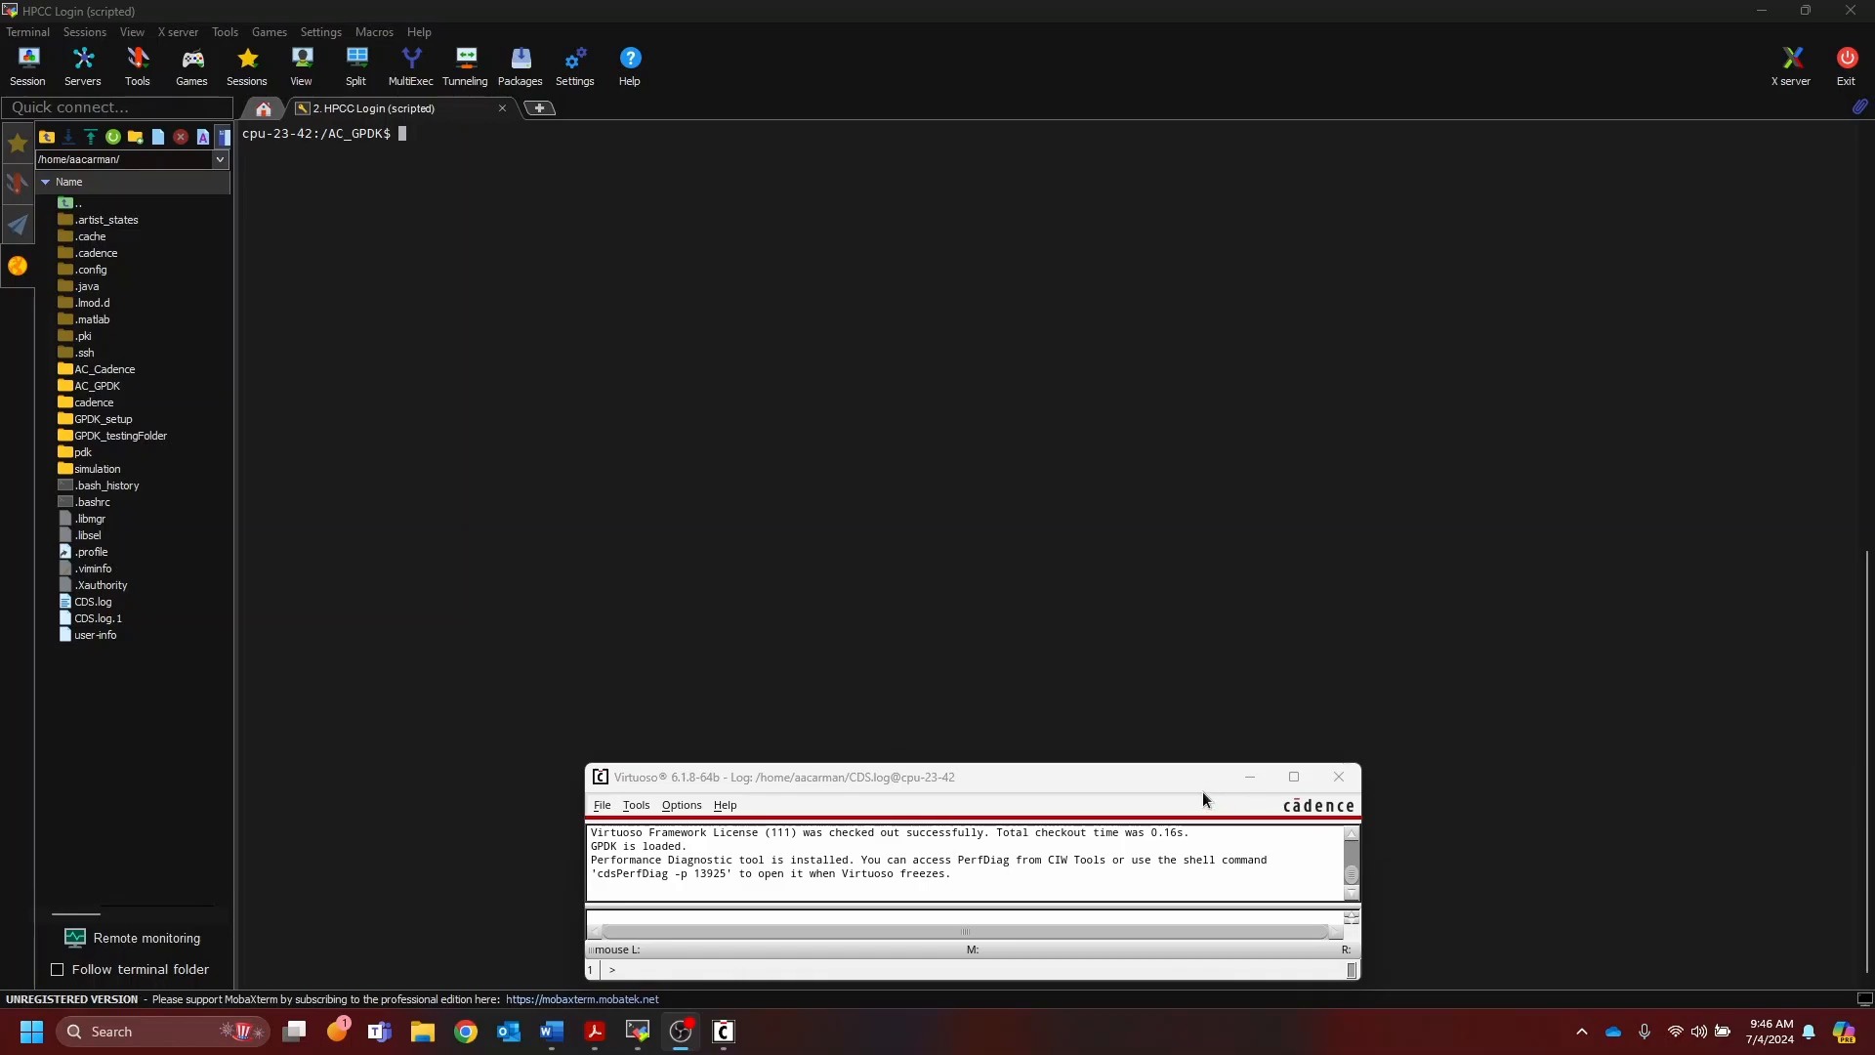
Step: Enlarge the Virtuoso log window and examine its message about the GPDK loading
drag(1143, 786, 1062, 781)
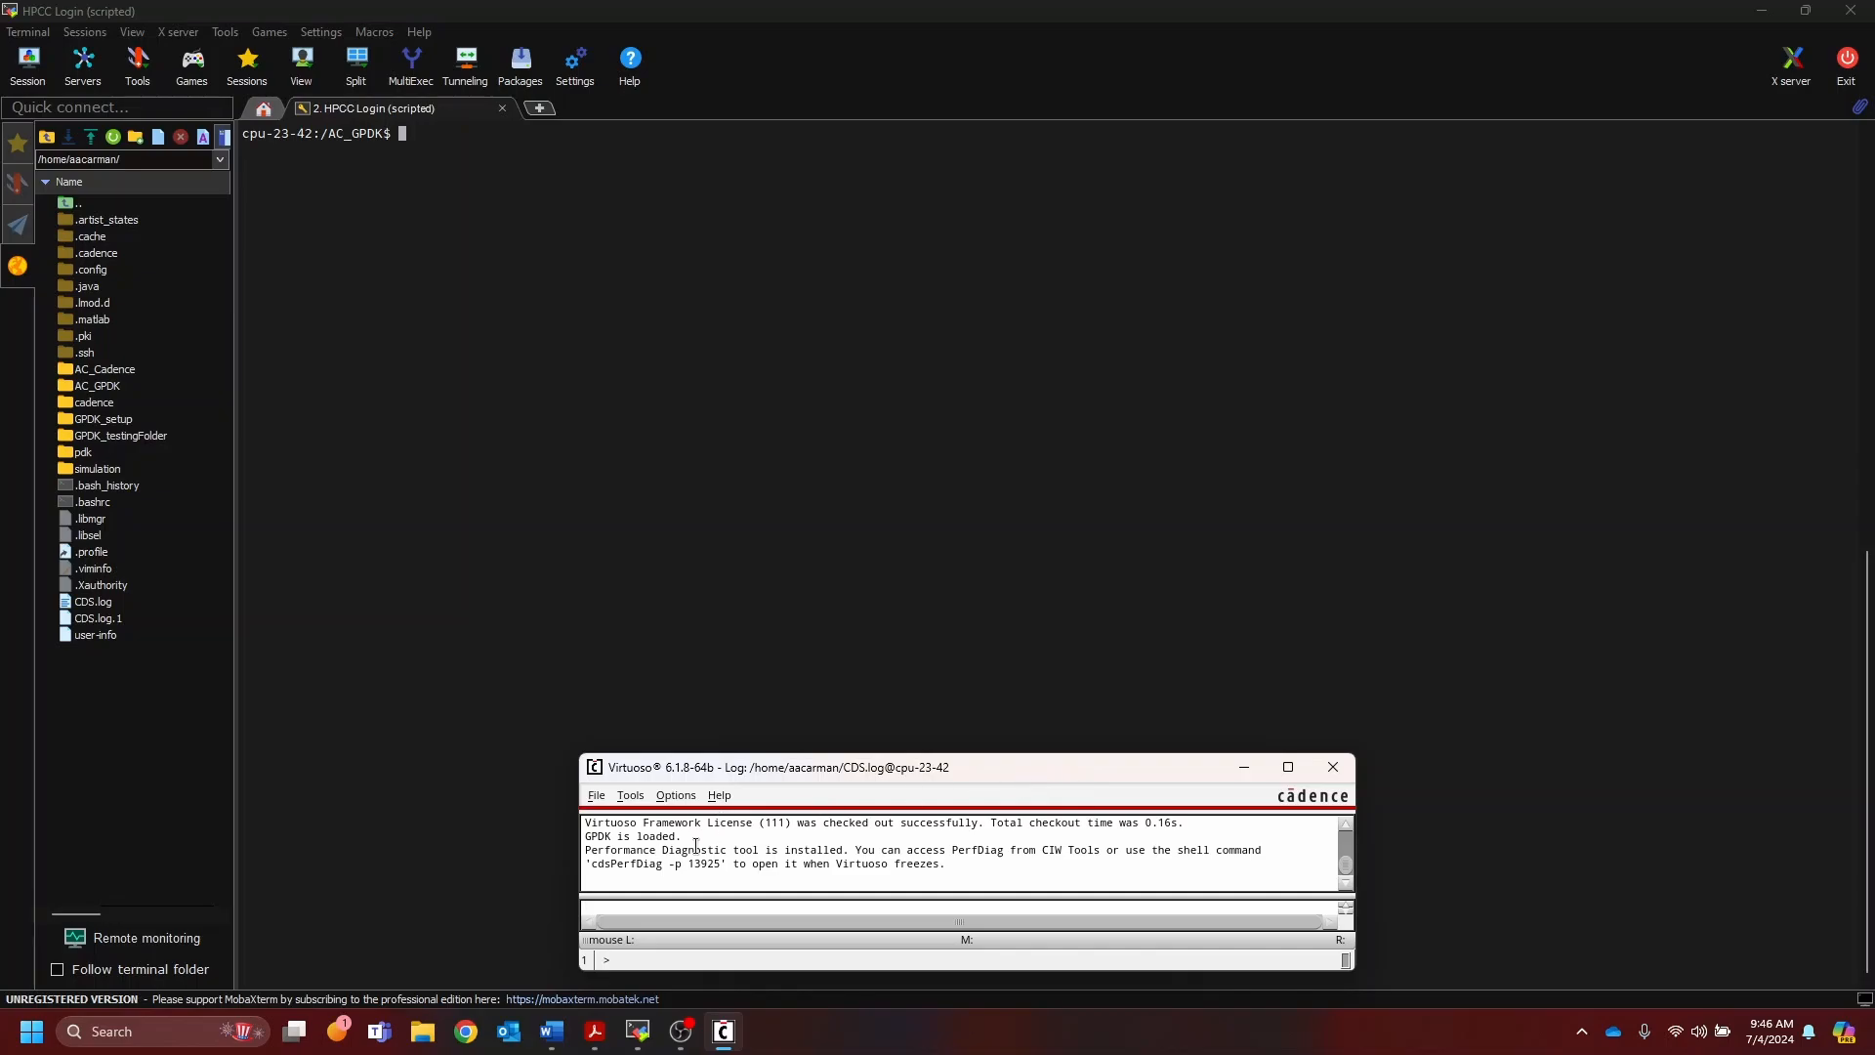
drag(689, 837, 585, 836)
click(689, 837)
drag(683, 836, 588, 836)
click(687, 836)
mouse_move(986, 766)
mouse_down()
mouse_move(971, 746)
mouse_move(981, 761)
mouse_up()
drag(674, 826, 575, 828)
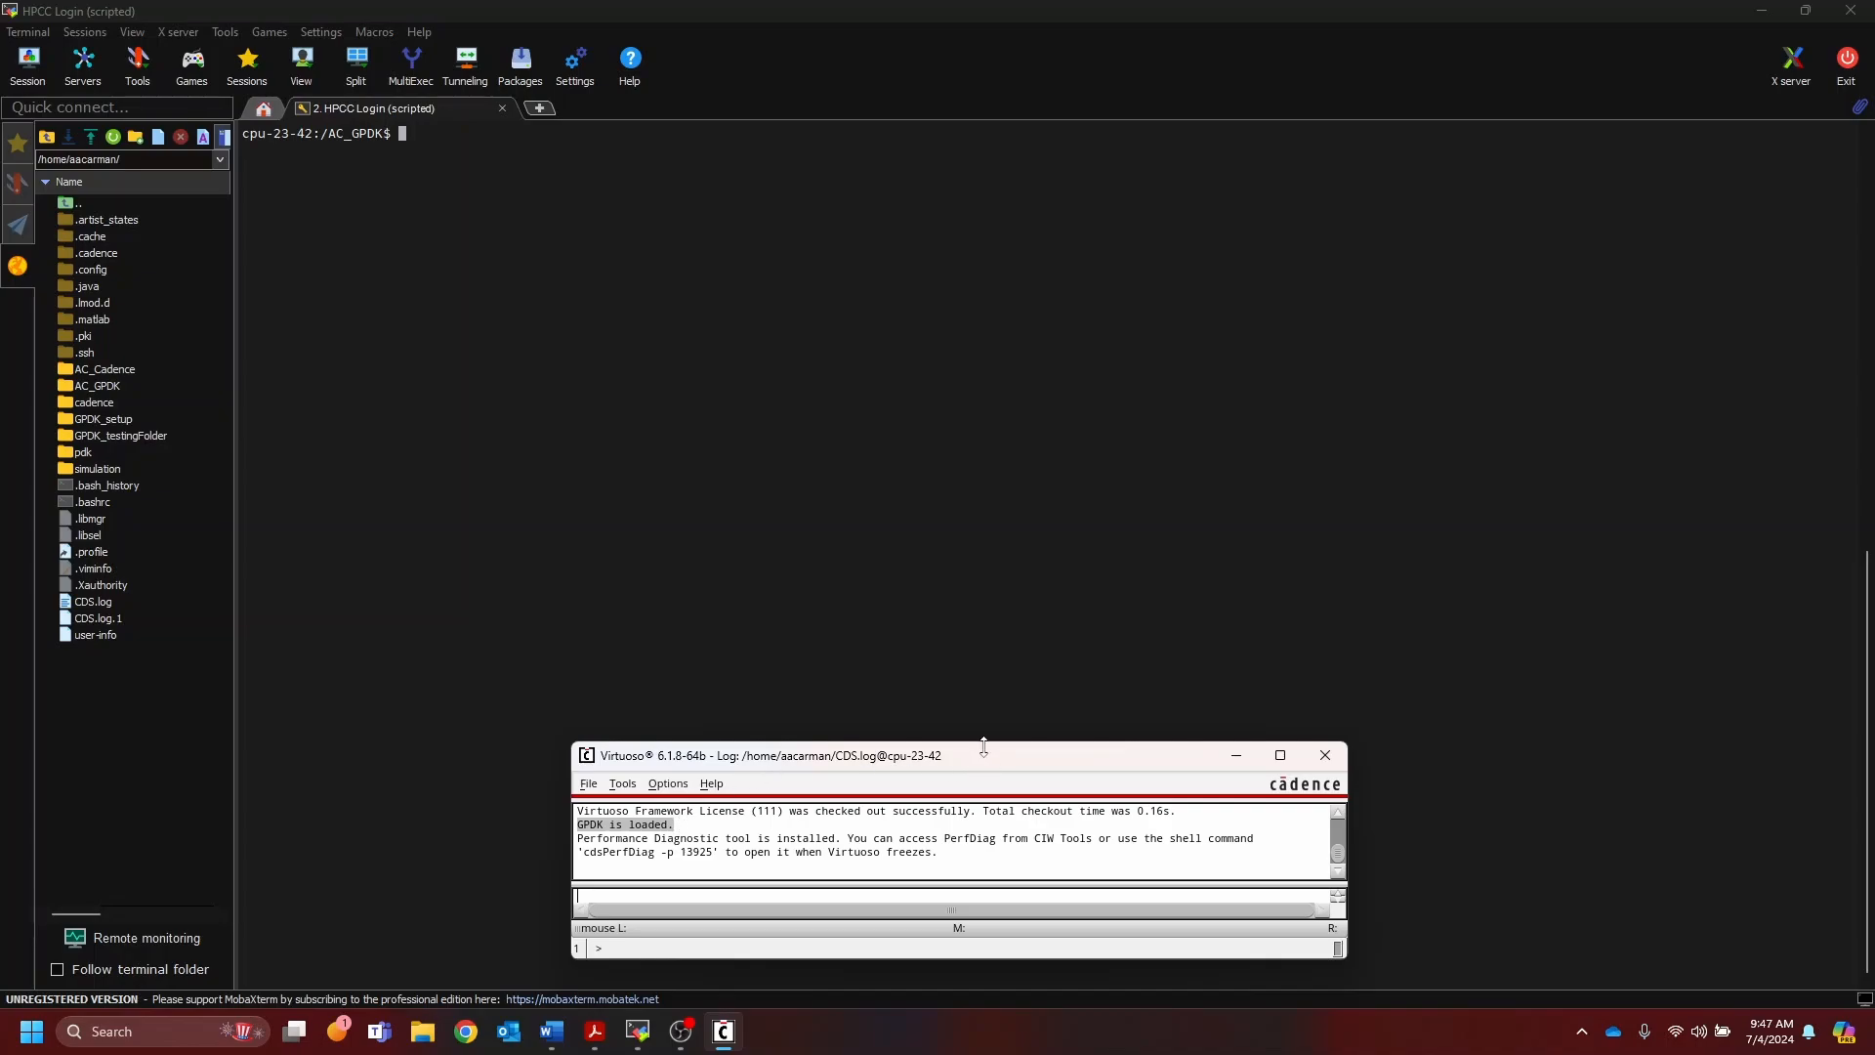
drag(988, 743, 1001, 673)
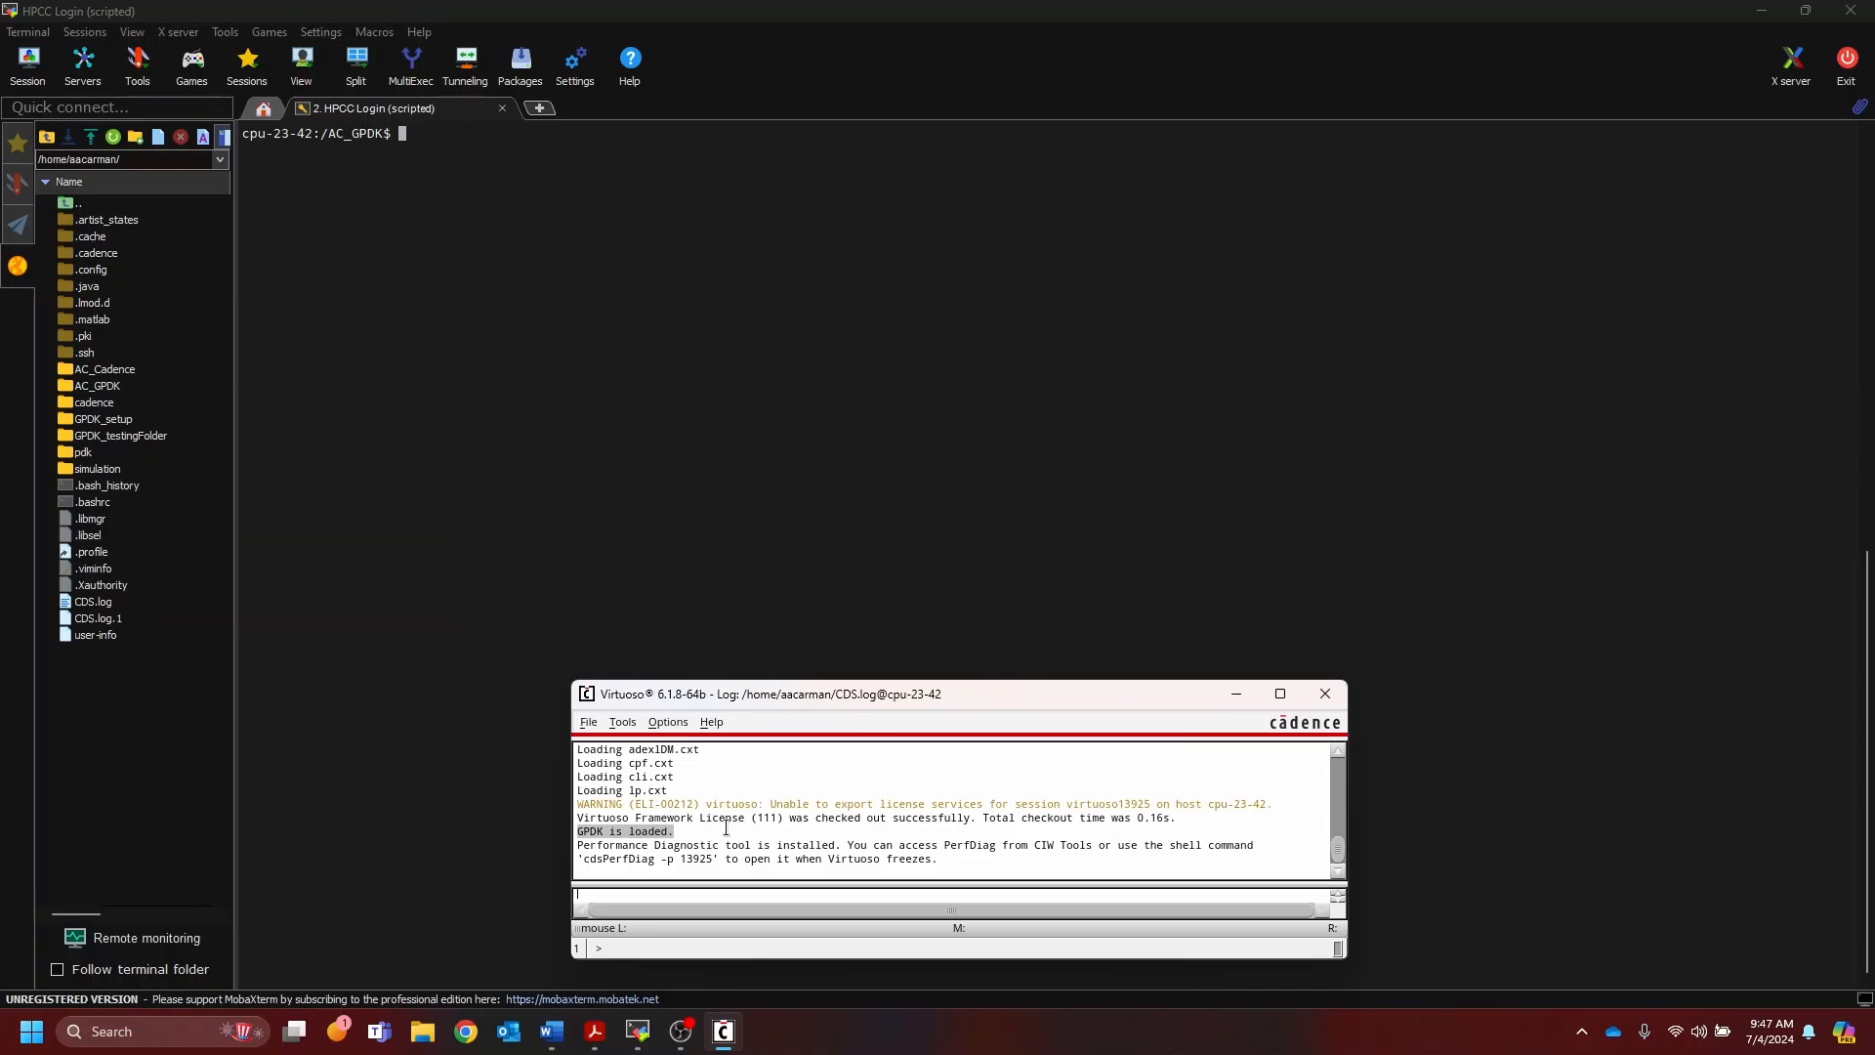
click(710, 836)
drag(977, 882, 984, 857)
text(h)
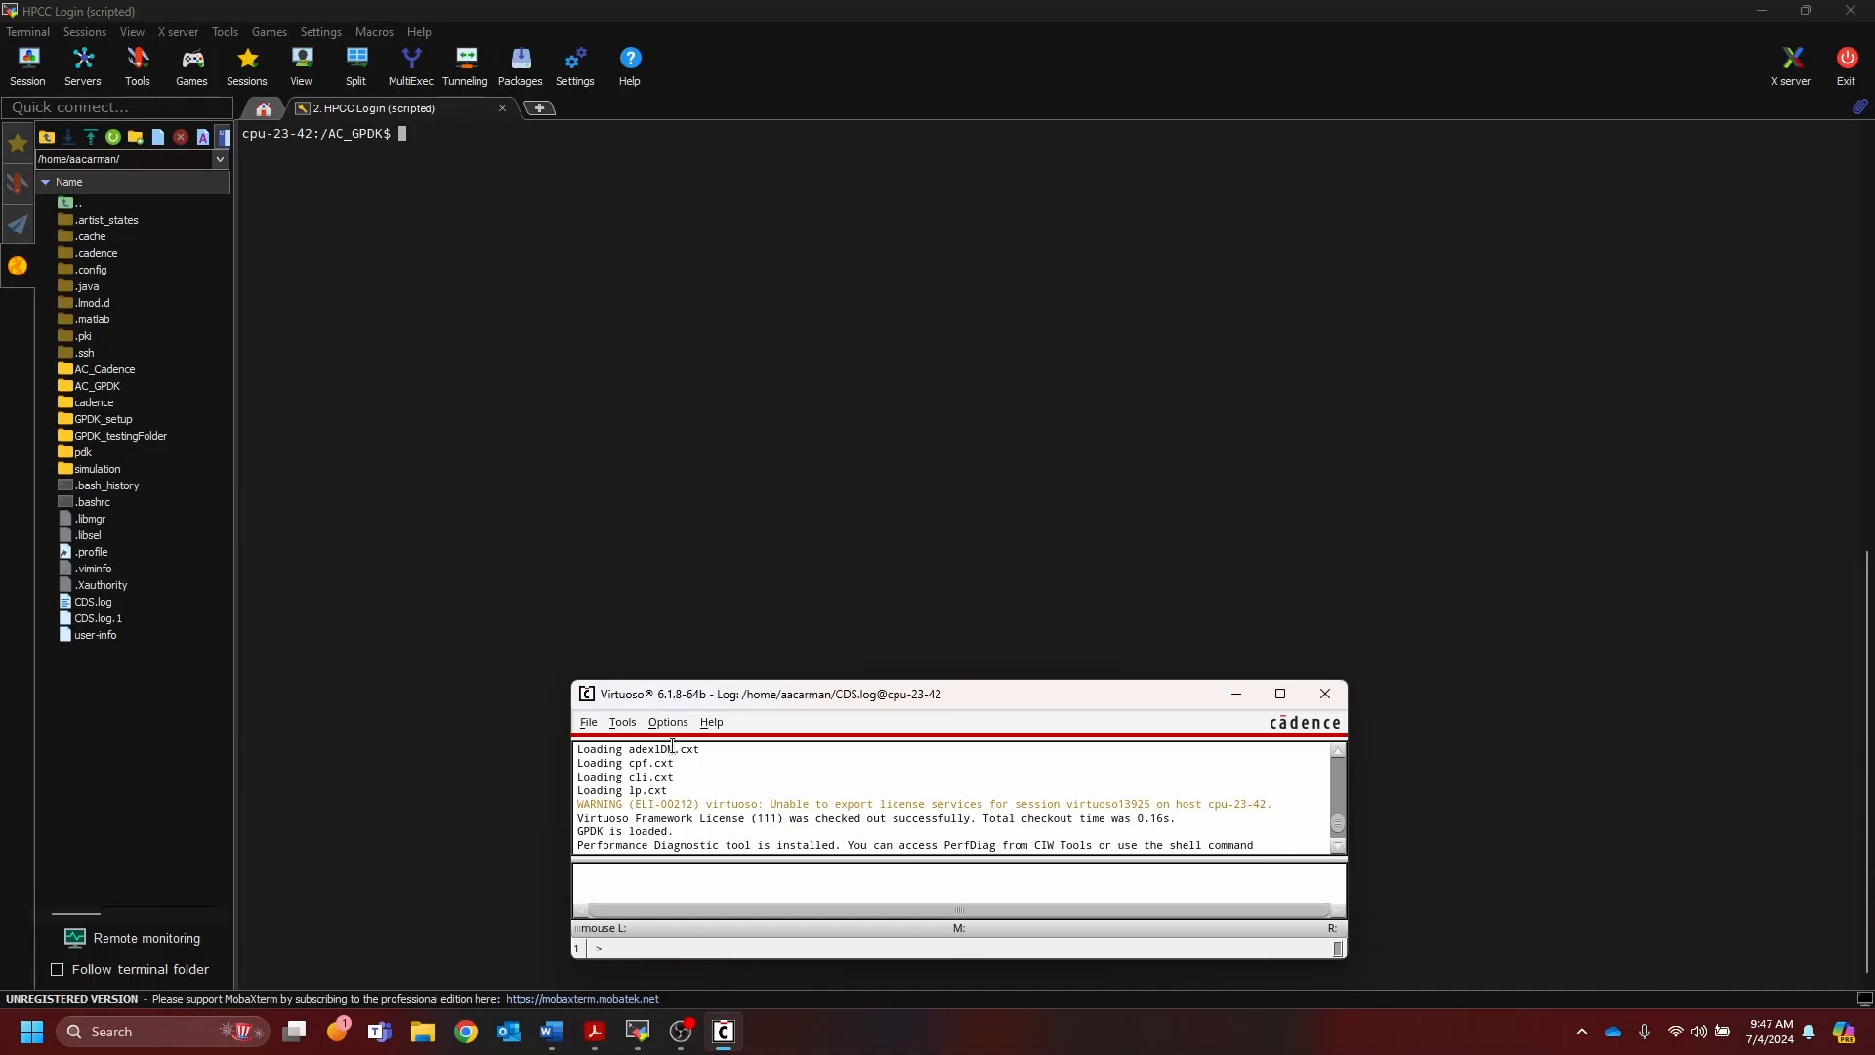
Step: Open the Library Manager and arrange its window above the Virtuoso log window
click(625, 724)
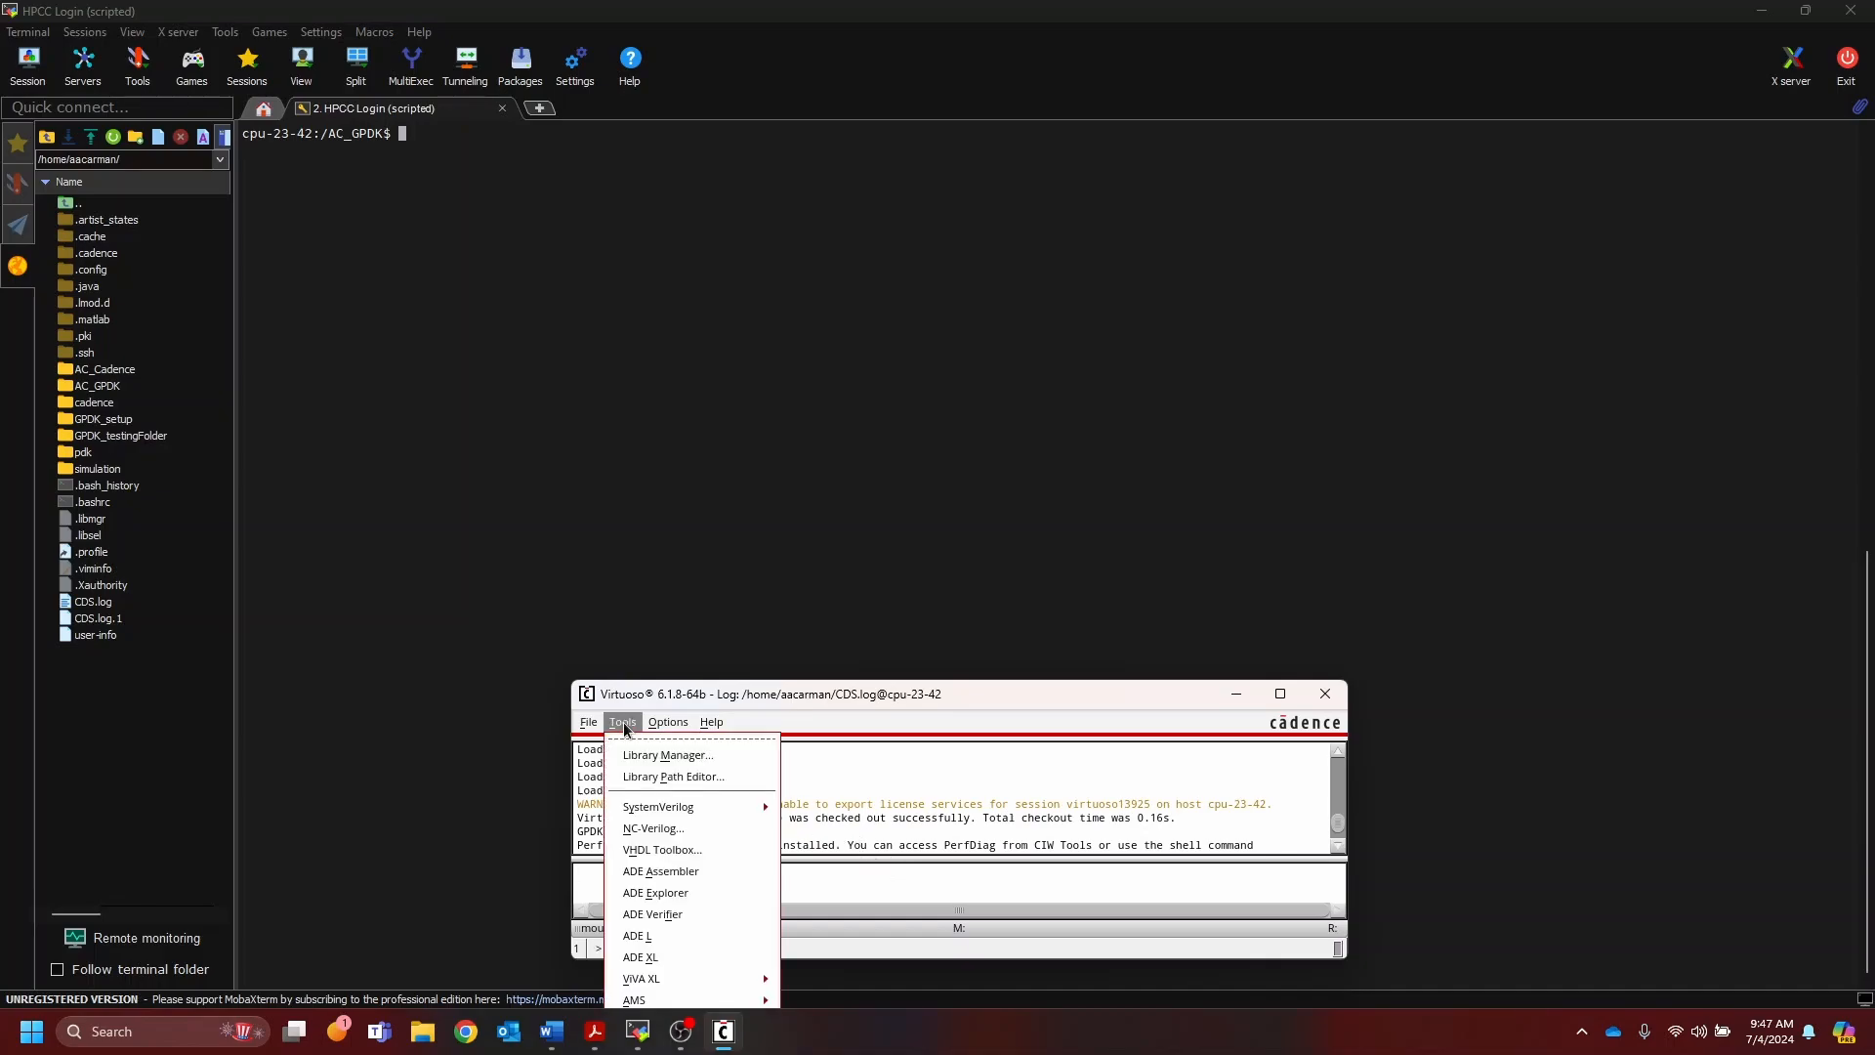
click(649, 756)
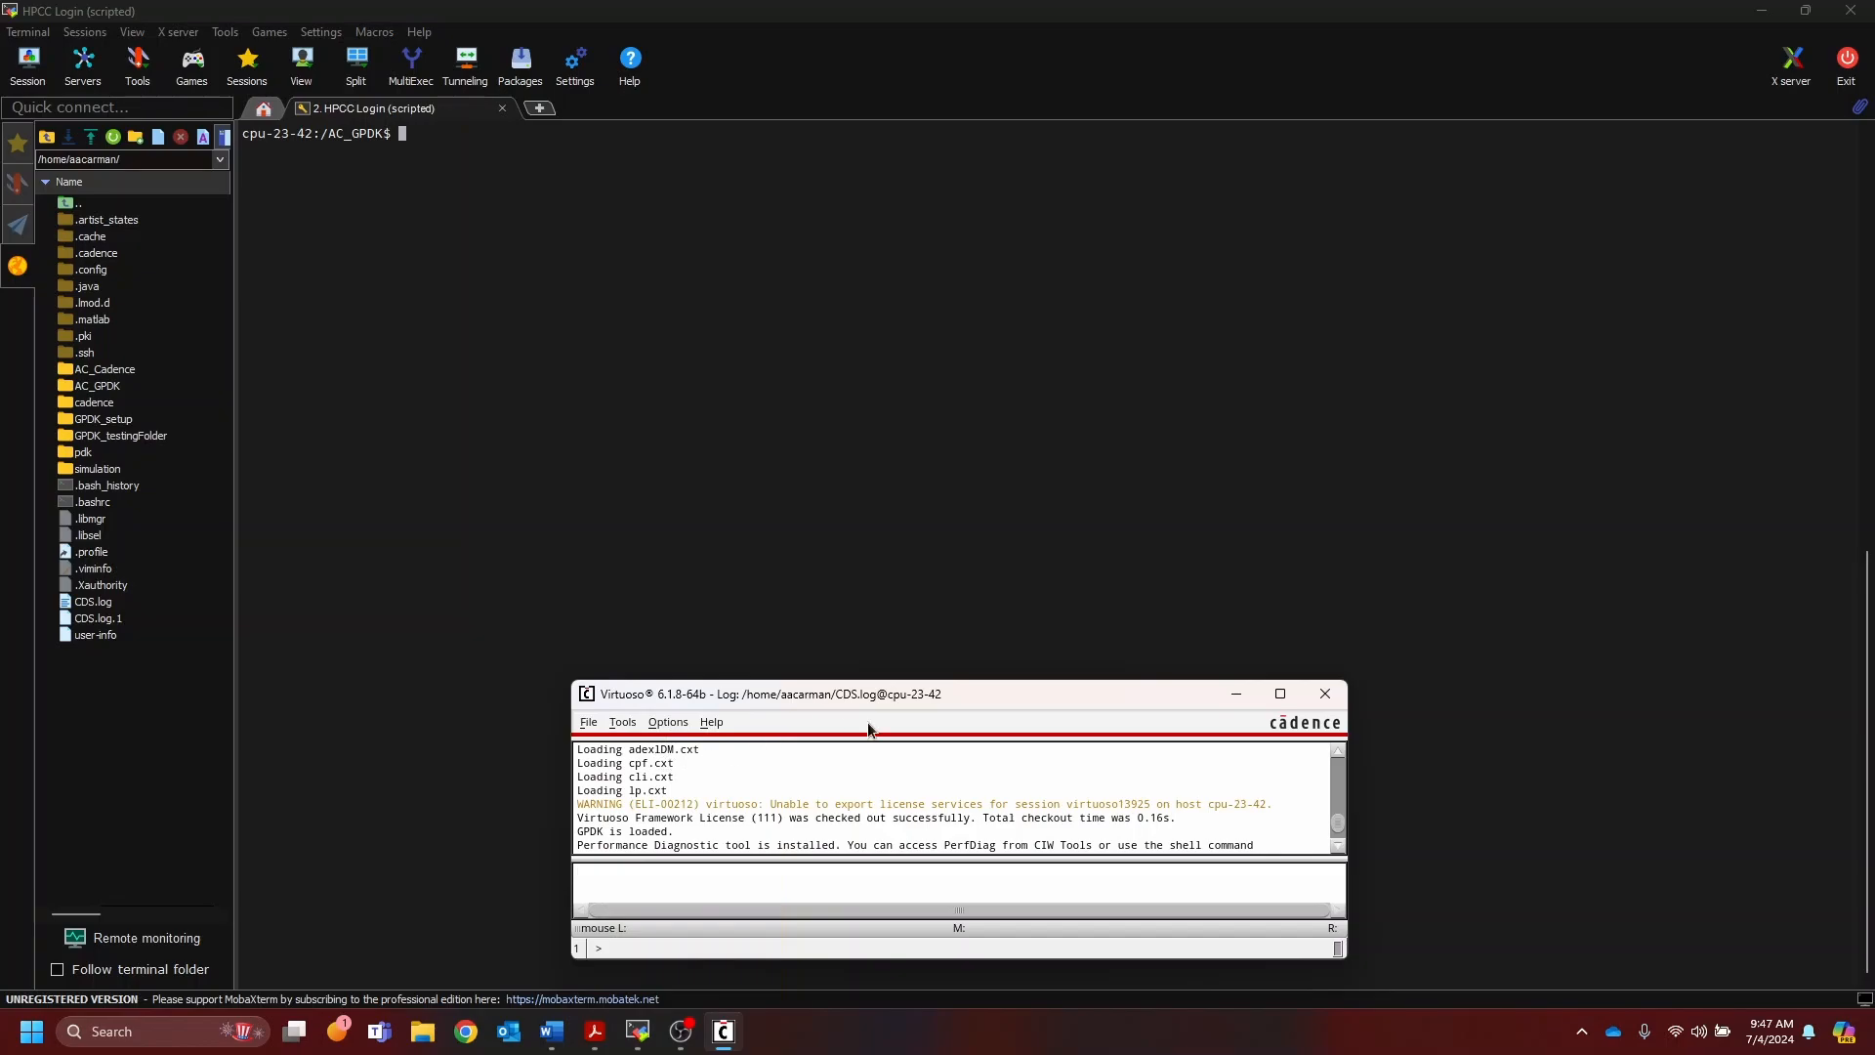
drag(972, 696, 961, 706)
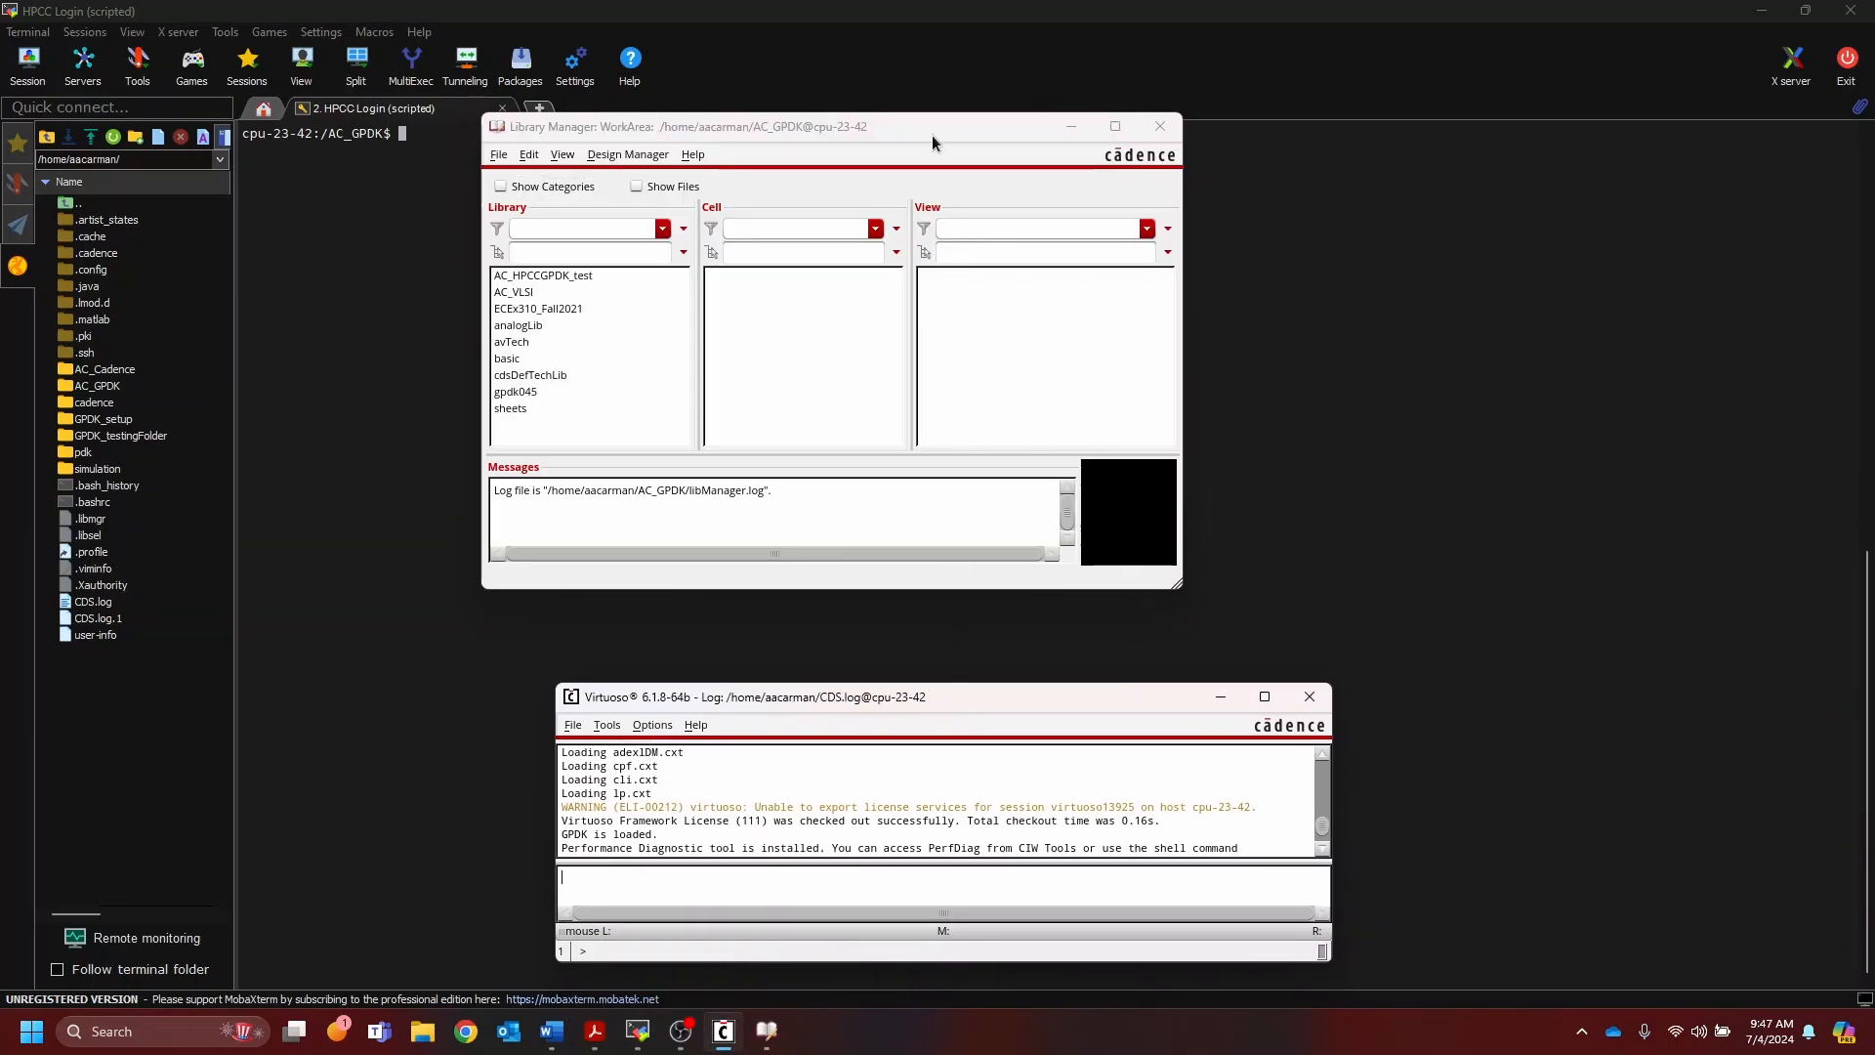
drag(890, 118, 956, 150)
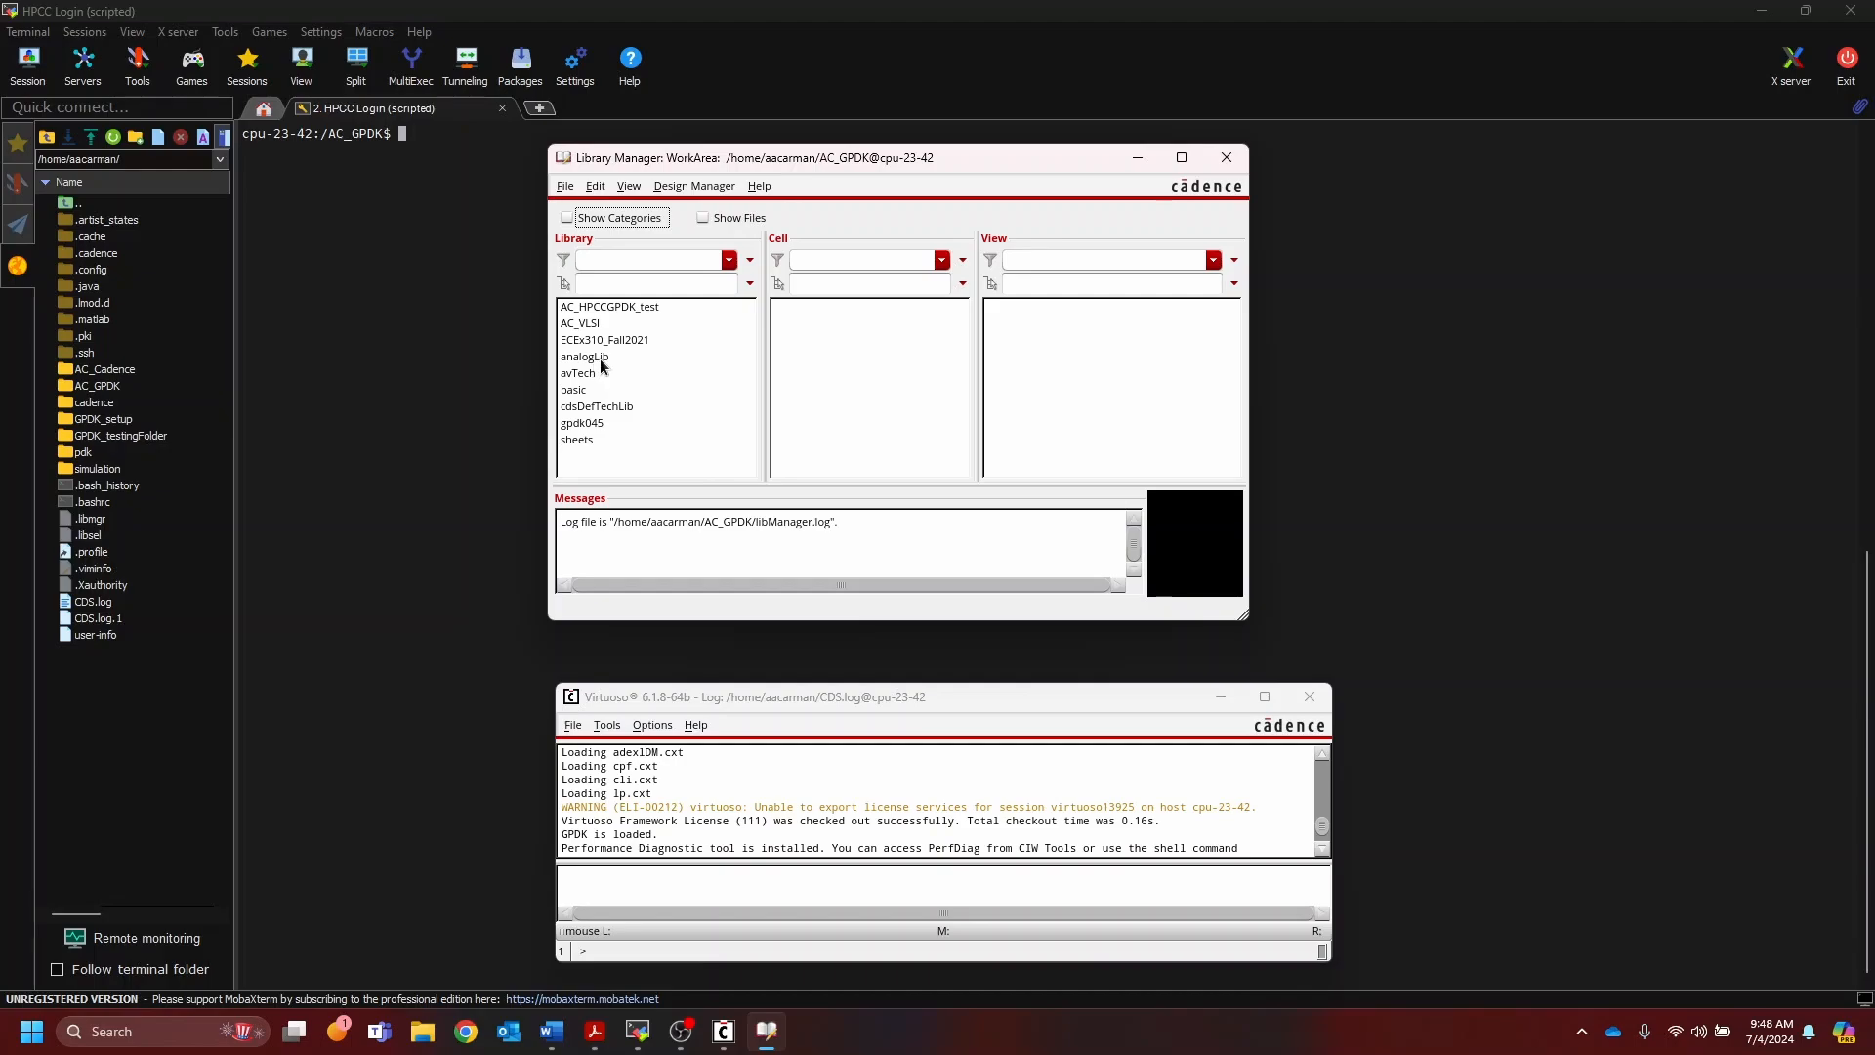
Step: Examine the cell lists of the analogLib, gpdk045 and basic libraries
click(586, 356)
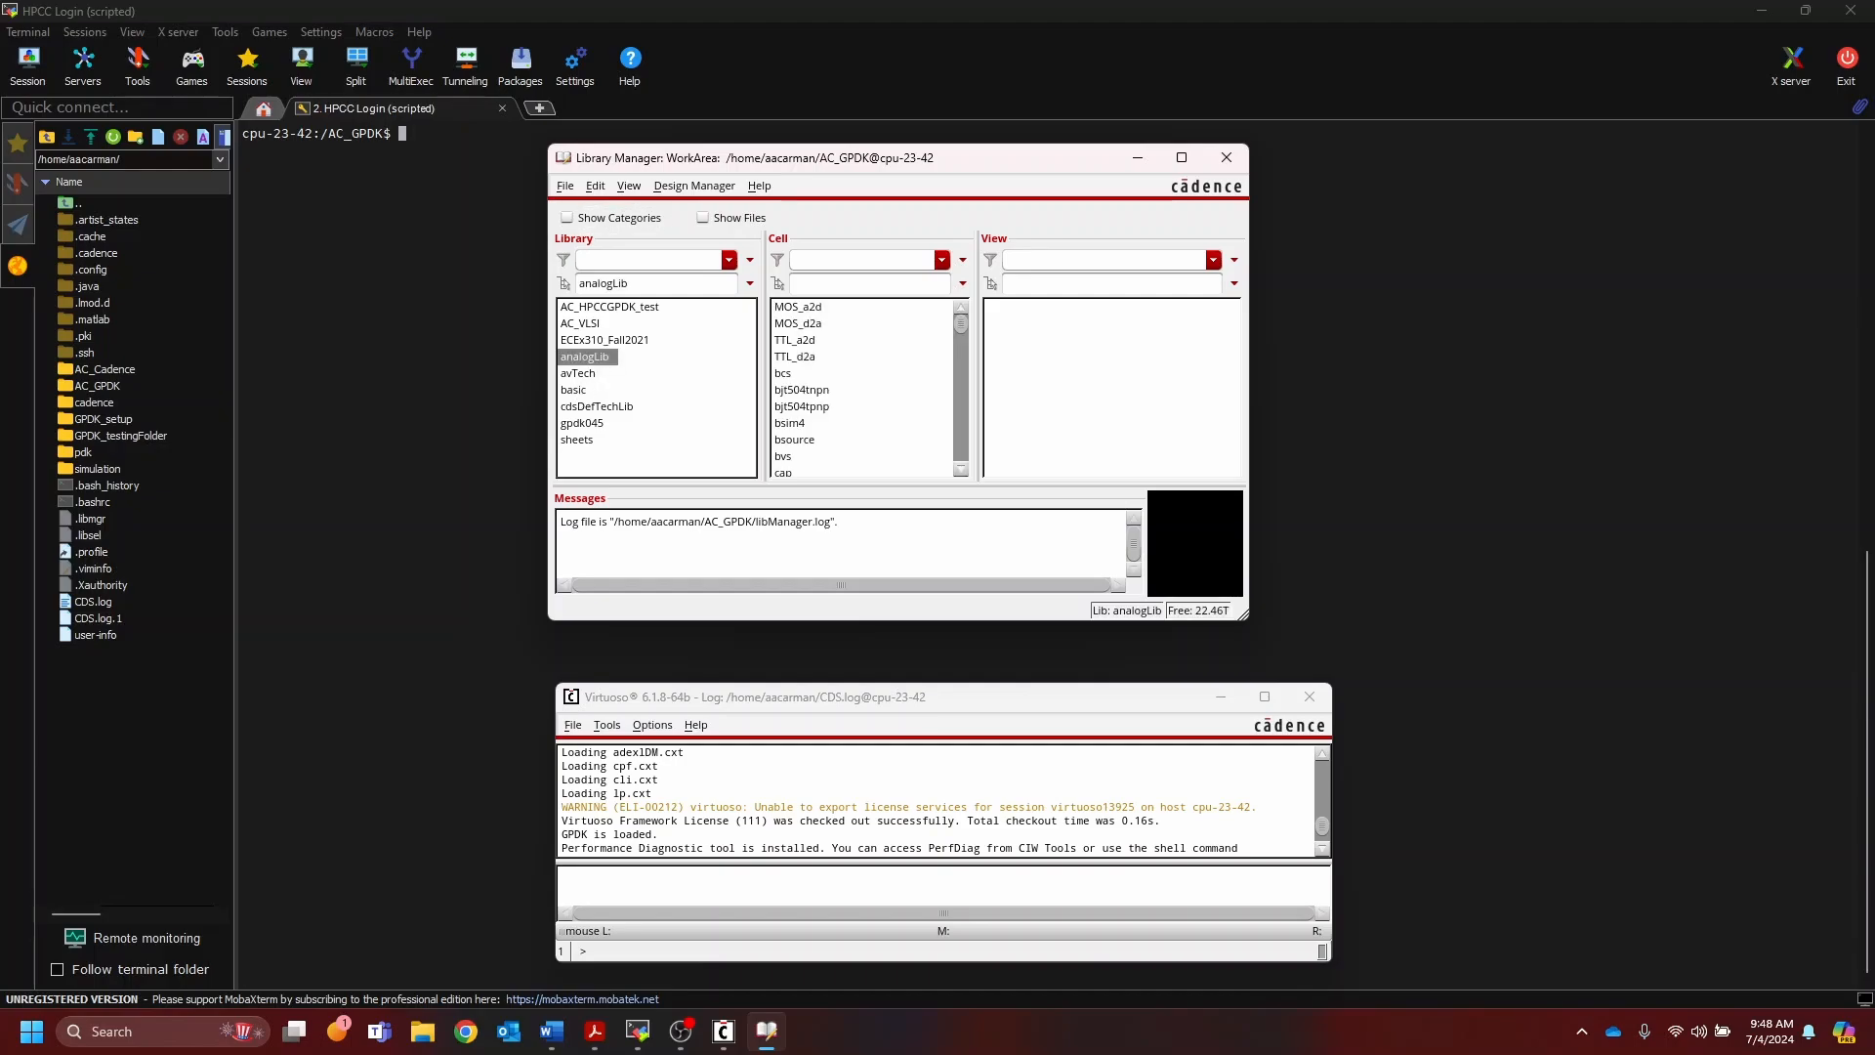
click(597, 424)
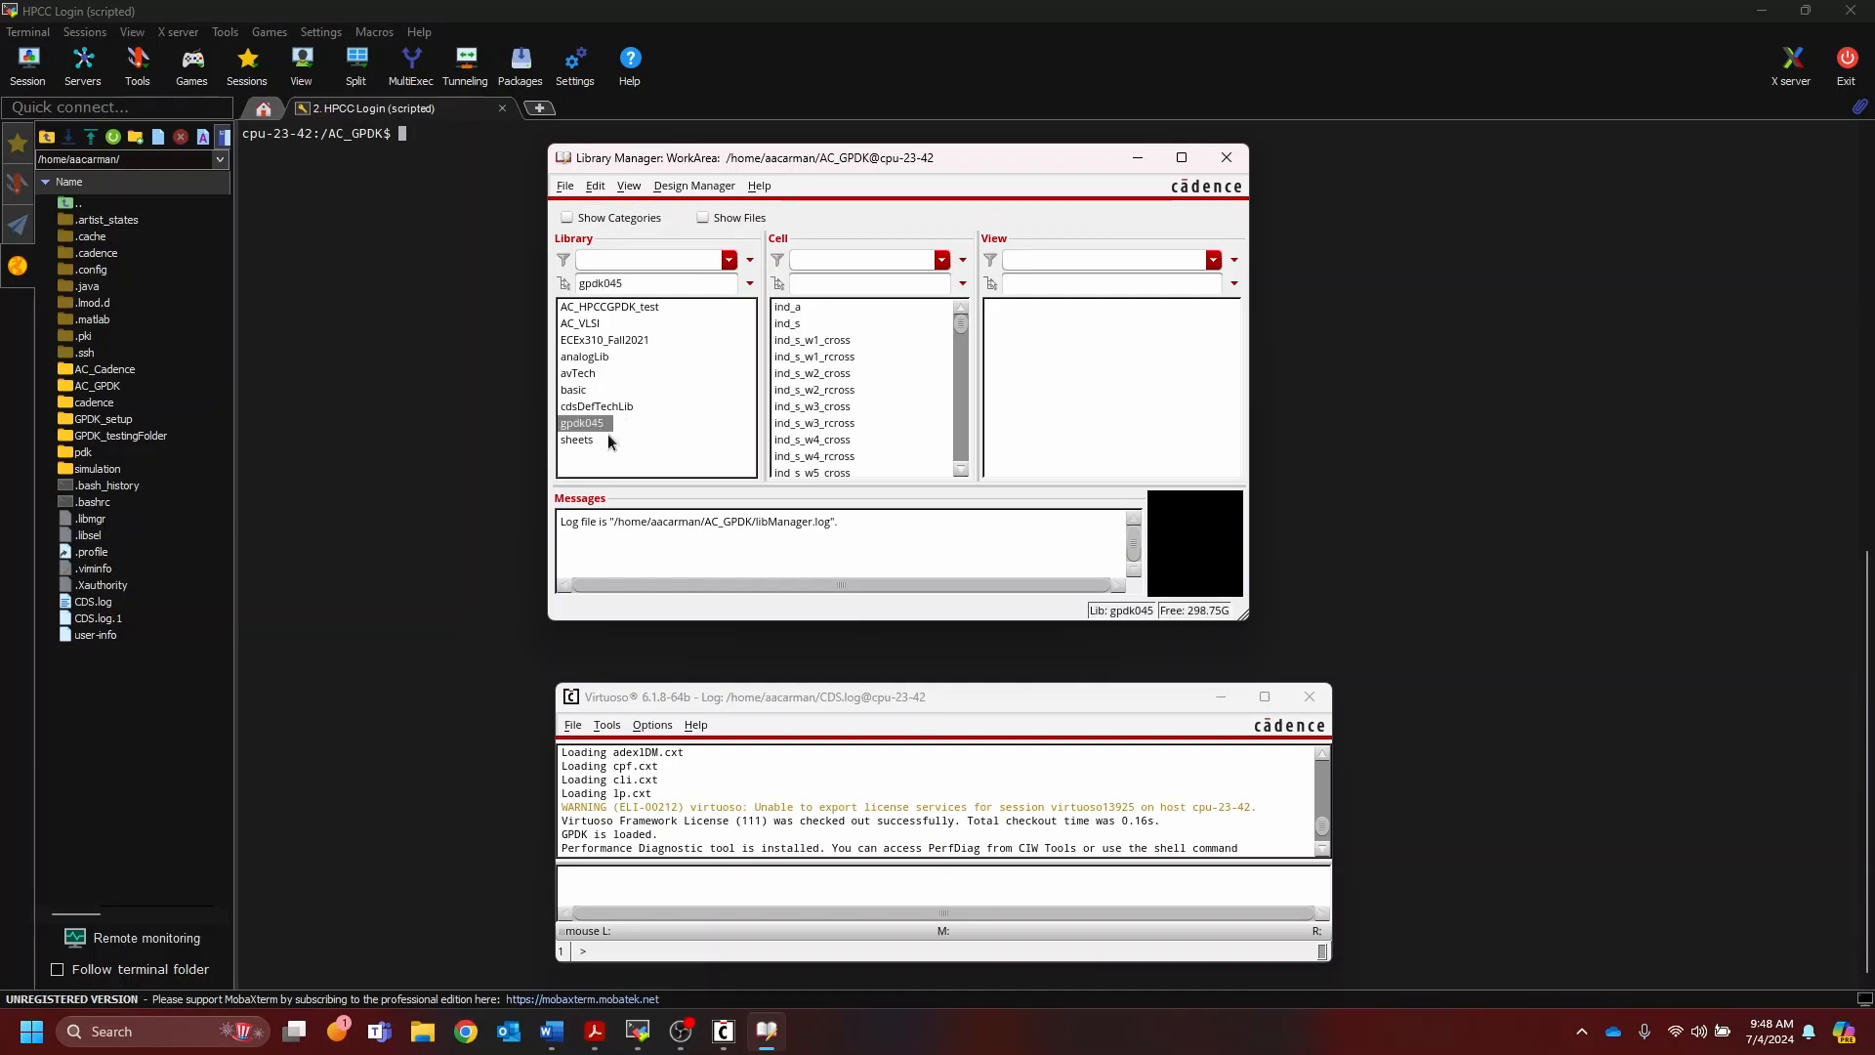
click(578, 390)
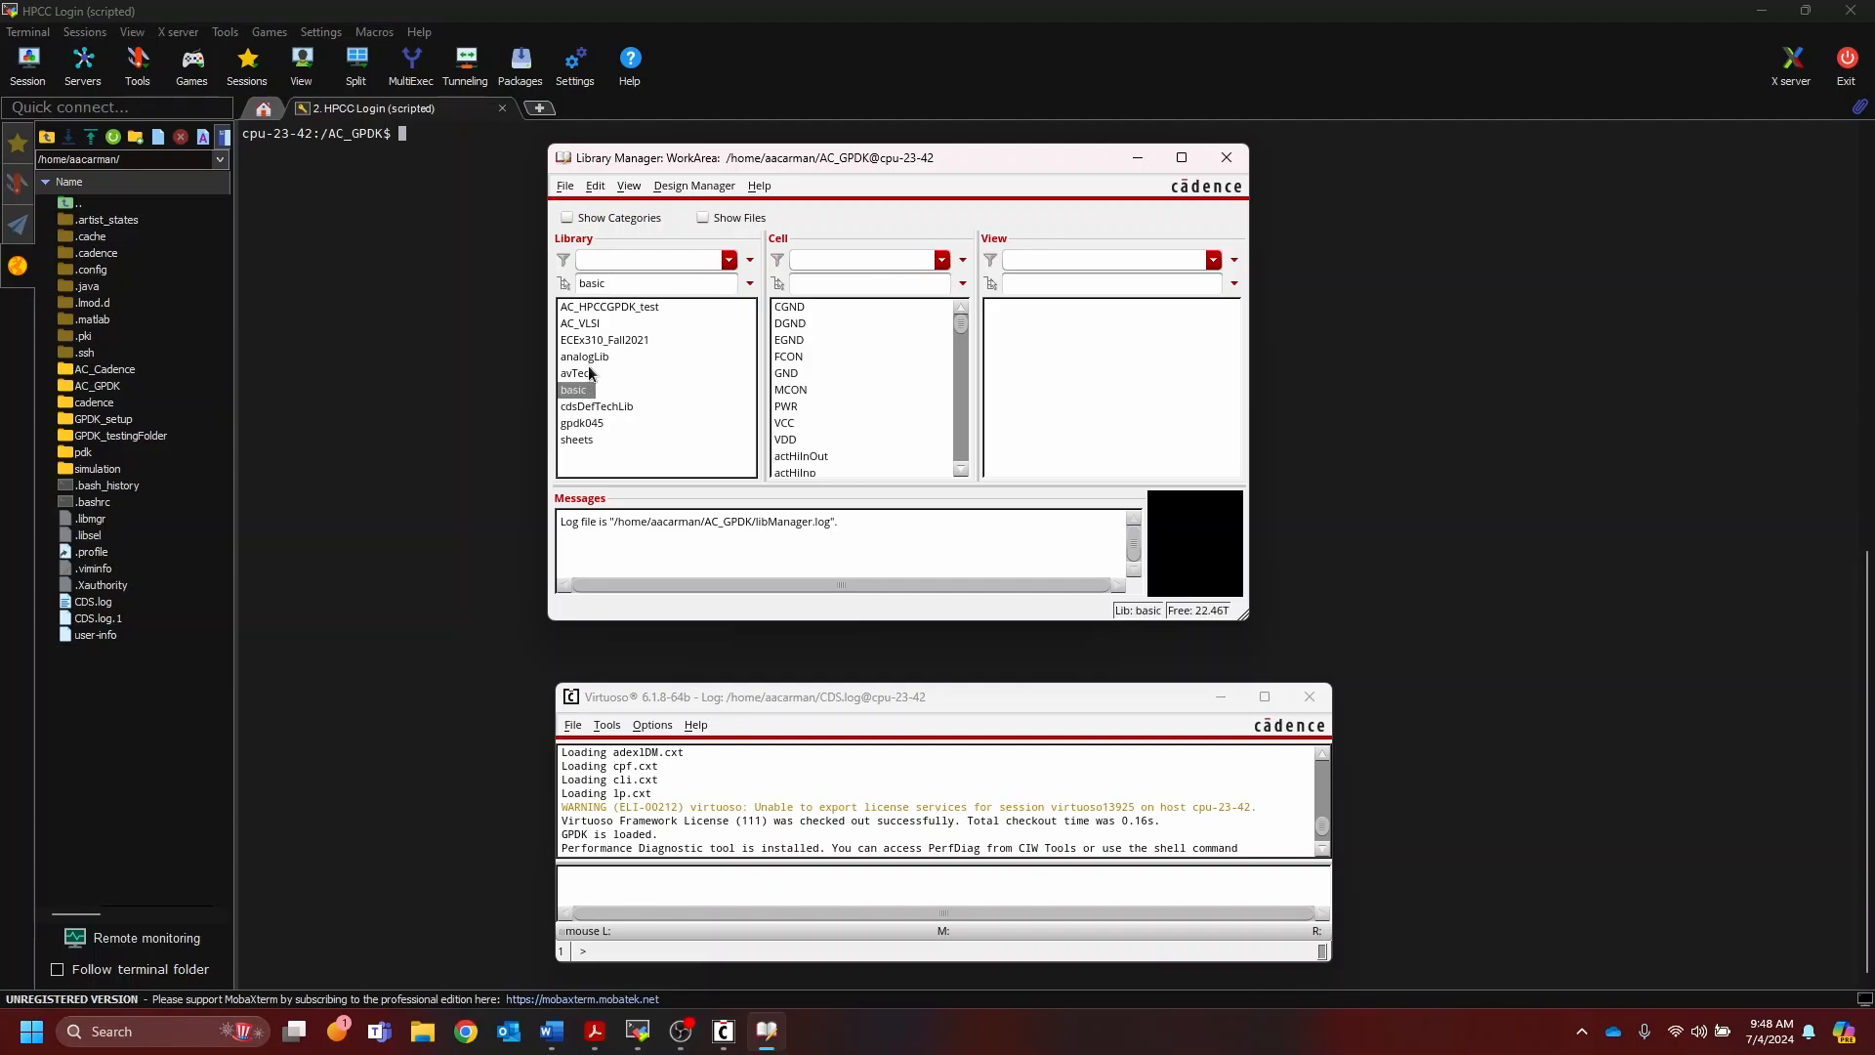
click(594, 356)
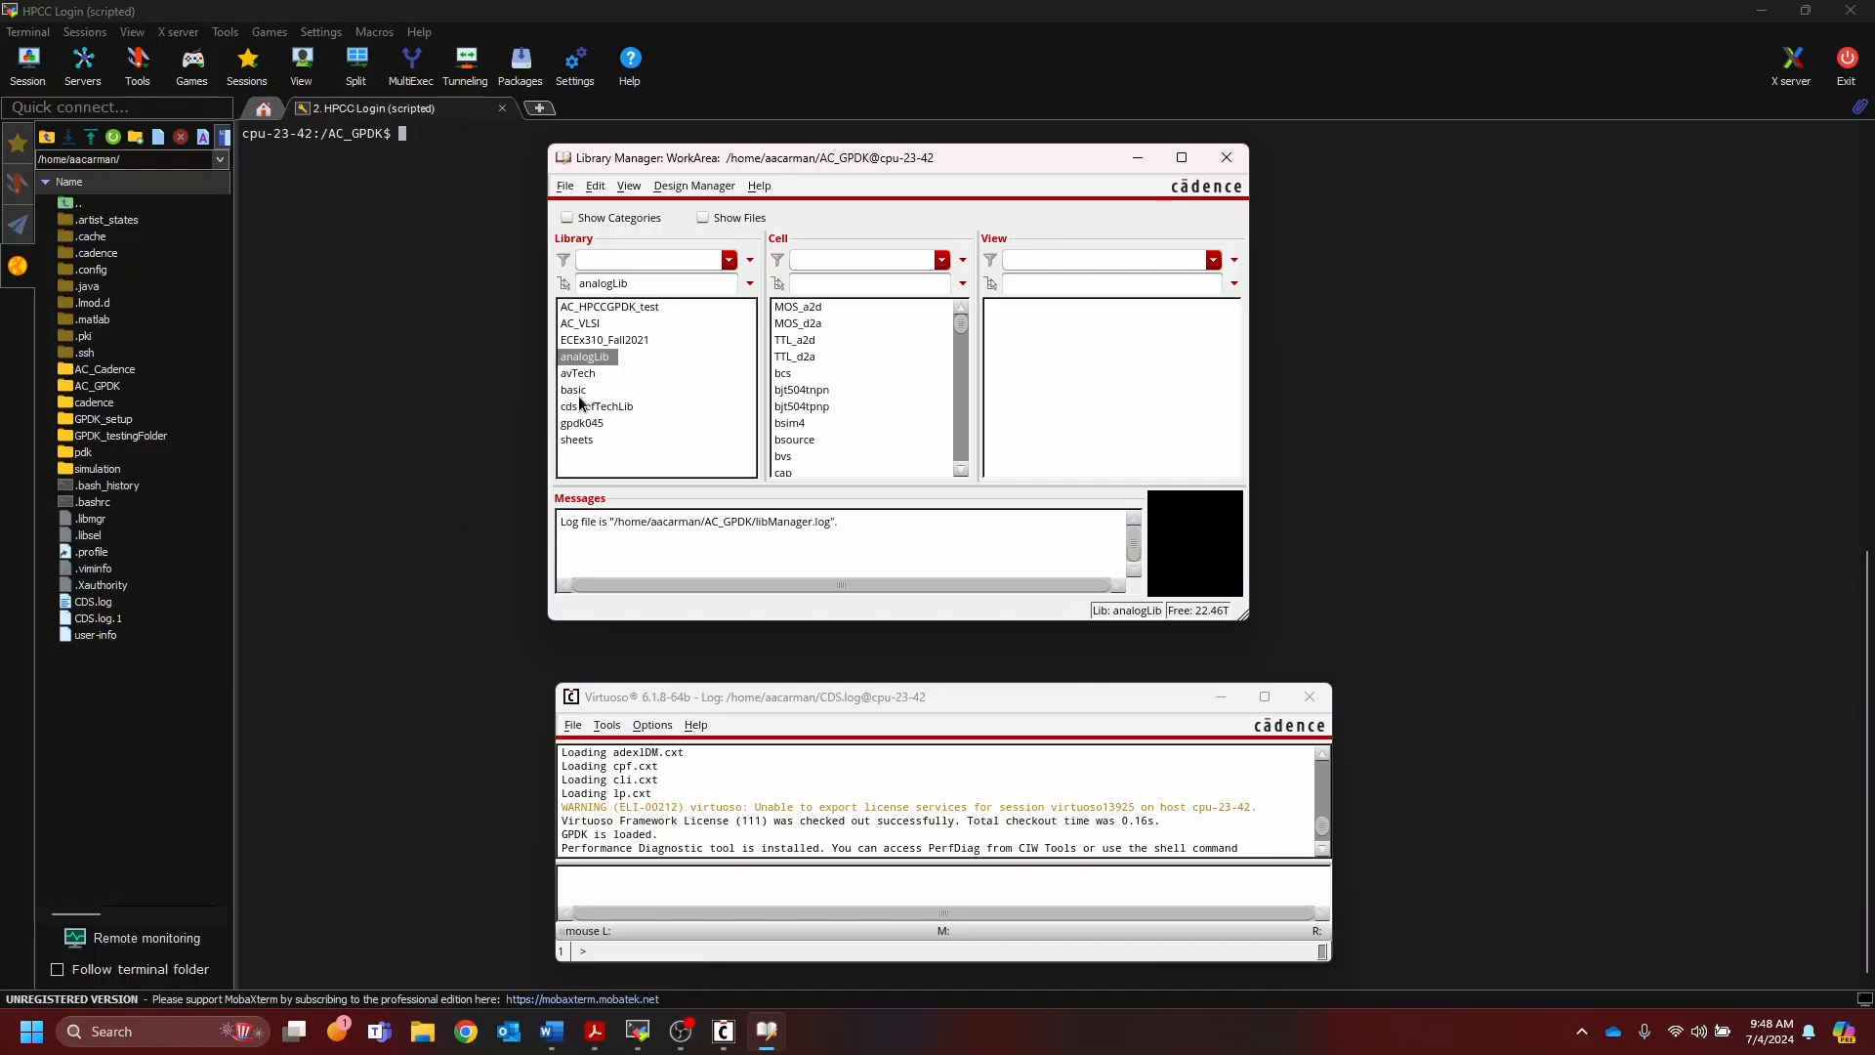
Step: Look through the gpdk045 cells, inspect the views of pdio and ind_a, and return to the basic library
click(583, 426)
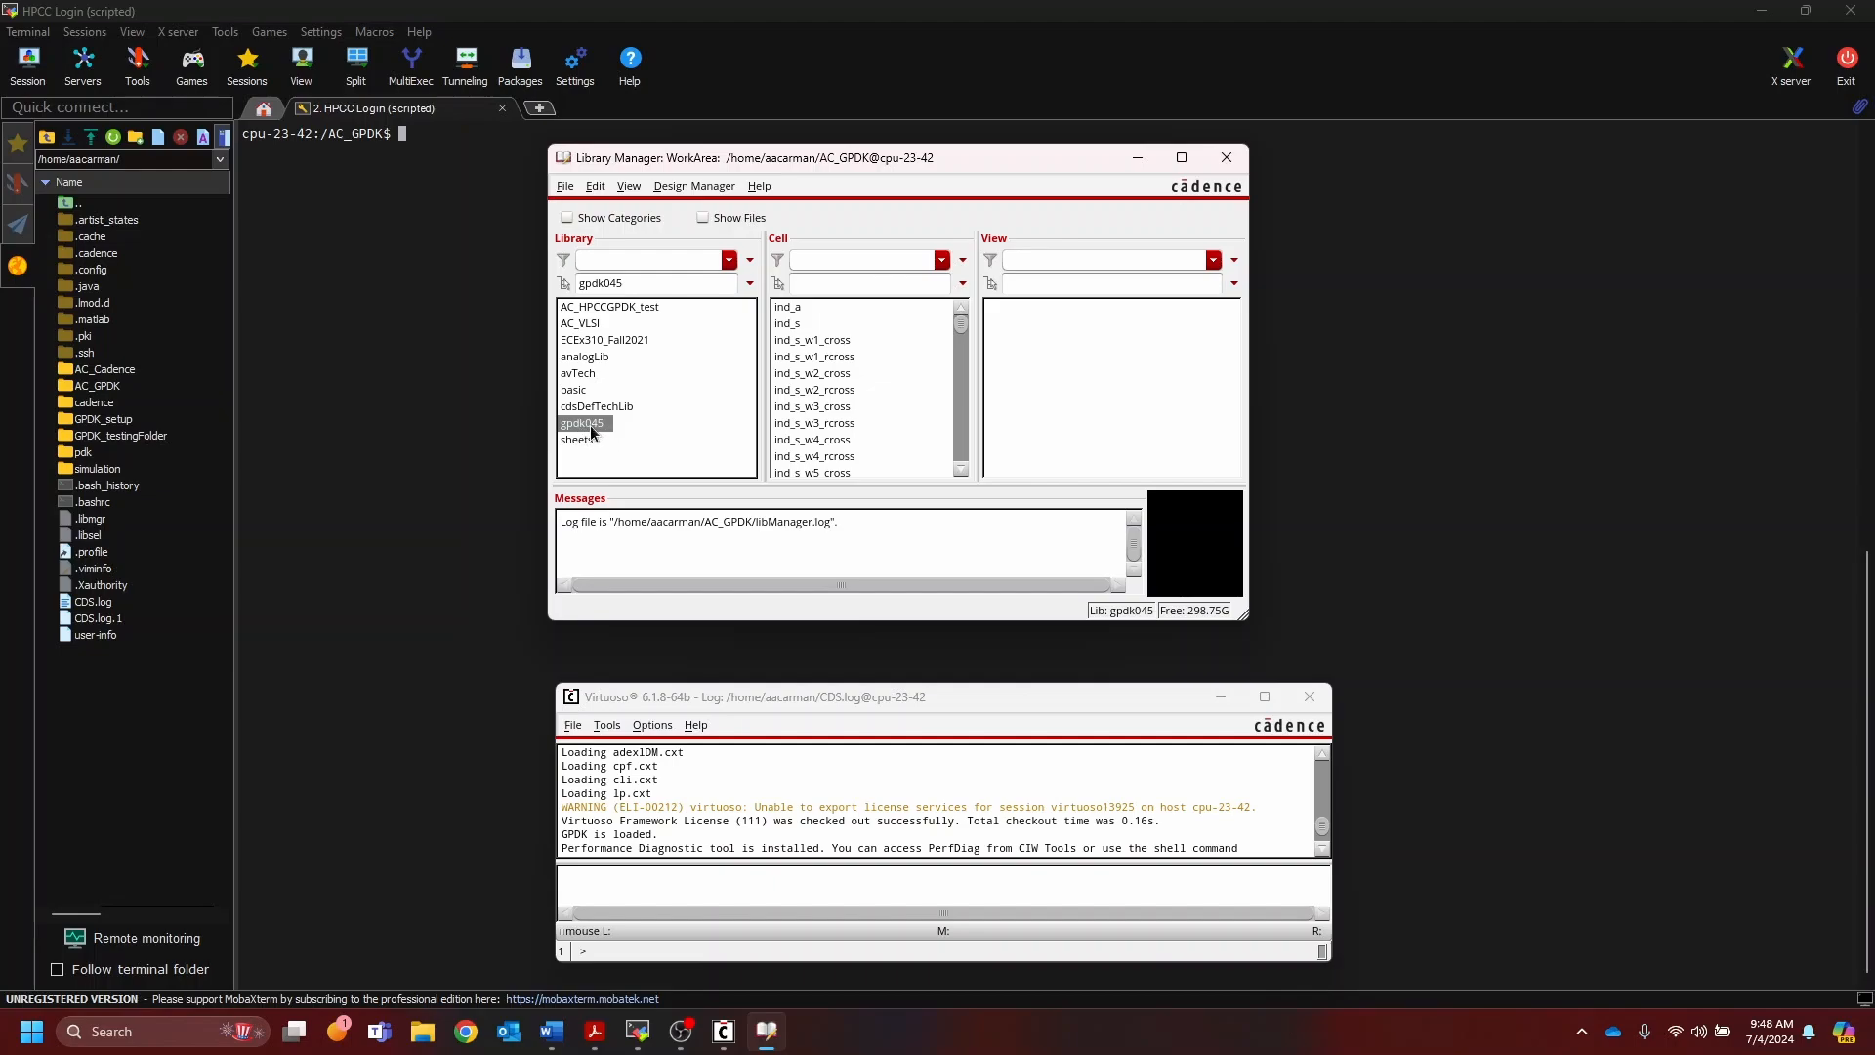
scroll(831, 389, down, 10)
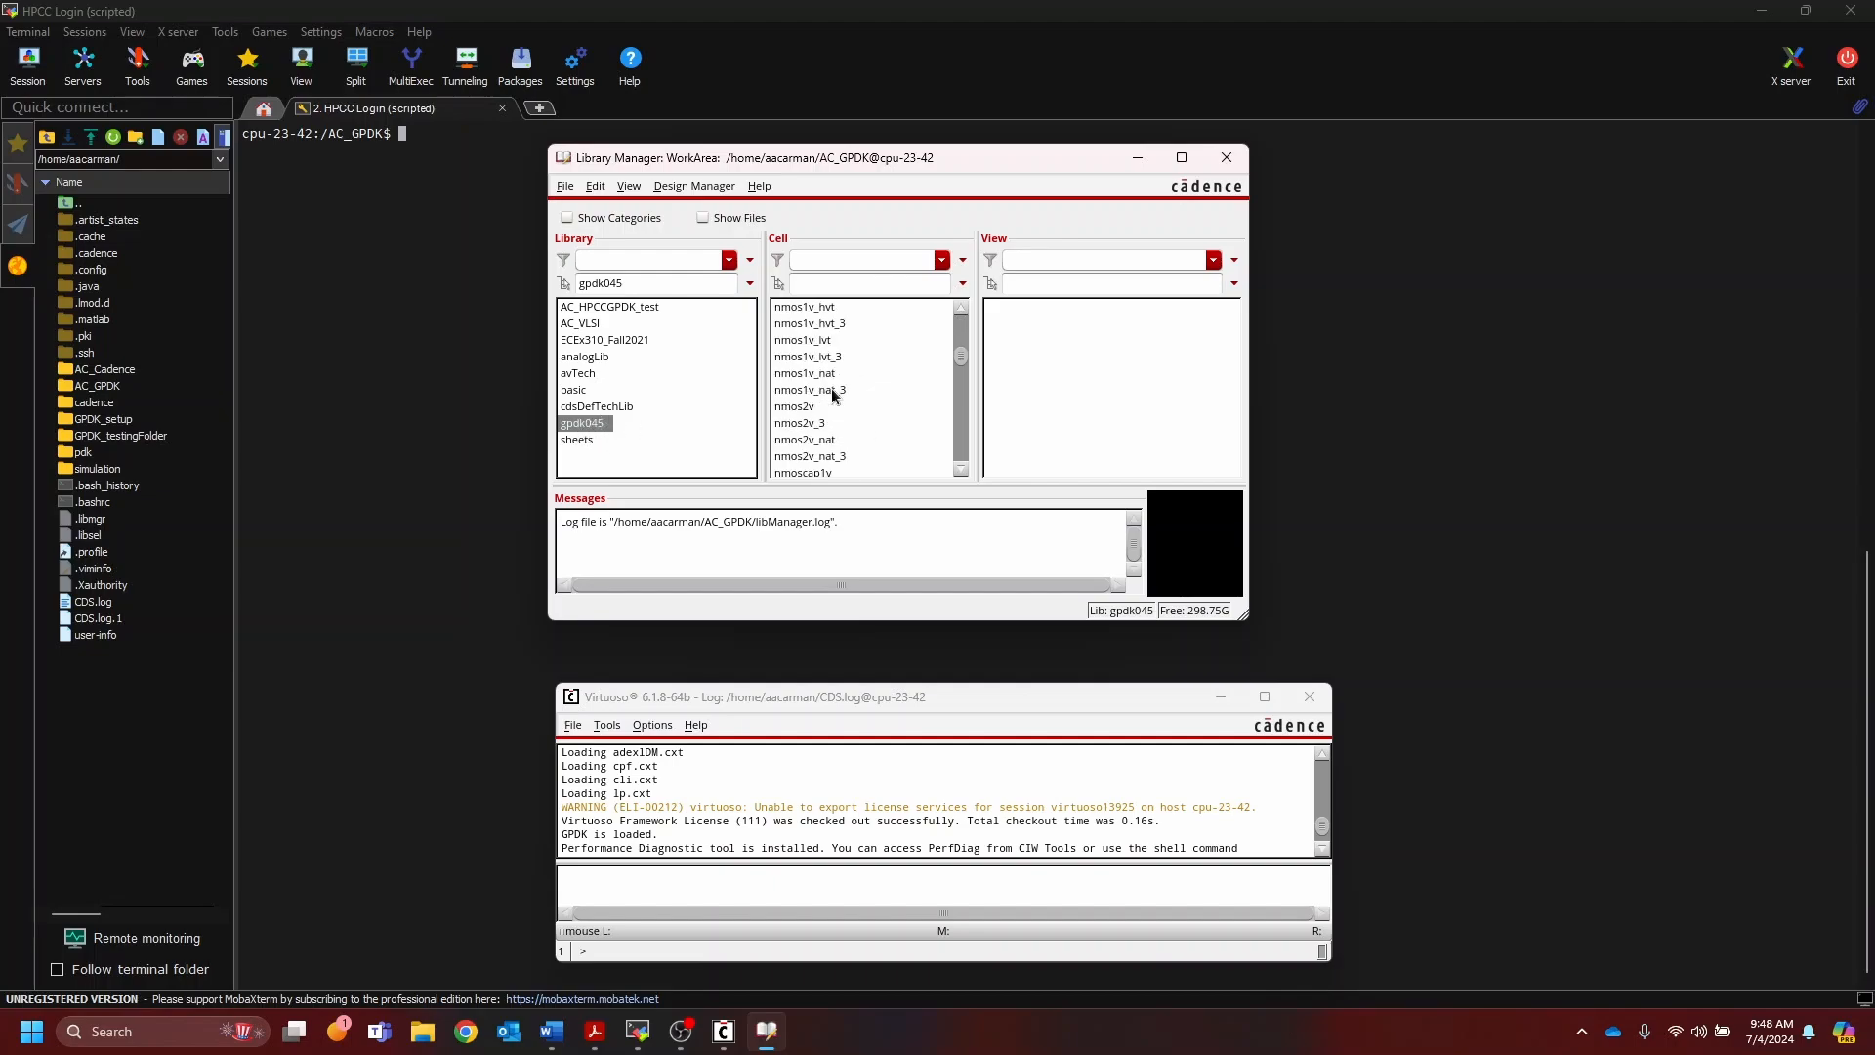
scroll(831, 393, down, 5)
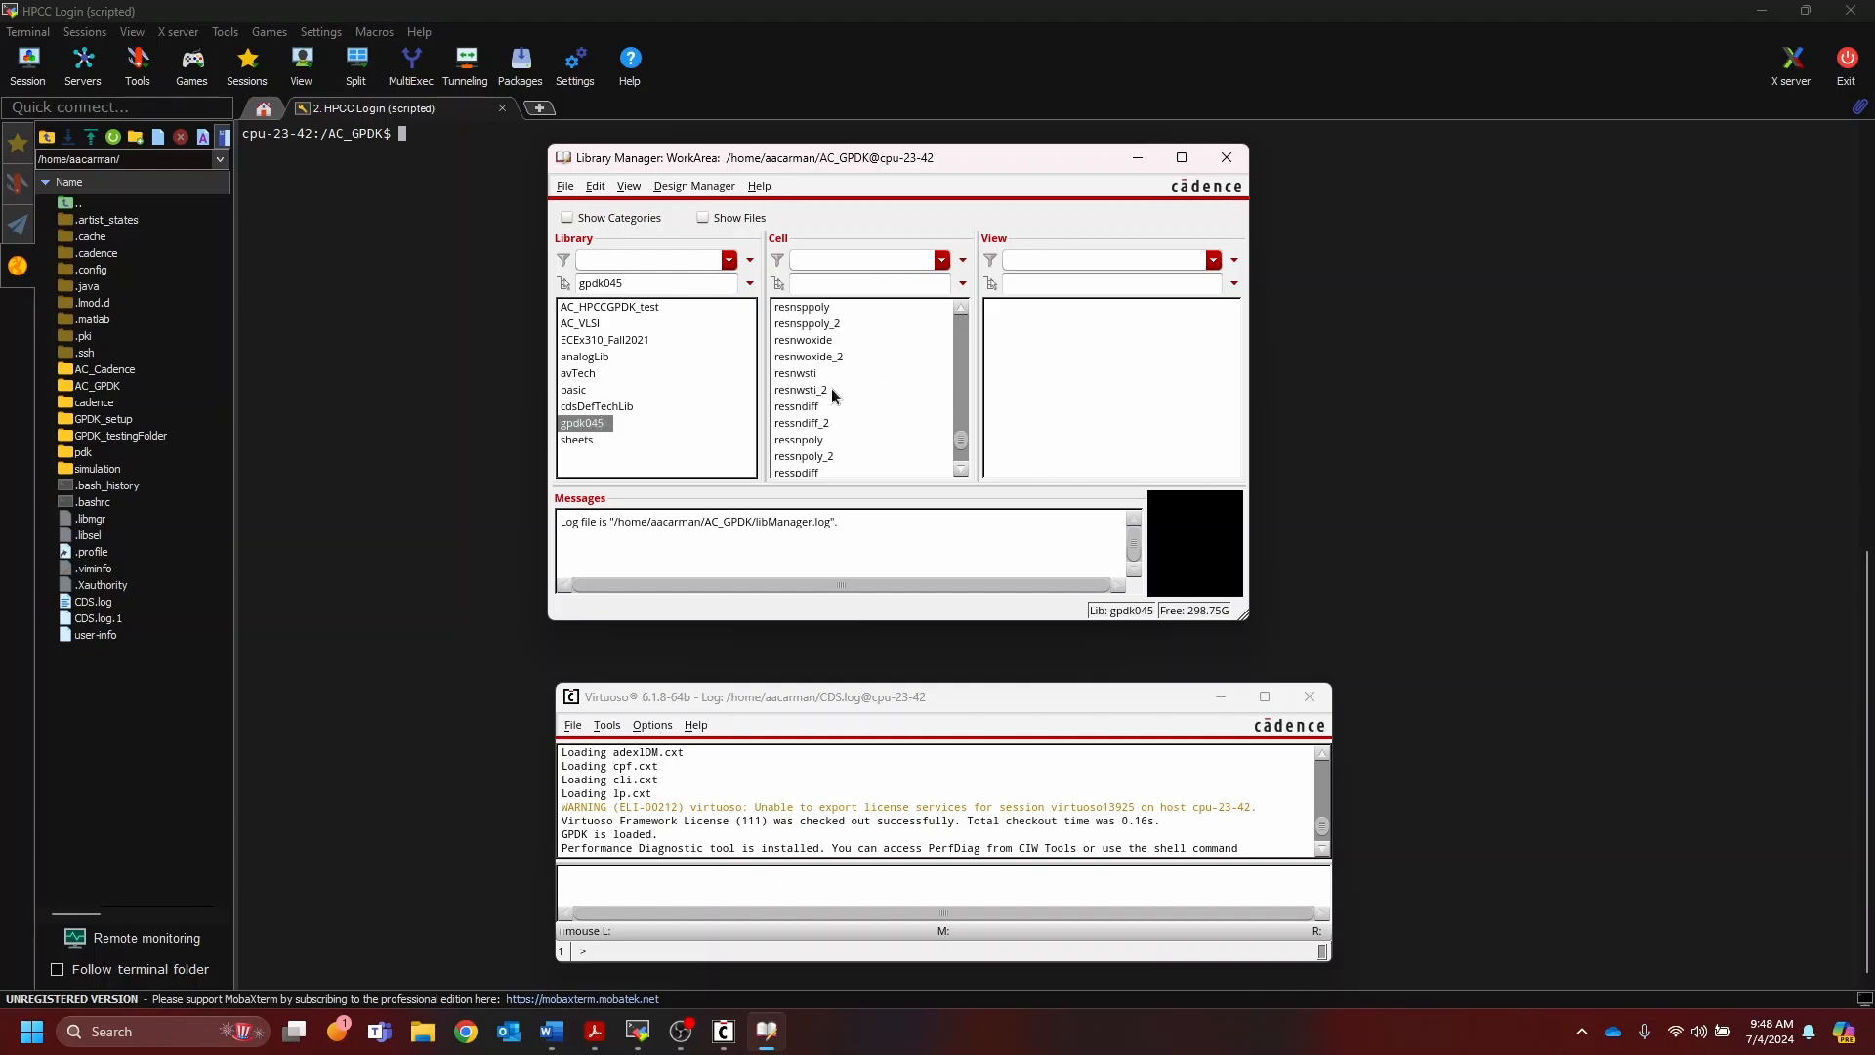
scroll(830, 386, up, 15)
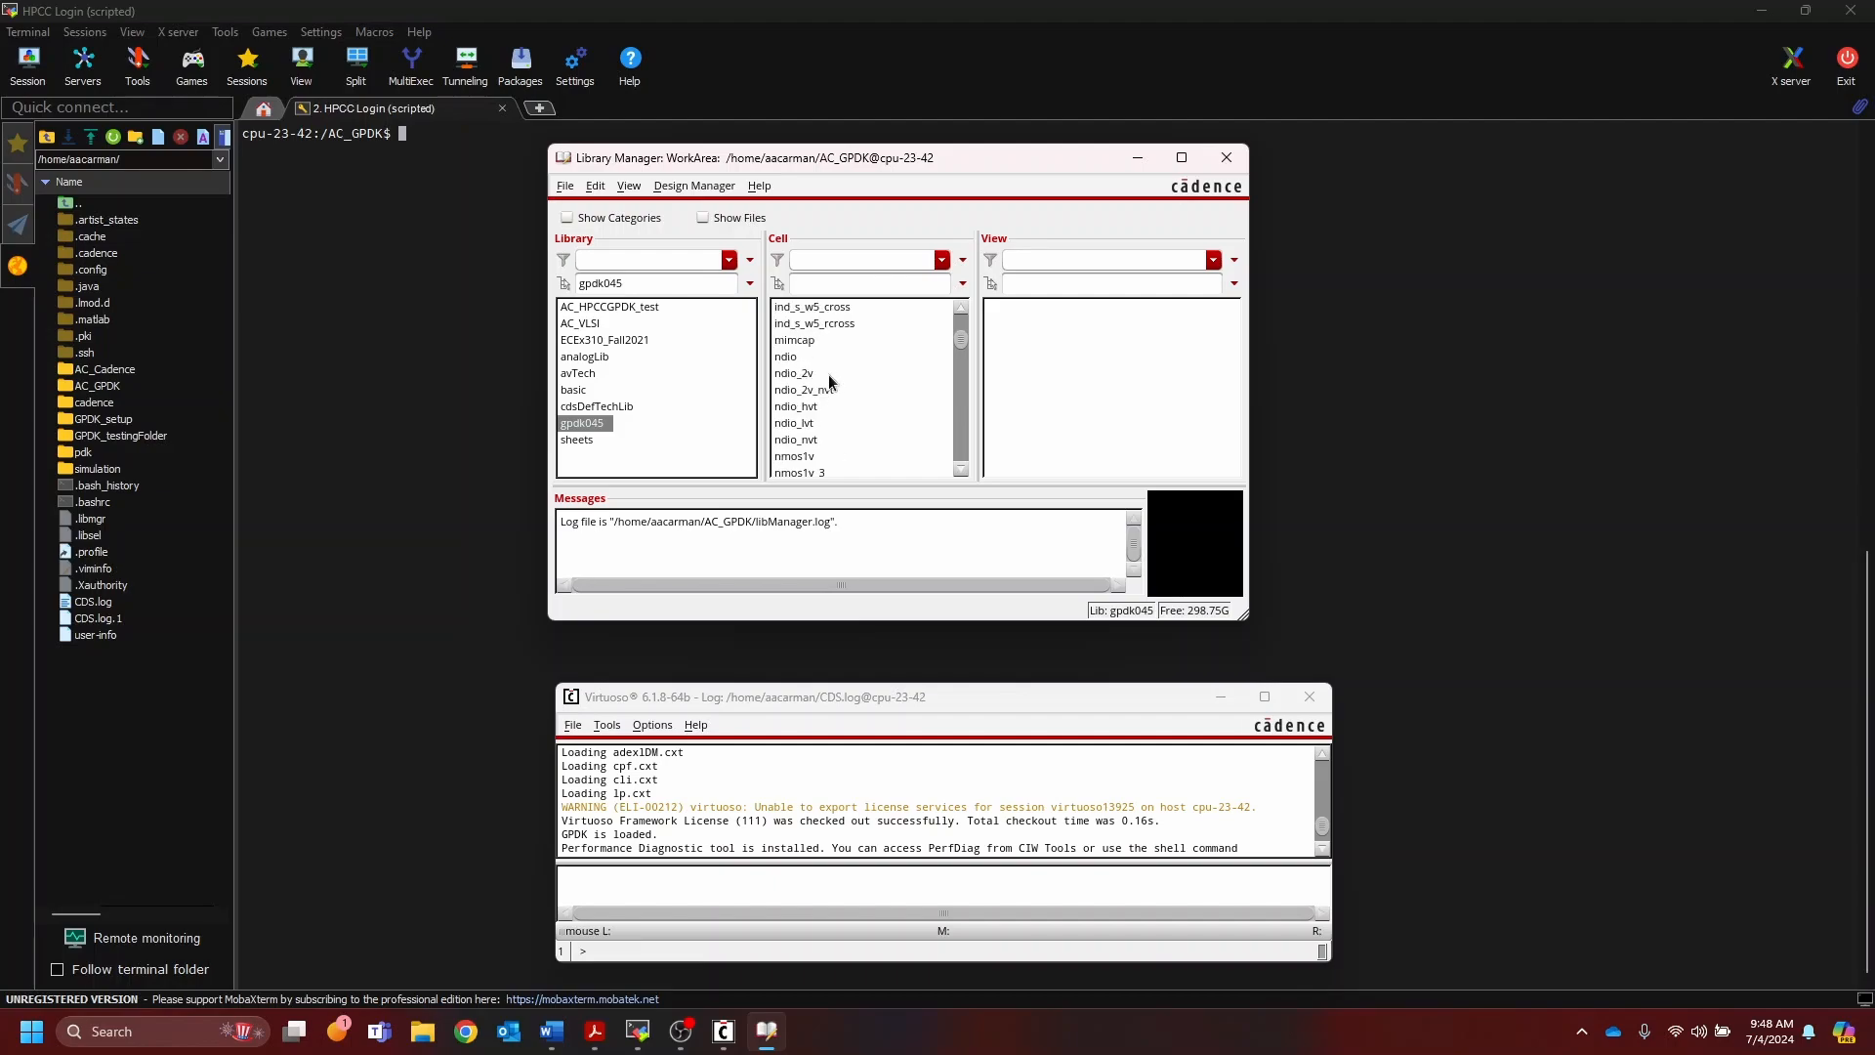
scroll(840, 380, down, 8)
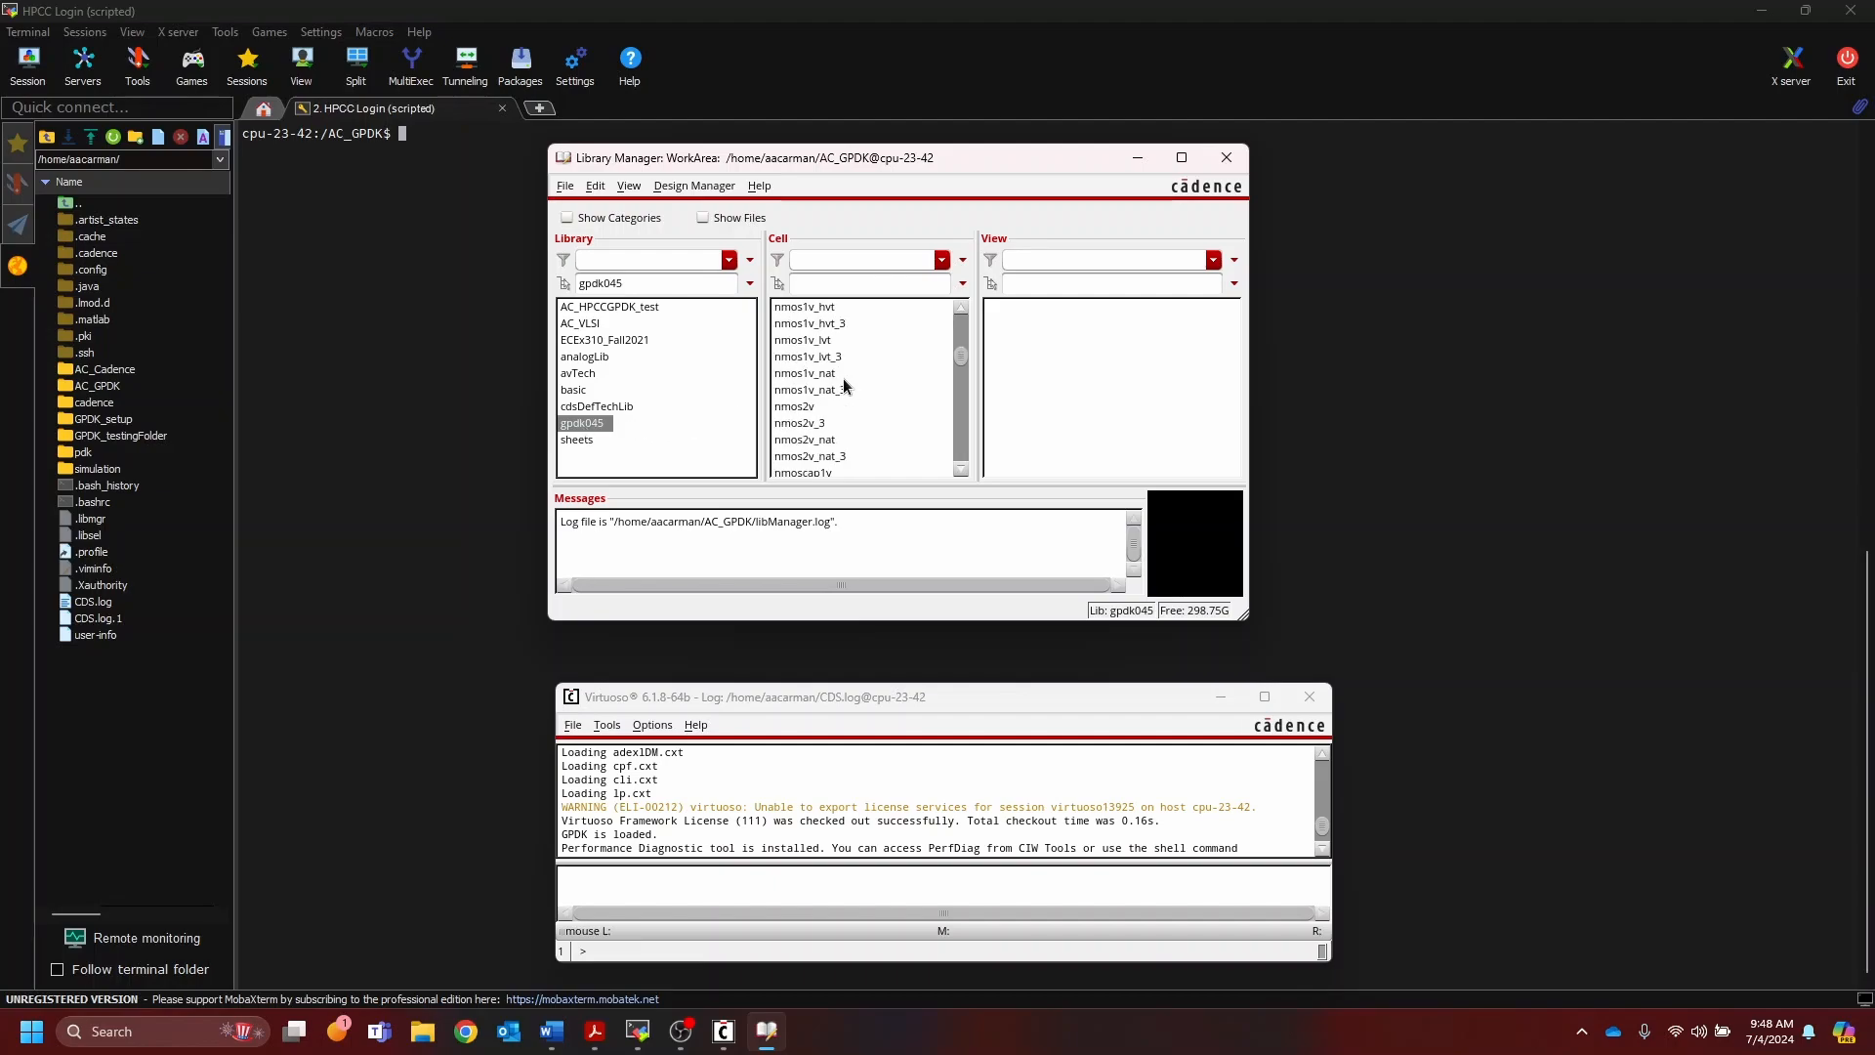
scroll(828, 406, up, 4)
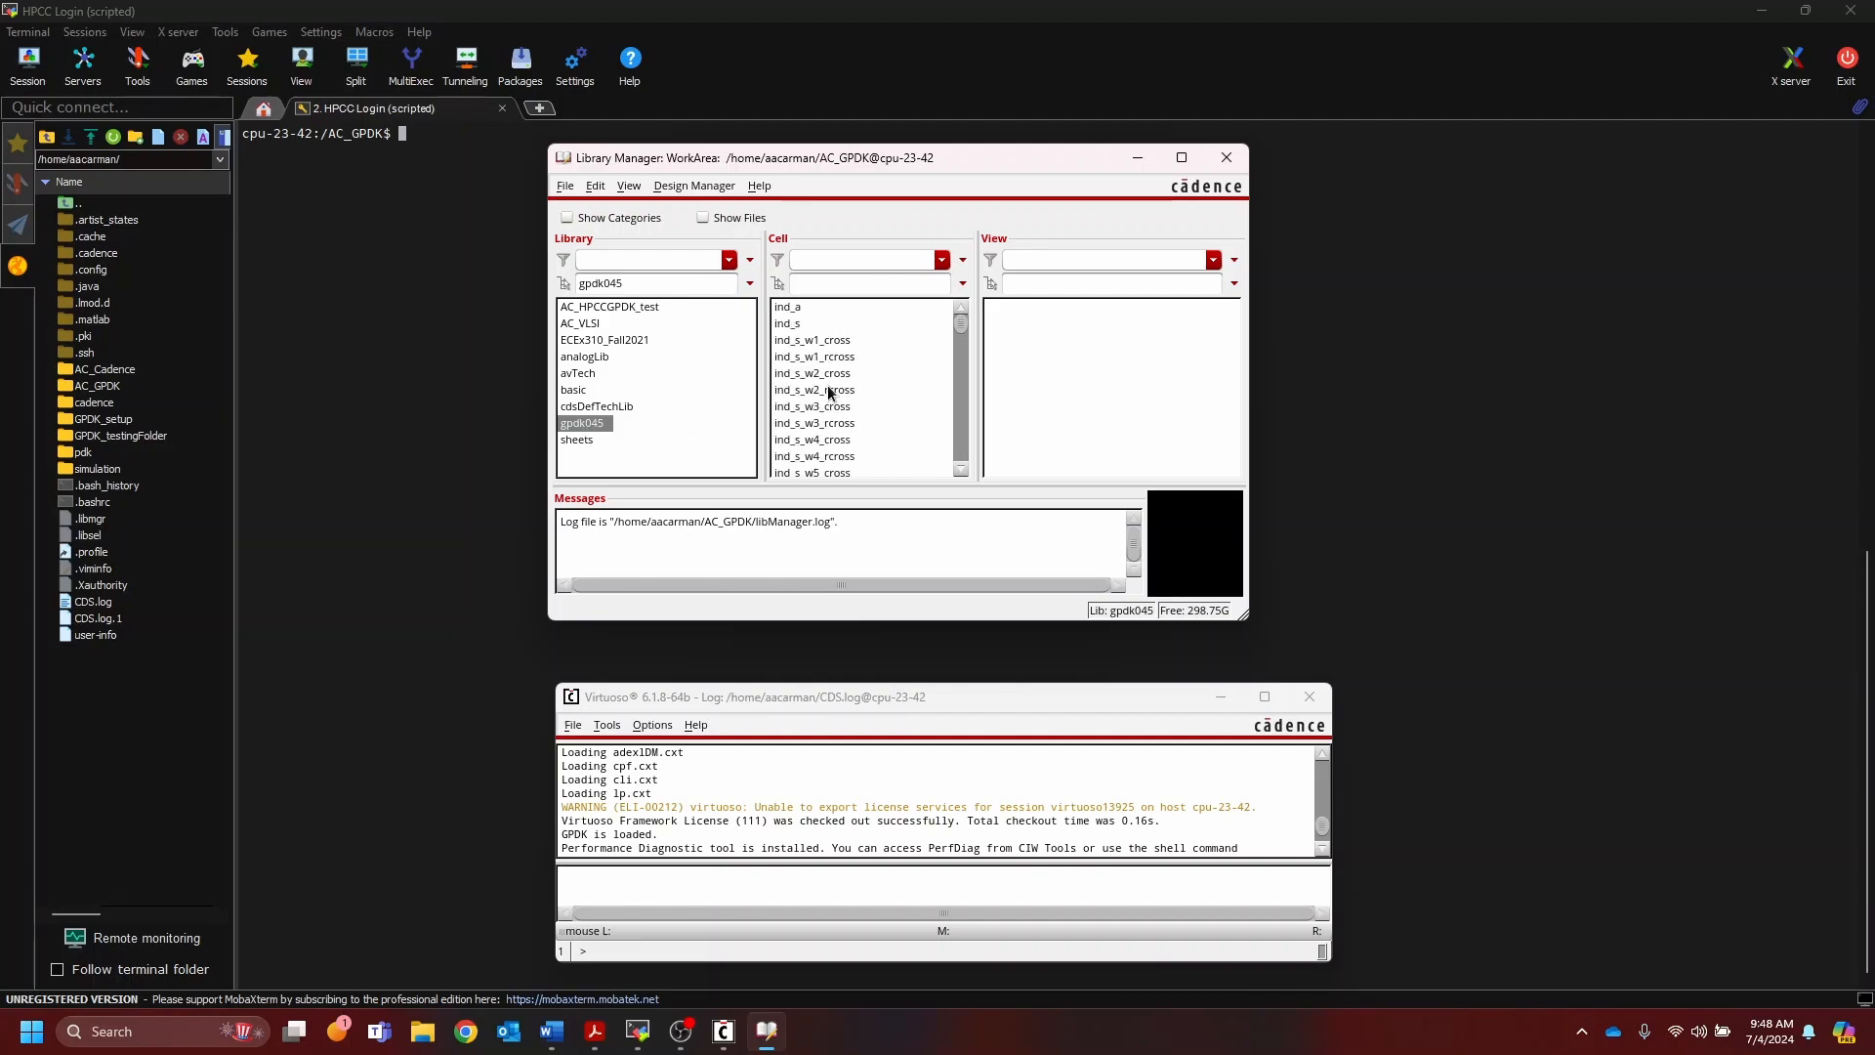
click(787, 373)
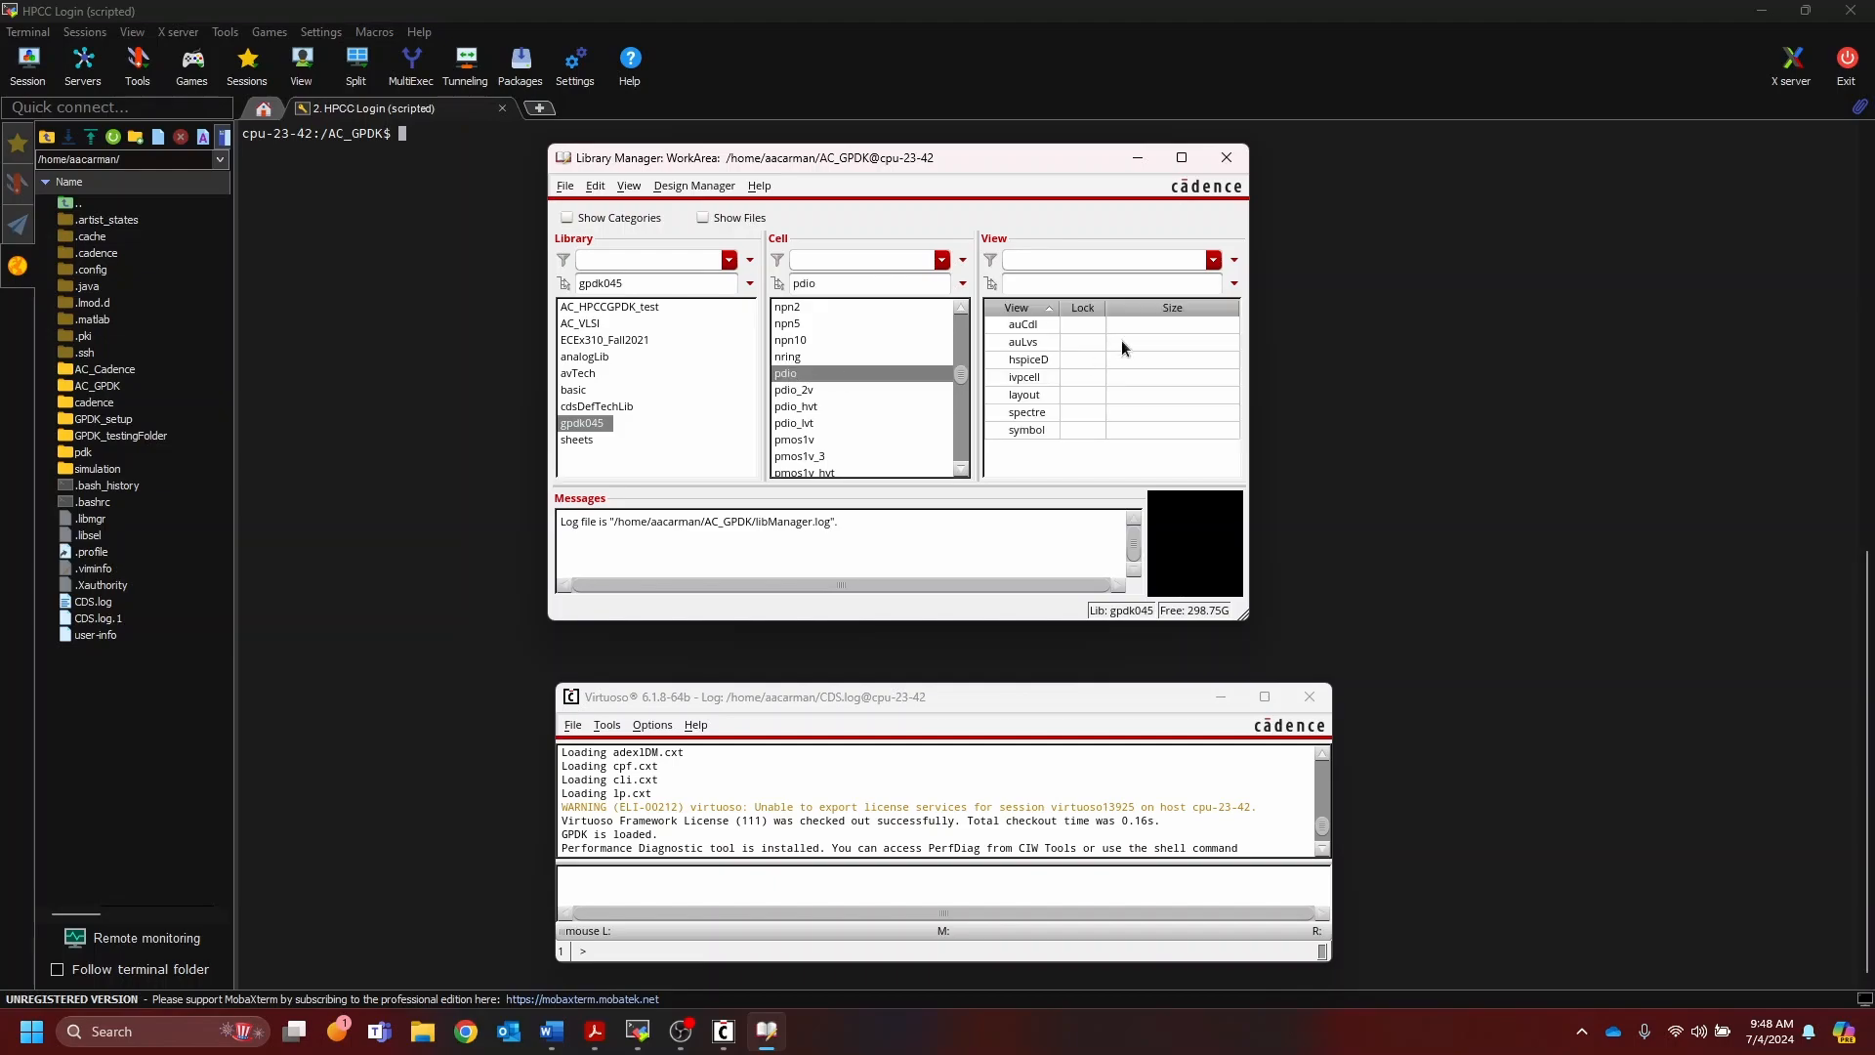
scroll(870, 390, up, 4)
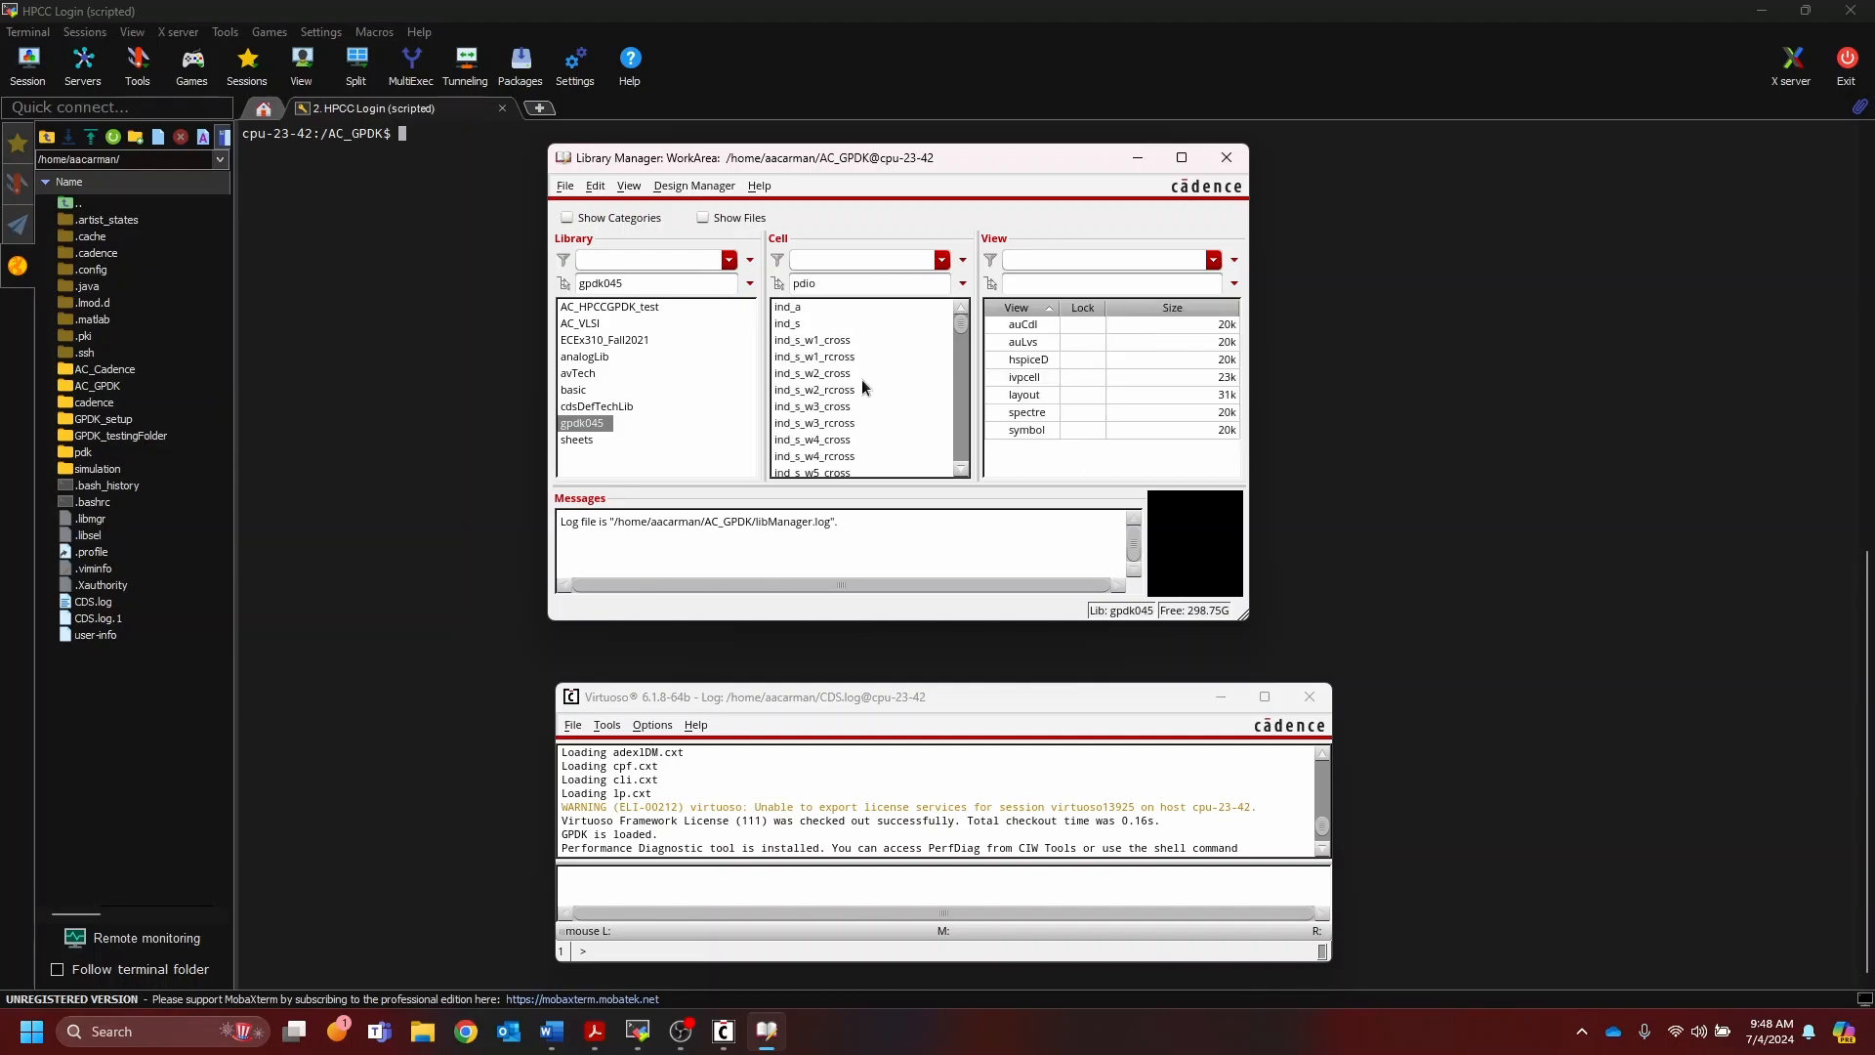
click(796, 305)
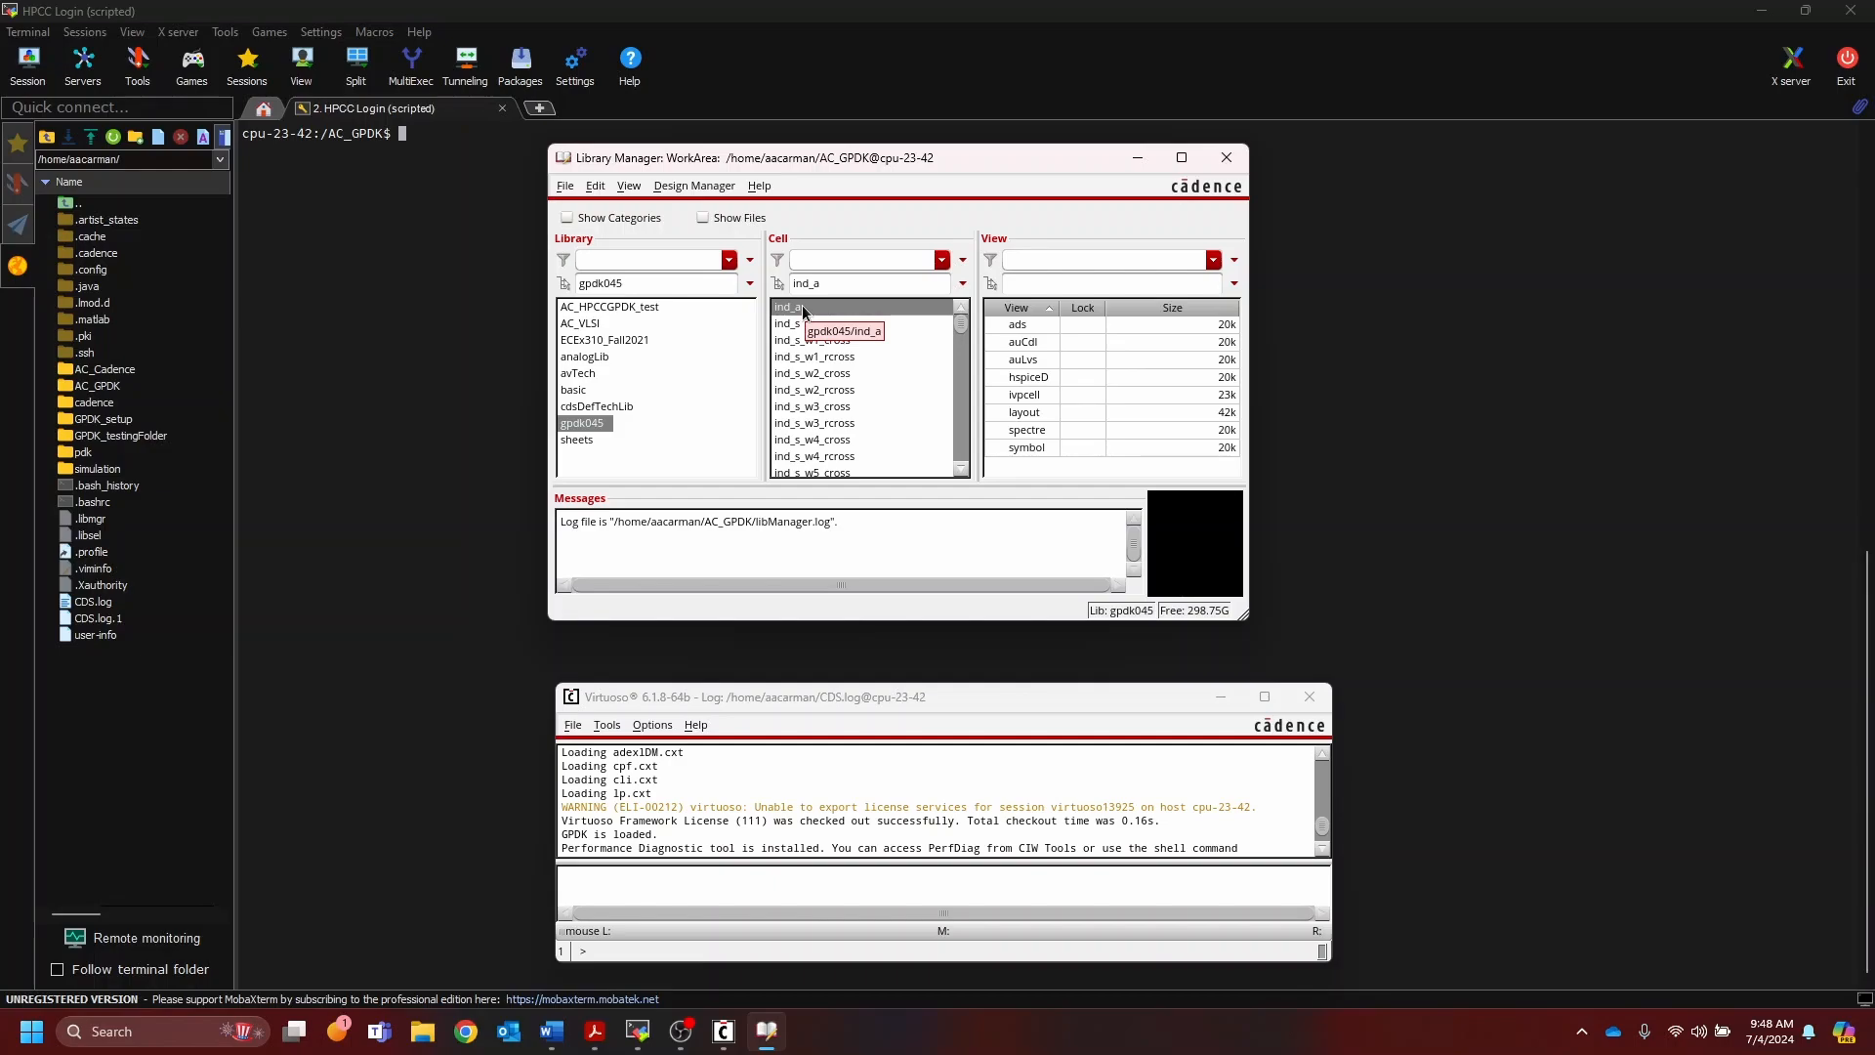
click(578, 390)
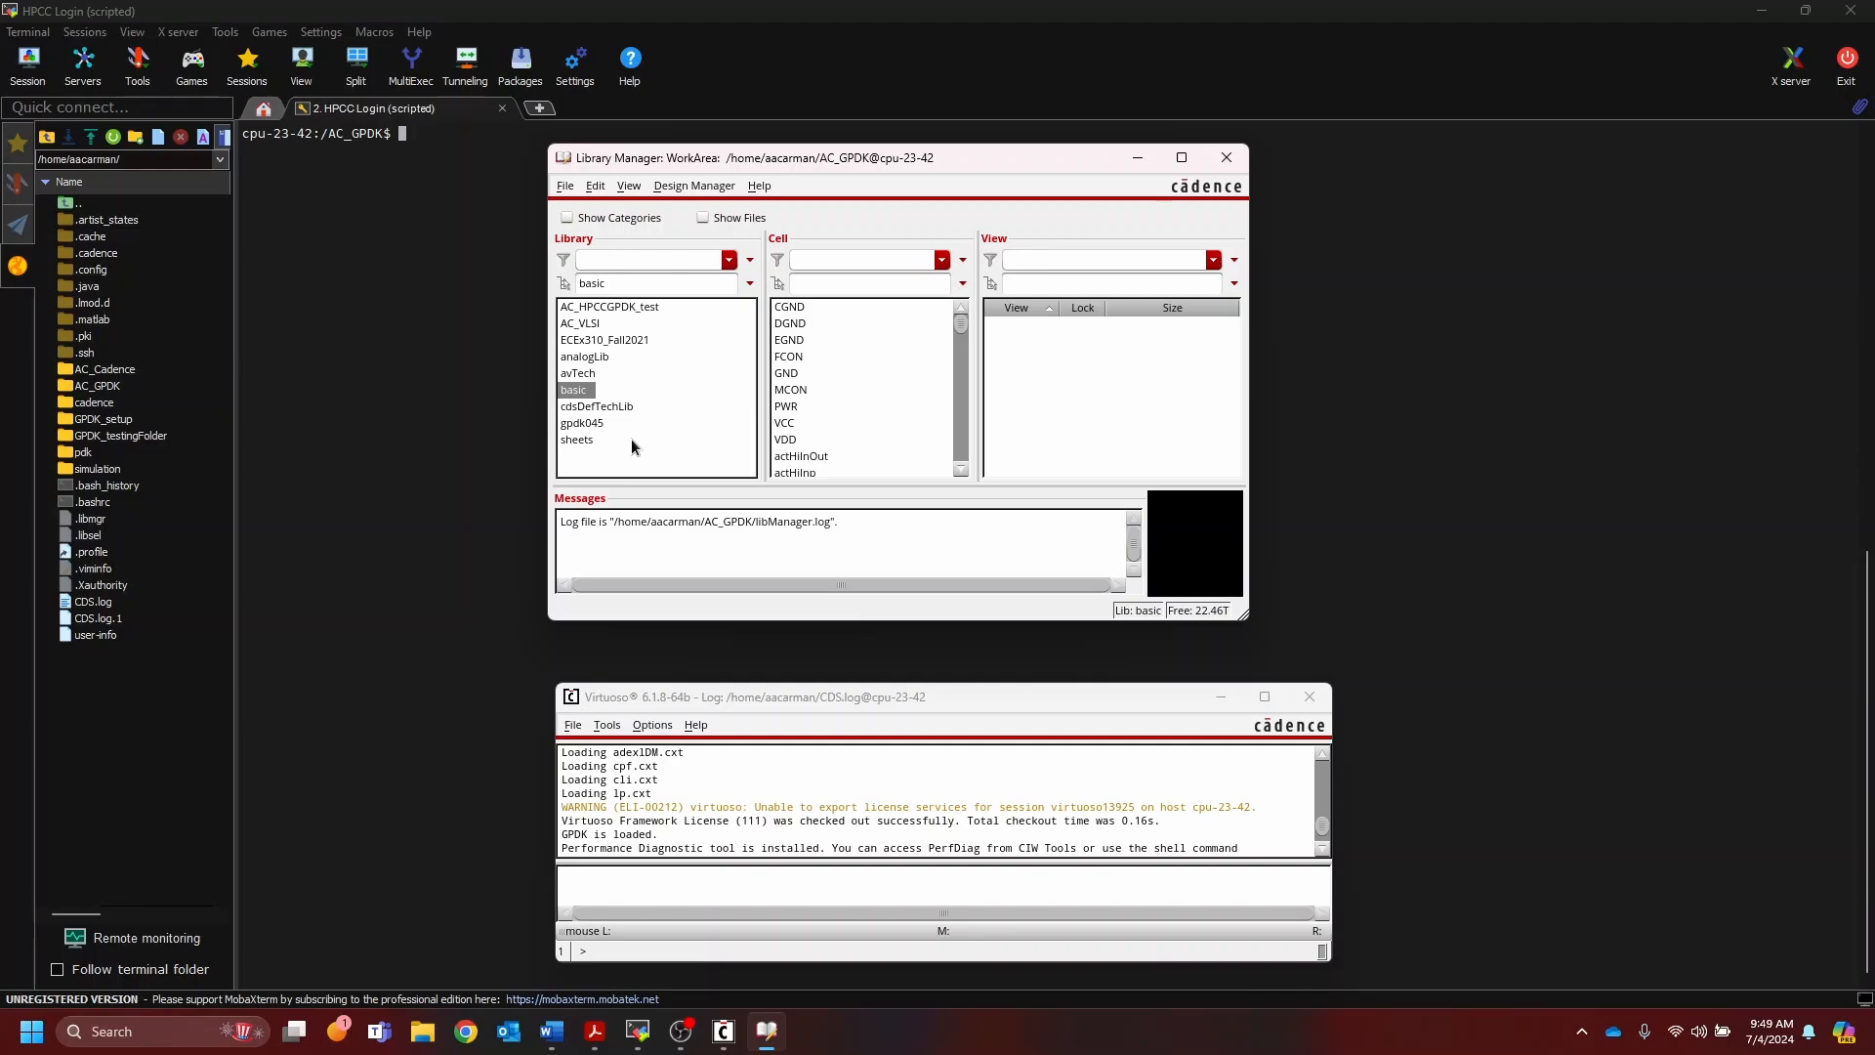
Step: Create a new library named AC_TutorialLib in the AC_GPDK directory
click(566, 187)
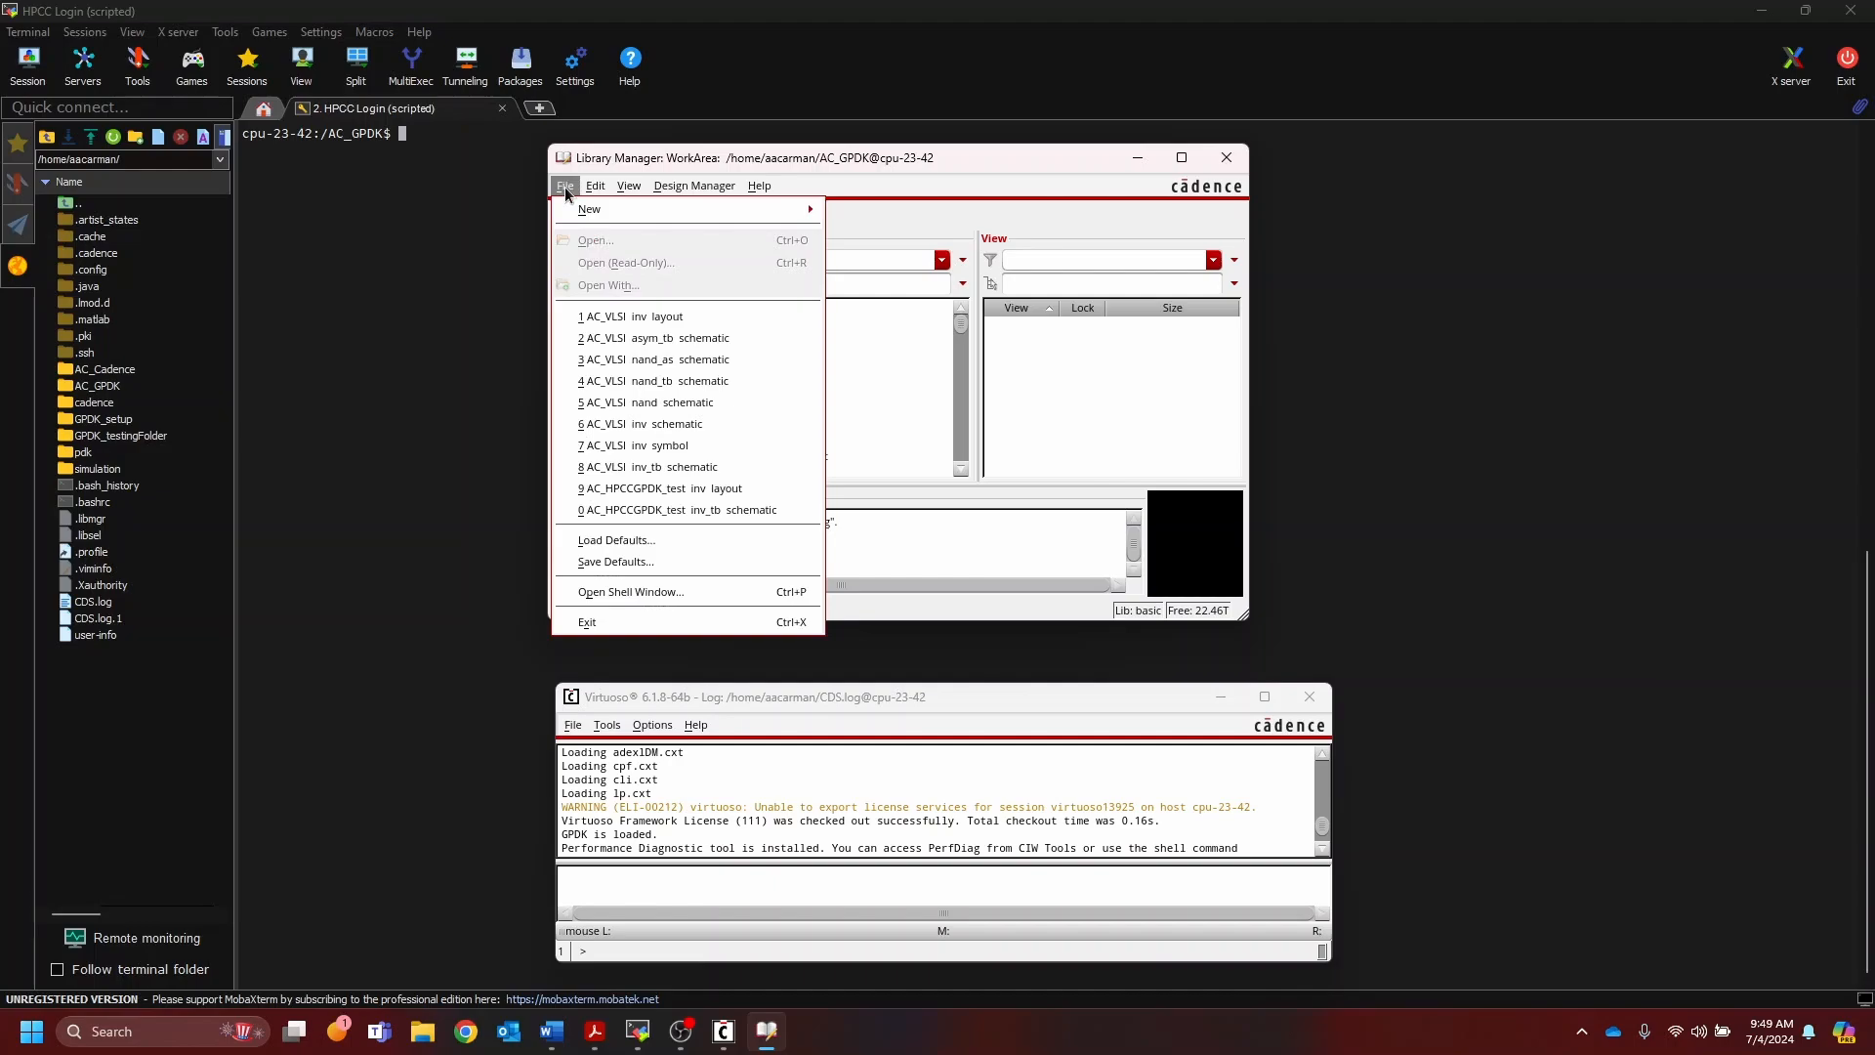
mouse_move(600, 217)
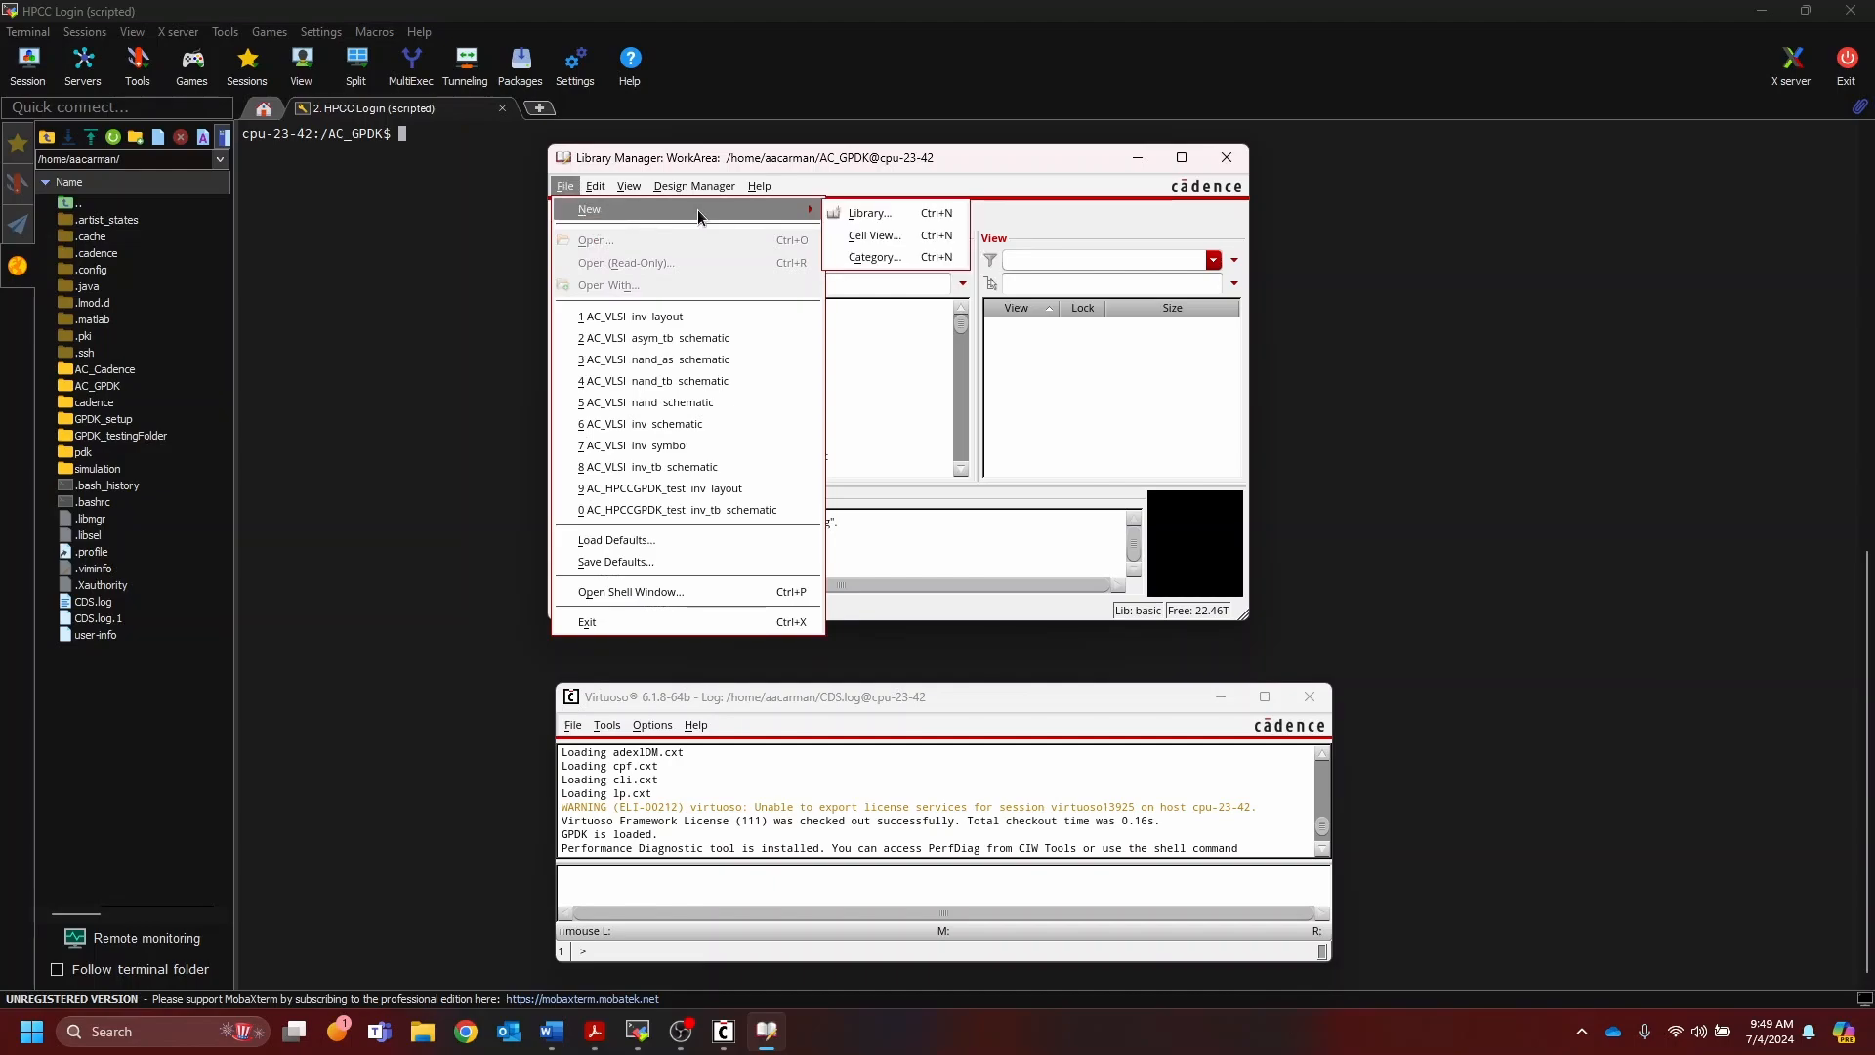
click(901, 218)
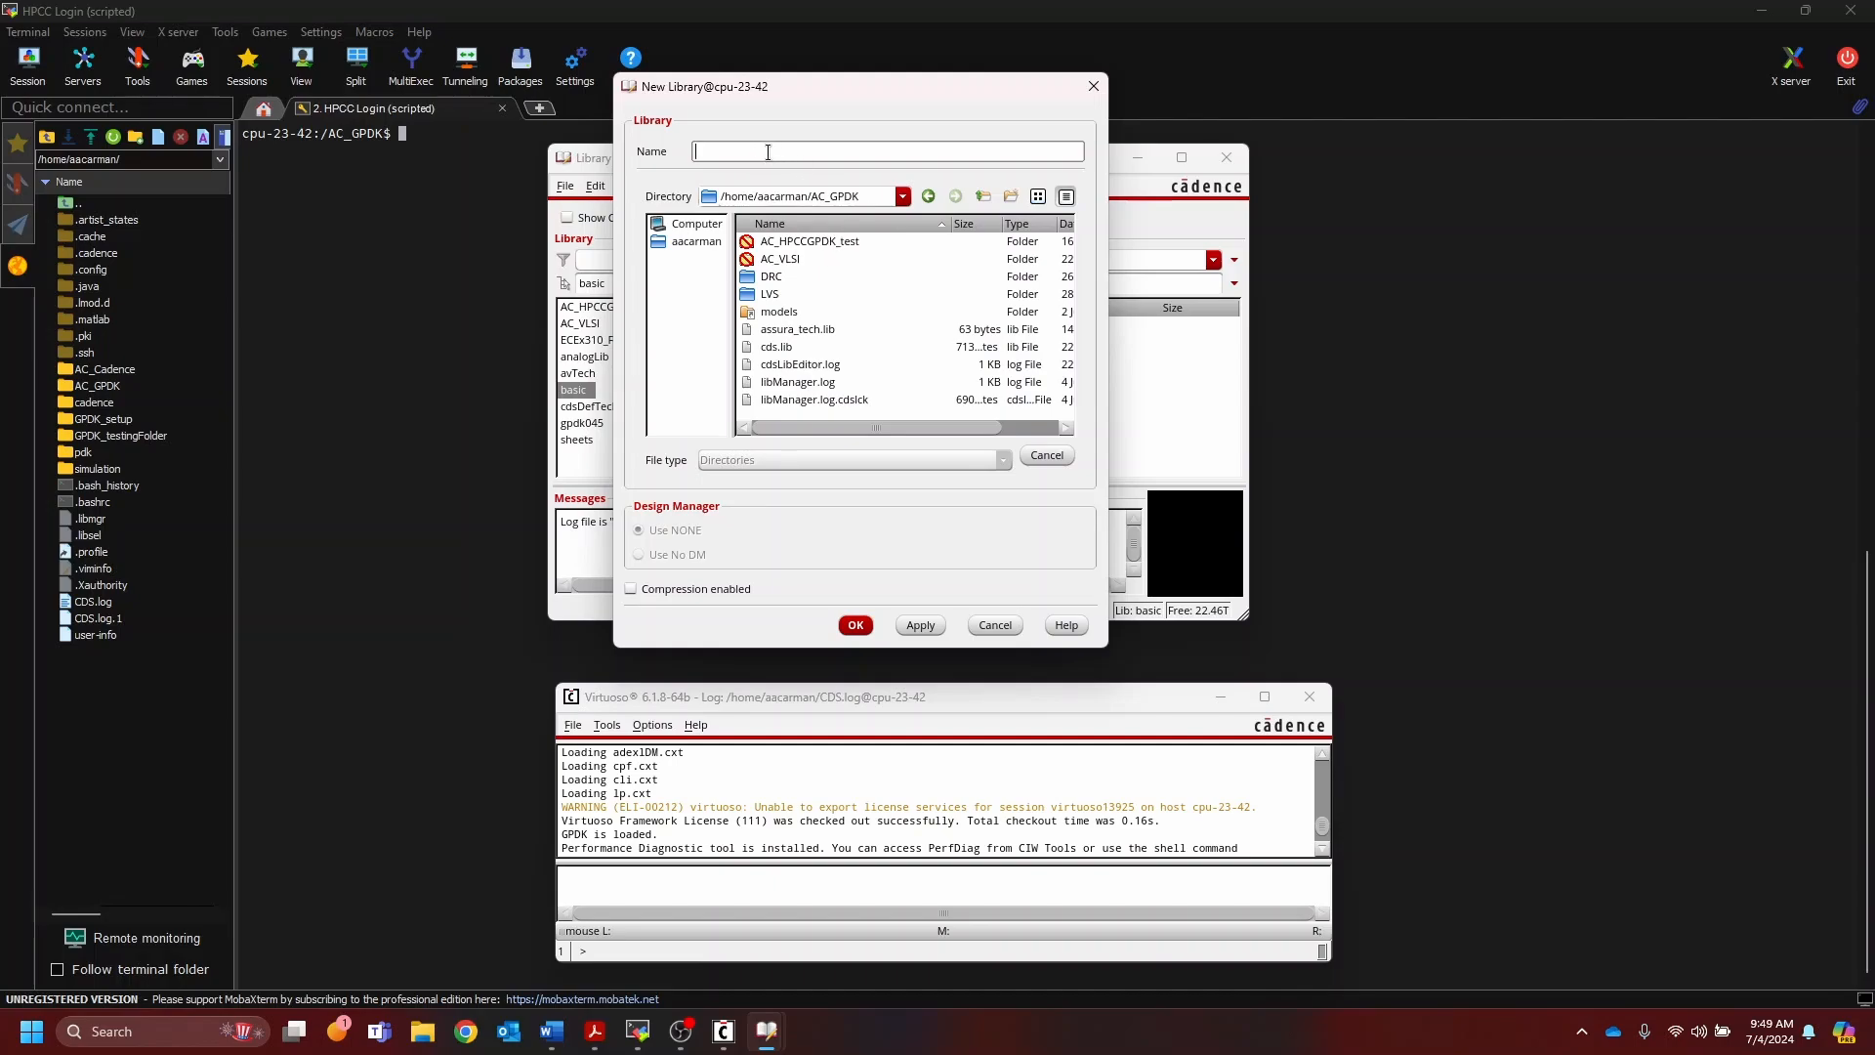
text(AC_TutorialLib)
click(856, 625)
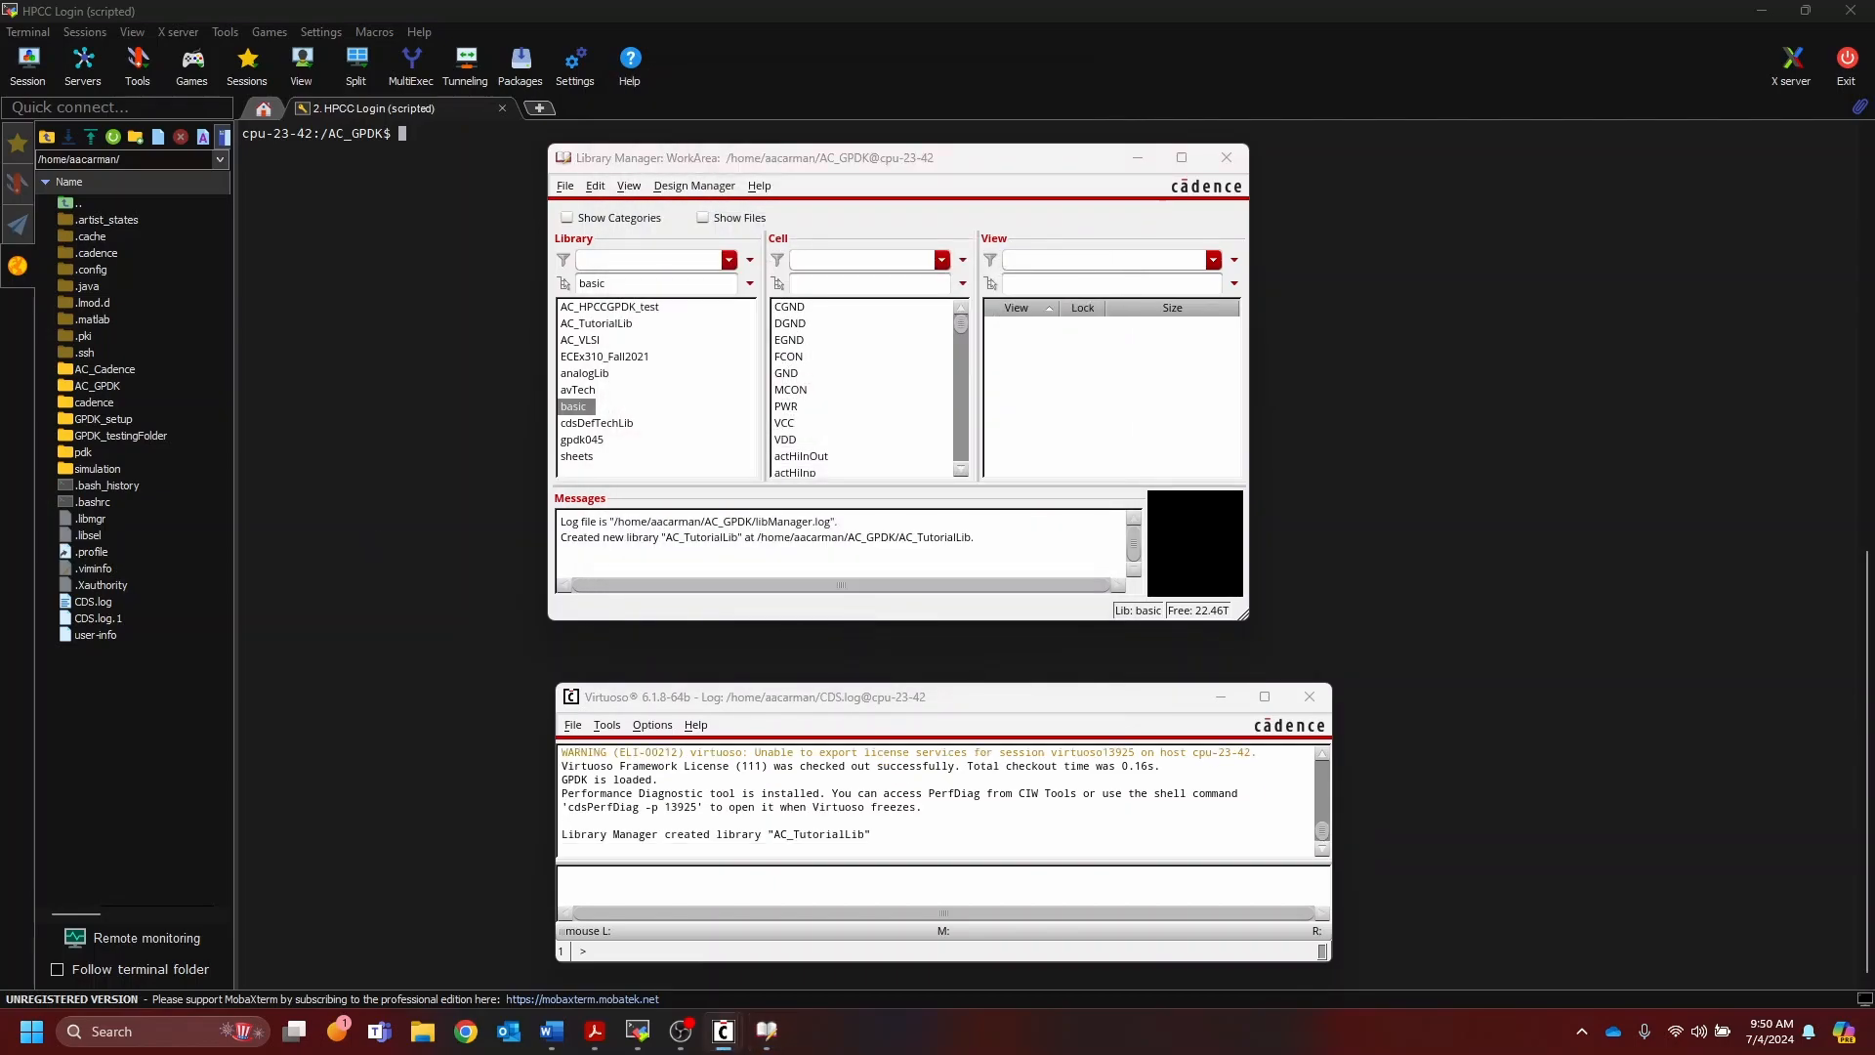
Step: Attach AC_TutorialLib to the existing technology library gpdk045
drag(981, 433, 1057, 383)
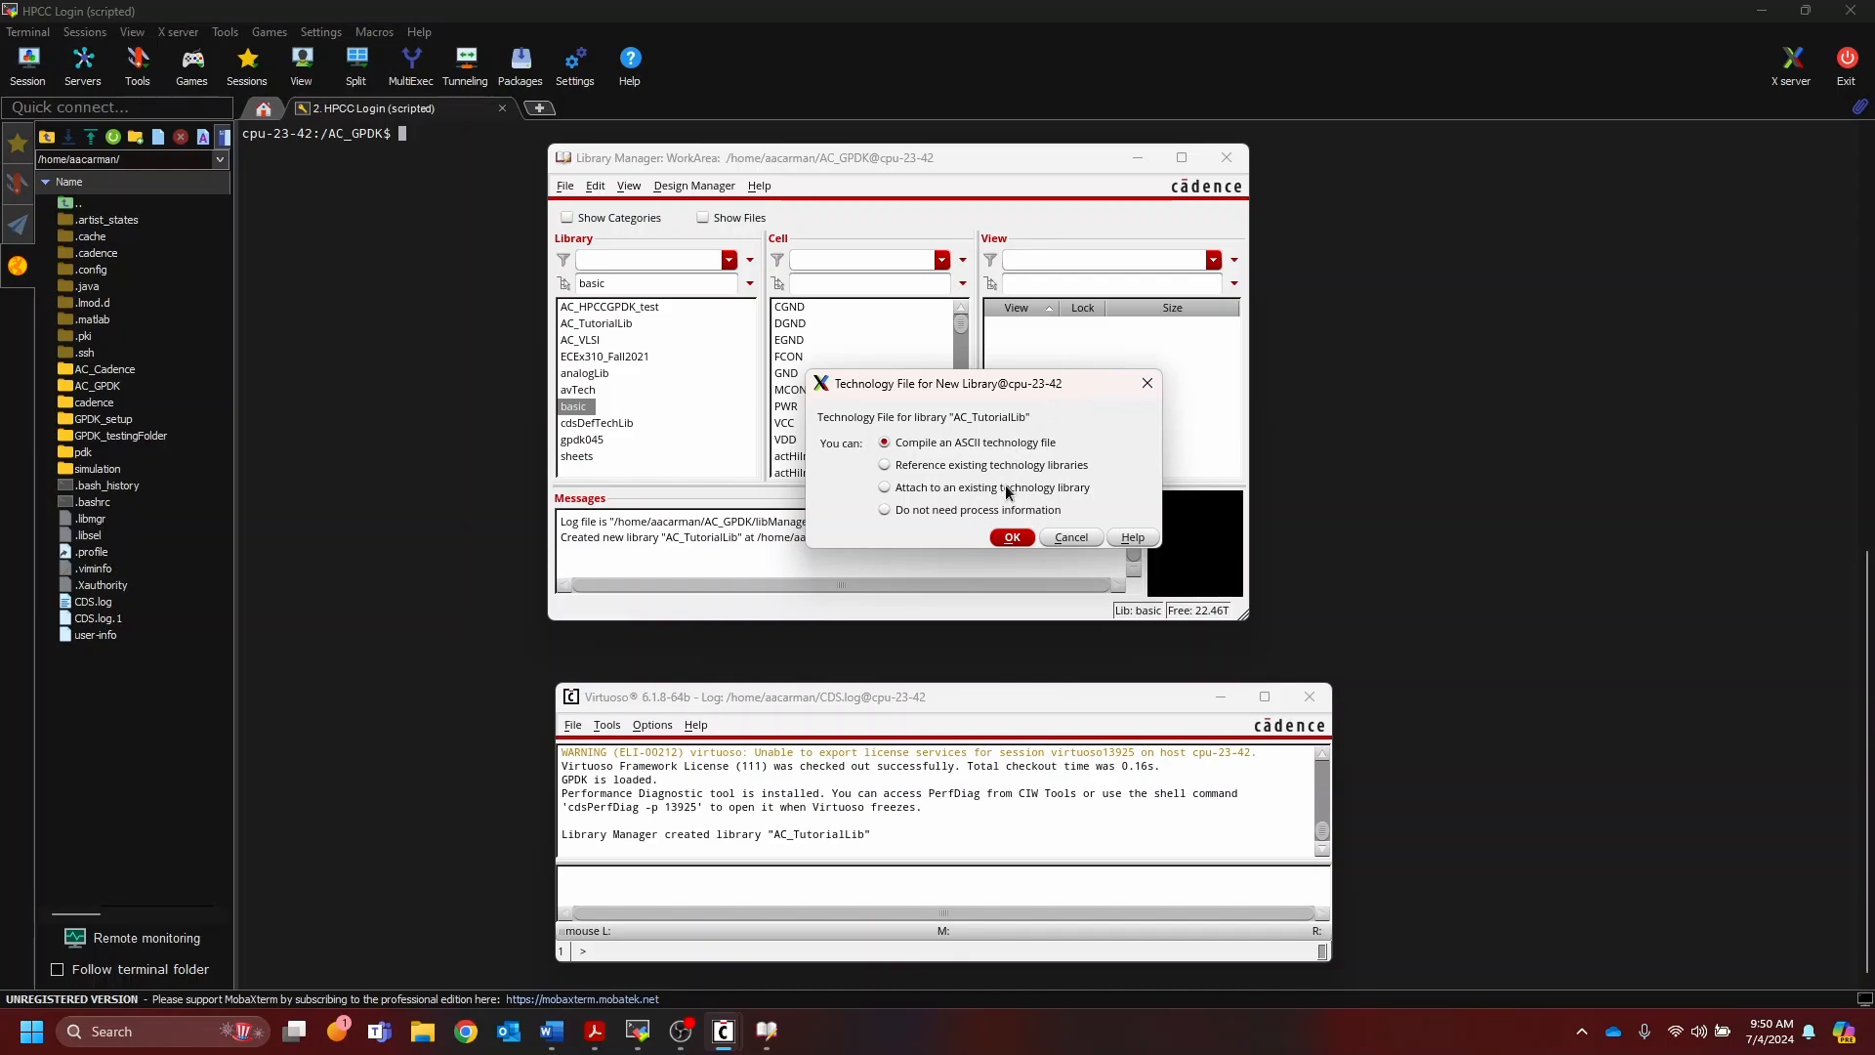
click(949, 491)
click(1012, 538)
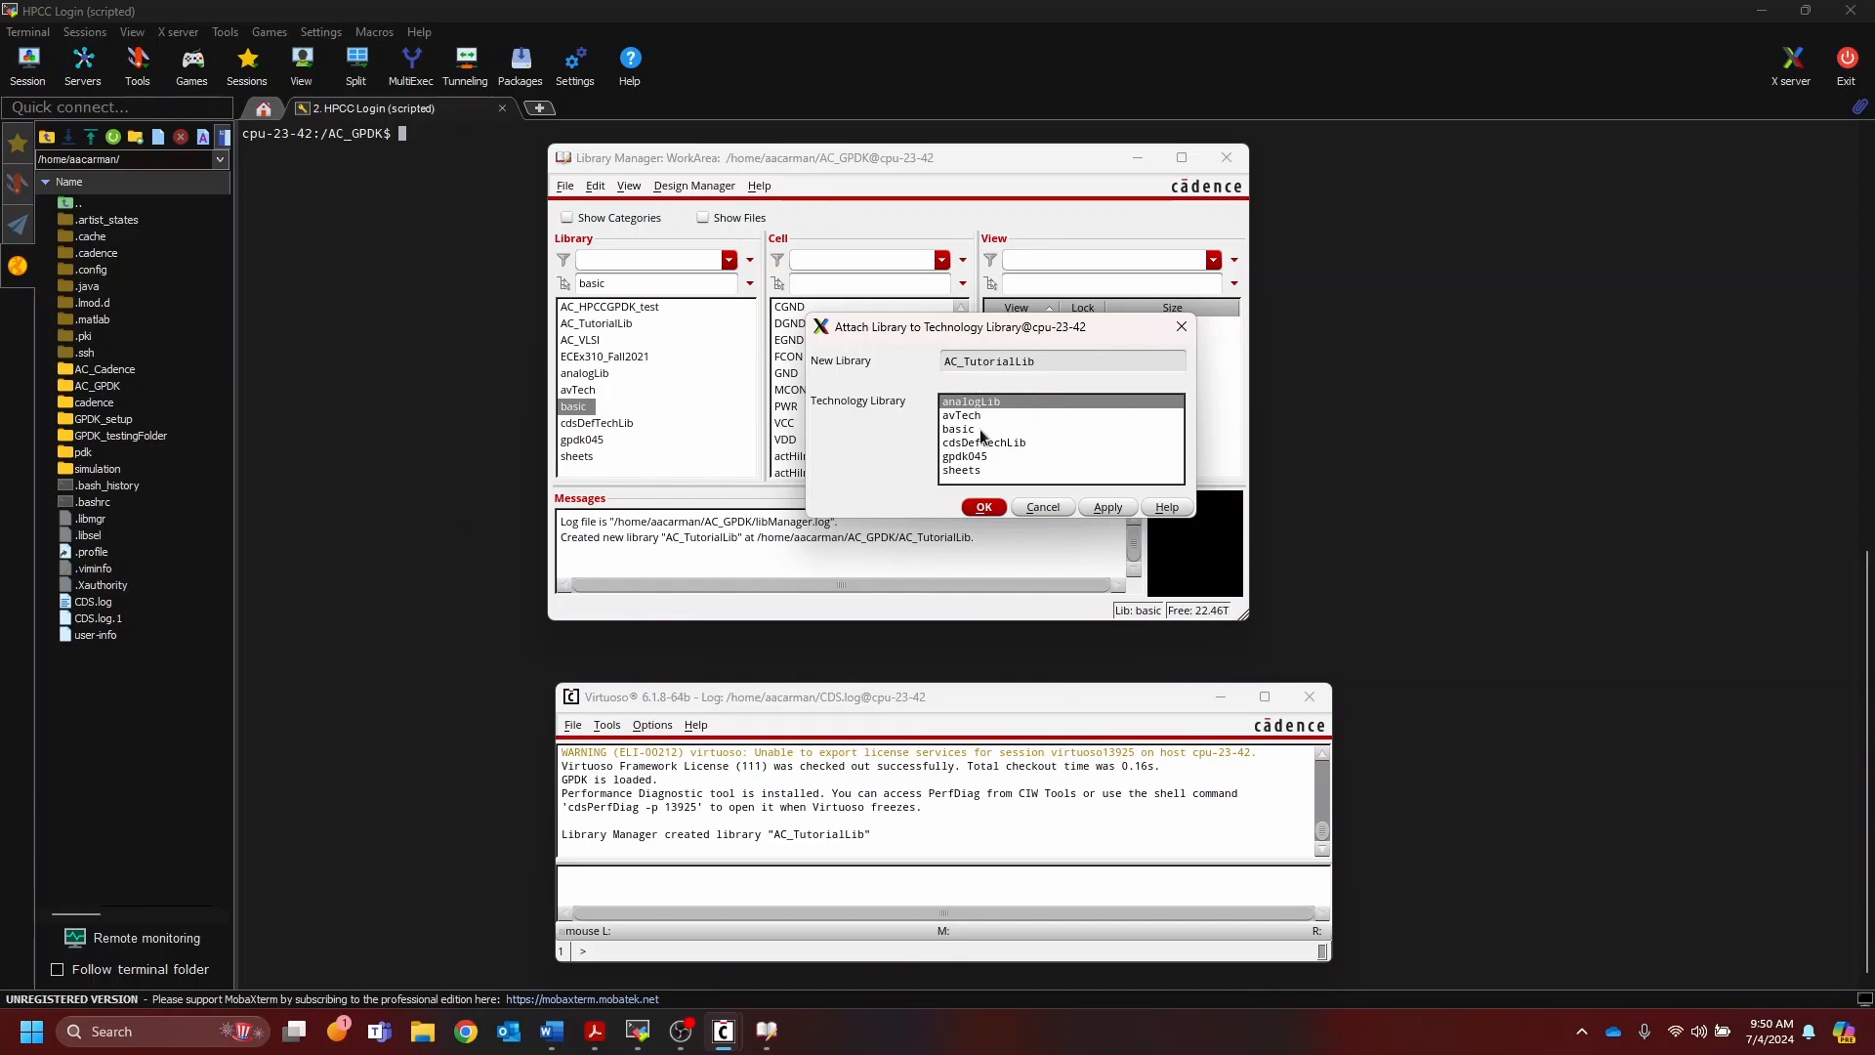
click(981, 457)
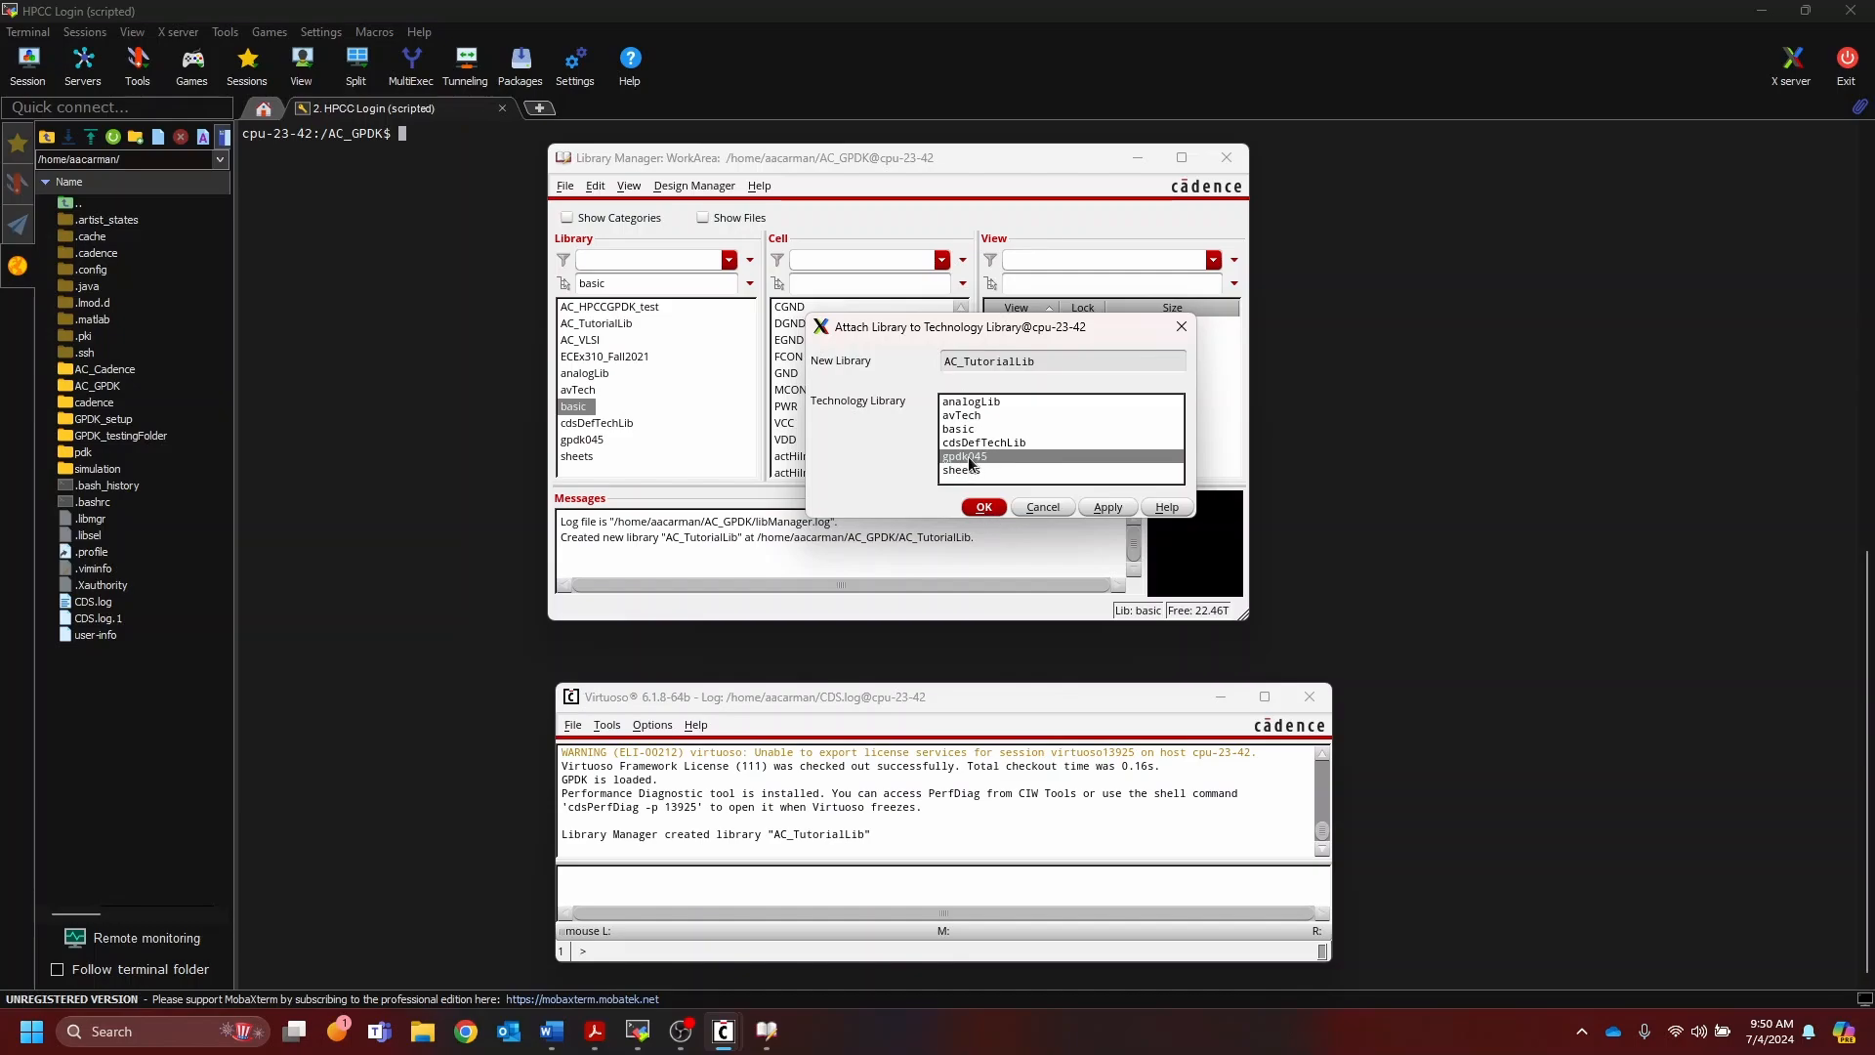
click(984, 509)
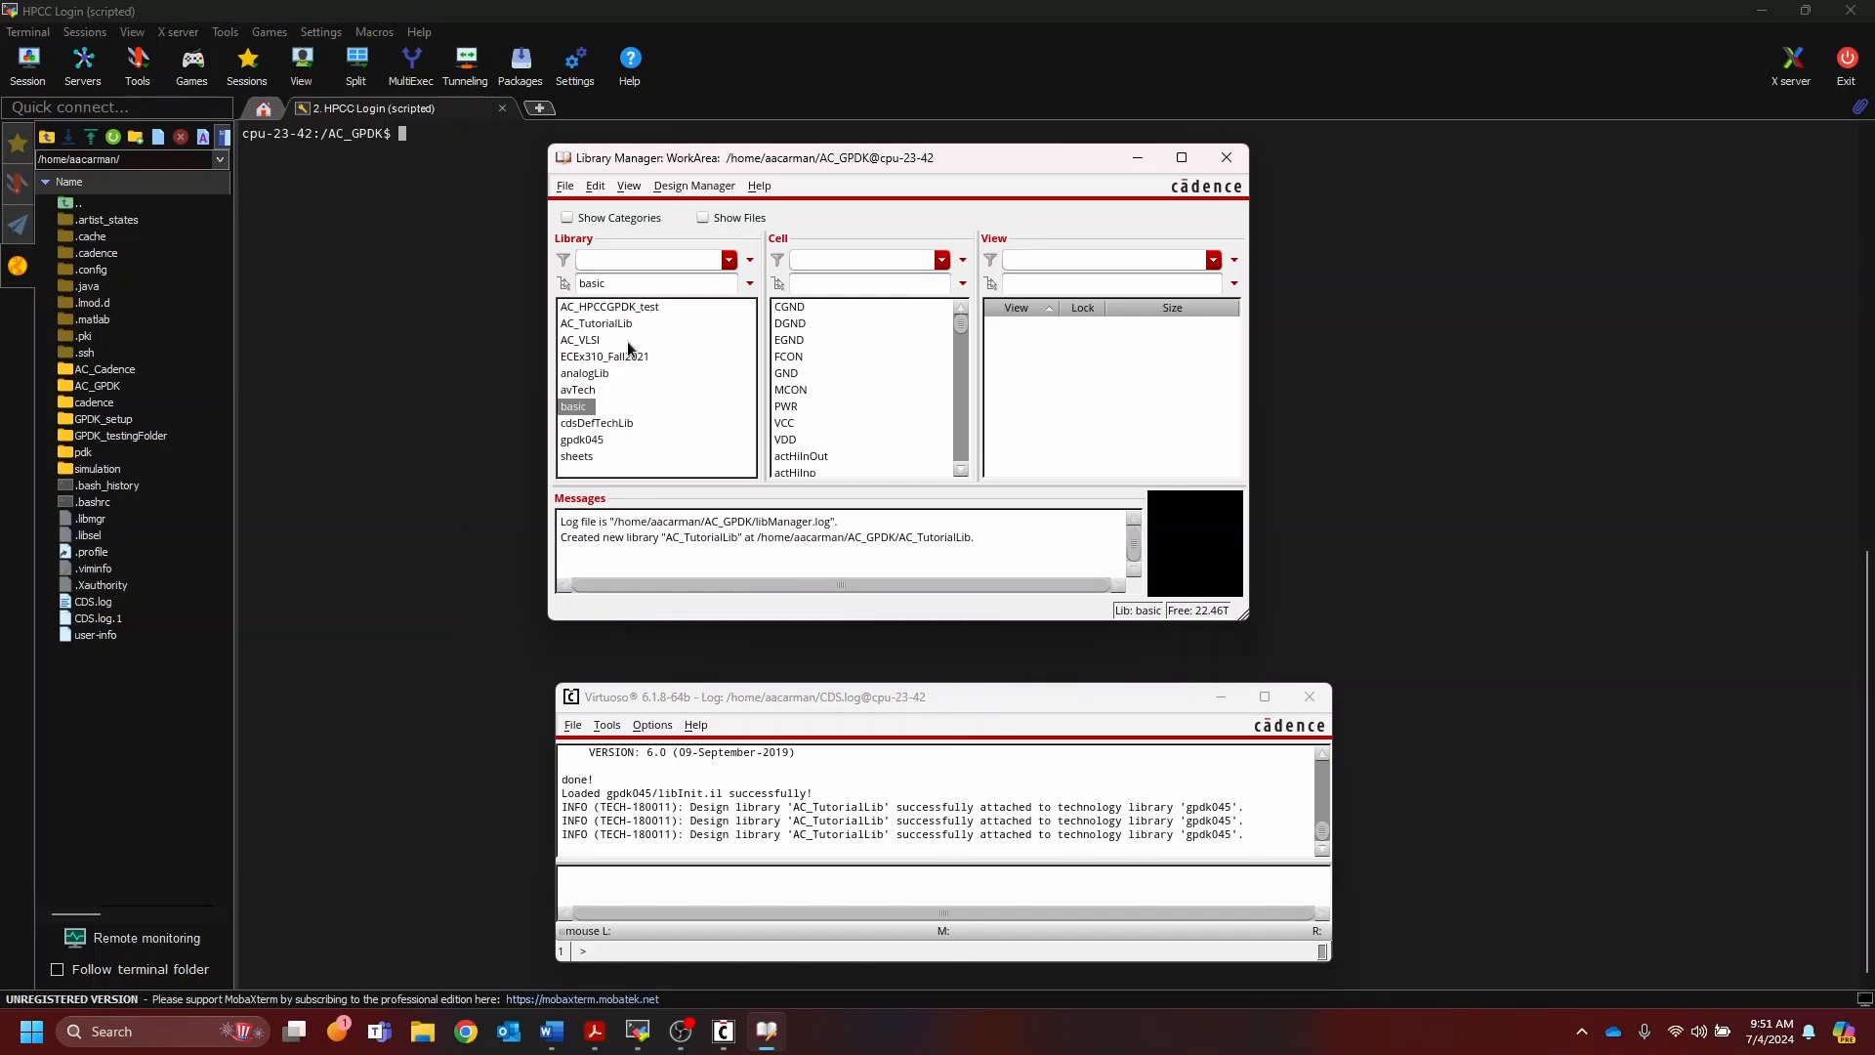
Step: Compare the cell lists of AC_TutorialLib and AC_VLSI, ending with AC_TutorialLib selected
click(586, 325)
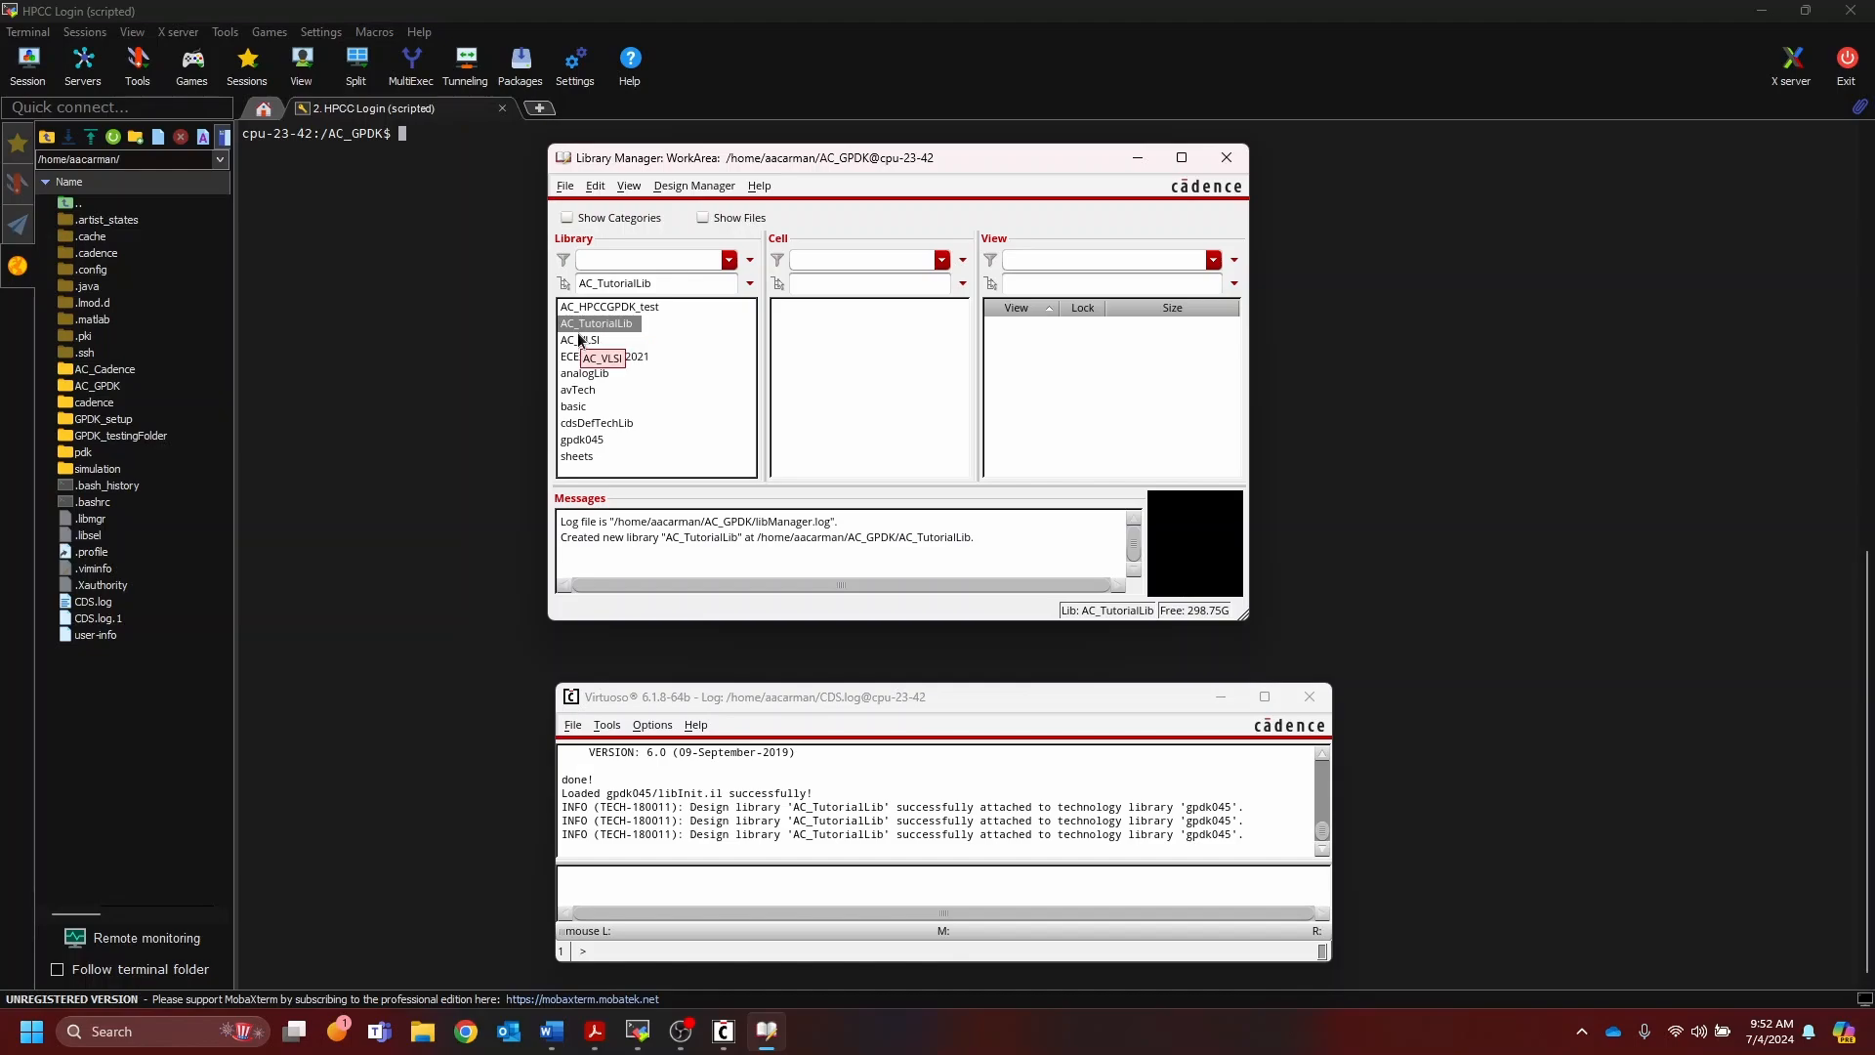
click(584, 340)
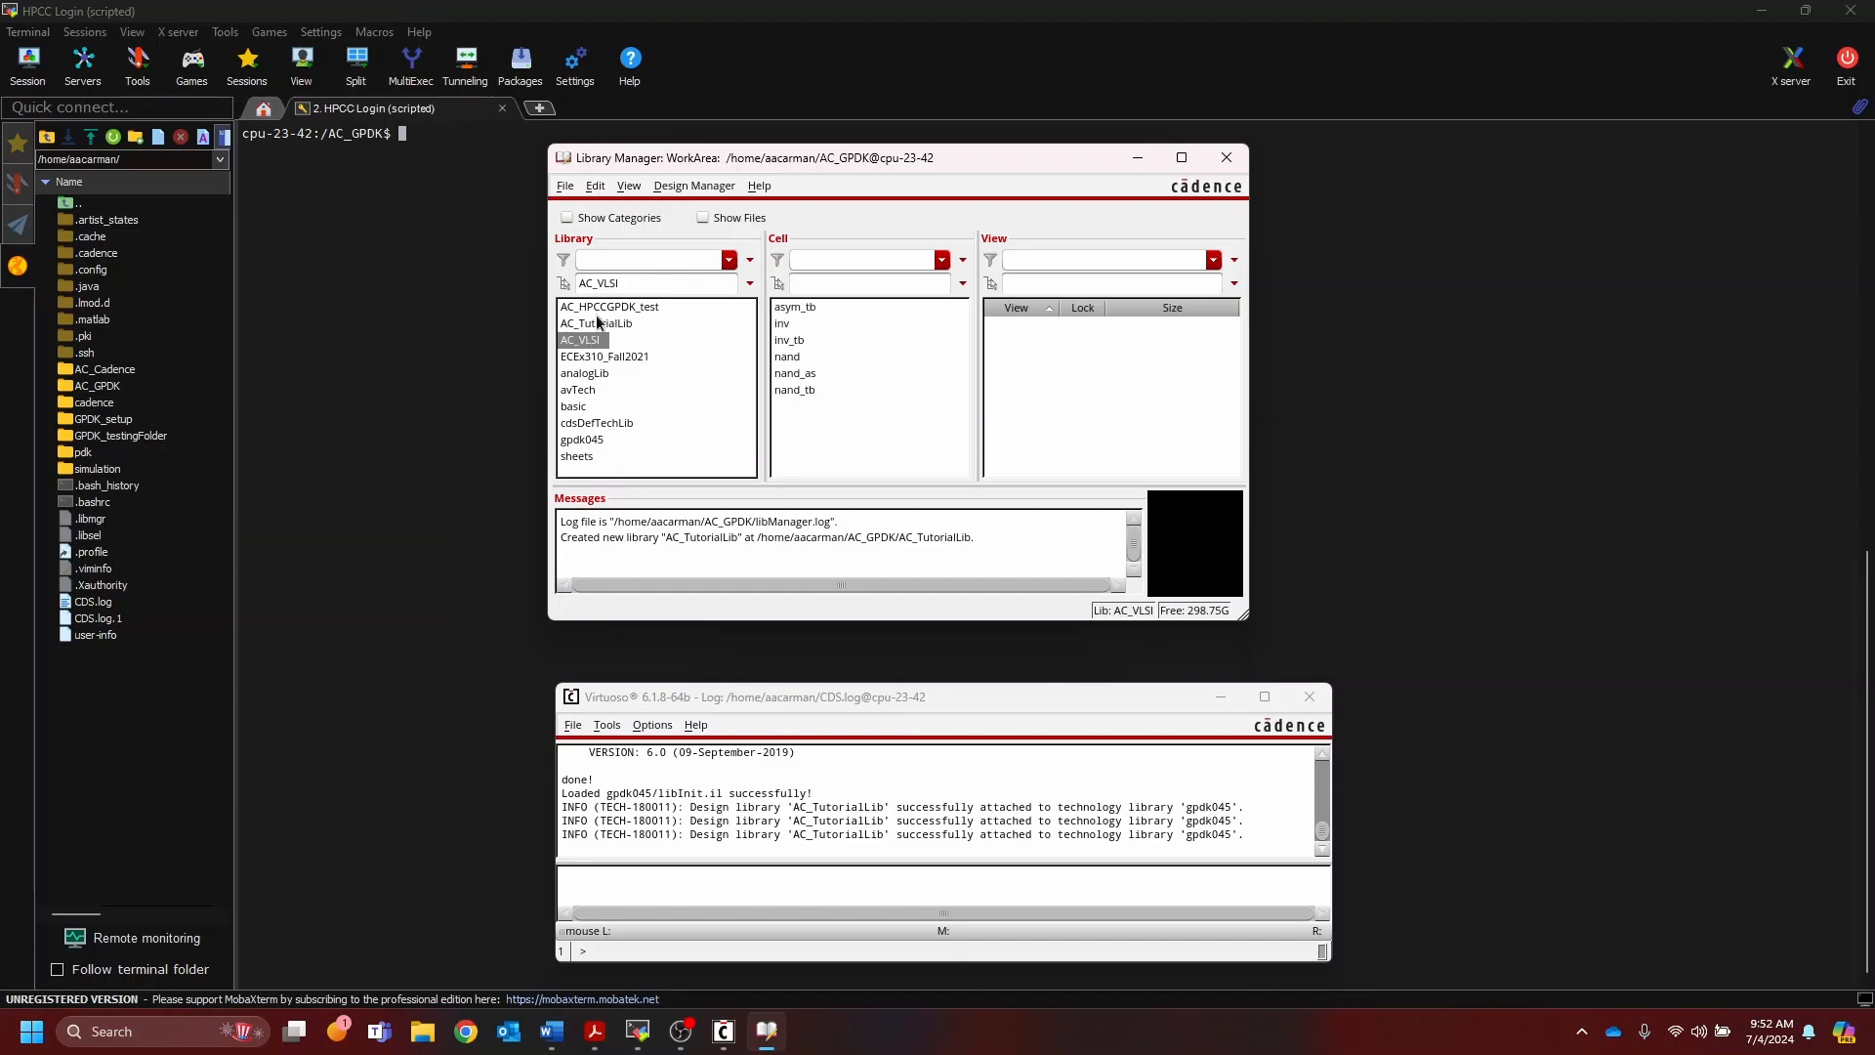
click(598, 323)
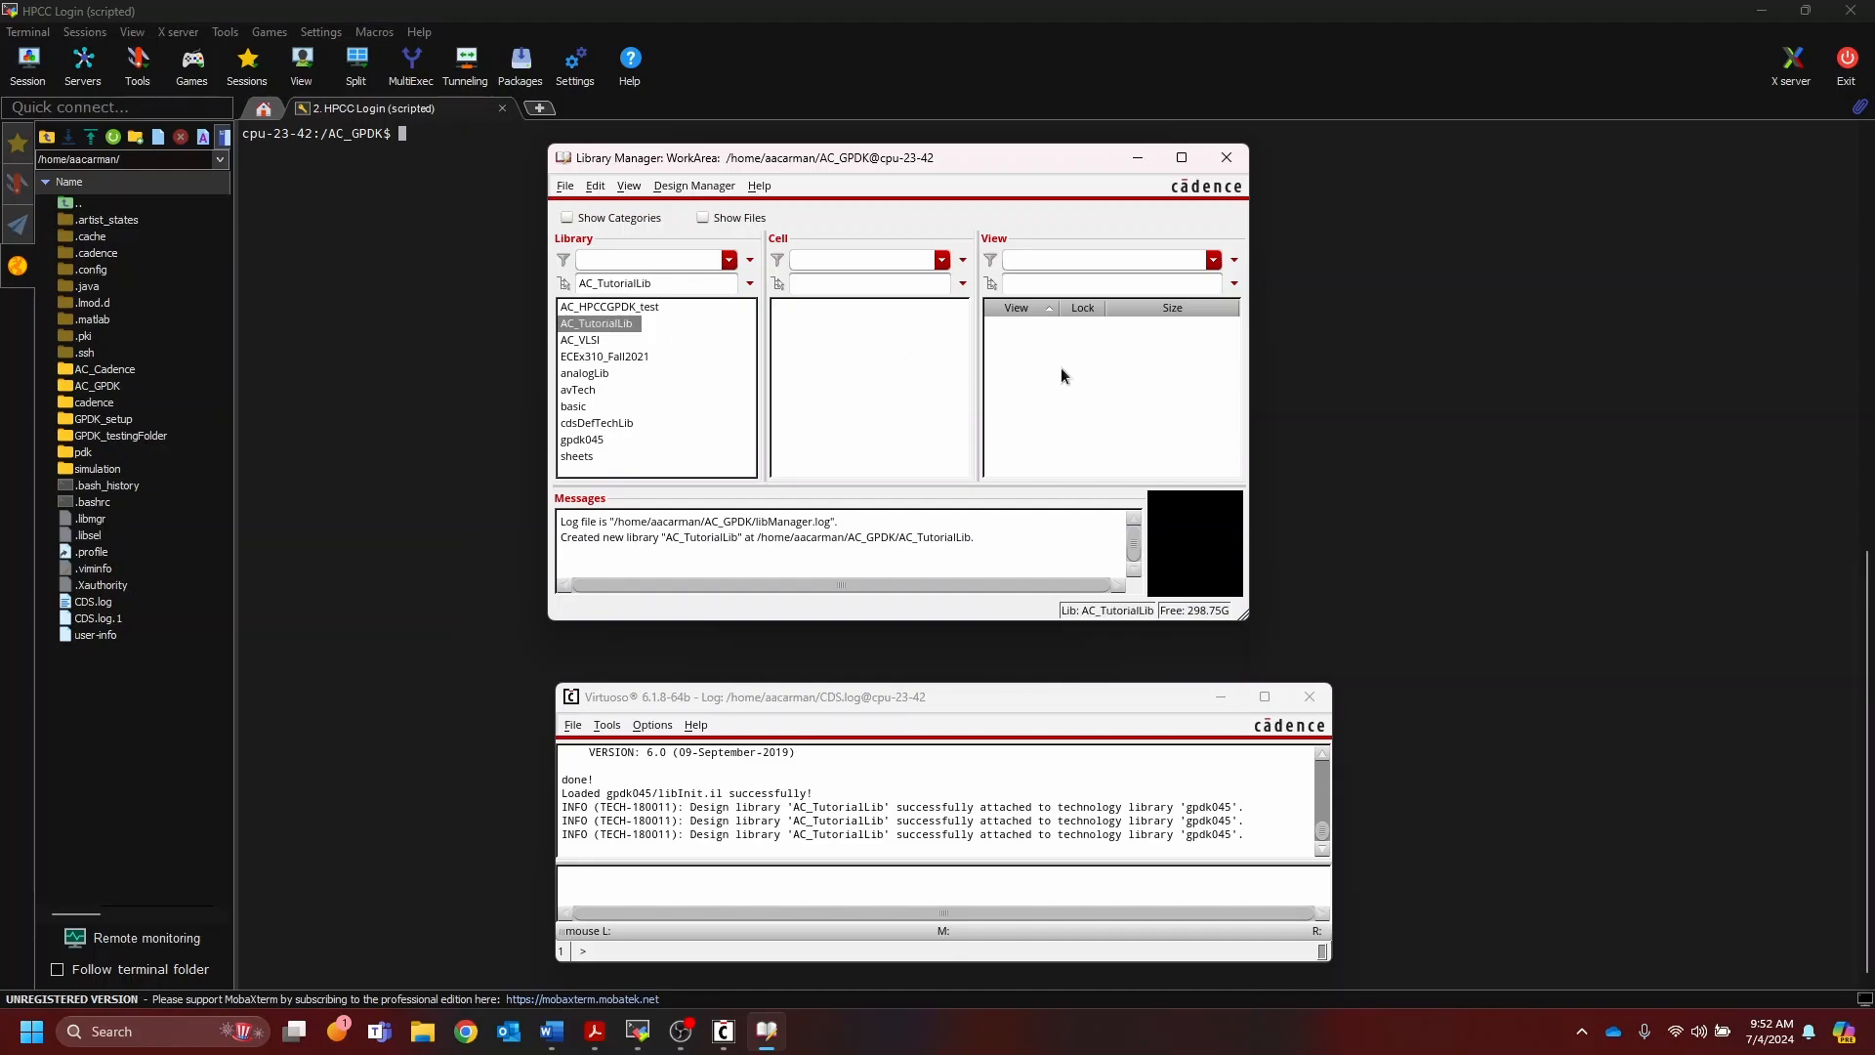
click(880, 393)
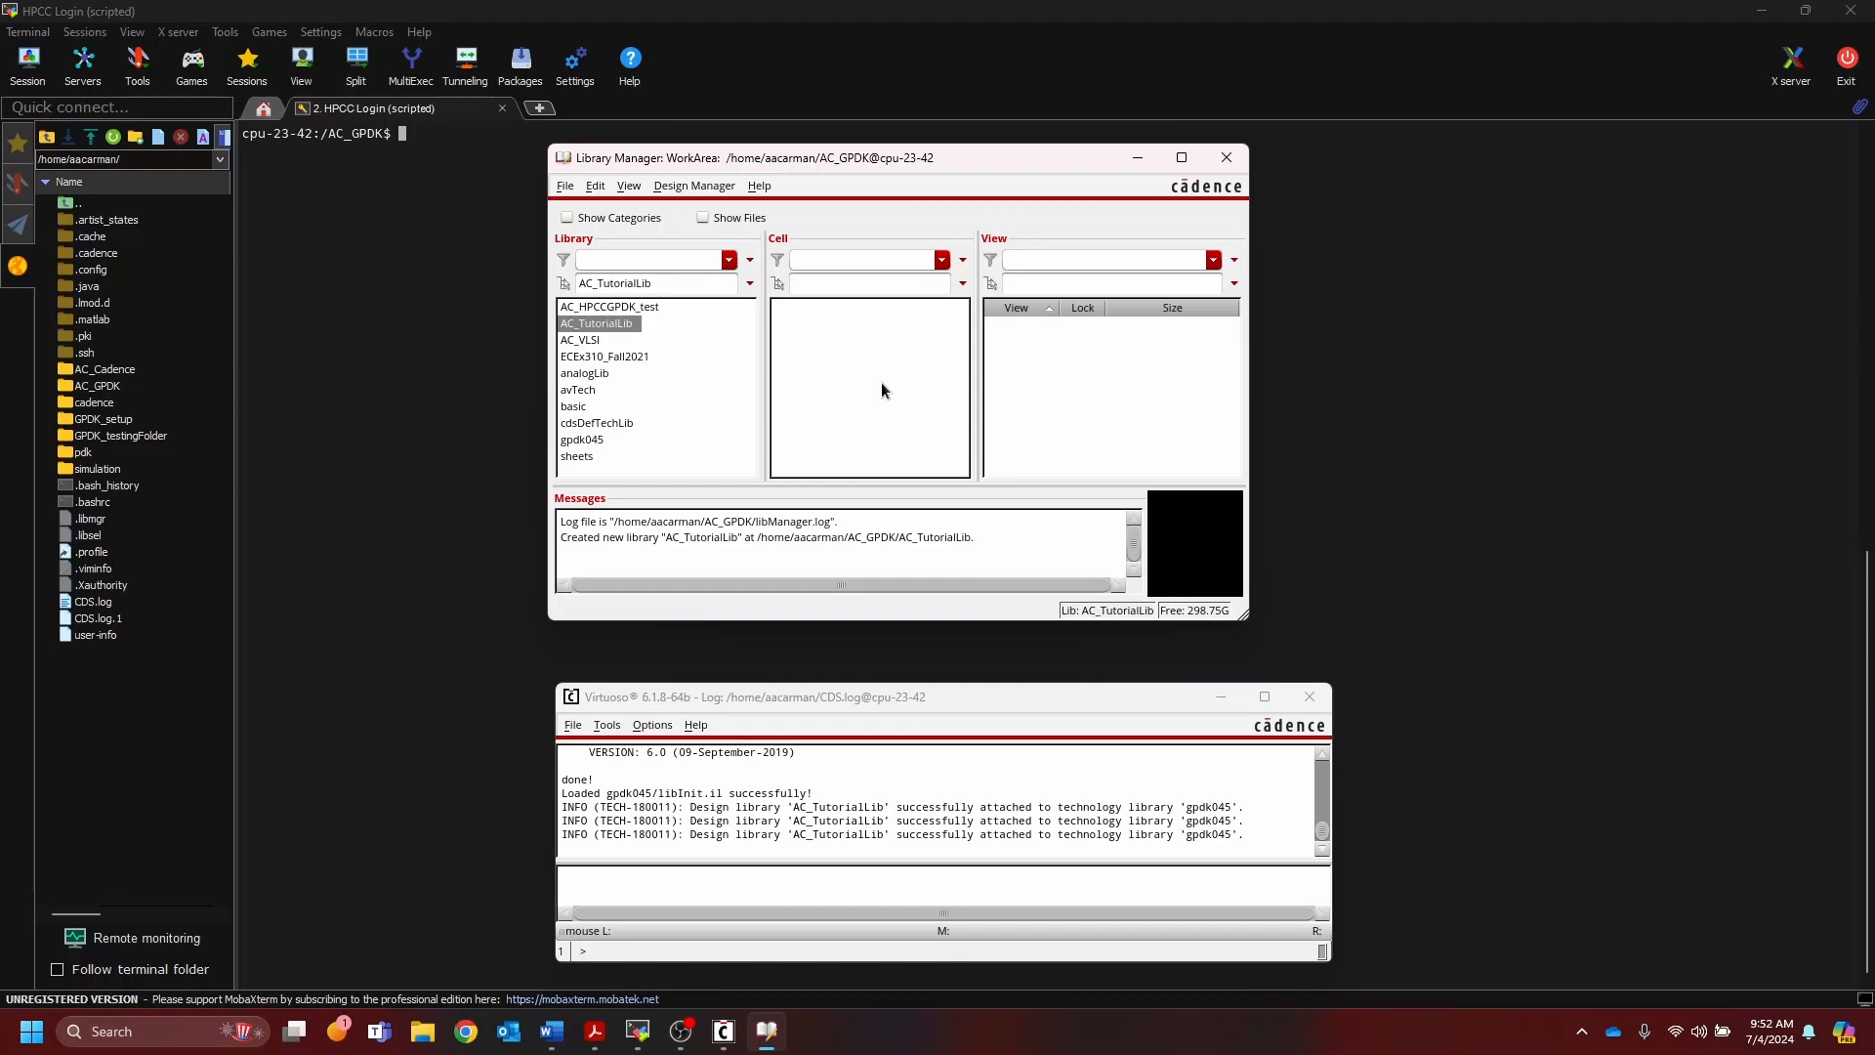
click(625, 326)
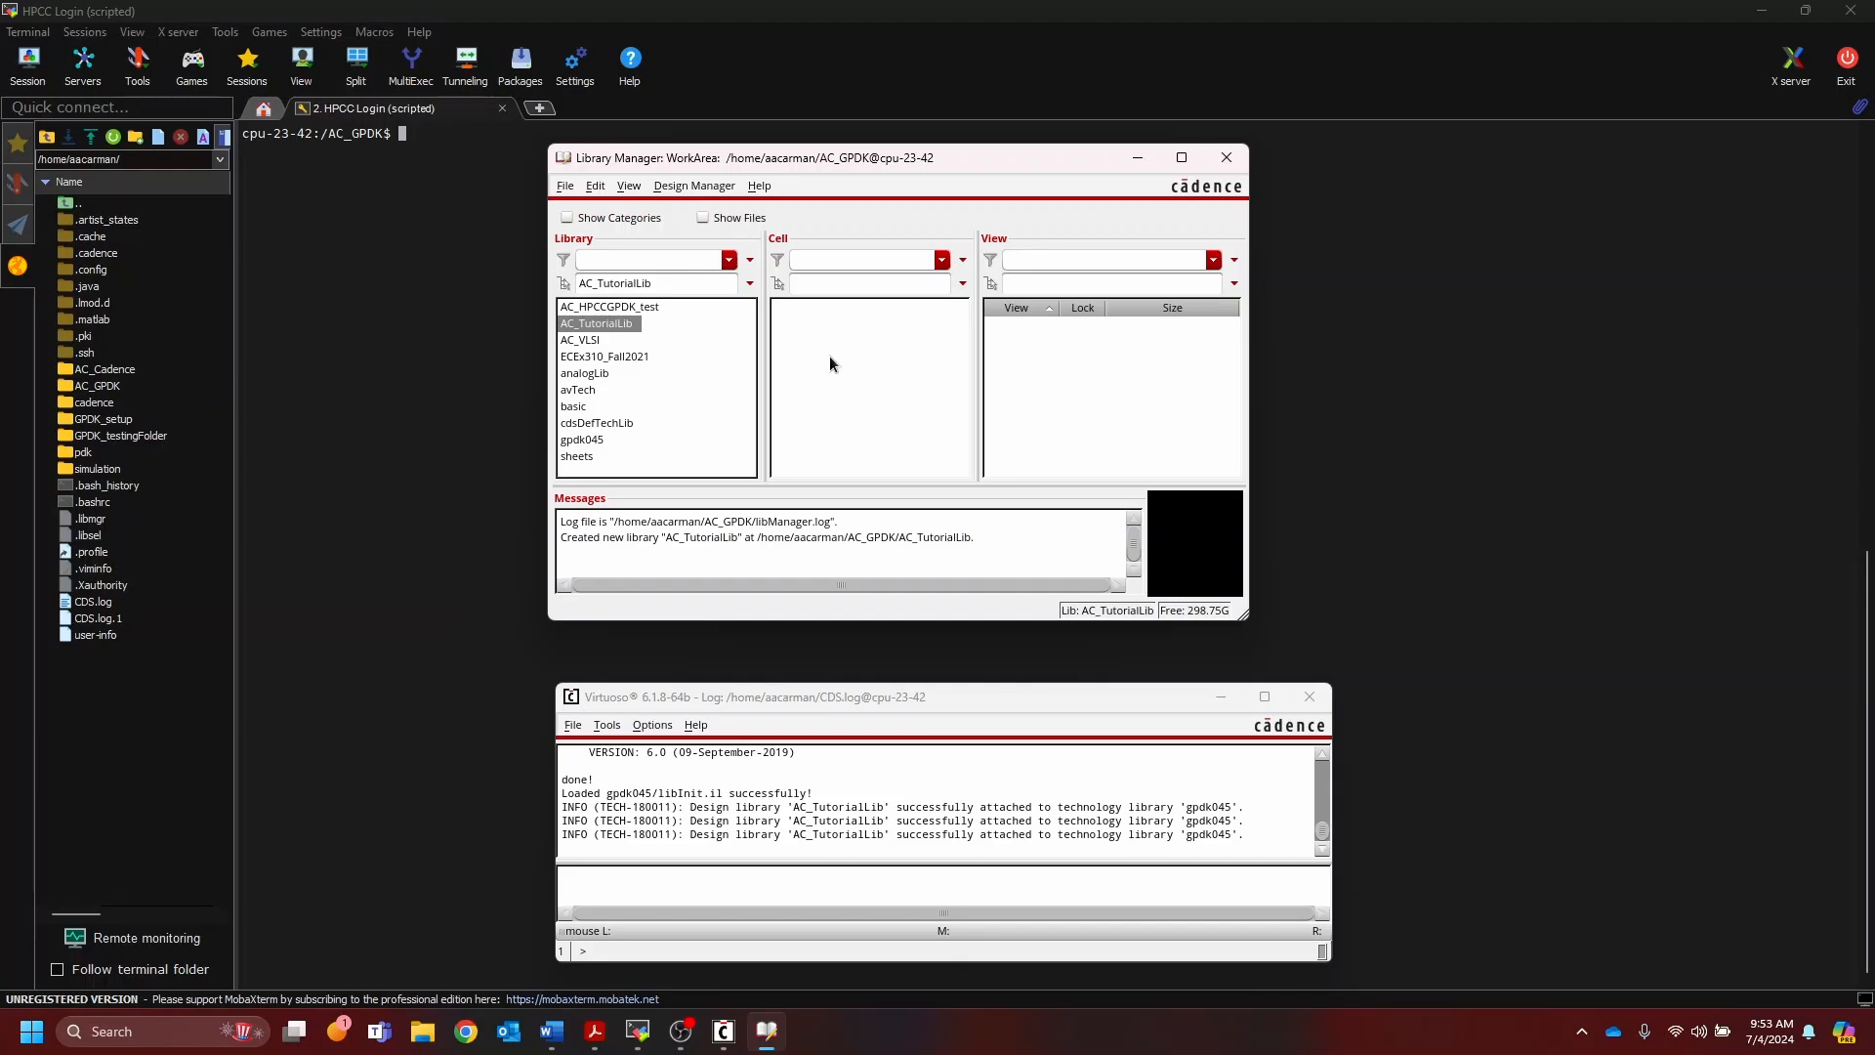
Step: Create a new schematic cell view named IV_sim in AC_TutorialLib, set to open with Schematics L
click(566, 189)
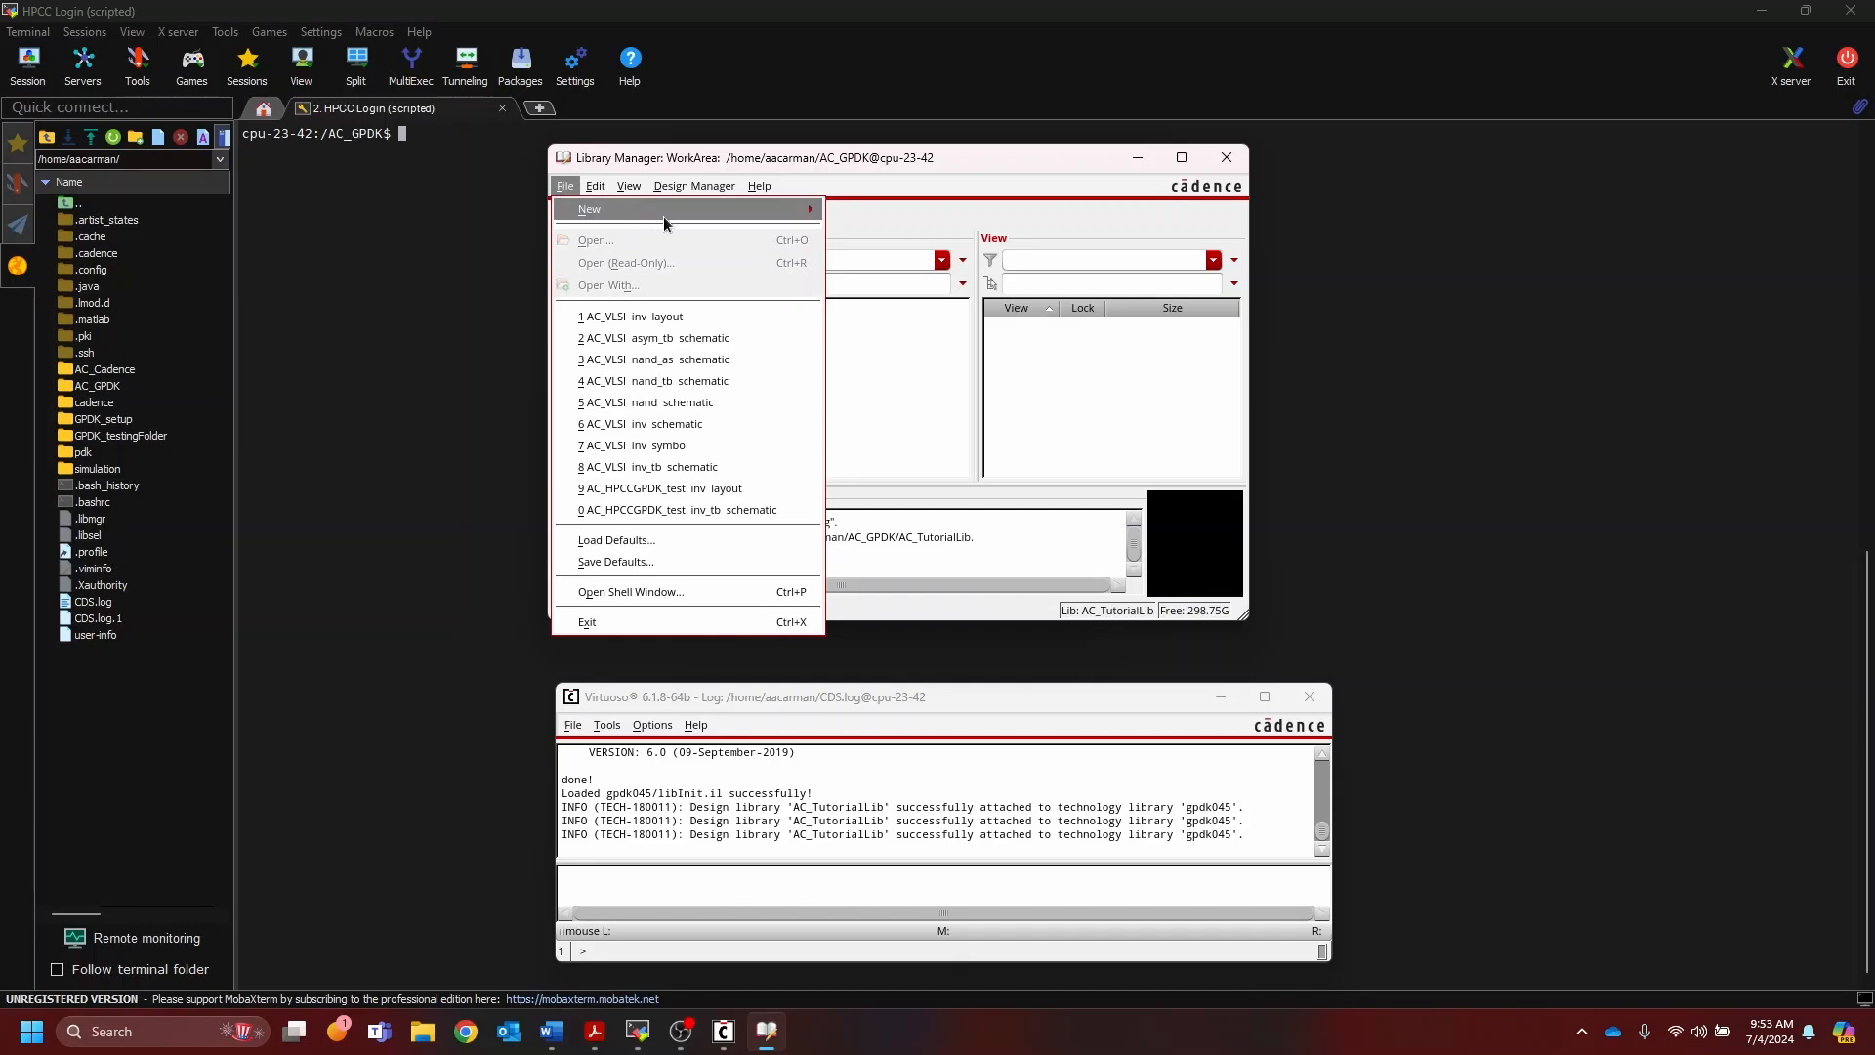
mouse_move(664, 223)
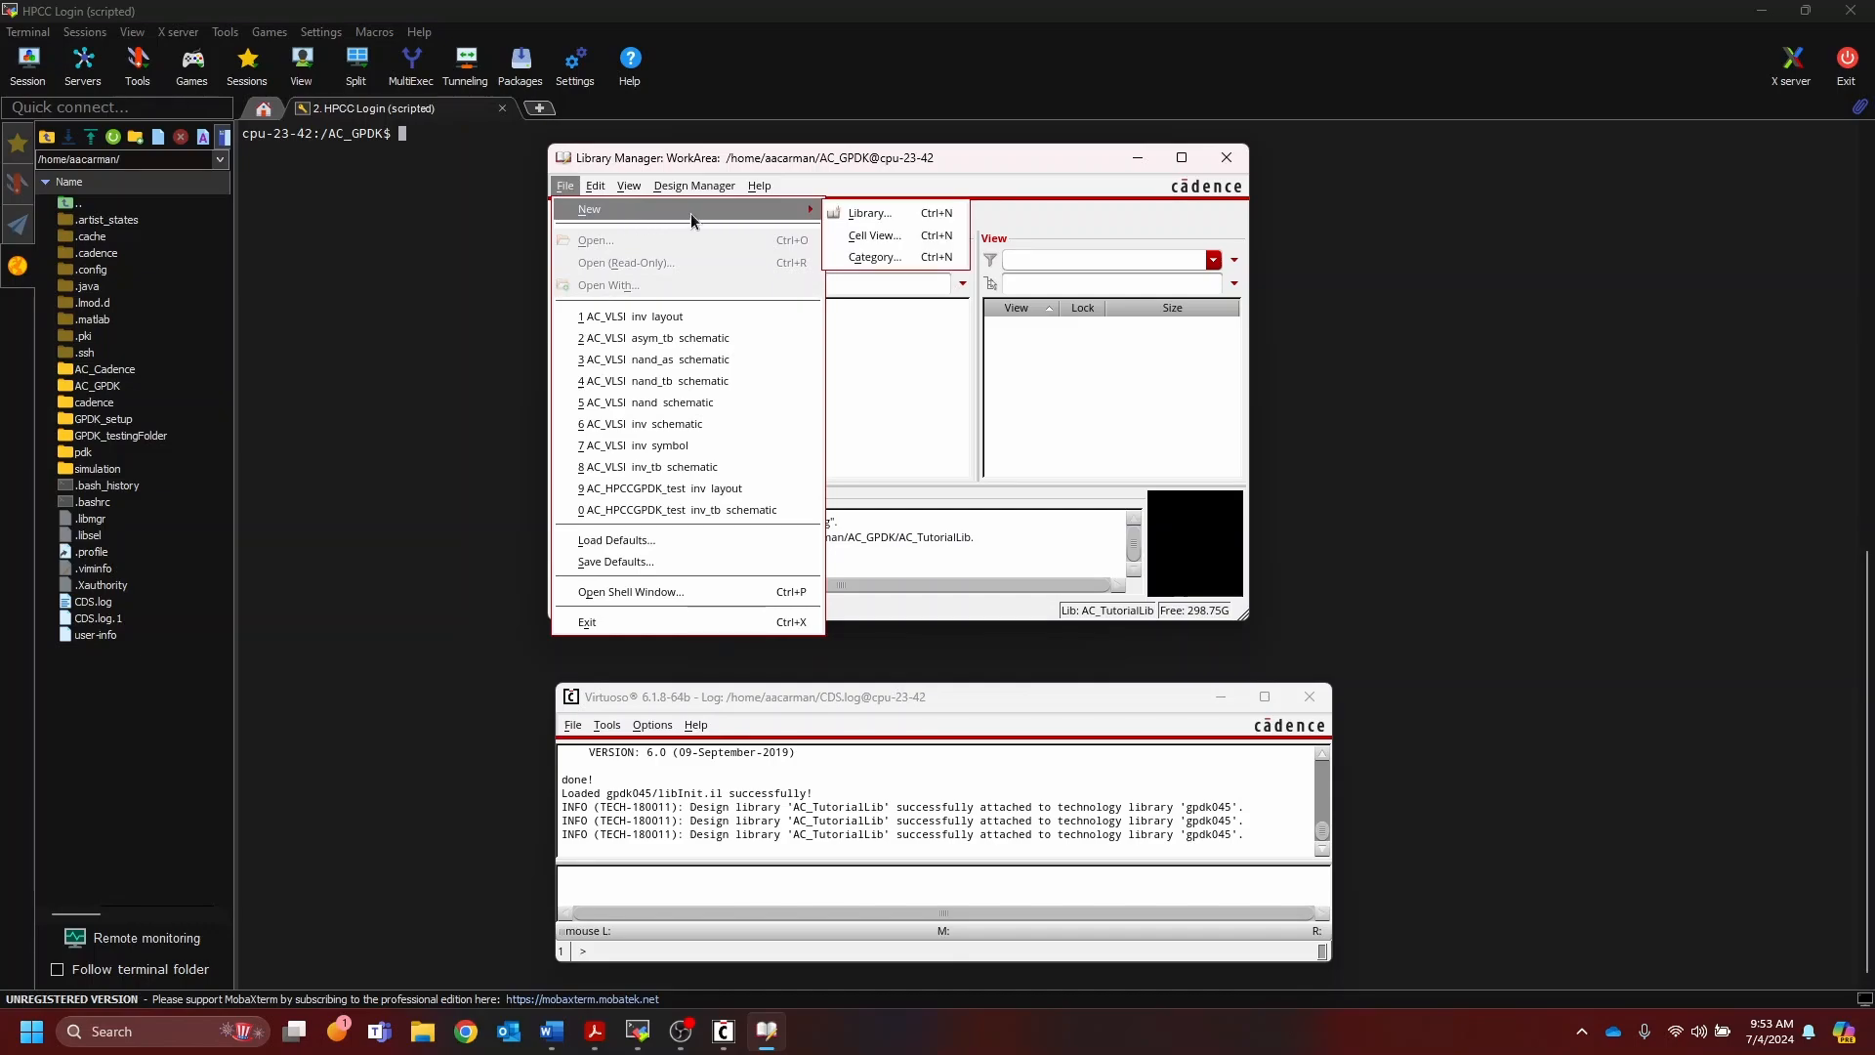
click(903, 238)
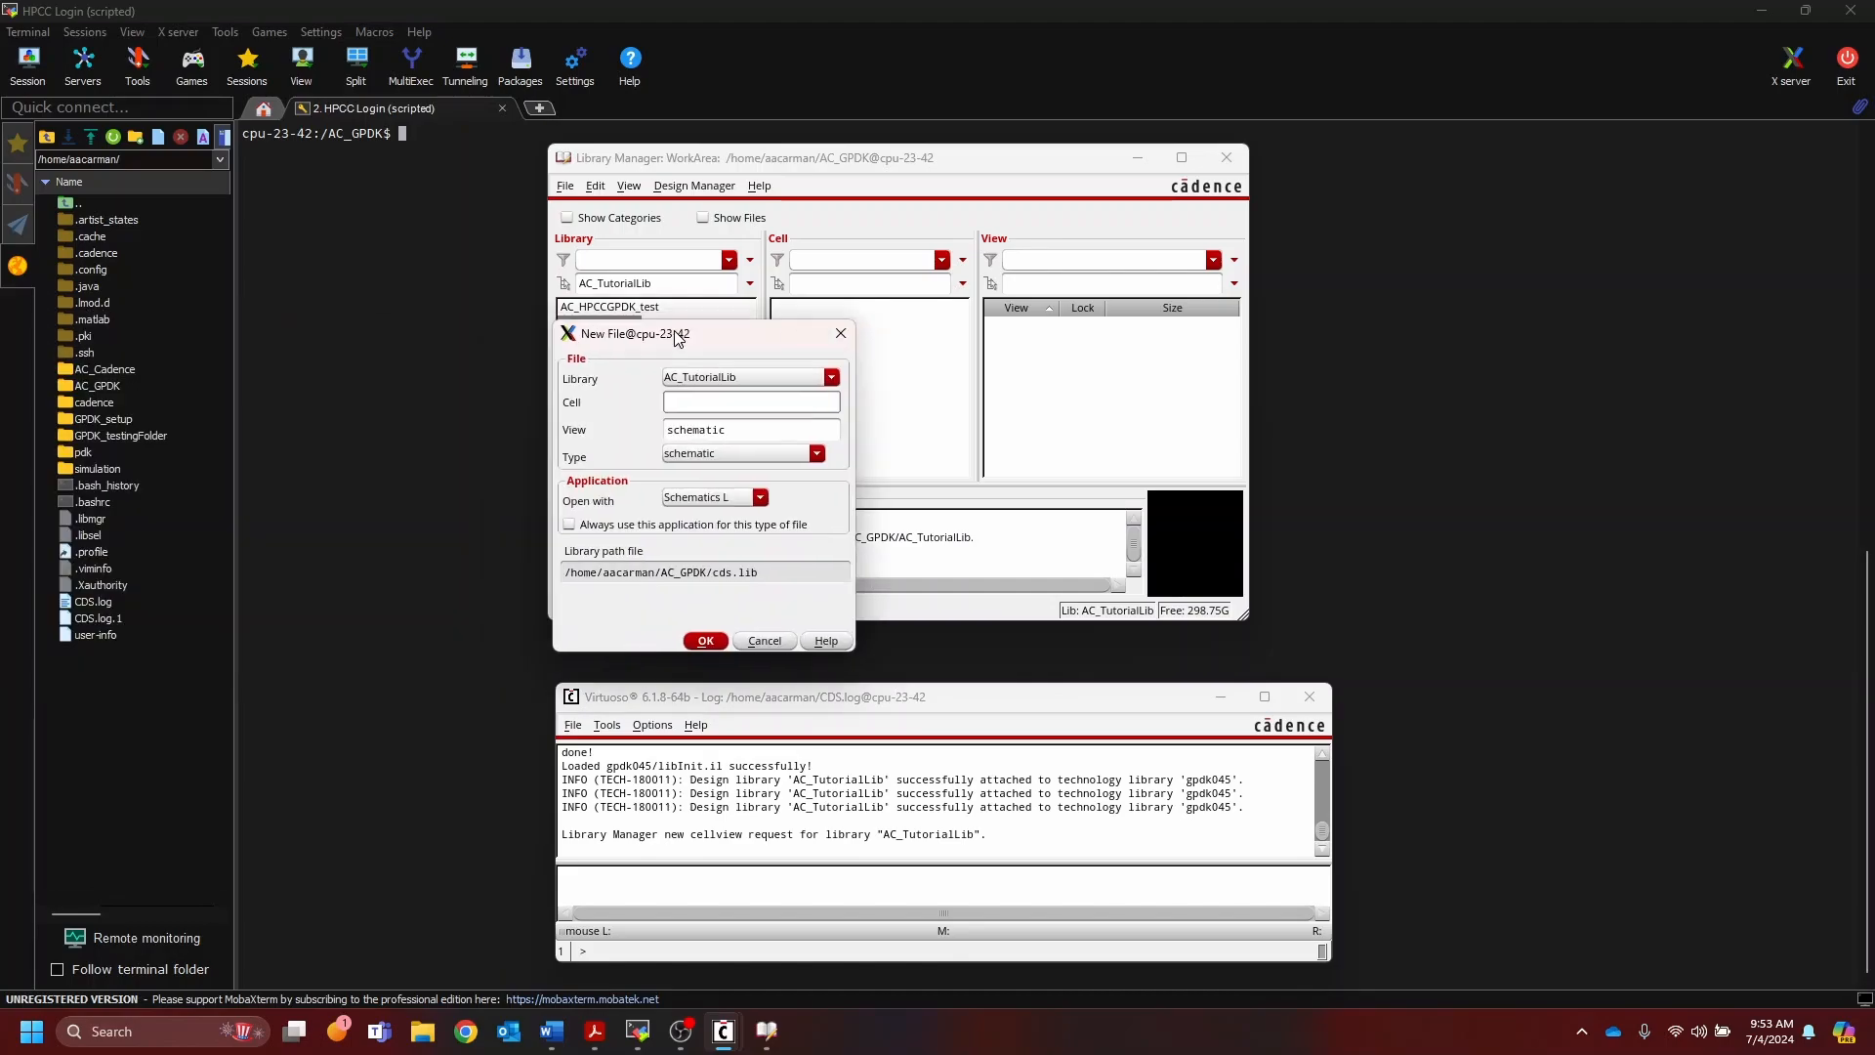
drag(677, 337, 941, 336)
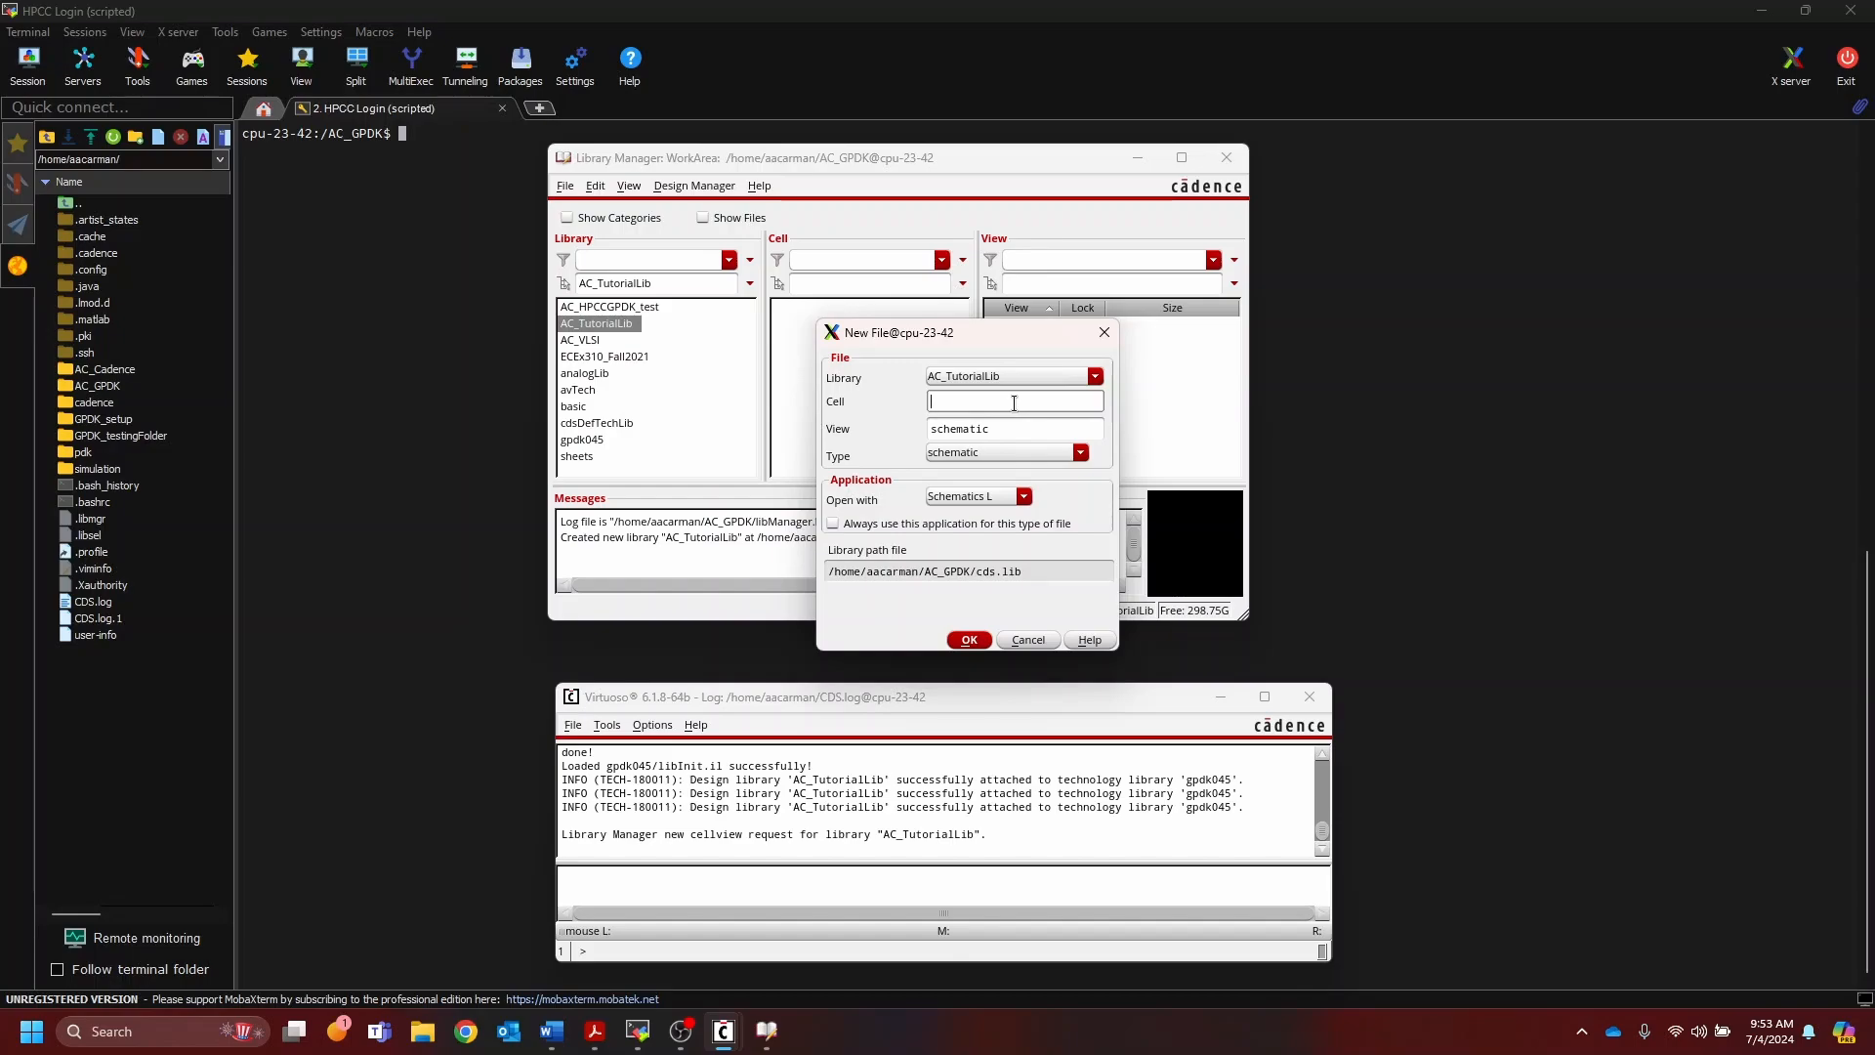
text(IV_s)
text(io)
click(969, 641)
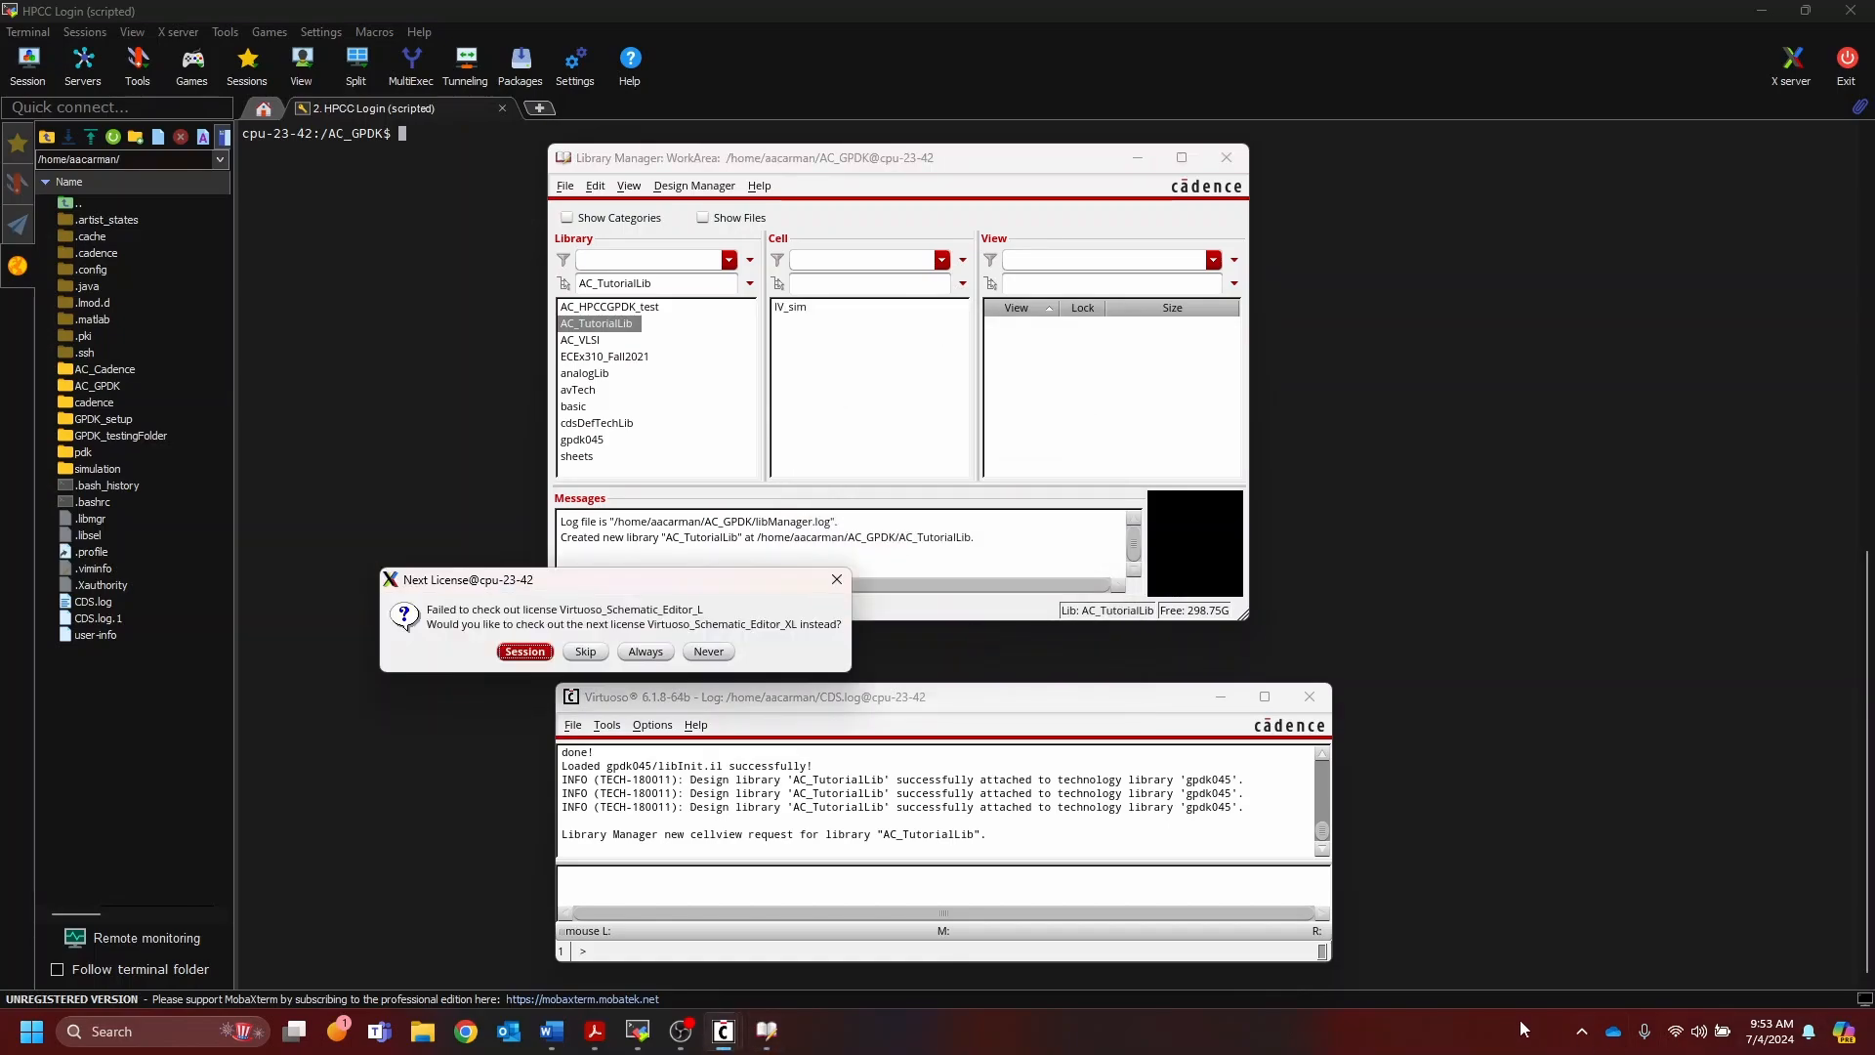
Step: Accept the Virtuoso_Schematic_Editor_XL license for this session and maximize the IV_sim schematic window
click(526, 652)
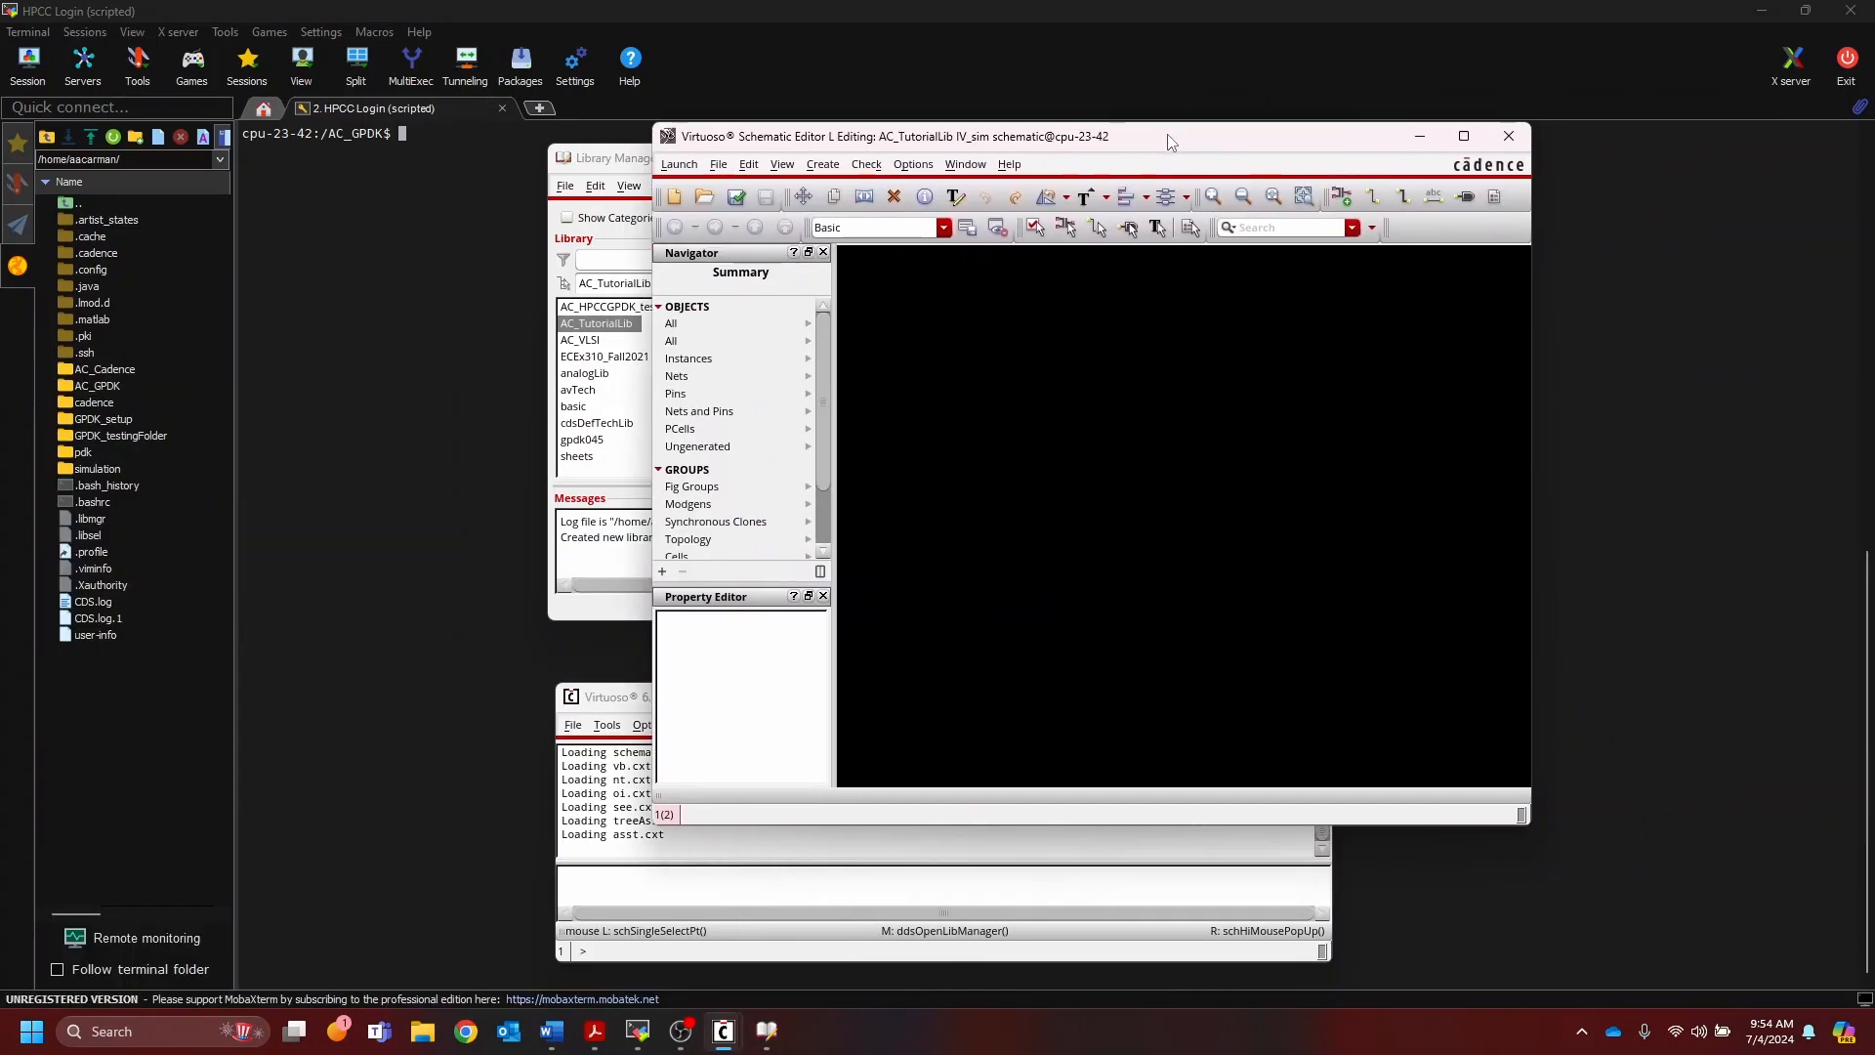
drag(1162, 142, 1006, 136)
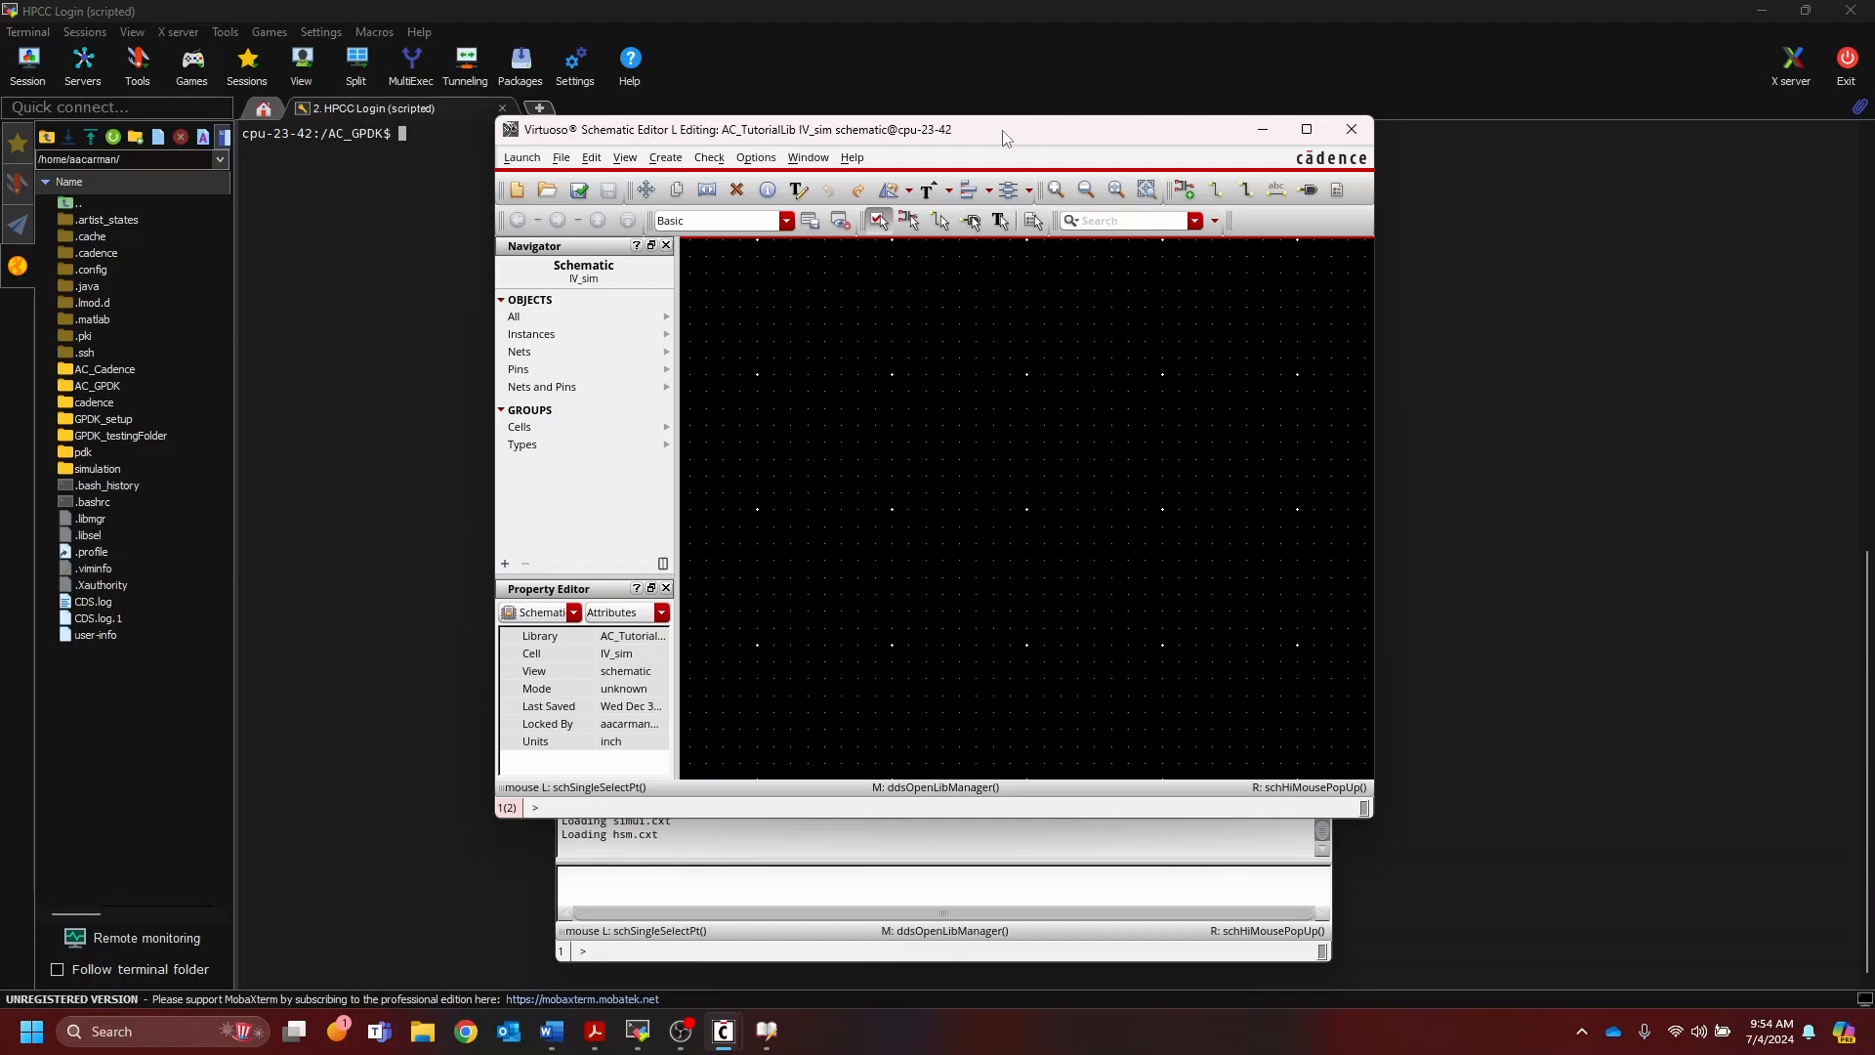
double_click(1005, 137)
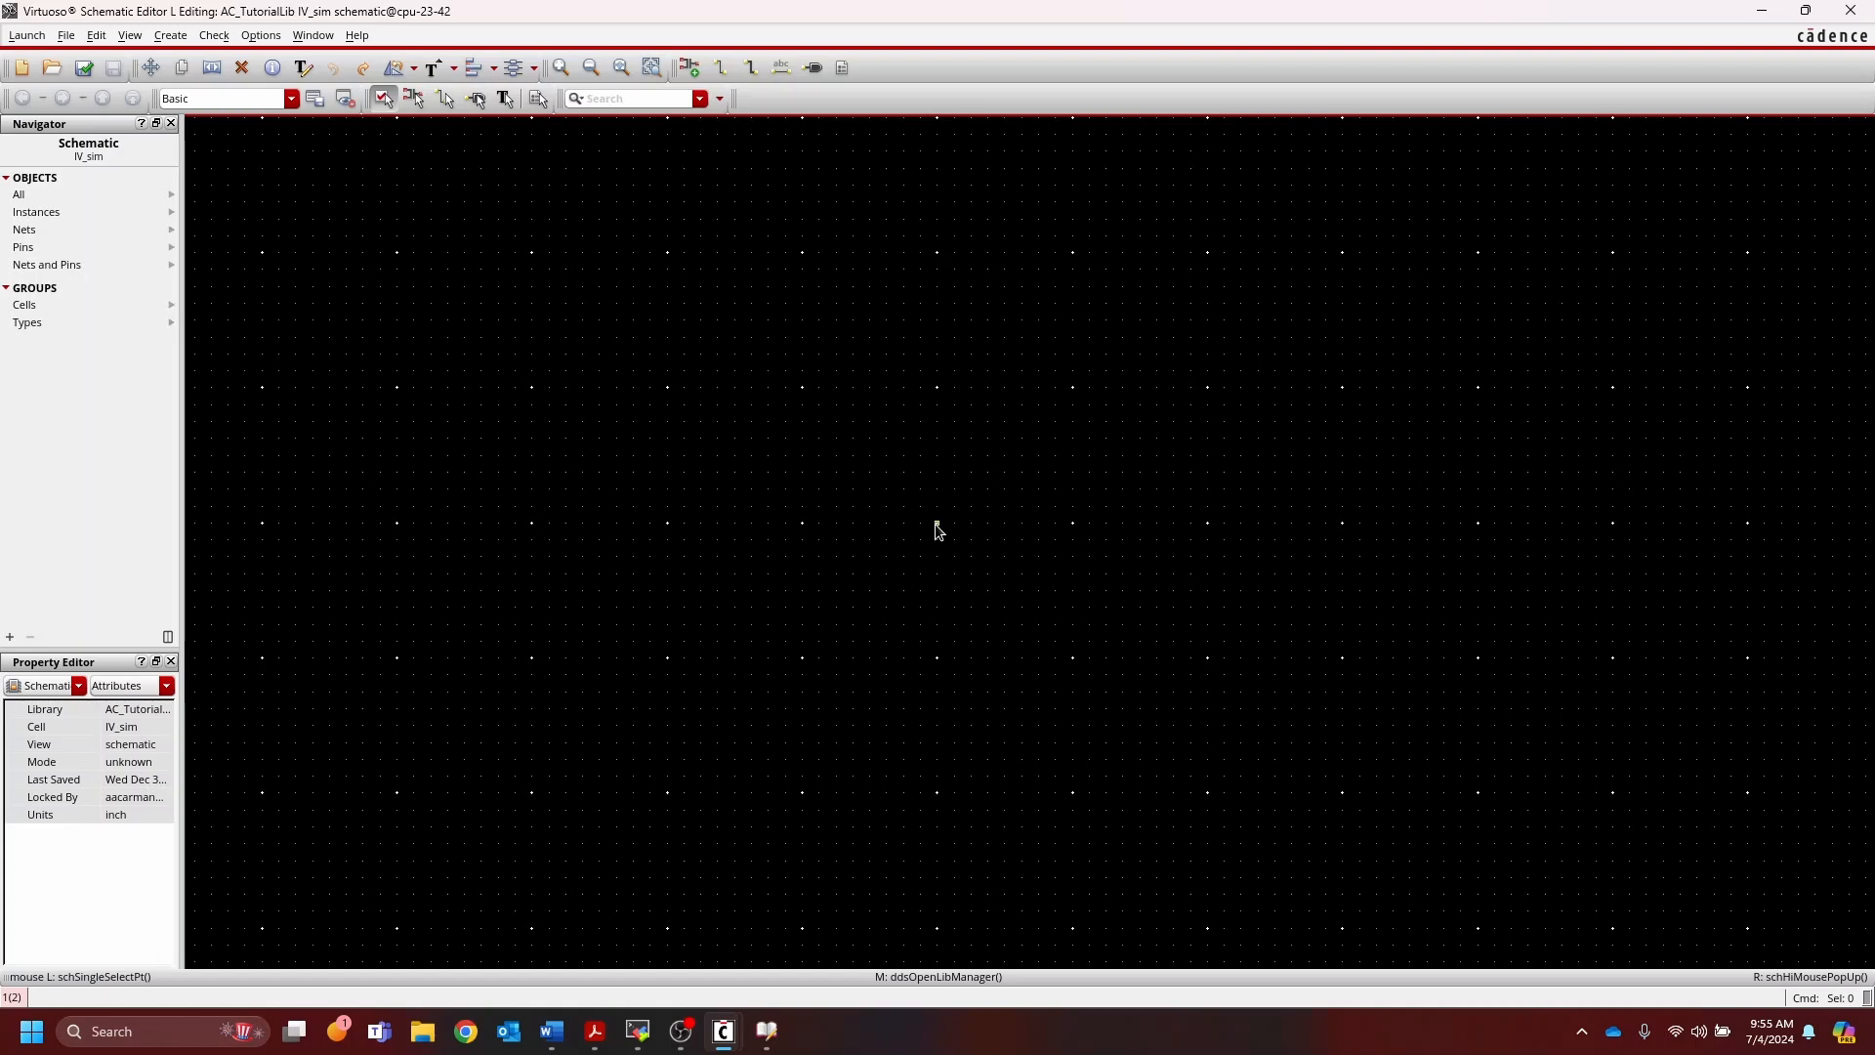
Step: Start adding an instance to the schematic and choose gpdk045 as its library
key(i)
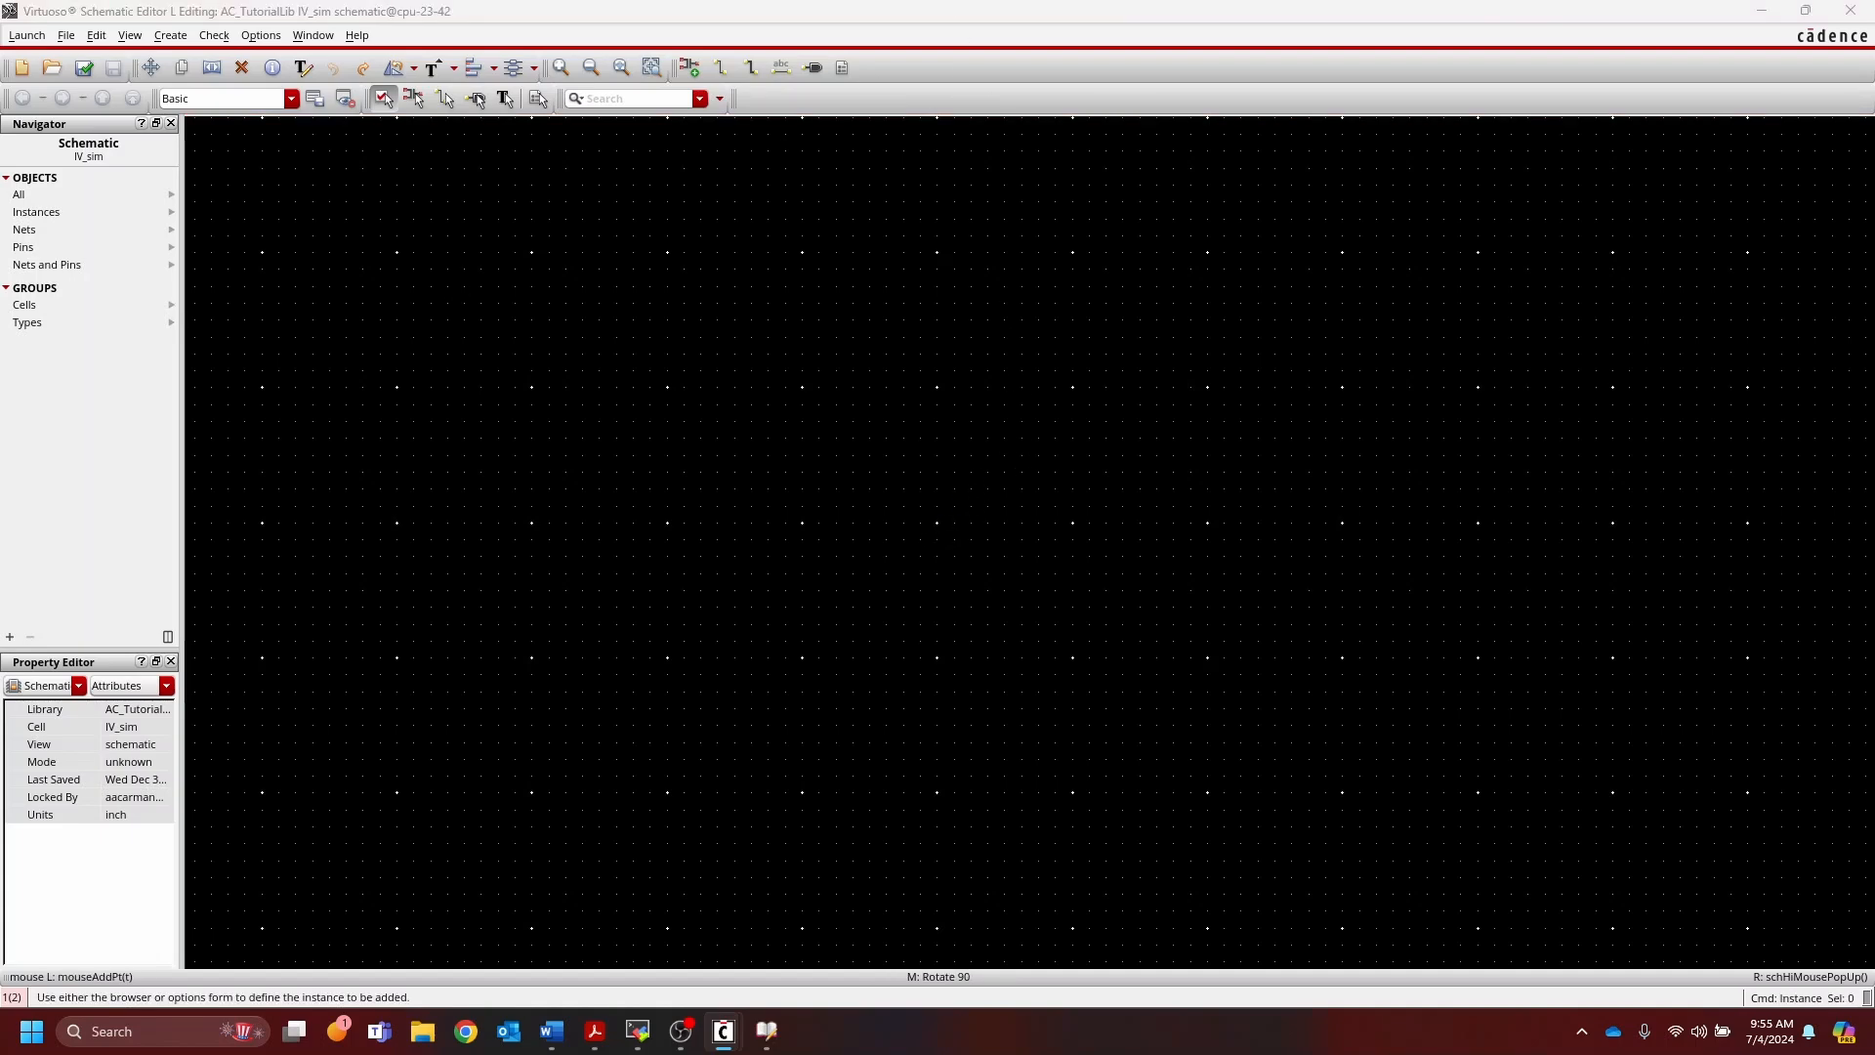
drag(920, 366, 900, 325)
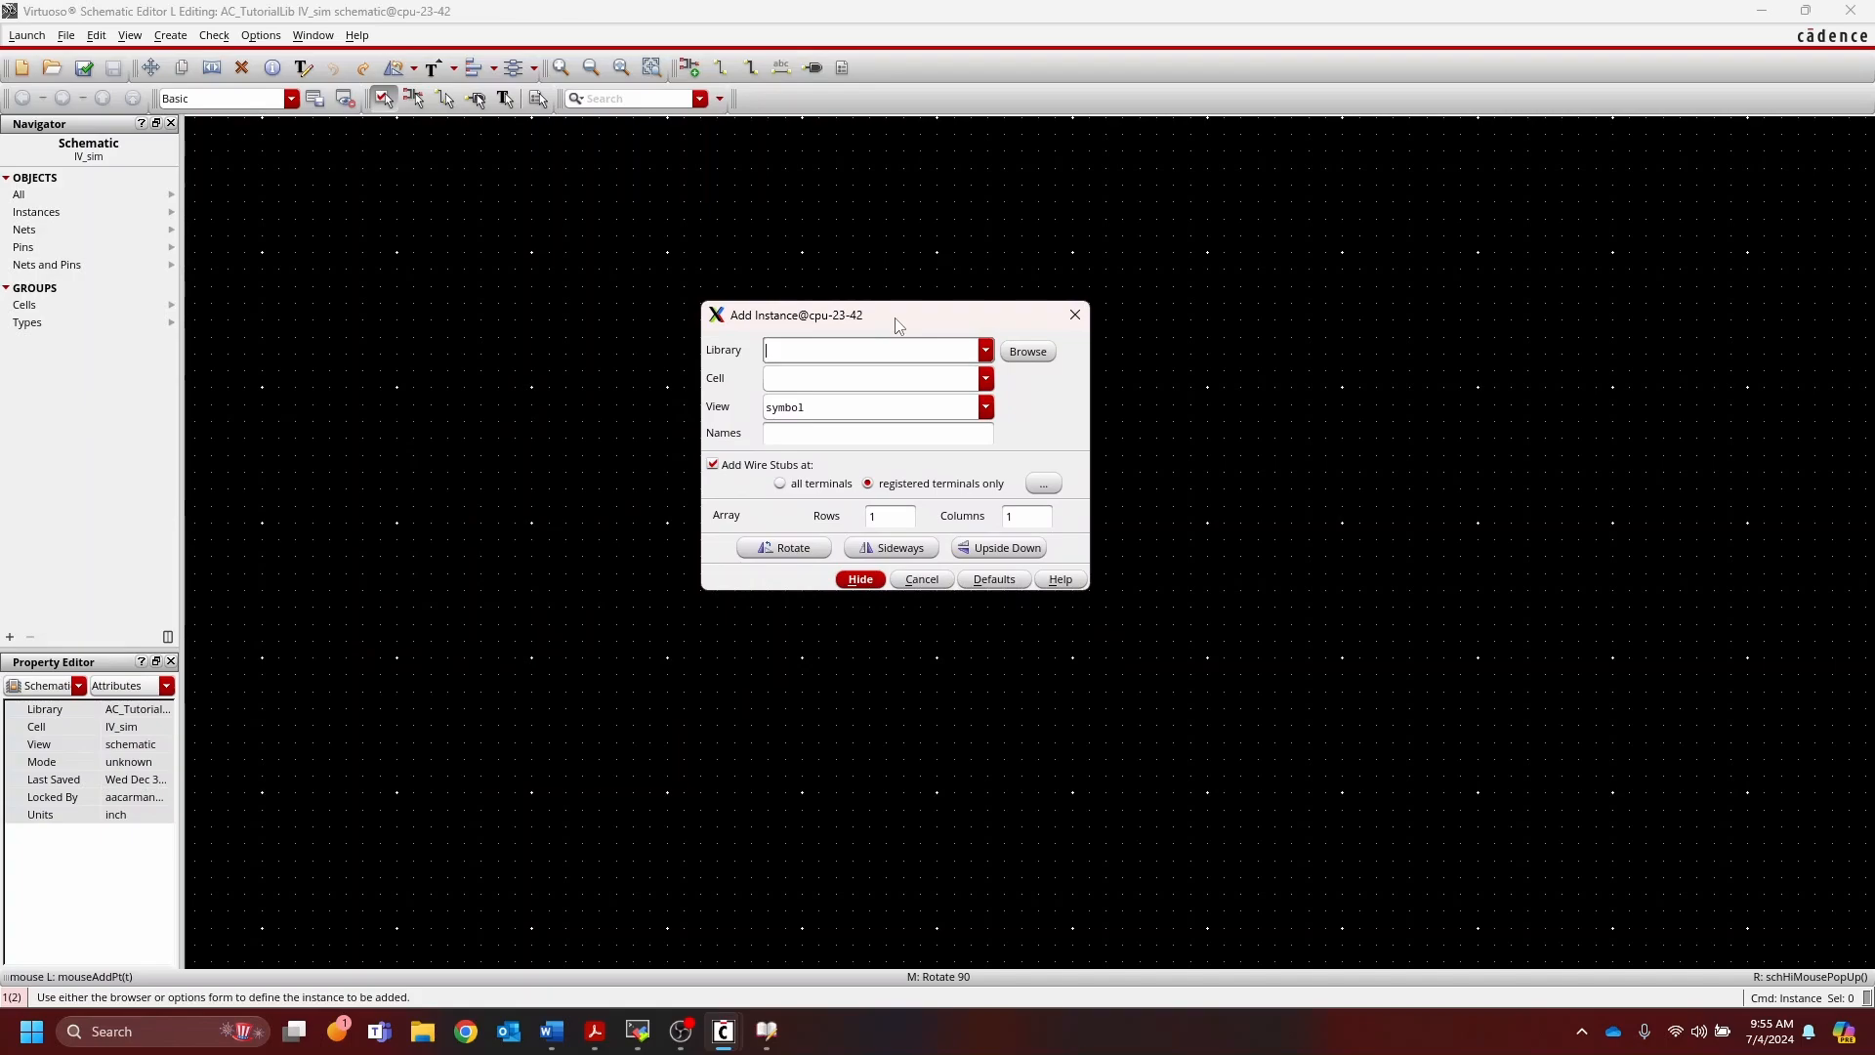
click(987, 352)
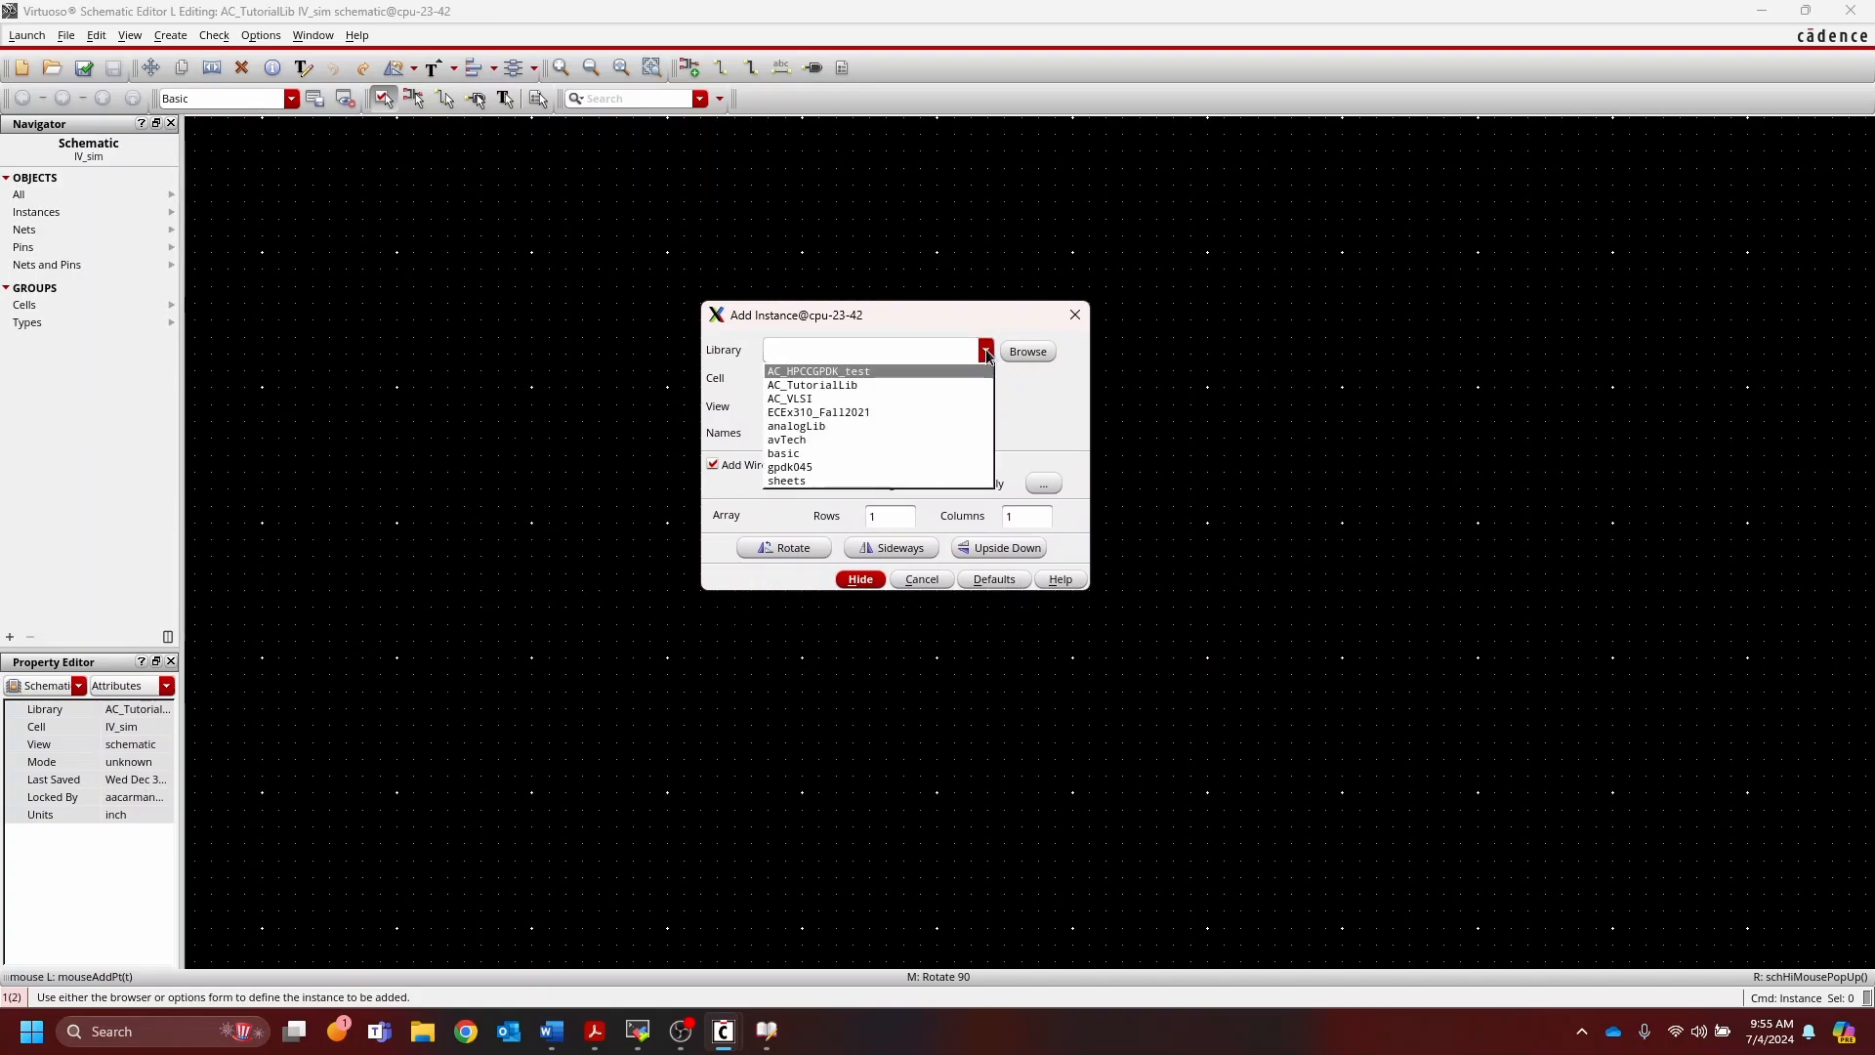
click(848, 467)
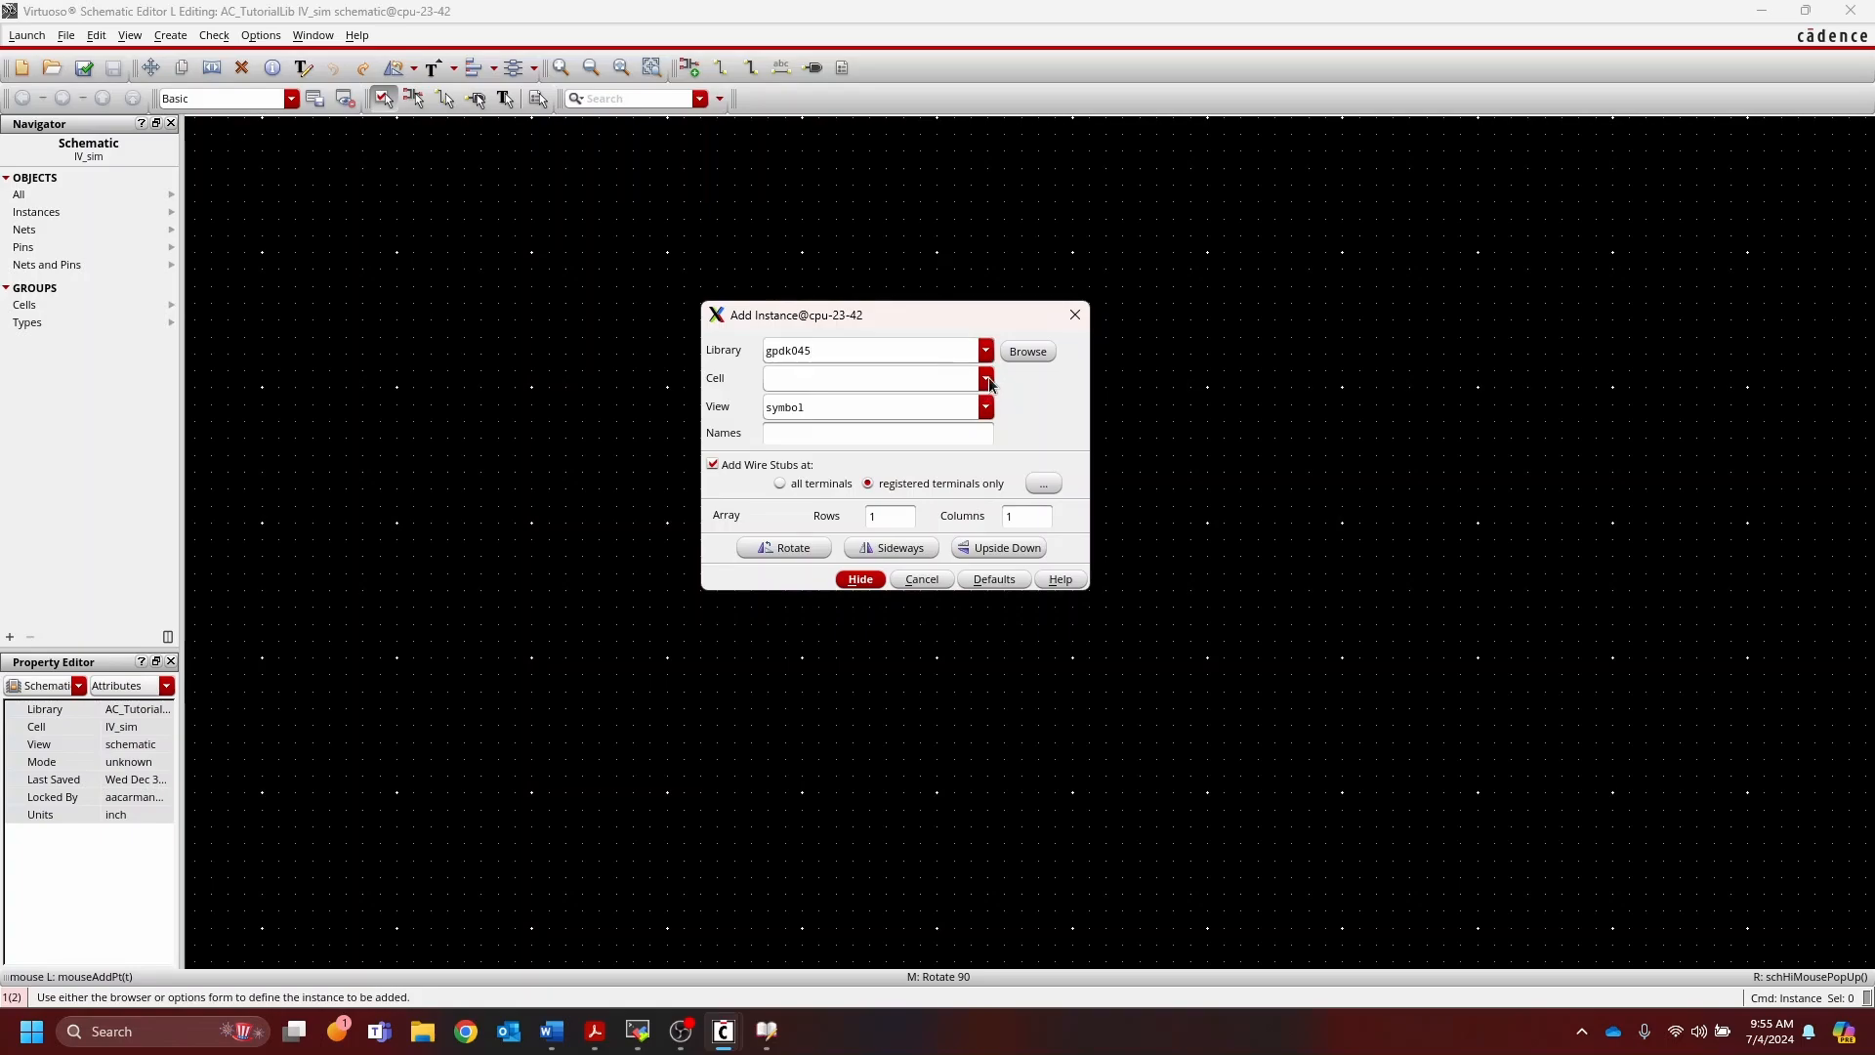
Step: Look through the full list of gpdk045 cells available for the instance
click(987, 381)
scroll(948, 435, down, 10)
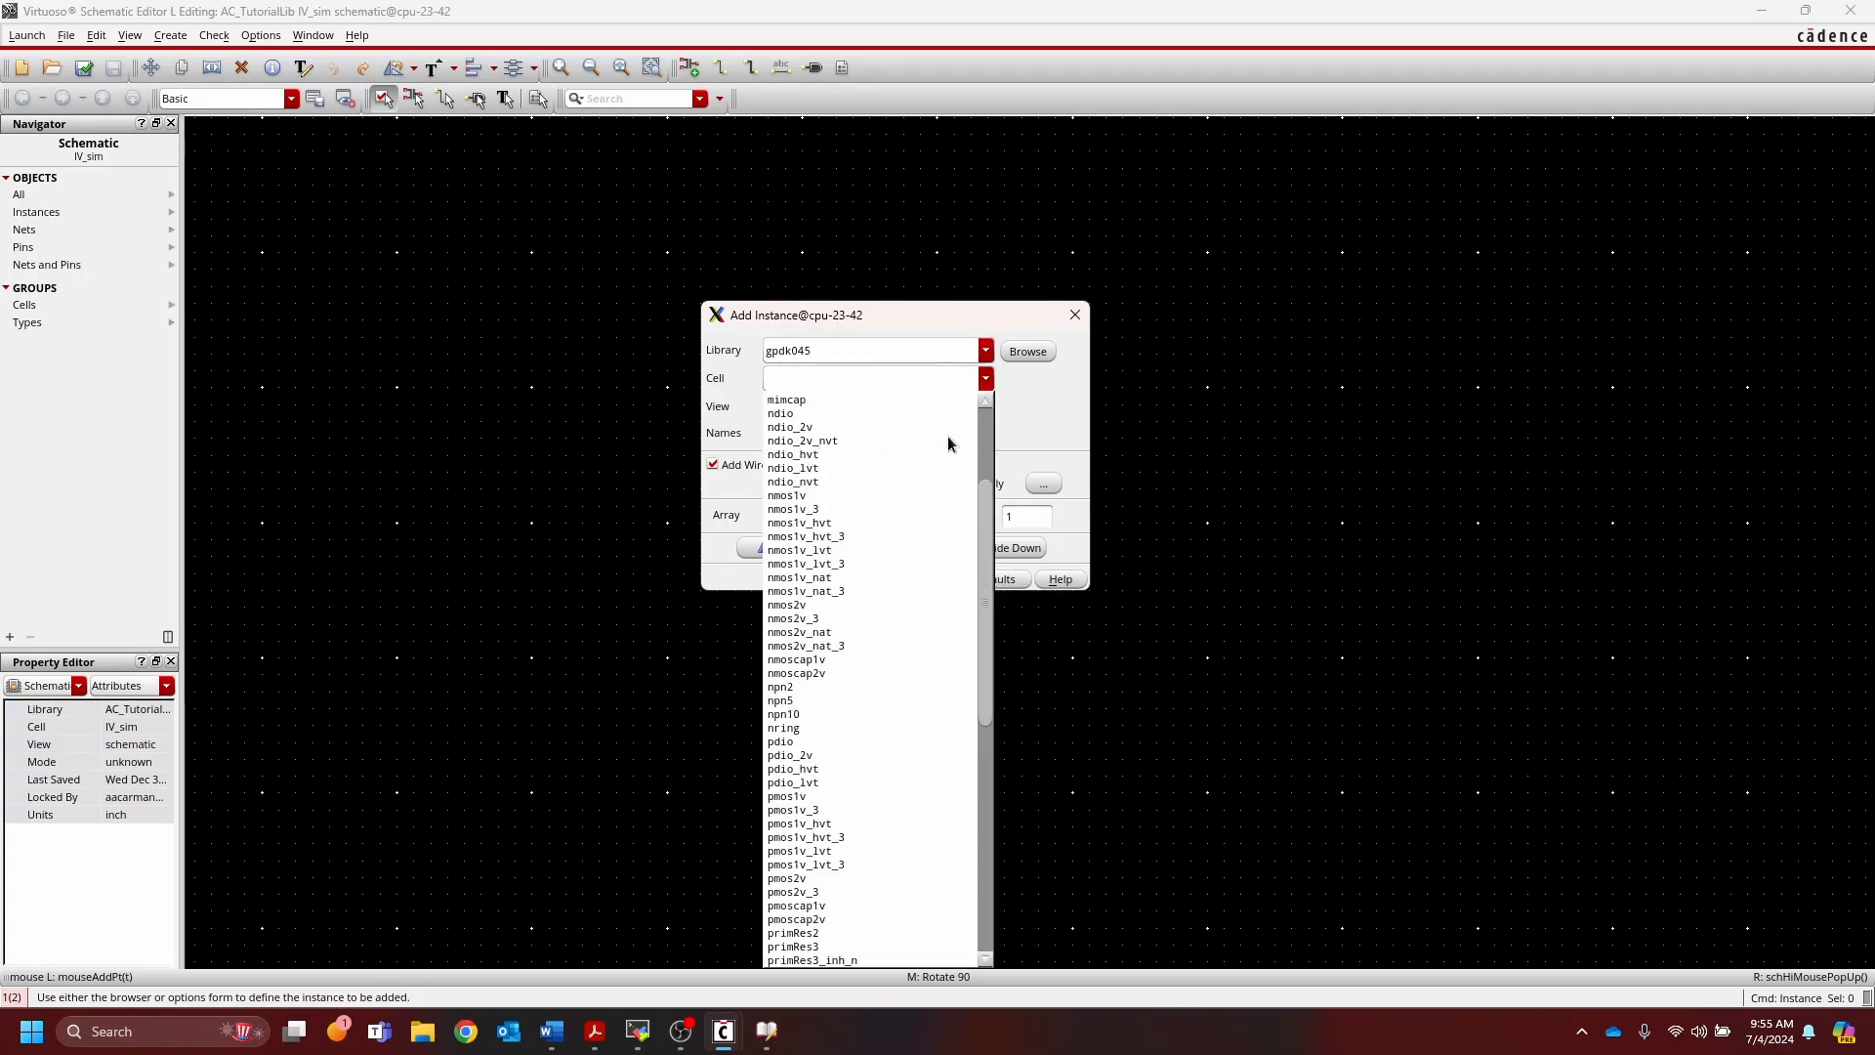
scroll(940, 478, down, 7)
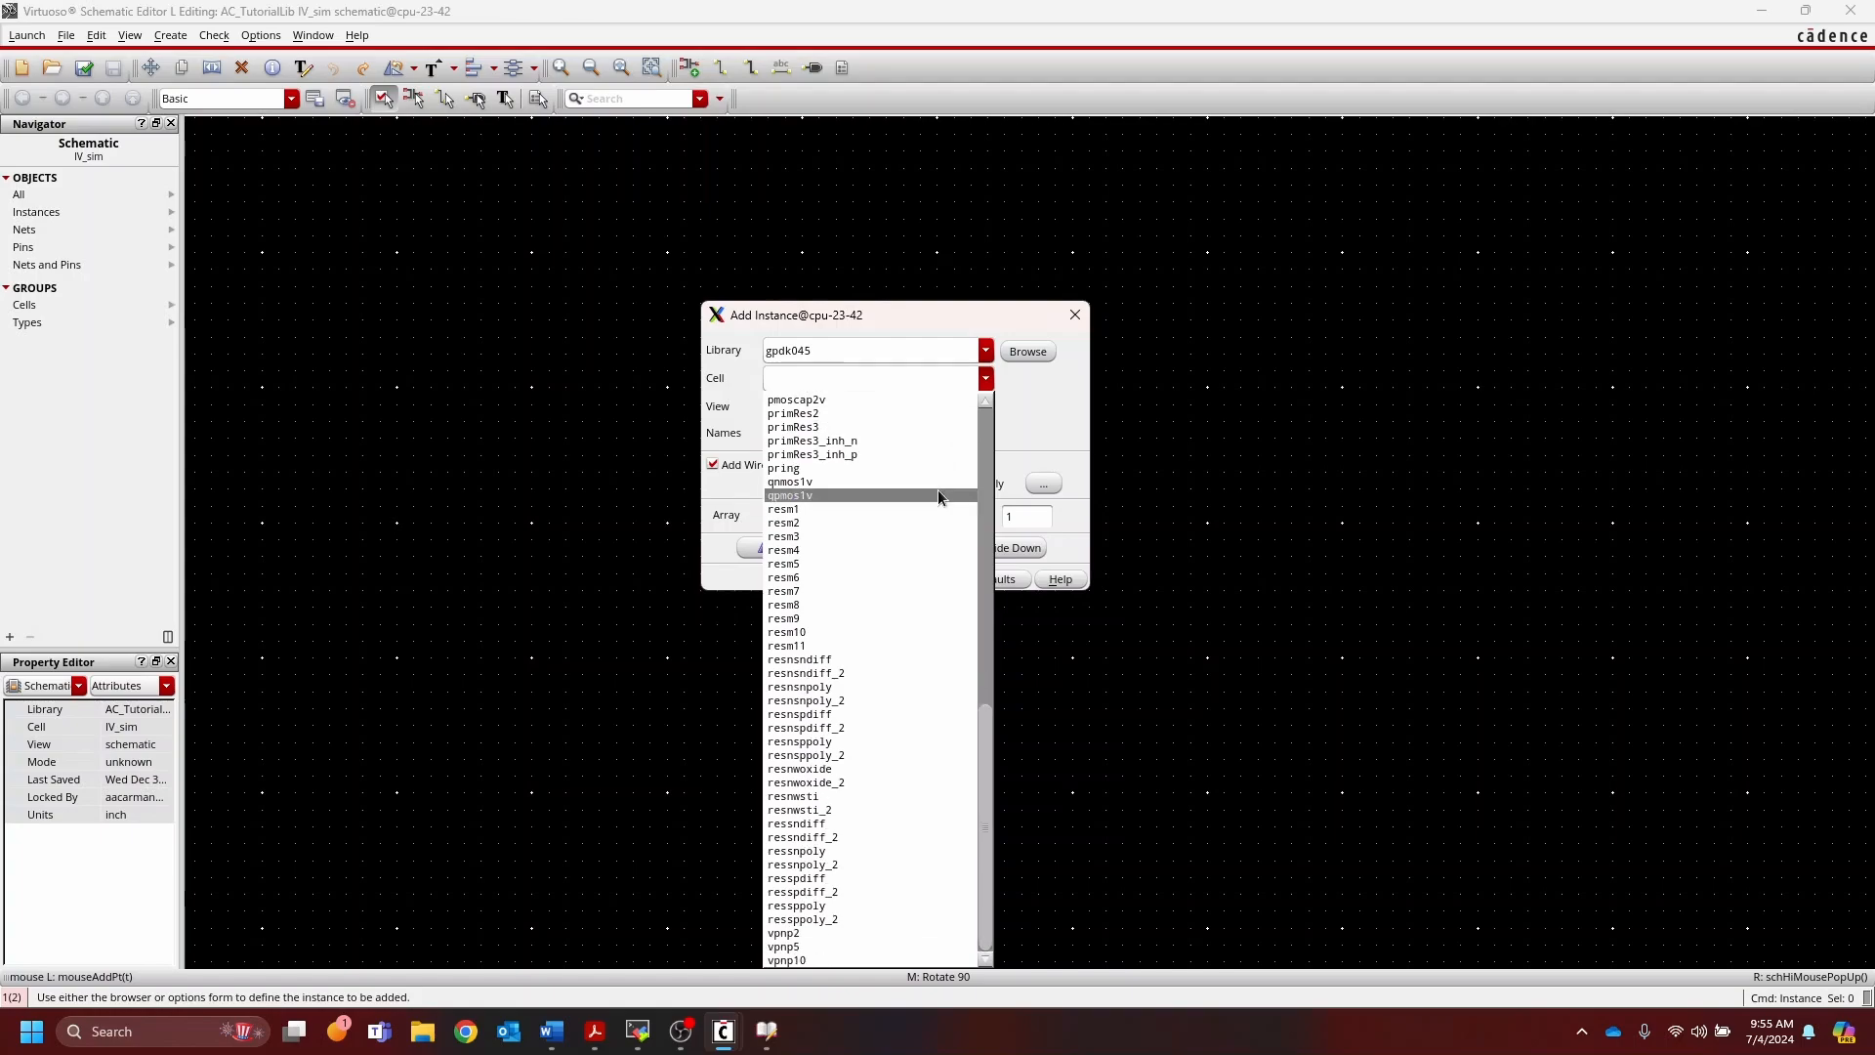
scroll(937, 491, up, 7)
scroll(863, 518, up, 4)
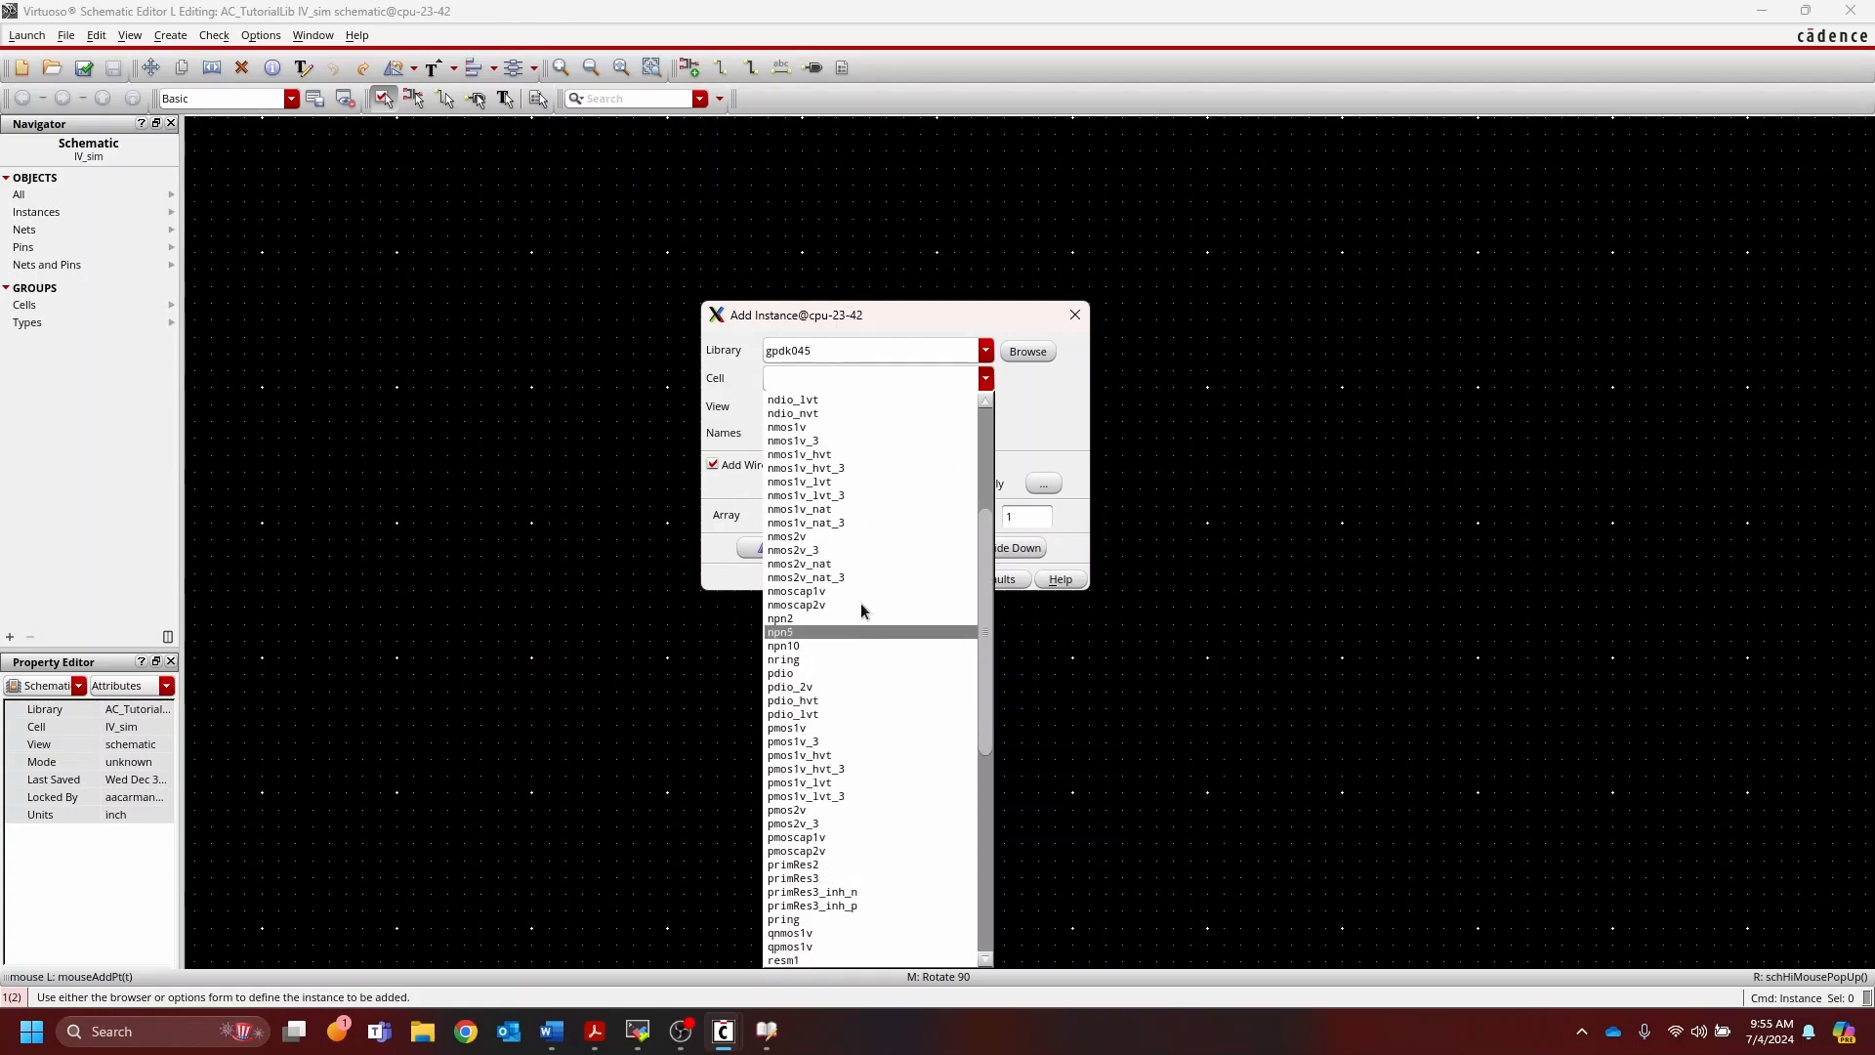
Step: Filter the instance's cell names by nmos and look through the matching NMOS variants
click(871, 379)
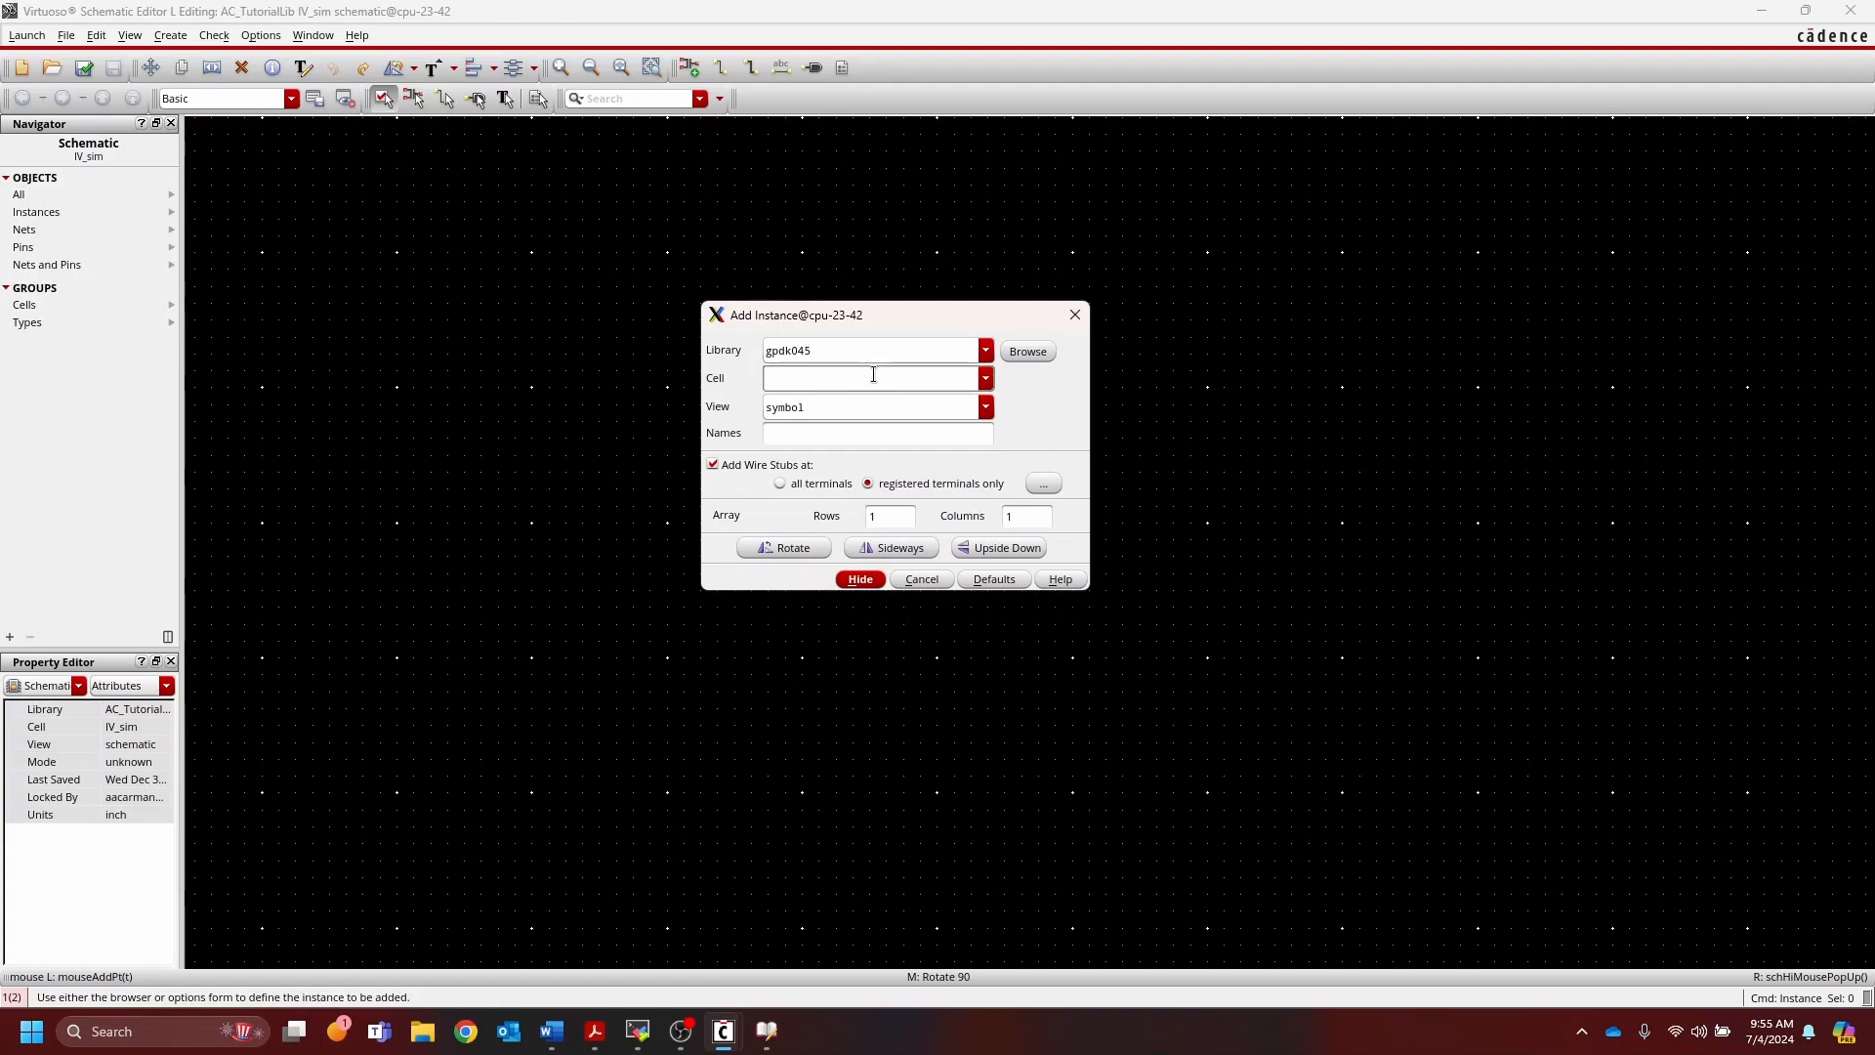
text(nmos1v)
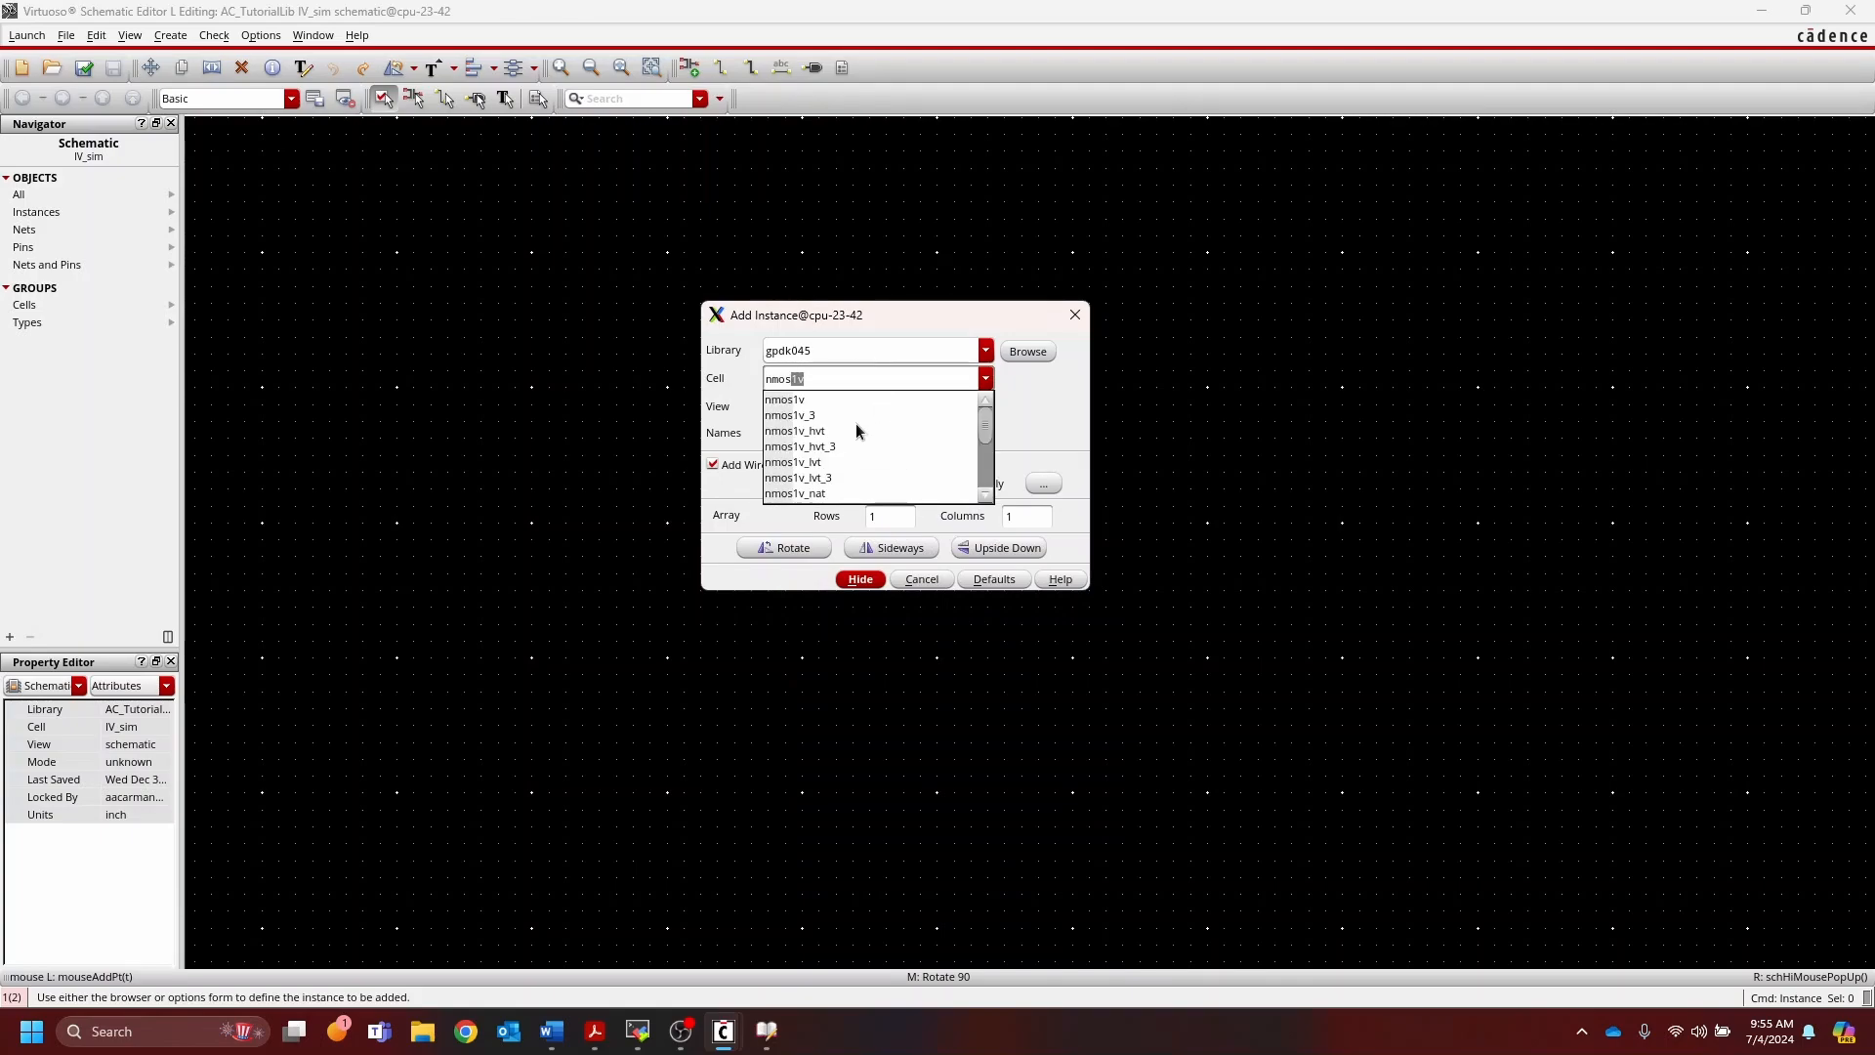
scroll(846, 400, down, 3)
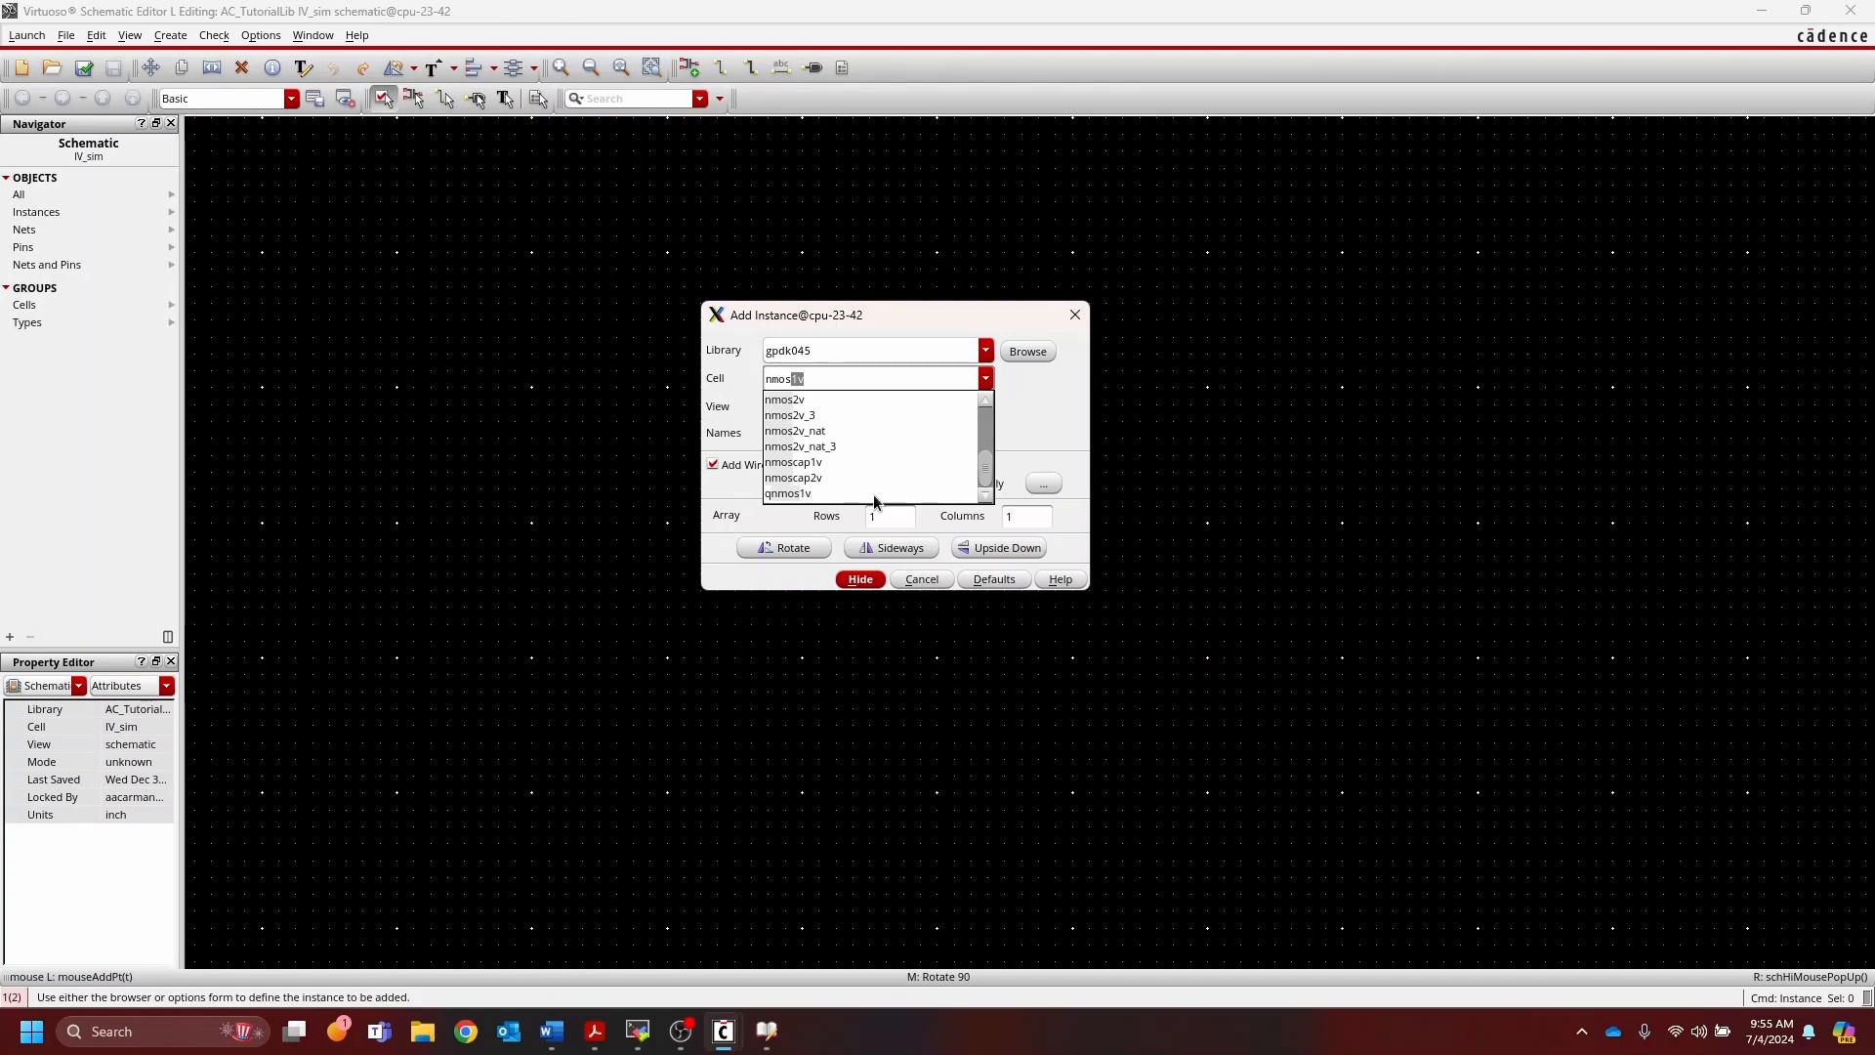
scroll(854, 469, up, 1)
scroll(854, 470, down, 1)
scroll(820, 459, up, 3)
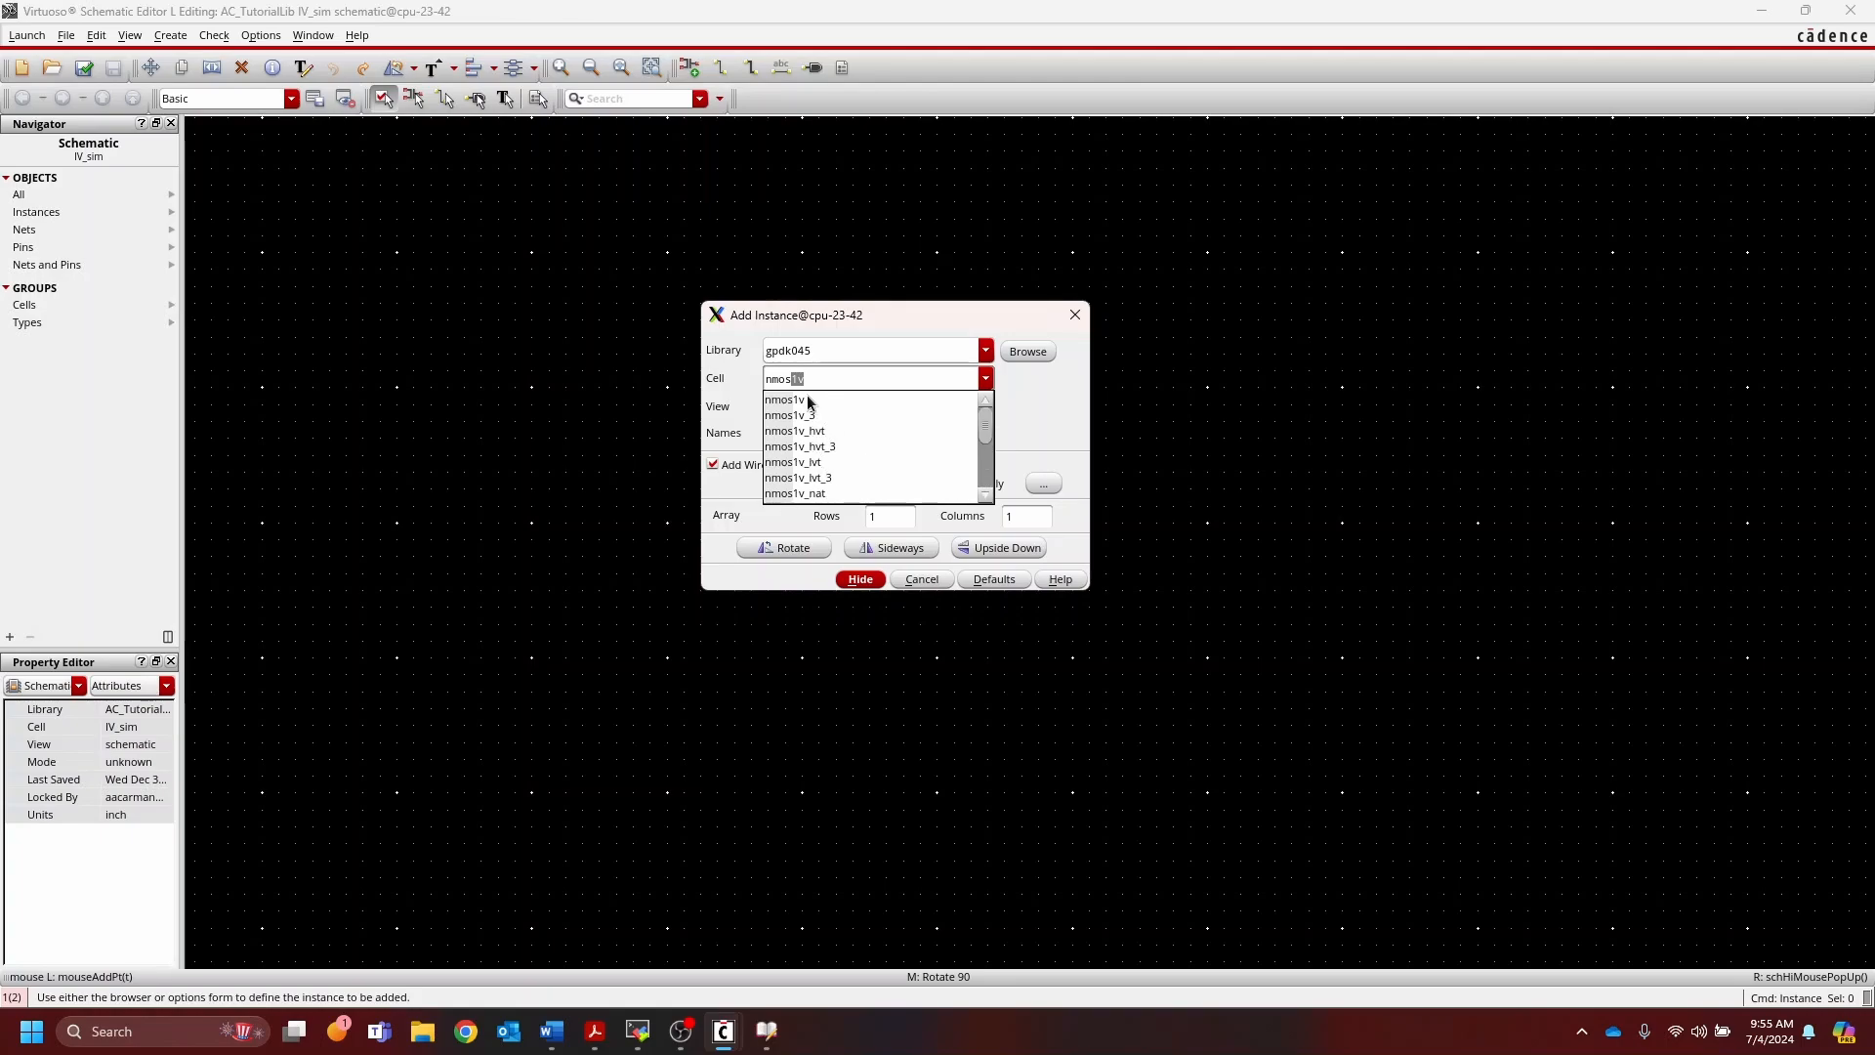
scroll(846, 490, down, 1)
scroll(838, 448, up, 1)
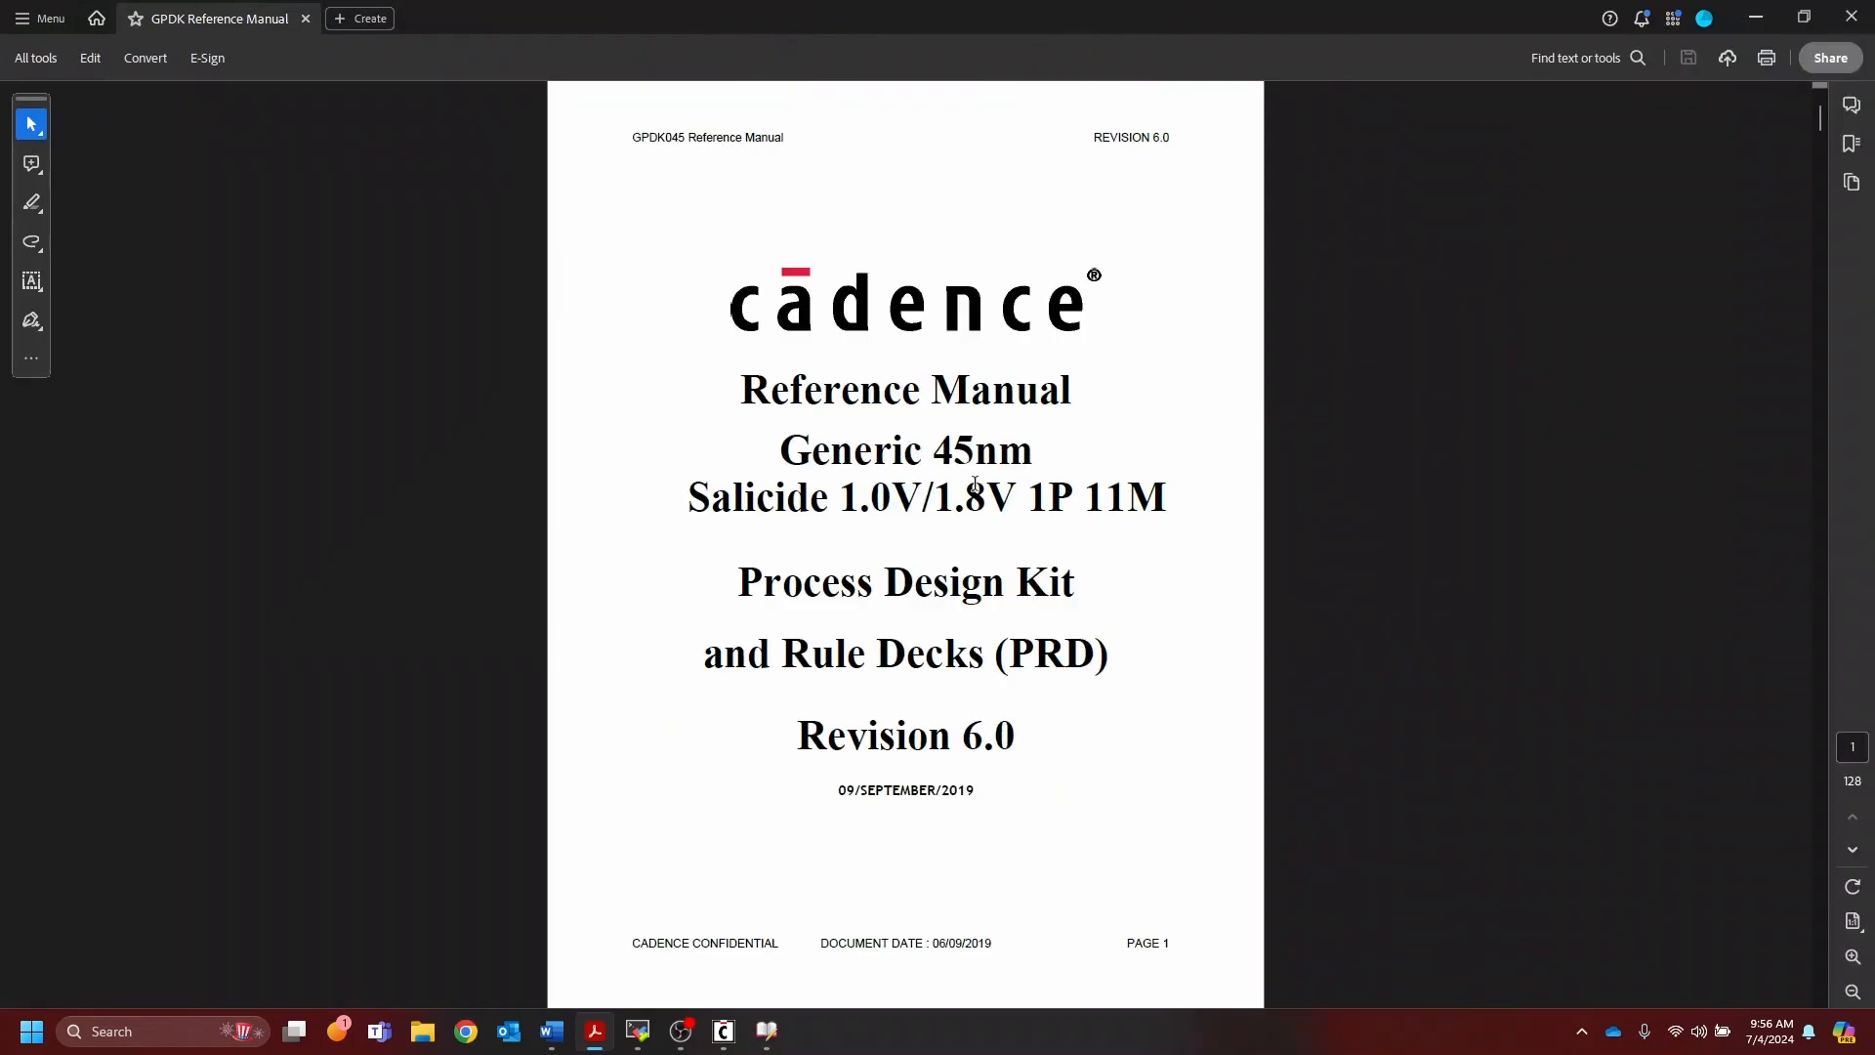
Step: Switch to the GPDK Reference Manual in Adobe Acrobat, search it for nmos, and examine the device datasheet entries in the contents
drag(780, 451, 1029, 455)
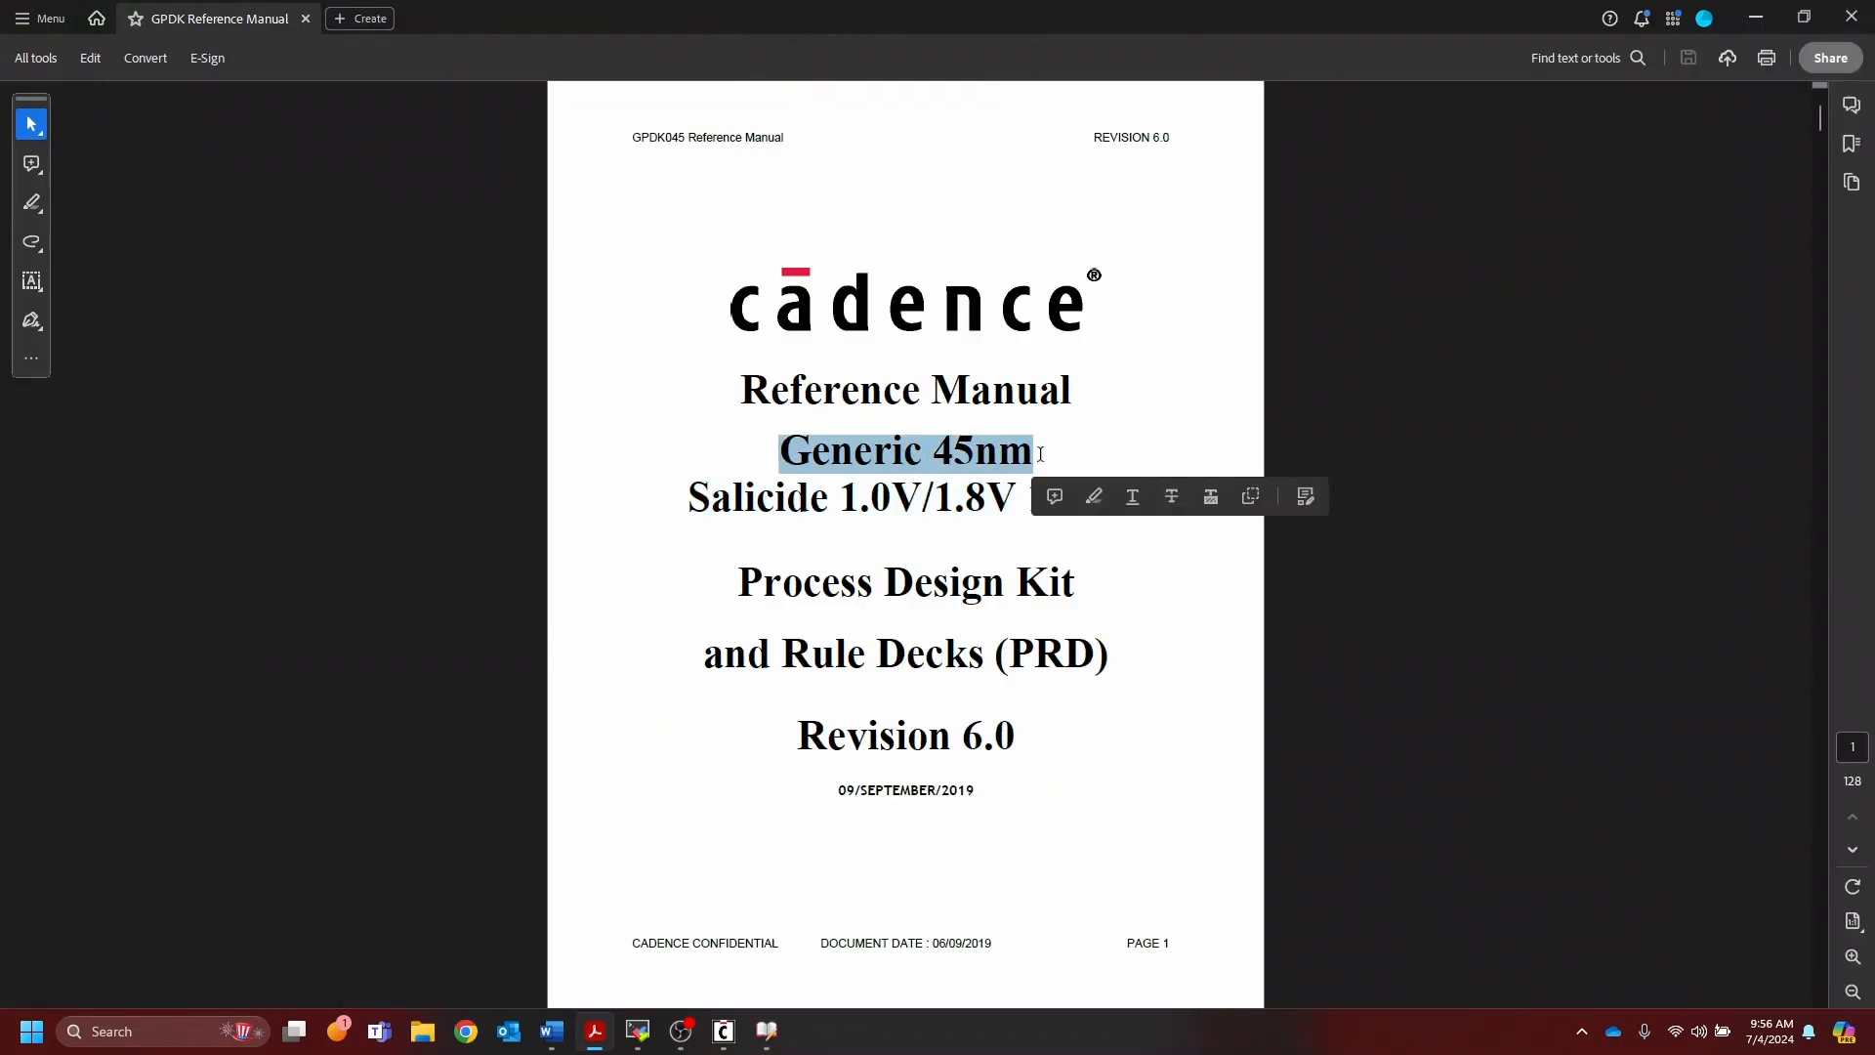
click(1047, 457)
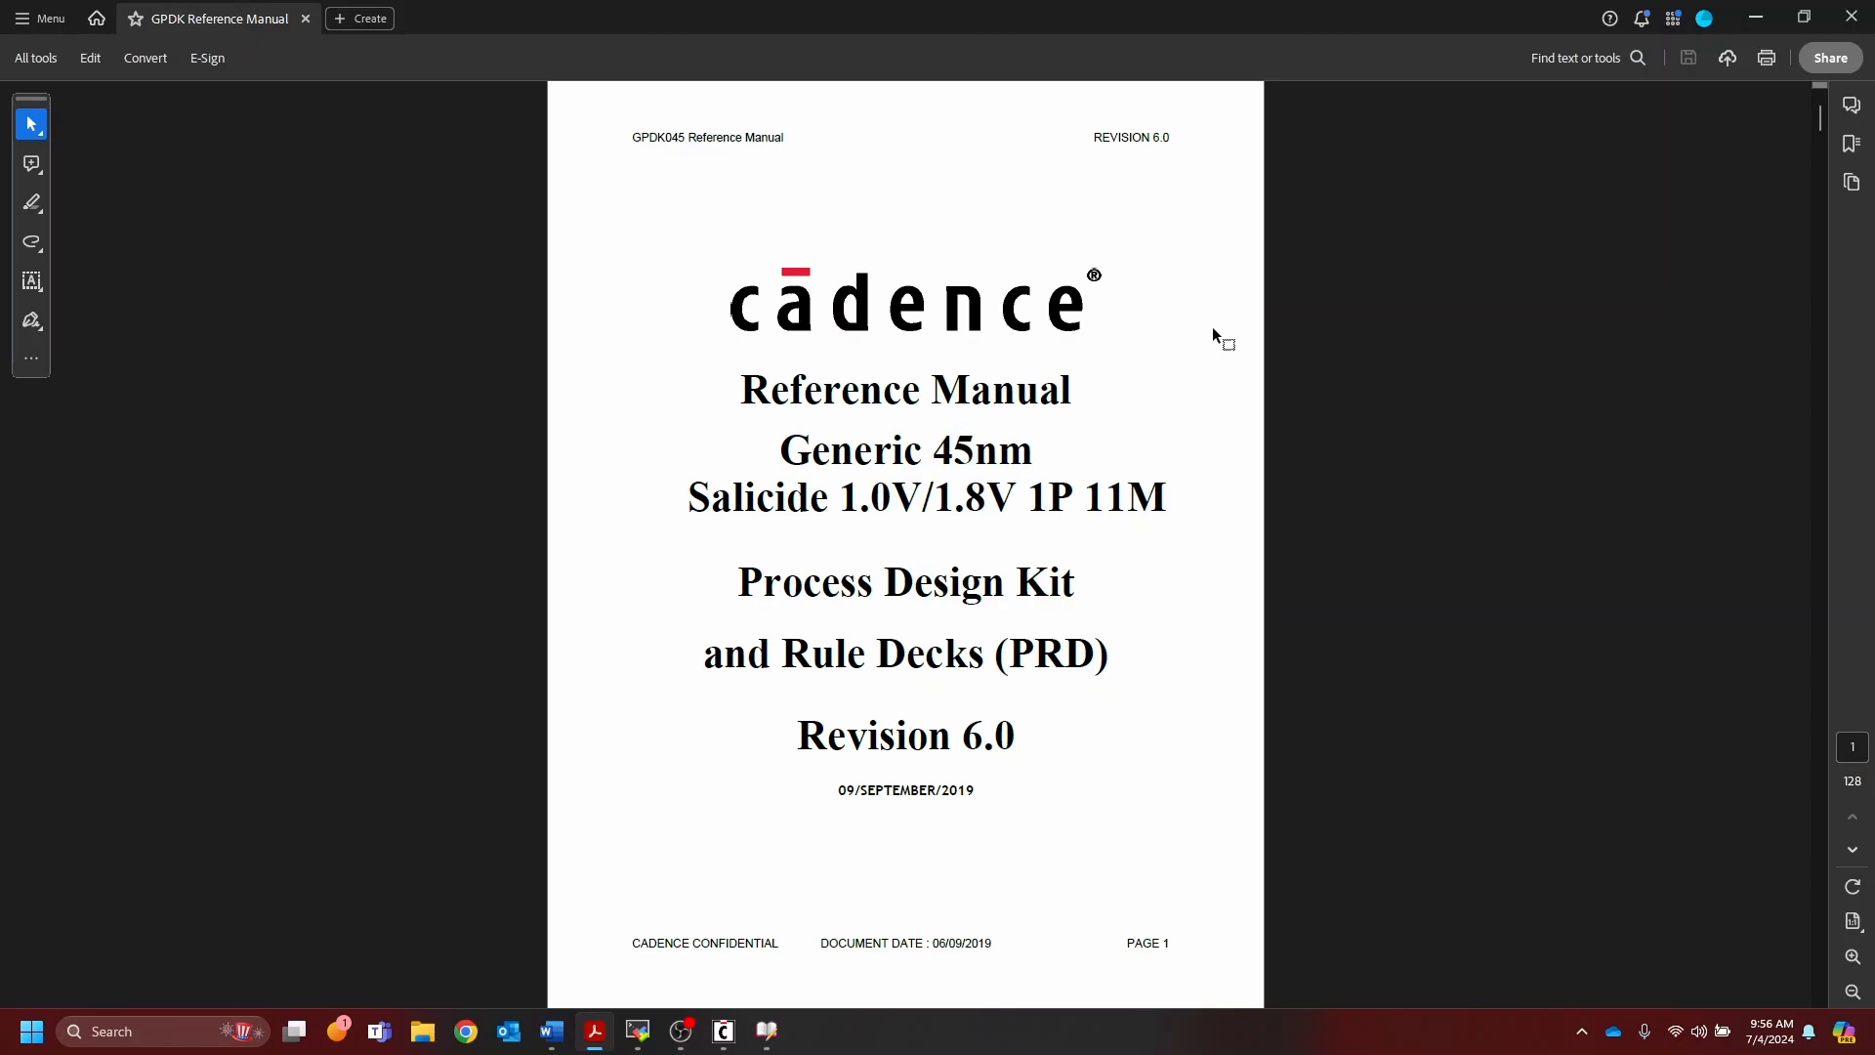
key(ctrl+f)
text(nmos)
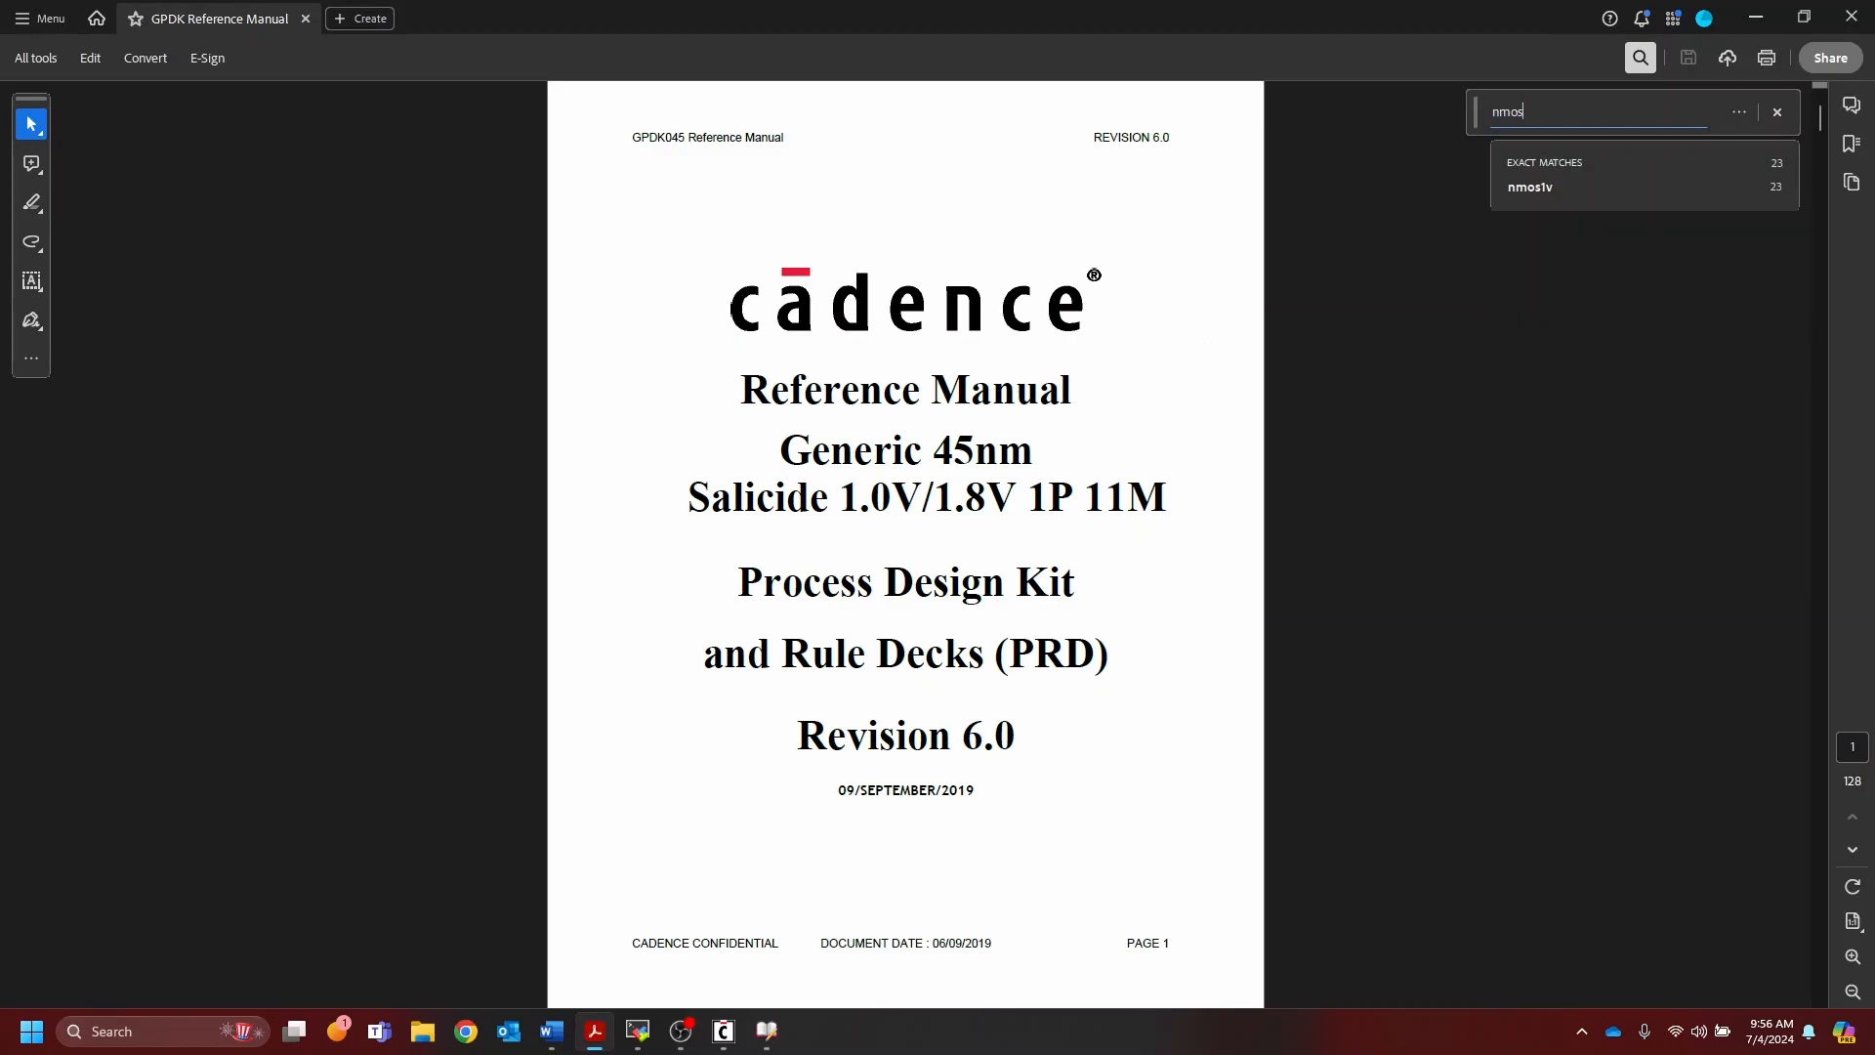
key(Return)
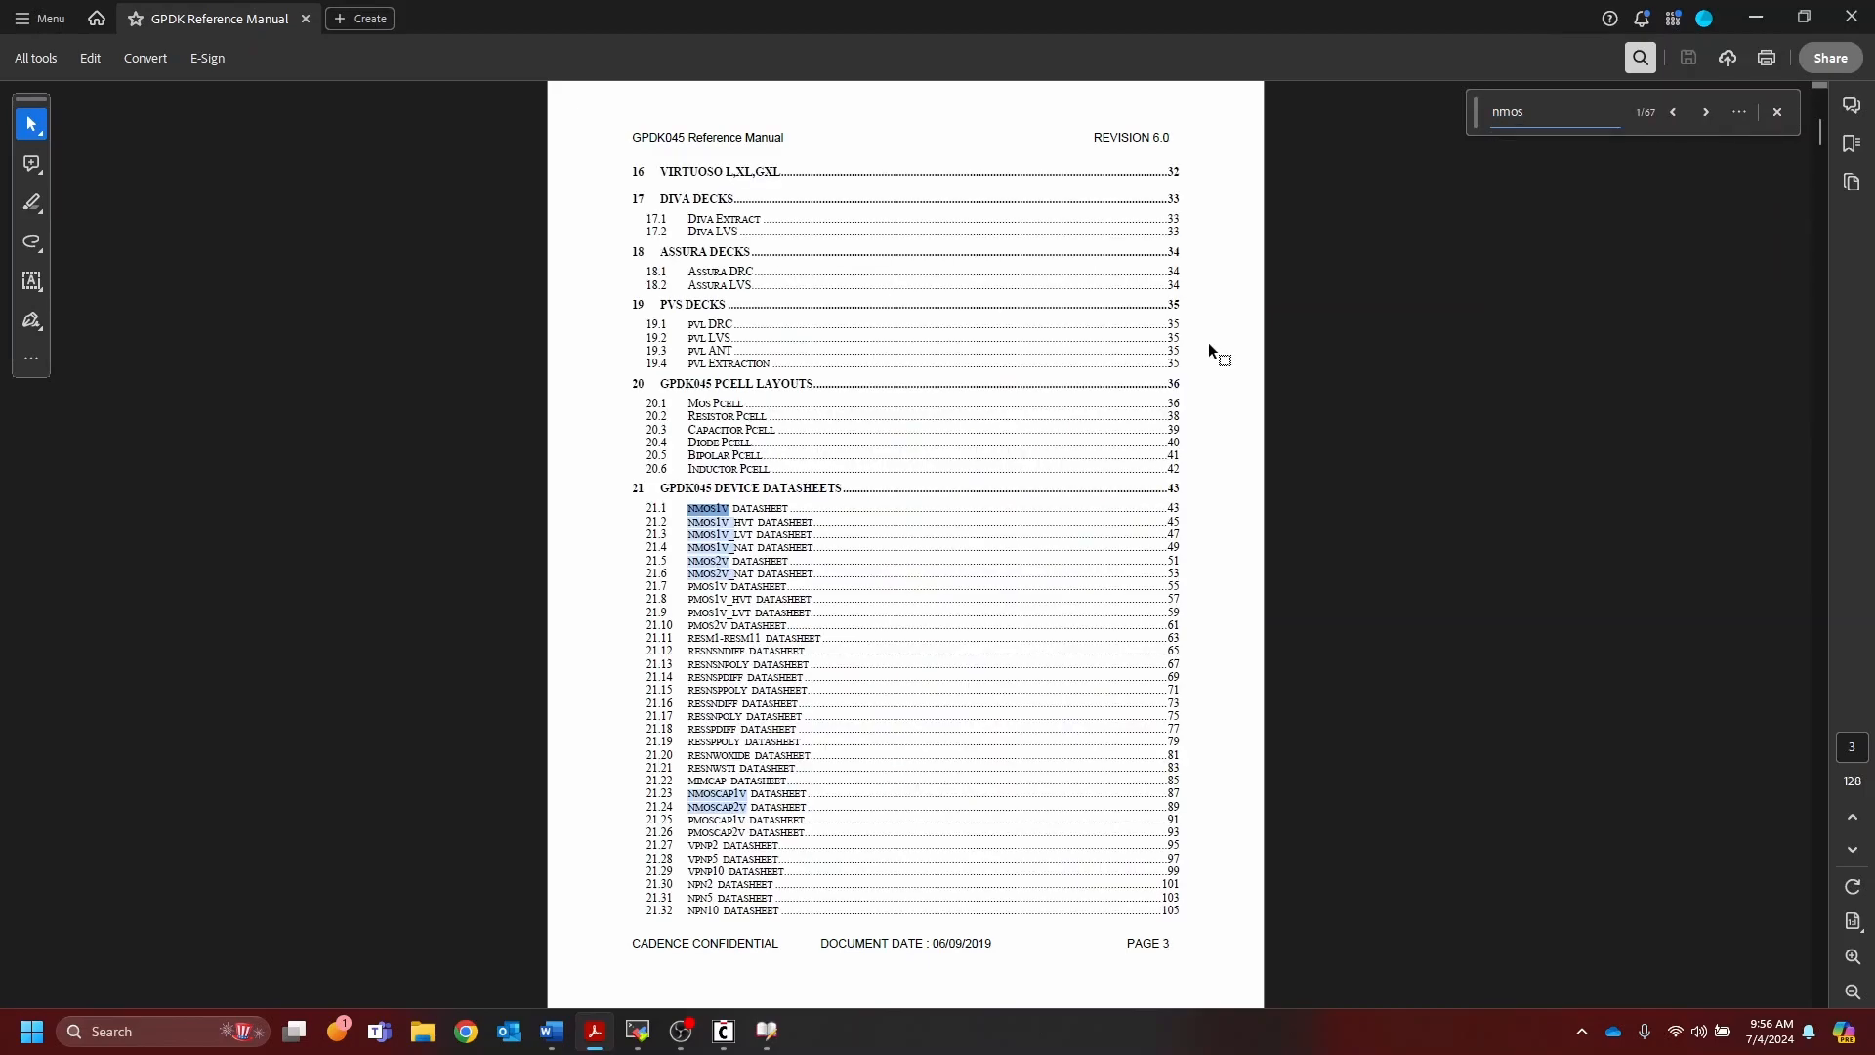
ctrl+scroll(811, 533, up, 4)
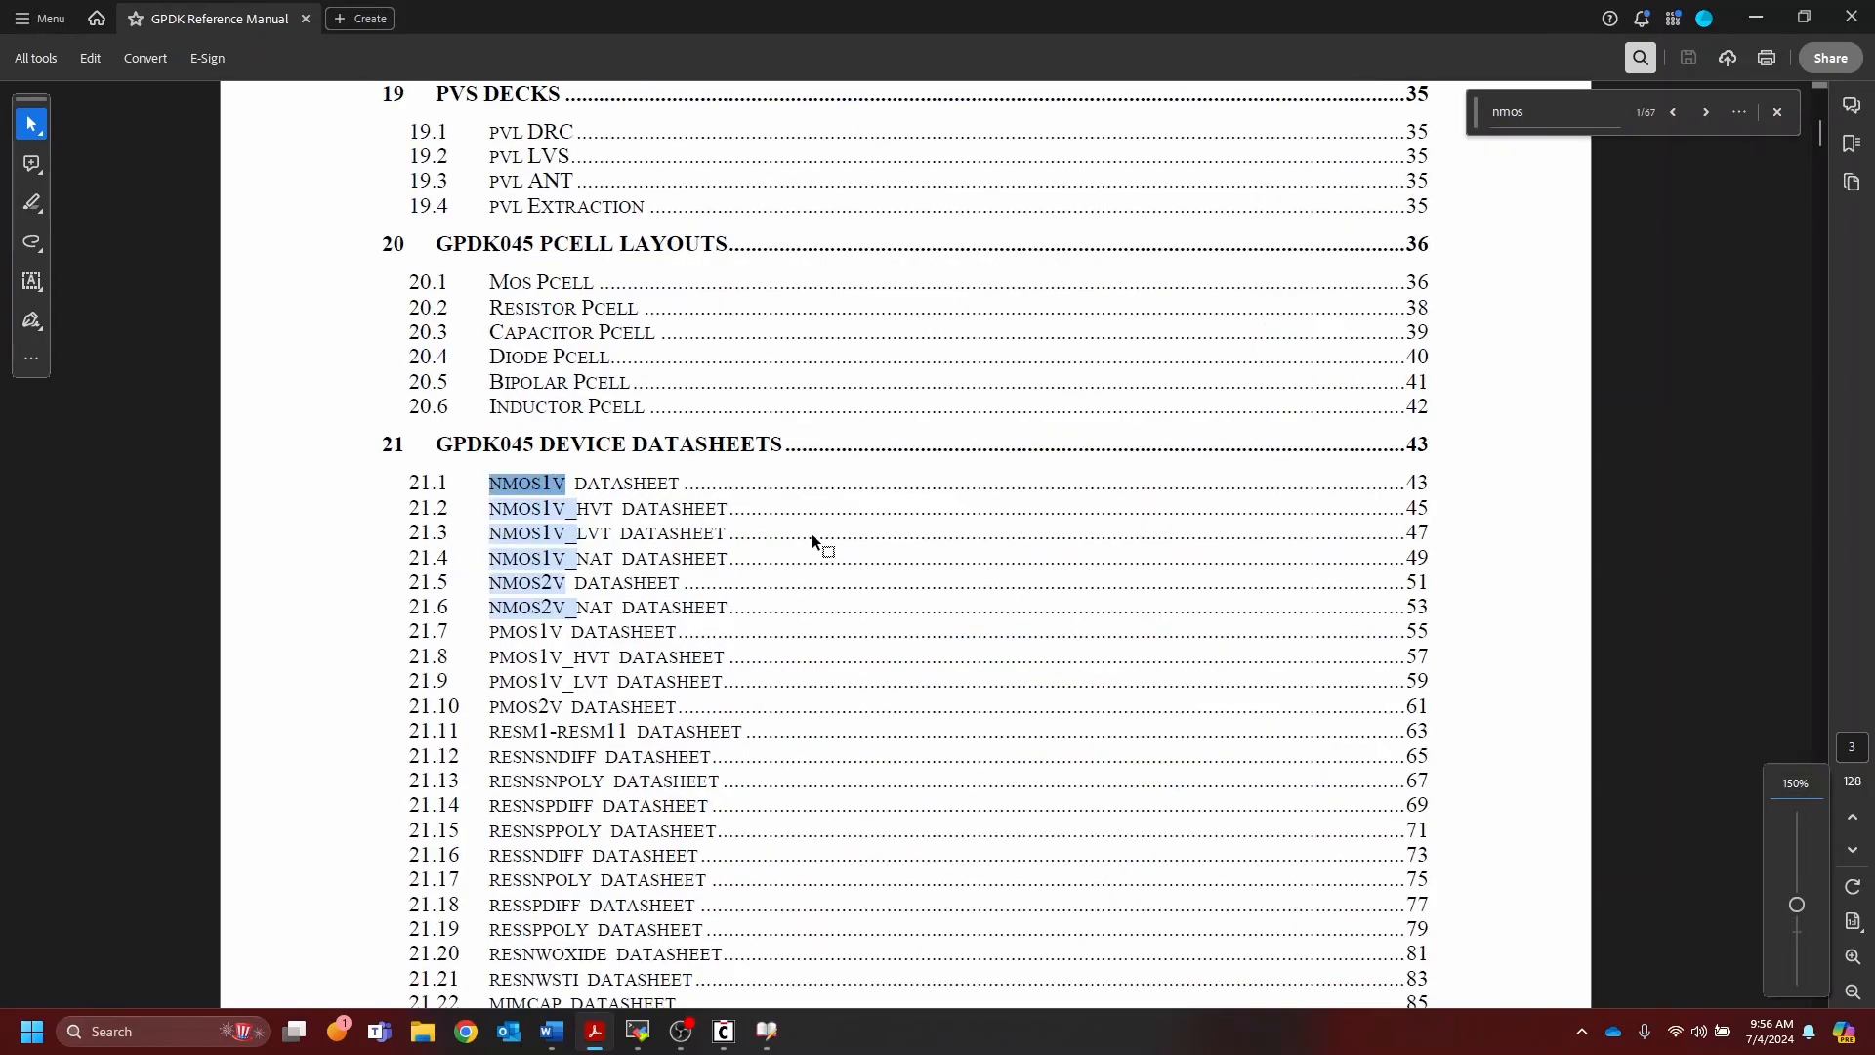
scroll(549, 551, down, 2)
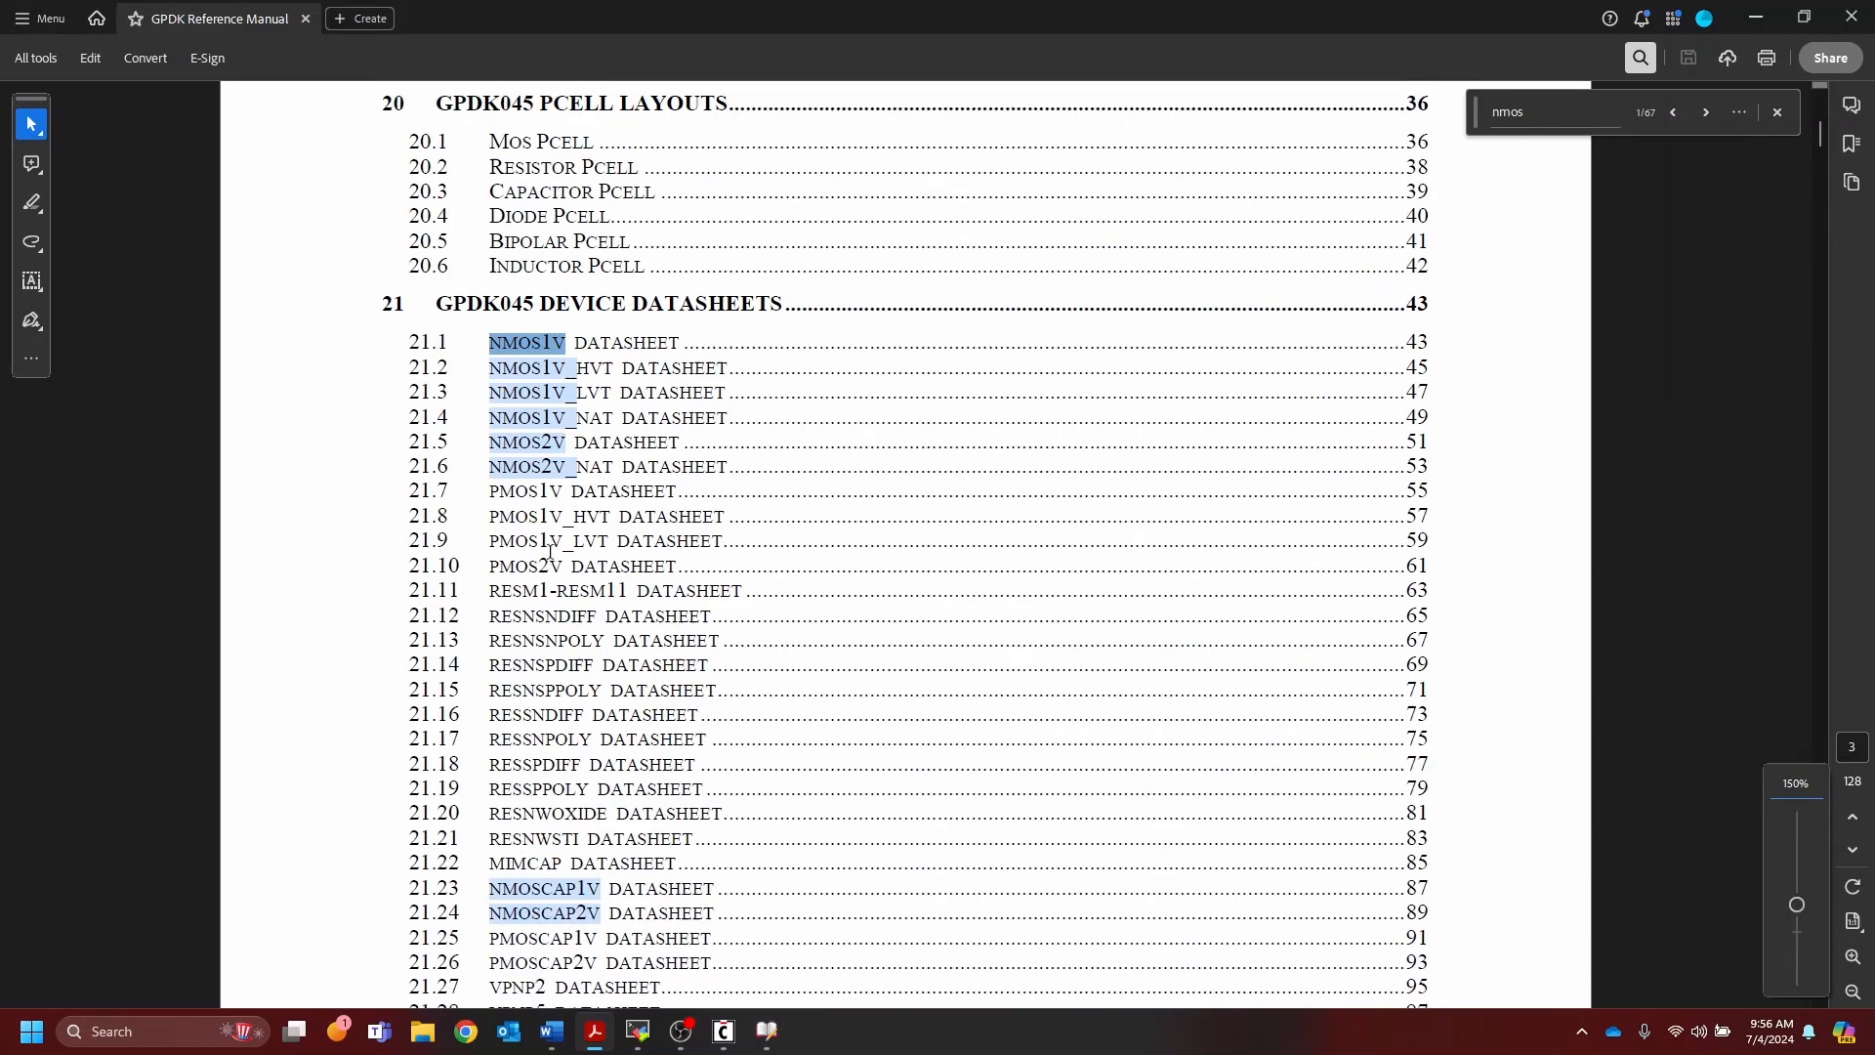
scroll(549, 552, down, 3)
scroll(562, 725, up, 6)
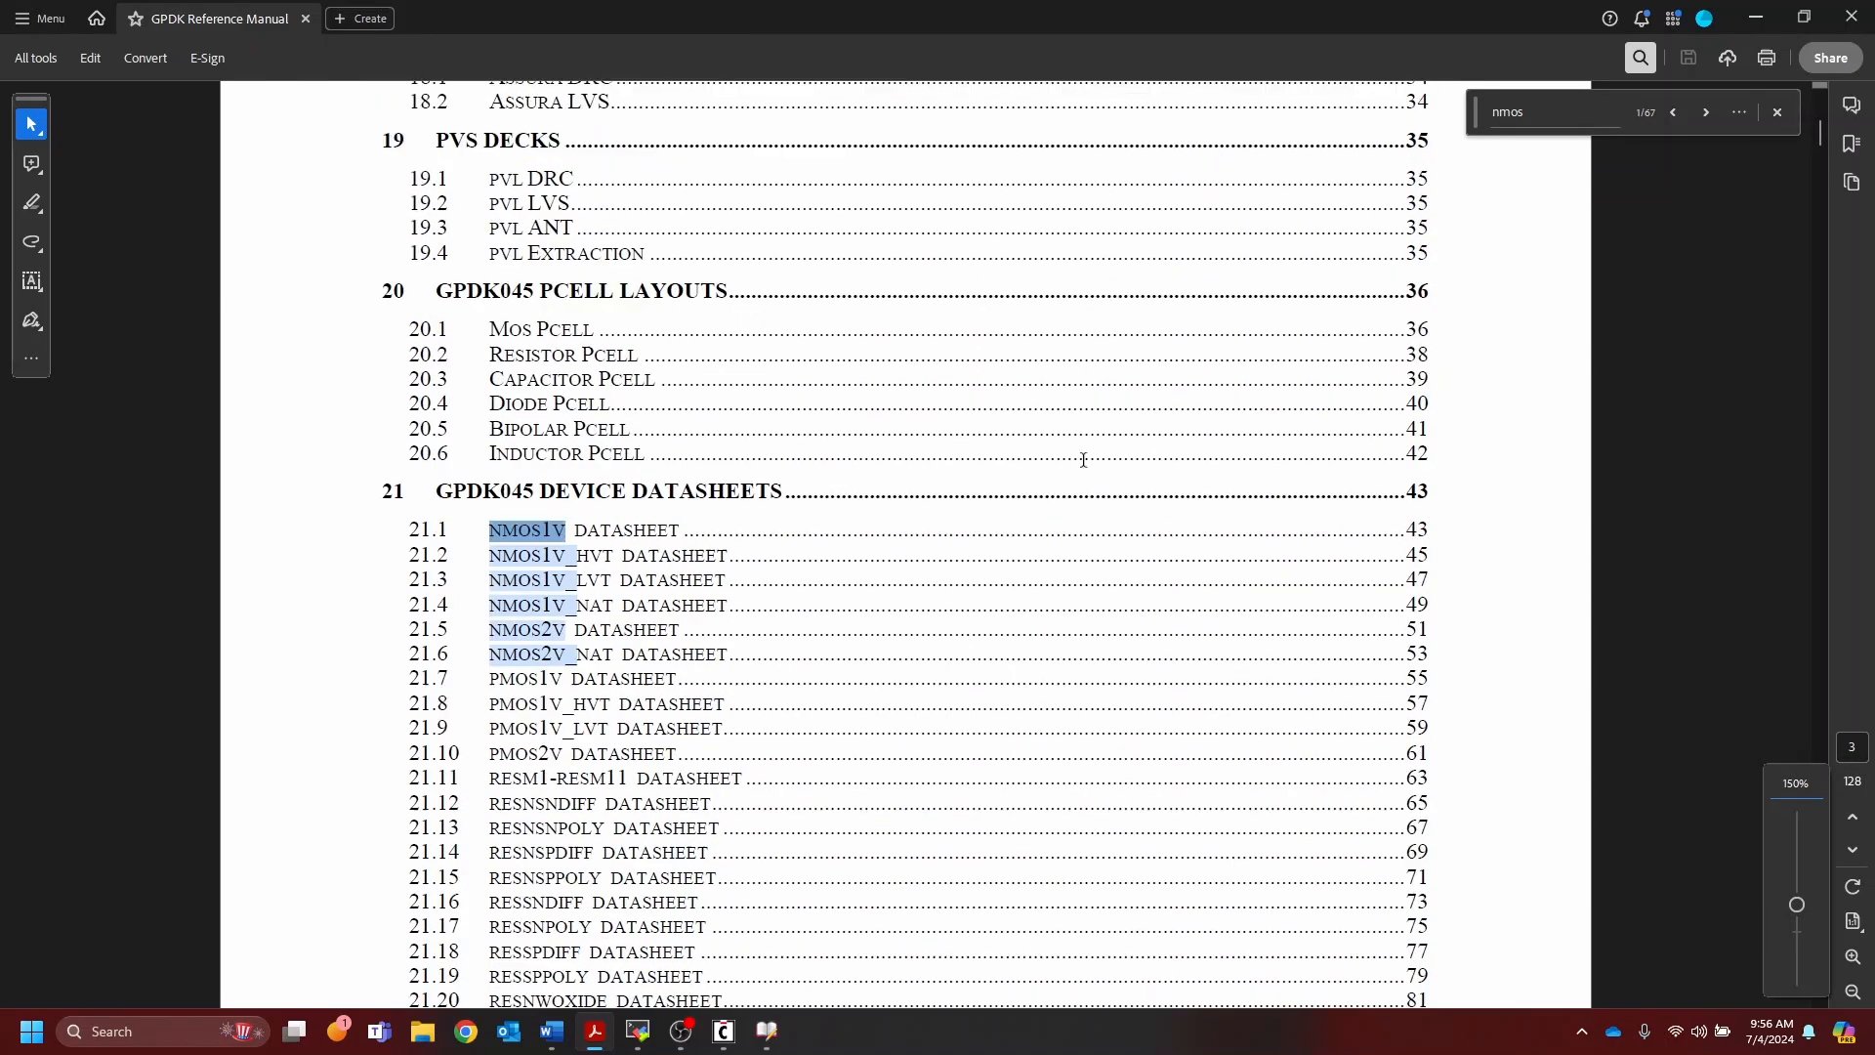
Step: Advance through the nmos matches to section 11, Supported Devices, read the Mosfets list, and close the search
click(1709, 113)
click(1709, 113)
click(1709, 113)
click(1709, 113)
click(1709, 113)
click(1709, 113)
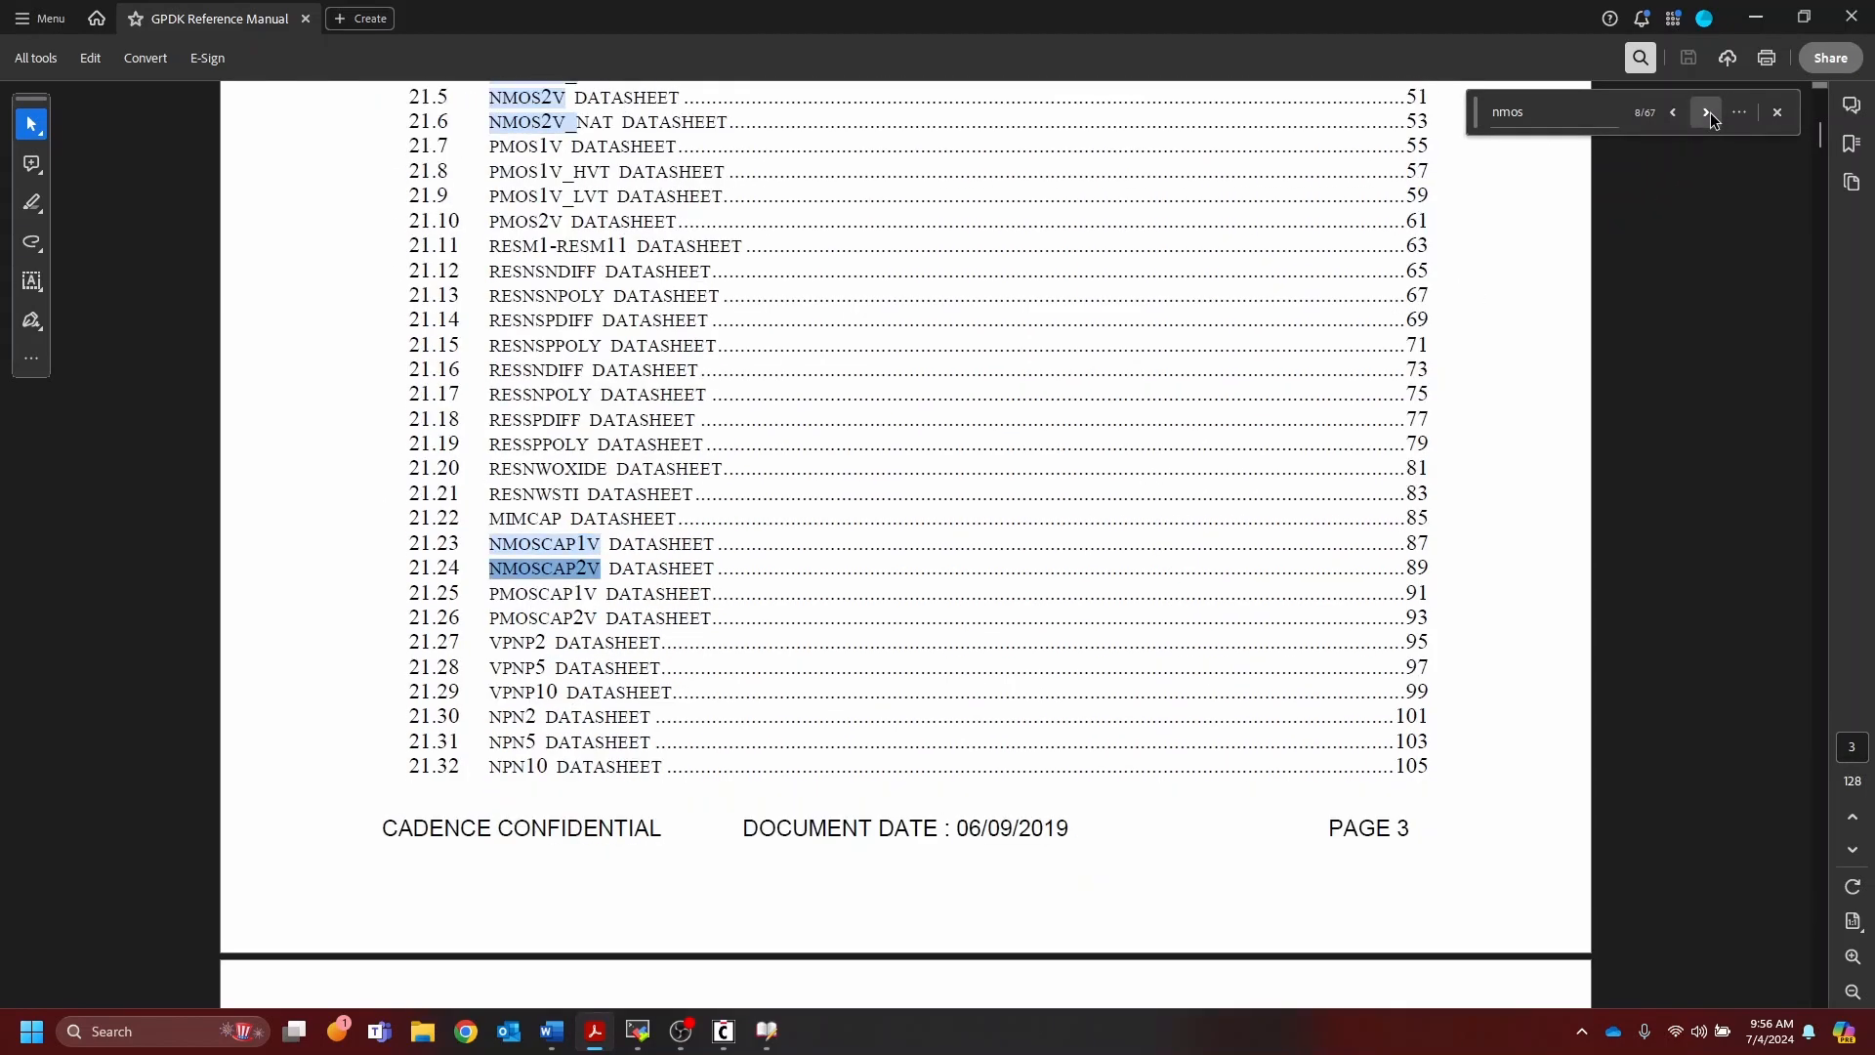
click(1709, 113)
ctrl+scroll(907, 353, down, 1)
ctrl+scroll(908, 361, down, 1)
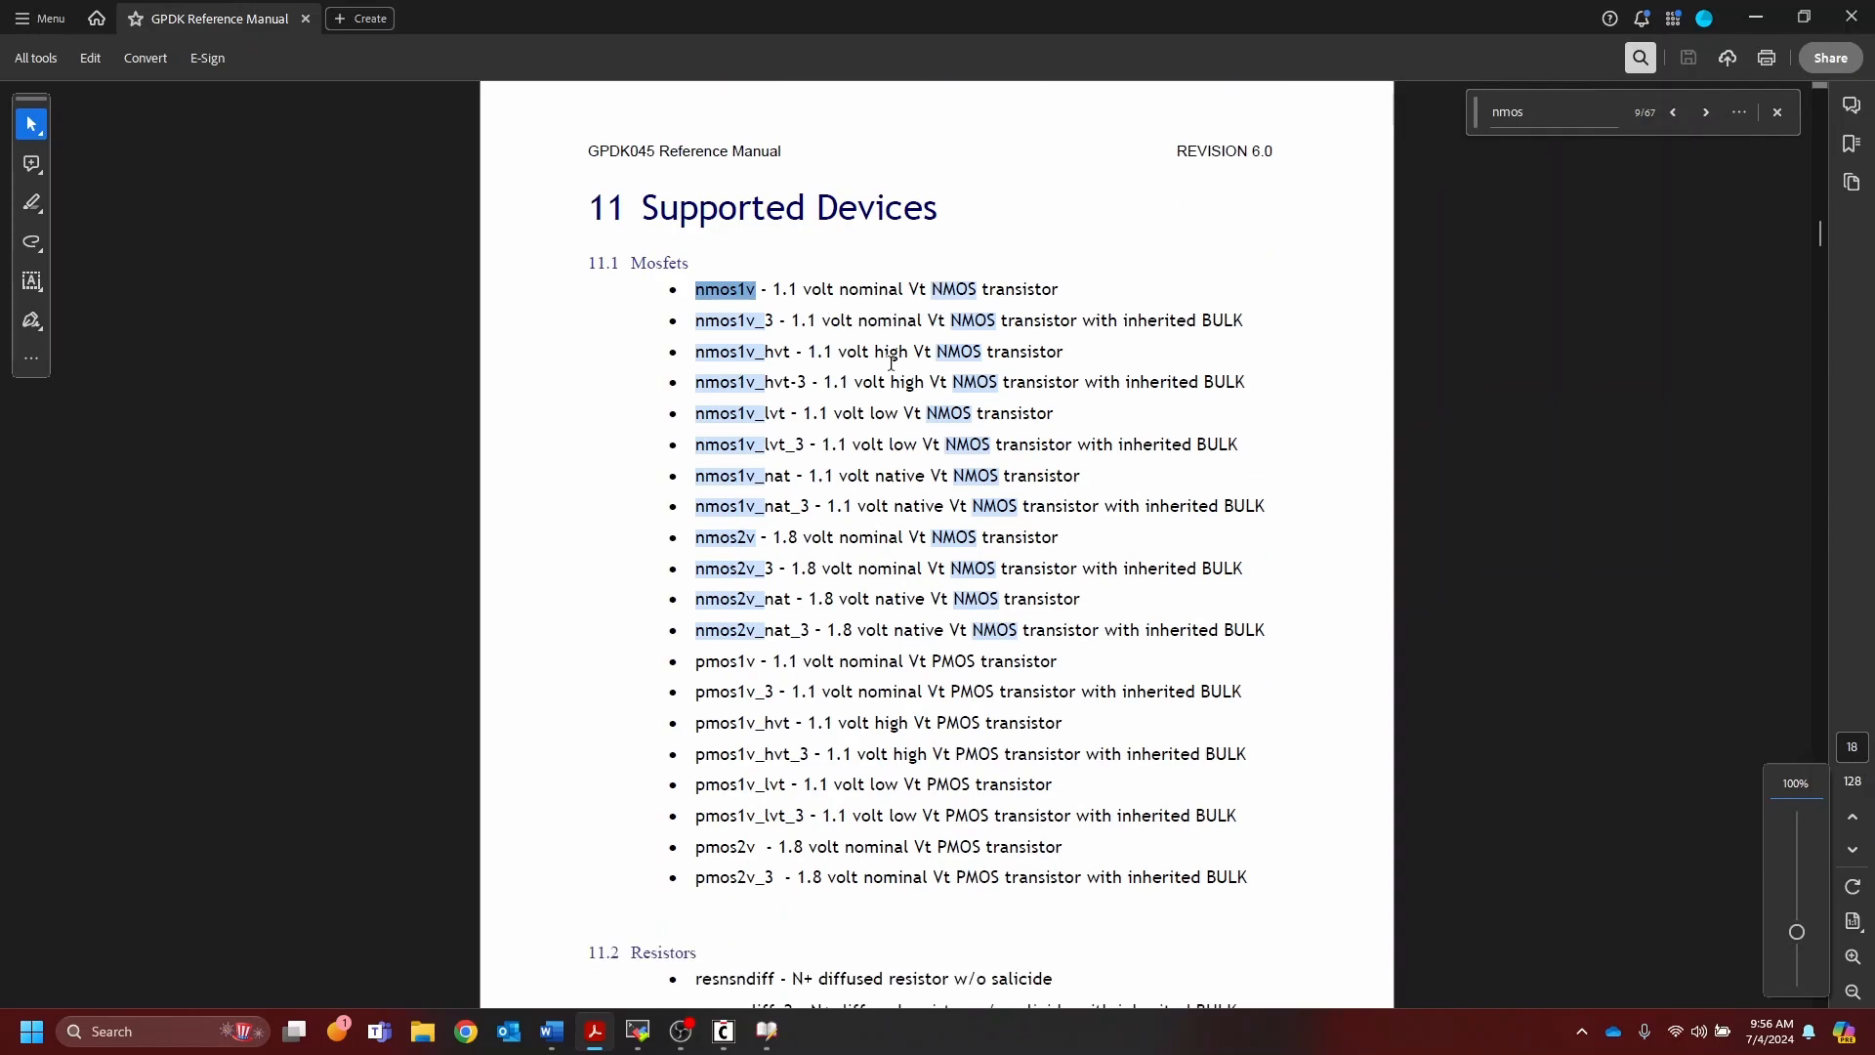
scroll(891, 364, down, 1)
click(1777, 113)
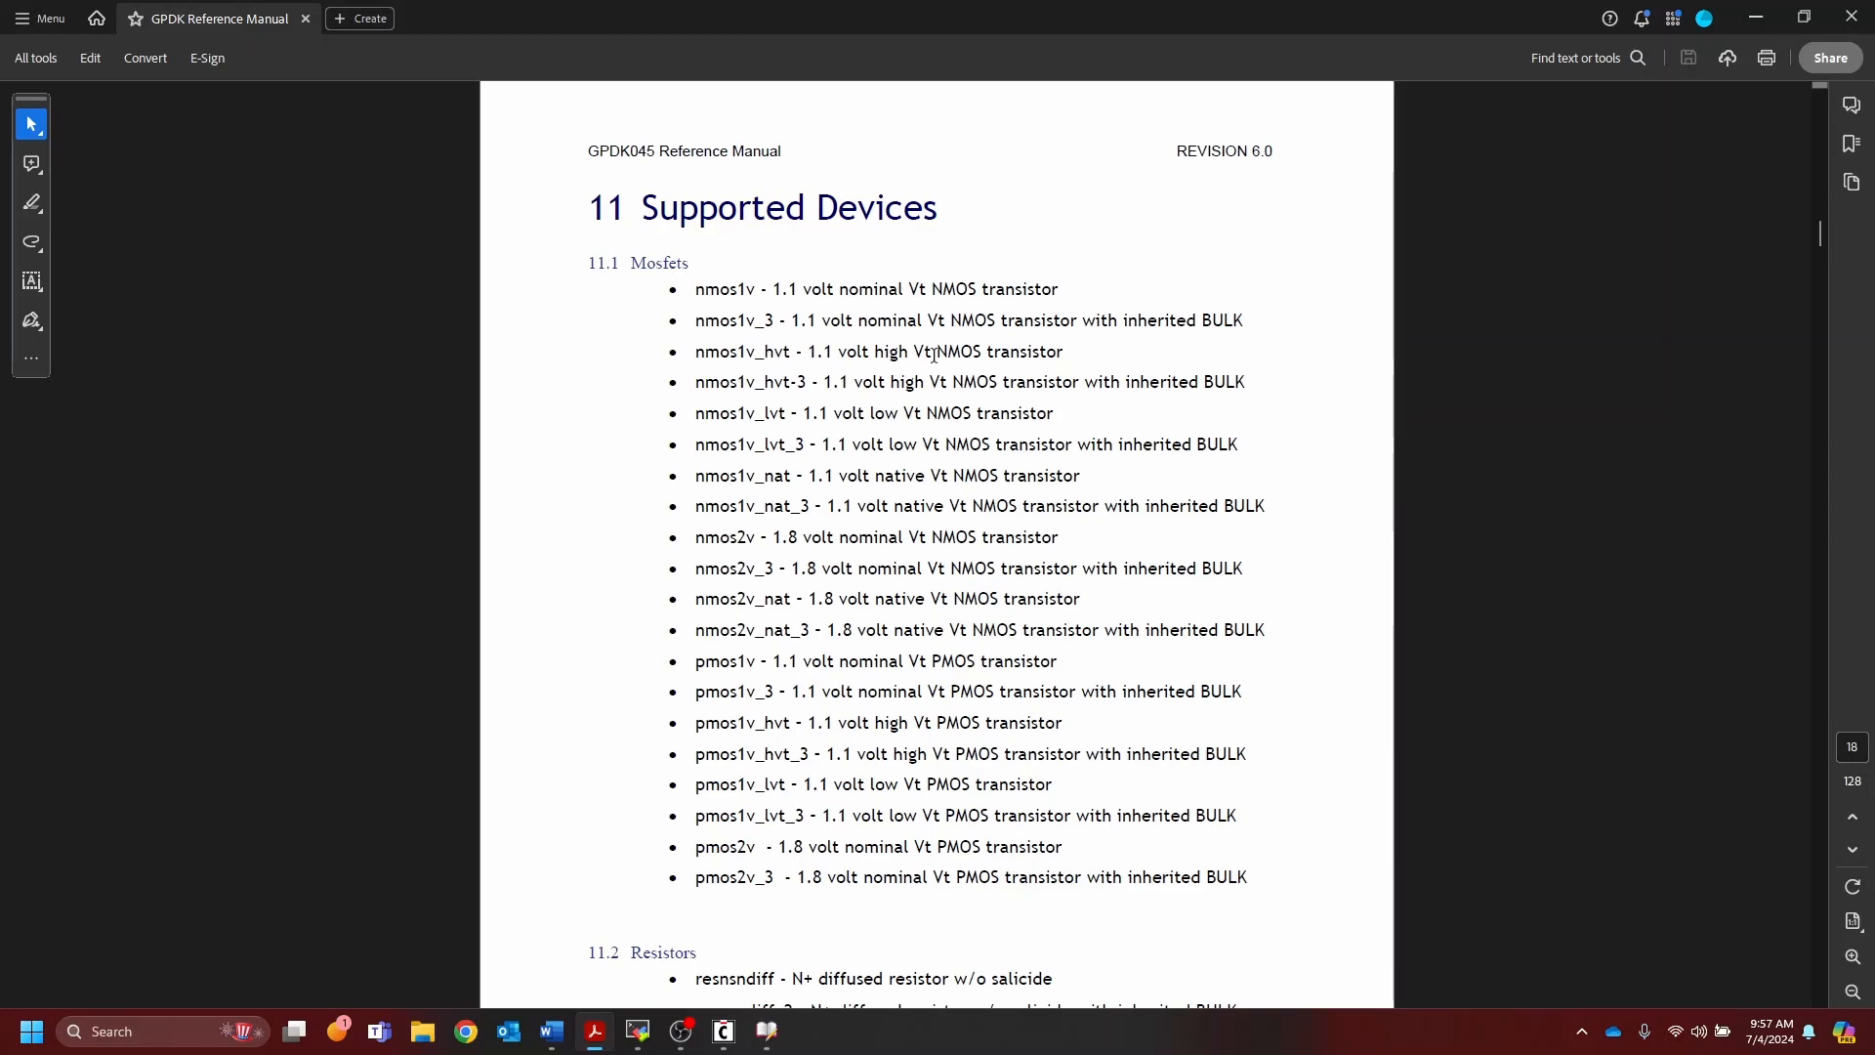
Step: Examine the nmos2v, nmos2v_nat and nmos1v descriptions in the Mosfets list, selecting each one's text
scroll(831, 570, down, 1)
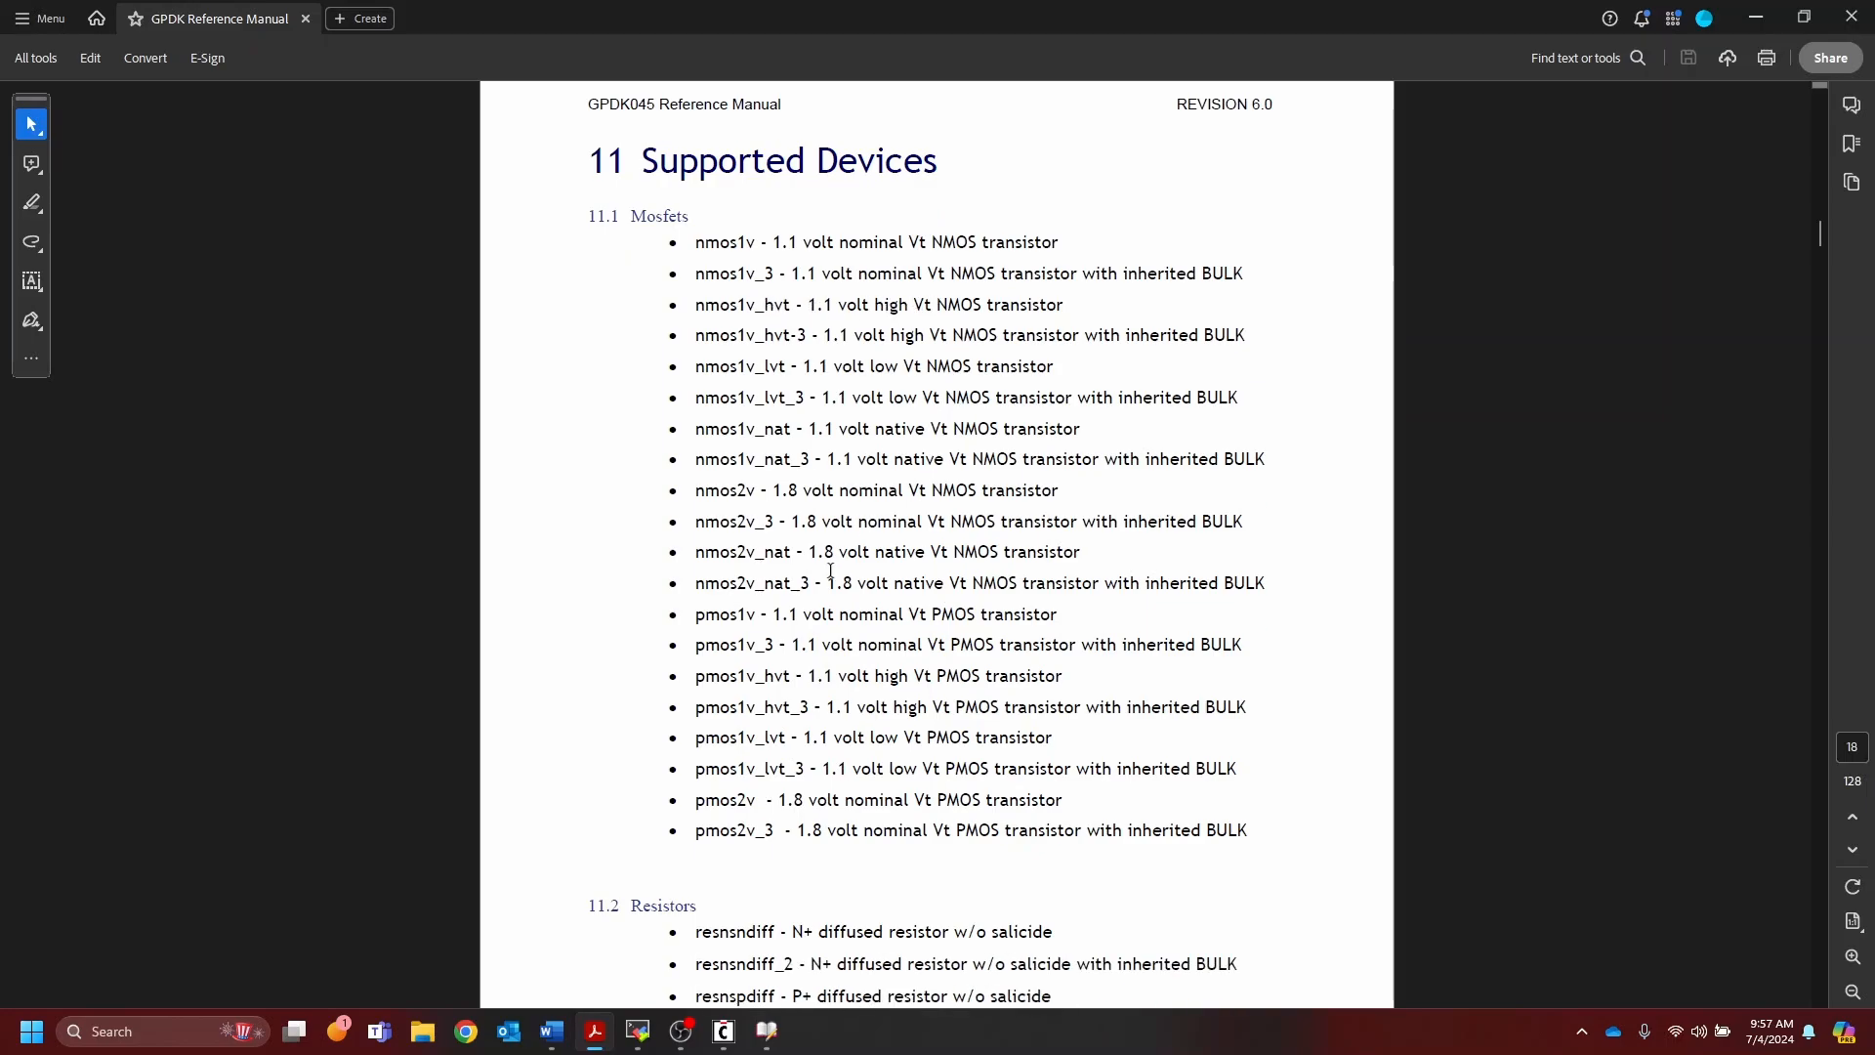
drag(772, 490, 1068, 495)
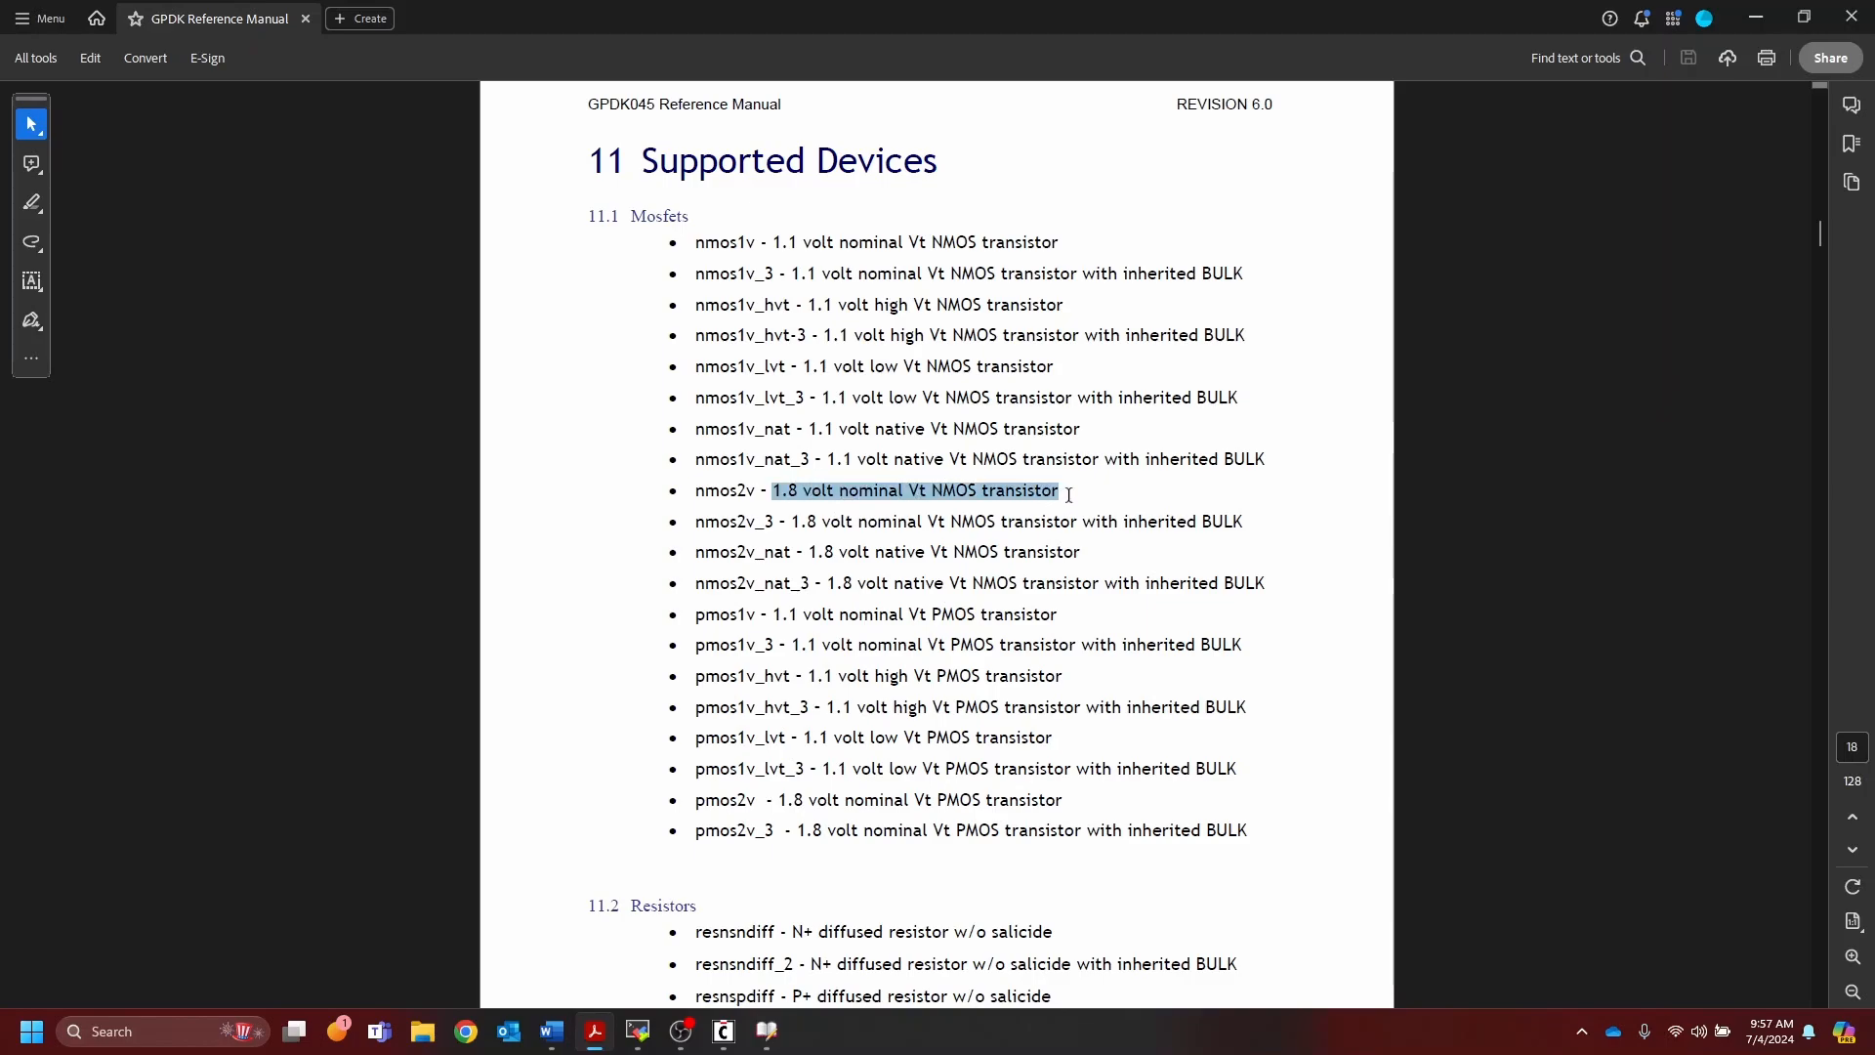
click(950, 517)
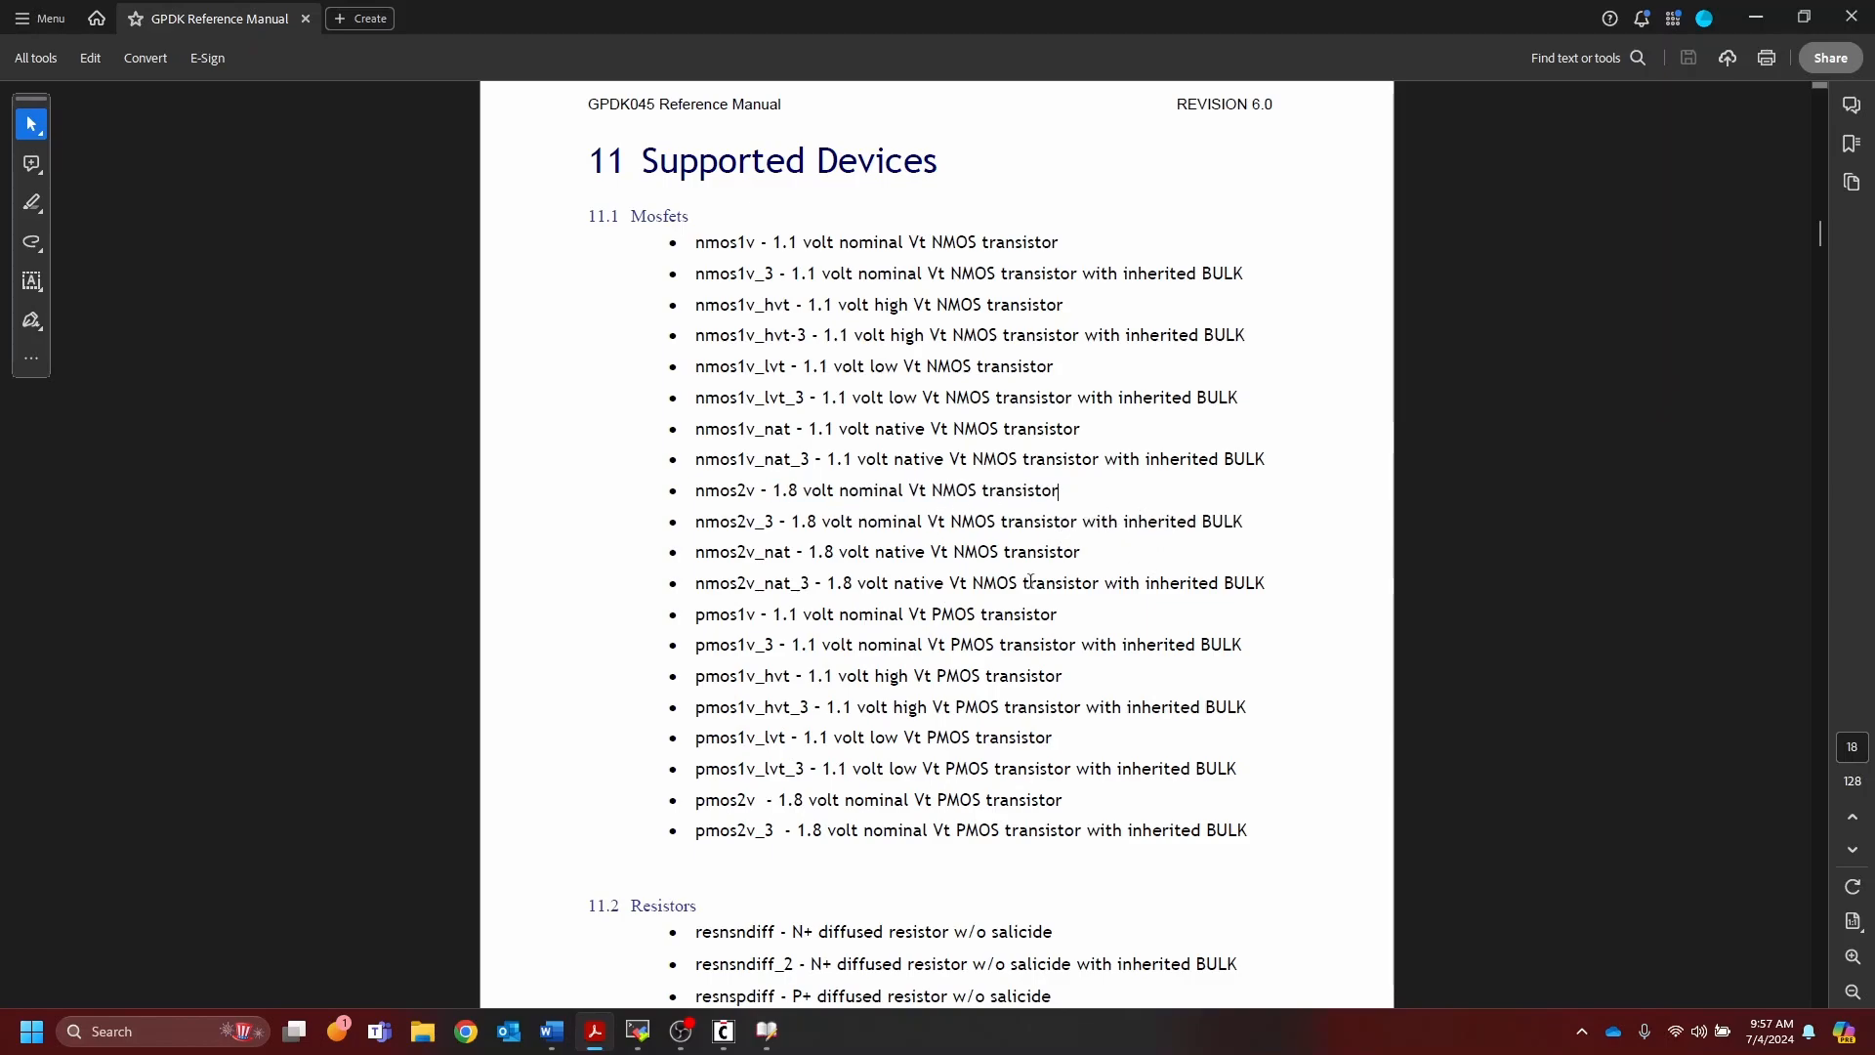
drag(920, 552, 1064, 553)
click(1065, 552)
scroll(955, 578, up, 3)
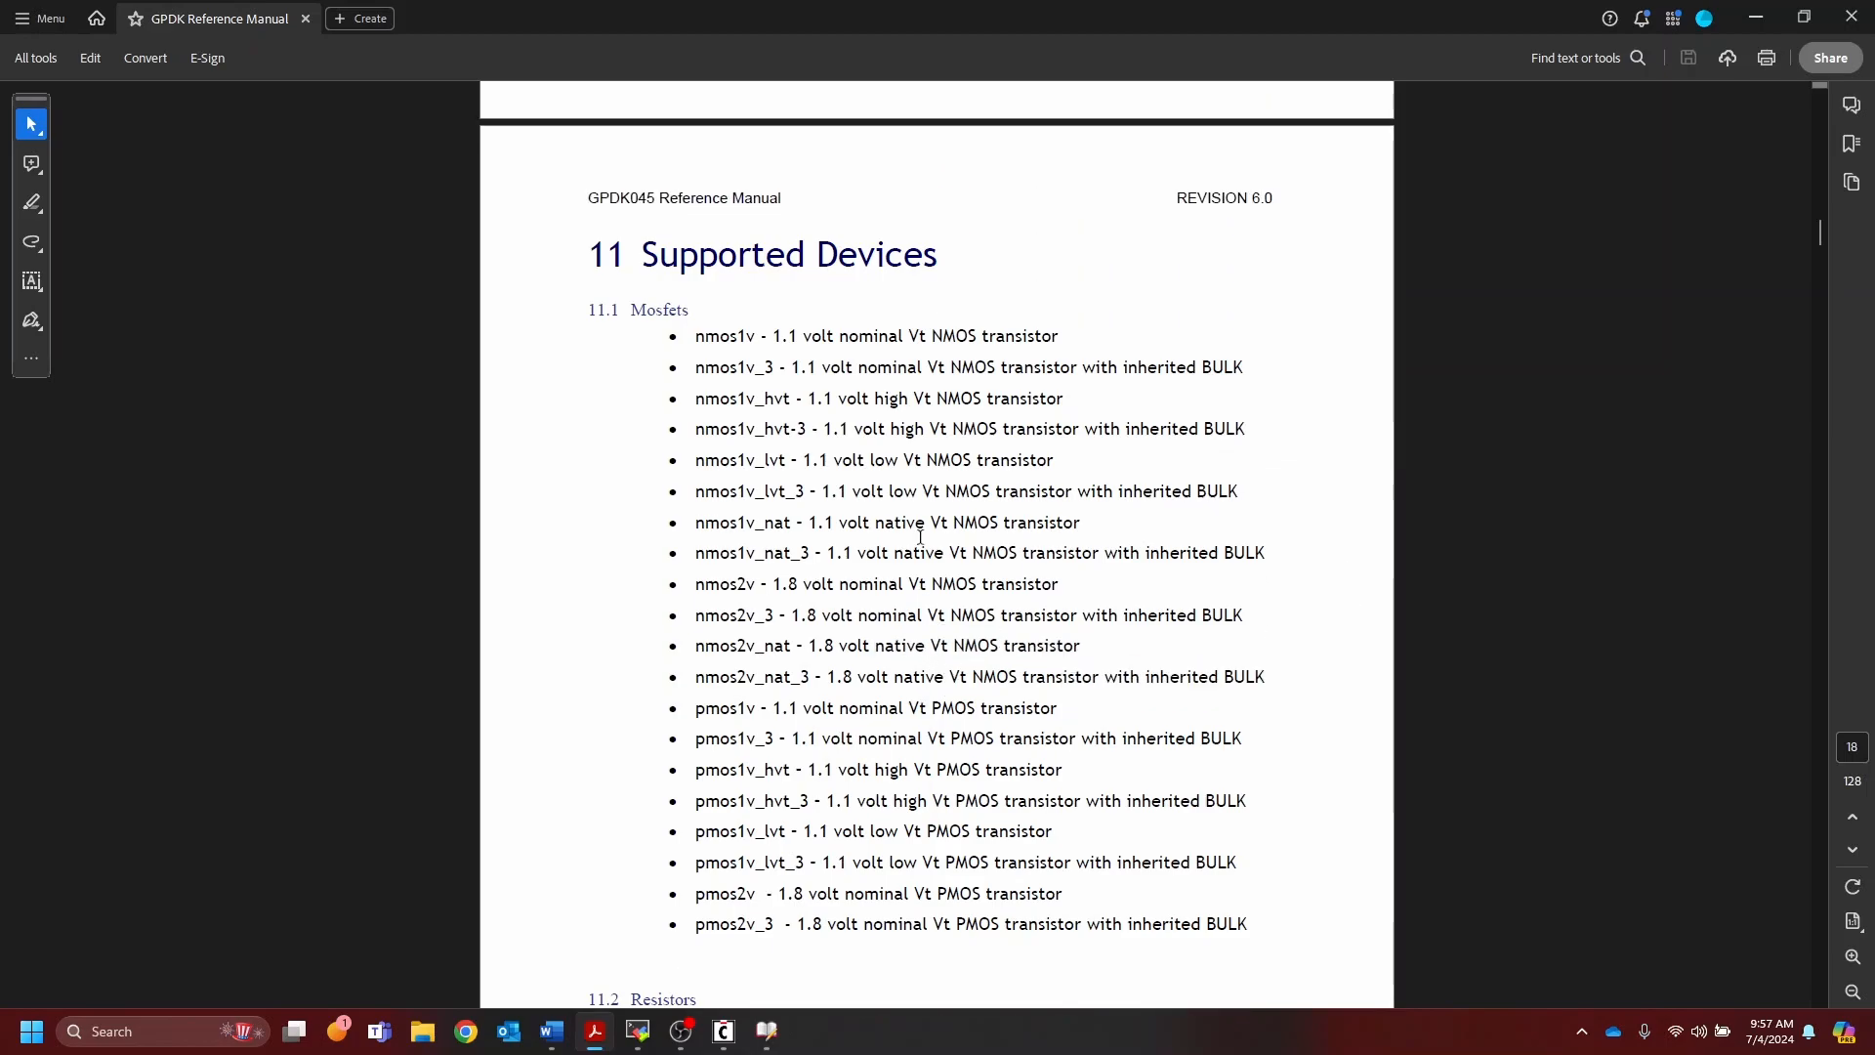
drag(697, 382, 1064, 386)
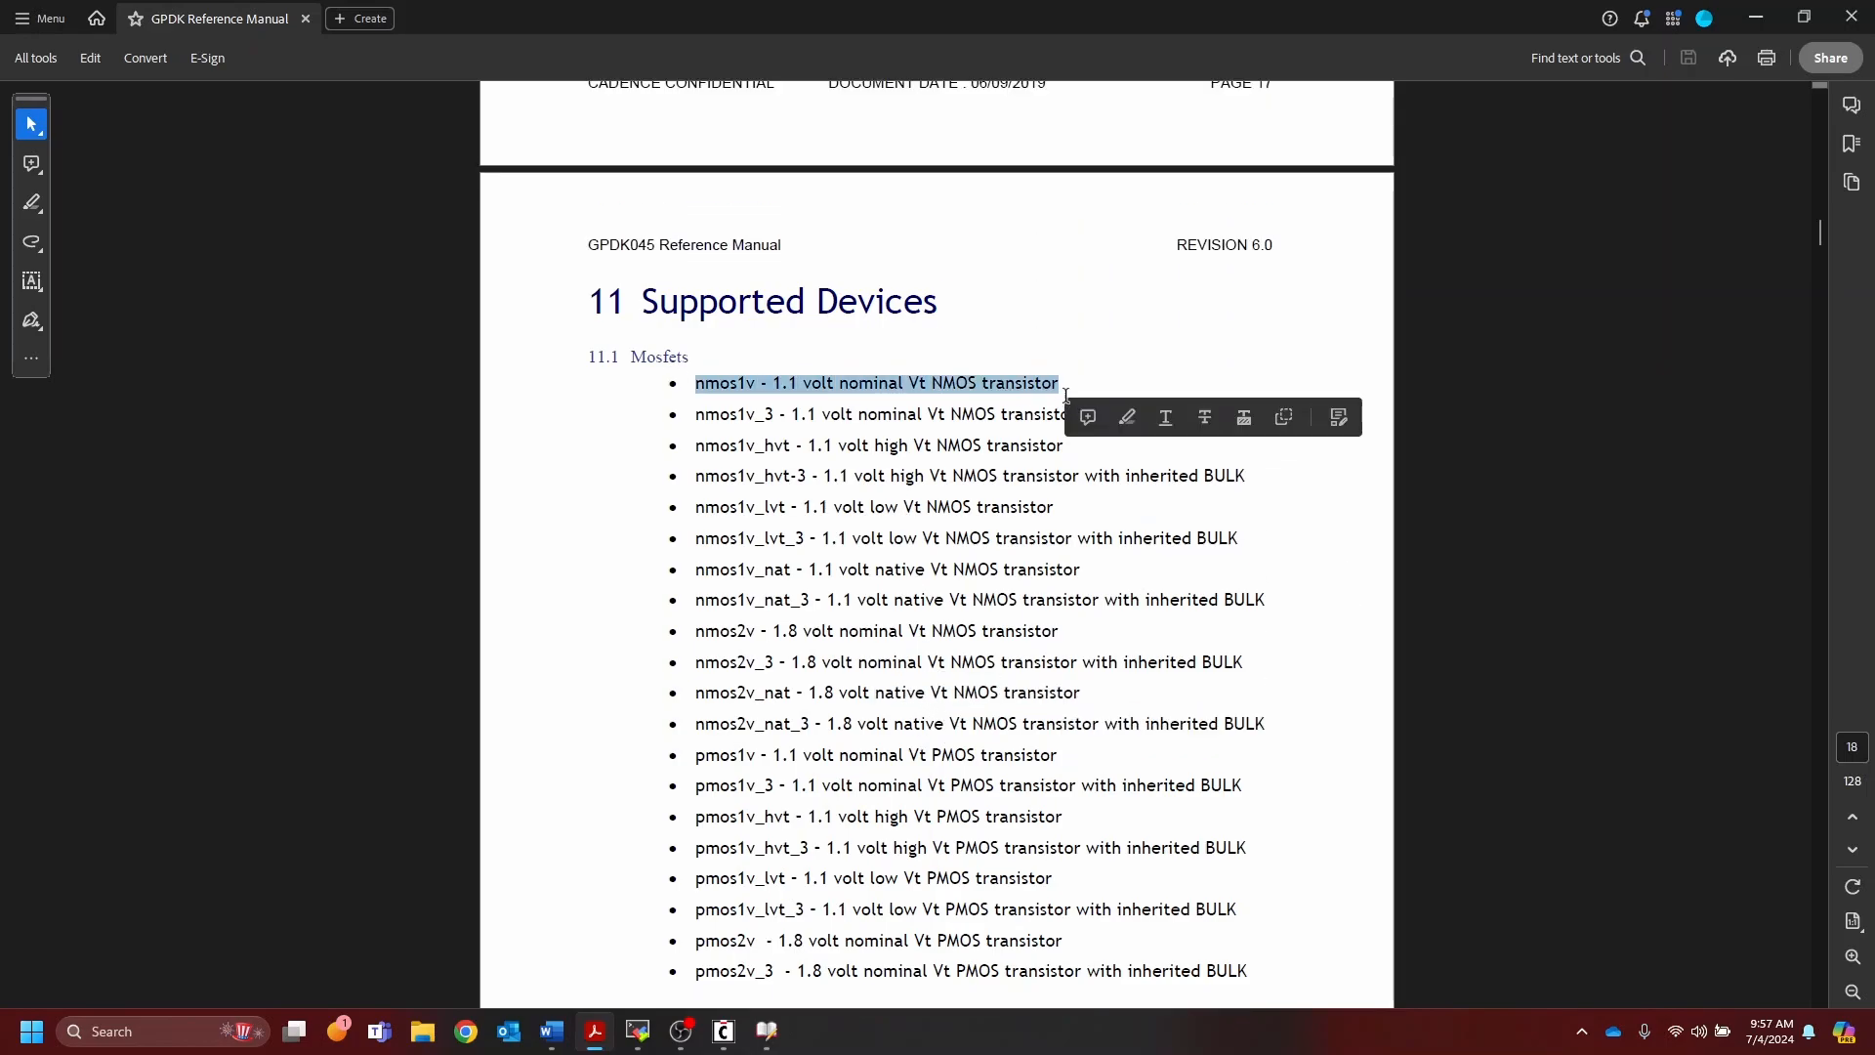
Step: Search the manual for nmos1v, advance through the matches to the section 21.1 nmos1v datasheet, and close the search
click(1119, 389)
key(ctrl+f)
text(nmos1v)
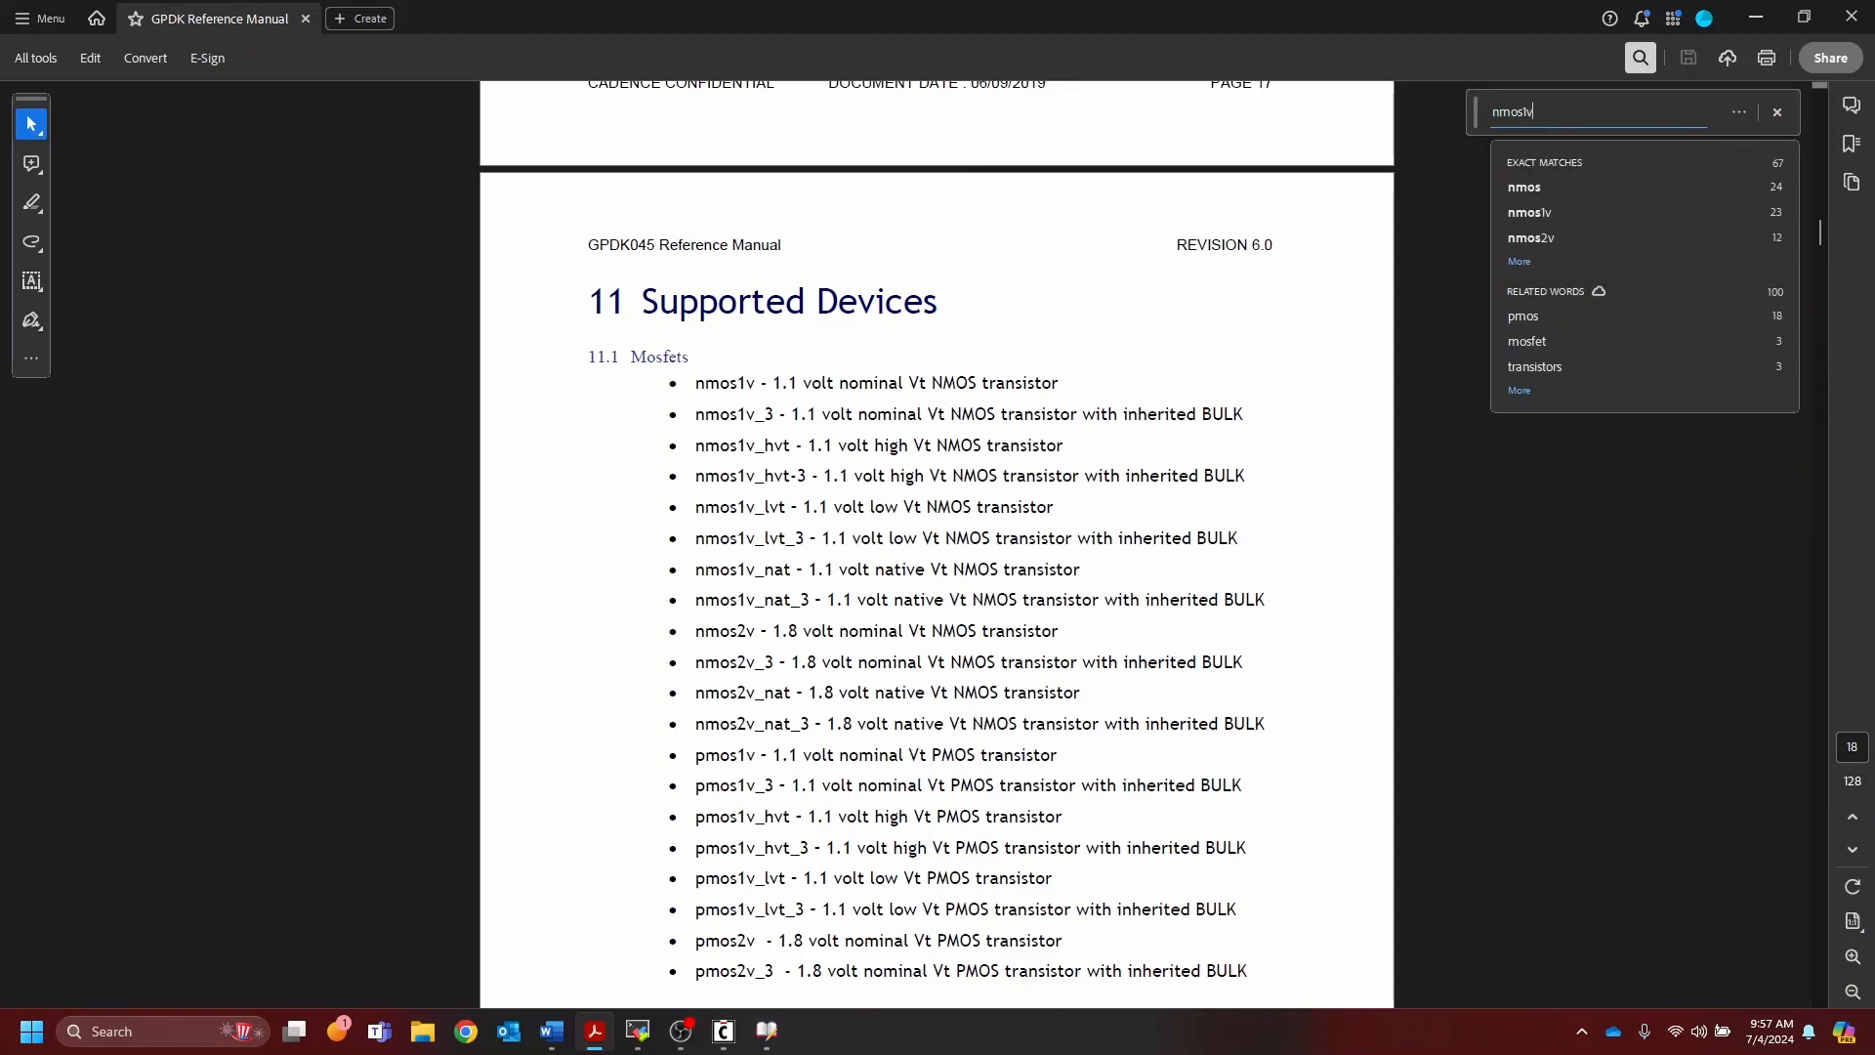
key(Return)
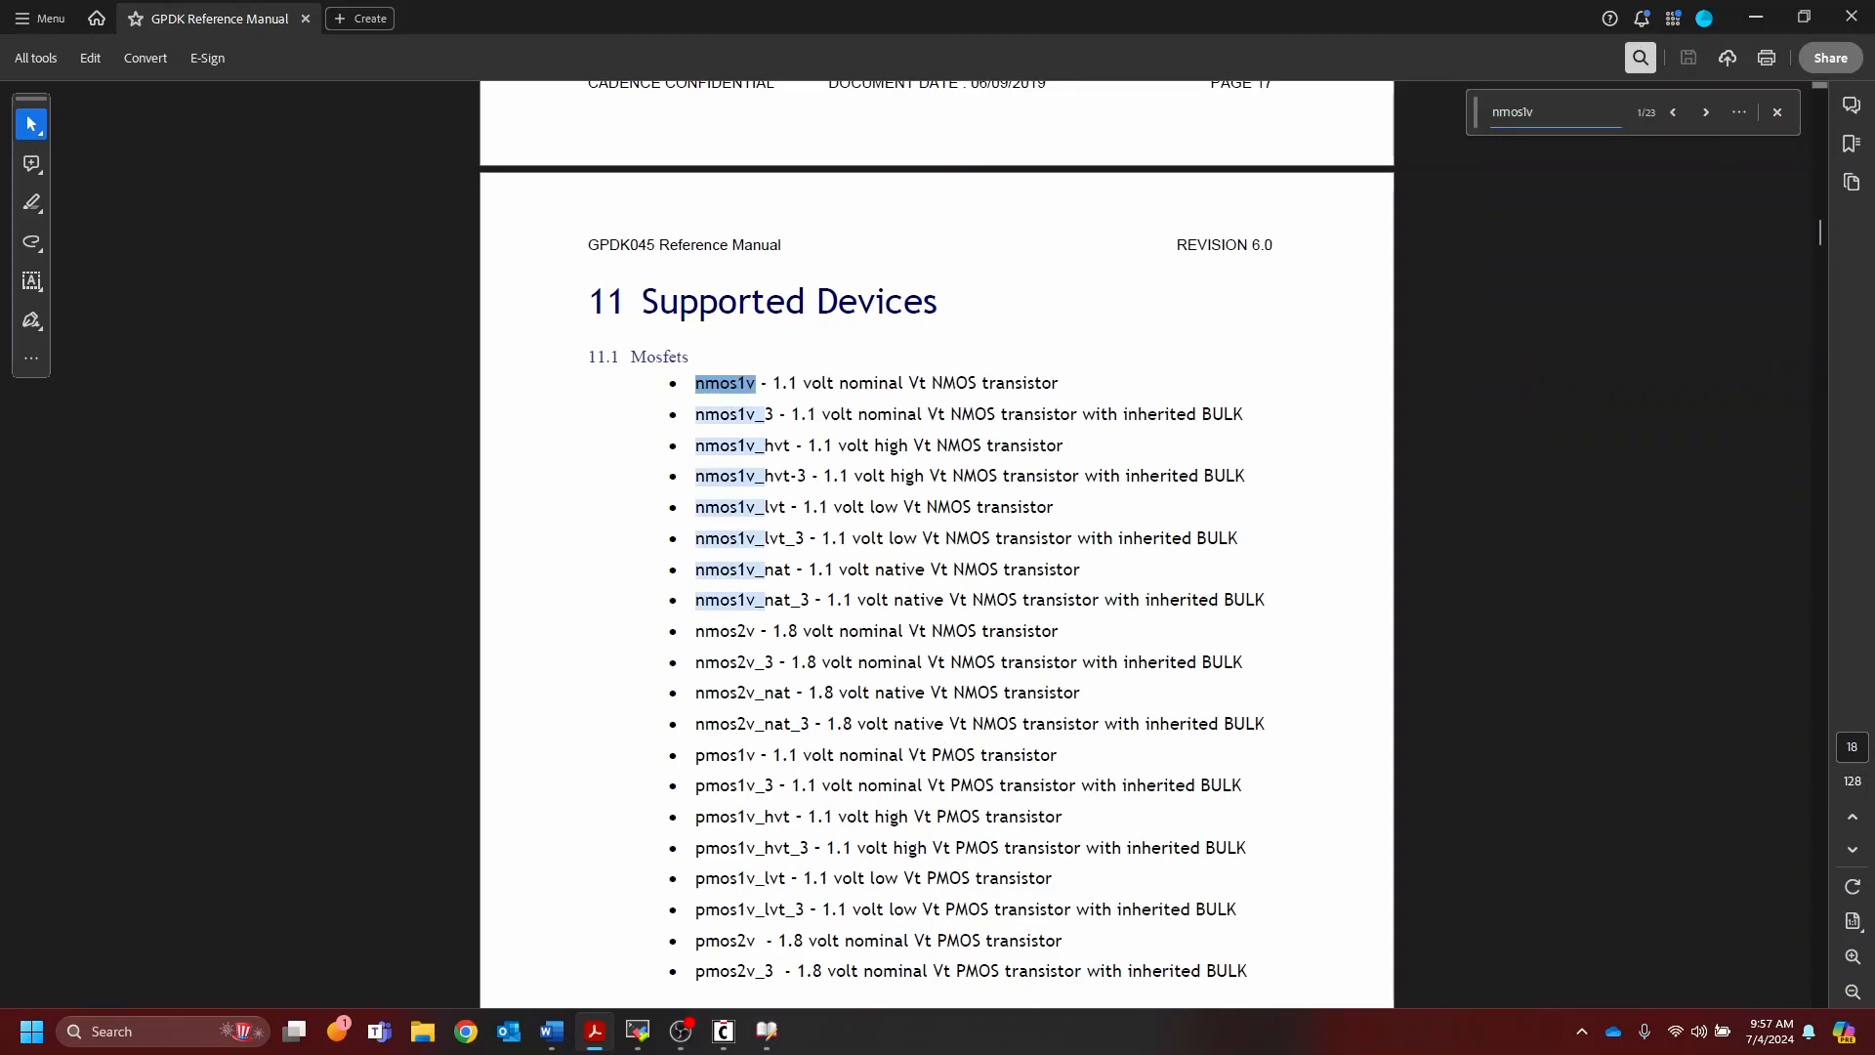
key(Return)
key(Return)
key(Return)
key(Return)
key(Return)
key(Return)
key(Return)
key(Return)
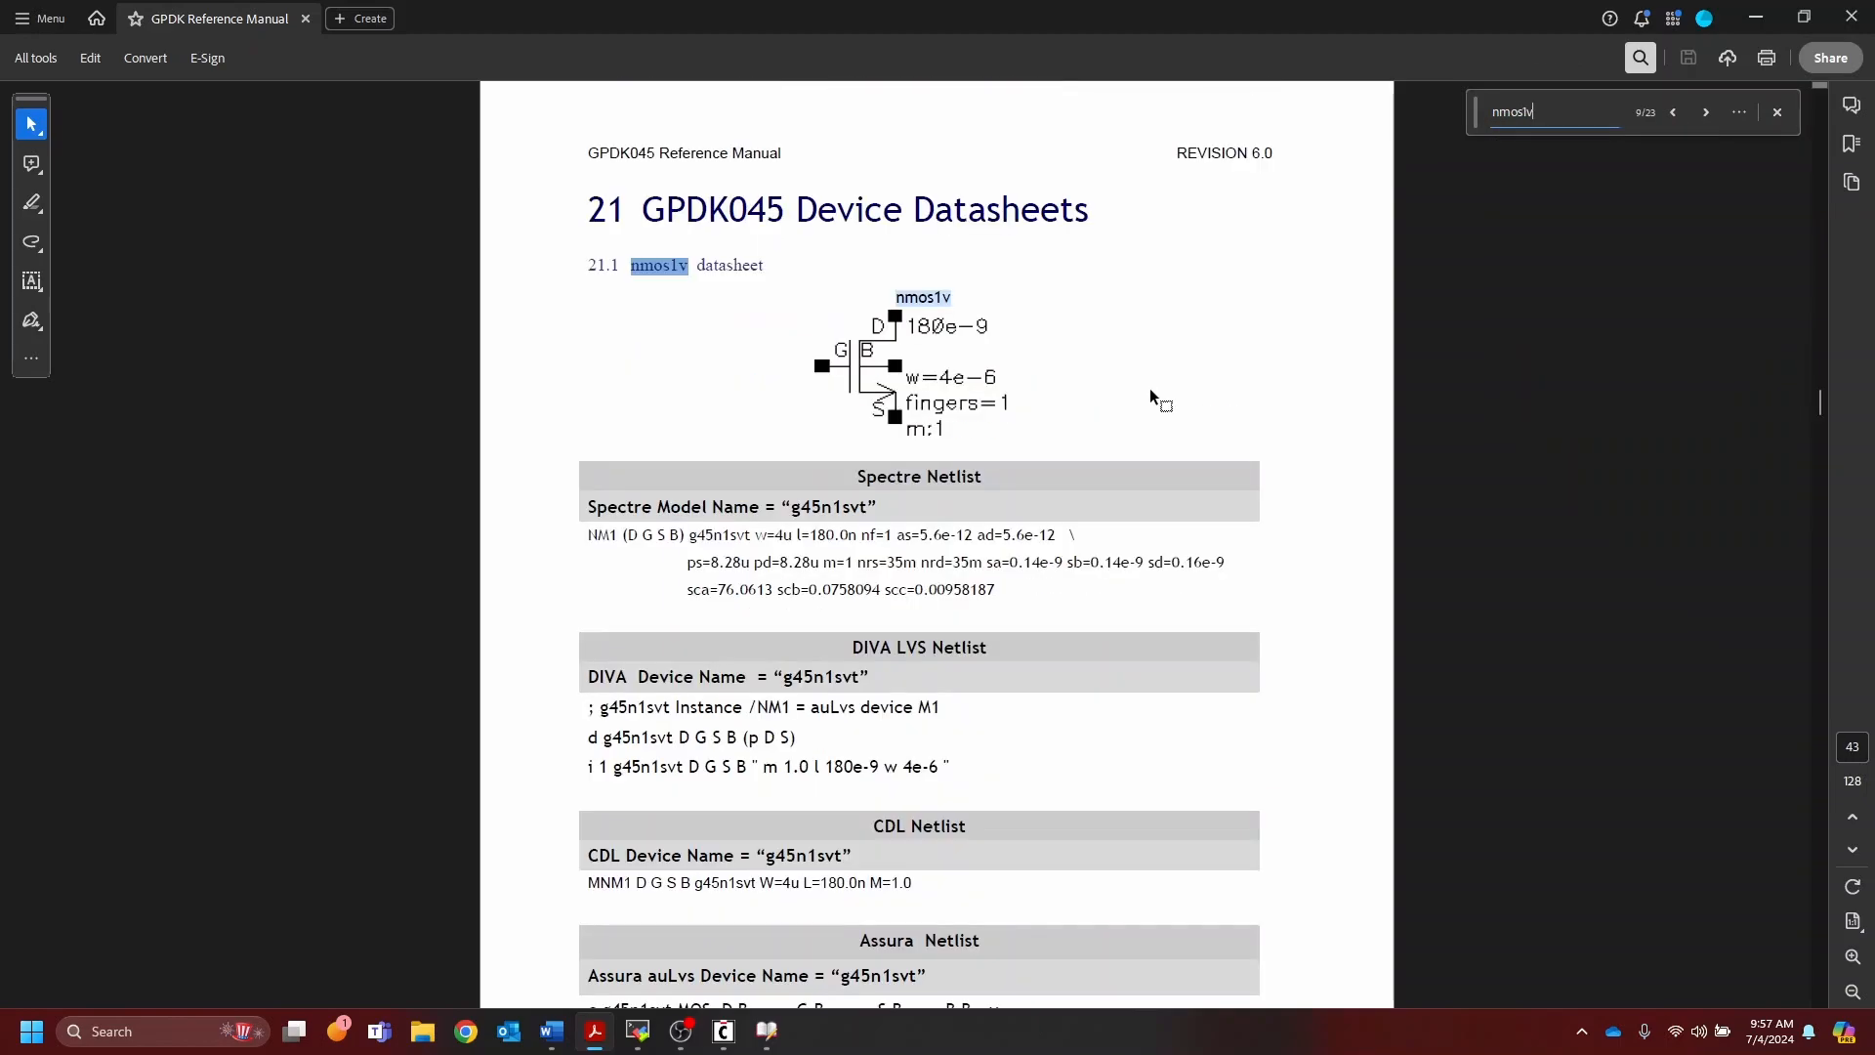
key(Escape)
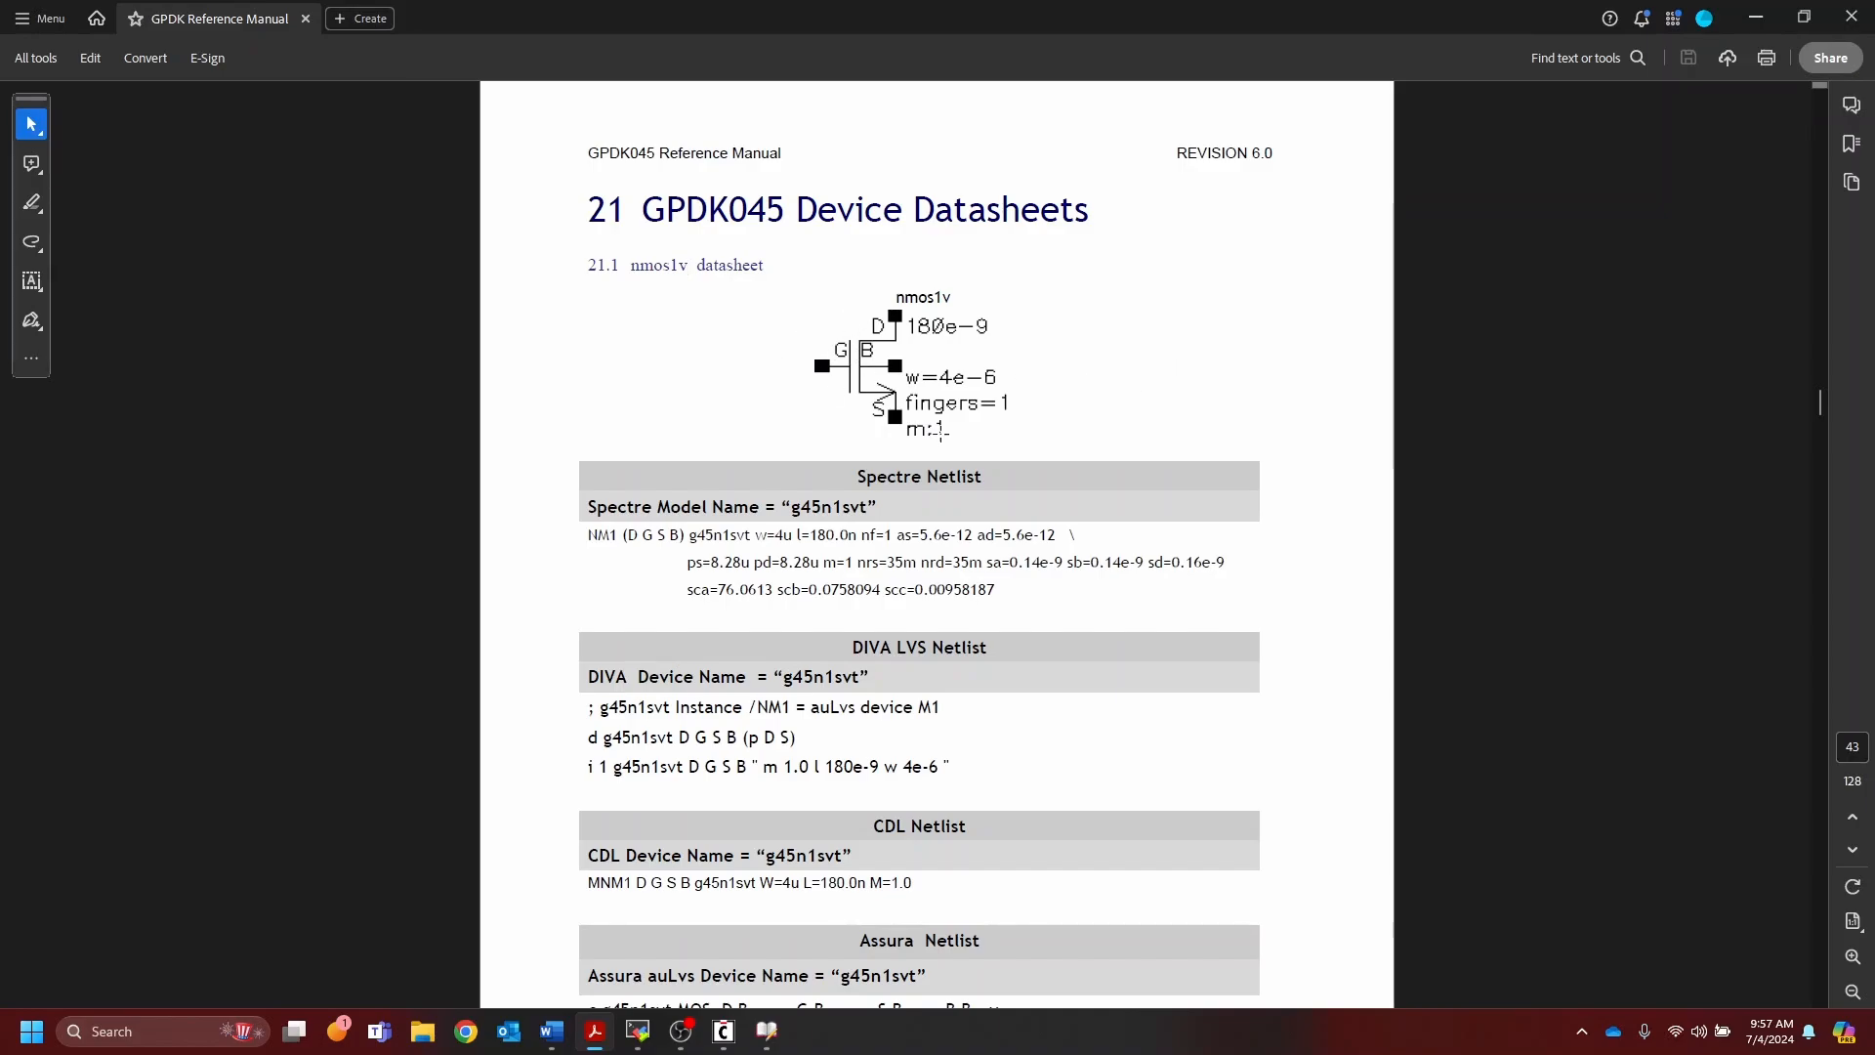
Step: Examine the nmos1v datasheet's netlists, layout drawing, device layers and LVS comparison, and switch back to the Virtuoso schematic editor
scroll(880, 310, down, 5)
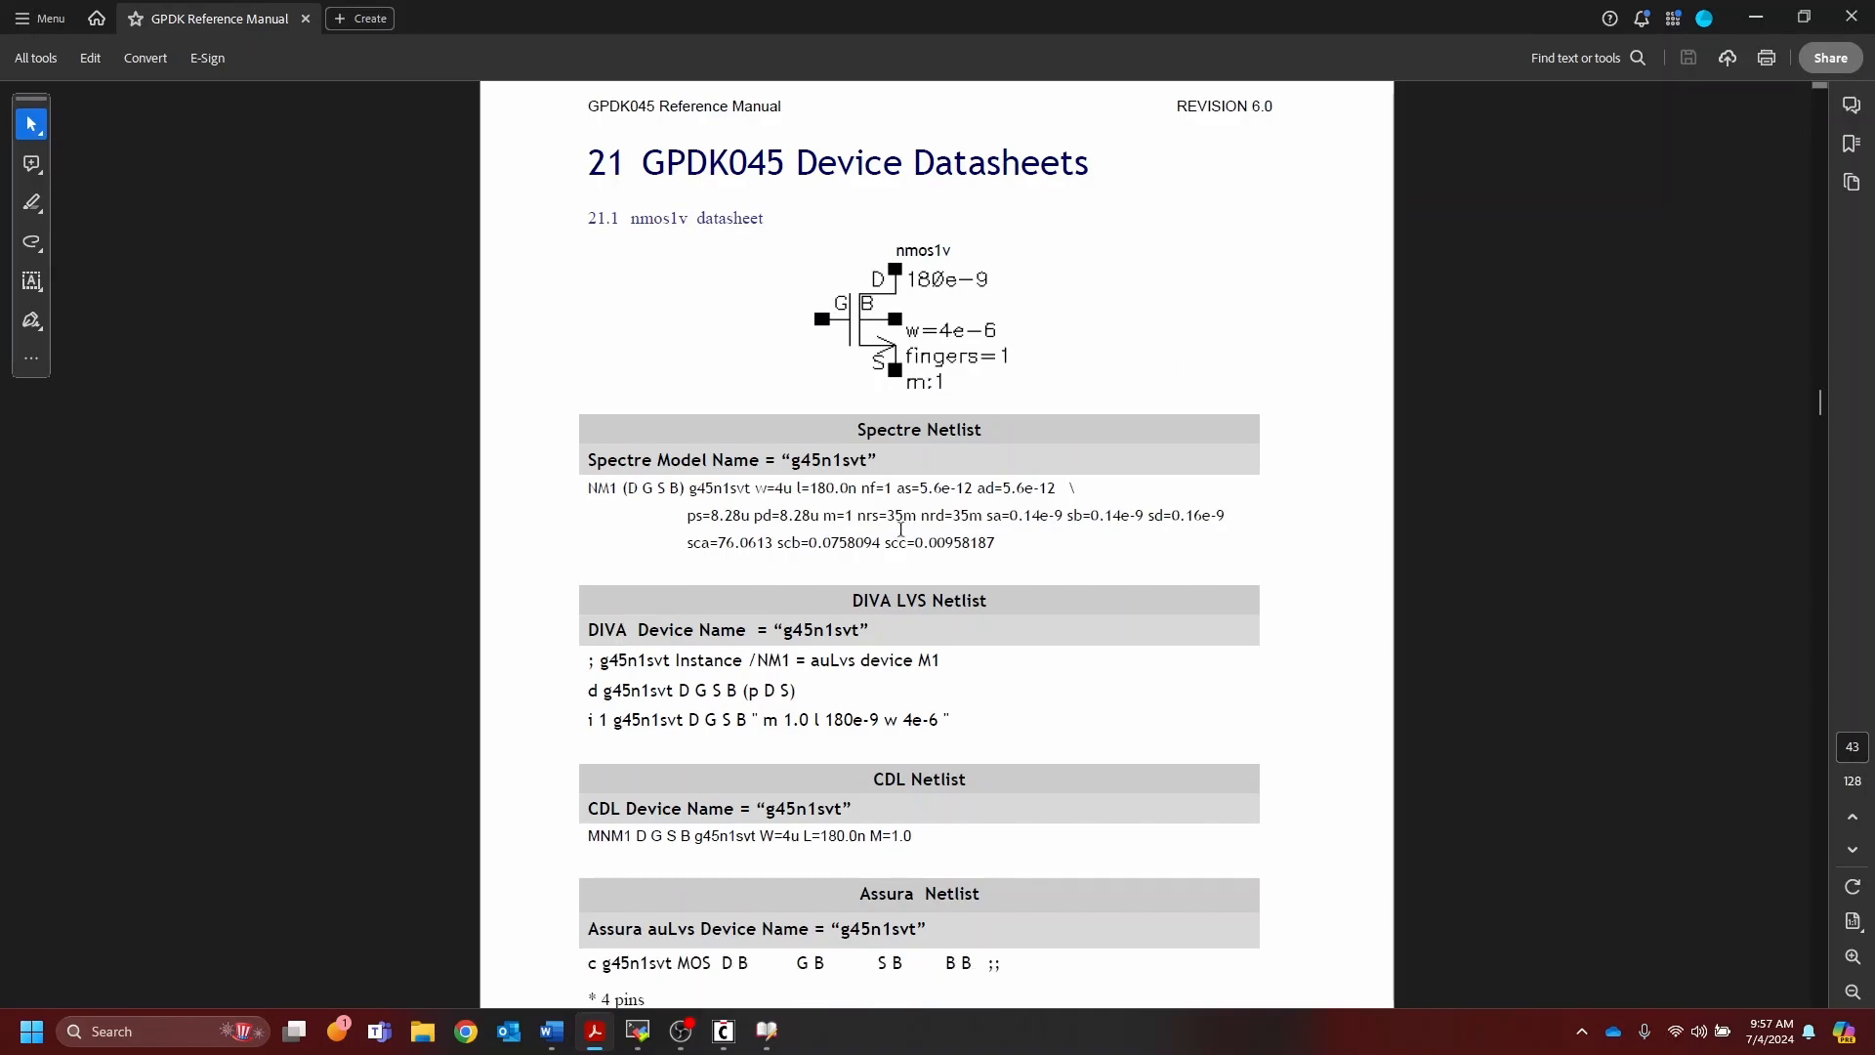
scroll(892, 643, down, 10)
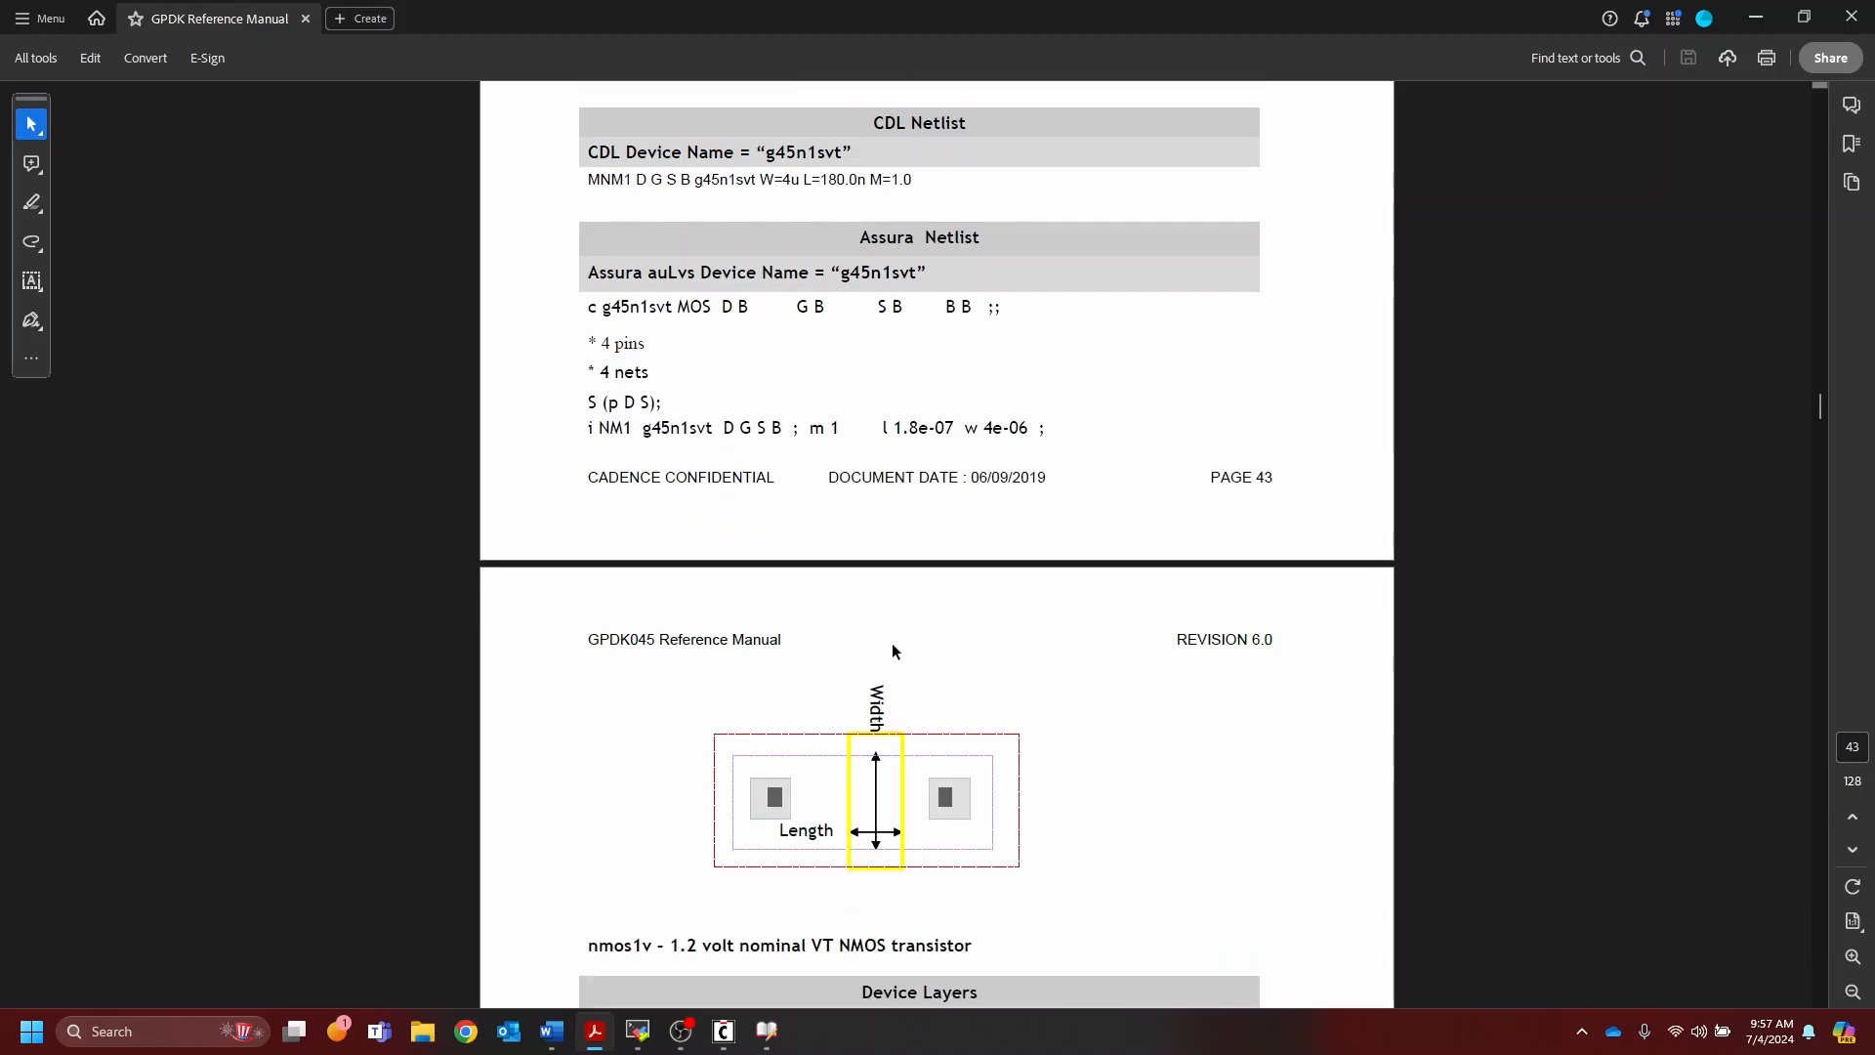
scroll(864, 505, down, 9)
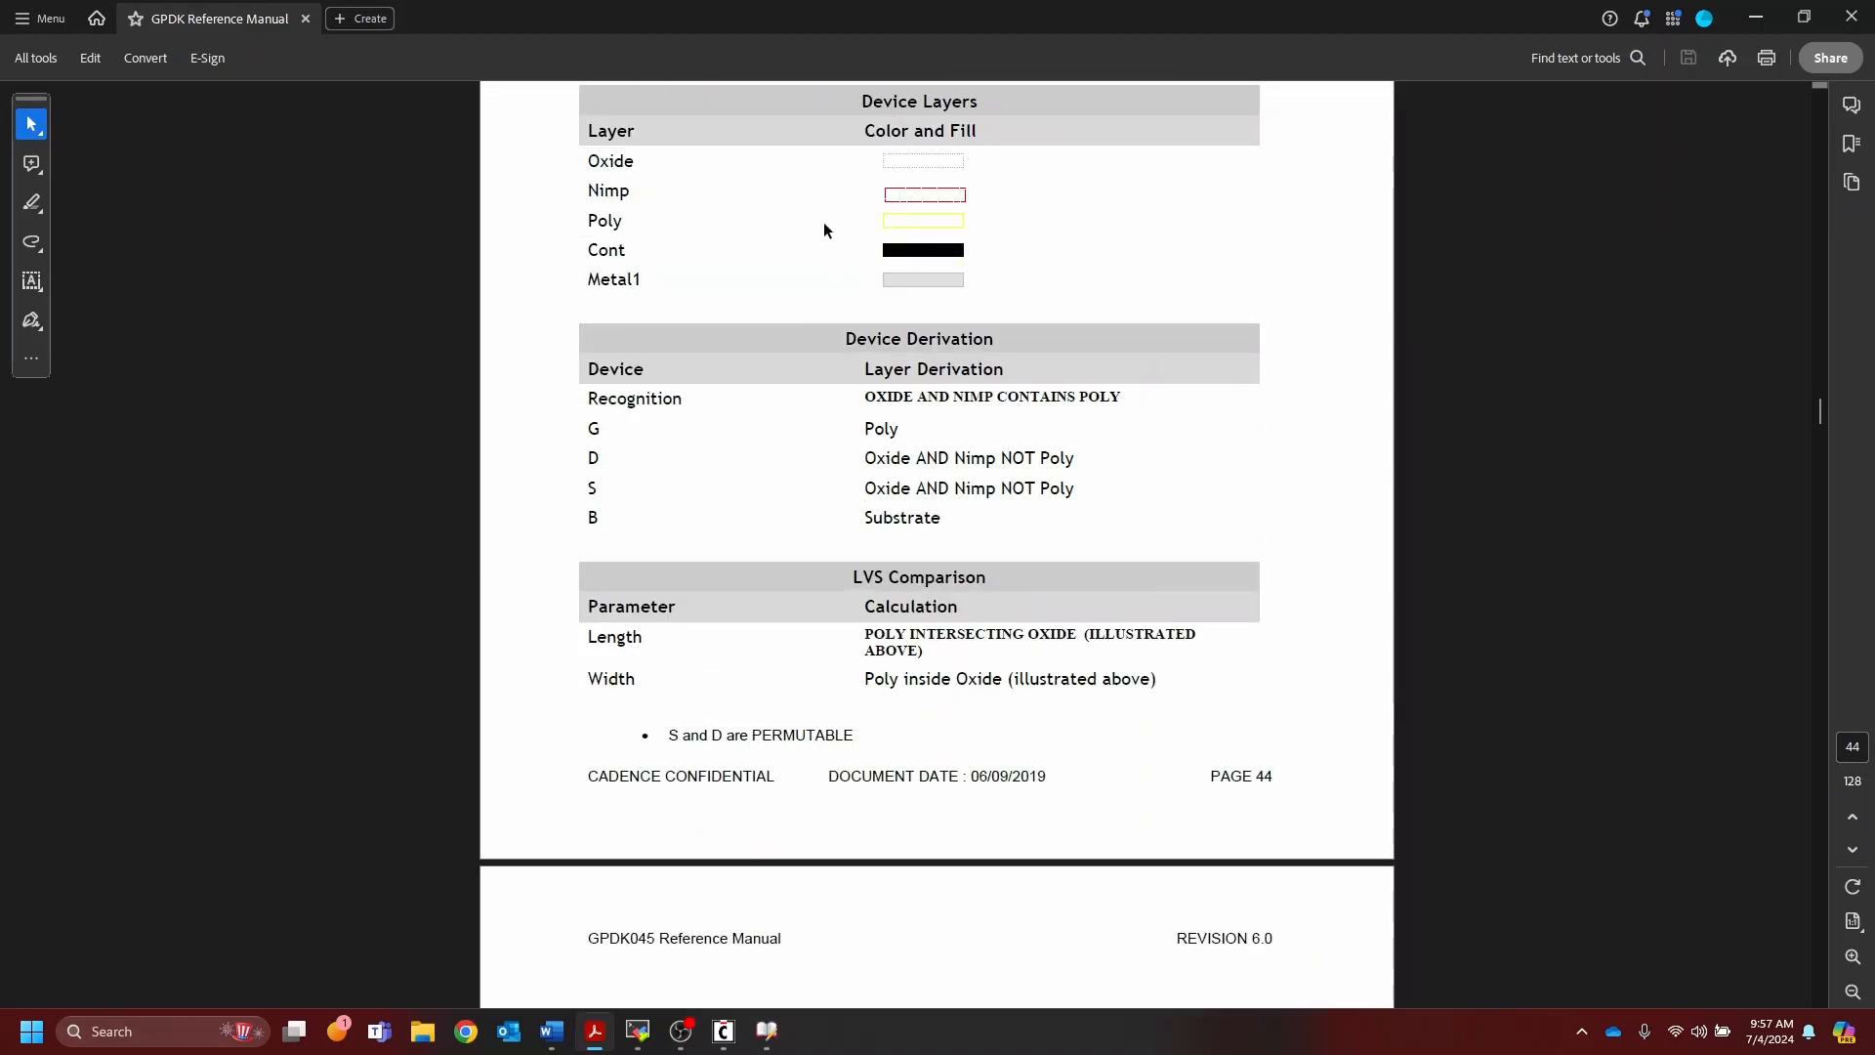
scroll(862, 479, up, 20)
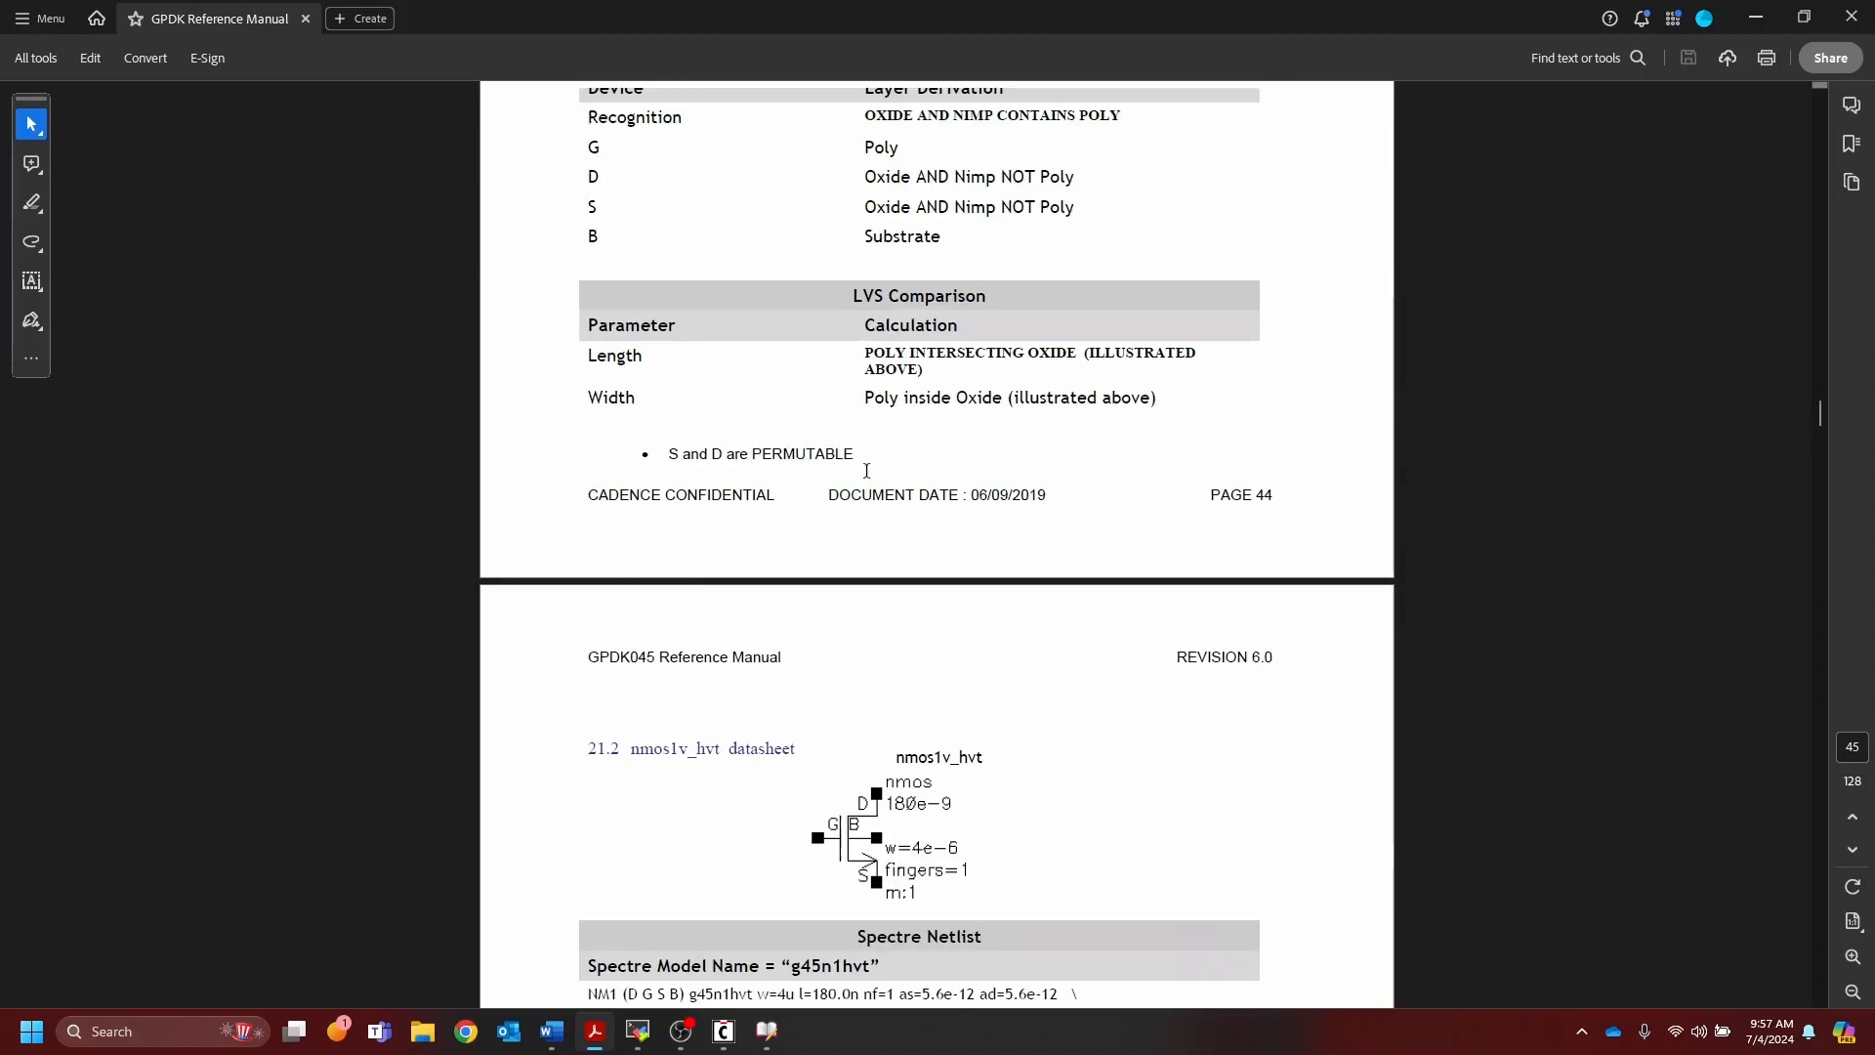
drag(1044, 22, 0, 147)
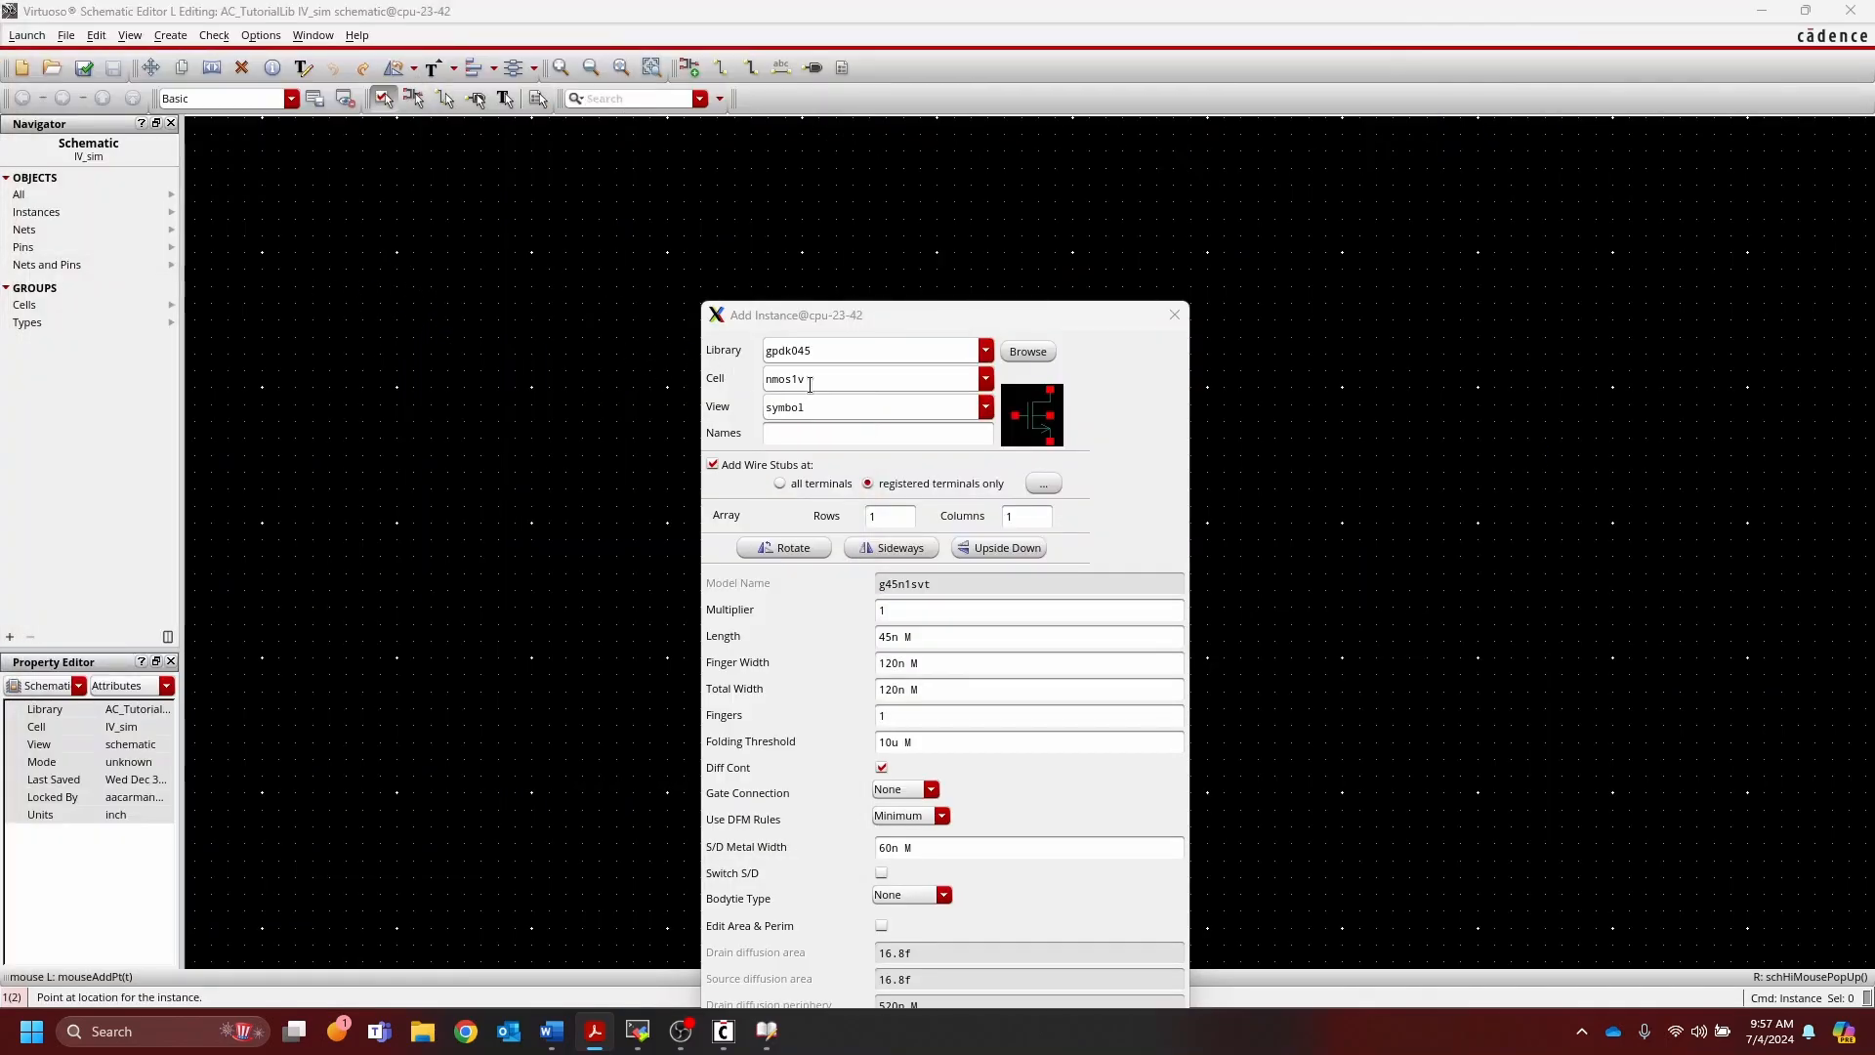
Step: Try the auLvs, spectre and auCdl views for the nmos1v instance, and set the view back to symbol
click(832, 379)
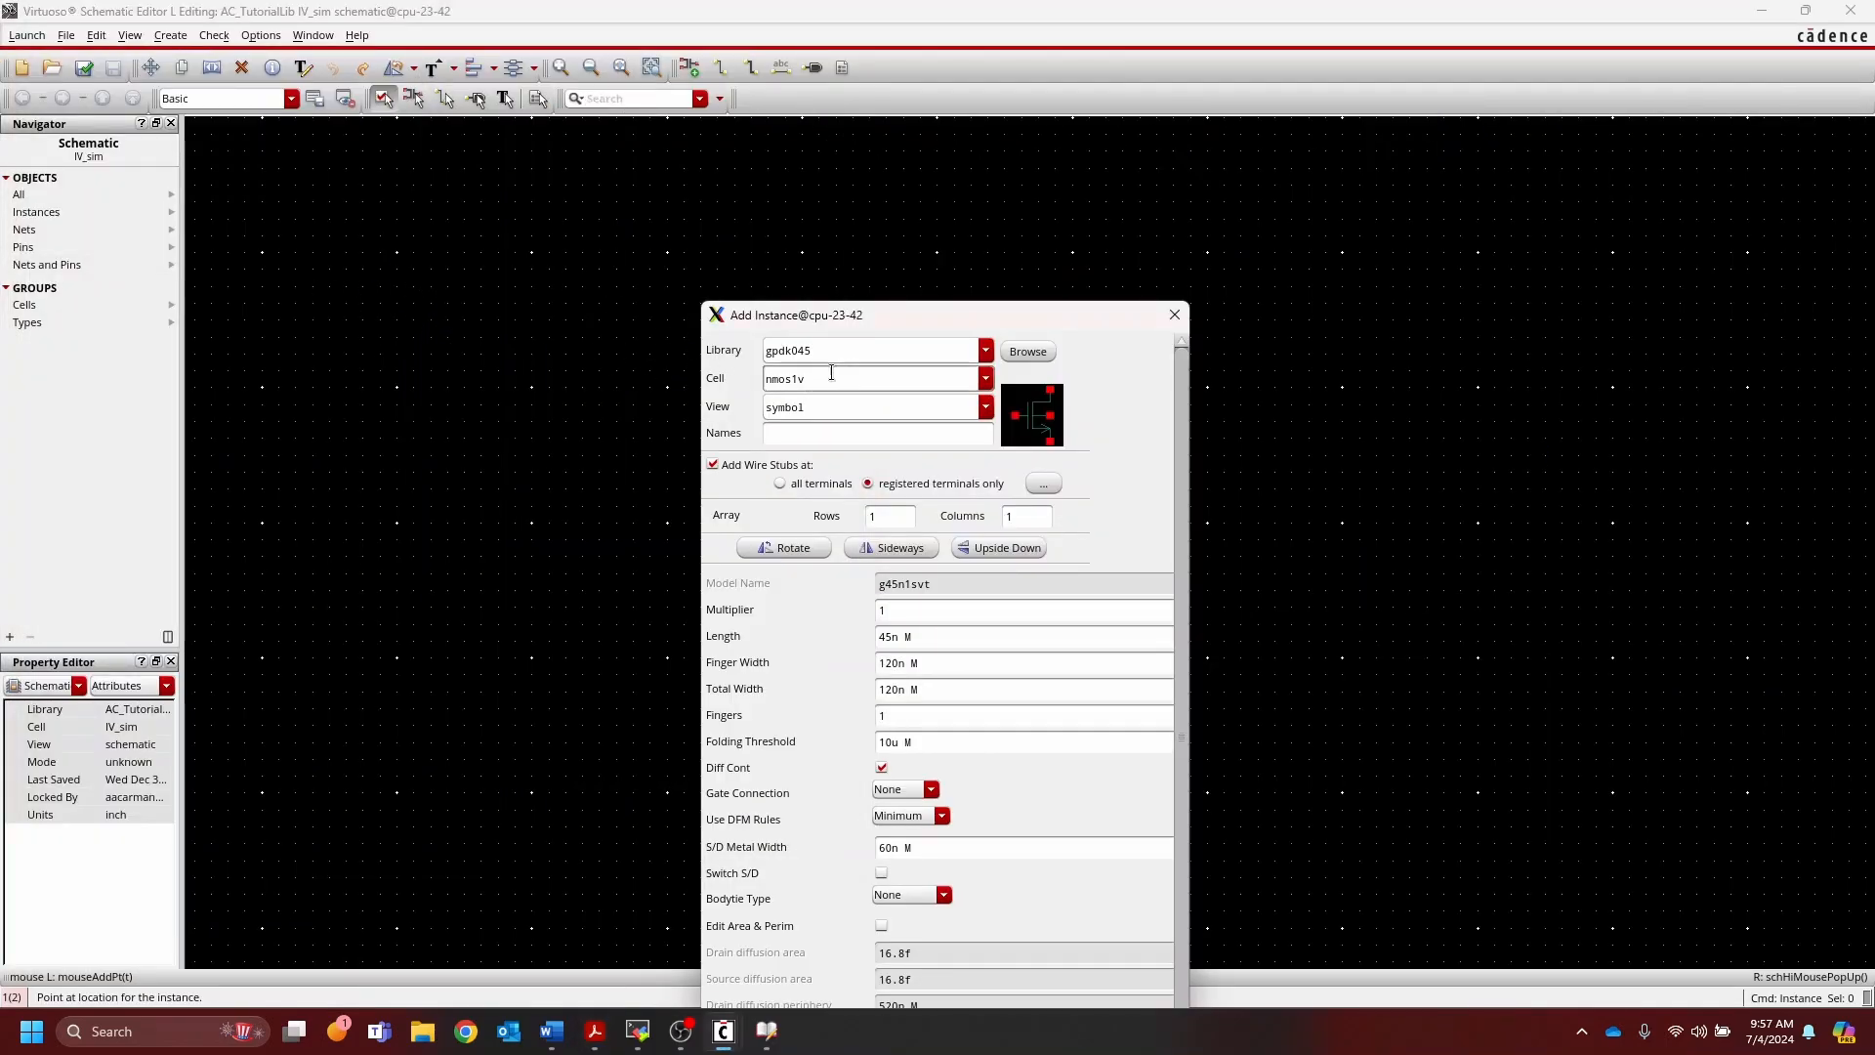
click(840, 409)
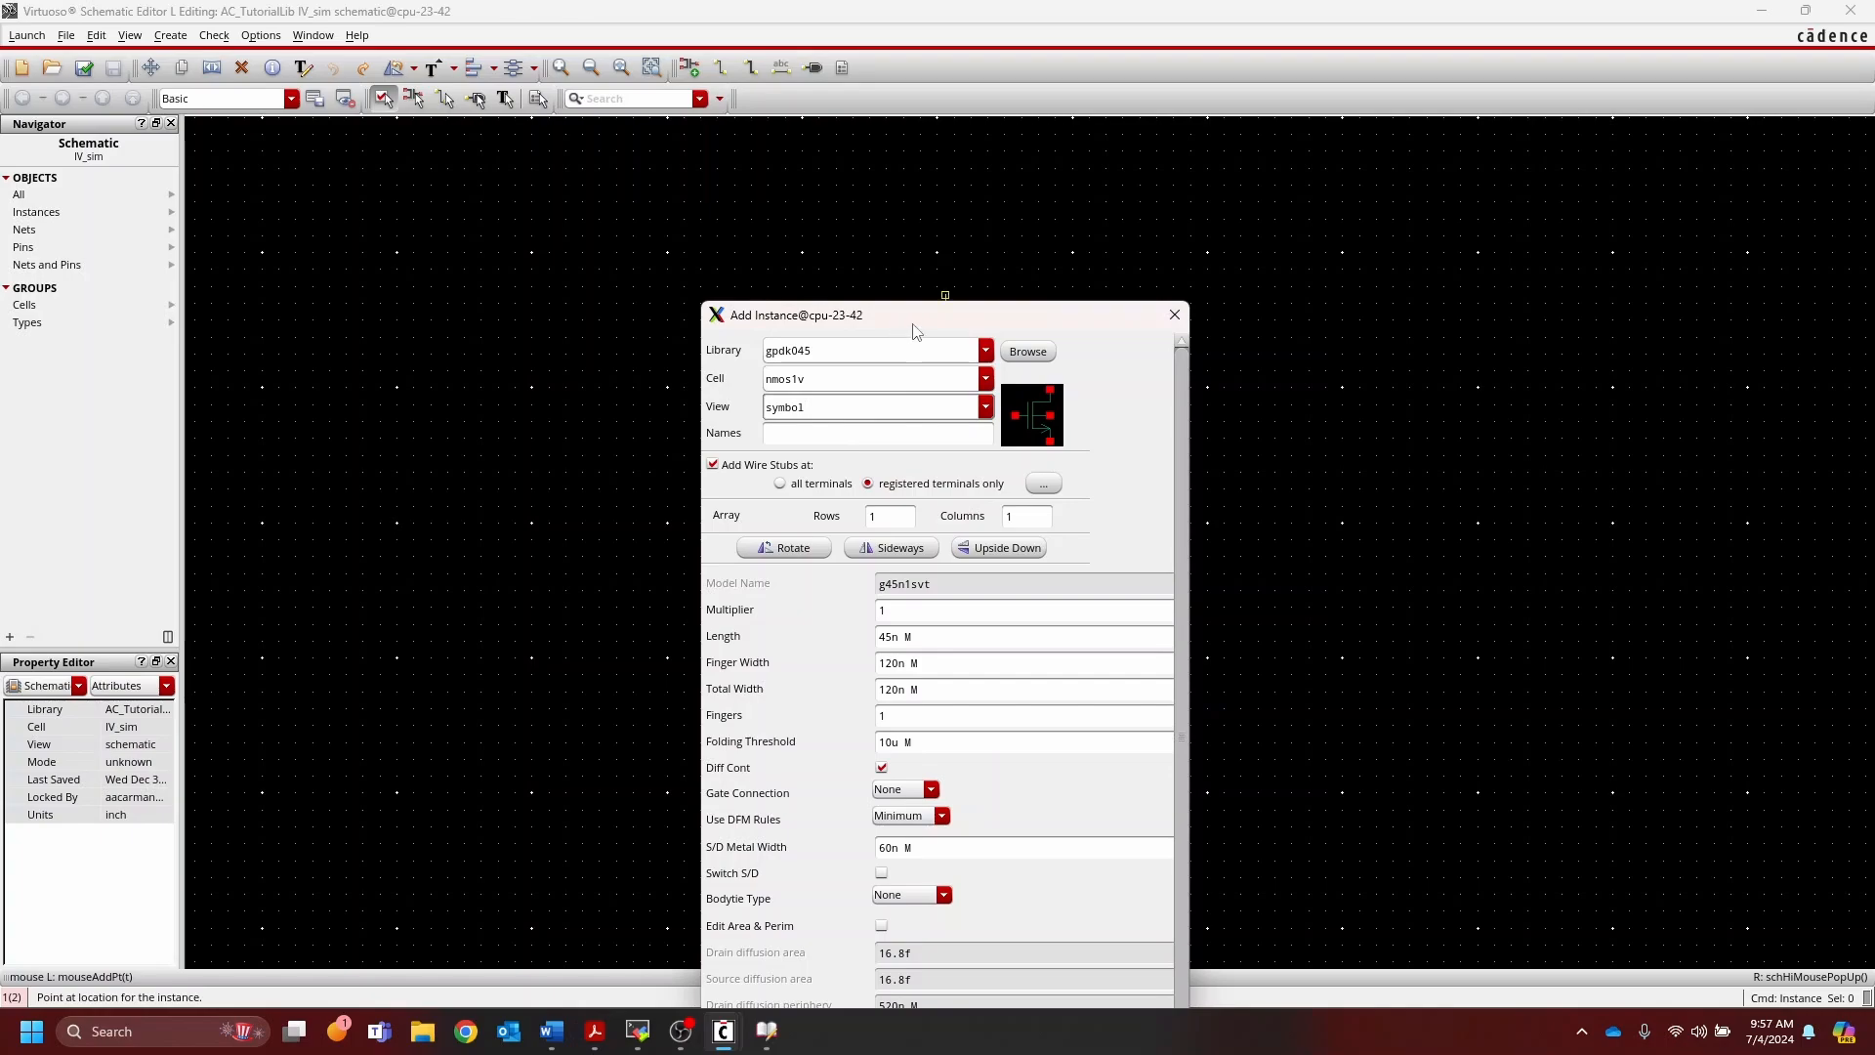
click(990, 414)
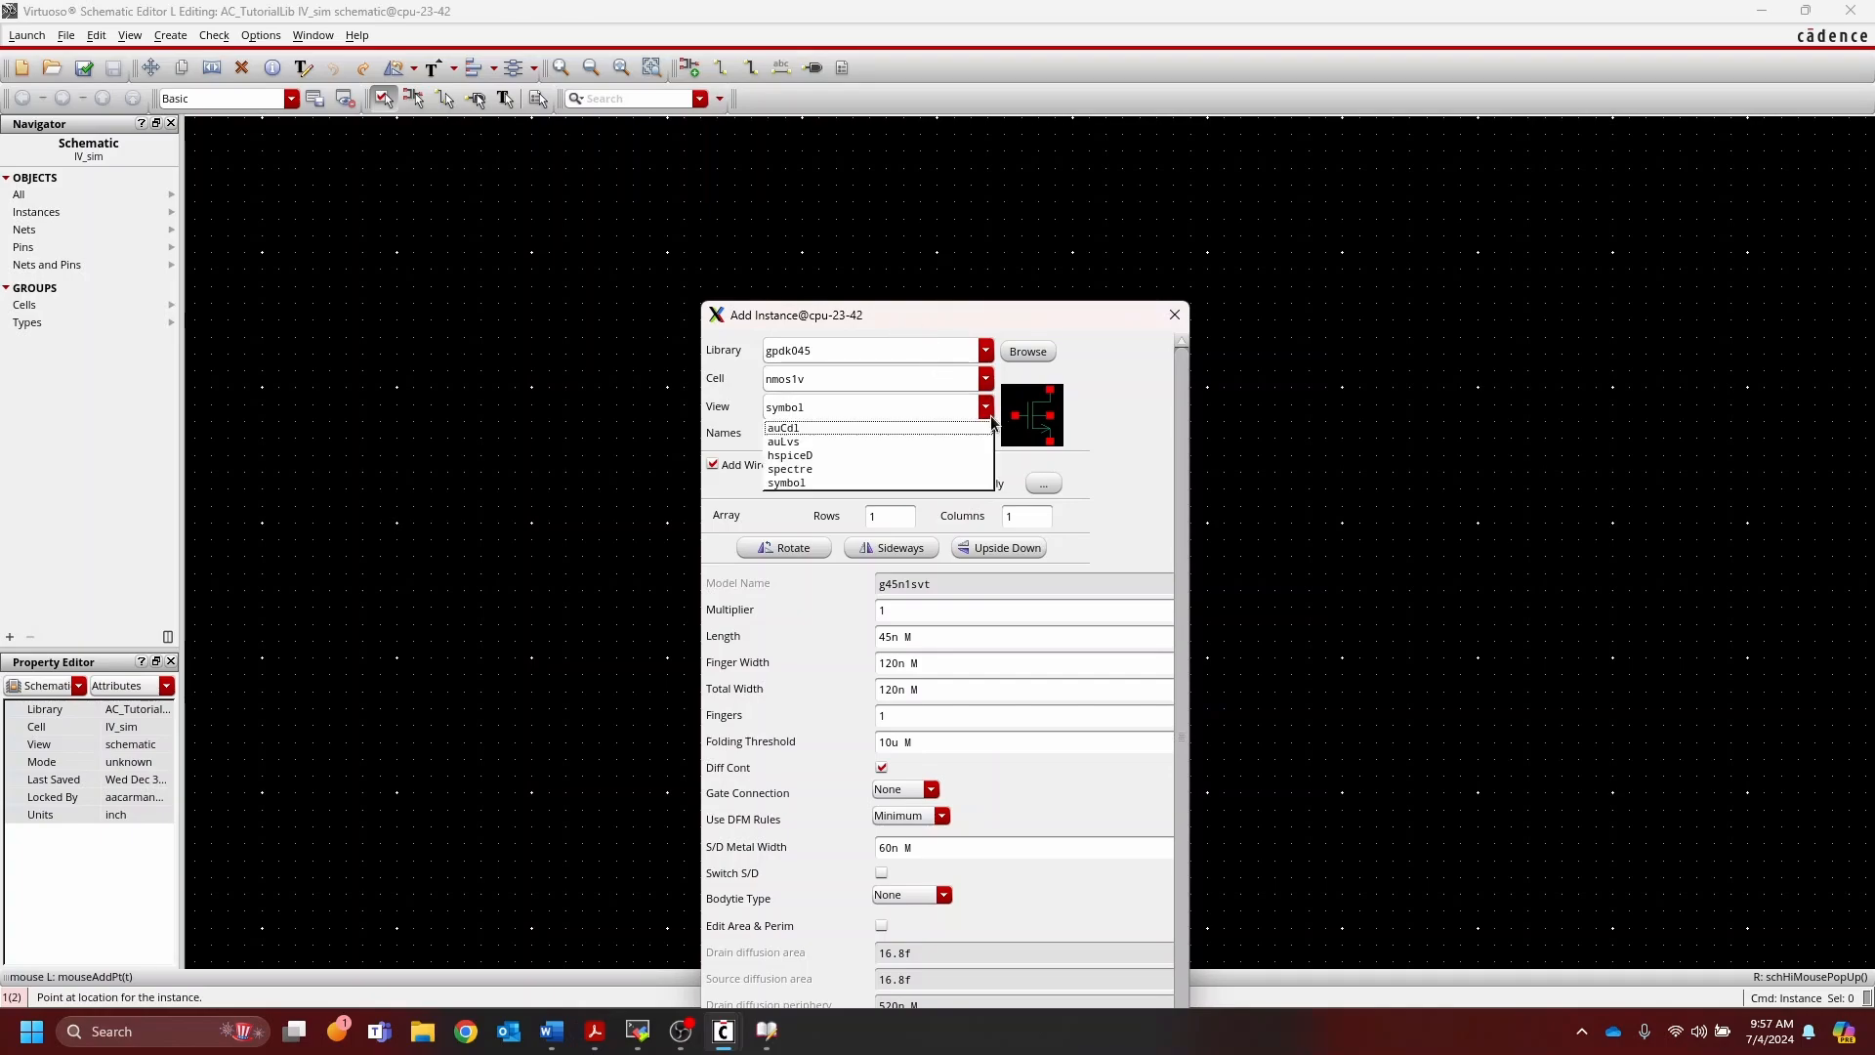
click(928, 445)
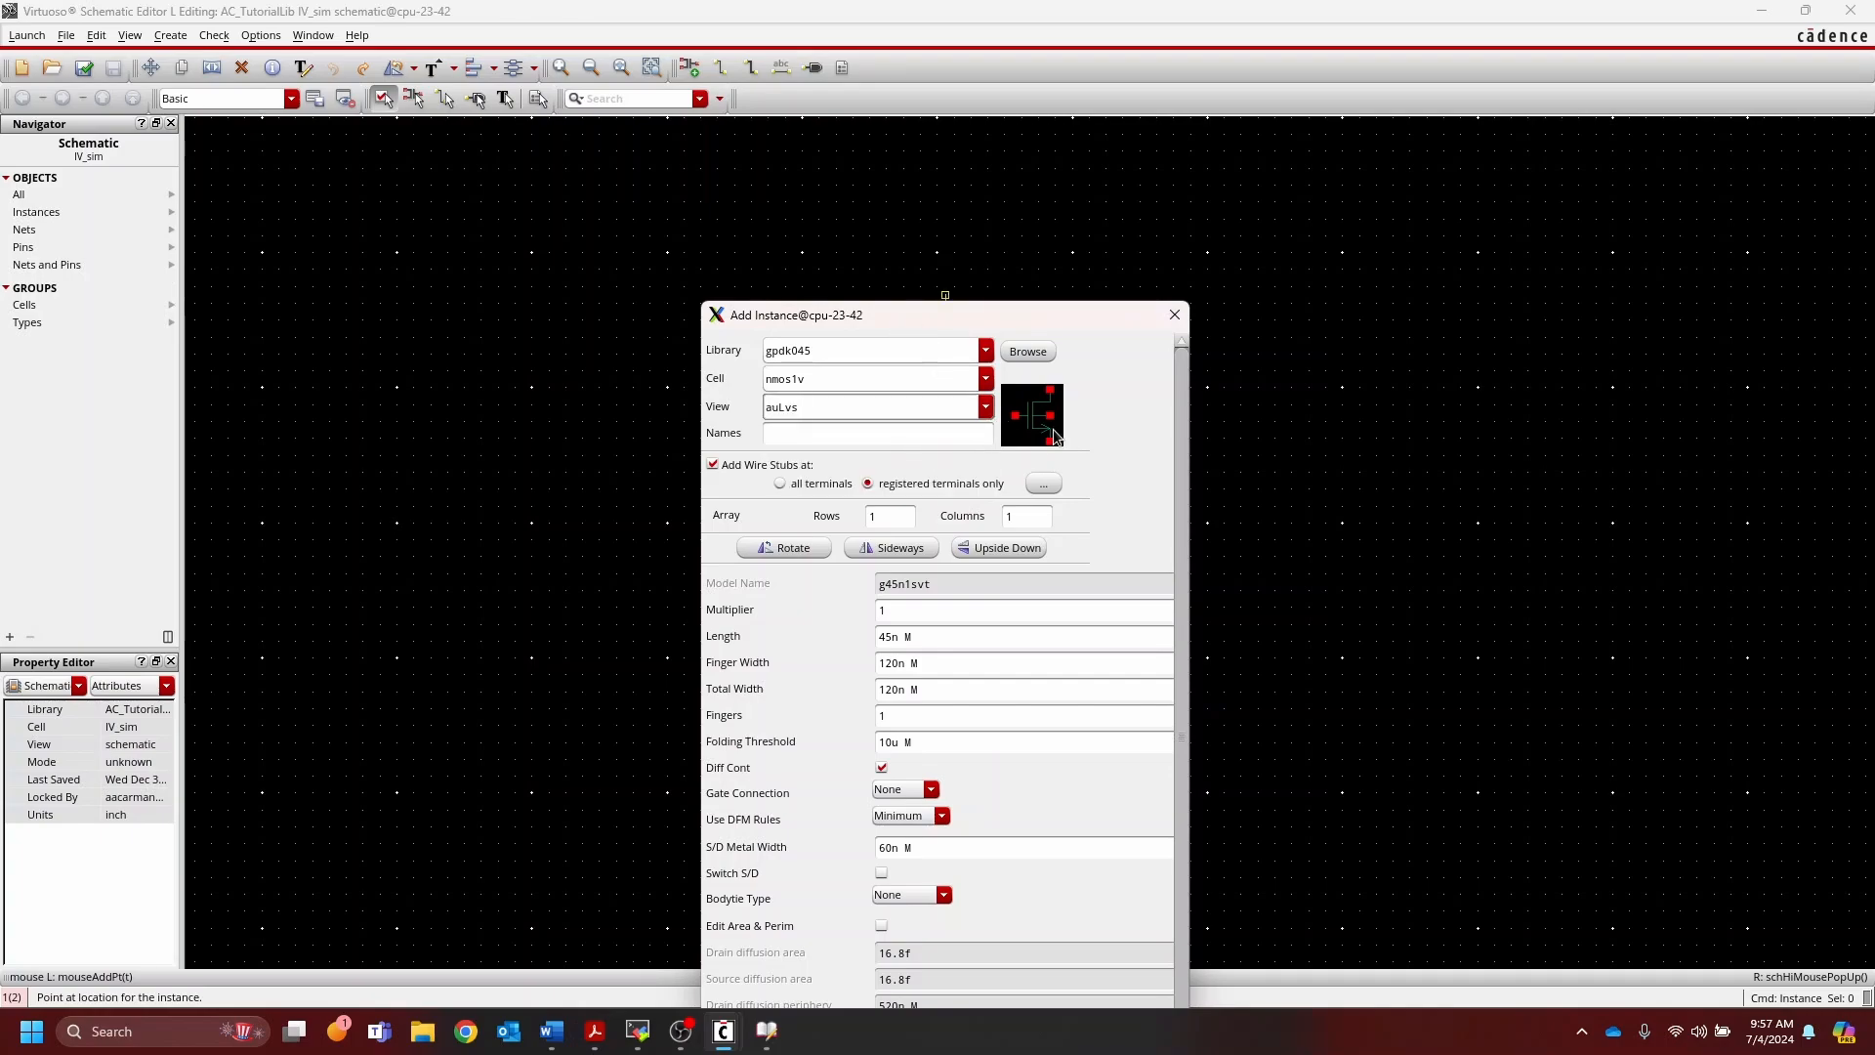
click(845, 436)
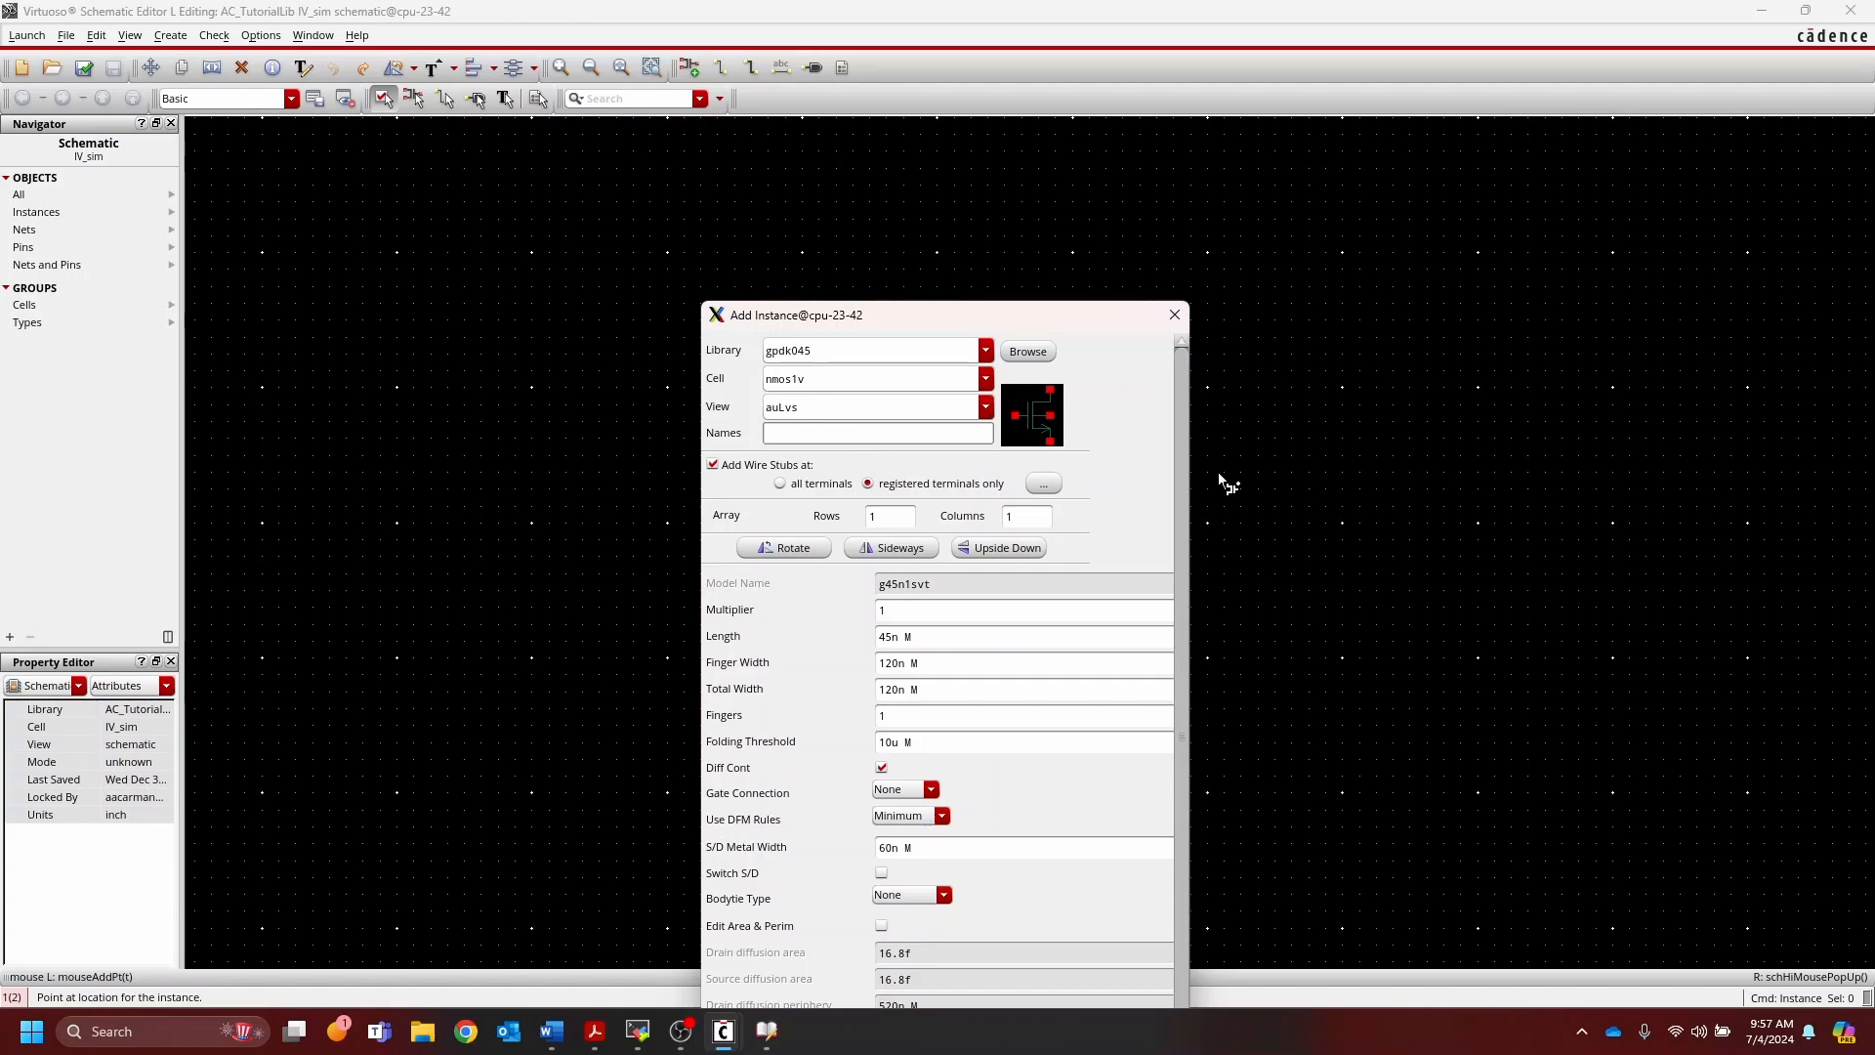
click(986, 406)
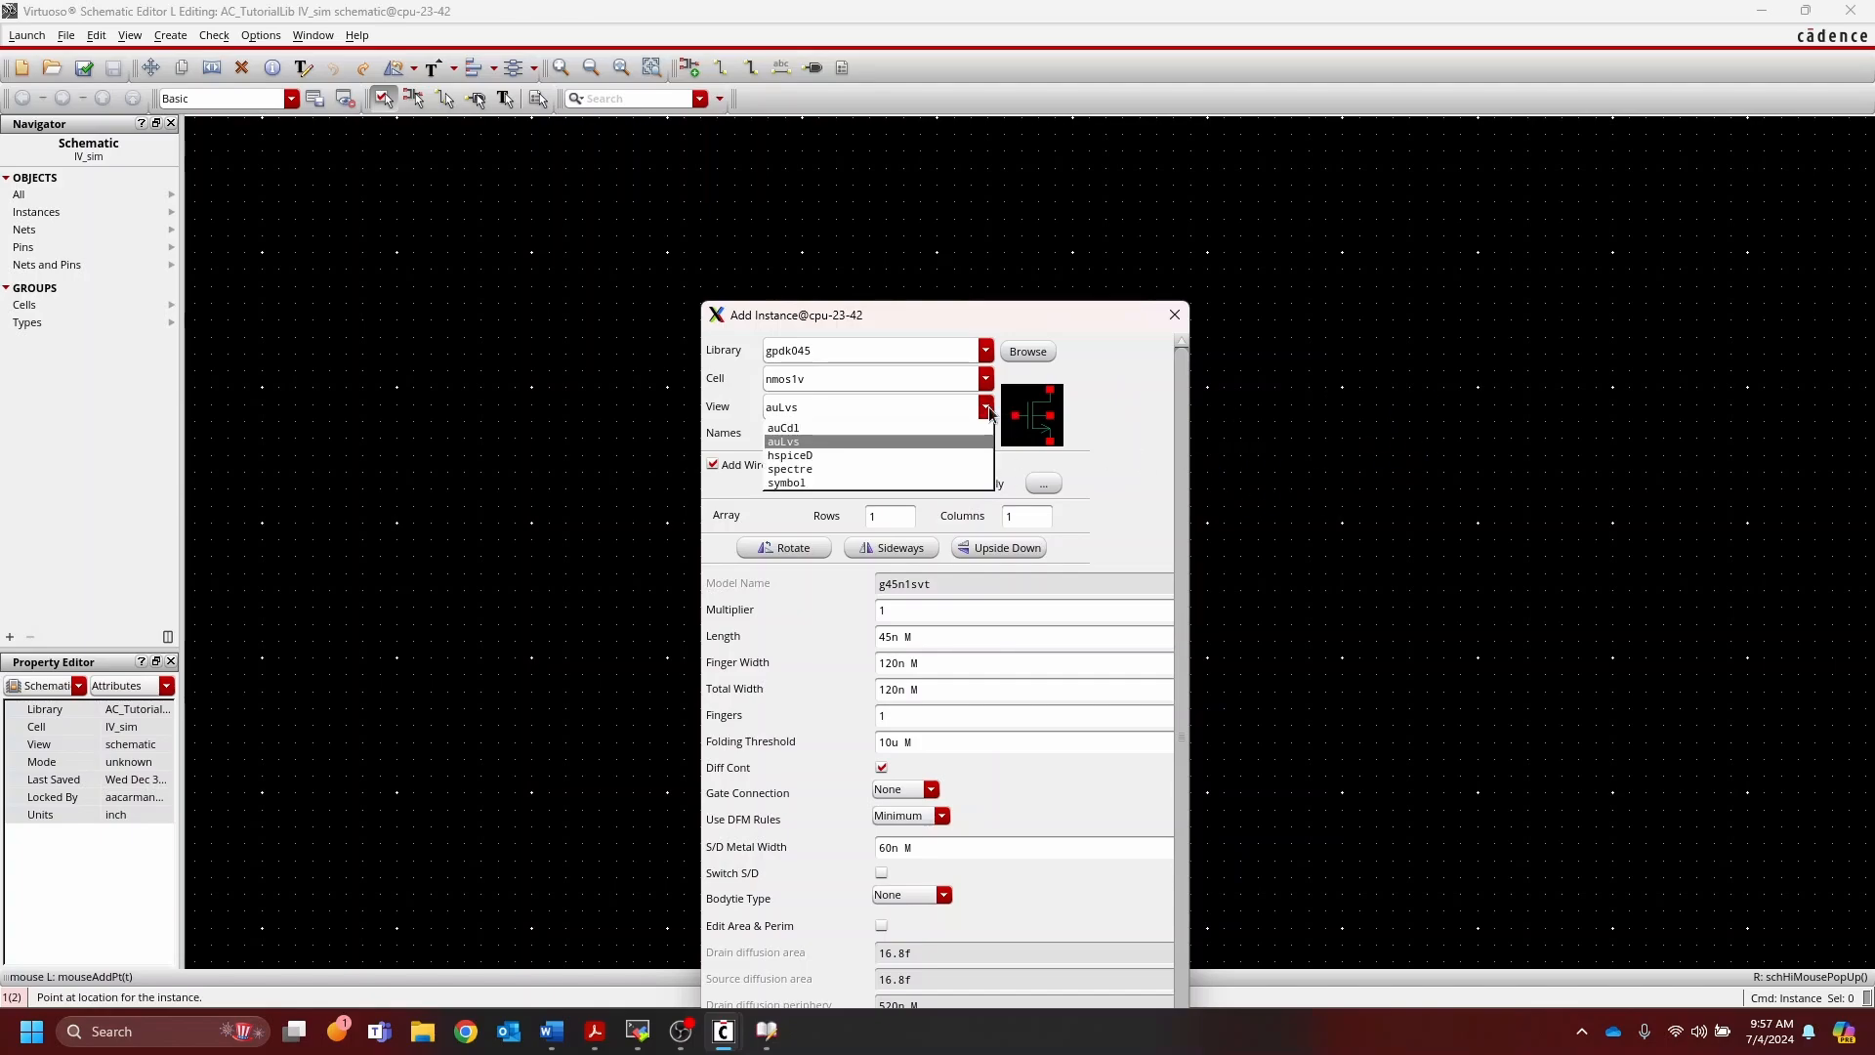
click(887, 467)
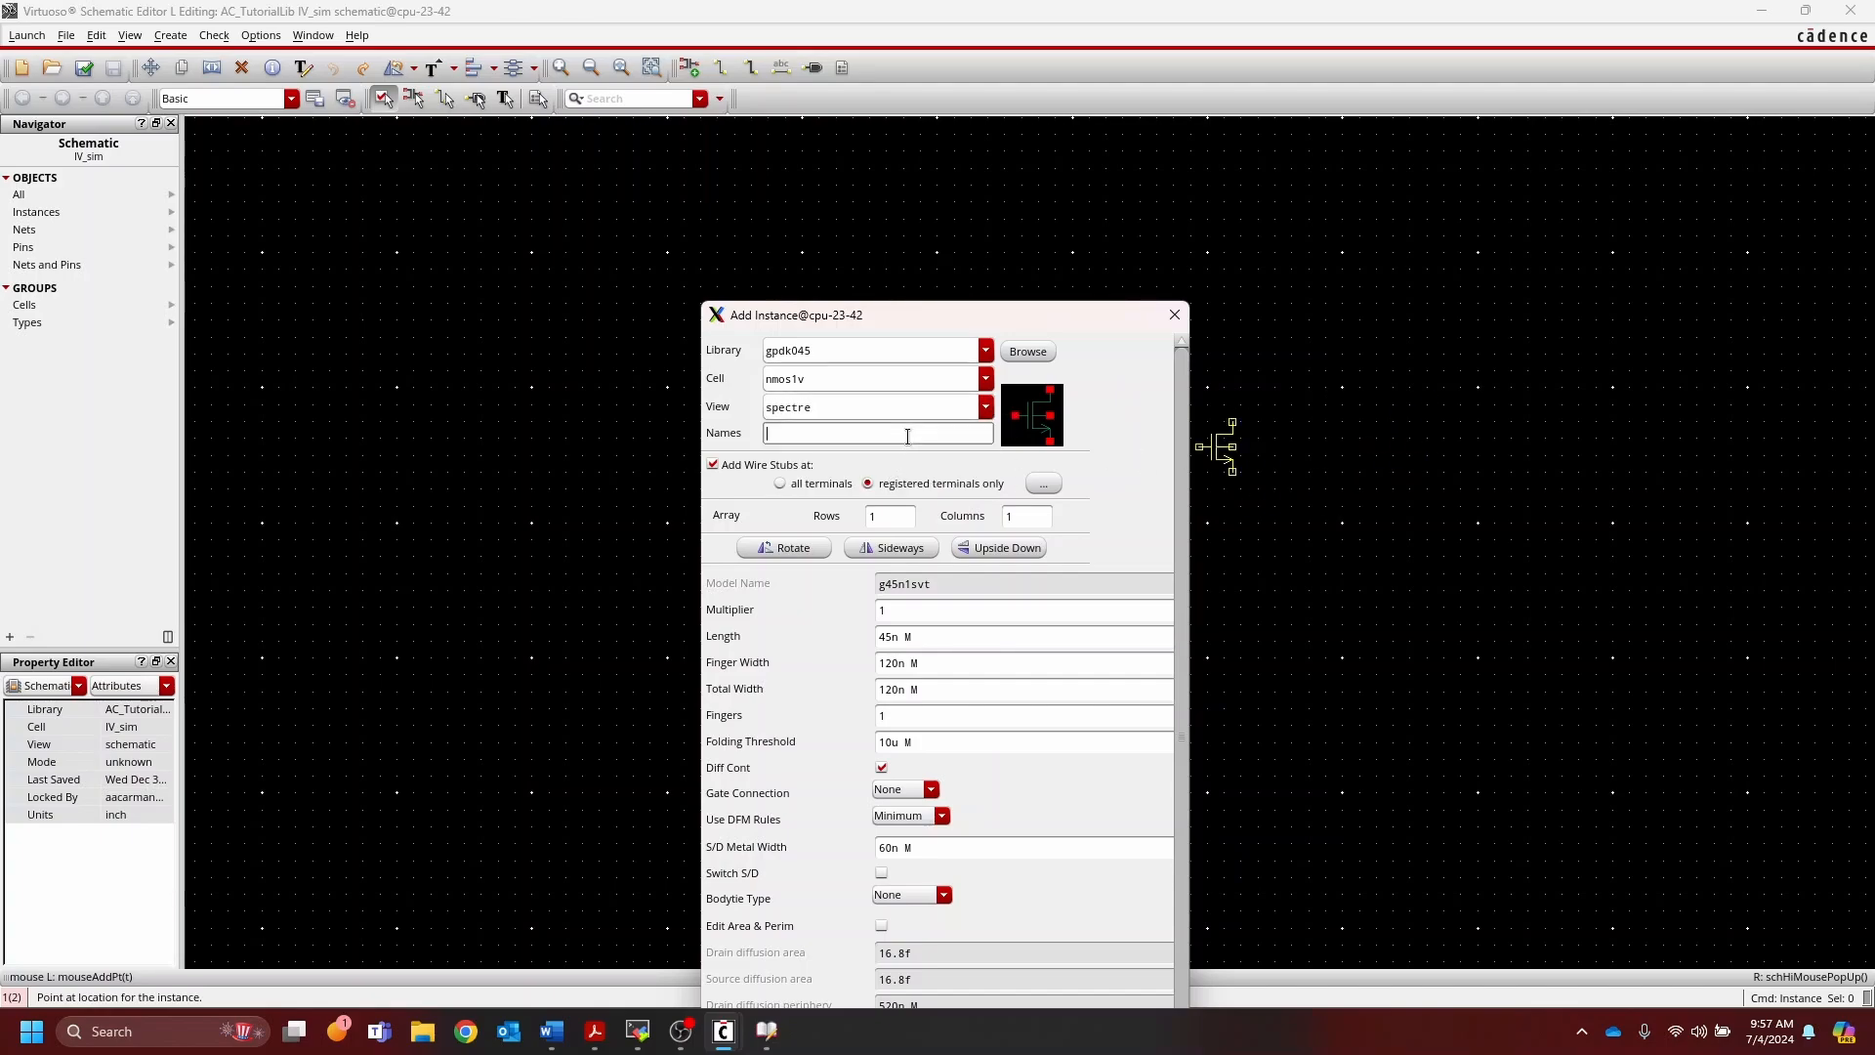
click(986, 410)
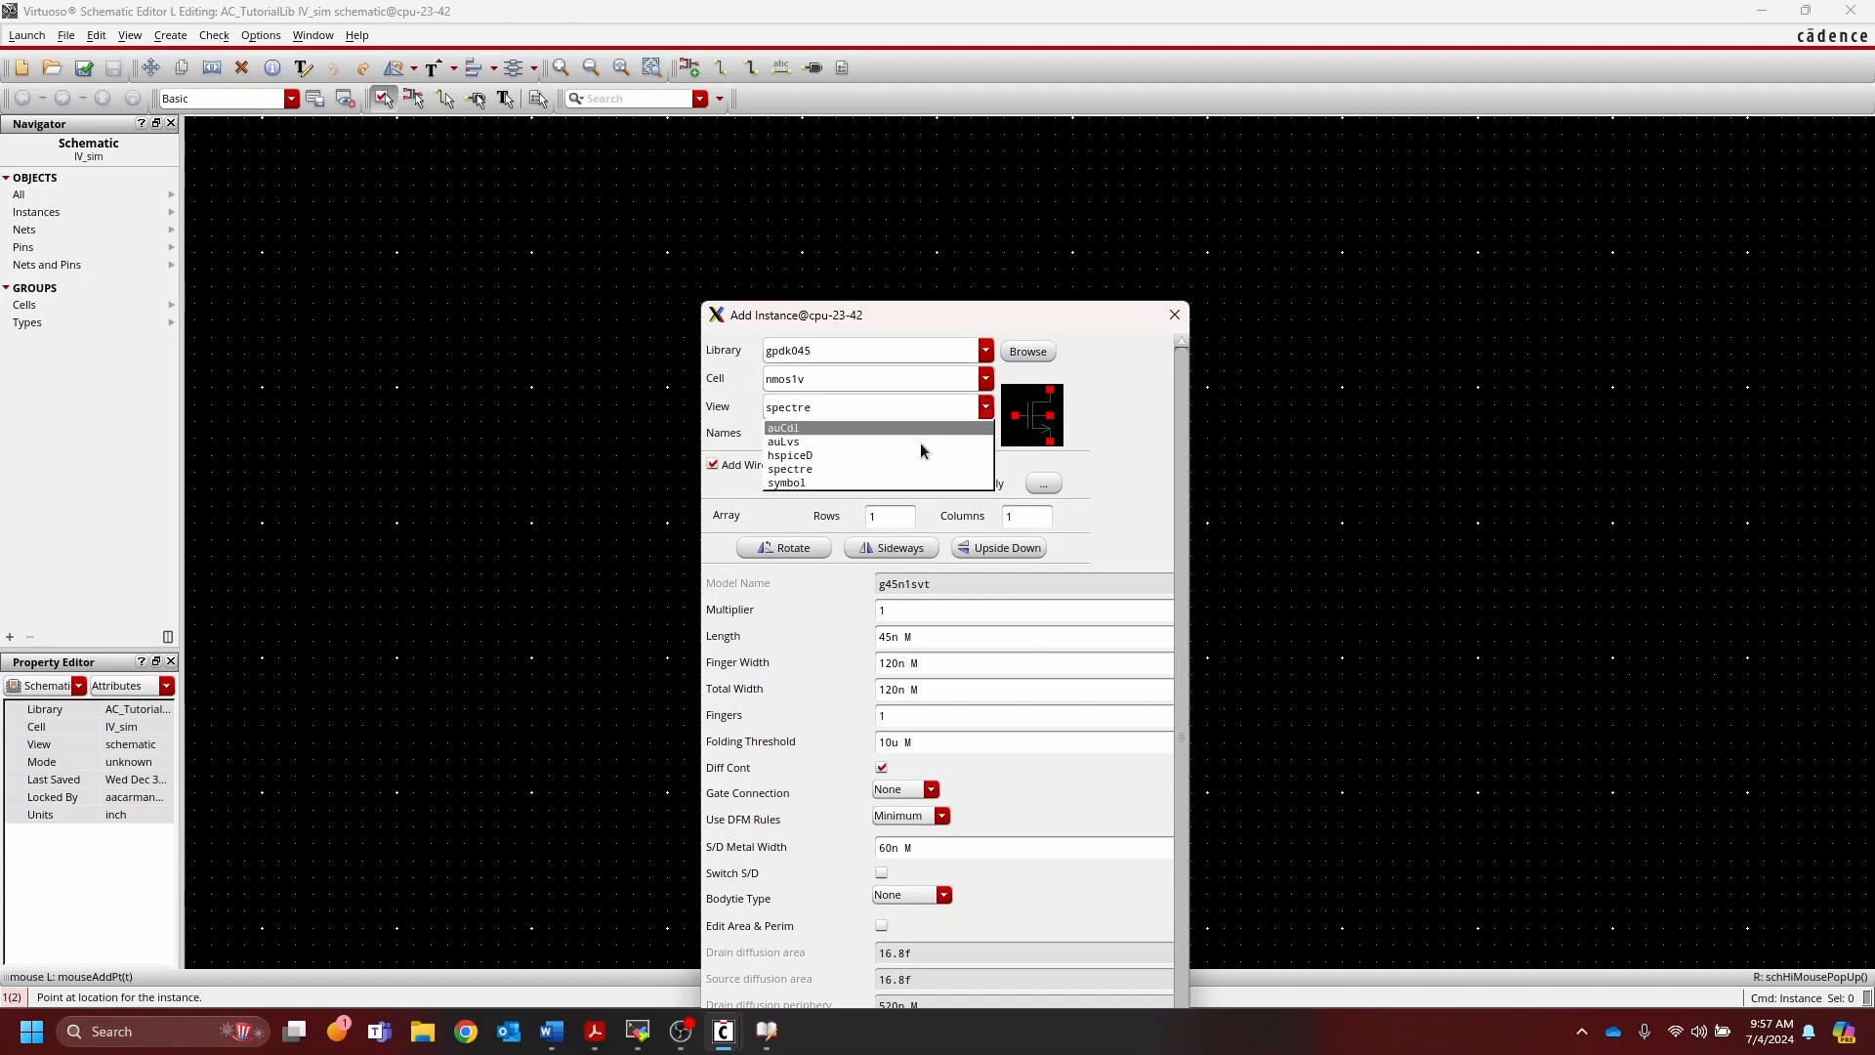
click(877, 429)
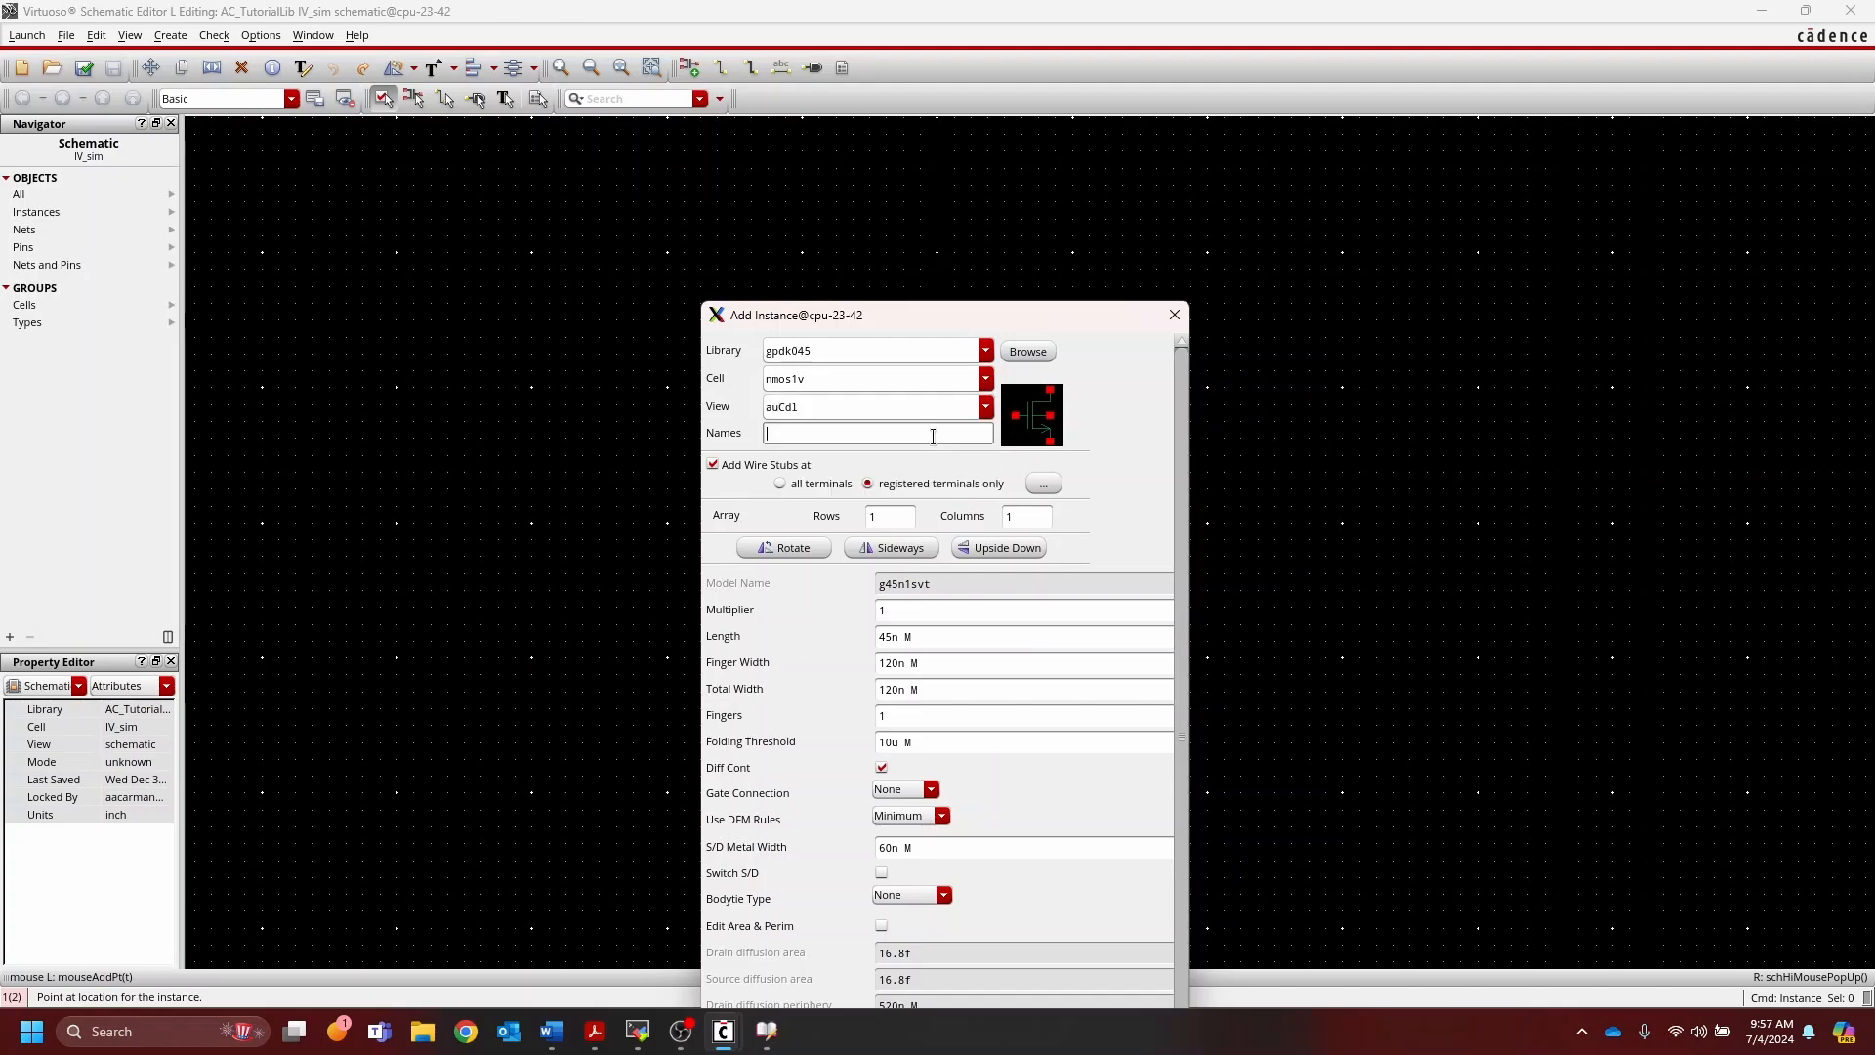
click(984, 406)
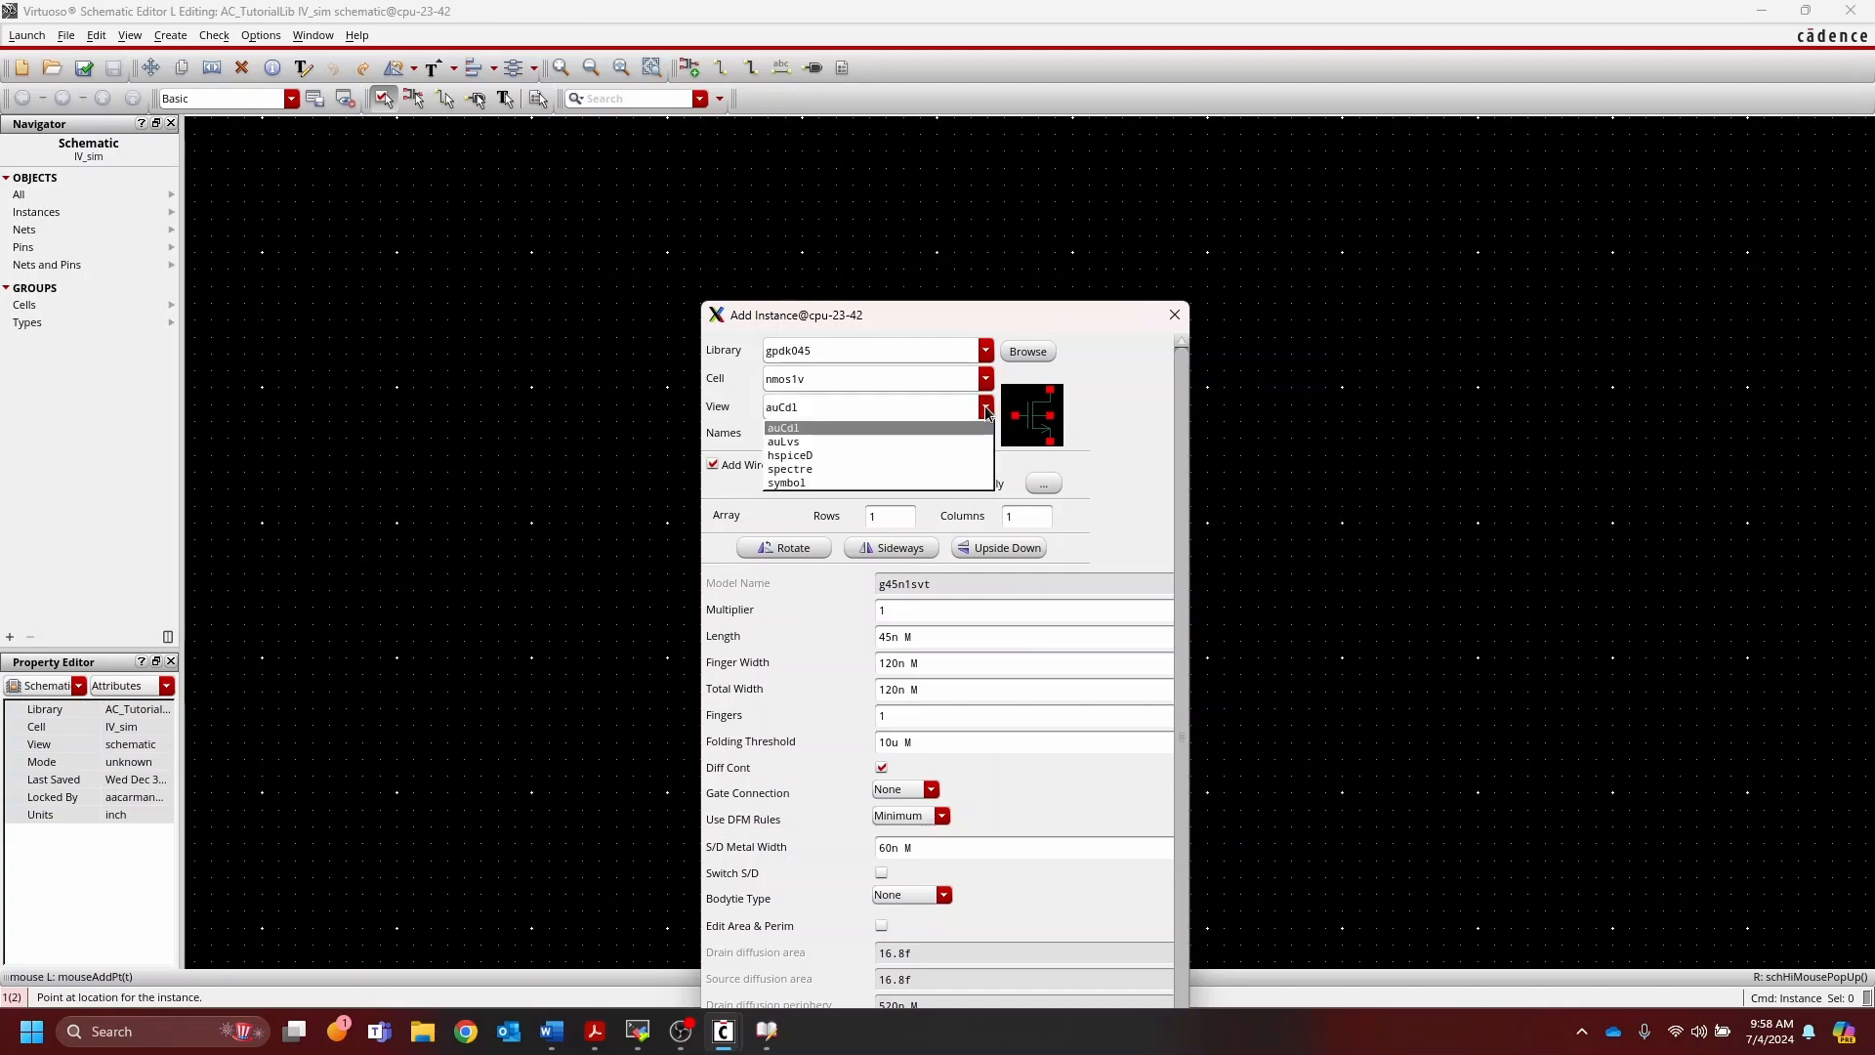
click(858, 481)
drag(929, 324, 1348, 194)
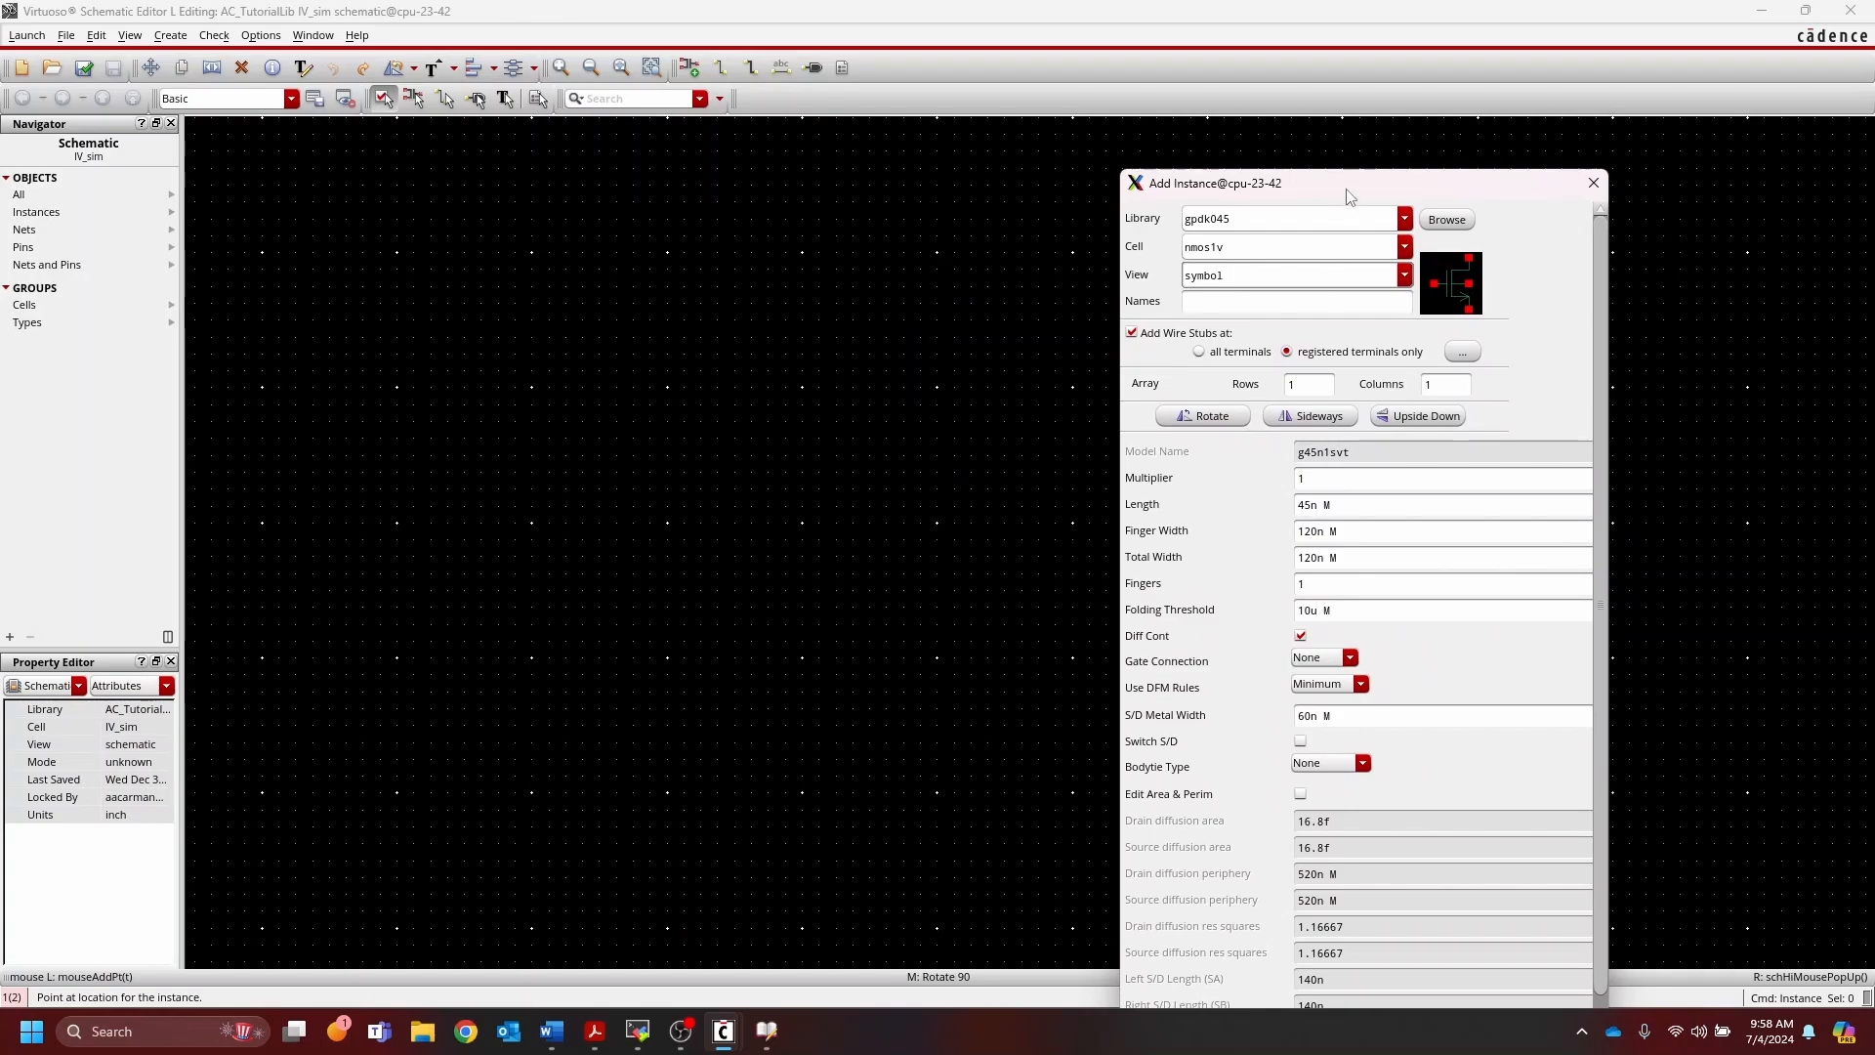
drag(1348, 194, 1343, 79)
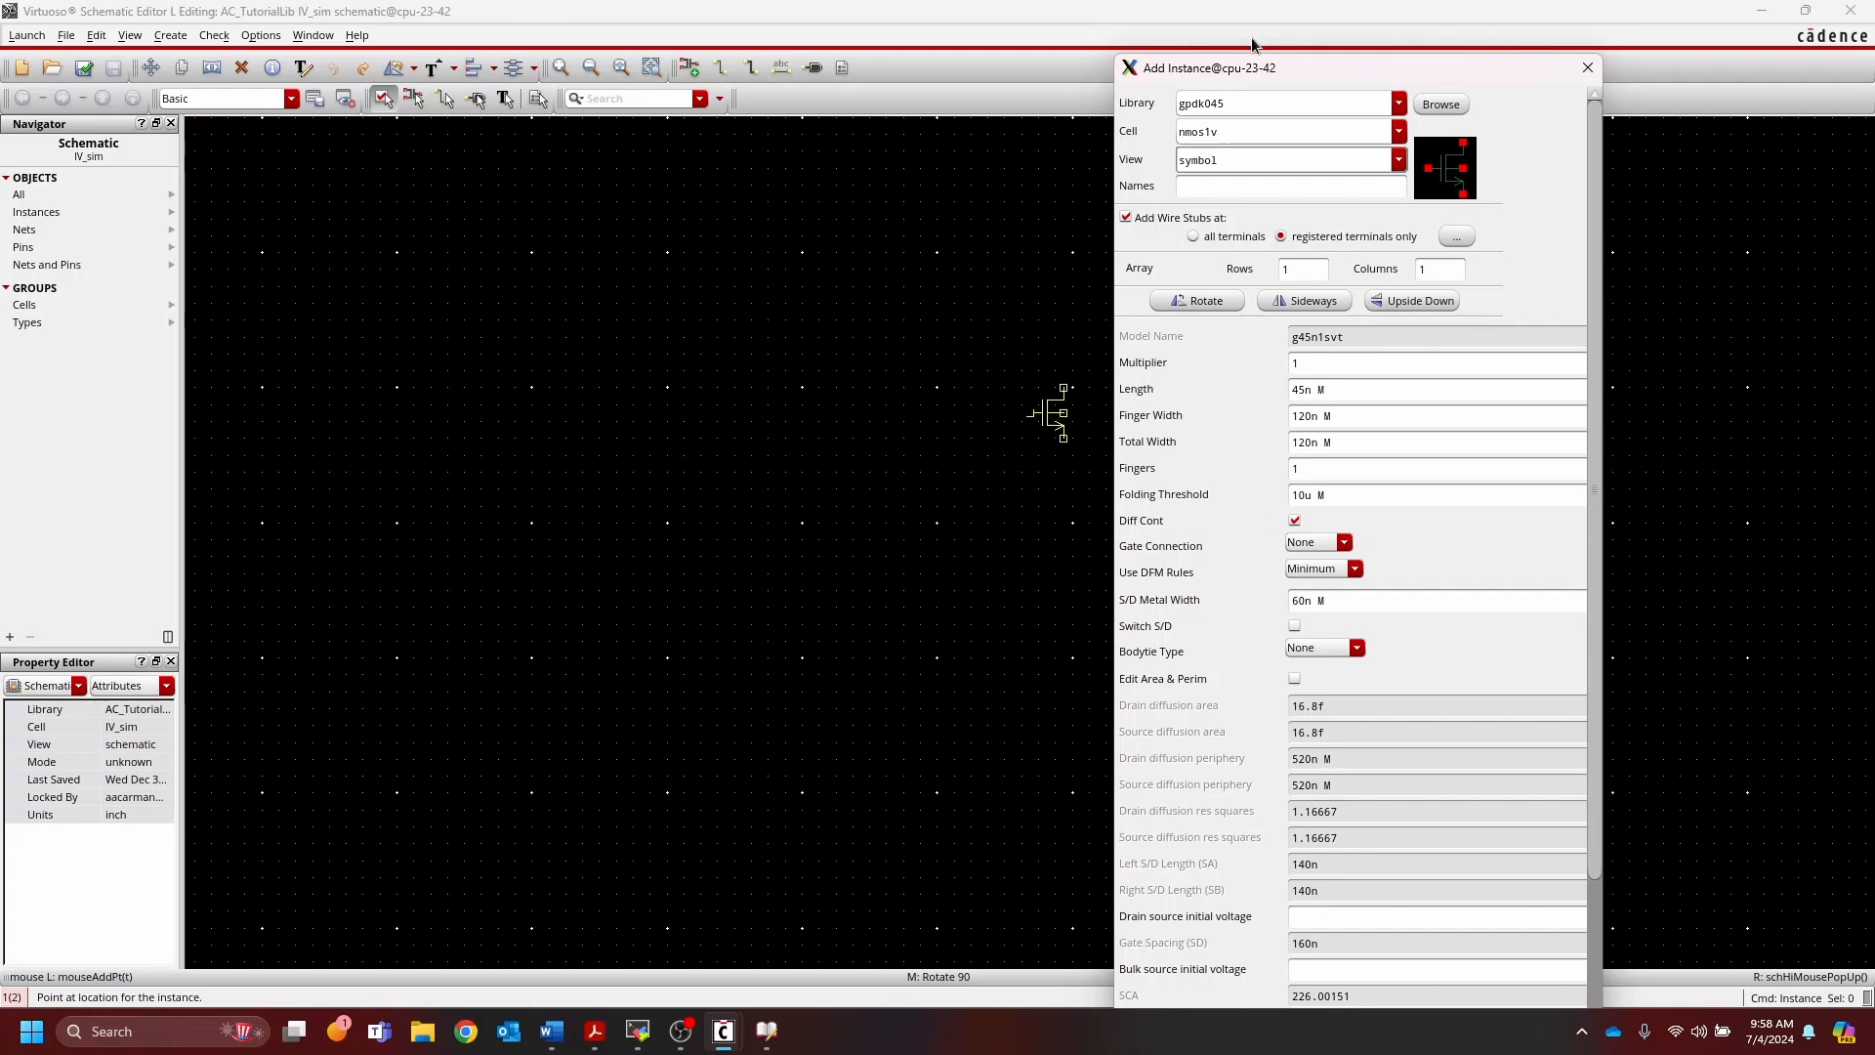
drag(1479, 79, 1341, 43)
click(1450, 30)
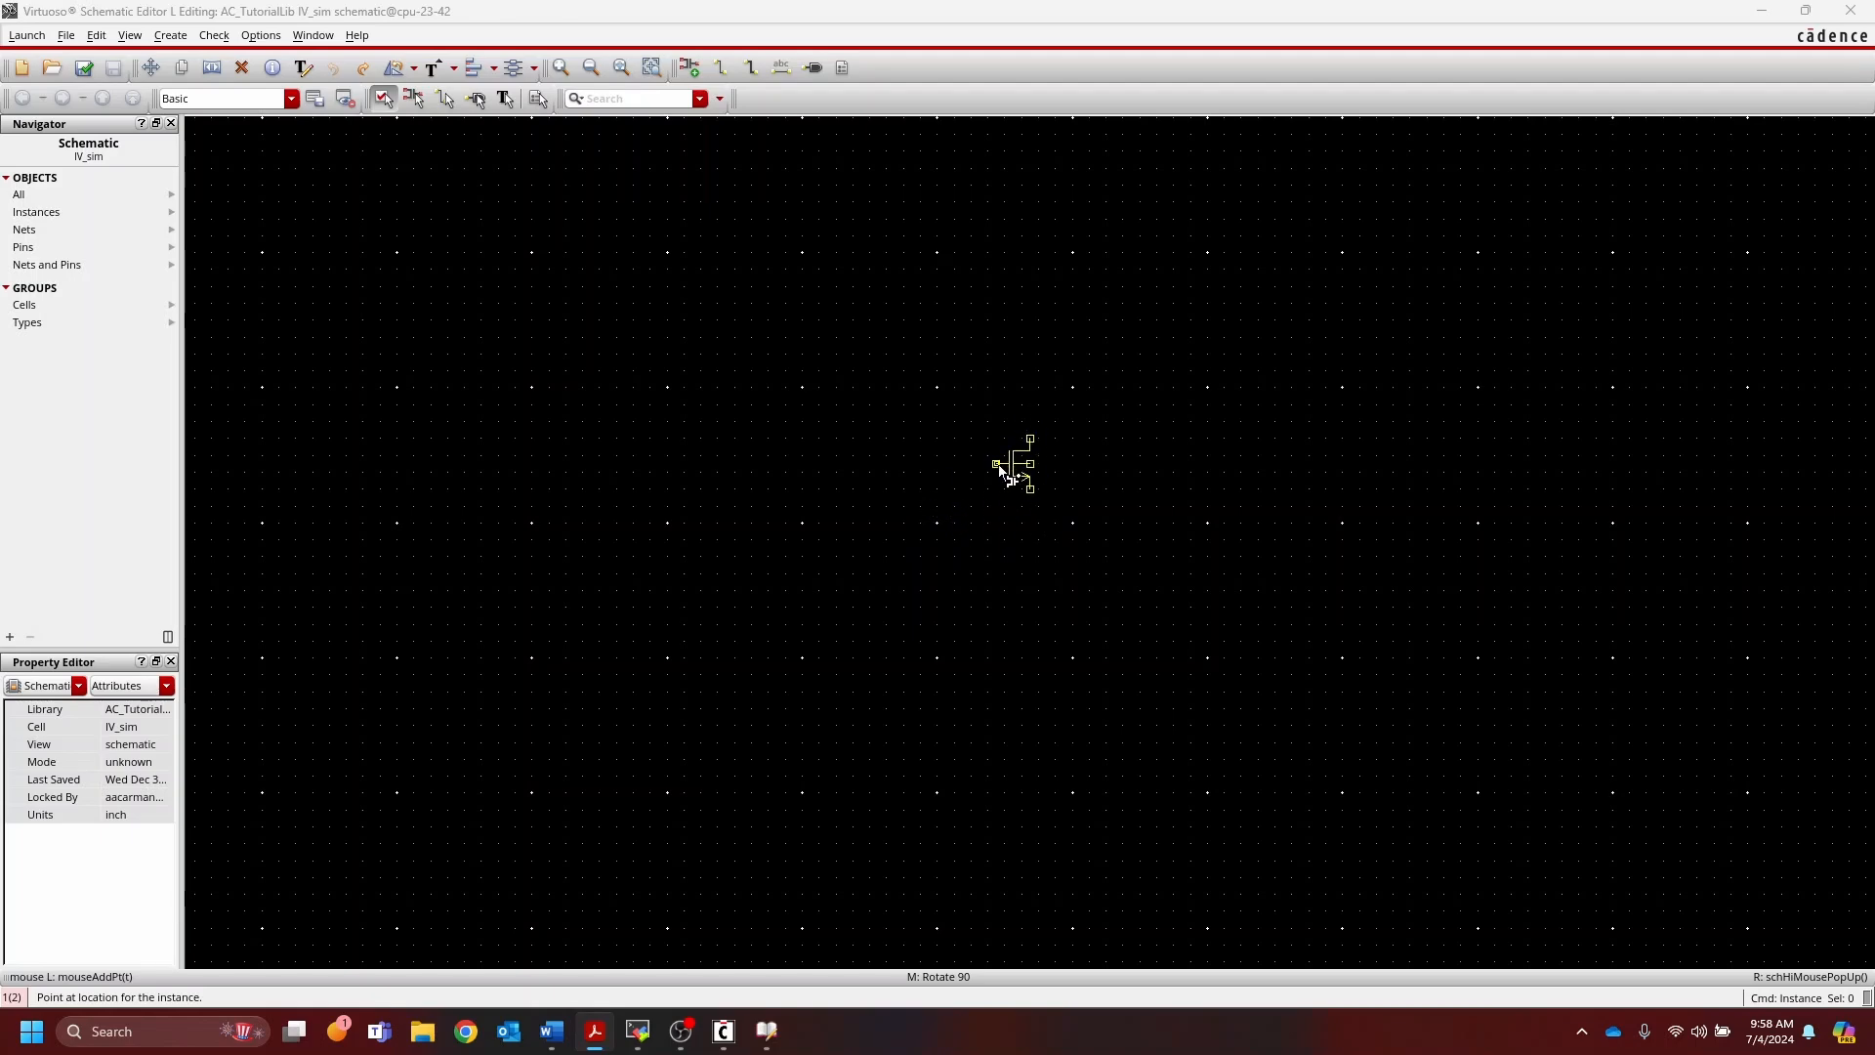
click(955, 26)
key(Escape)
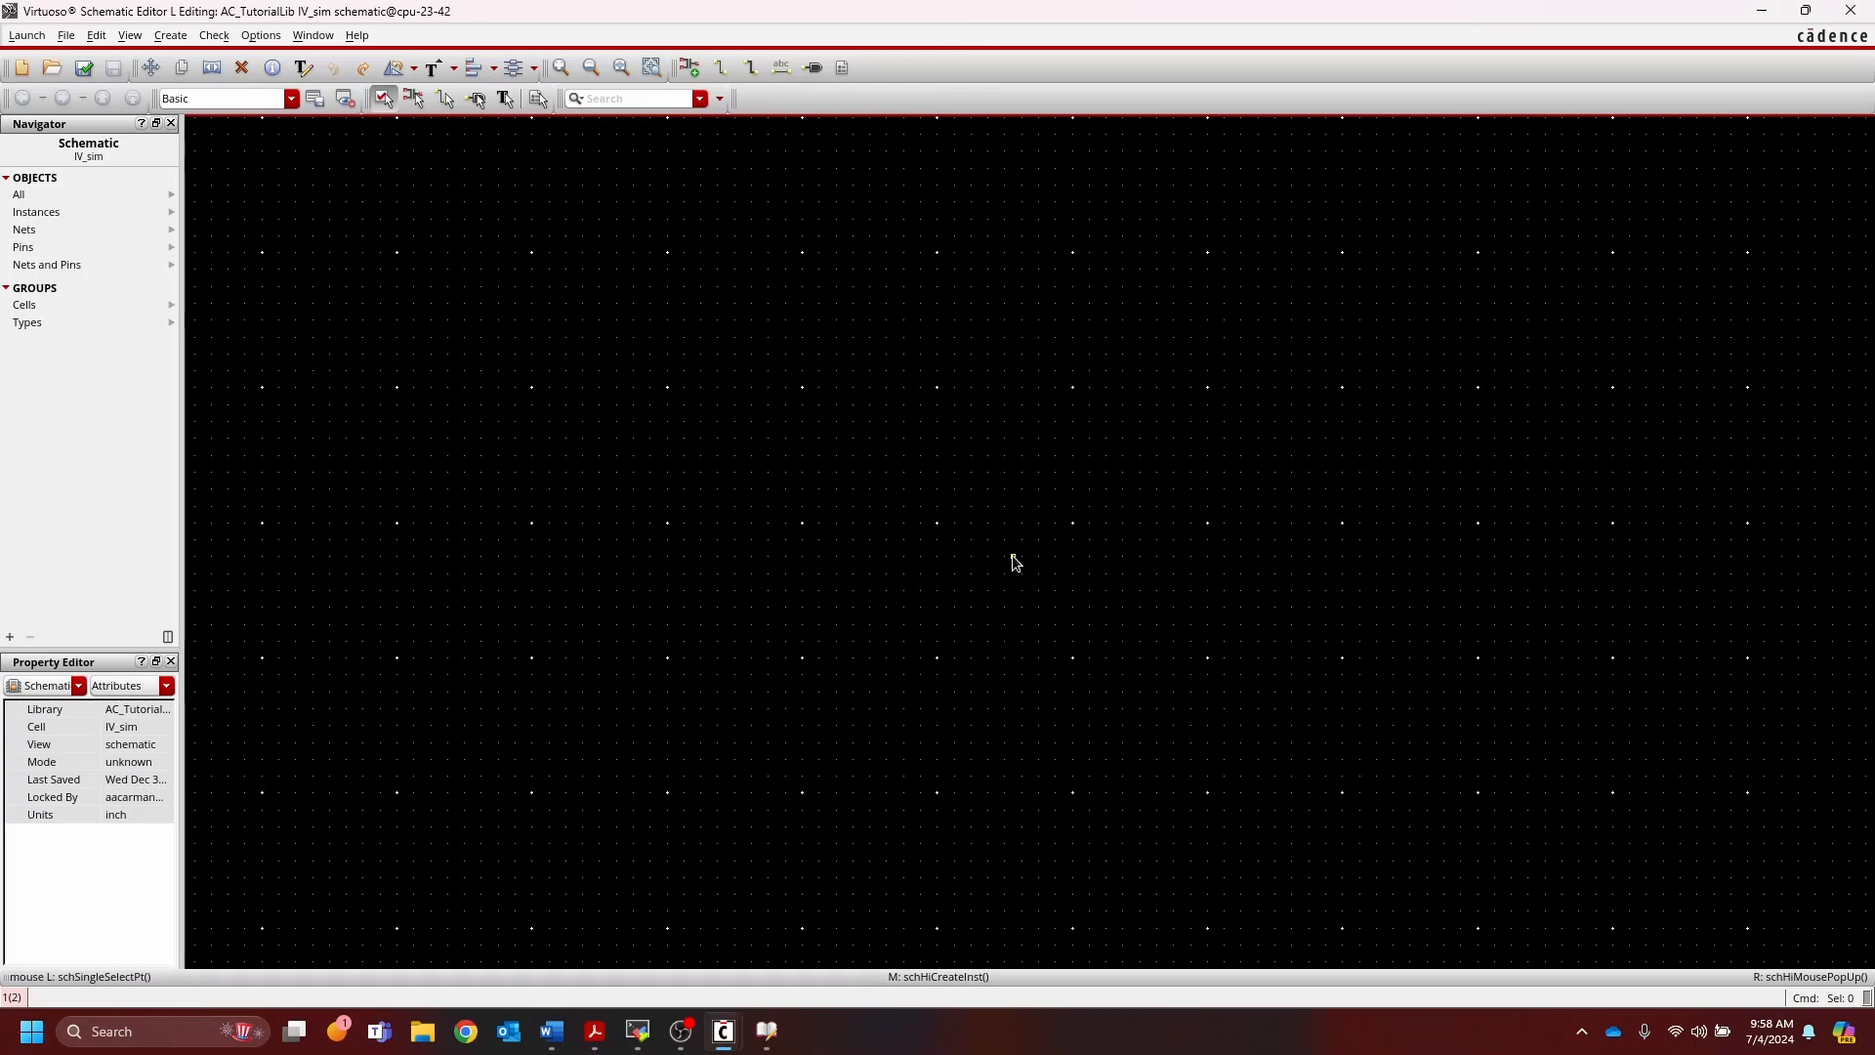
Step: Place one gpdk045 nmos1v symbol instance near the centre of the schematic and end instance placement
key(i)
drag(1265, 42, 1305, 50)
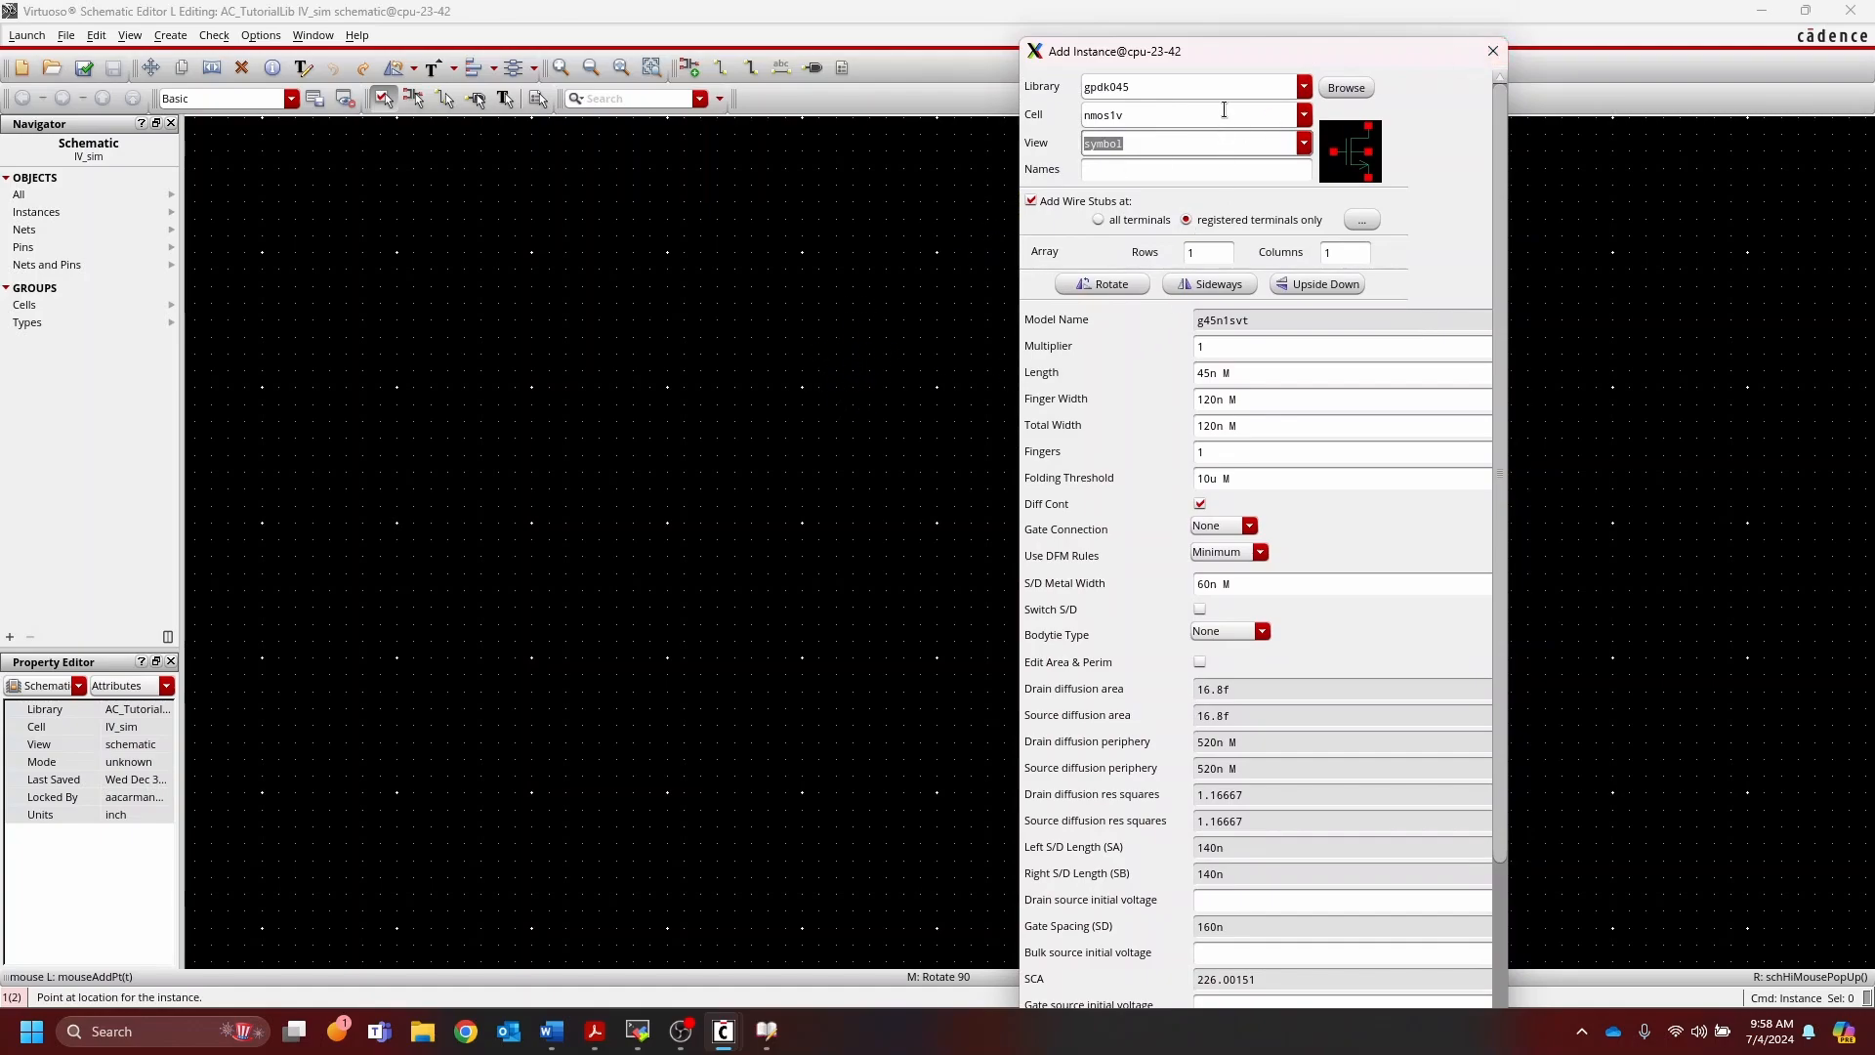
click(1238, 20)
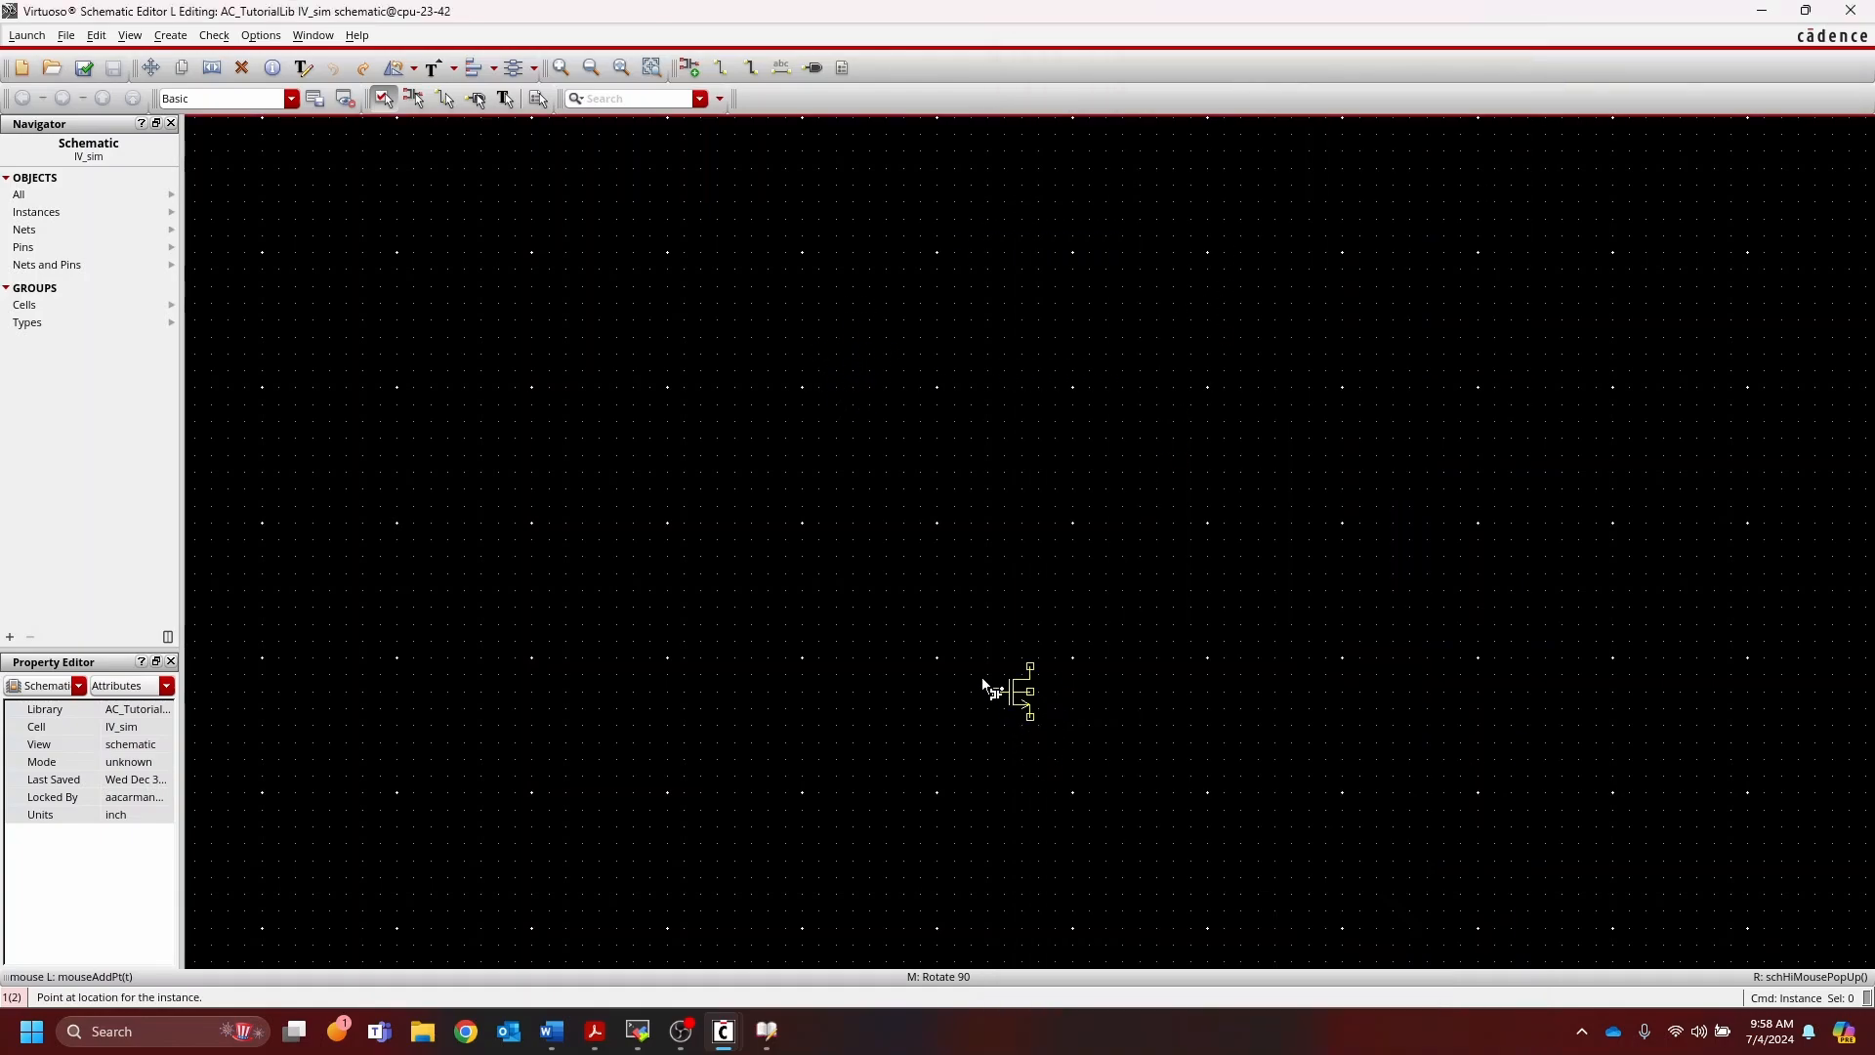
click(905, 517)
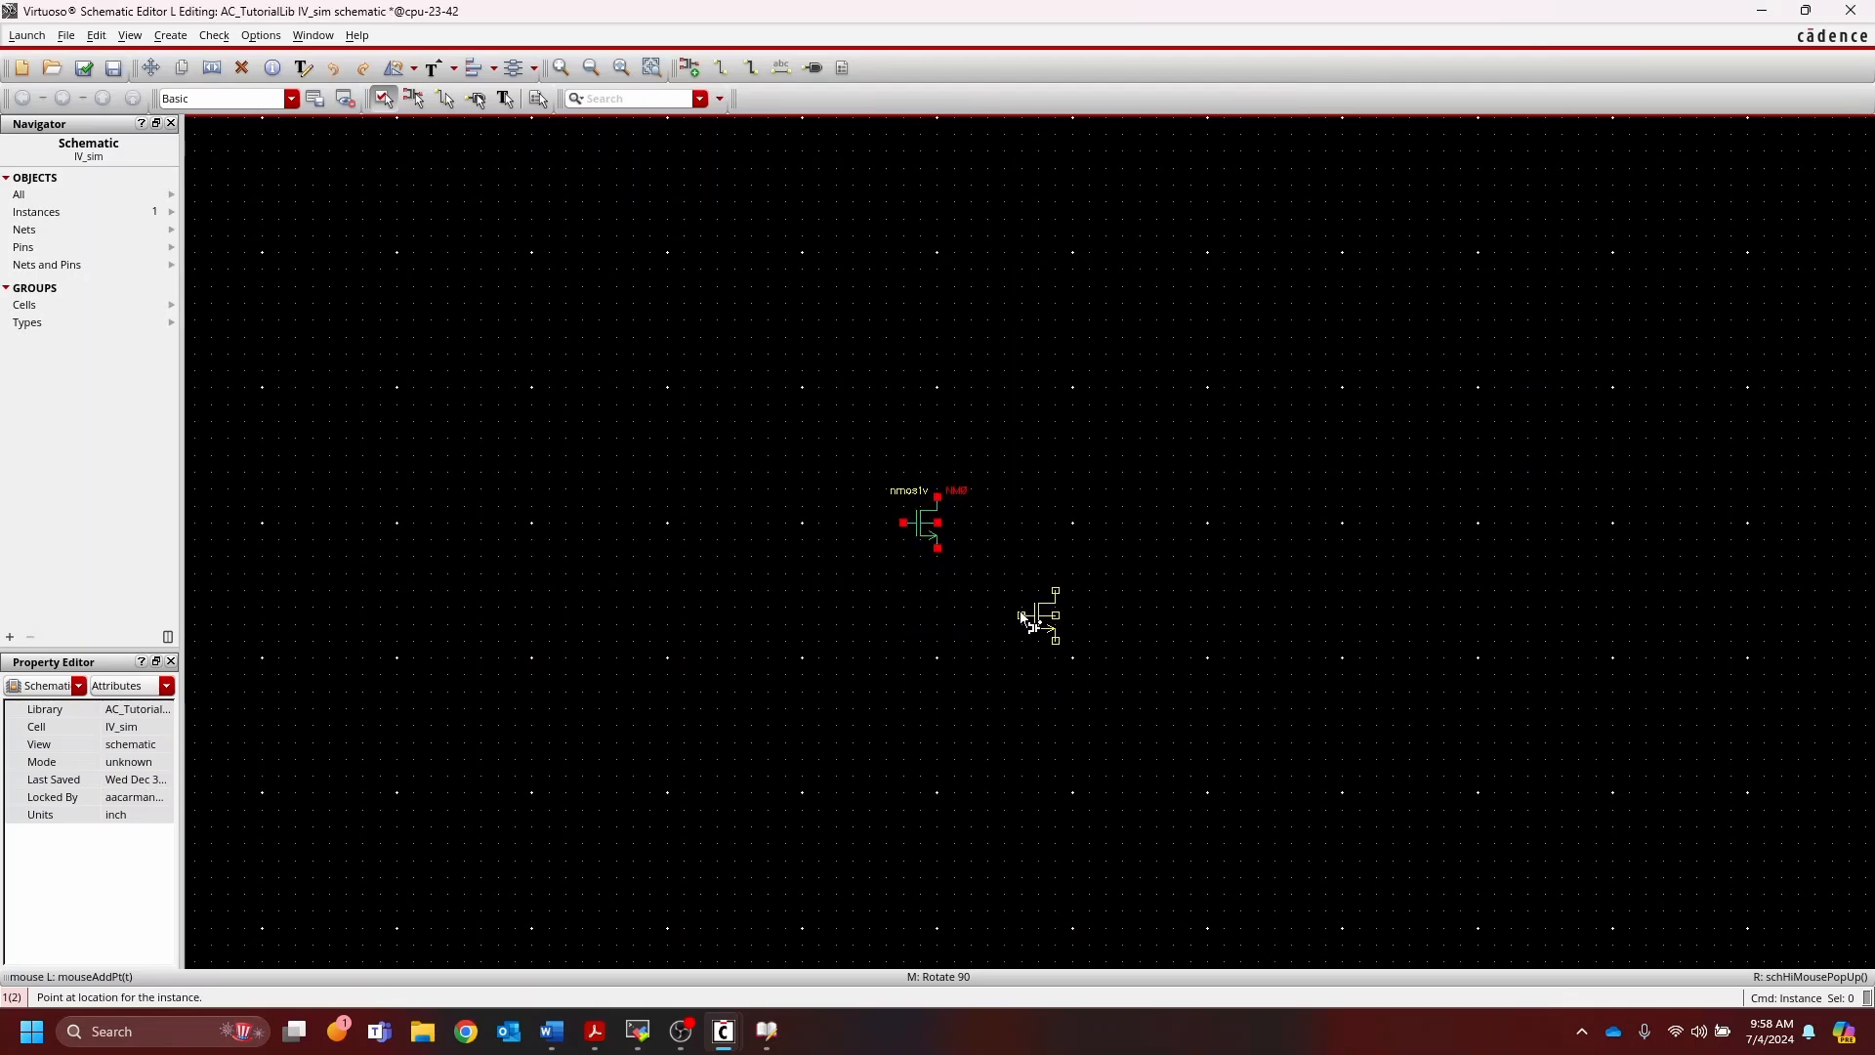
key(Escape)
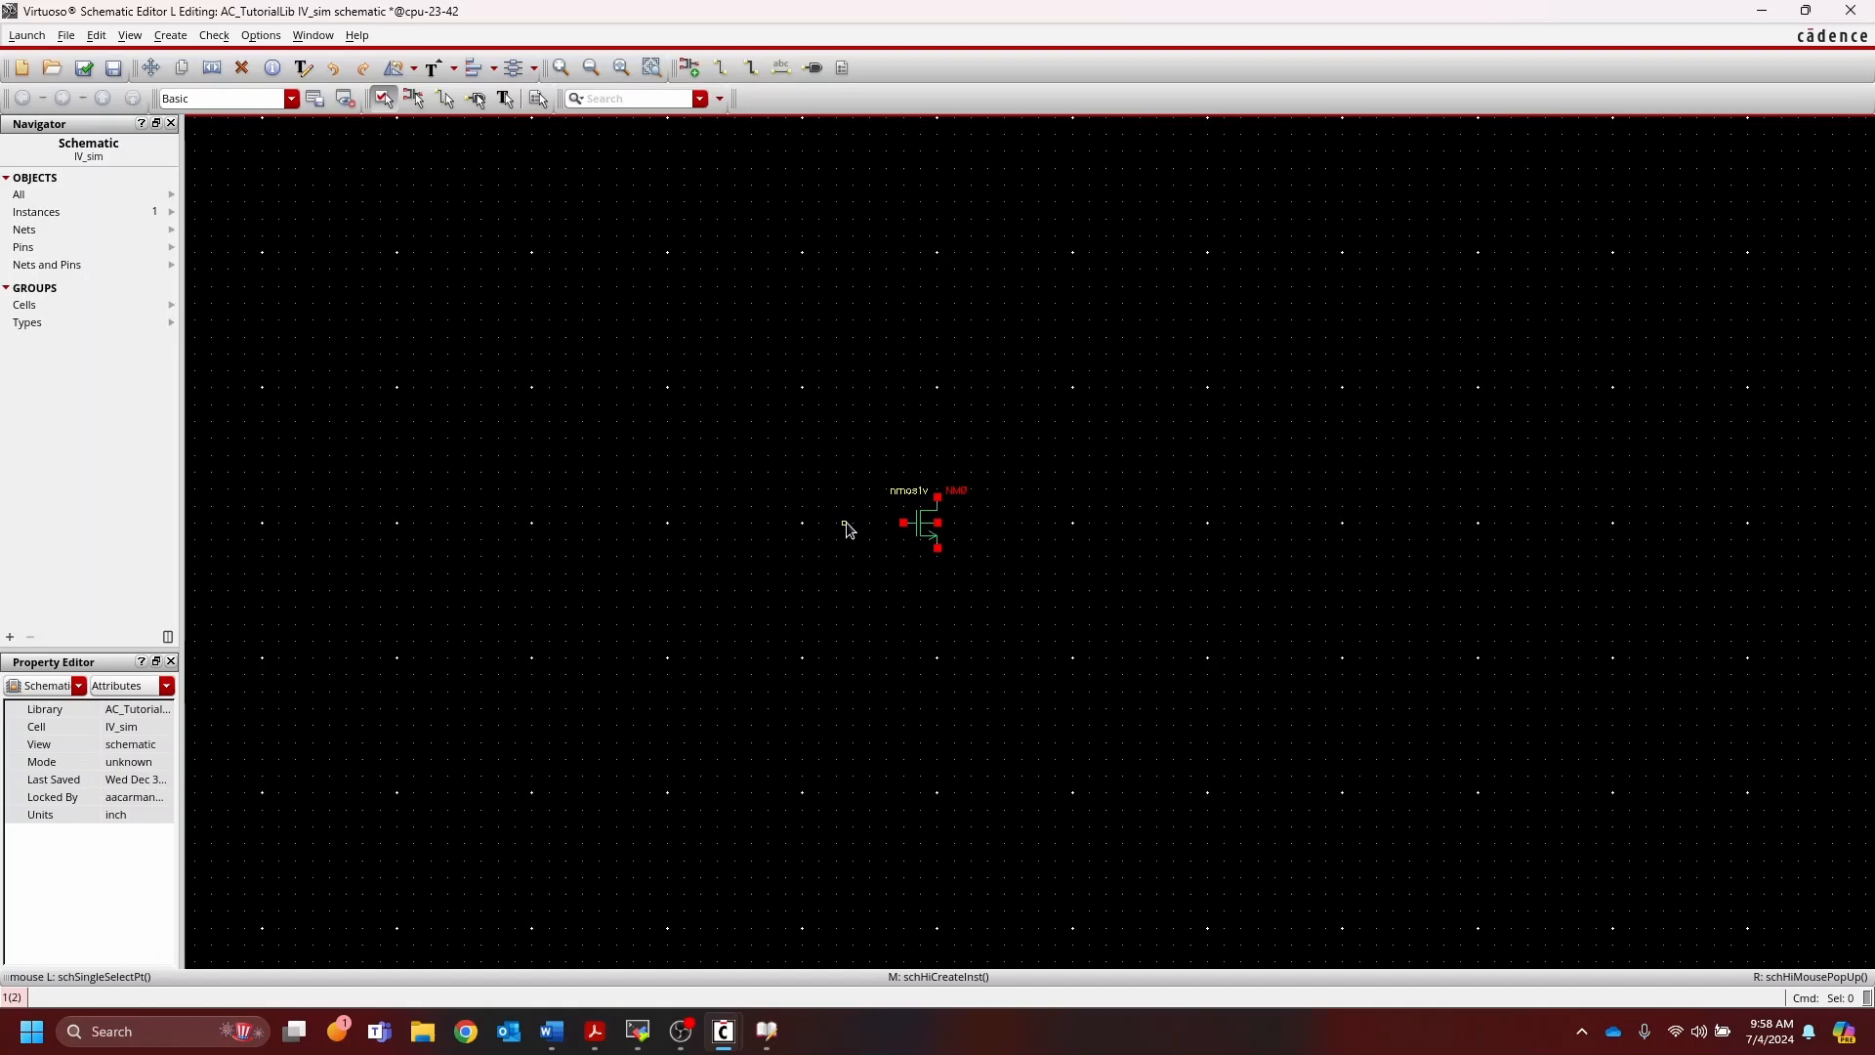
Step: Begin adding another instance, with library basic, cell vdc and view symbol
key(f)
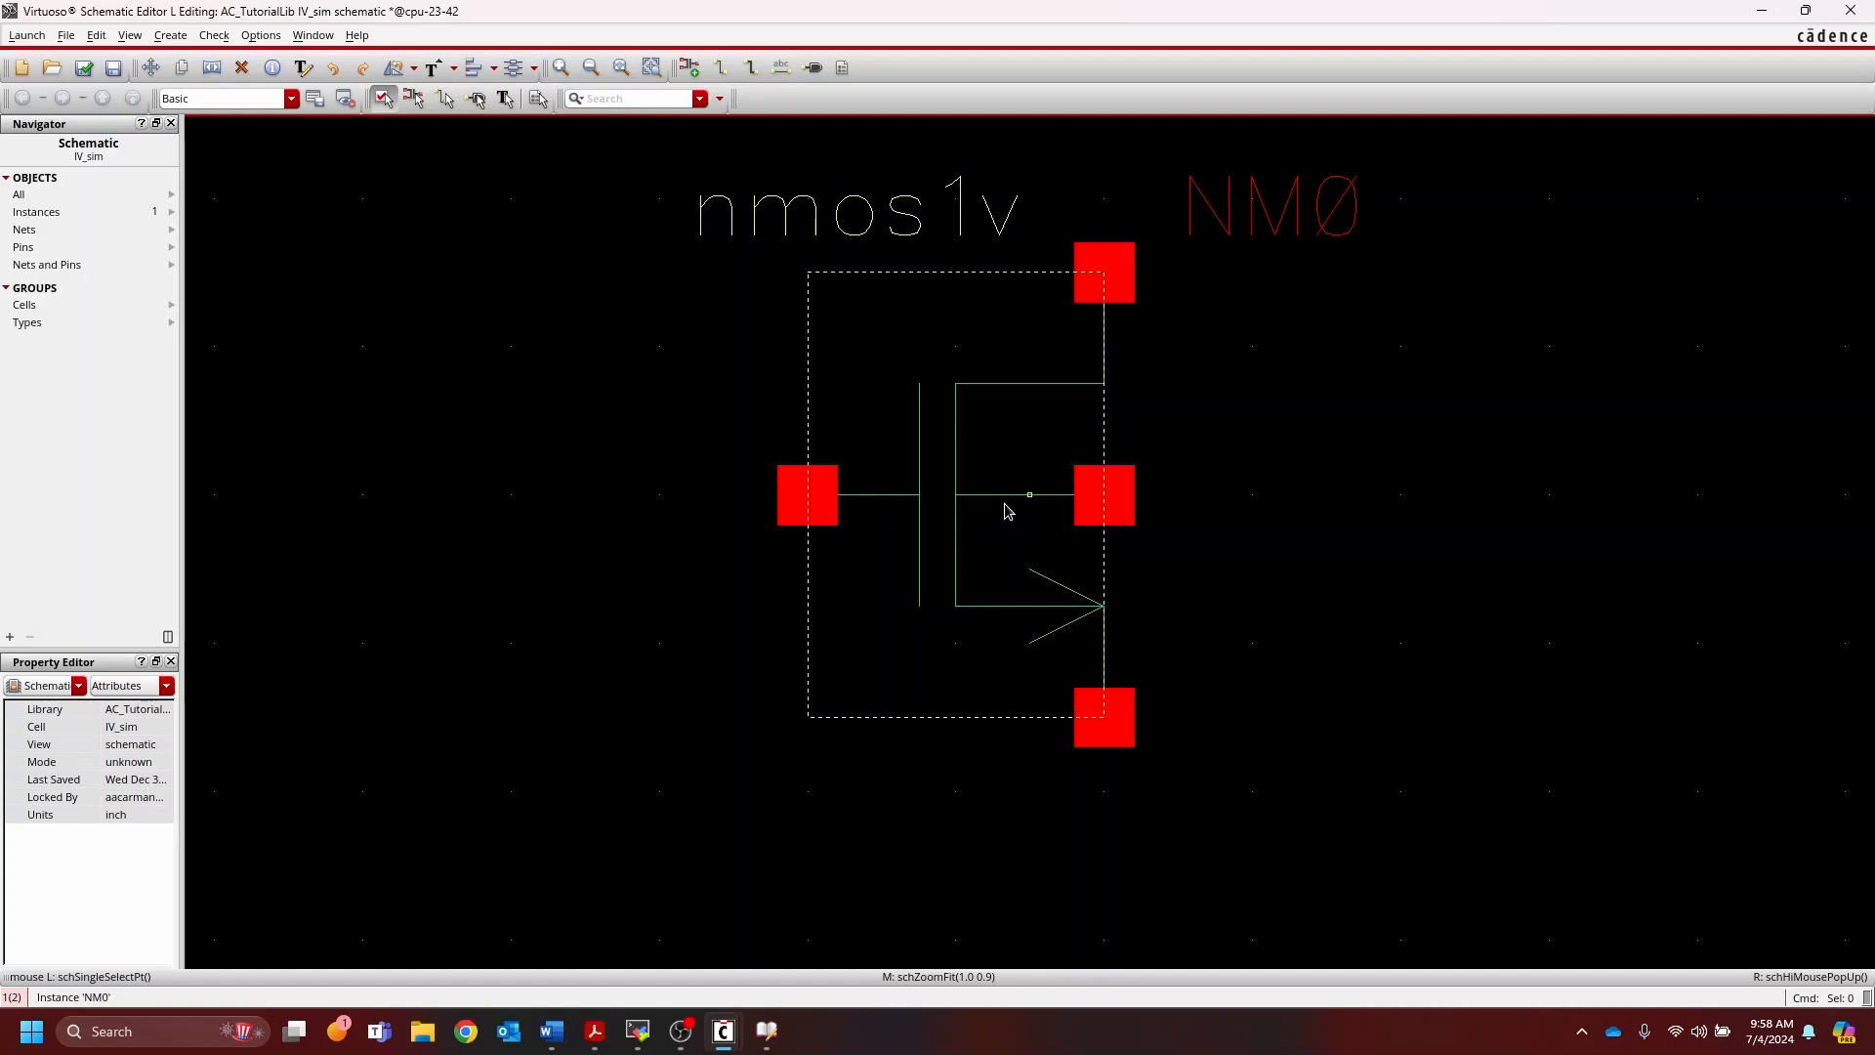
ctrl+scroll(1005, 513, down, 1)
ctrl+scroll(996, 506, down, 1)
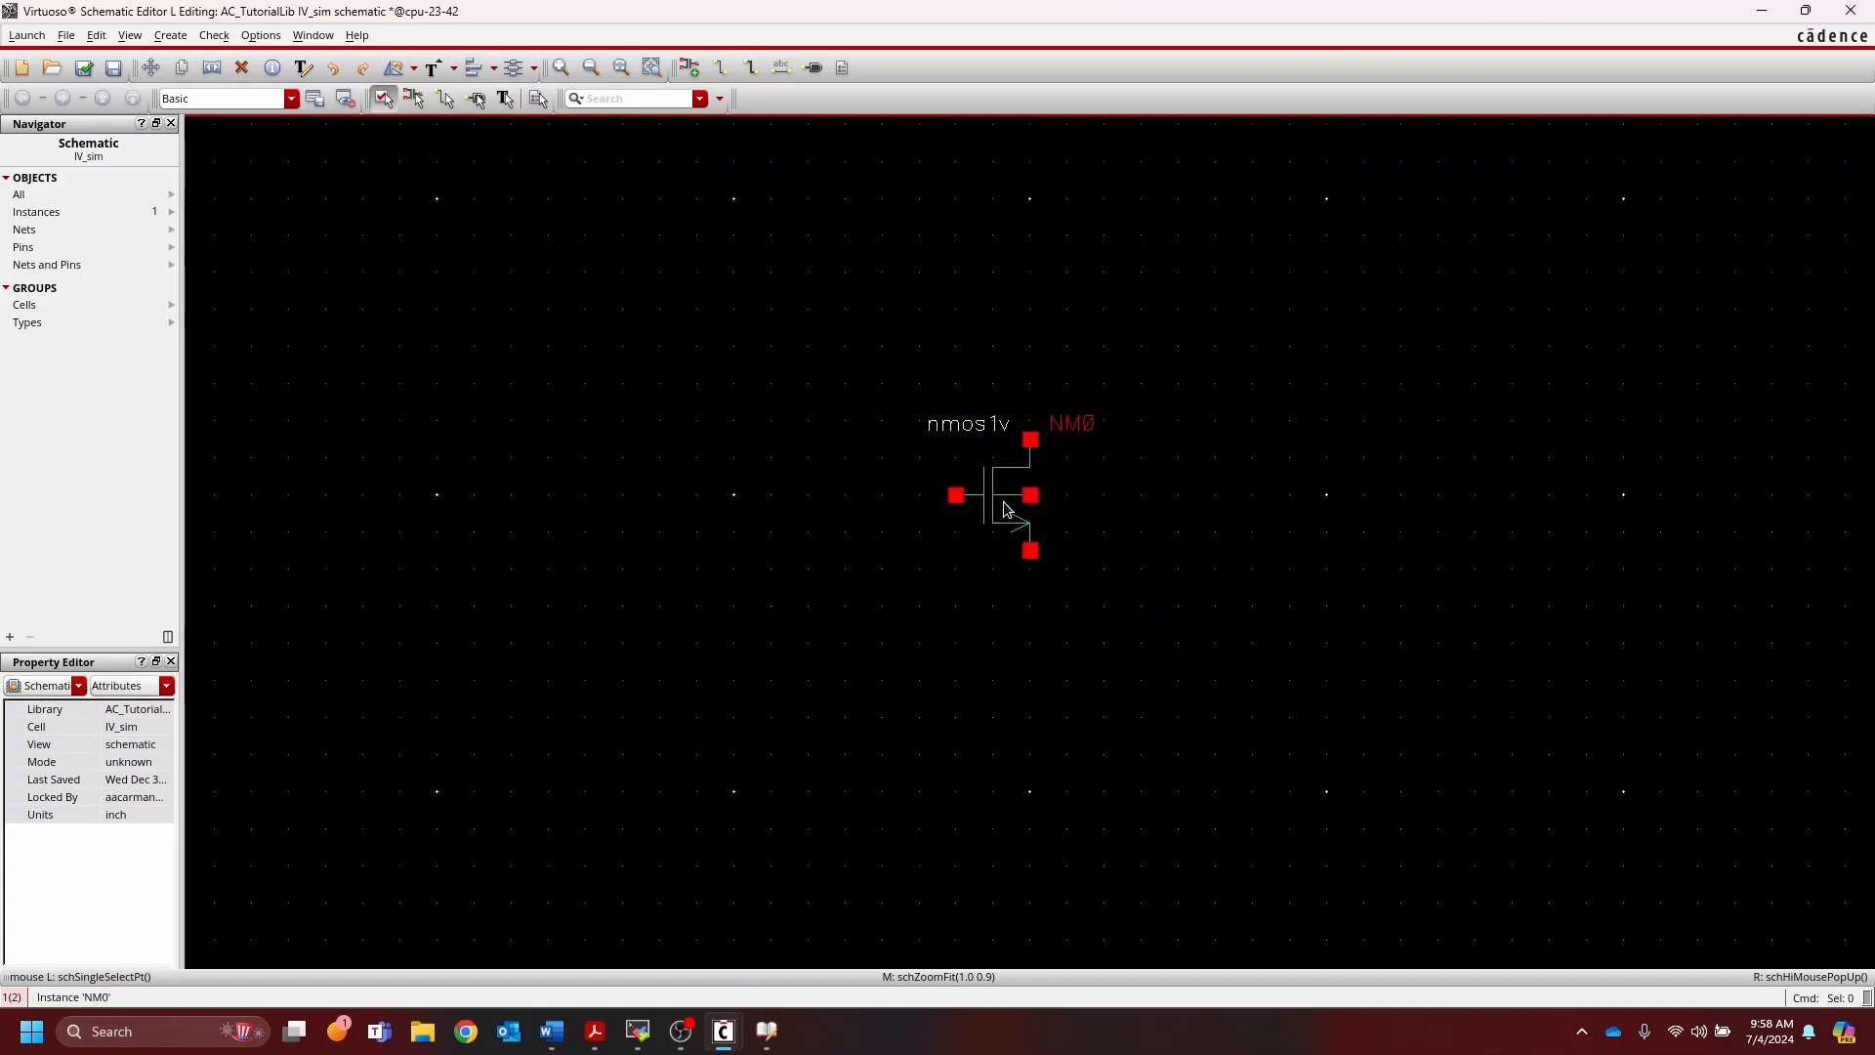
click(1109, 493)
key(i)
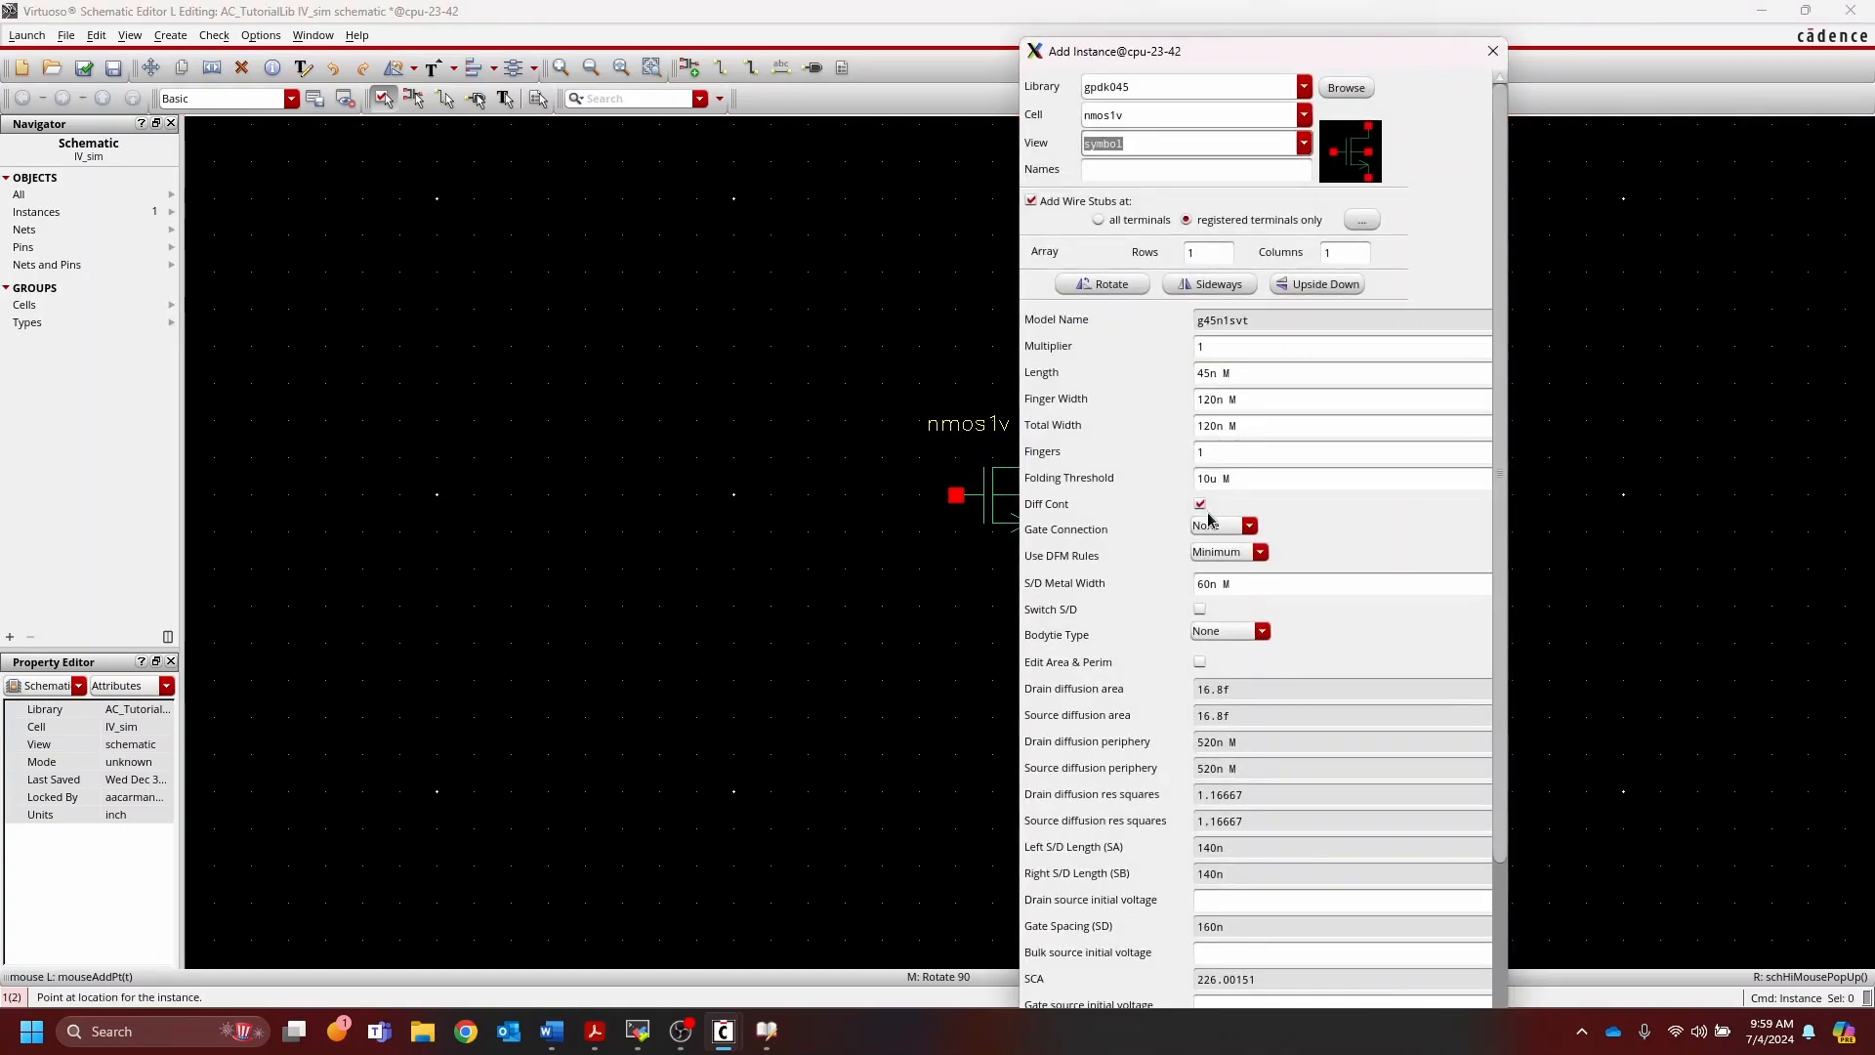
key(shift+Tab)
key(shift+Tab)
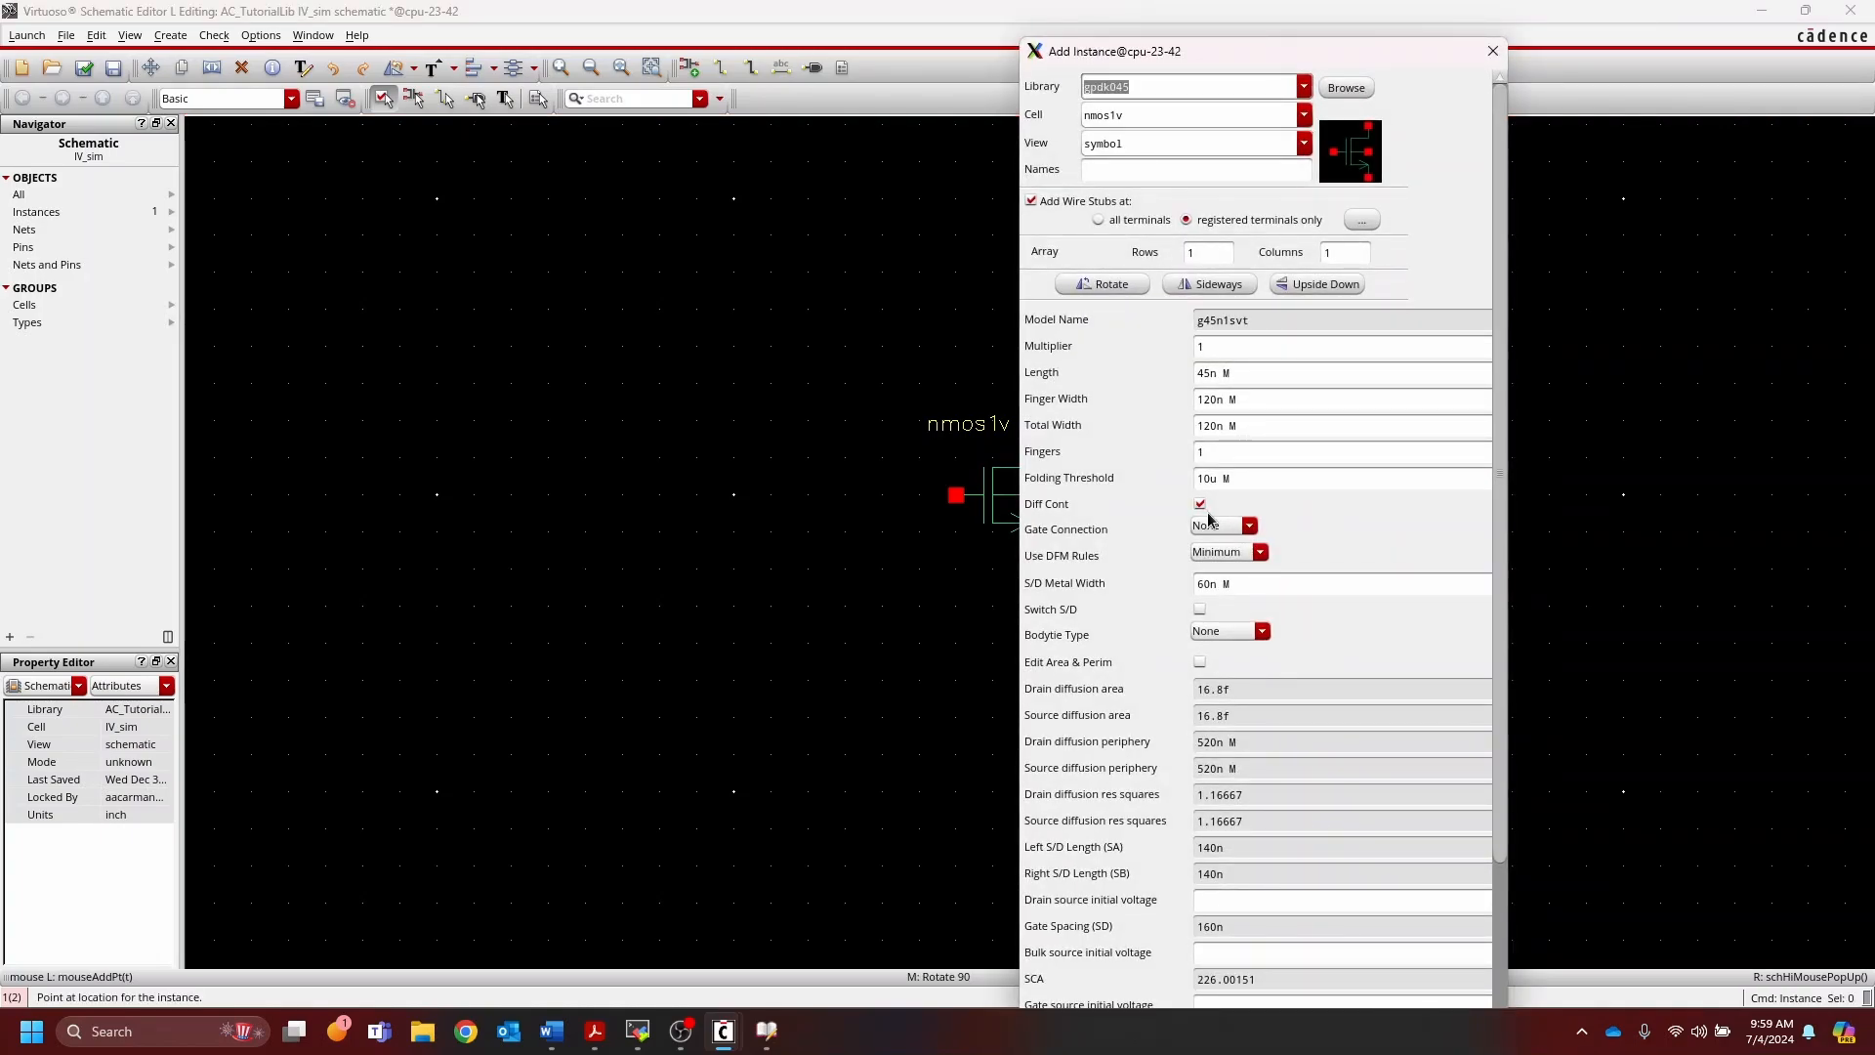
text(basic)
key(Tab)
text(vdc)
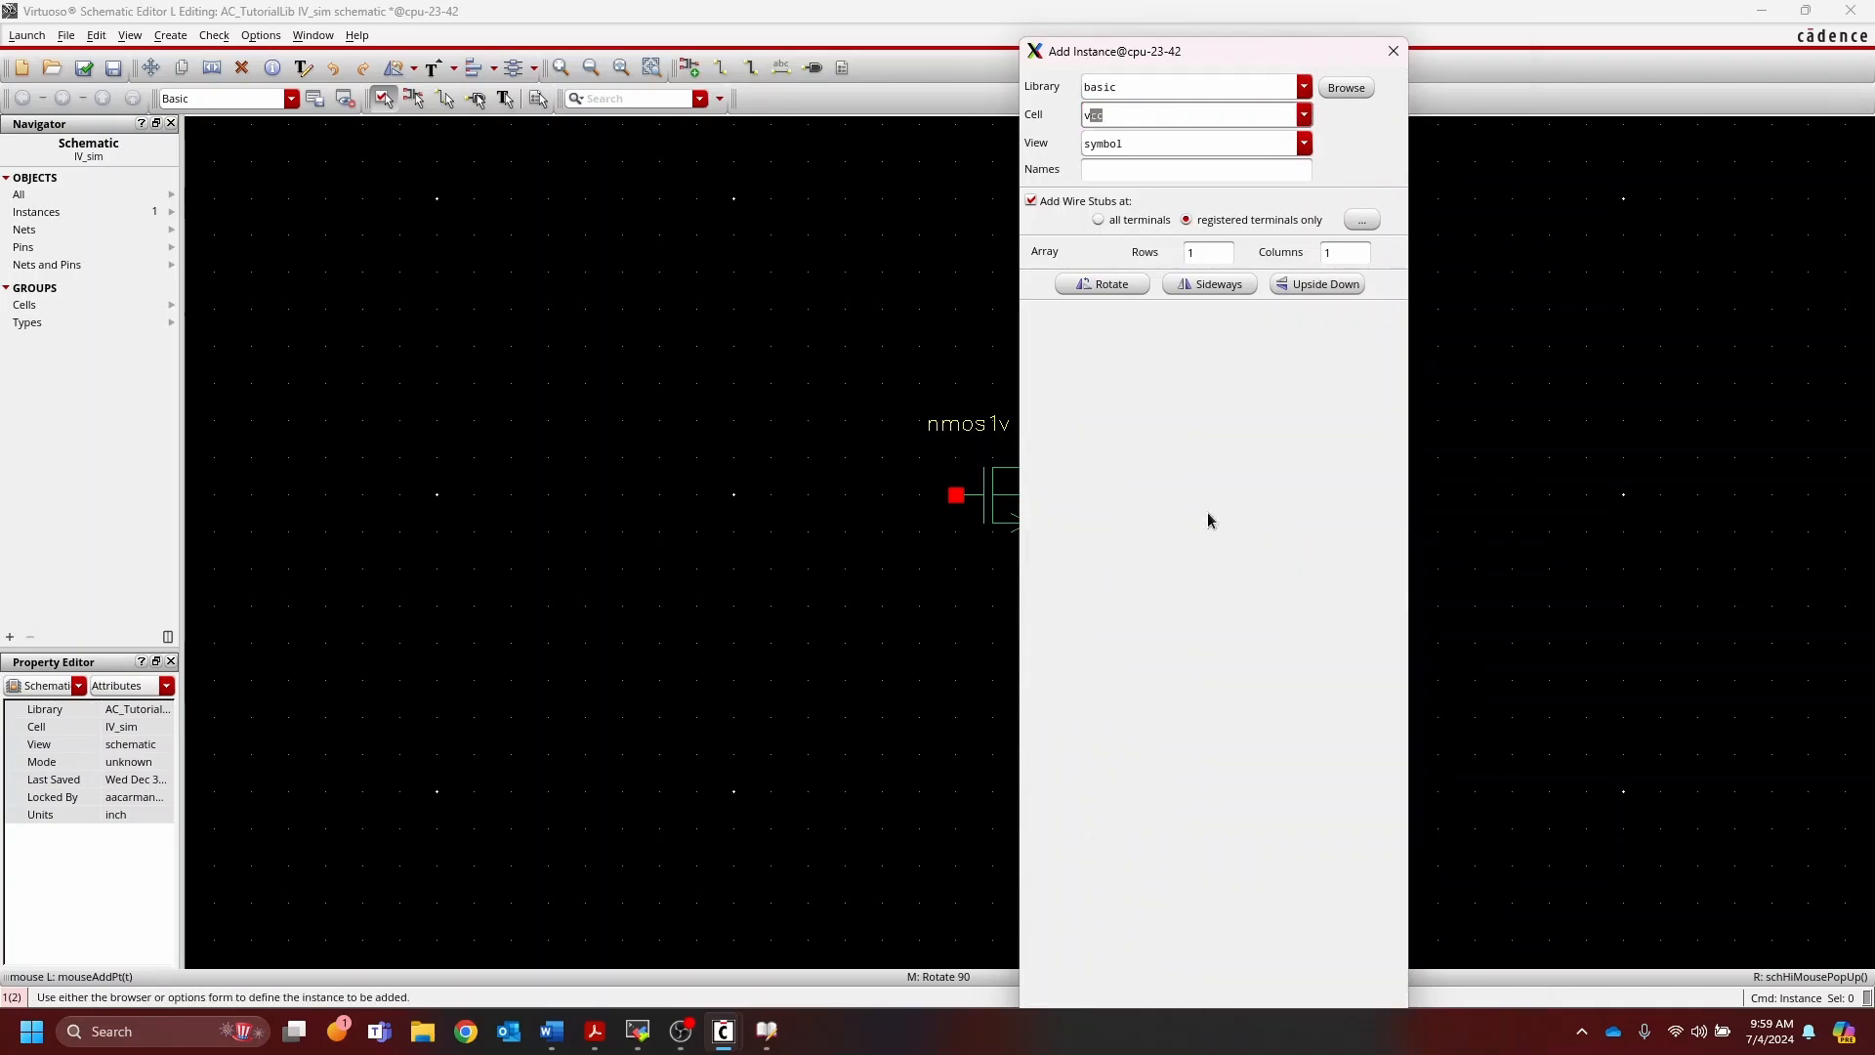
key(Tab)
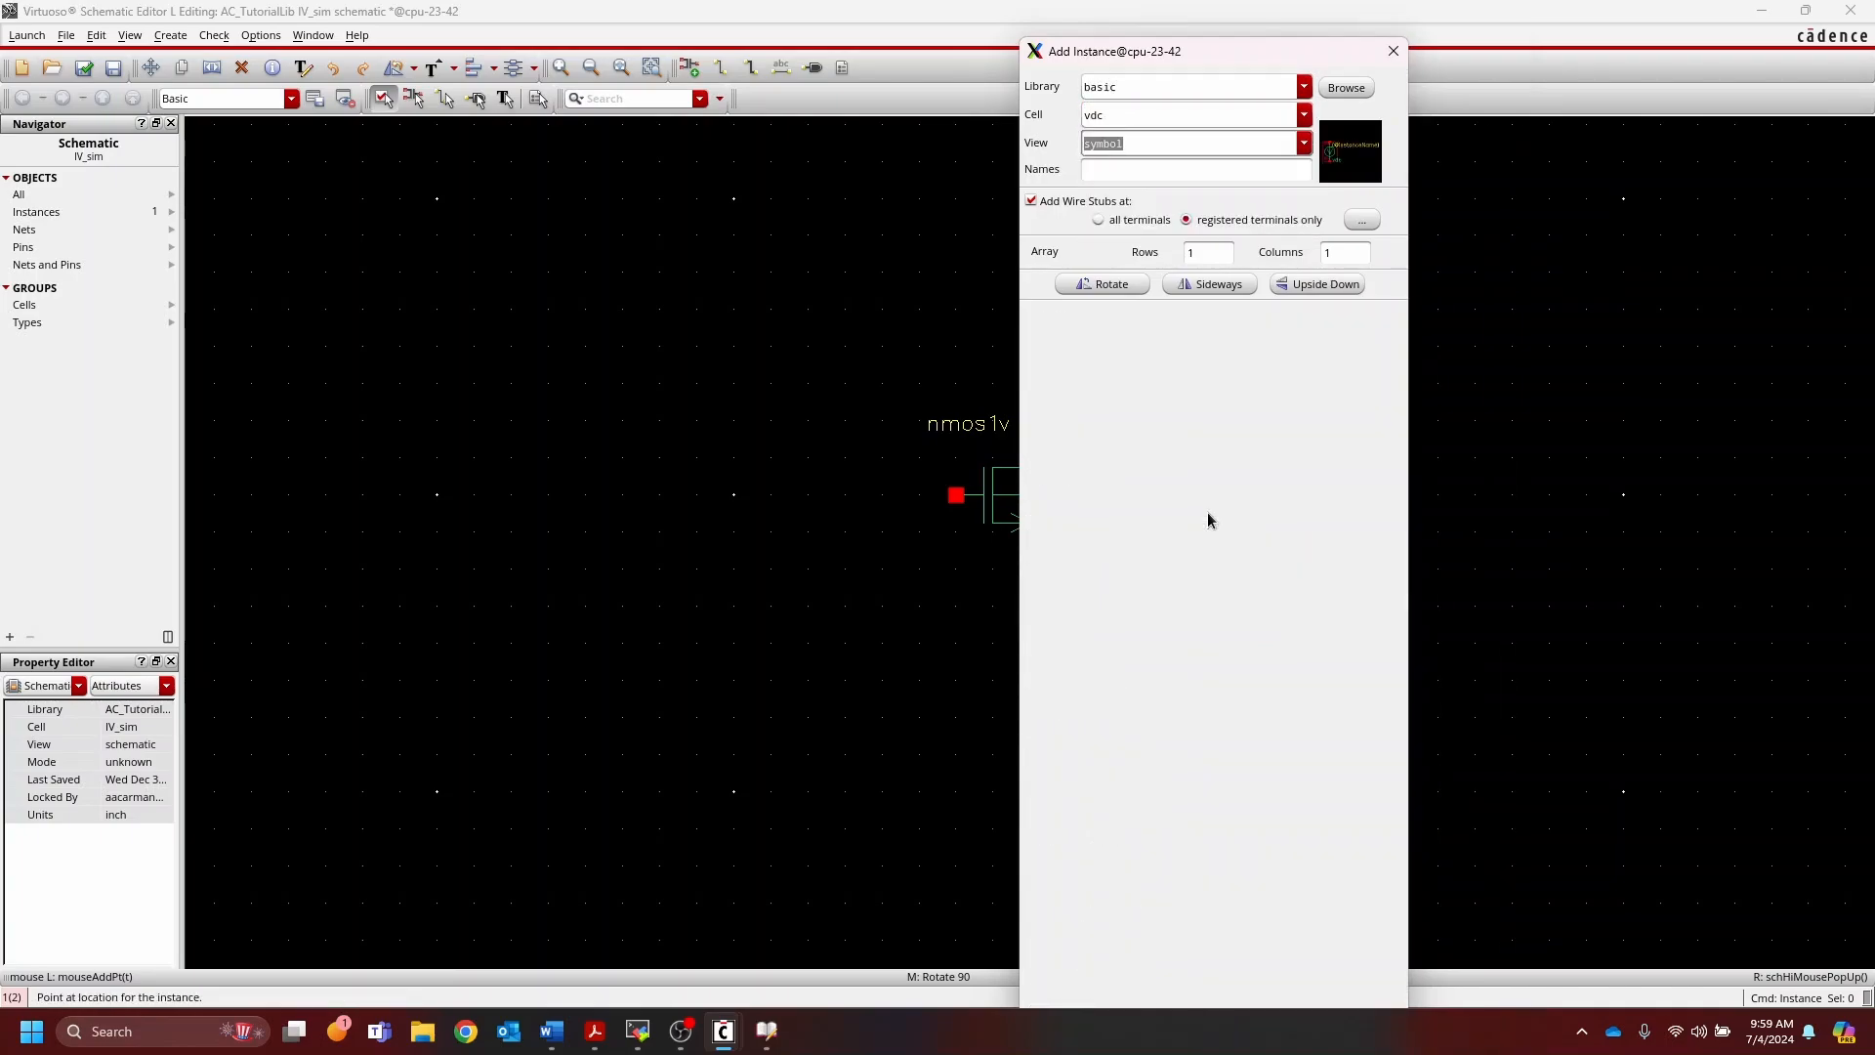
click(1170, 171)
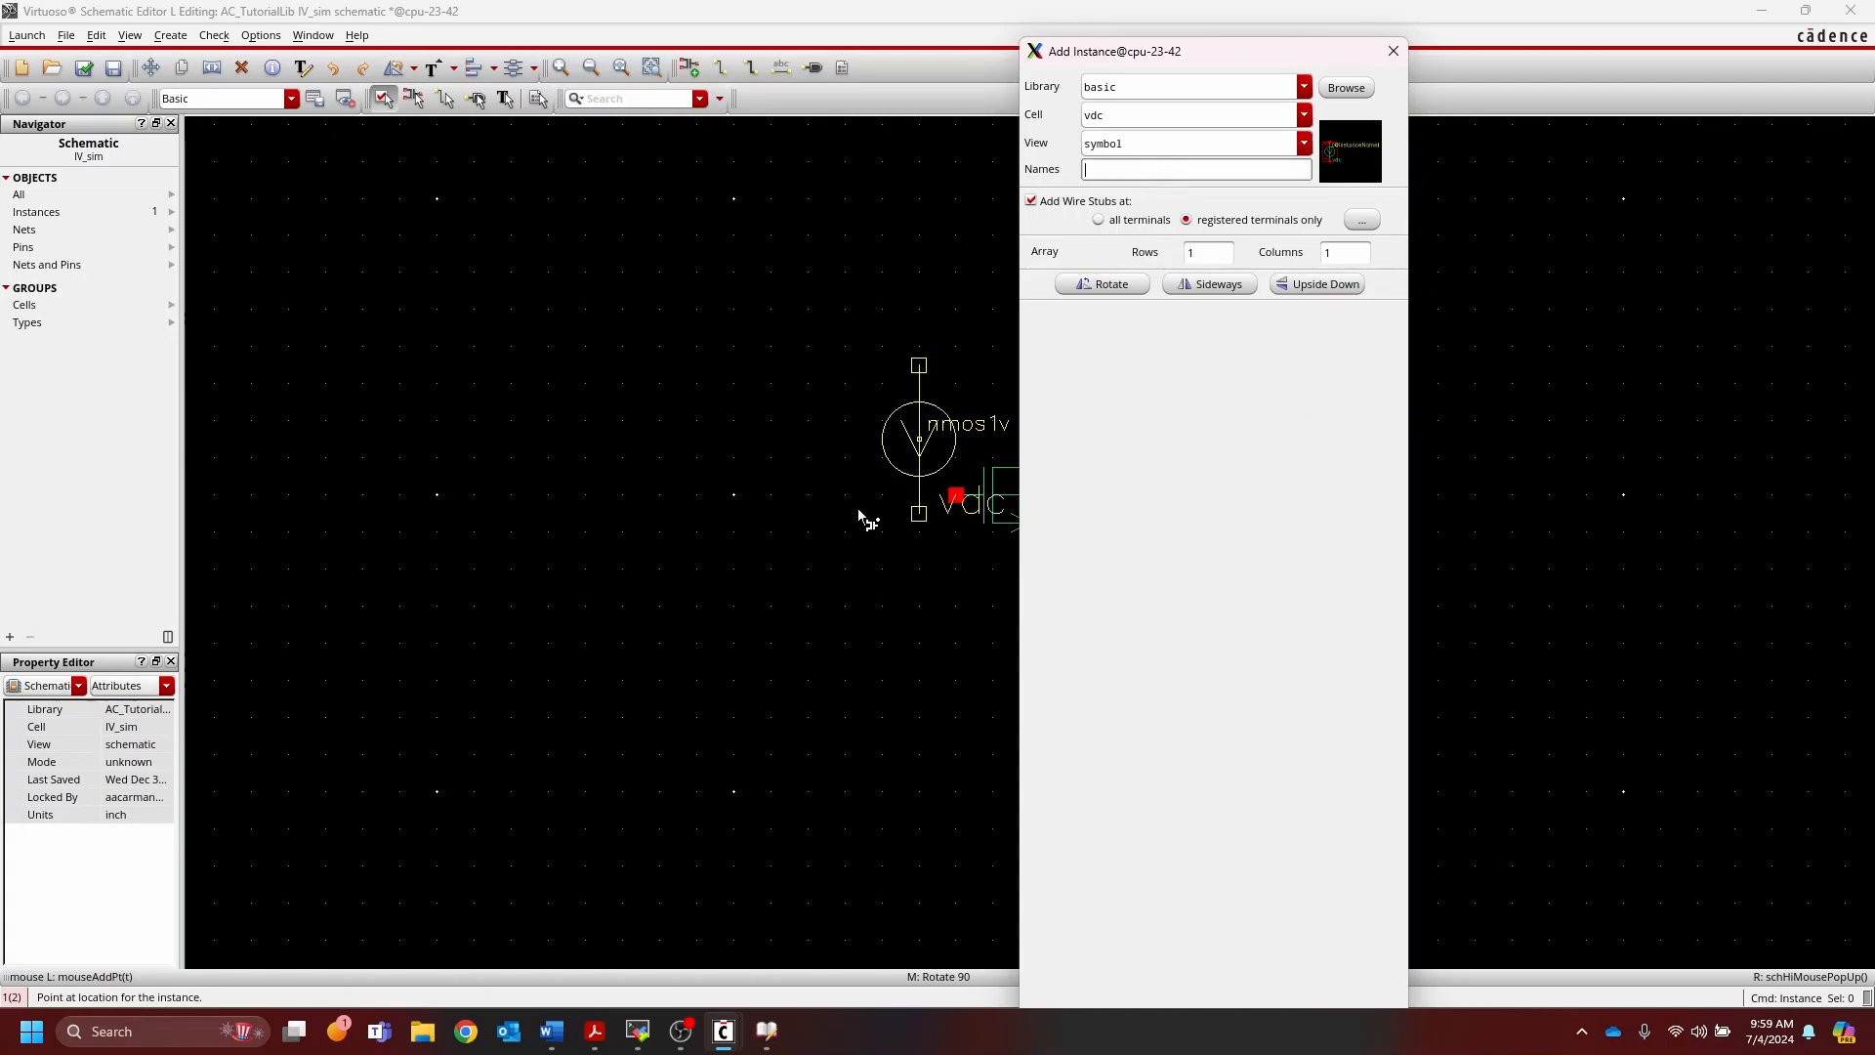
Step: Change the library of the vdc symbol instance being added to analogLib, and clear the dialog away from the transistor
double_click(1122, 84)
text(analogLib)
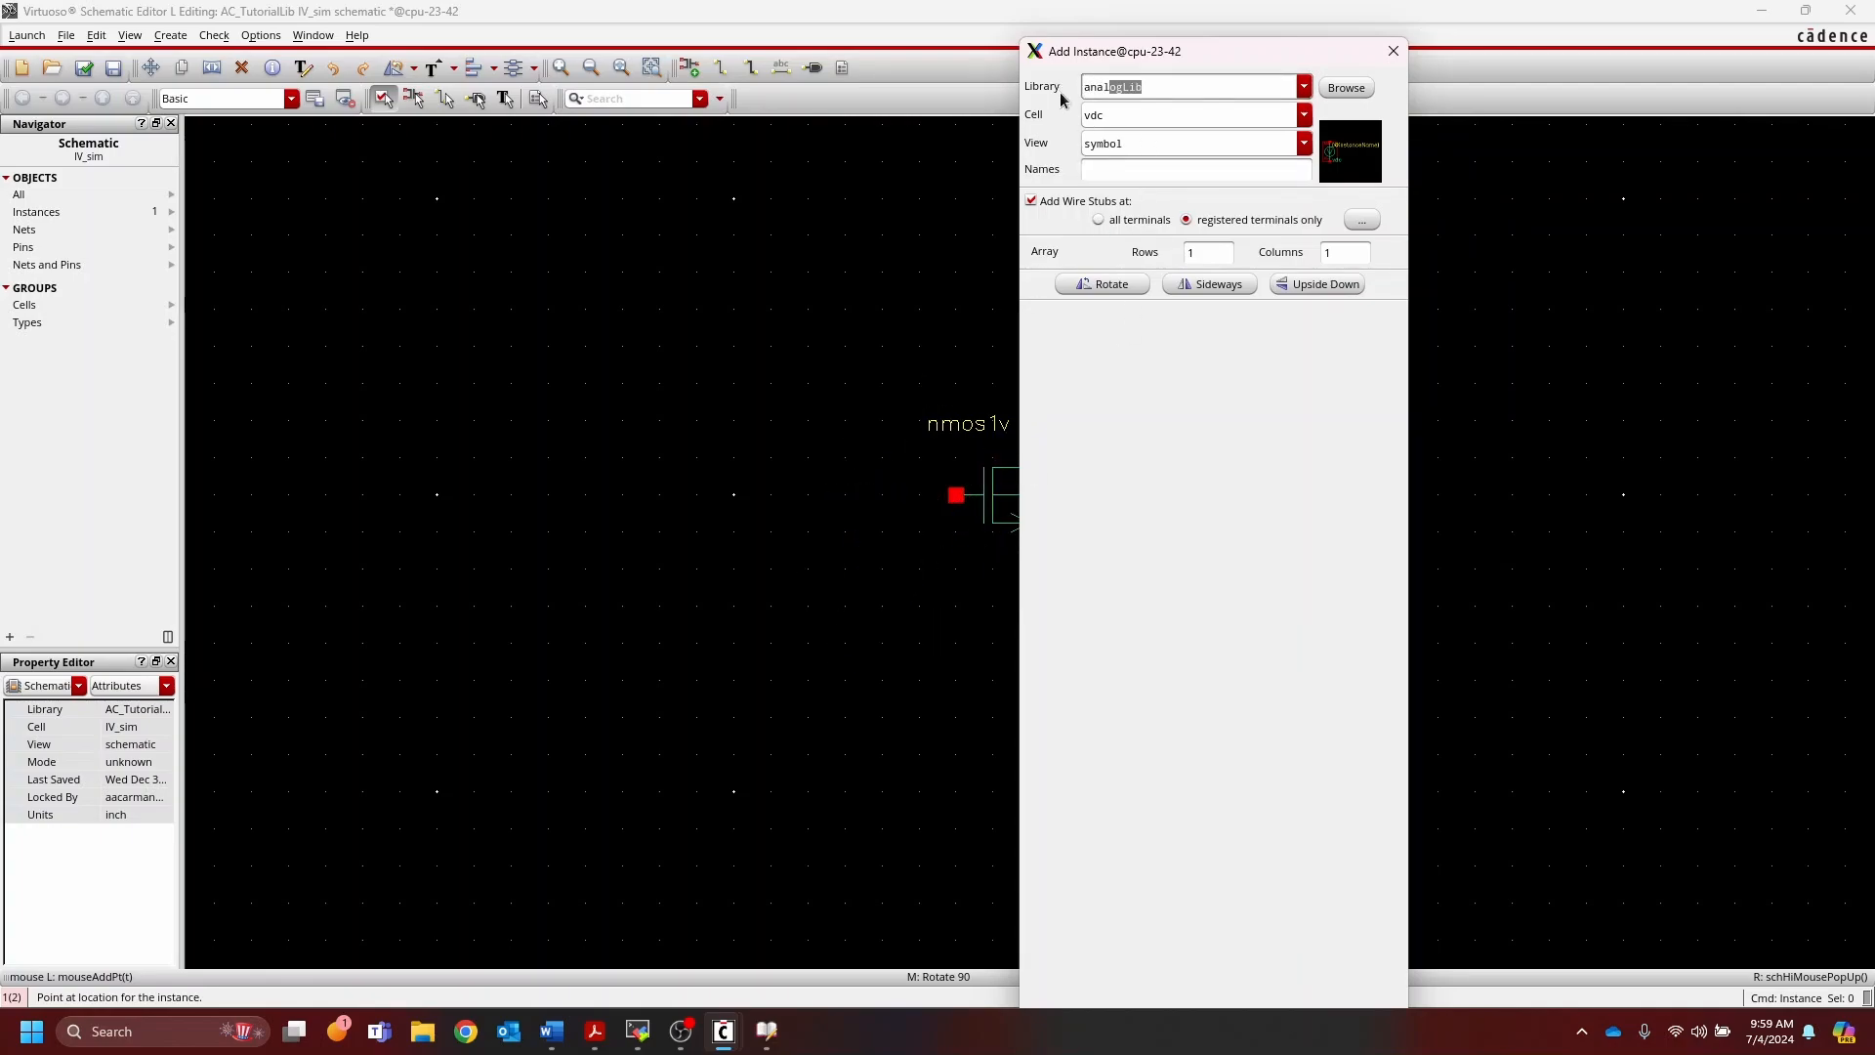
key(Return)
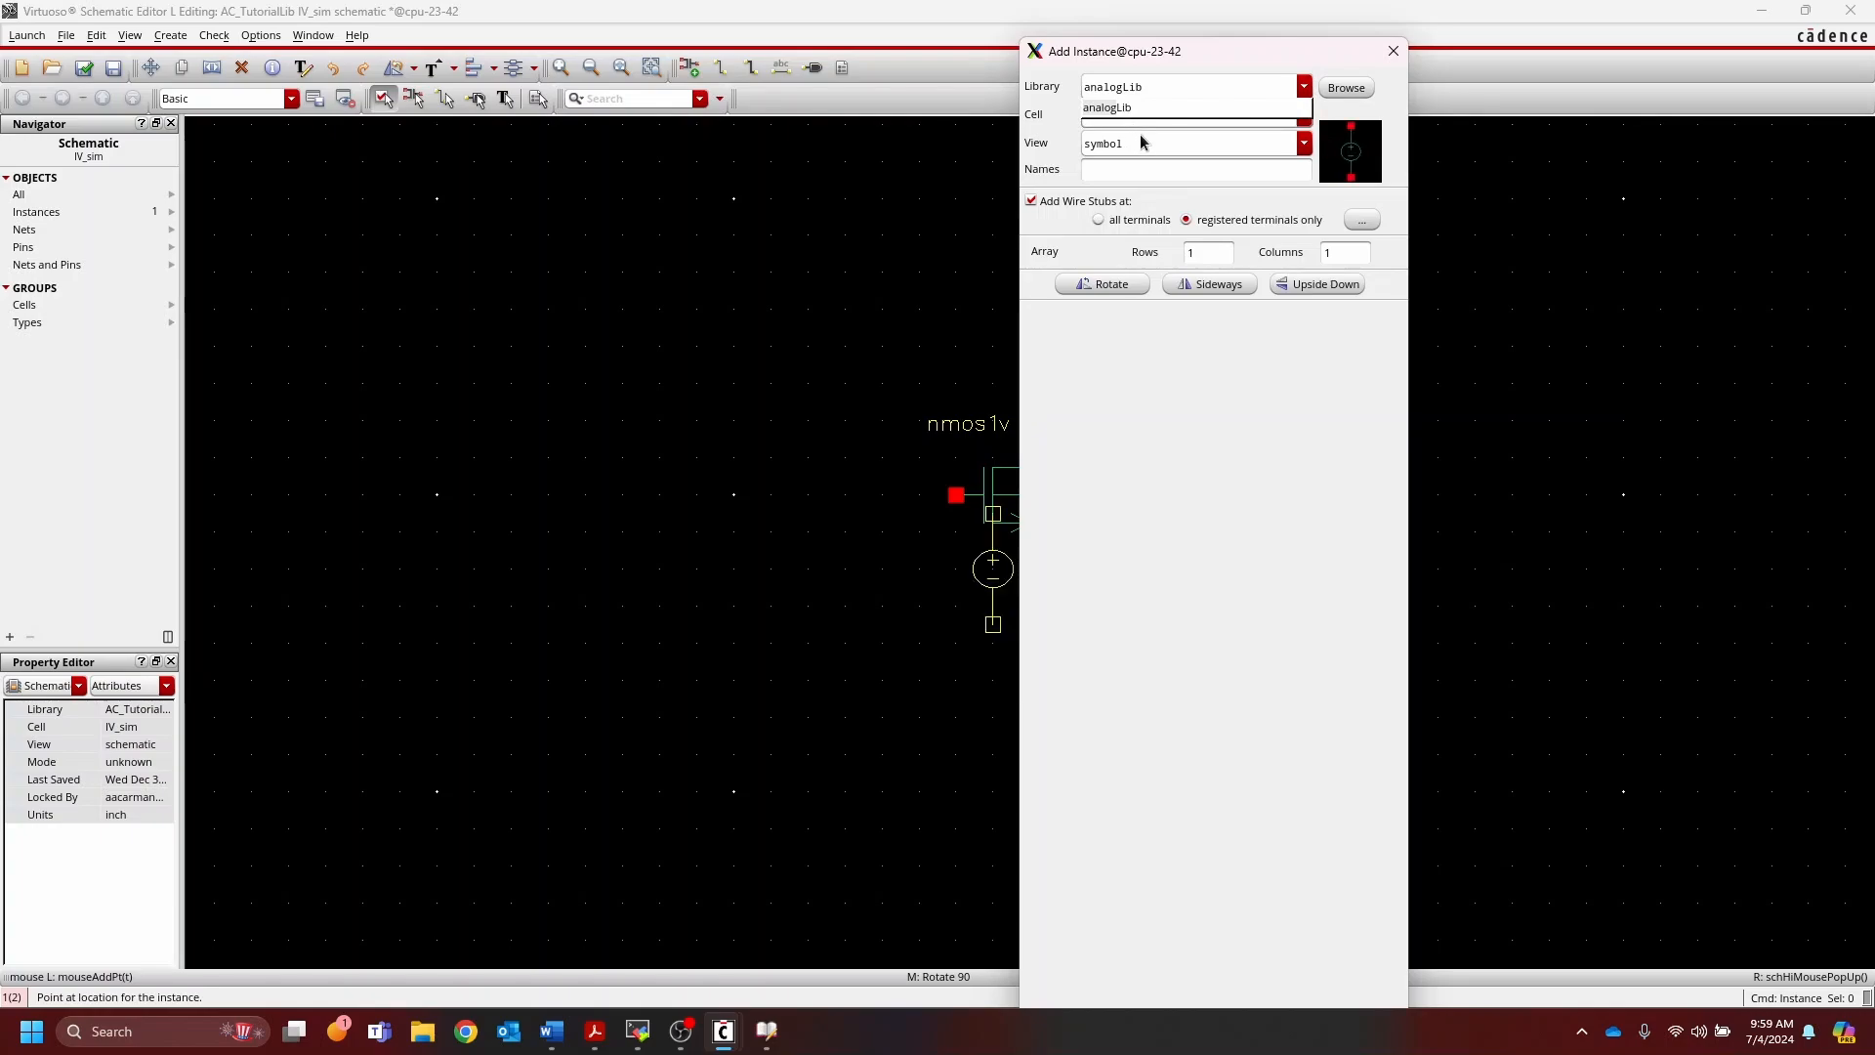
click(1139, 144)
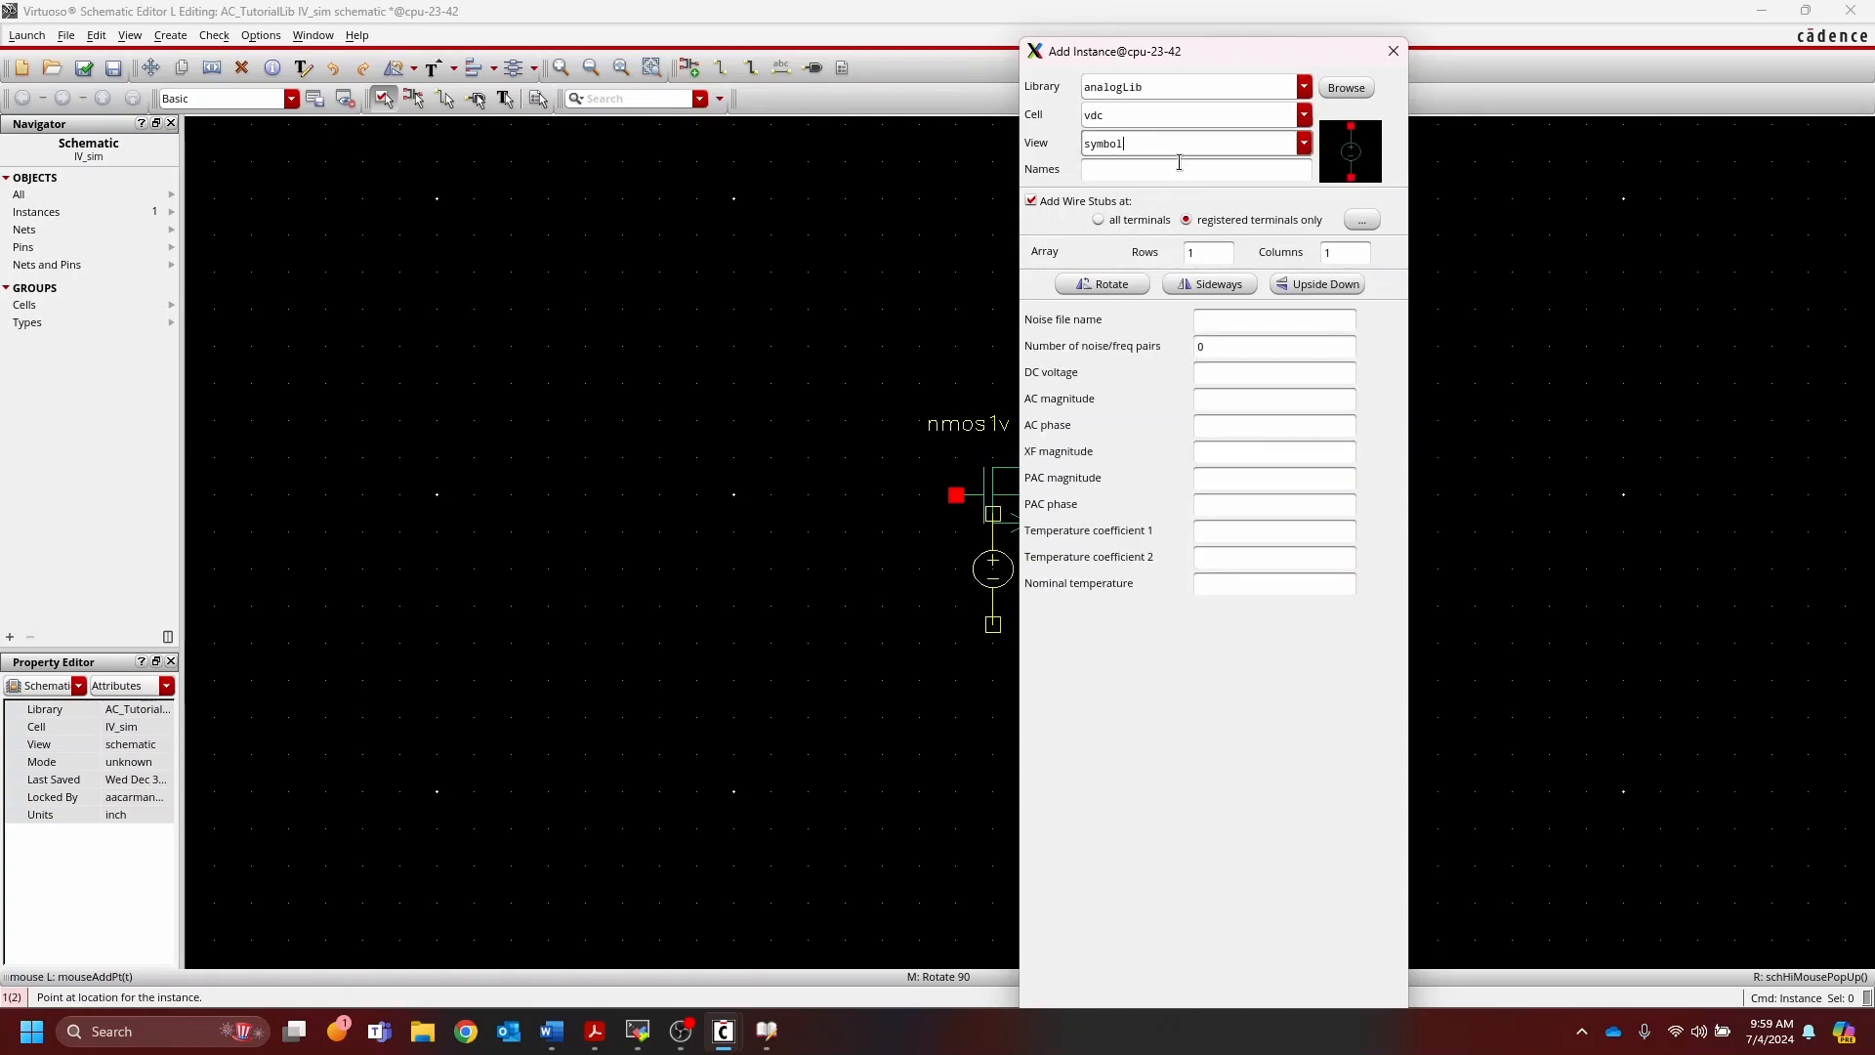
drag(1205, 53, 1565, 29)
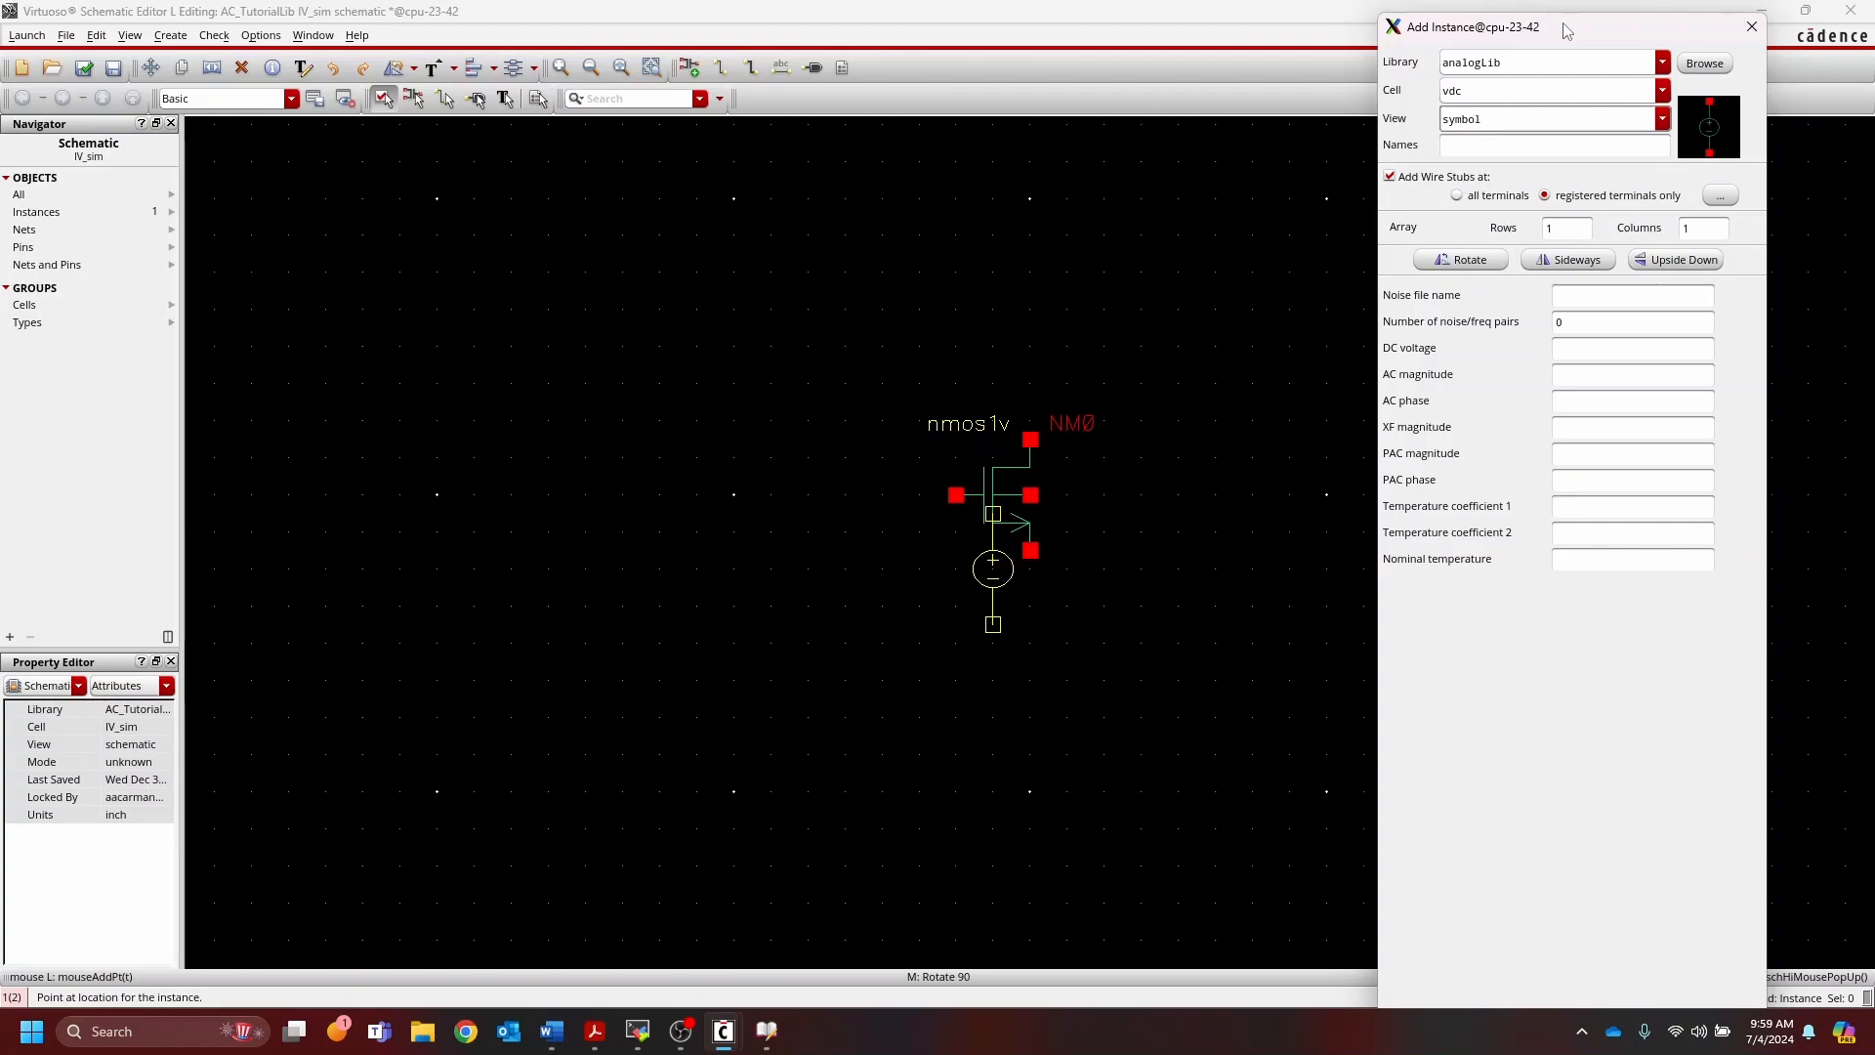
drag(1601, 40, 1611, 45)
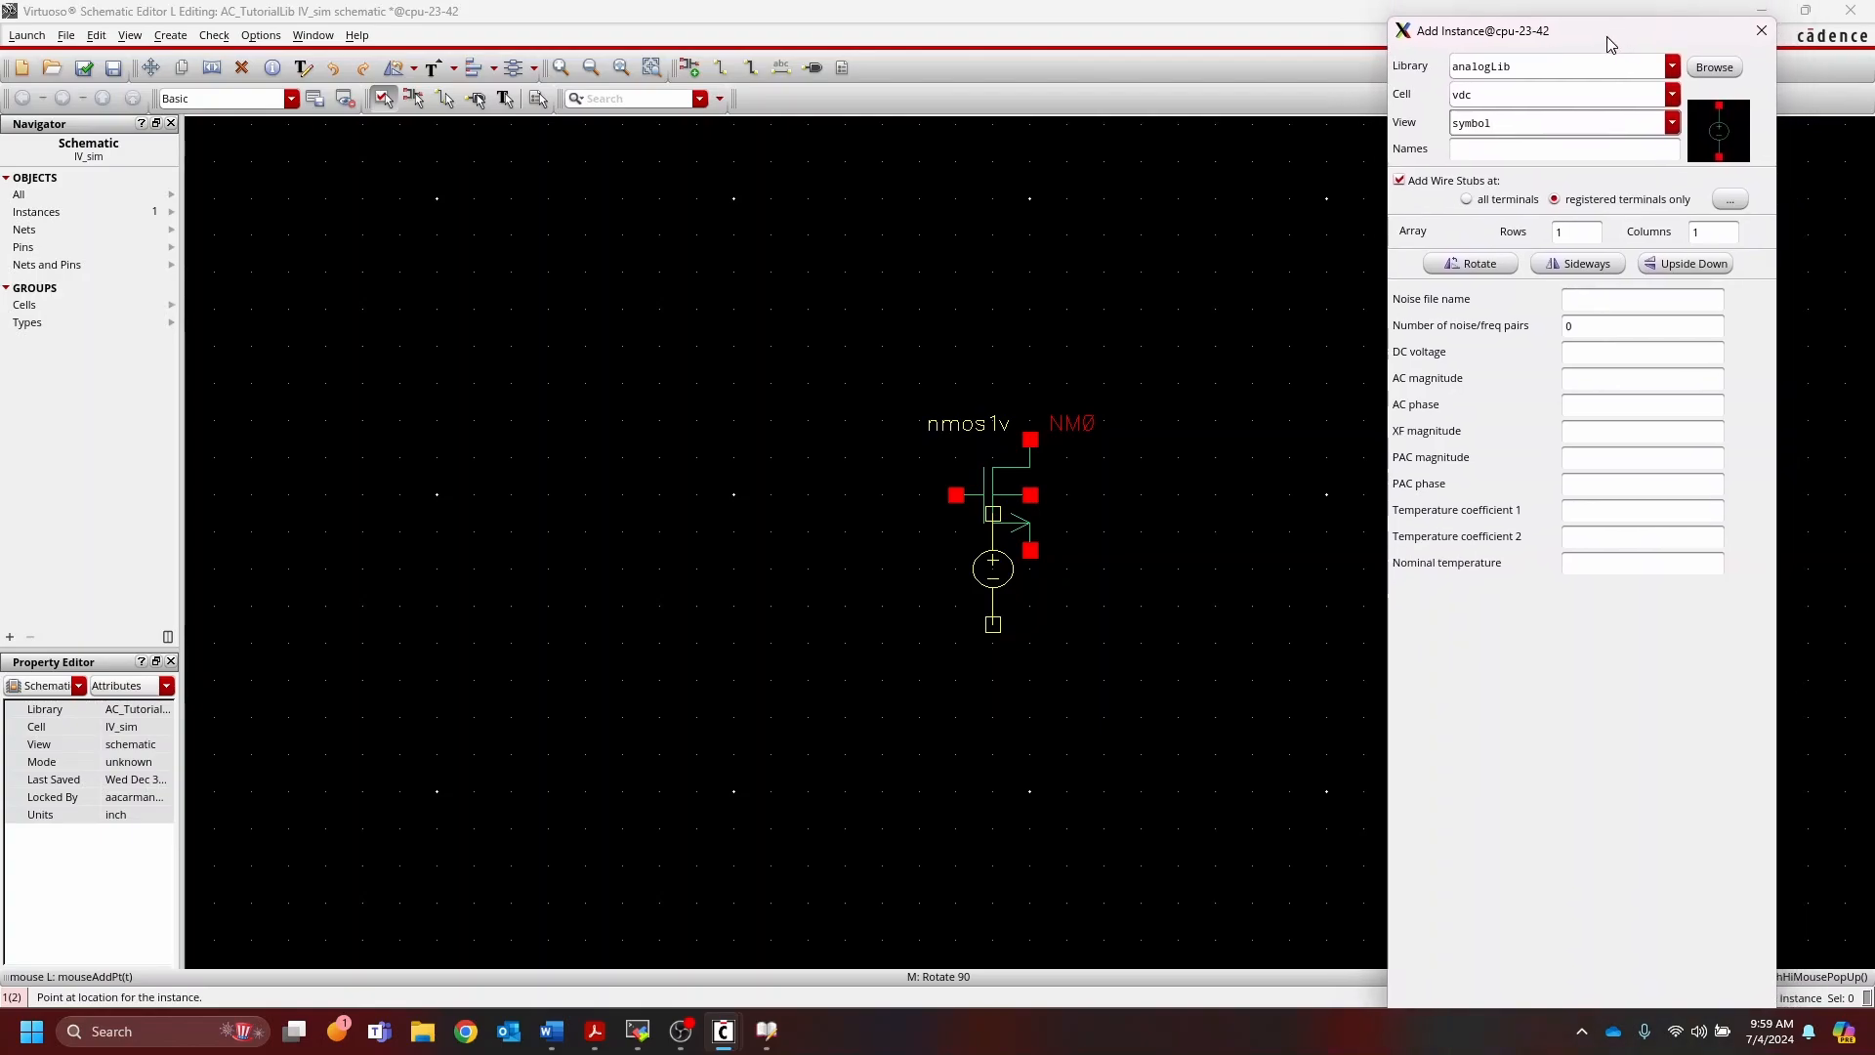
click(1521, 94)
click(1514, 121)
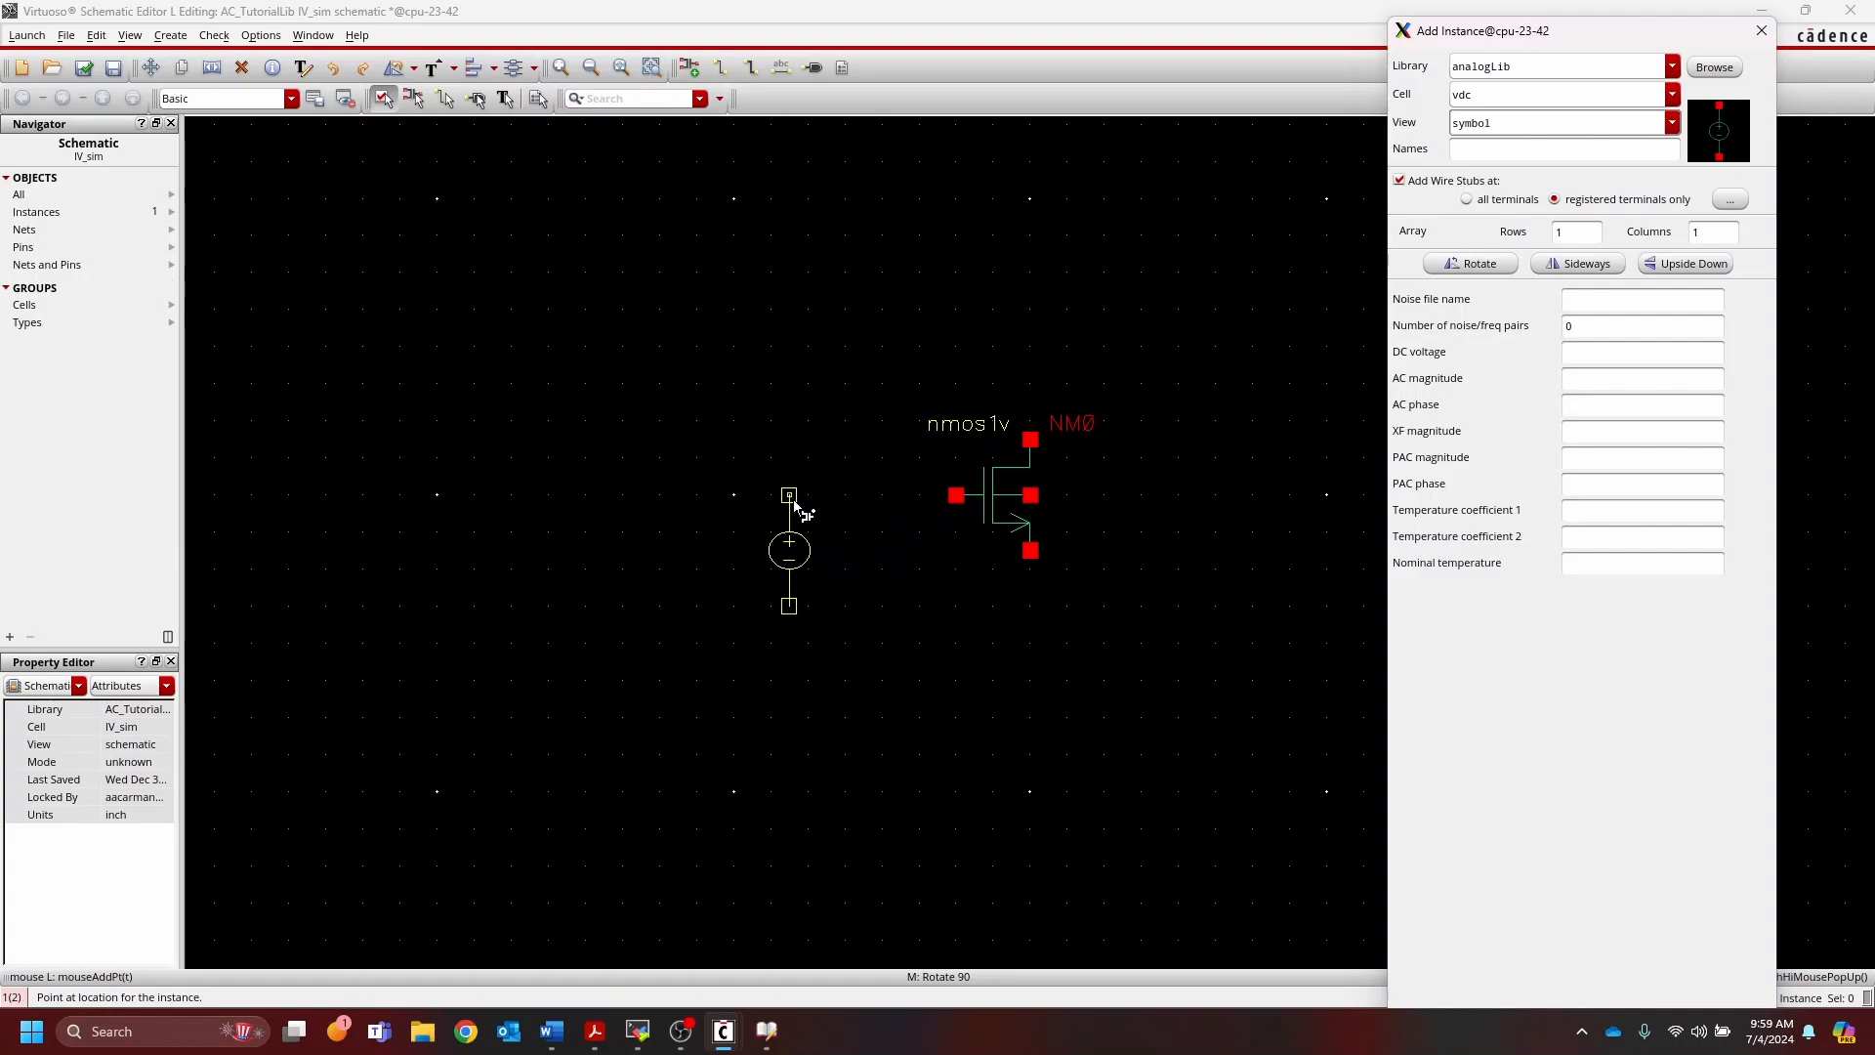
Step: Place two vdc sources, one on each side of the nmos1v transistor, and end instance placement
click(795, 505)
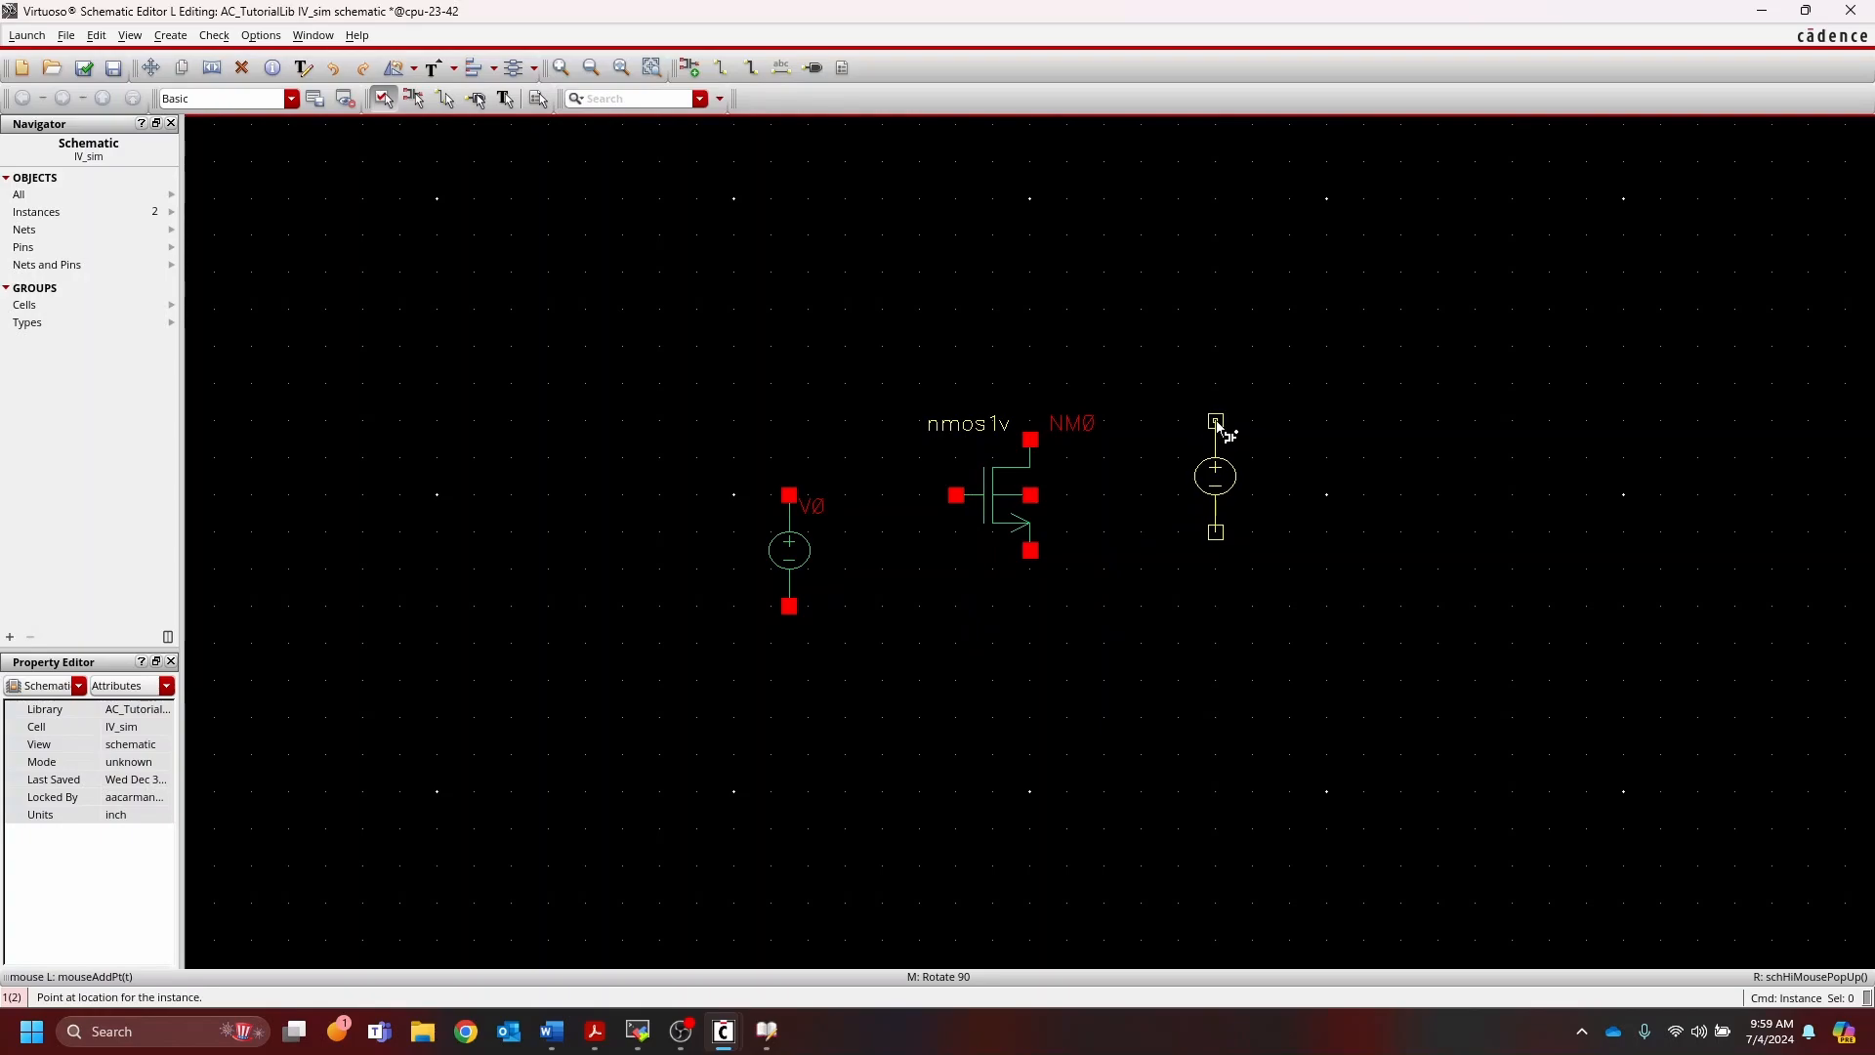
click(1215, 421)
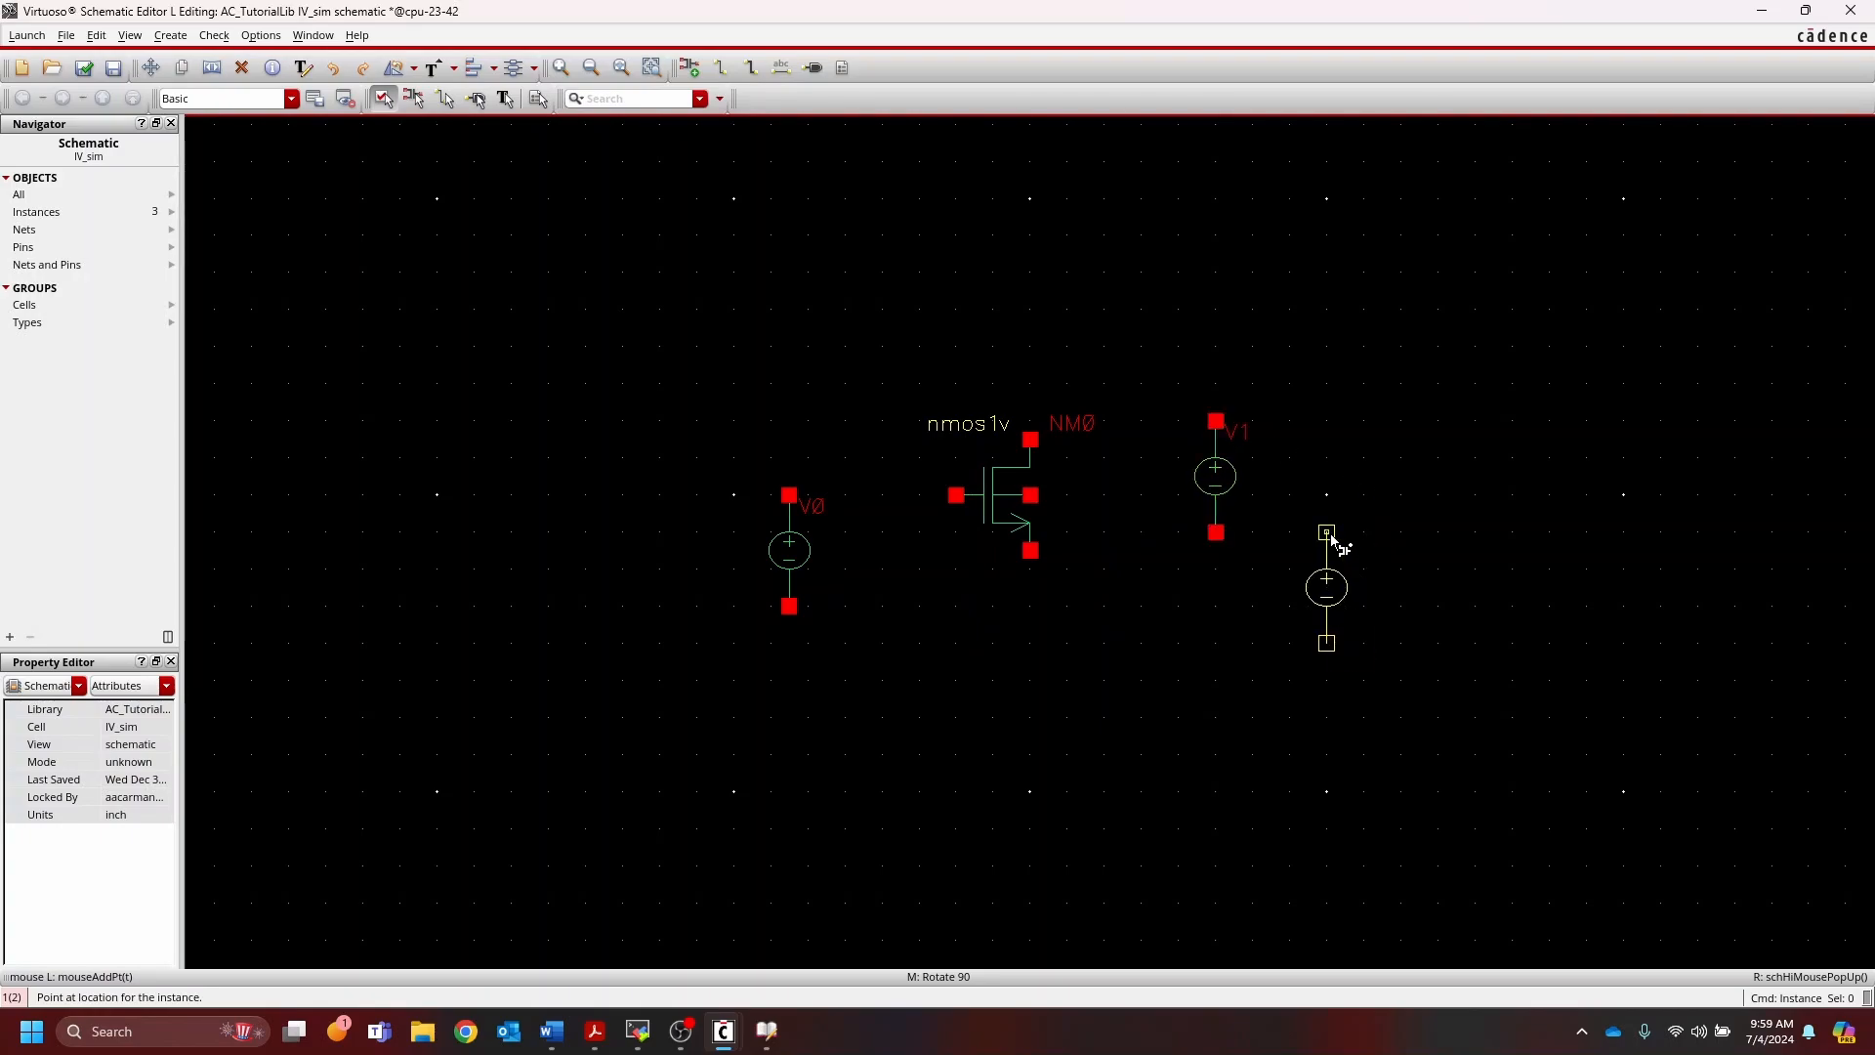
key(Escape)
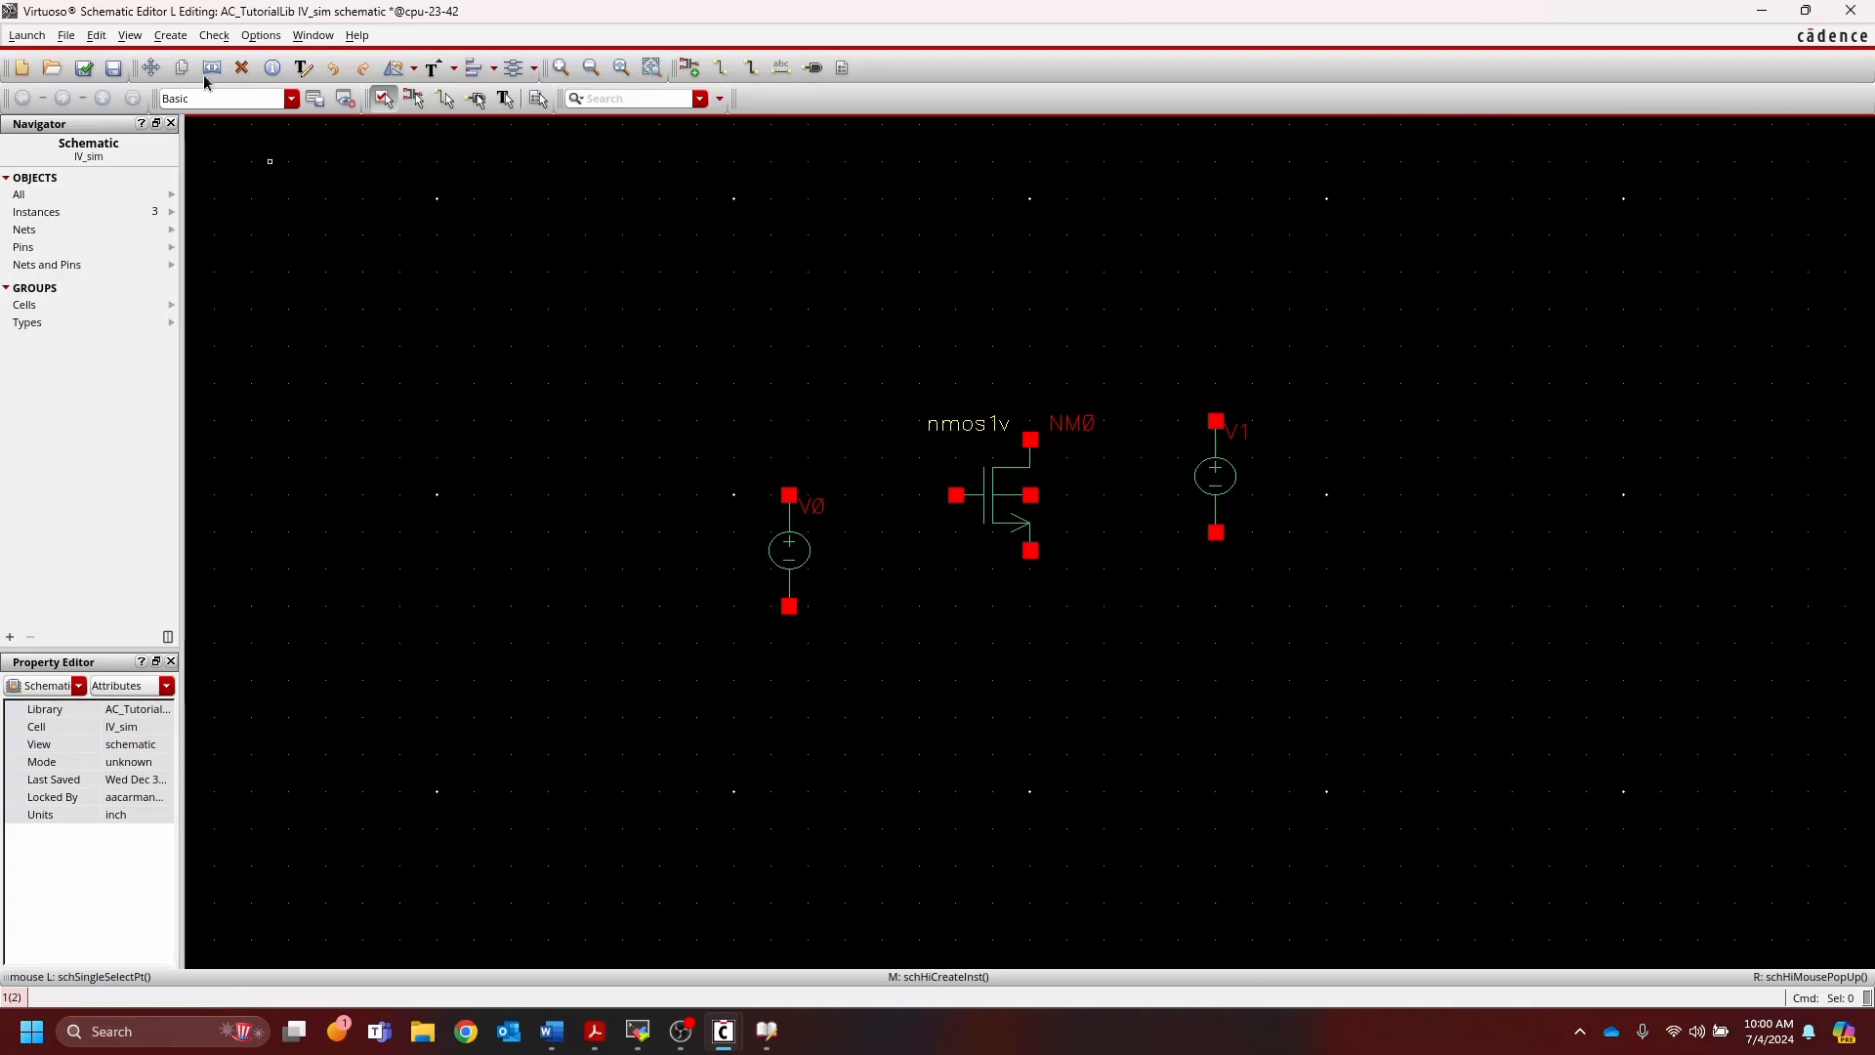
Step: Wire the negative terminal of V0 to the negative terminal of V1 with a narrow wire below the transistor
click(176, 37)
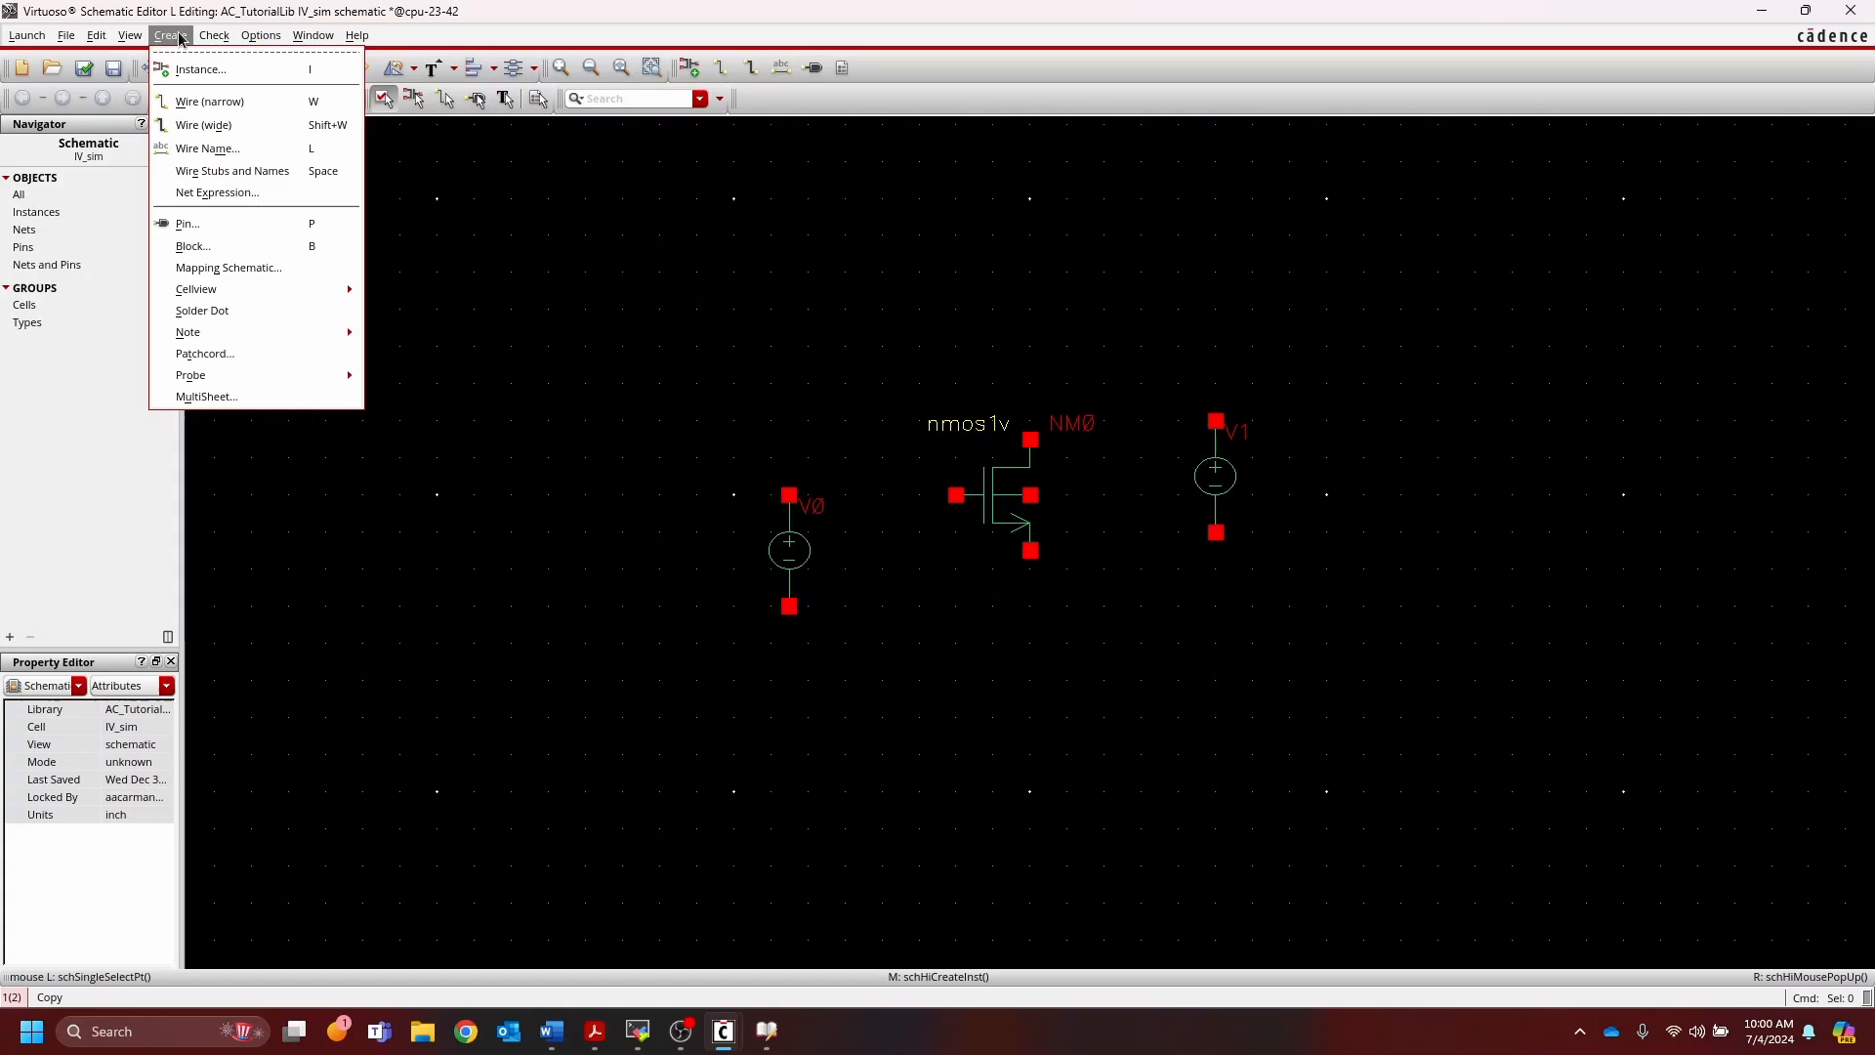
click(325, 107)
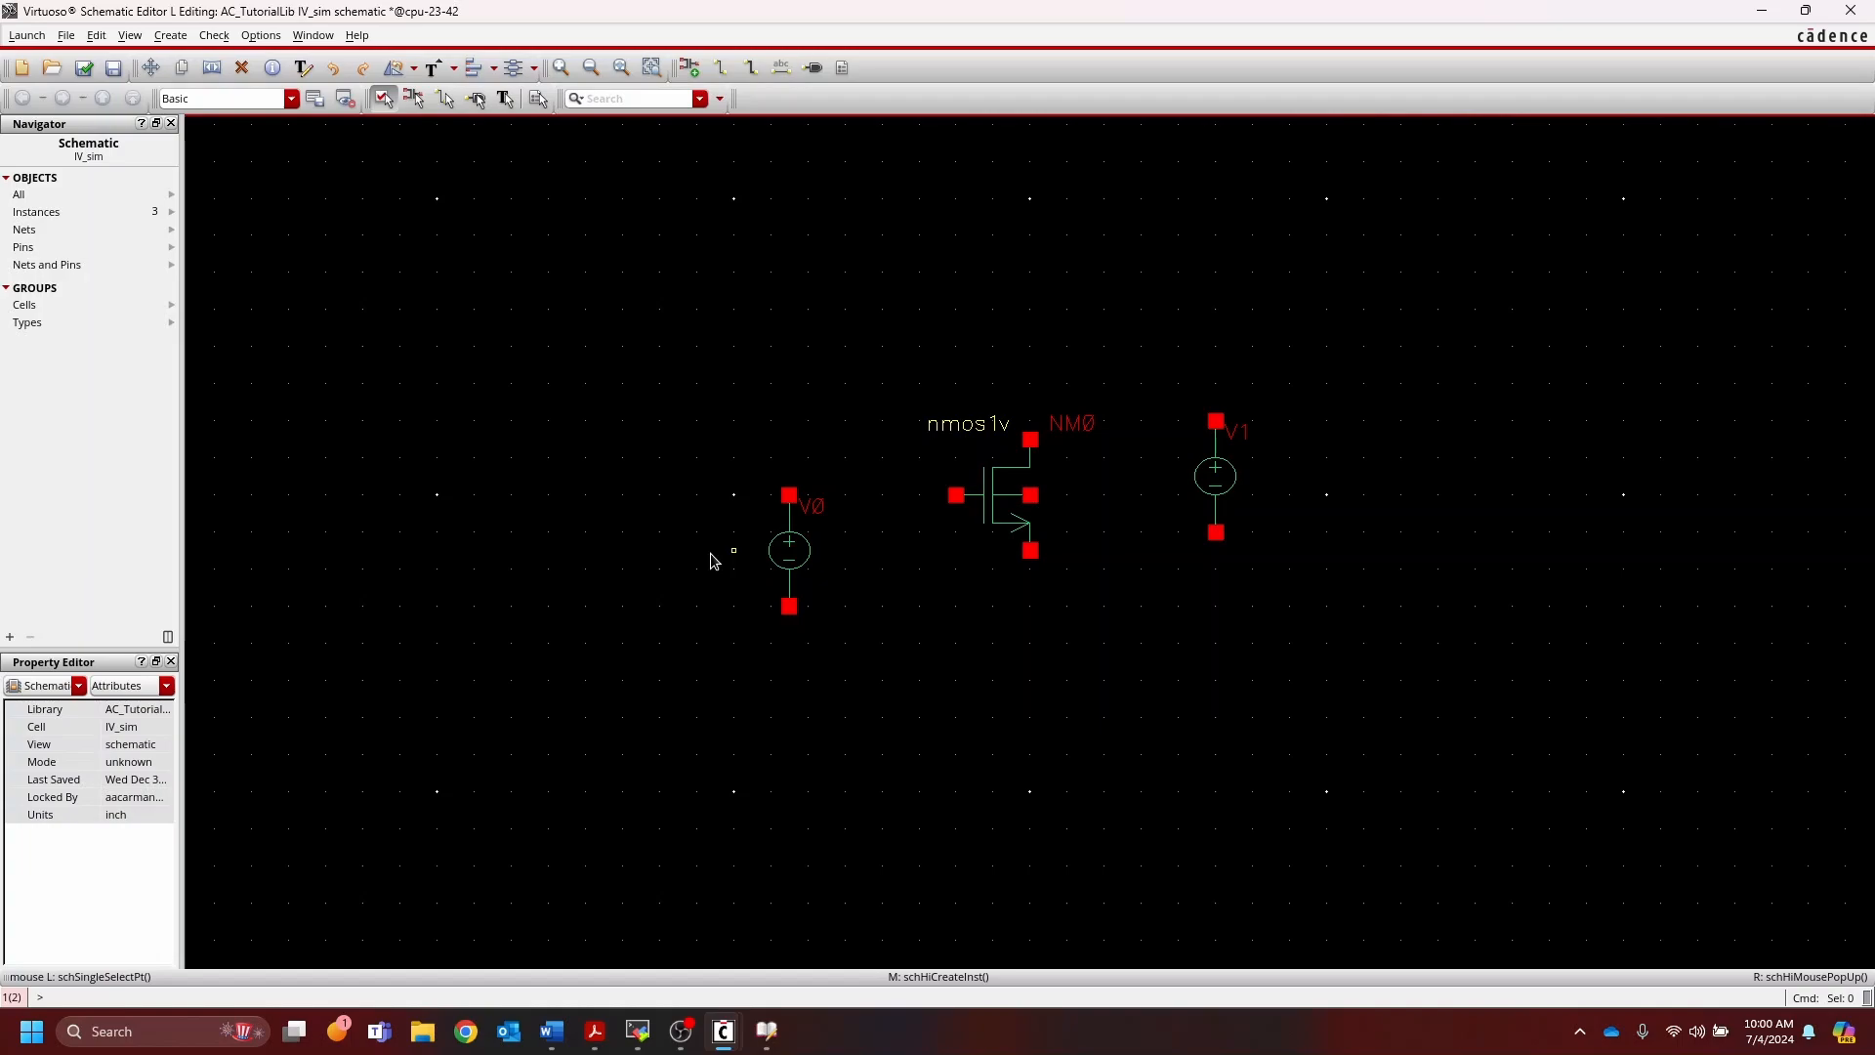
key(w)
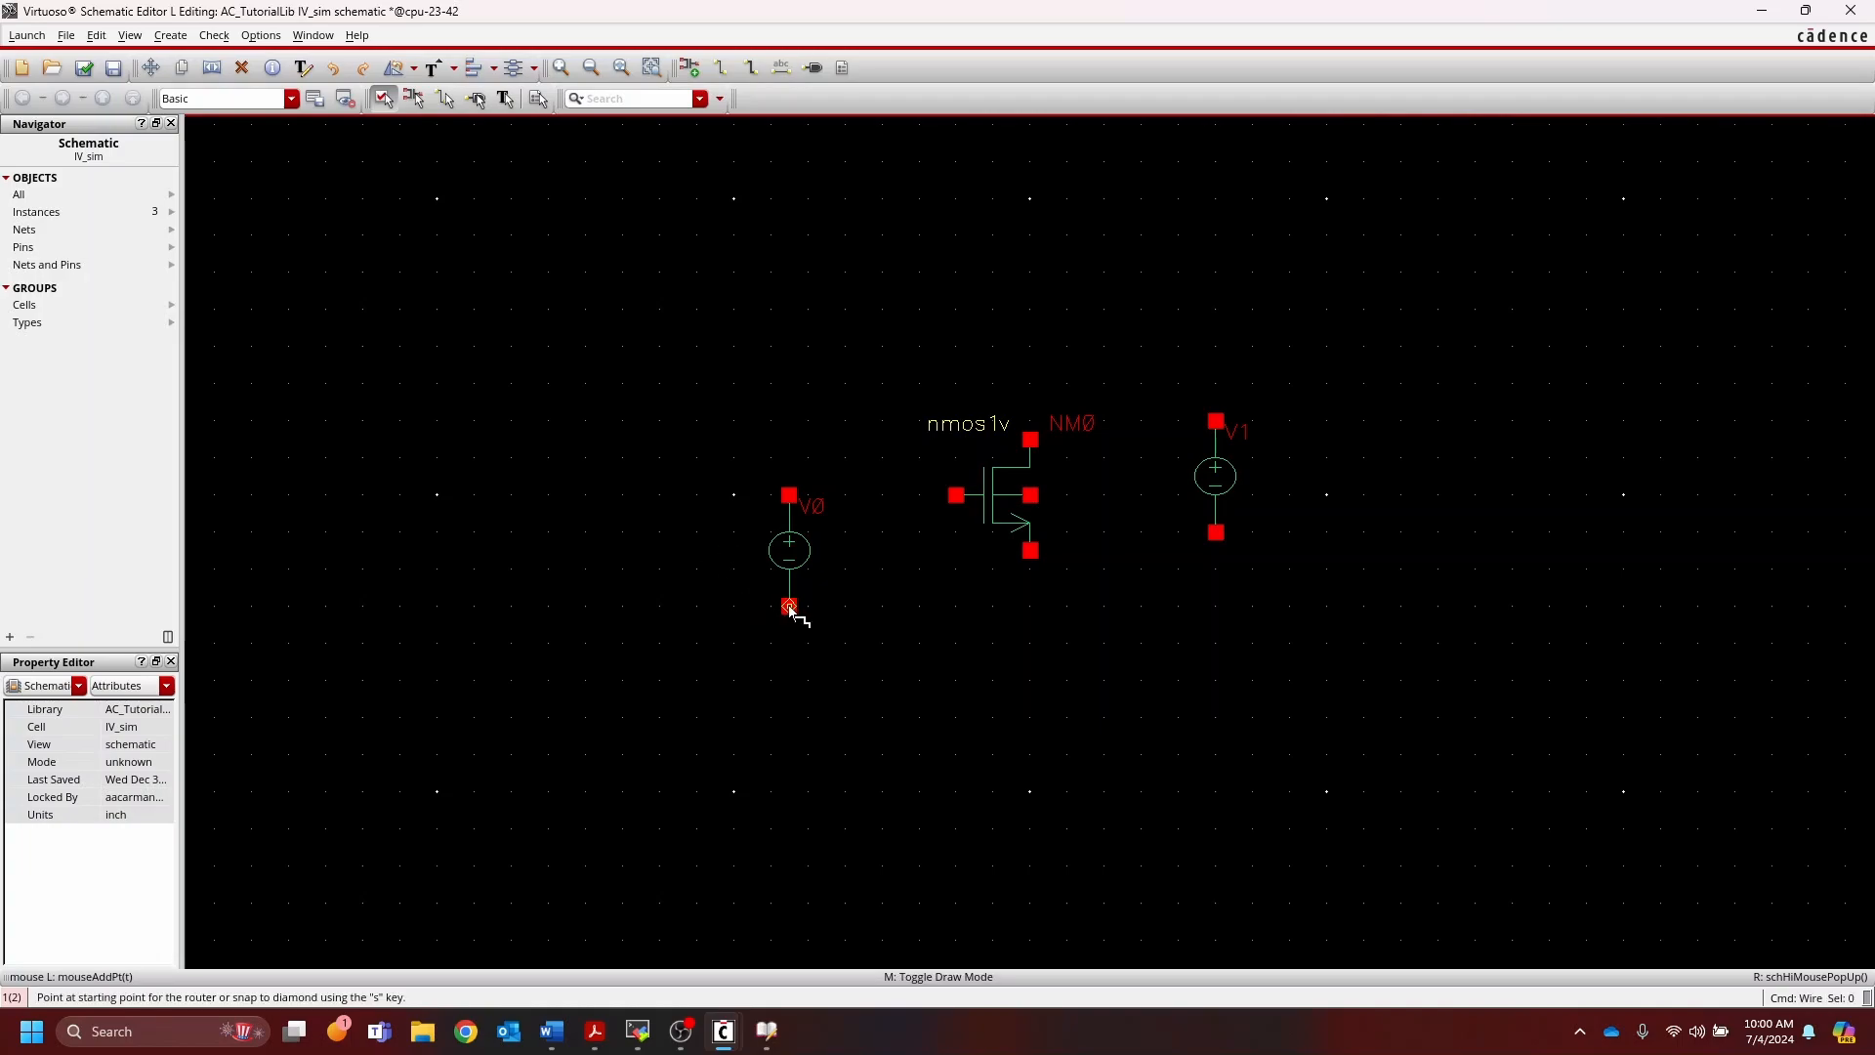
click(789, 606)
click(1216, 532)
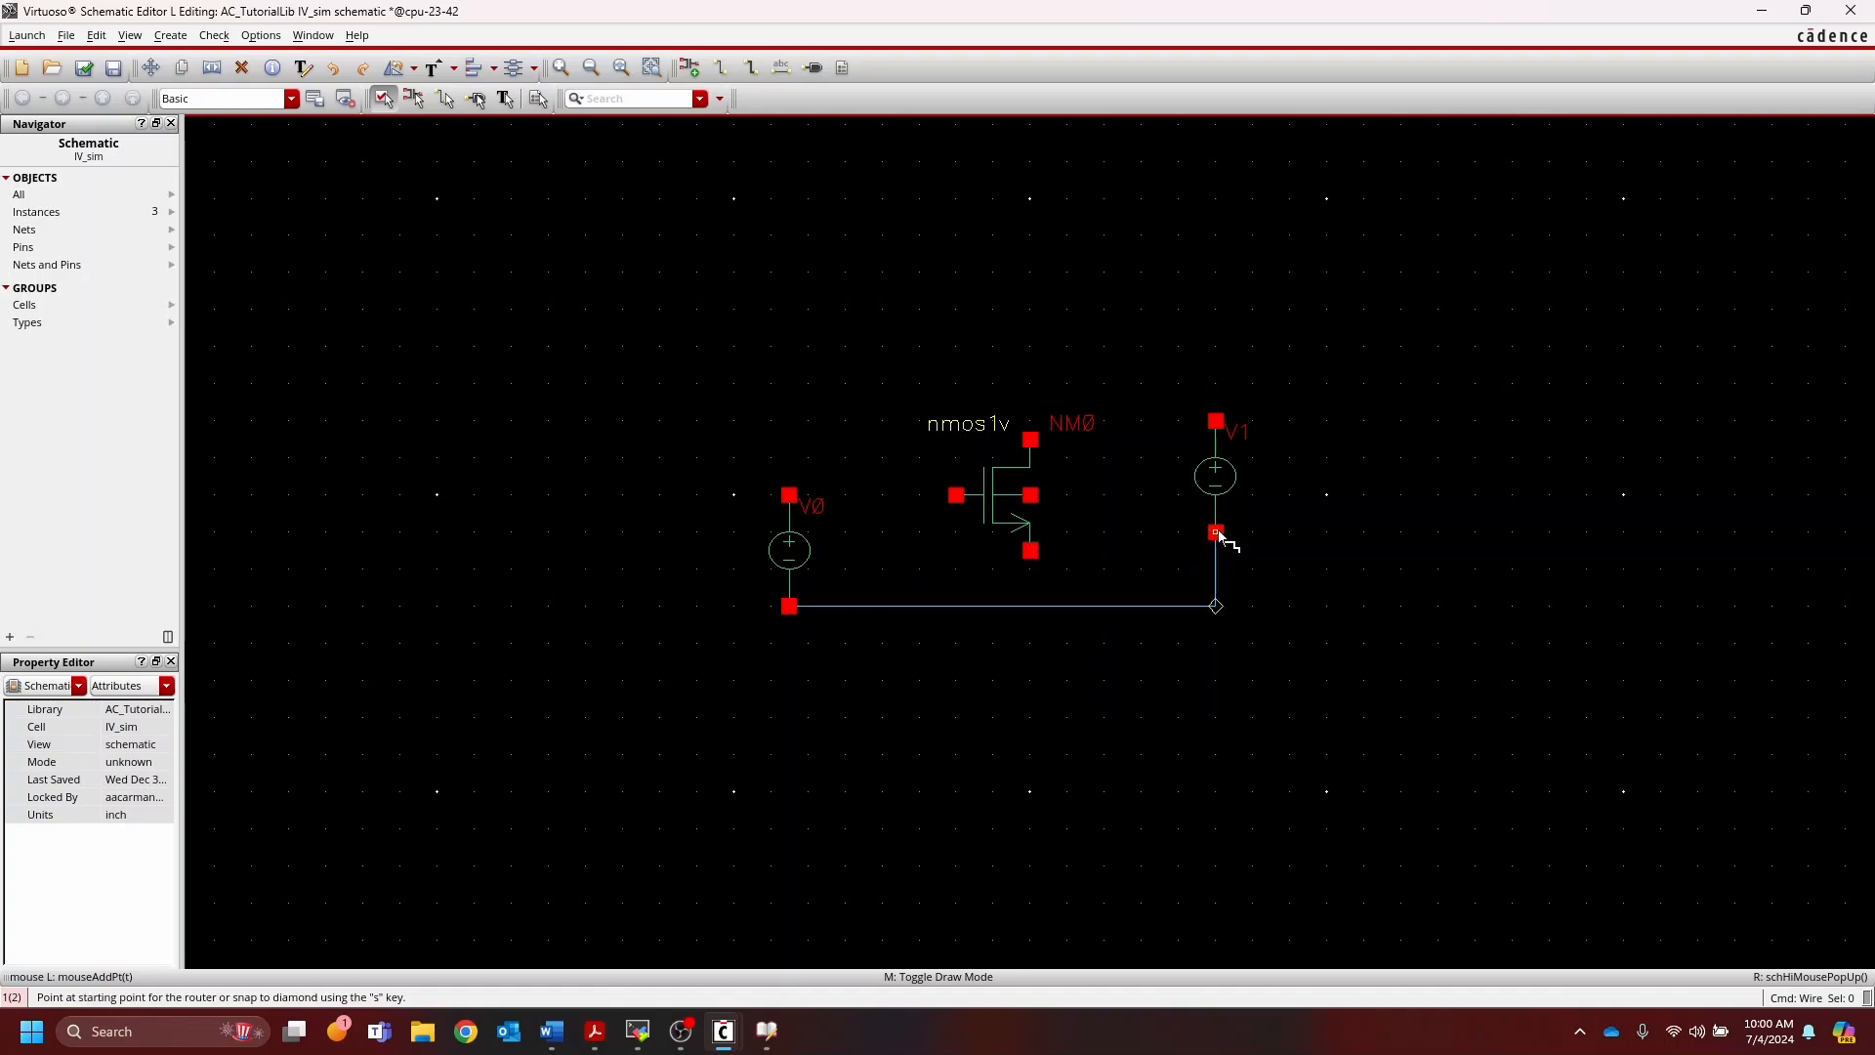
Step: Wire the transistor's source and body terminals down to the wire joining the two sources' negative terminals
click(1030, 552)
click(1031, 606)
click(1031, 496)
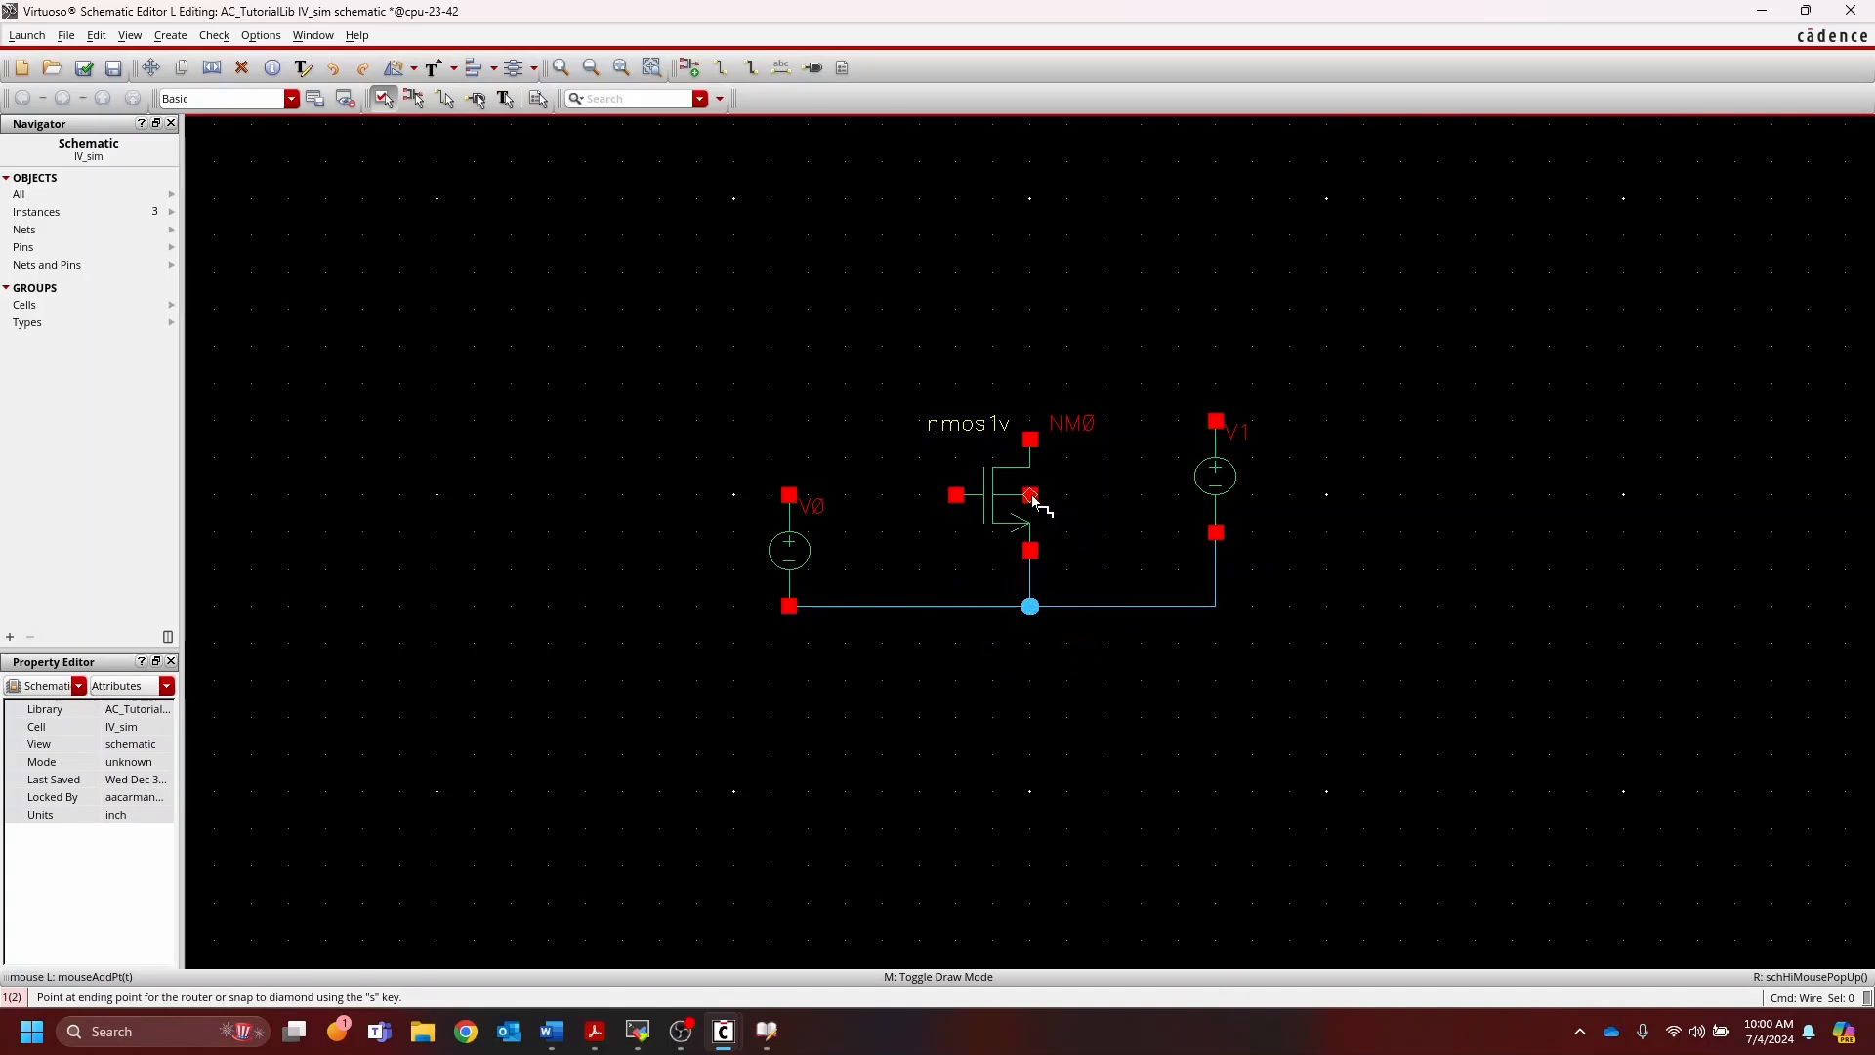
click(1104, 607)
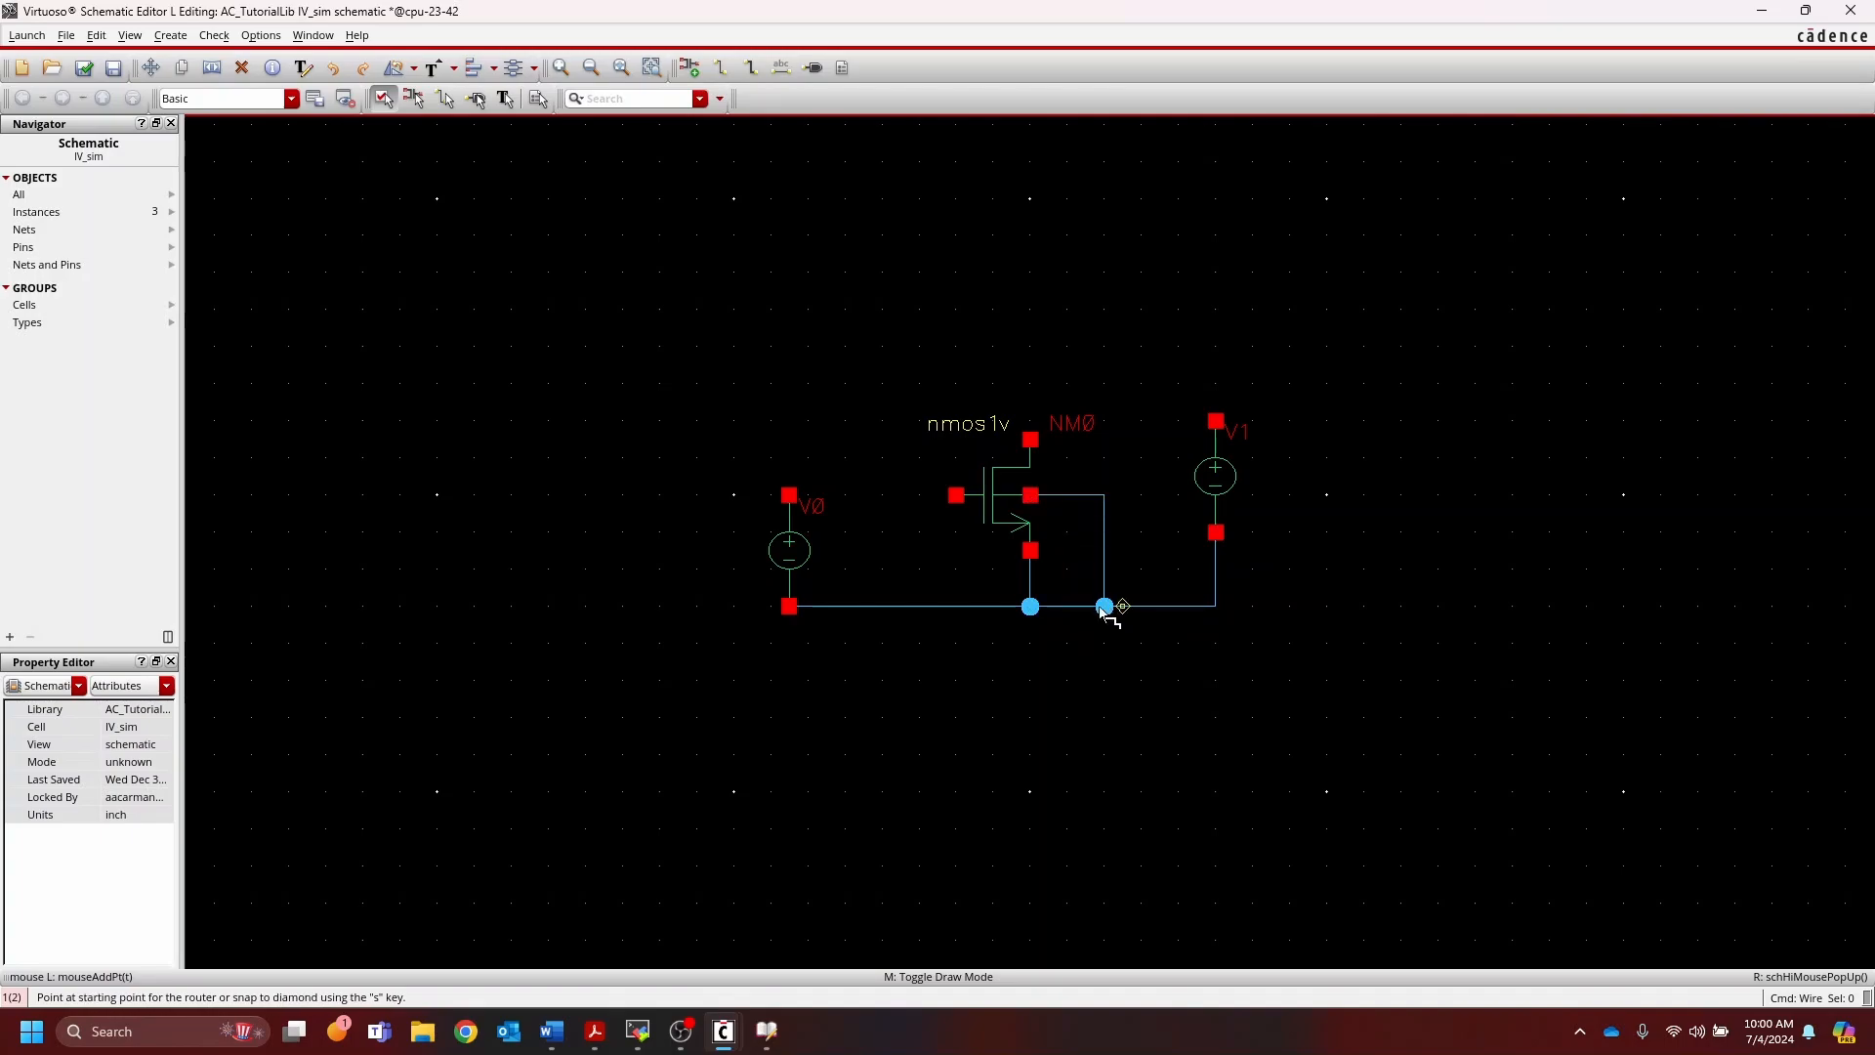
Step: Wire V1's positive terminal to the transistor's drain and V0's positive terminal to its gate, and end wiring
click(1216, 420)
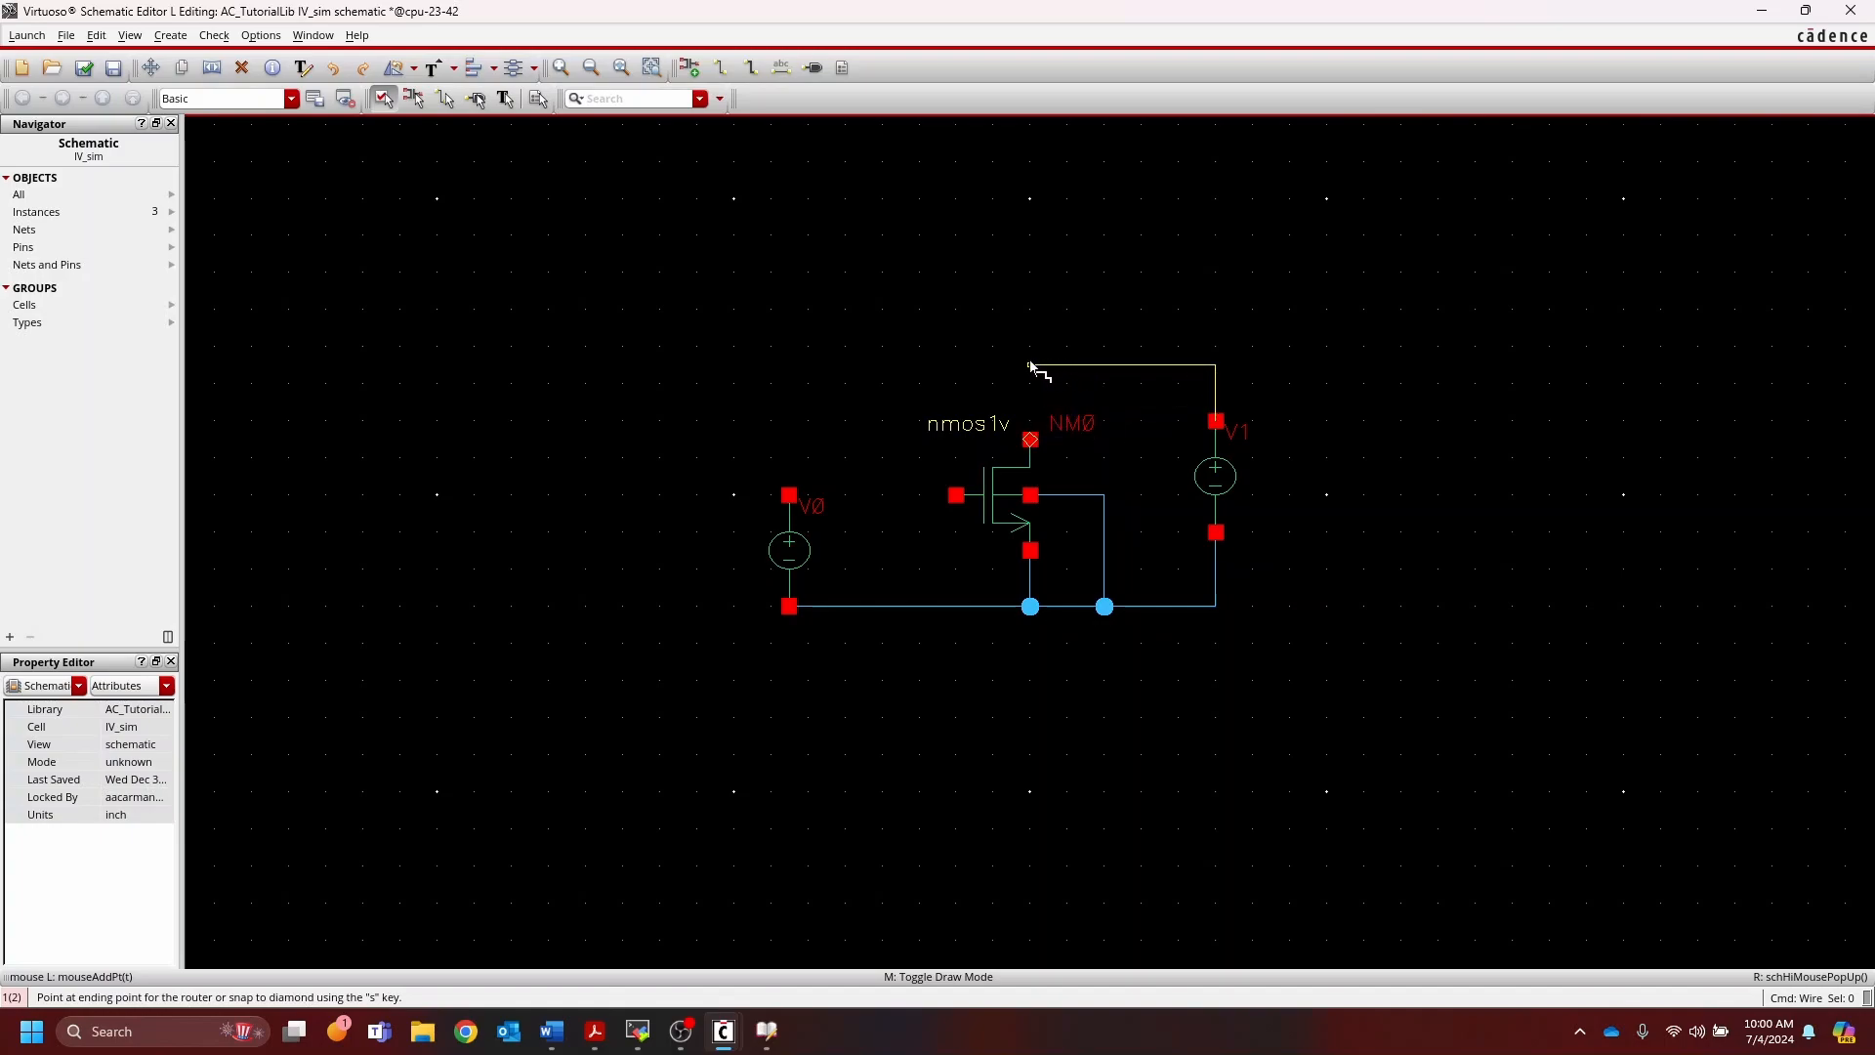
click(1030, 438)
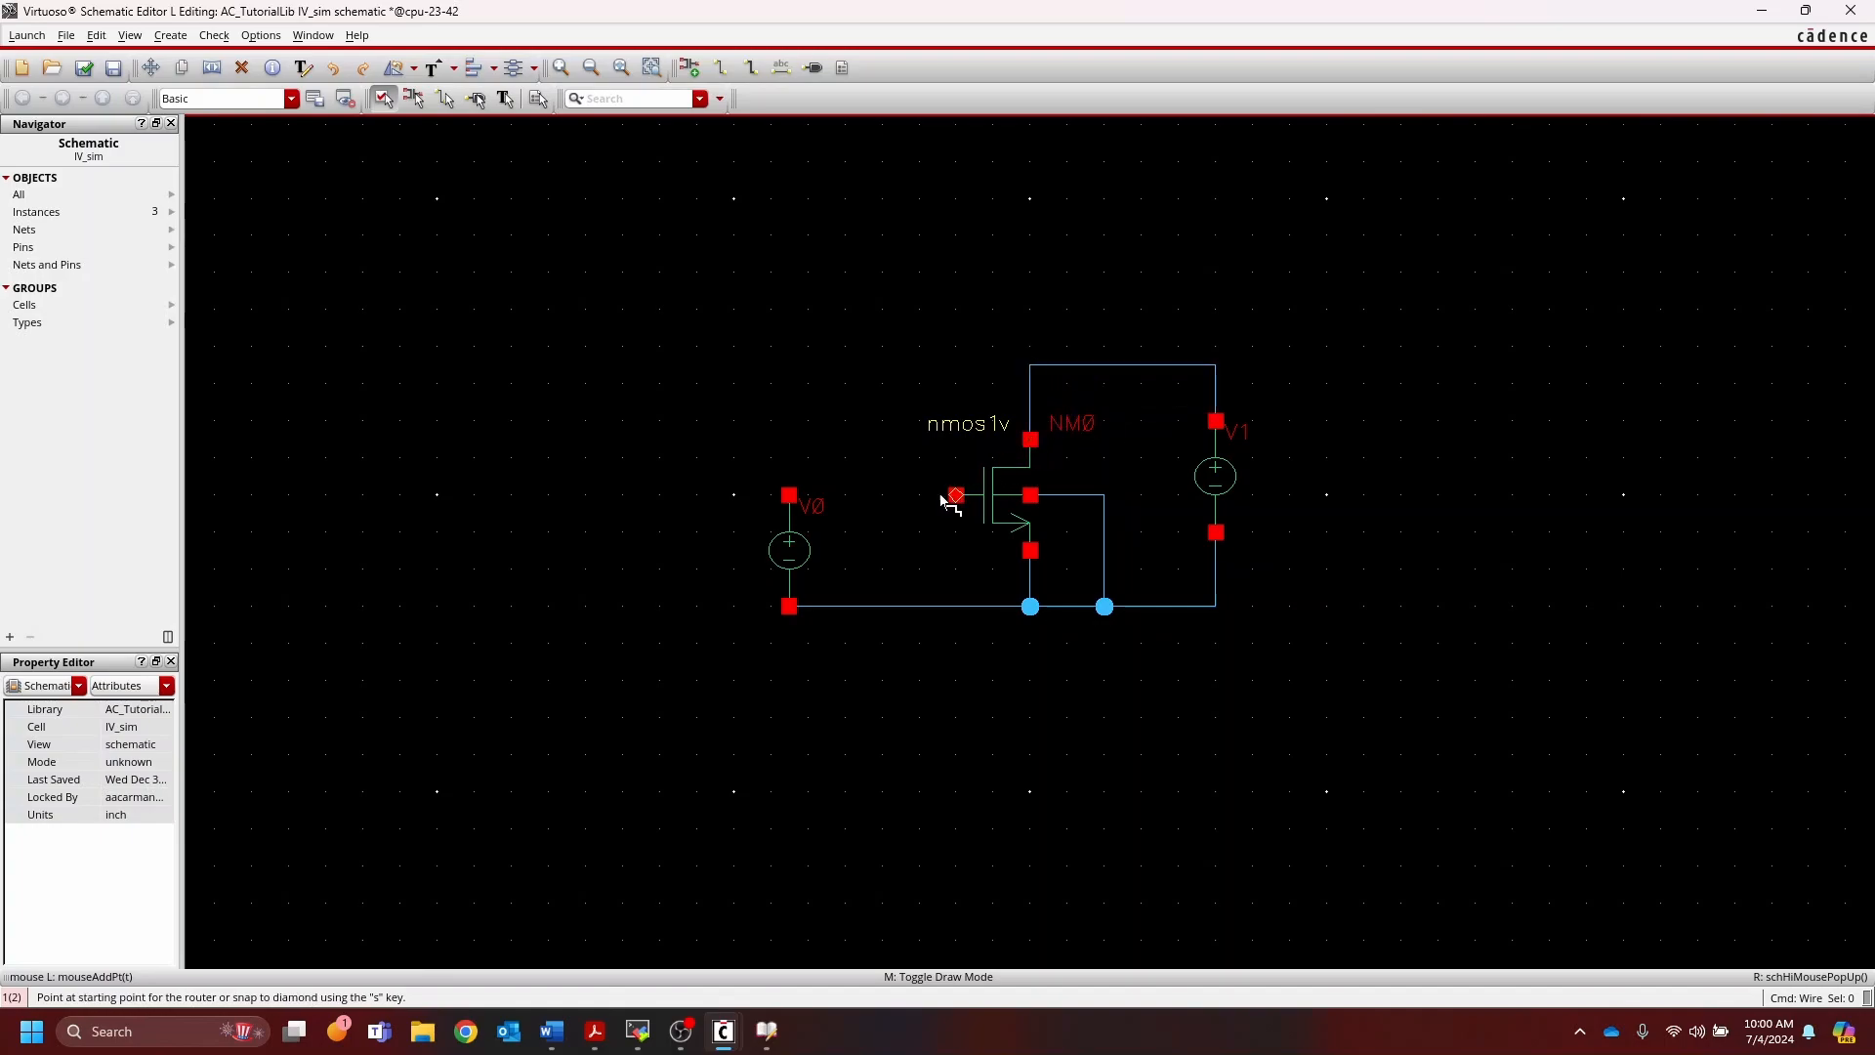
click(789, 496)
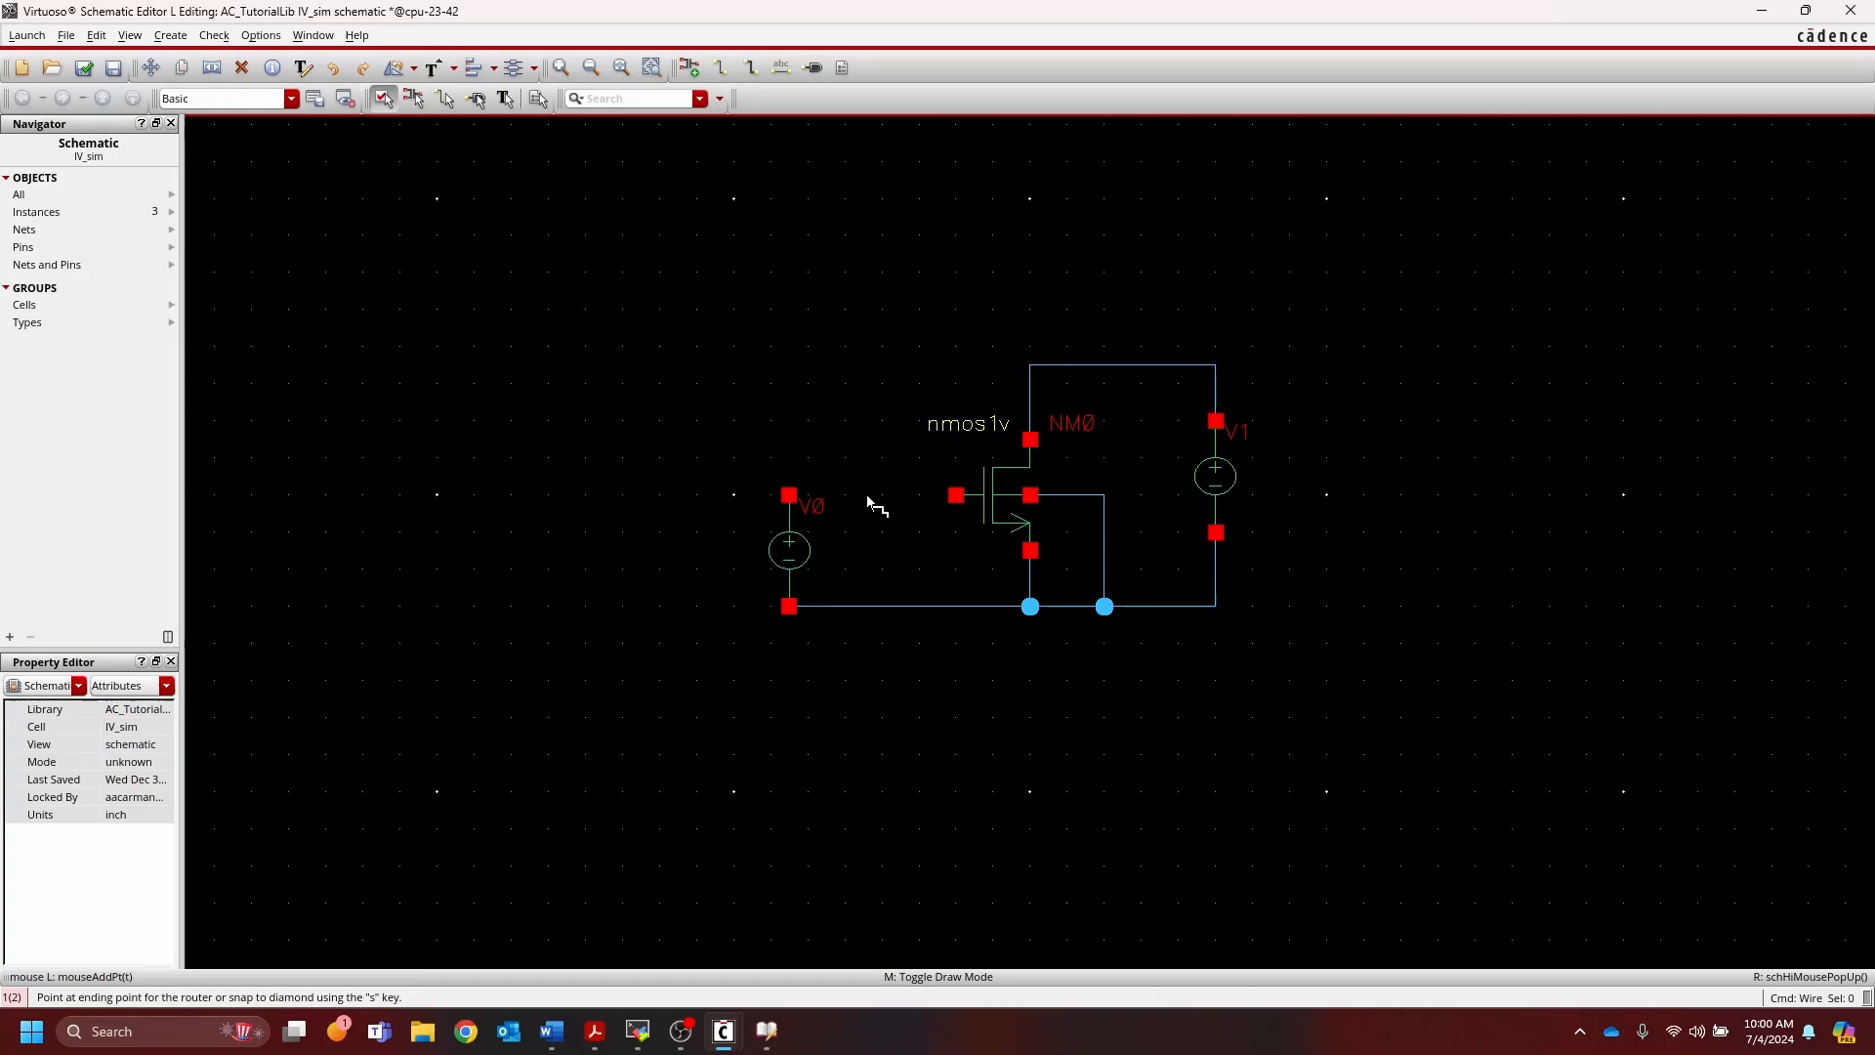
click(955, 495)
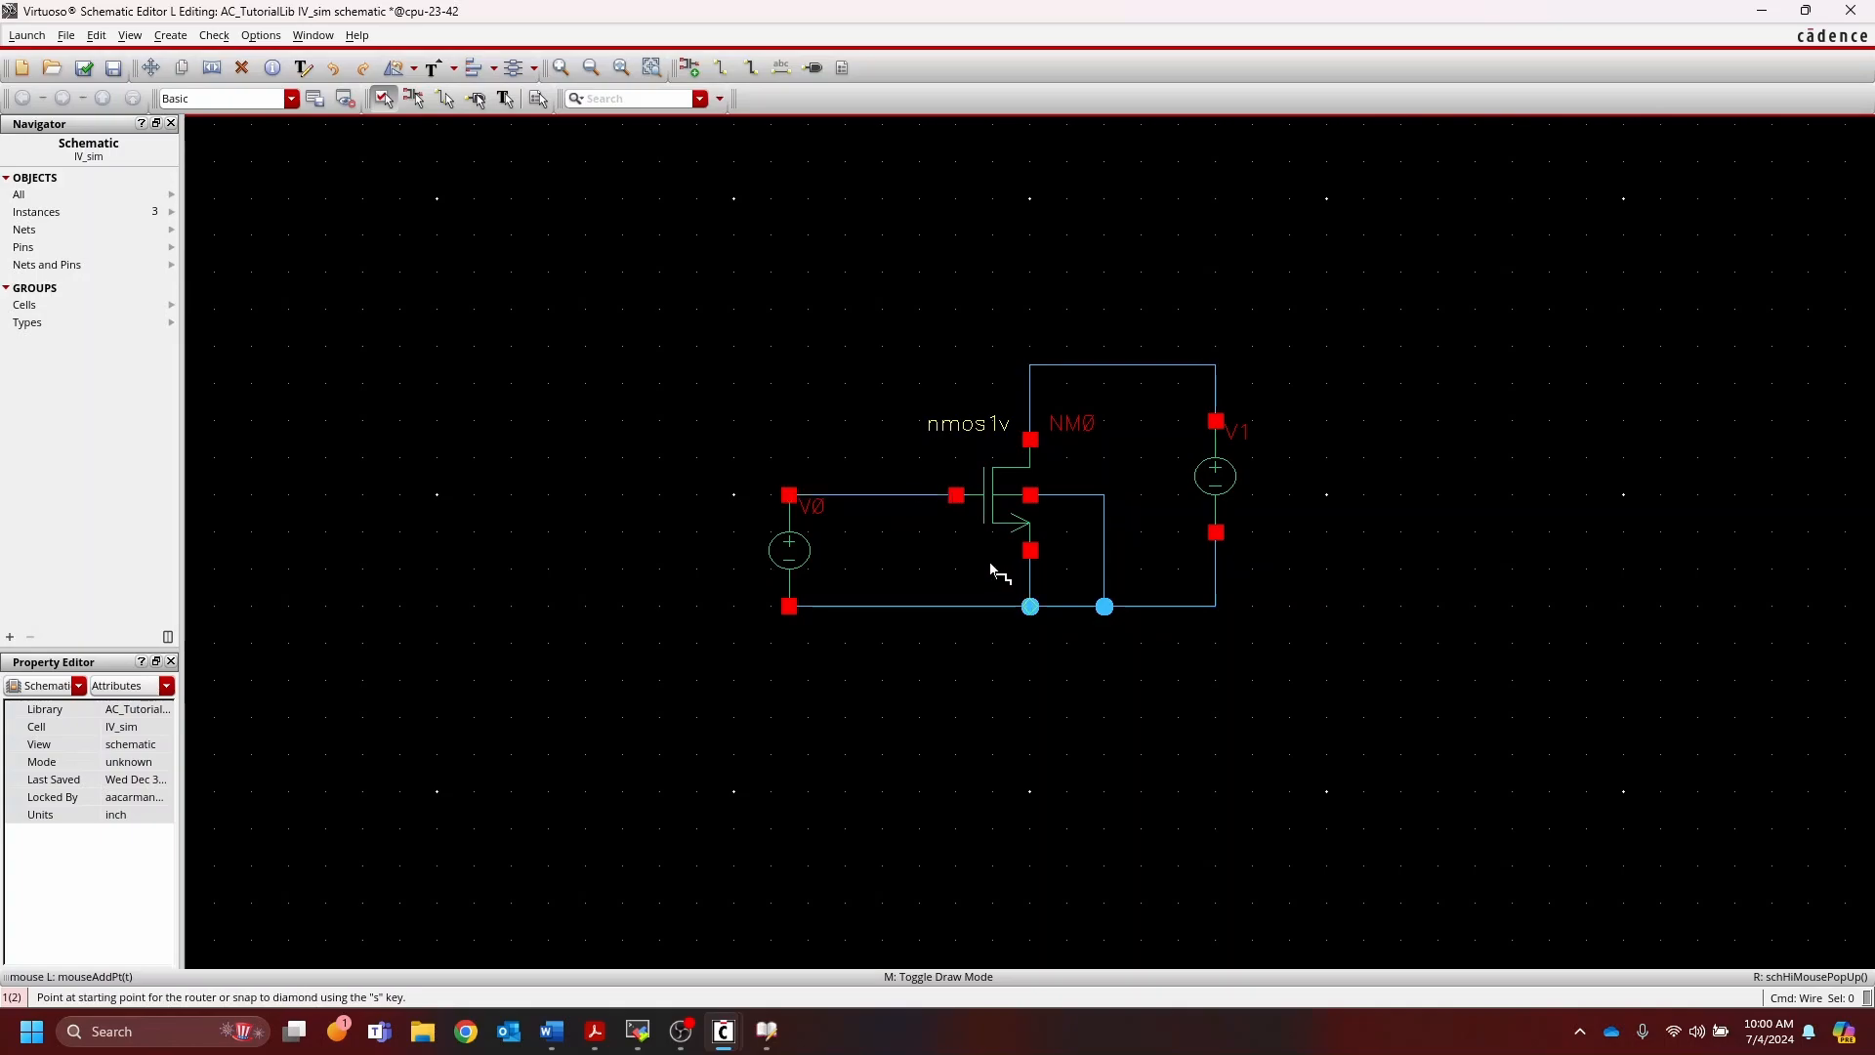
key(Escape)
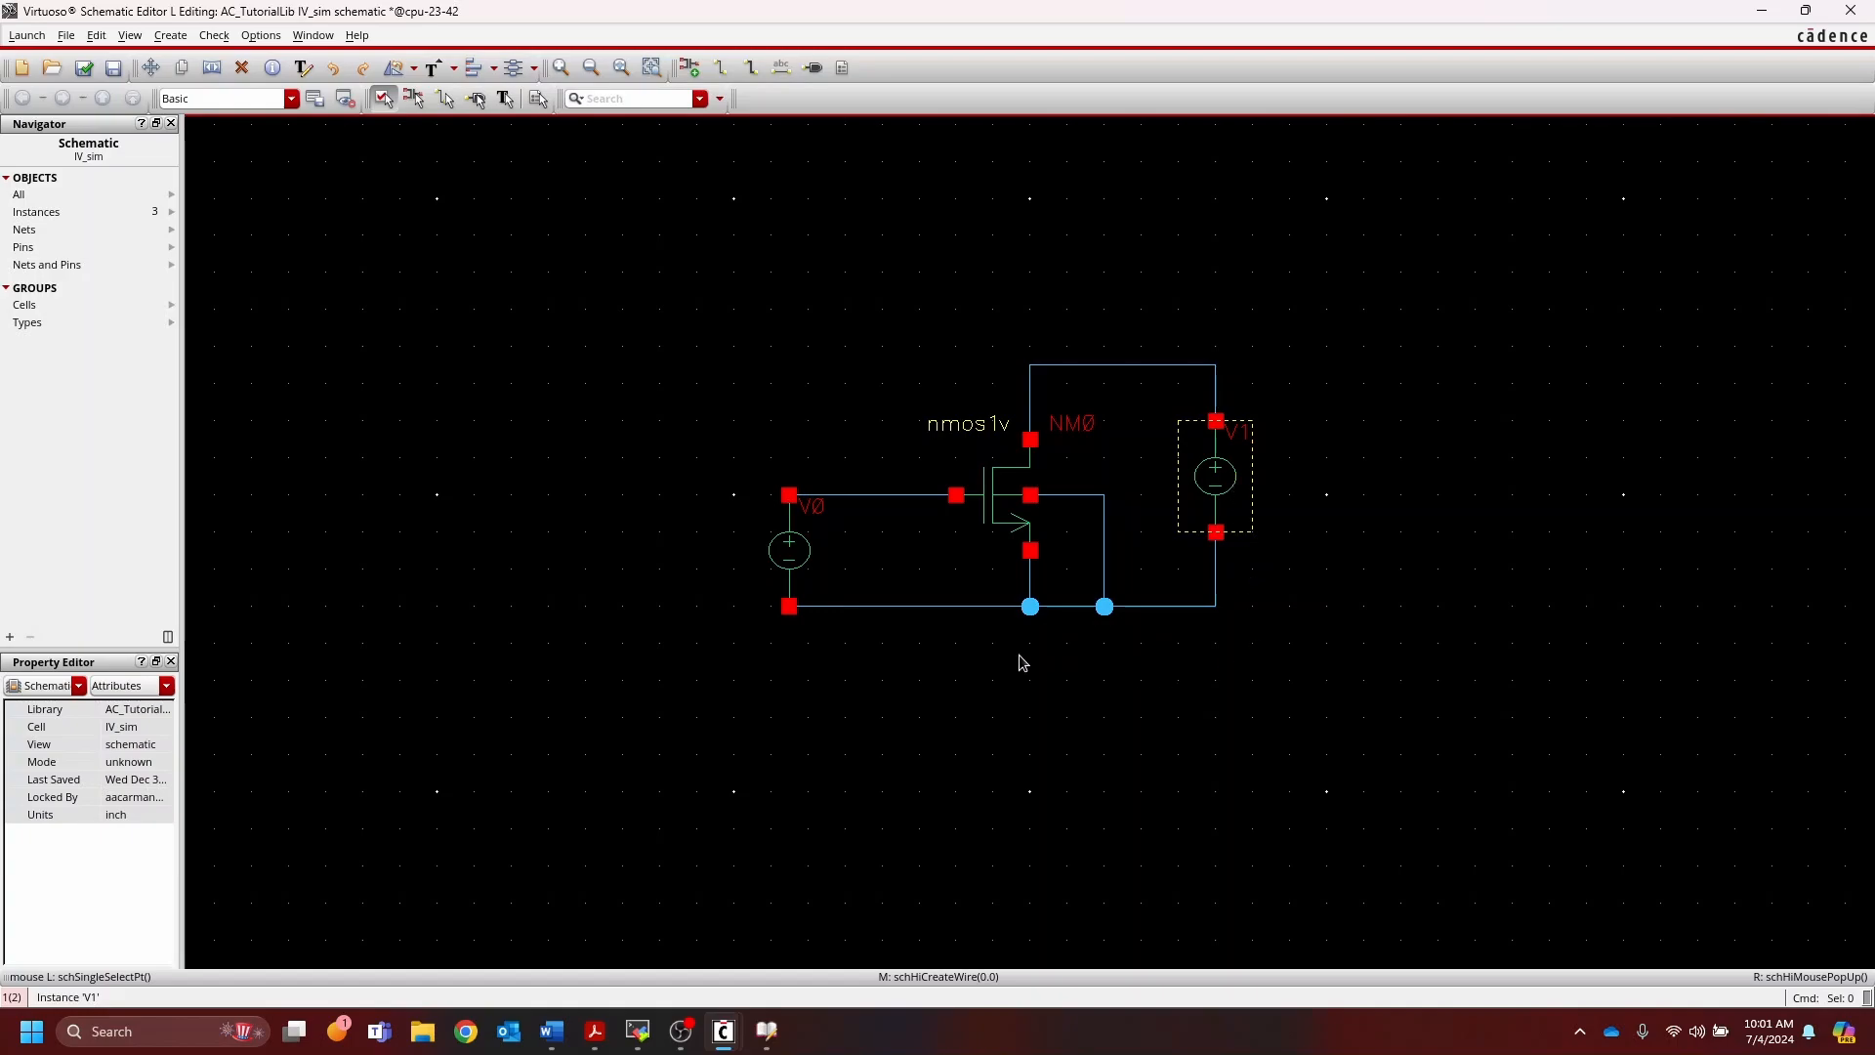
click(795, 554)
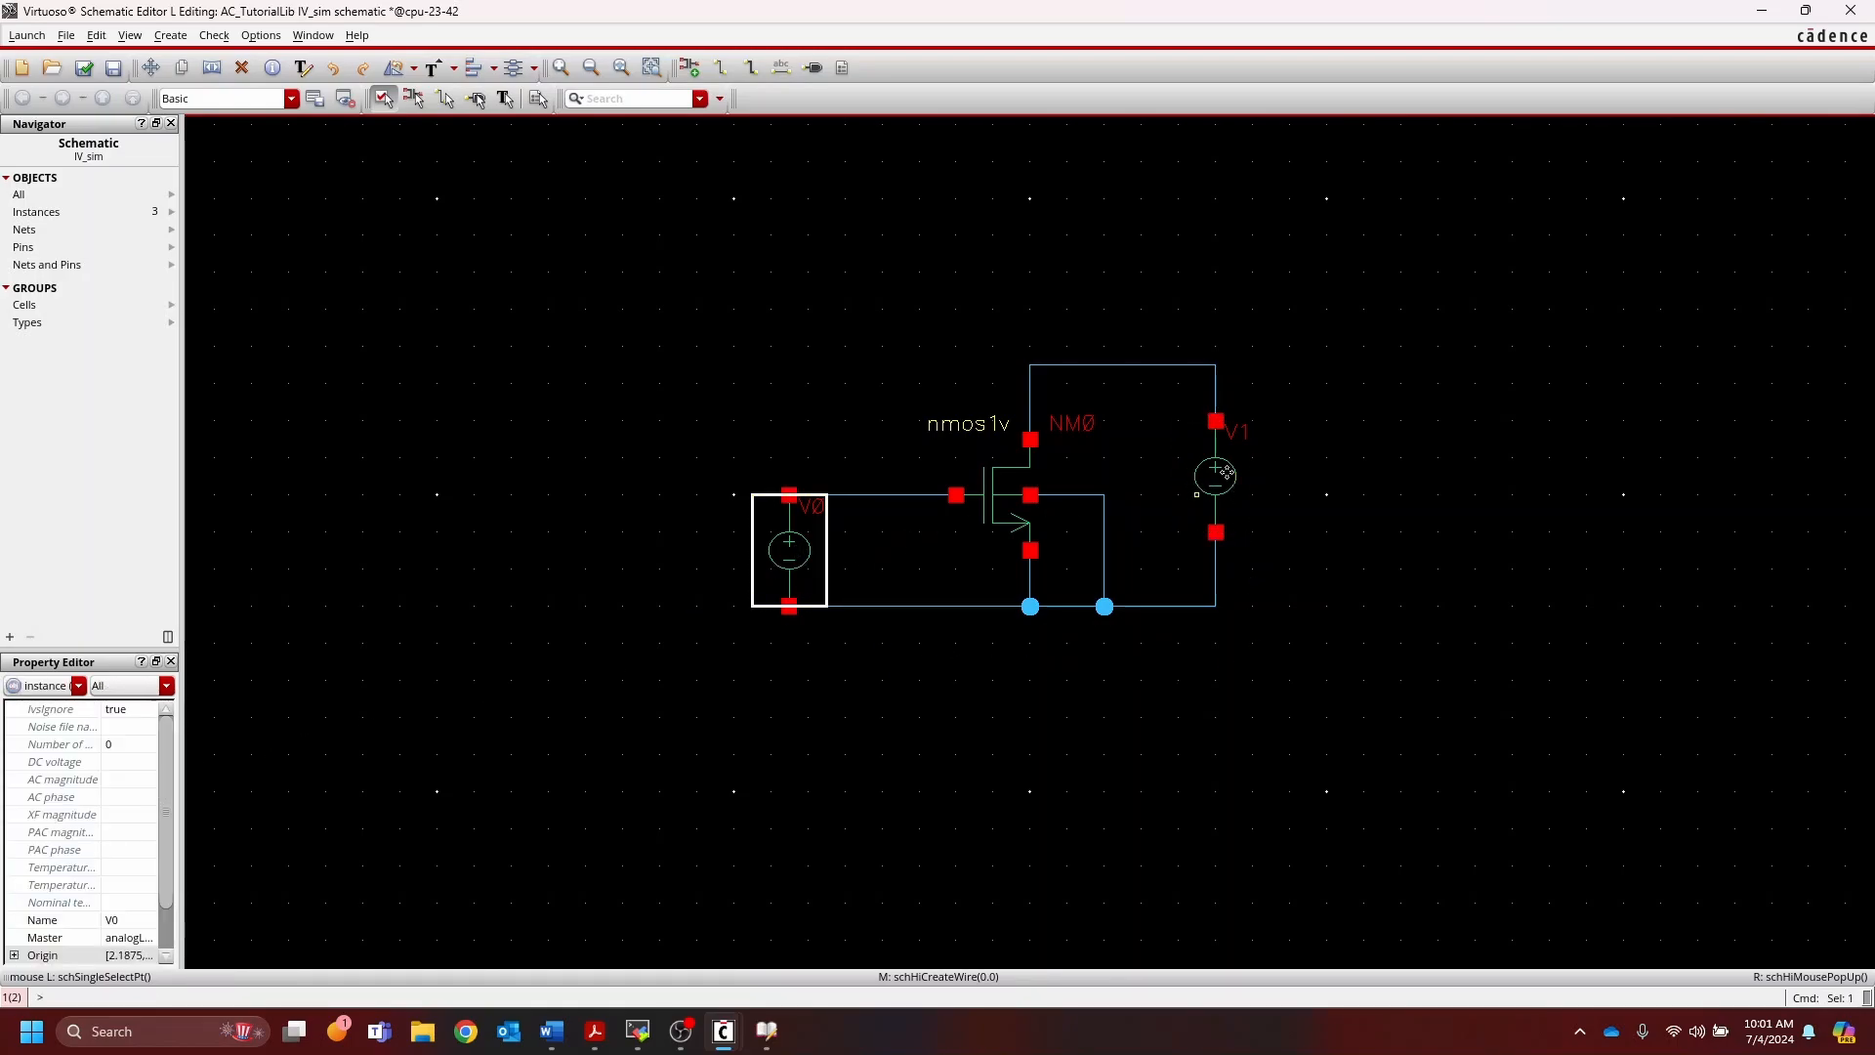
click(1227, 473)
click(803, 568)
key(ctrl+d)
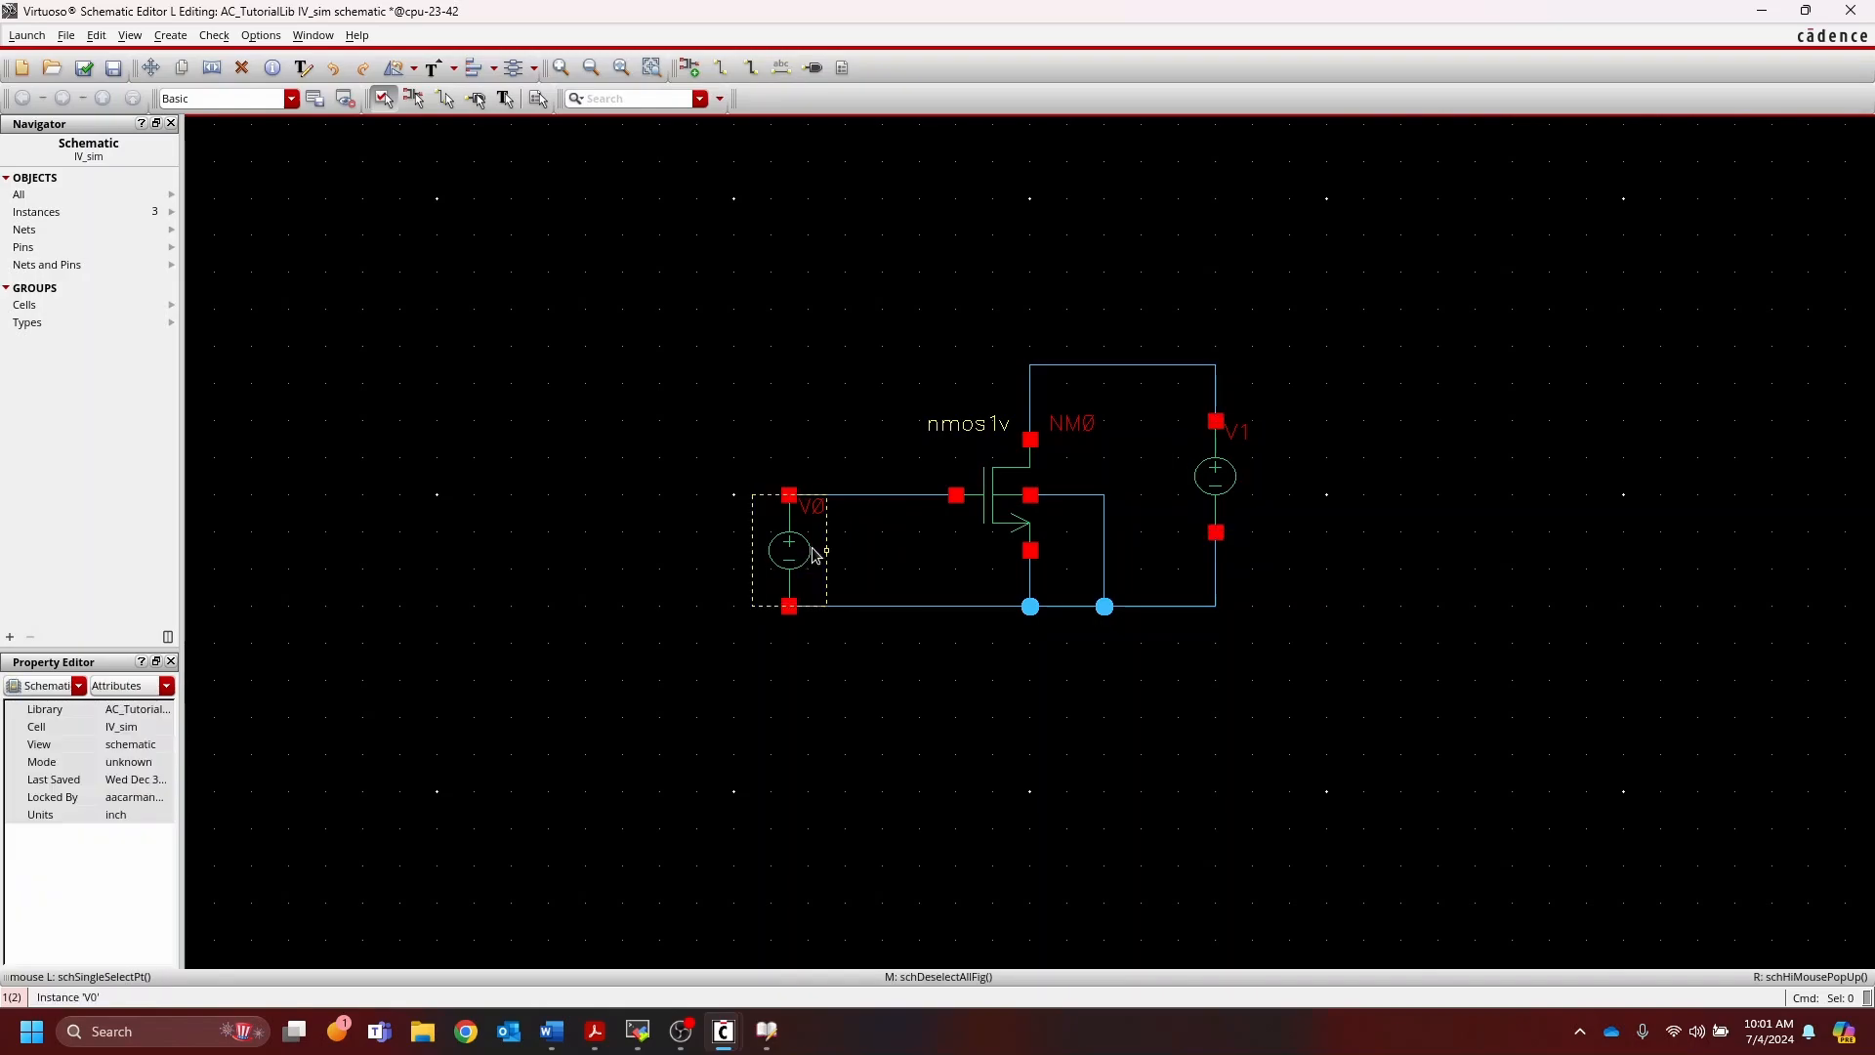
Step: Open the object properties of gate source V0 at its DC voltage
click(795, 553)
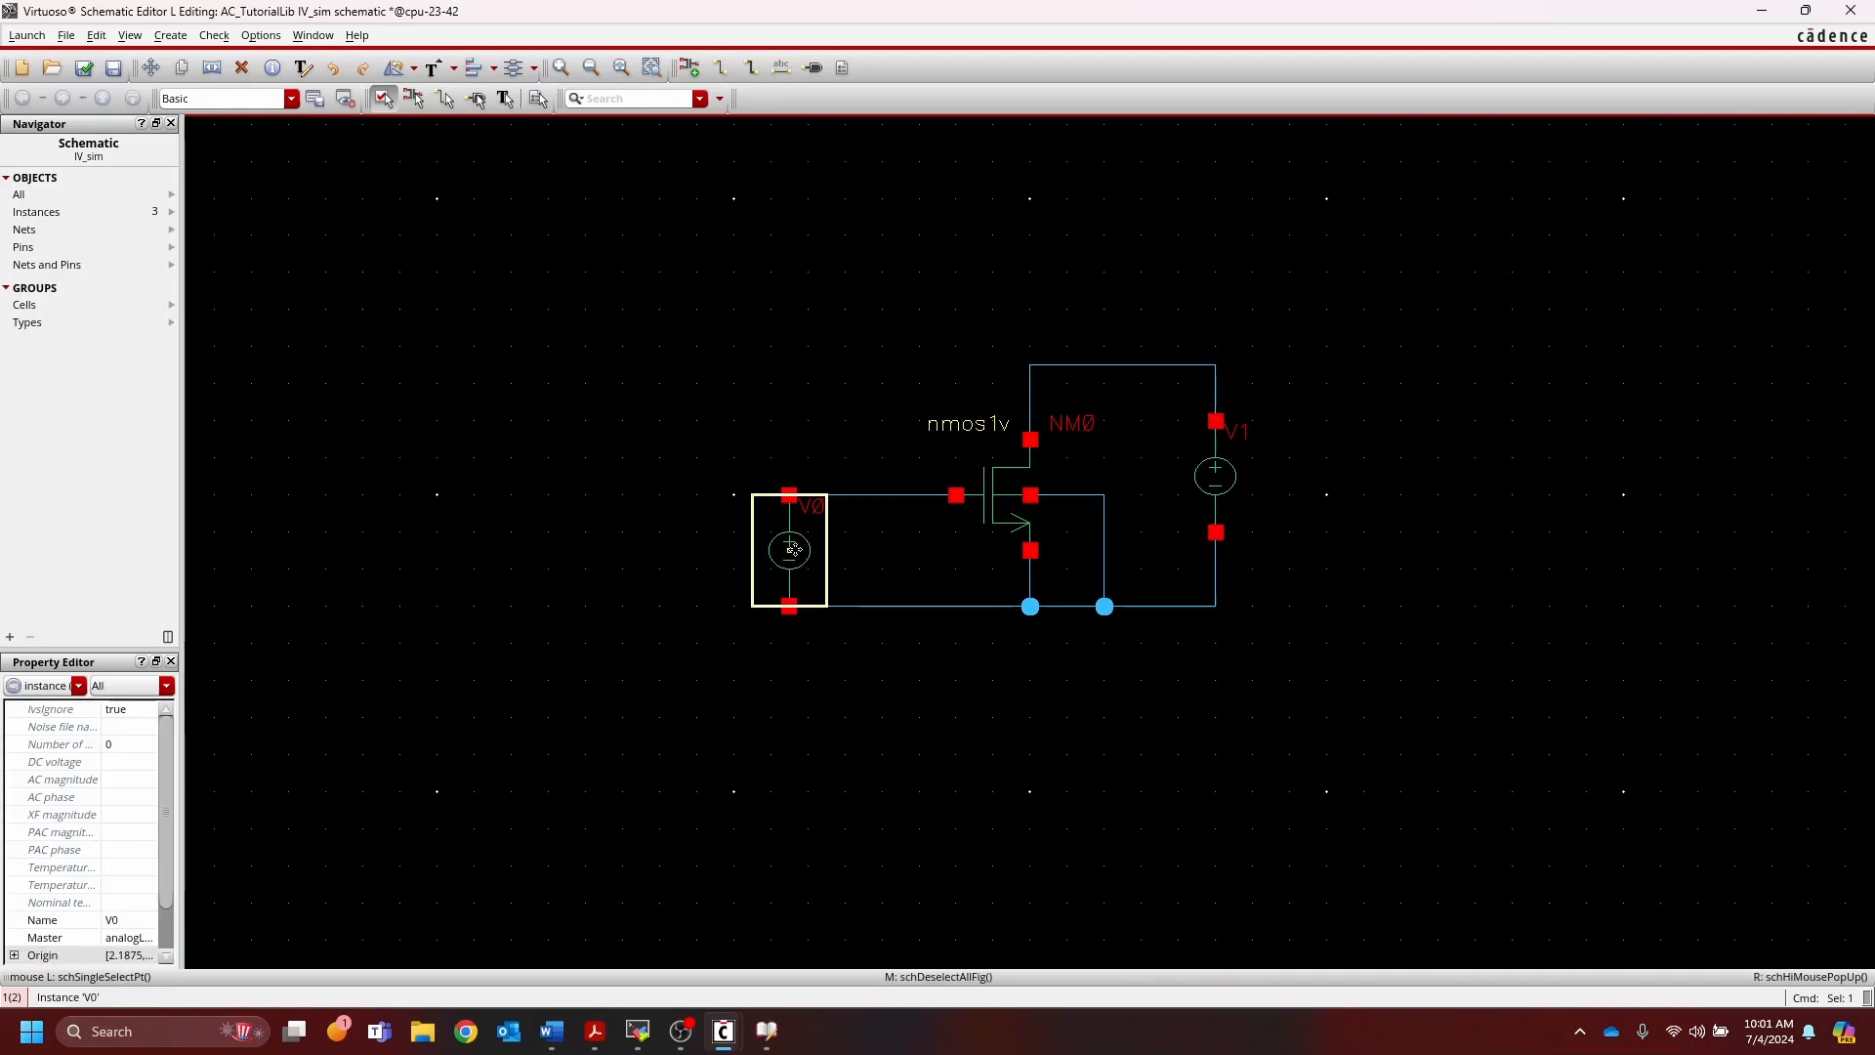
key(q)
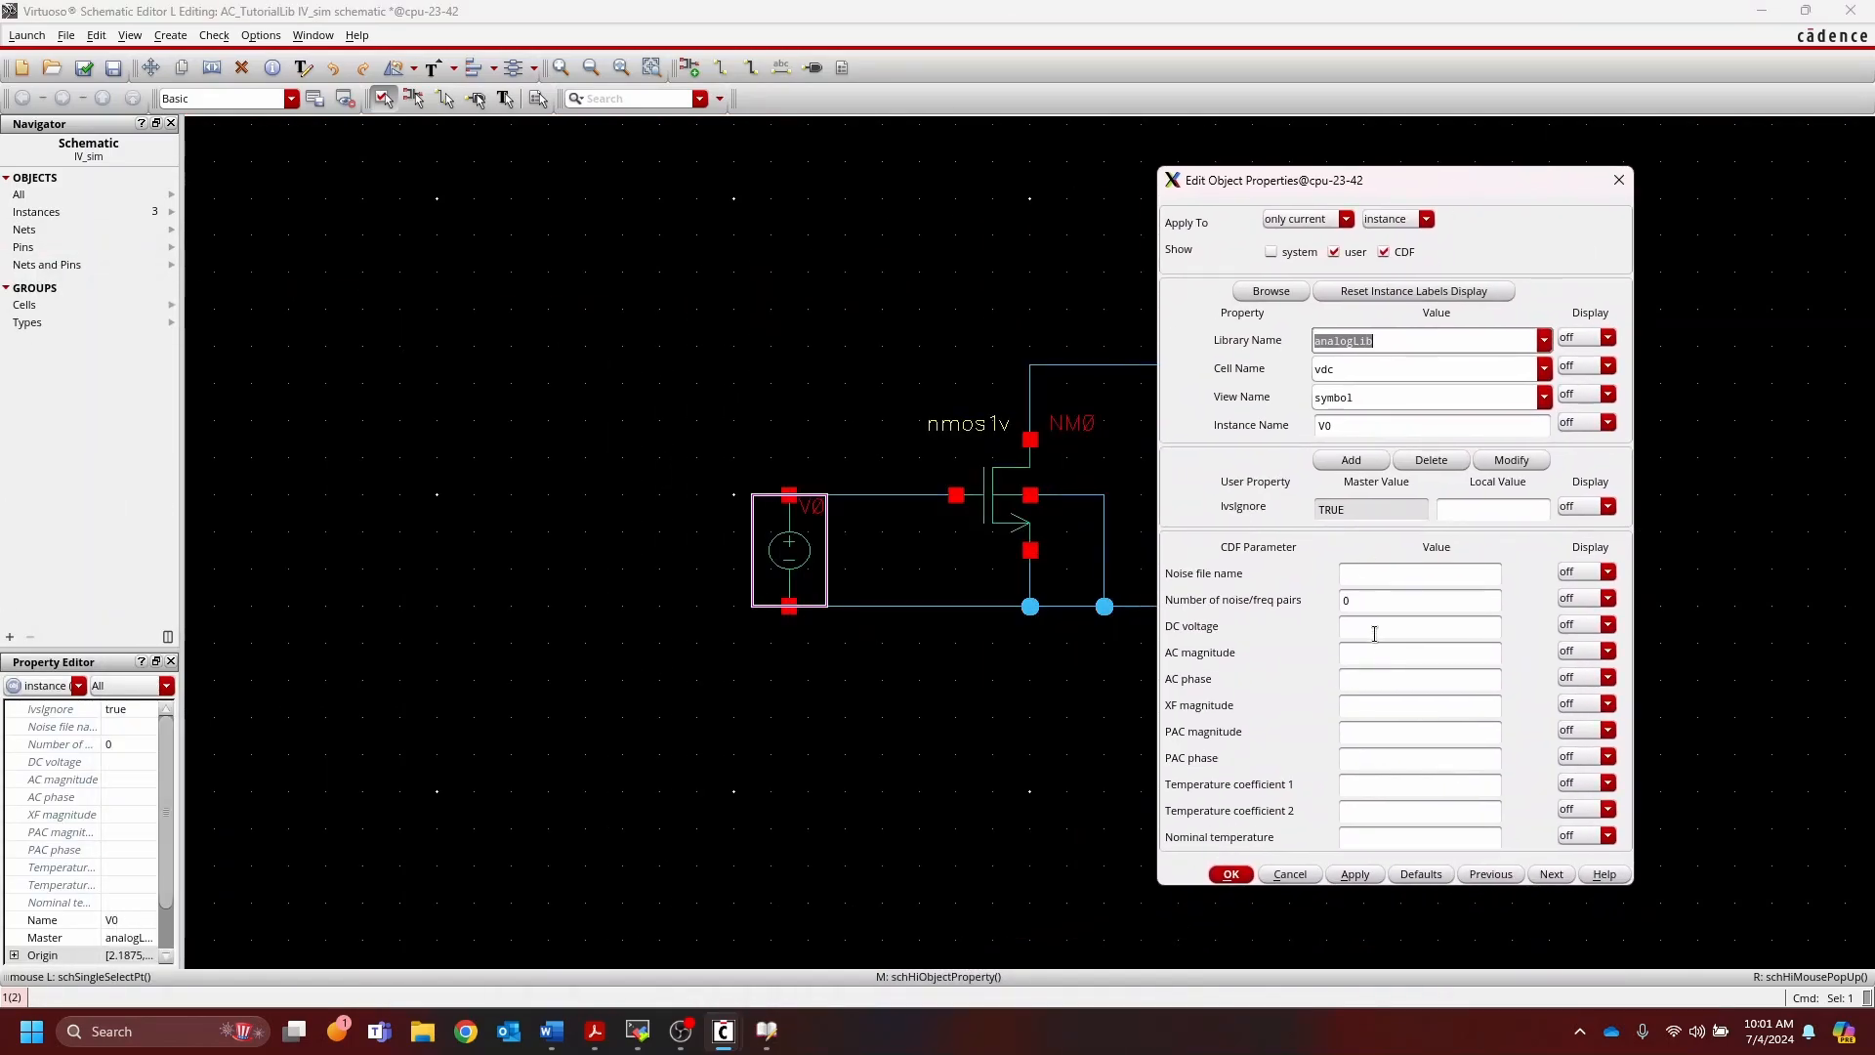
click(1405, 626)
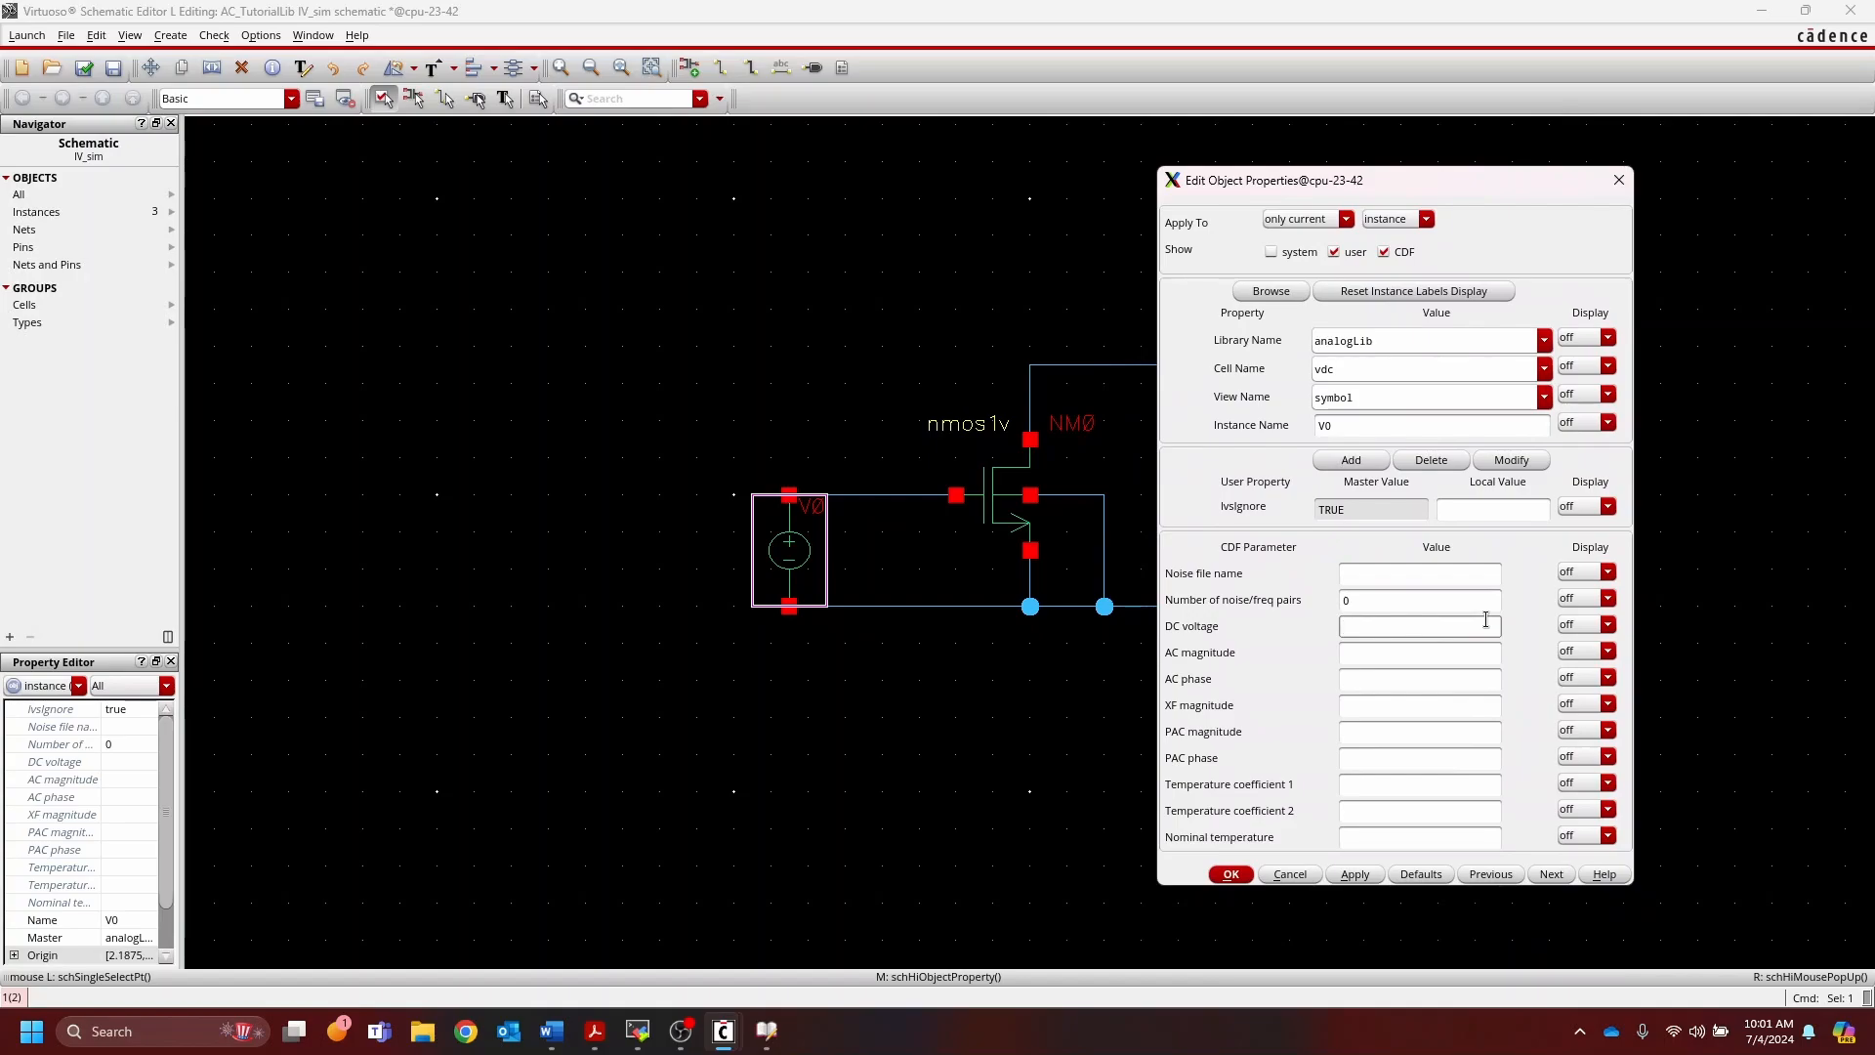
Step: Try 0, 0.5 and 250m as the DC voltage of V0
text(0)
key(Tab)
key(shift+Tab)
text(0.5)
key(Tab)
drag(1412, 635, 1314, 630)
text(250m)
key(Tab)
Step: Set V0's DC voltage to the variable vgs, apply the properties and deselect the source
drag(1409, 630, 1315, 618)
text(vgs)
key(Tab)
click(1354, 874)
click(1230, 874)
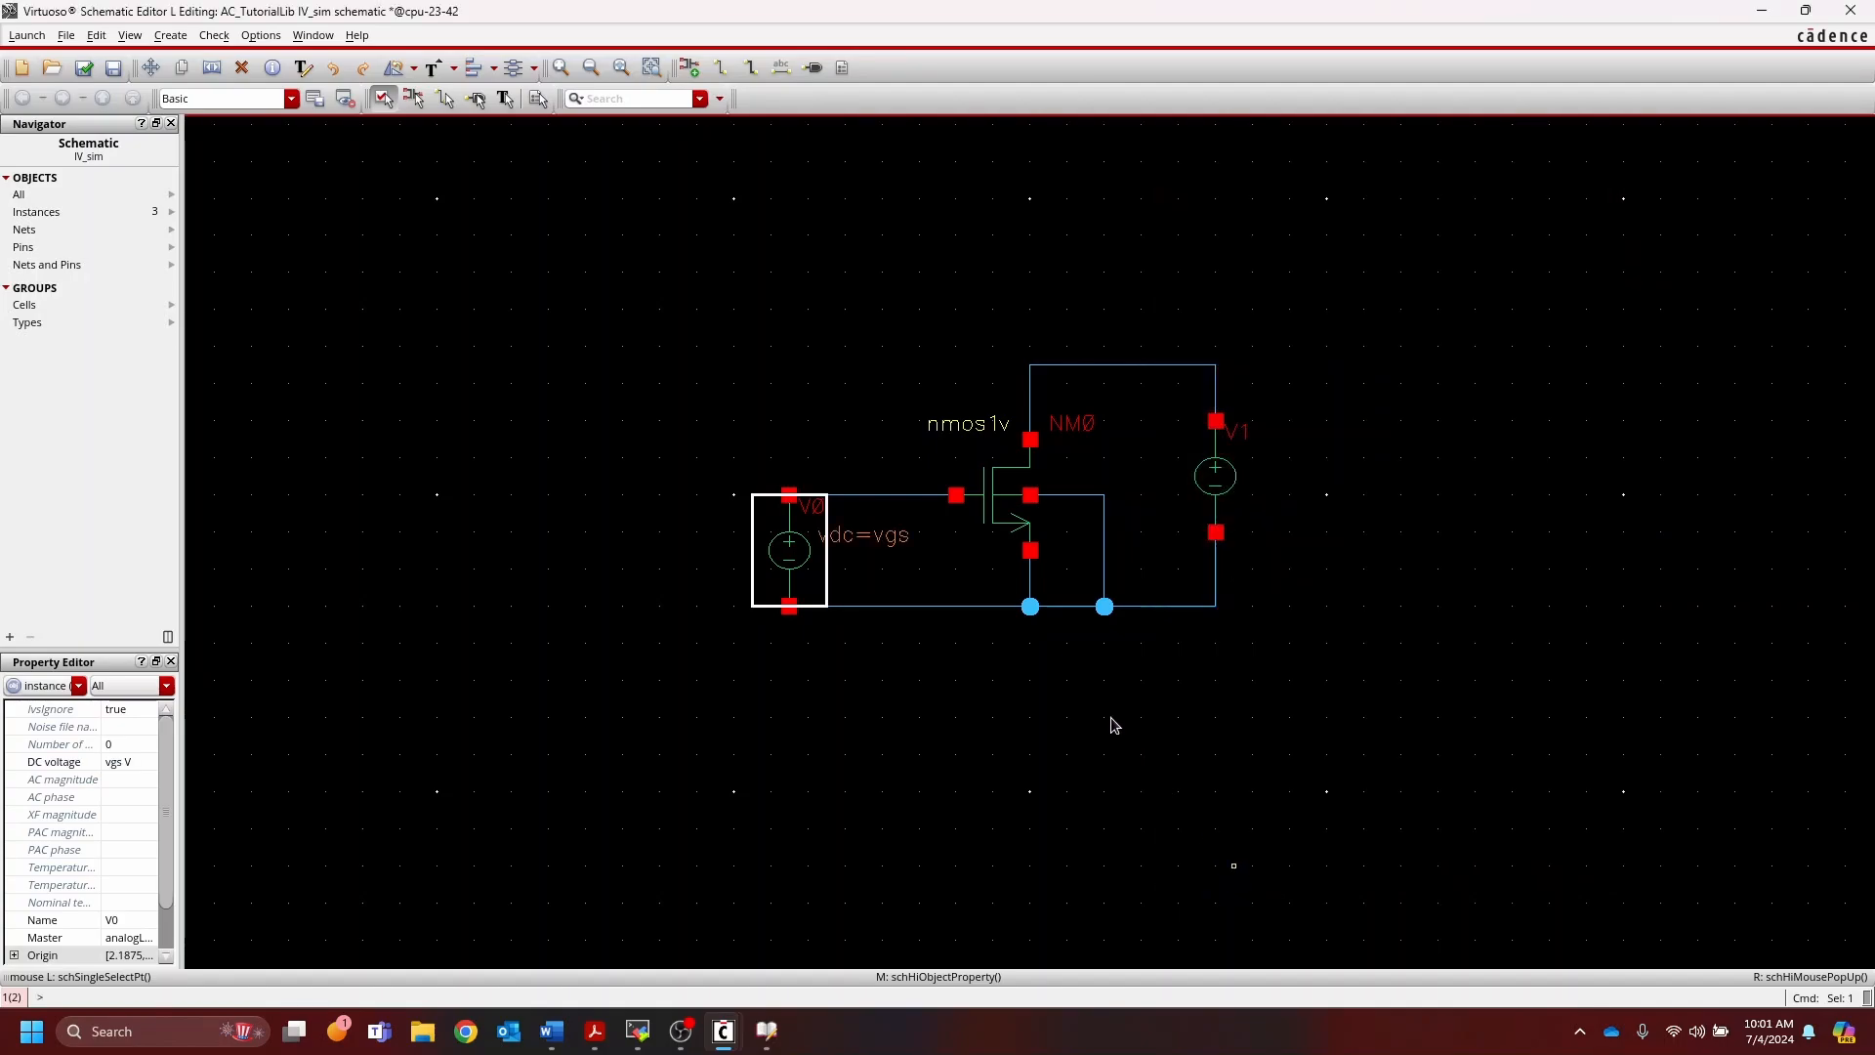
click(871, 636)
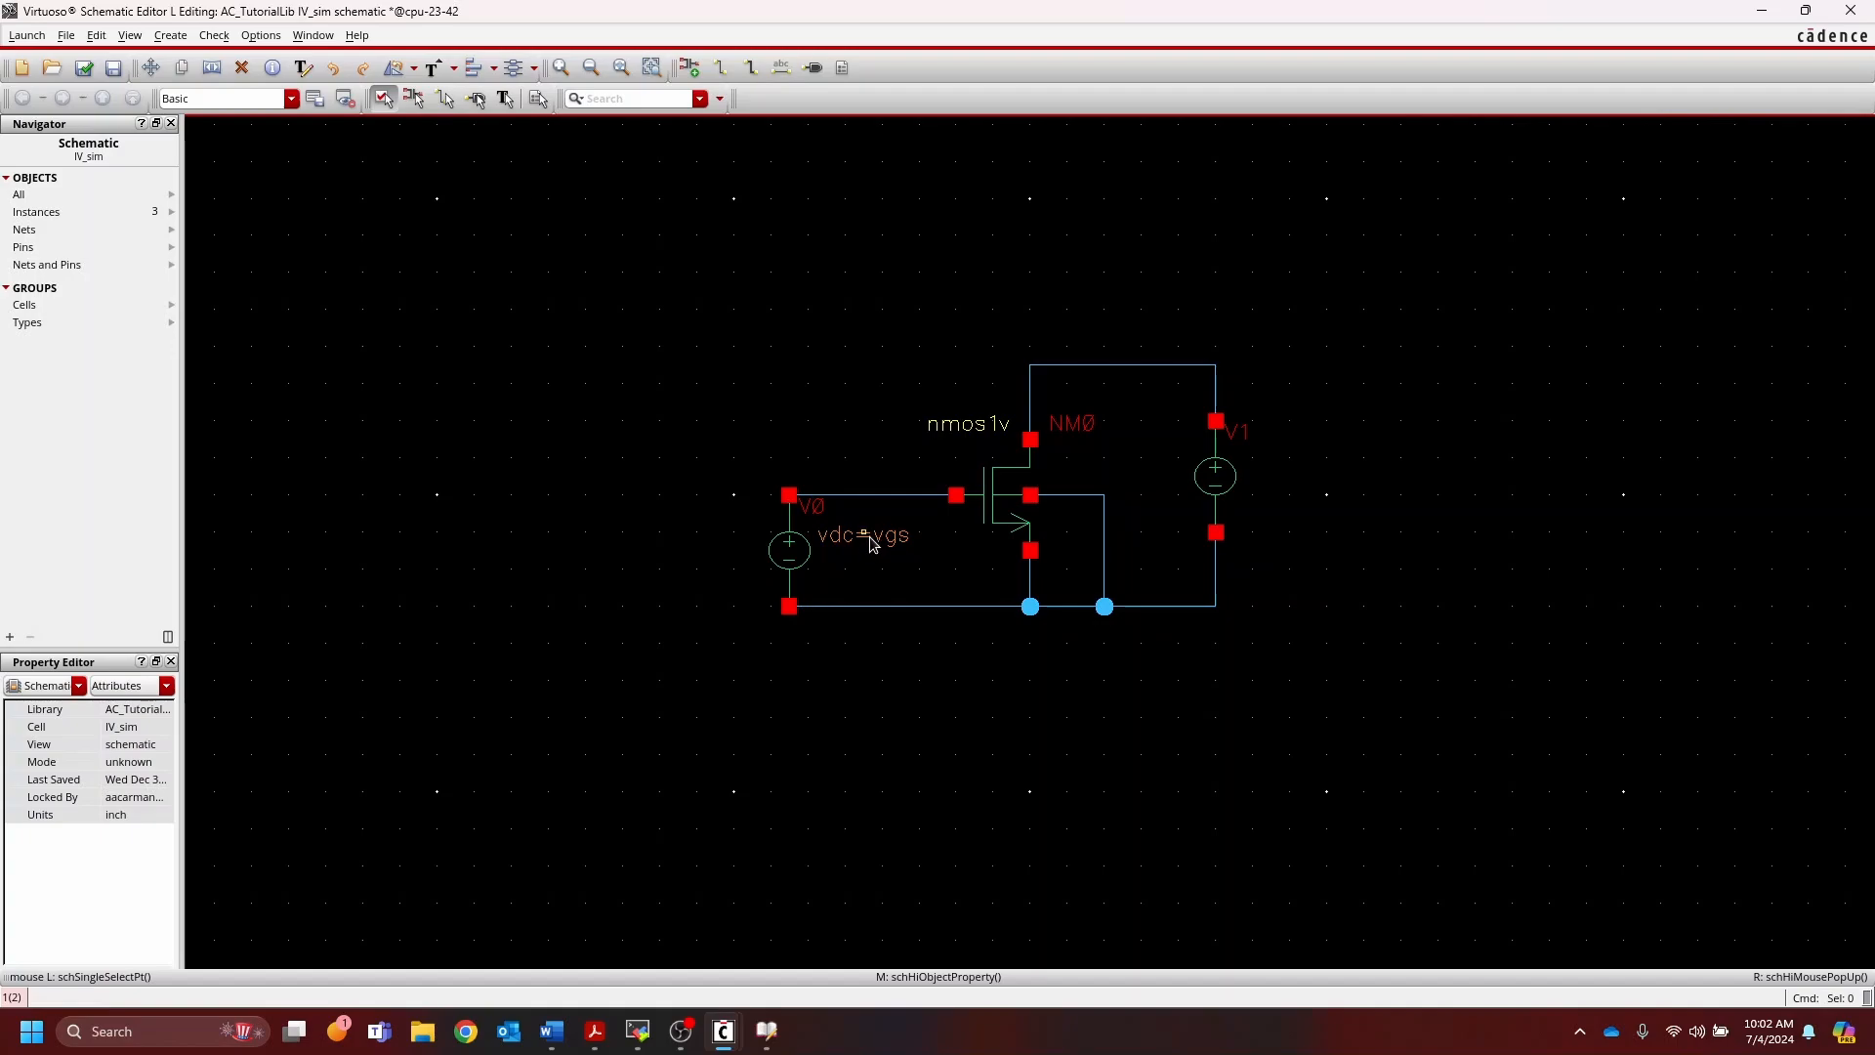
Step: Set the DC voltage of drain source V1 to the variable vds and deselect the source
click(1219, 488)
key(q)
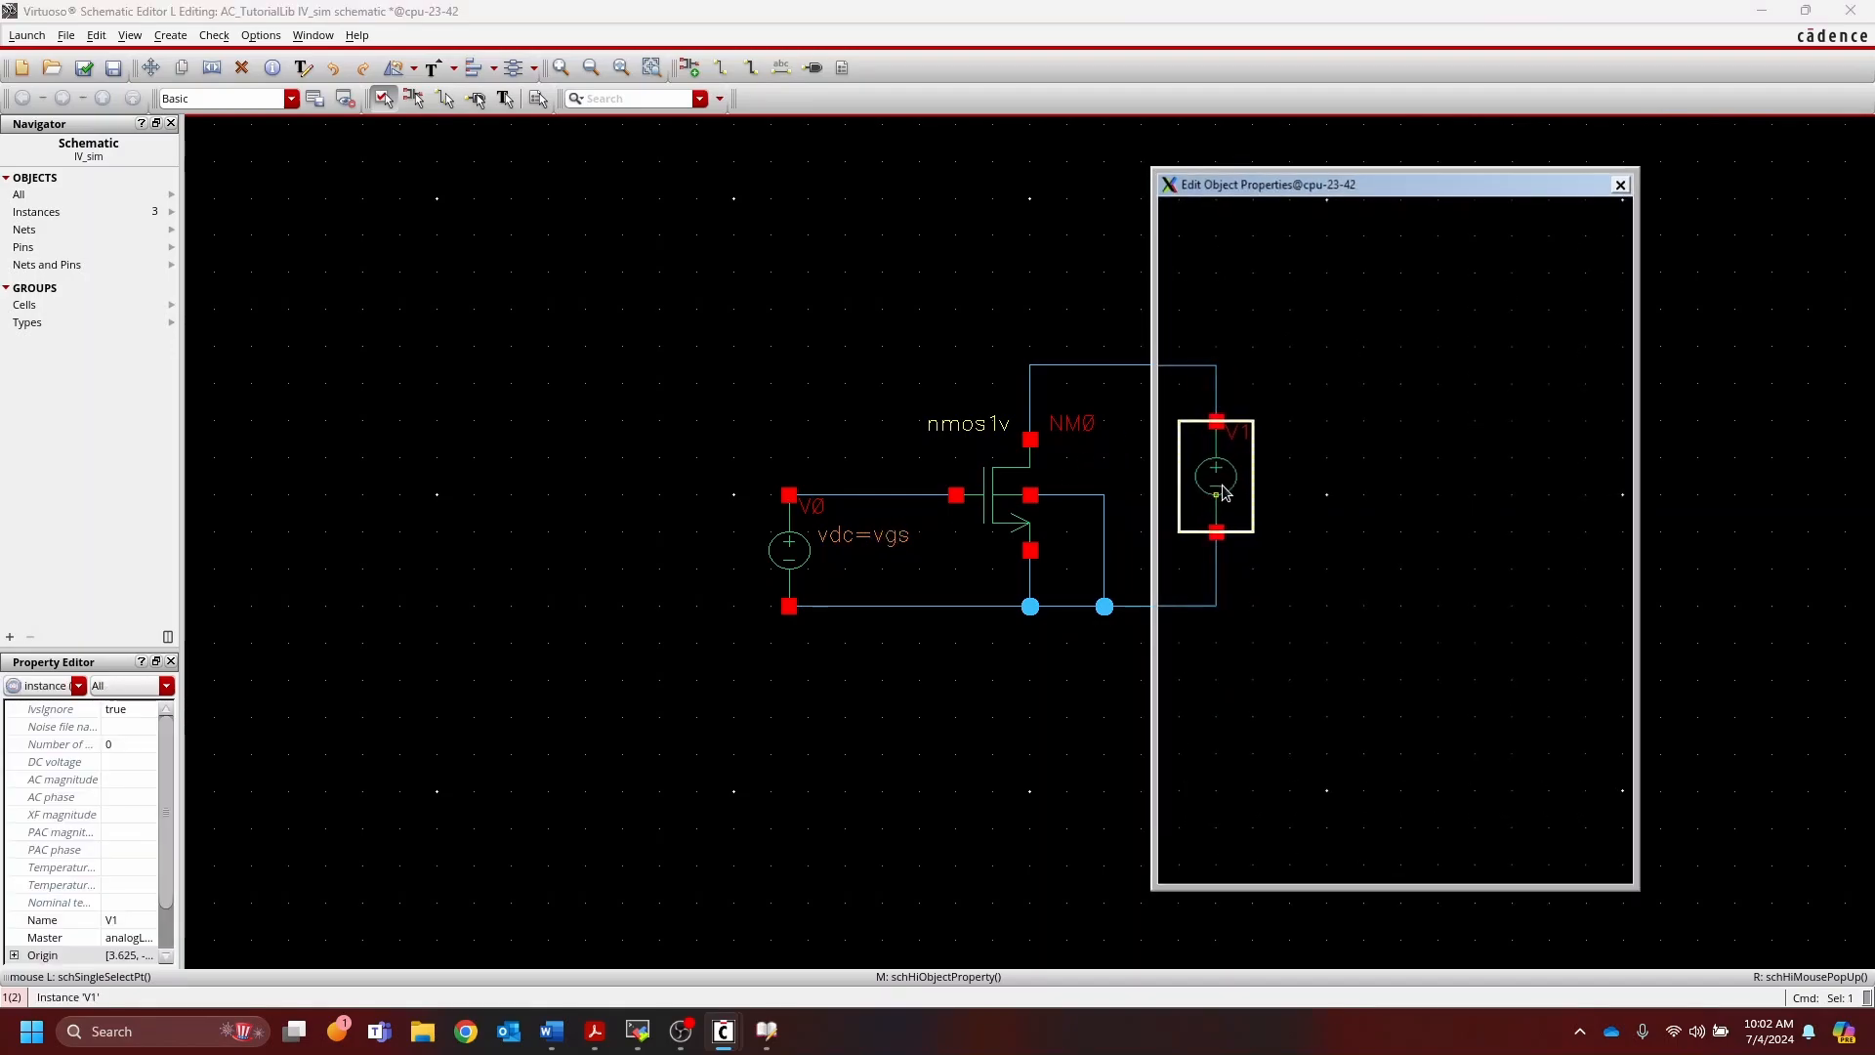
click(1374, 625)
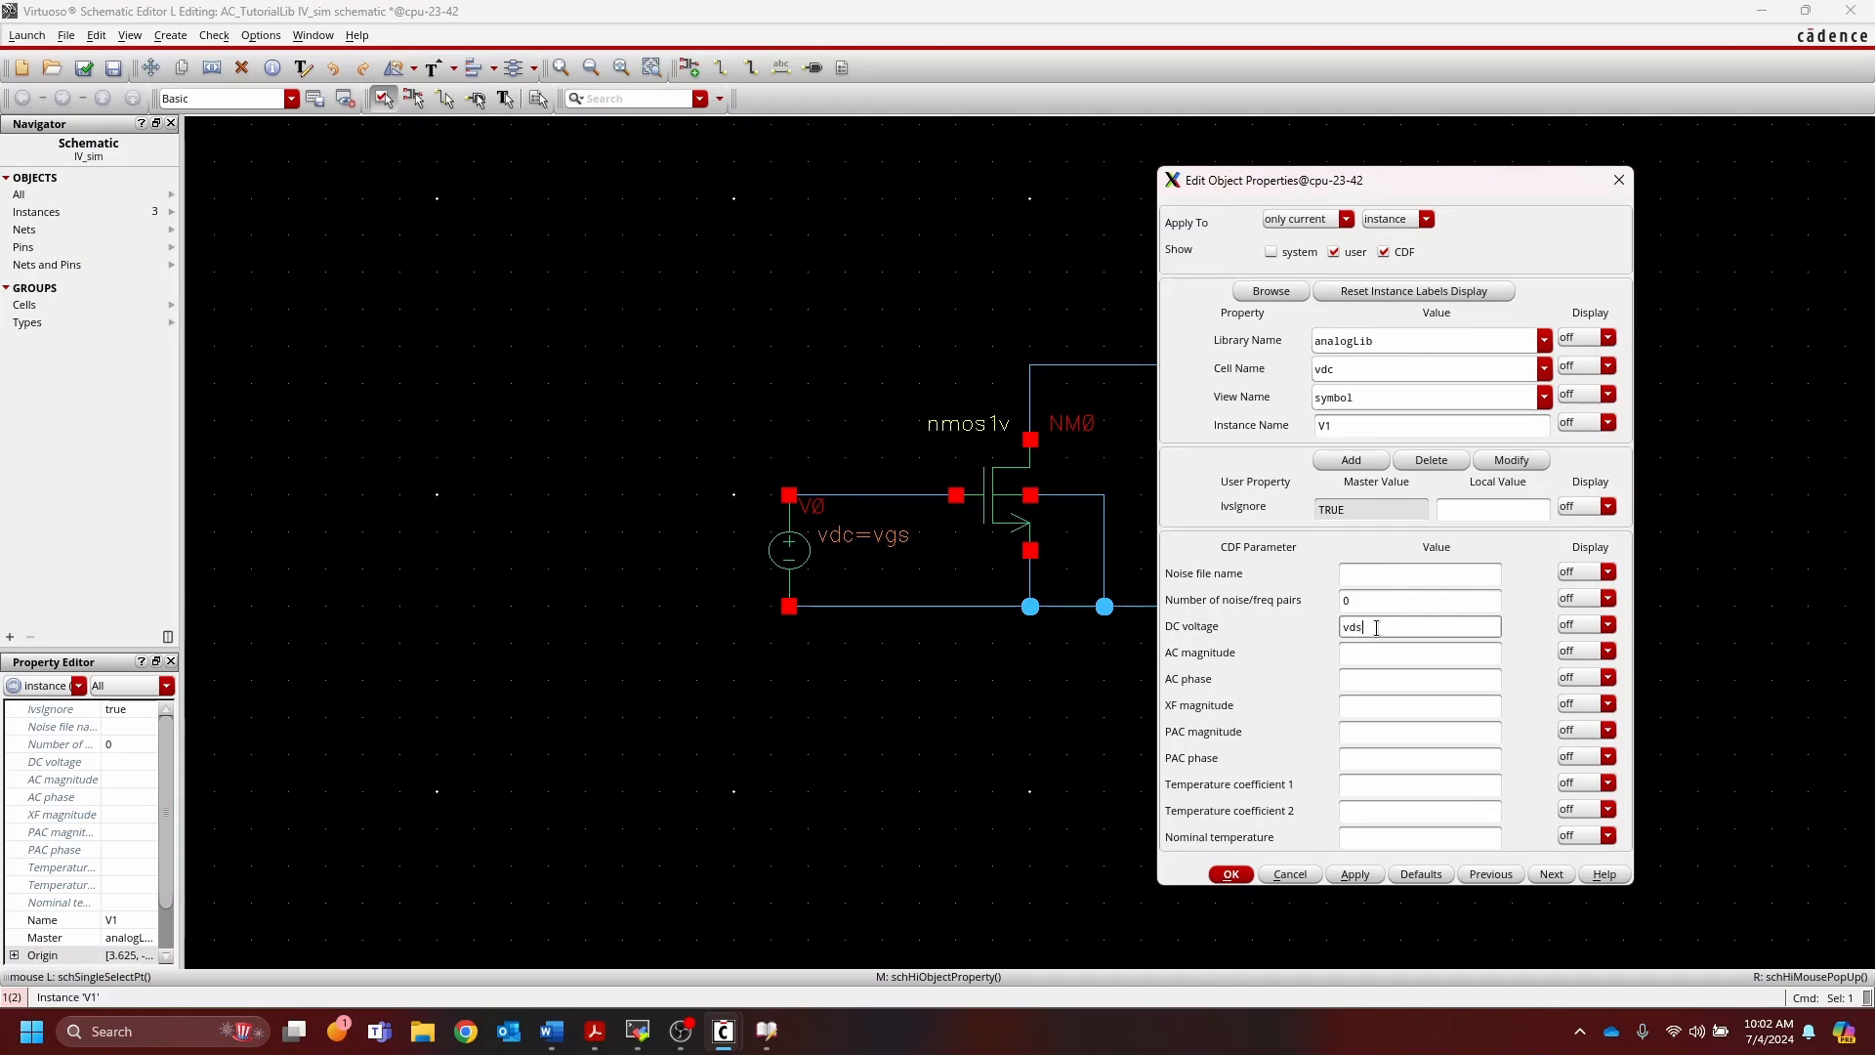
click(1232, 874)
click(1282, 705)
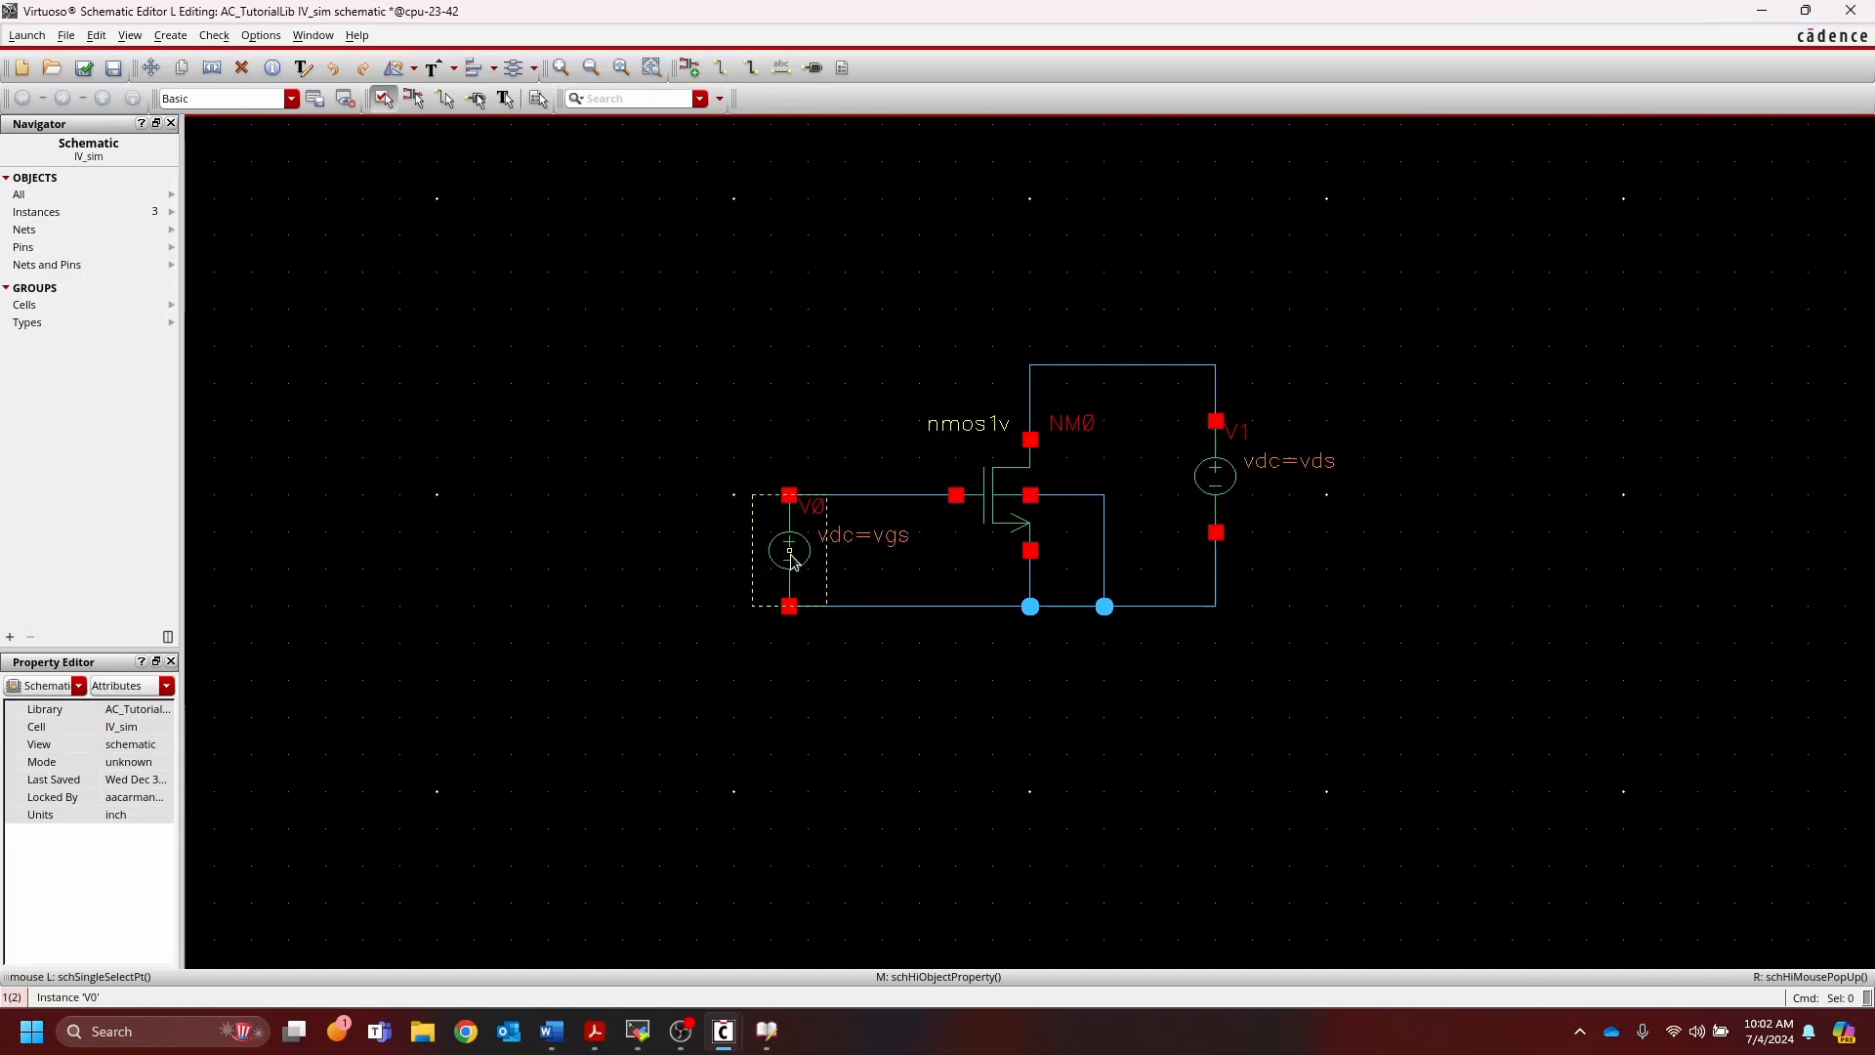
Step: Open the object properties of the nmos1v transistor NM0
click(994, 494)
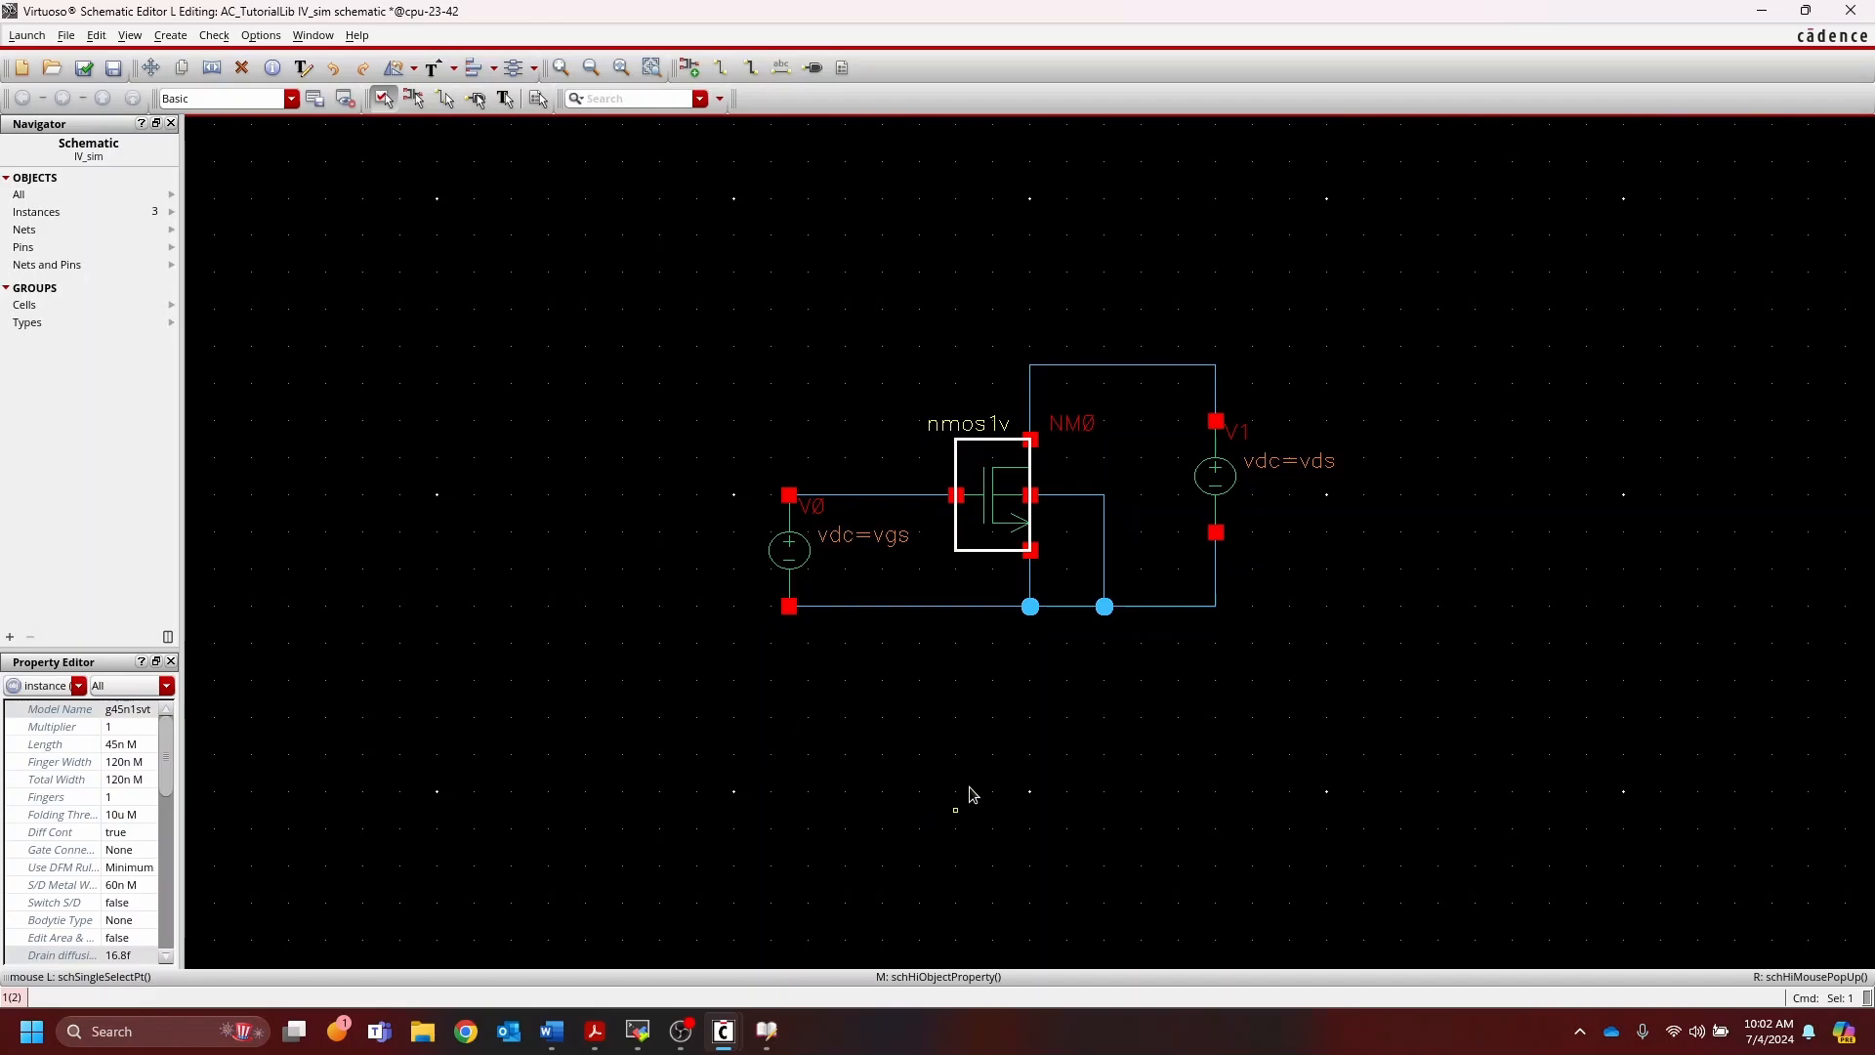
key(q)
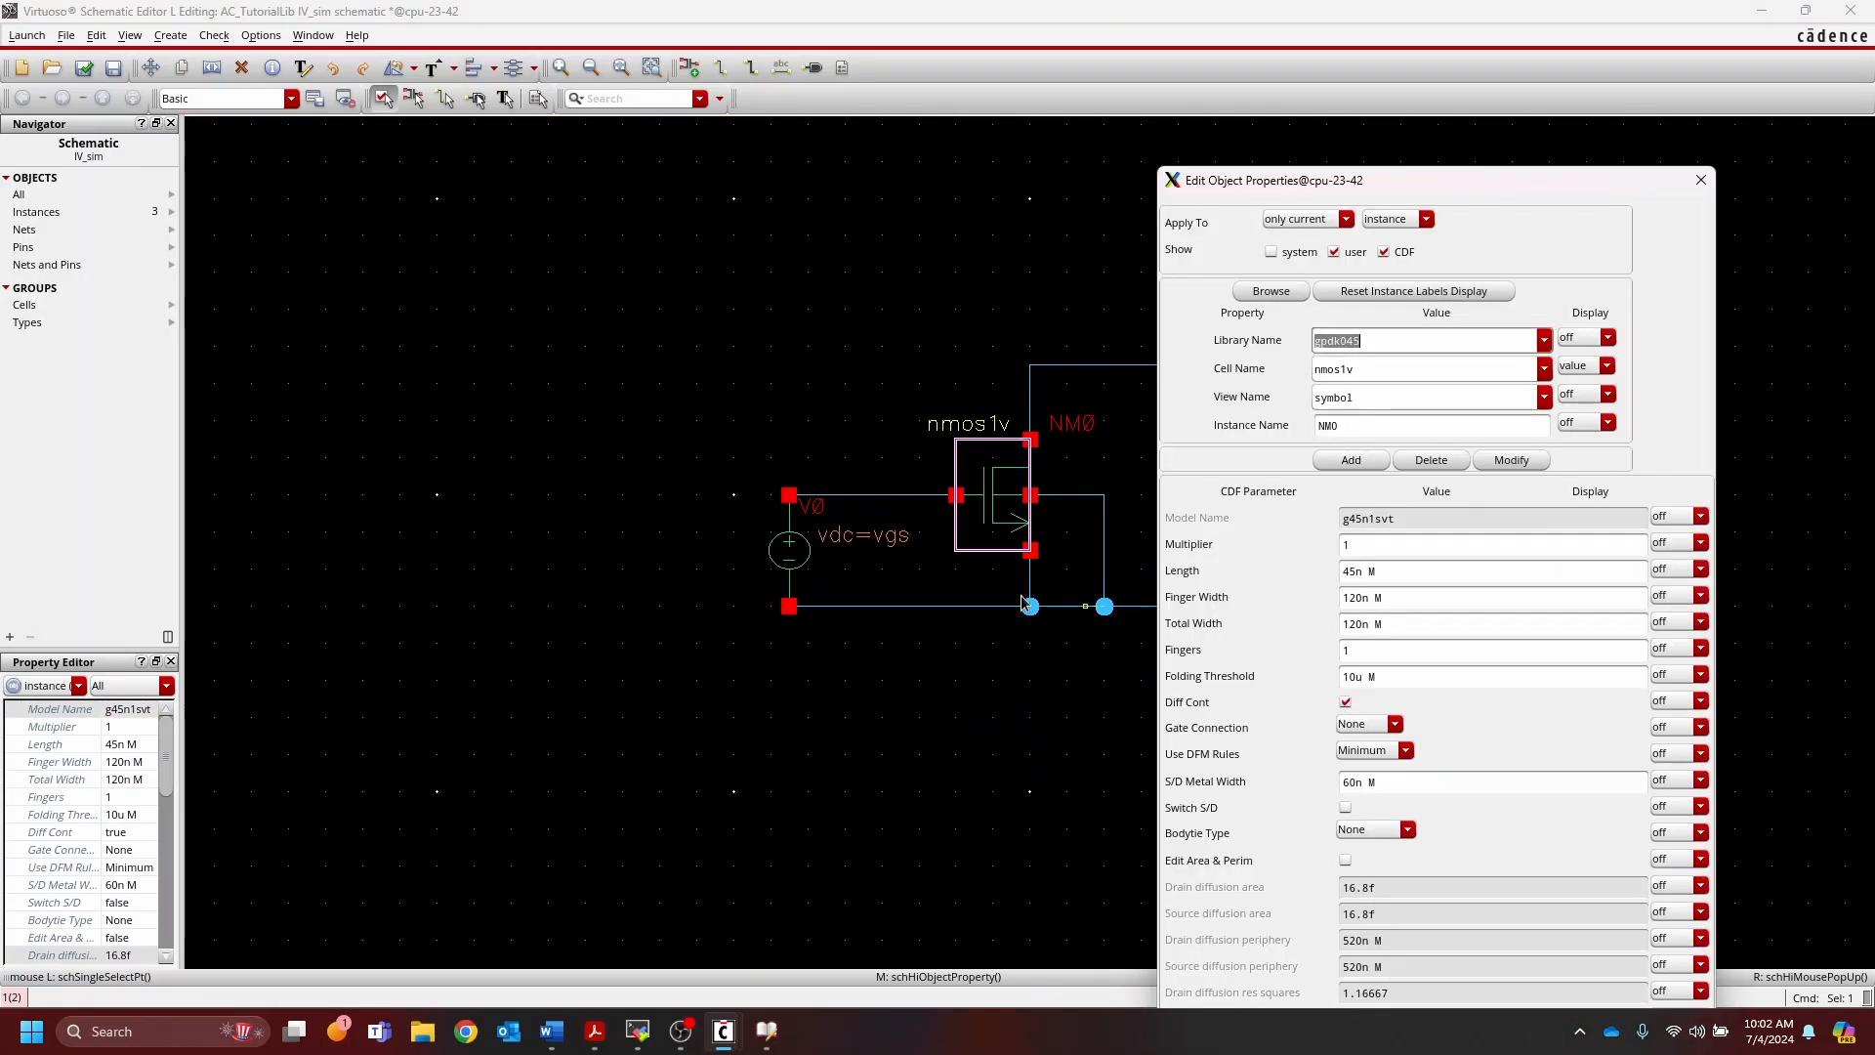
Step: Try a finger width of 240n on the nmos1v transistor, and set it back to 120n
double_click(1364, 598)
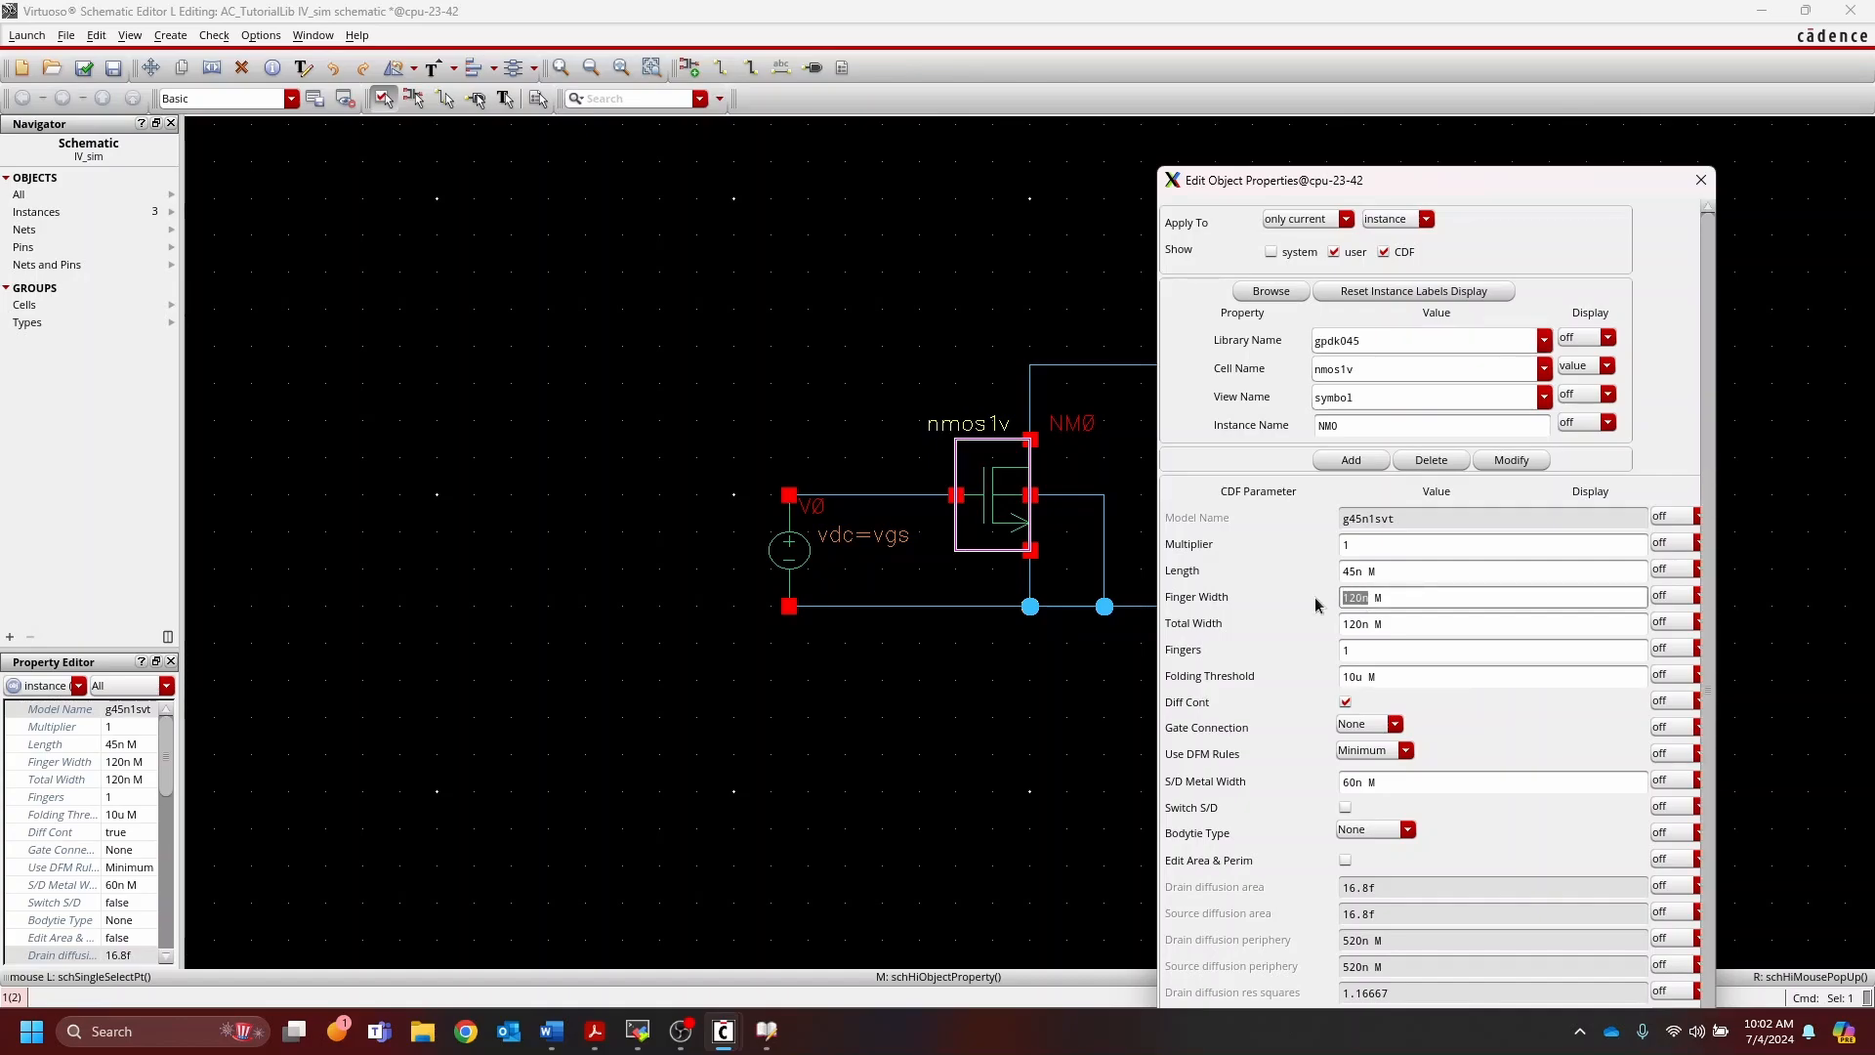
text(240n)
key(Tab)
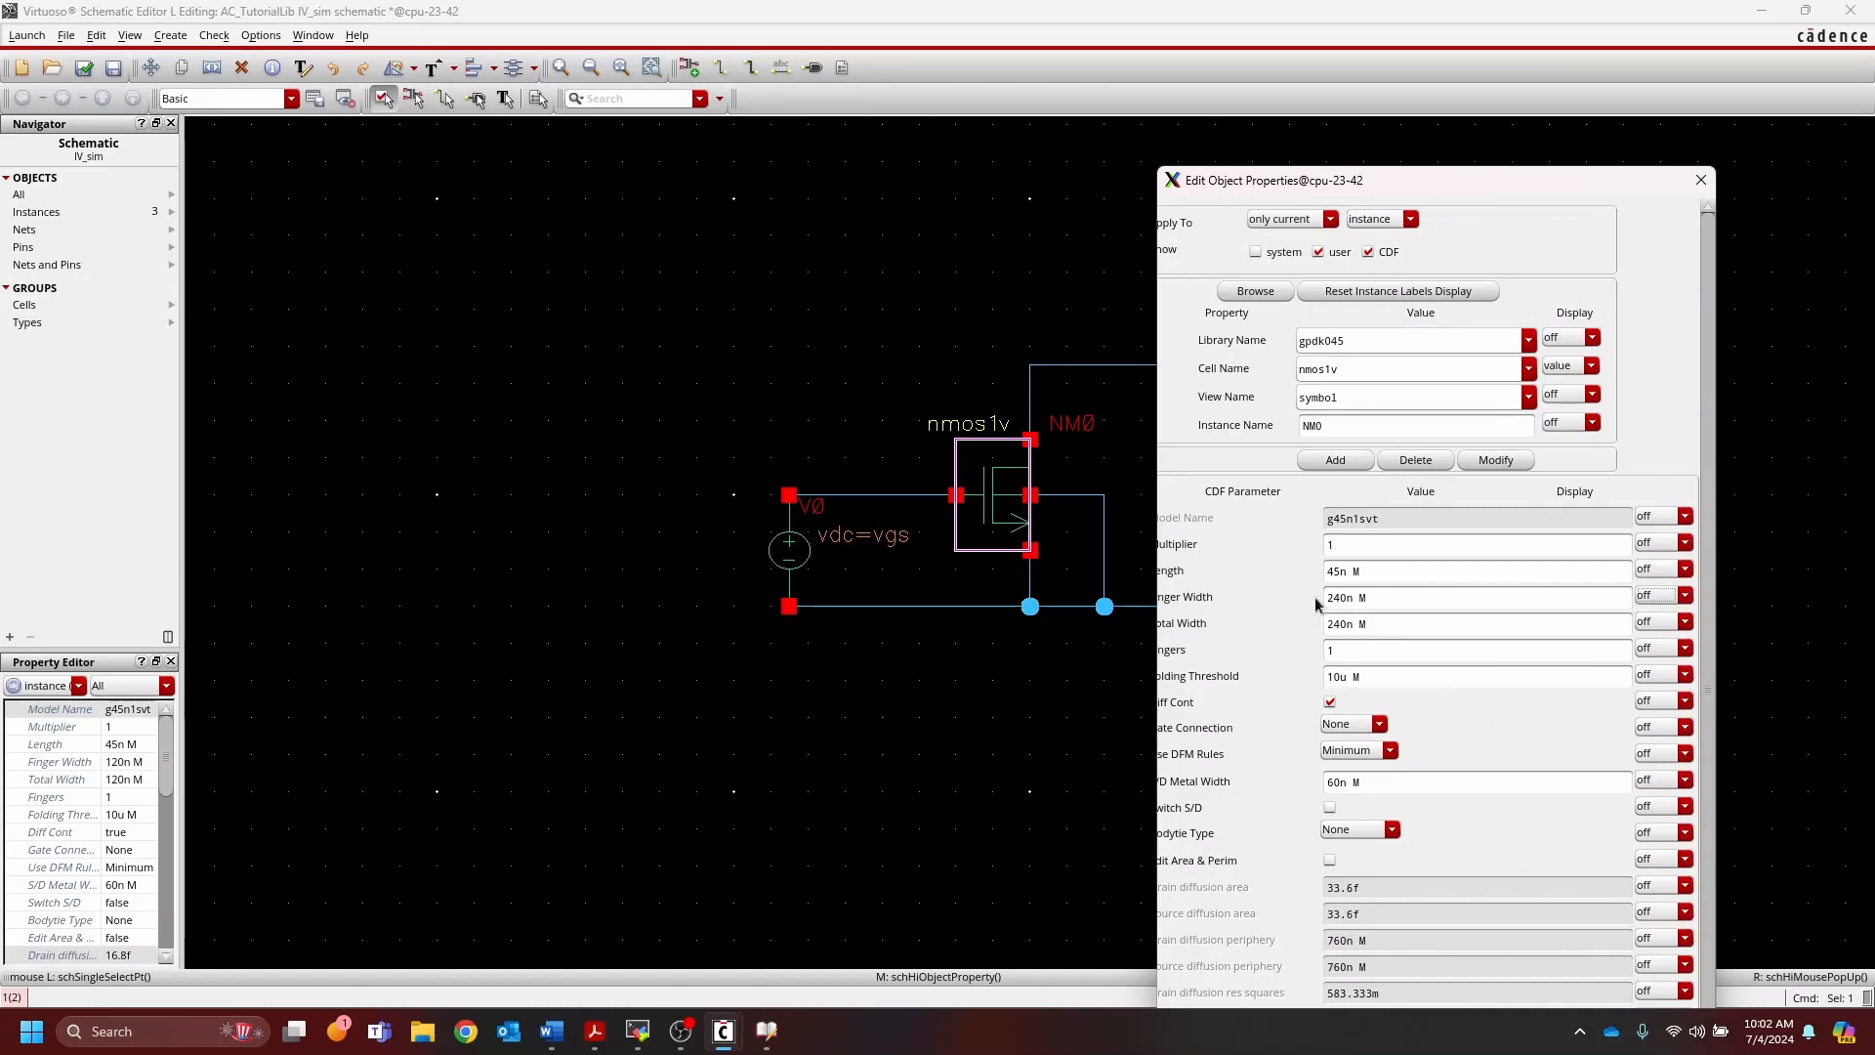
click(1378, 623)
double_click(1353, 598)
text(120n)
key(Tab)
drag(1657, 187, 1700, 134)
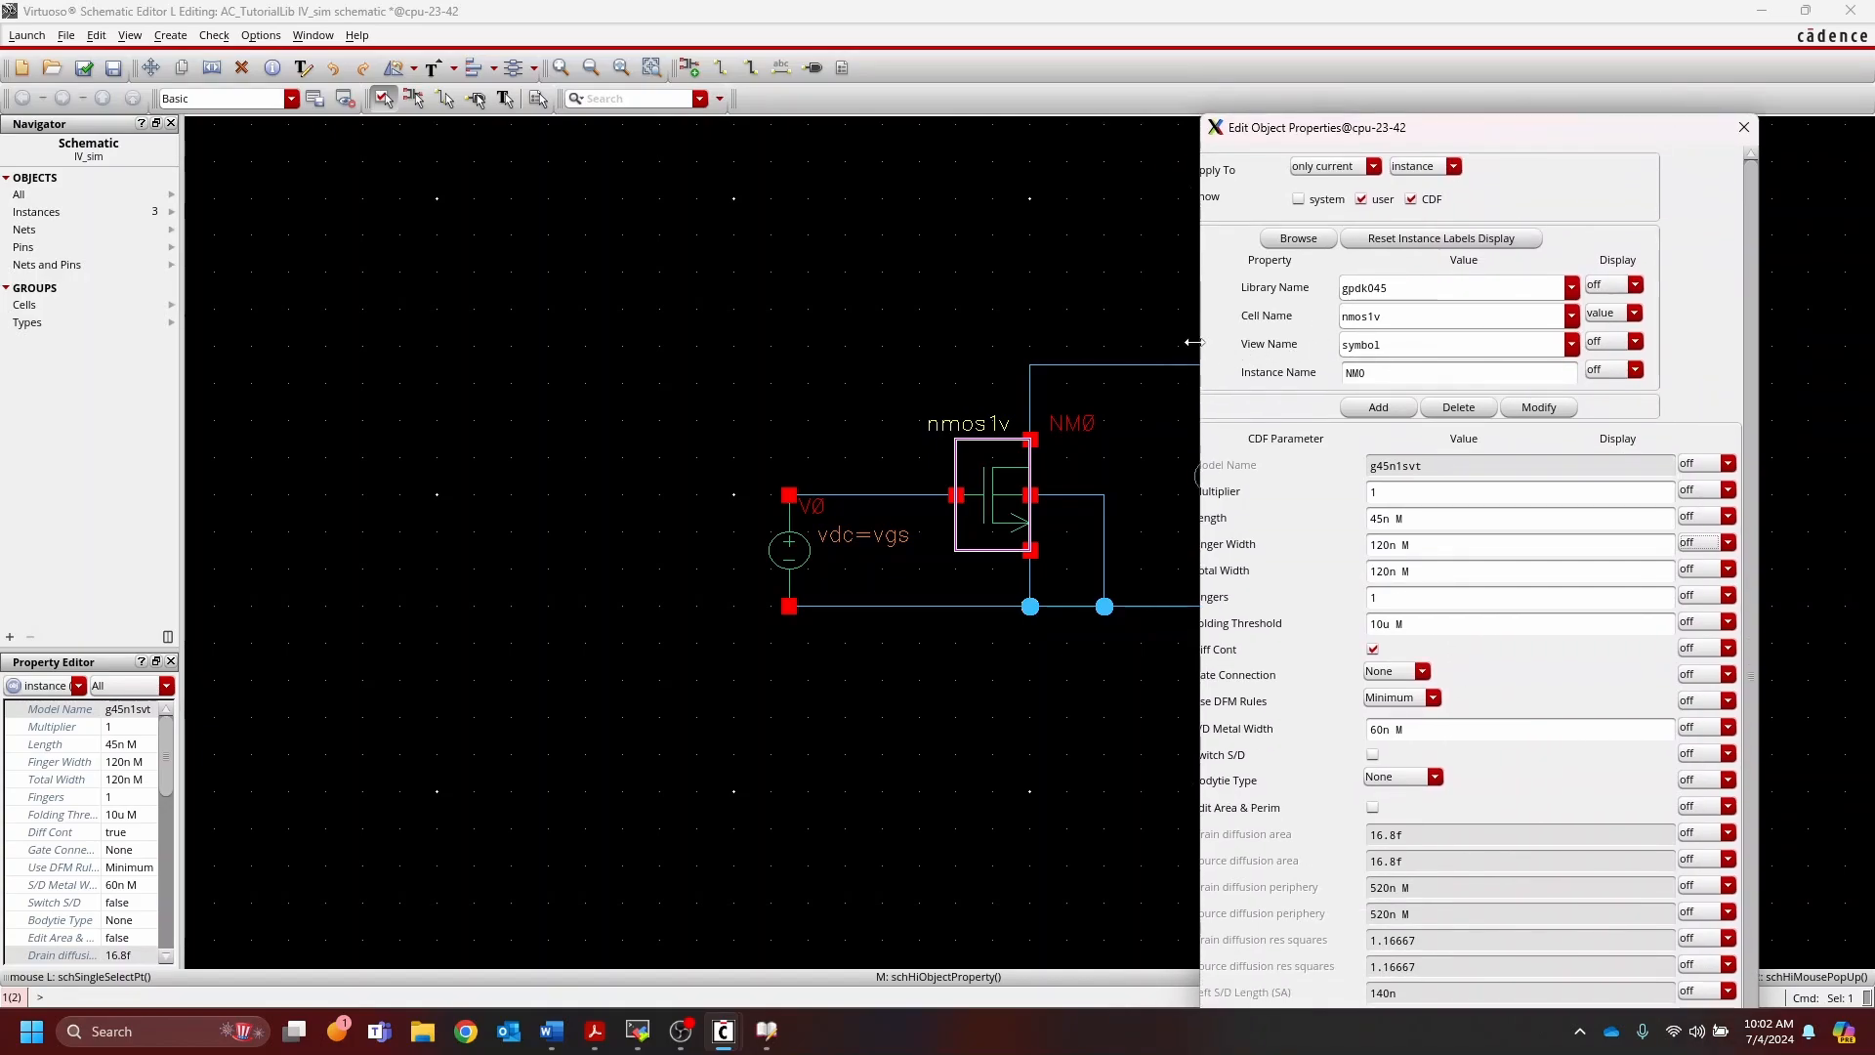
Step: Review the CDF parameters of transistor NM0, close its properties without changes and deselect it
drag(1200, 332, 1085, 350)
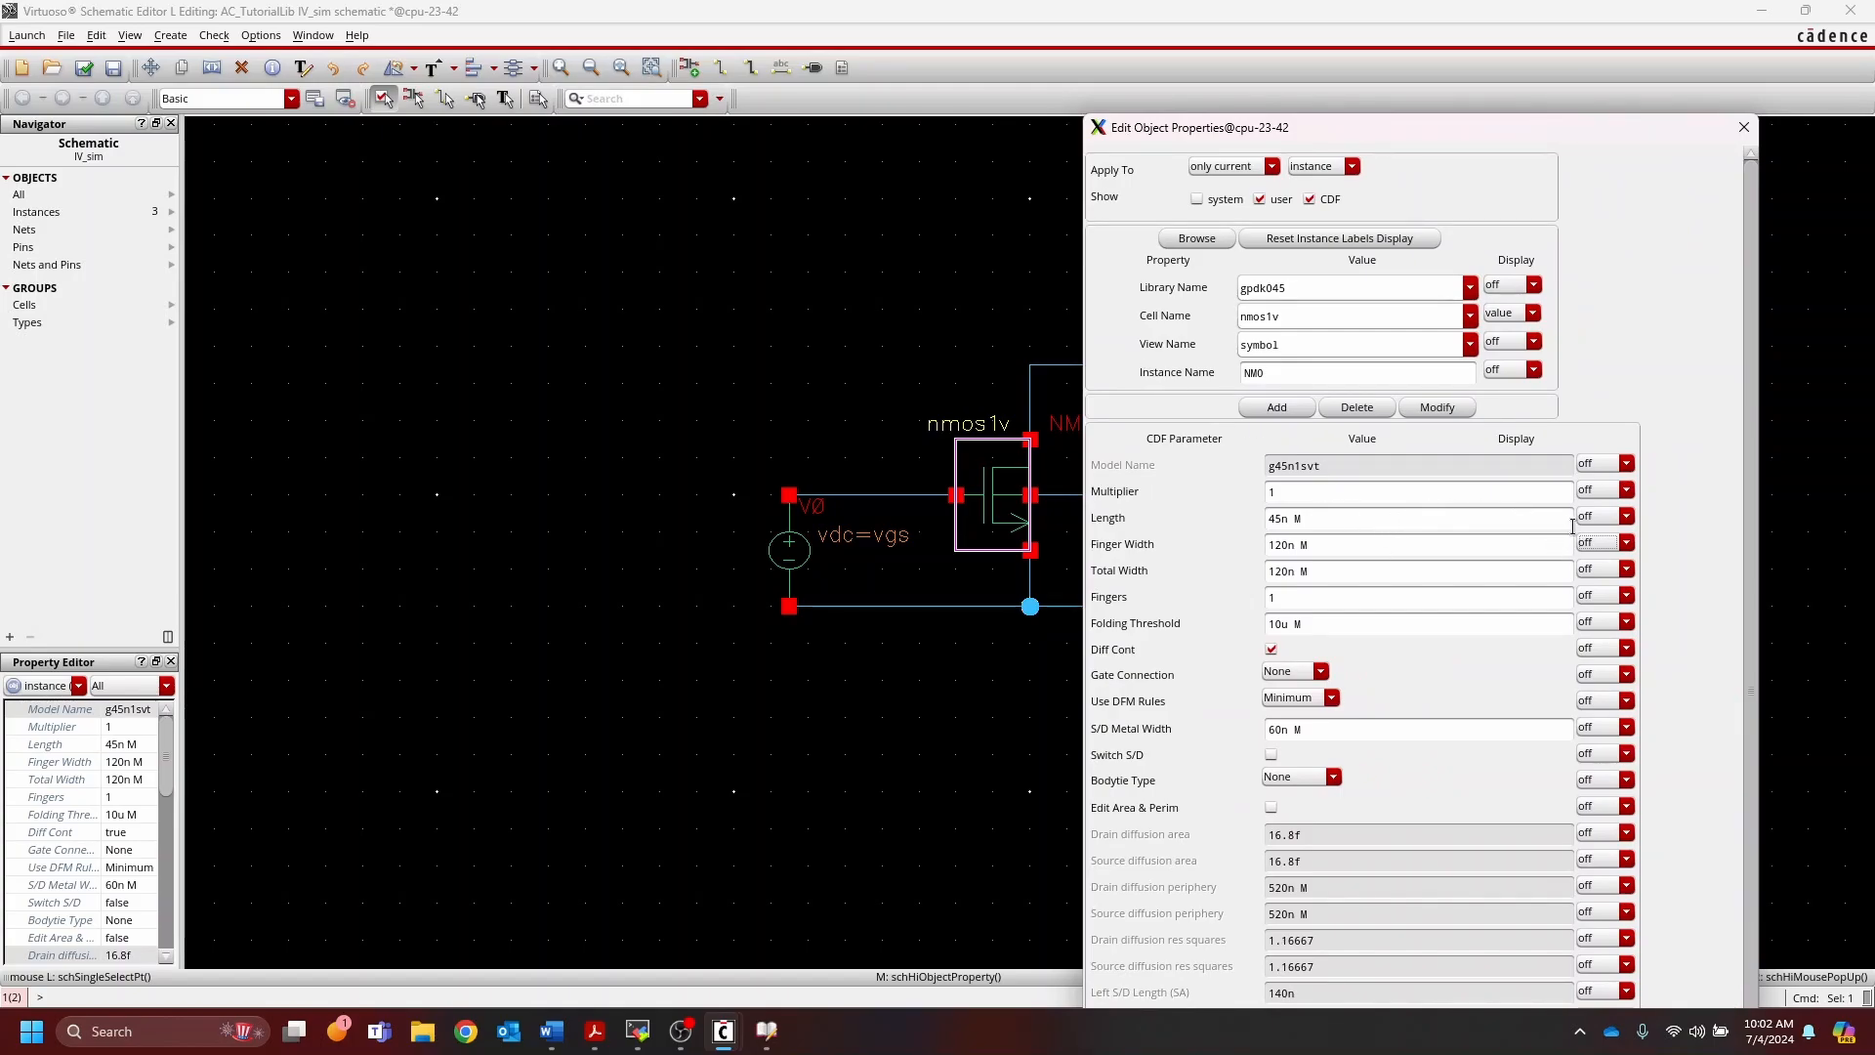
scroll(1704, 588, down, 2)
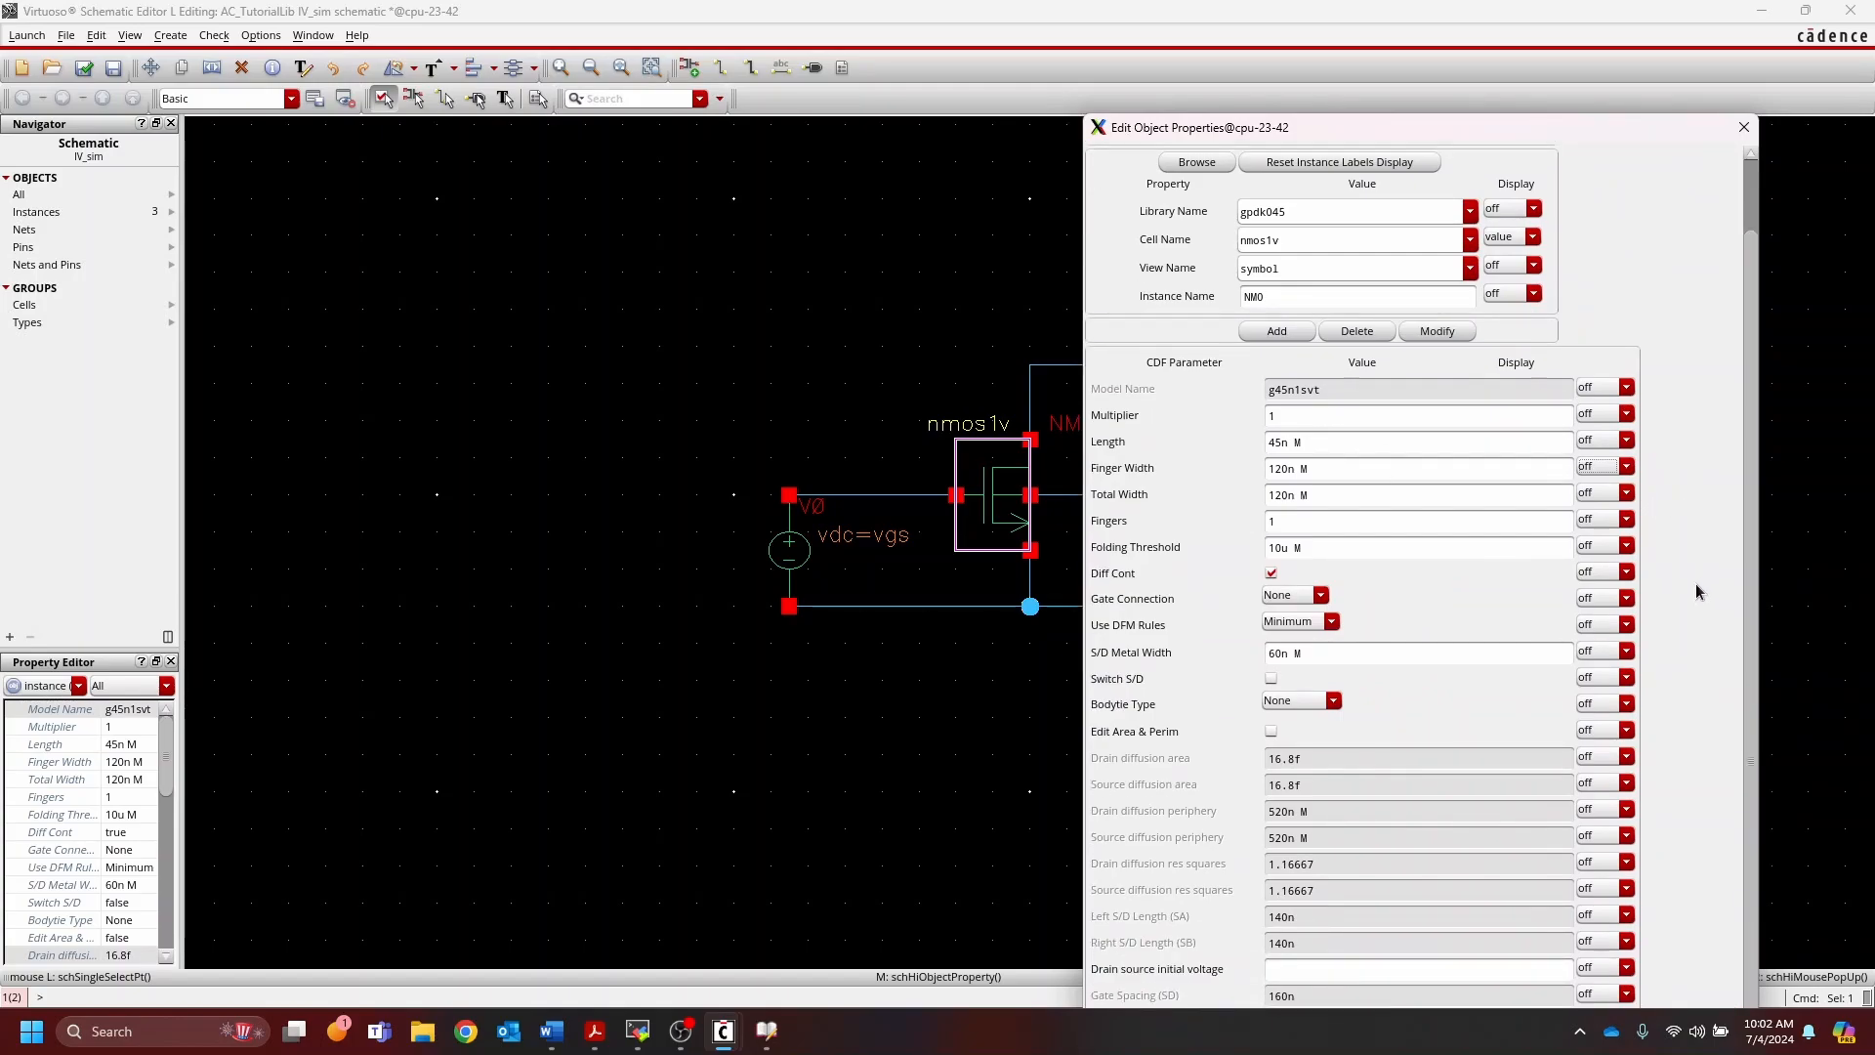
click(1743, 127)
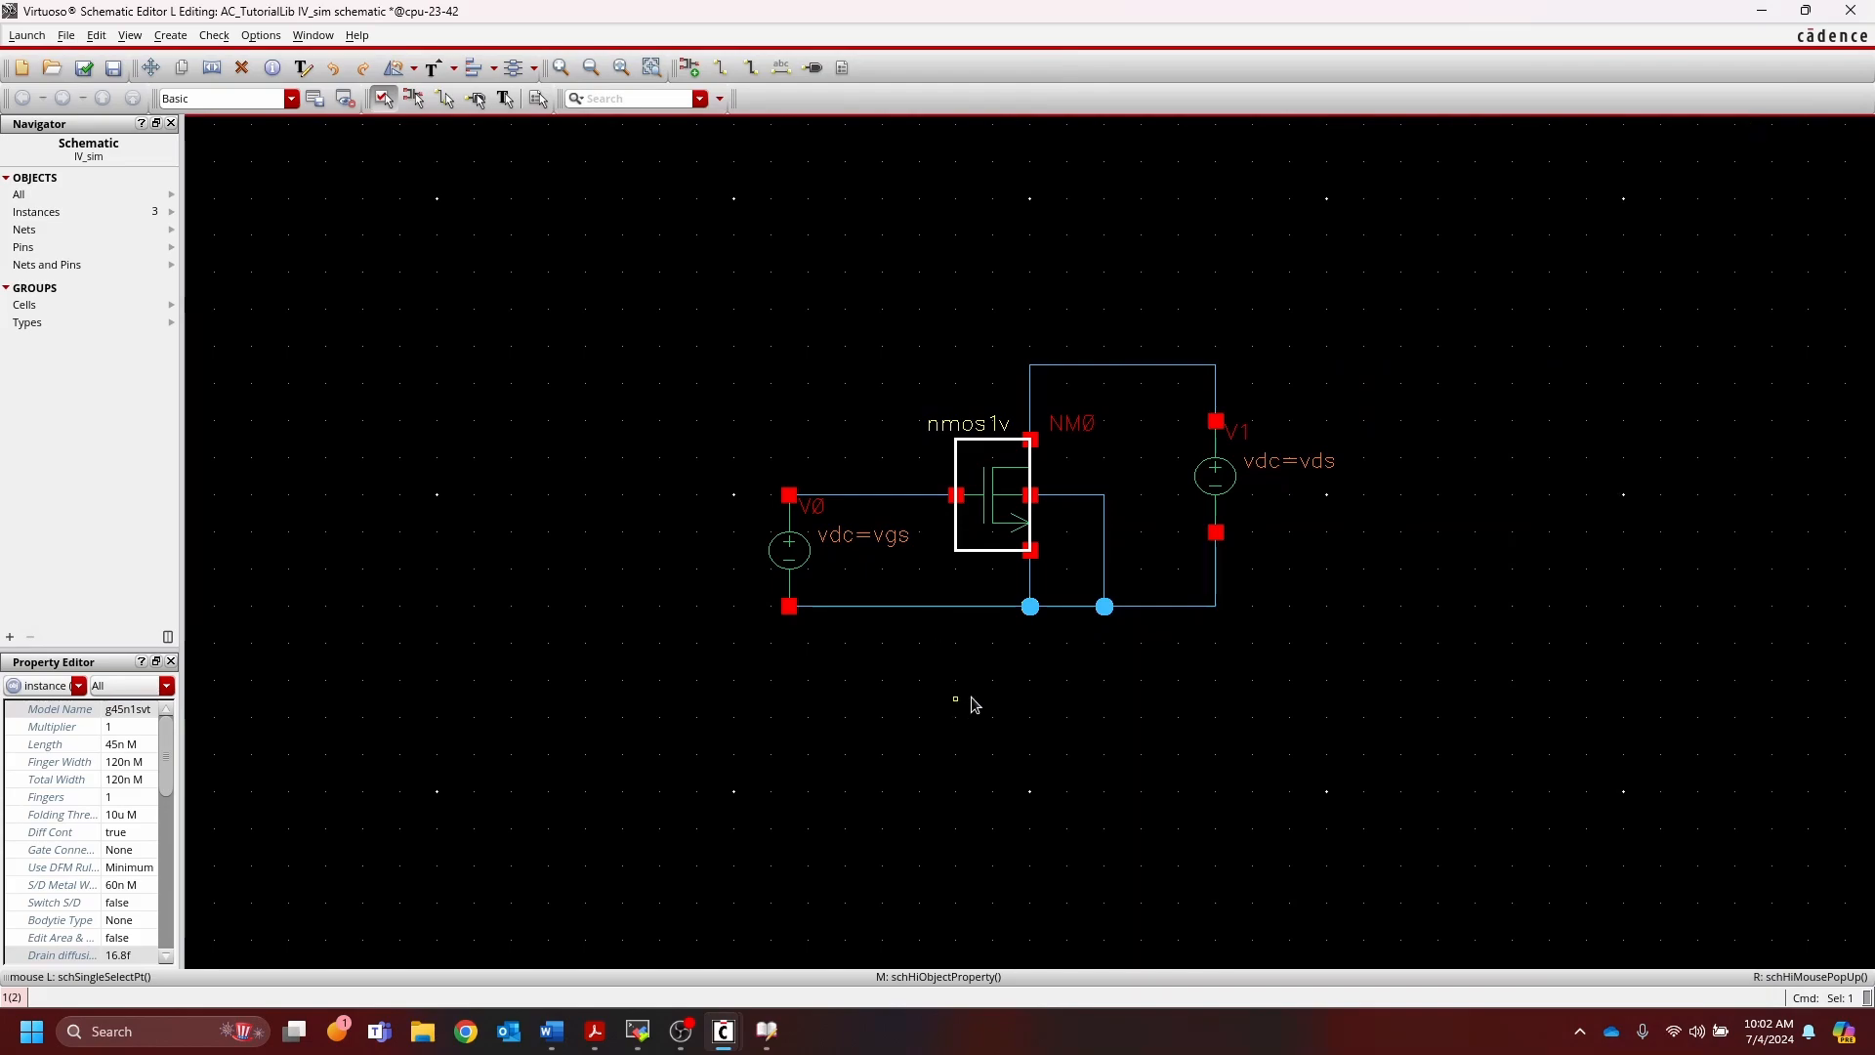
click(996, 650)
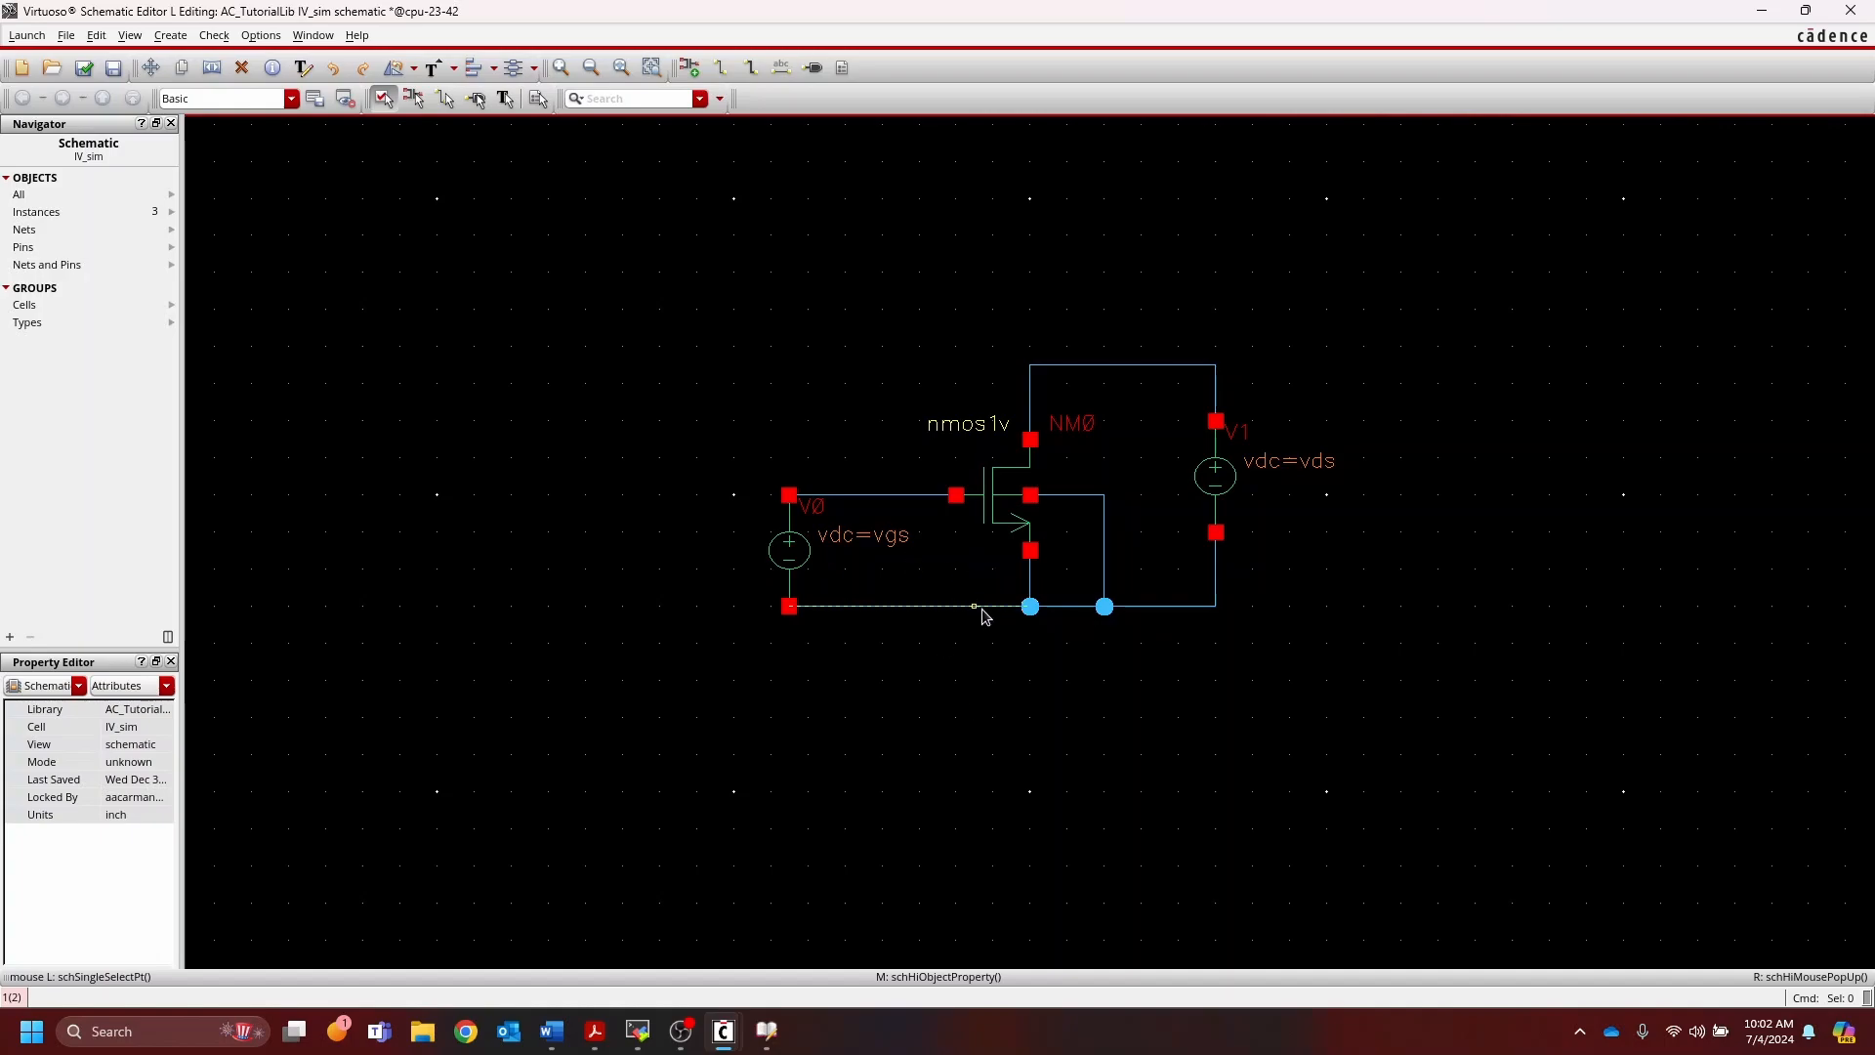
Step: Check and save the IV_sim schematic, and review the check messages in the Virtuoso log window
click(115, 76)
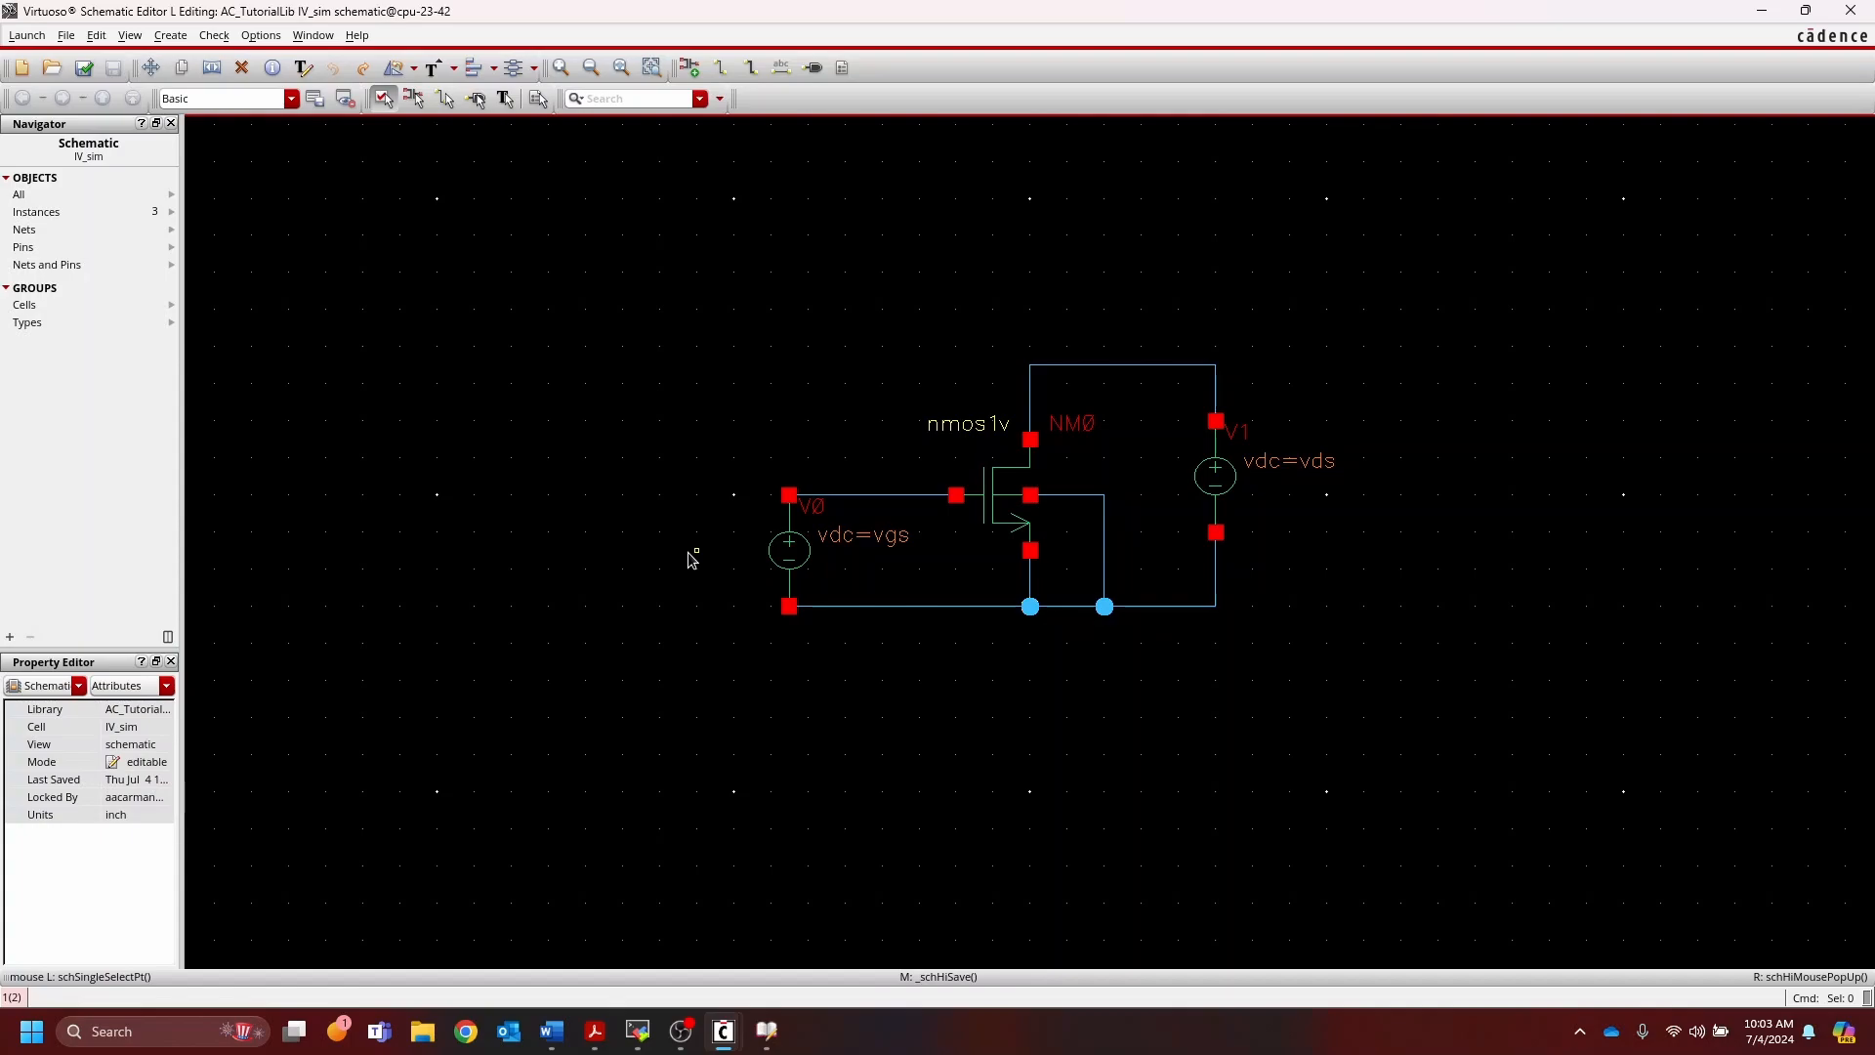
click(85, 68)
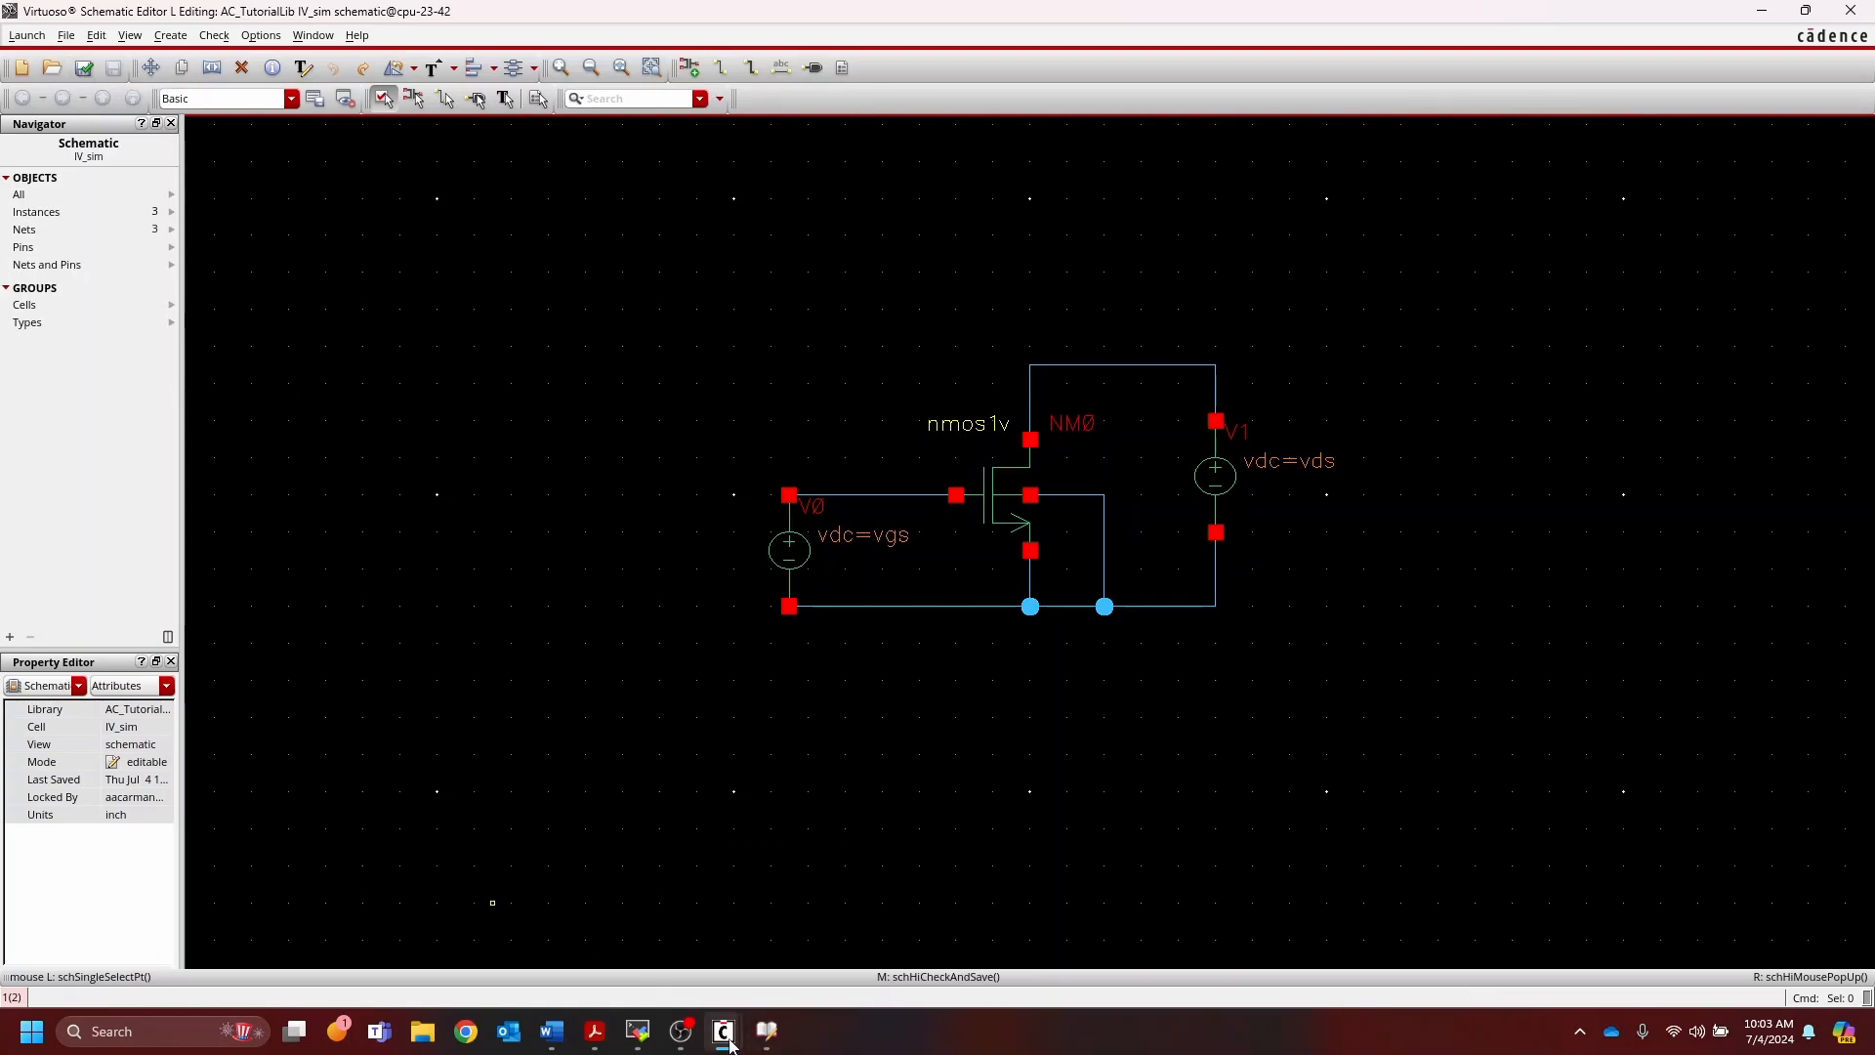
mouse_move(723, 1033)
click(645, 951)
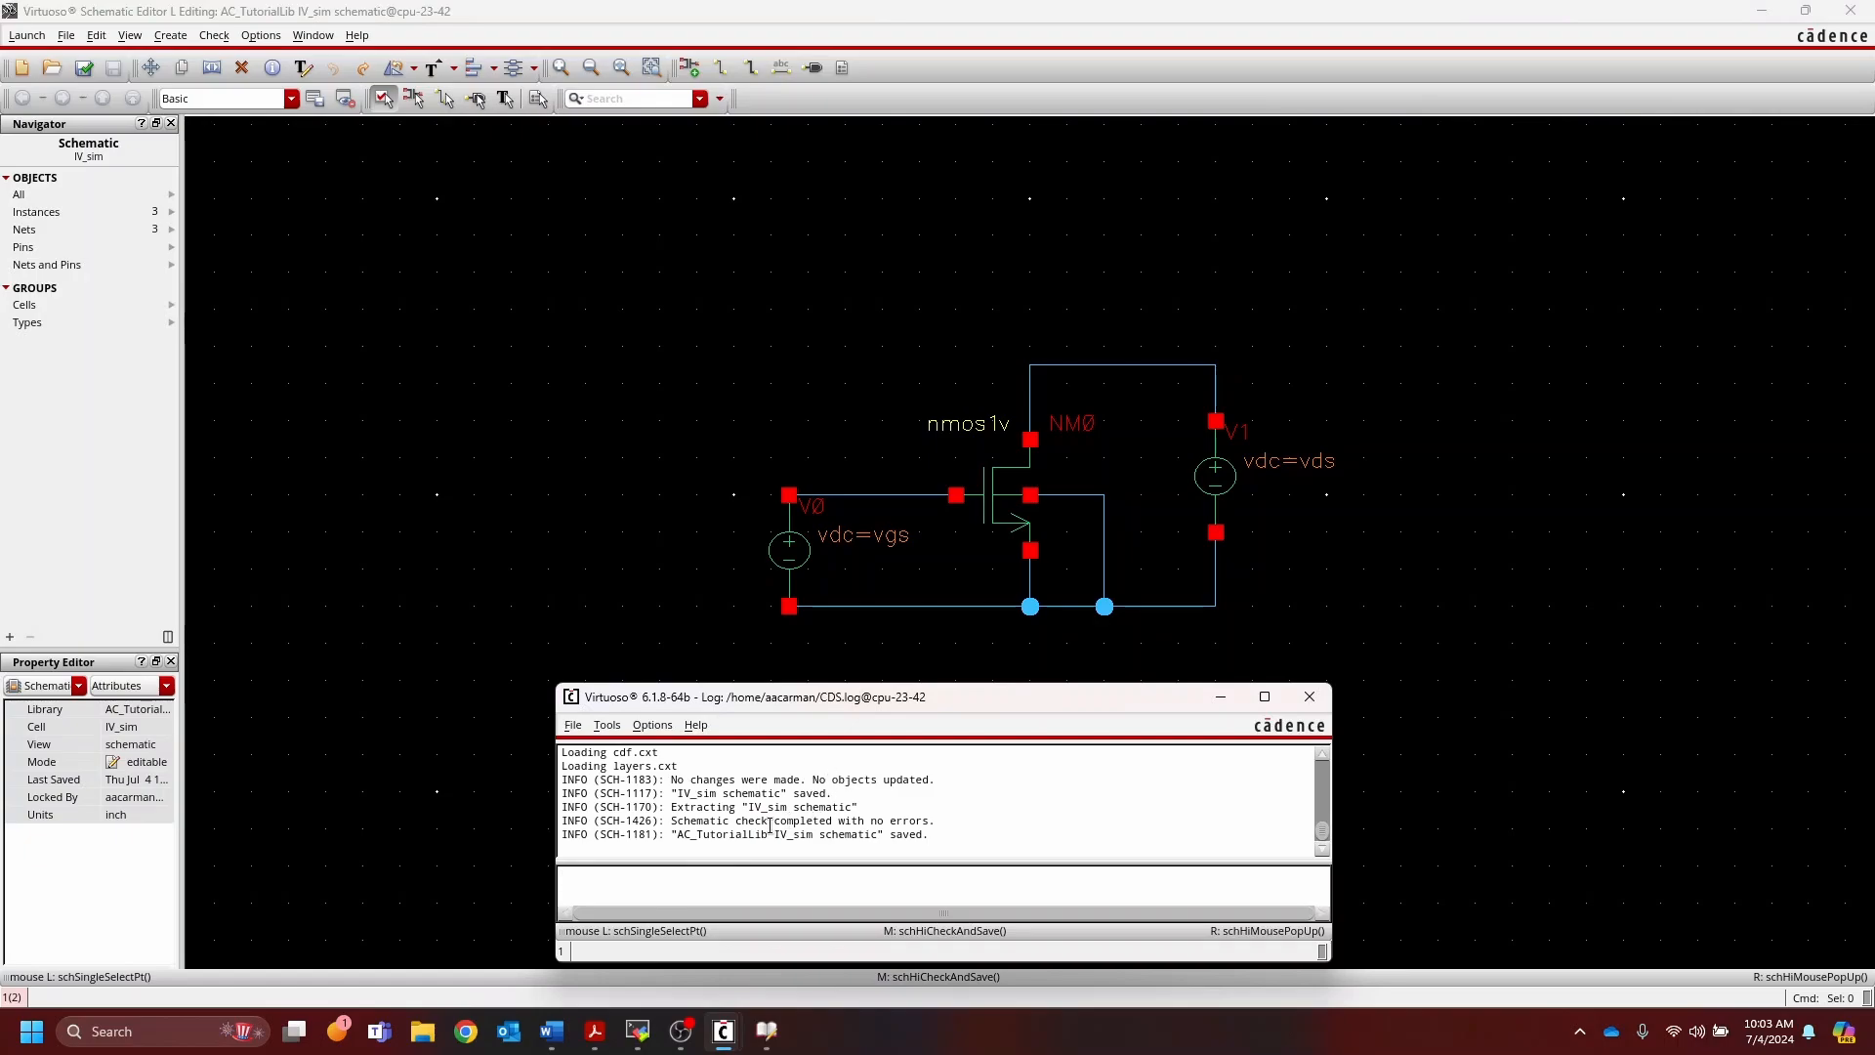
drag(716, 821, 932, 816)
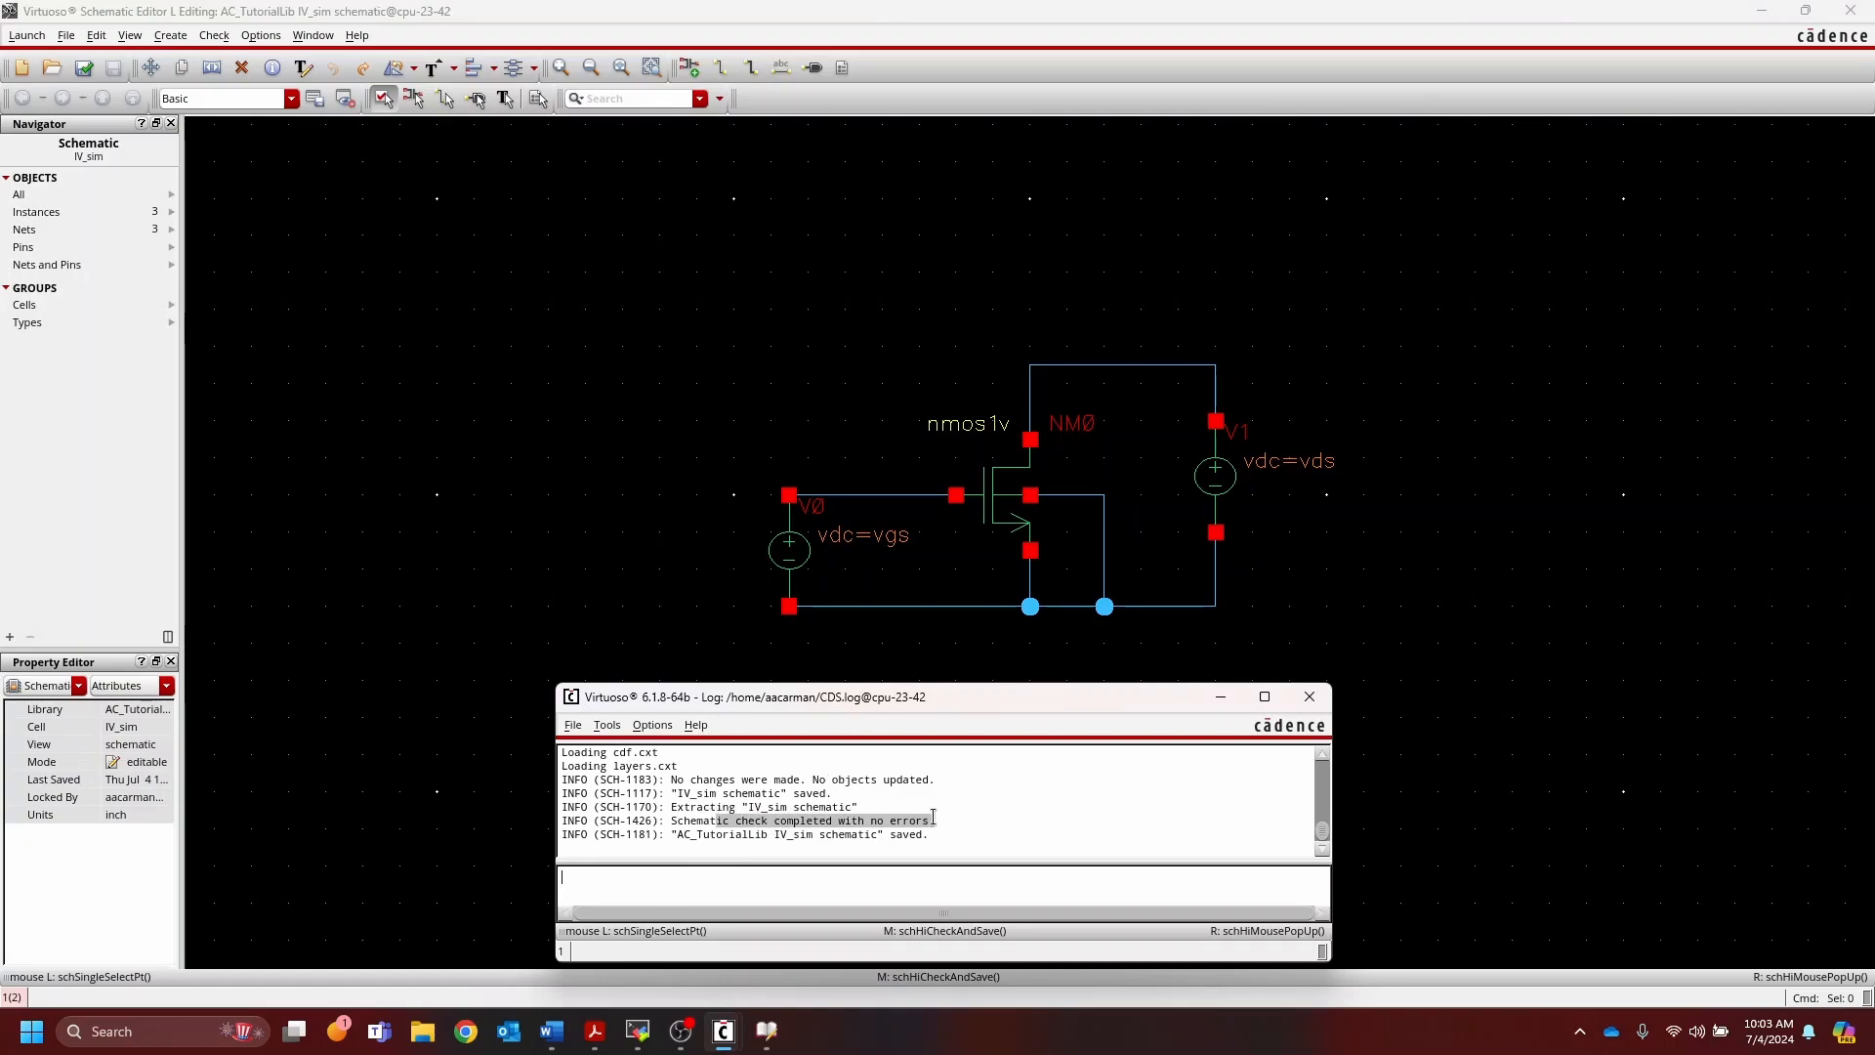
click(948, 815)
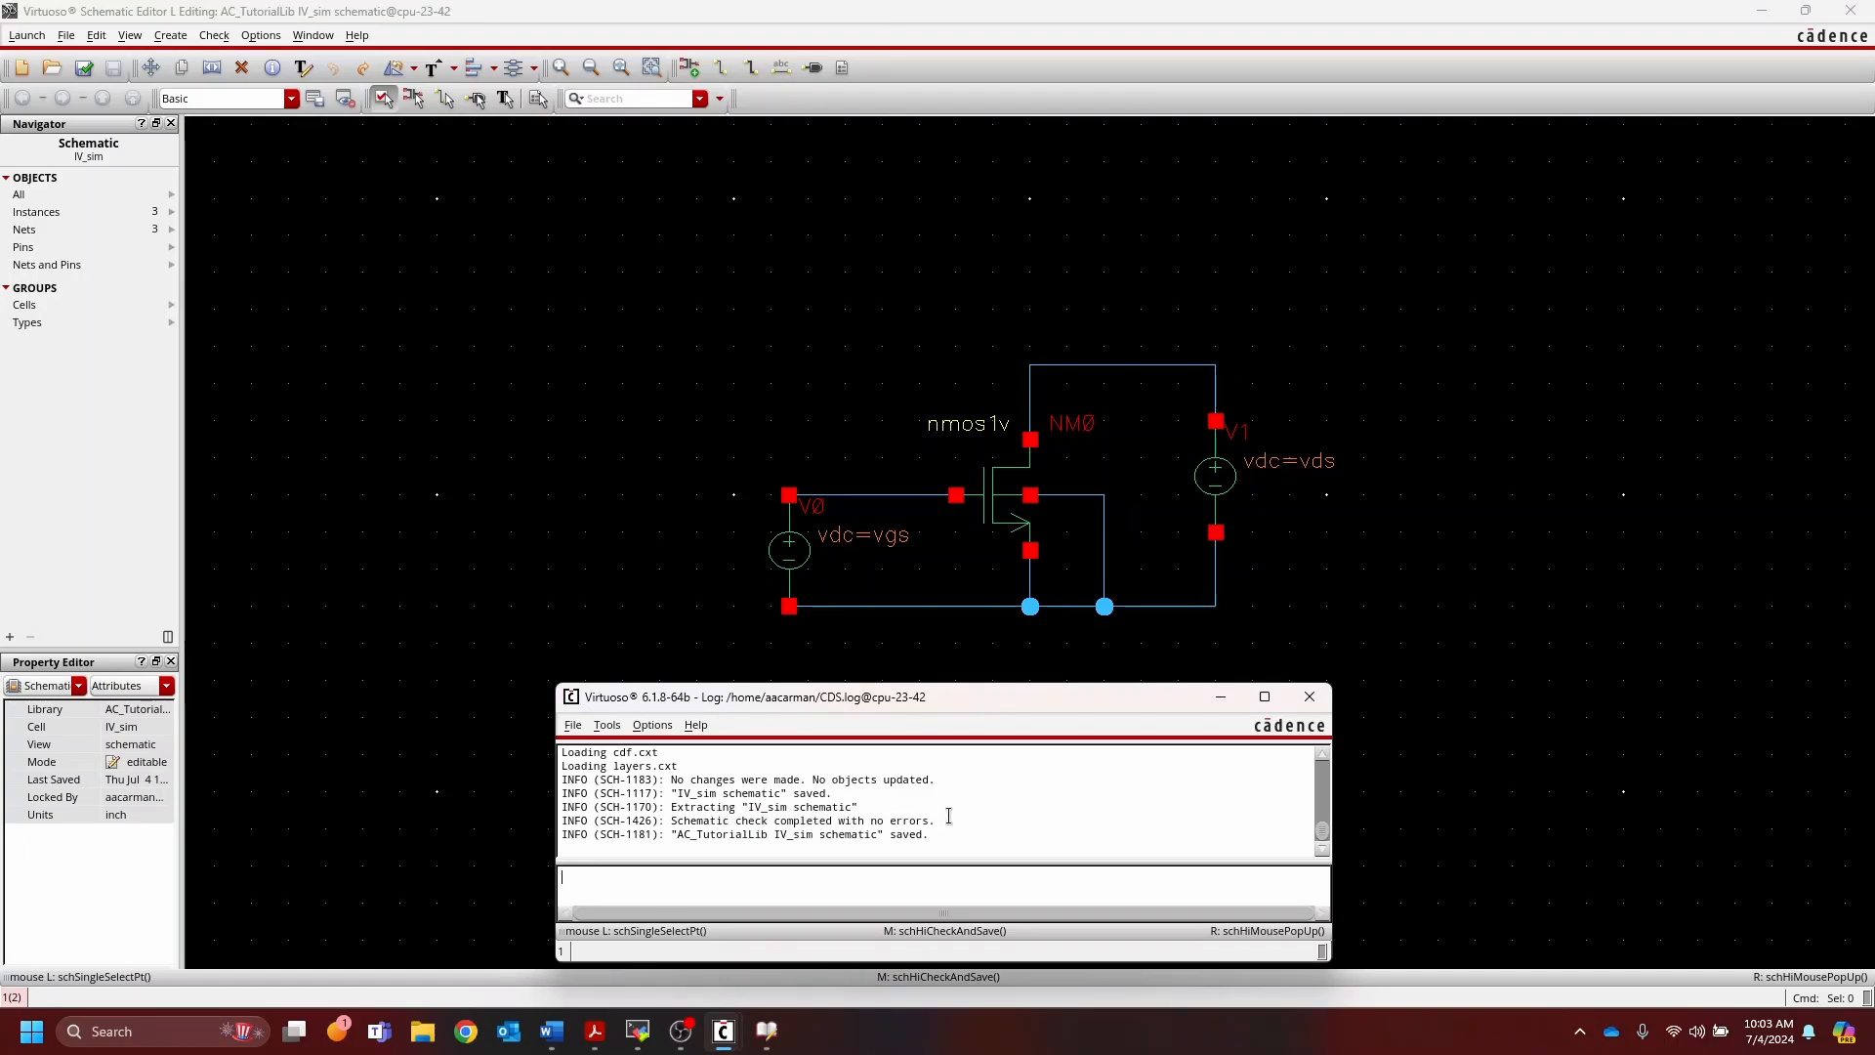
click(1219, 697)
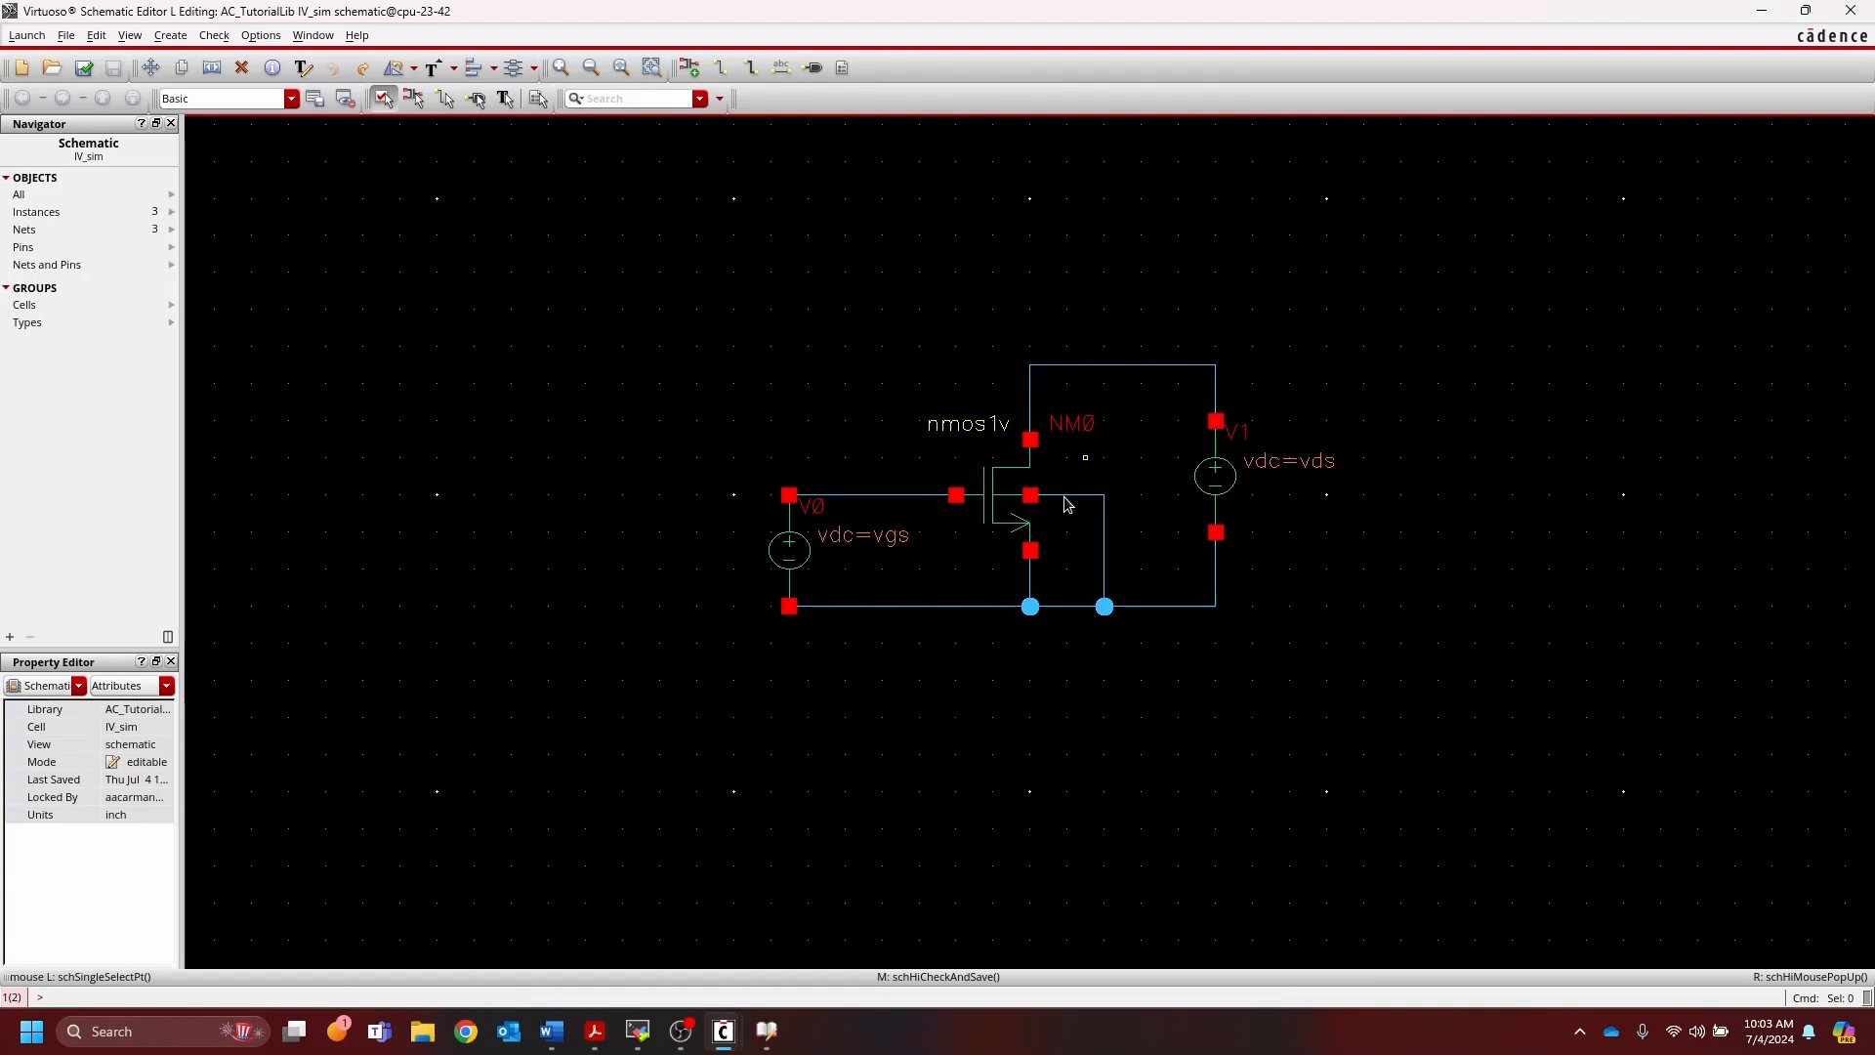
Step: Delete the wire segments joining NM0's body terminal to the source line, check and save the schematic, and dismiss the check dialog
click(1074, 504)
key(Delete)
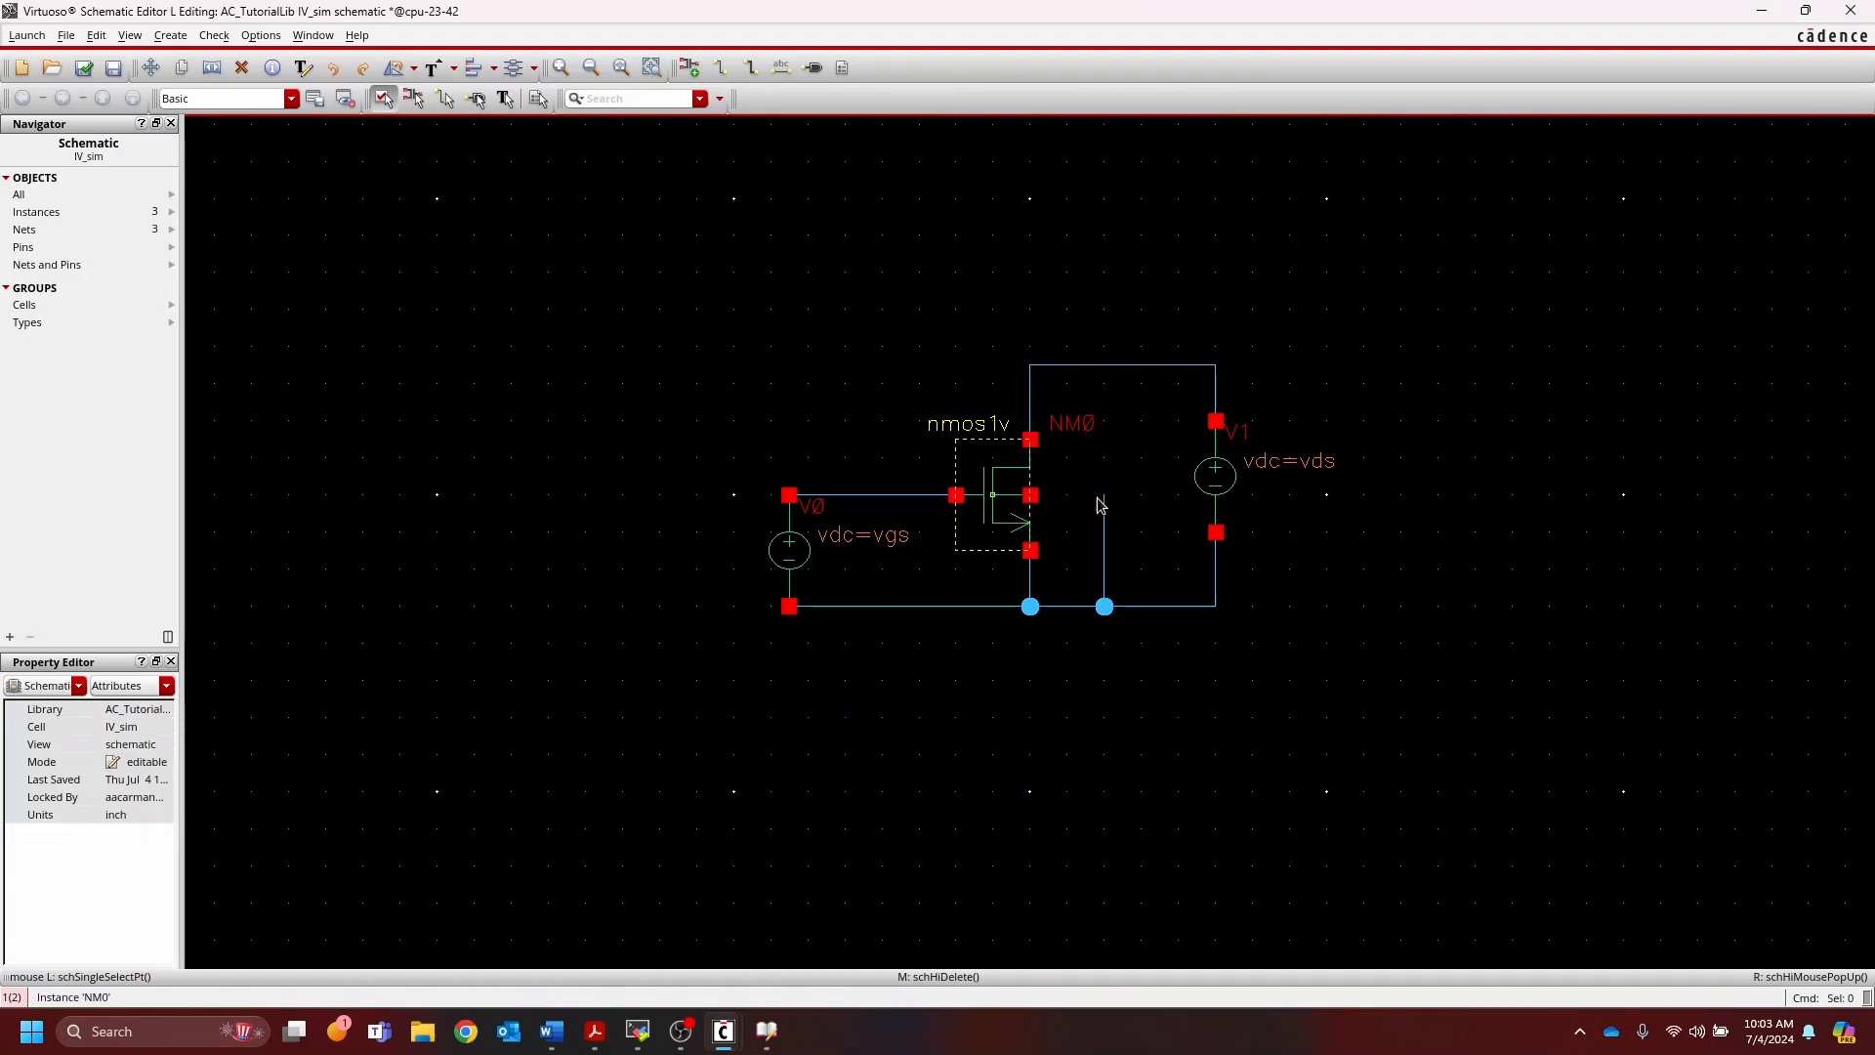
click(1103, 506)
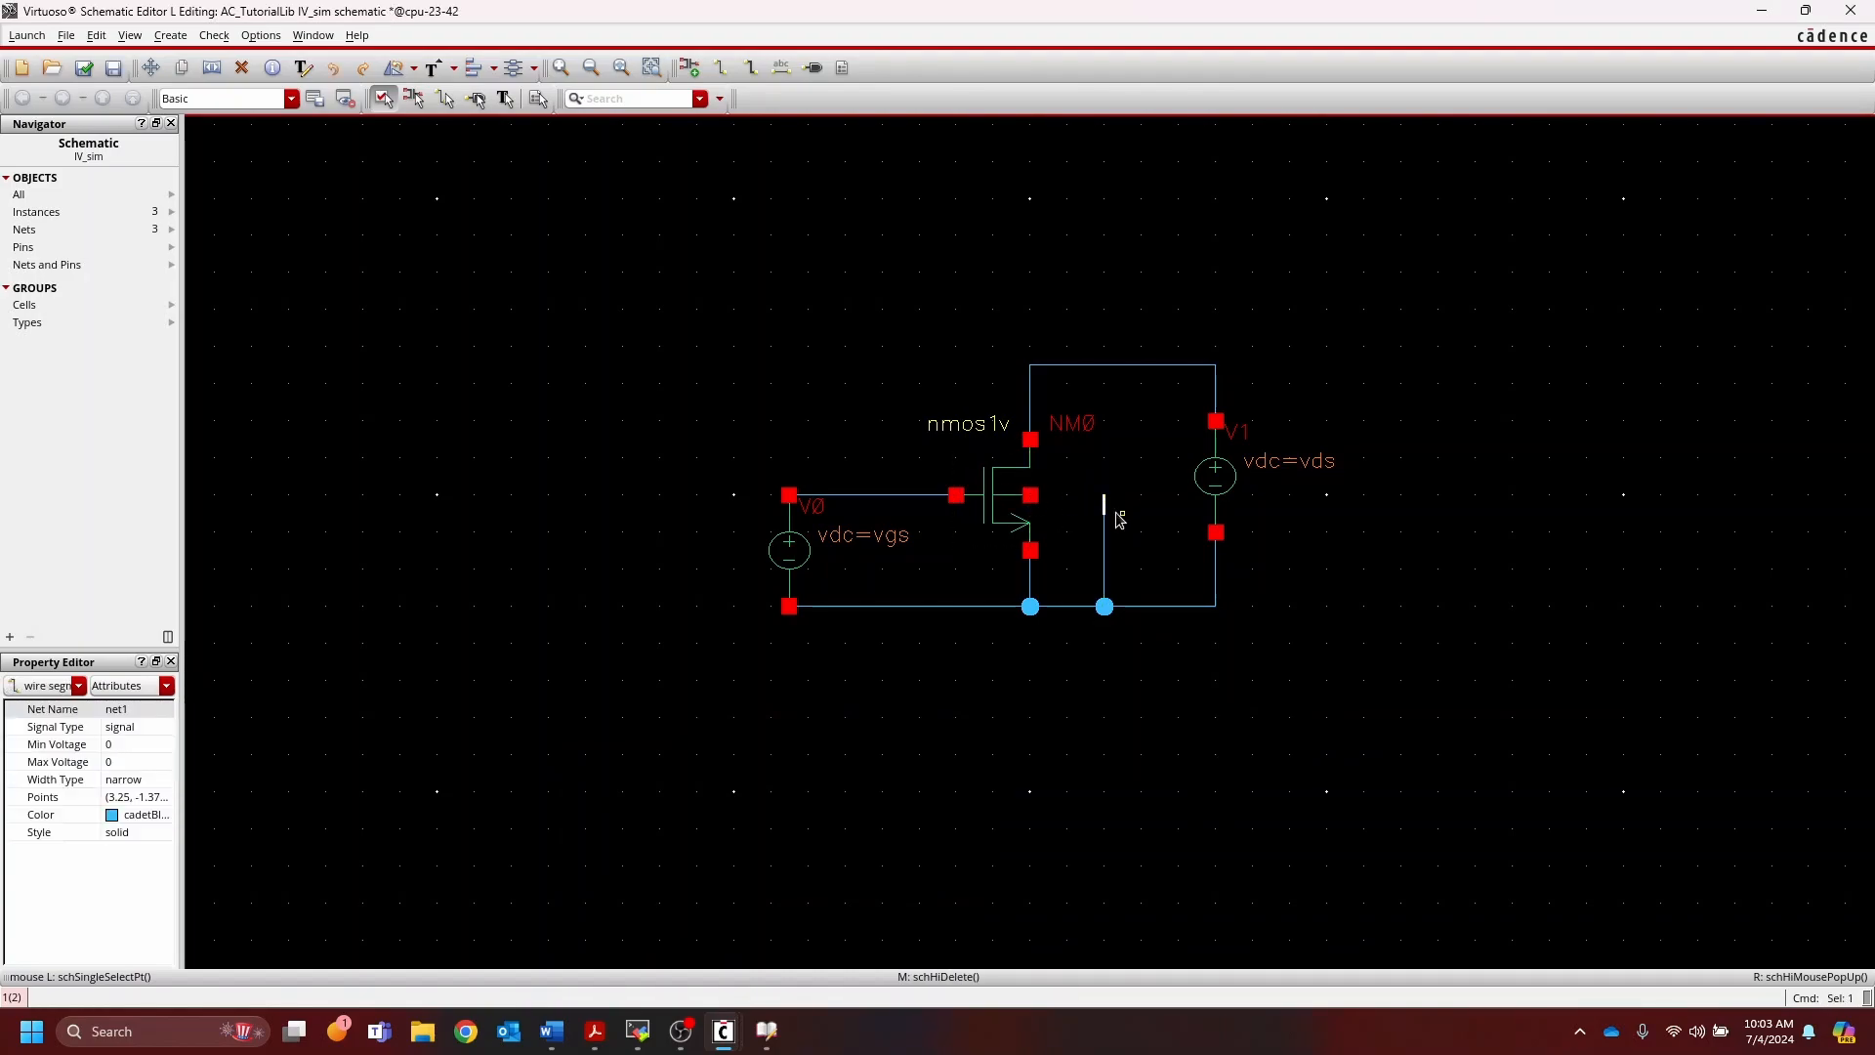
key(Delete)
click(1106, 532)
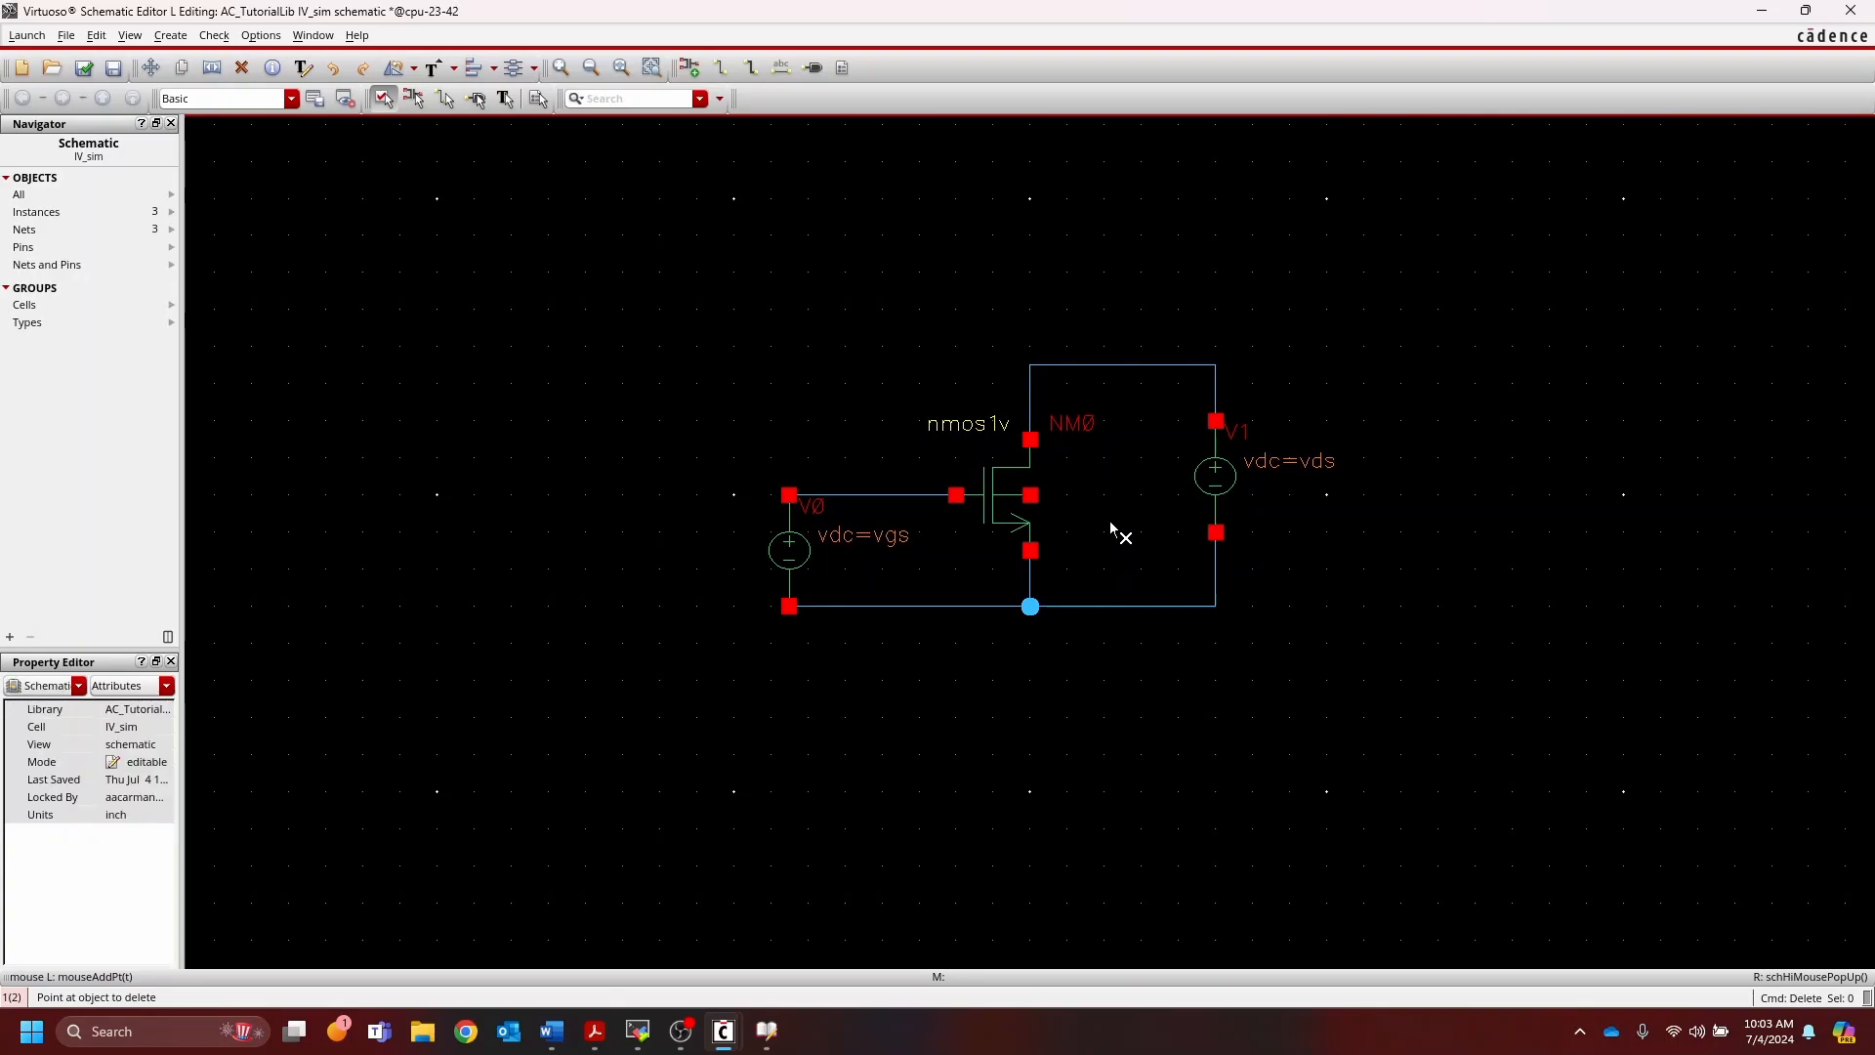
key(Escape)
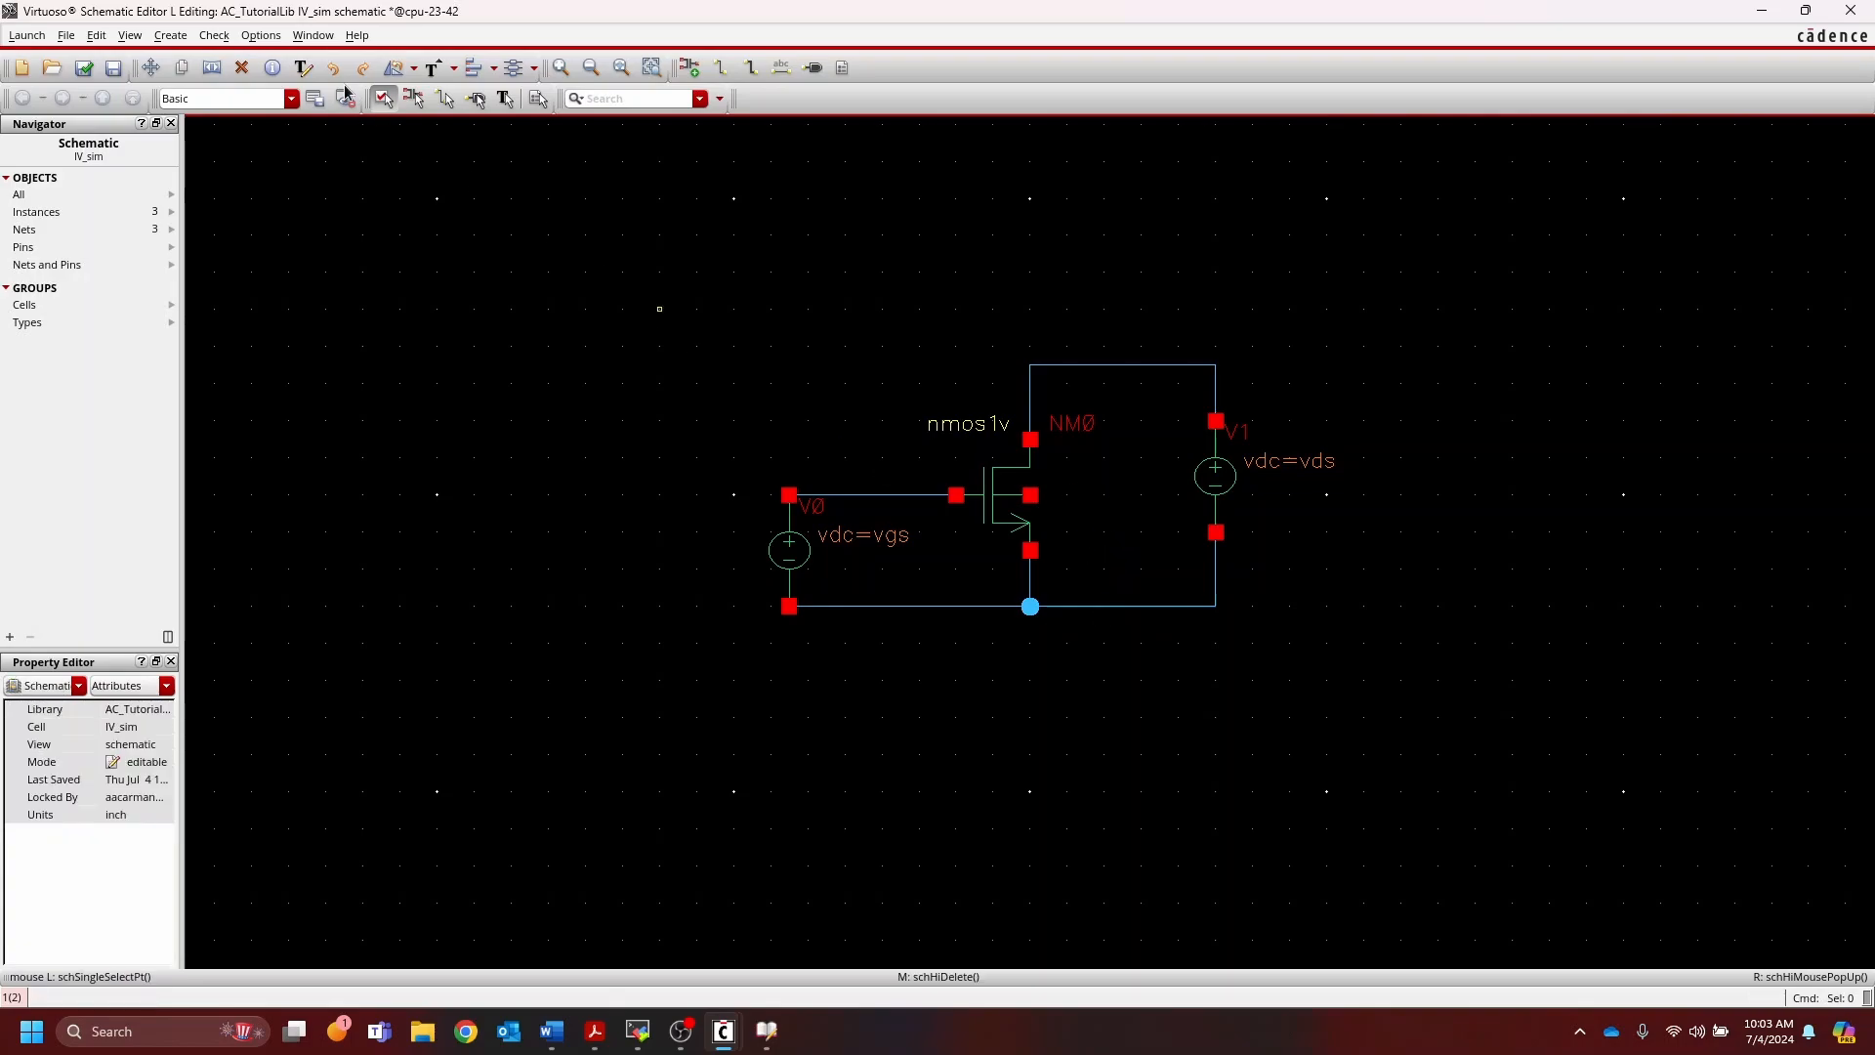
click(85, 70)
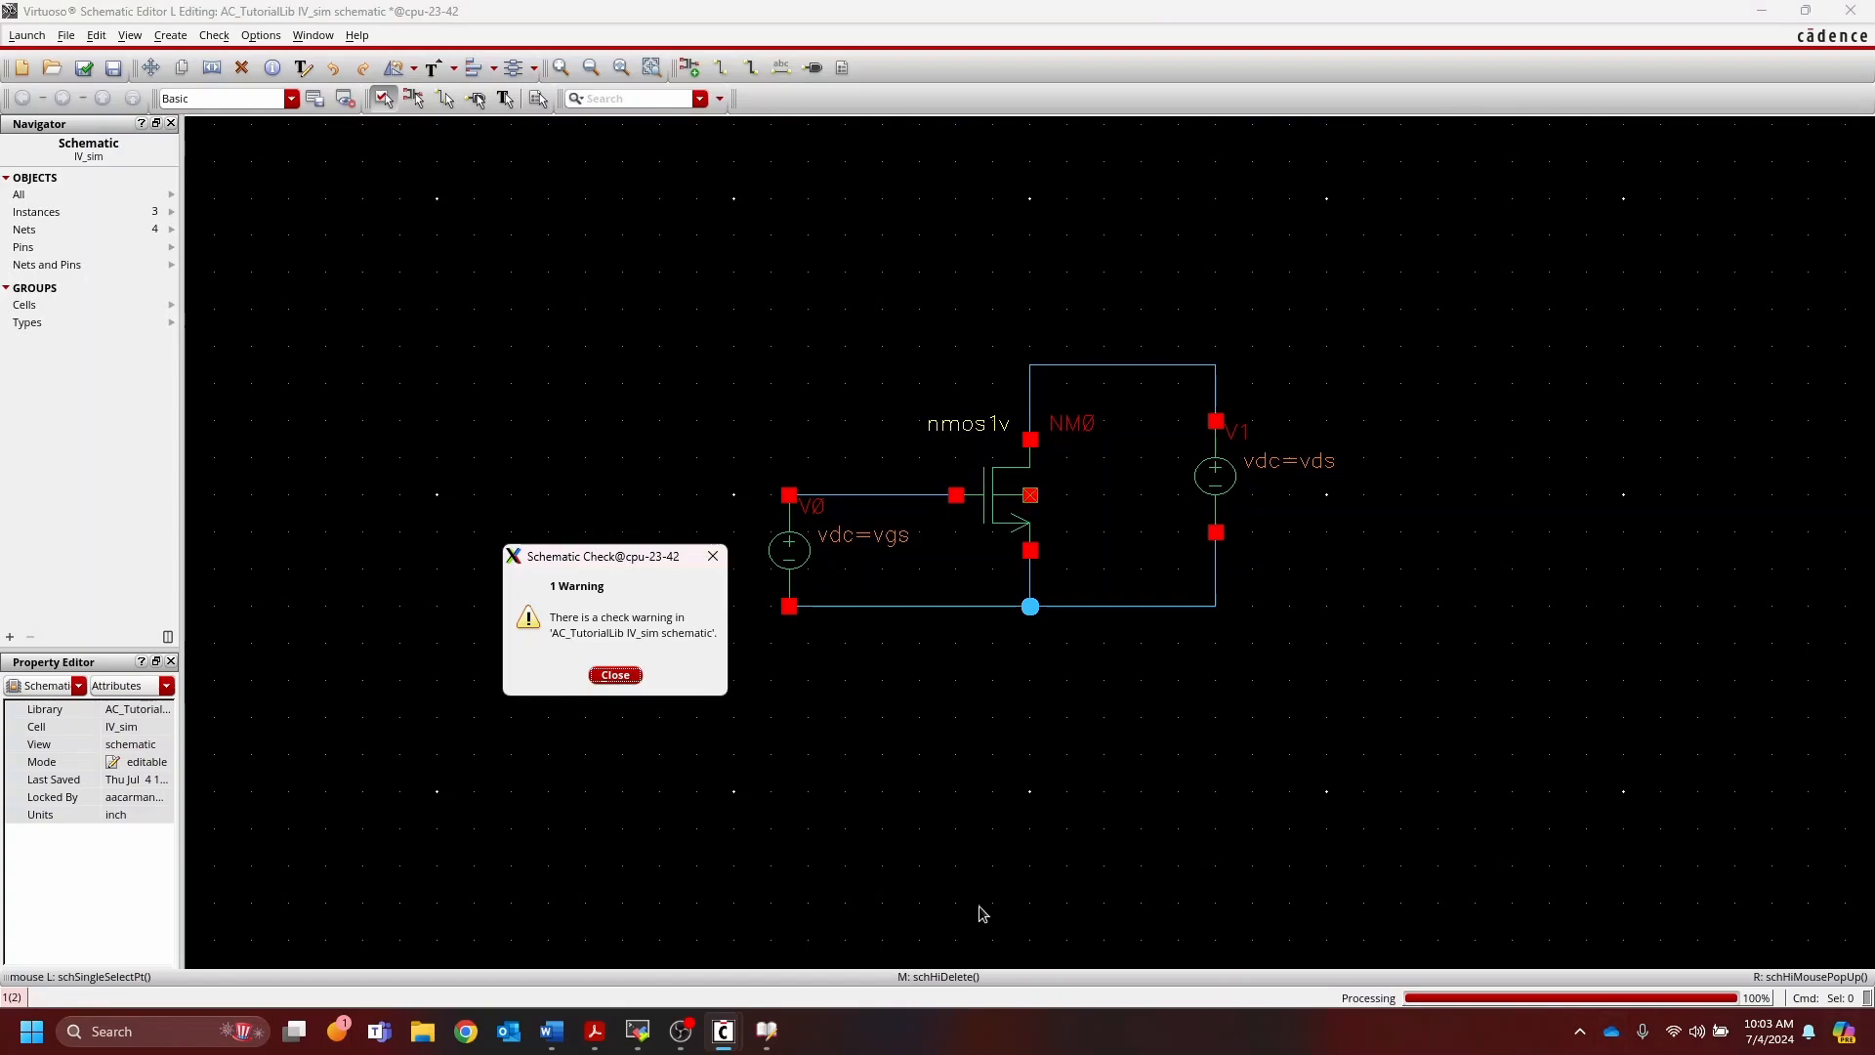
click(621, 678)
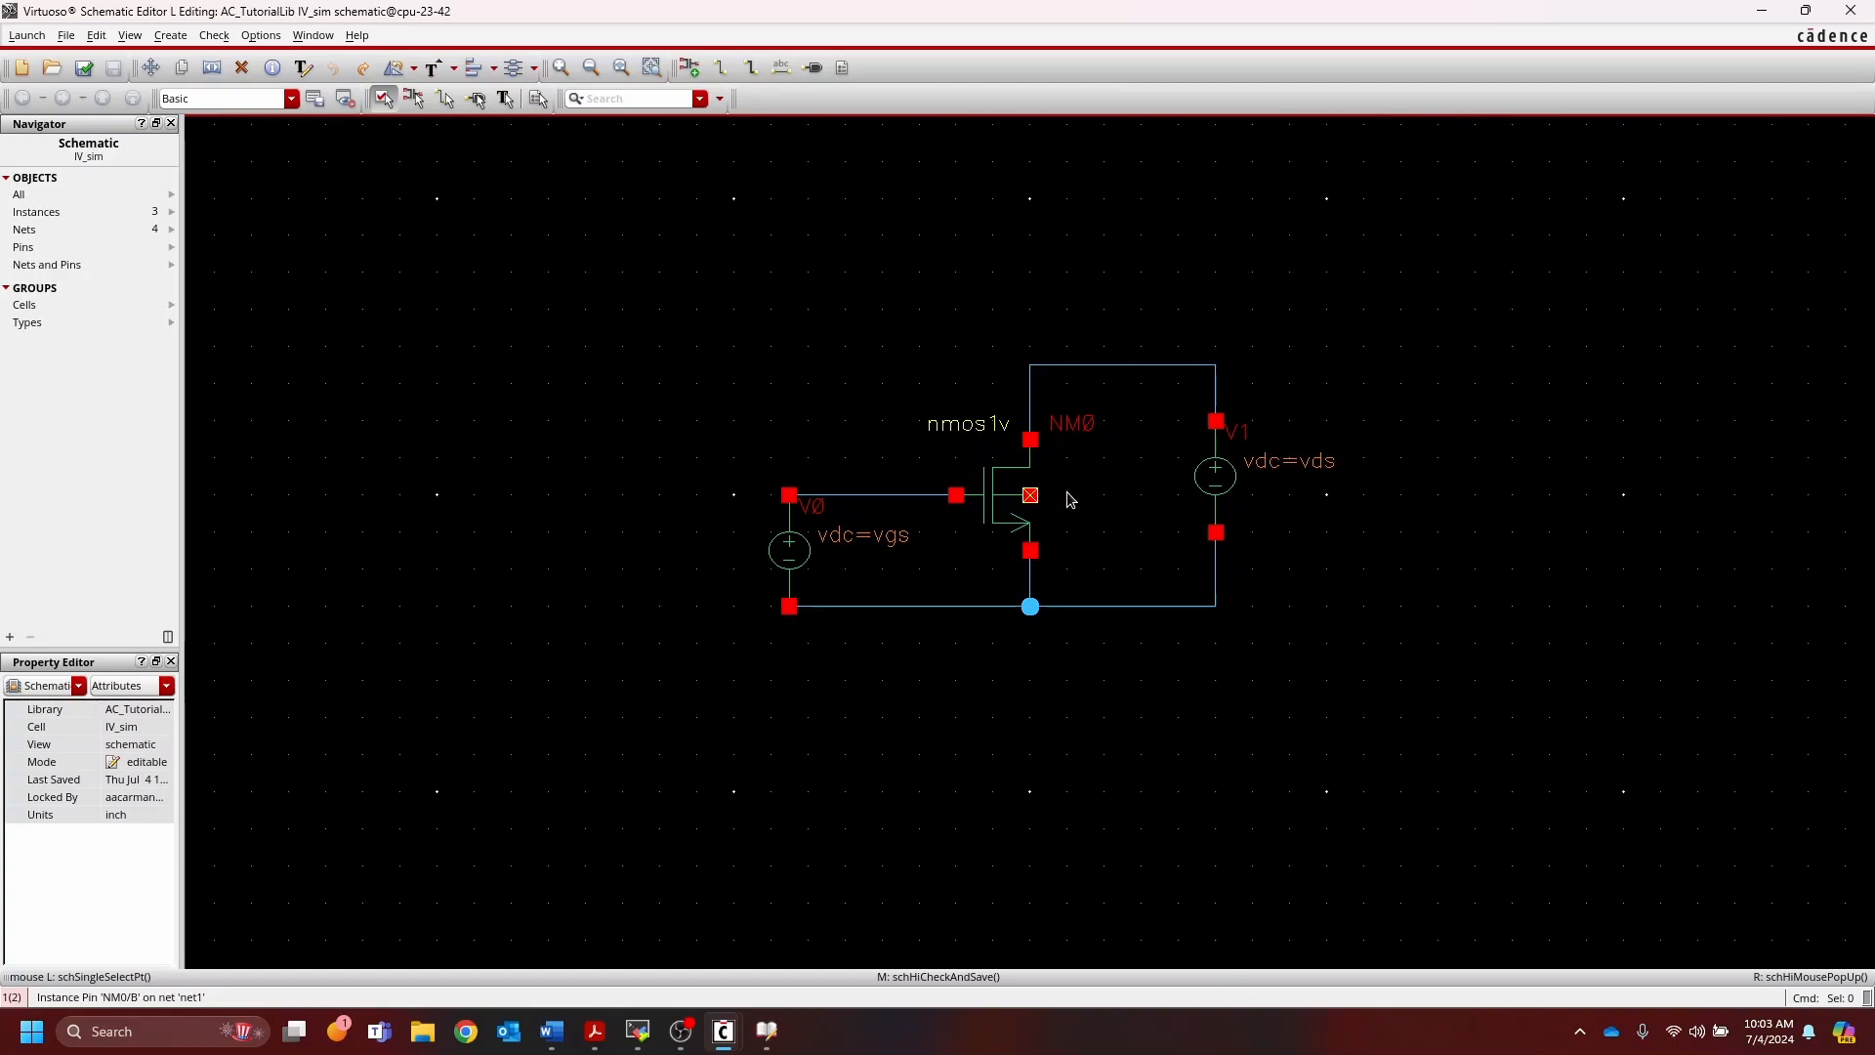
Step: Wire NM0's body terminal to the common source line, and check and save the schematic
key(w)
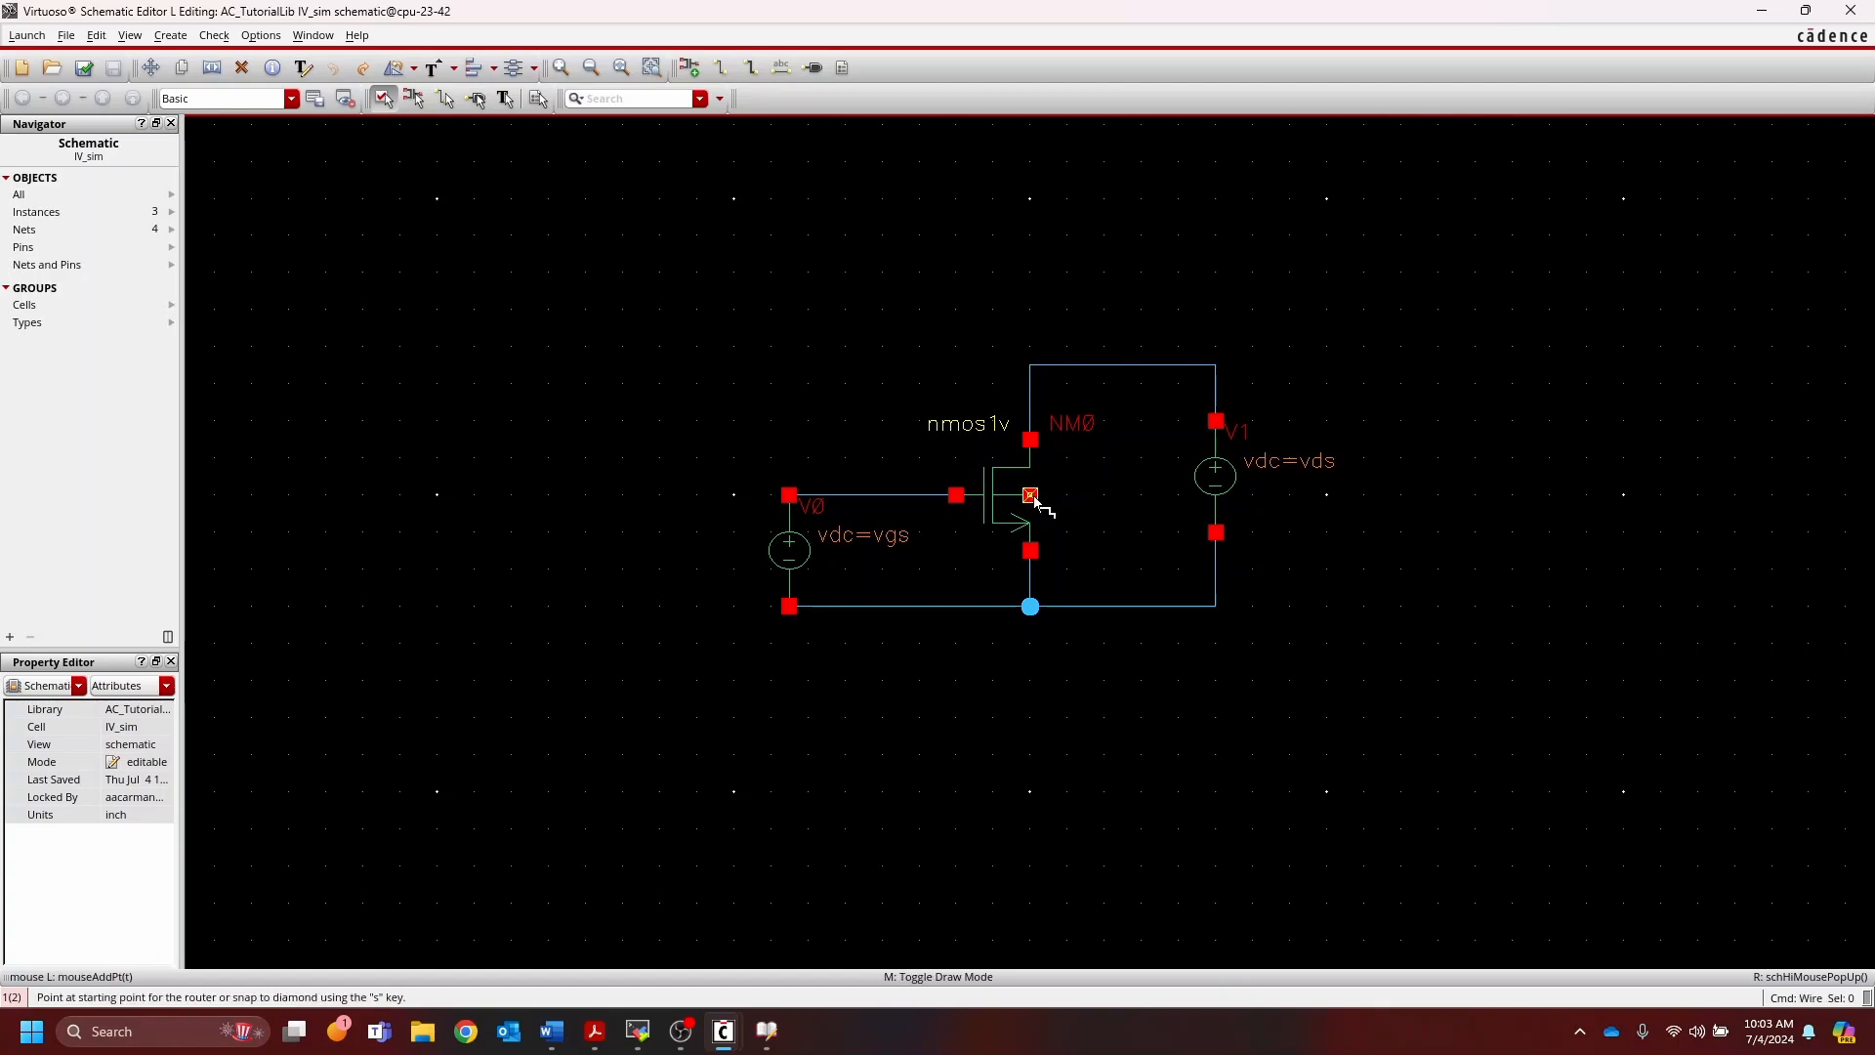
click(1033, 498)
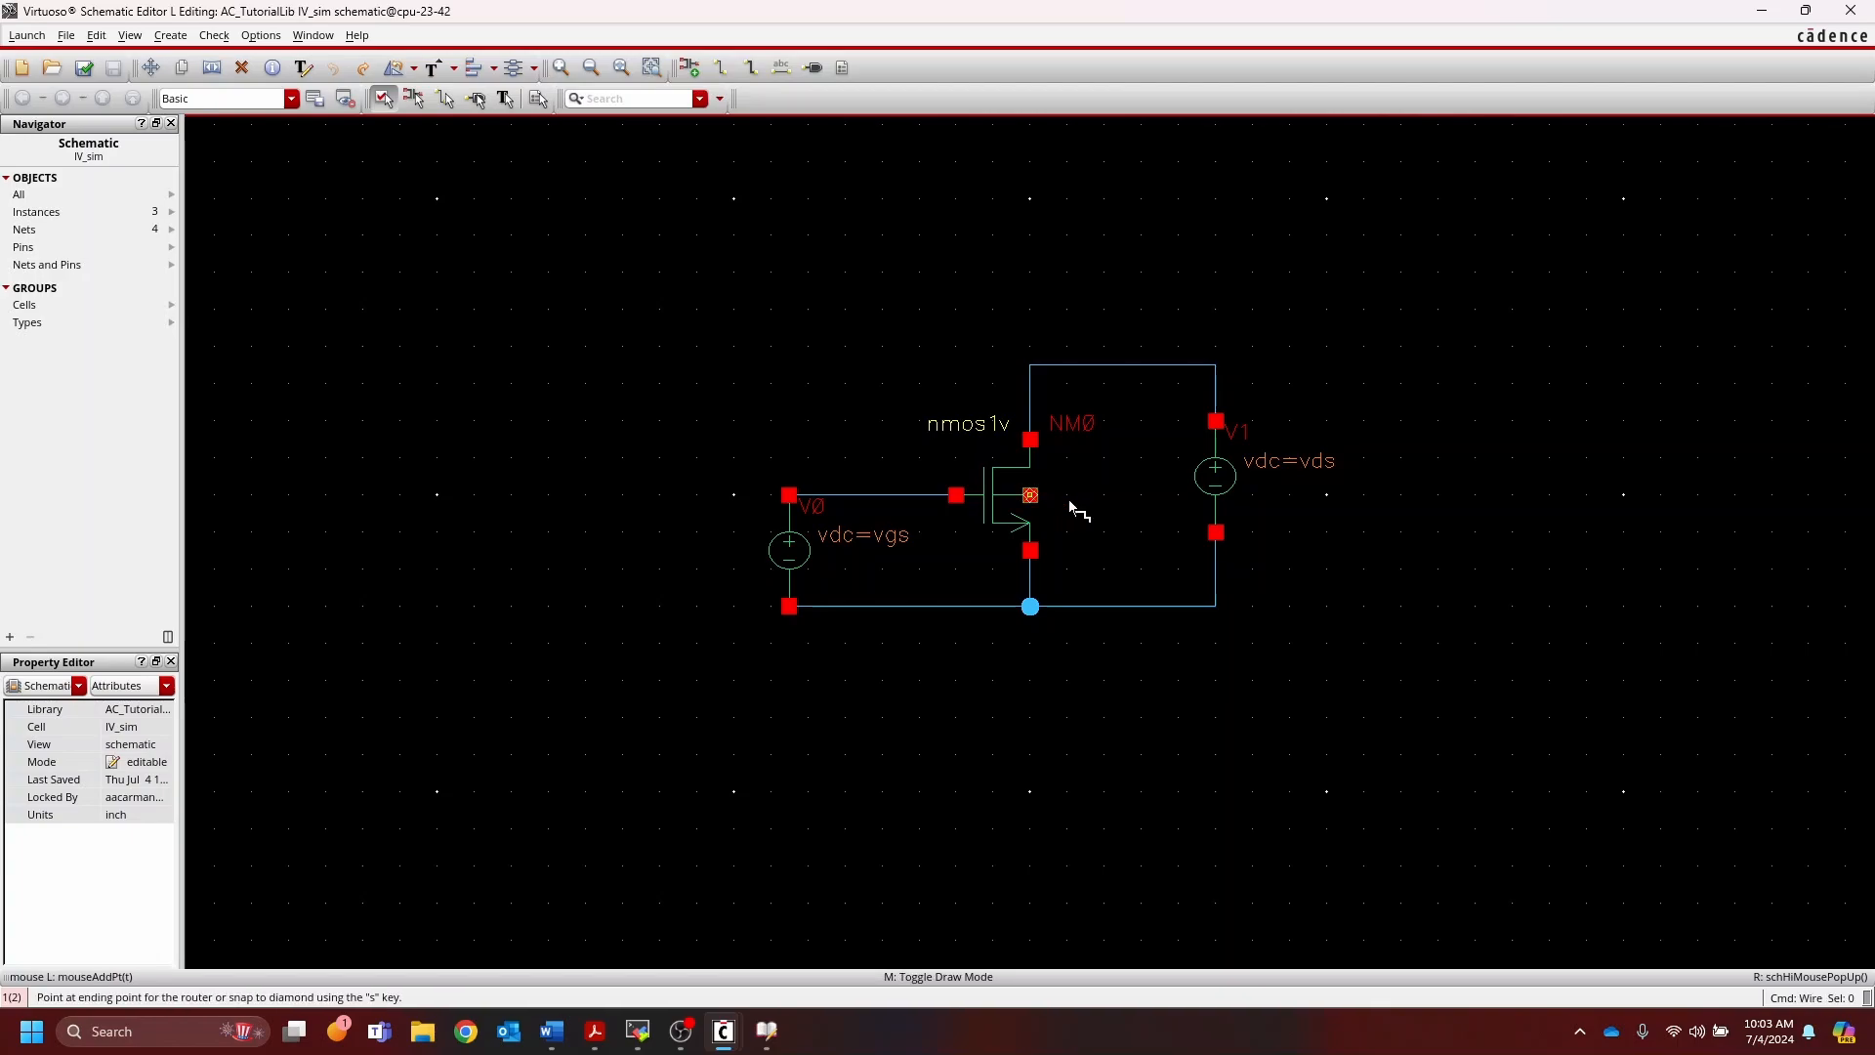
click(1123, 606)
key(Escape)
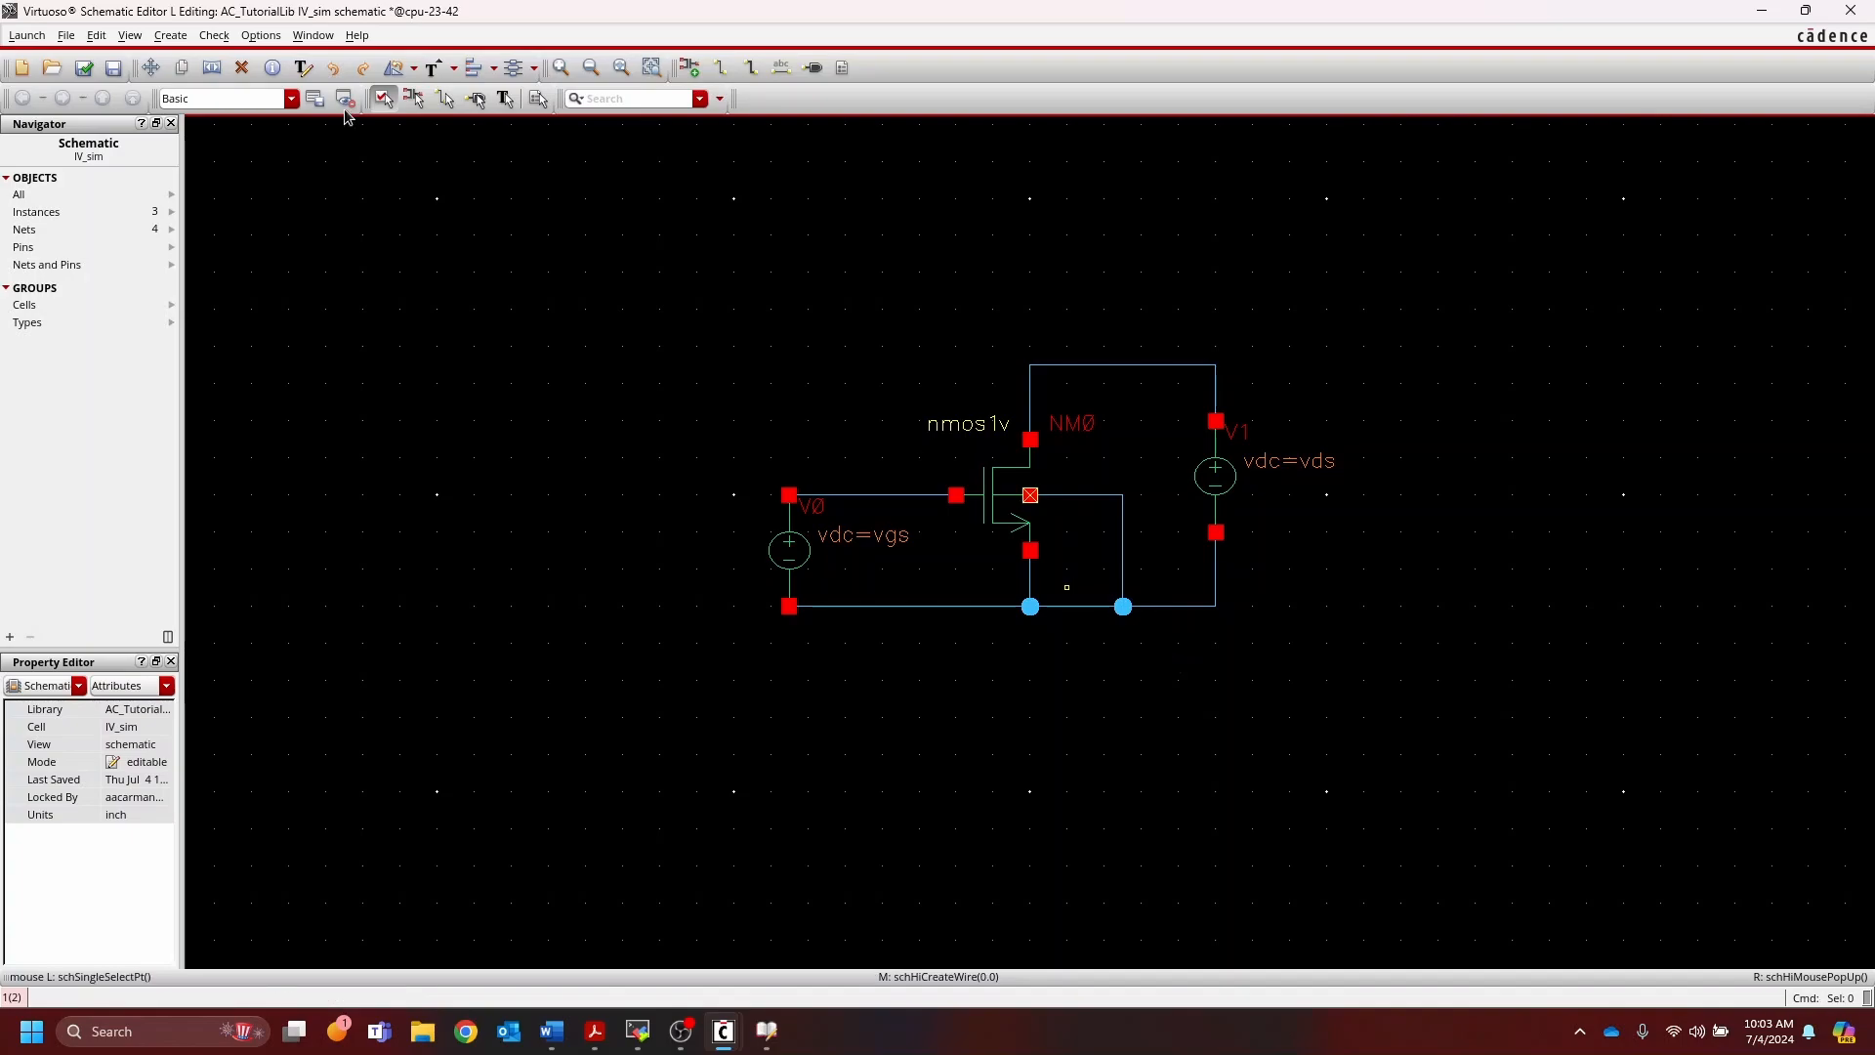
click(84, 70)
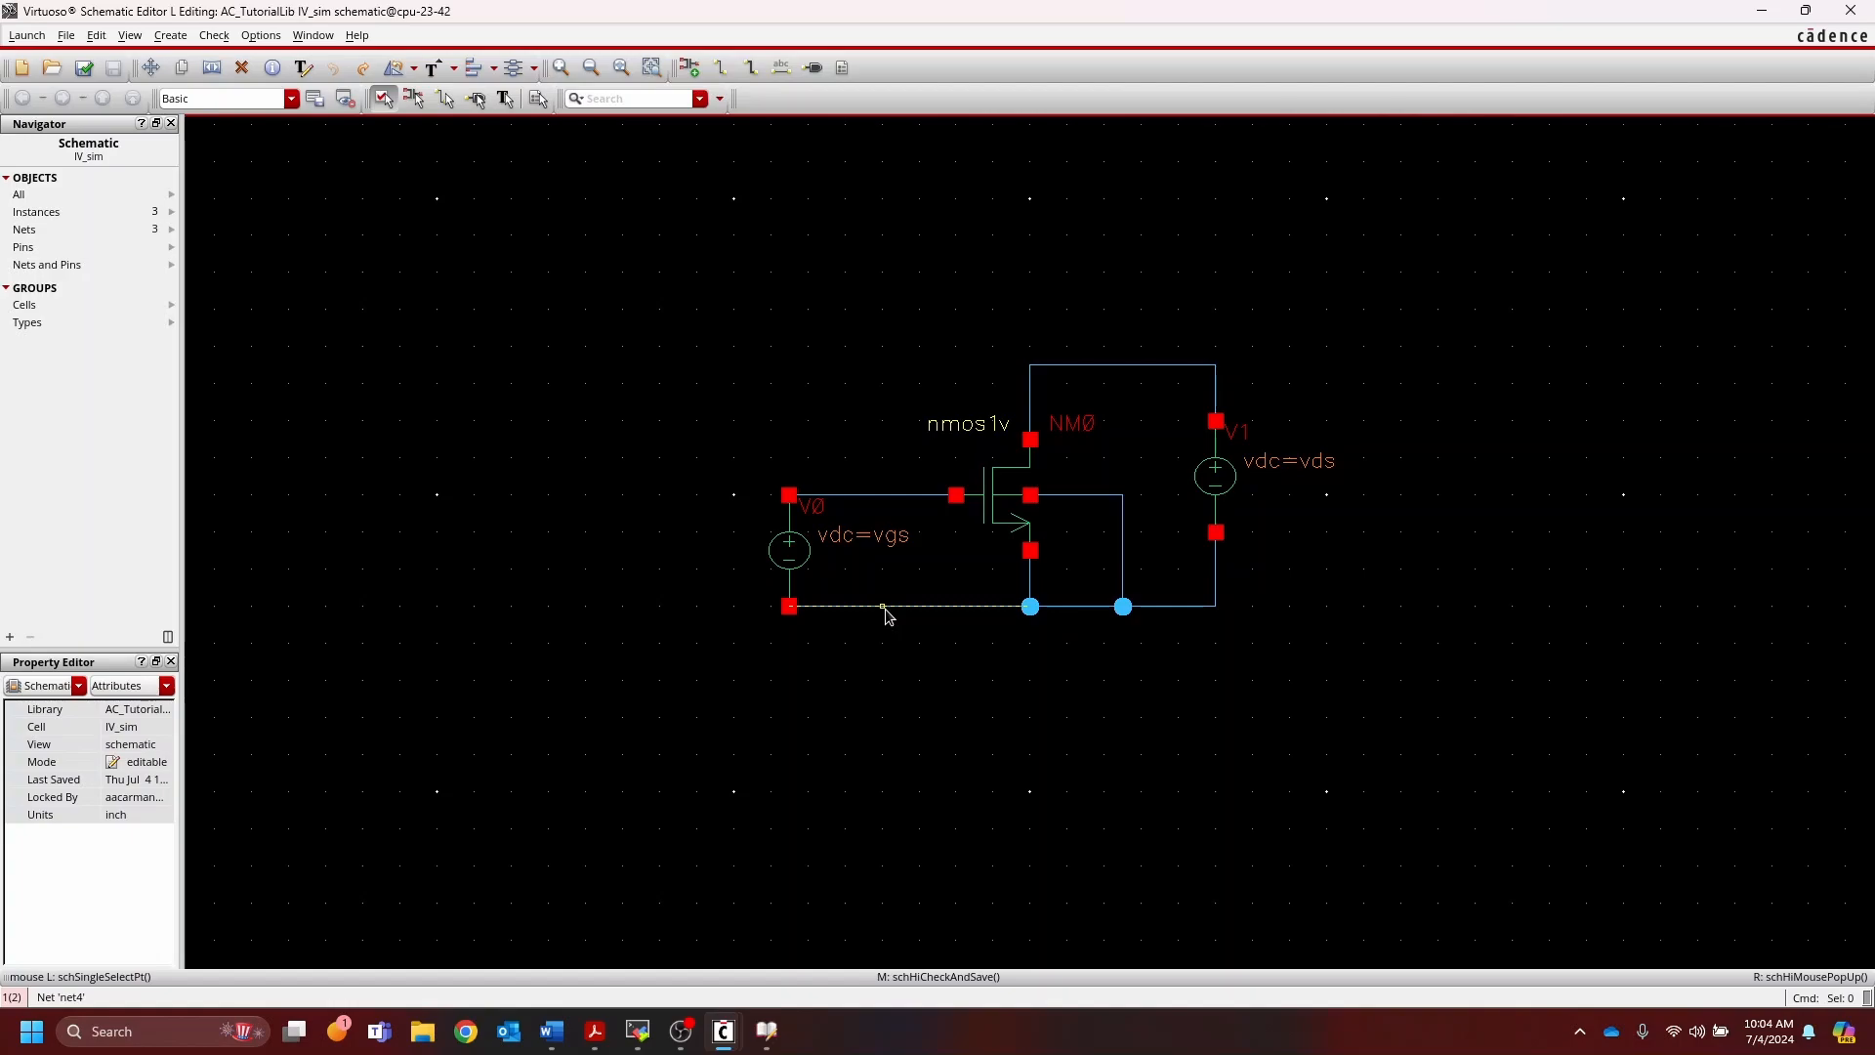
Step: Place a gnd symbol from analogLib on the common source wire between V0 and NM0
key(i)
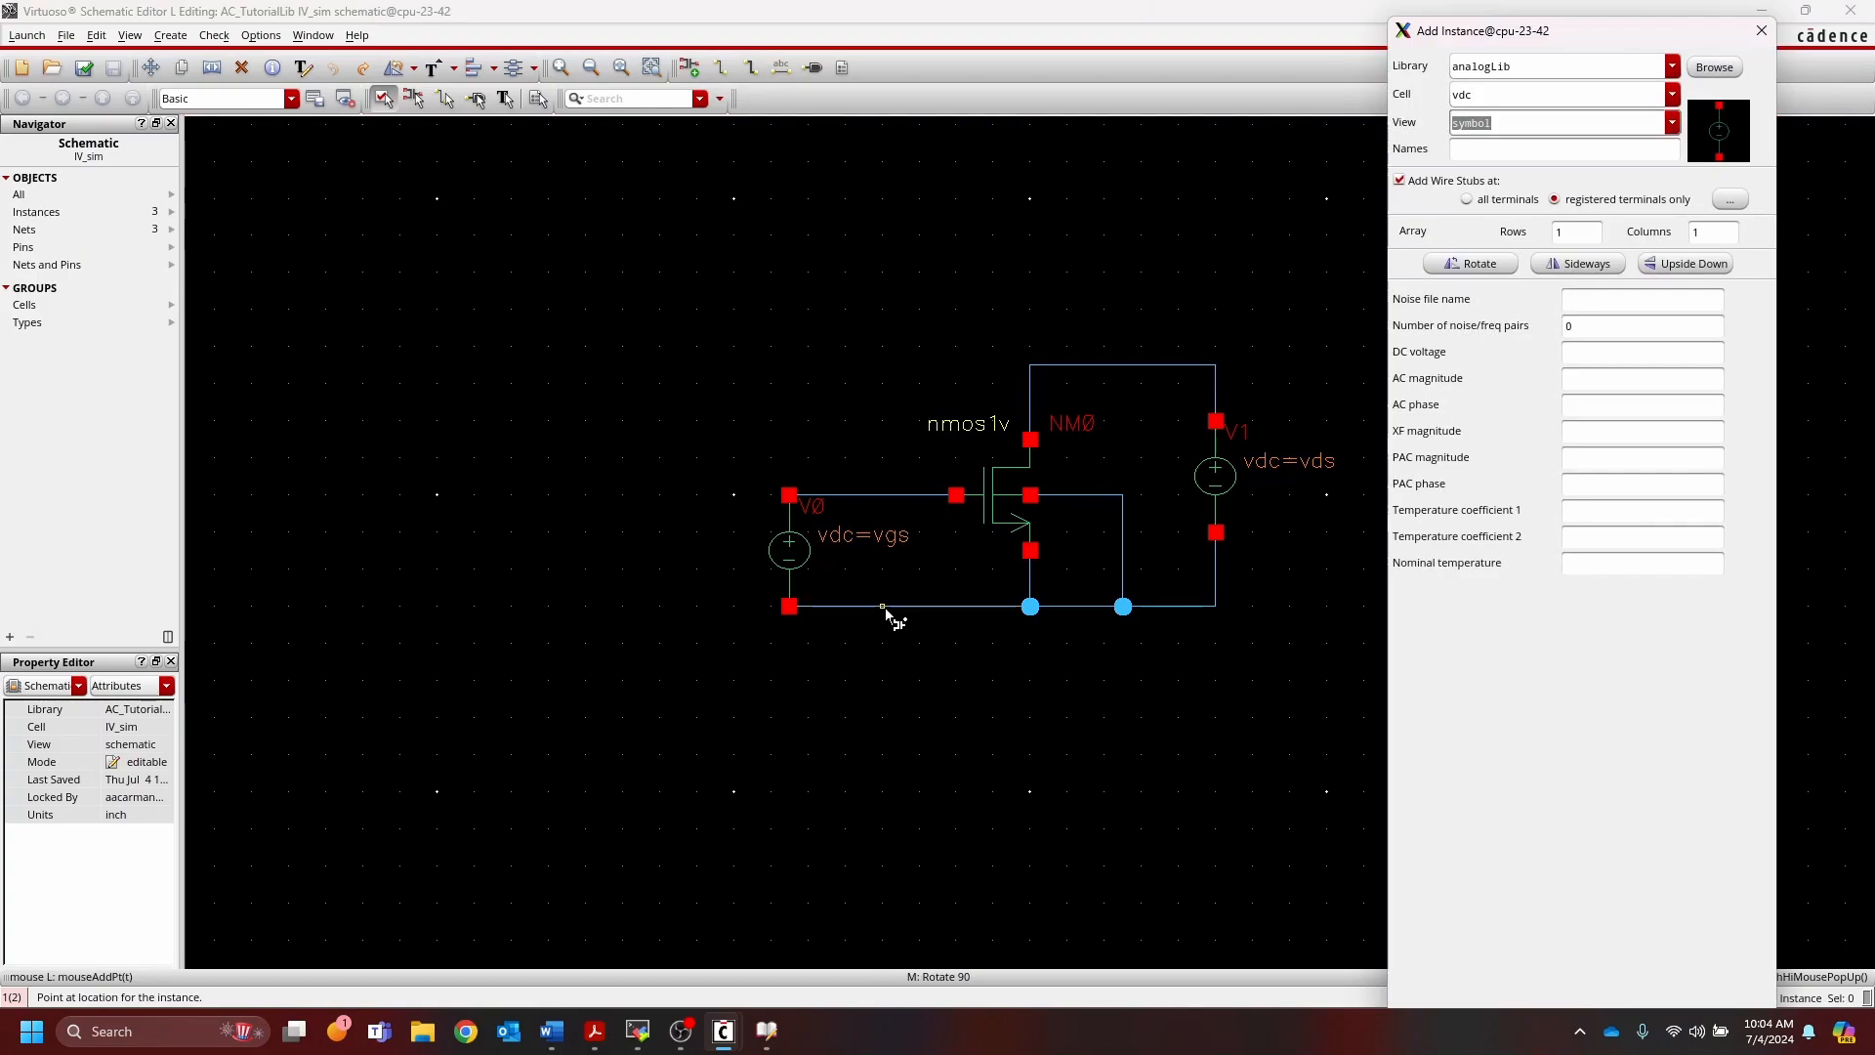
click(1493, 94)
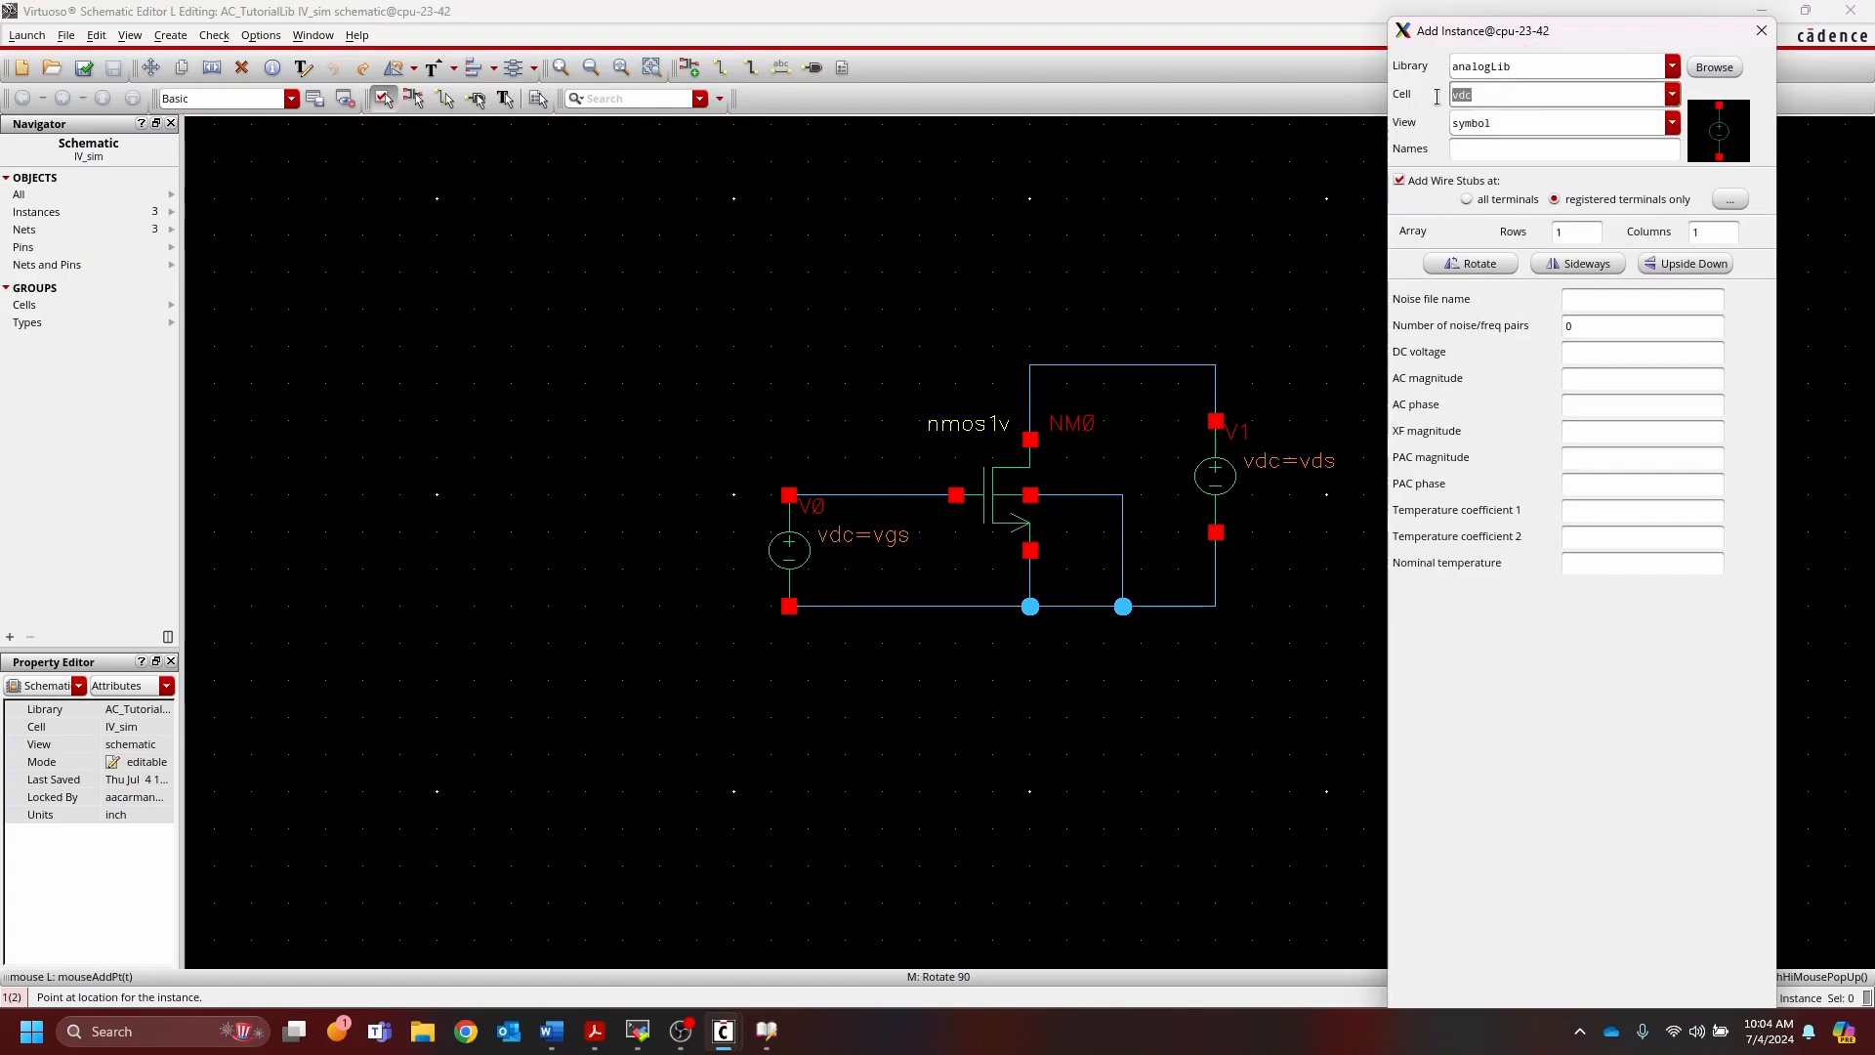
text(gnd)
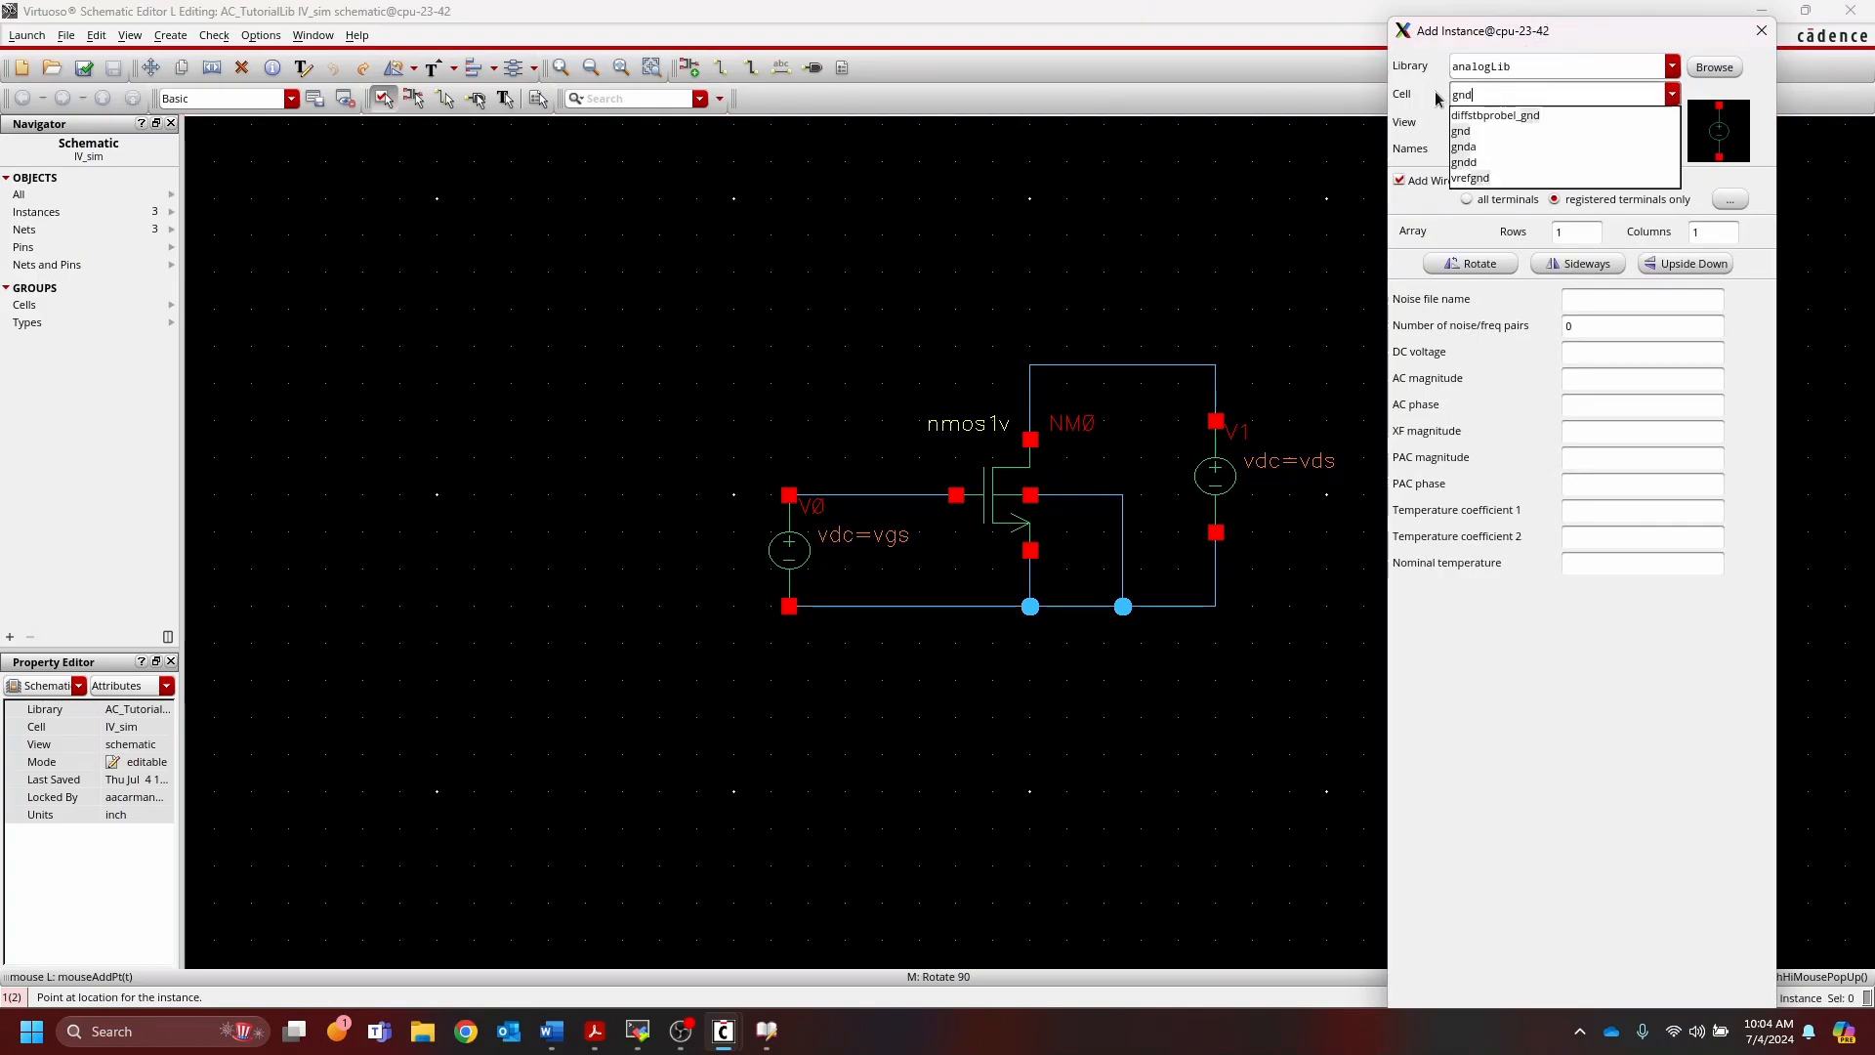
key(Tab)
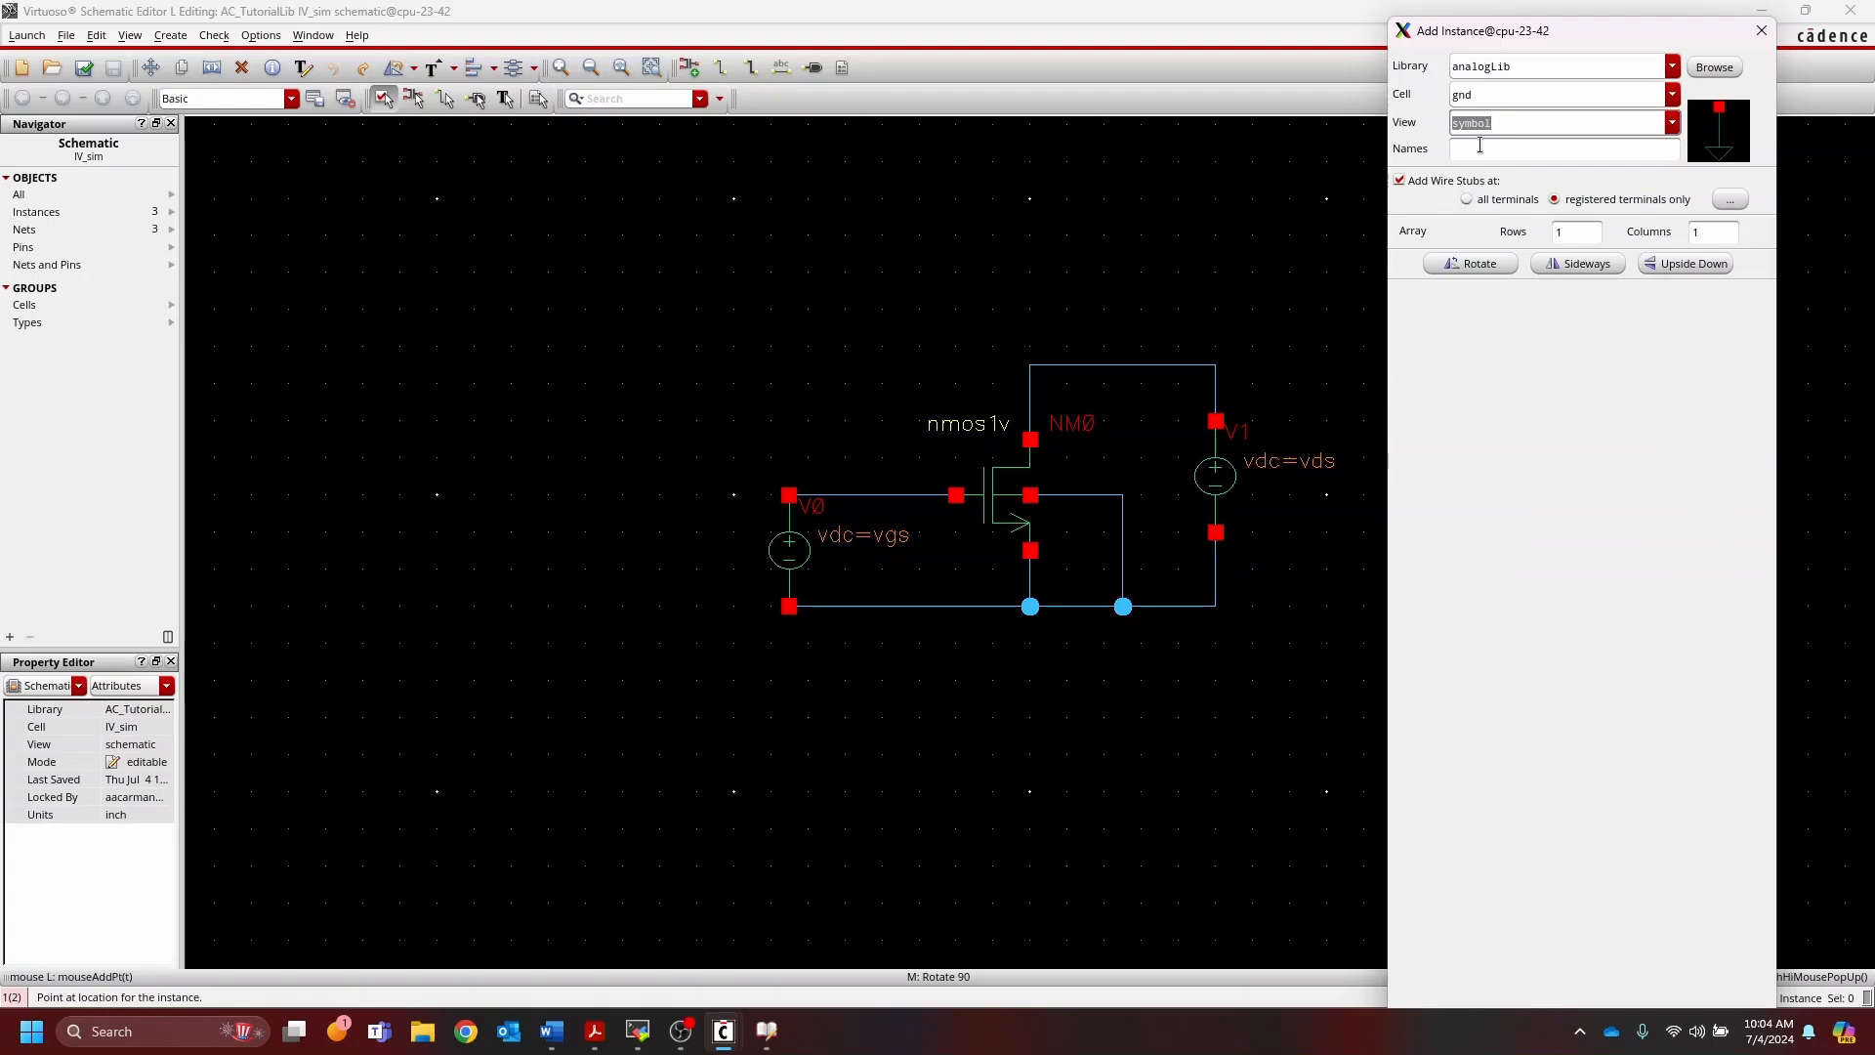
click(961, 612)
key(Escape)
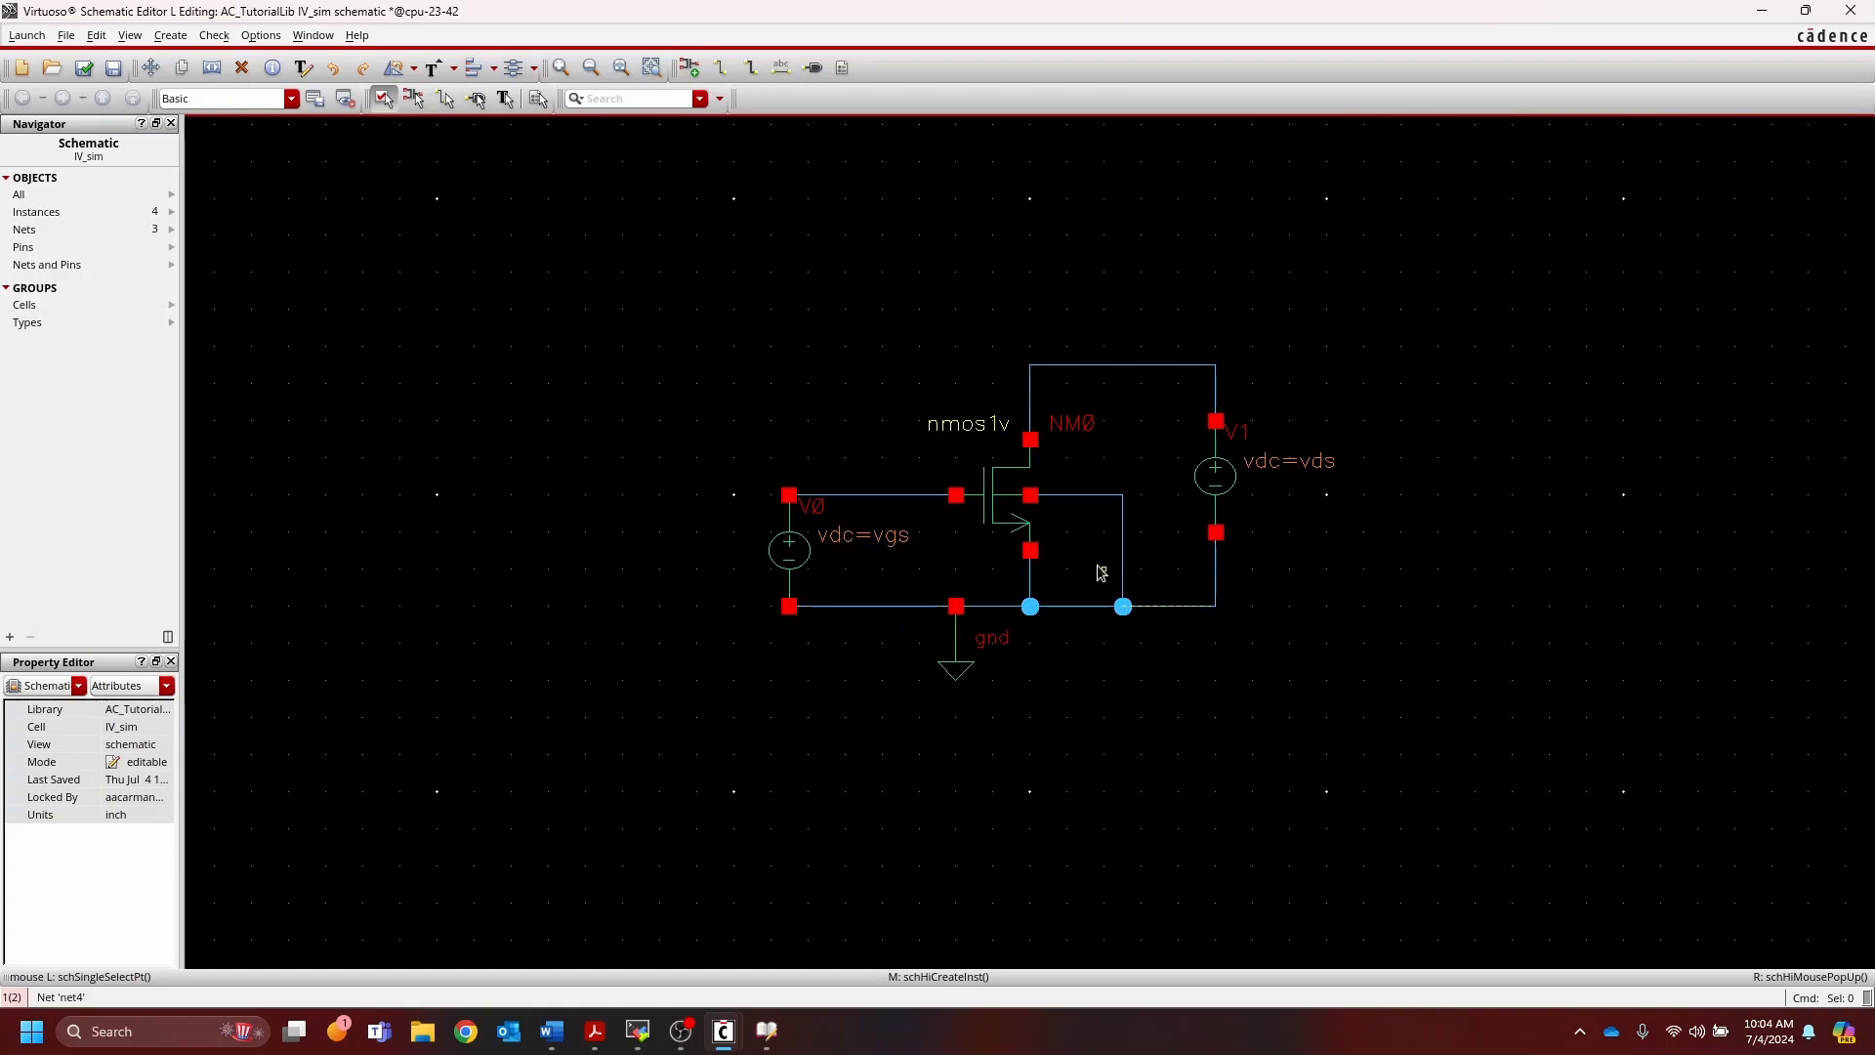
Step: Check and save the grounded schematic, and review the check messages in the log window
click(84, 69)
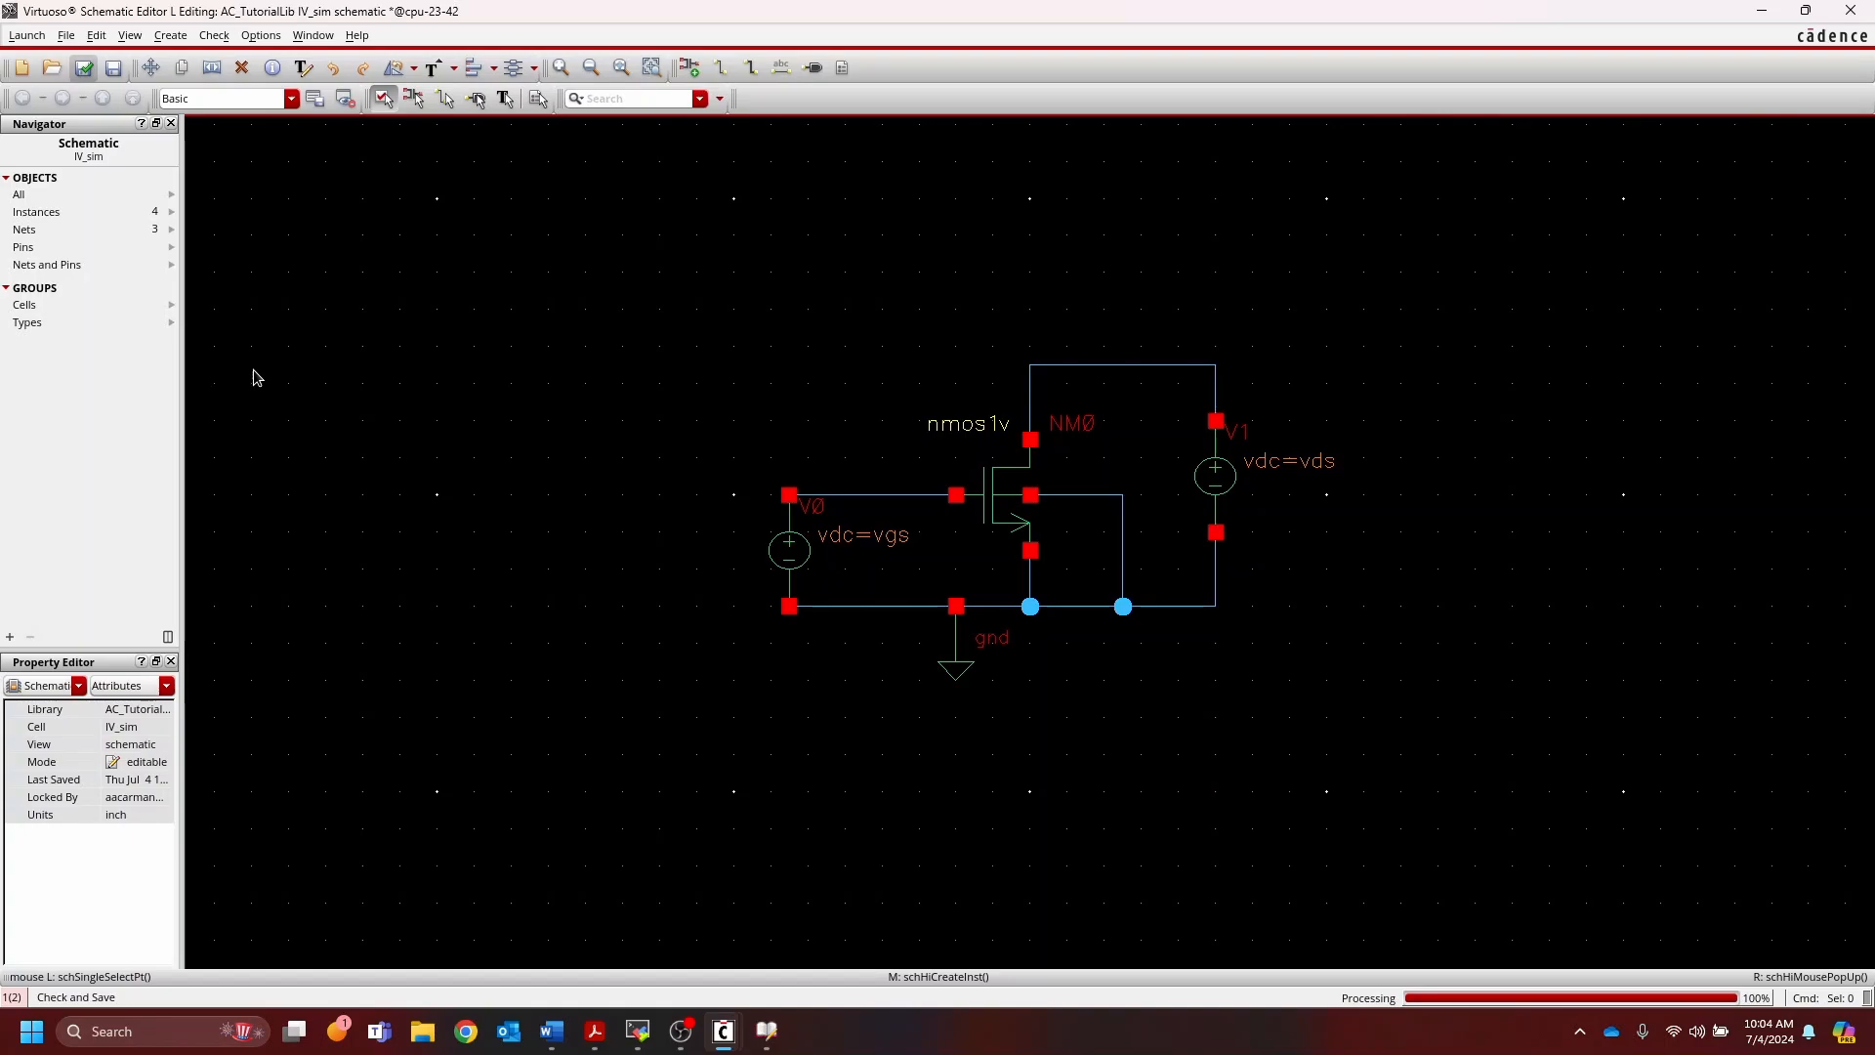
mouse_move(771, 1033)
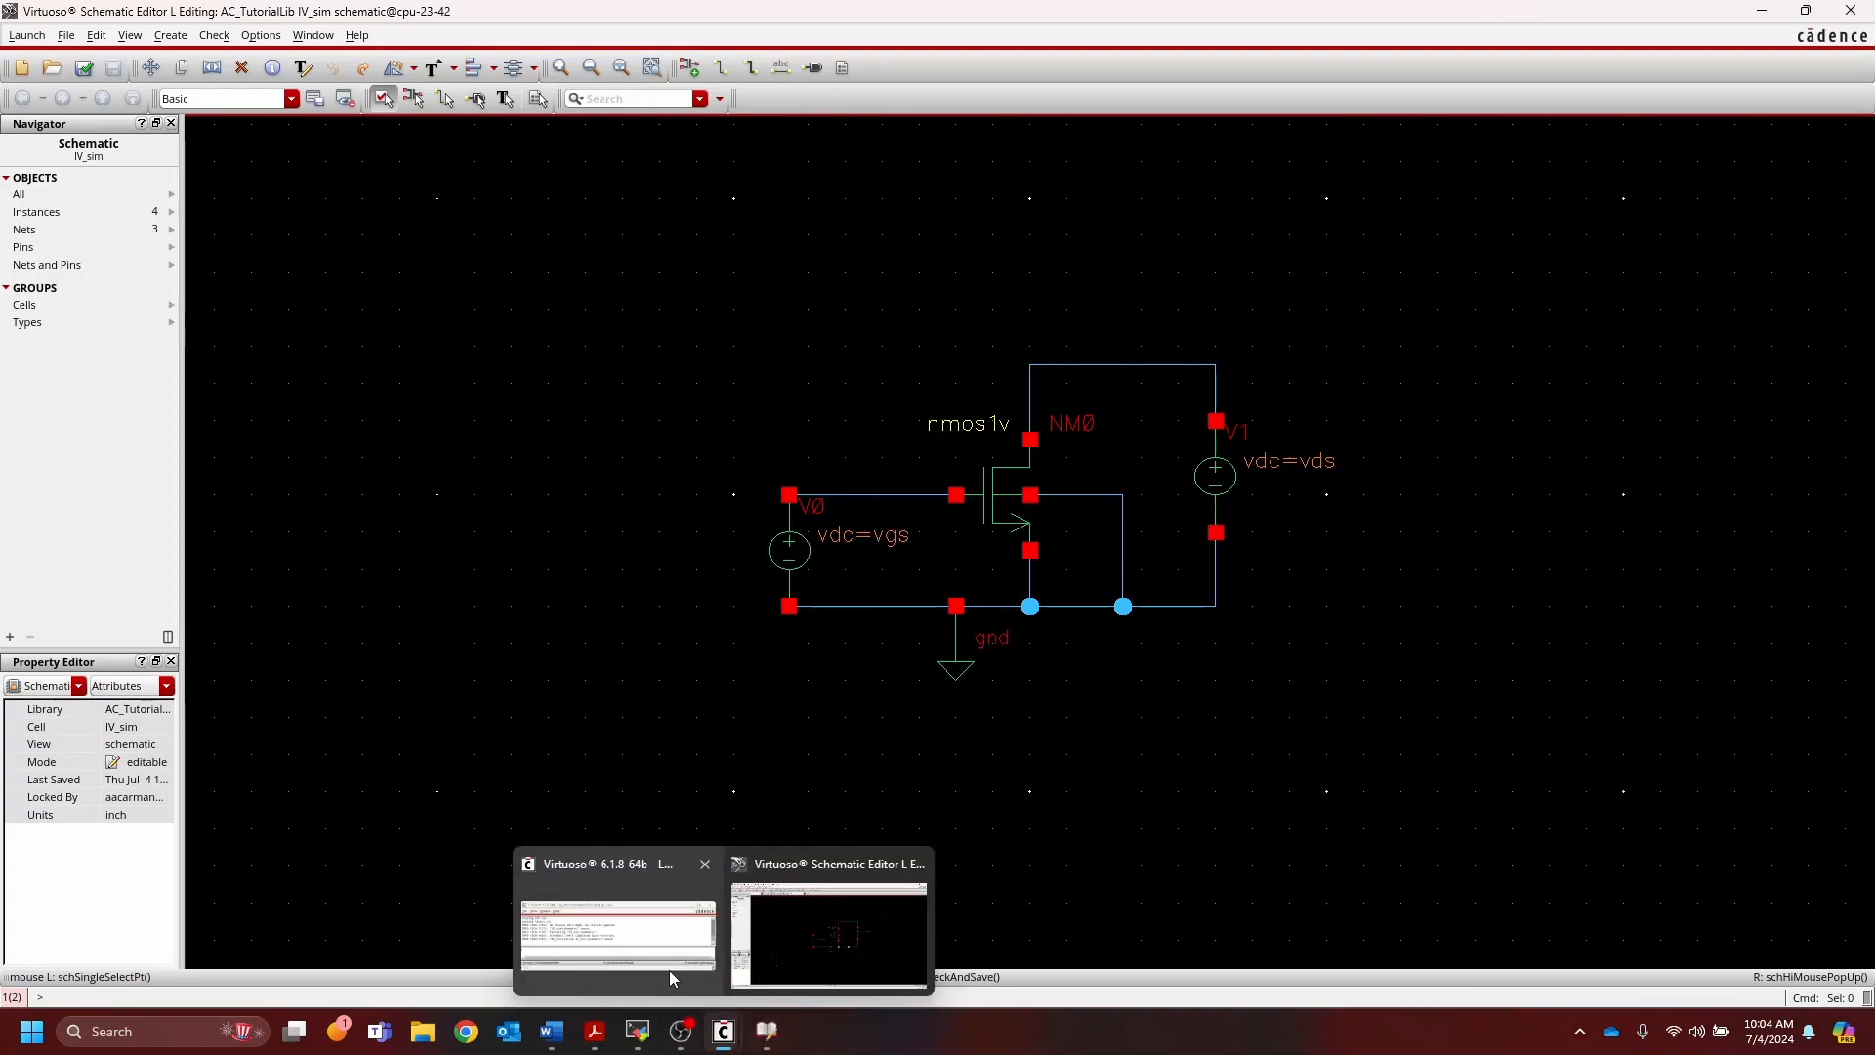
click(670, 970)
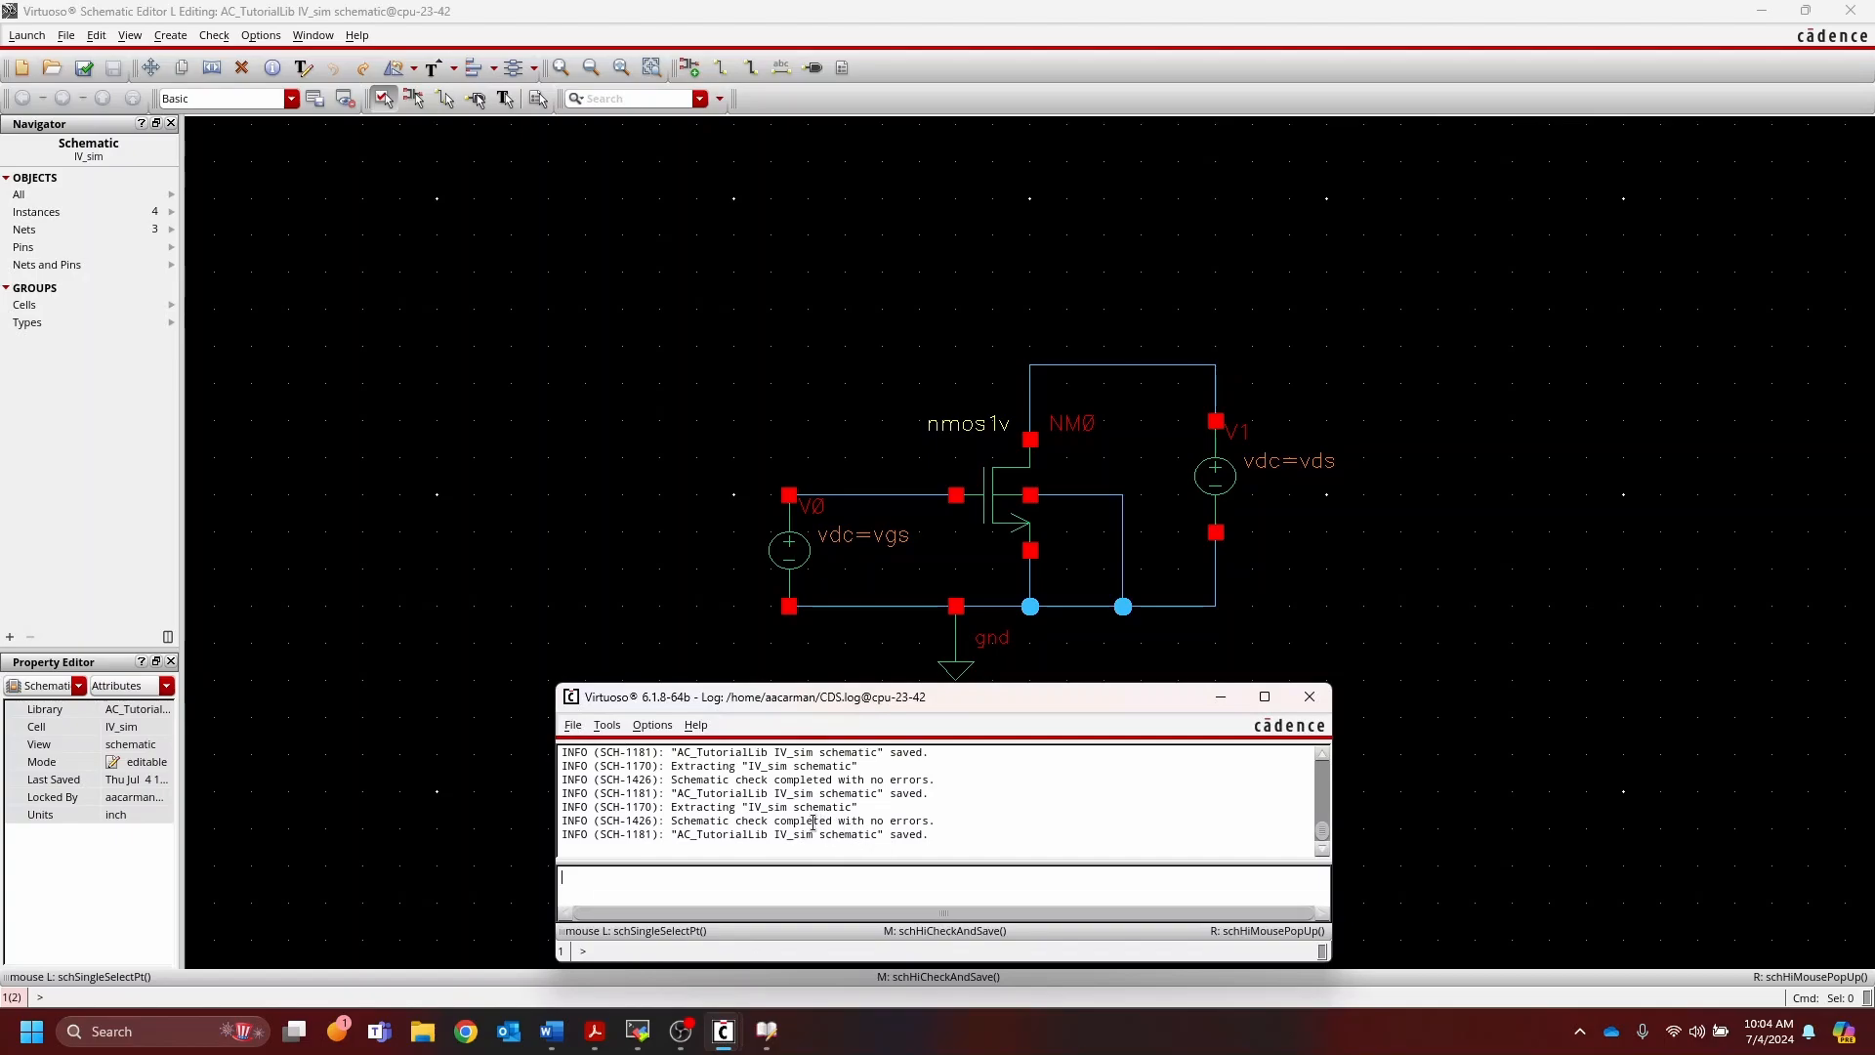
drag(748, 825, 961, 834)
click(1221, 697)
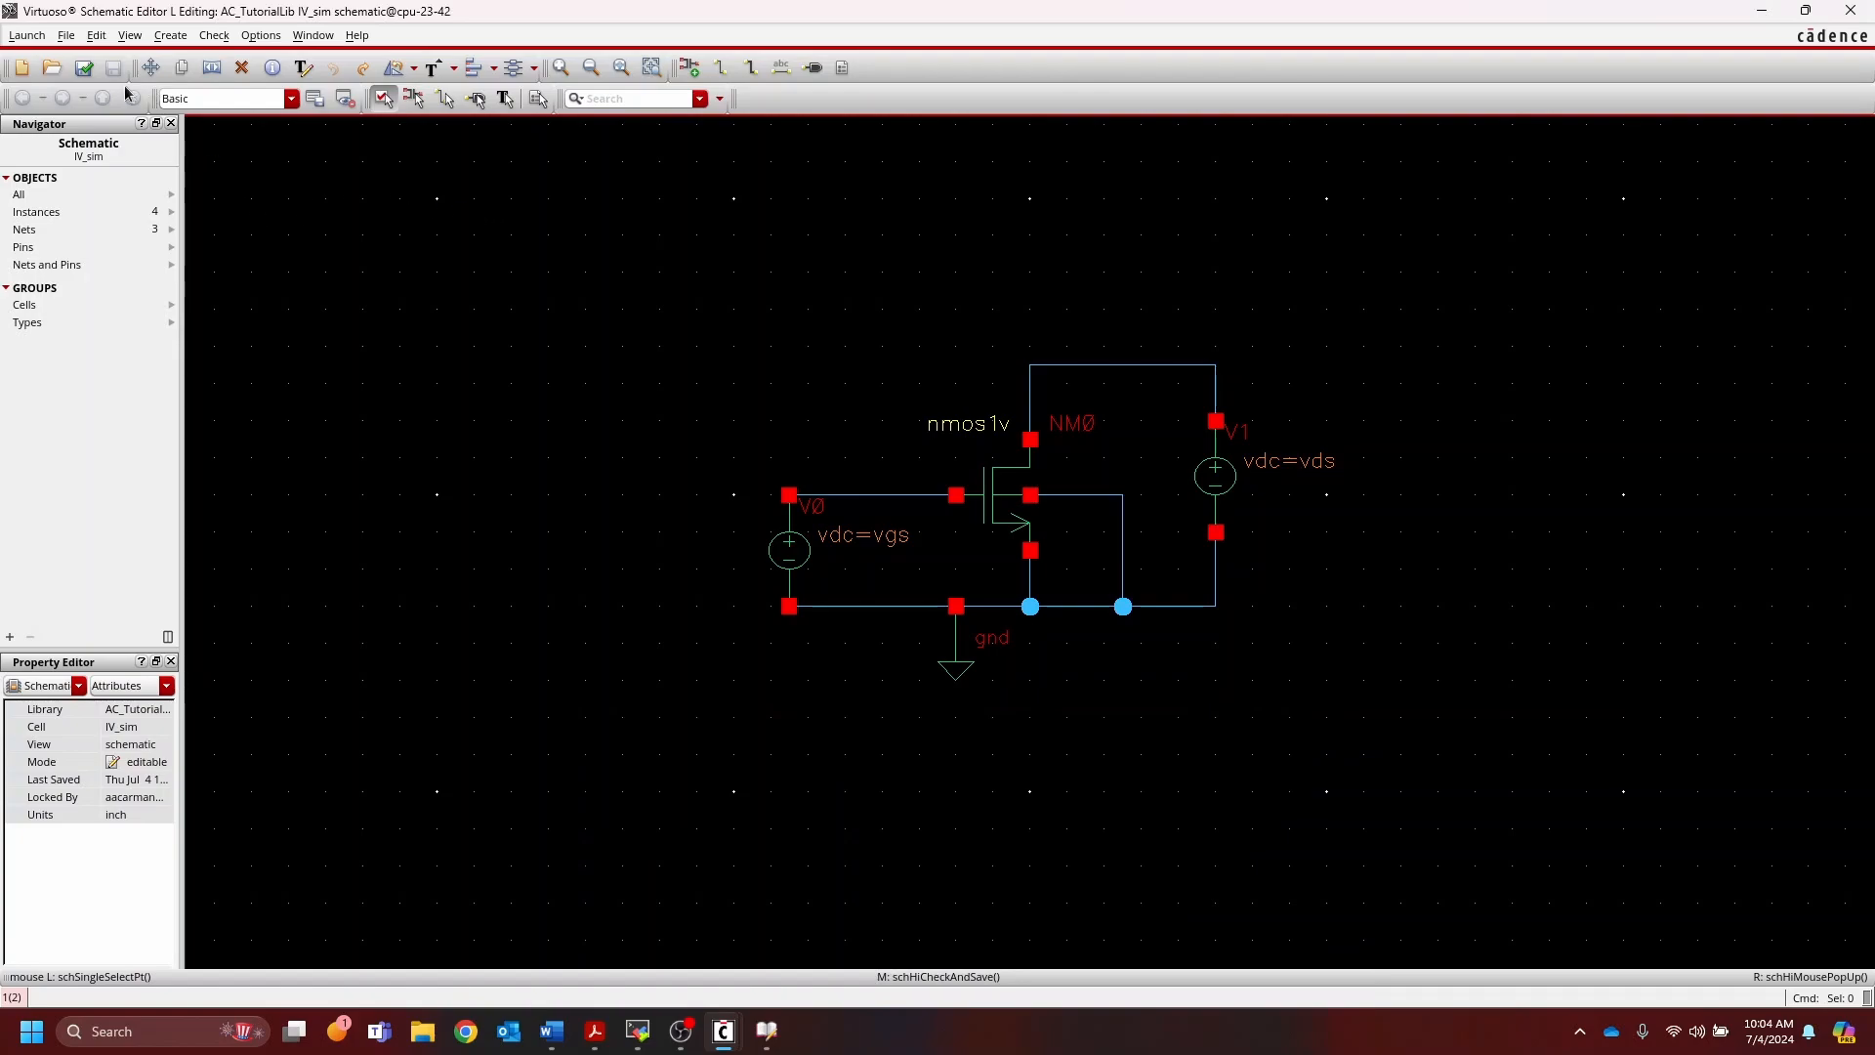
click(83, 67)
Step: Launch ADE L for the IV_sim schematic, accept the Analog_Design_Environment_XL license for the session and reposition the ADE L window
click(25, 36)
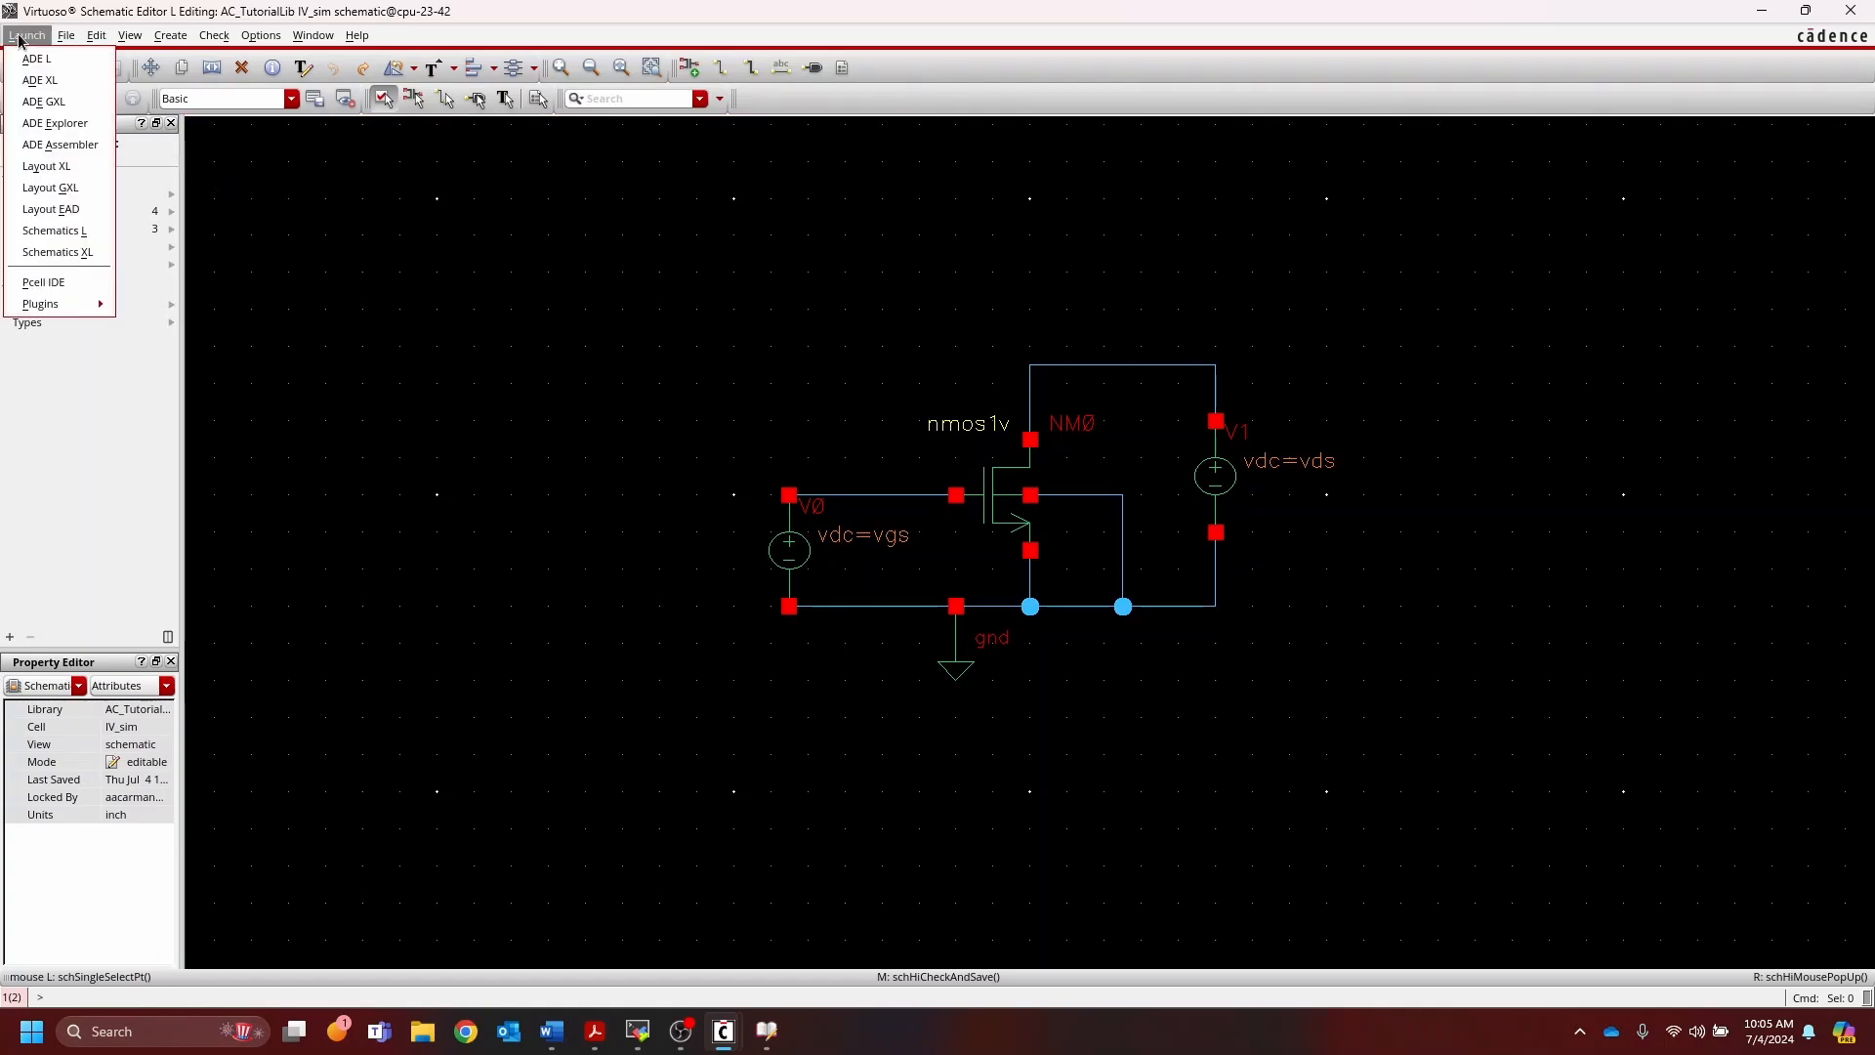
click(36, 59)
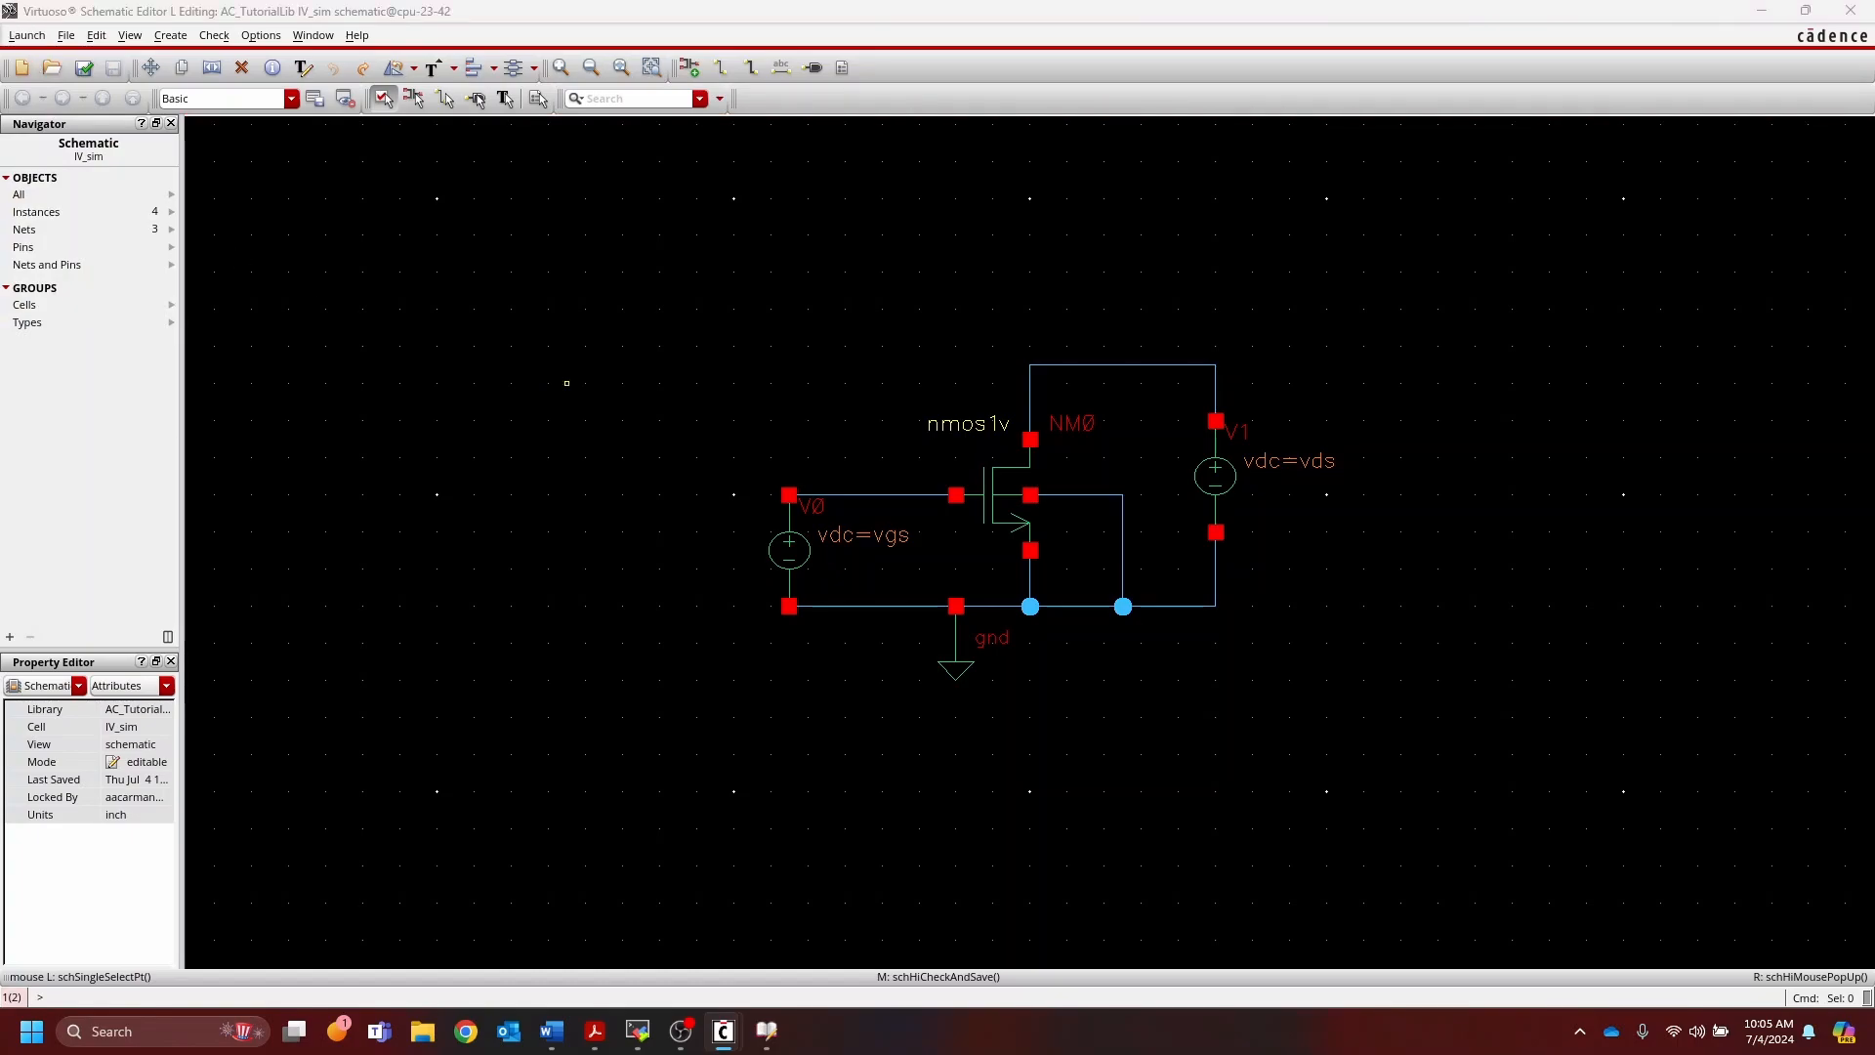
drag(873, 307, 1030, 269)
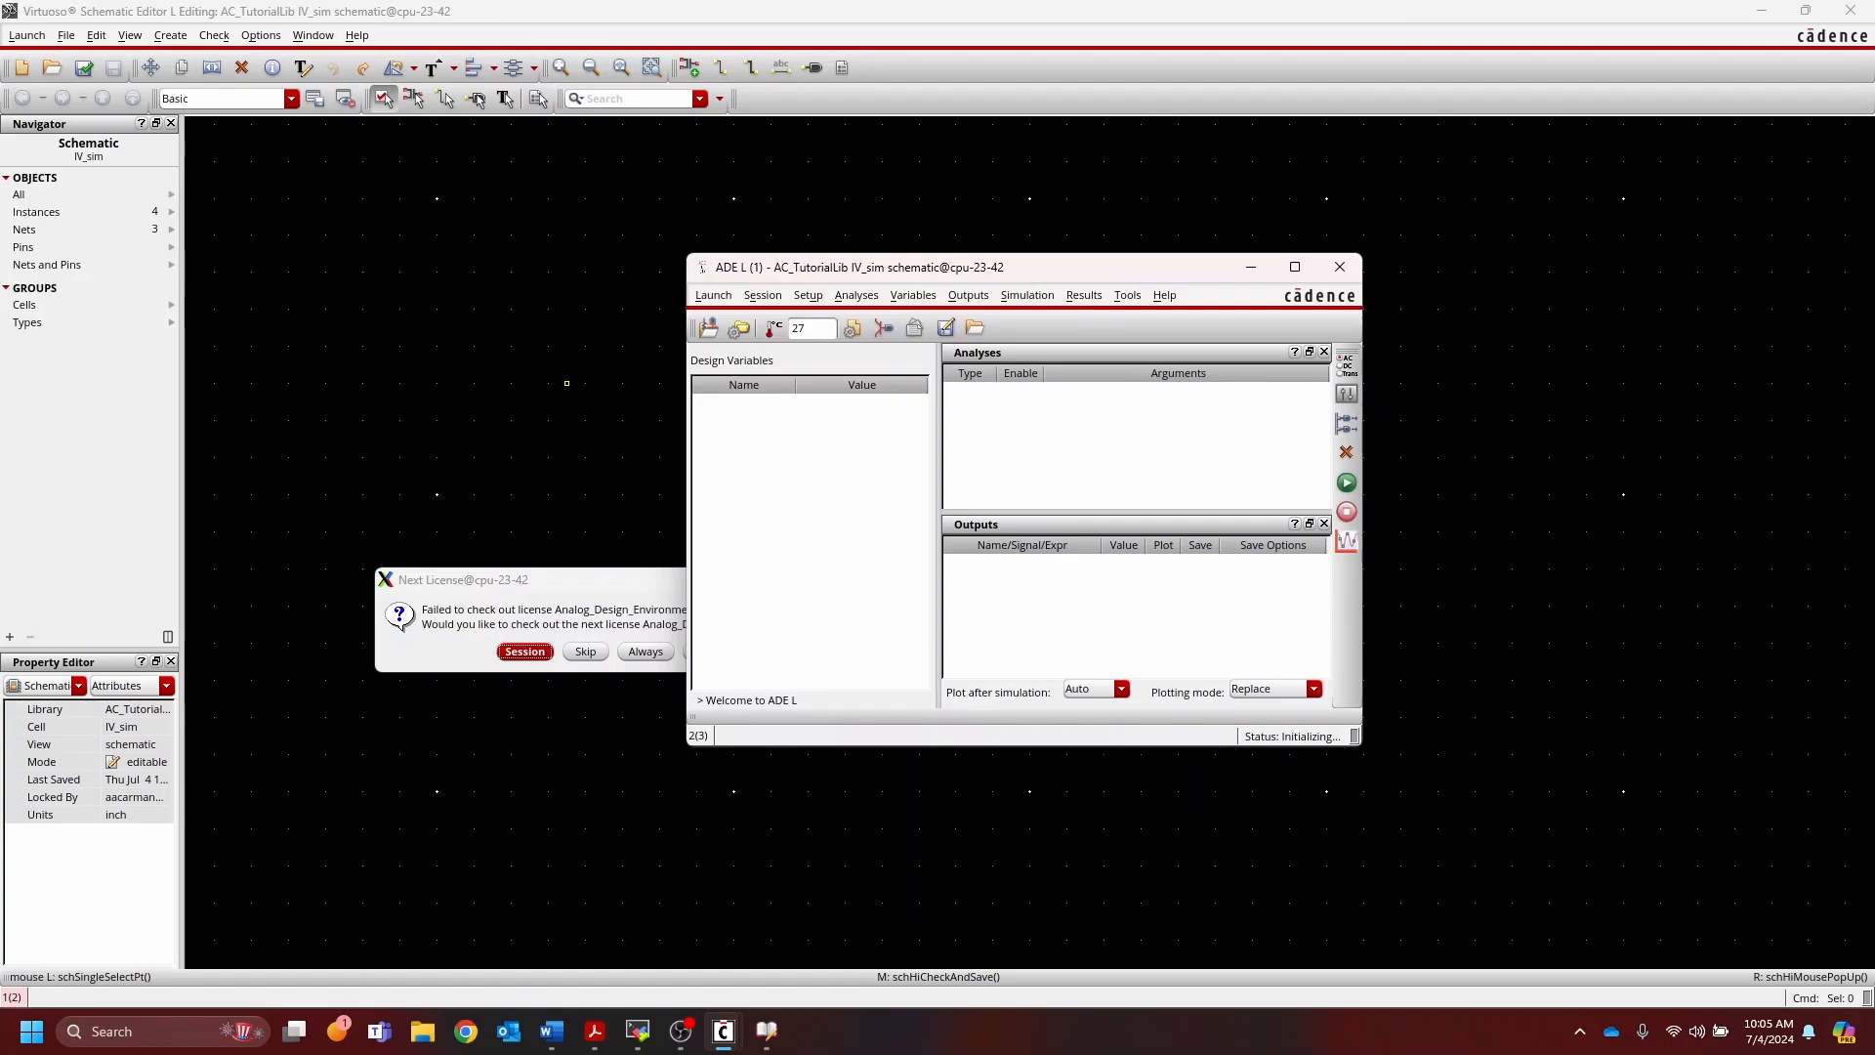
click(611, 583)
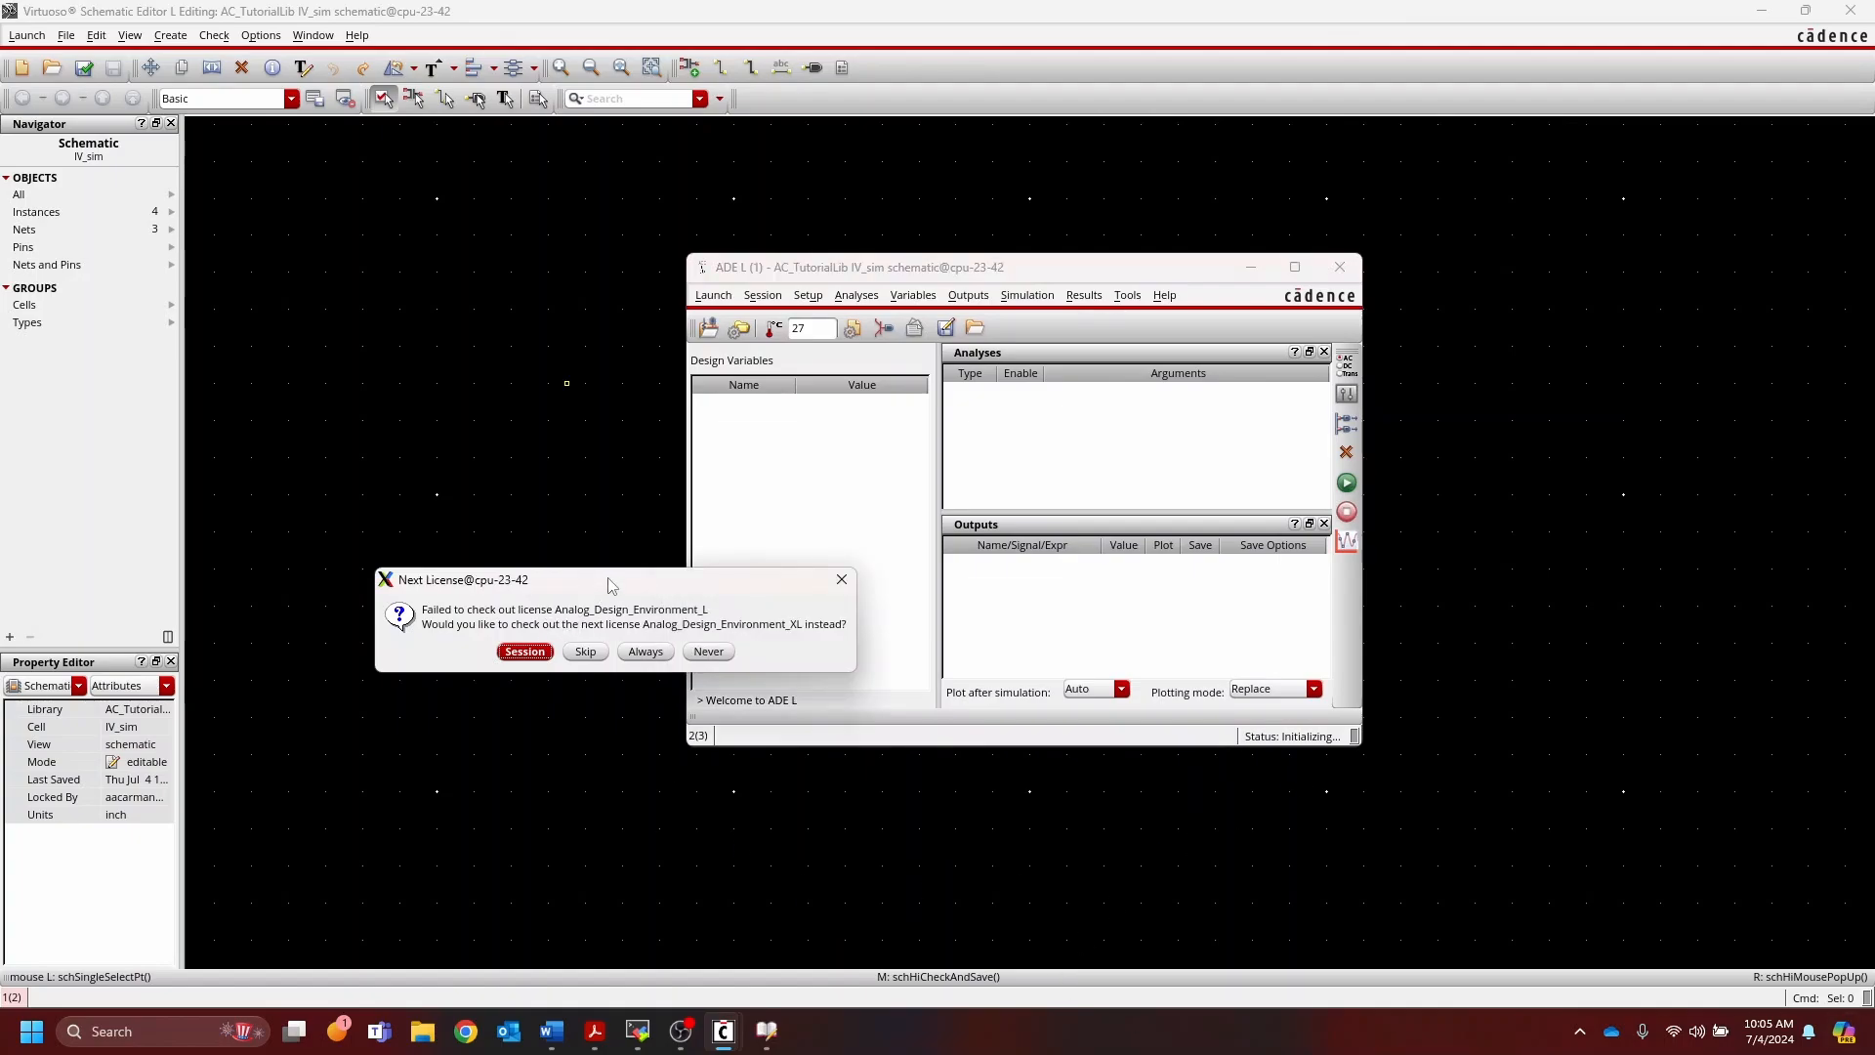
key(Return)
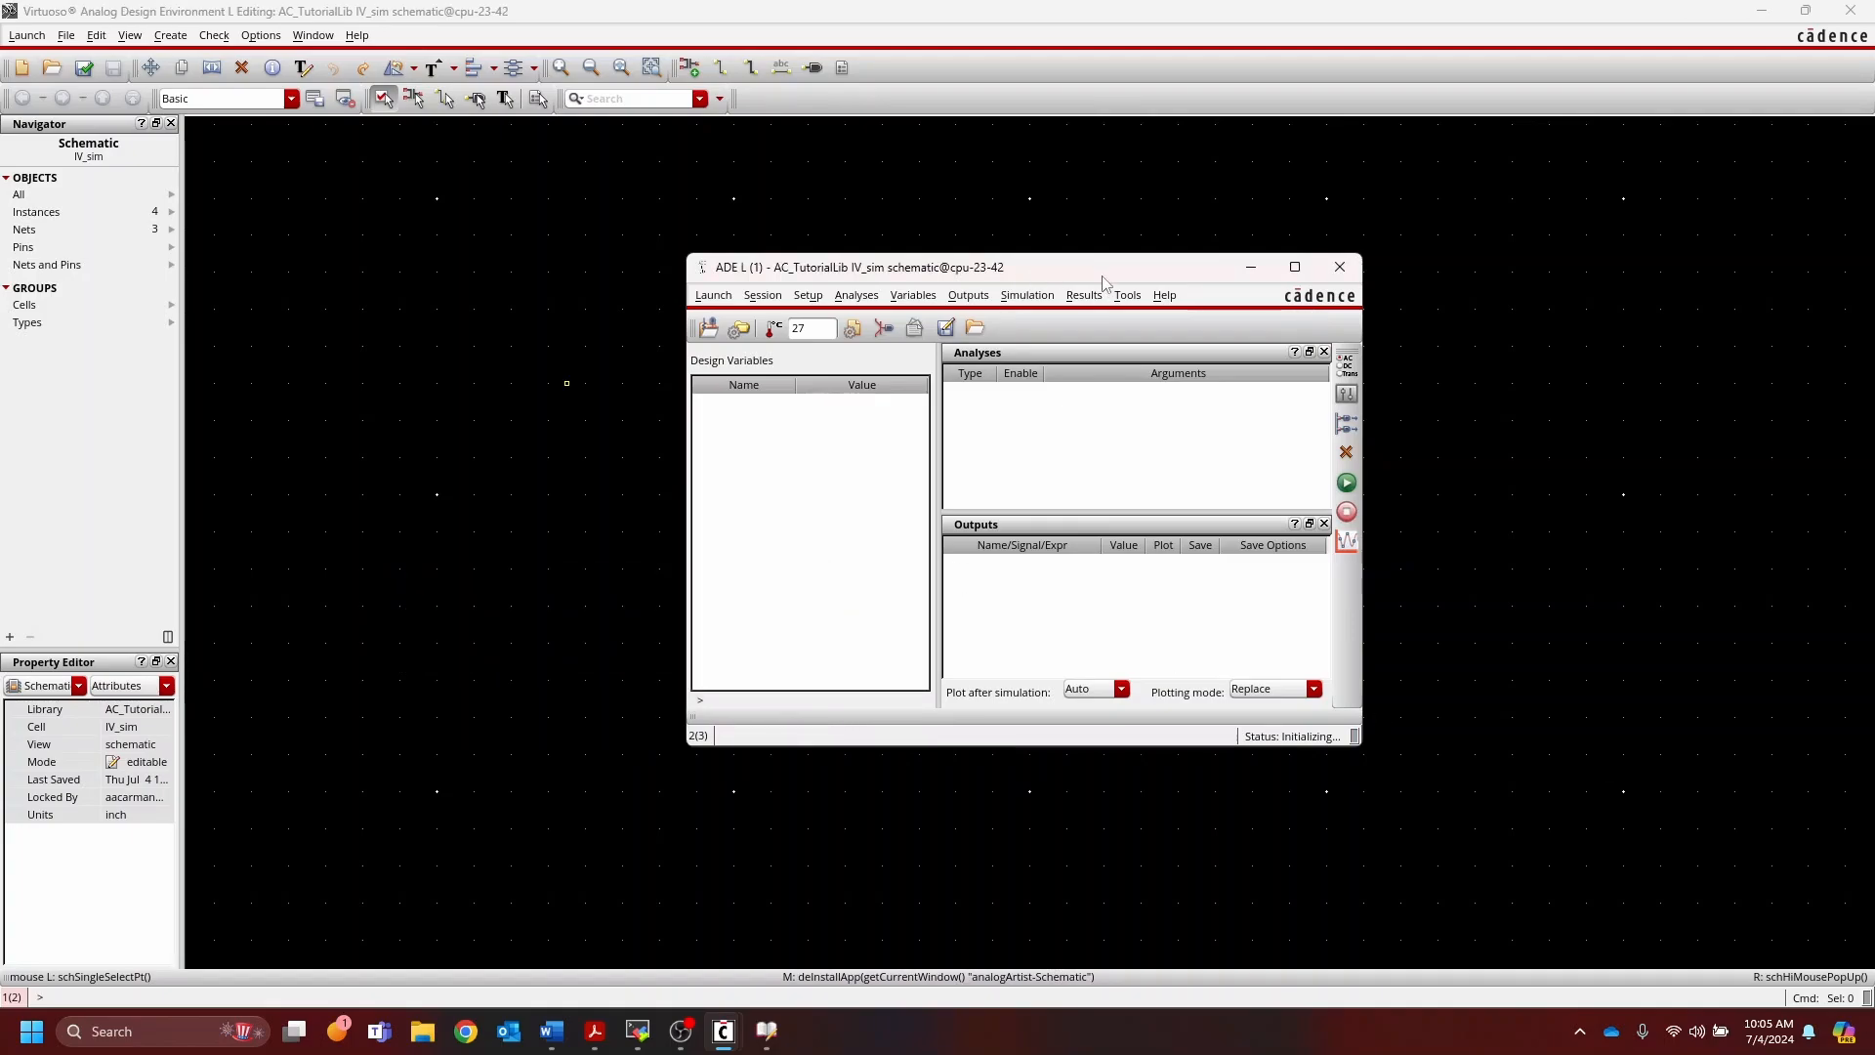
drag(1103, 279, 1080, 318)
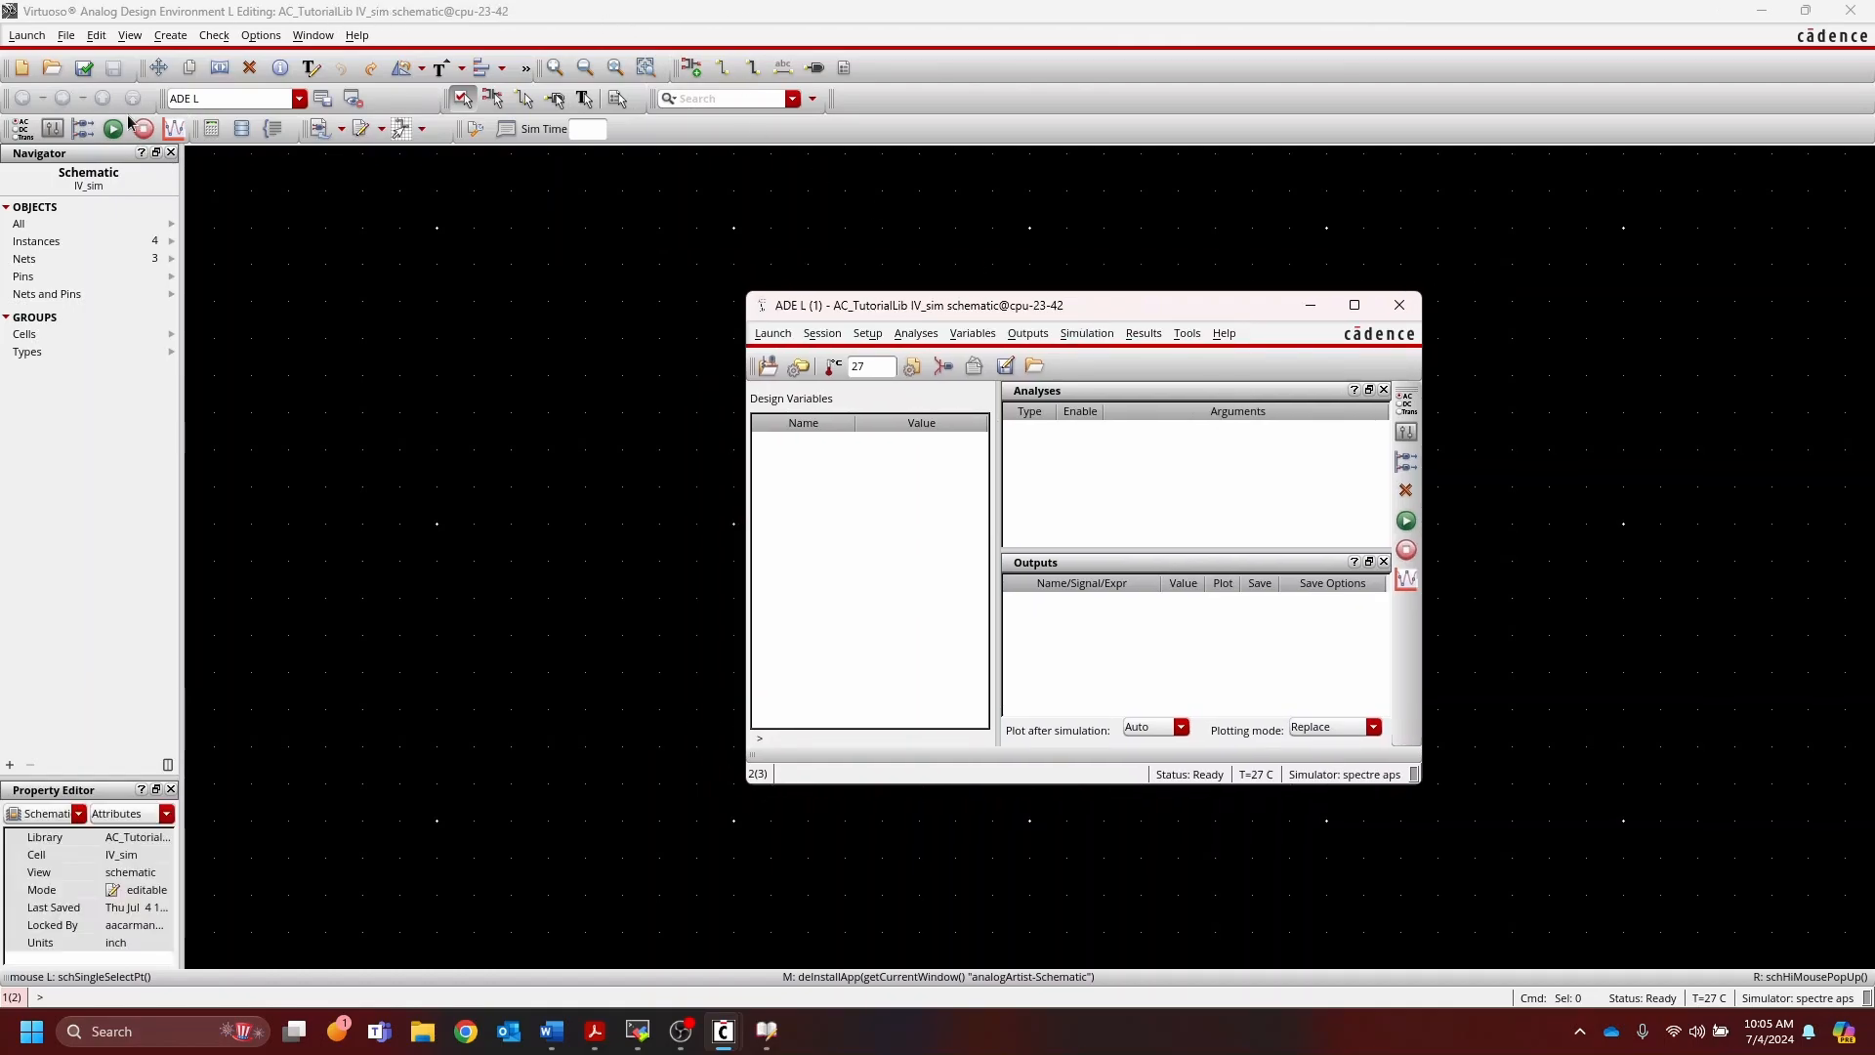
Step: Move the ADE L window clear and set the simulator to spectre in the simulator, directory and host setup
drag(1108, 305, 1087, 279)
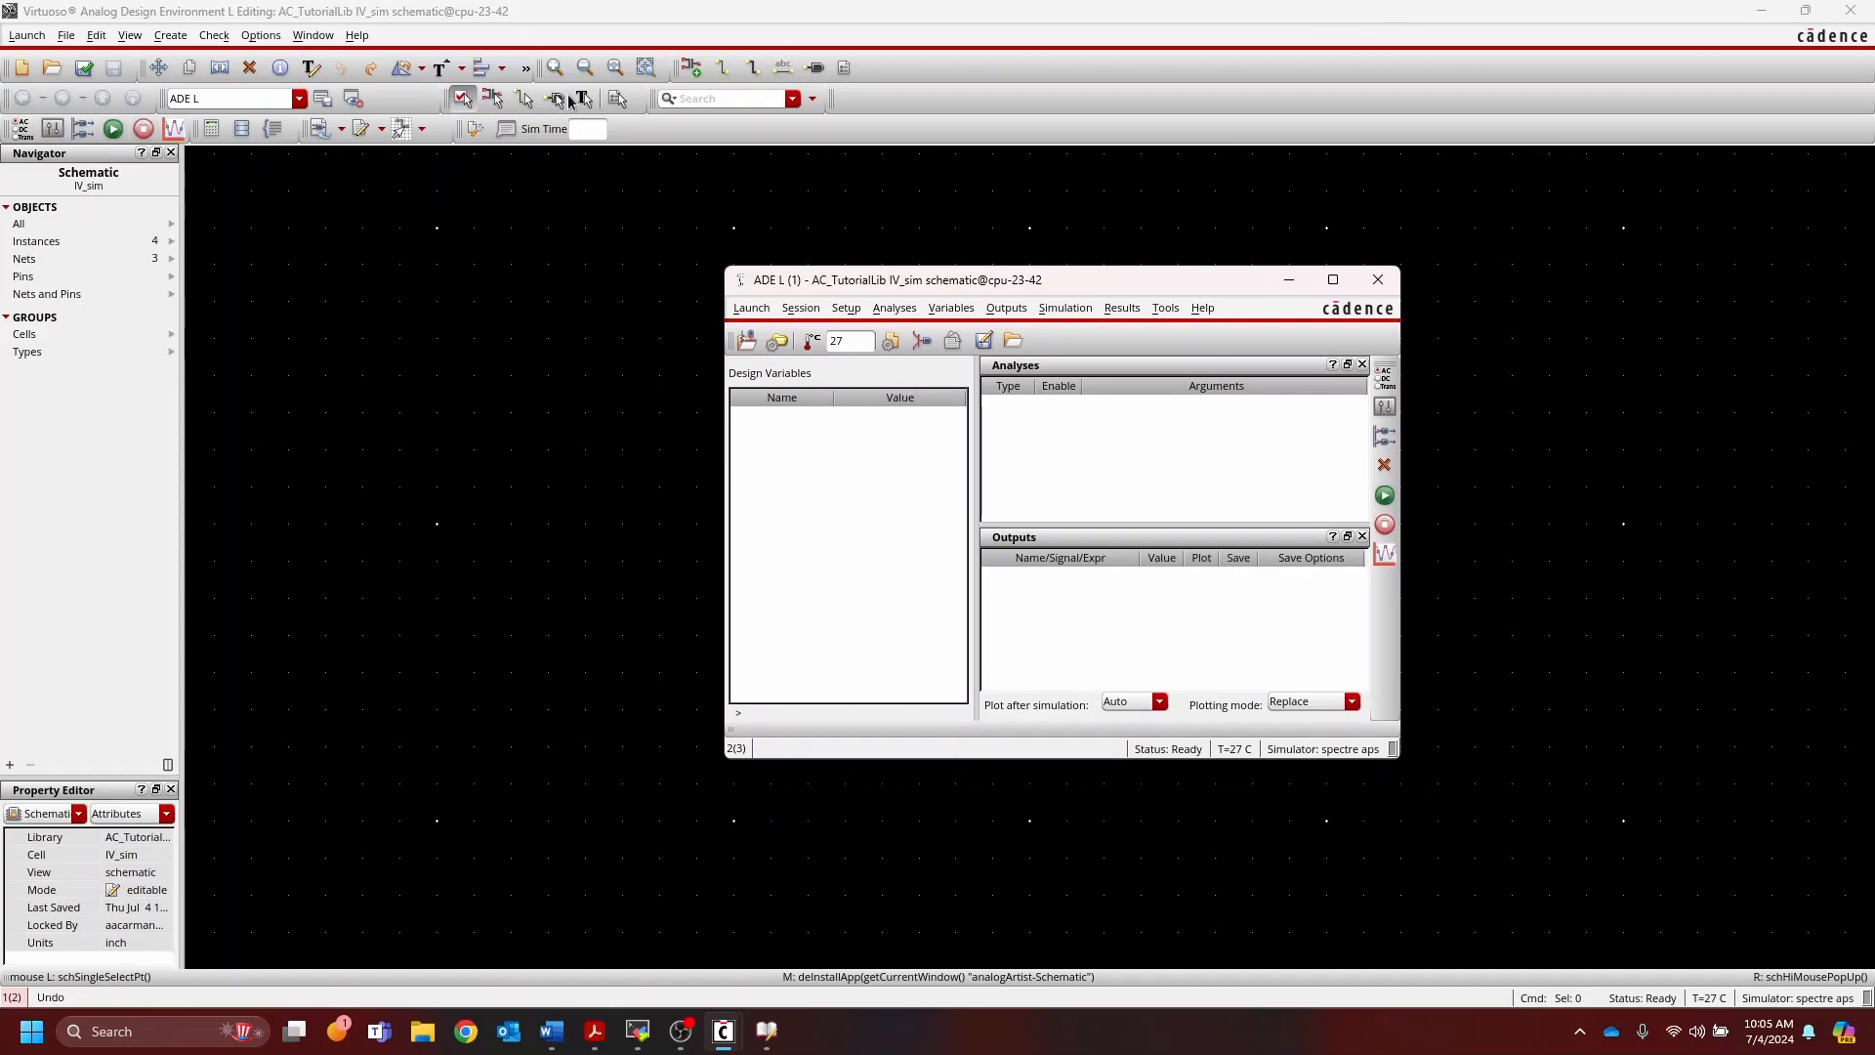
drag(1089, 287, 1041, 276)
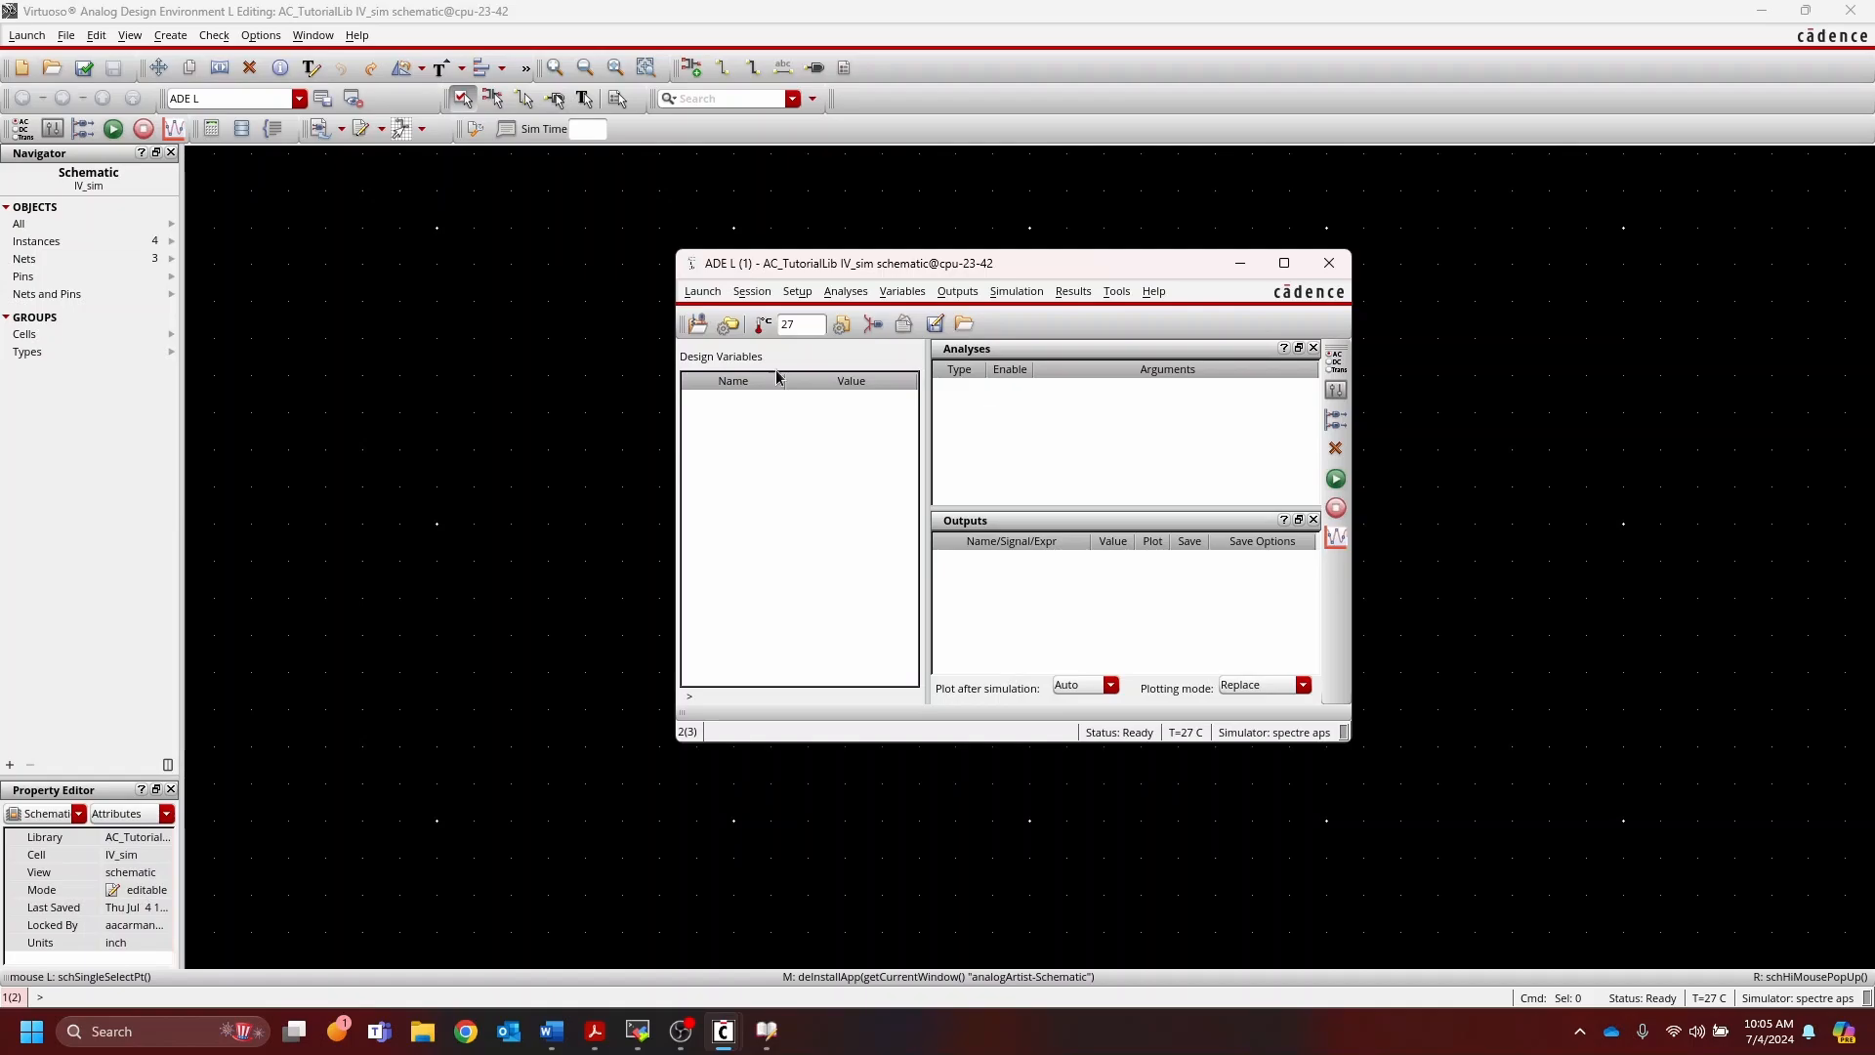
click(754, 292)
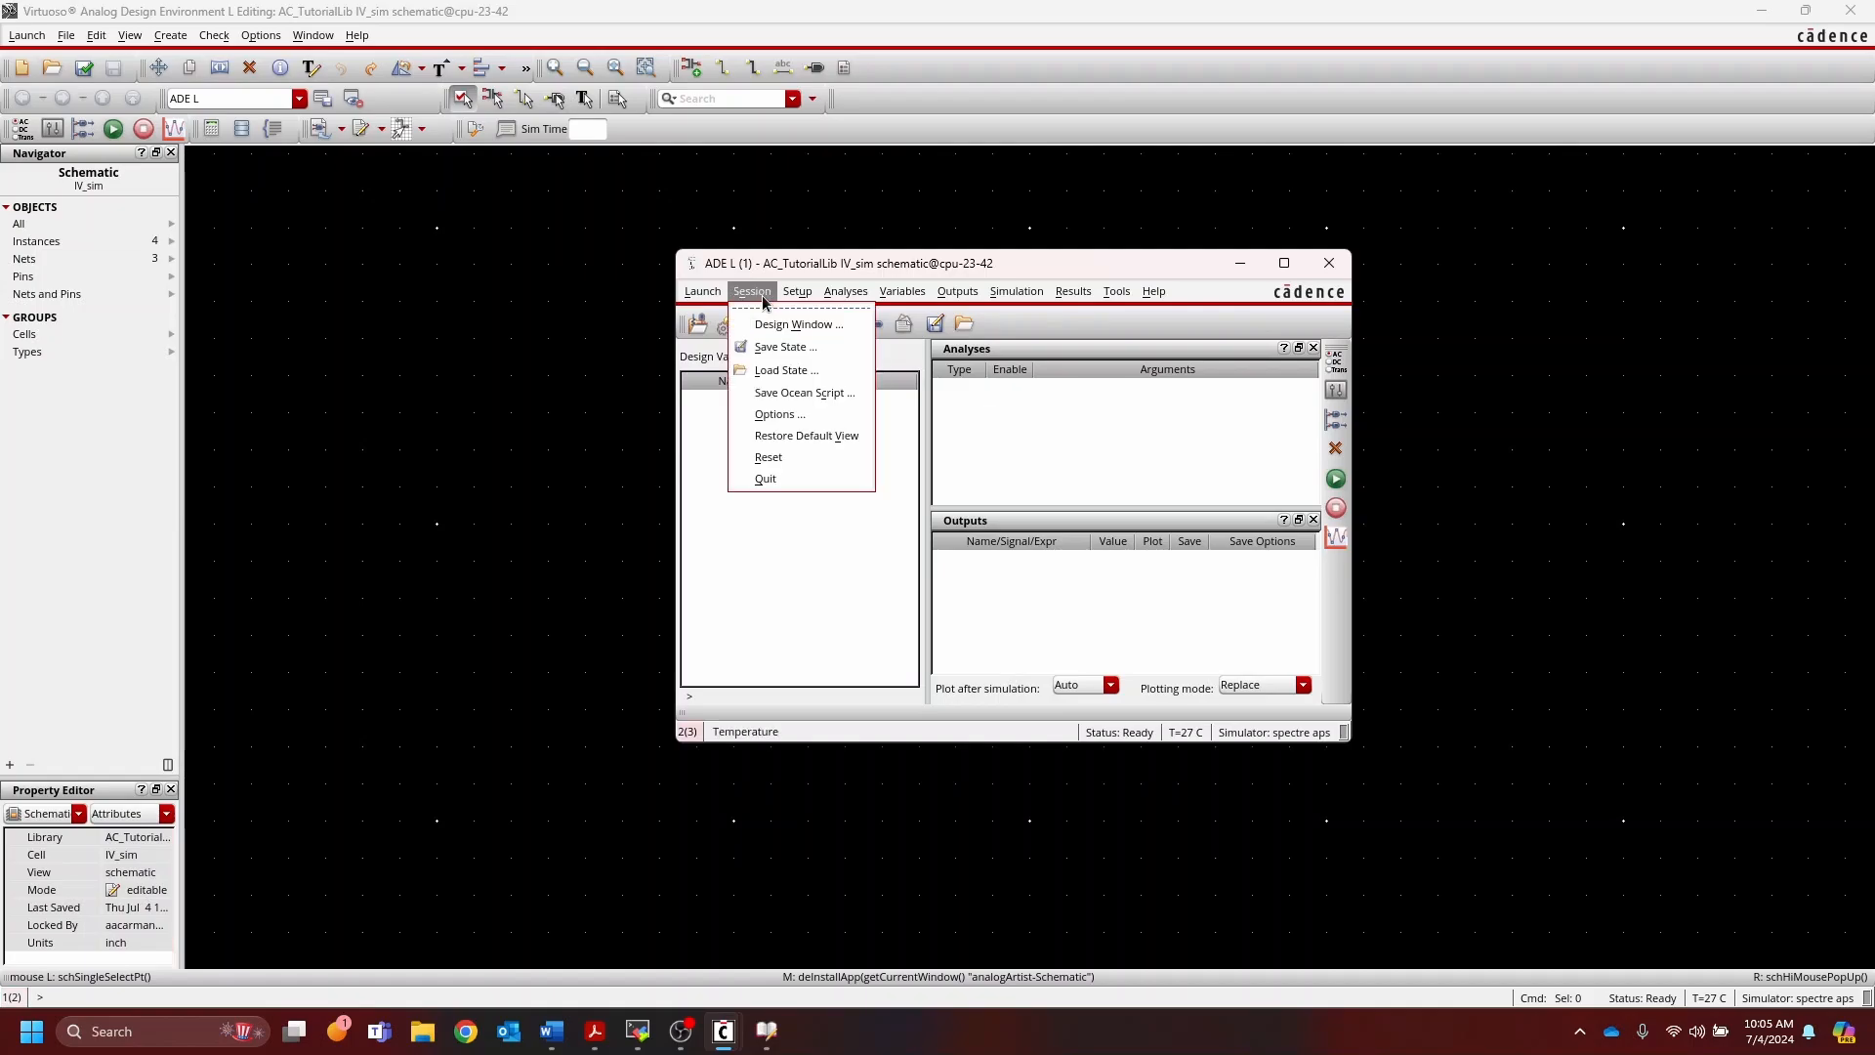
click(765, 295)
click(792, 292)
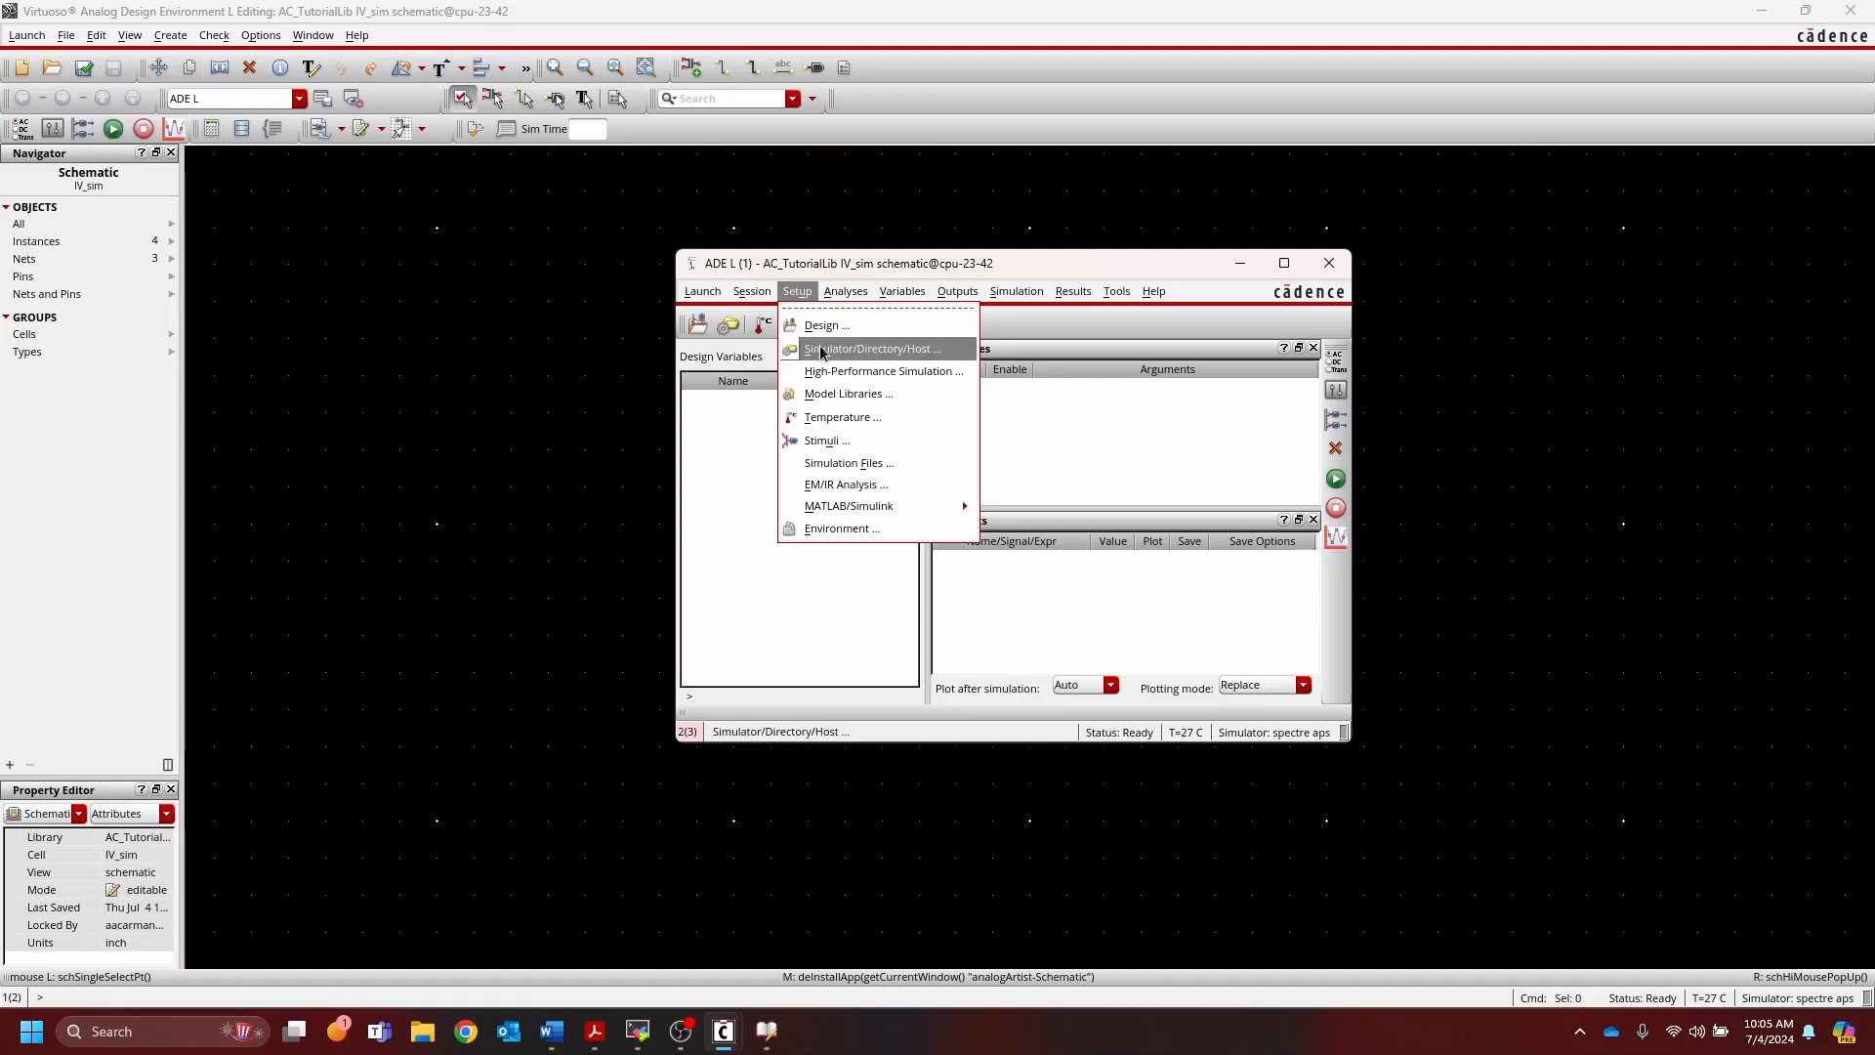
click(848, 354)
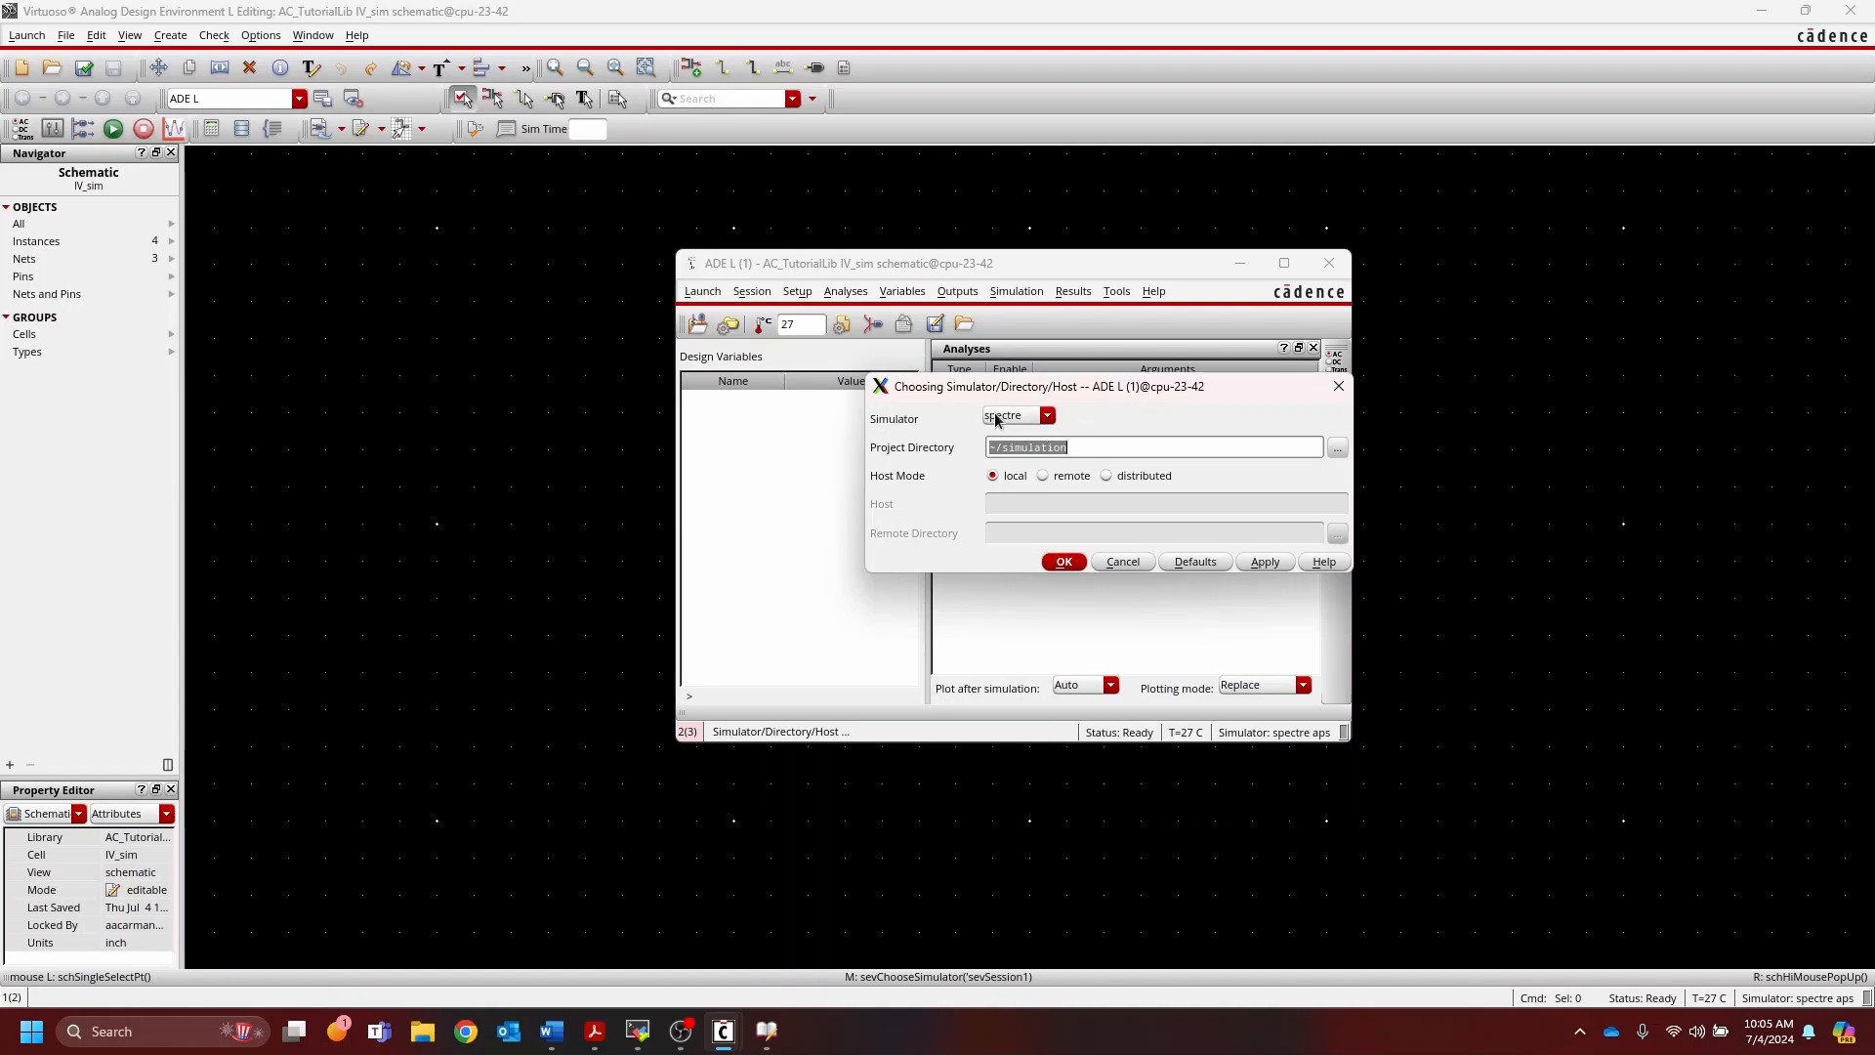
click(1047, 417)
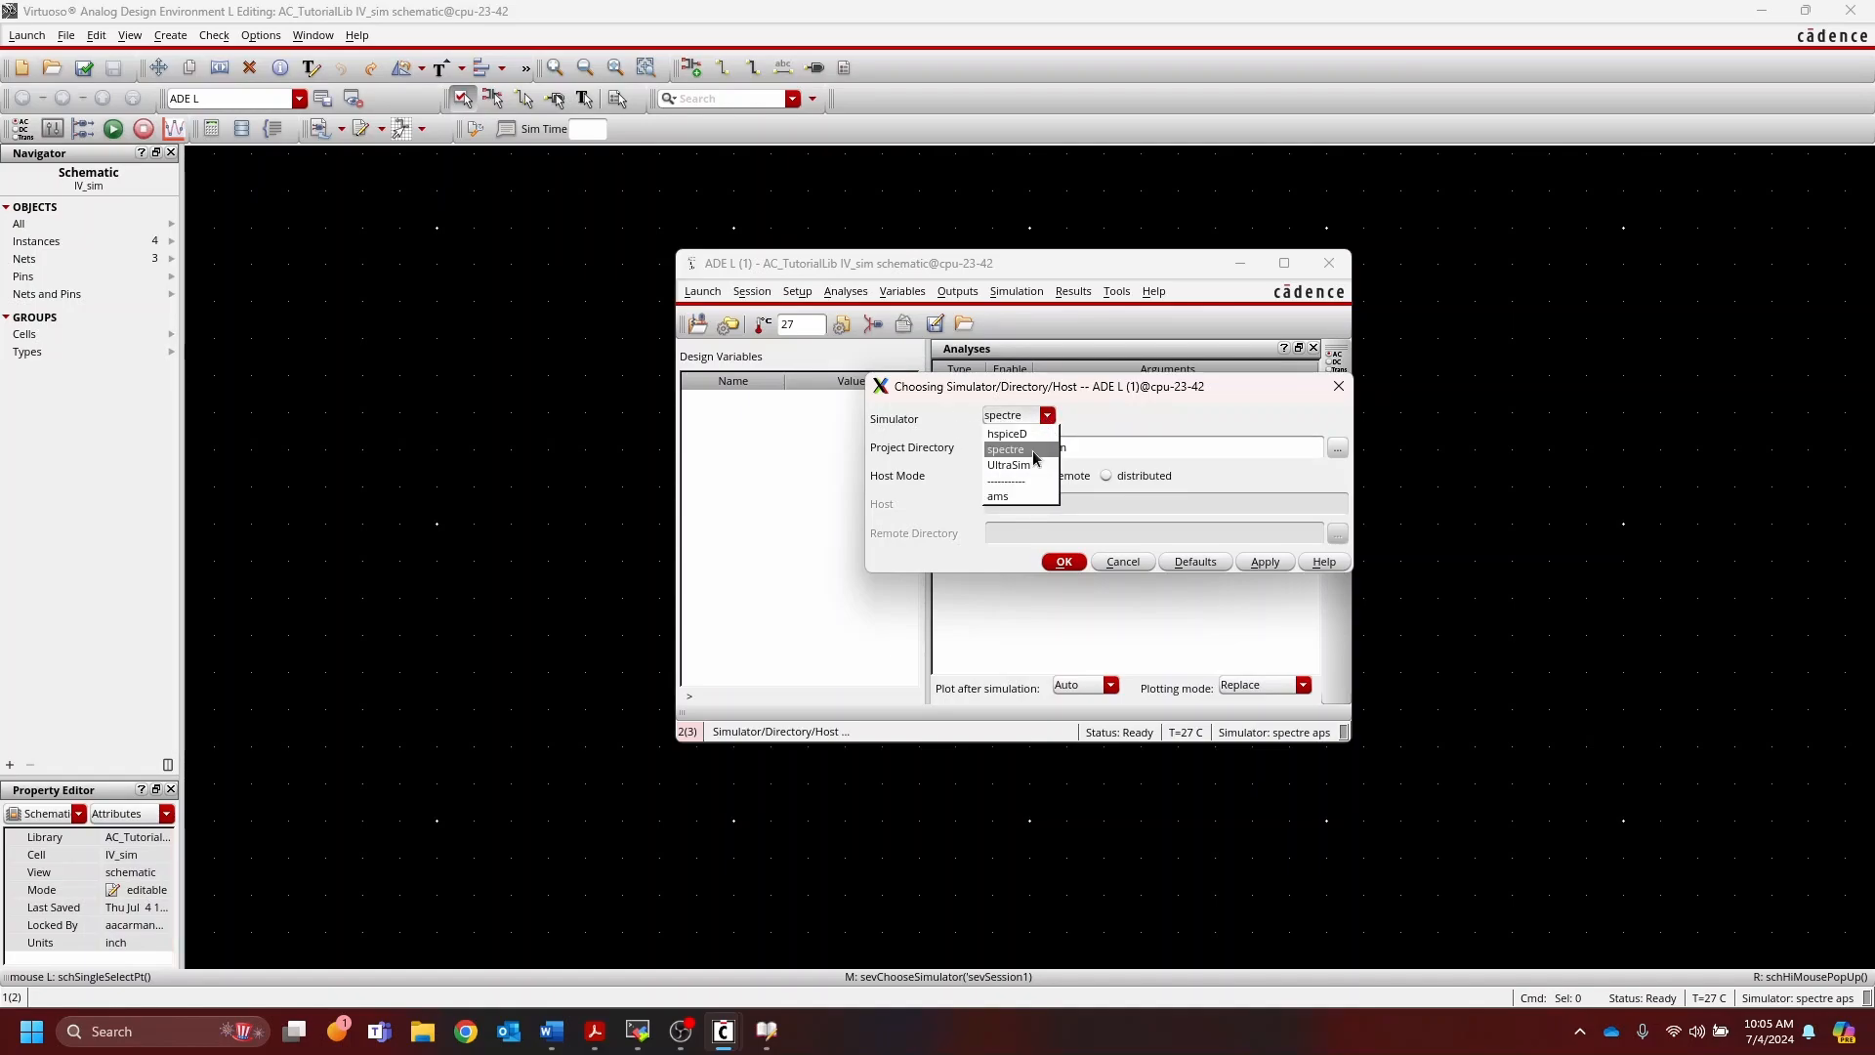
click(1033, 449)
click(1066, 565)
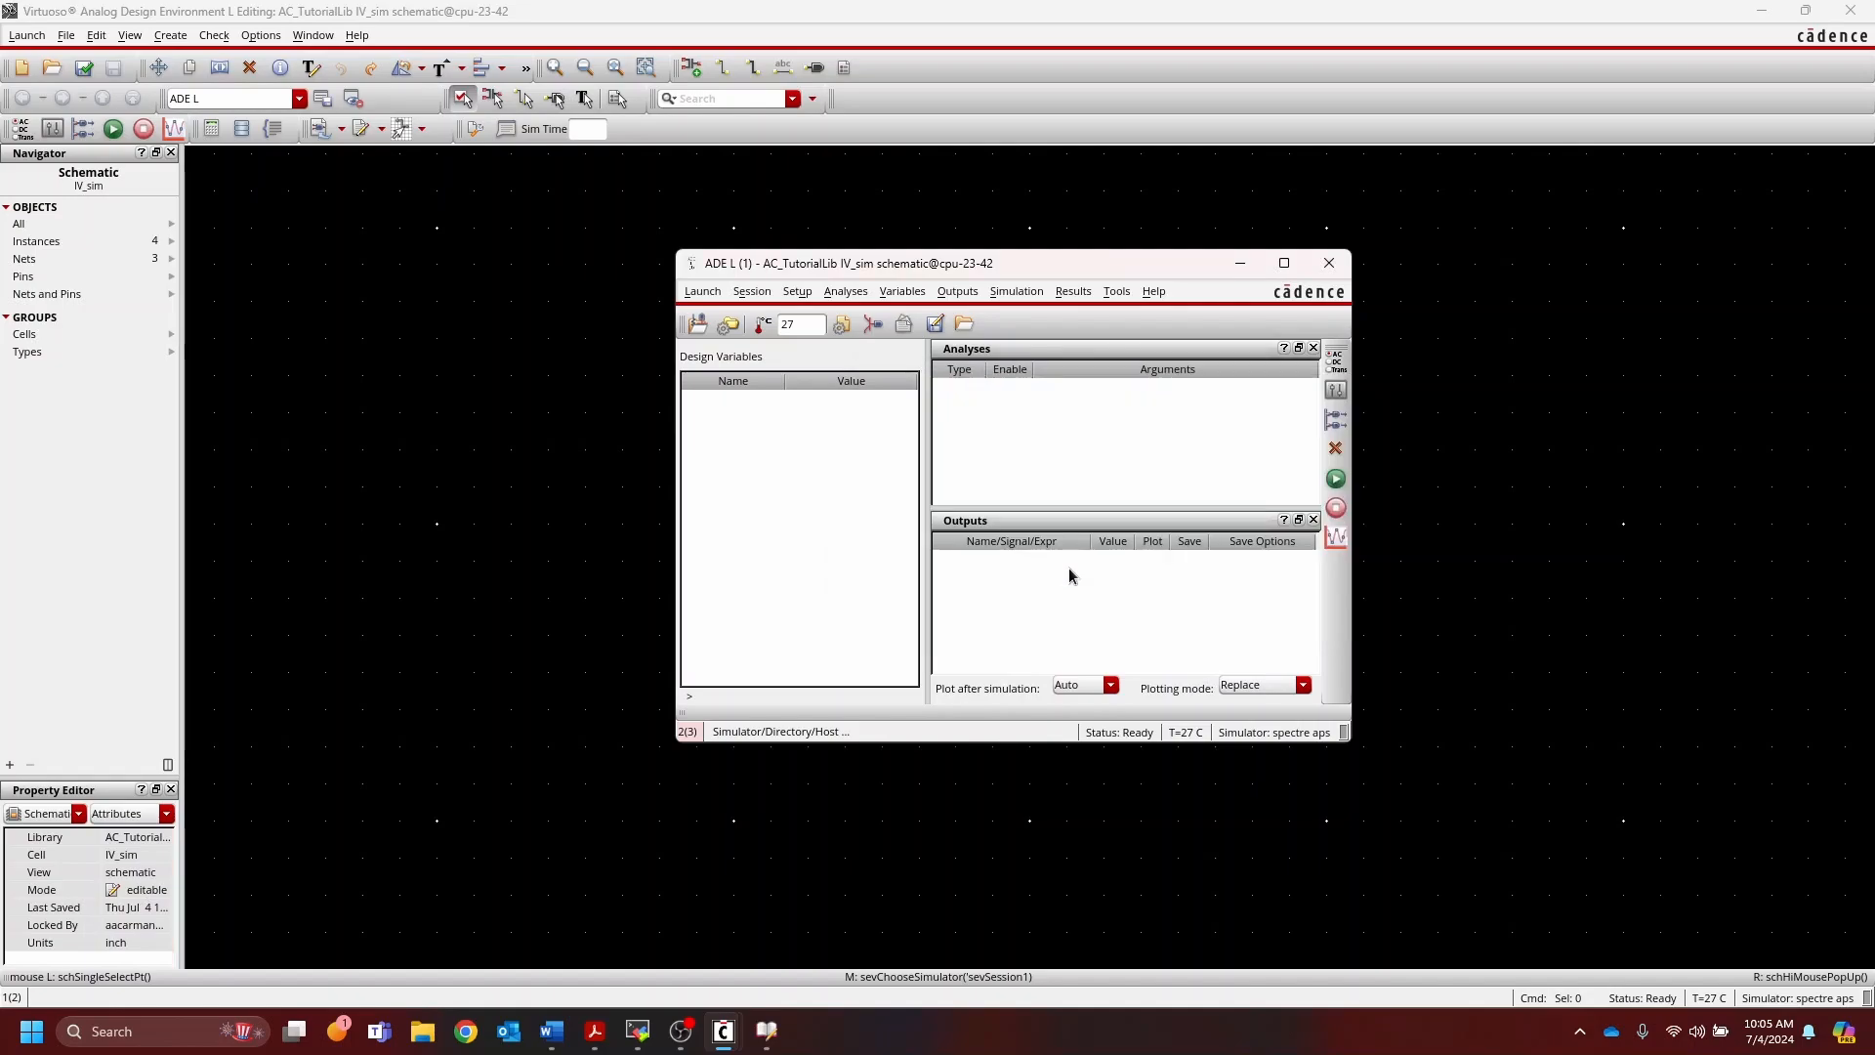
Step: Set the section of the gpdk045.scs model file to tt in the model library setup
click(799, 292)
click(859, 395)
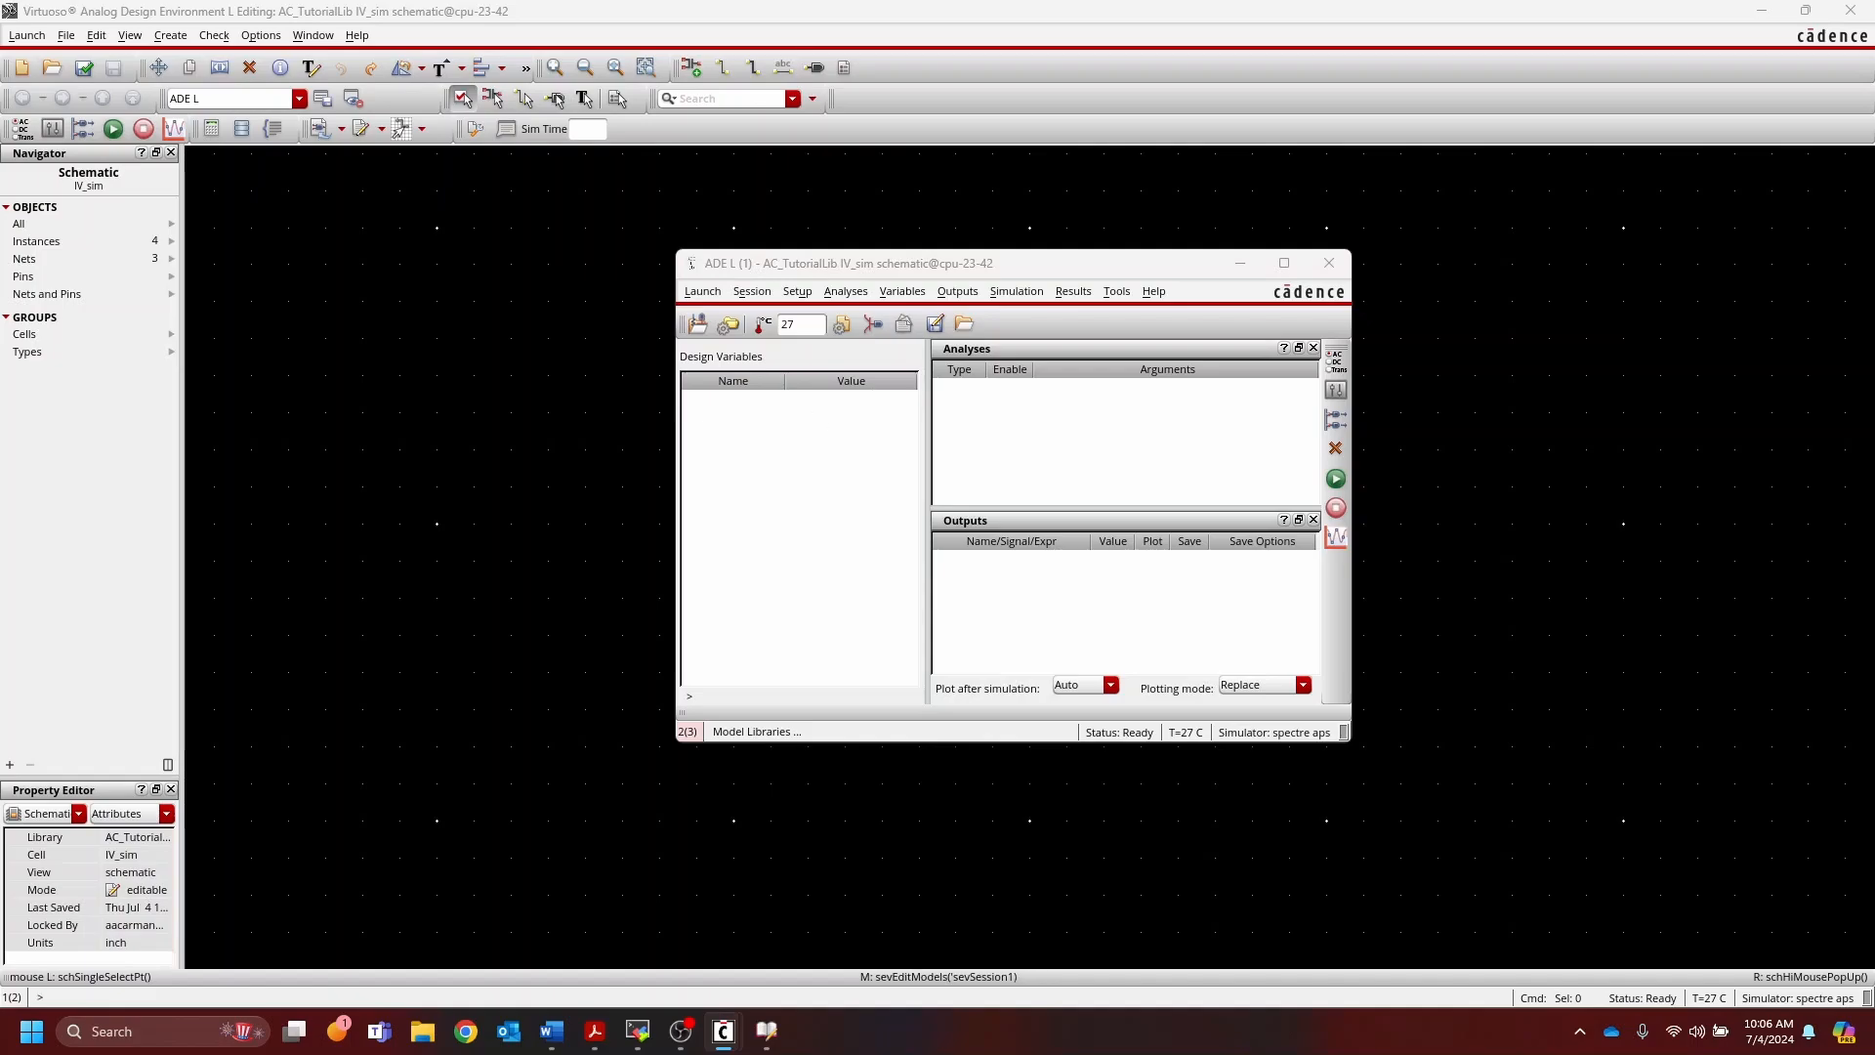
drag(735, 477, 973, 386)
click(1059, 448)
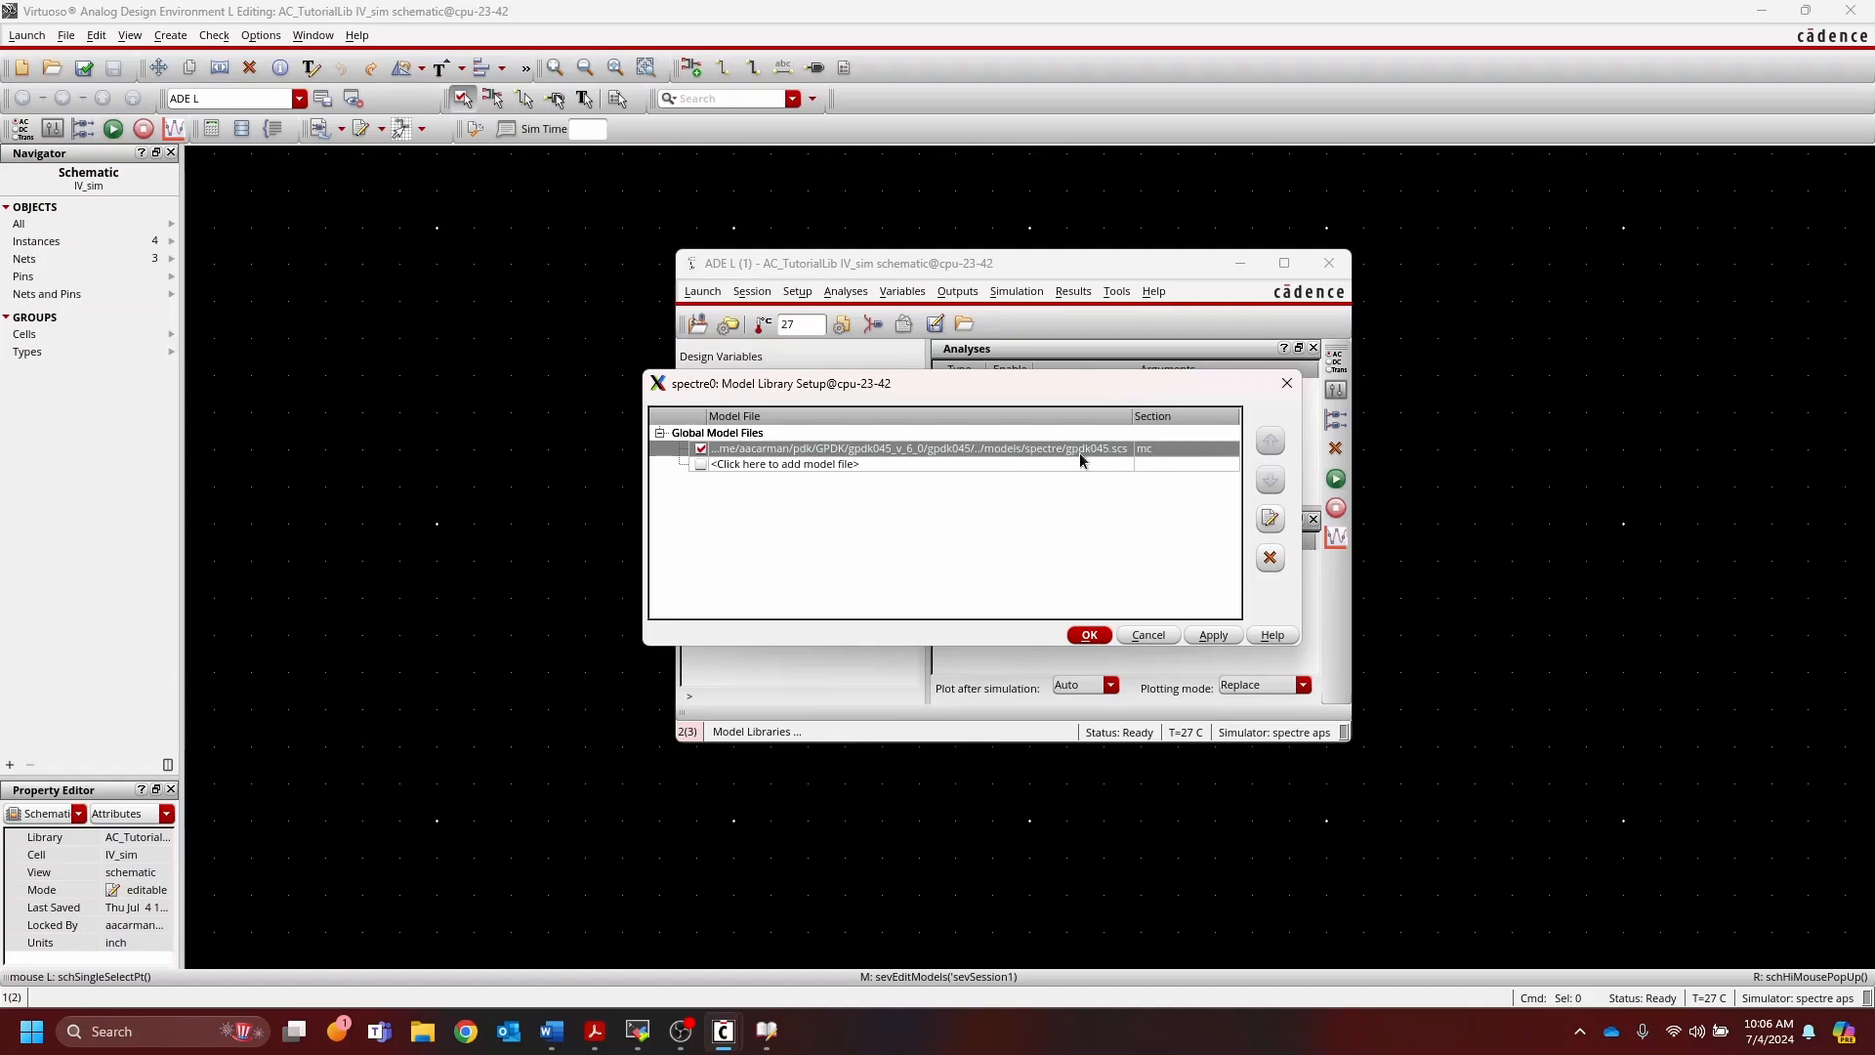
click(1166, 453)
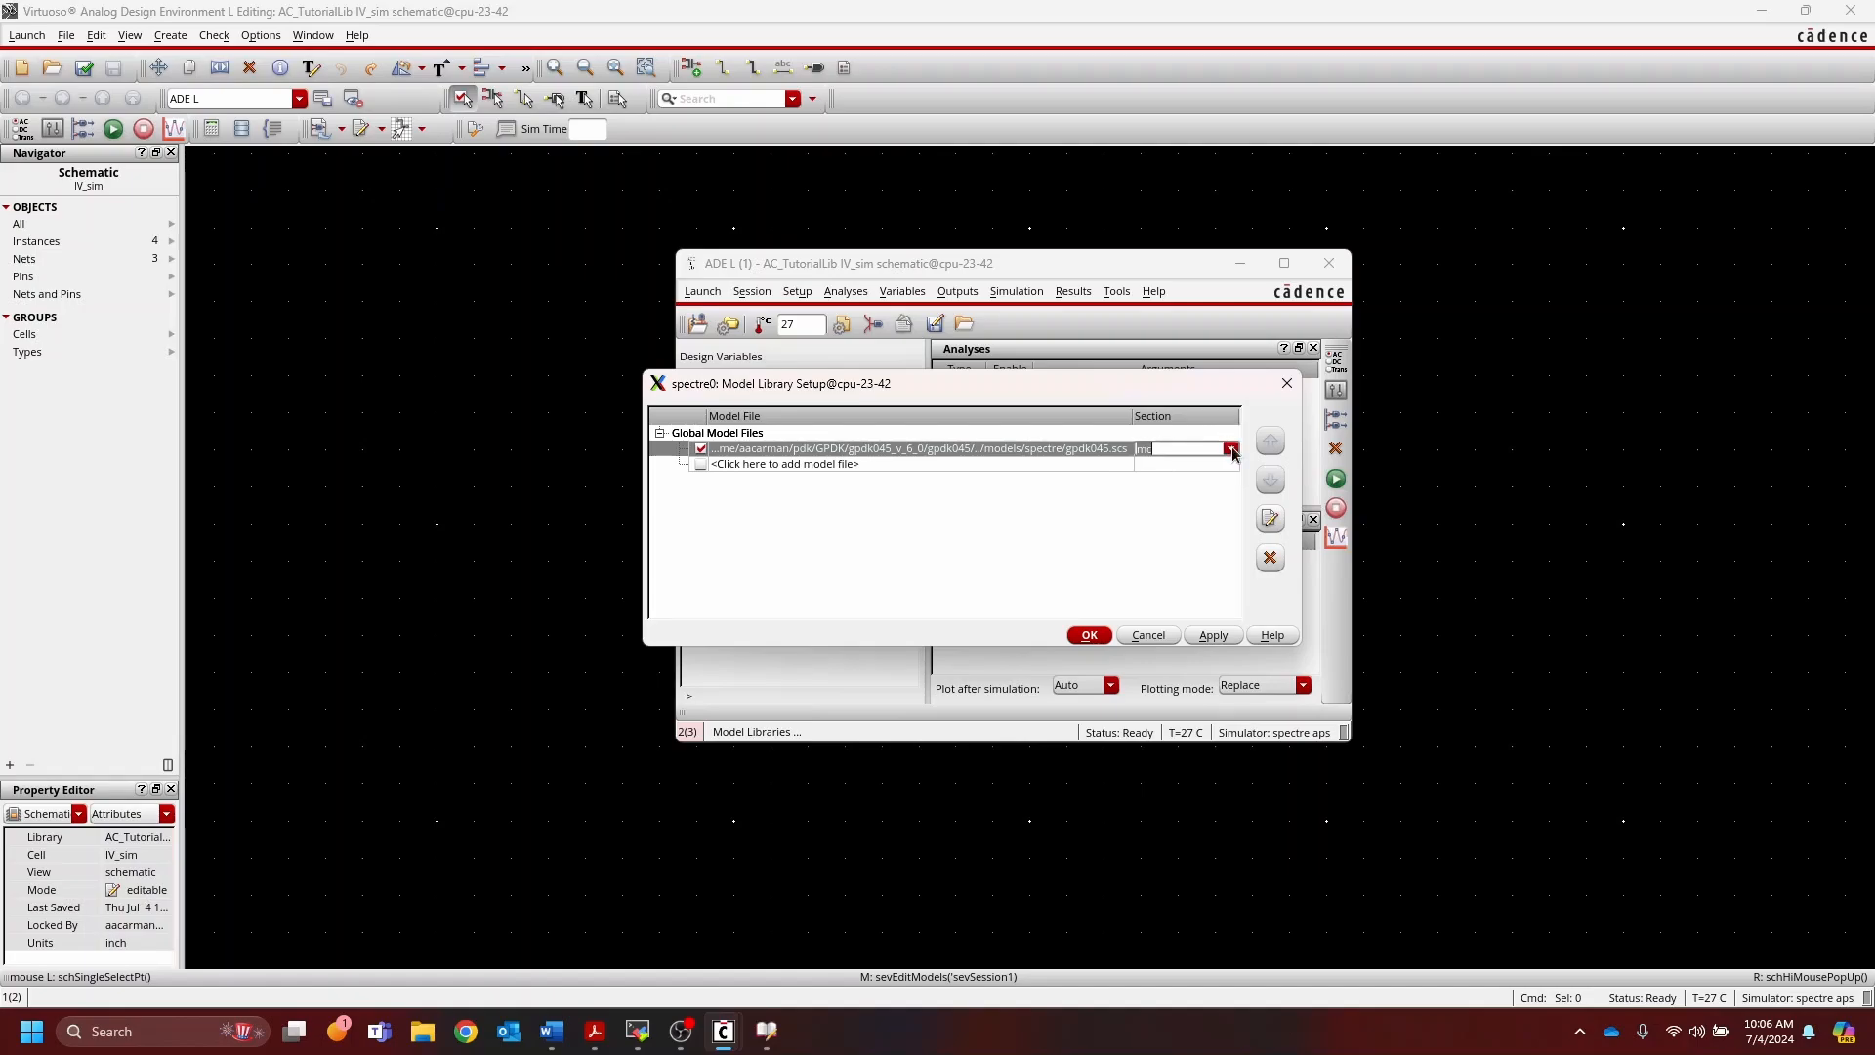
click(1230, 449)
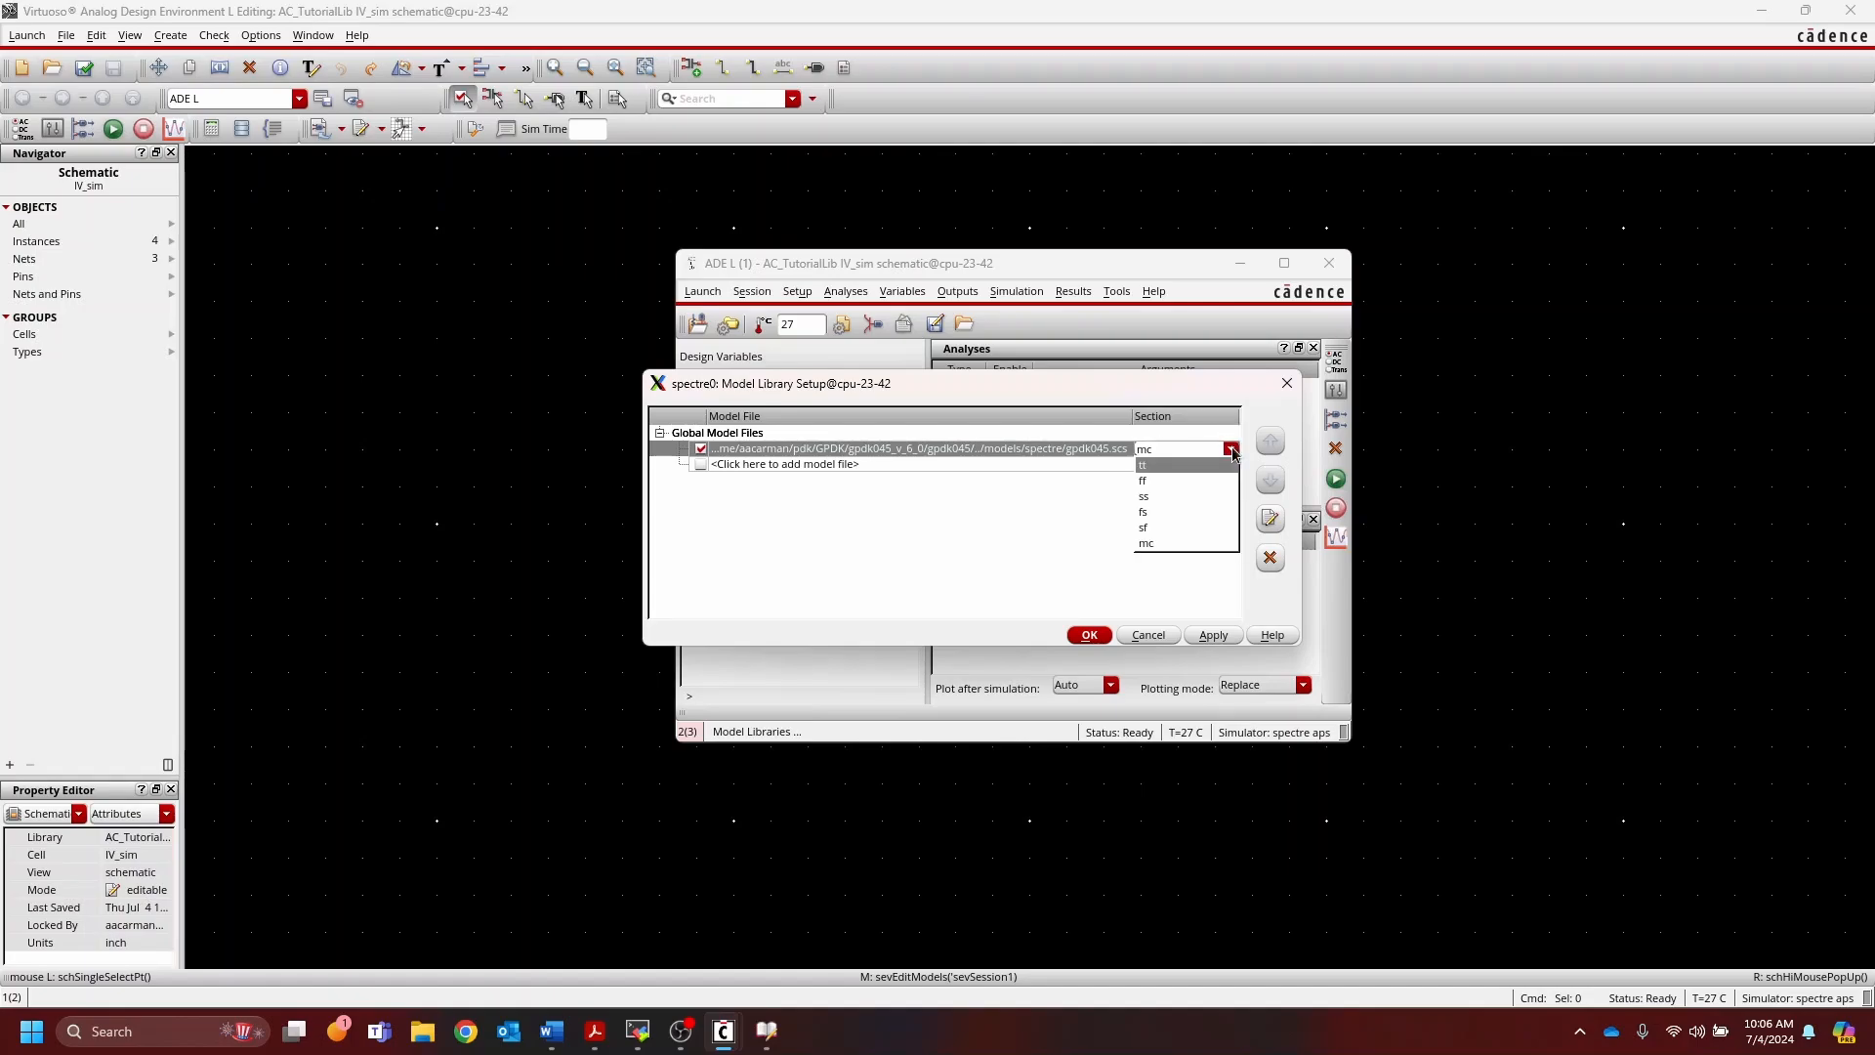
click(1190, 466)
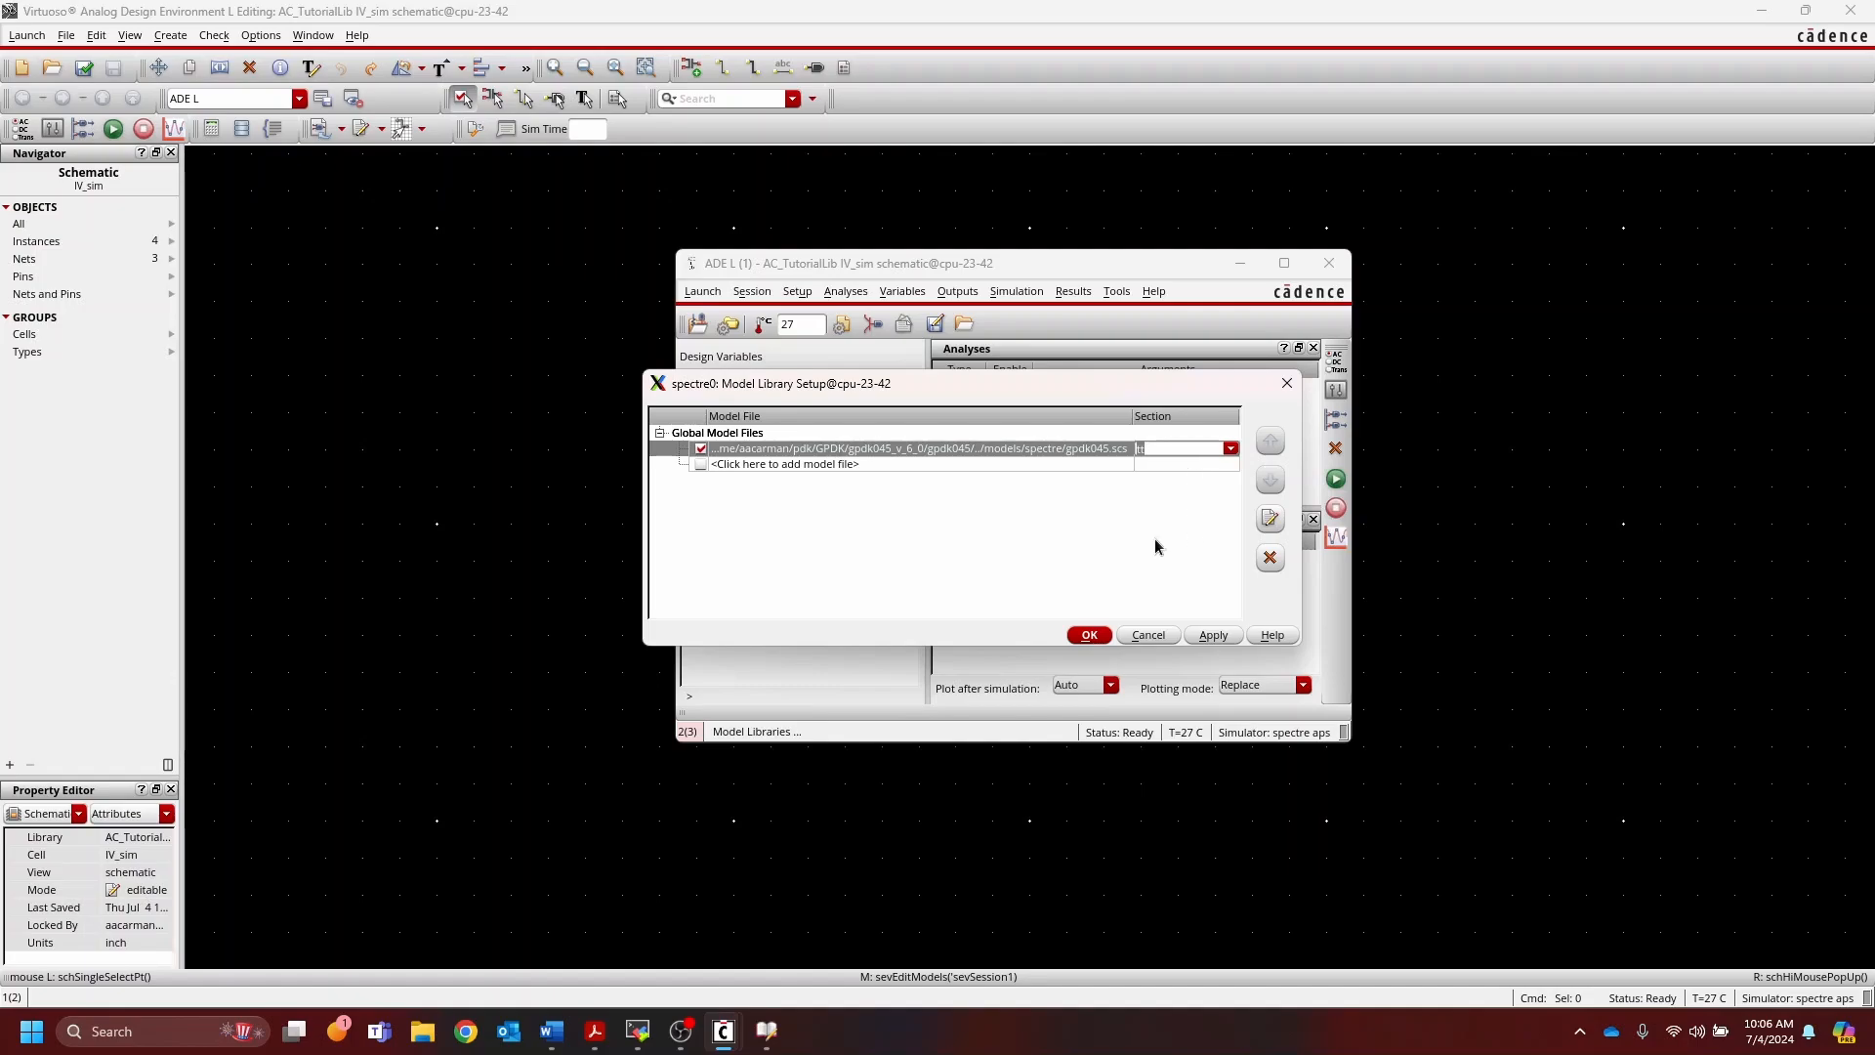
click(1090, 636)
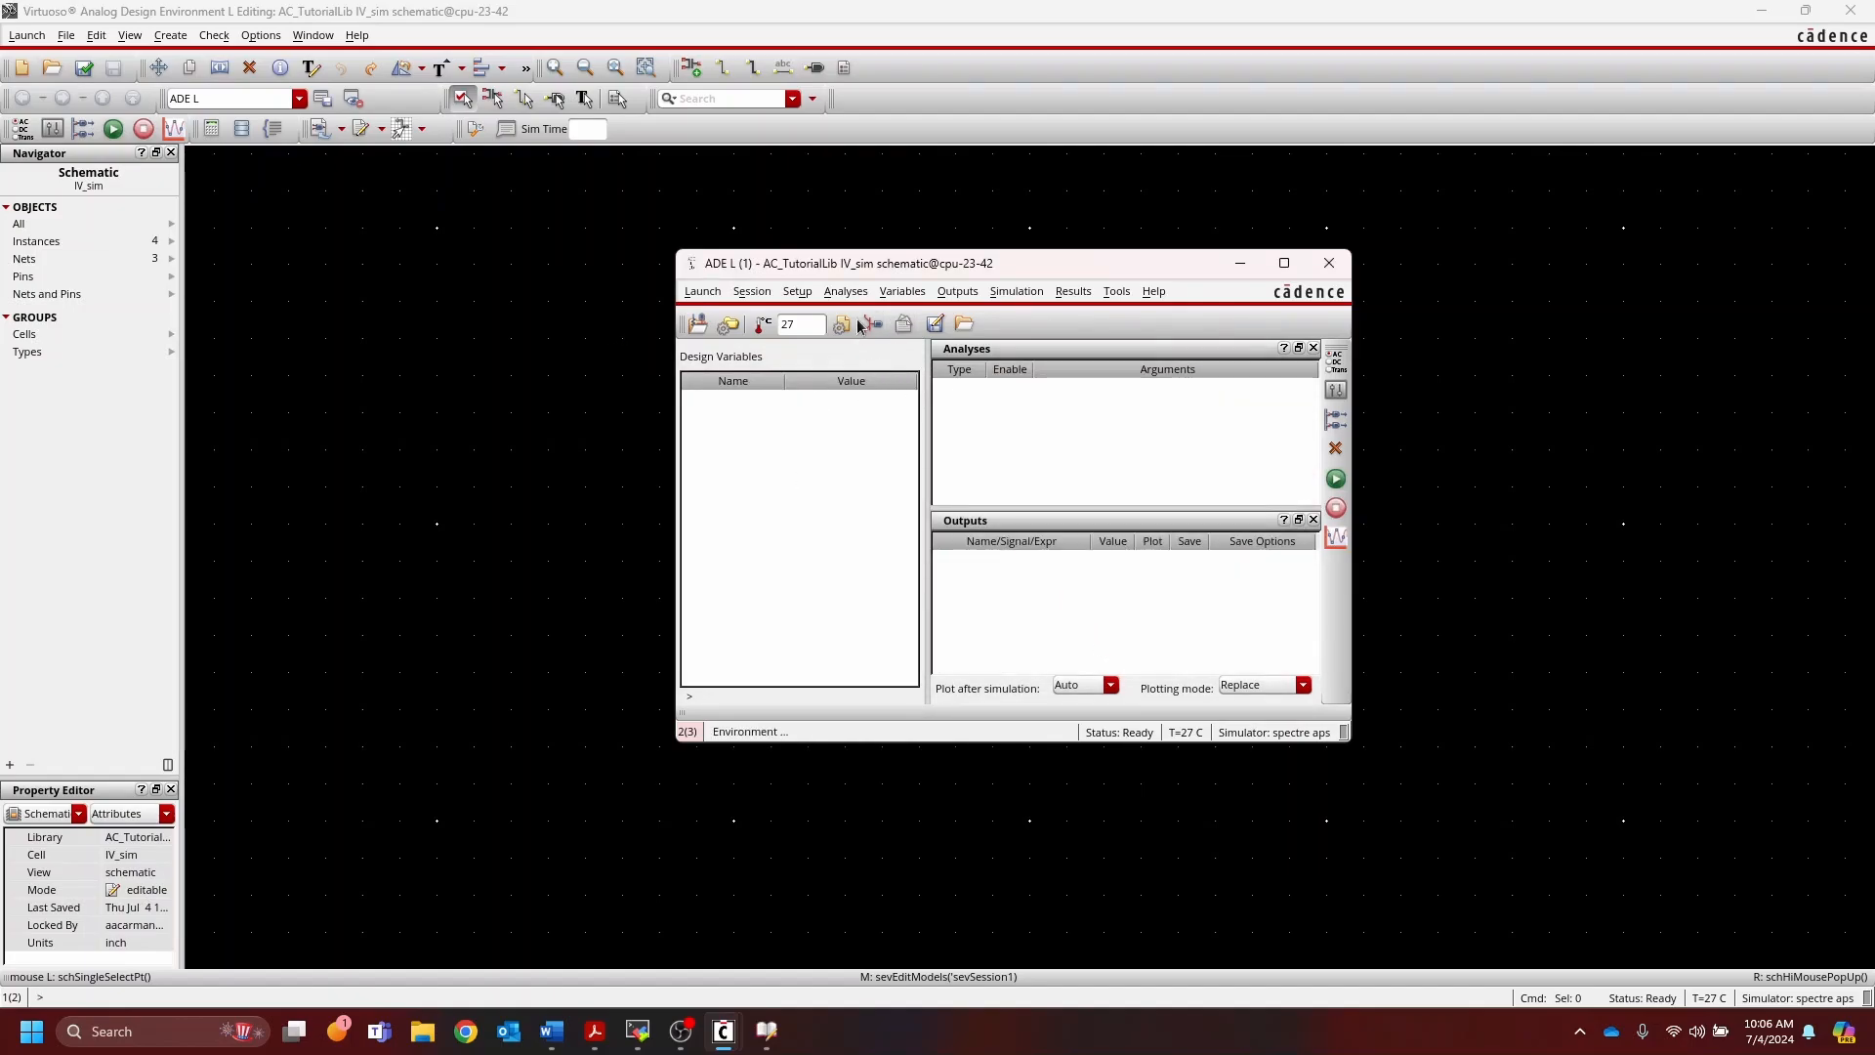
Step: Move the ADE L window off the schematic and copy the design variables vds and vgs from the cellview
click(797, 292)
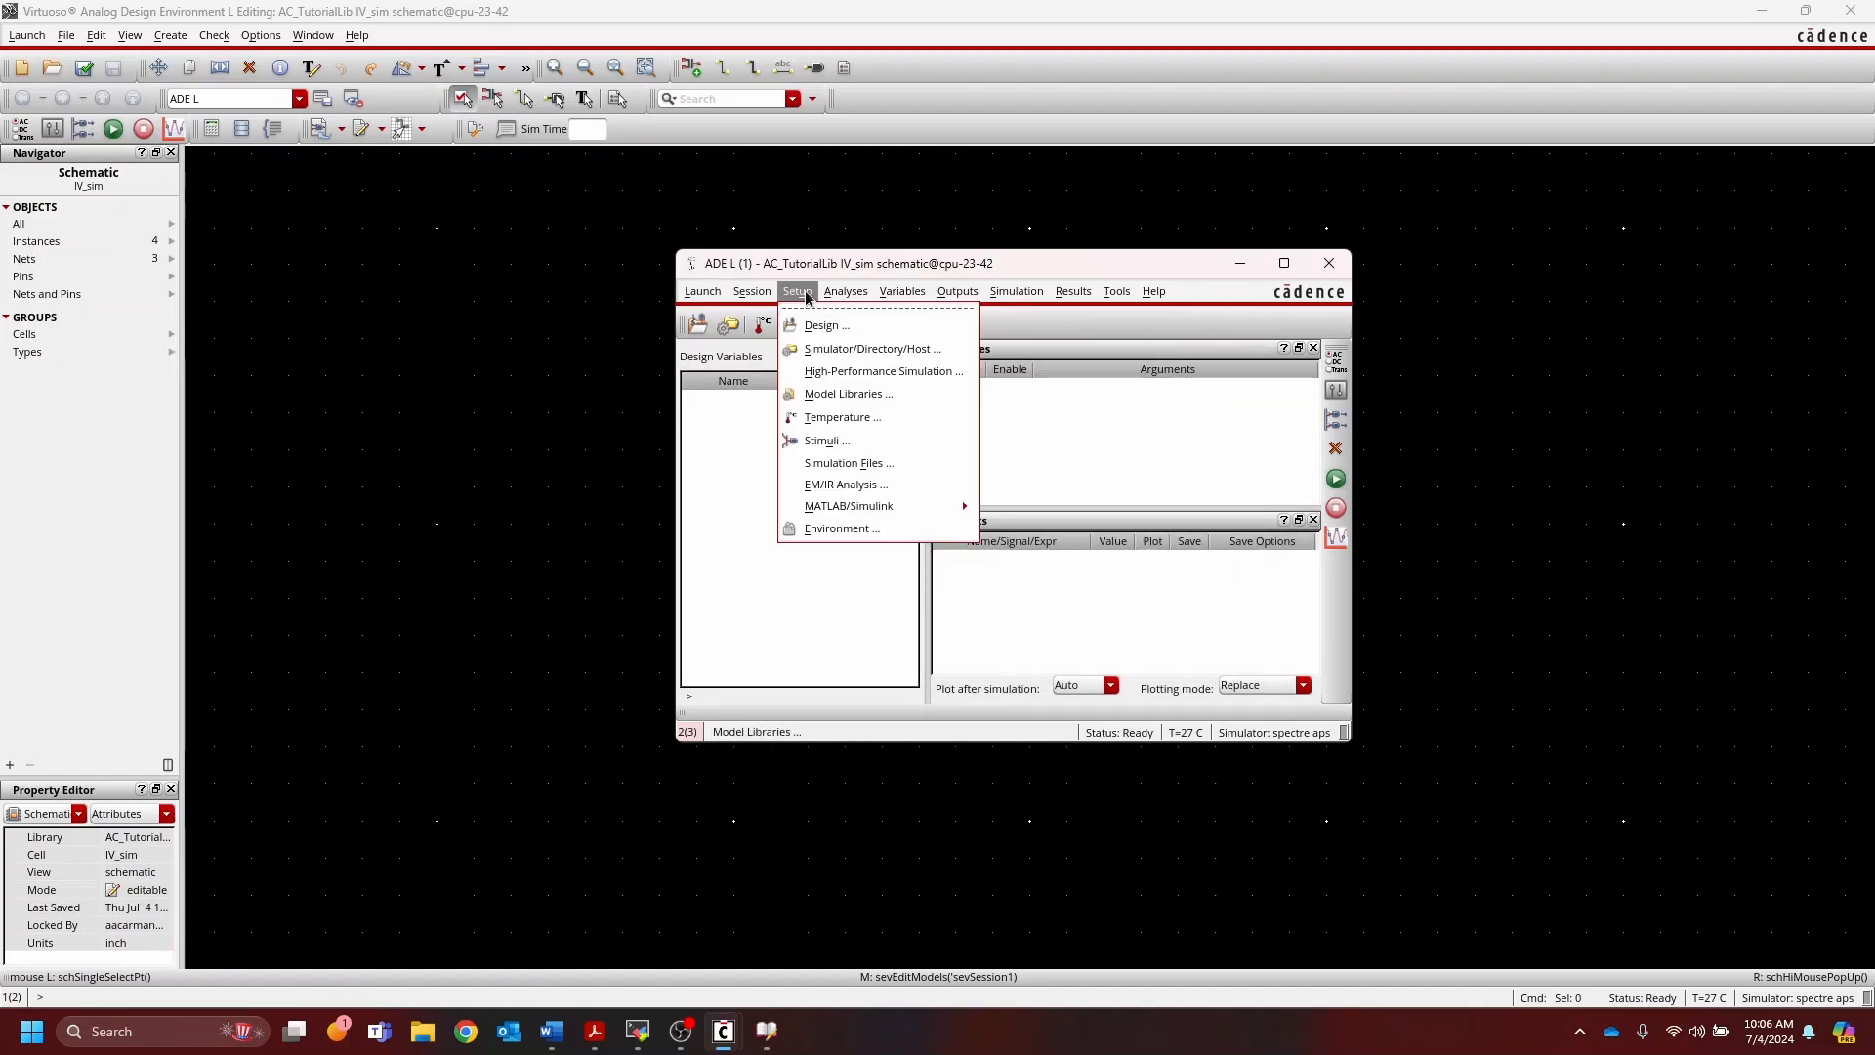
click(752, 585)
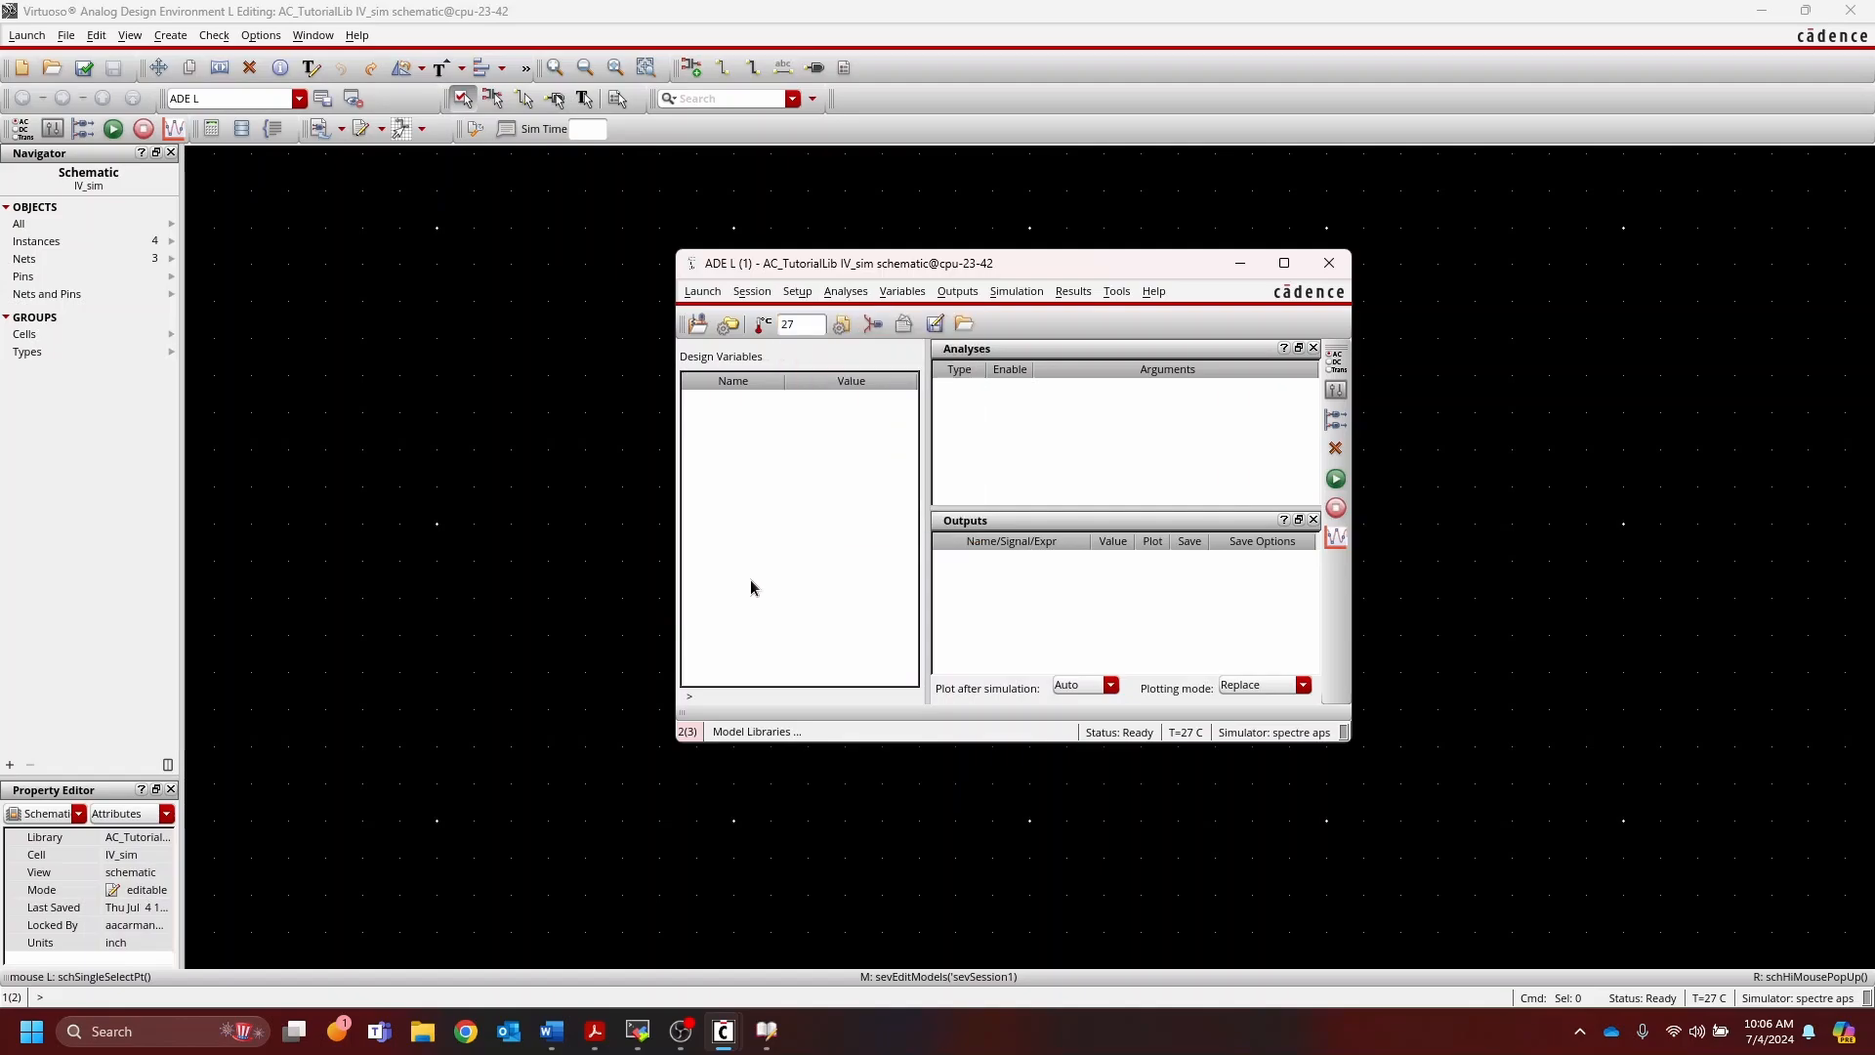
drag(1072, 276, 1529, 306)
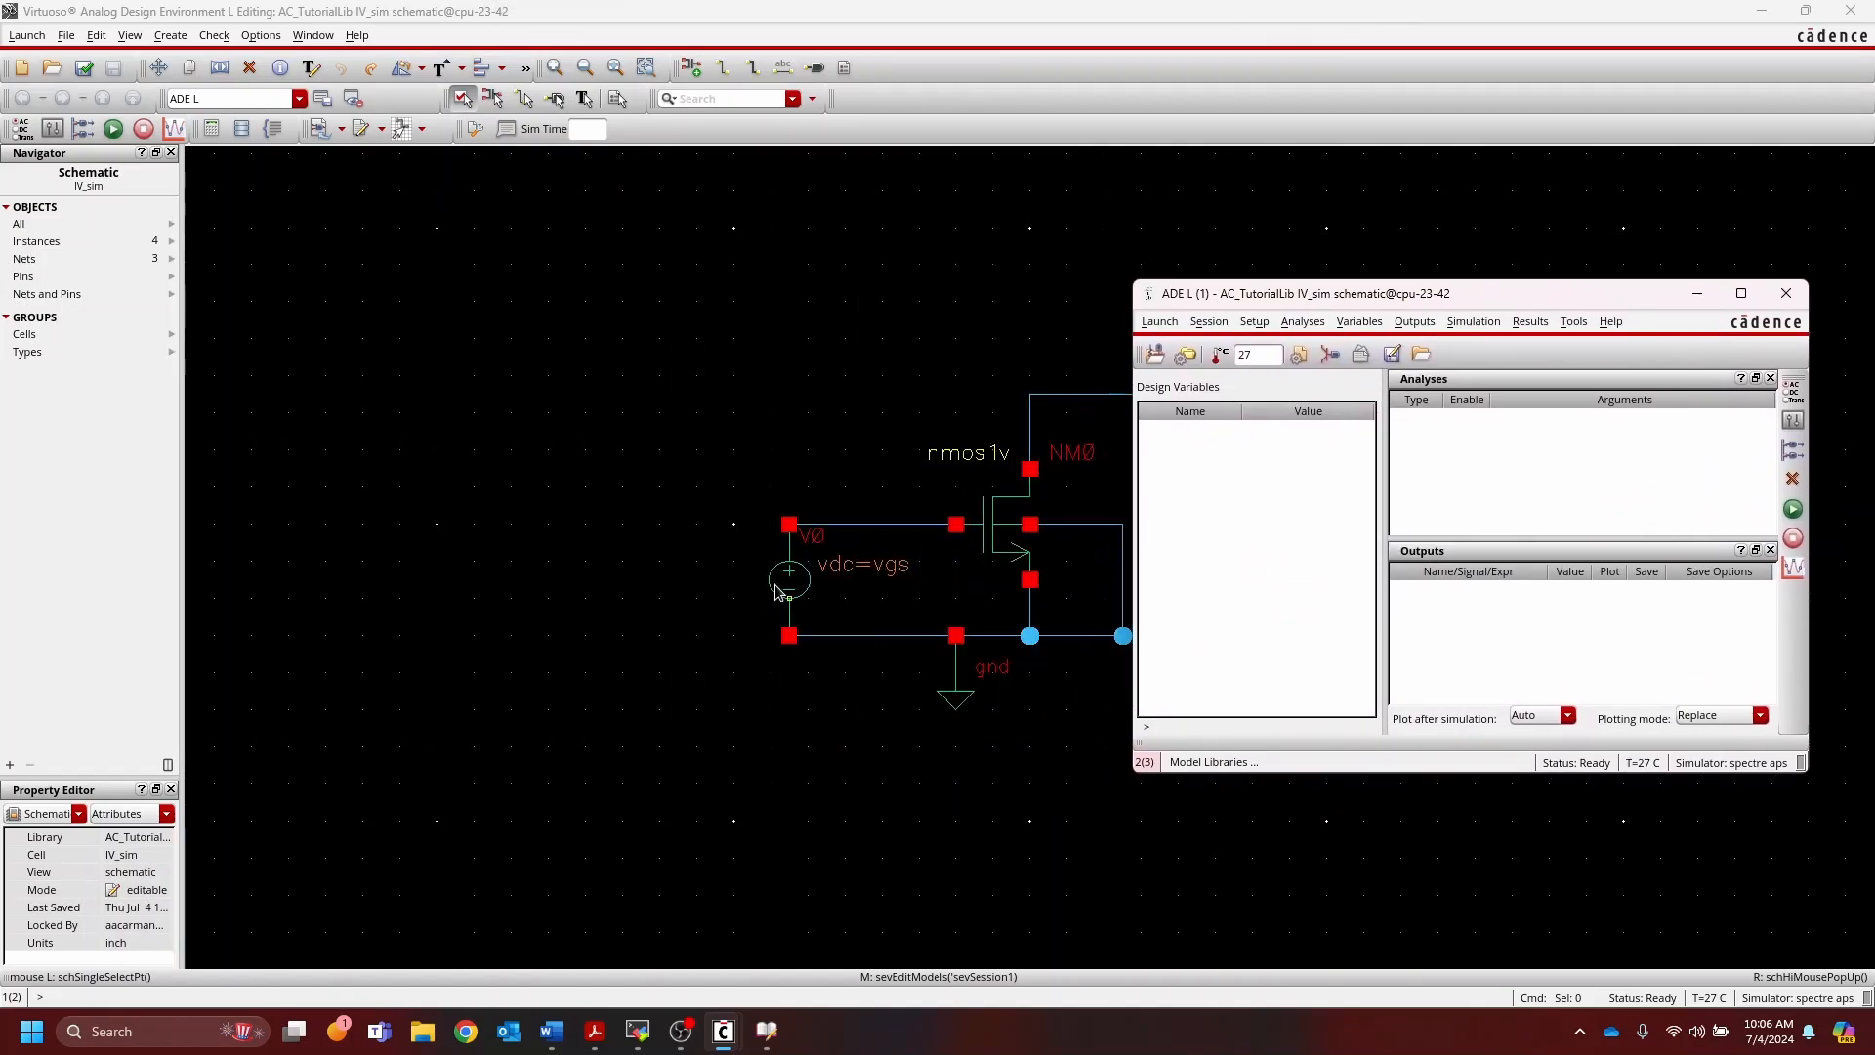
scroll(689, 572, down, 1)
scroll(988, 555, up, 1)
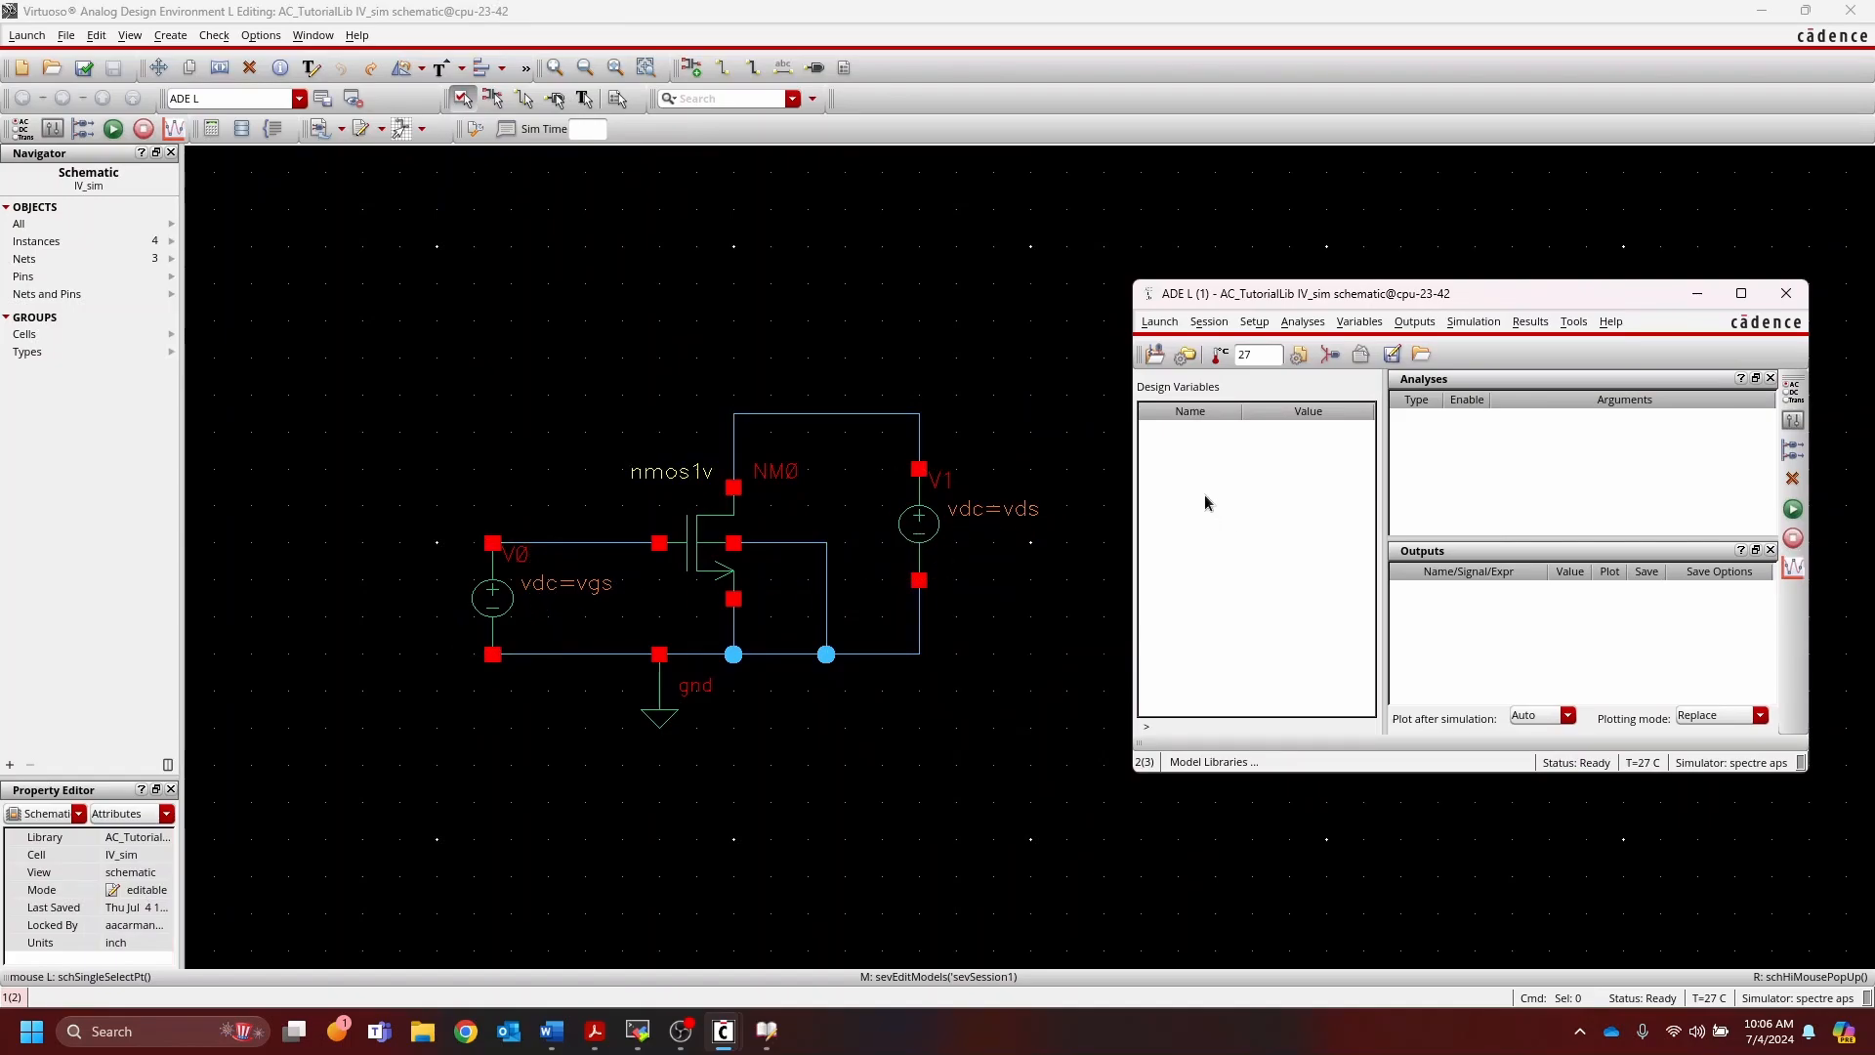
right_click(1205, 457)
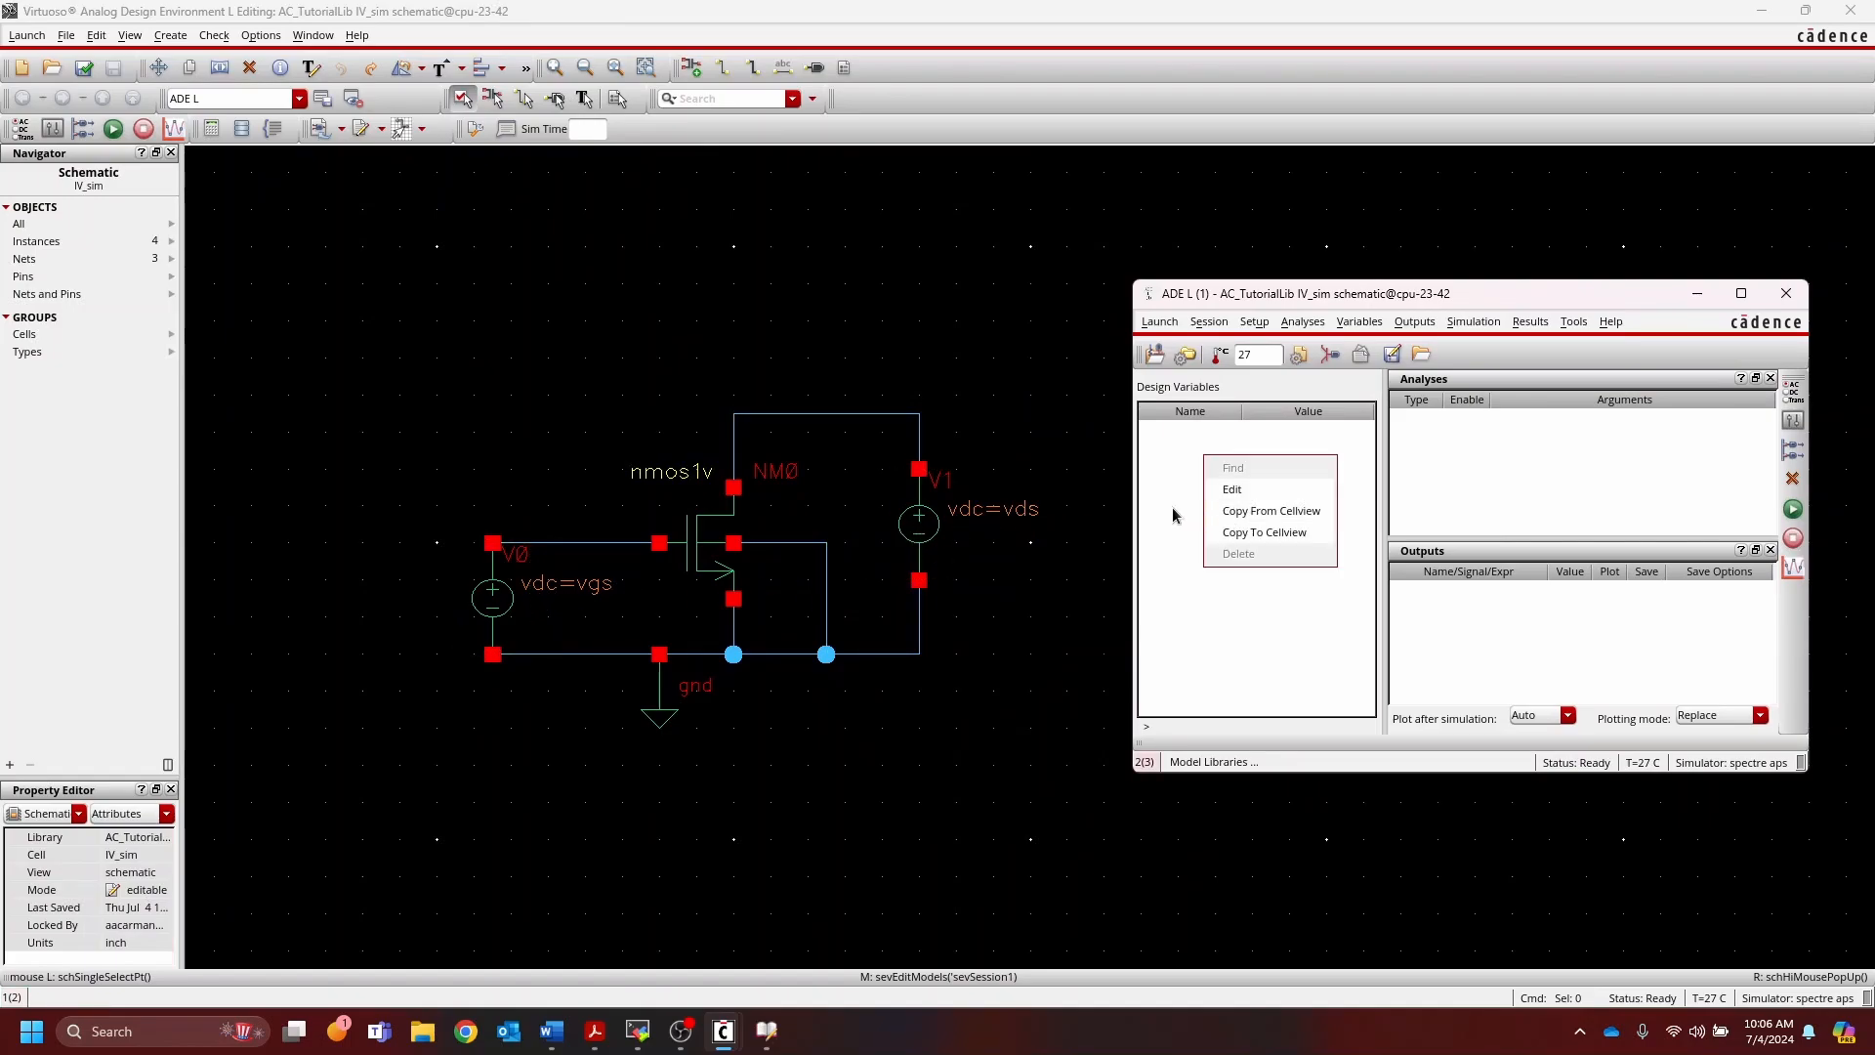
click(1175, 515)
right_click(1230, 479)
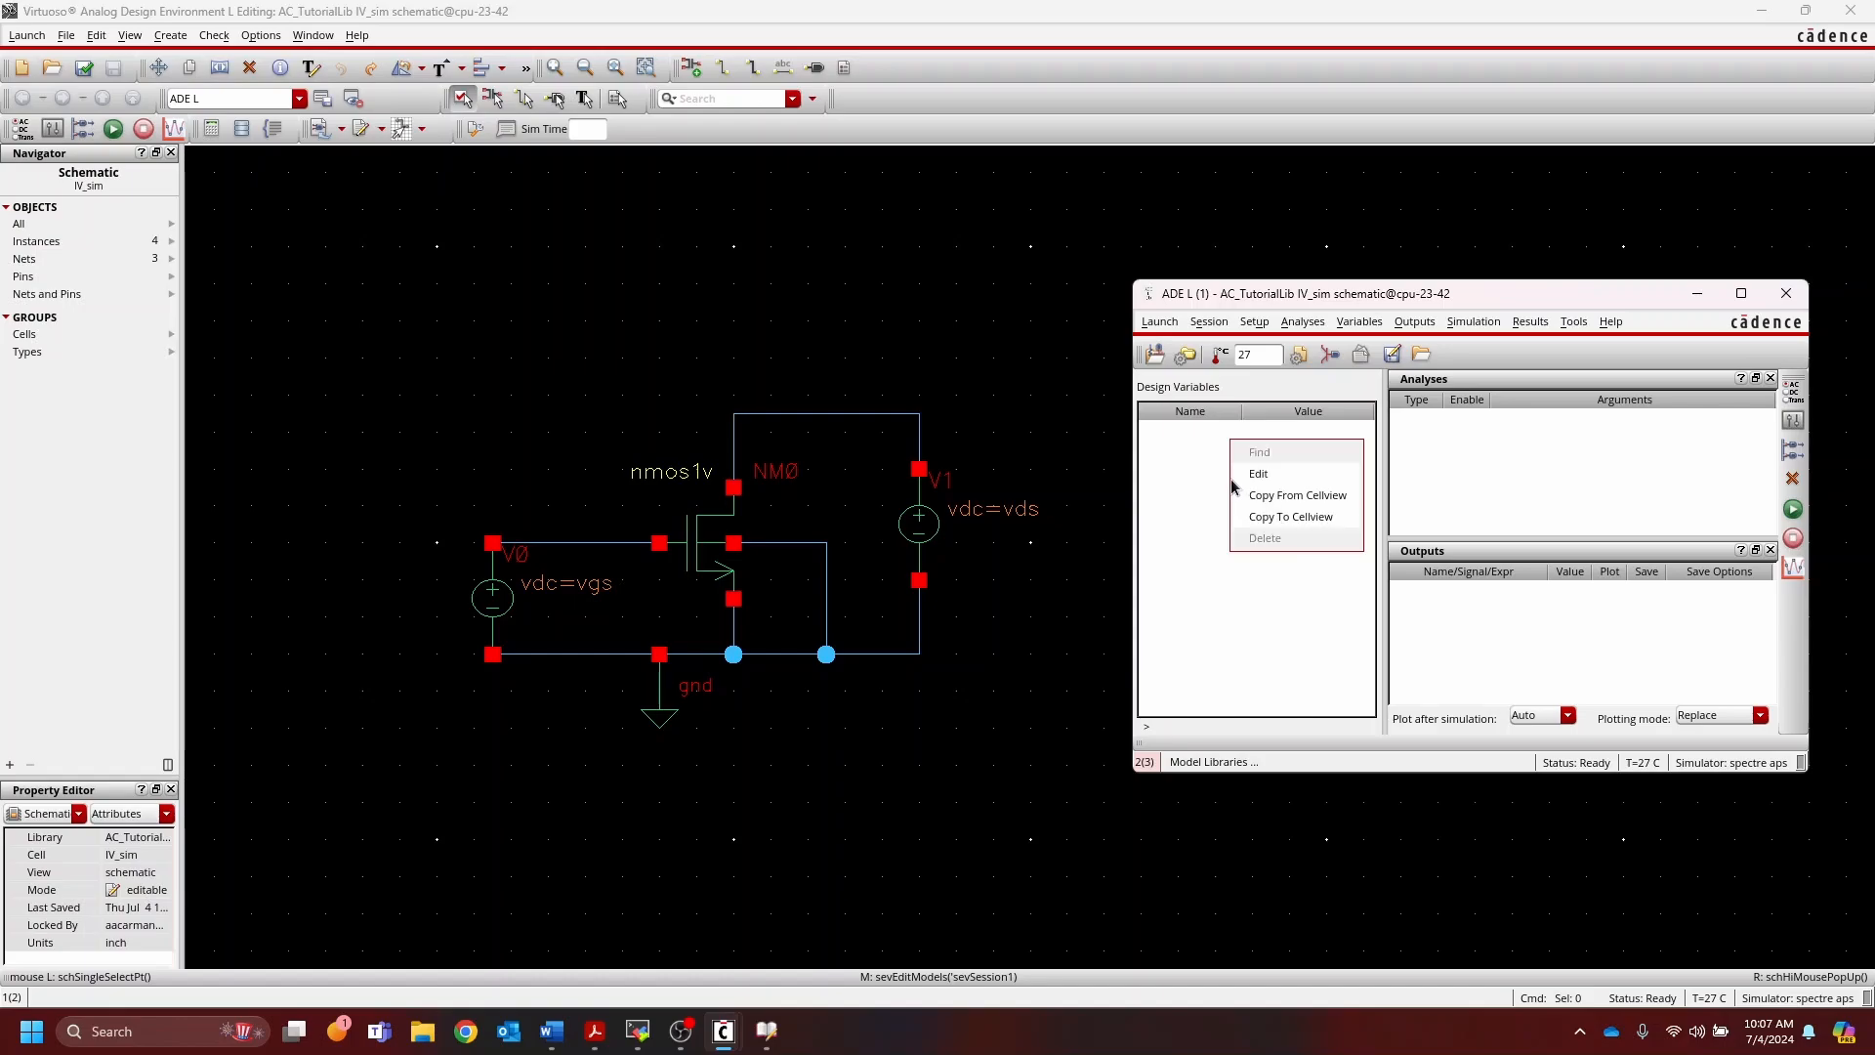
click(1280, 496)
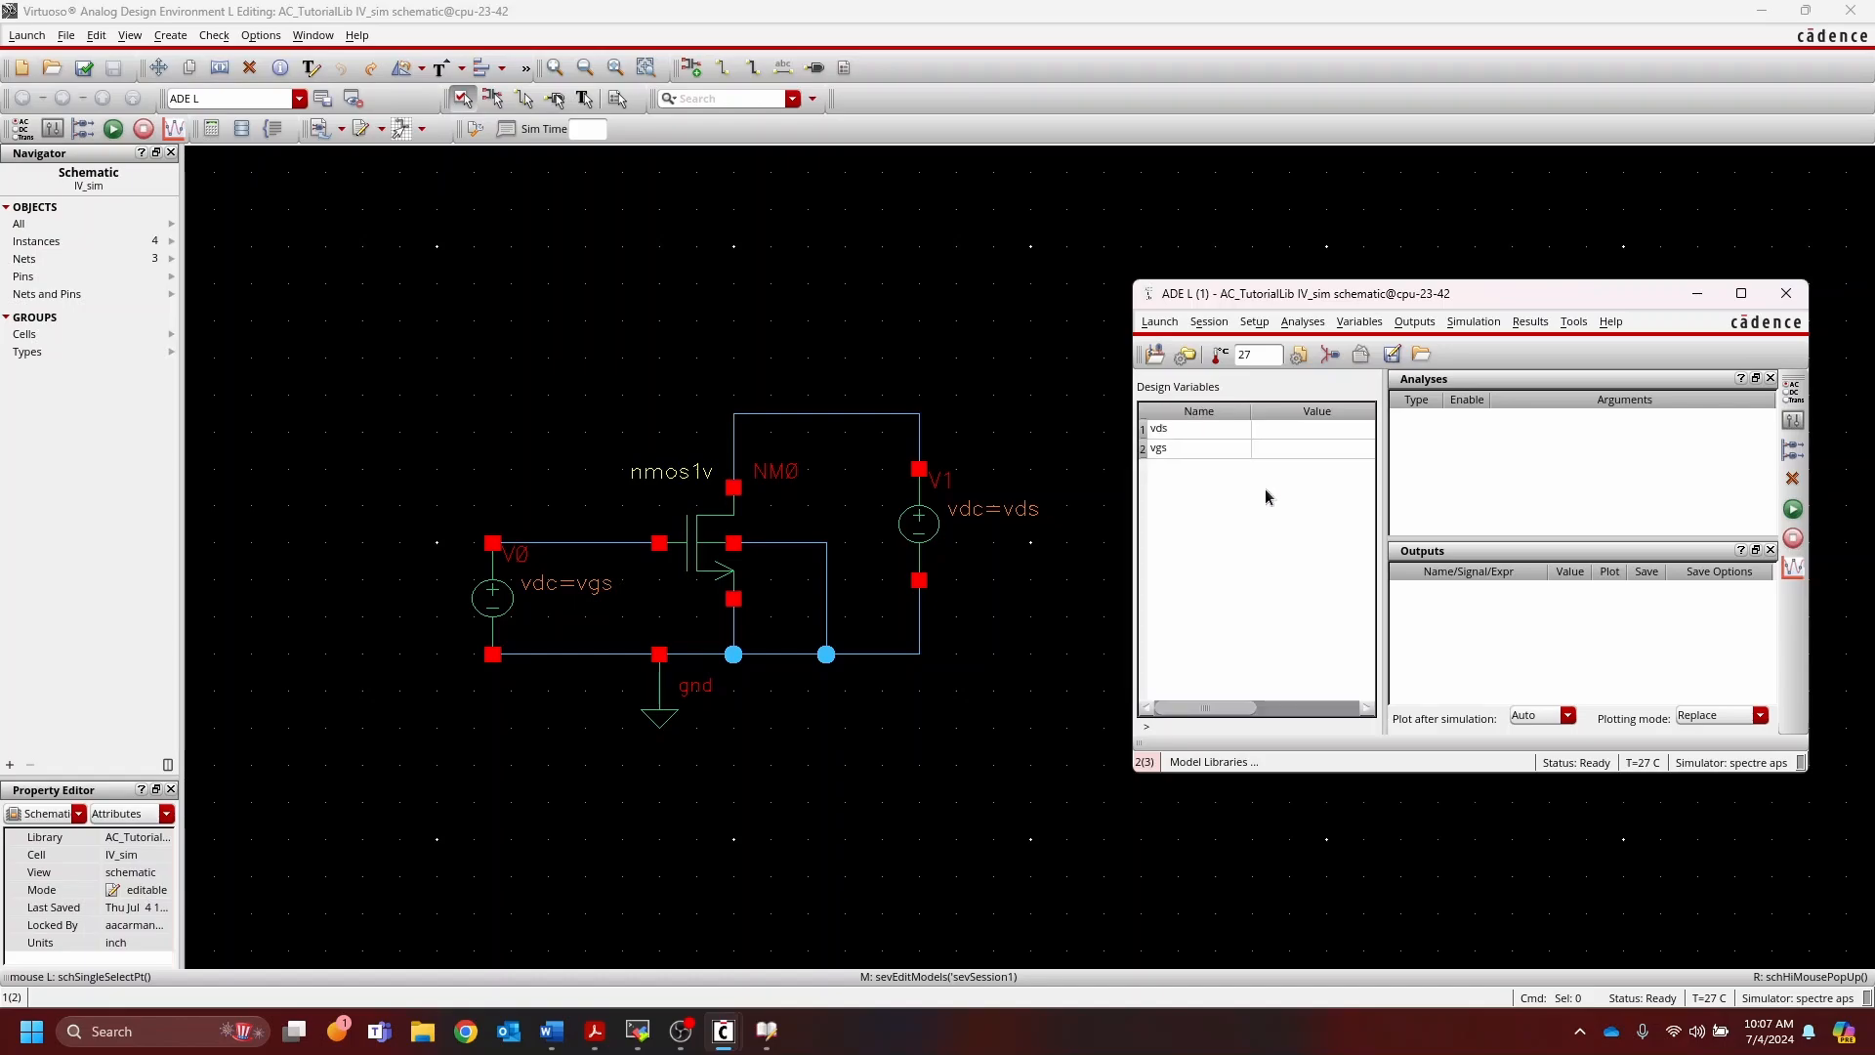
Step: Set the design variables vds and vgs to 500m each
double_click(1308, 430)
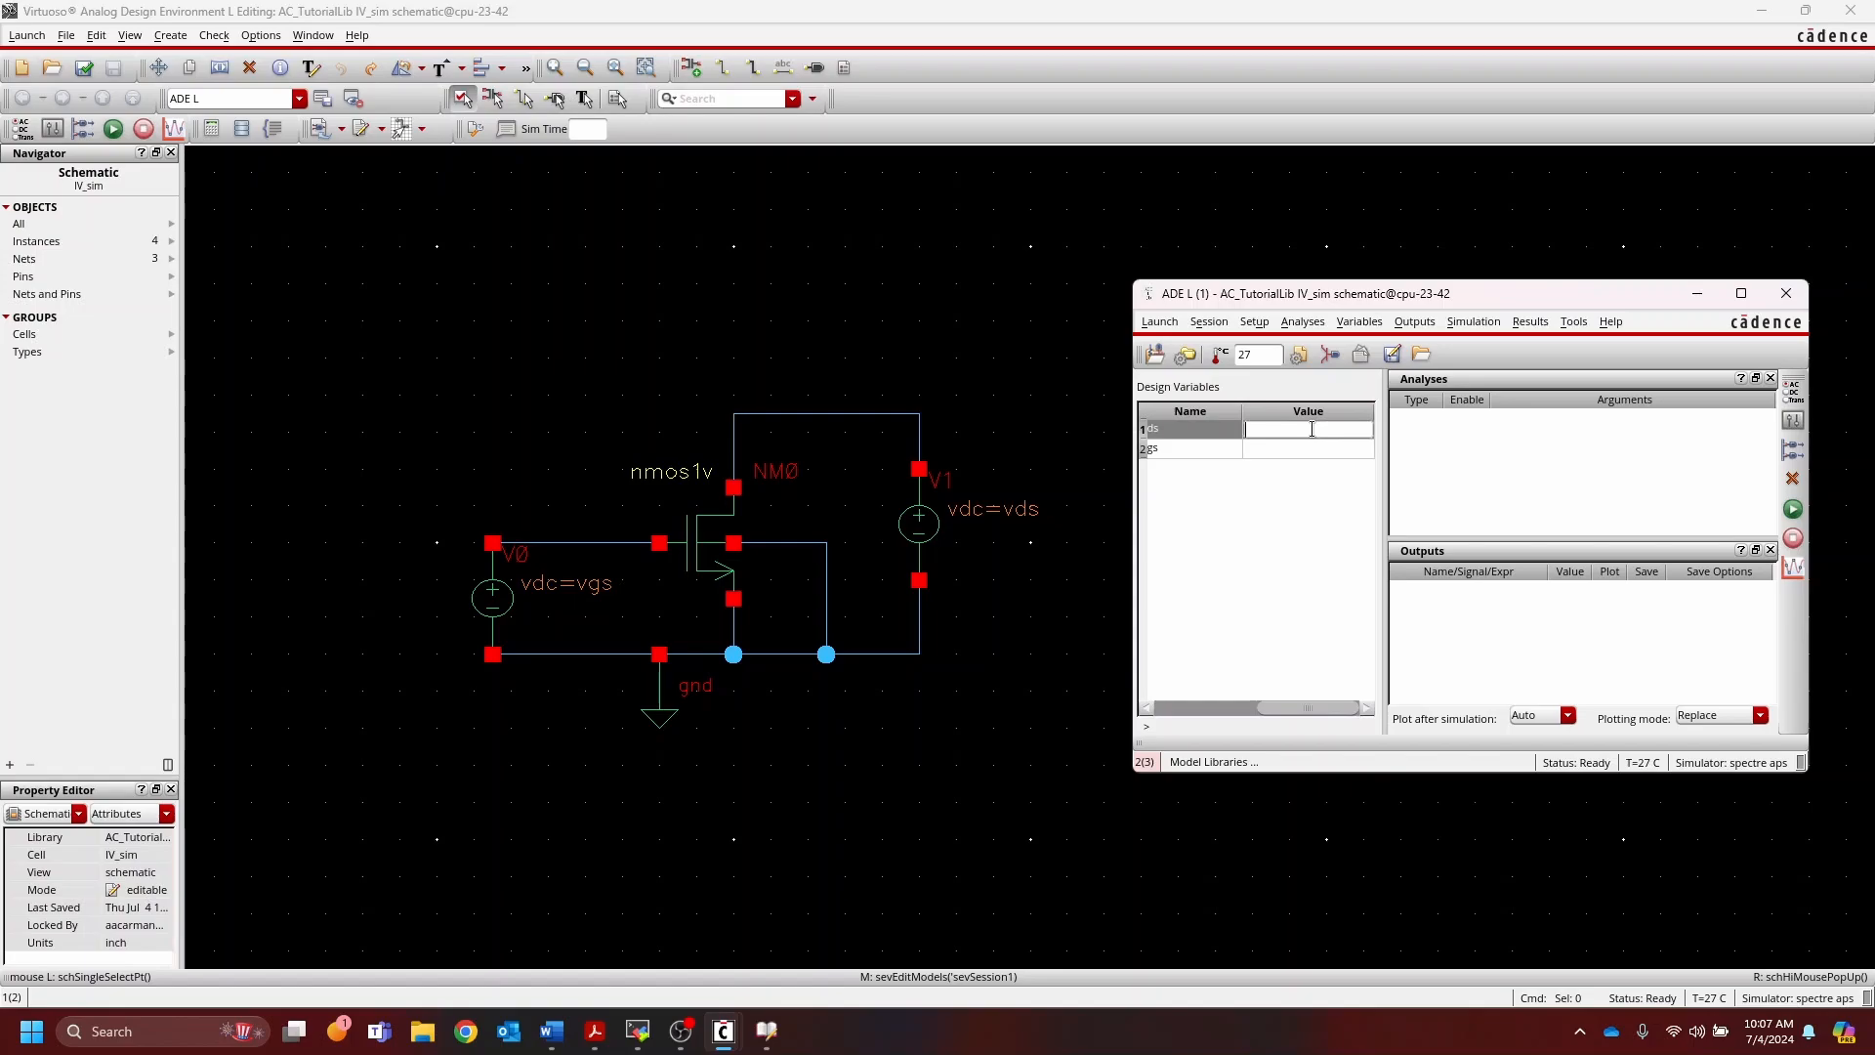
text(500m)
key(Return)
key(Down)
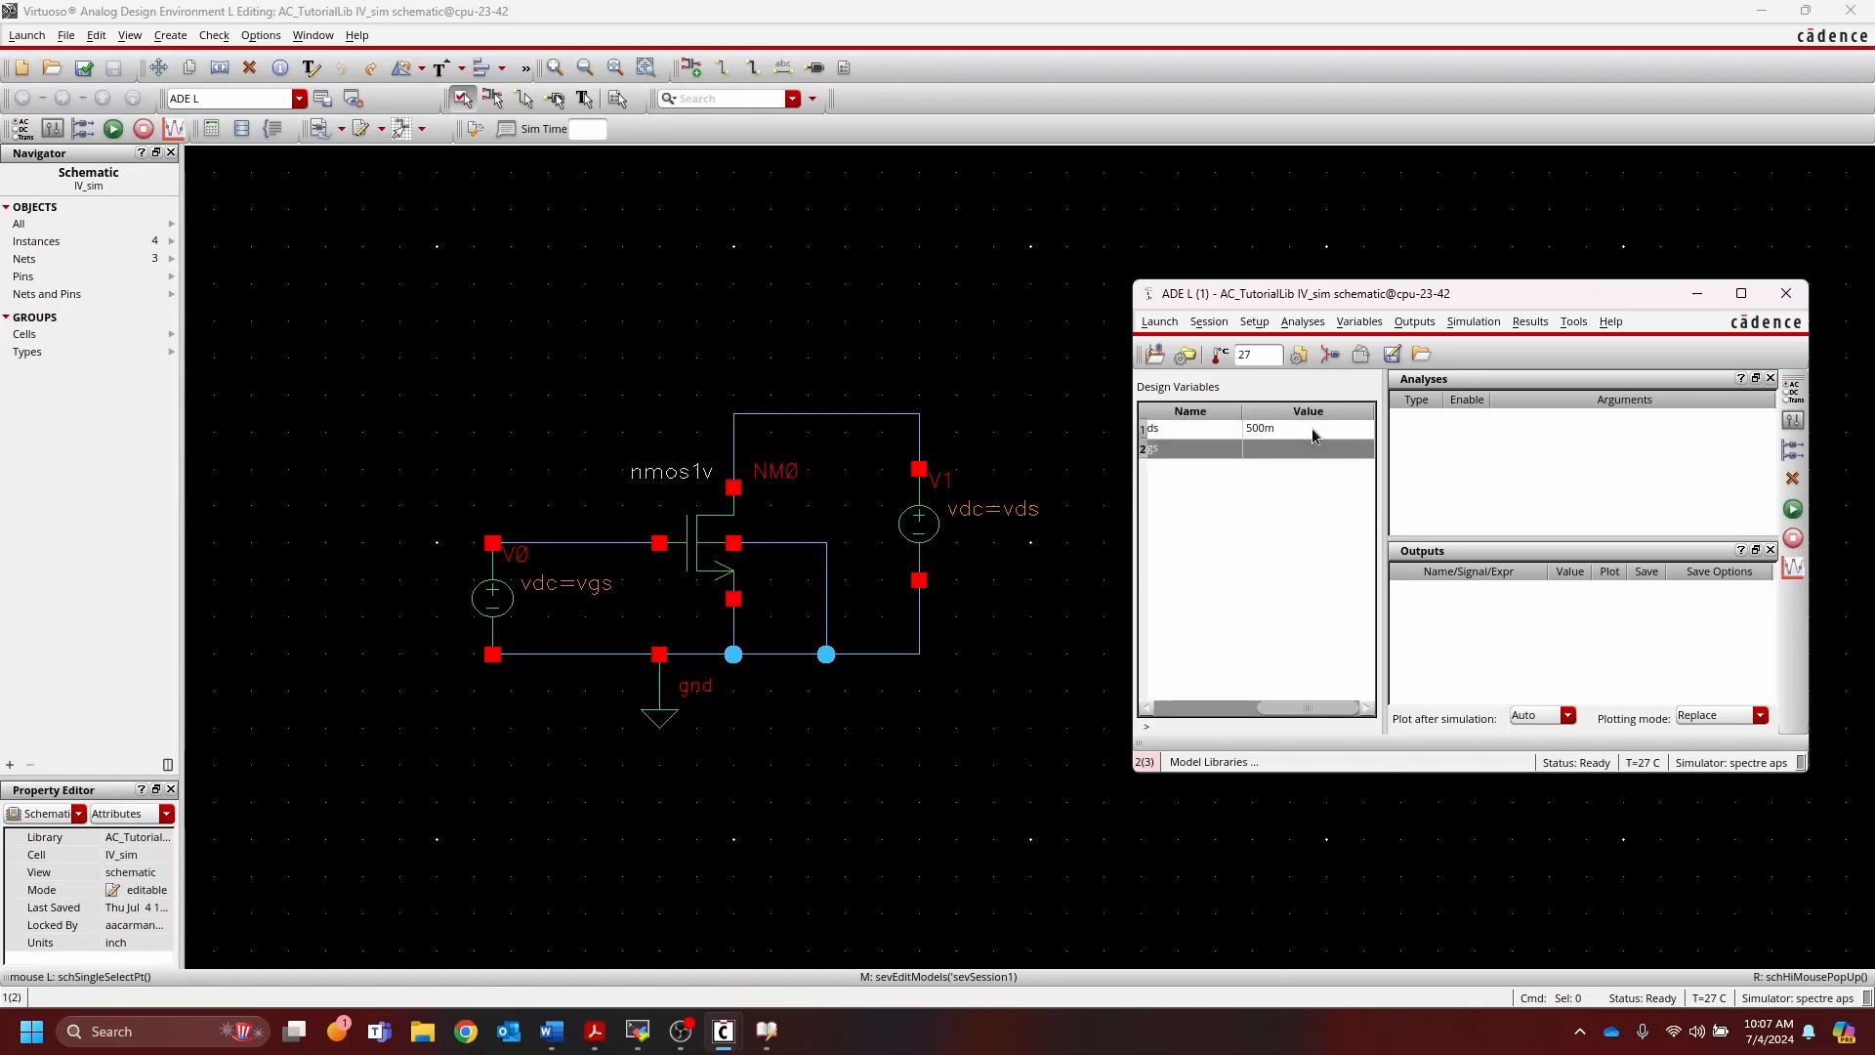
double_click(1313, 447)
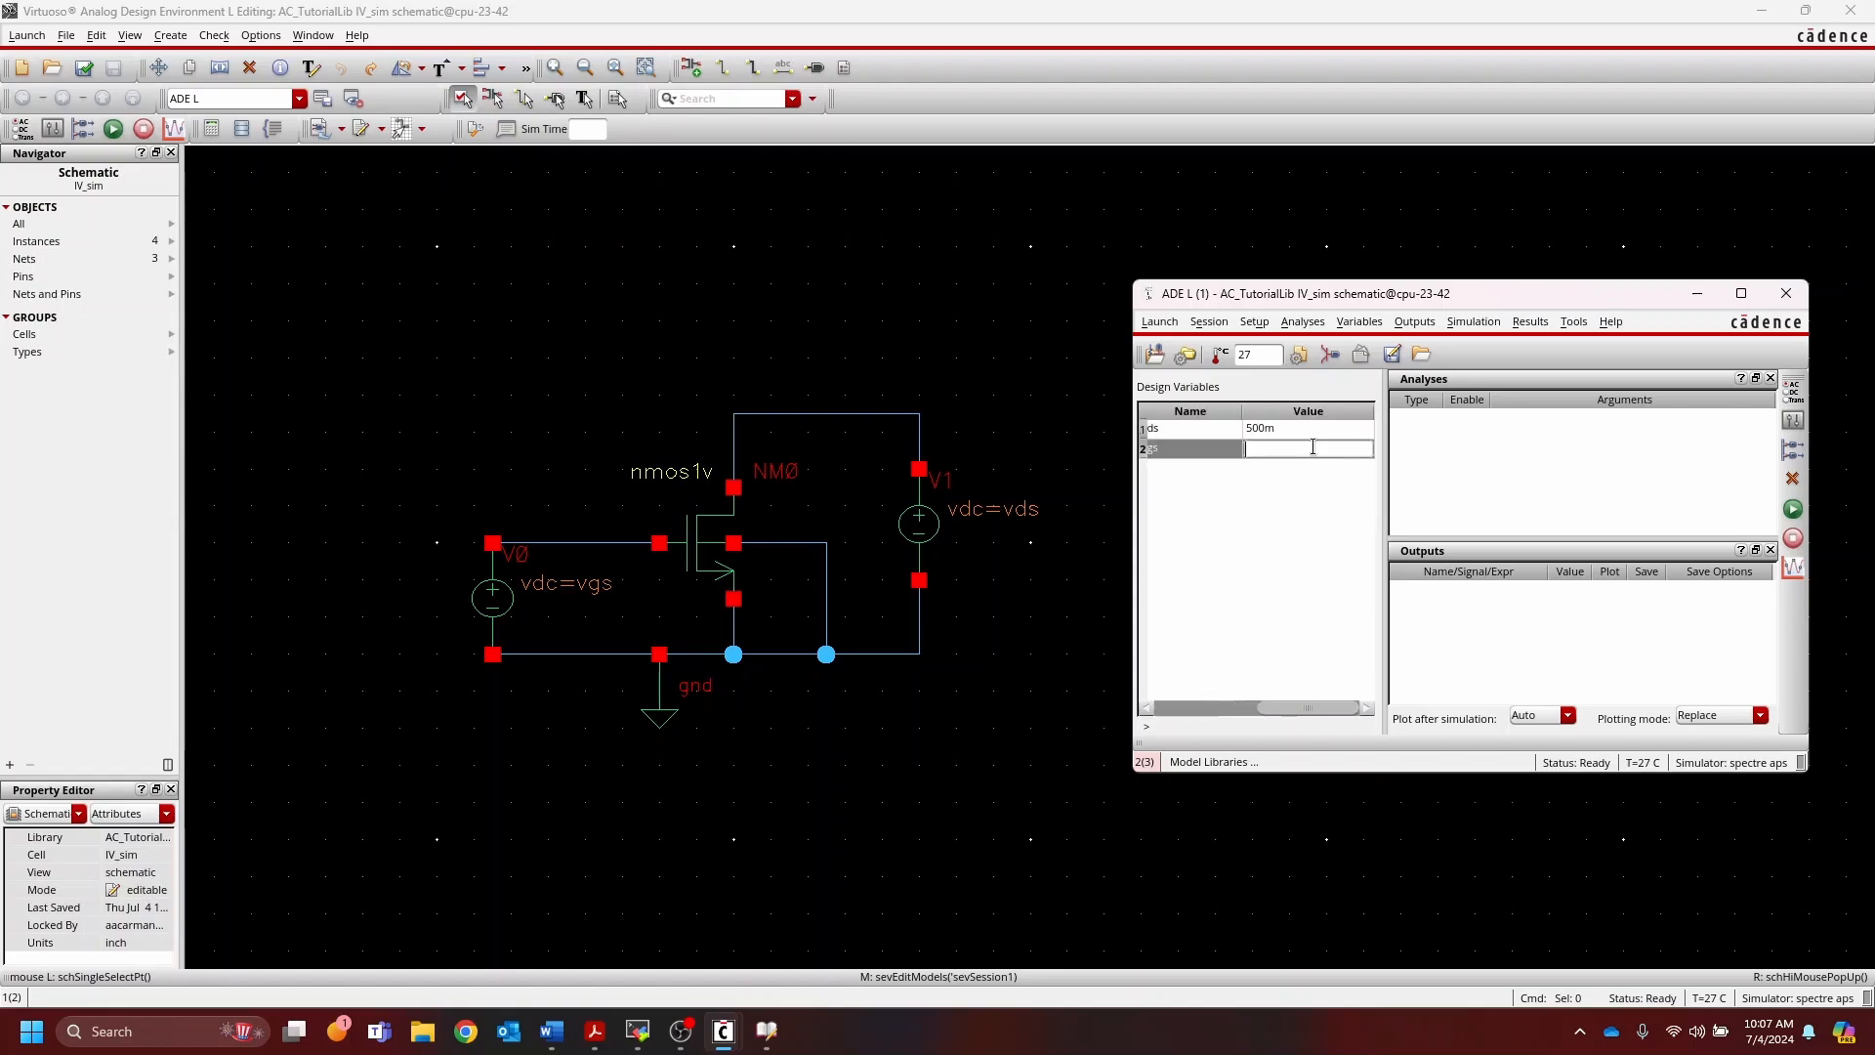
text(500m)
key(Return)
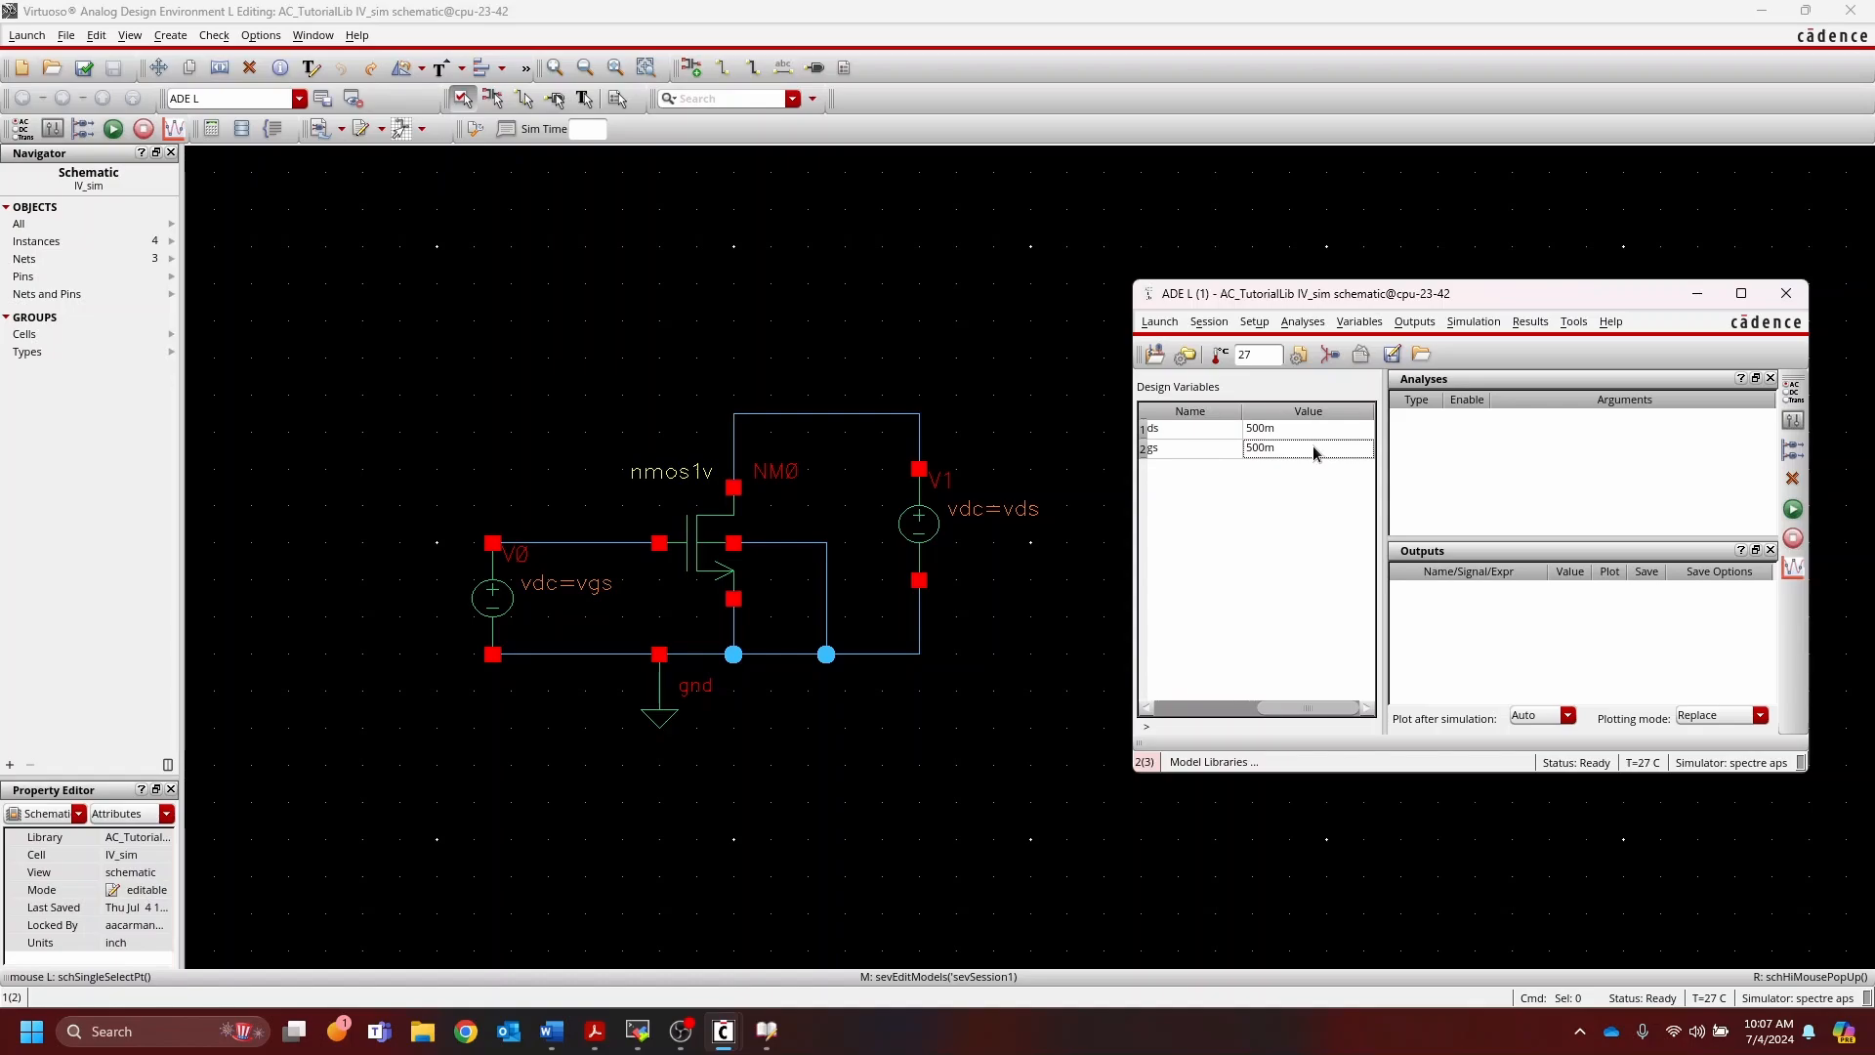
Step: Choose dc as the analysis type in the analysis setup and accept it
drag(1494, 301, 1446, 294)
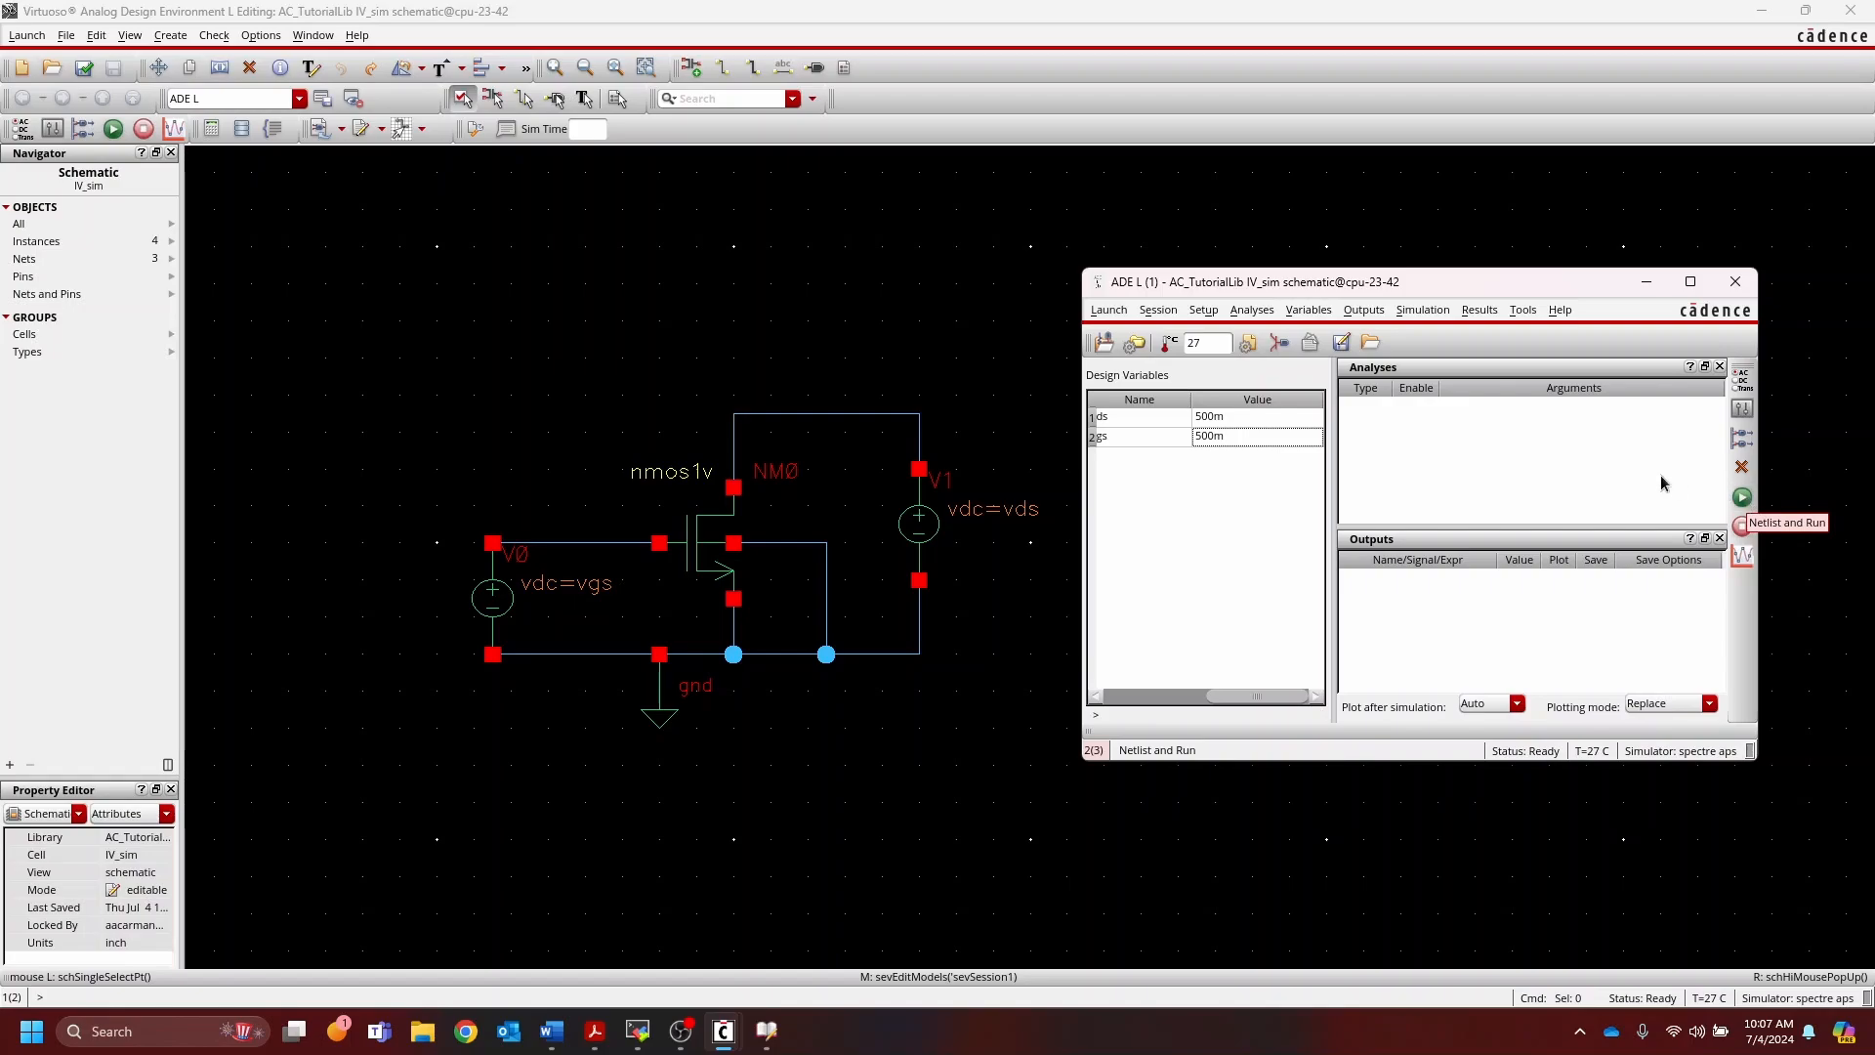
click(1742, 381)
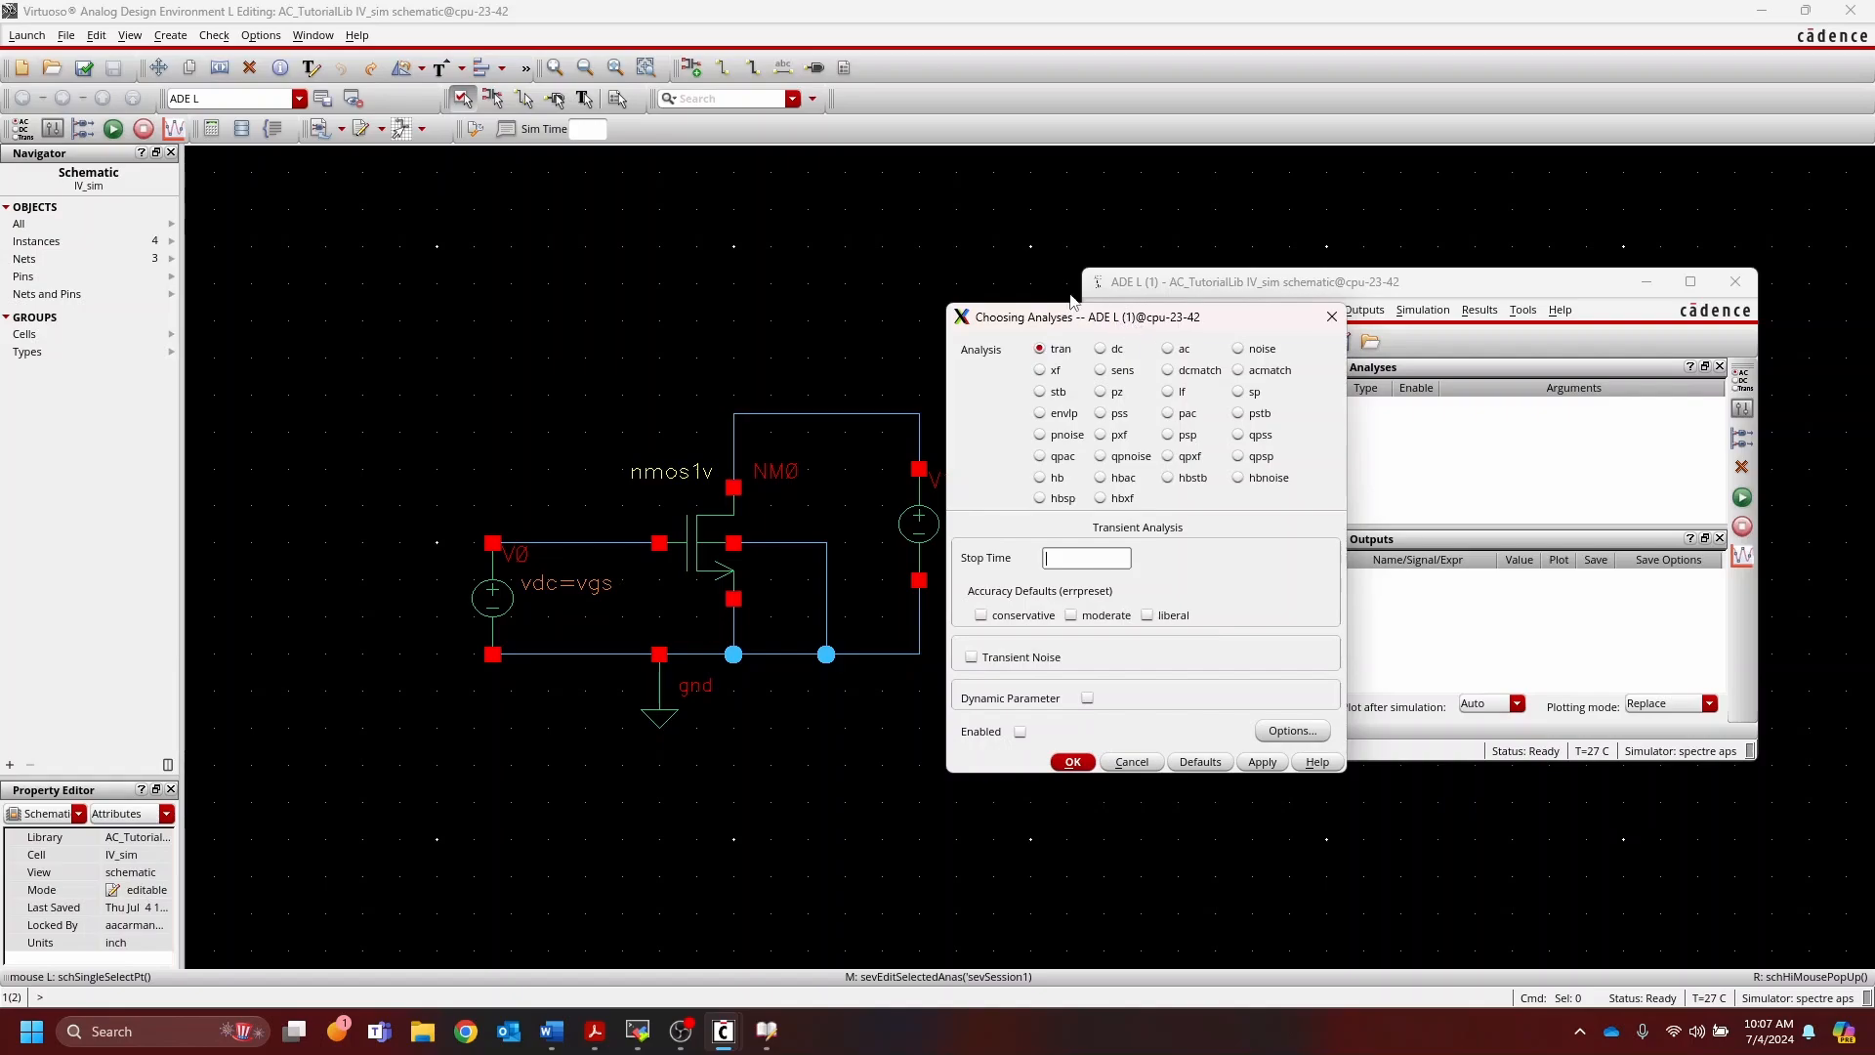
click(924, 301)
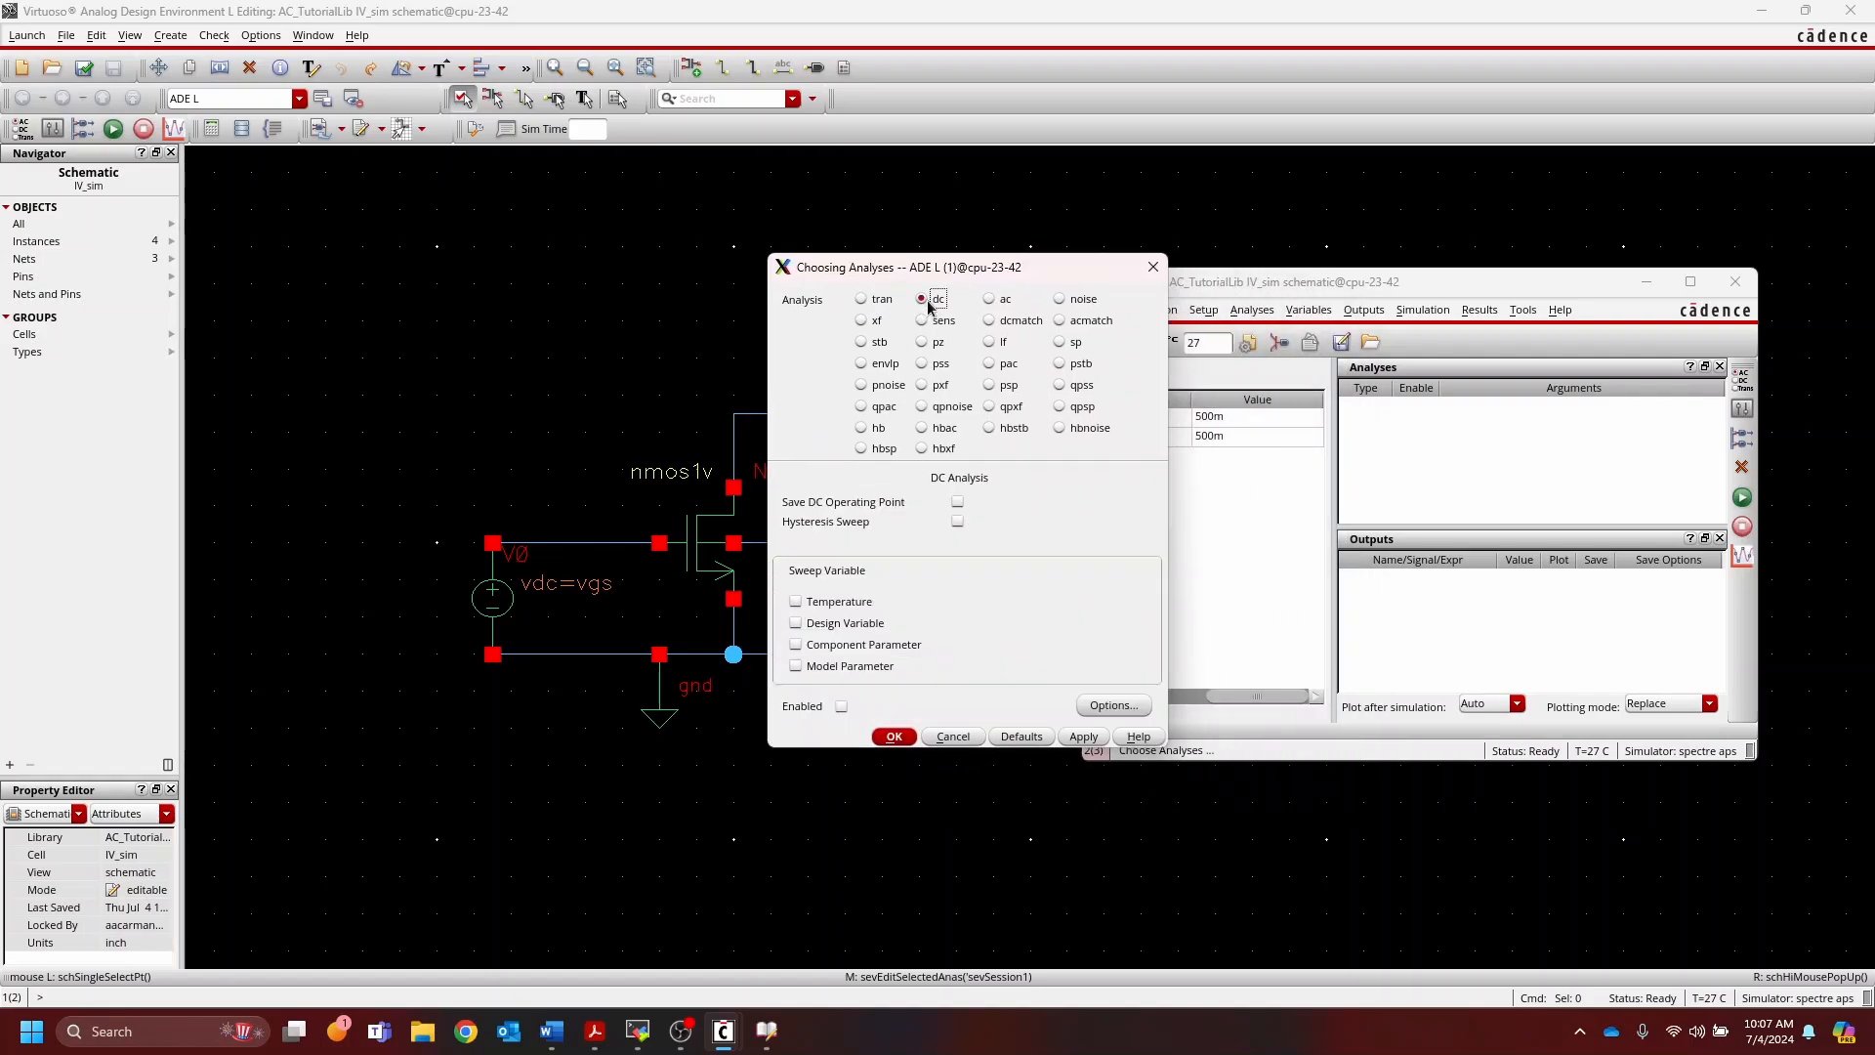
drag(992, 273, 883, 242)
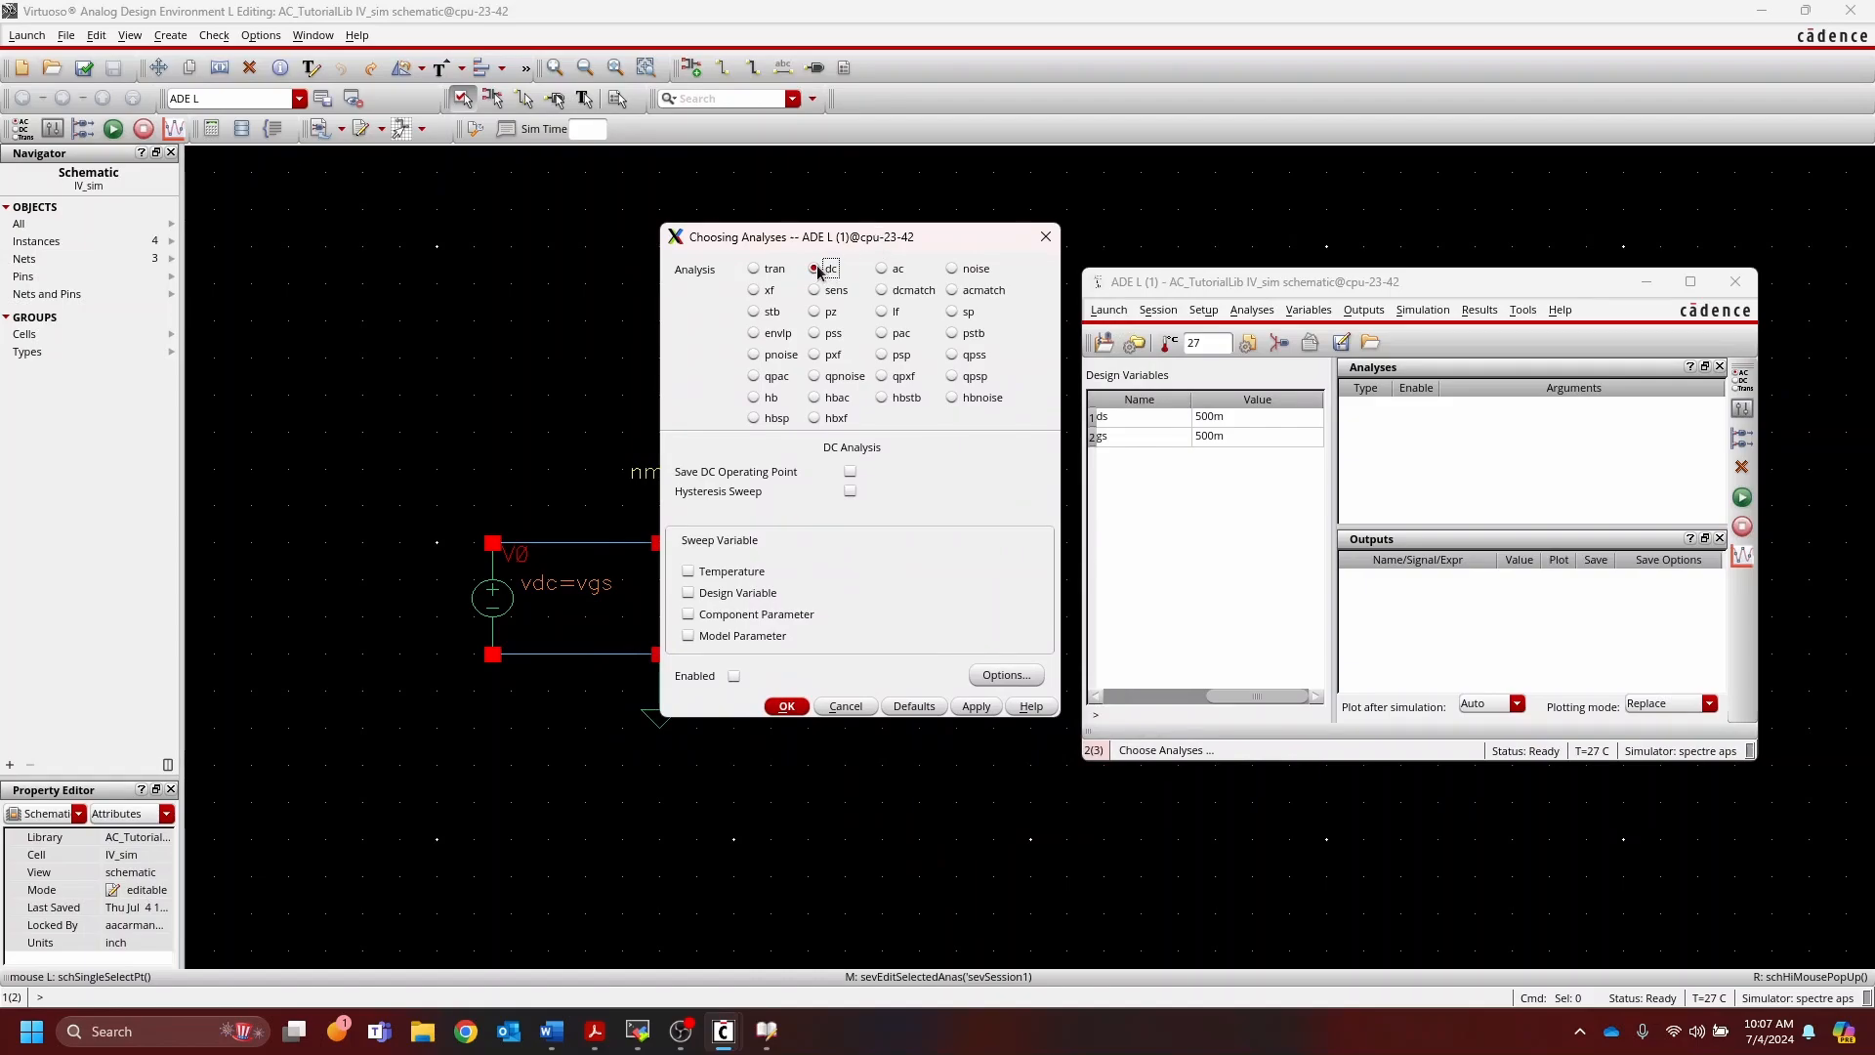
click(787, 707)
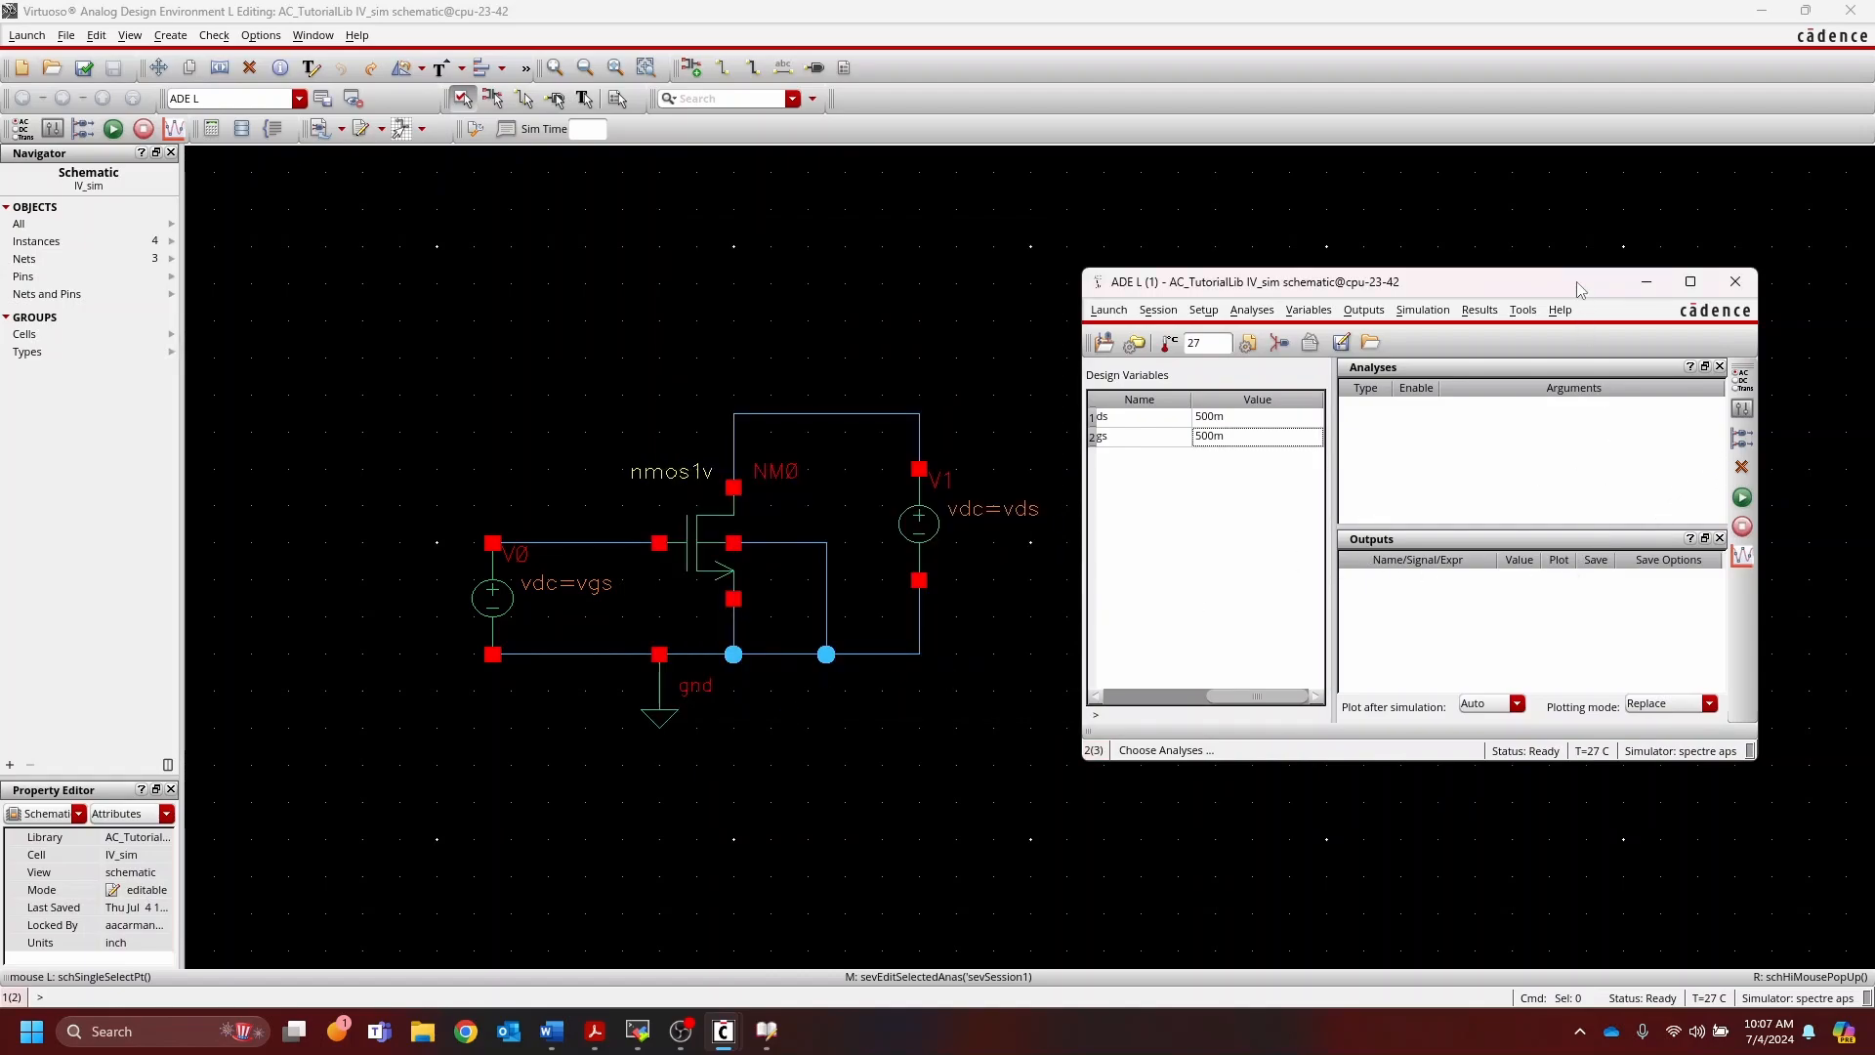
Step: Reopen the analysis setup and enable the dc analysis to add it to the analyses list
drag(1584, 283, 1490, 250)
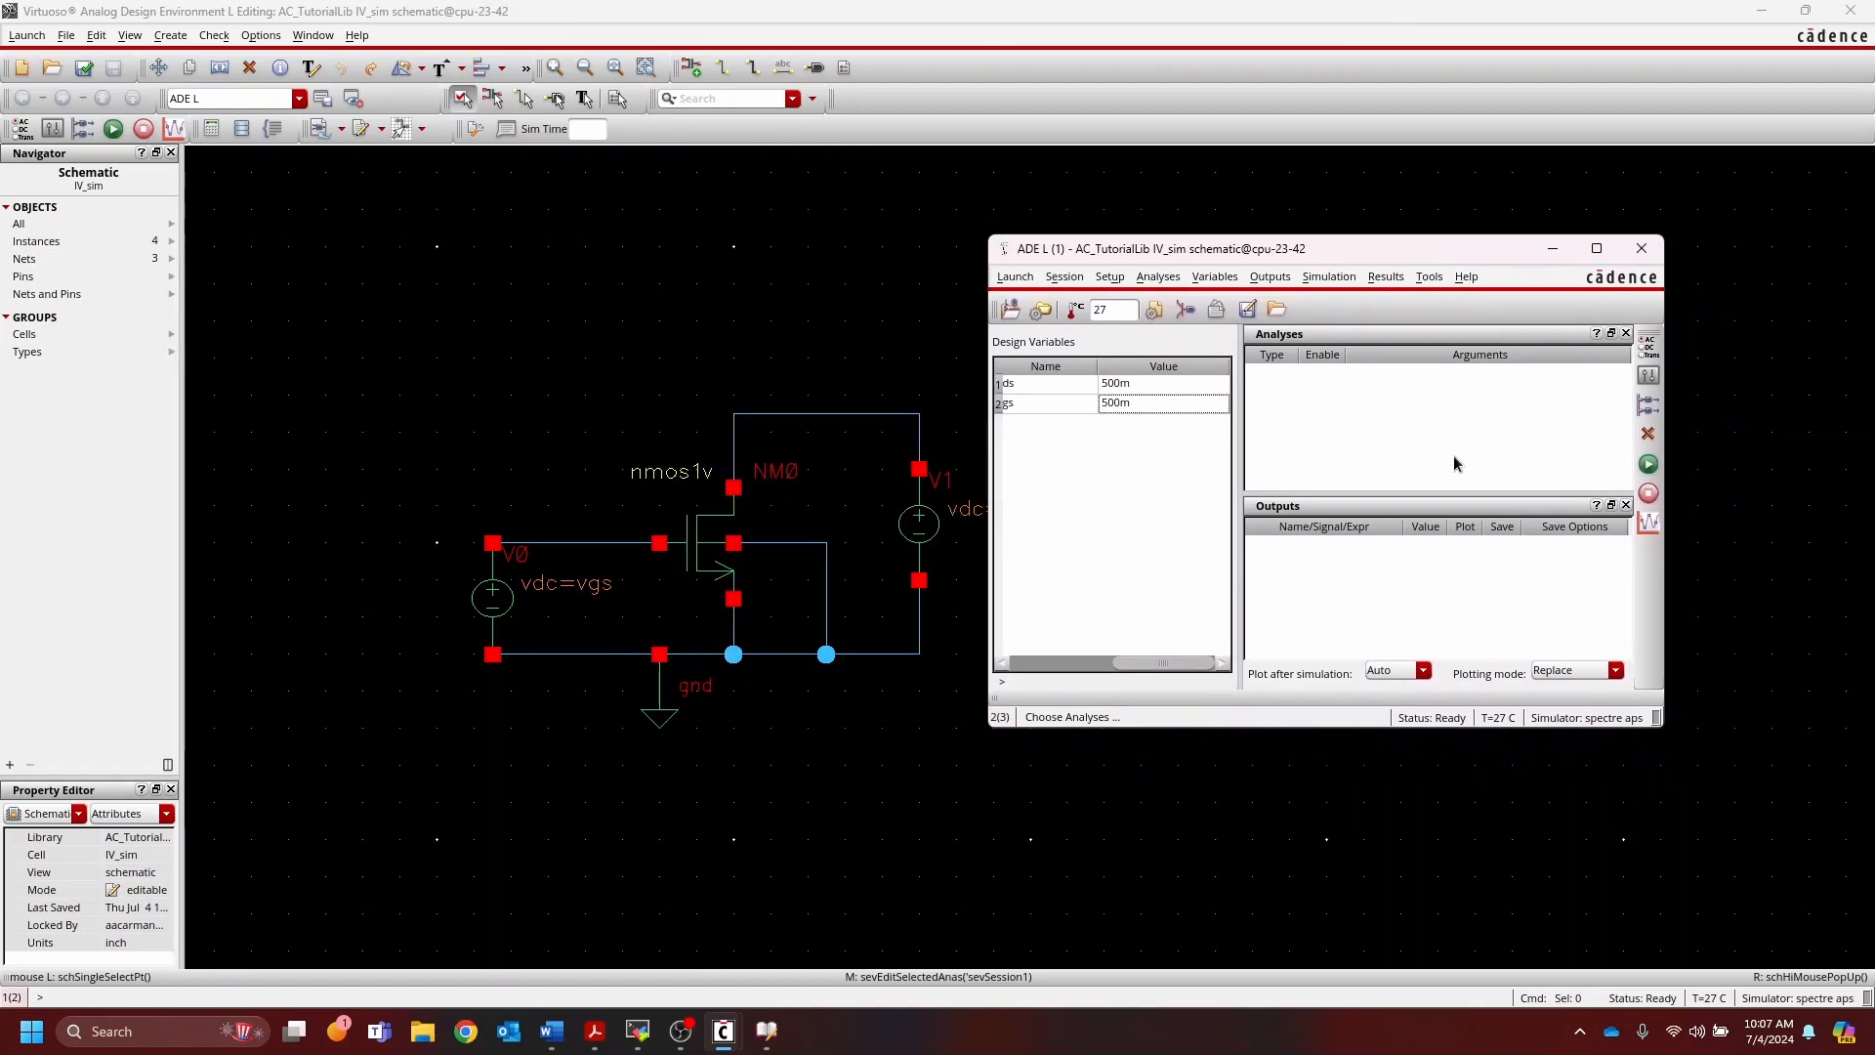
click(1398, 381)
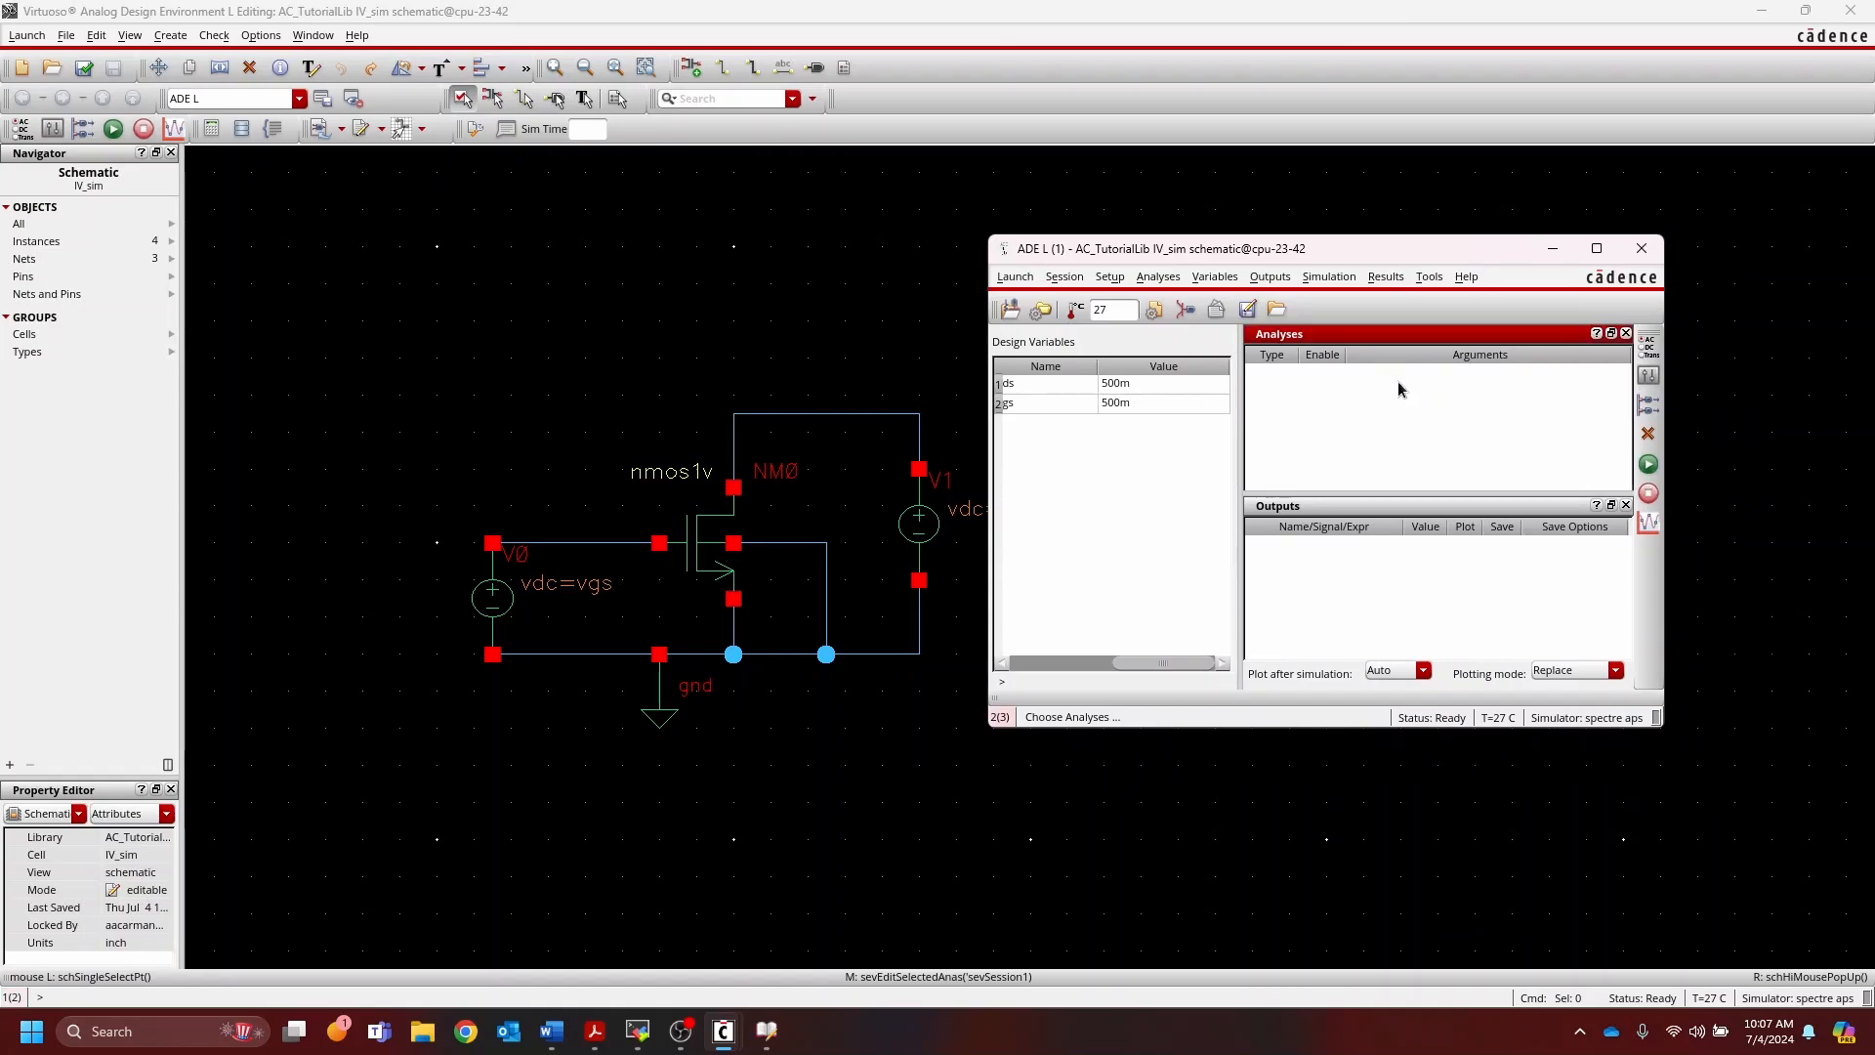
click(1648, 347)
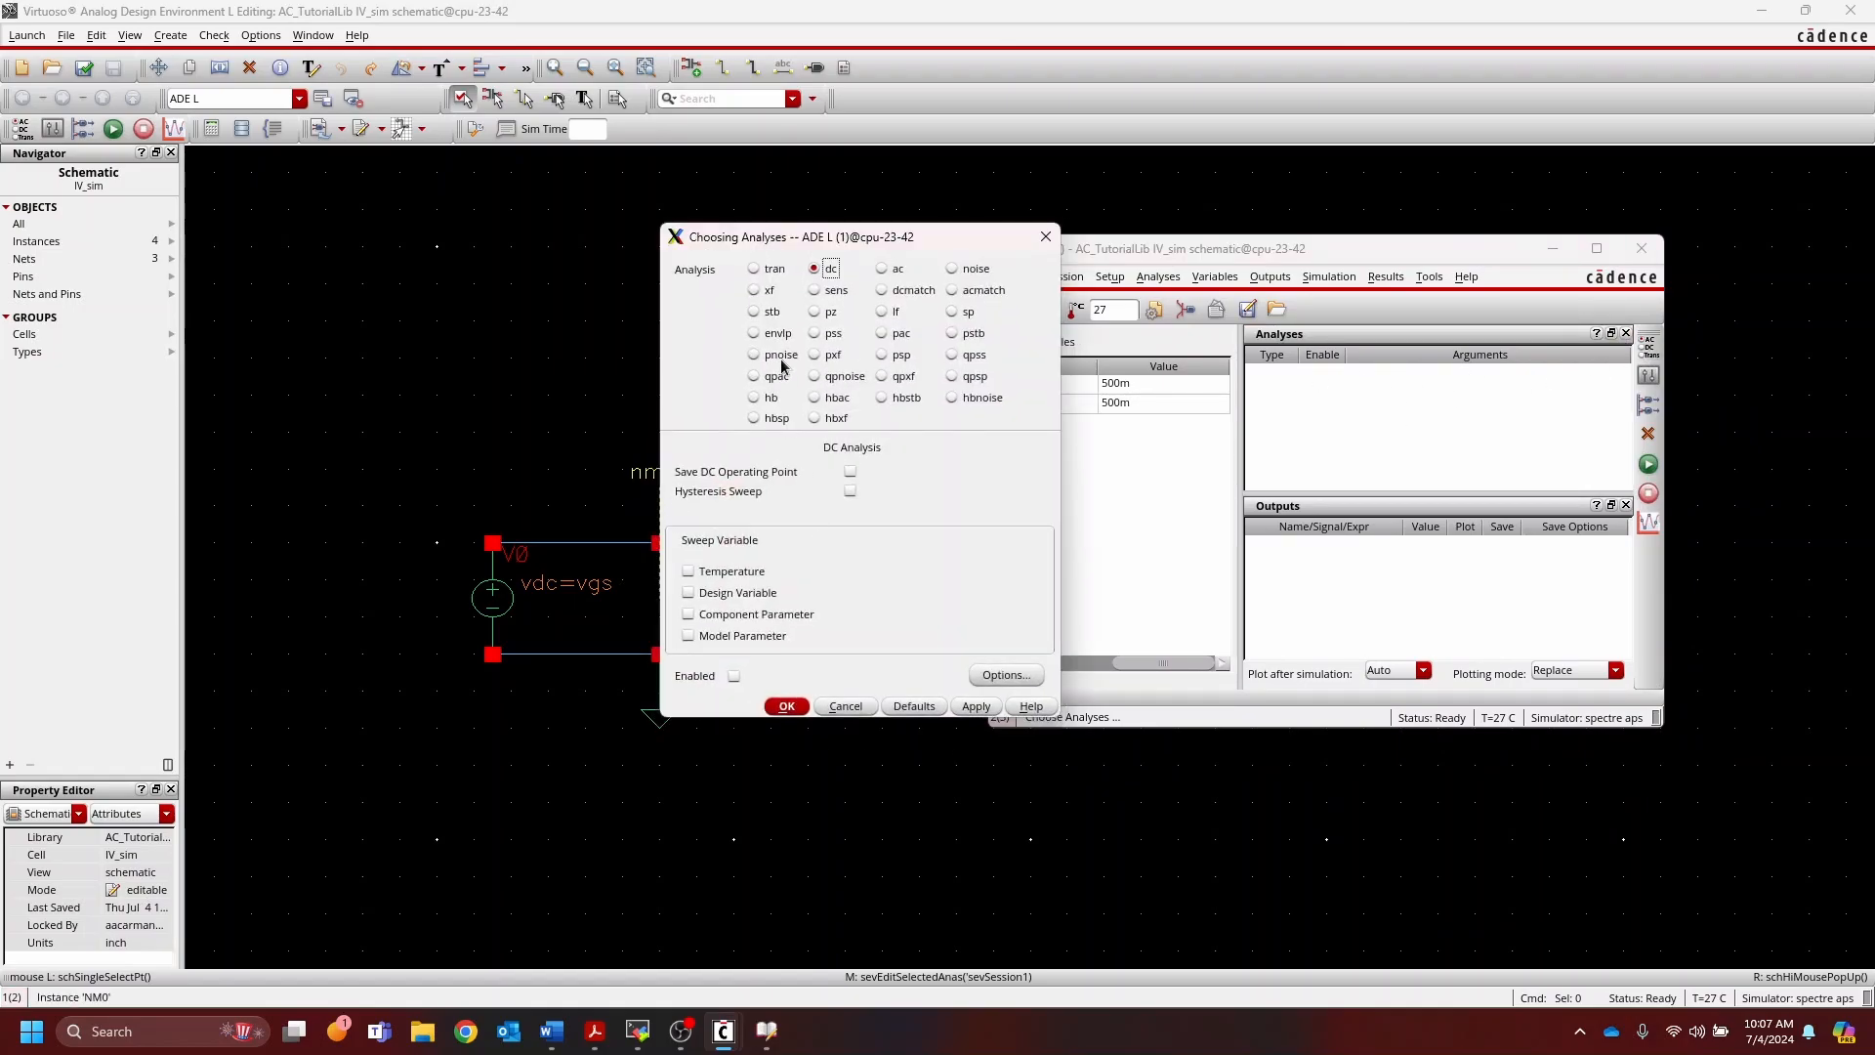
click(735, 676)
click(784, 707)
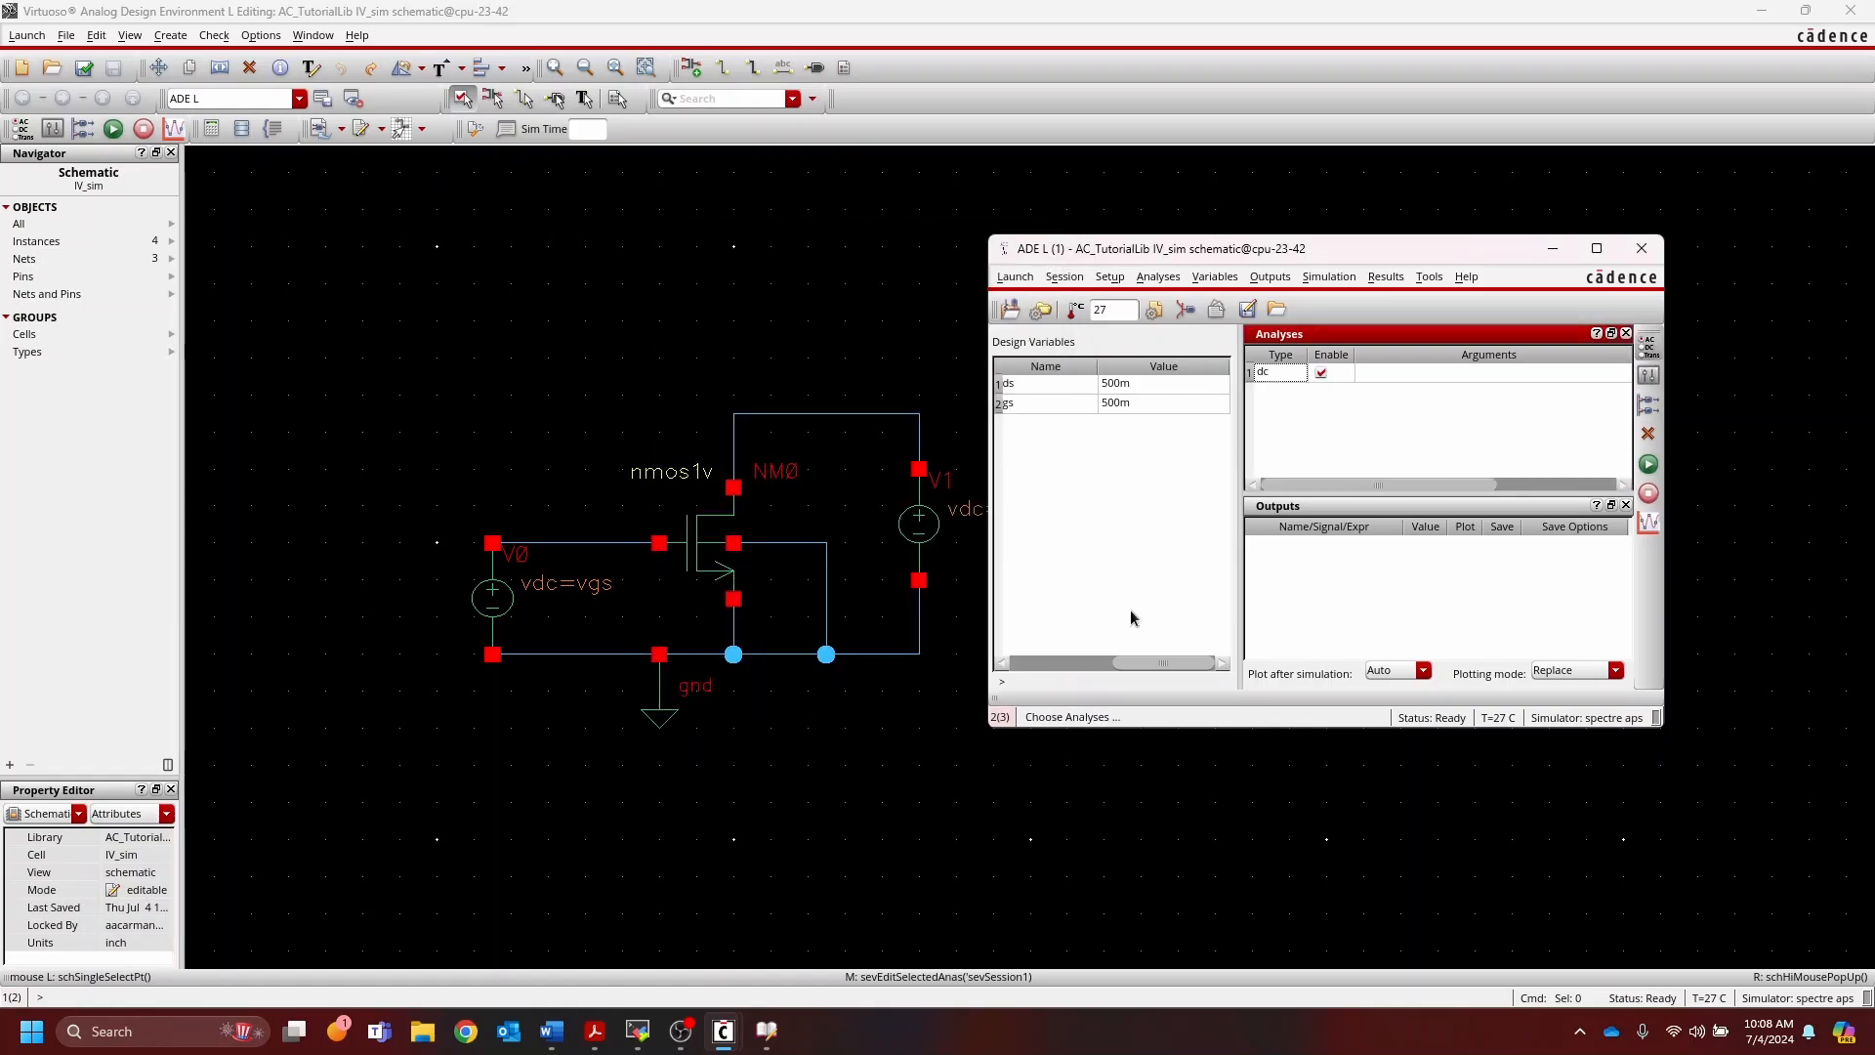
click(847, 709)
Step: Edit the dc analysis to save the DC operating point
double_click(1379, 372)
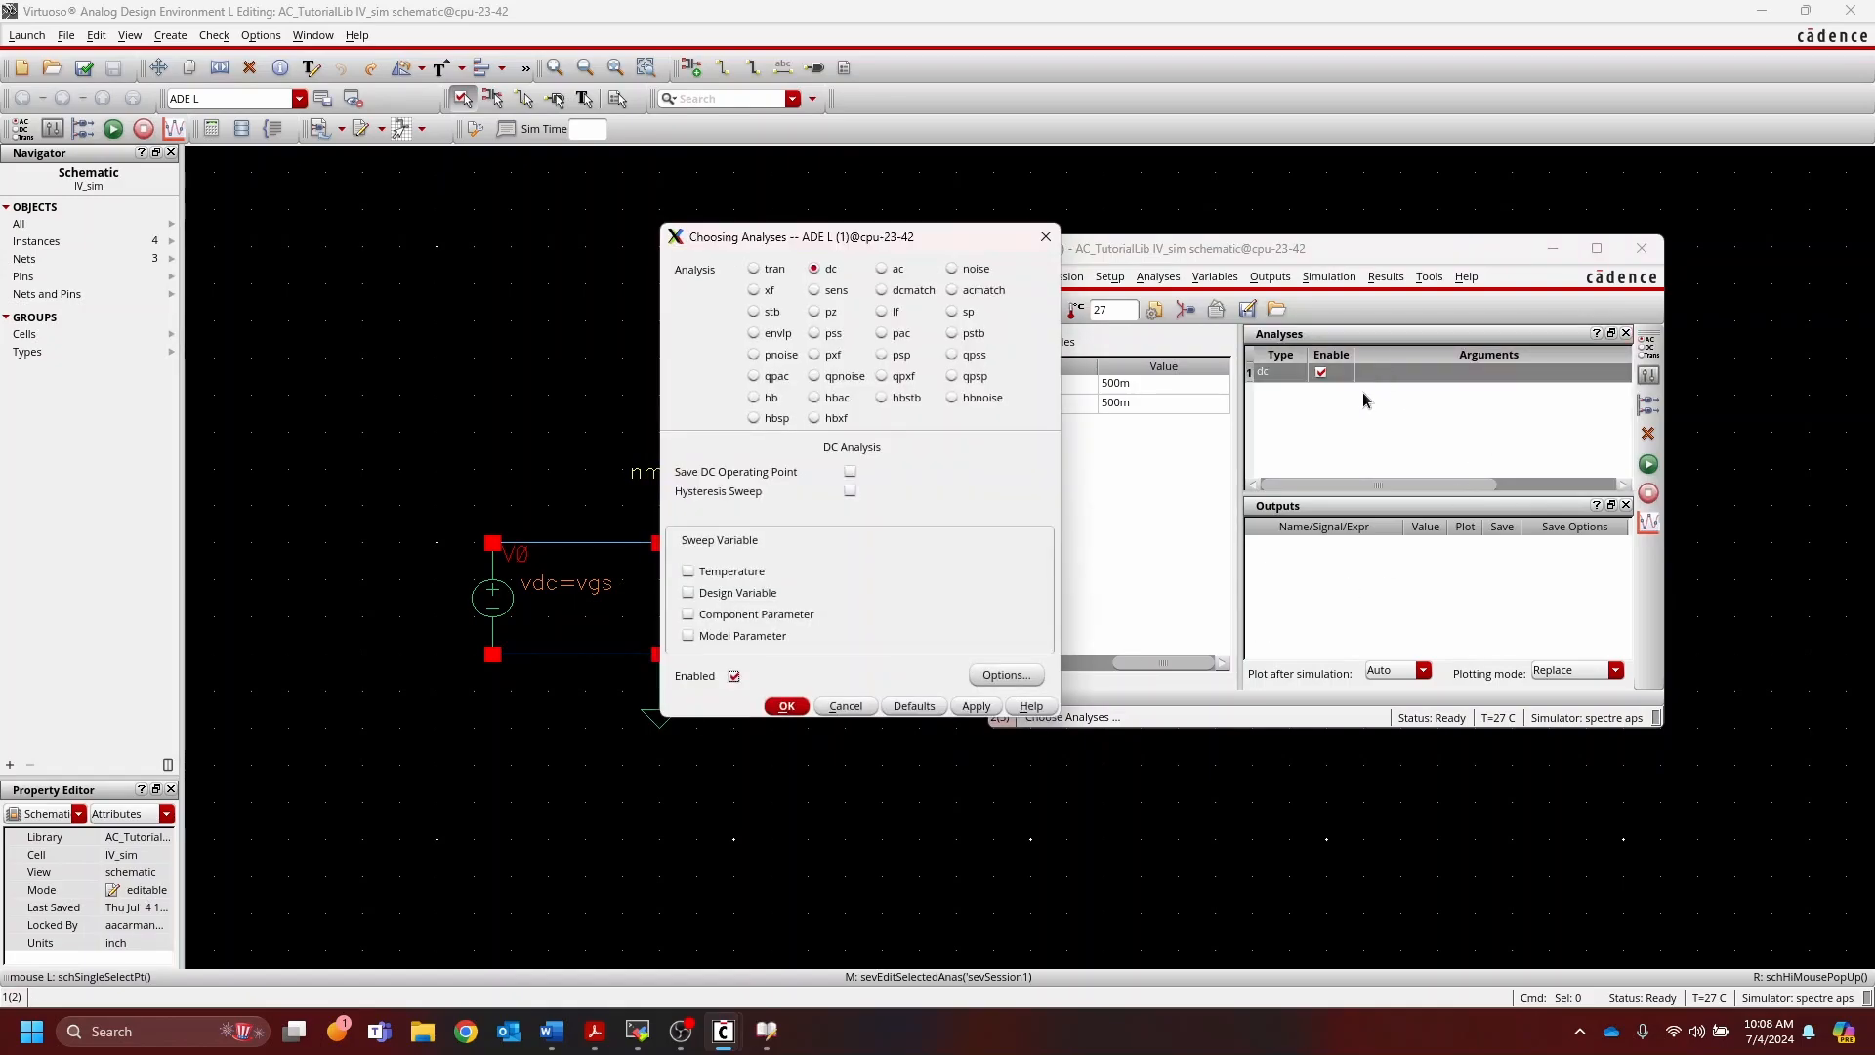
click(1044, 237)
double_click(1376, 373)
click(850, 472)
click(793, 706)
click(1438, 430)
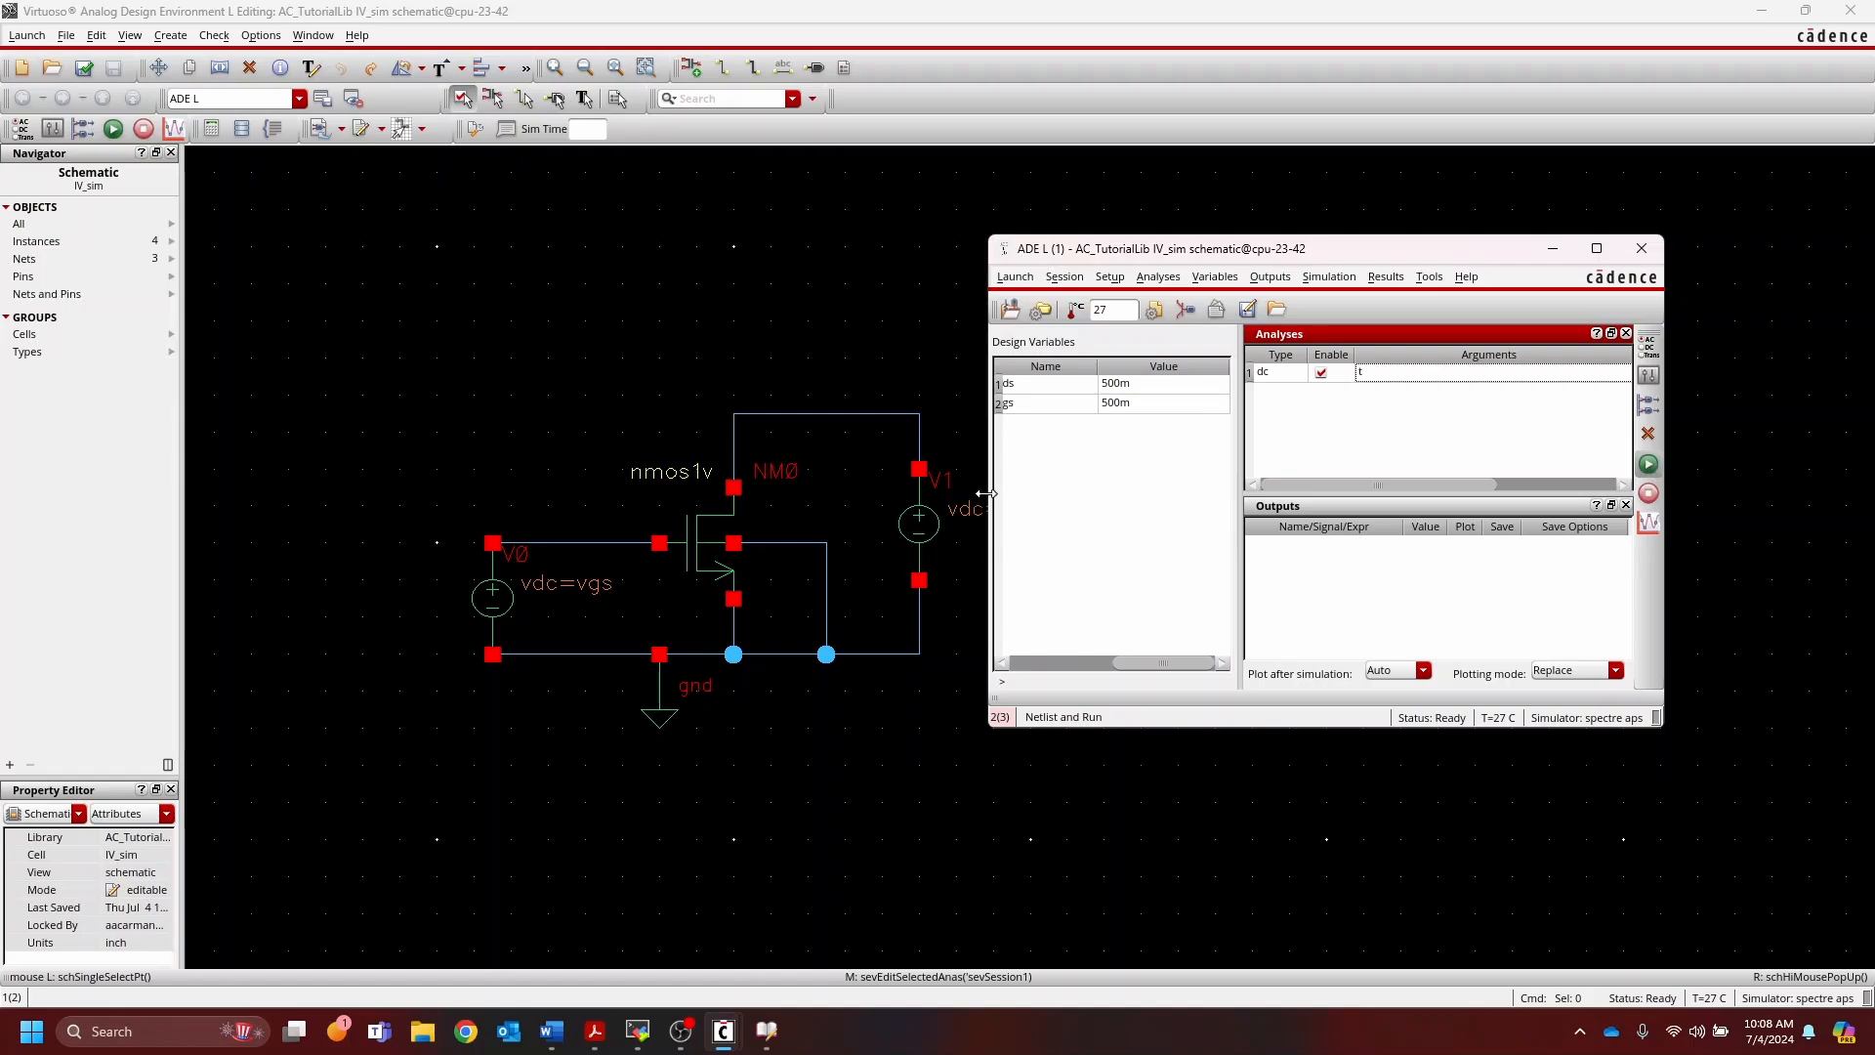
Step: Widen the ADE L window, minimize the Library Manager and log windows, and bring ADE L back to the front
drag(992, 499, 908, 499)
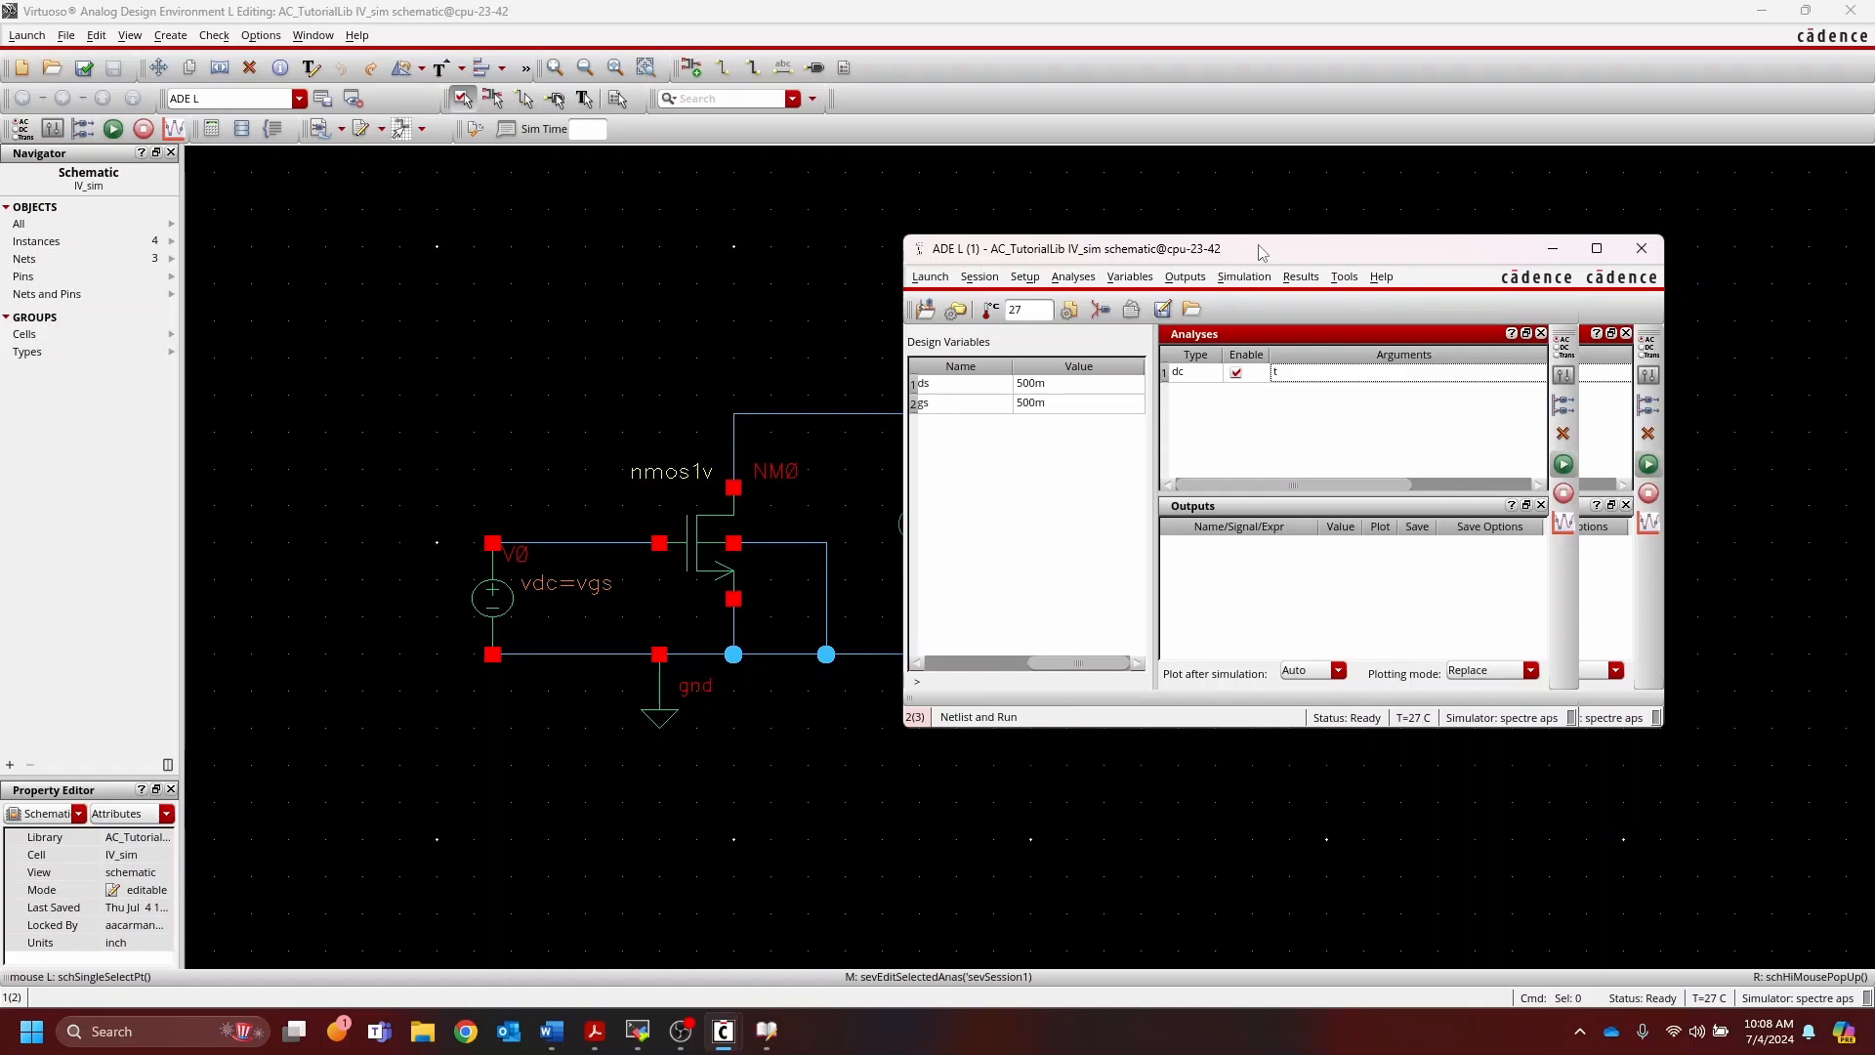
click(767, 1033)
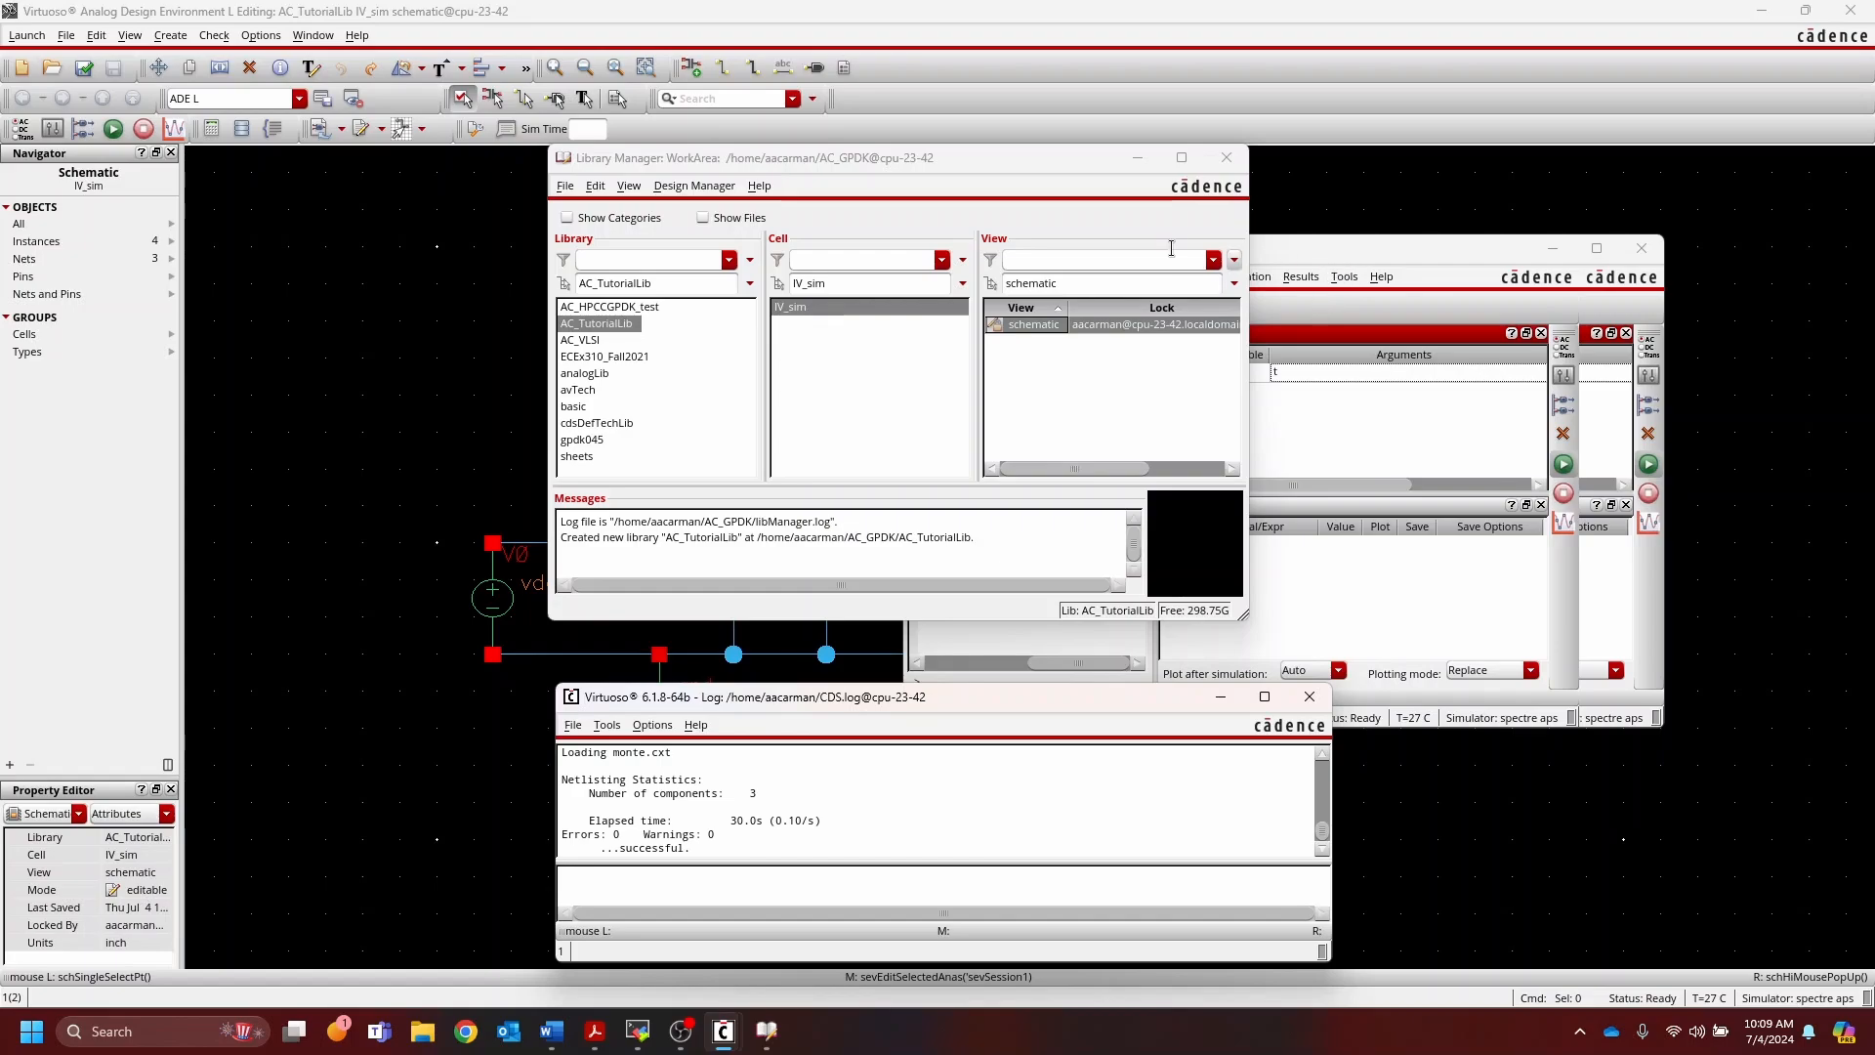
click(1134, 159)
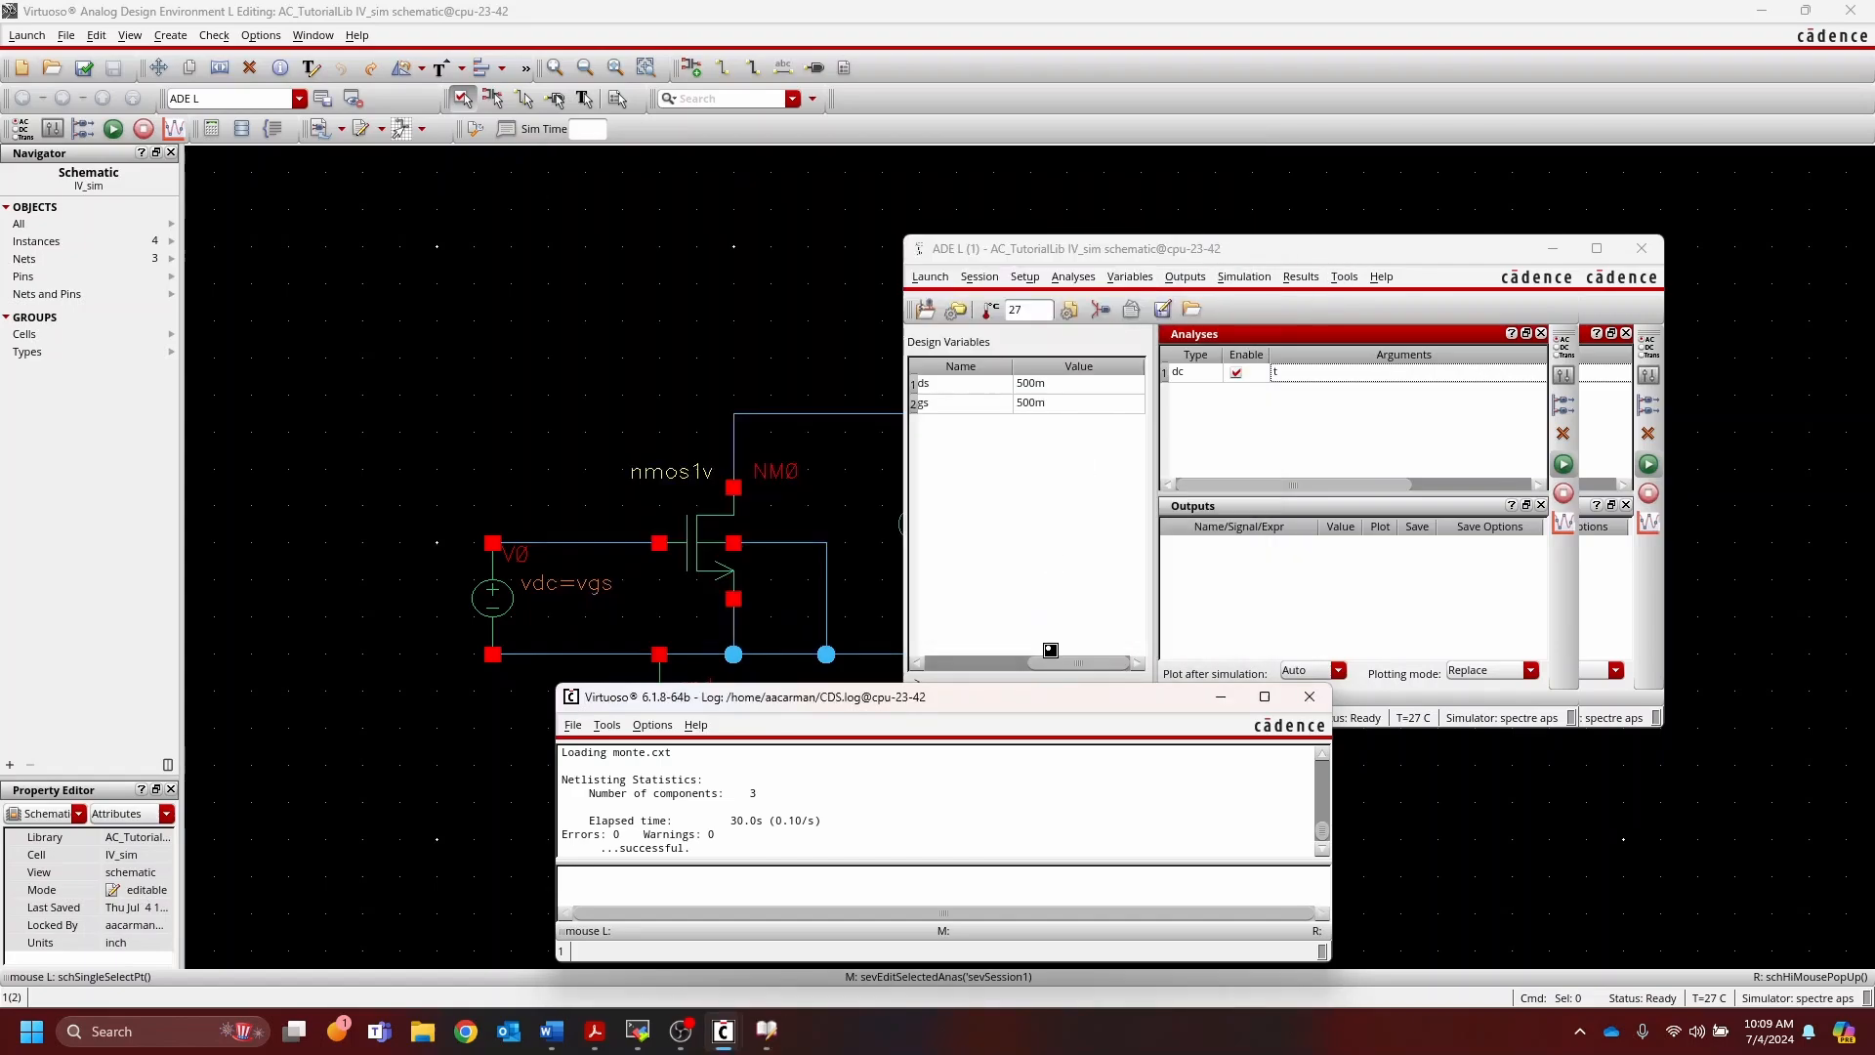
click(1222, 705)
mouse_move(723, 1031)
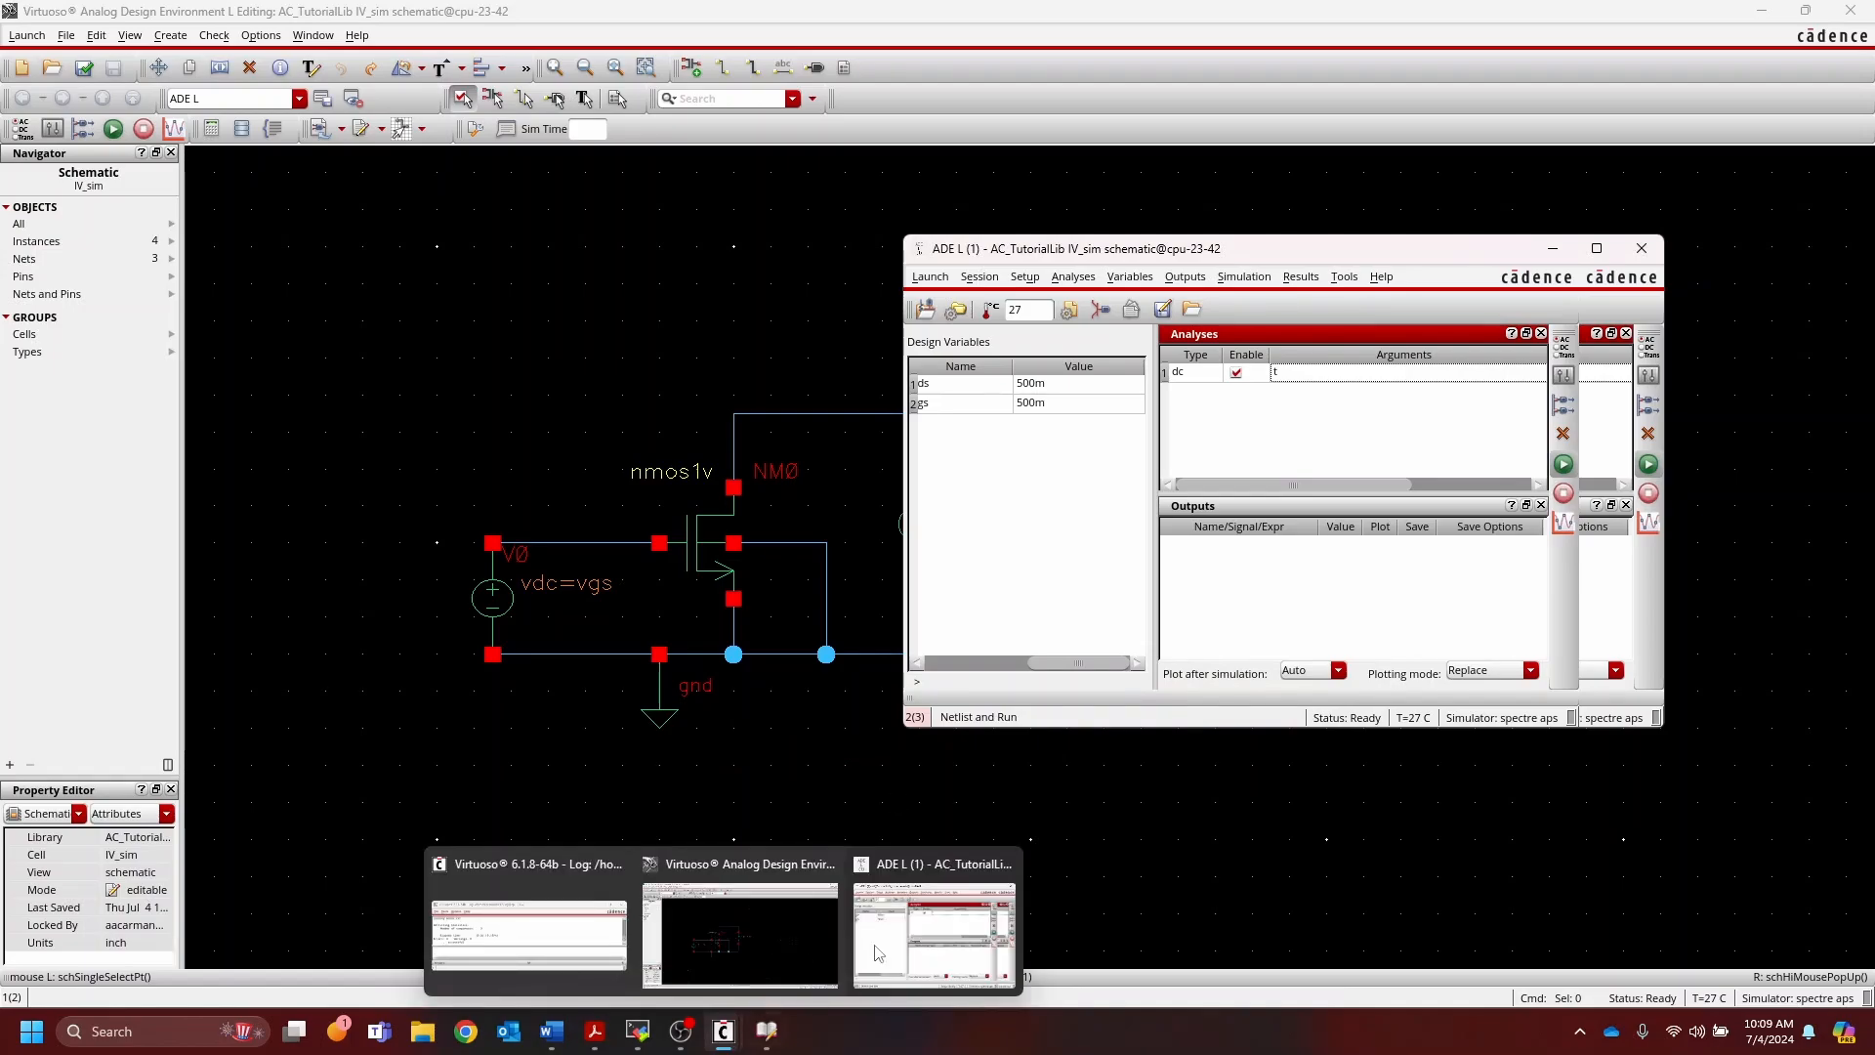
mouse_move(576, 947)
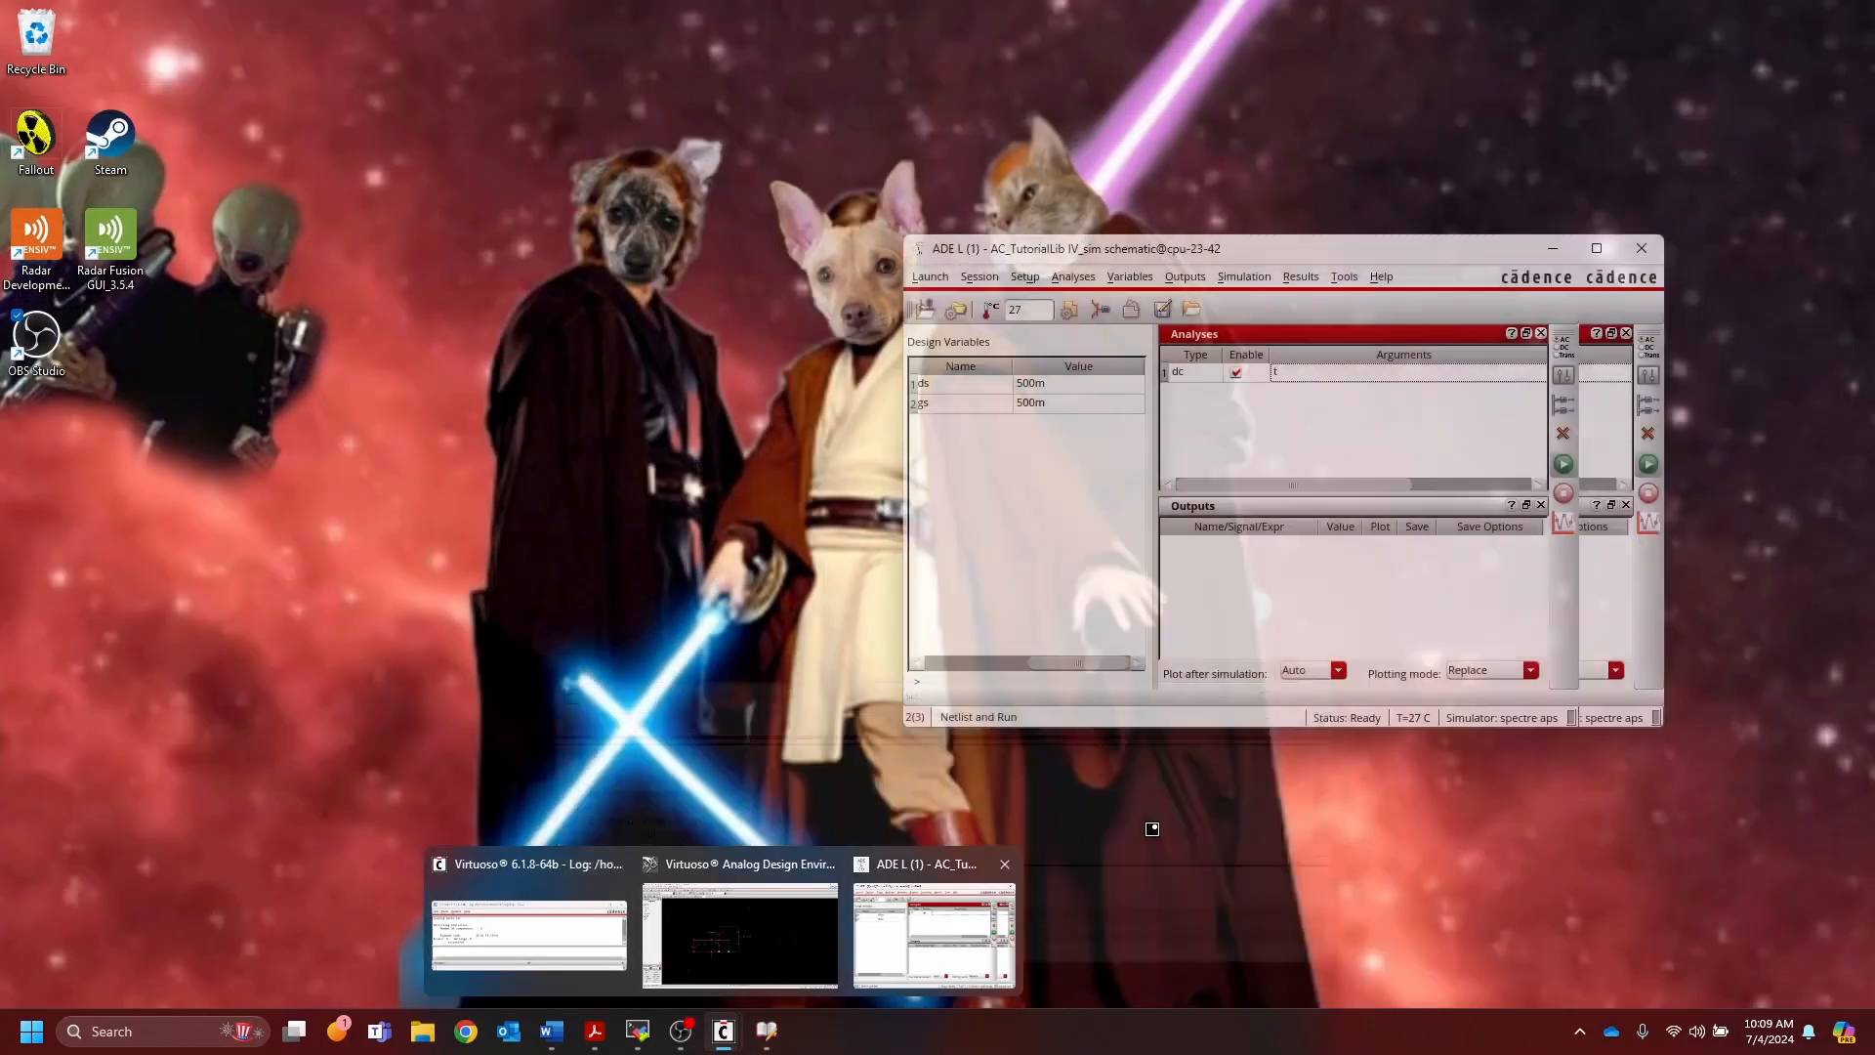
click(935, 935)
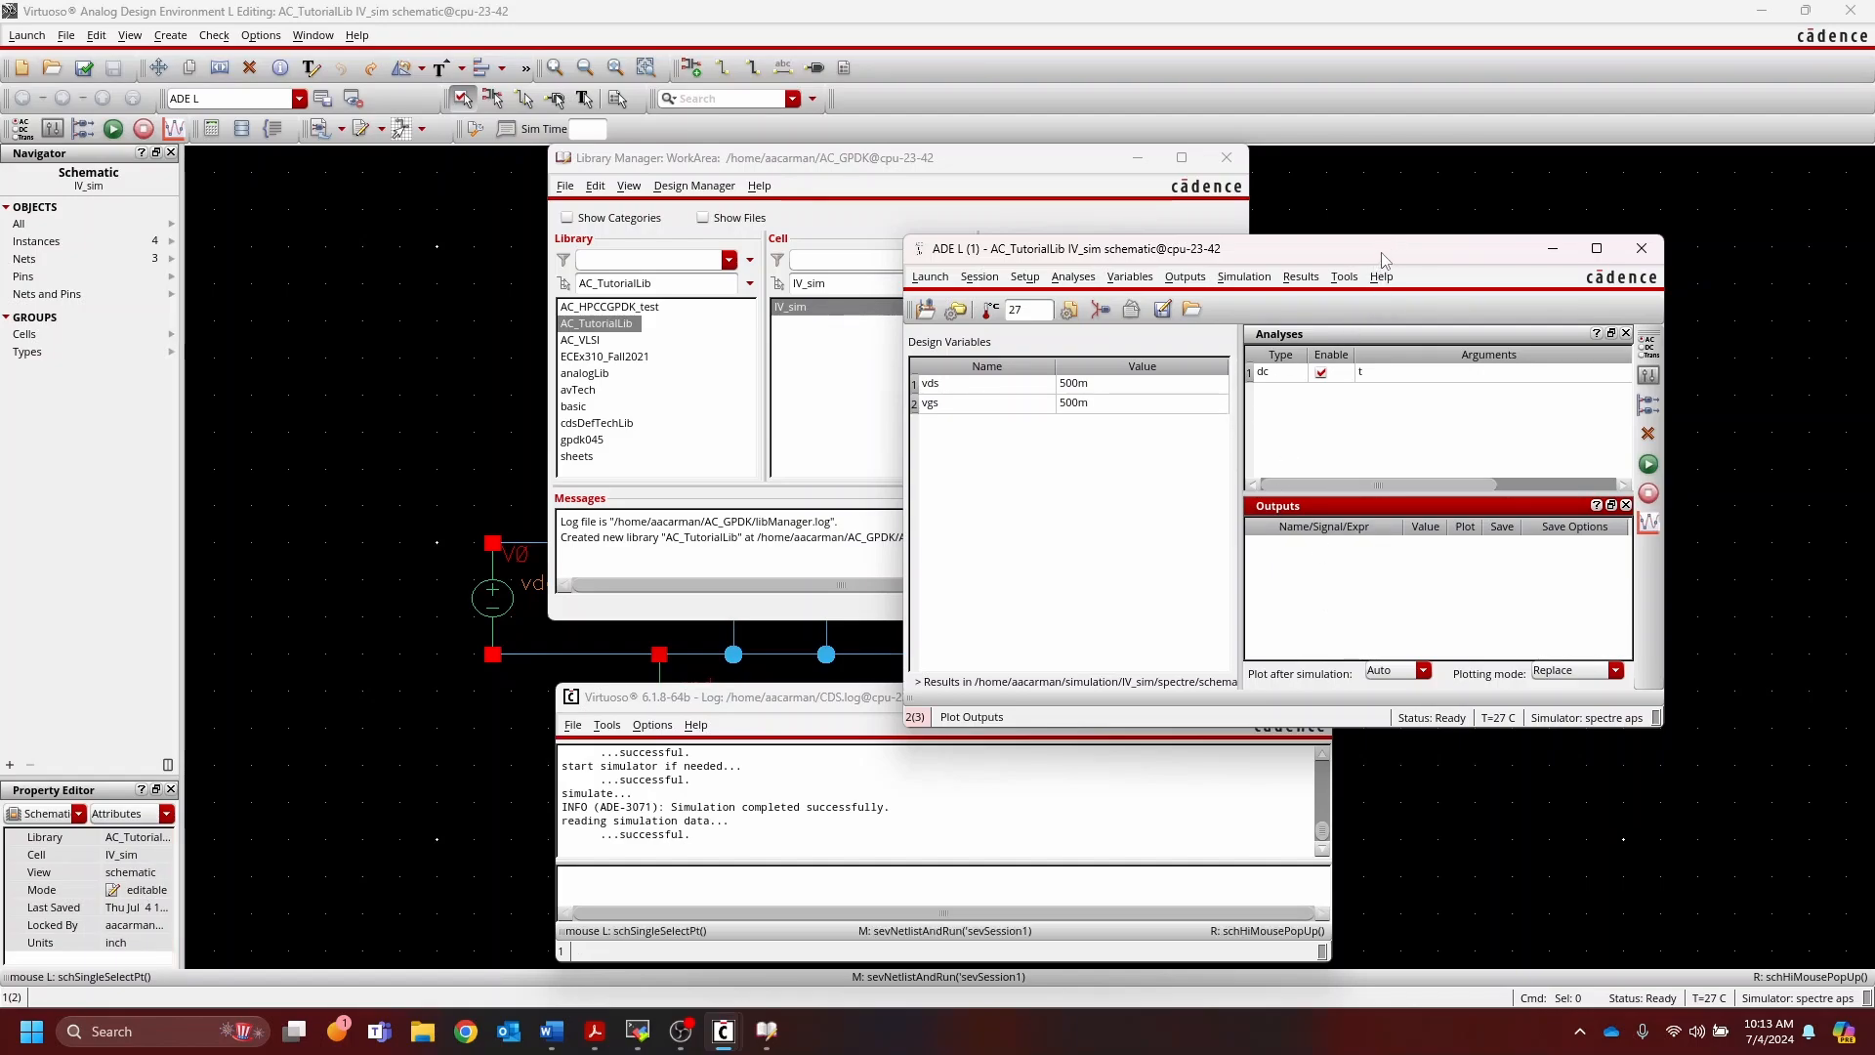
Step: Annotate the IV_sim schematic with the DC node voltages from the simulation results
drag(1385, 249, 1483, 305)
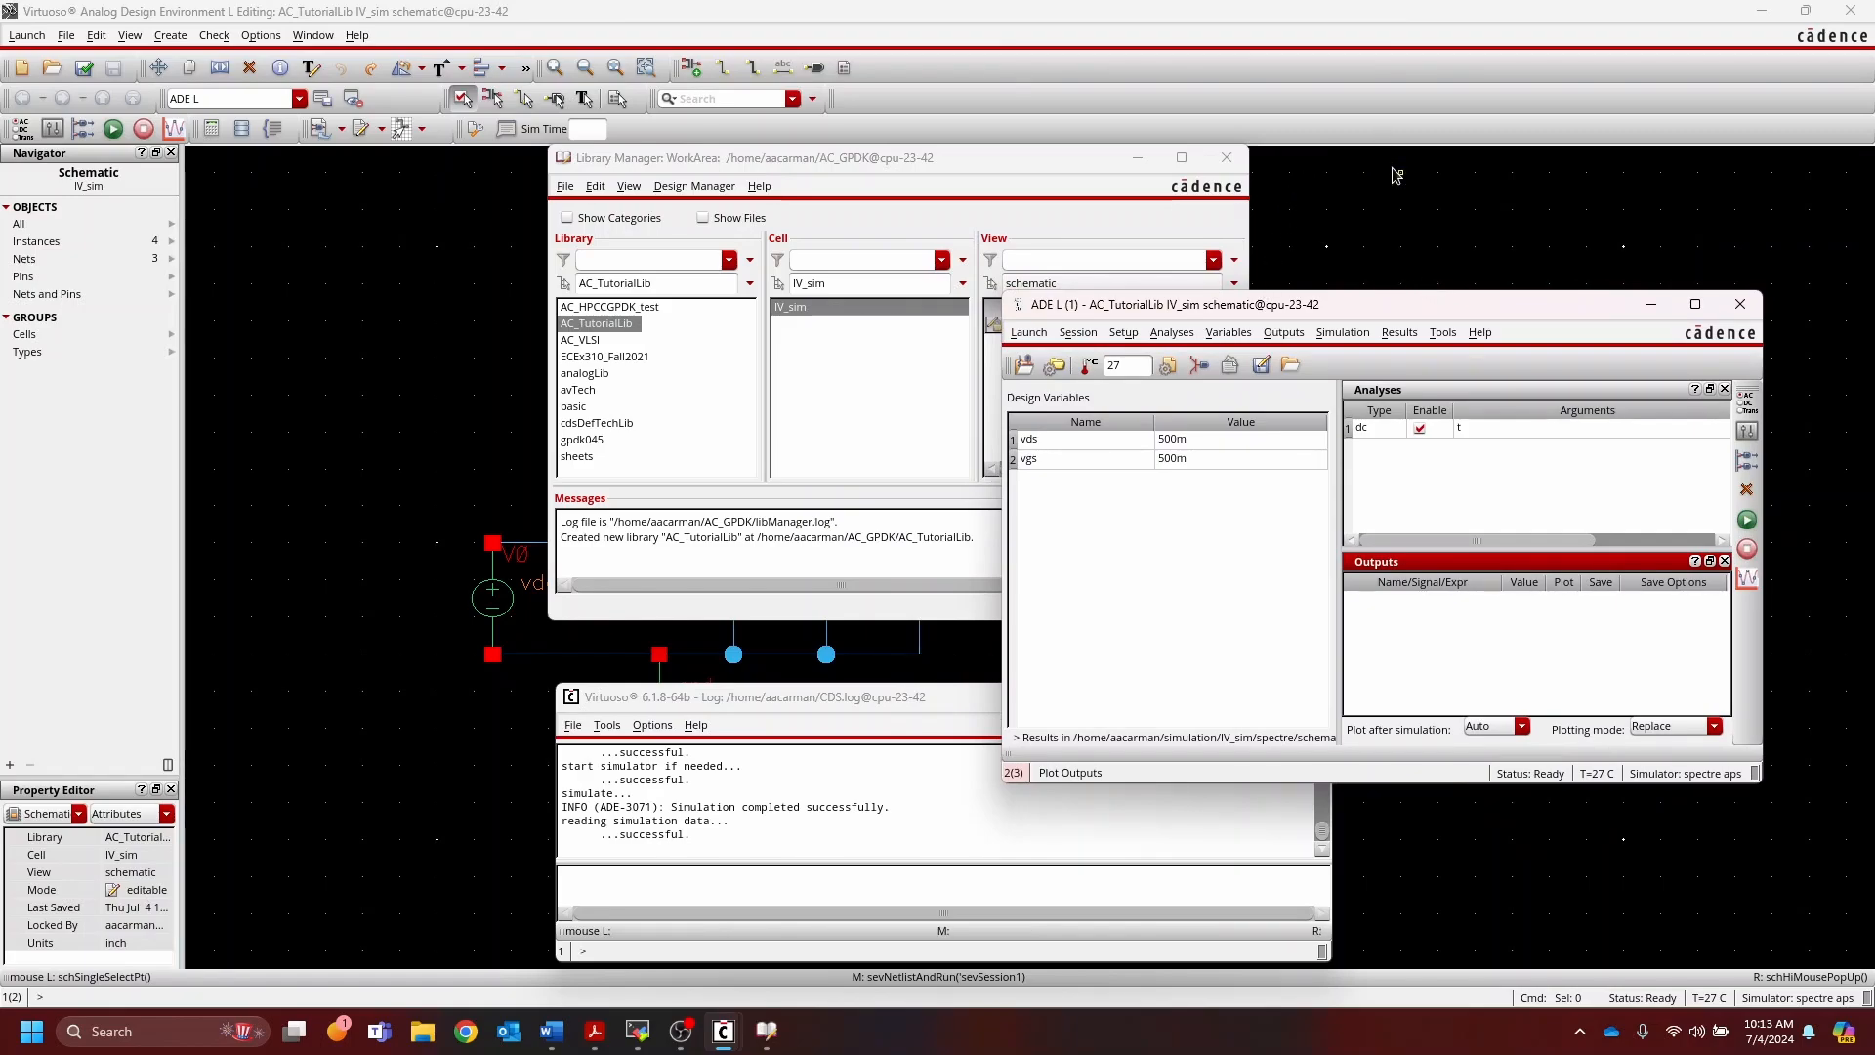
click(1402, 333)
mouse_move(1444, 428)
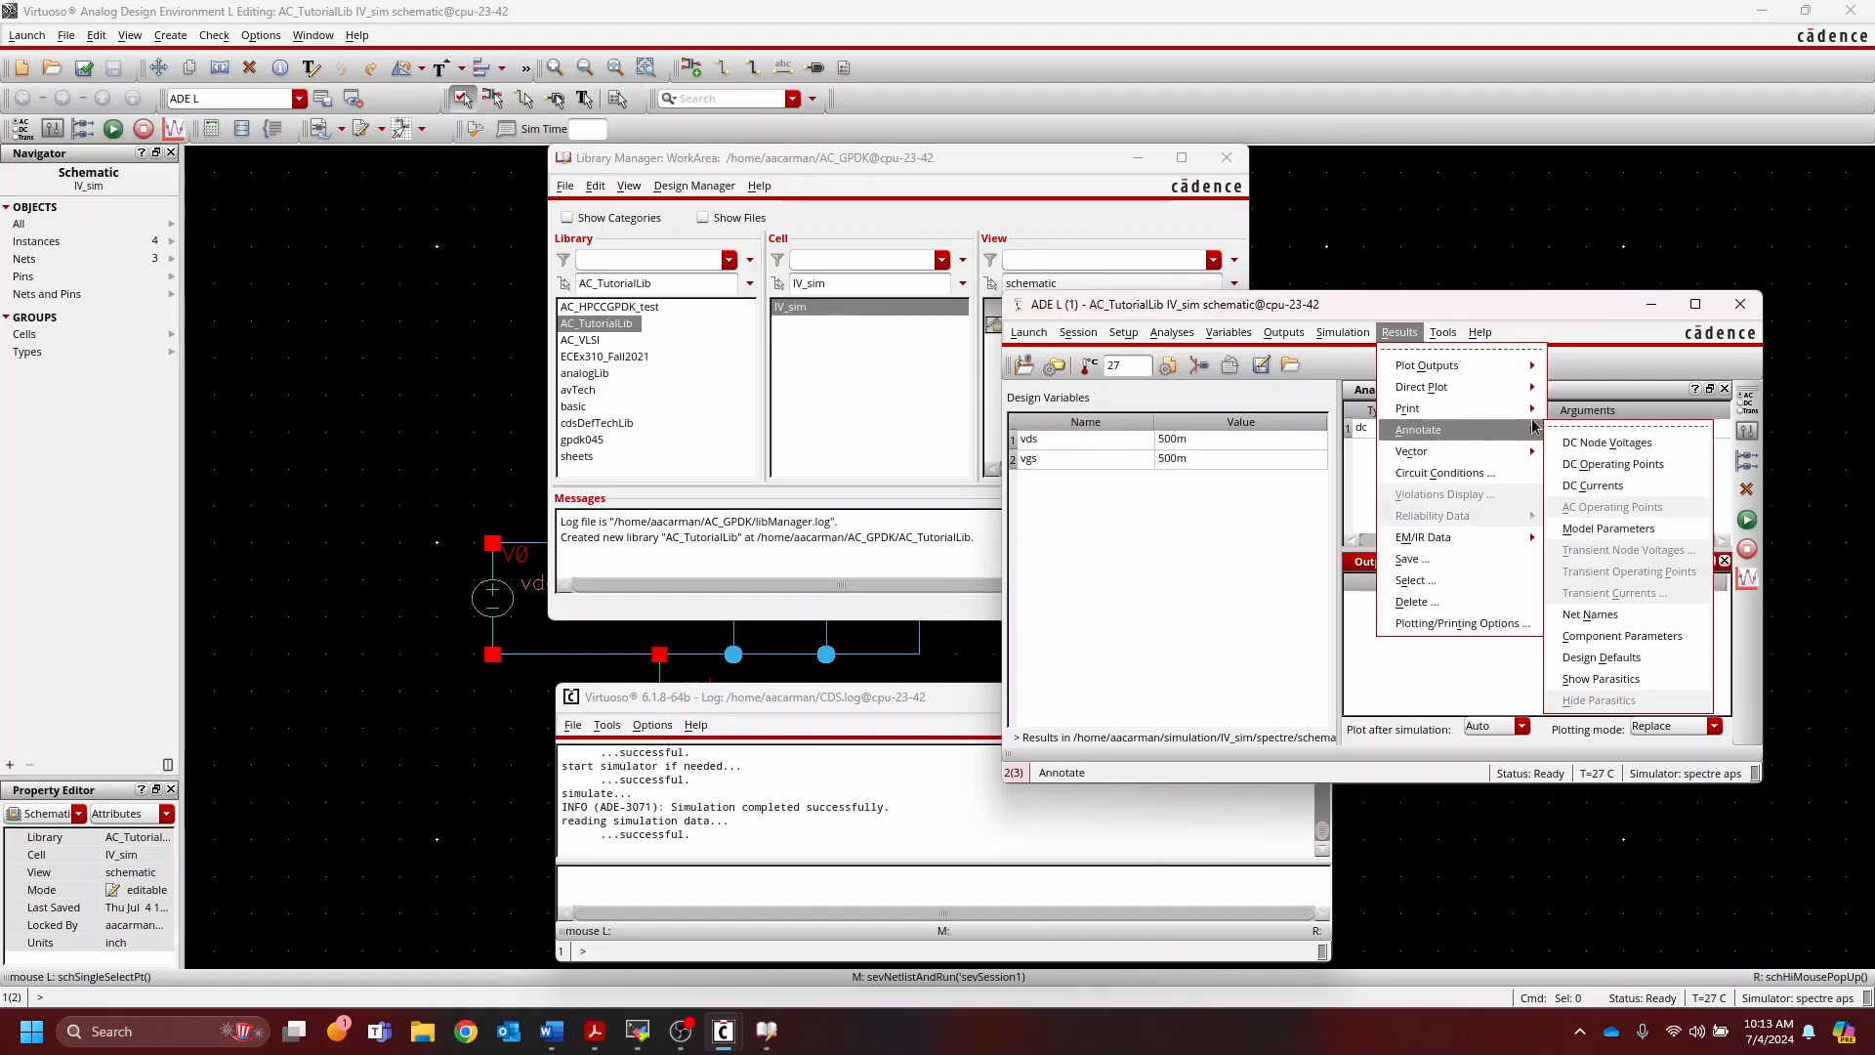
click(1600, 442)
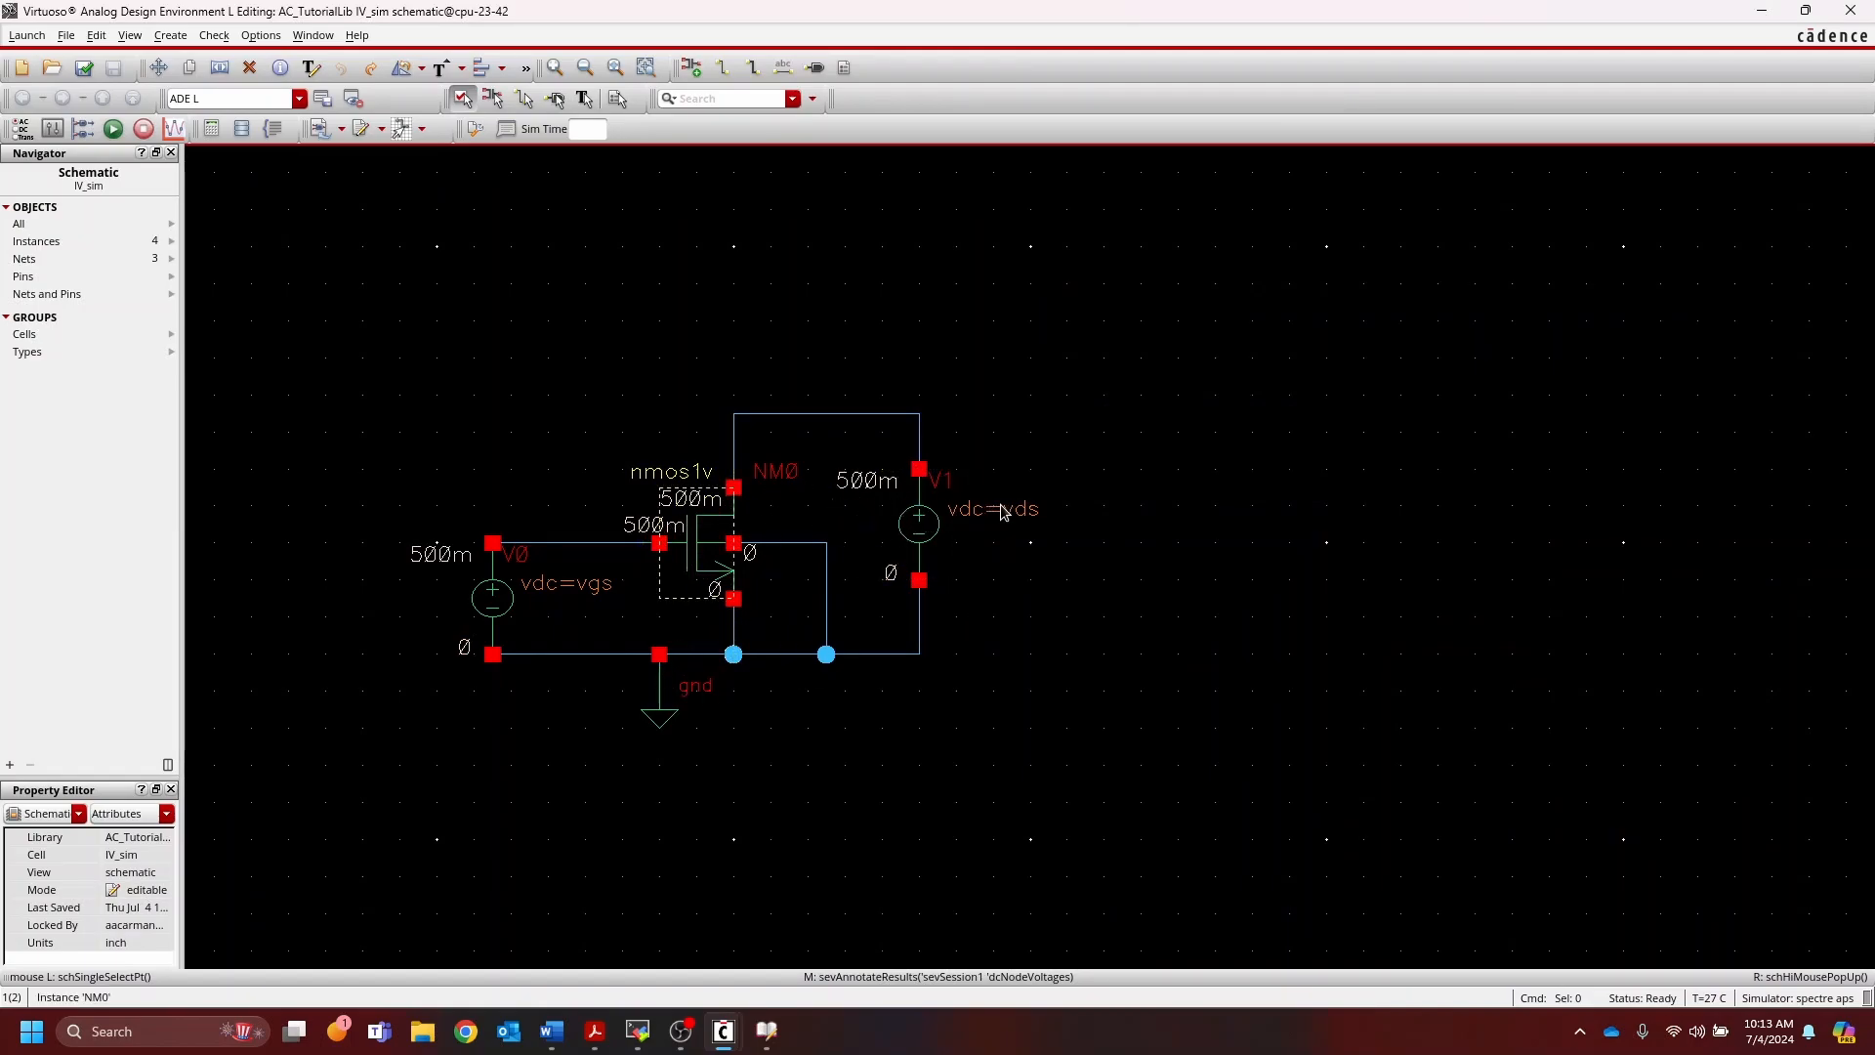
Step: Return to ADE L and annotate the schematic's devices with their DC operating points
key(alt+Tab)
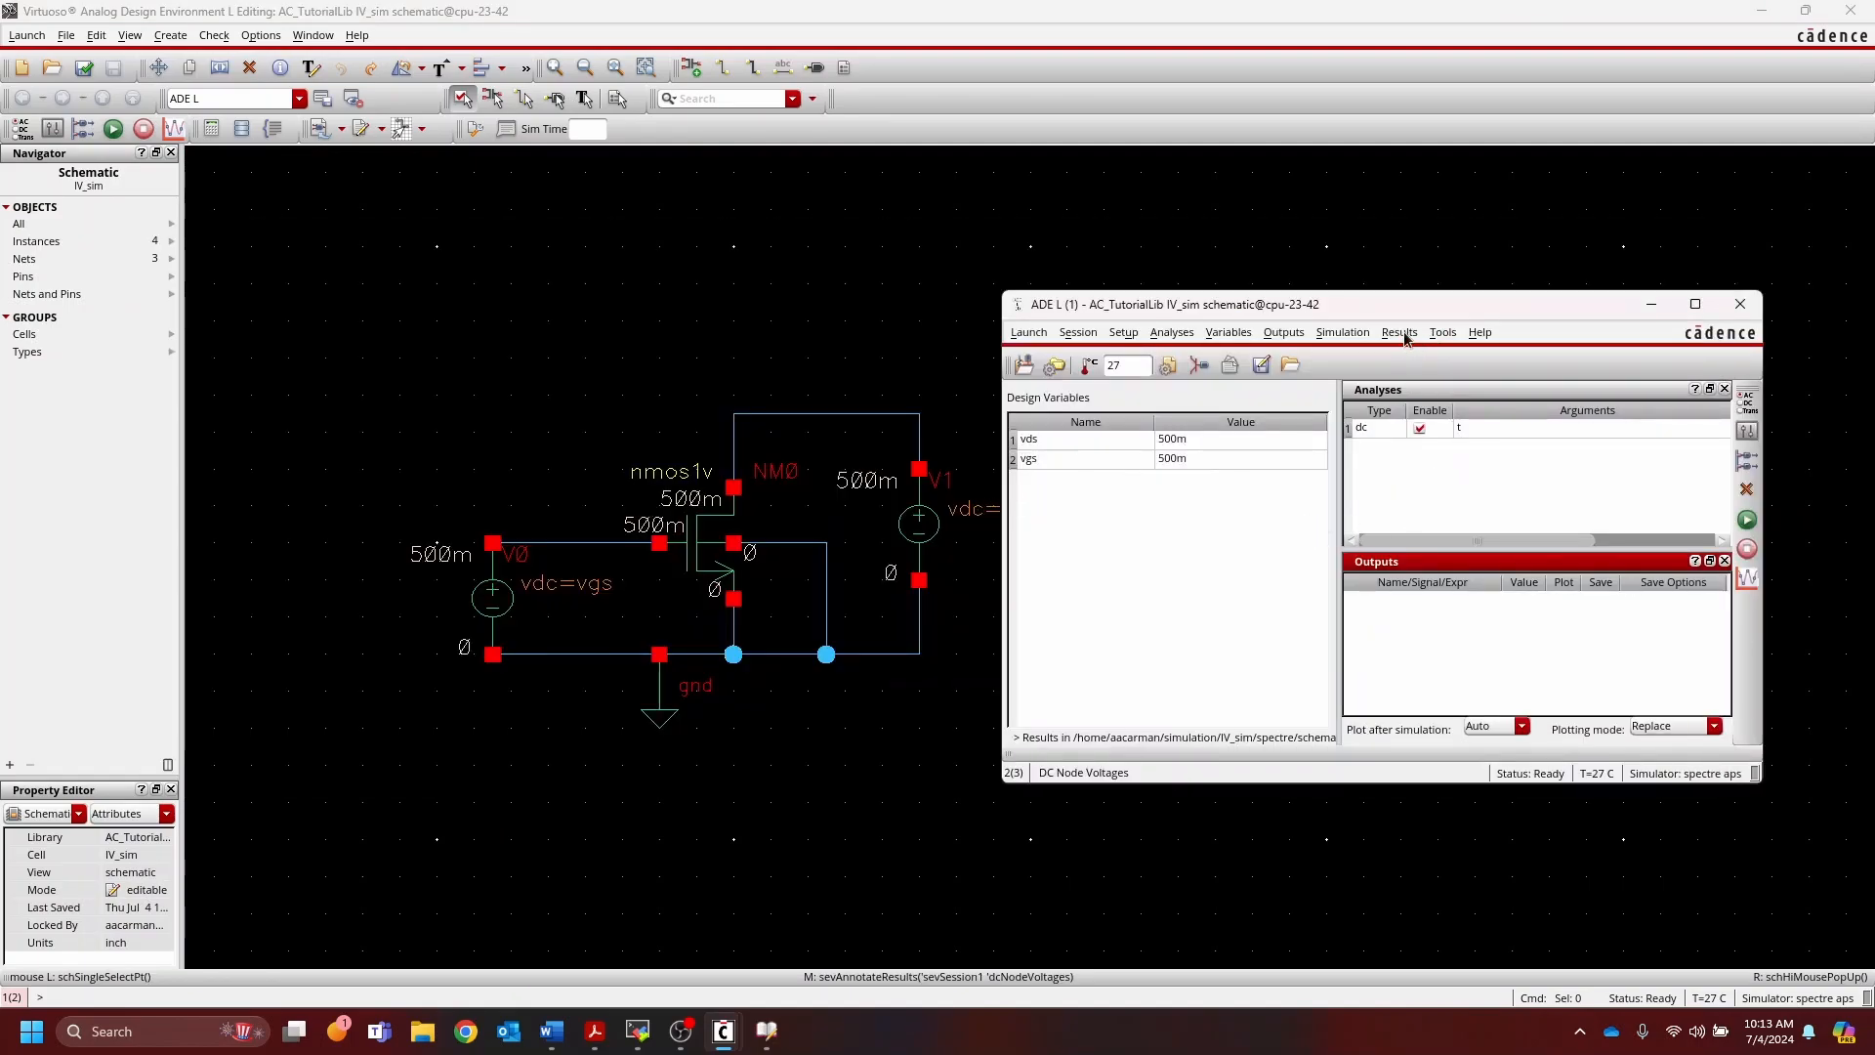
click(1401, 334)
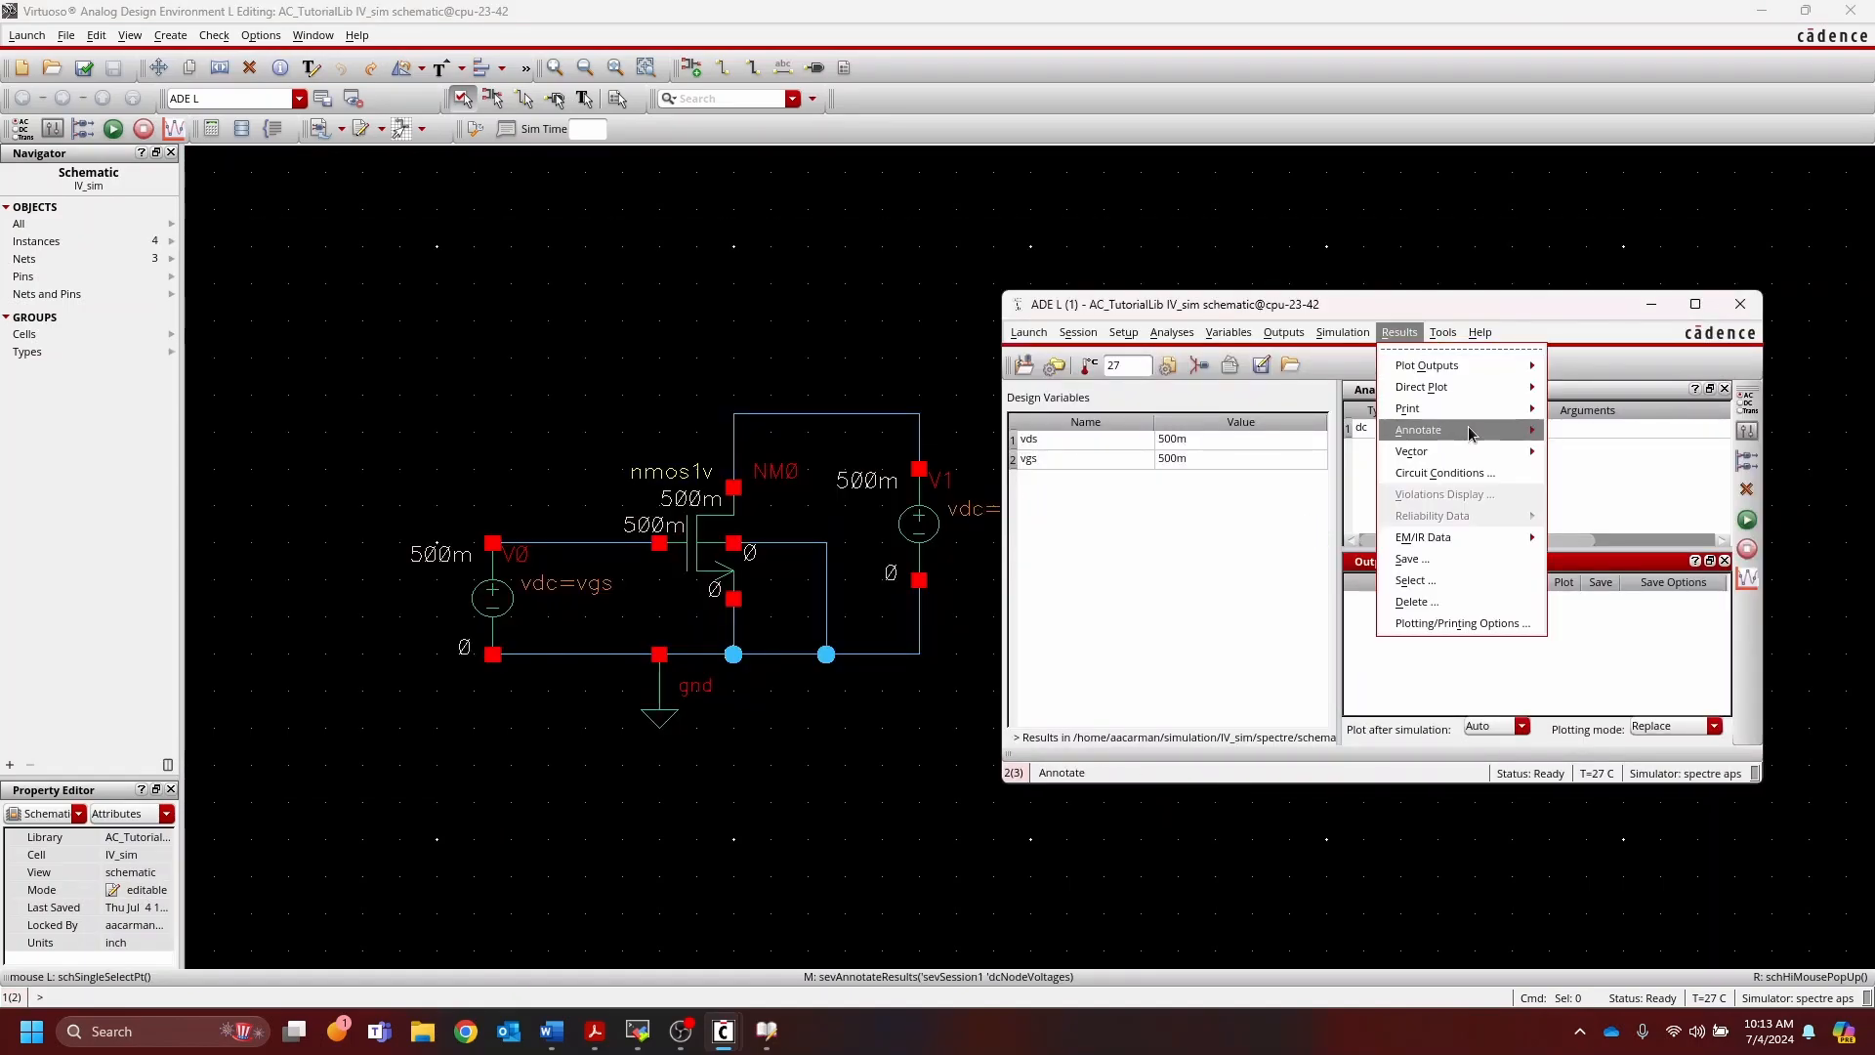
mouse_move(1468, 429)
click(1627, 466)
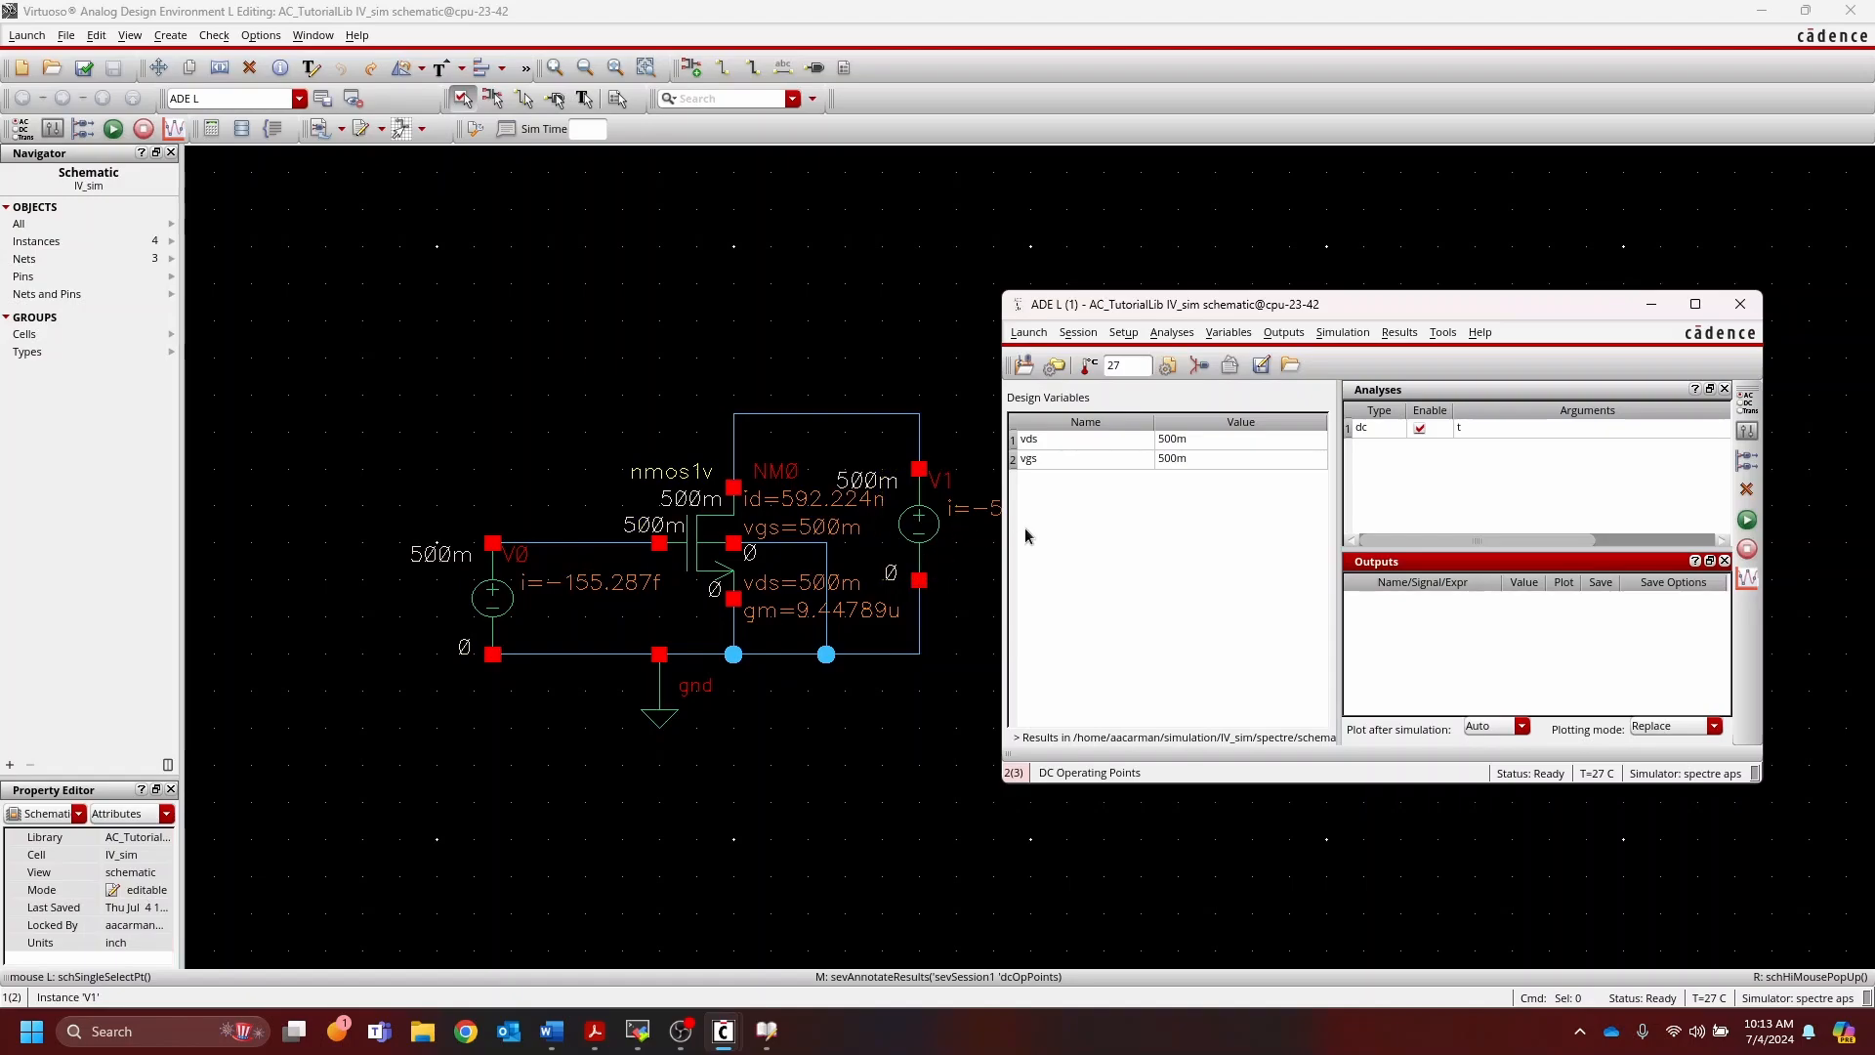
click(1399, 333)
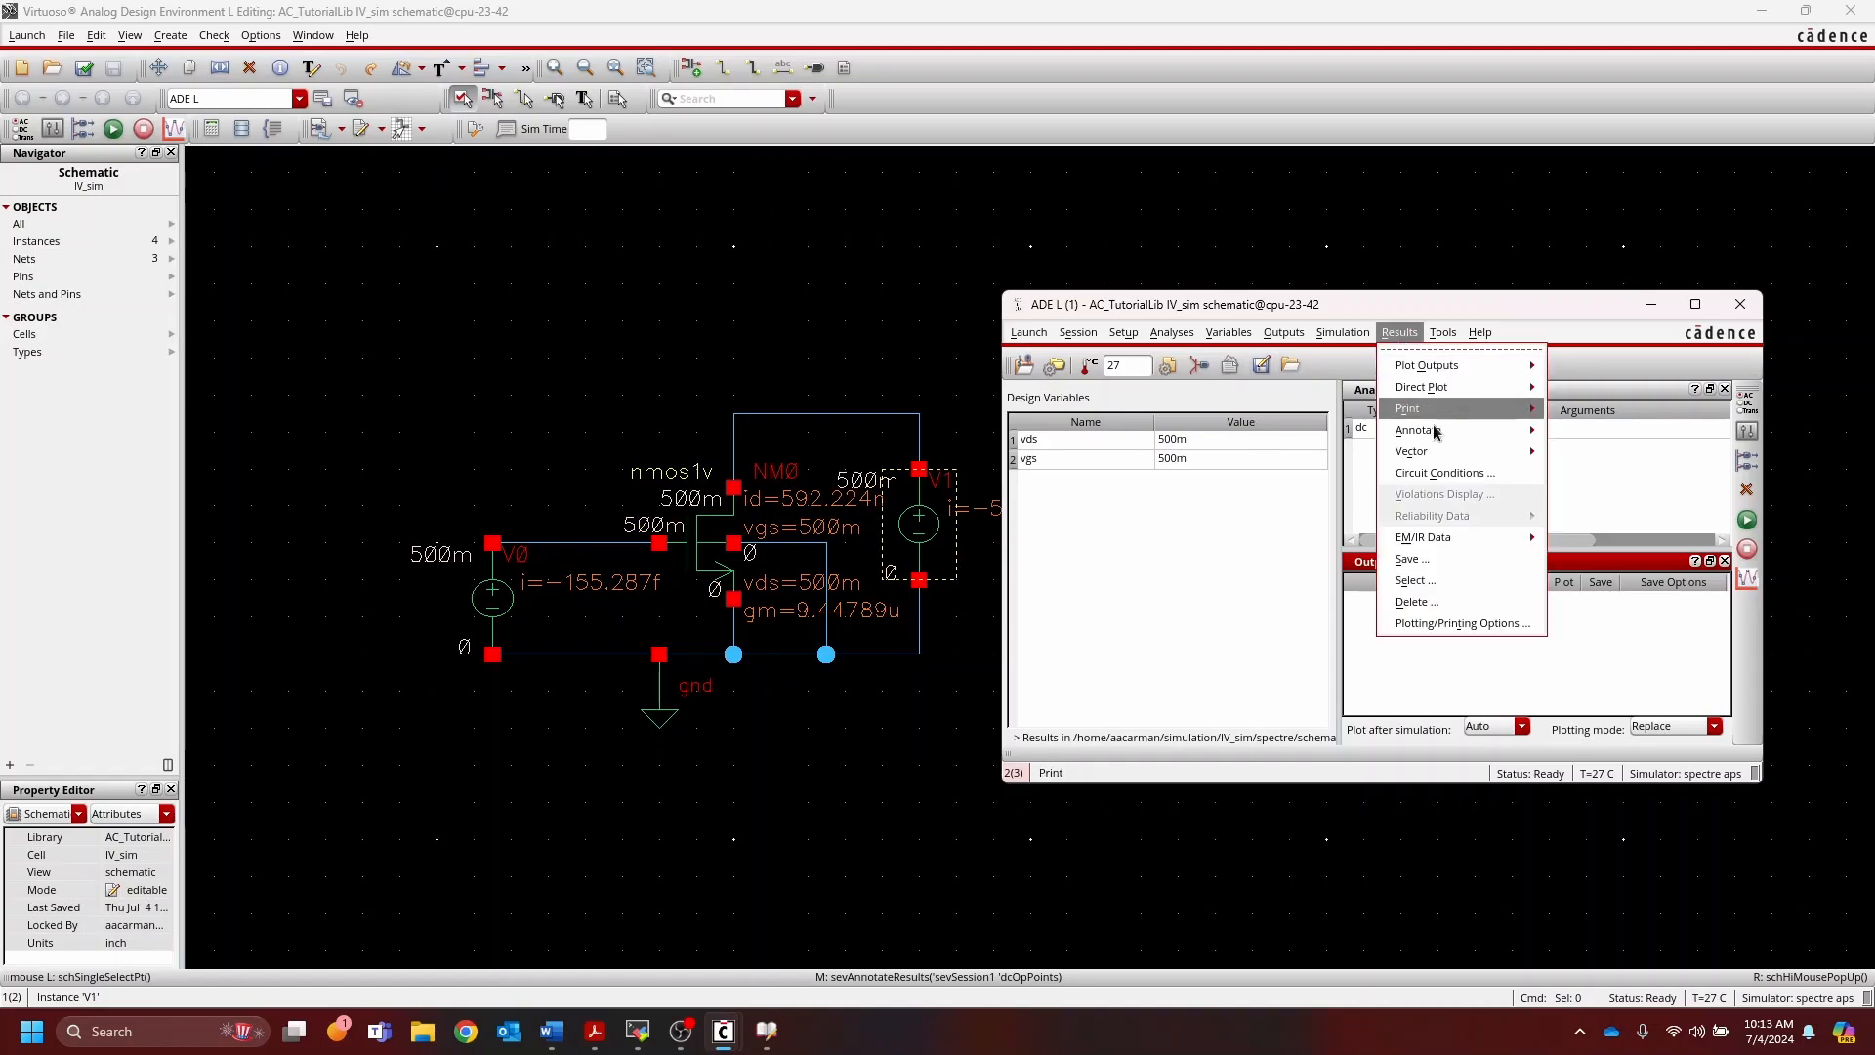
mouse_move(1435, 430)
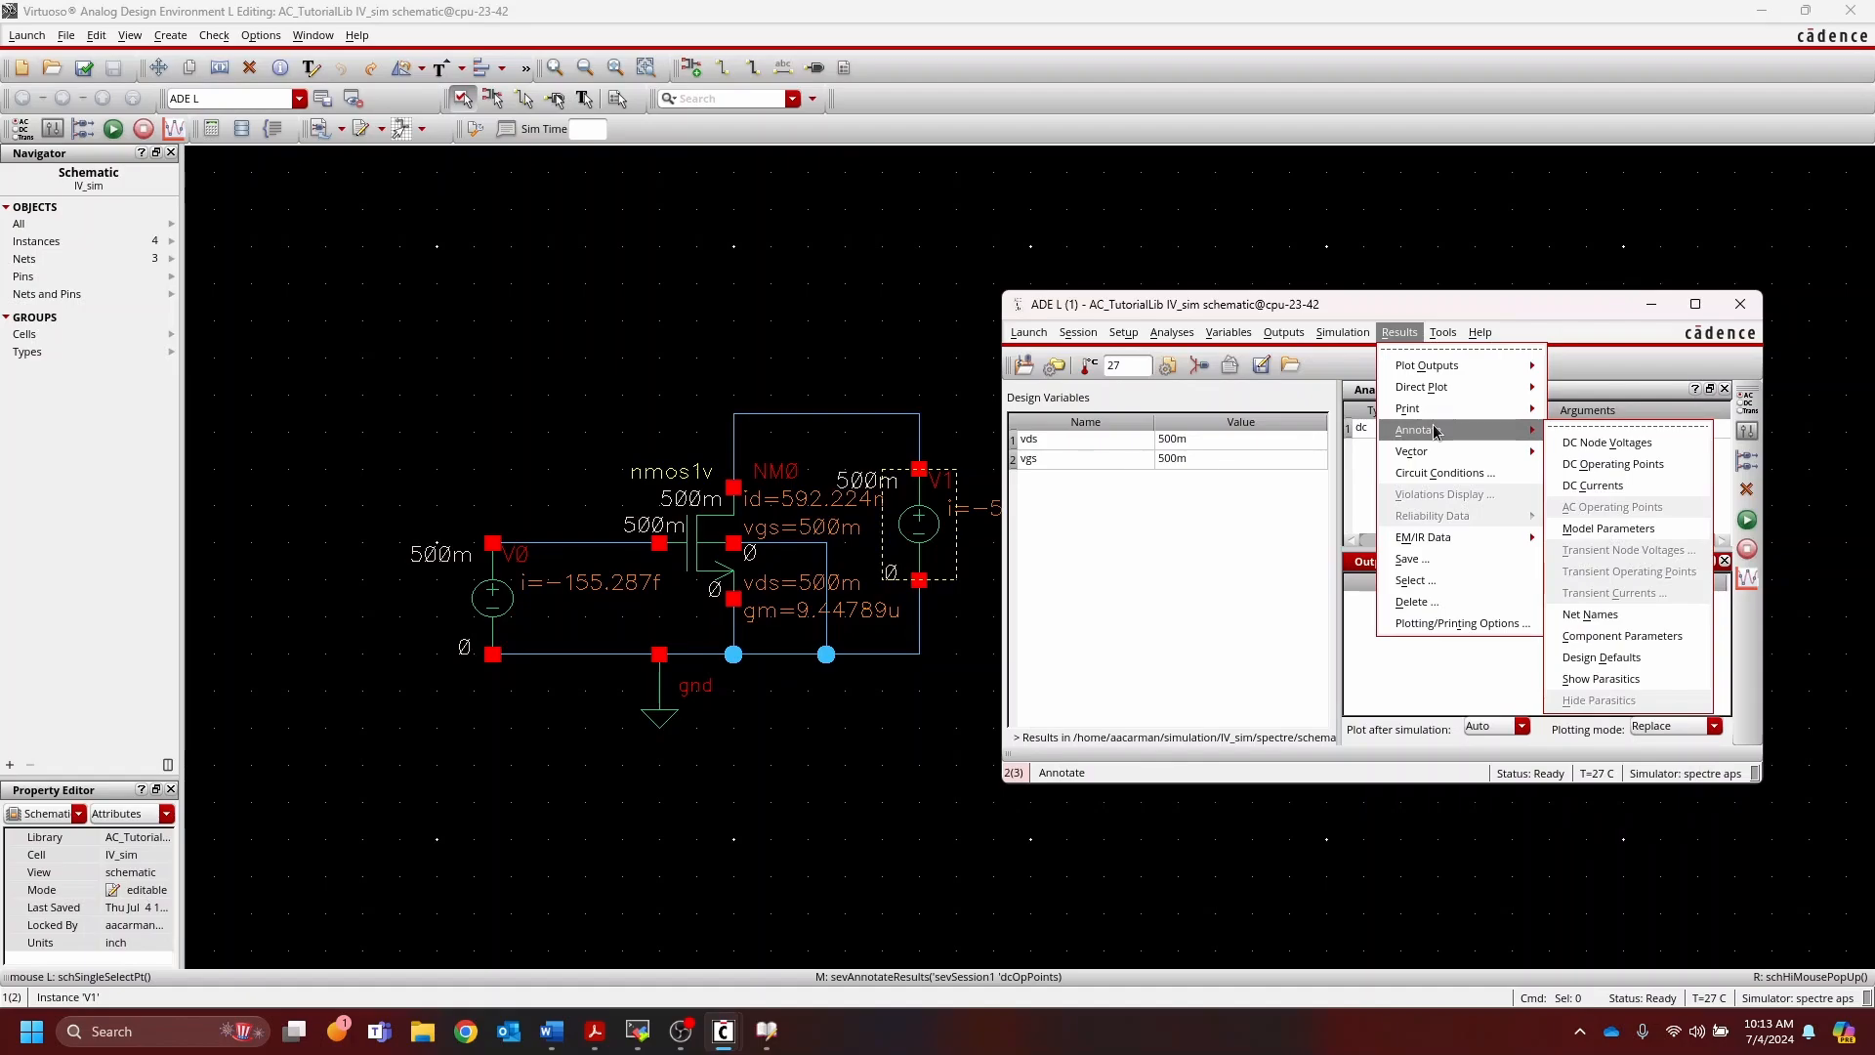
click(1145, 438)
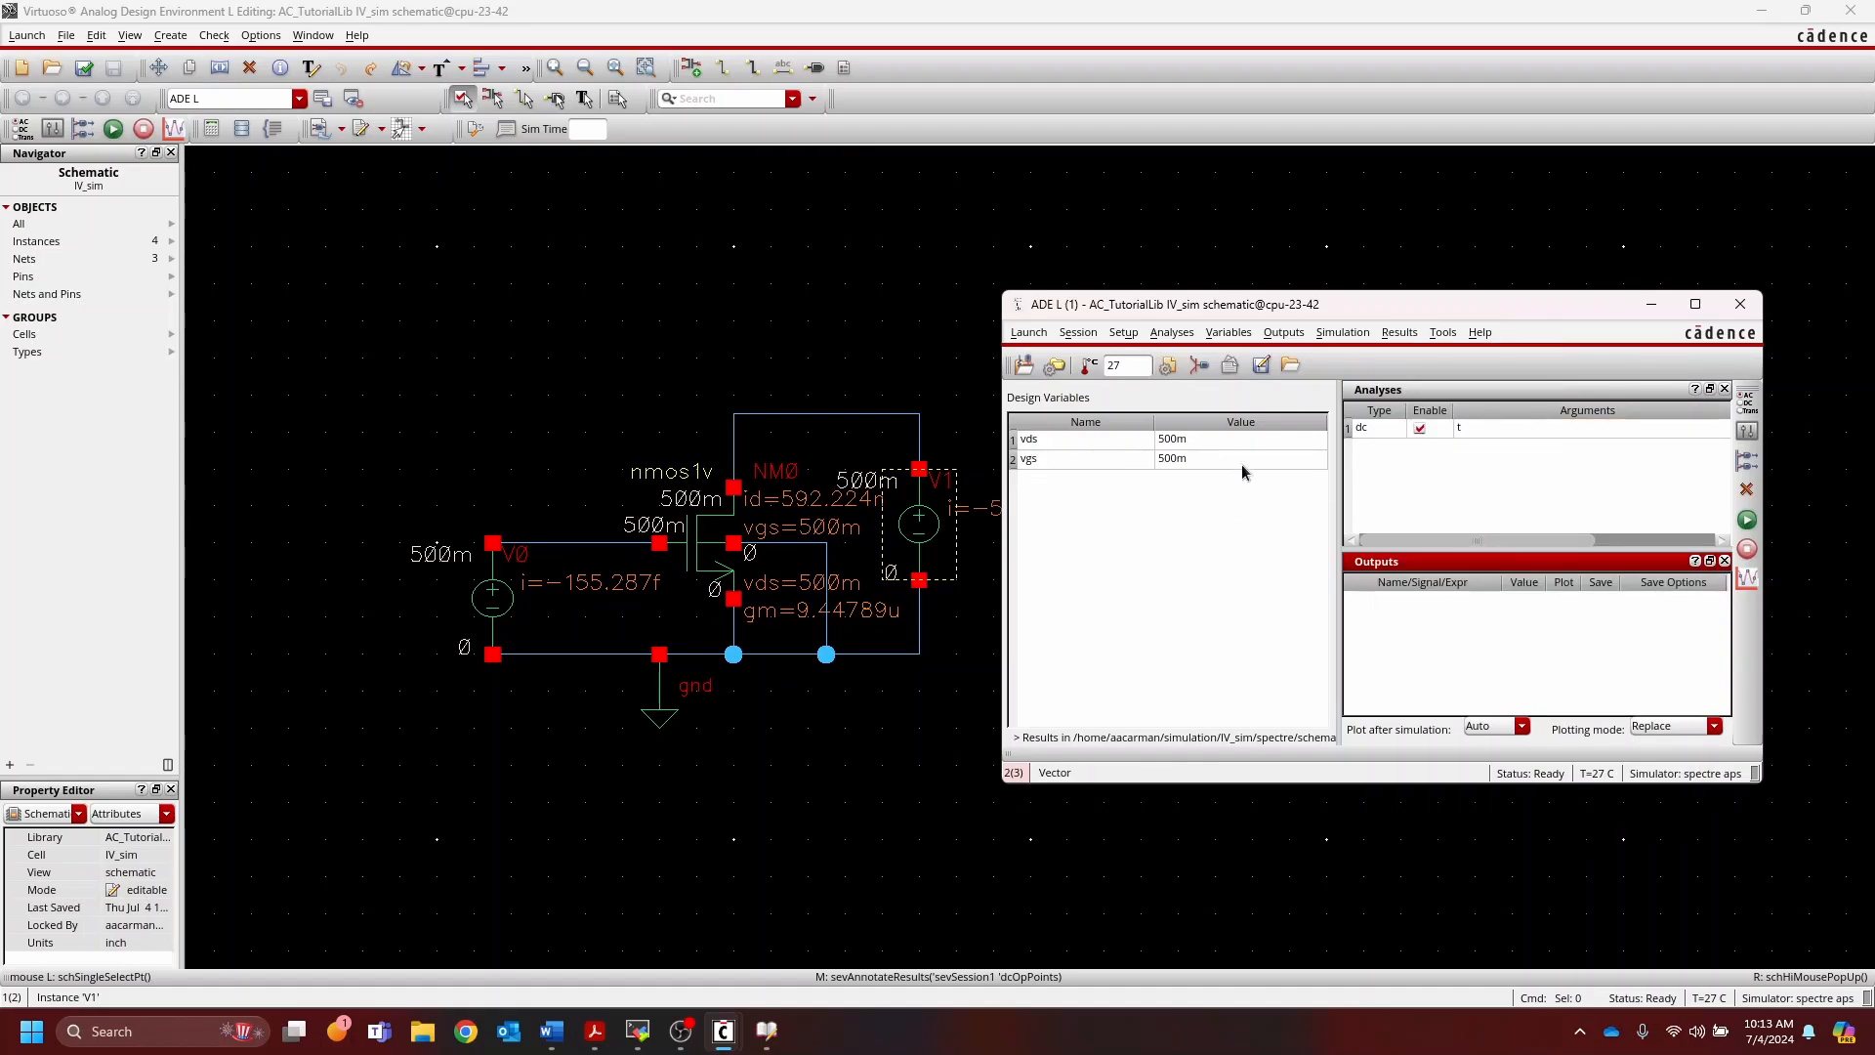
Step: Open the existing dc analysis for editing
double_click(1491, 430)
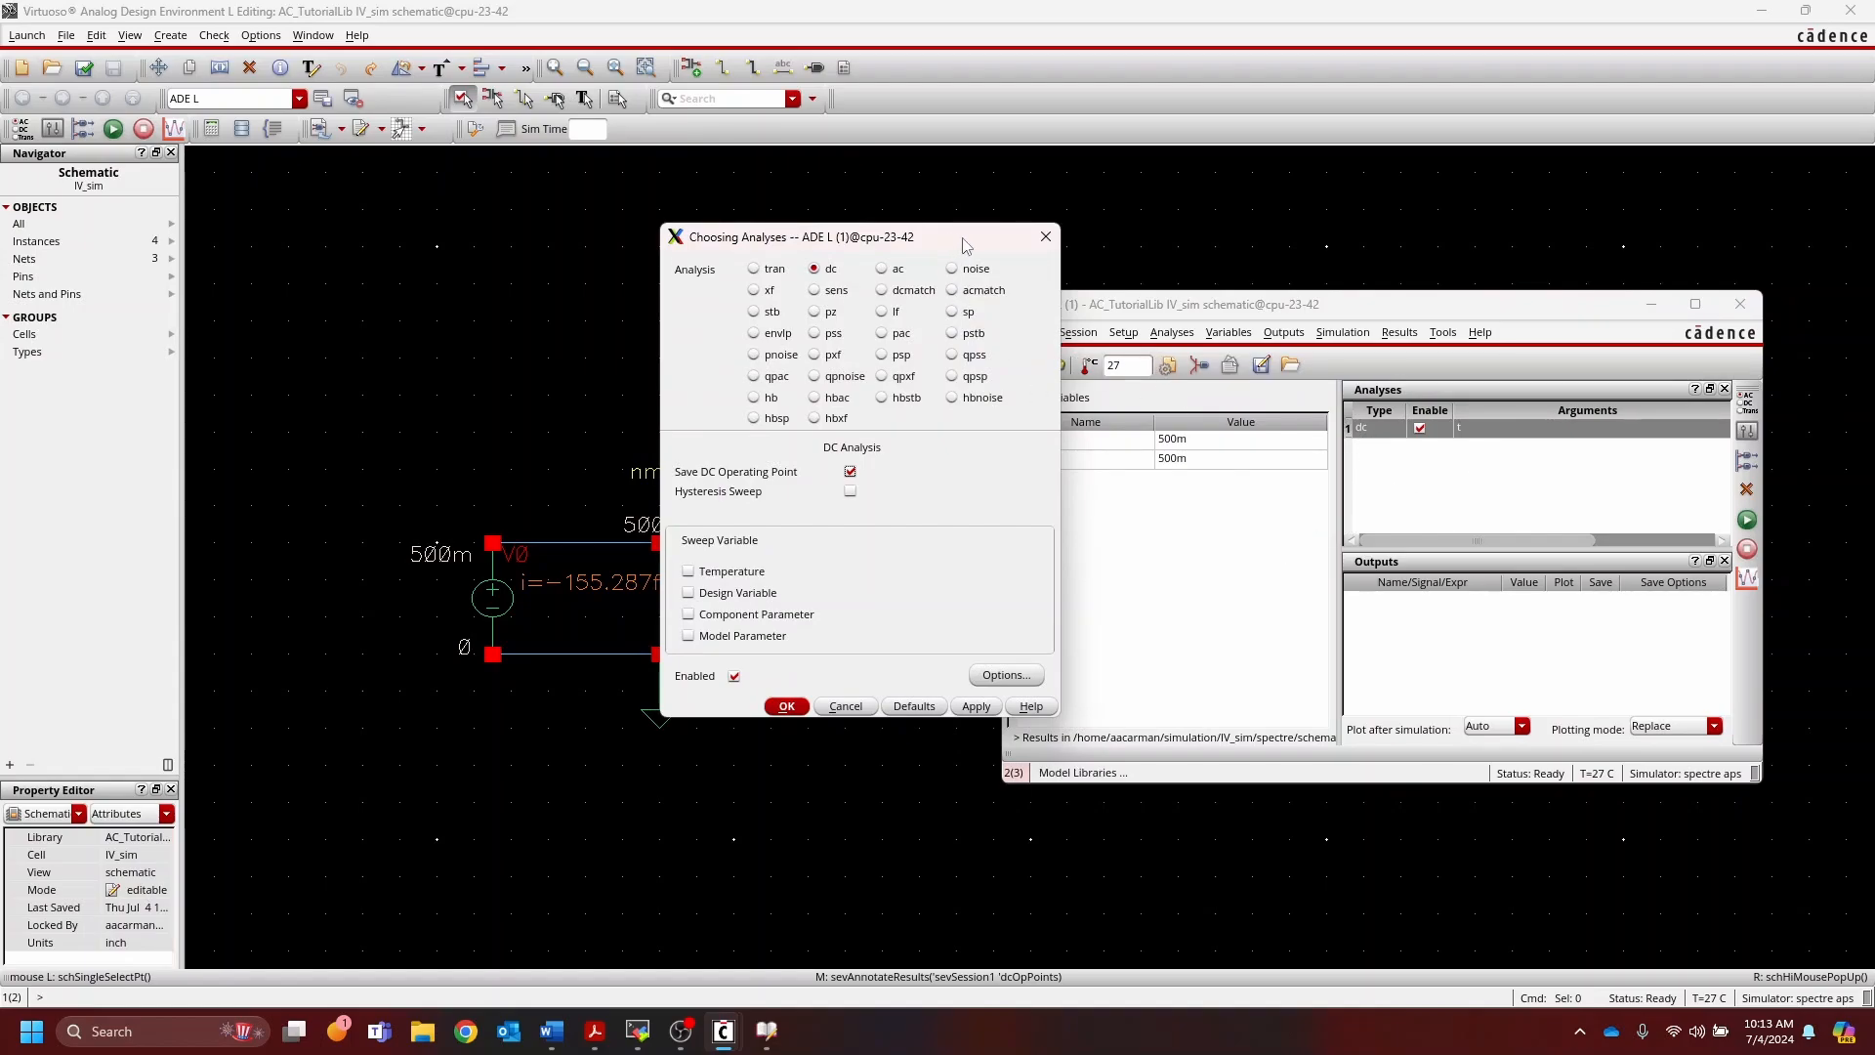
Step: Configure the dc analysis to sweep a design variable, choosing vgs as the variable
drag(950, 245, 1201, 257)
click(1296, 250)
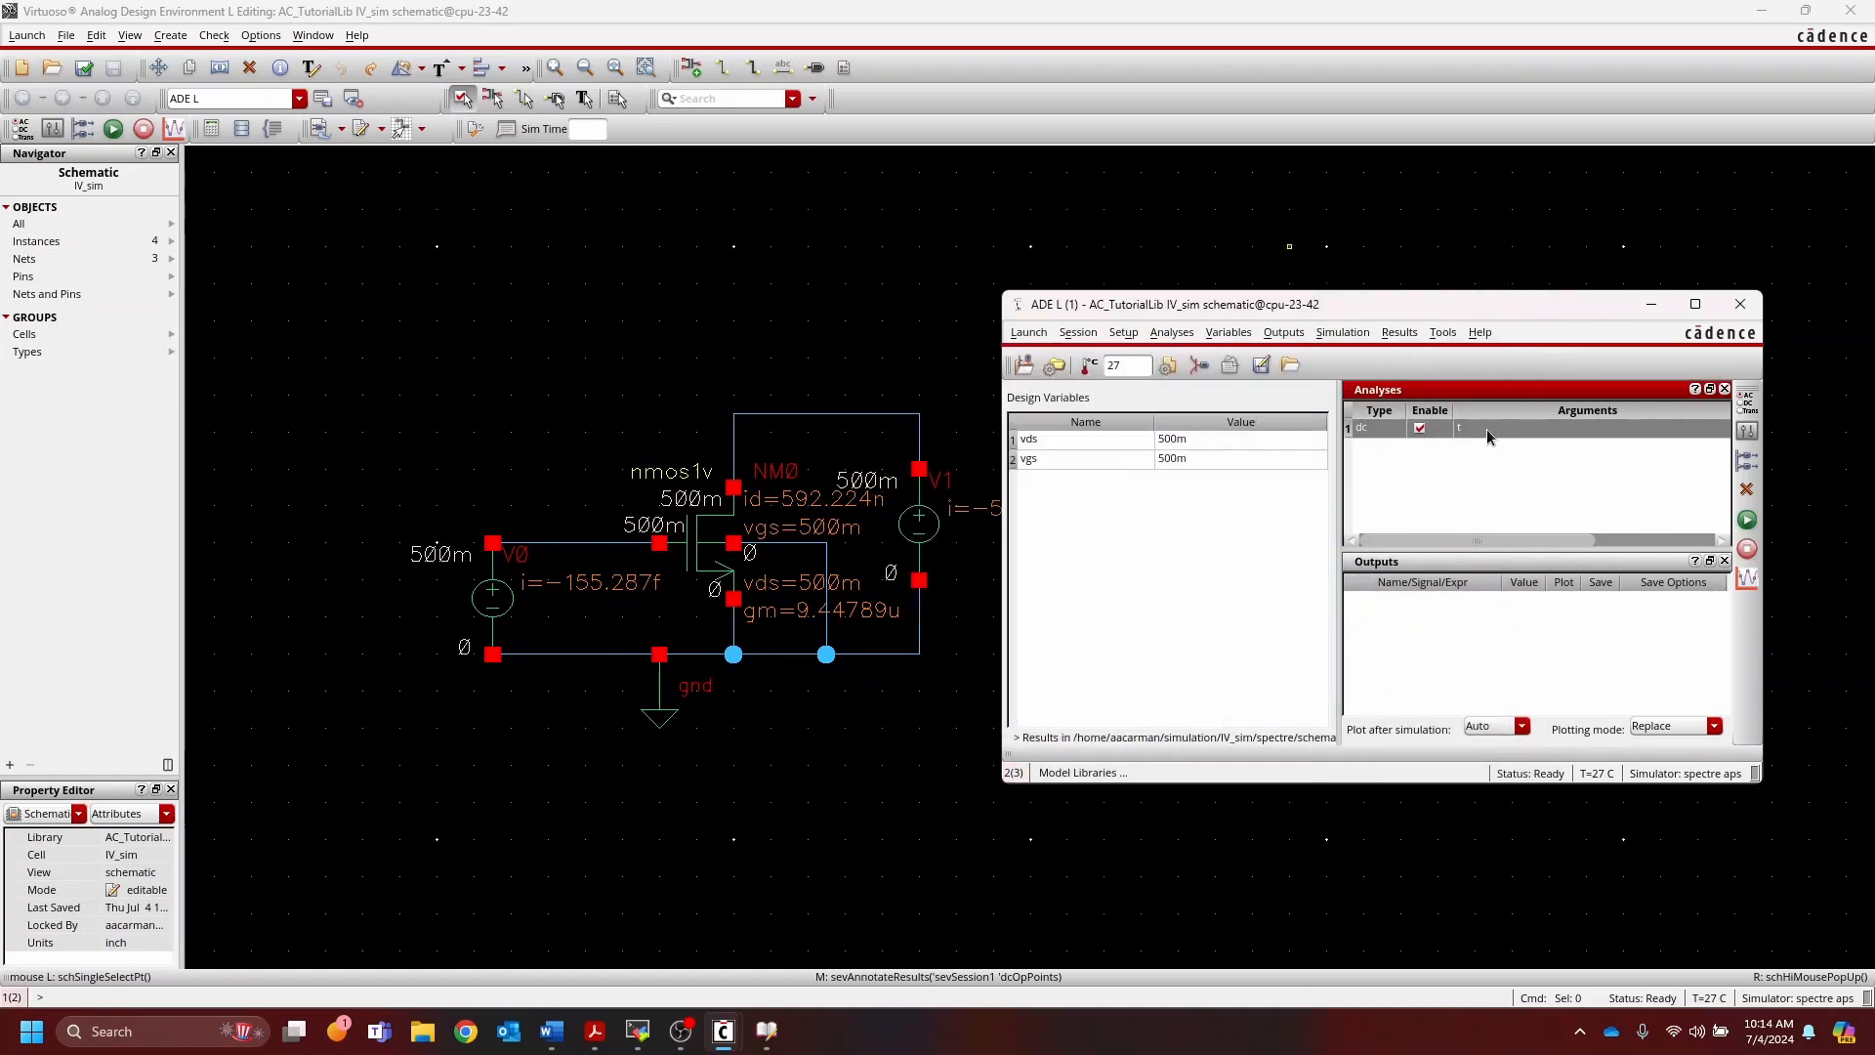
double_click(1490, 428)
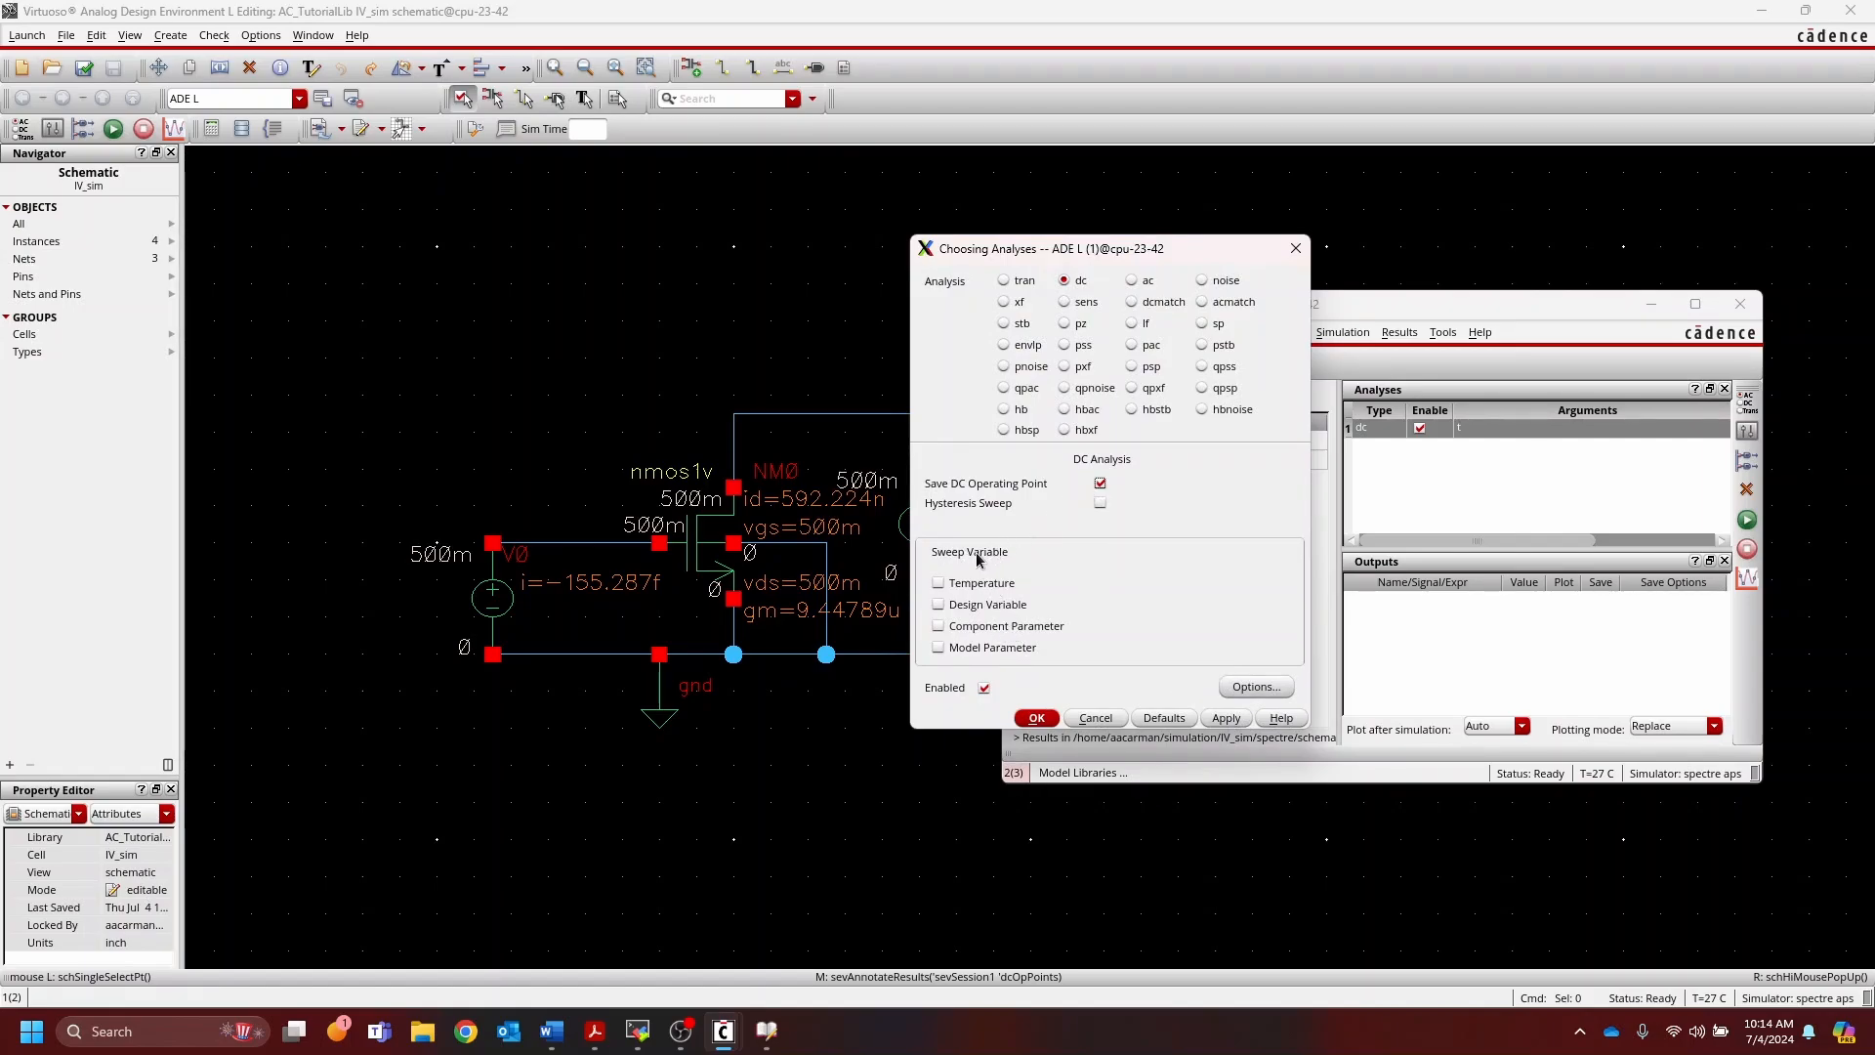
click(984, 607)
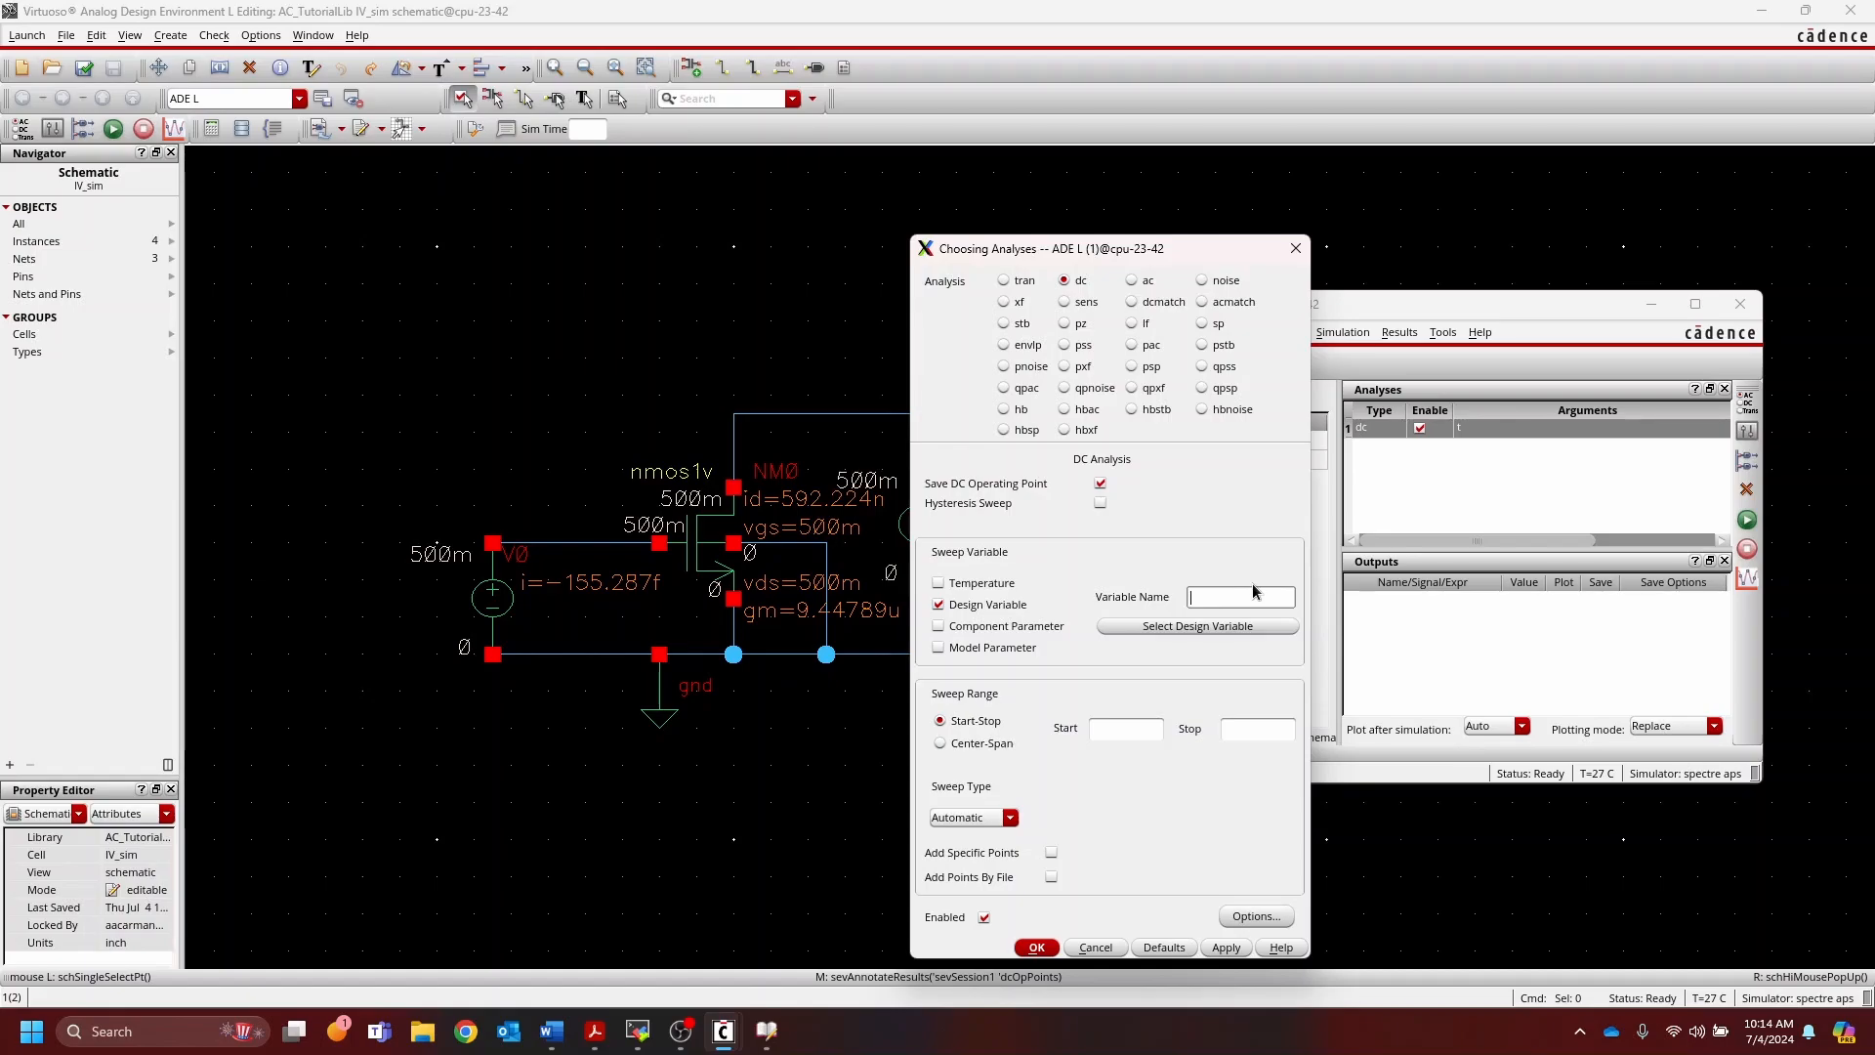
text(vgs)
key(BackSpace)
key(BackSpace)
key(BackSpace)
click(1228, 627)
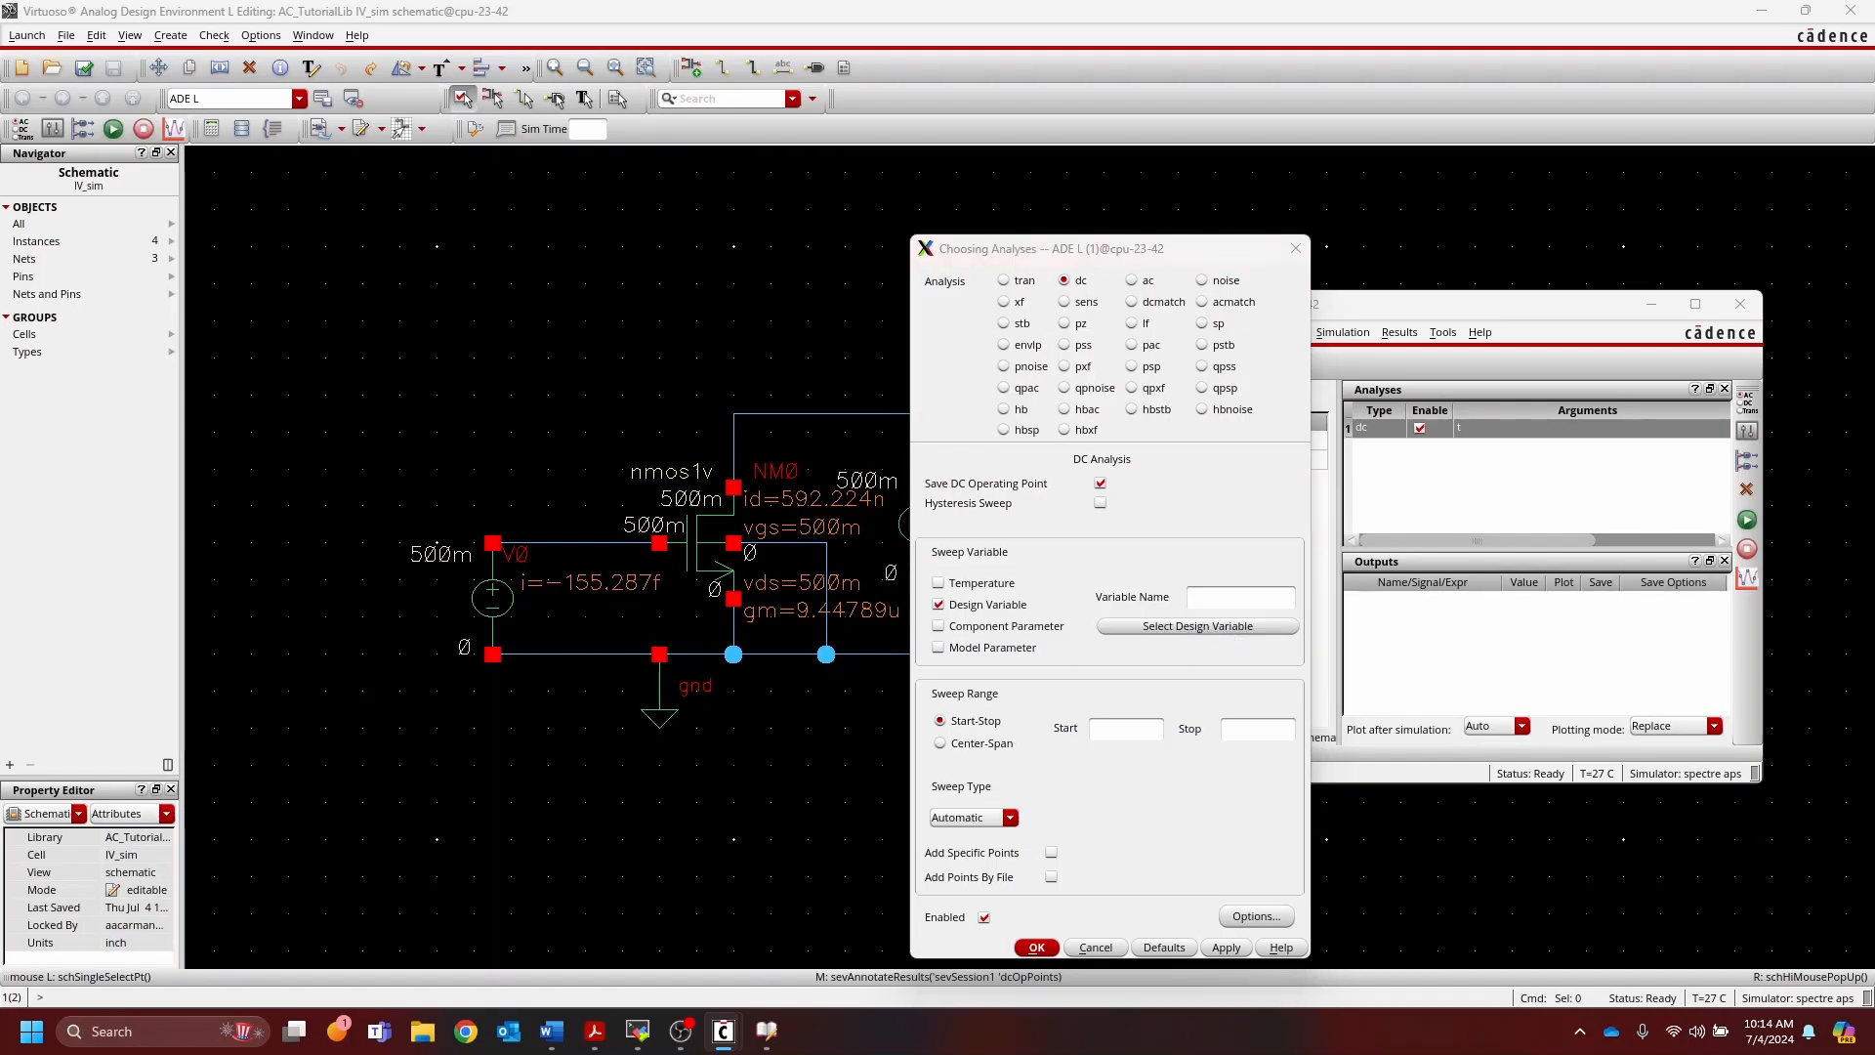
double_click(534, 436)
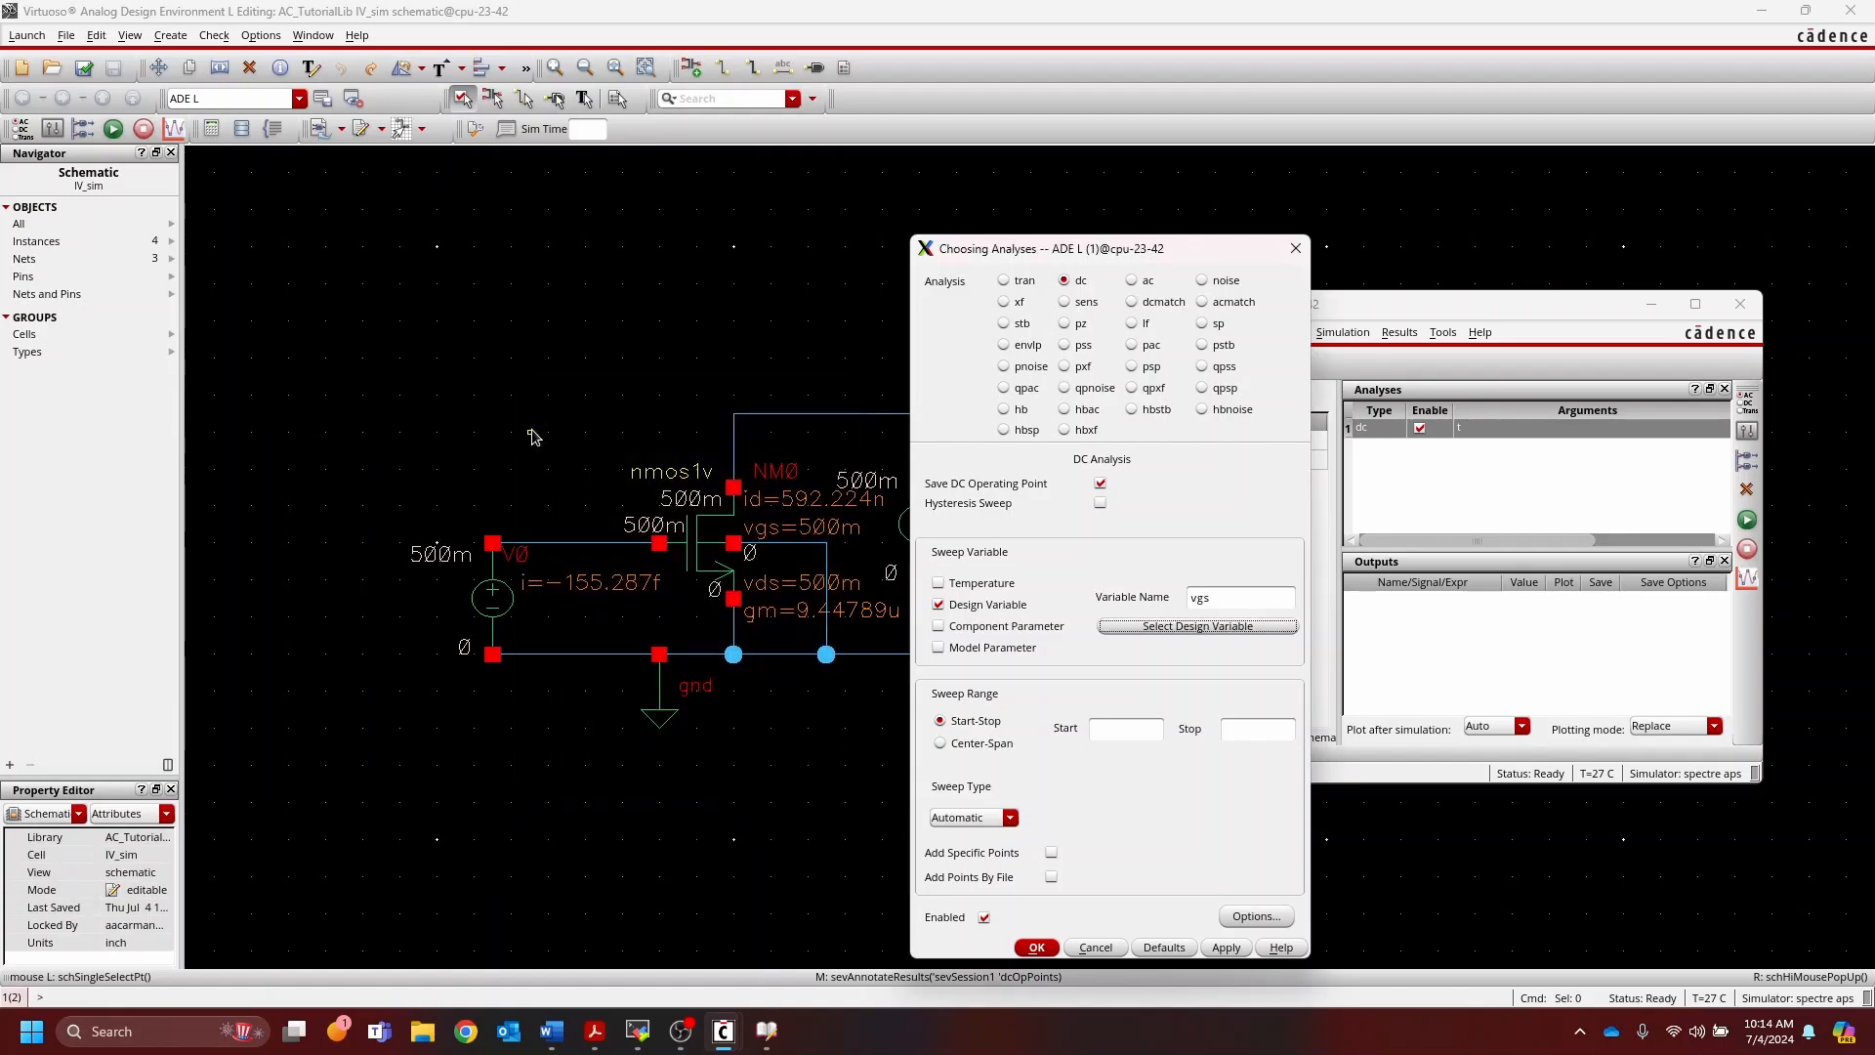
Step: Set the vgs sweep range from 0 to 1 with the Automatic sweep type, and run the simulation
click(1131, 732)
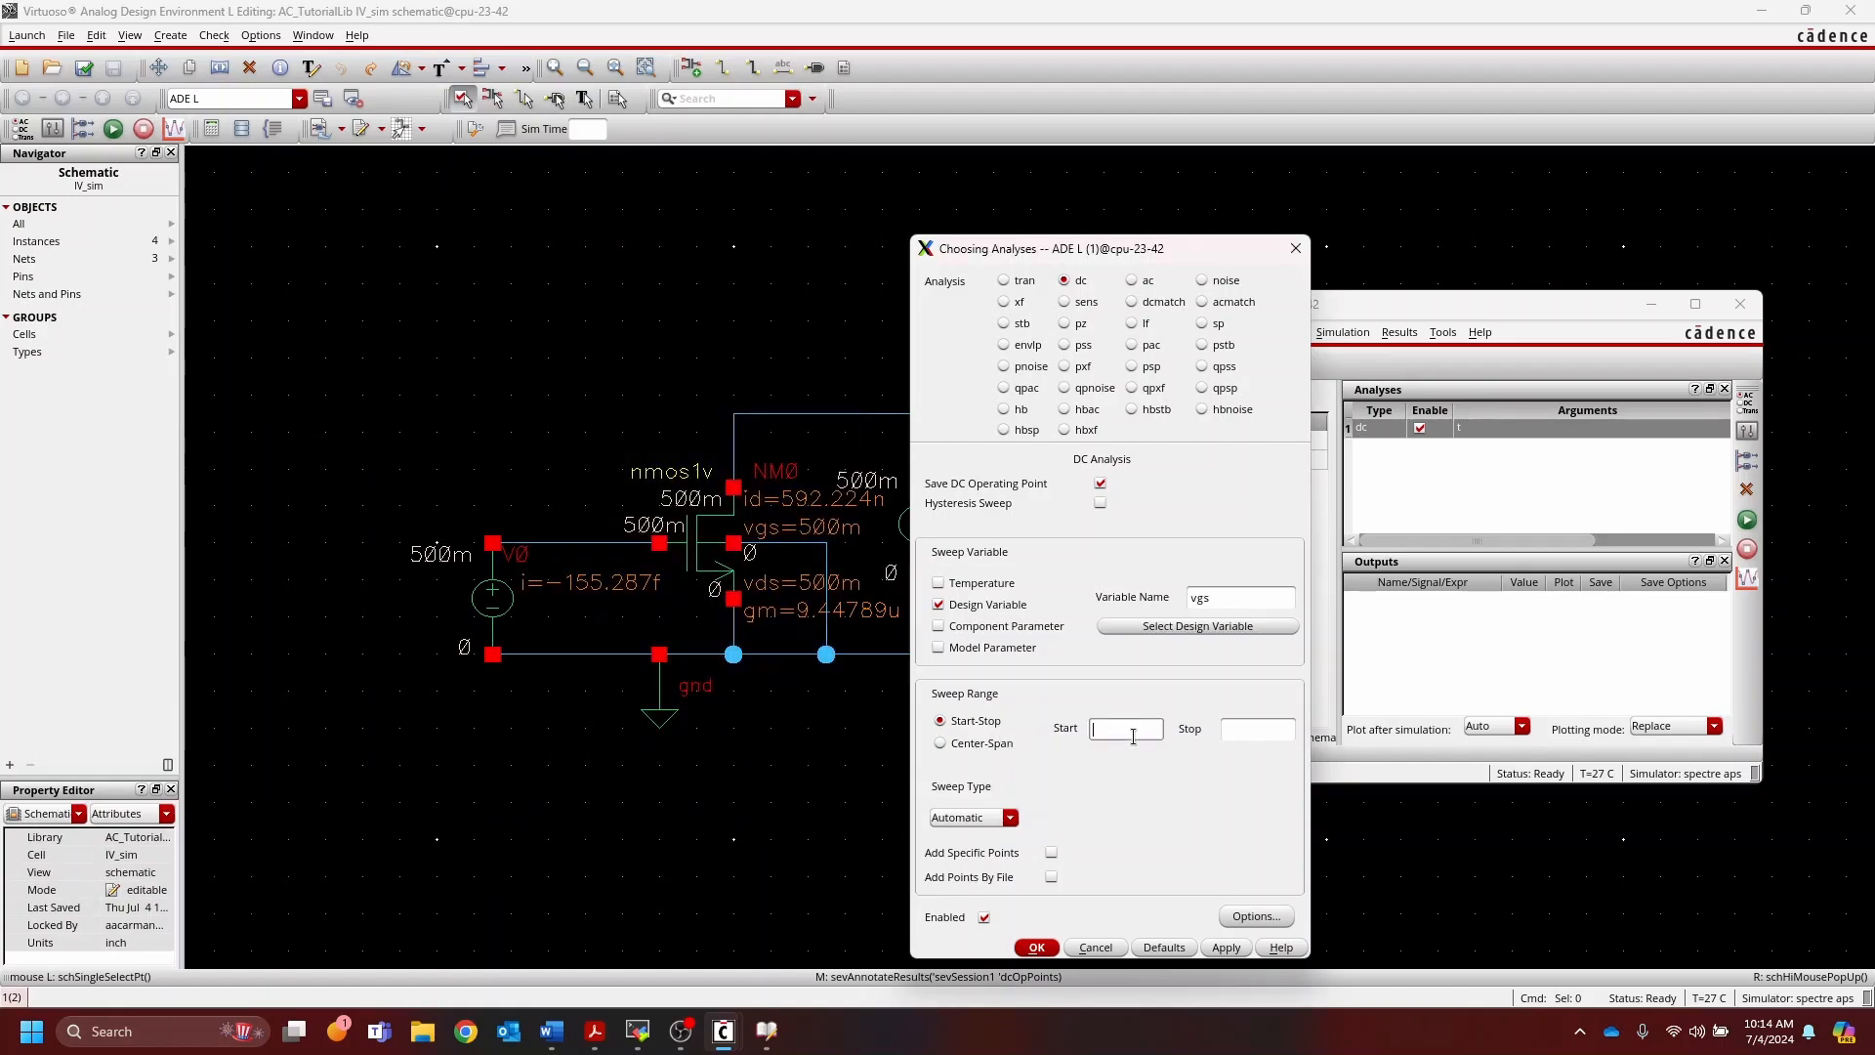
key(Tab)
click(1012, 821)
click(1060, 821)
click(1037, 947)
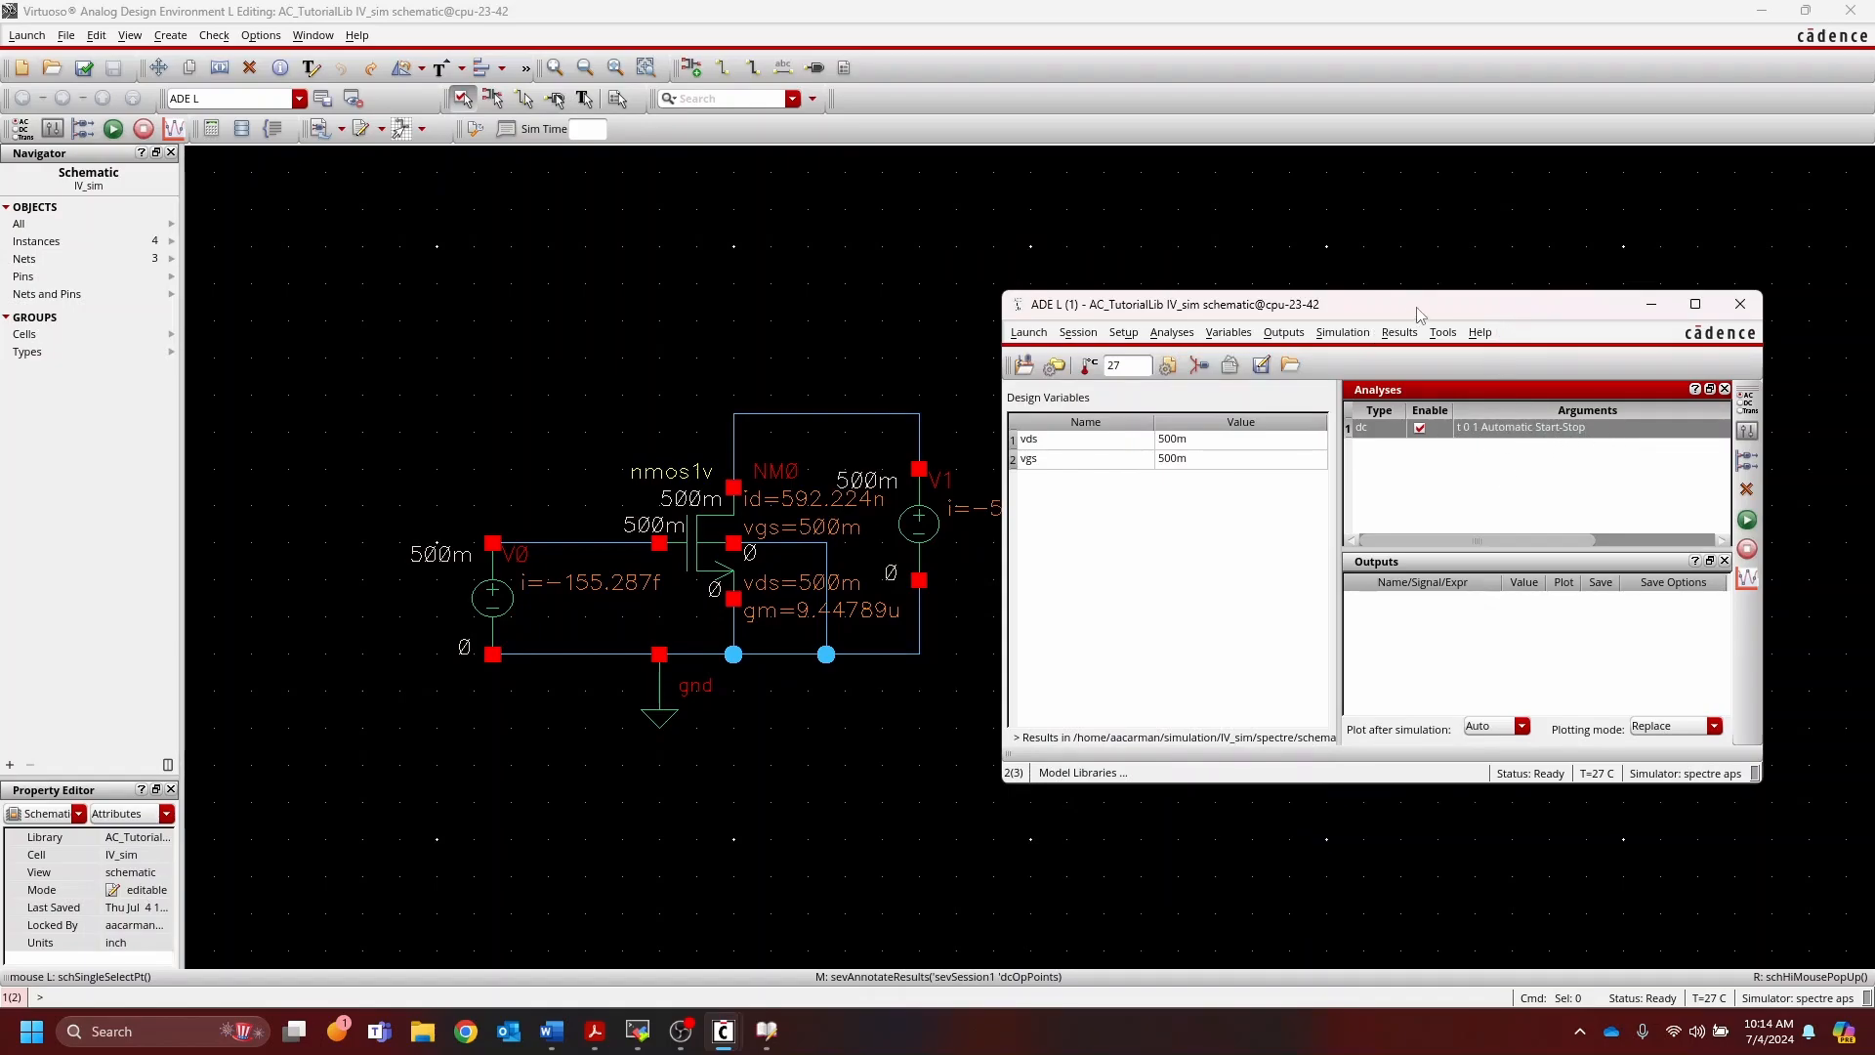
drag(1418, 306, 1399, 278)
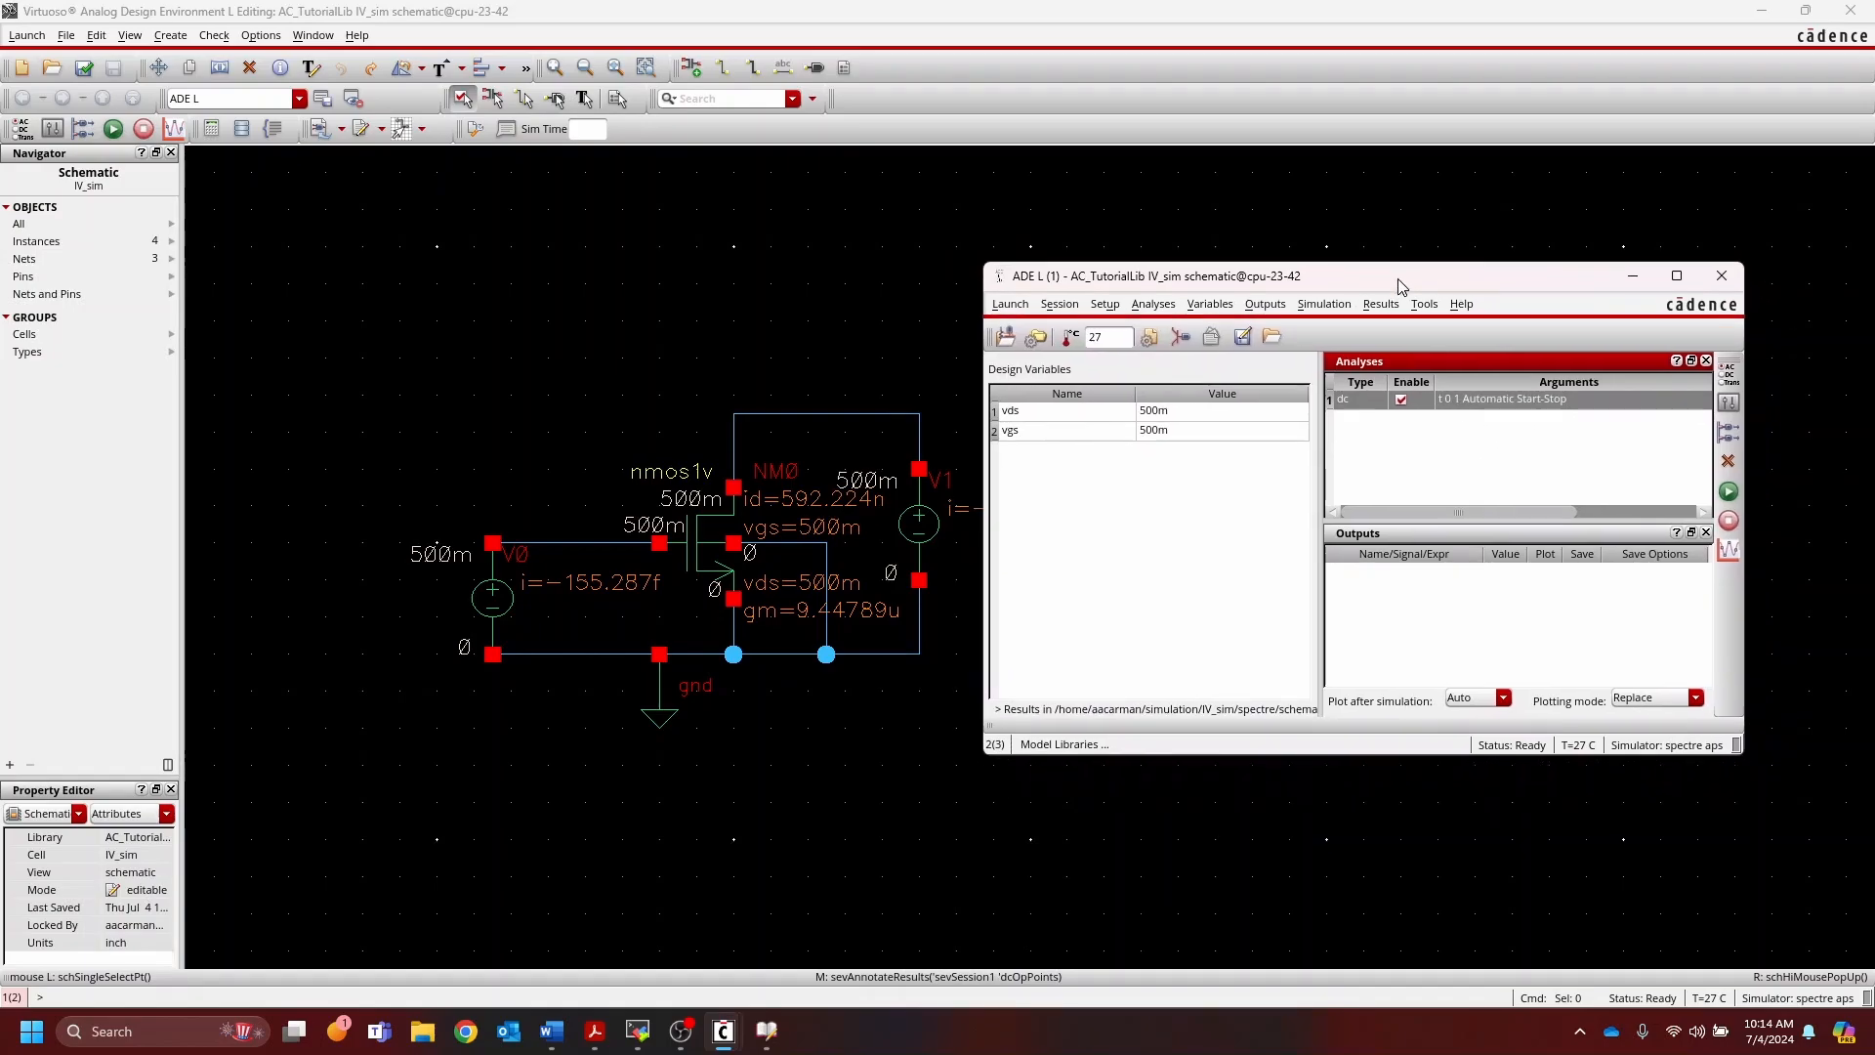
click(1729, 494)
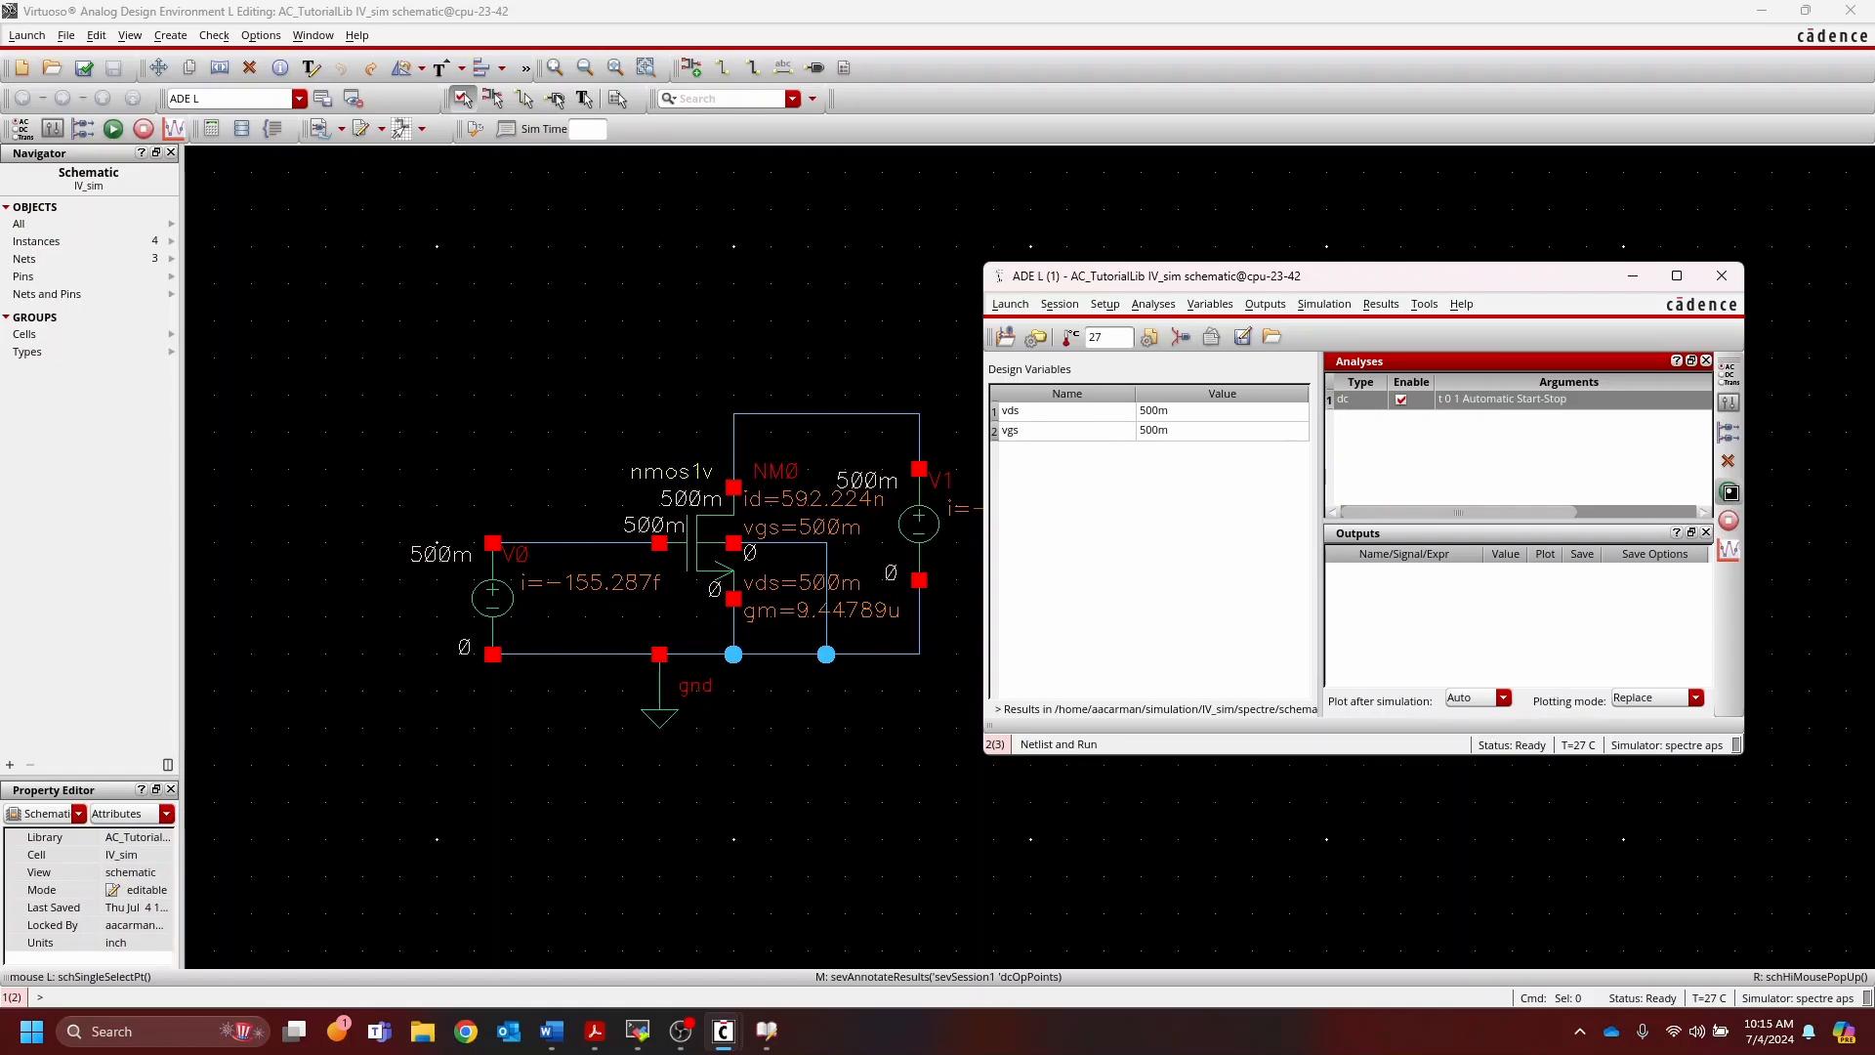
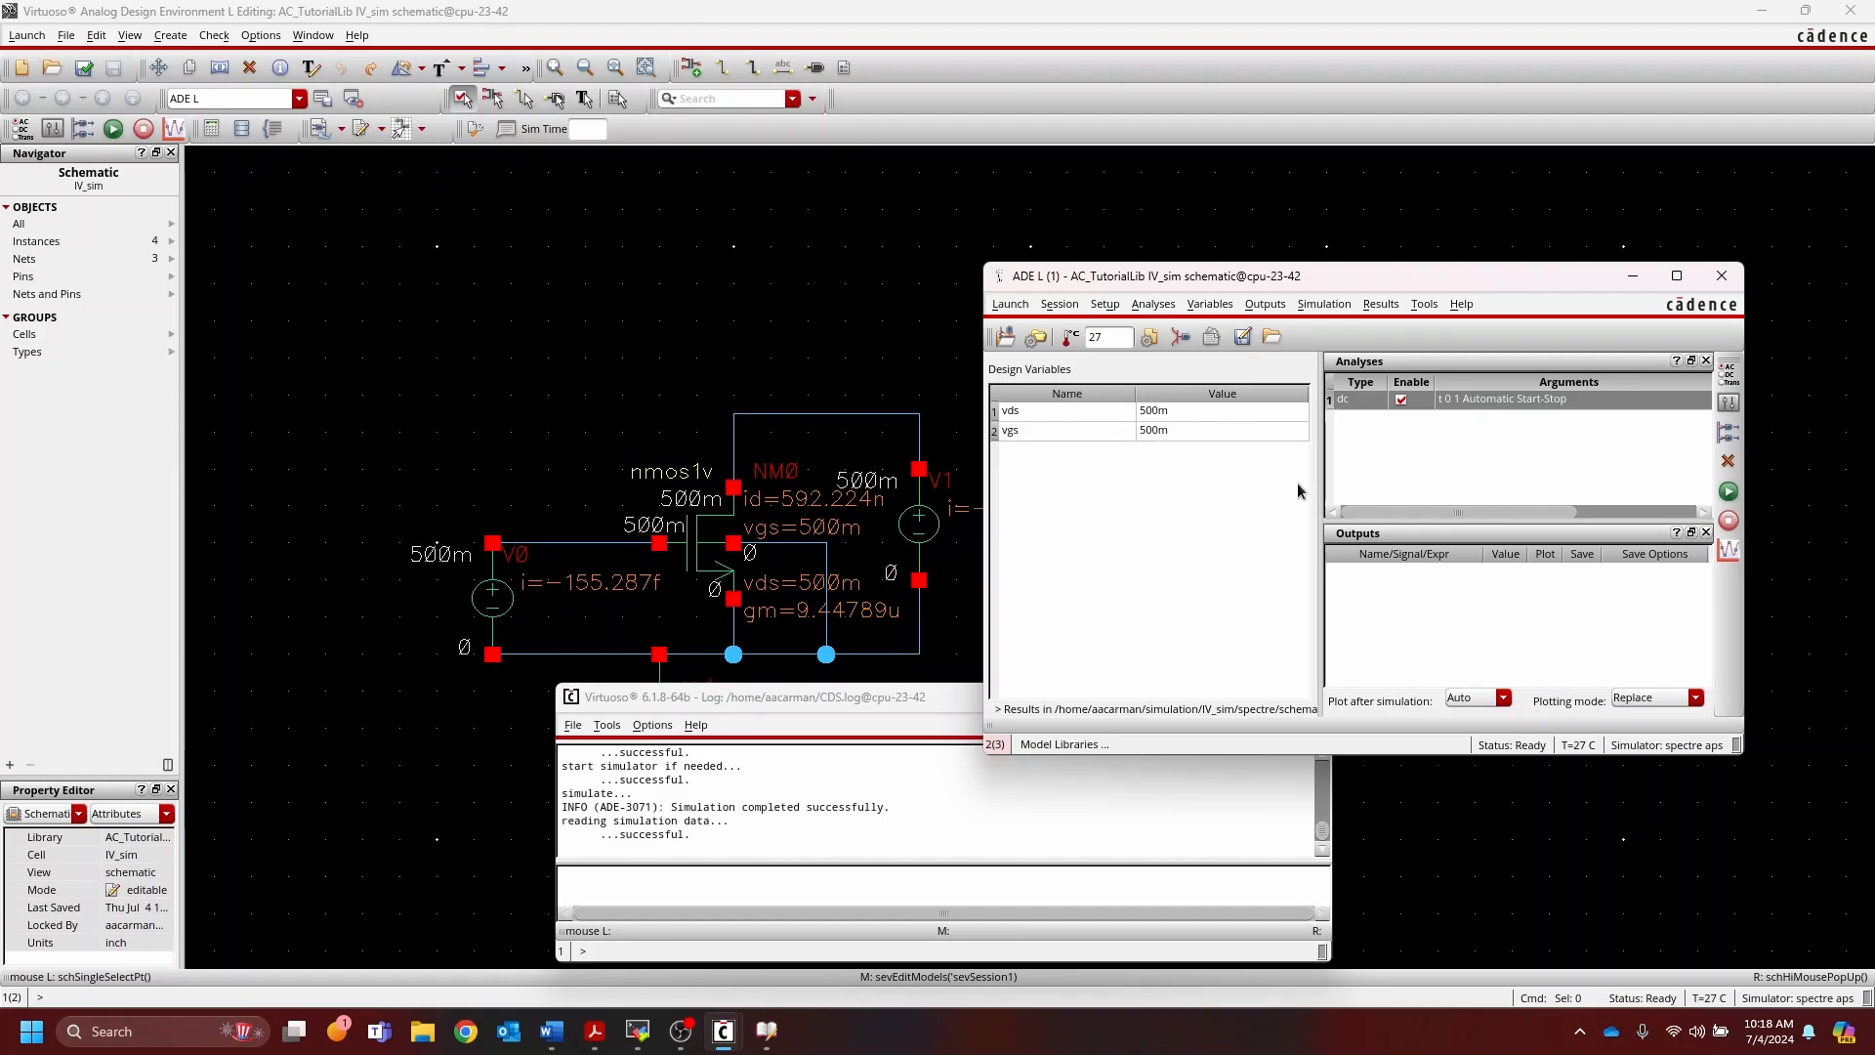
Step: Open the Direct Plot main form for the simulation results and place it clear of the empty graph window
click(1381, 305)
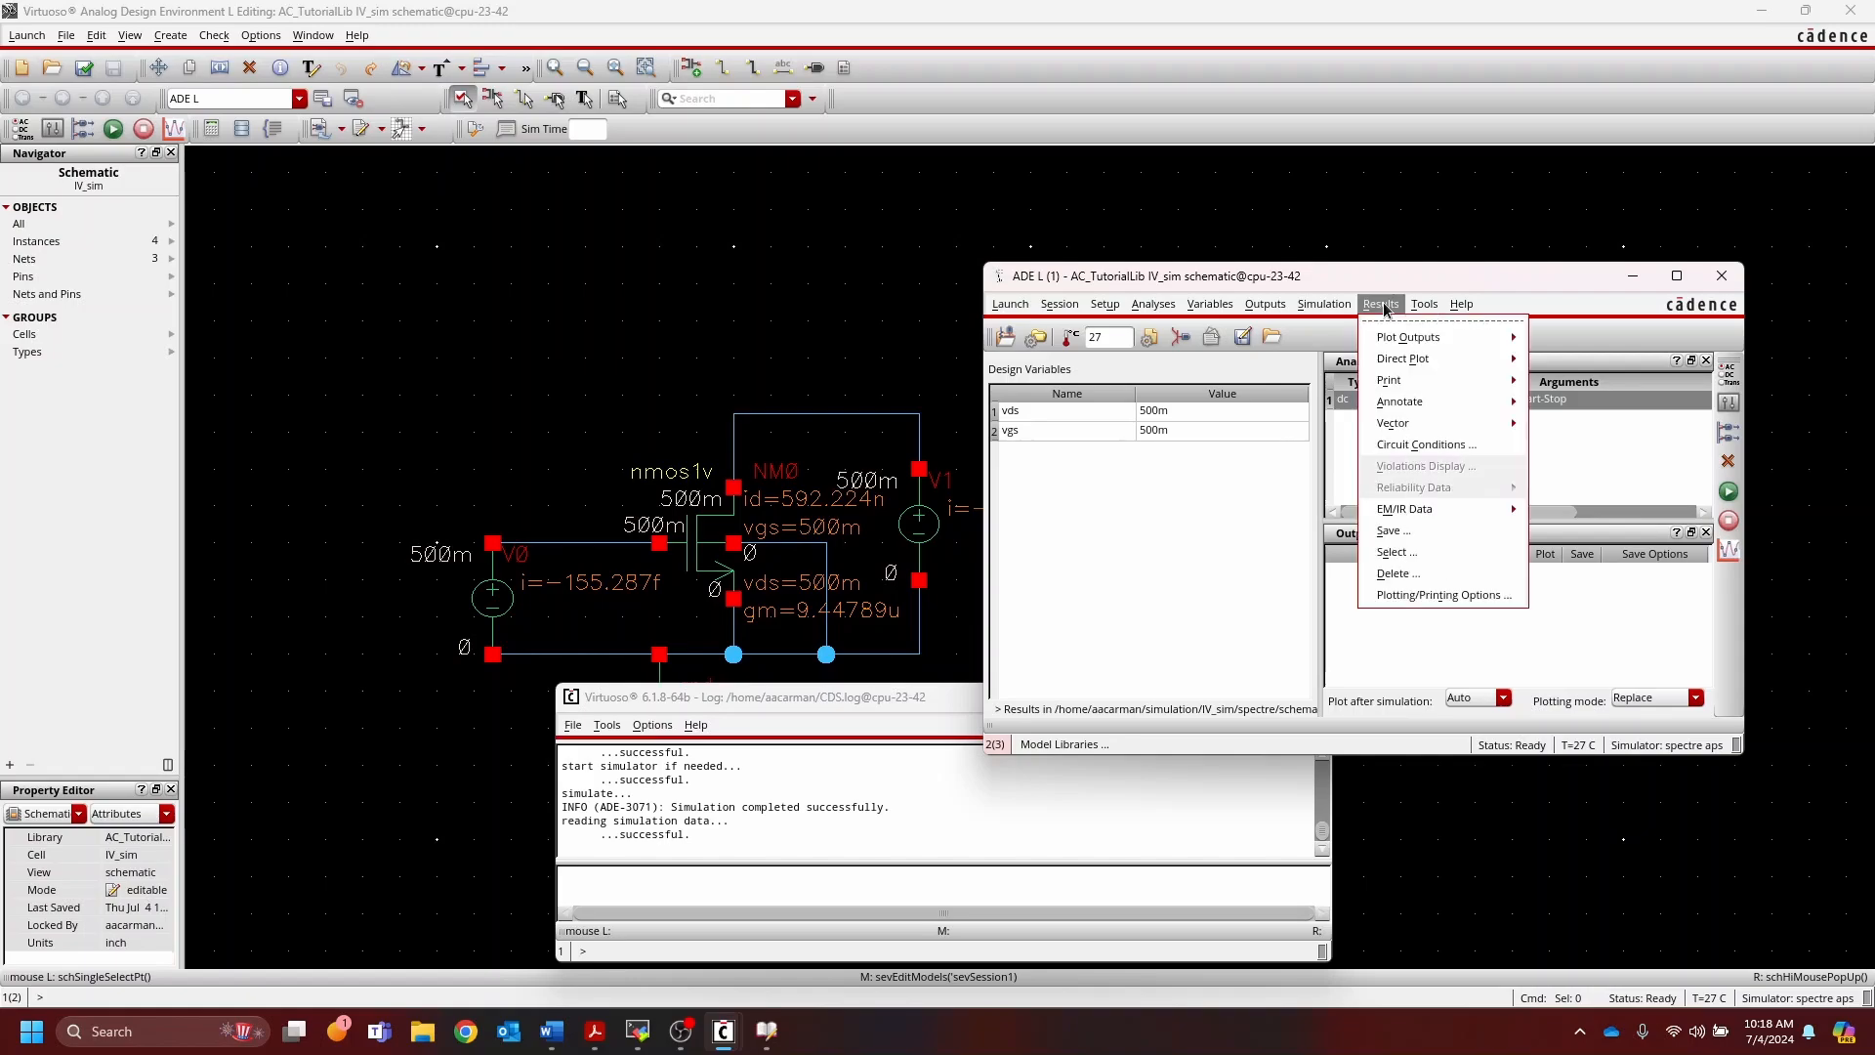
mouse_move(1454, 365)
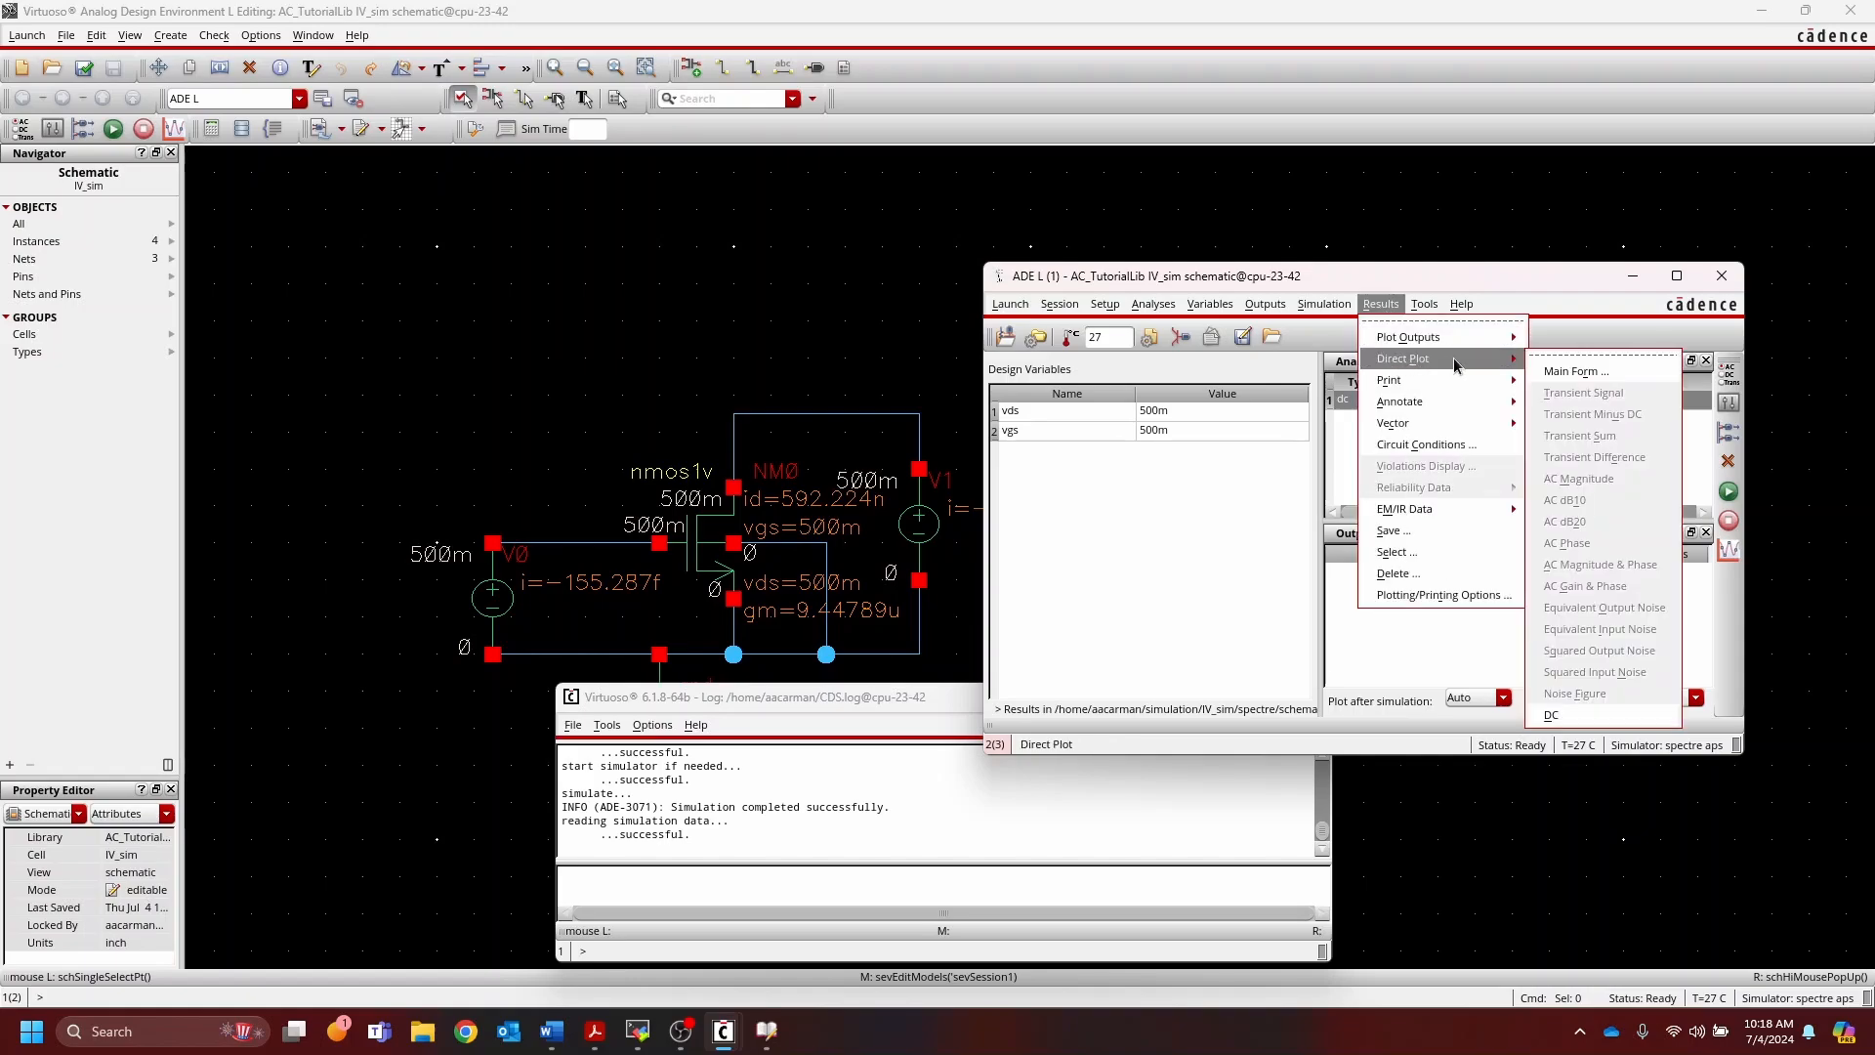
click(1563, 372)
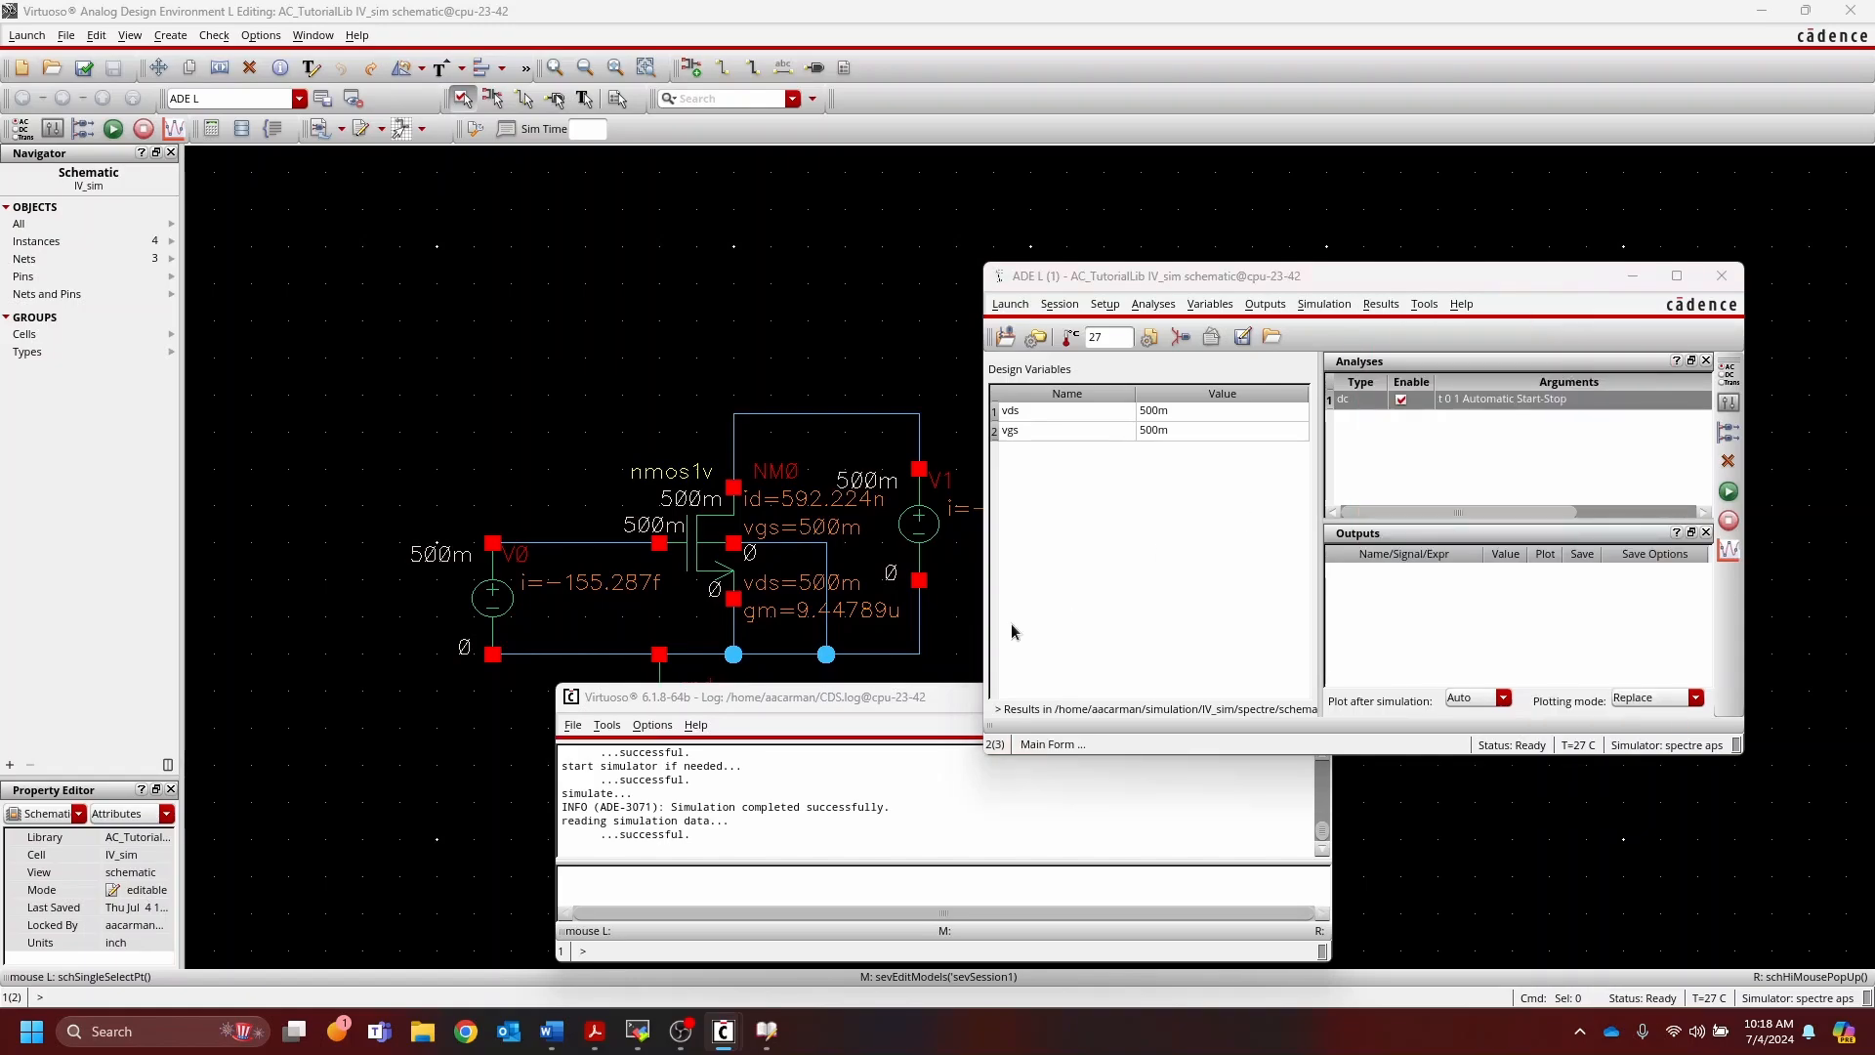
drag(1139, 218, 672, 88)
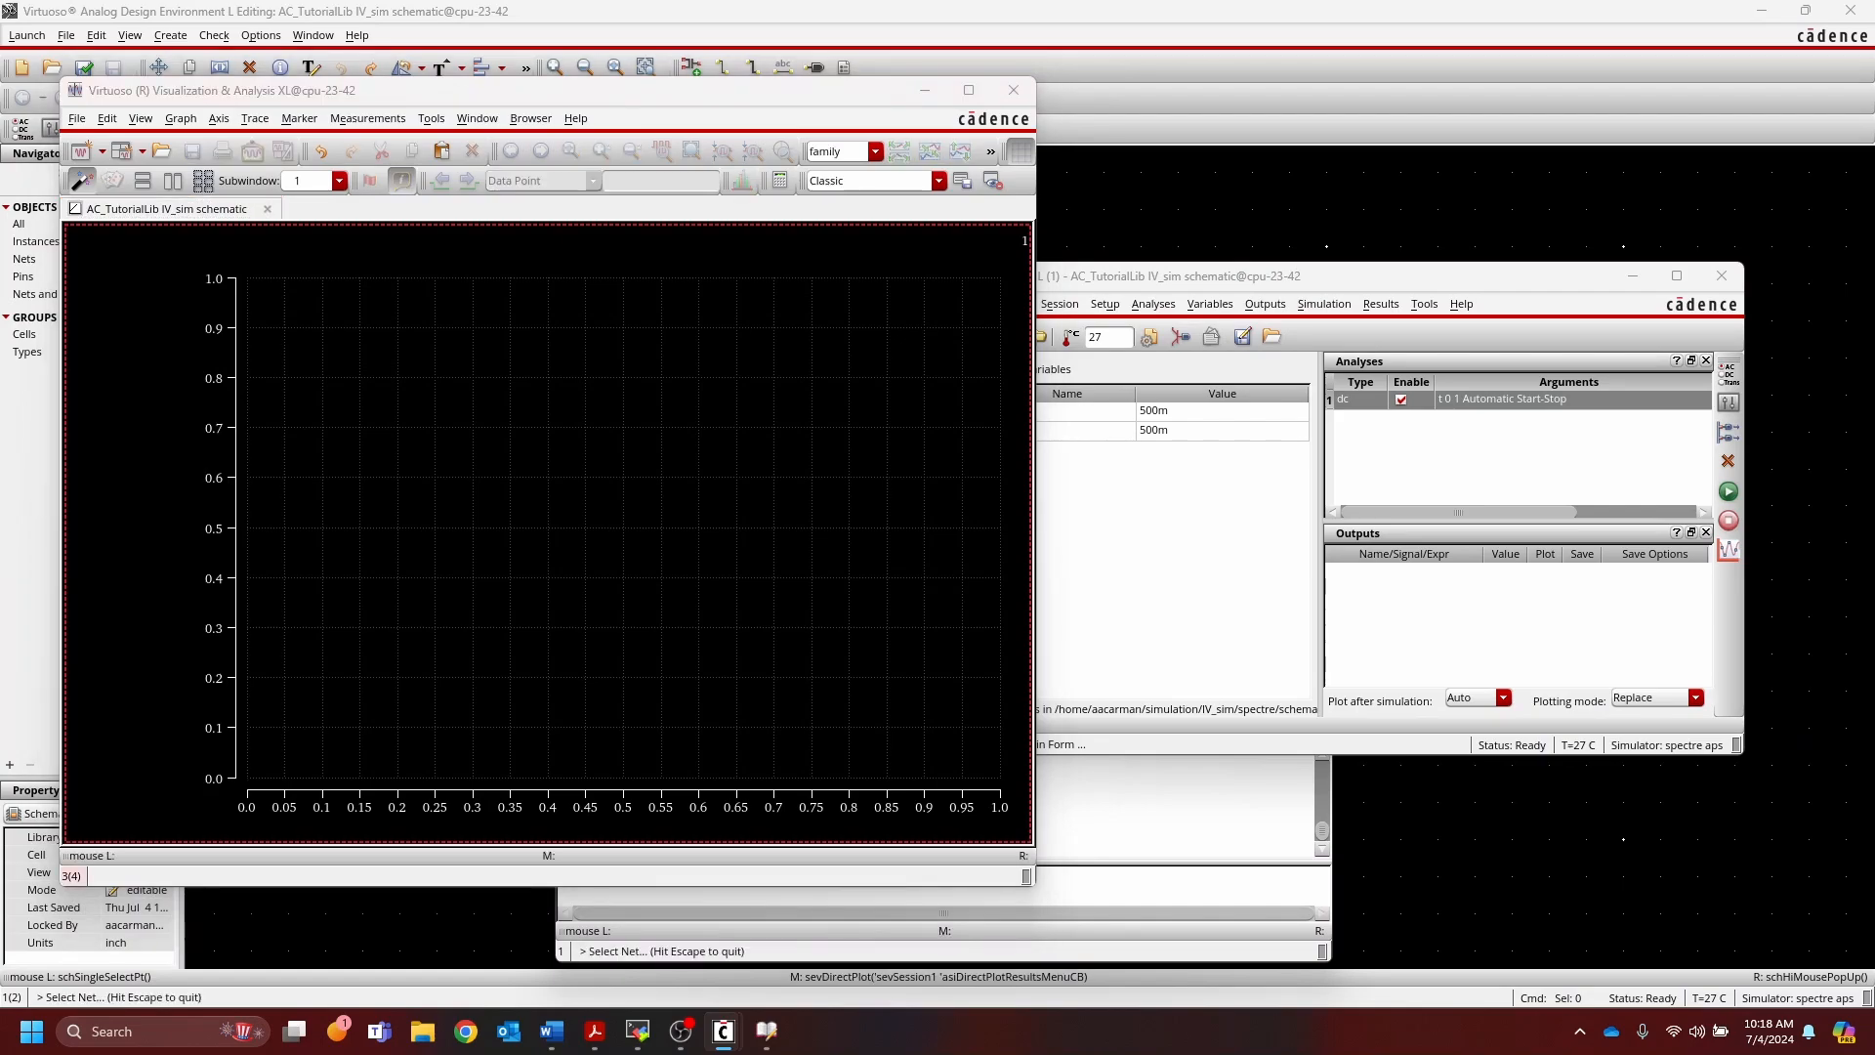
drag(166, 351, 1032, 338)
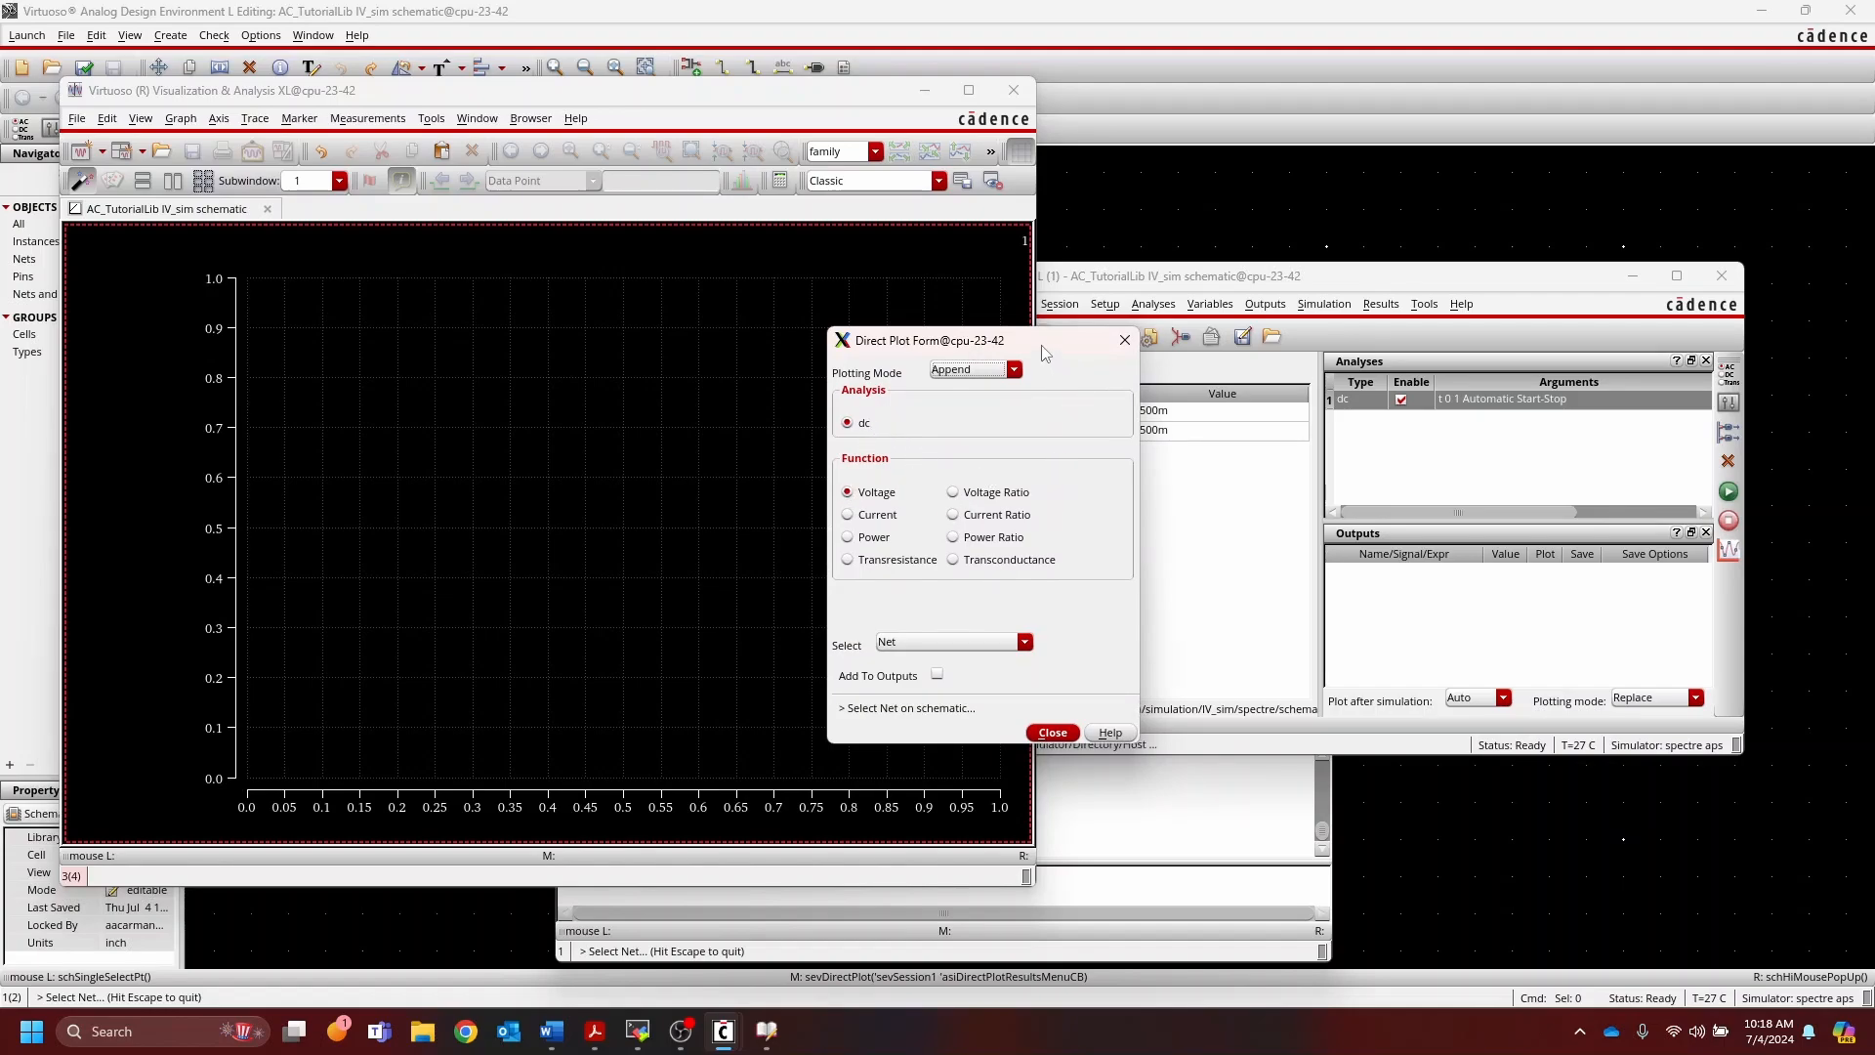
drag(1040, 349, 1097, 336)
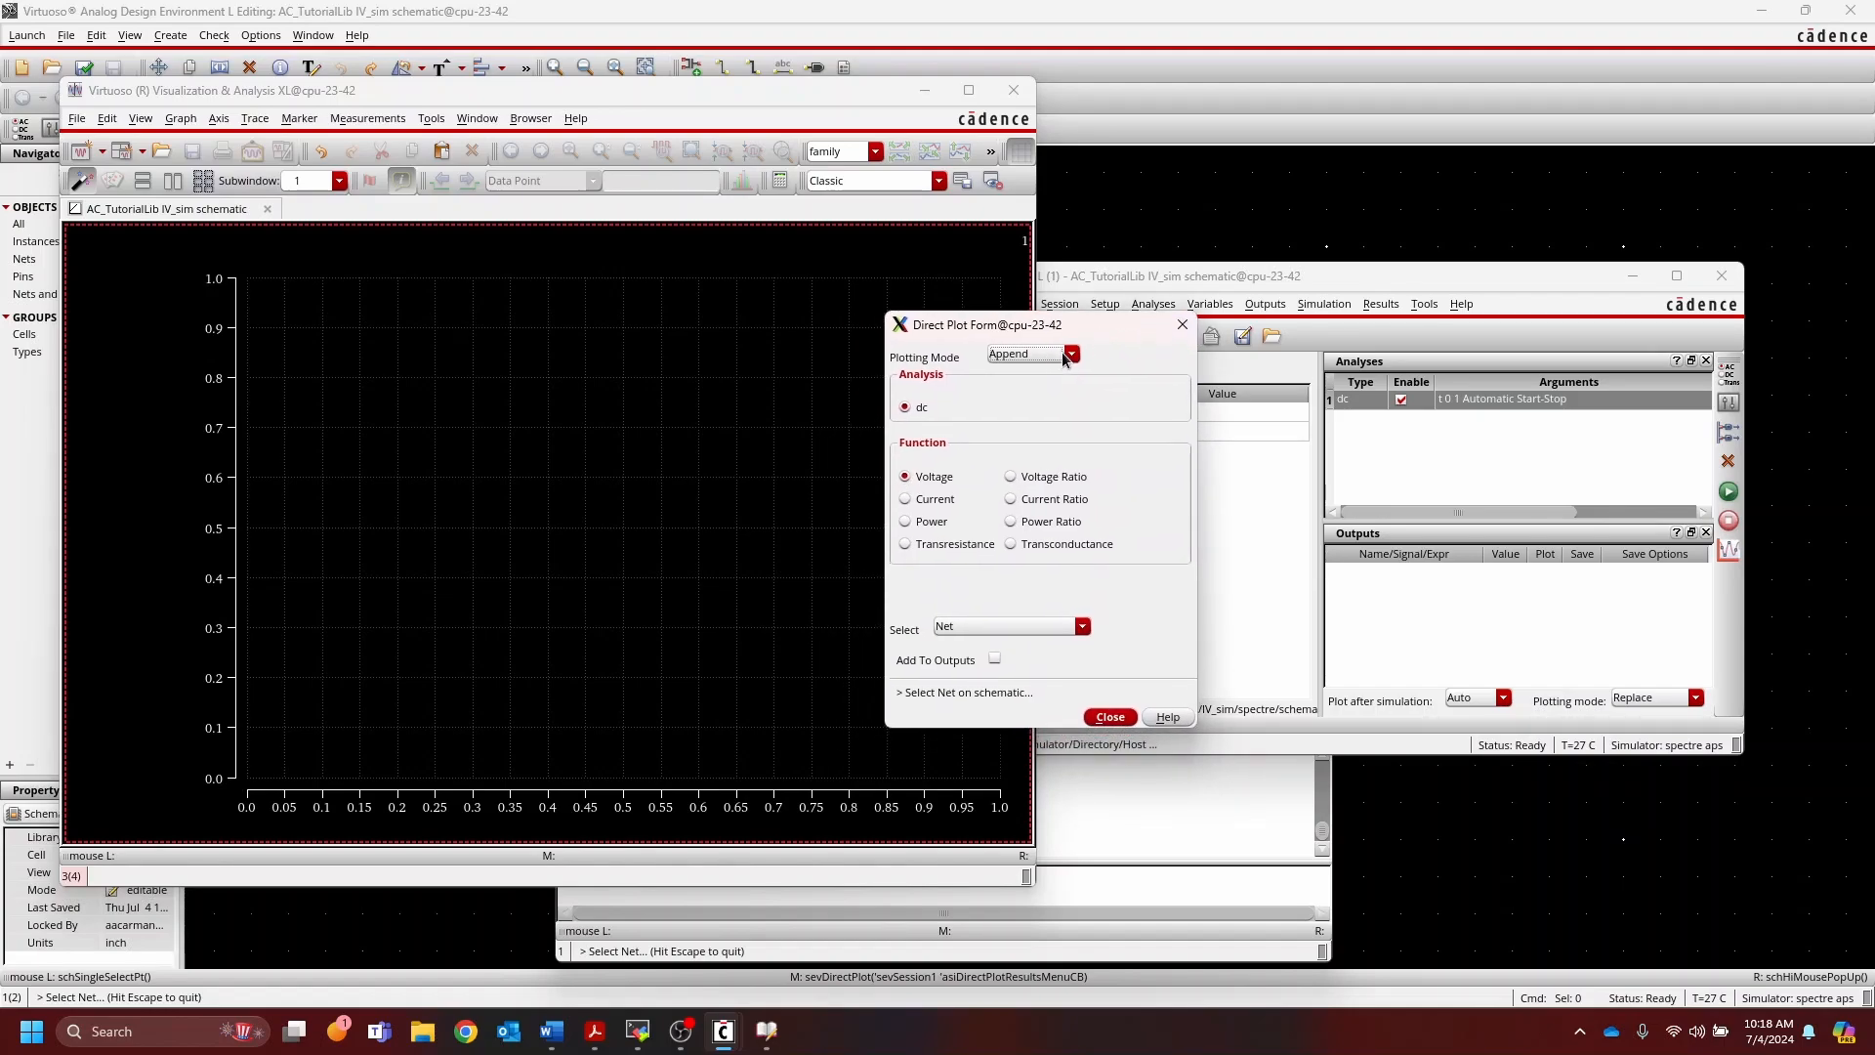
Step: Set the direct plot to Append mode with the Current function and Terminal selection, and enable Add To Outputs
click(1067, 356)
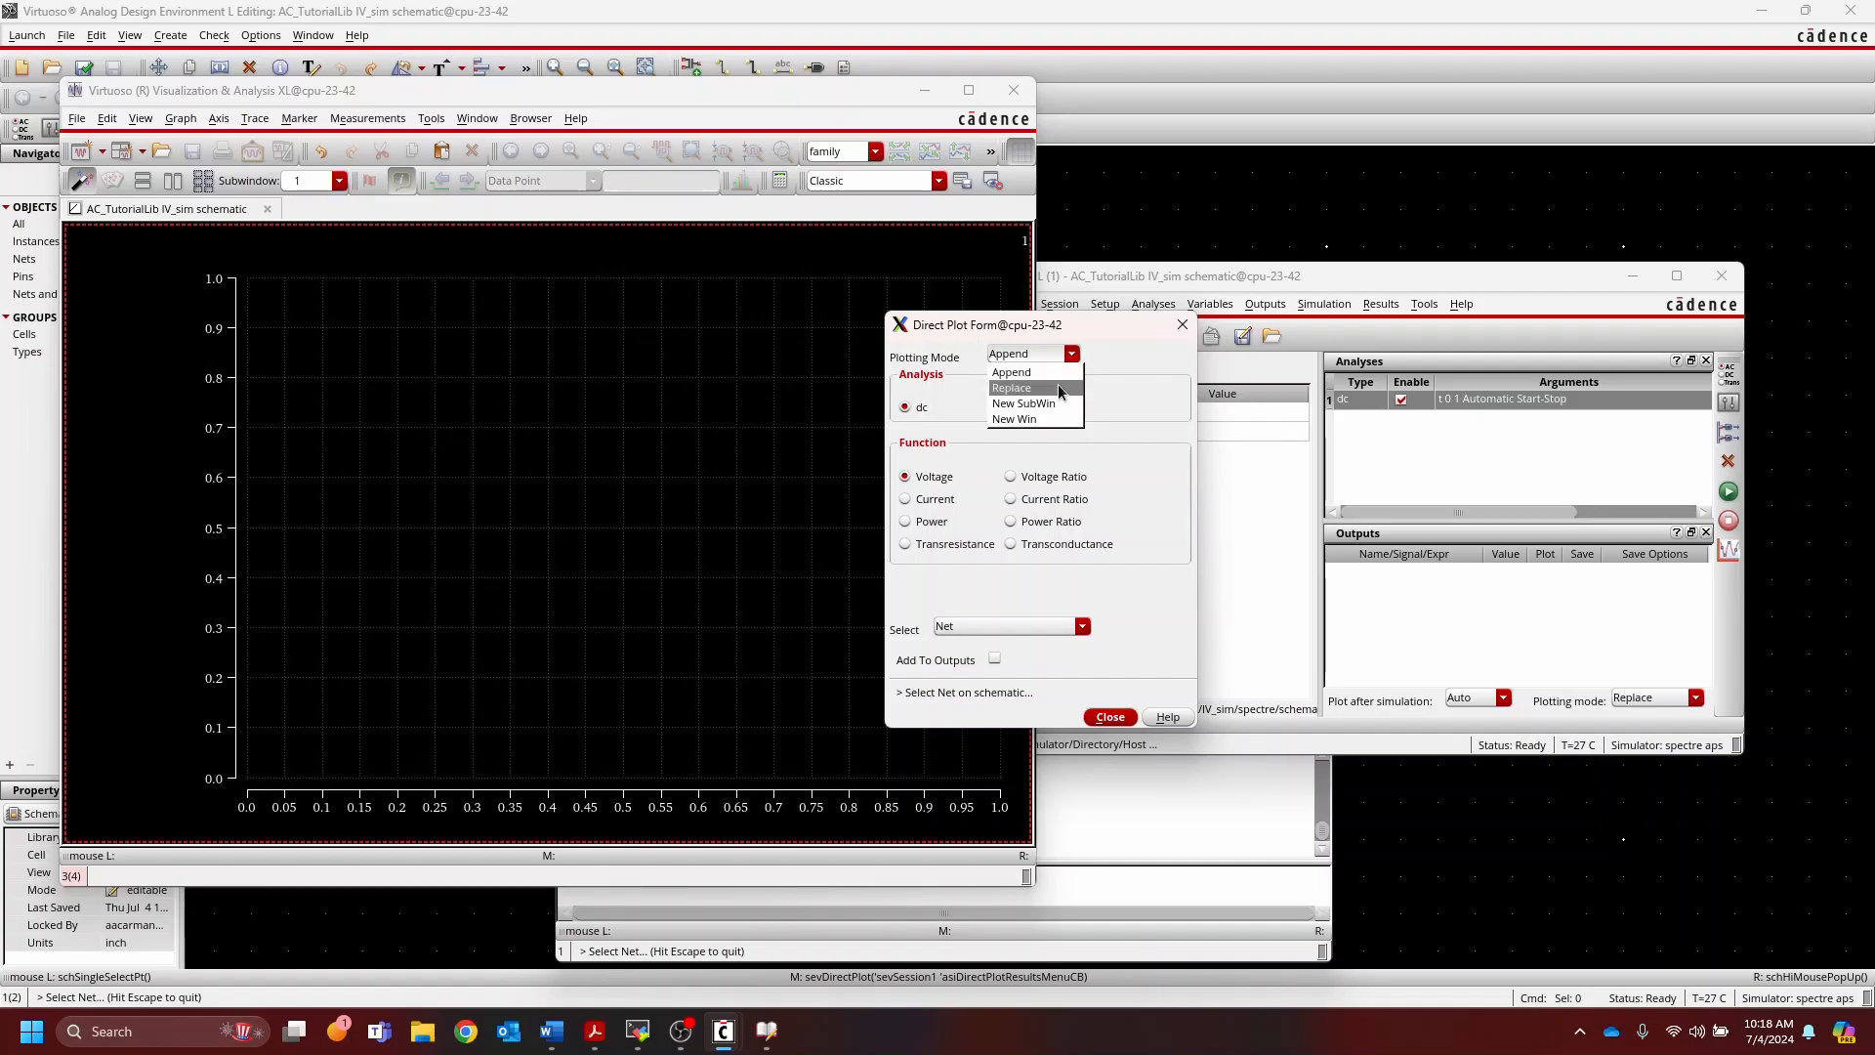
click(1062, 376)
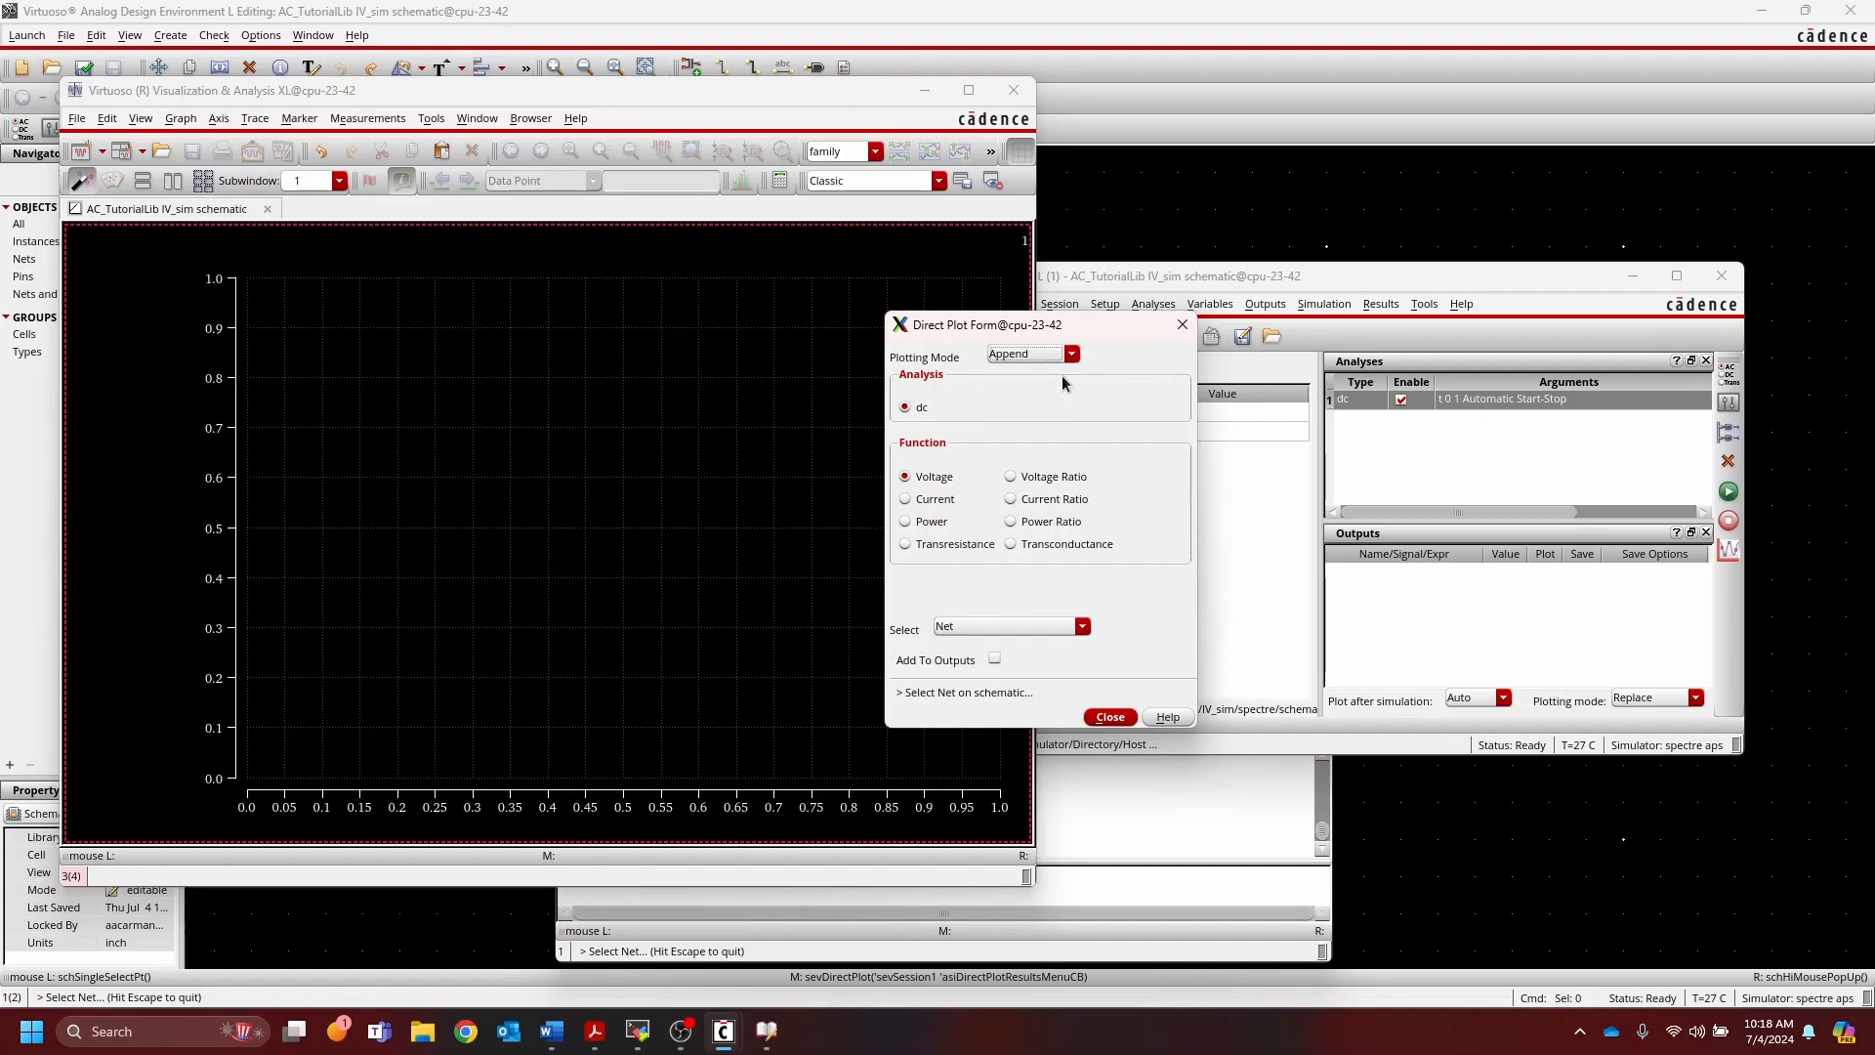
click(929, 501)
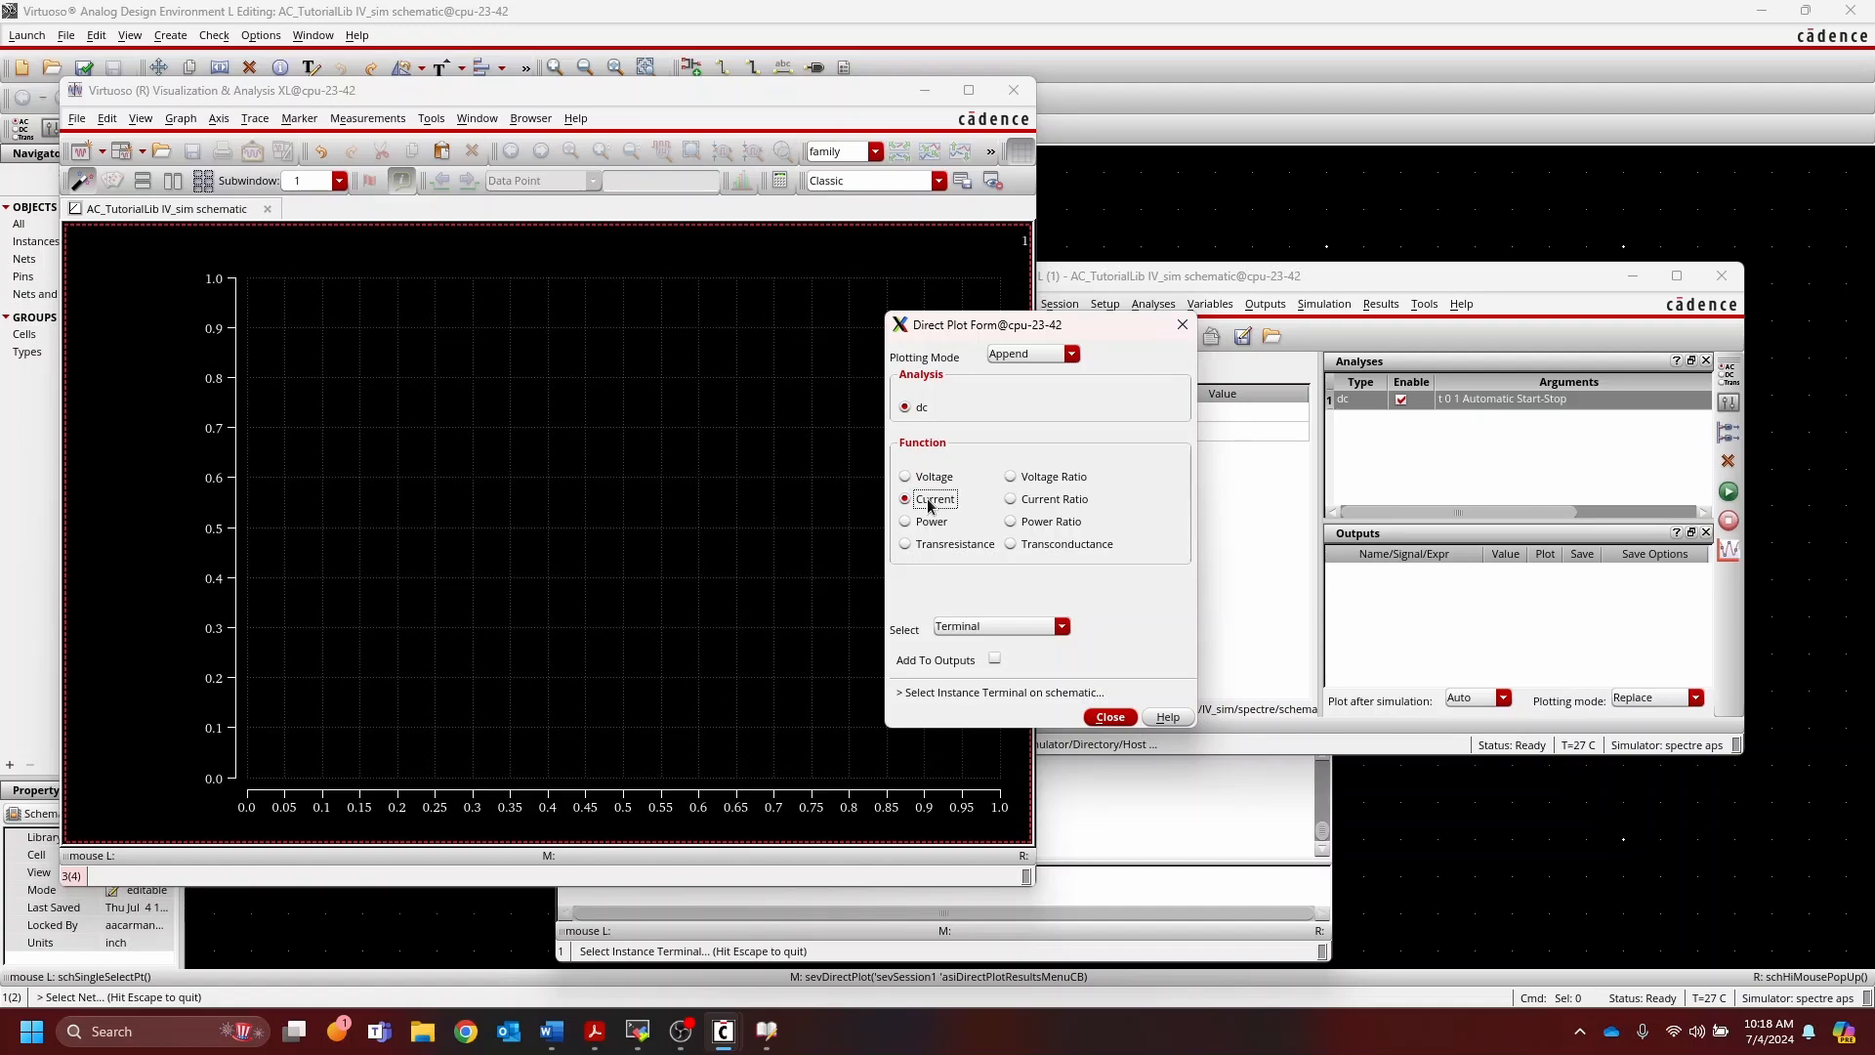
click(1012, 632)
click(997, 646)
click(993, 661)
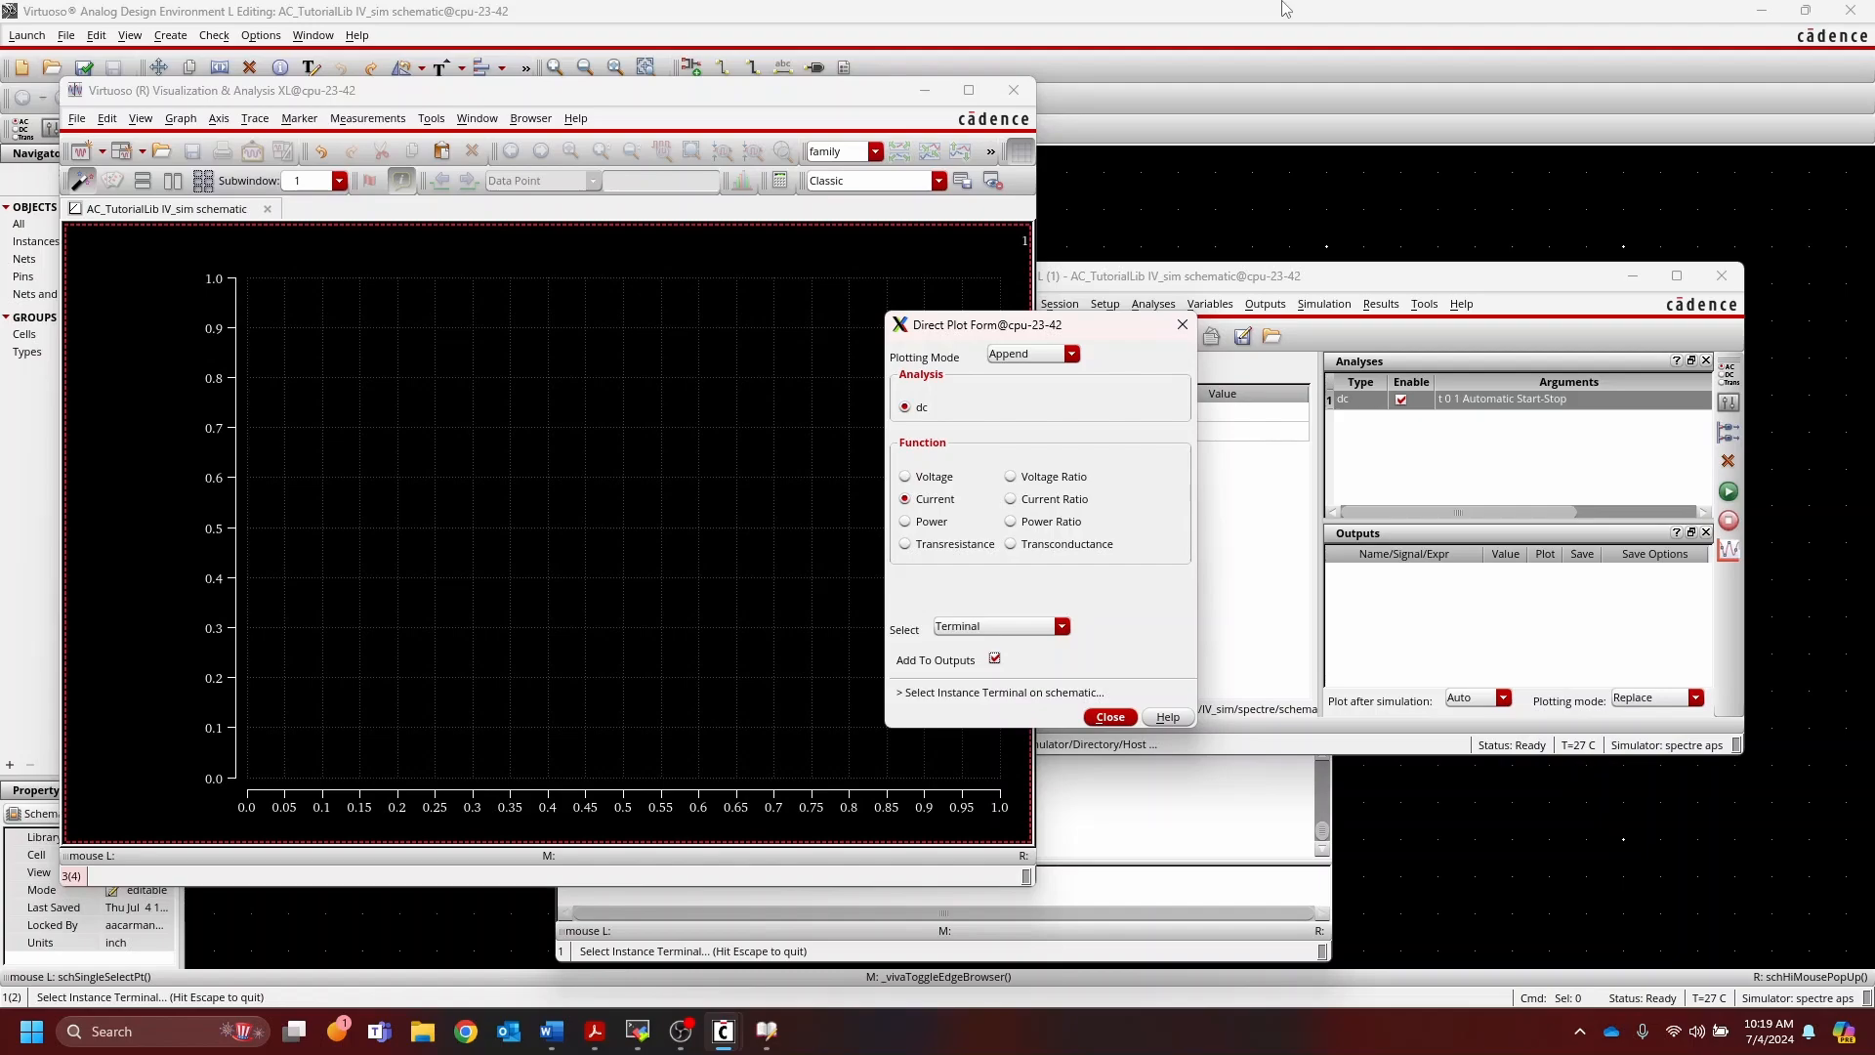
Step: Try to plot the current at the drain terminal of transistor NM0 in the schematic
click(1279, 13)
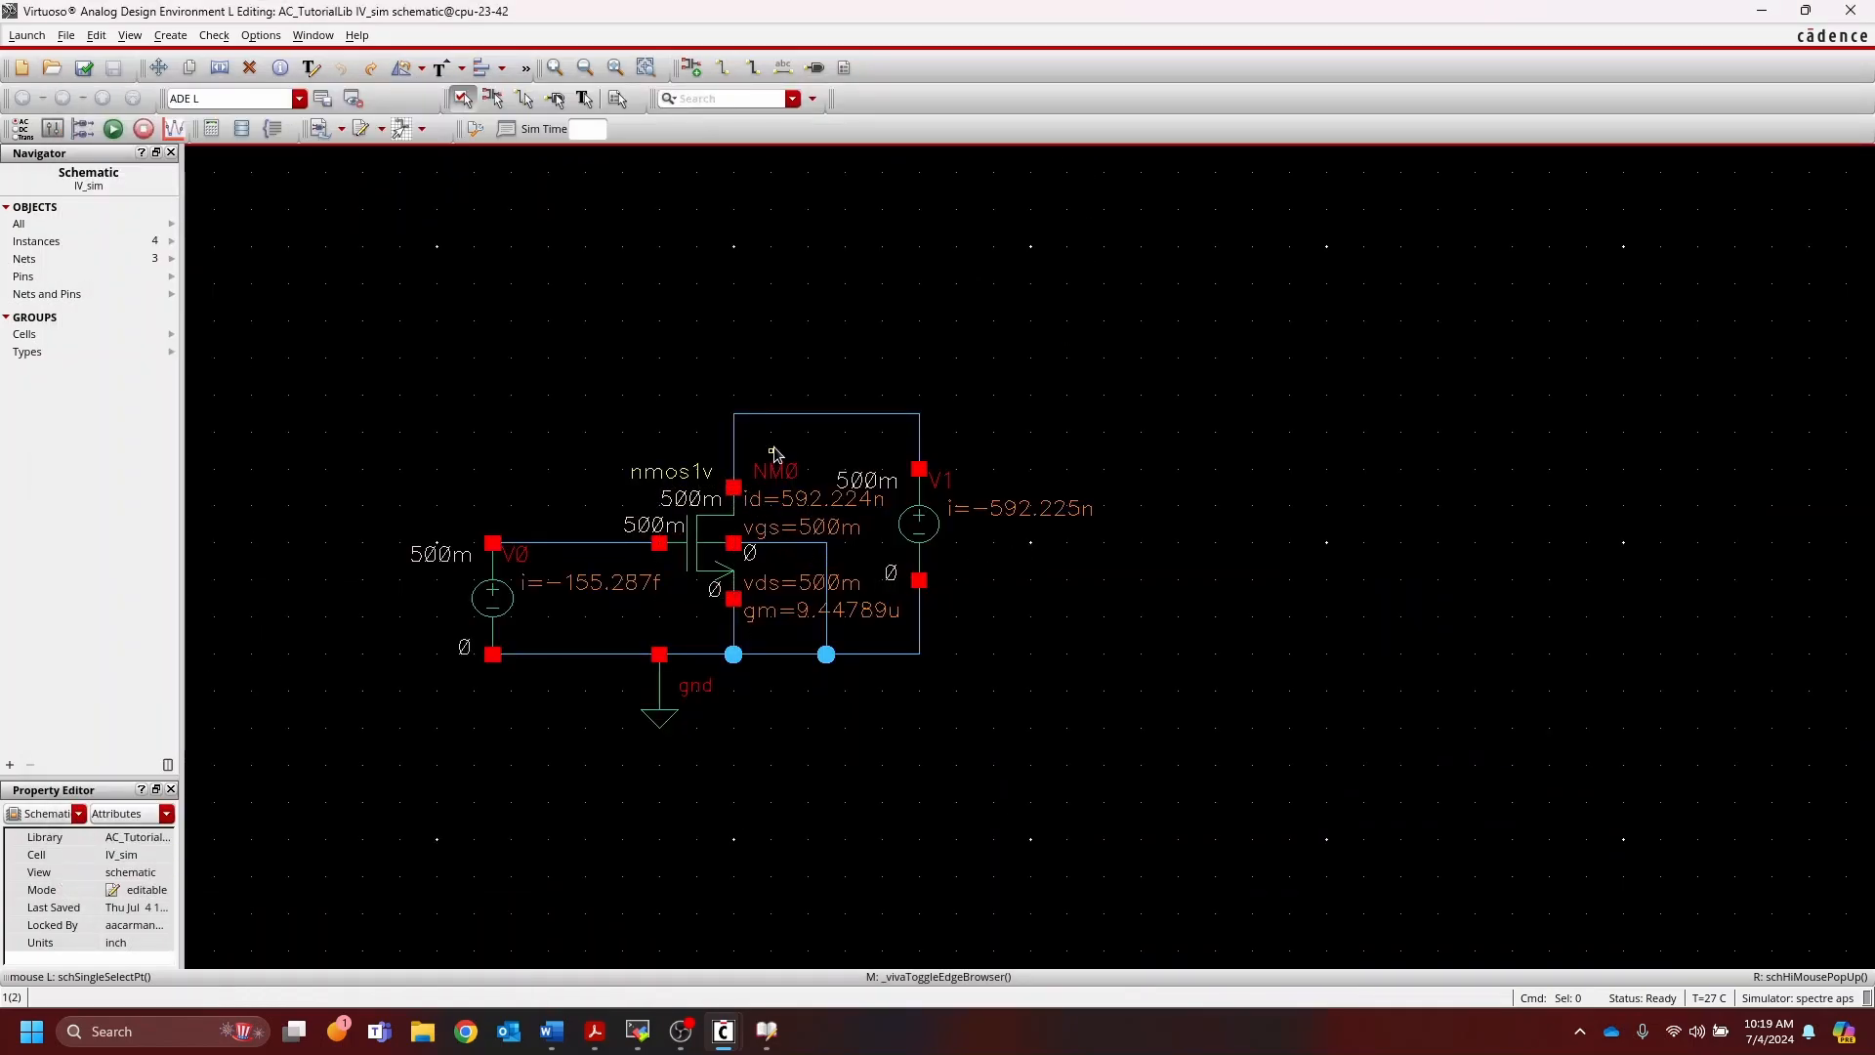
click(737, 493)
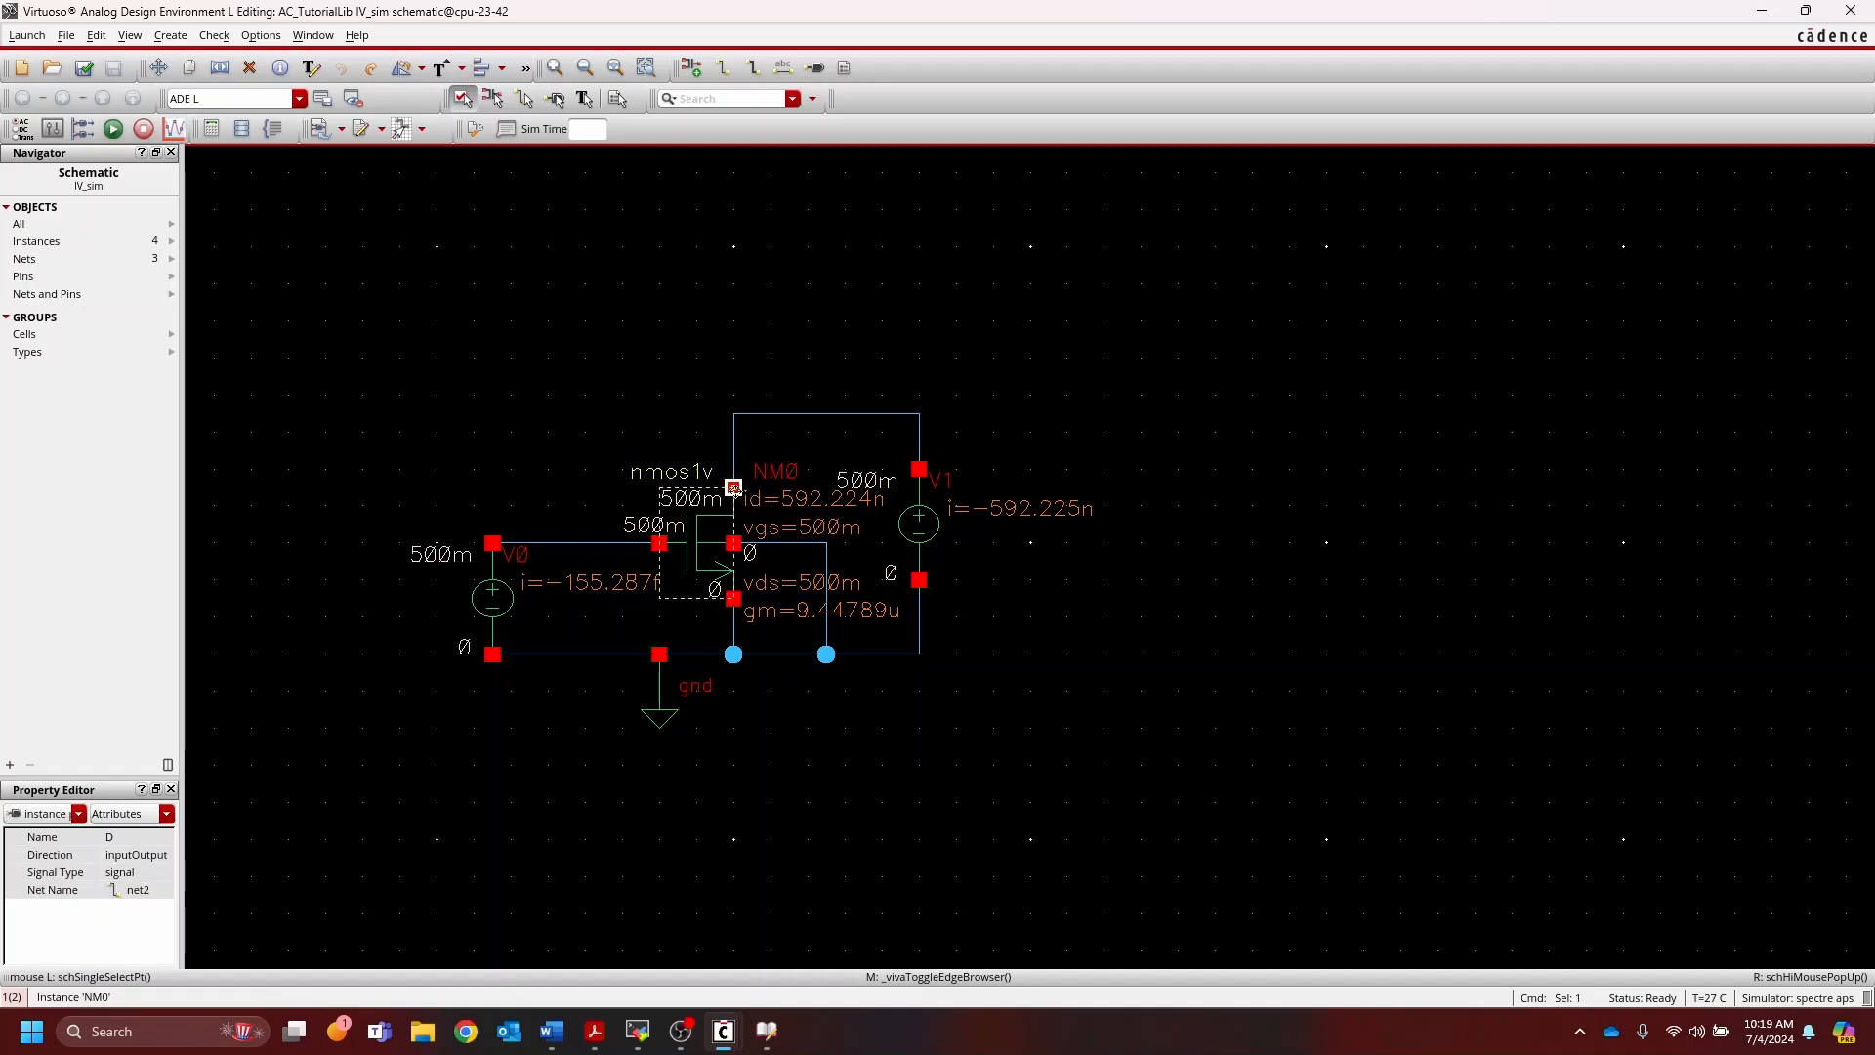
key(alt+Tab)
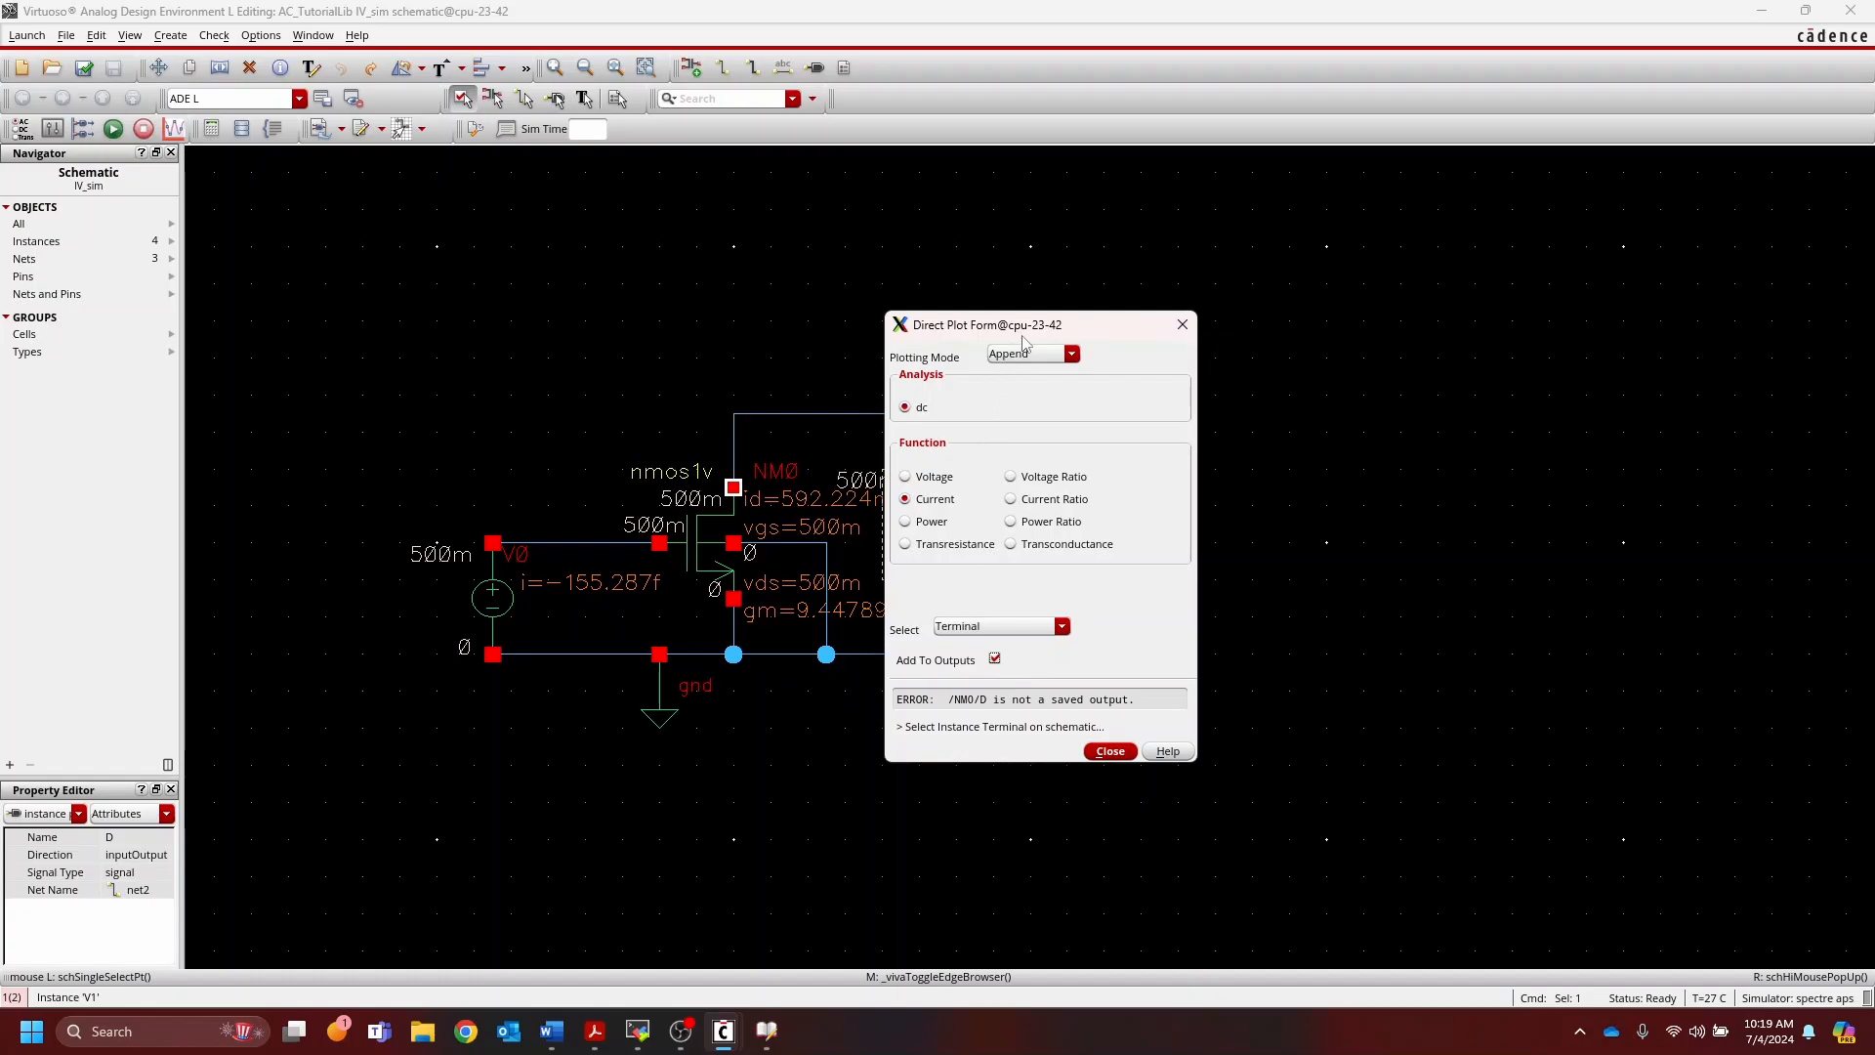
Step: Plot the current at the minus terminal of voltage source V1, and close the Direct Plot form
drag(1019, 334, 1255, 332)
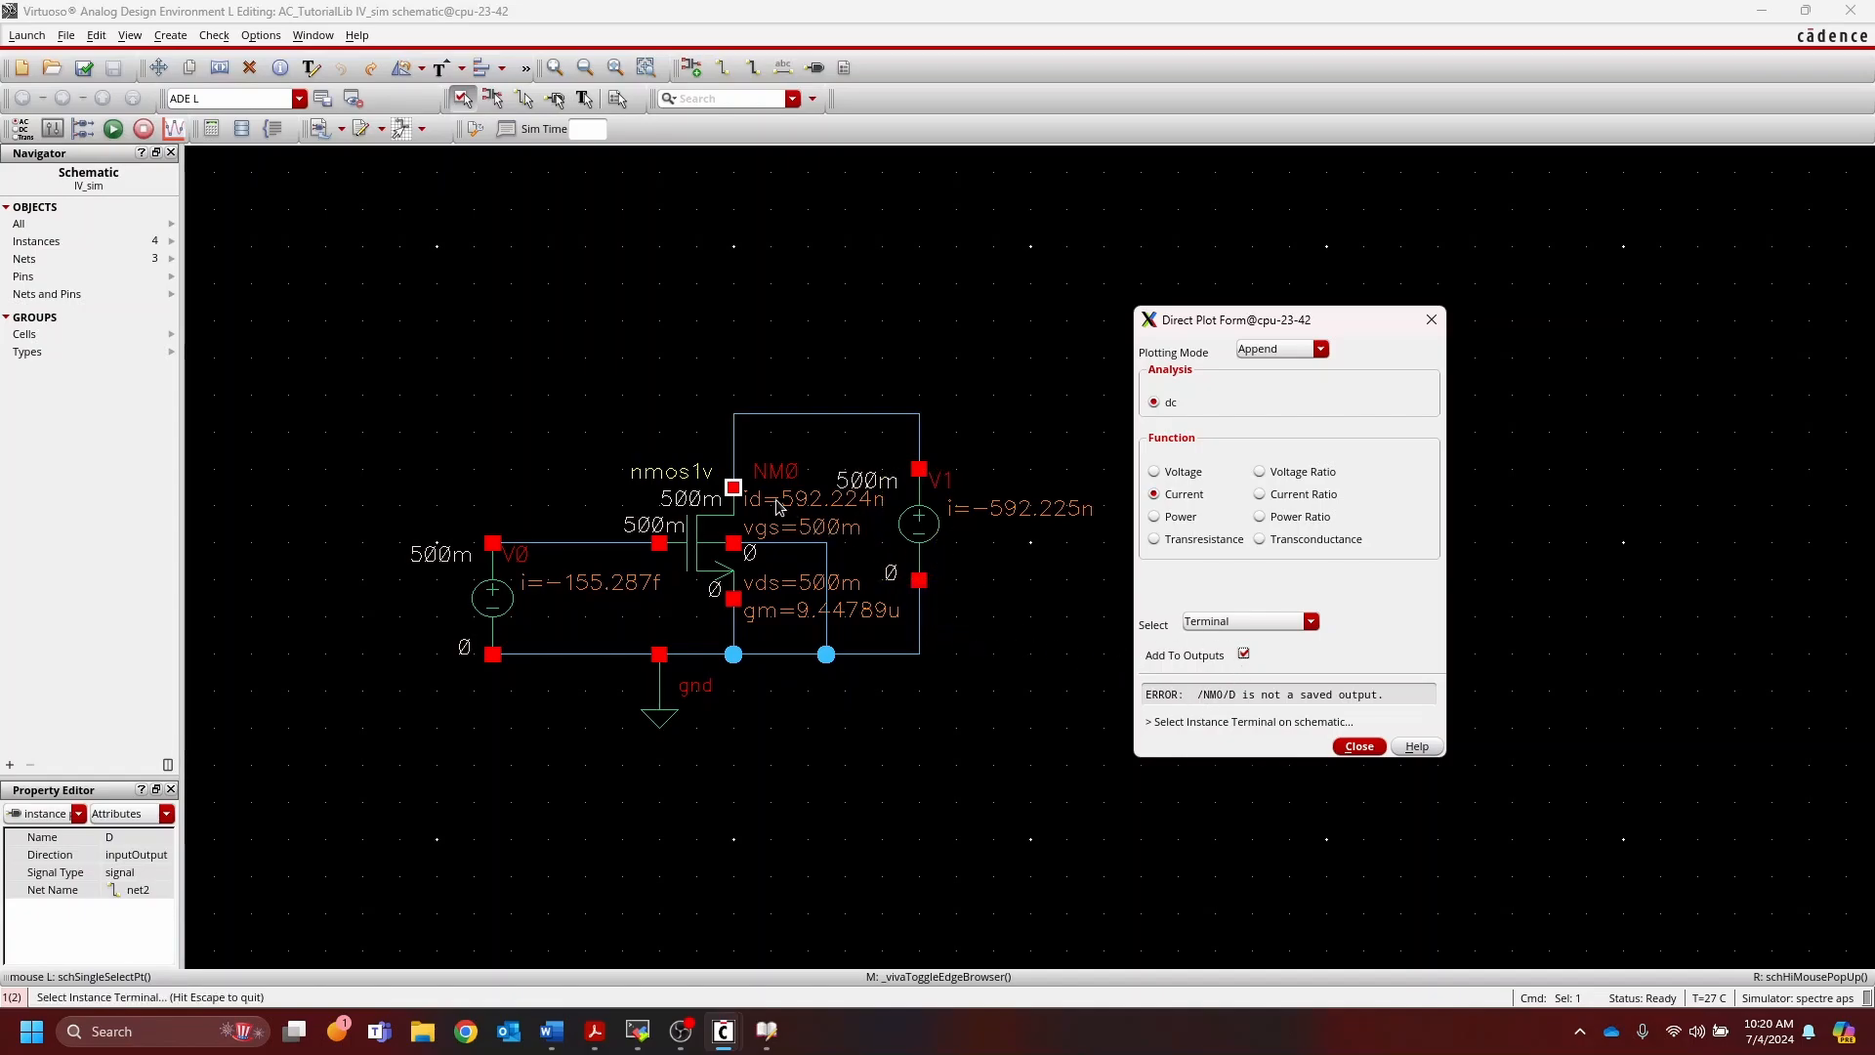
click(920, 582)
click(920, 582)
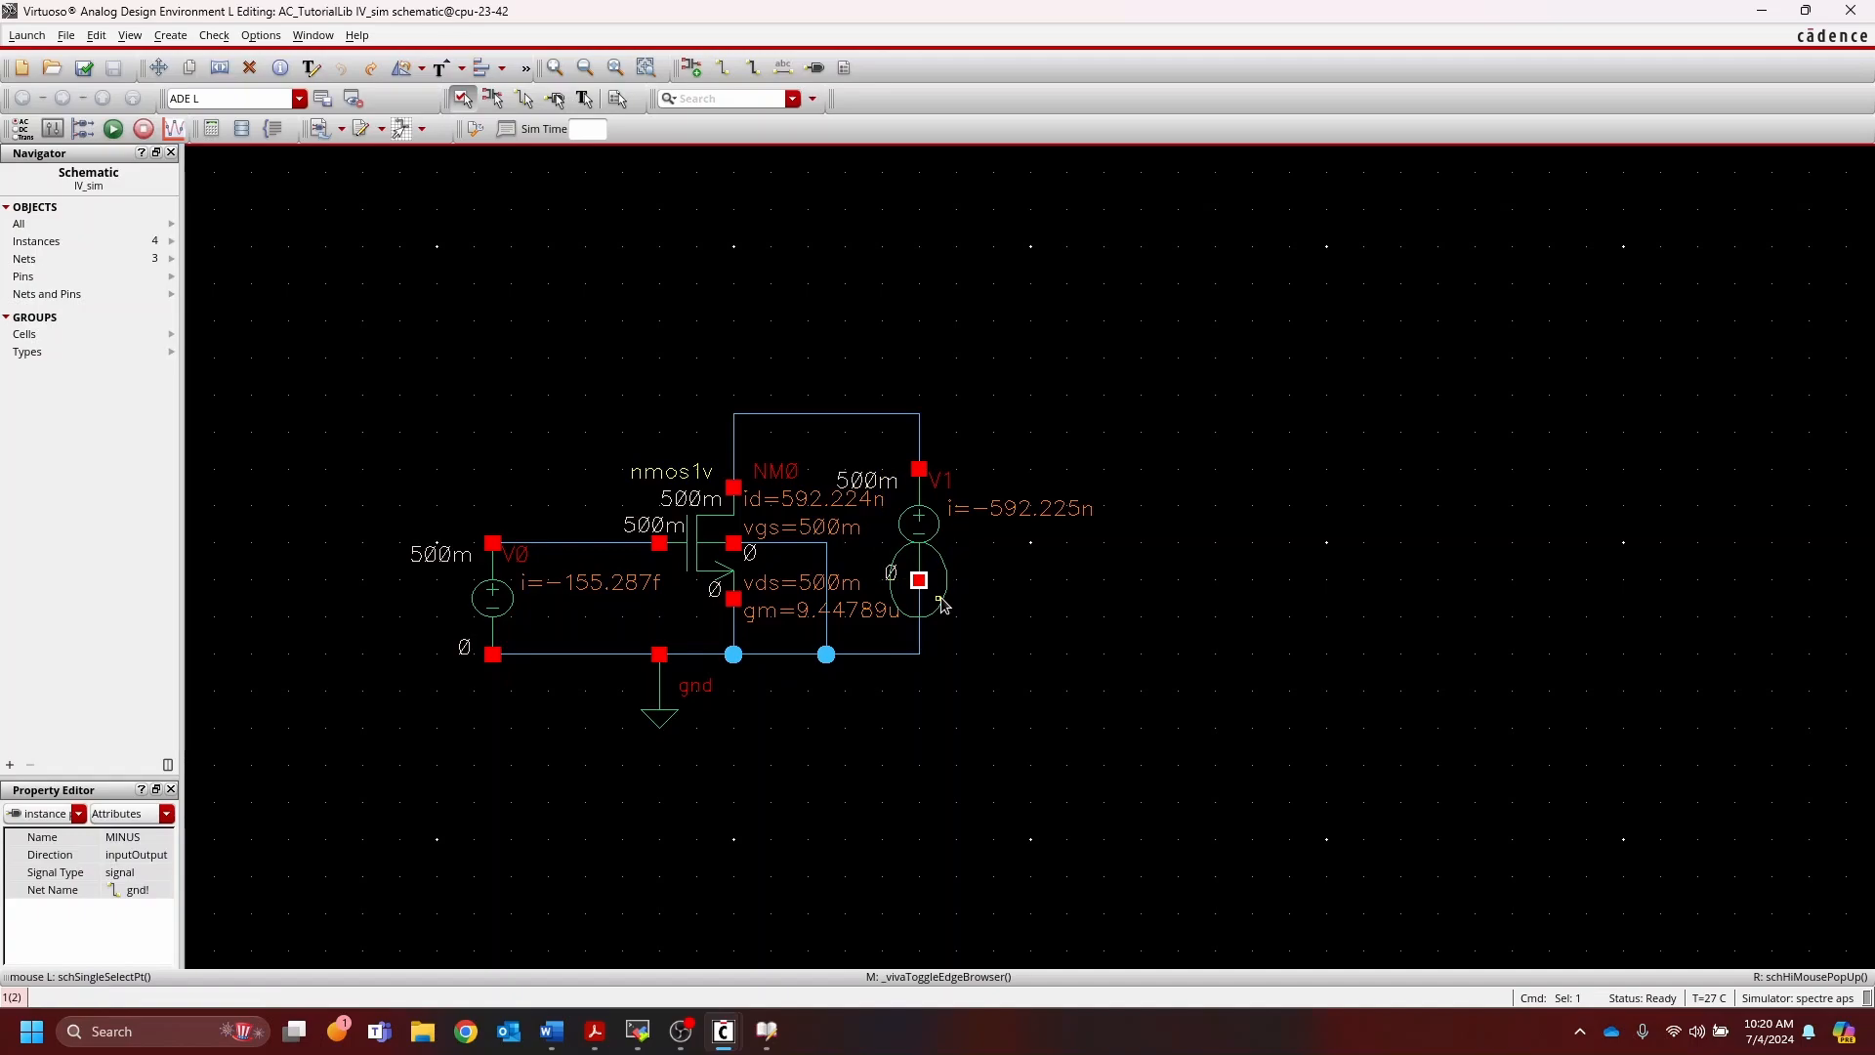
key(alt+Tab)
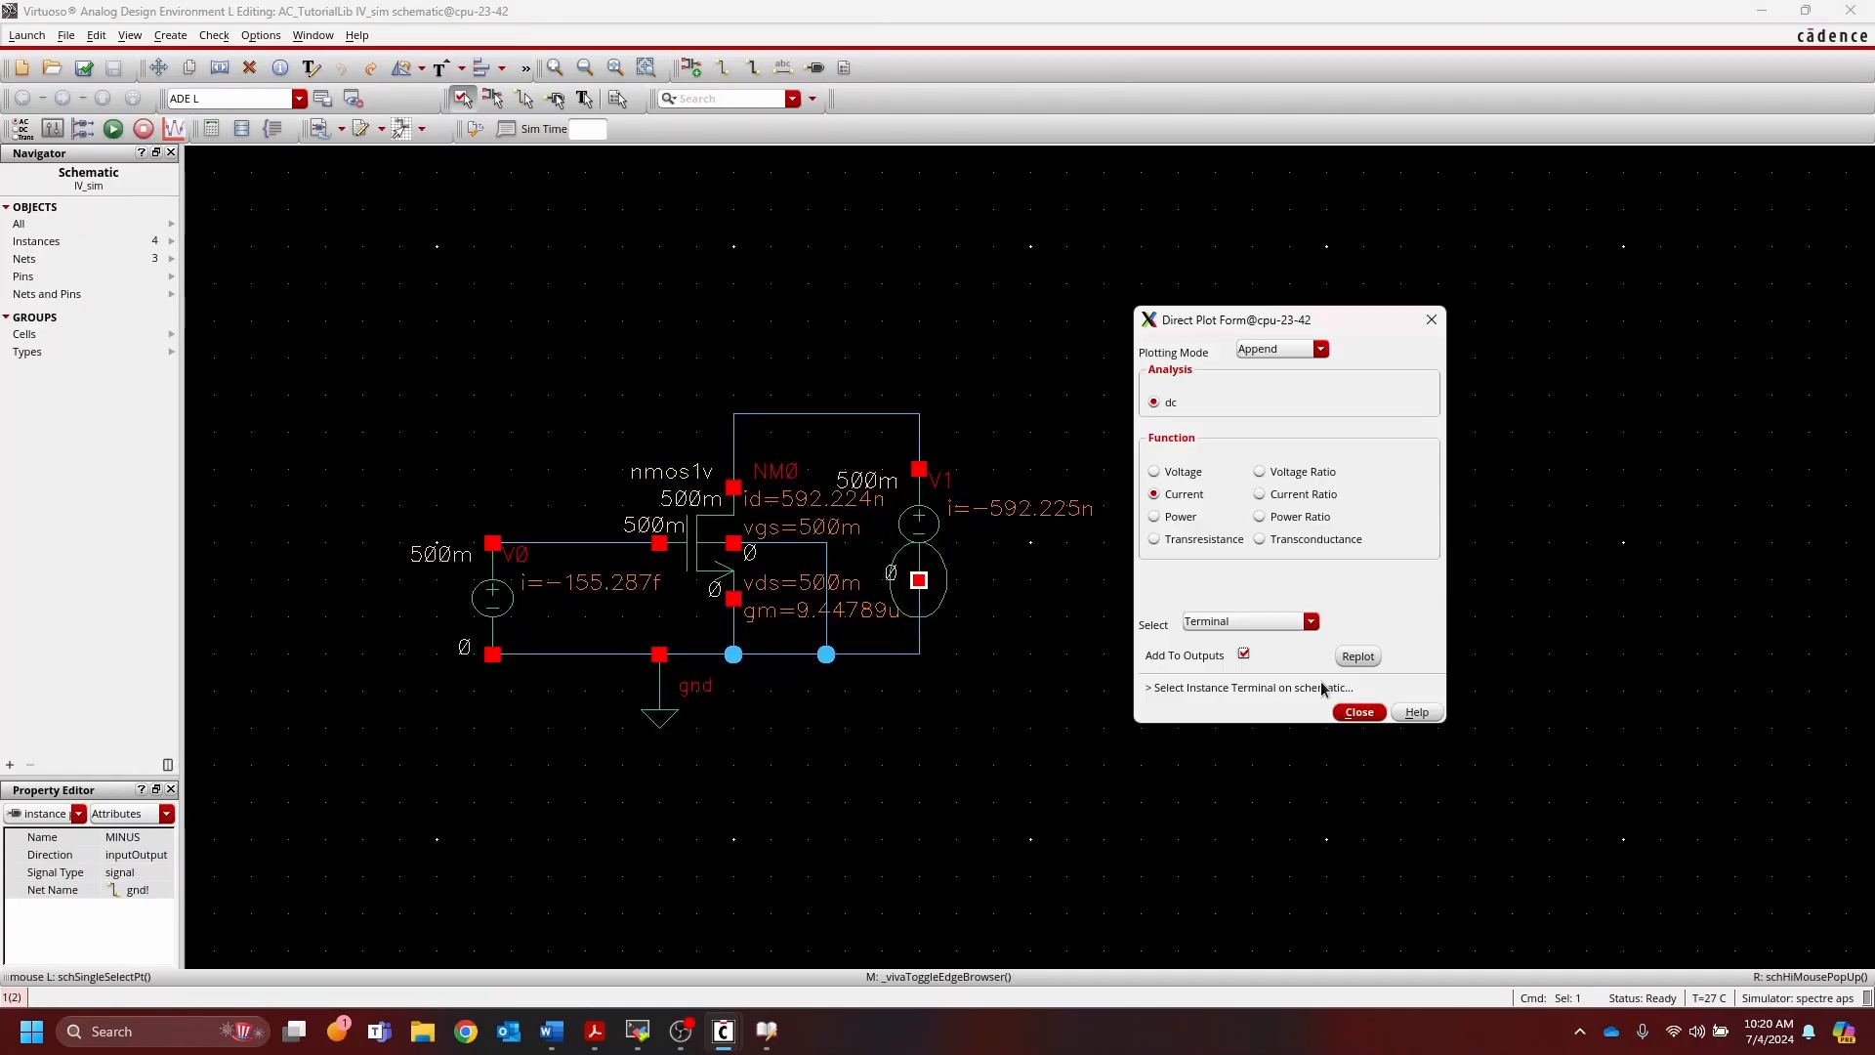
click(1358, 712)
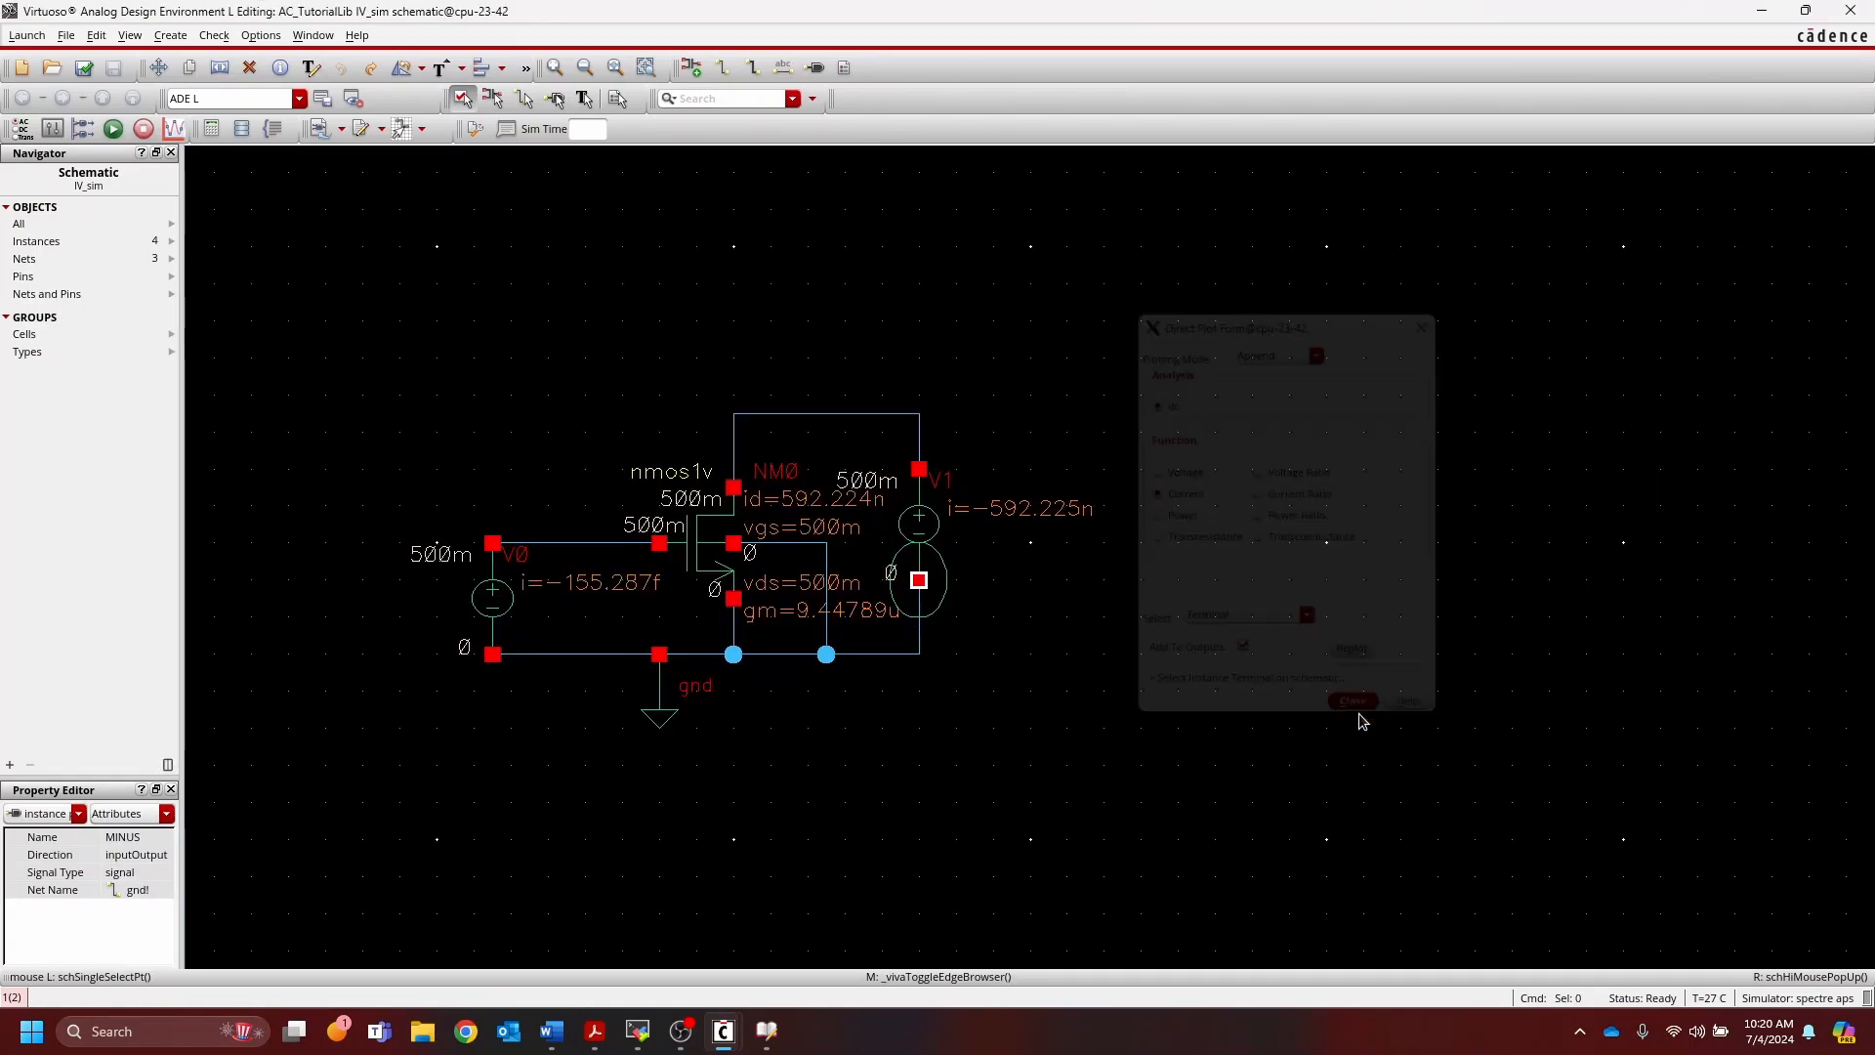
Step: Examine the DC response curve of current against vgs alongside the design variables and outputs of the simulation setup
key(alt+Tab)
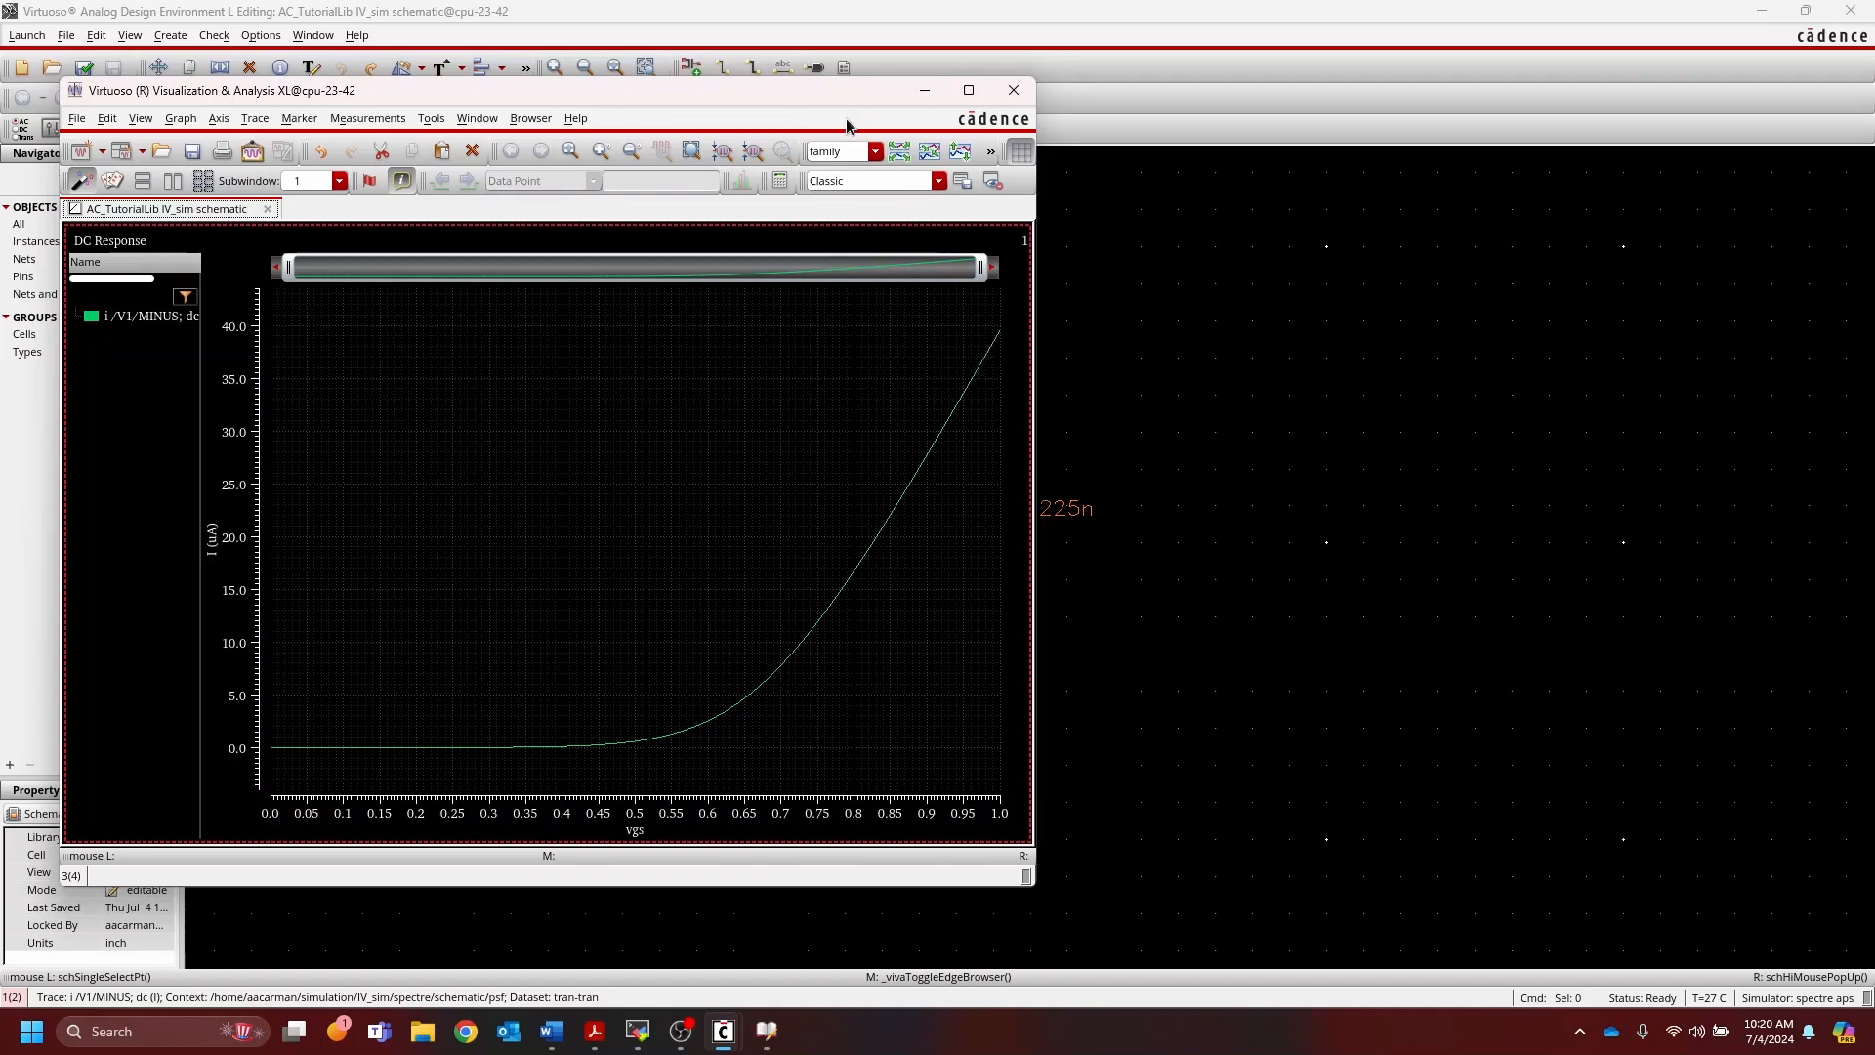
drag(865, 90, 1200, 85)
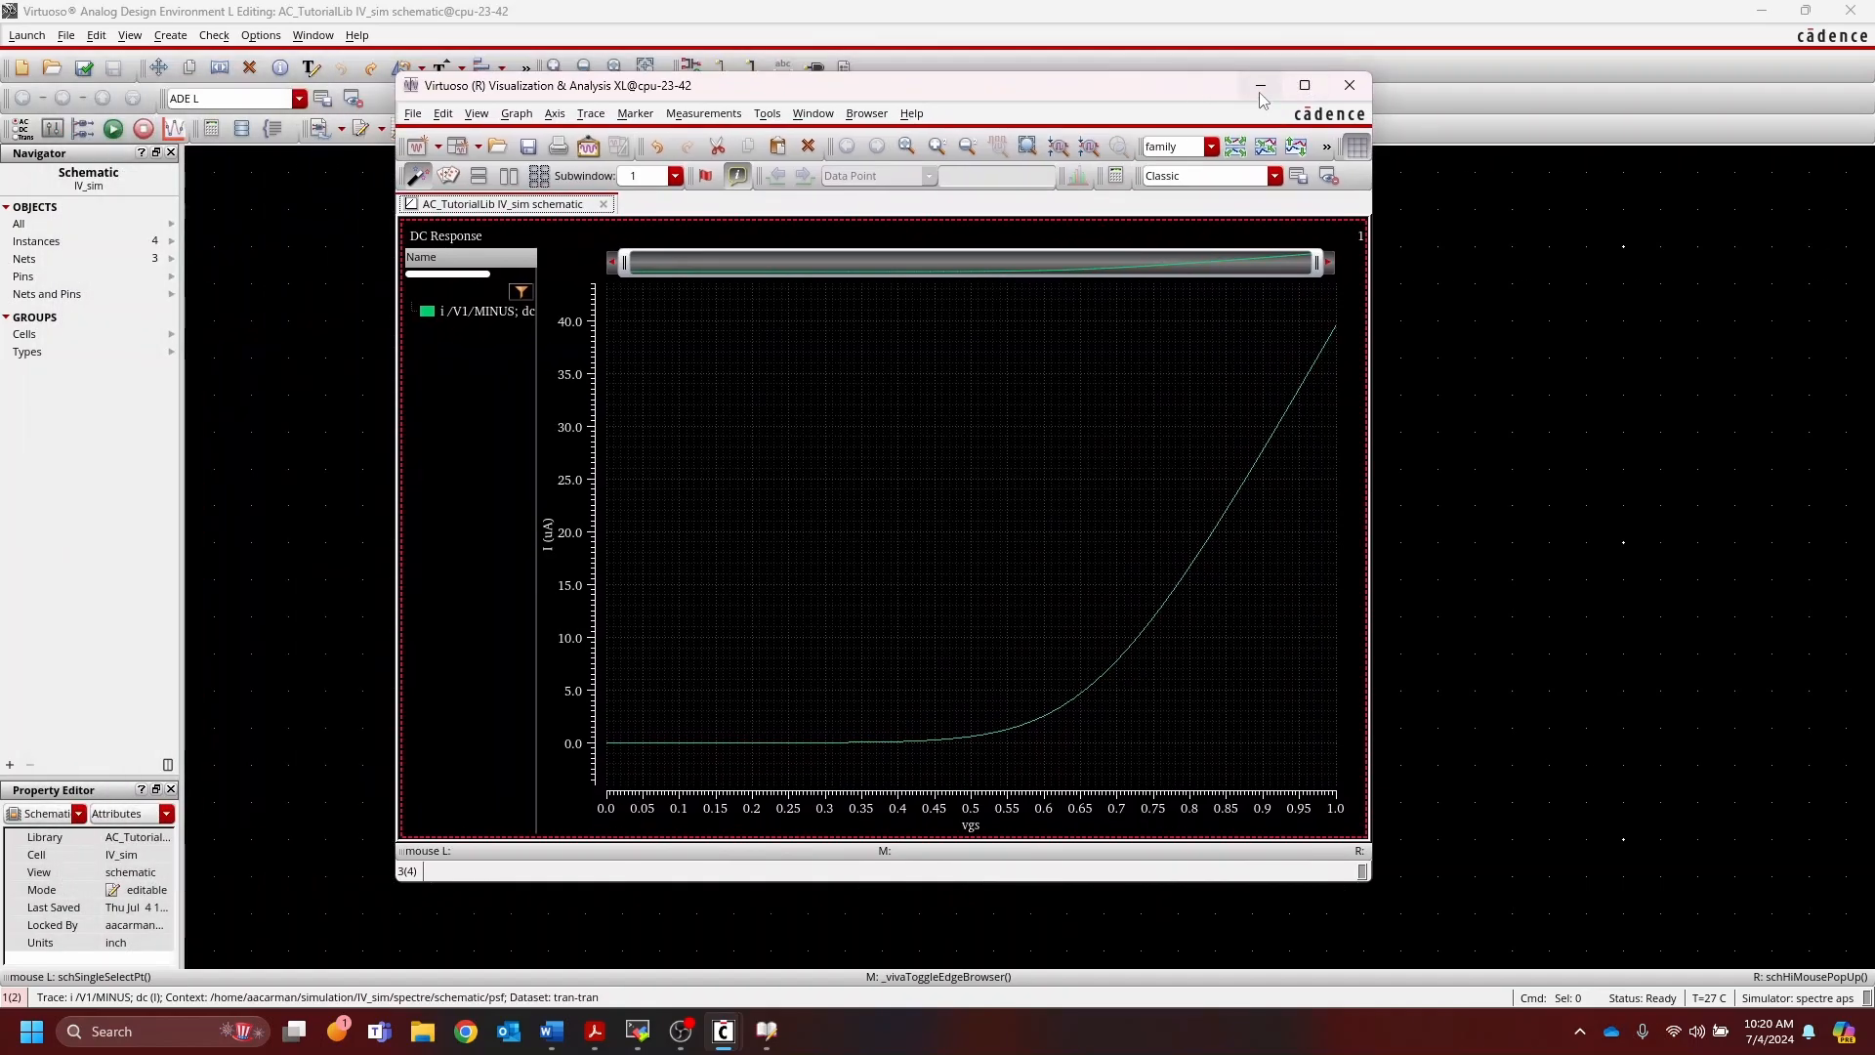
key(alt+Tab)
click(829, 394)
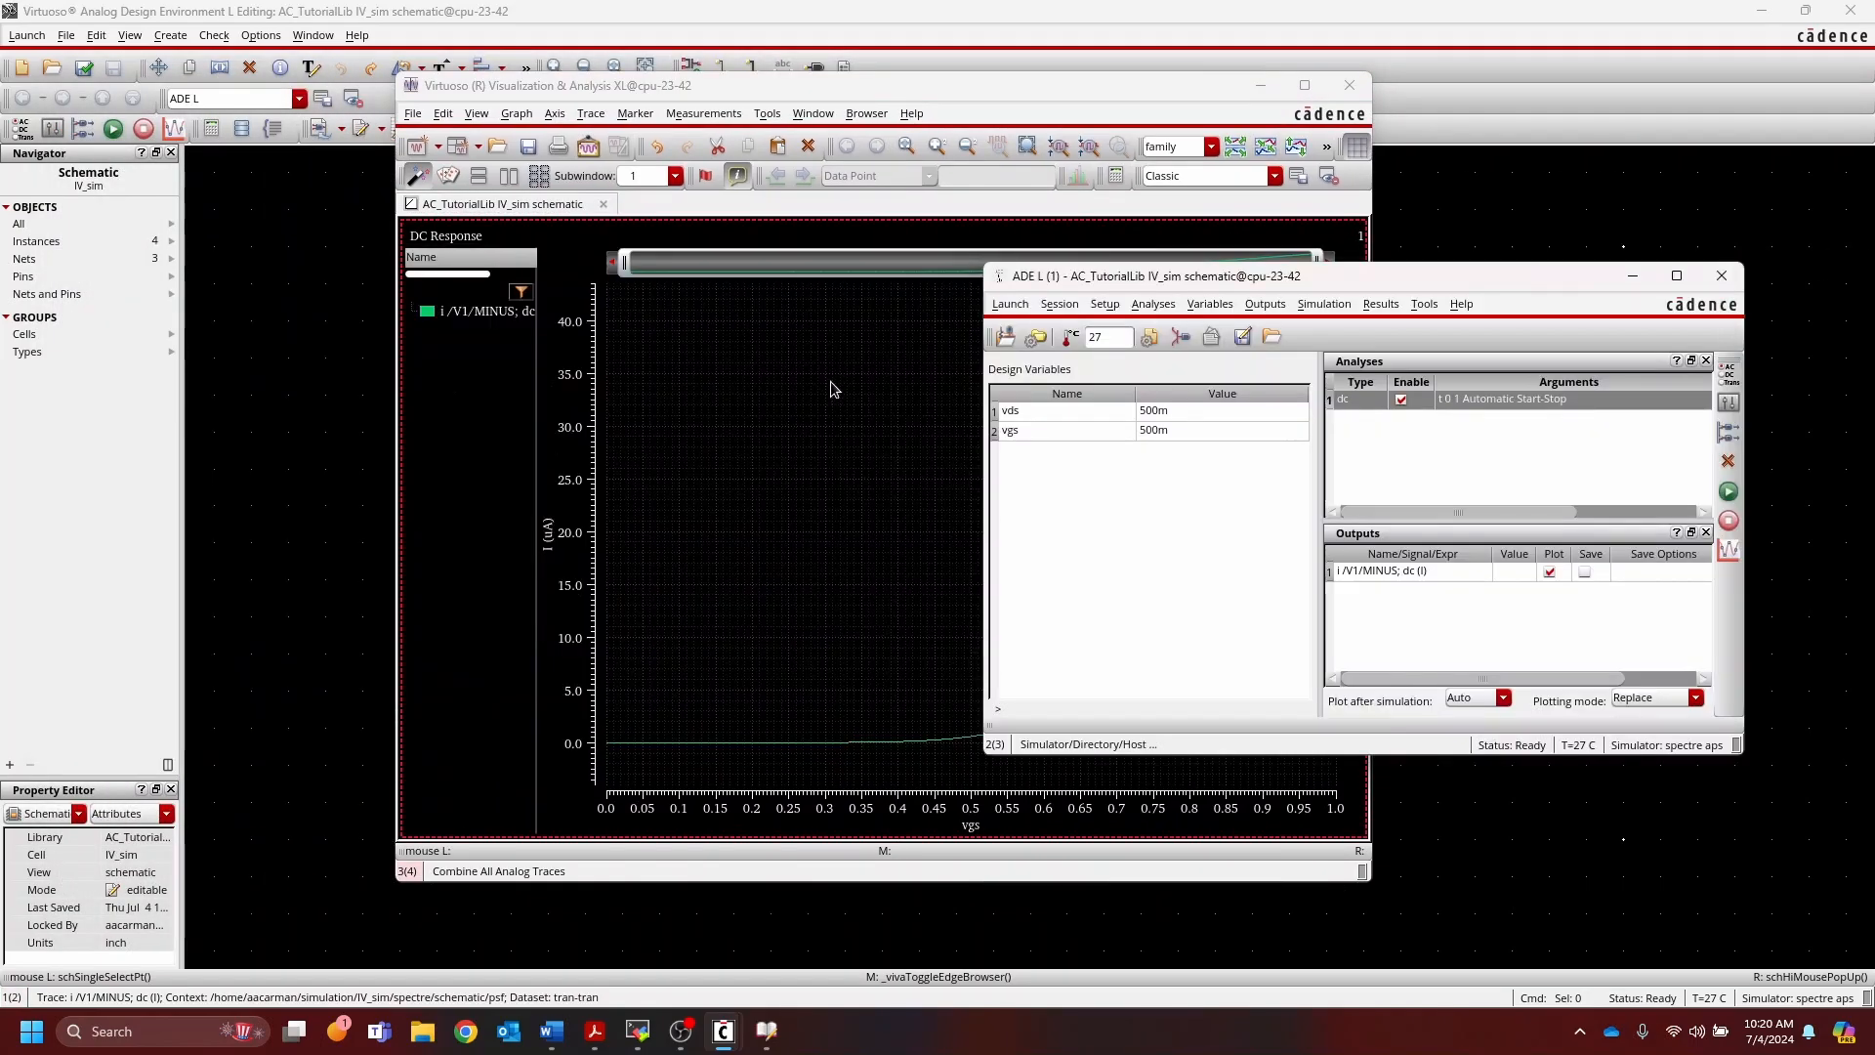
drag(1458, 277, 1436, 329)
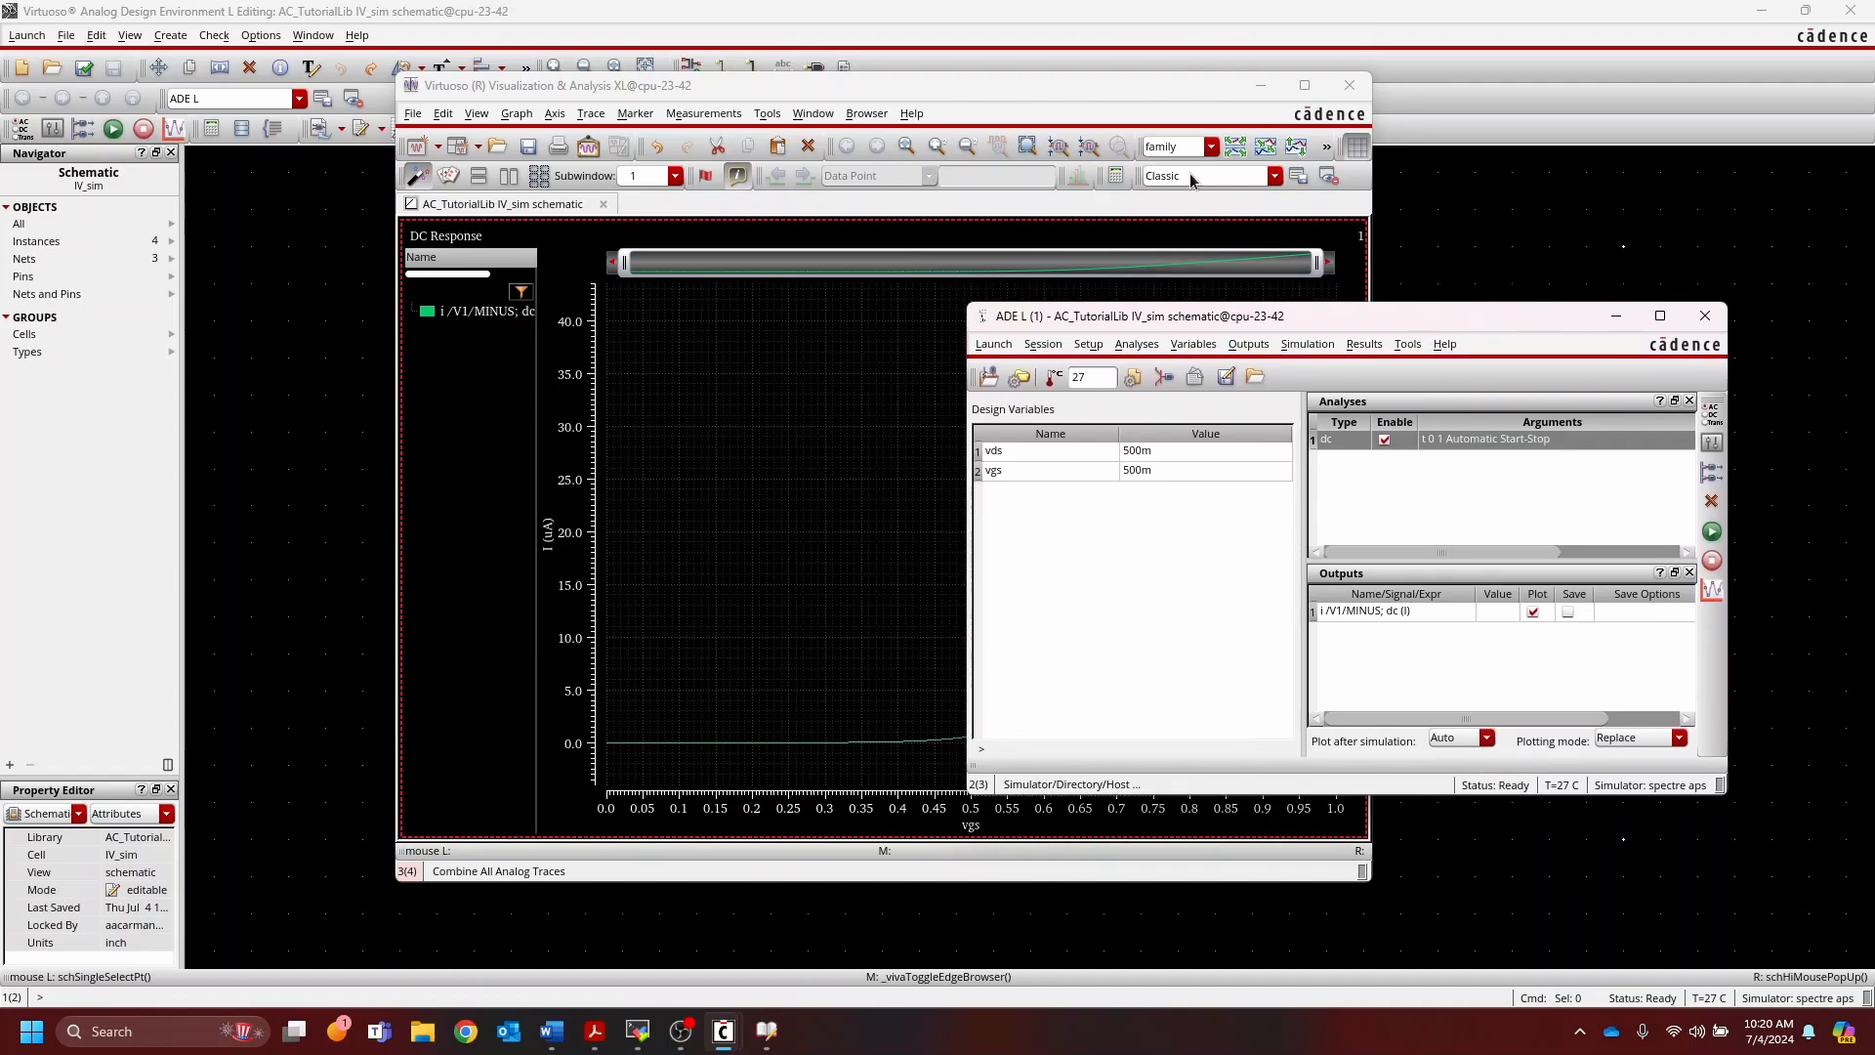
click(1169, 94)
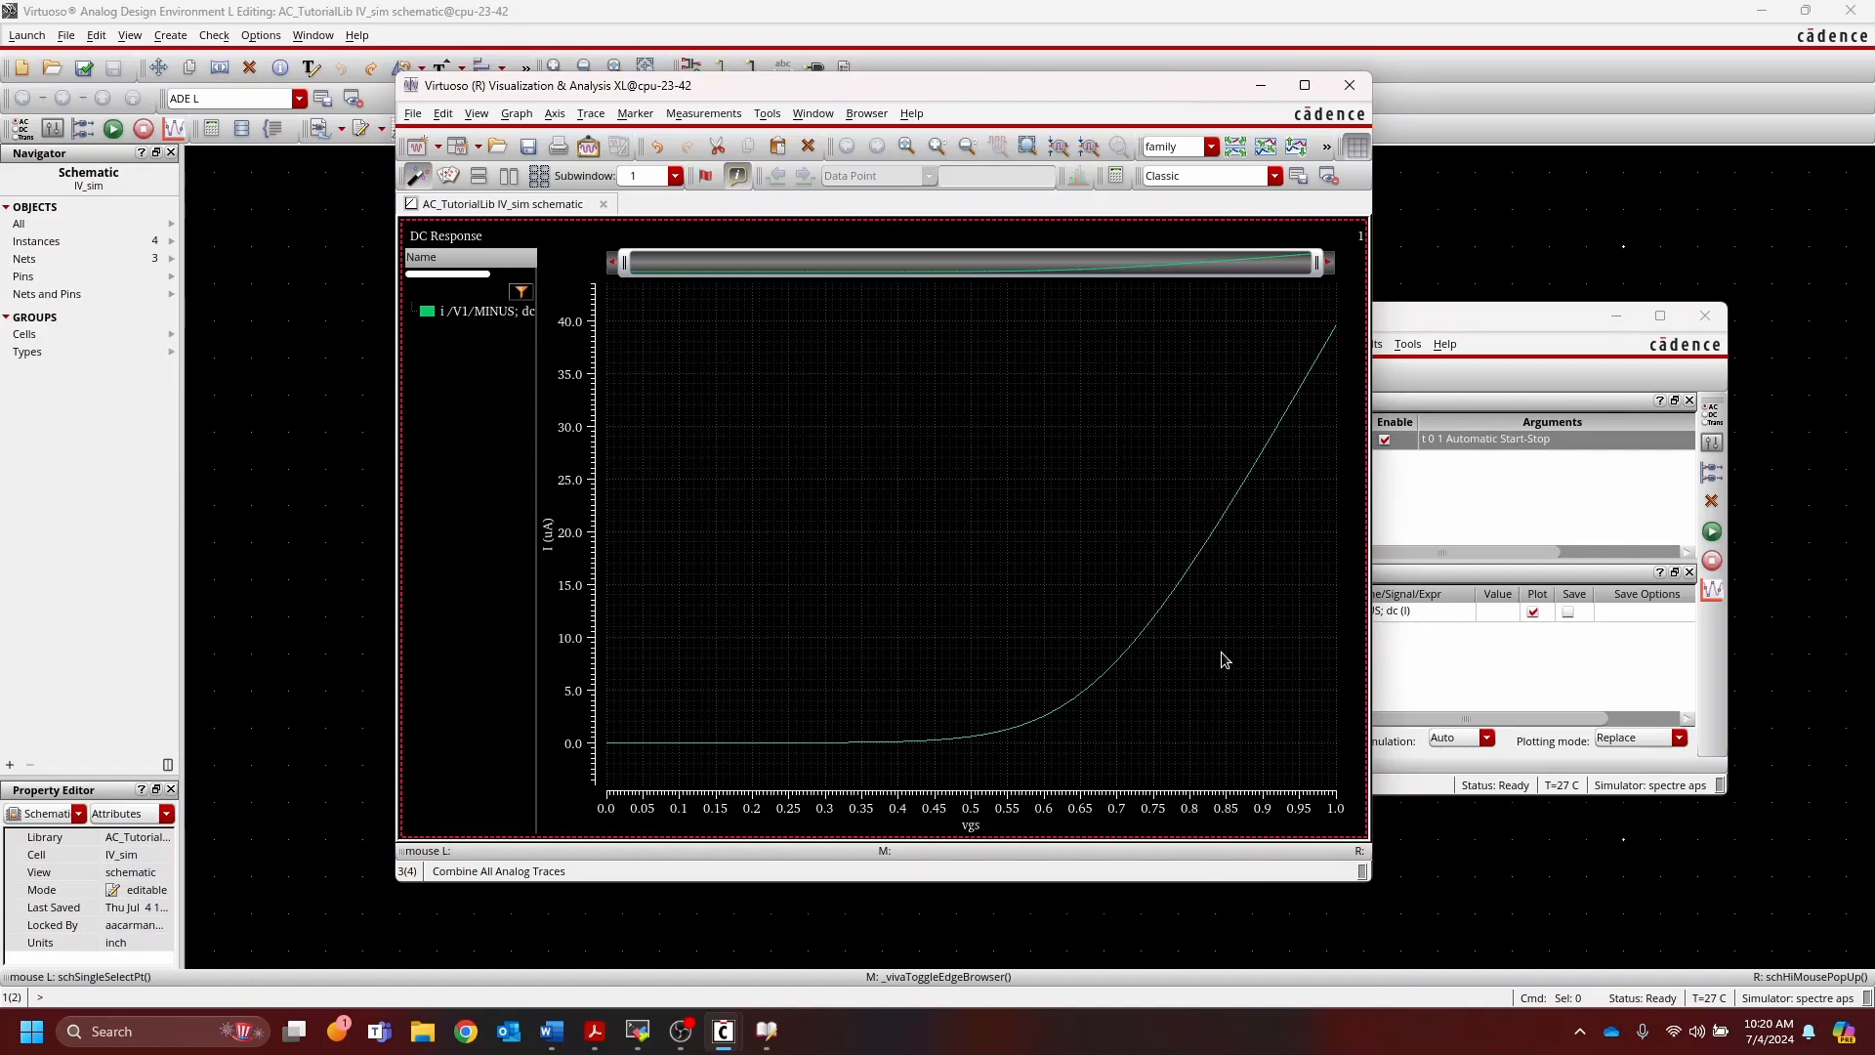
click(1497, 320)
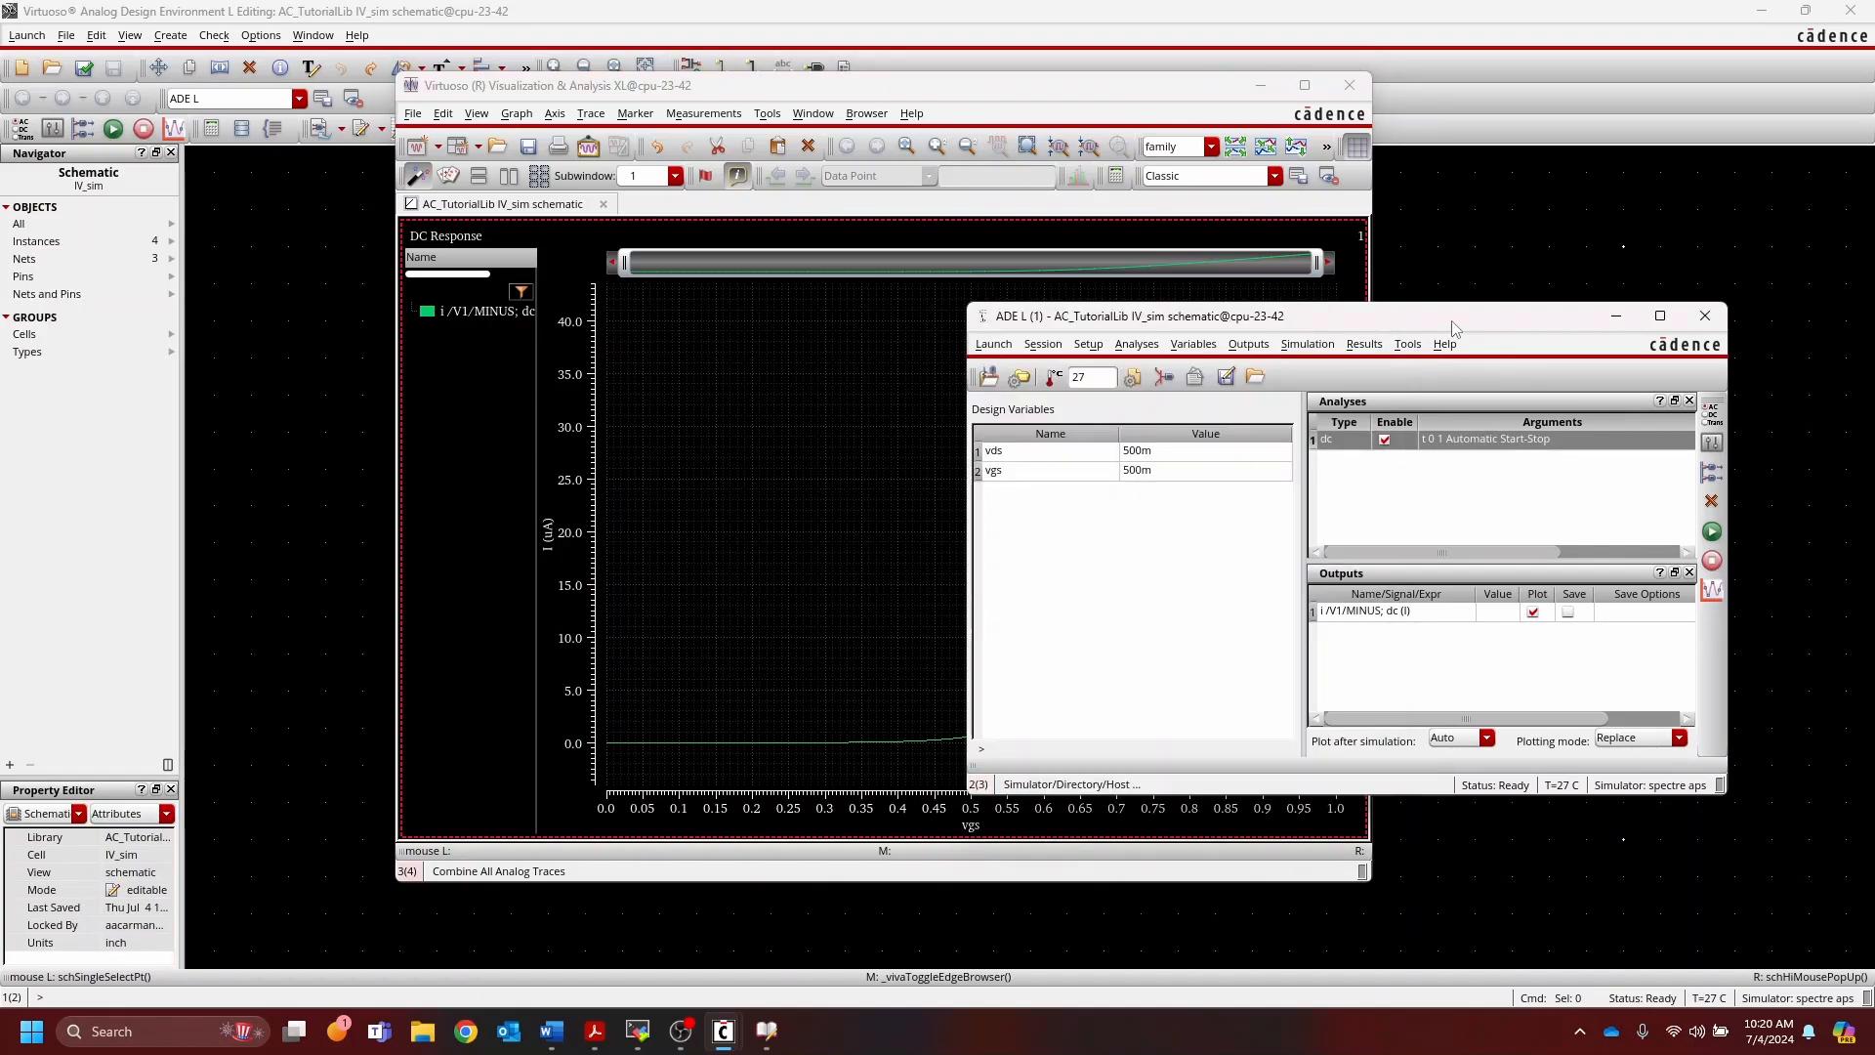
click(1146, 95)
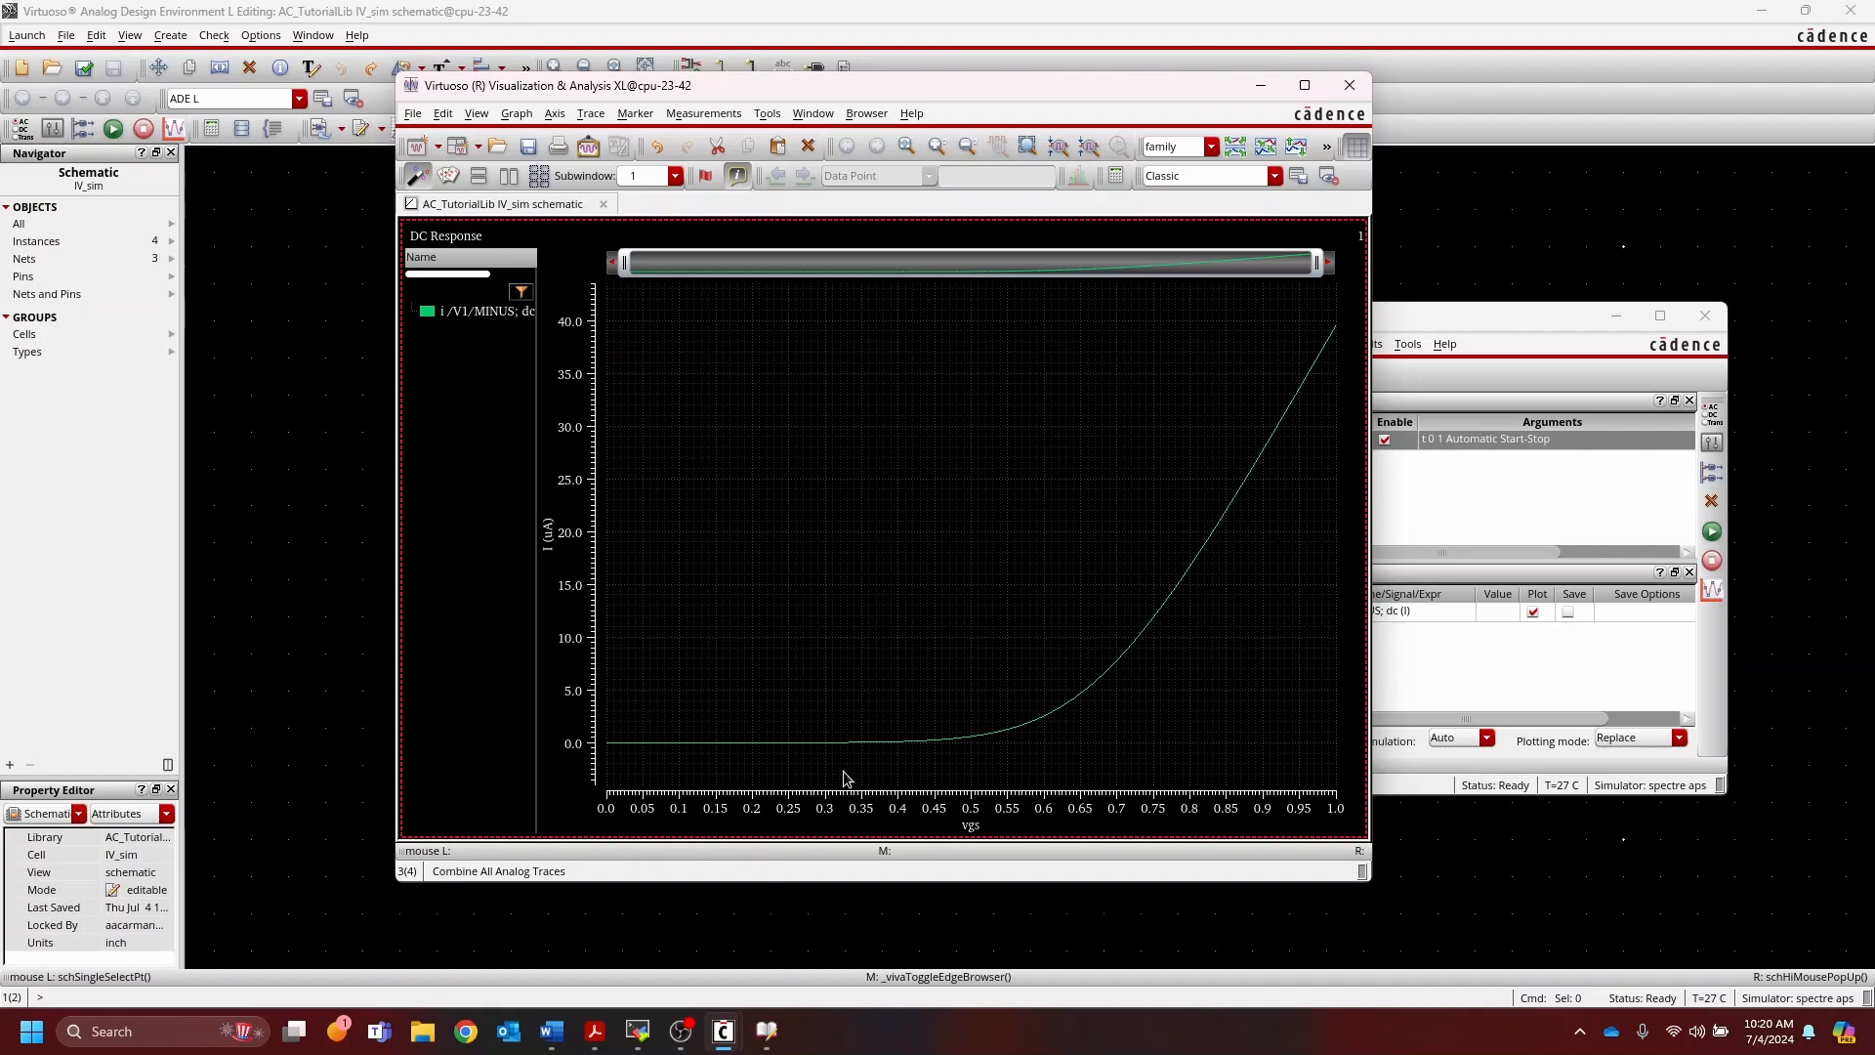
click(1522, 328)
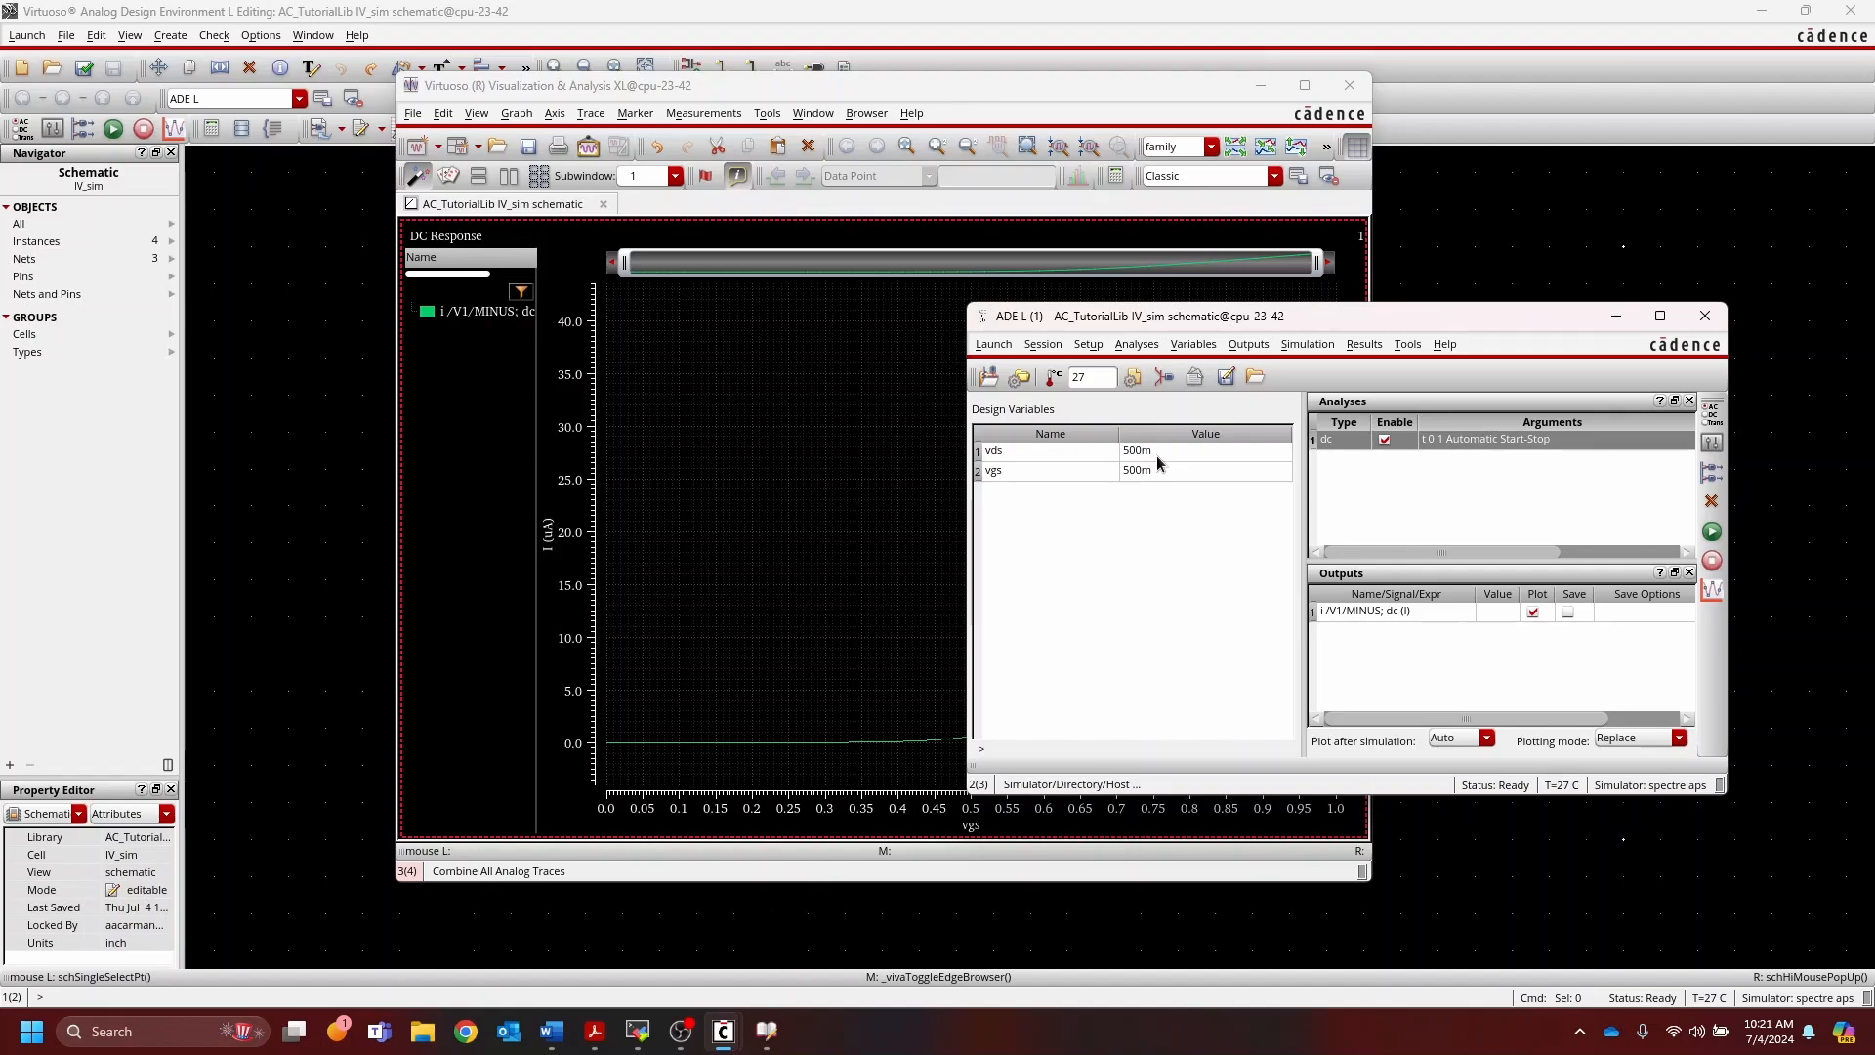
Step: Open a Parametric Analysis from the simulation setup and choose vds as its sweep variable
click(1407, 347)
click(1421, 383)
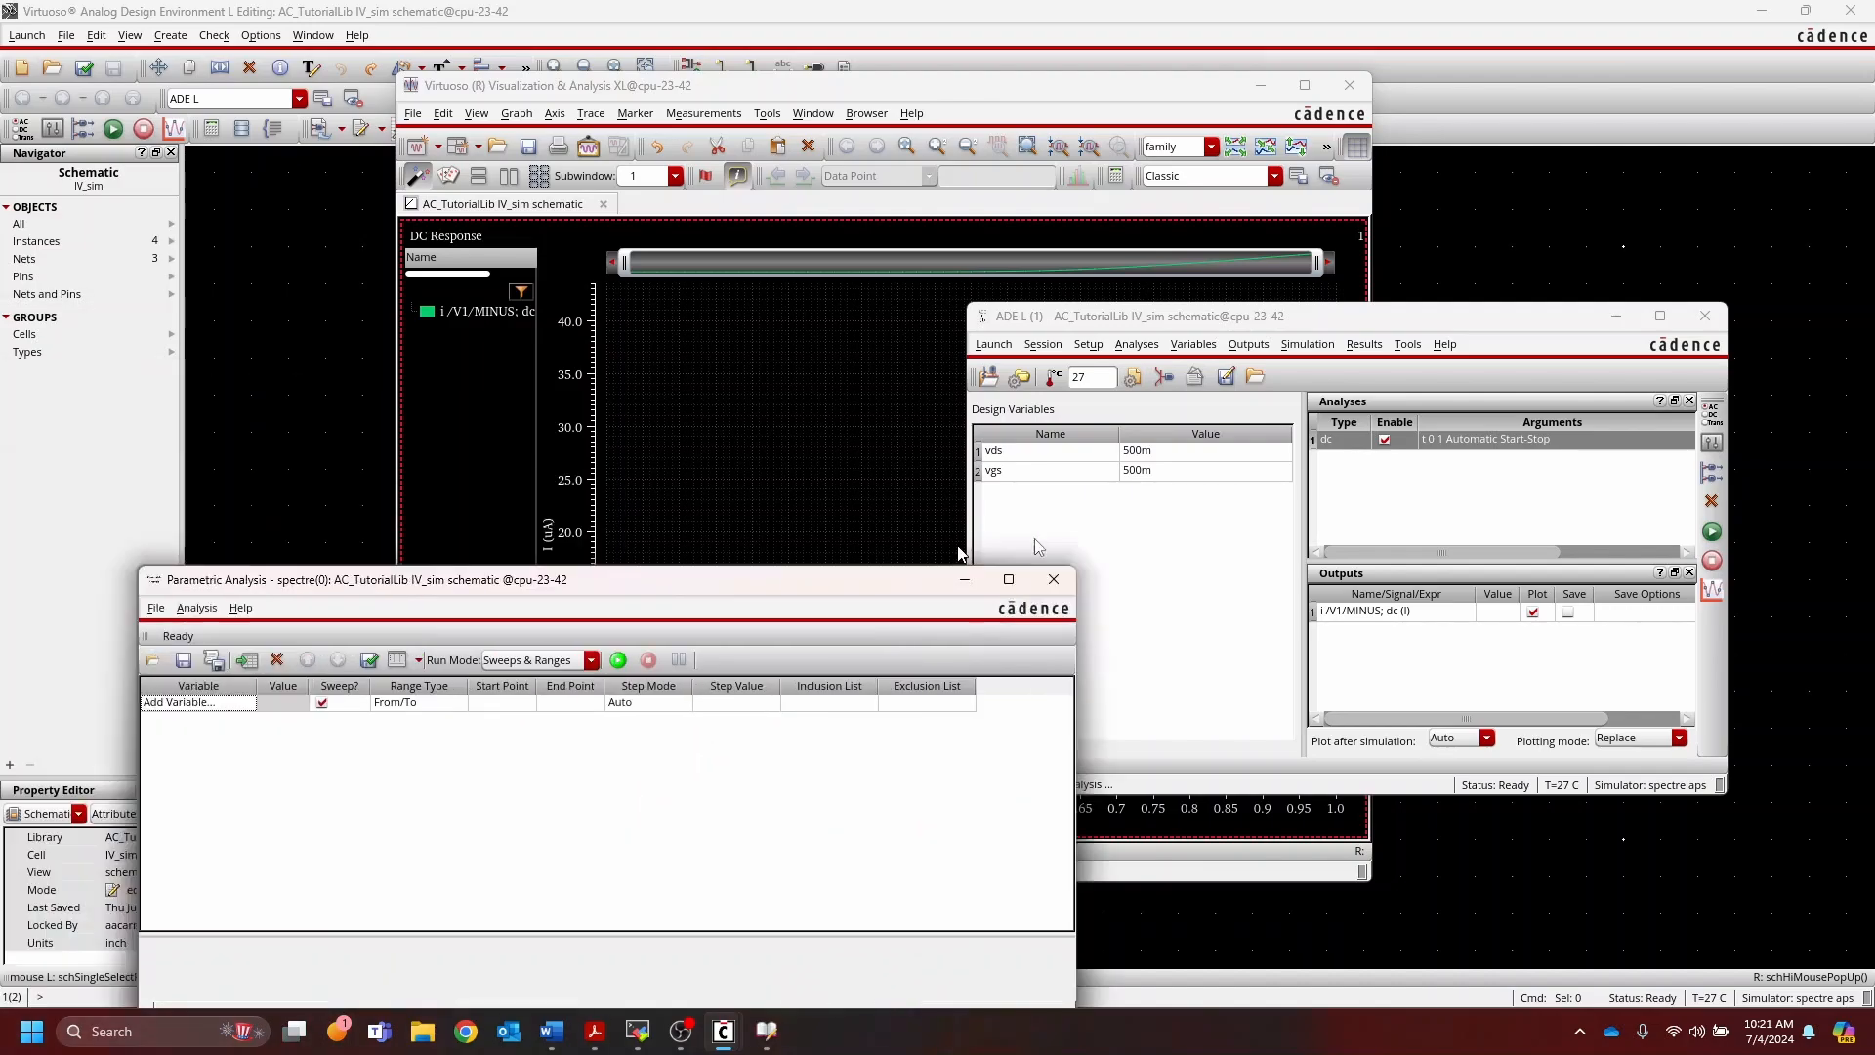
drag(609, 582, 958, 300)
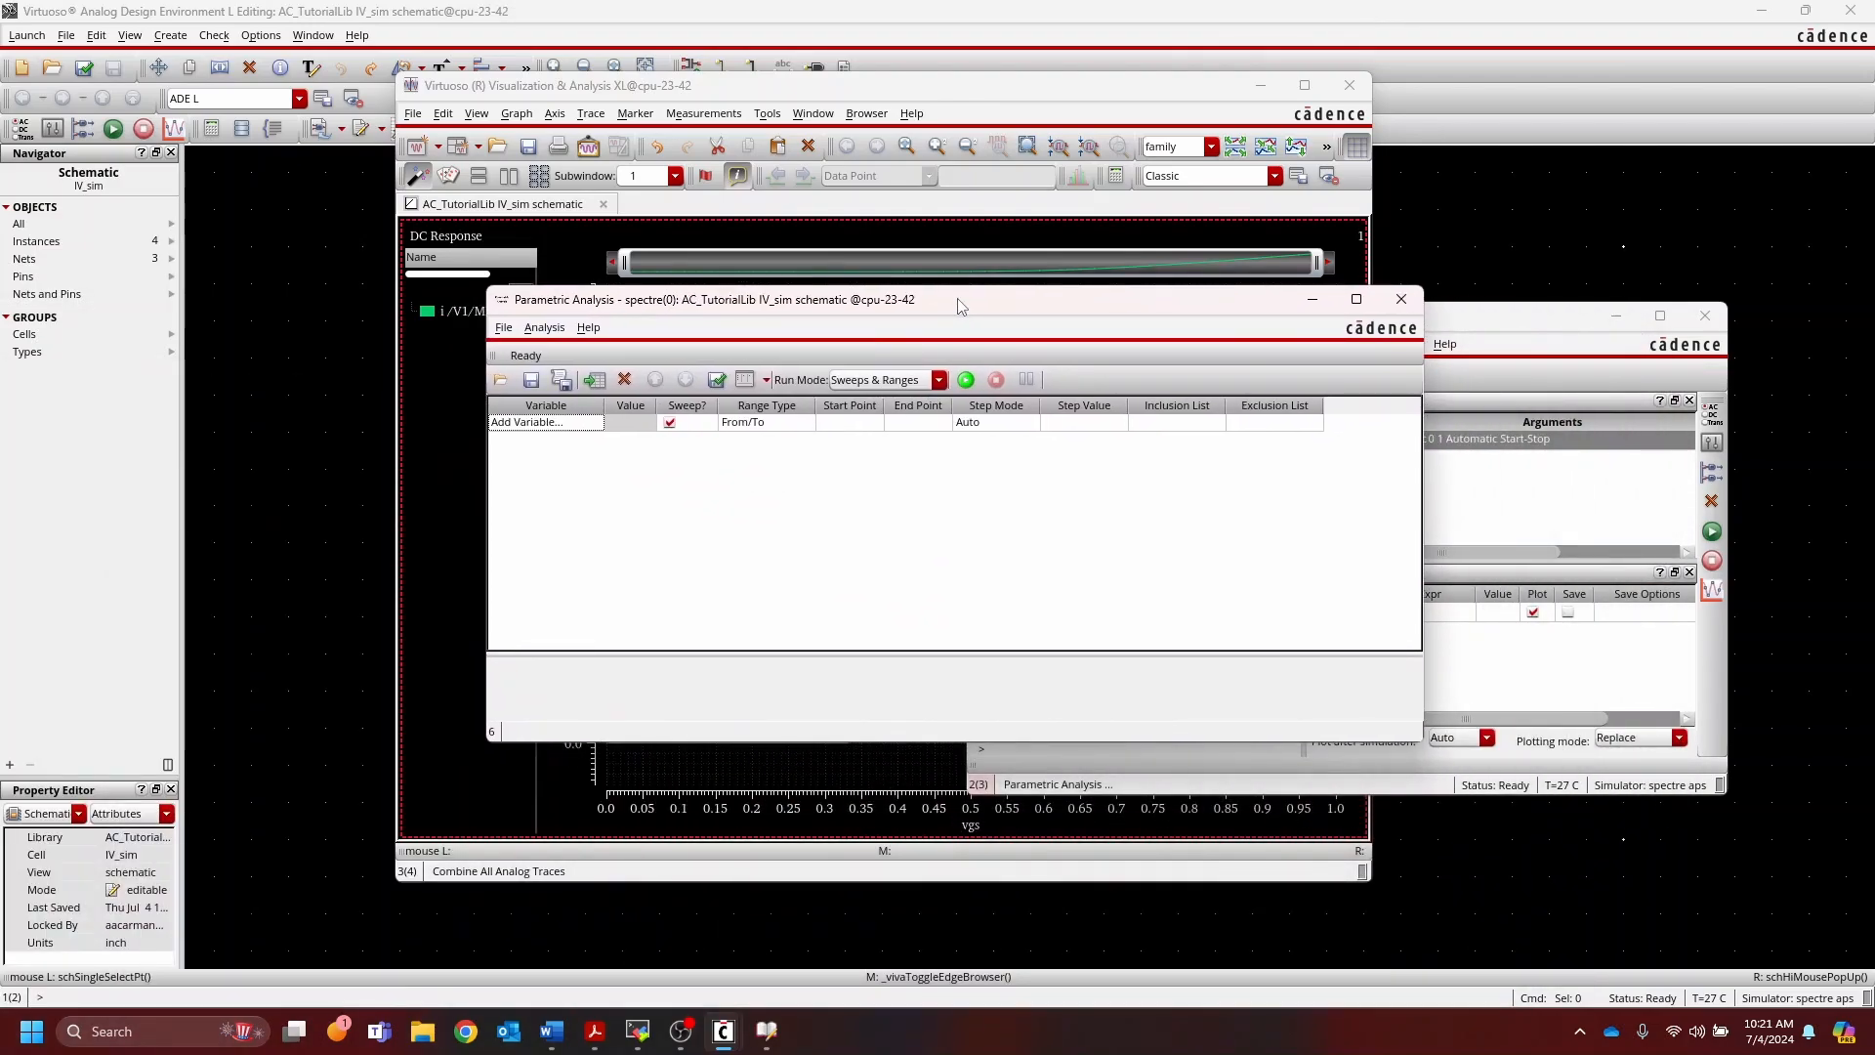
click(585, 421)
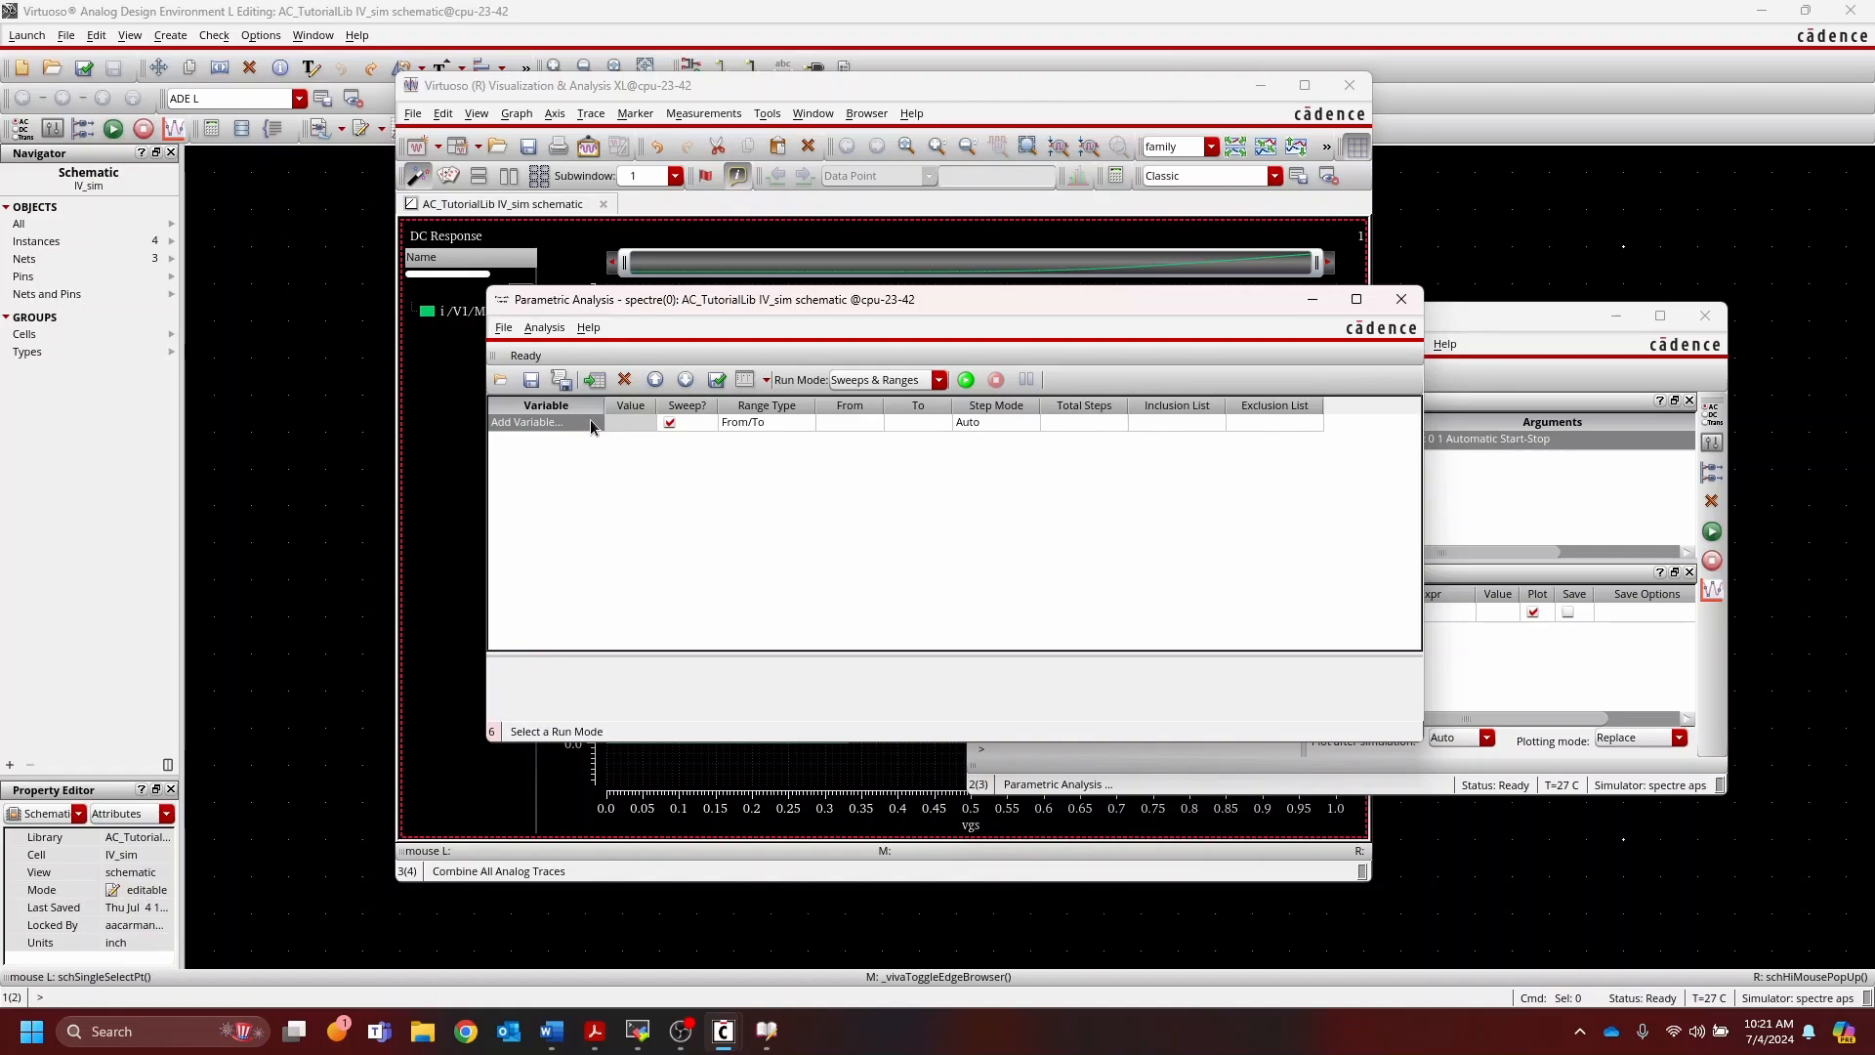
click(598, 427)
click(595, 428)
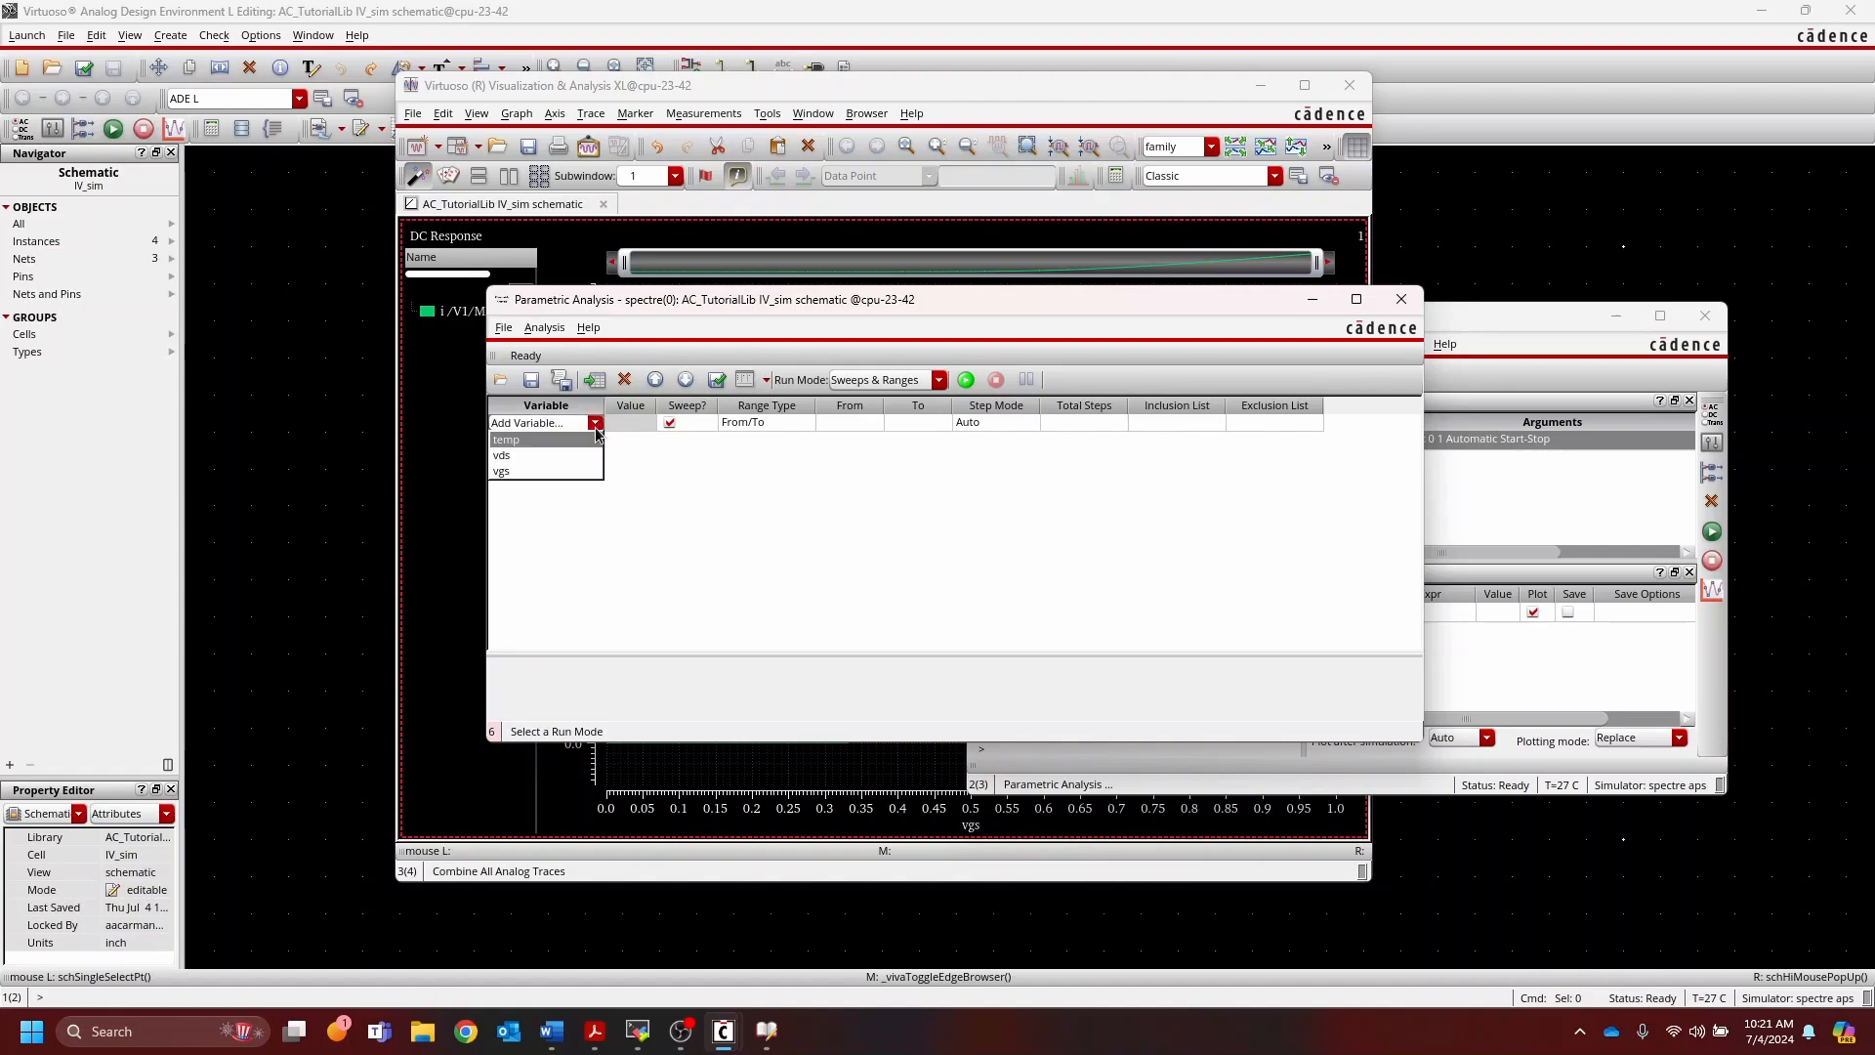
click(576, 451)
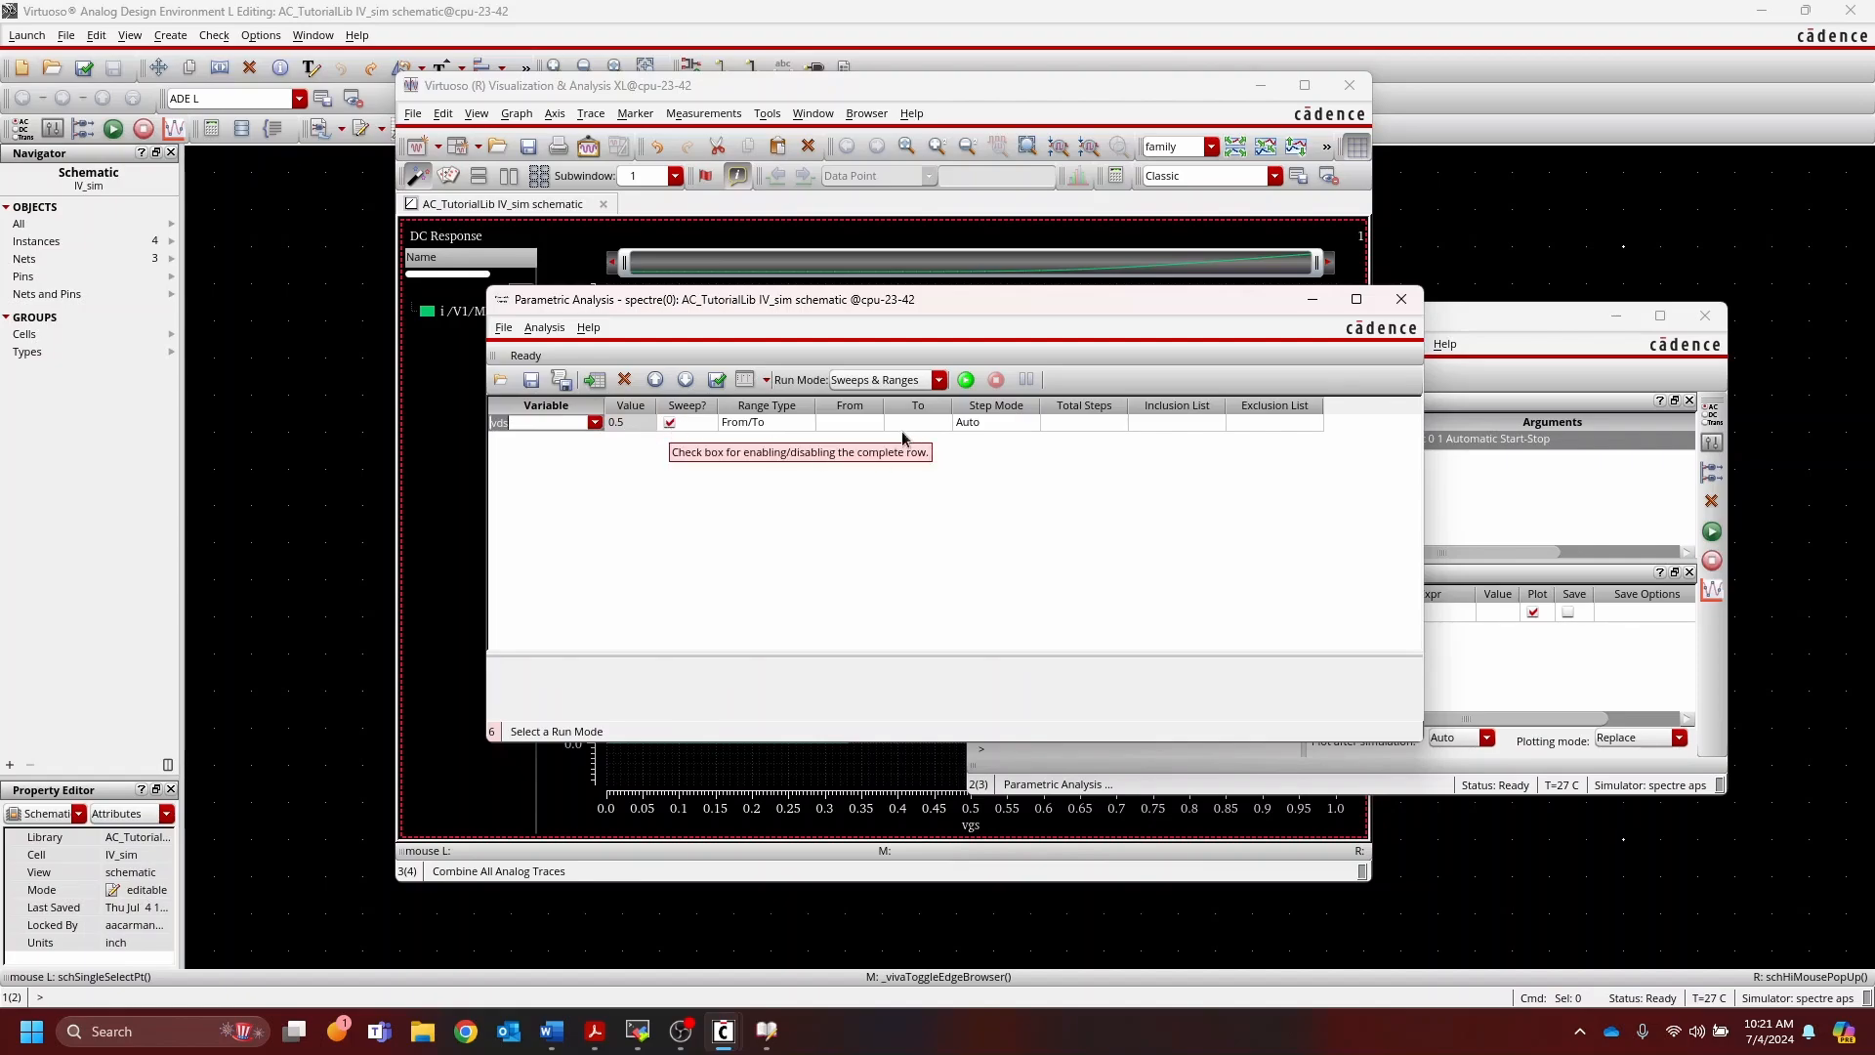
Step: Set the vds parametric sweep to run from 0 to 1
click(859, 430)
click(858, 430)
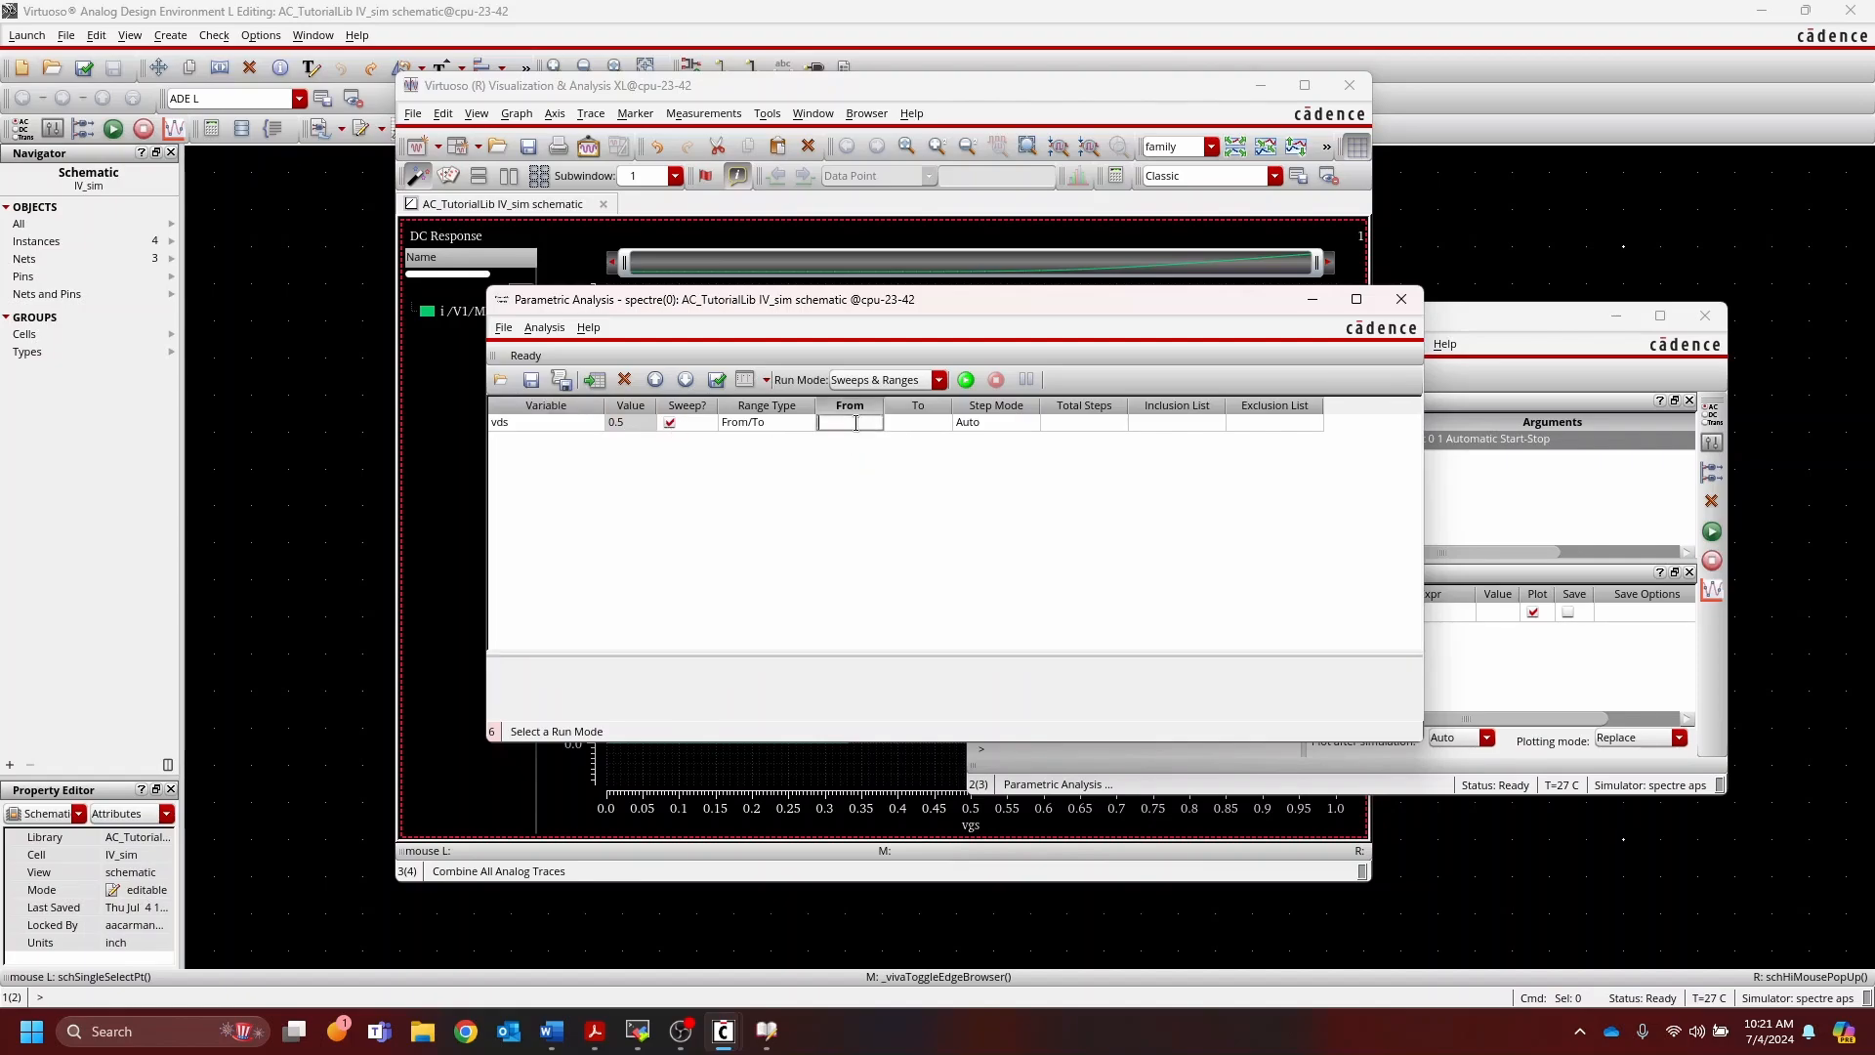
text(0.)
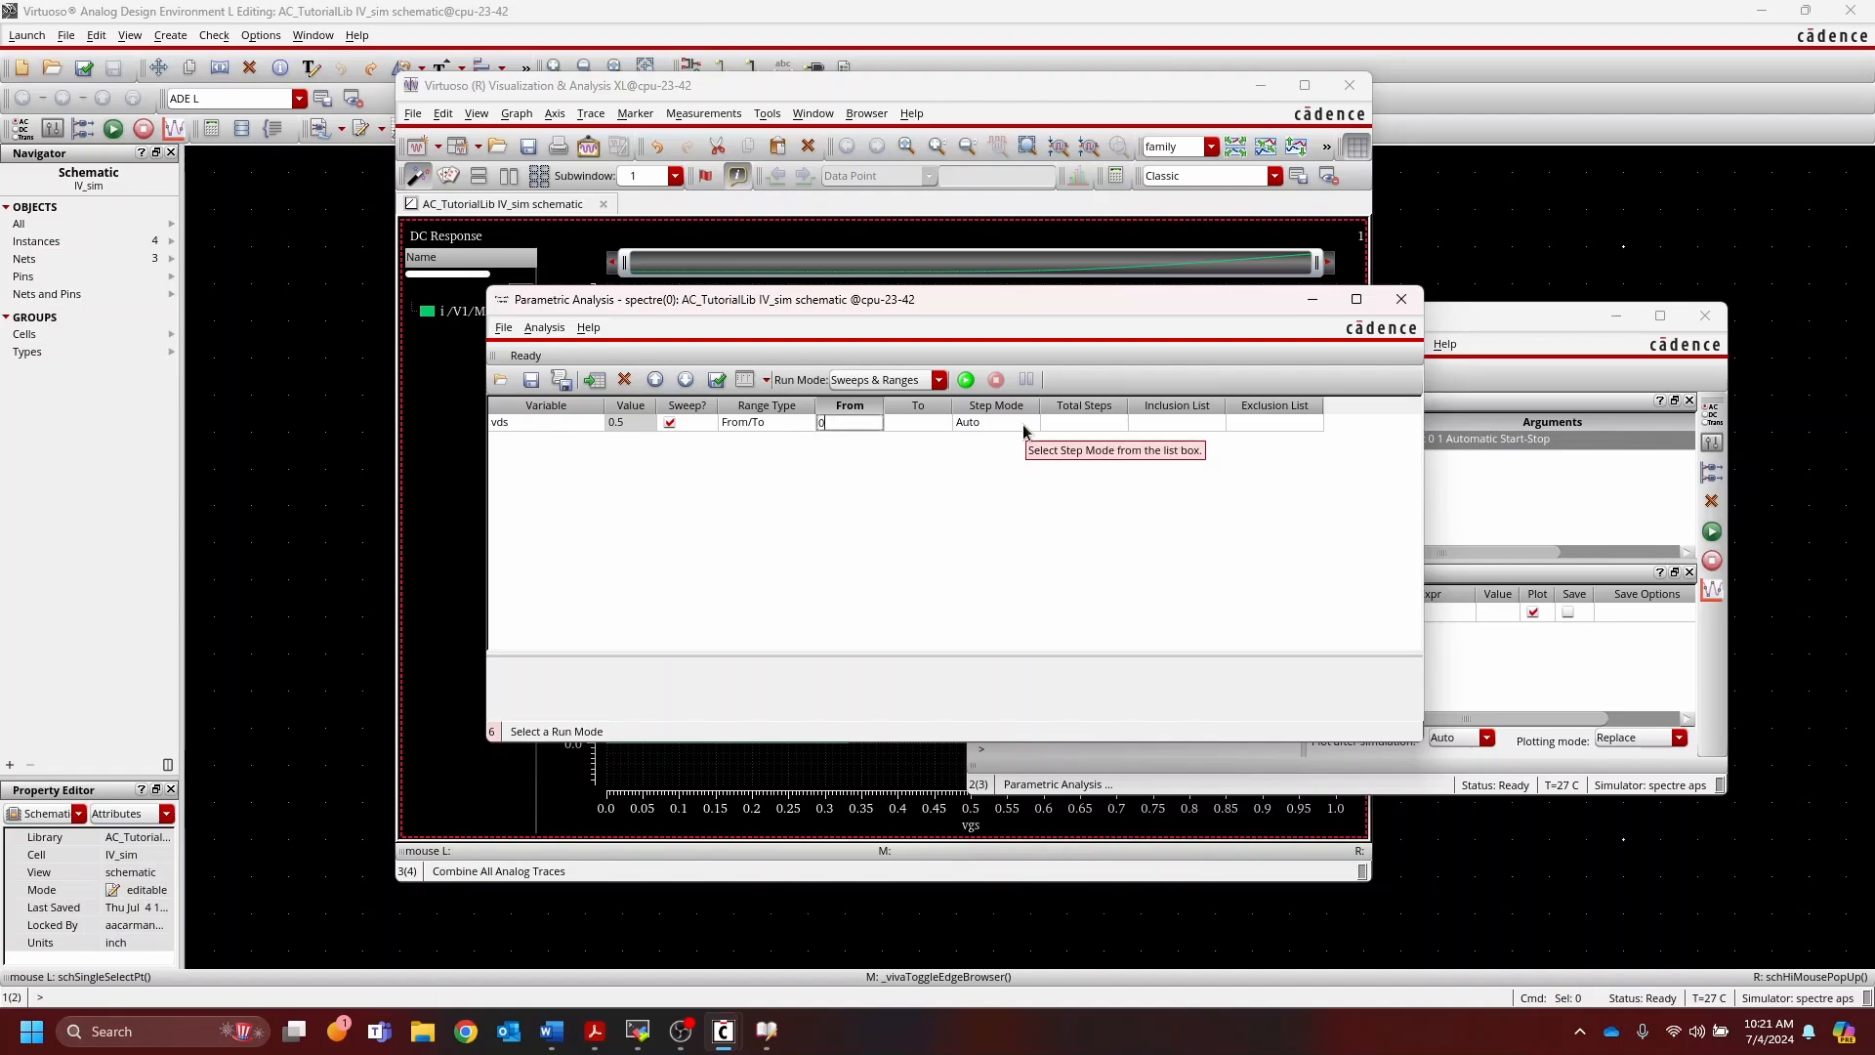
key(Tab)
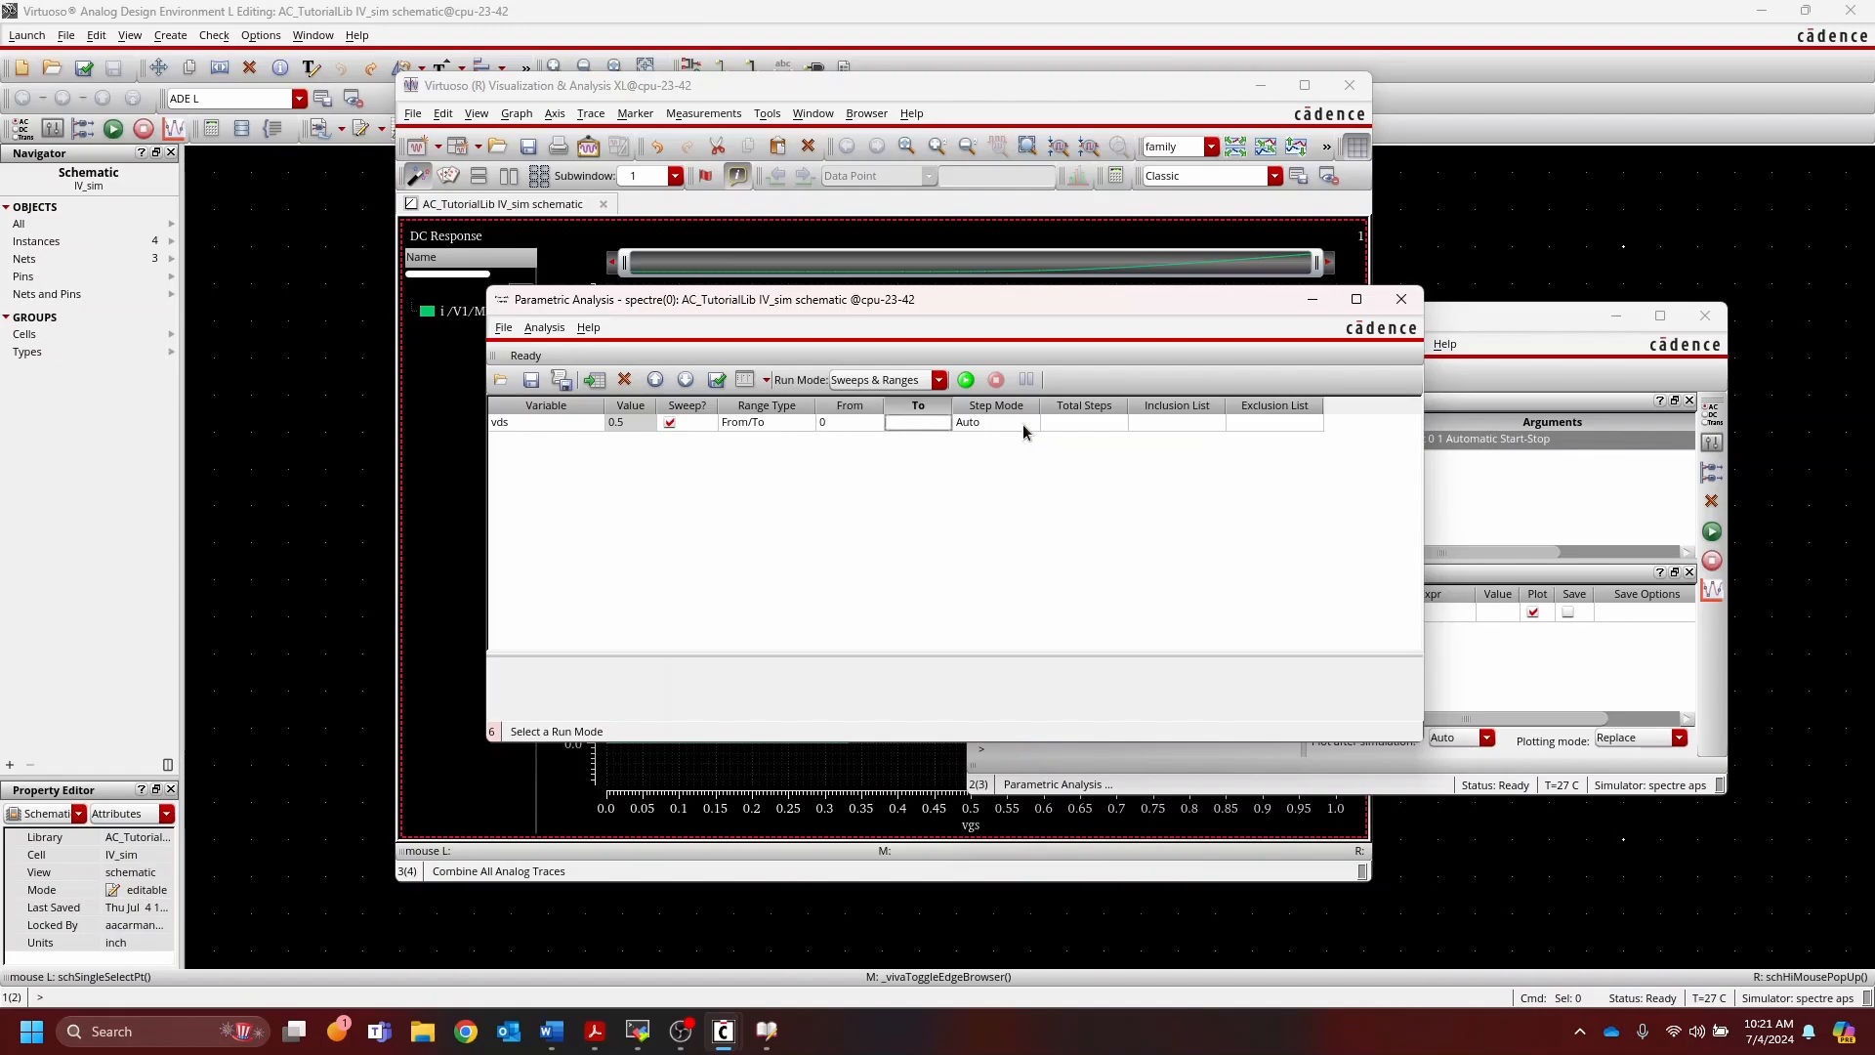
text(1)
key(Tab)
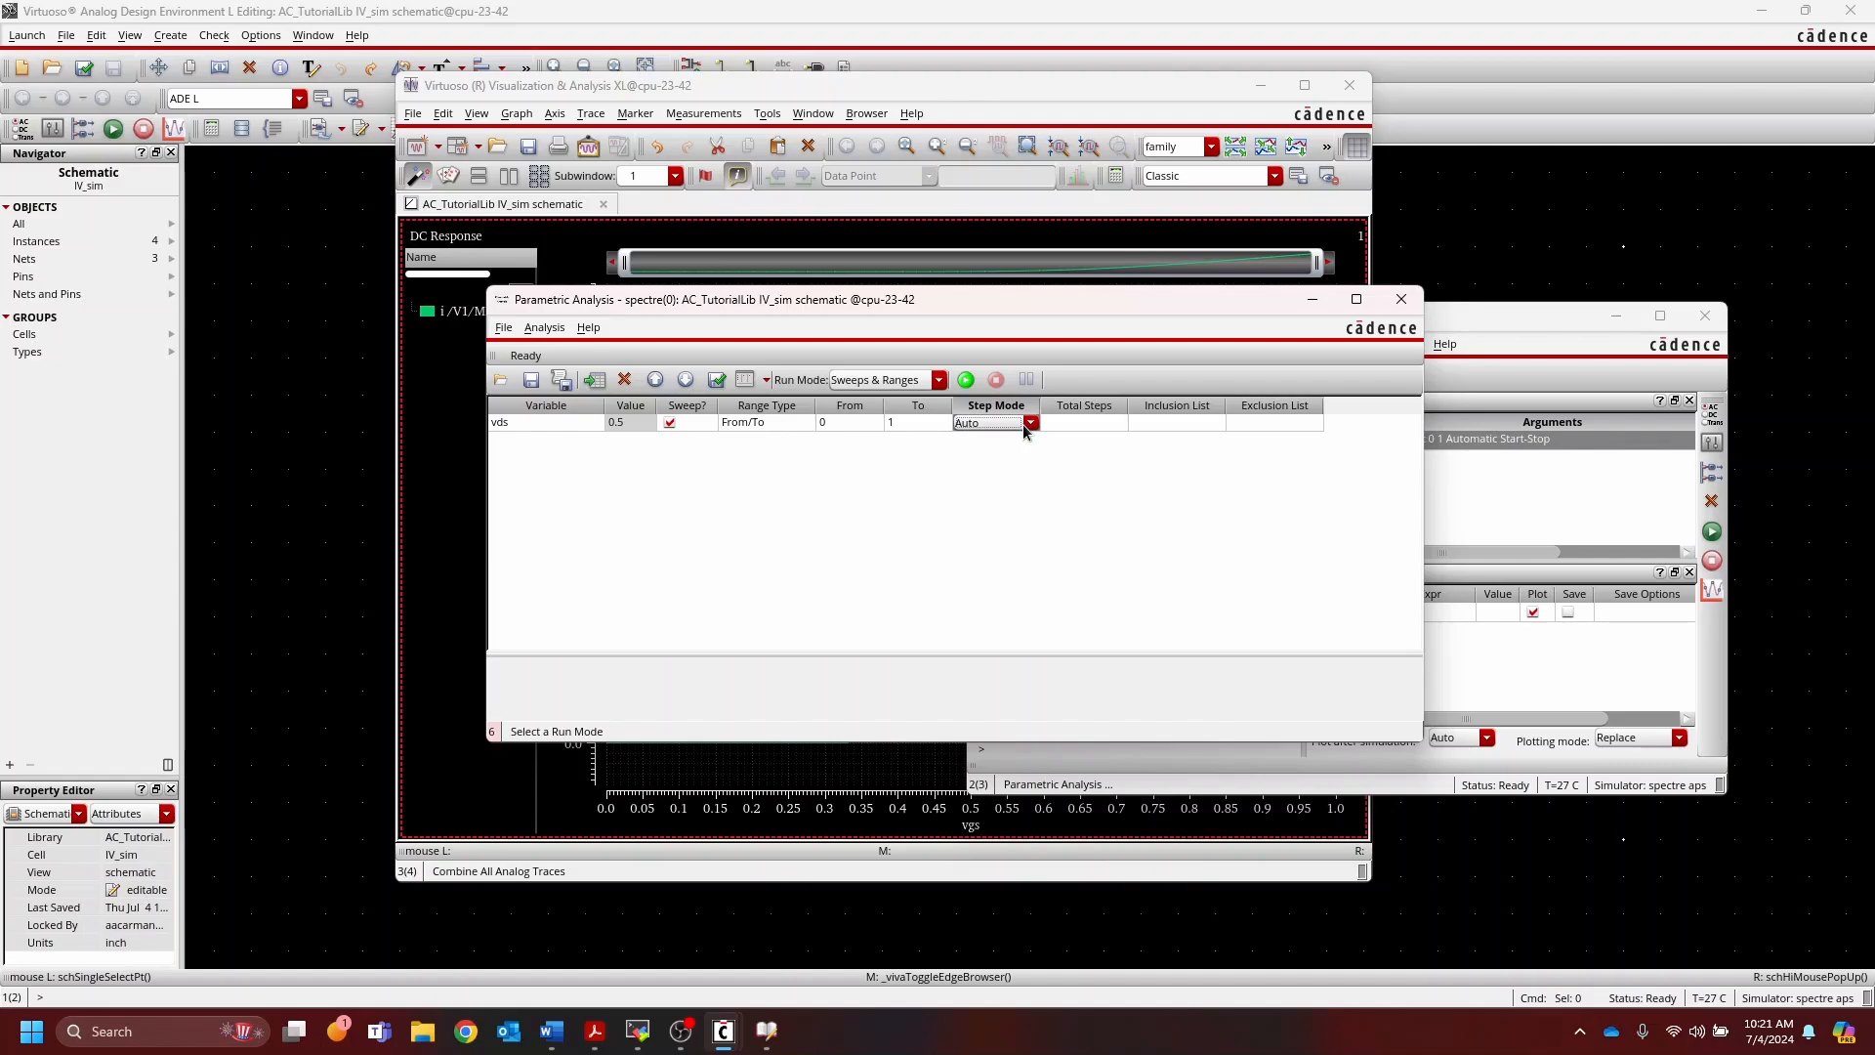
Step: Try the Linear step mode for the vds sweep, and return it to Auto
click(1030, 424)
click(1015, 457)
click(1034, 426)
click(1012, 468)
click(1034, 424)
click(1030, 426)
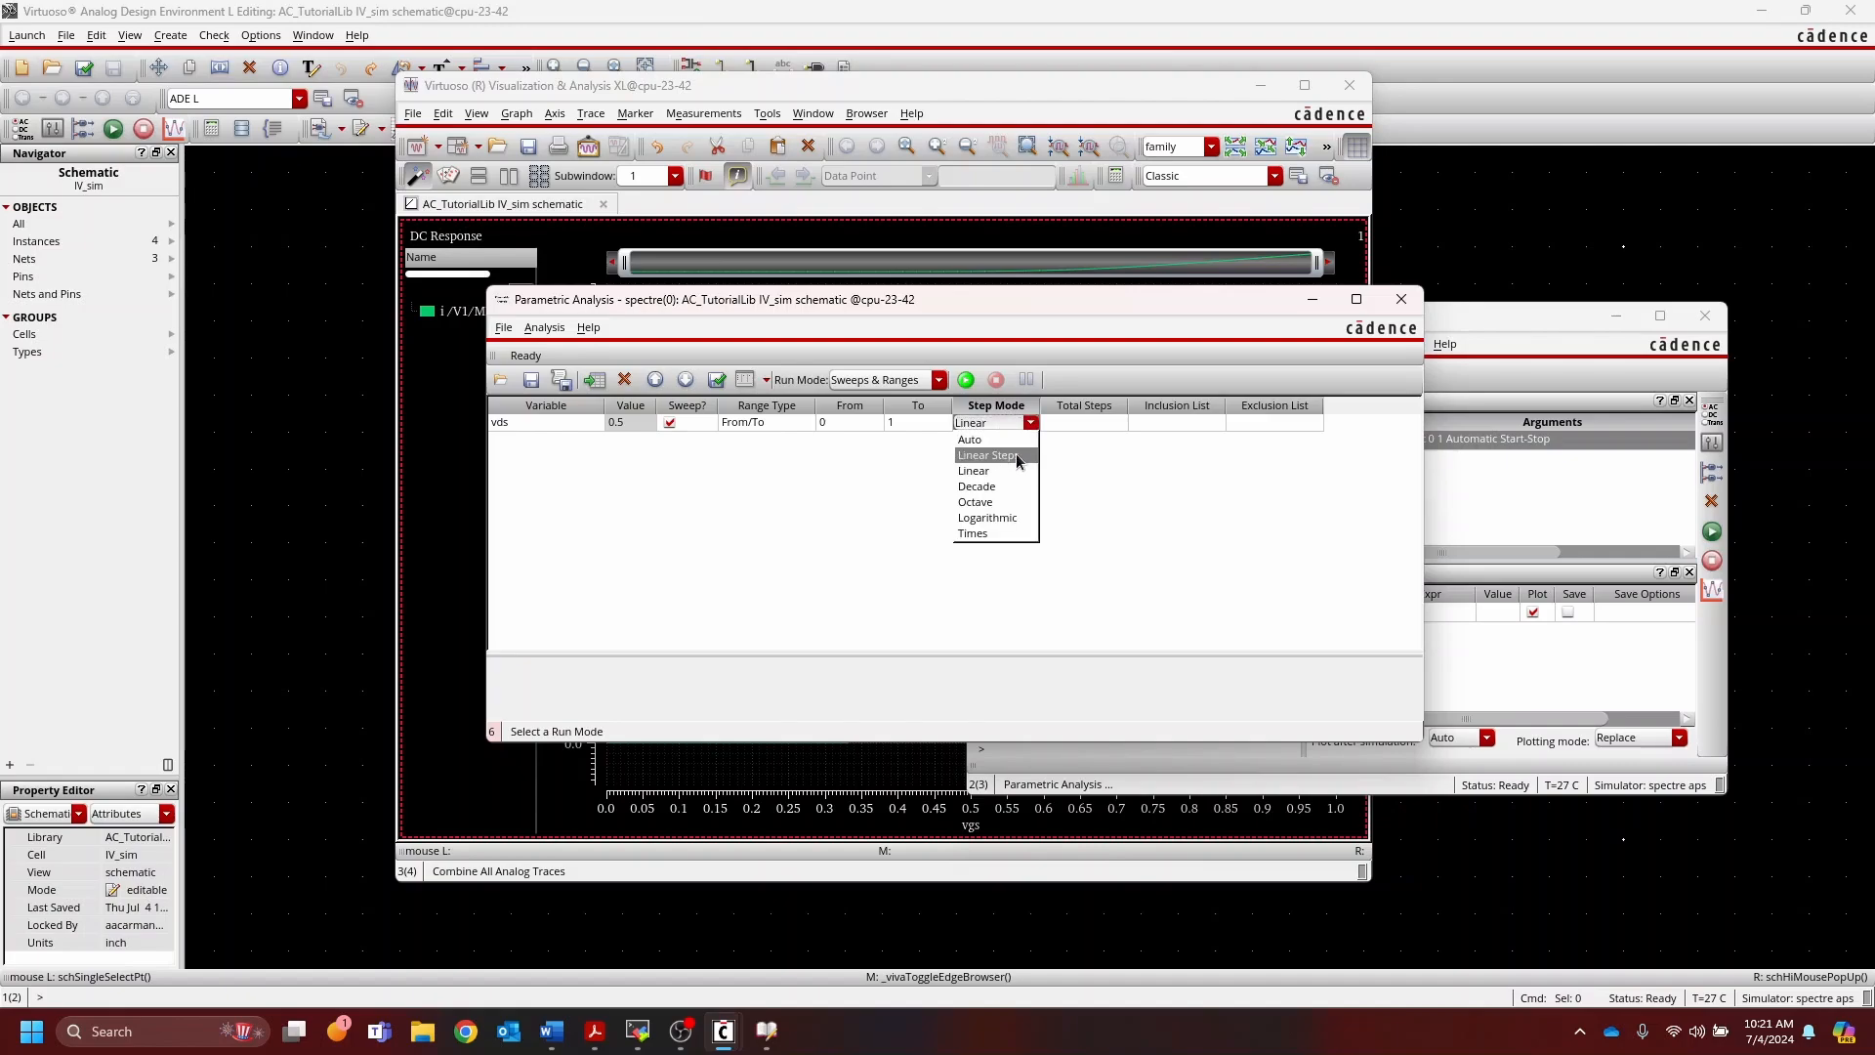
click(1016, 440)
Step: Set the total number of steps for the vds sweep to 5
click(1087, 422)
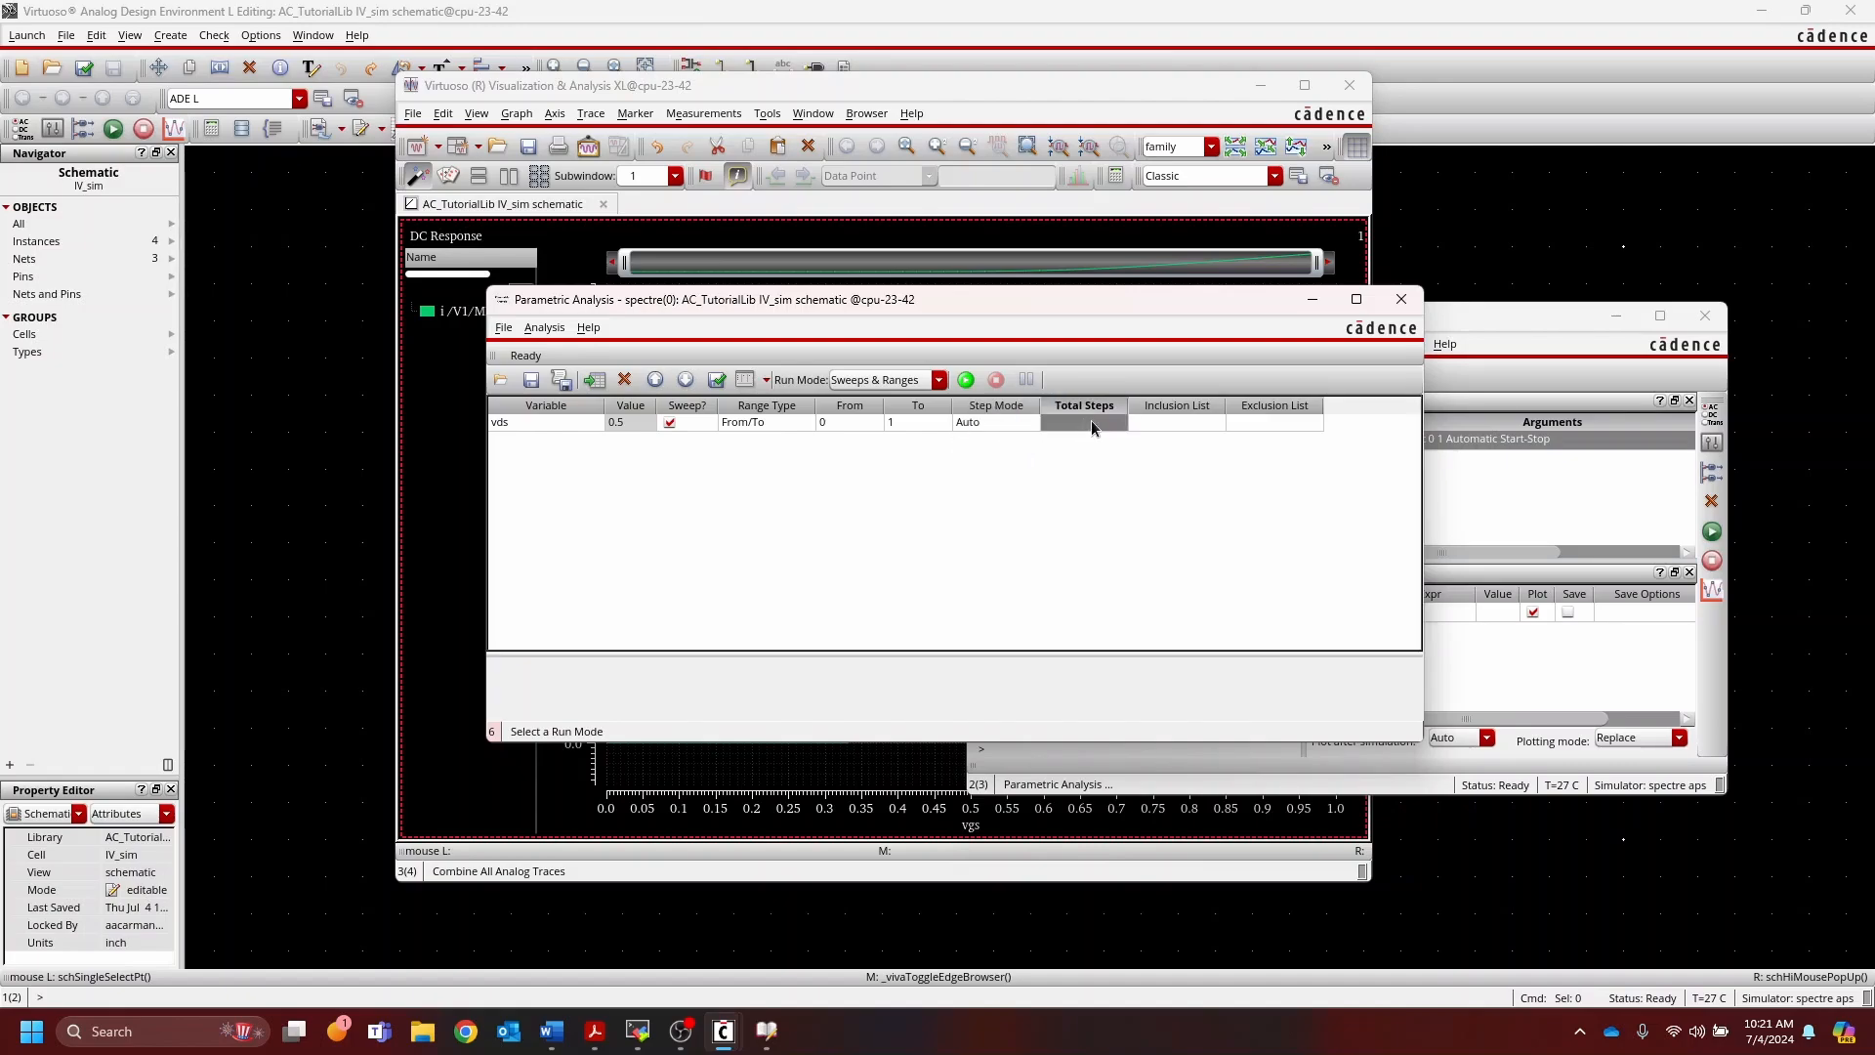
click(1090, 423)
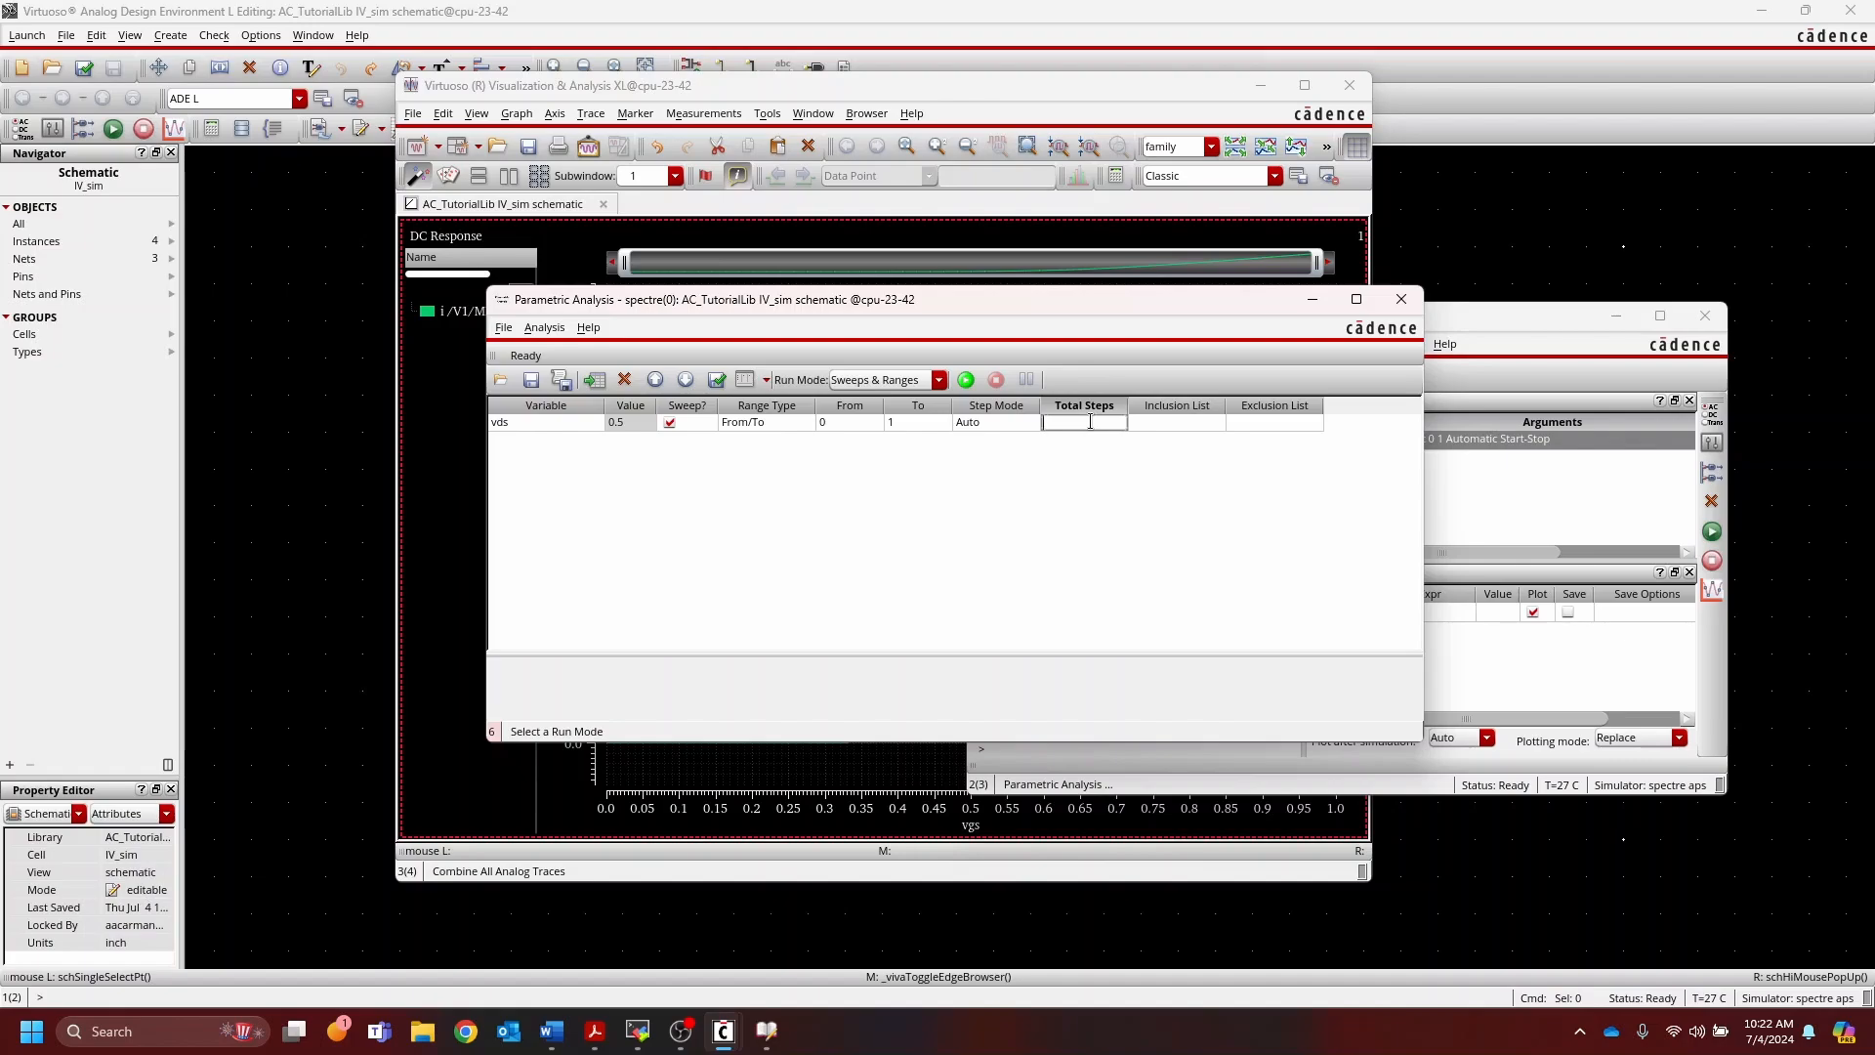
key(Return)
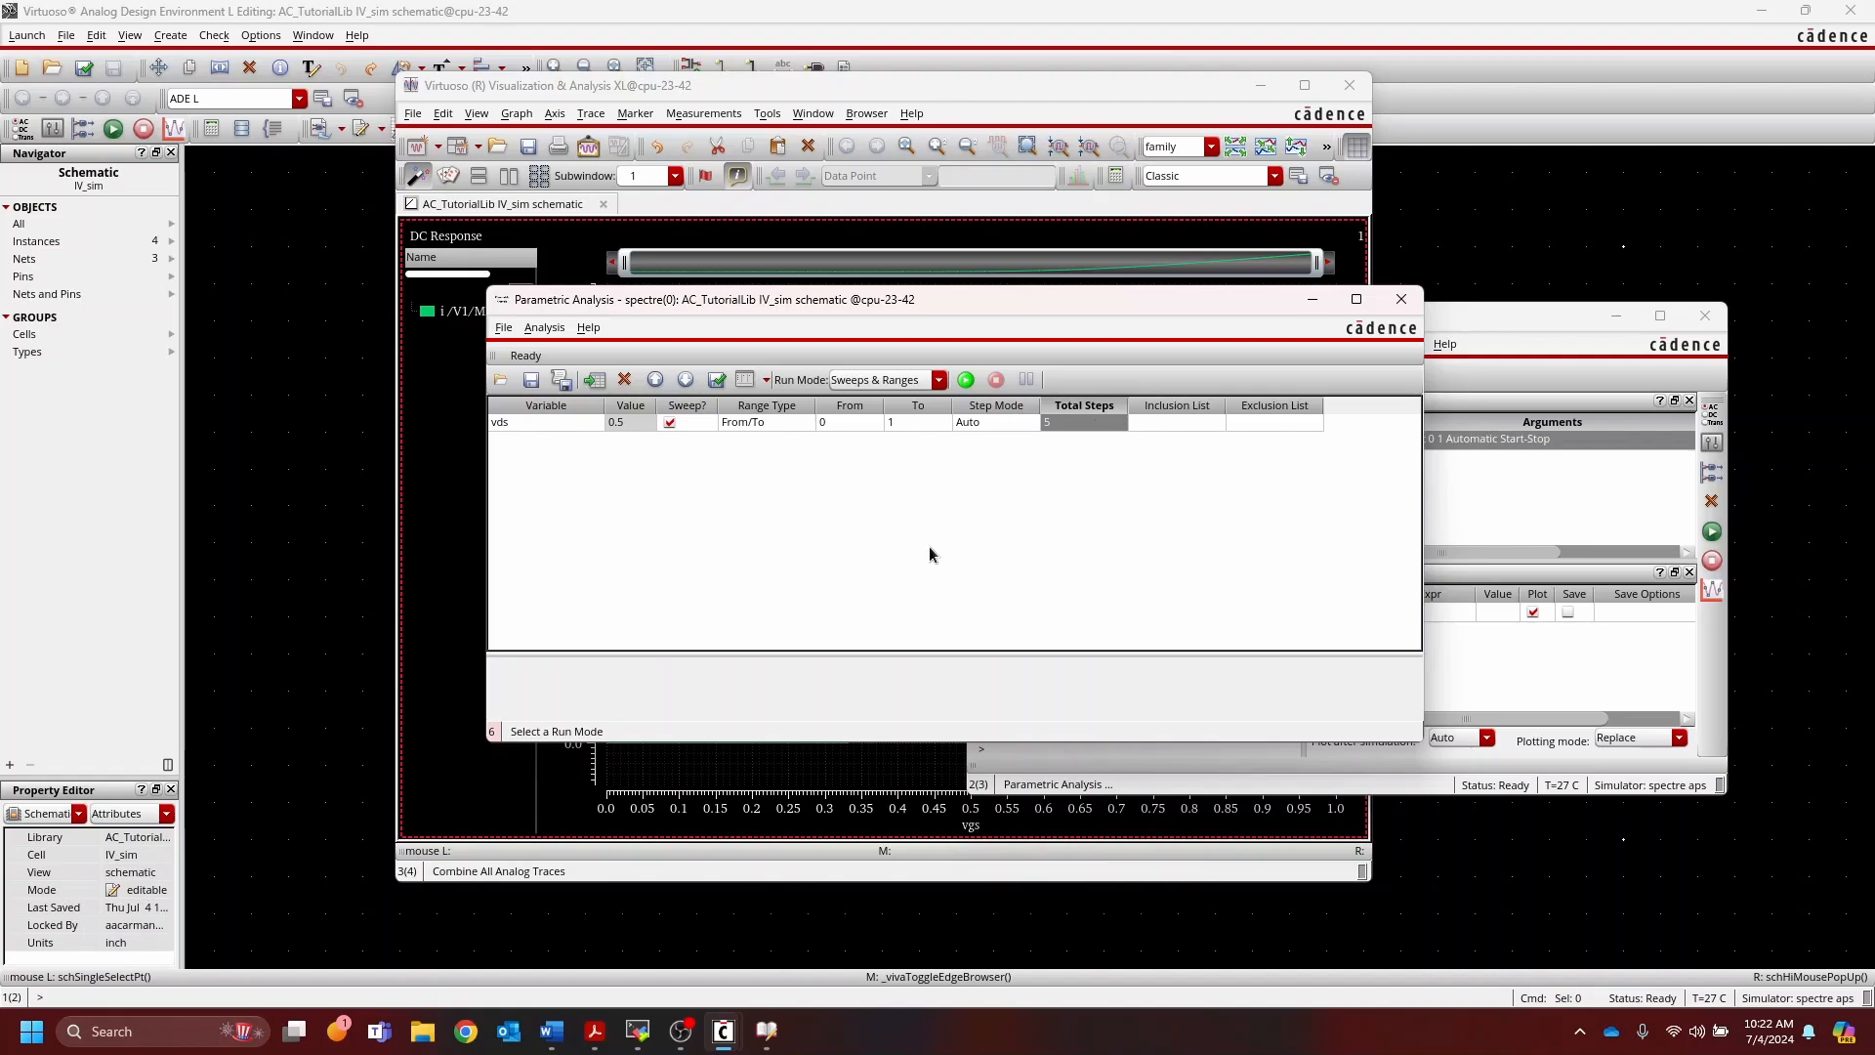
Step: Run the selected parametric sweep of vds, keeping the Parametric Analysis window clear of the simulation setup
drag(967, 299, 763, 176)
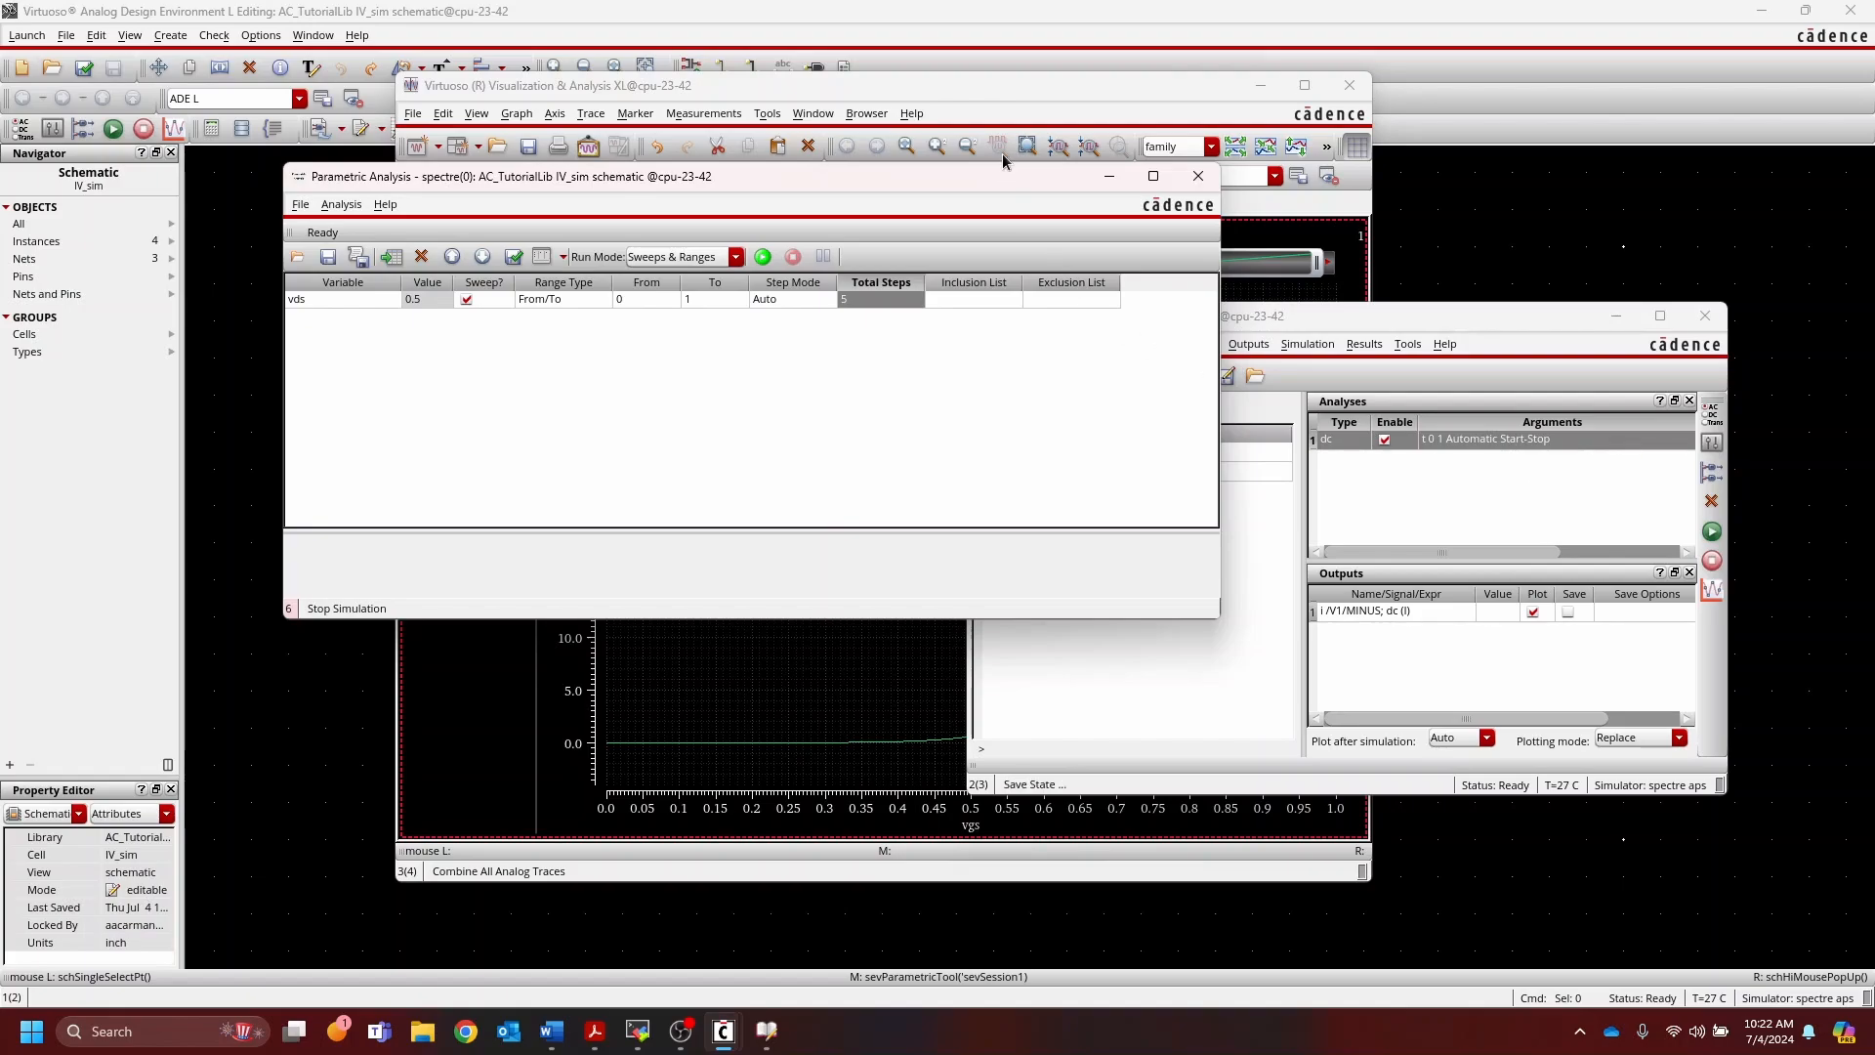
drag(986, 176, 1031, 118)
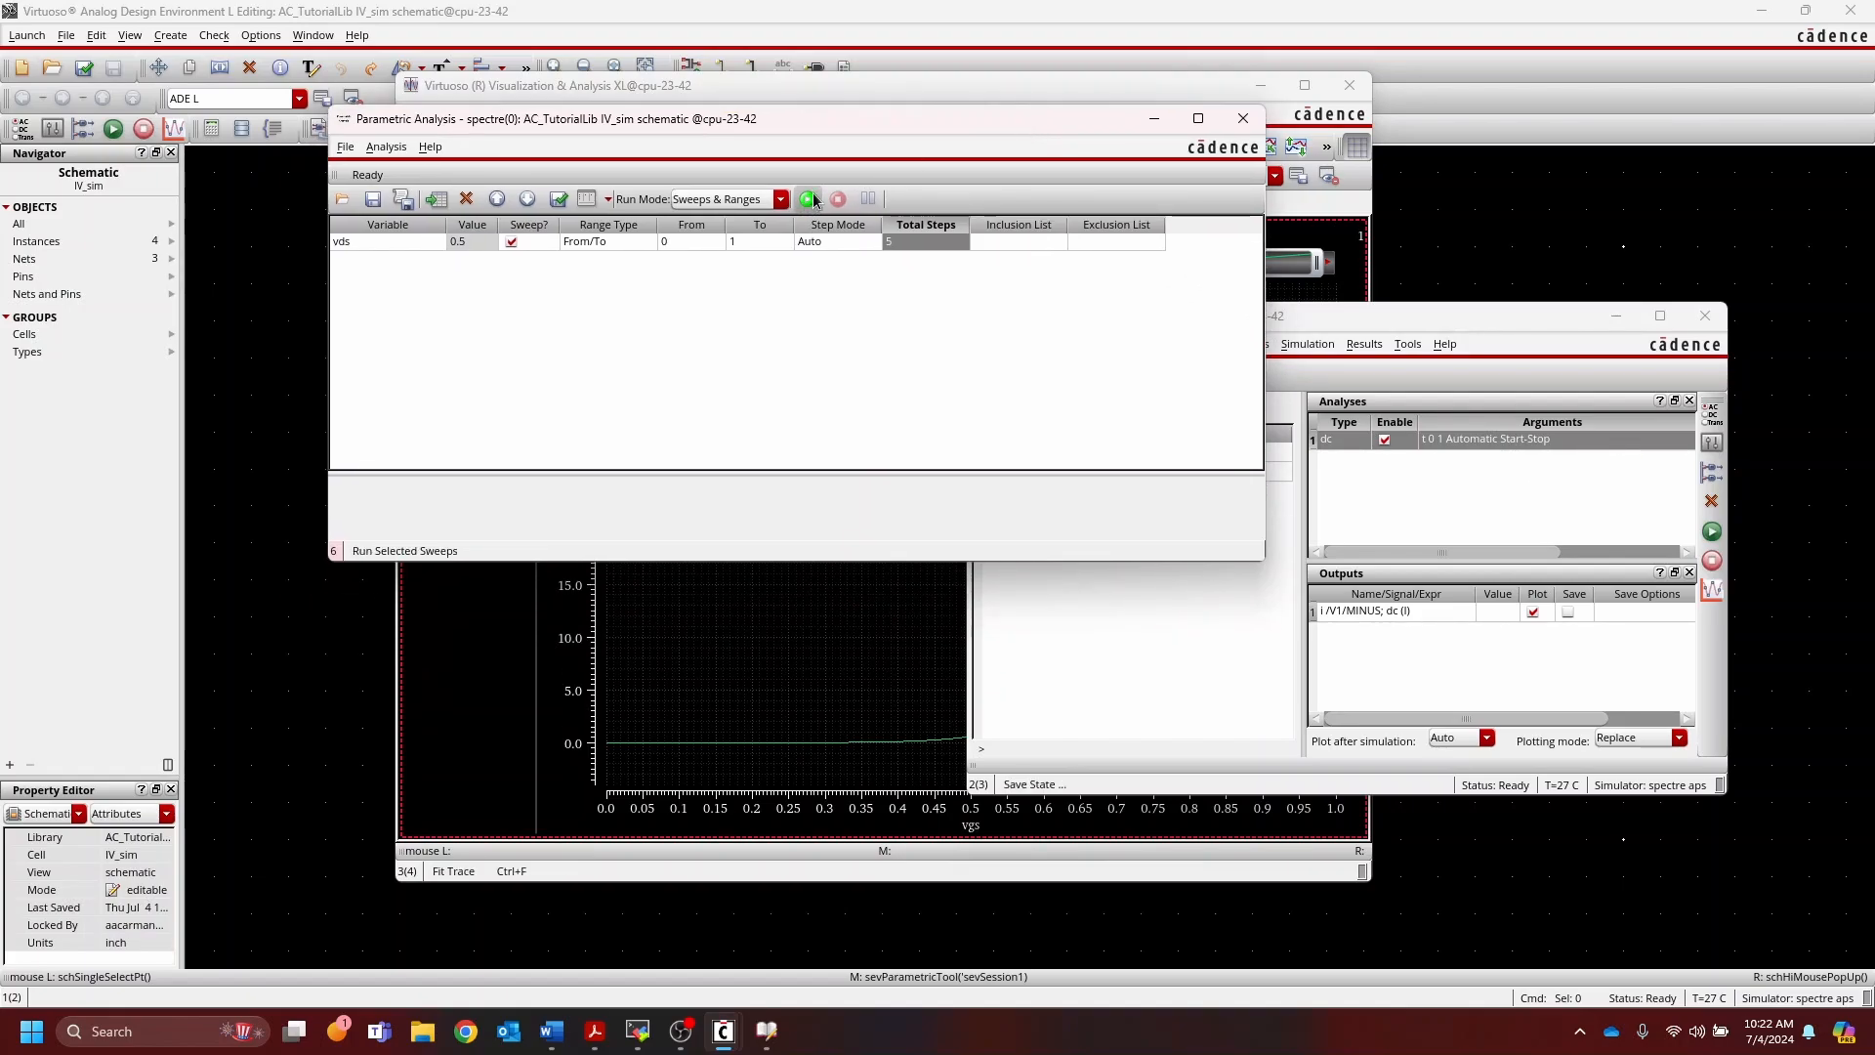
click(810, 200)
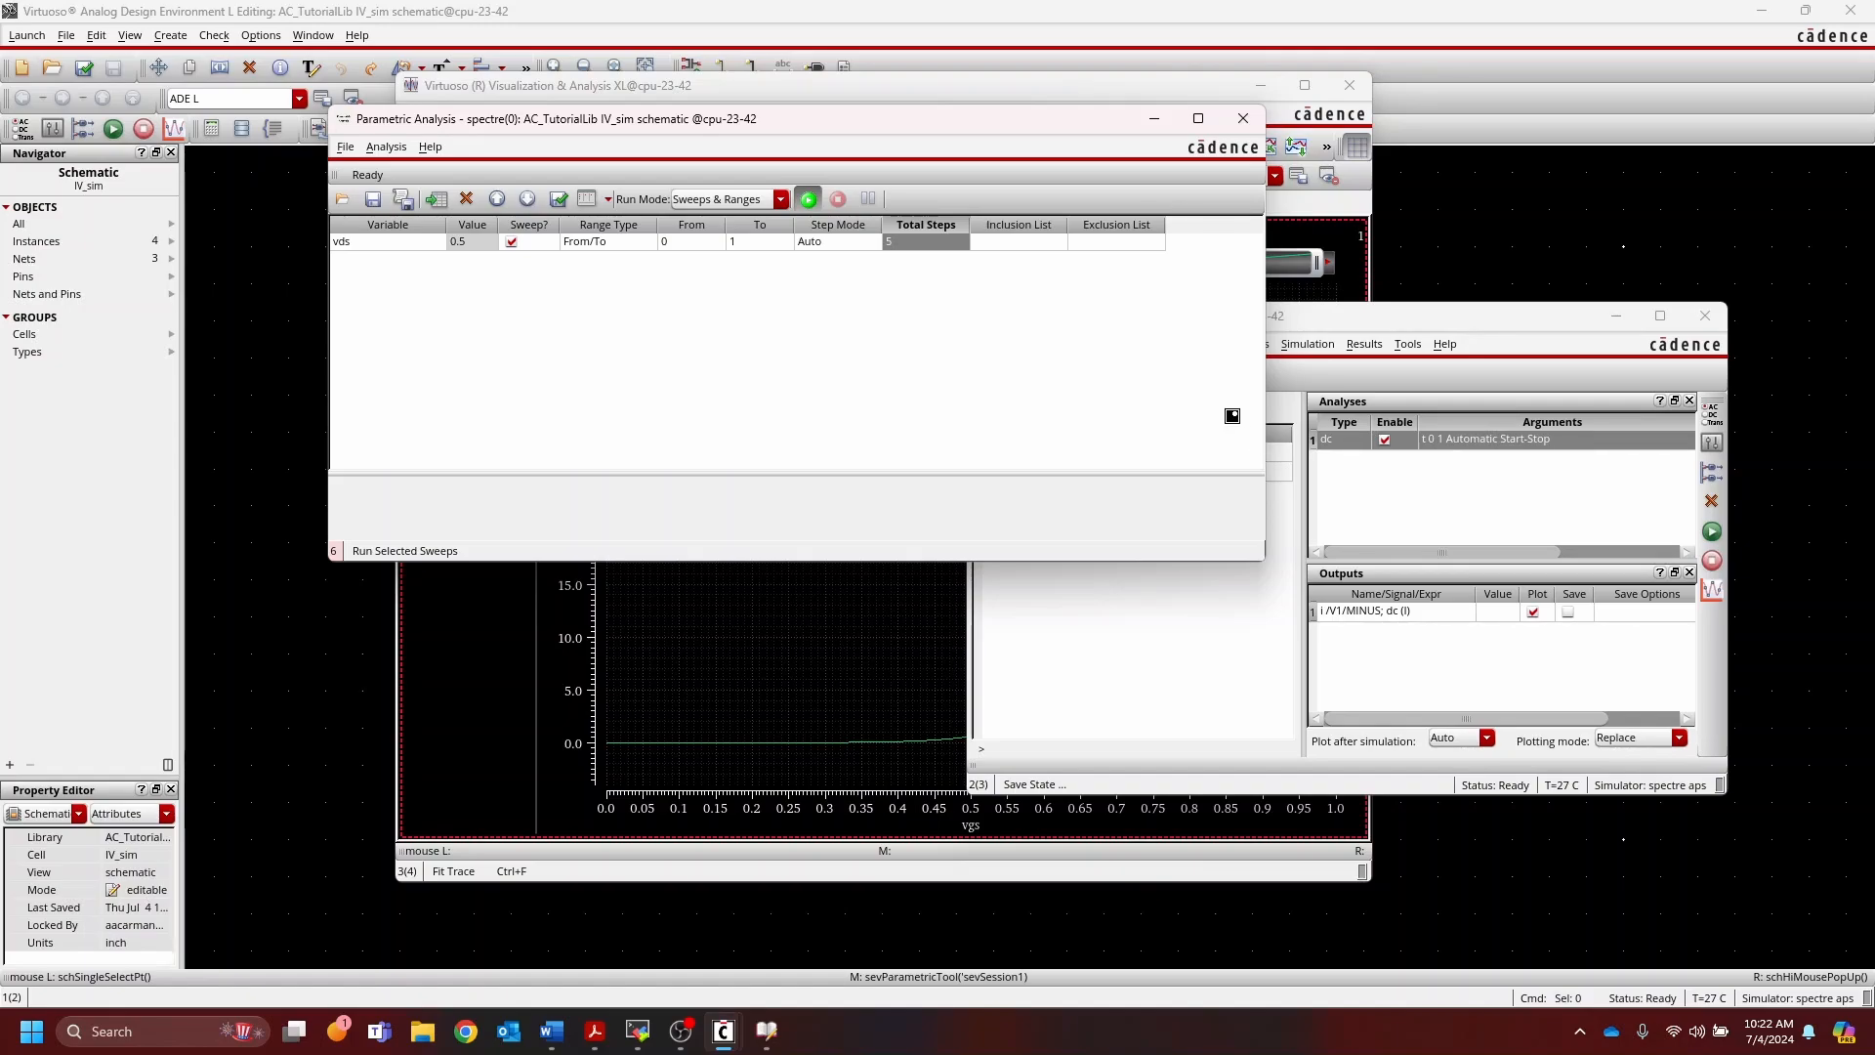
drag(1042, 125, 1045, 108)
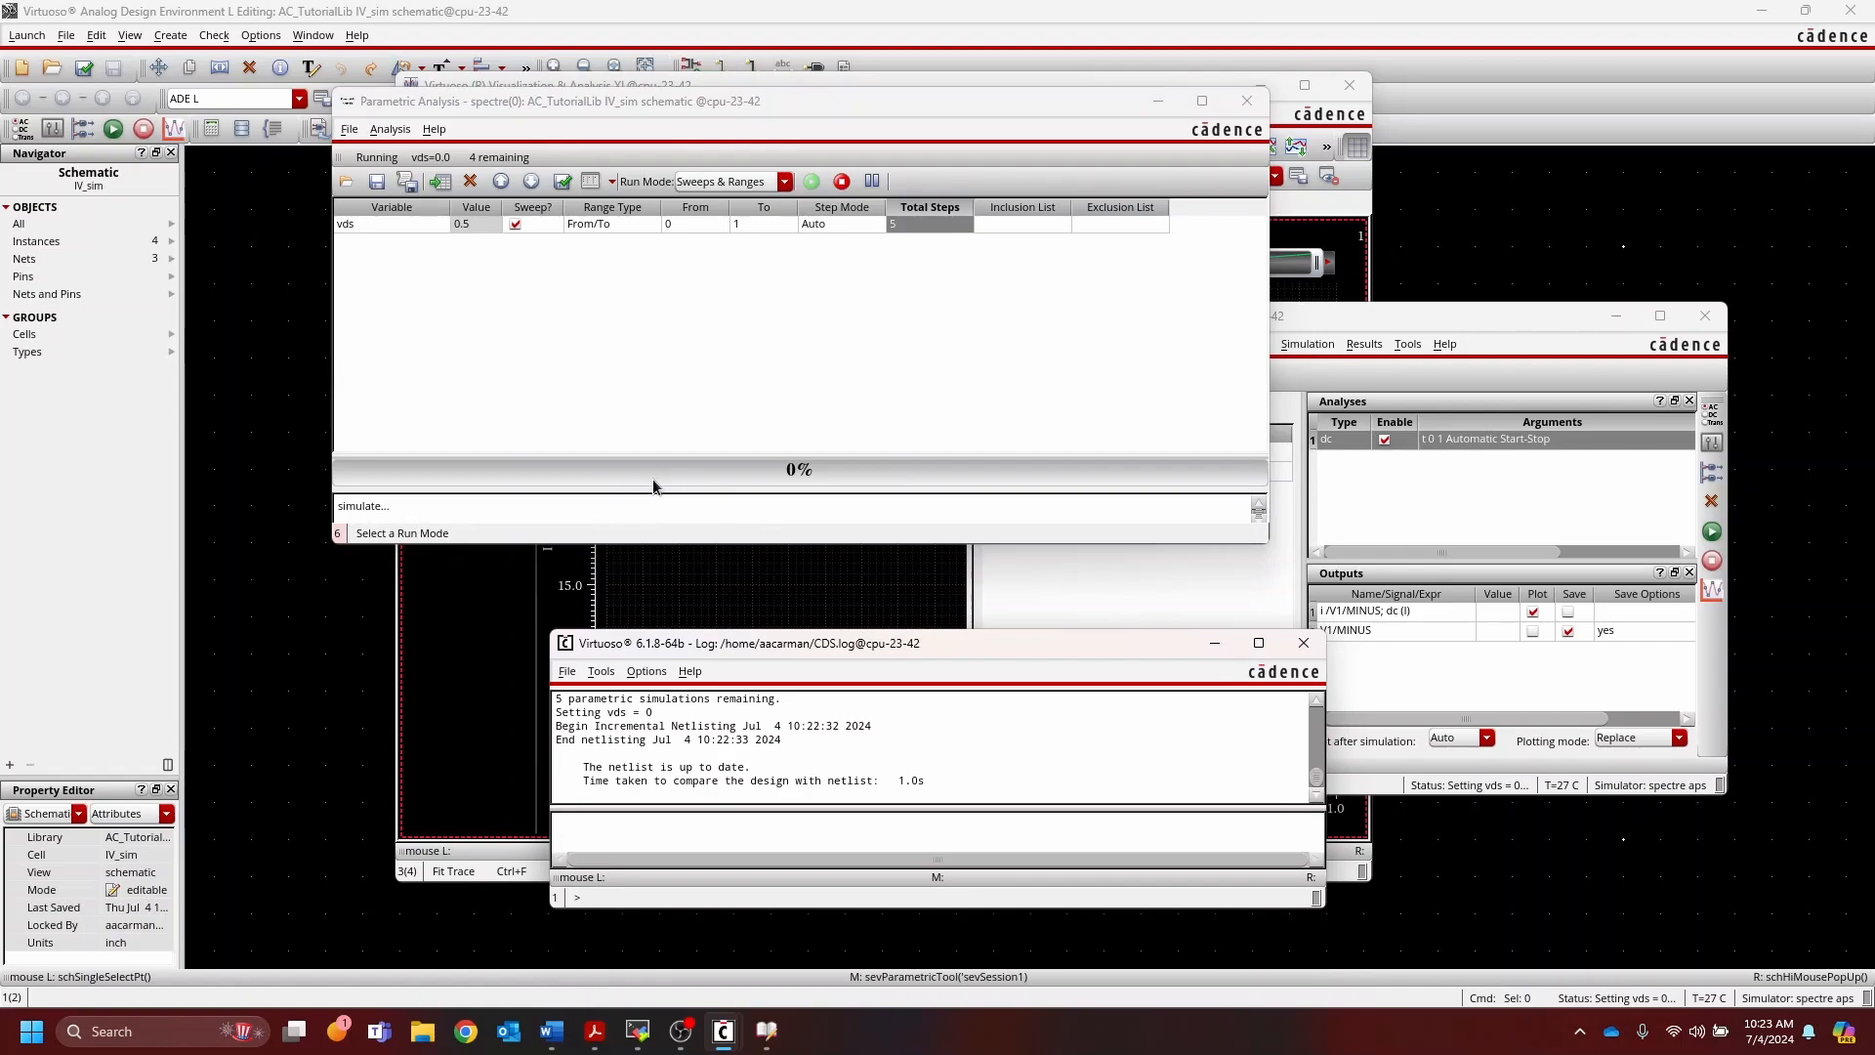
Step: Check the progress of the parametric simulation in the log, the simulation setup and the Parametric Analysis window
drag(876, 649, 777, 613)
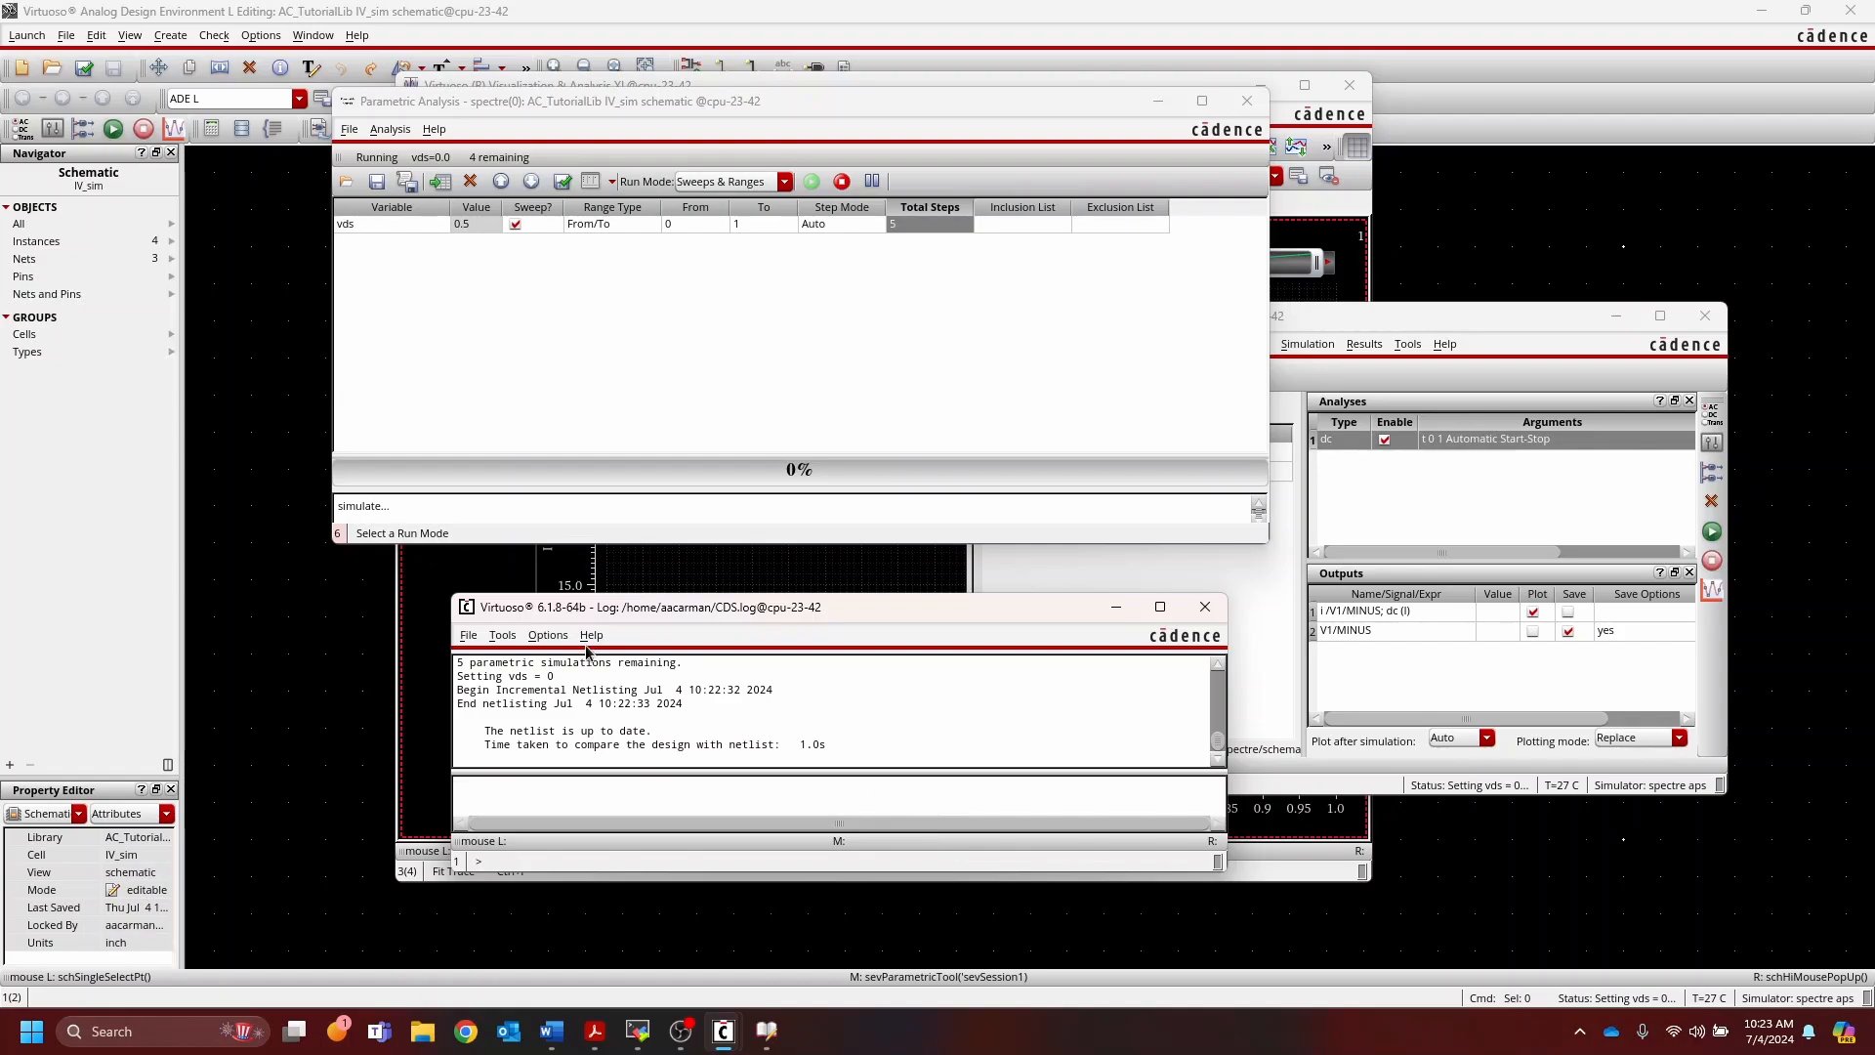
drag(554, 675, 747, 700)
click(747, 701)
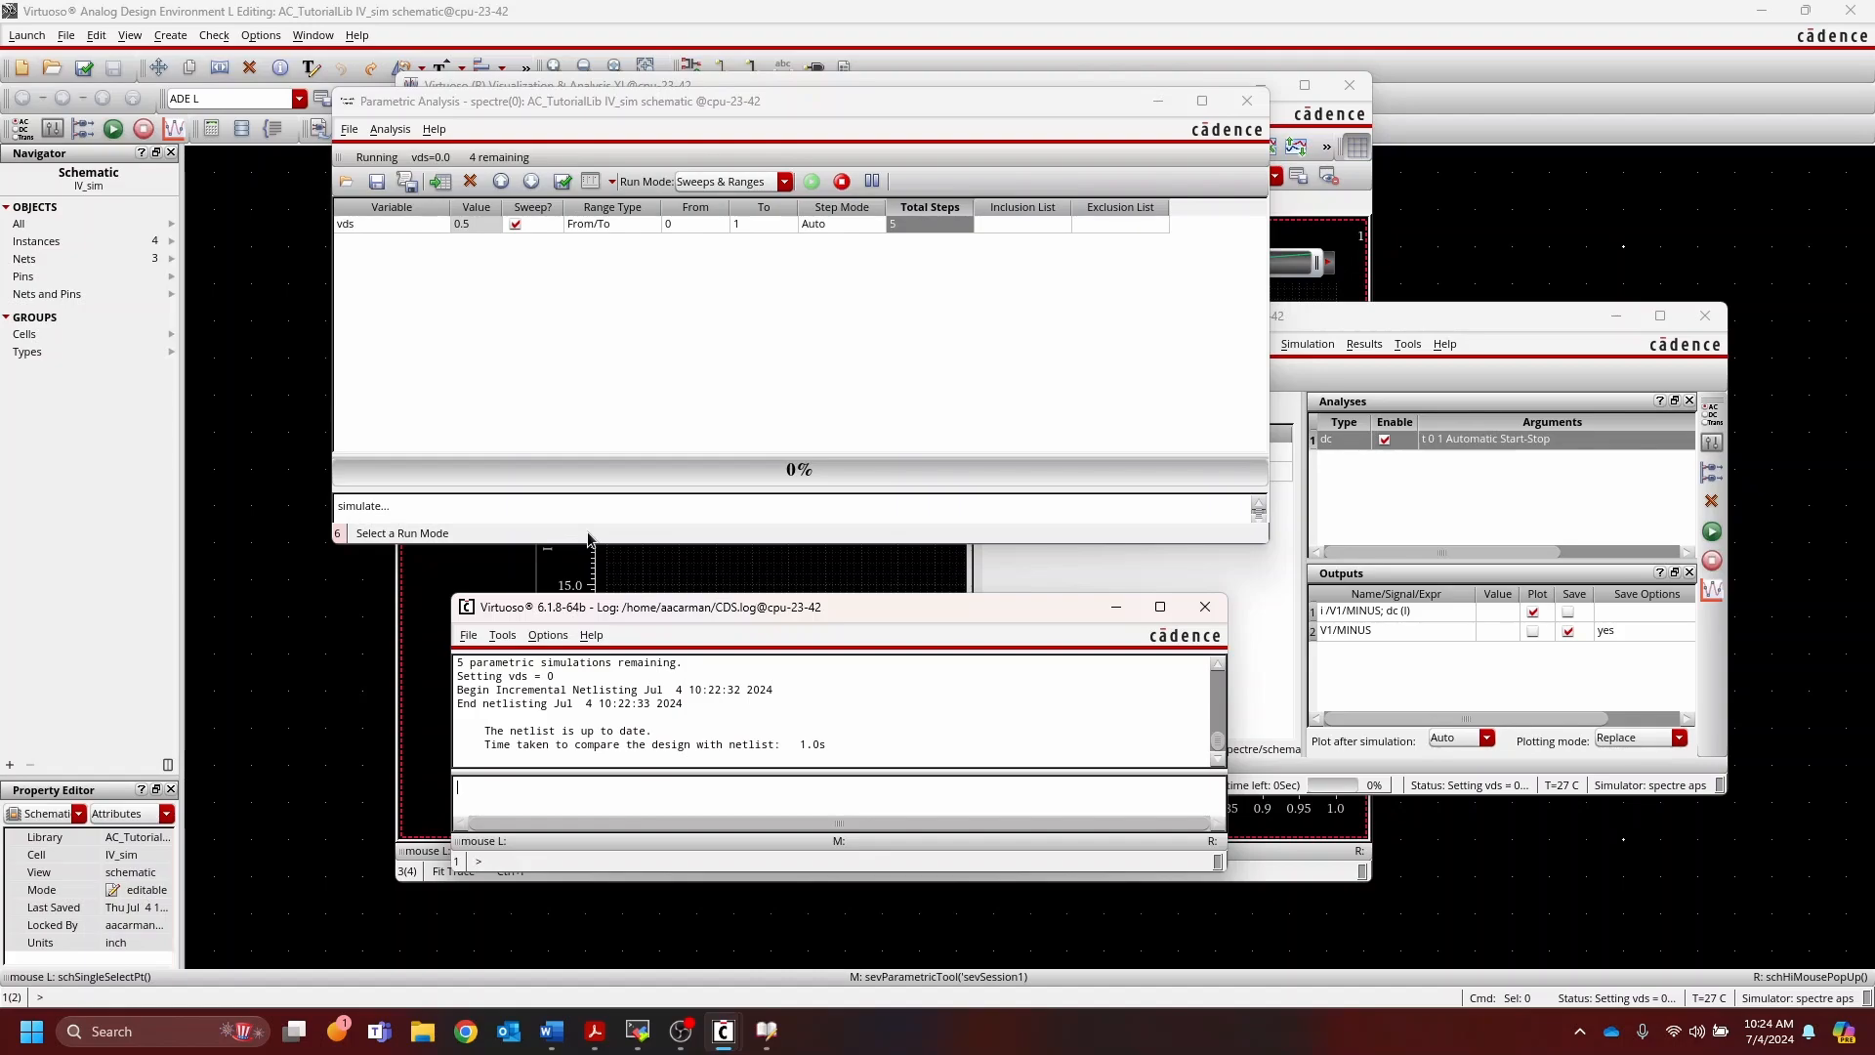
click(1351, 318)
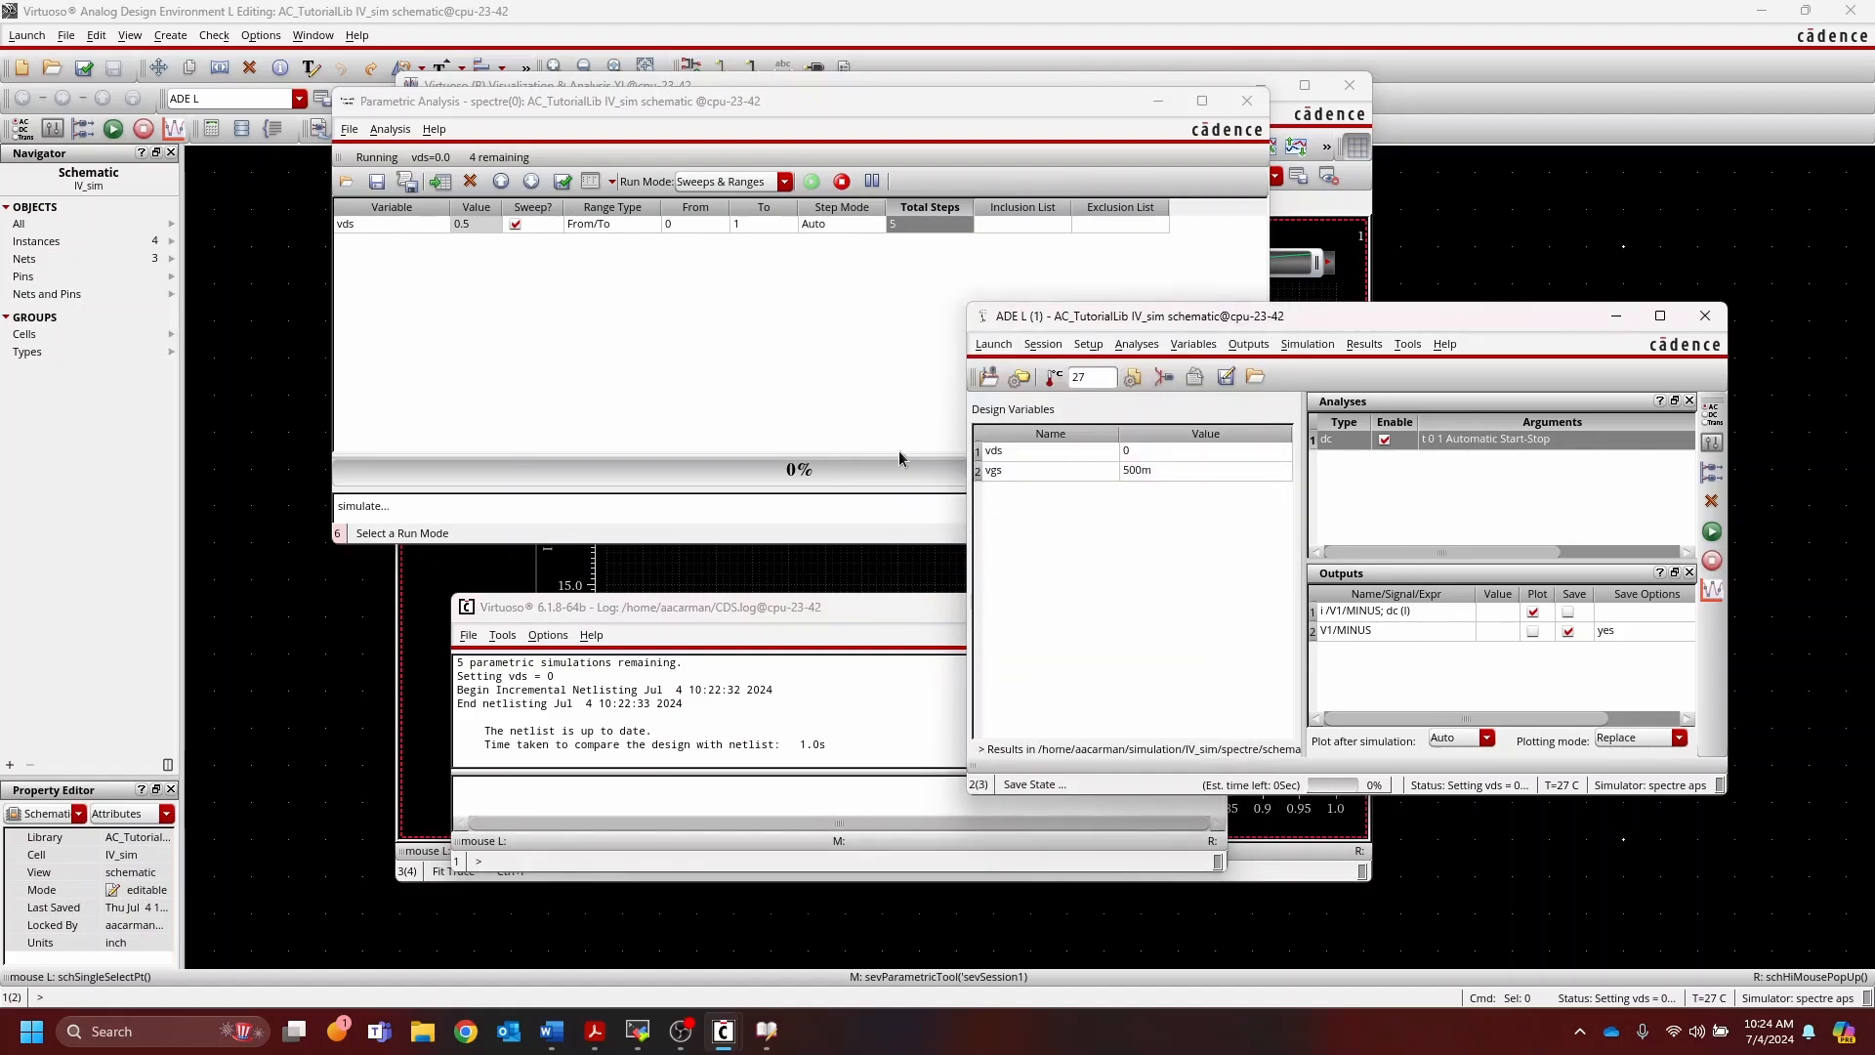
click(903, 513)
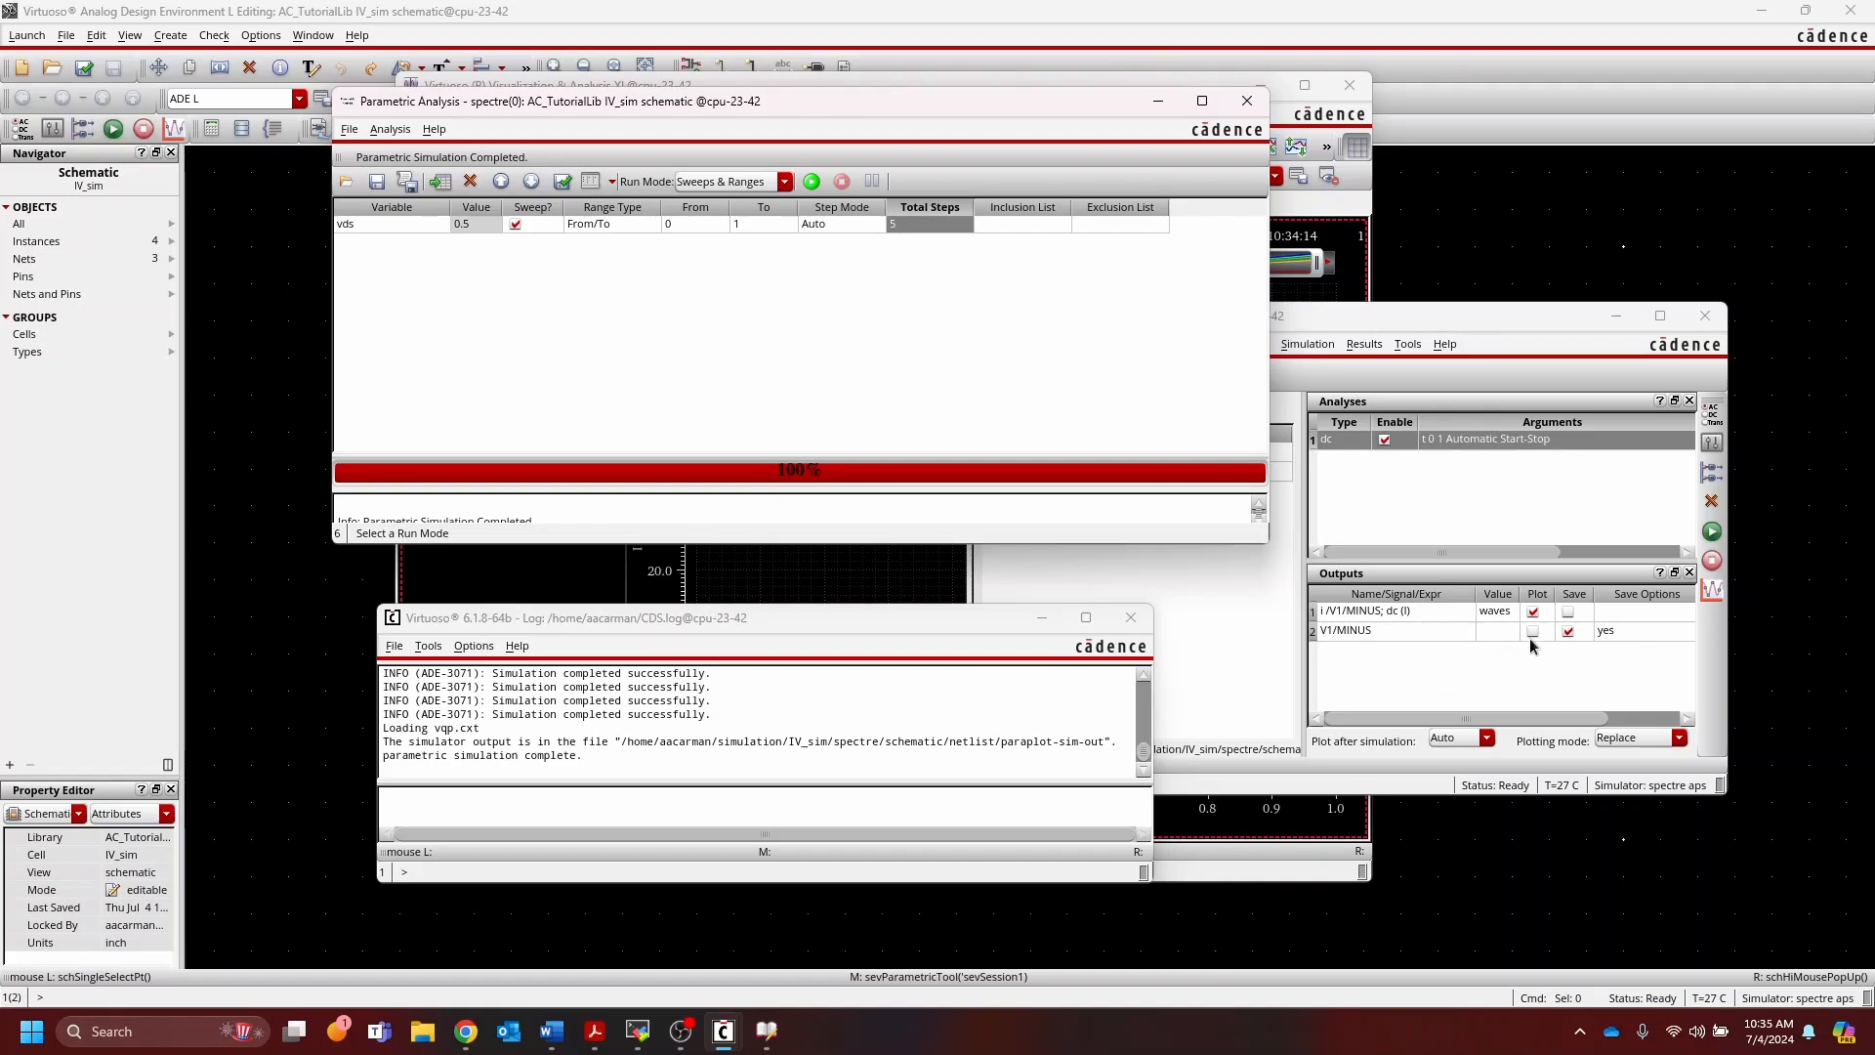
Step: Examine the family of V1 minus-terminal current curves against vgs for the different vds values
click(1082, 80)
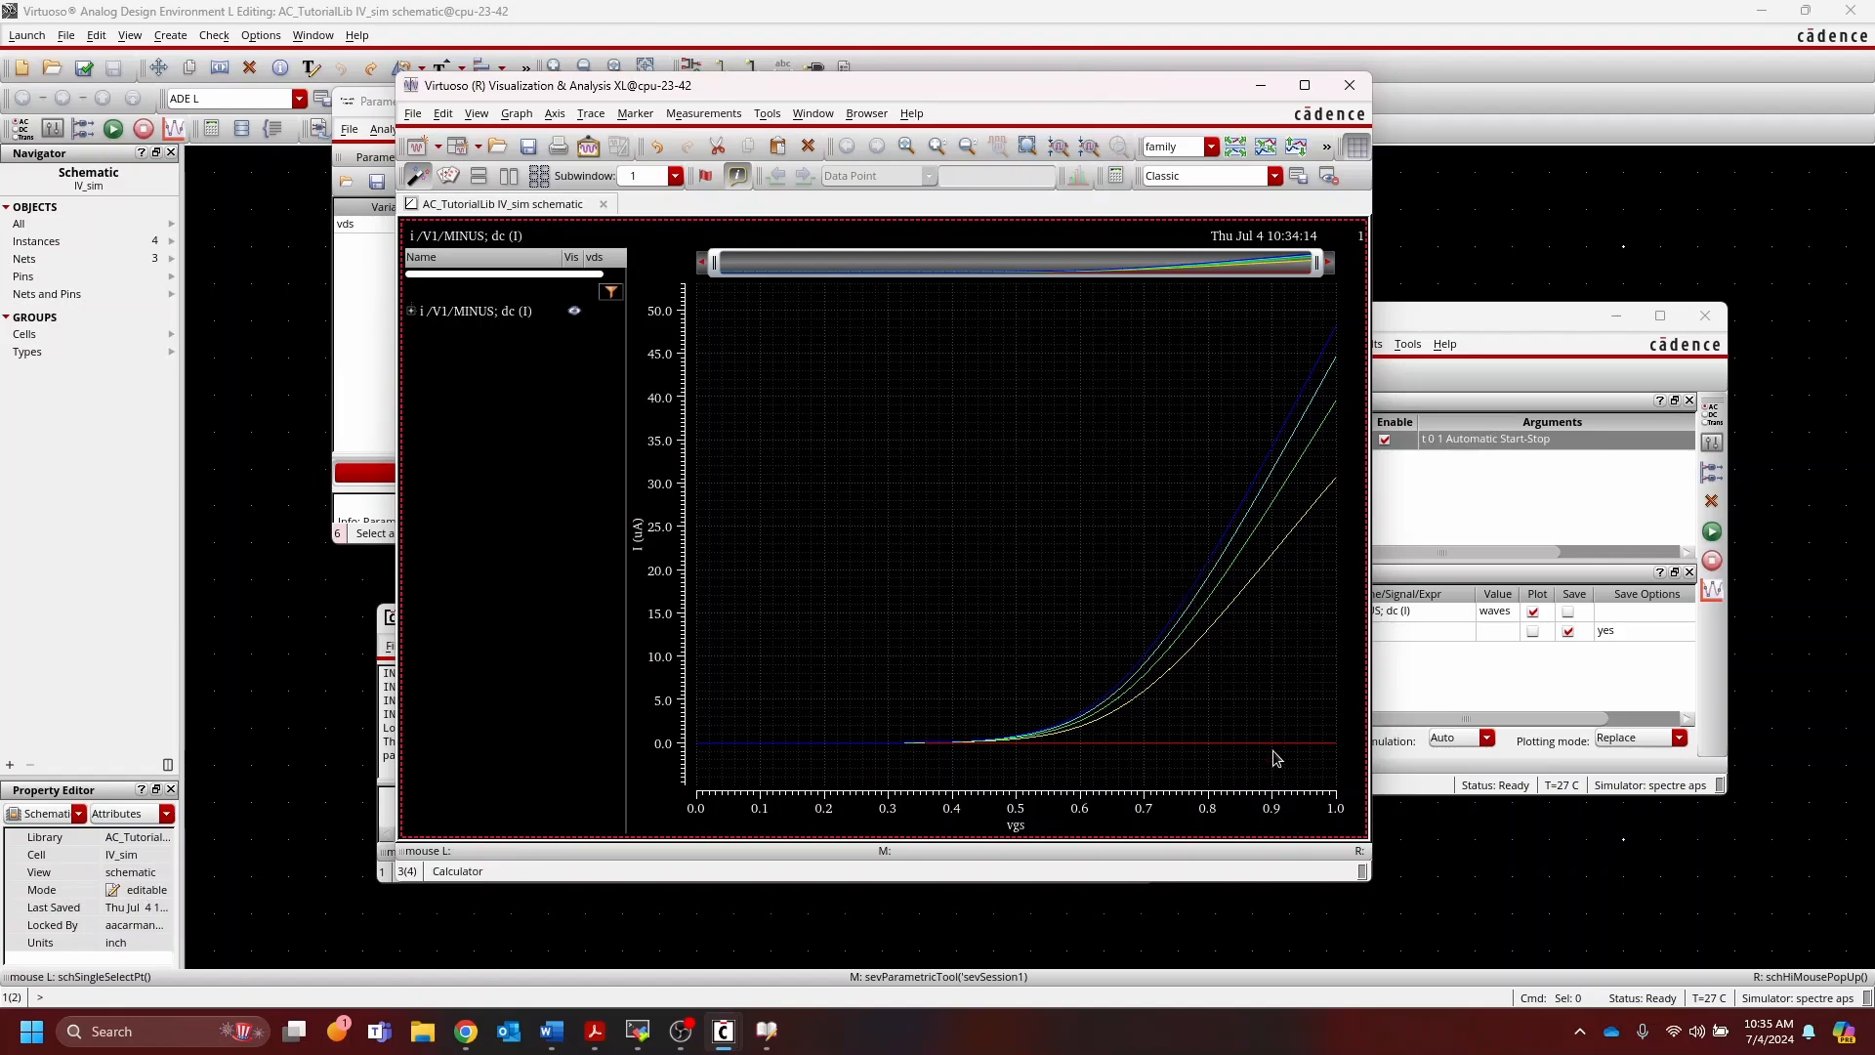
mouse_move(1282, 753)
mouse_move(1283, 484)
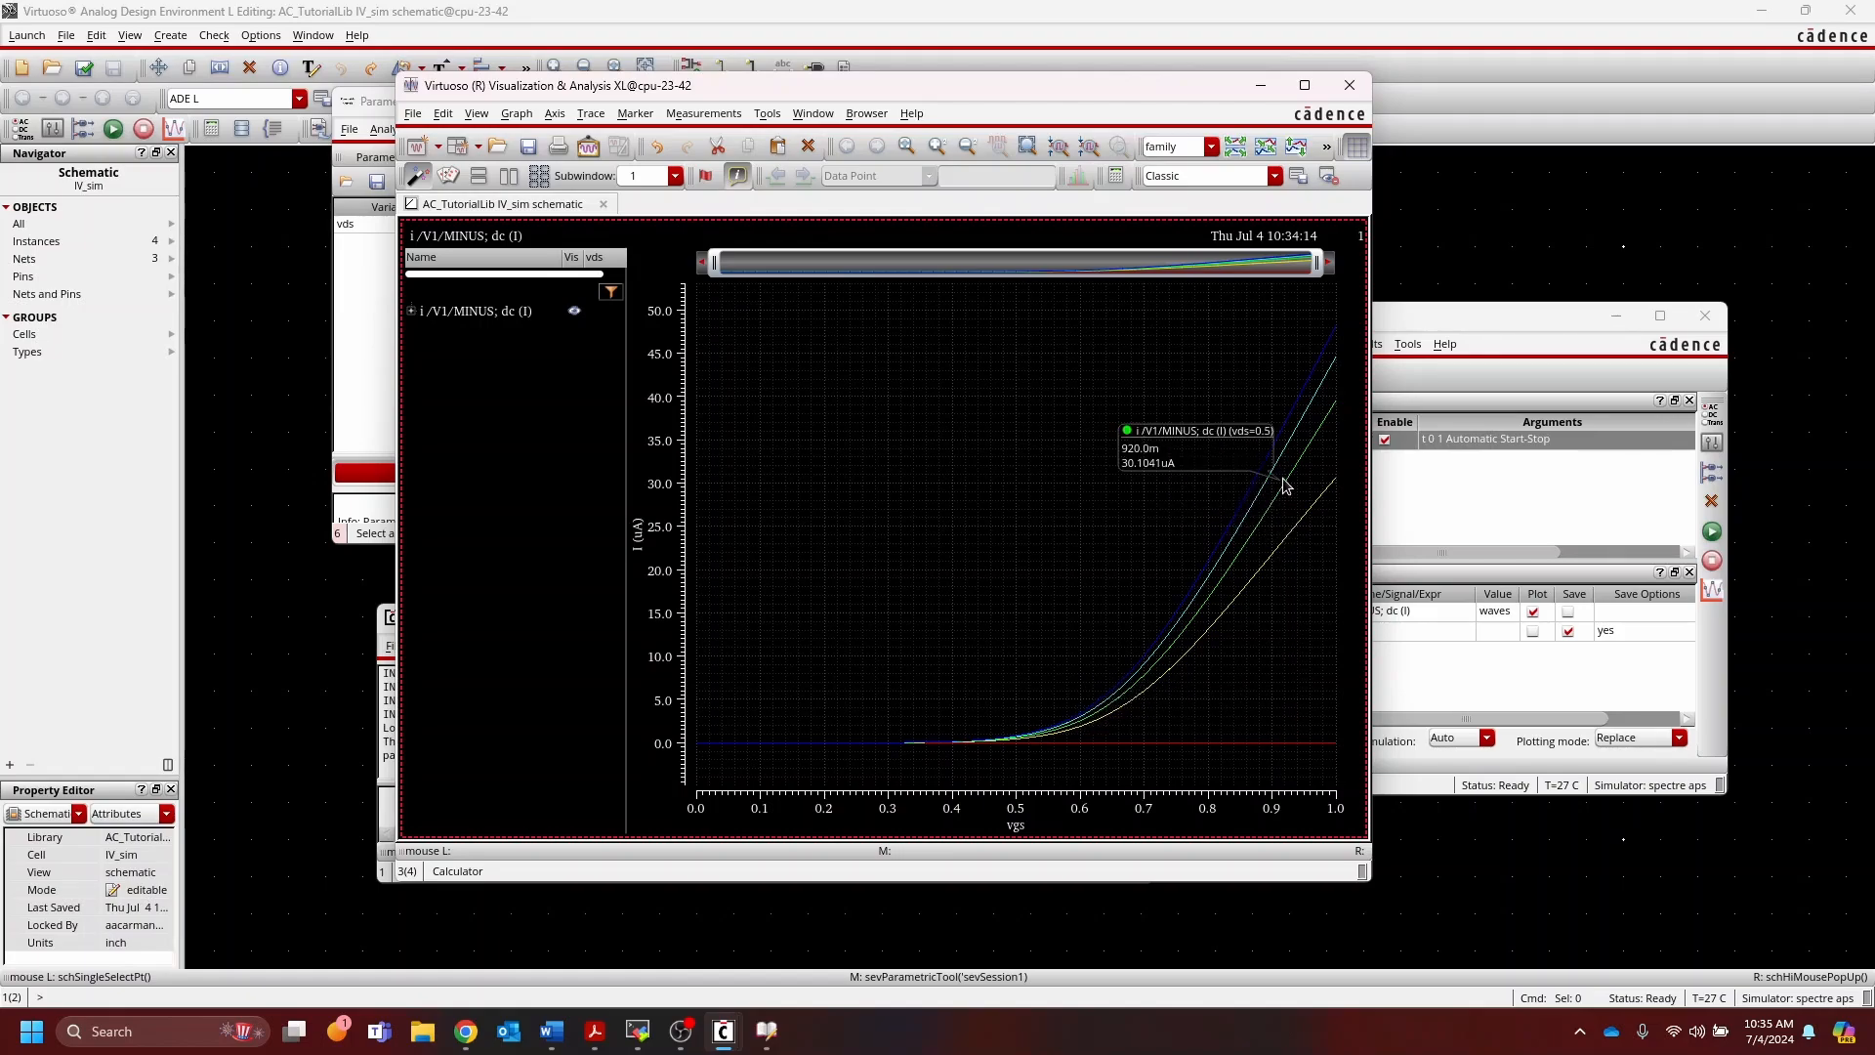
mouse_move(1285, 421)
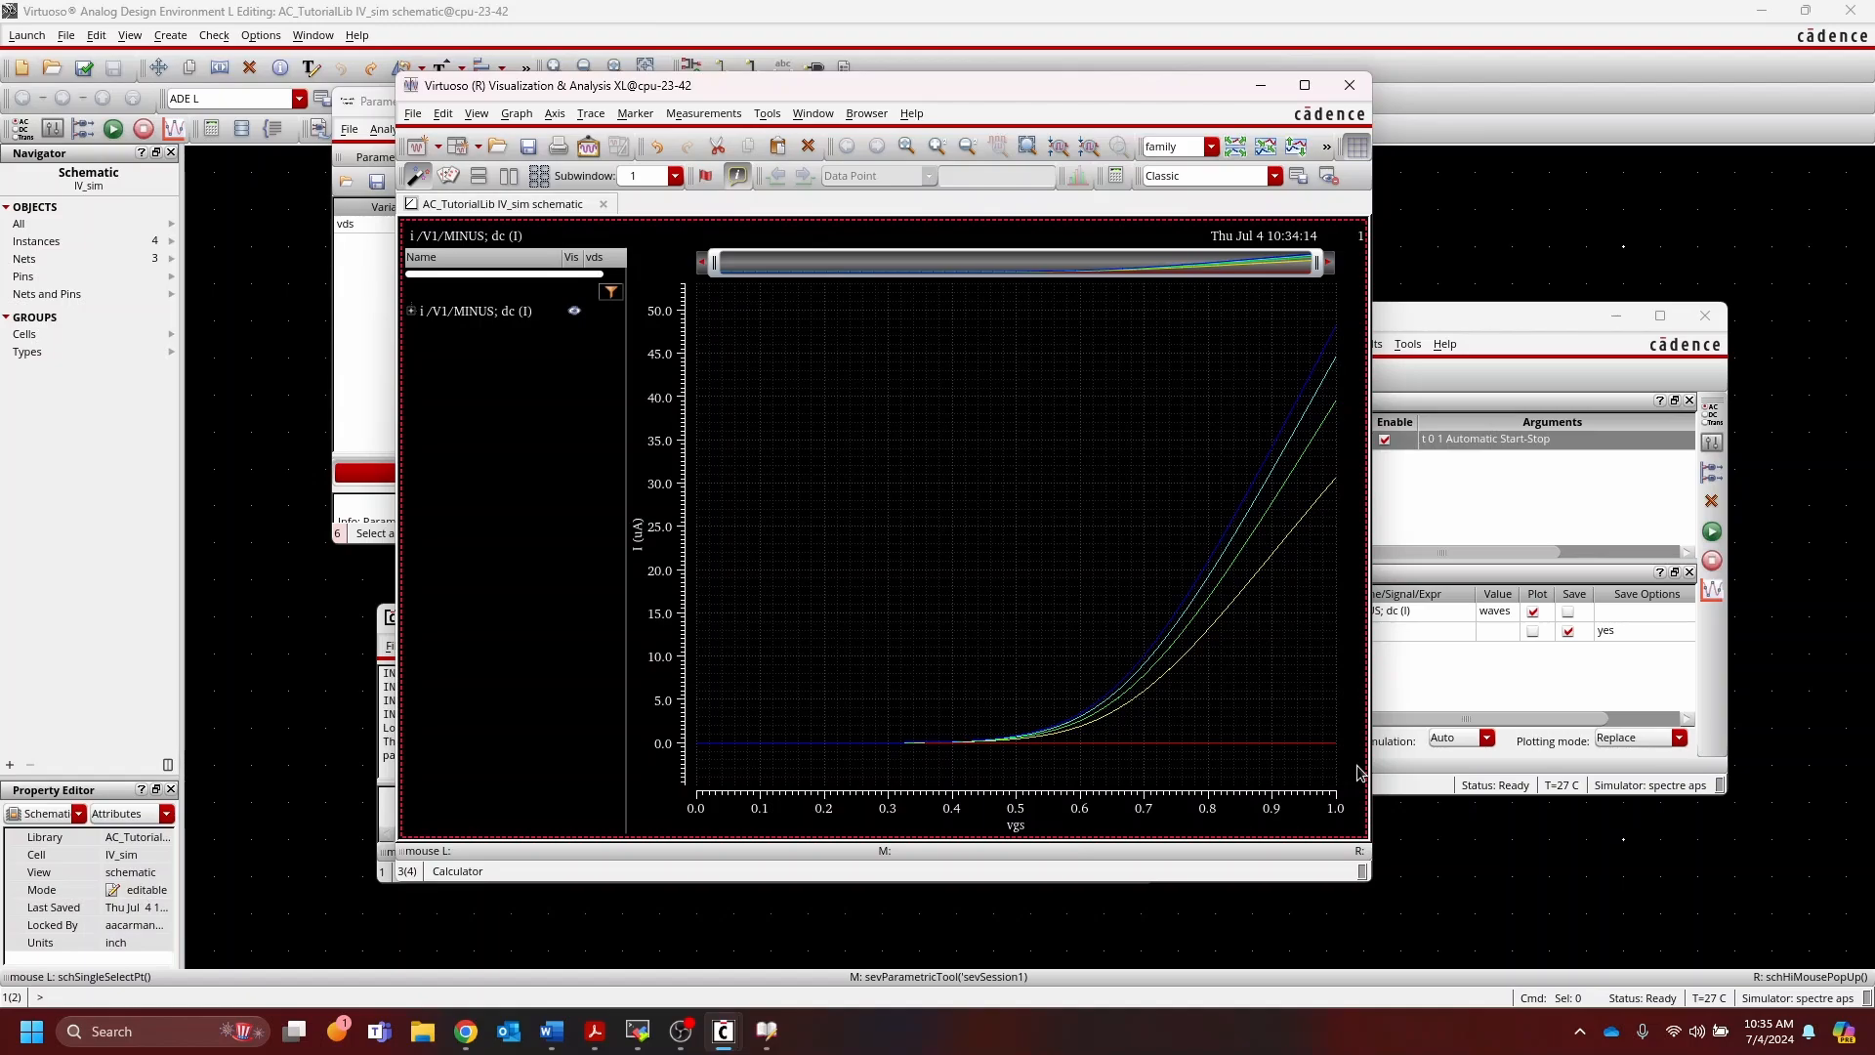
Step: Close the graph and Parametric Analysis windows, and move the ADE L setup window into clear view
click(1349, 87)
click(1258, 105)
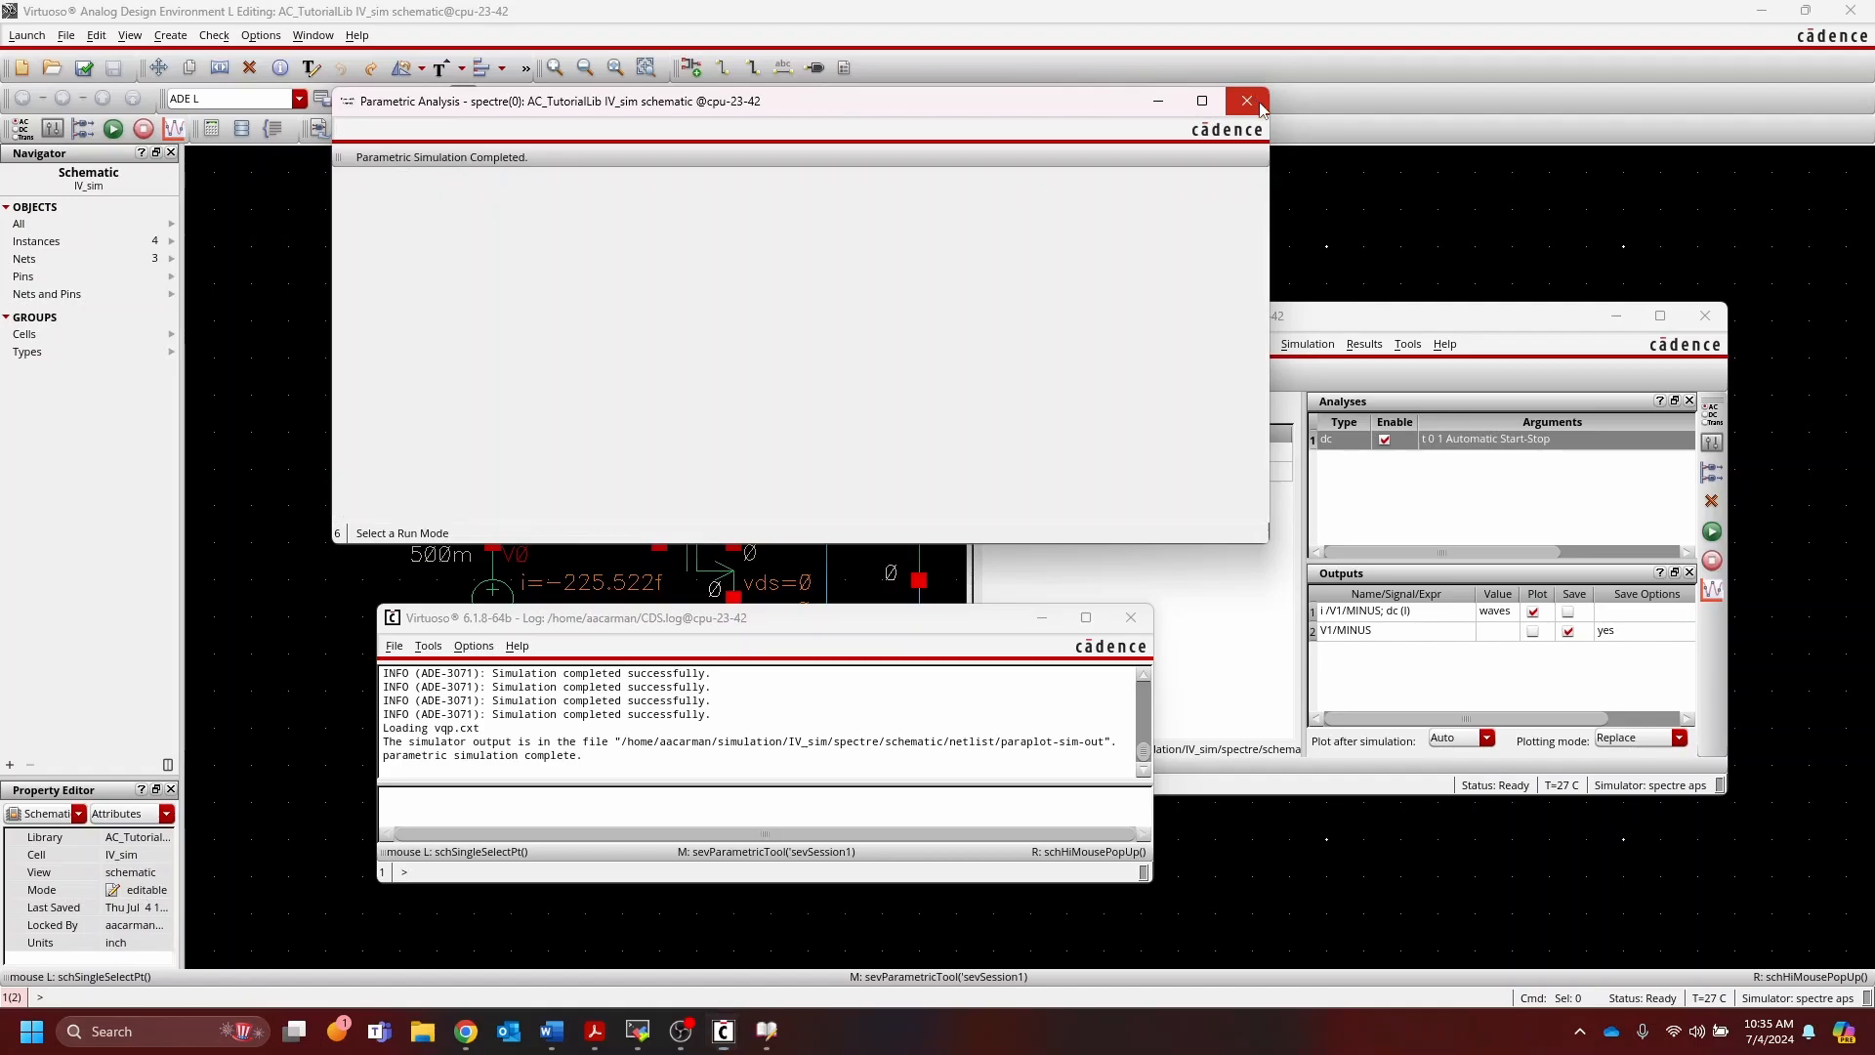
drag(1328, 329, 1159, 315)
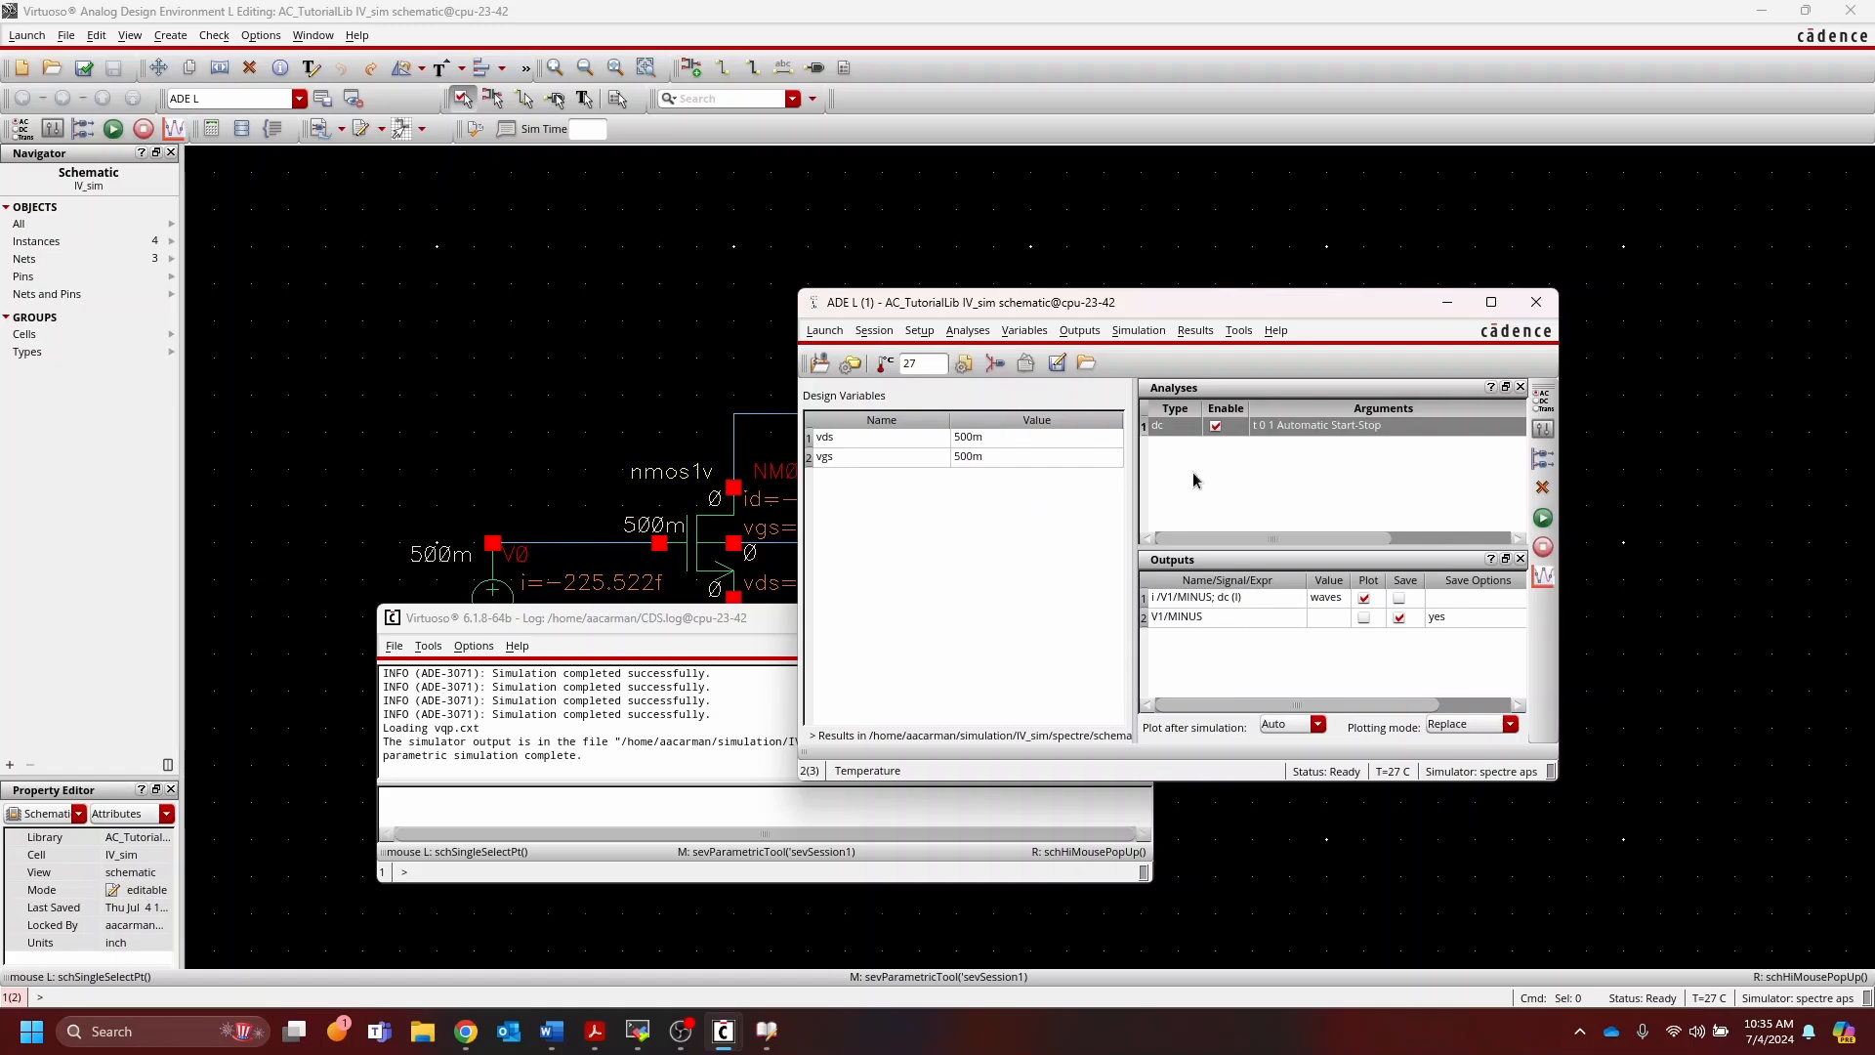
Step: Save the simulation state as cellview spectre_state1 of cell IV_sim in AC_TutorialLib, overwriting the existing state
click(874, 331)
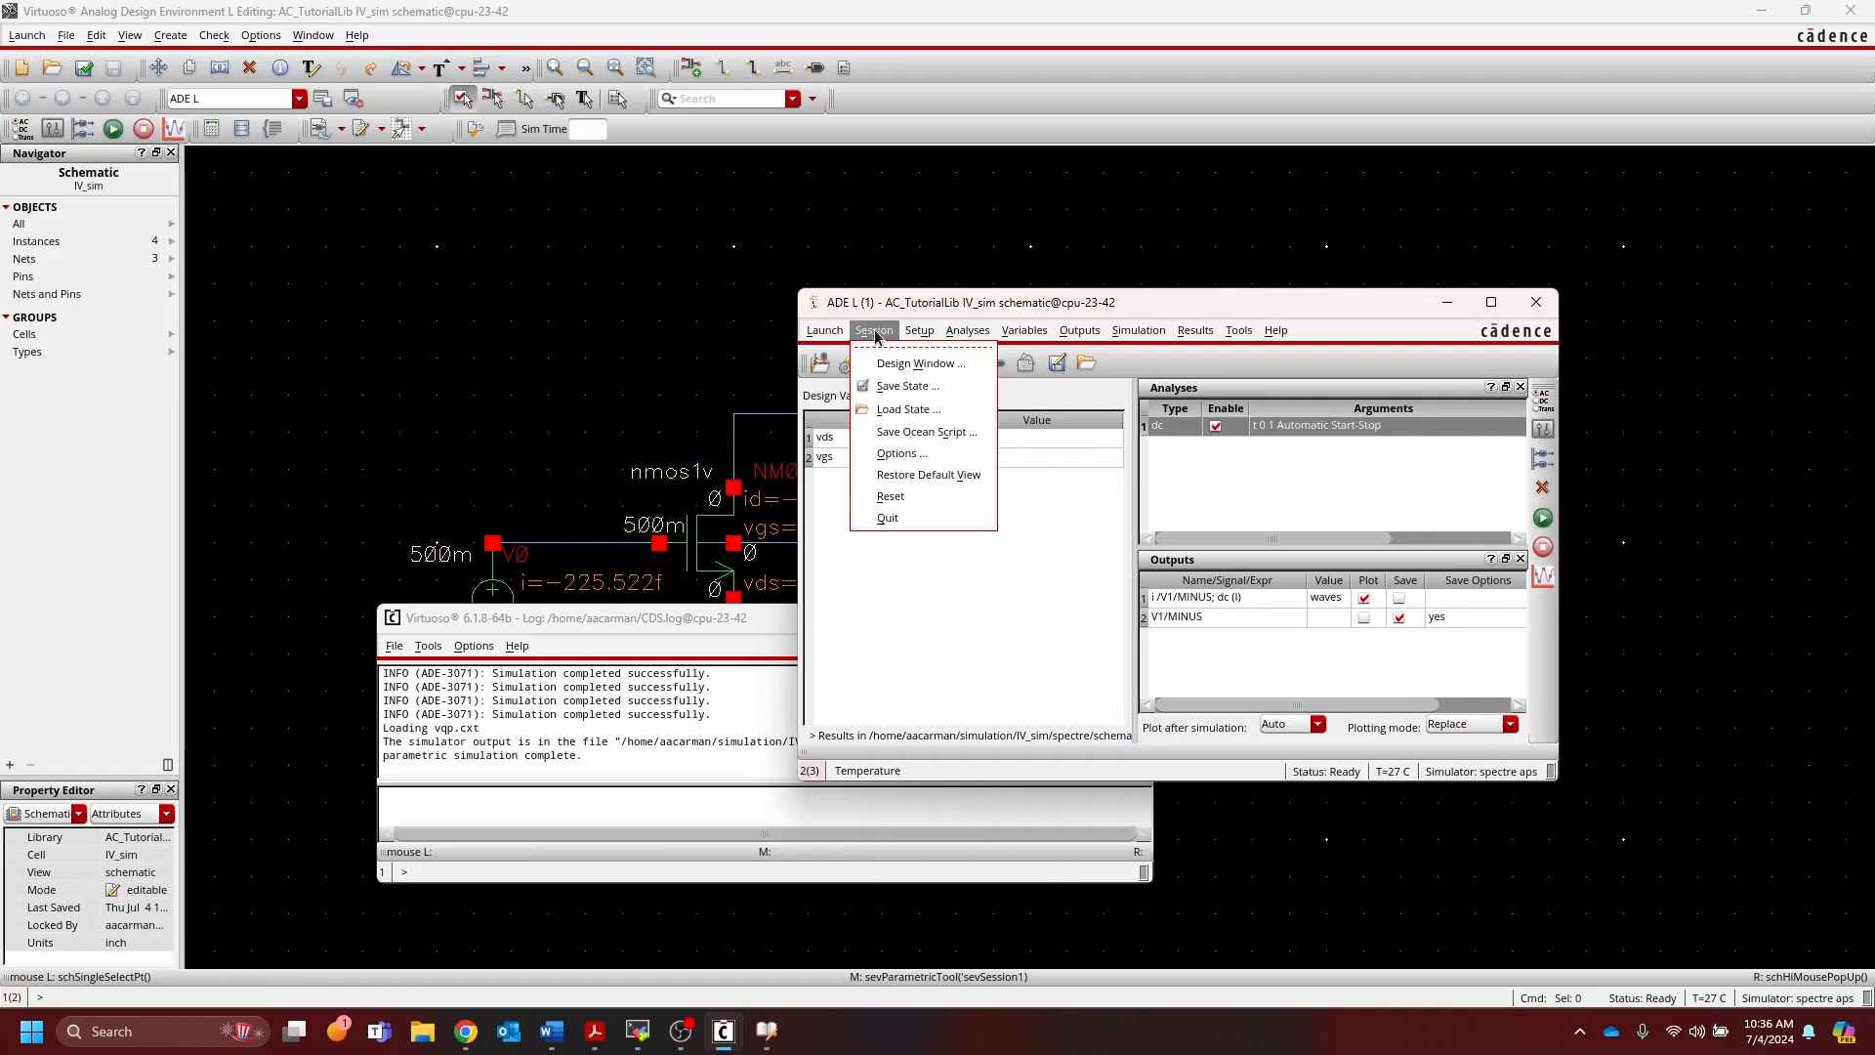
click(907, 388)
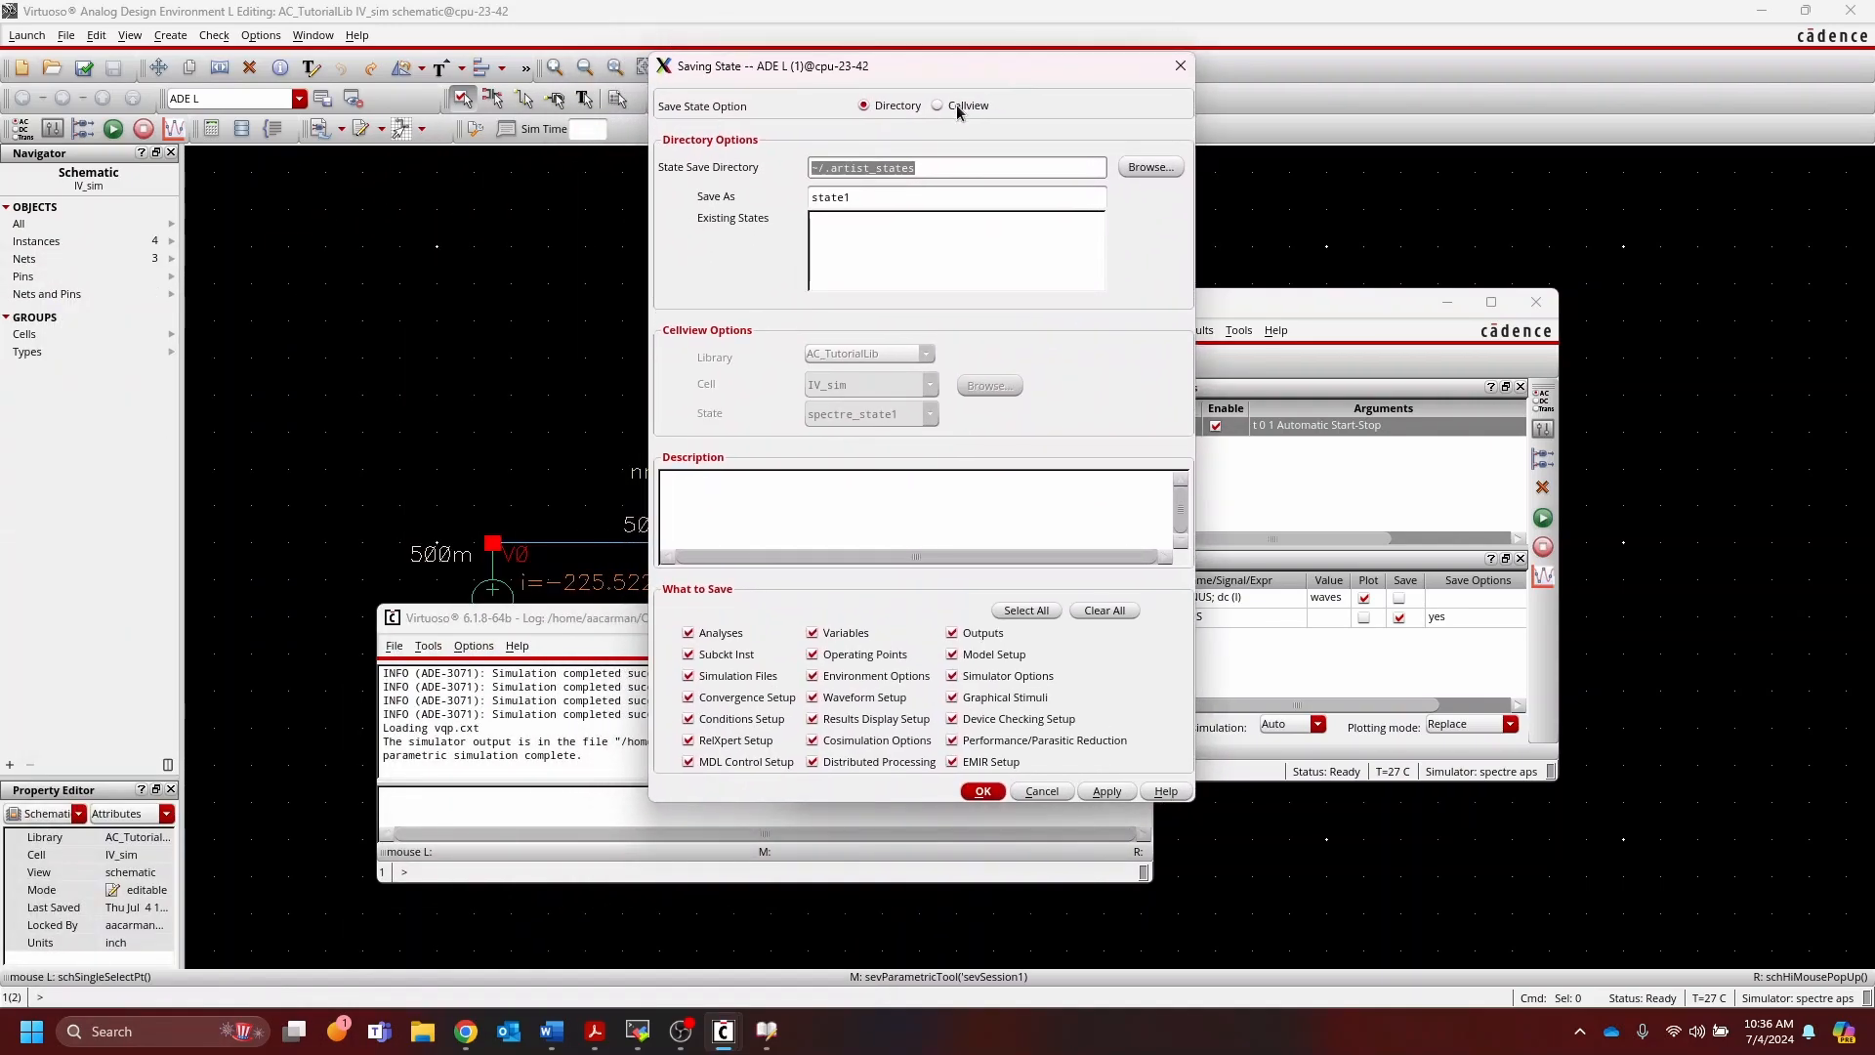
click(957, 105)
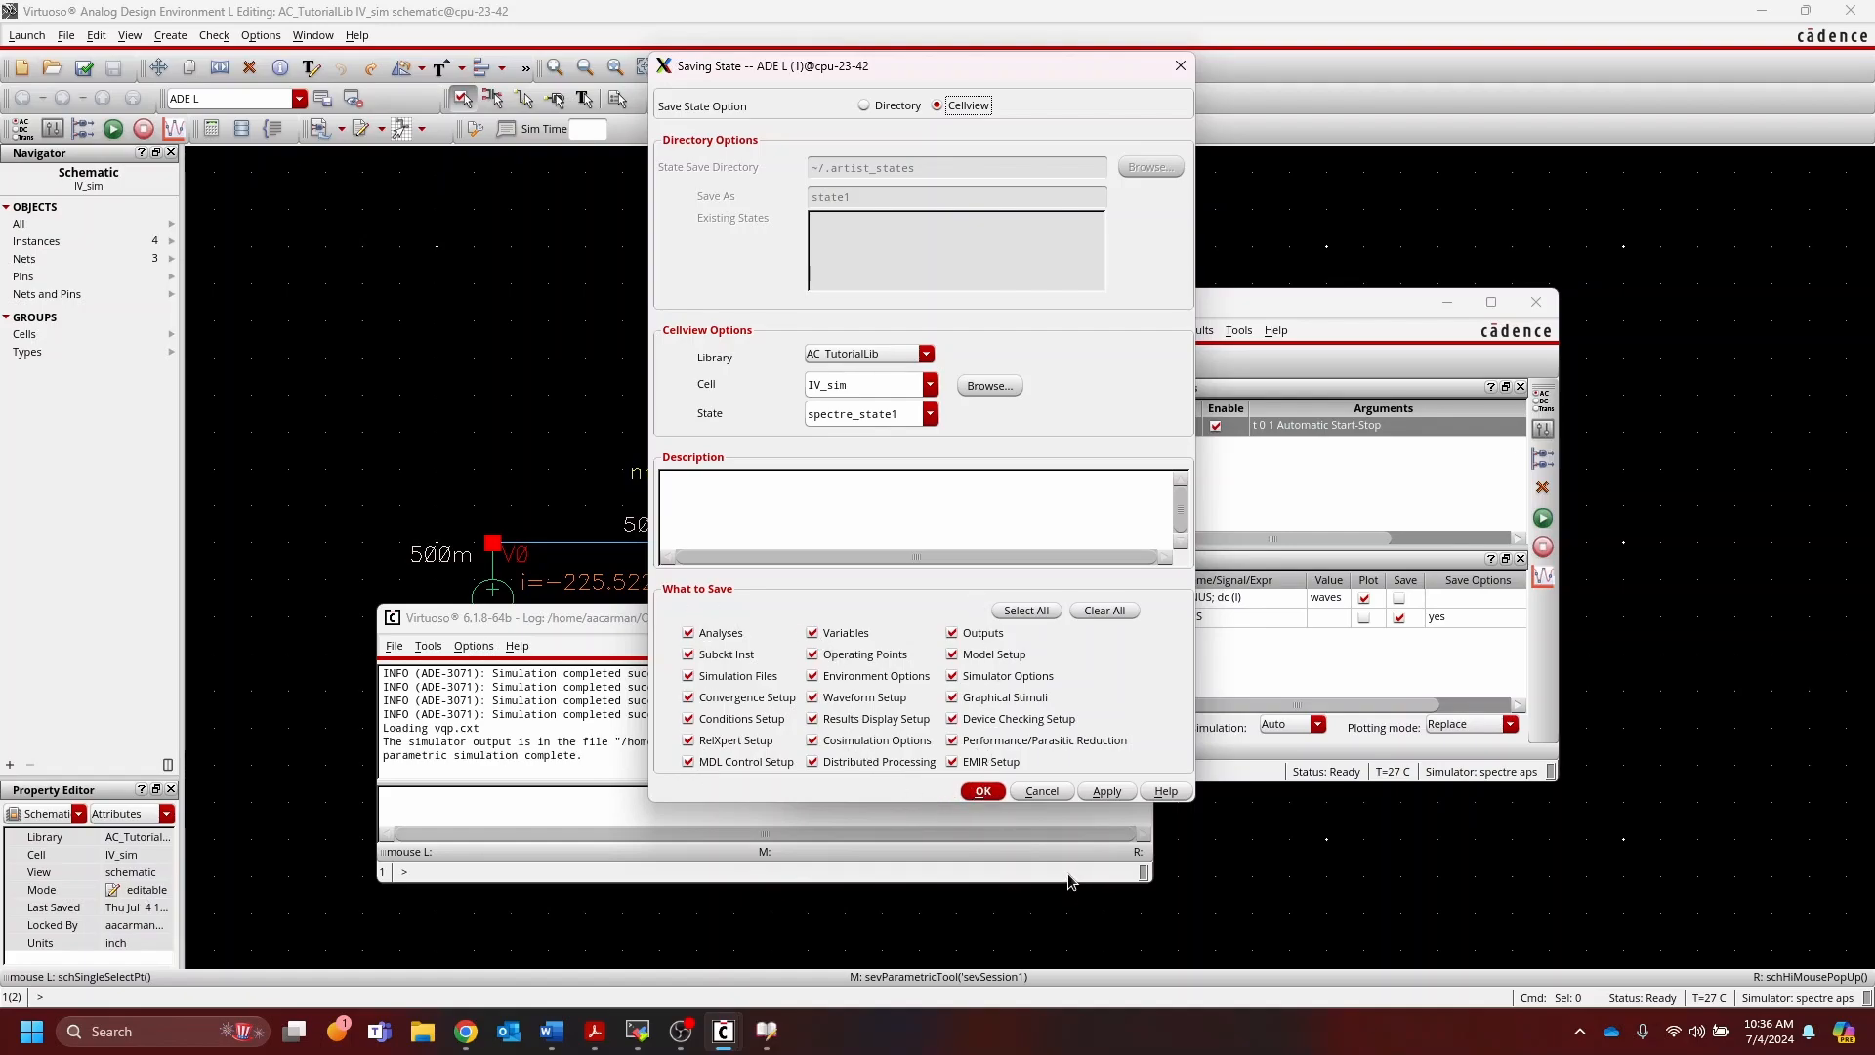
click(984, 796)
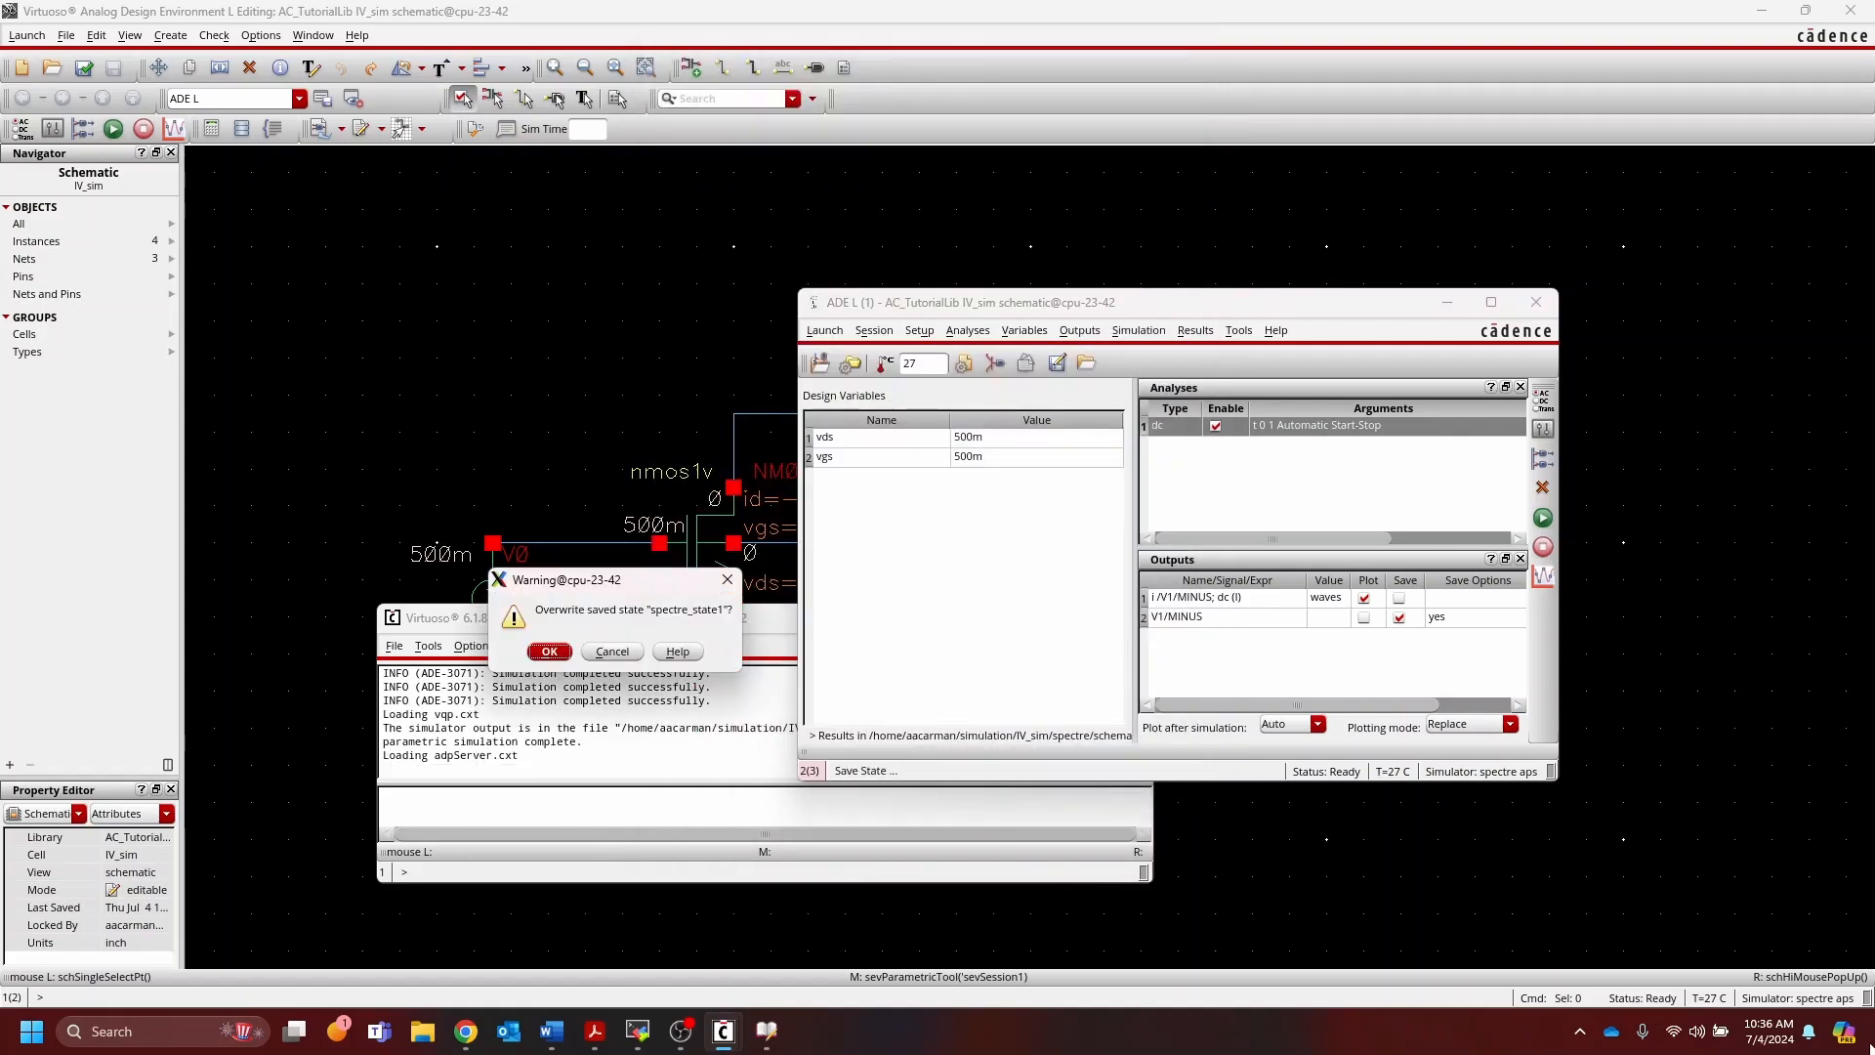
click(550, 652)
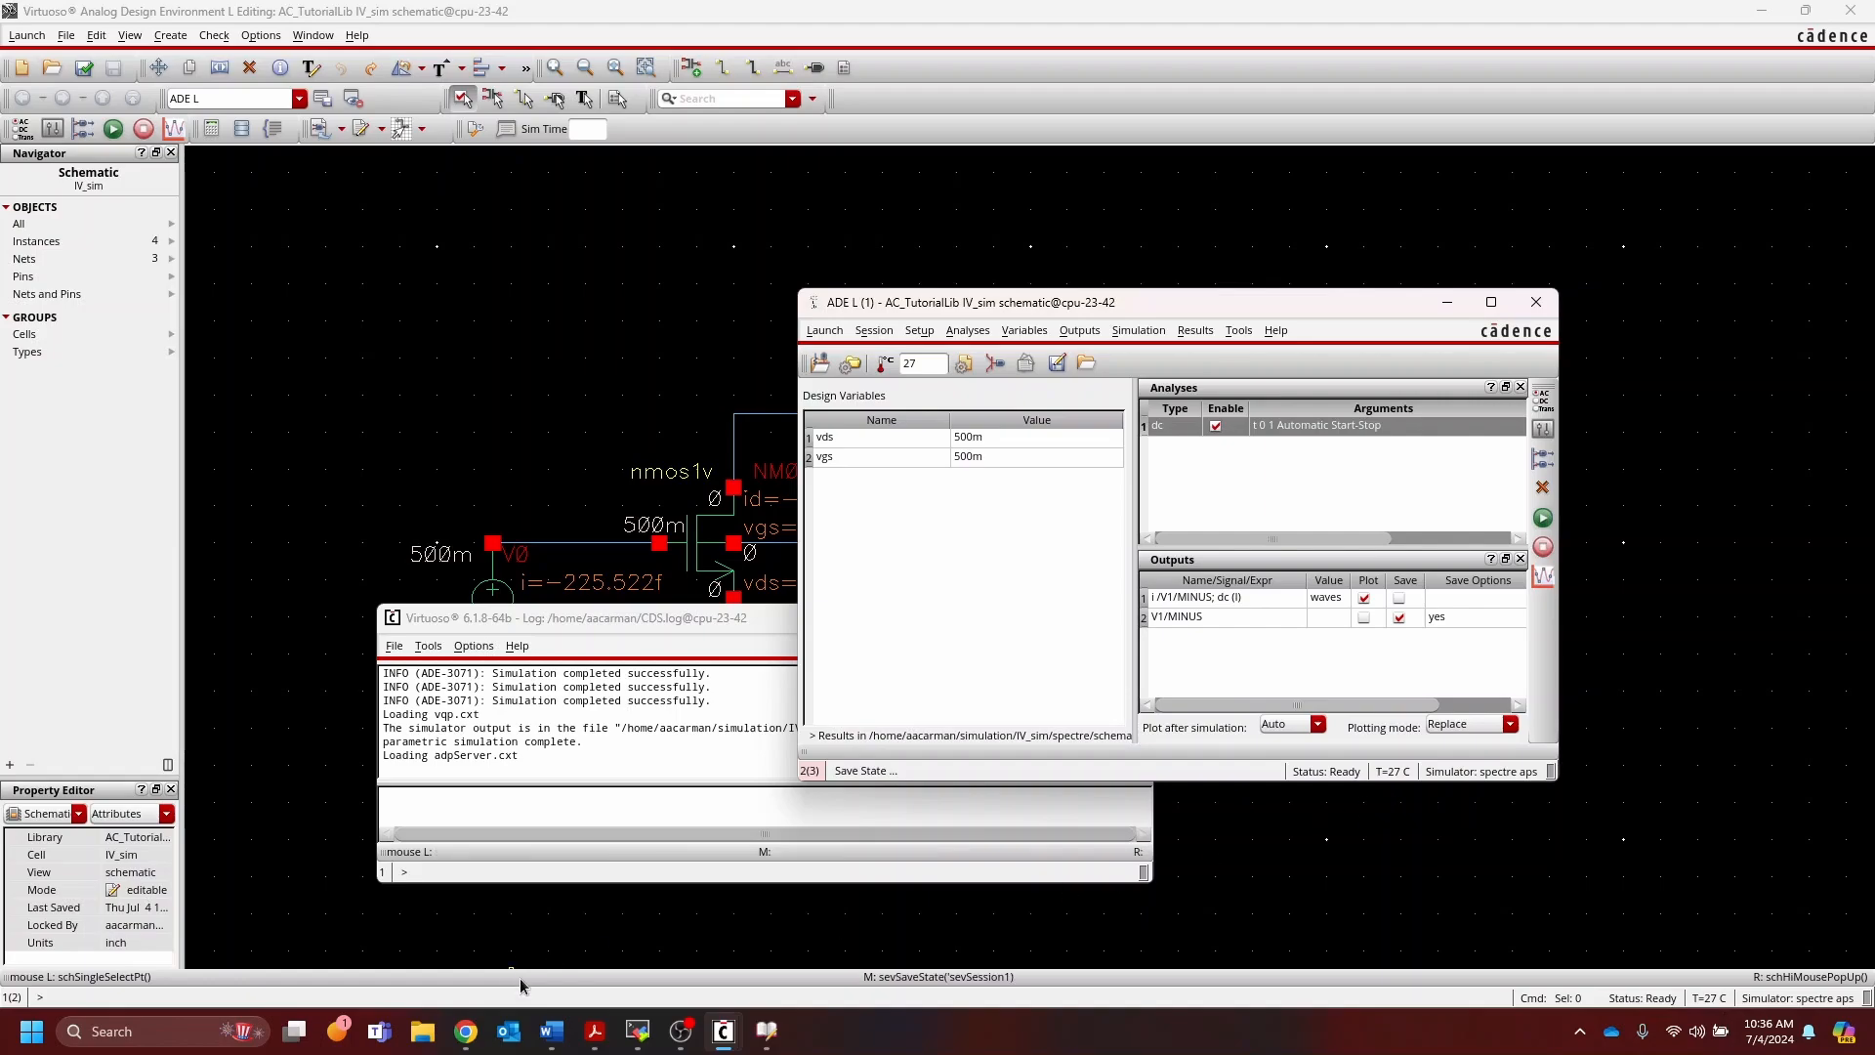
Step: Select the spectre_state1 view of IV_sim in the Library Manager, and close the ADE L session to return to the schematic
click(765, 1035)
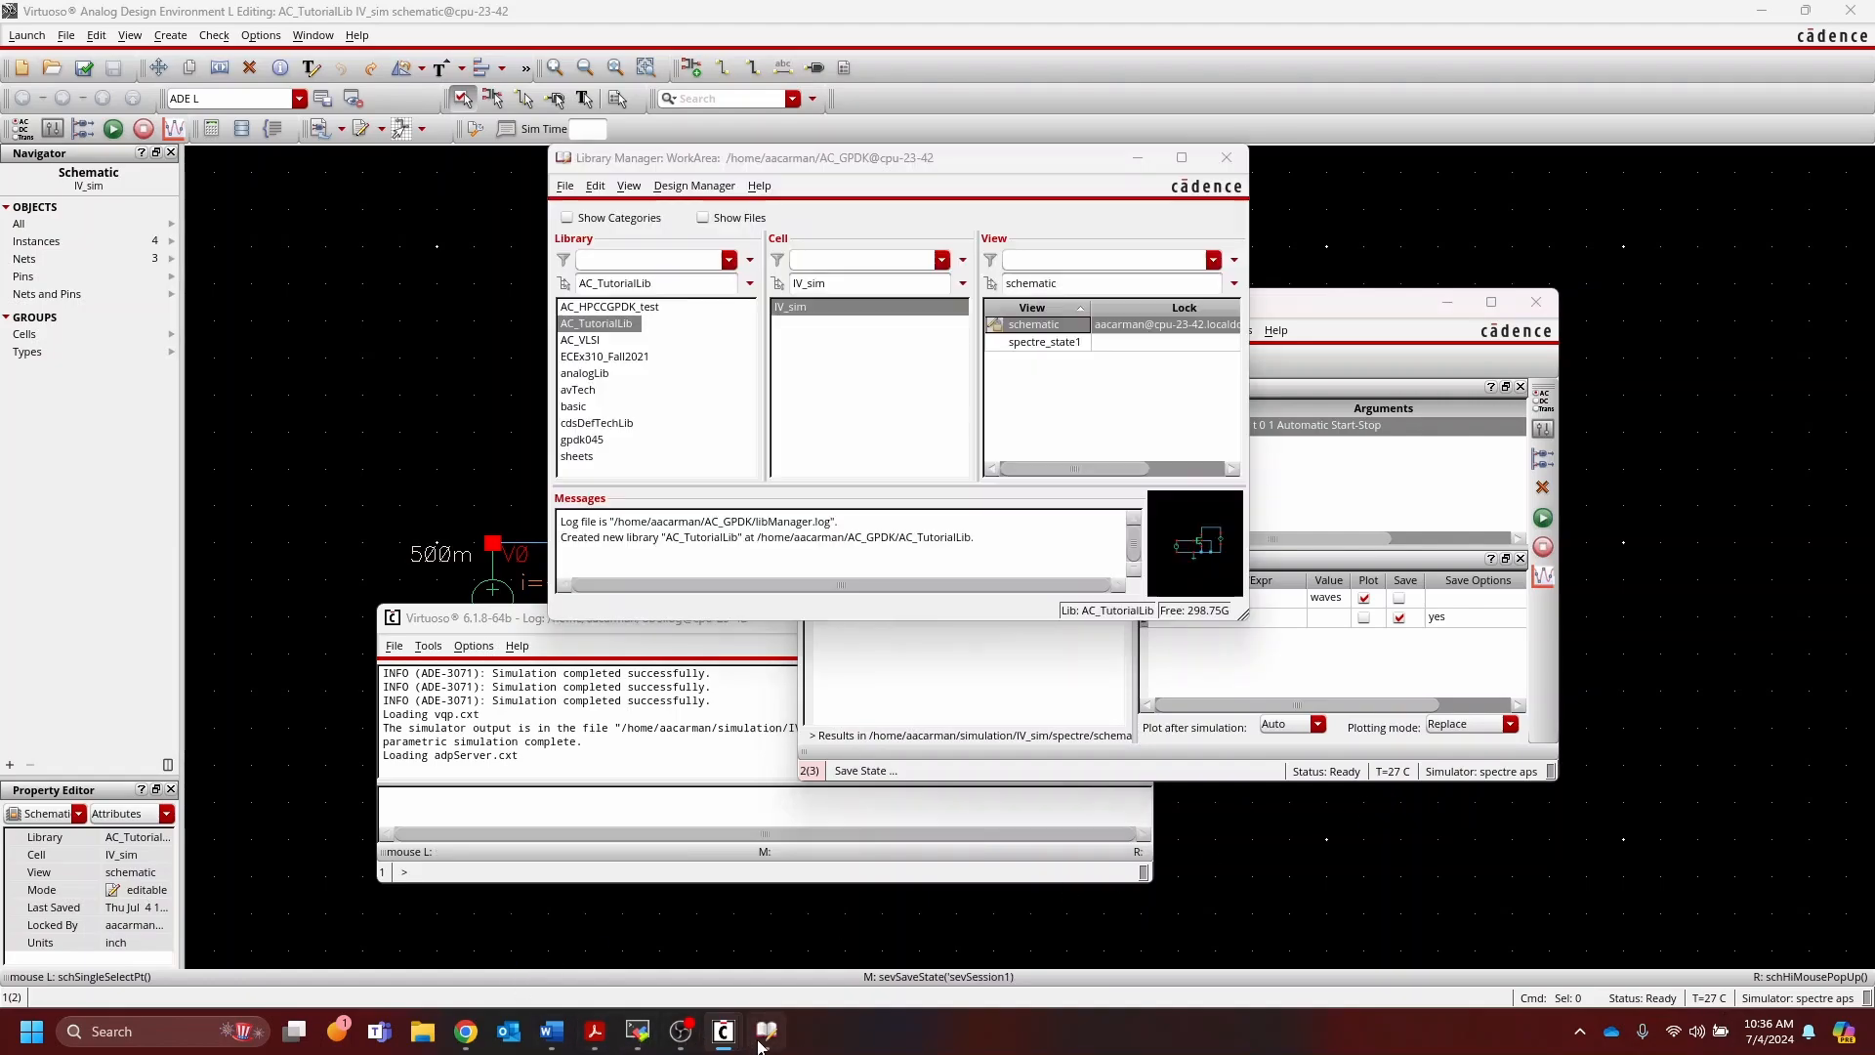
click(1055, 342)
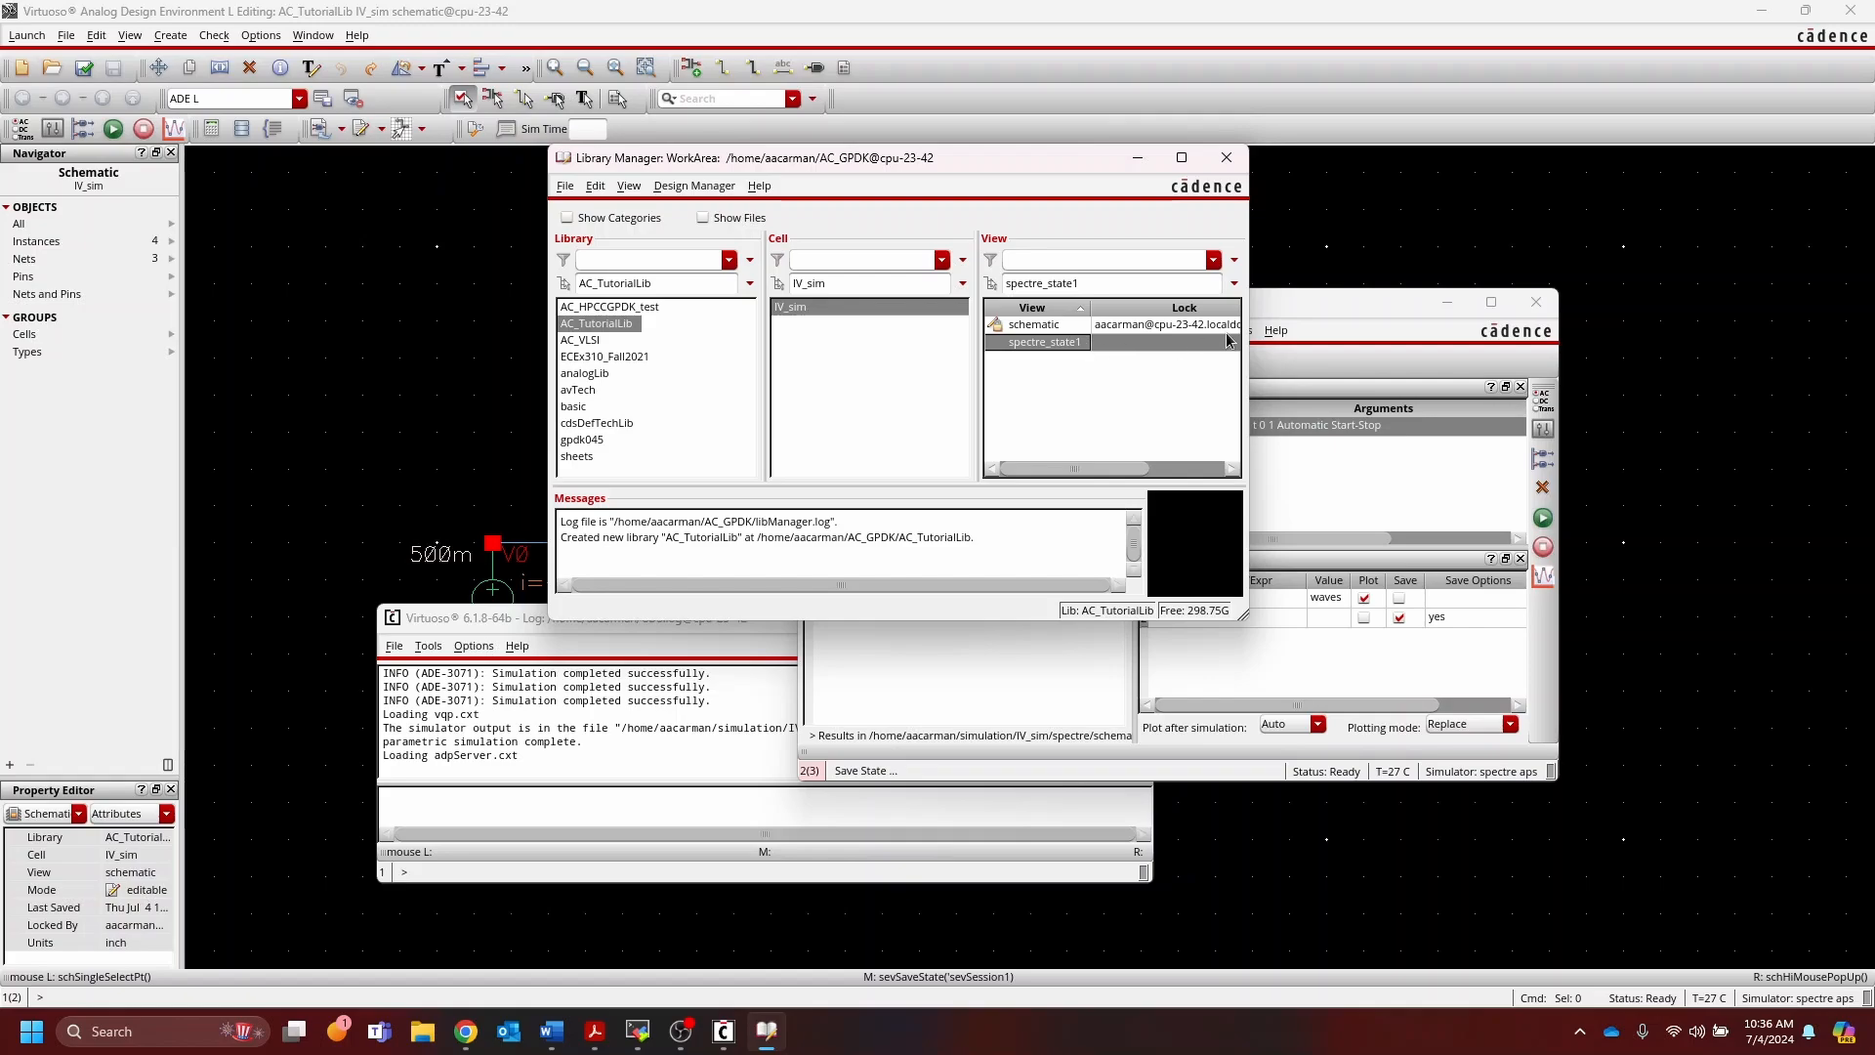
click(1351, 313)
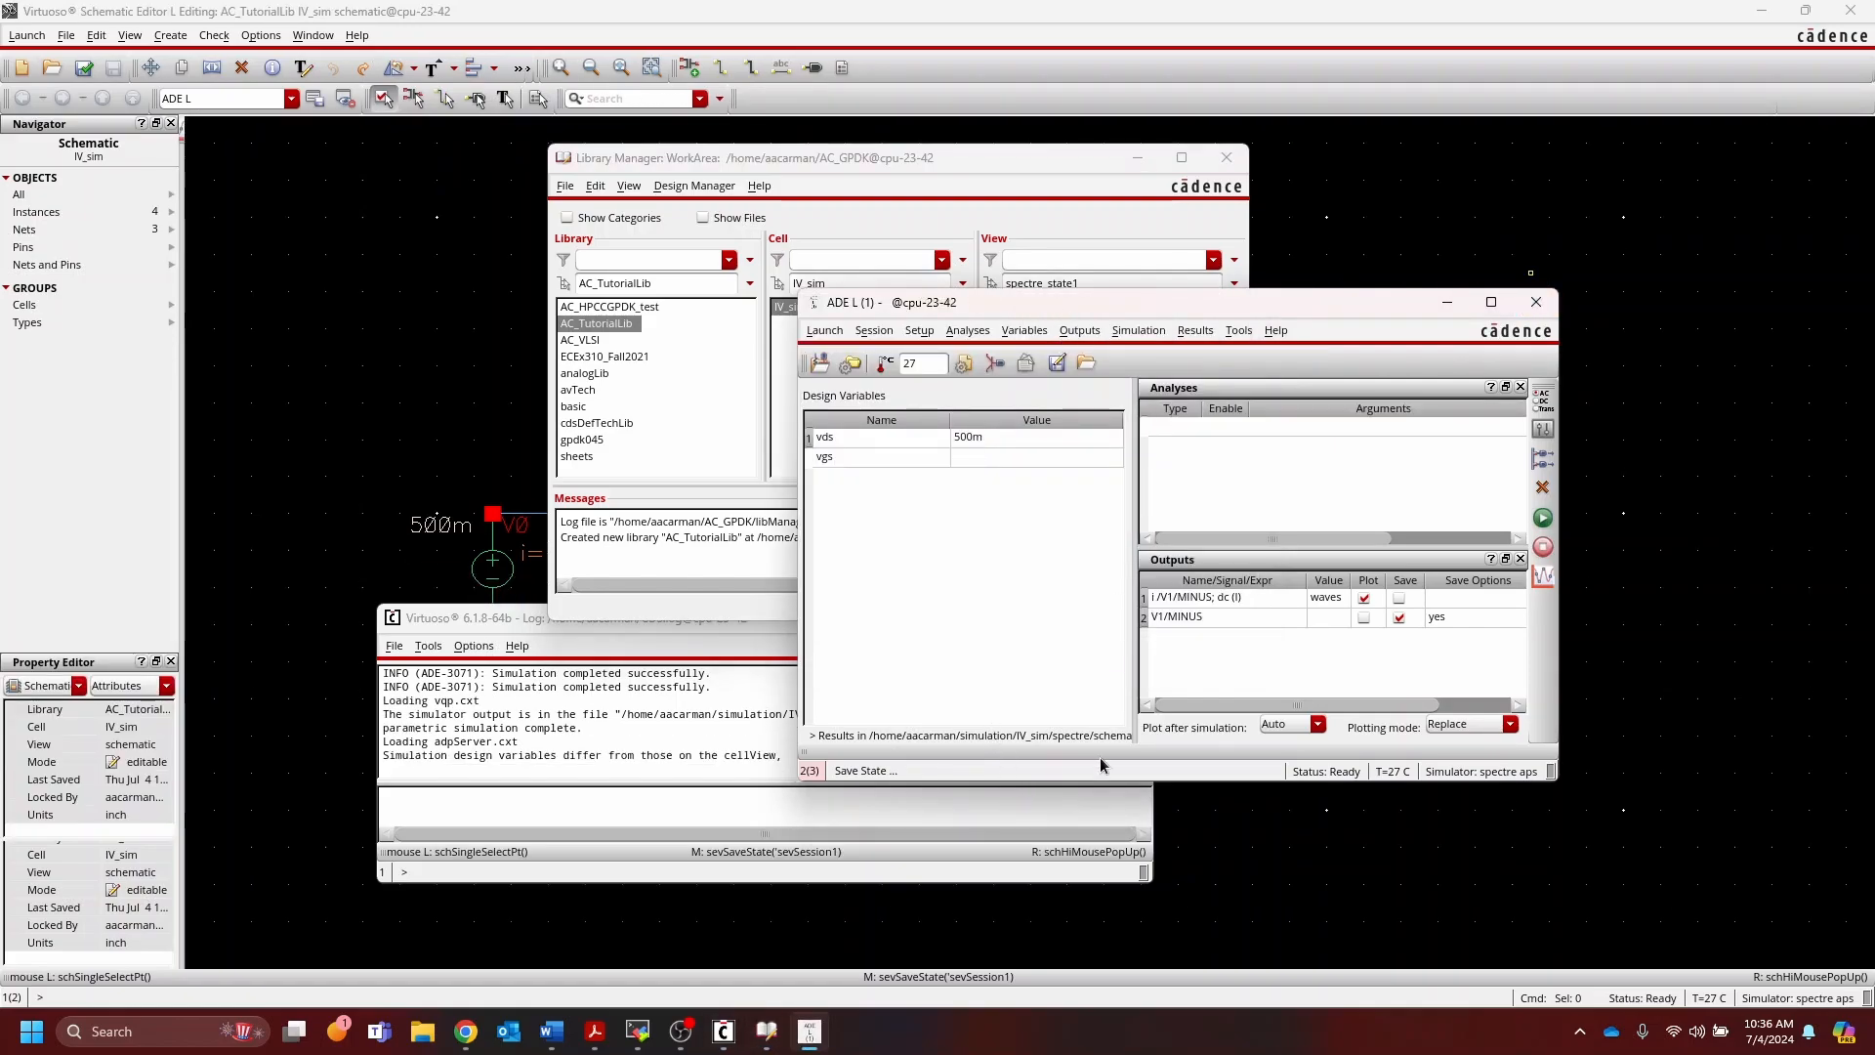
click(1313, 19)
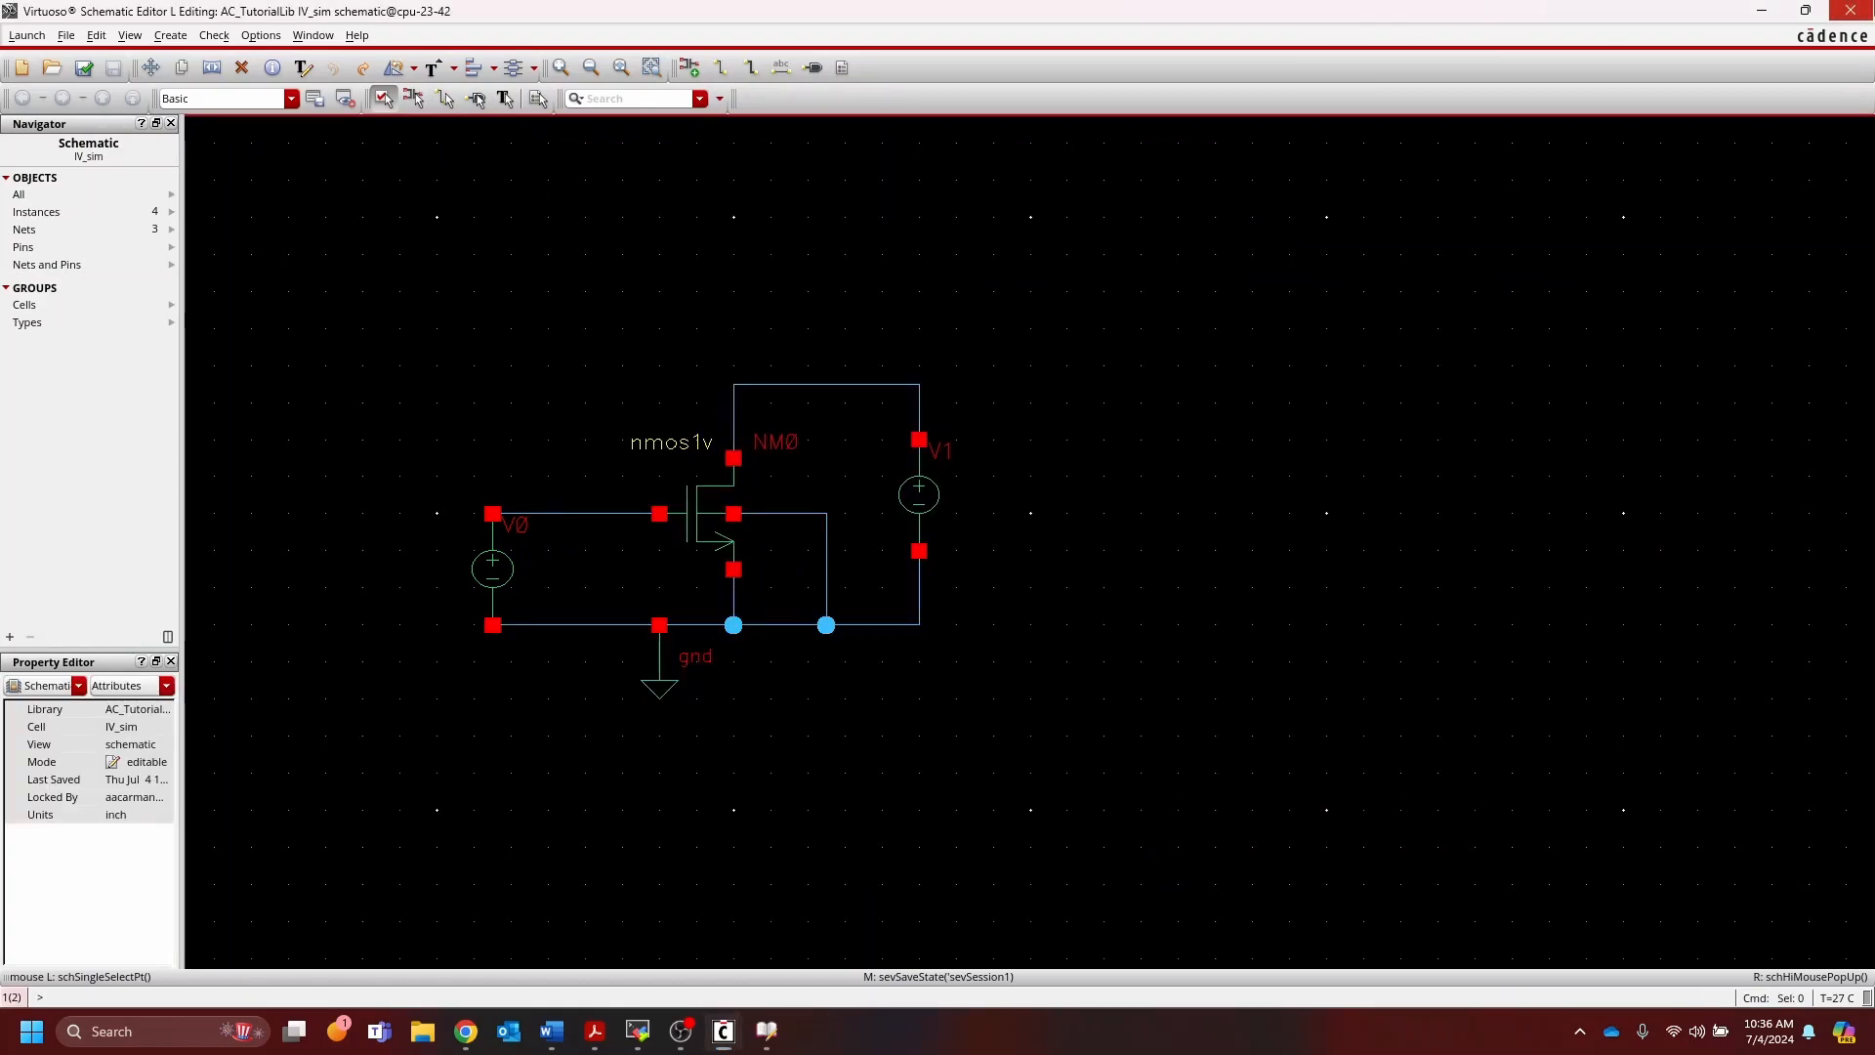
Step: Close the IV_sim schematic and bring the Library Manager back into view
click(1851, 11)
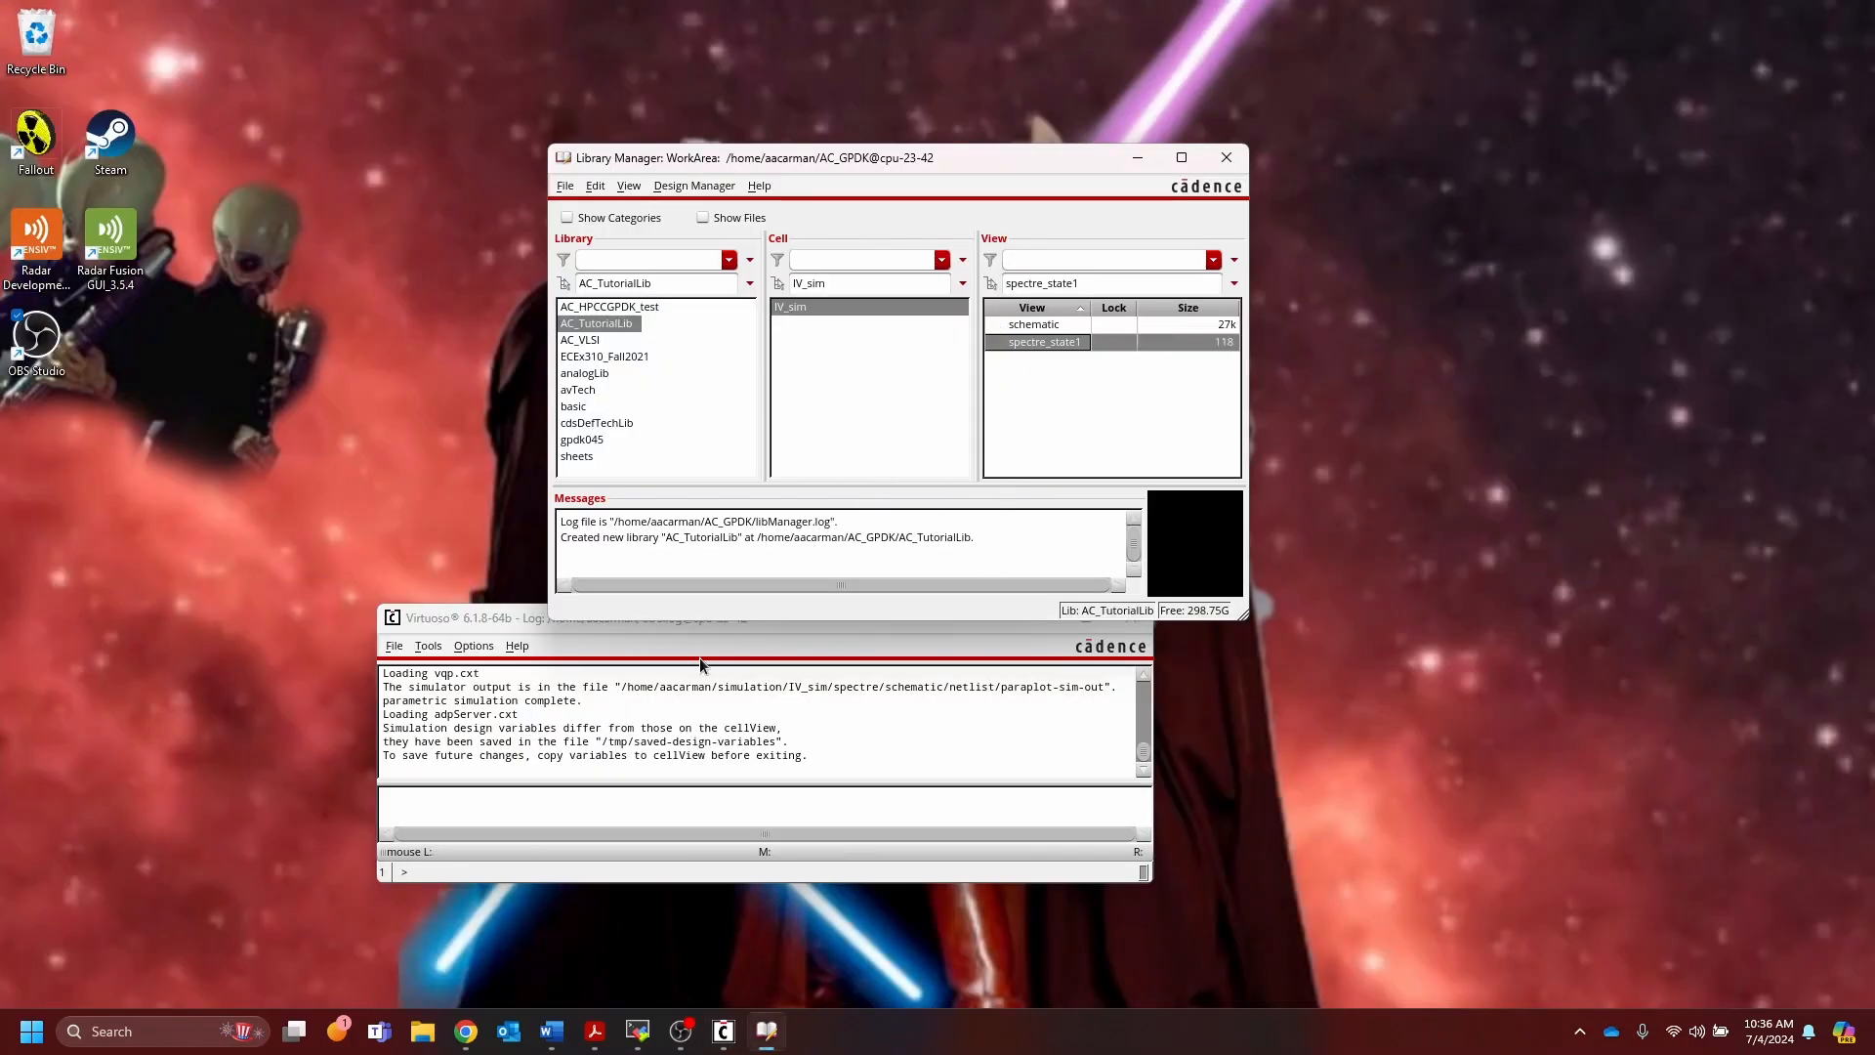
click(638, 1031)
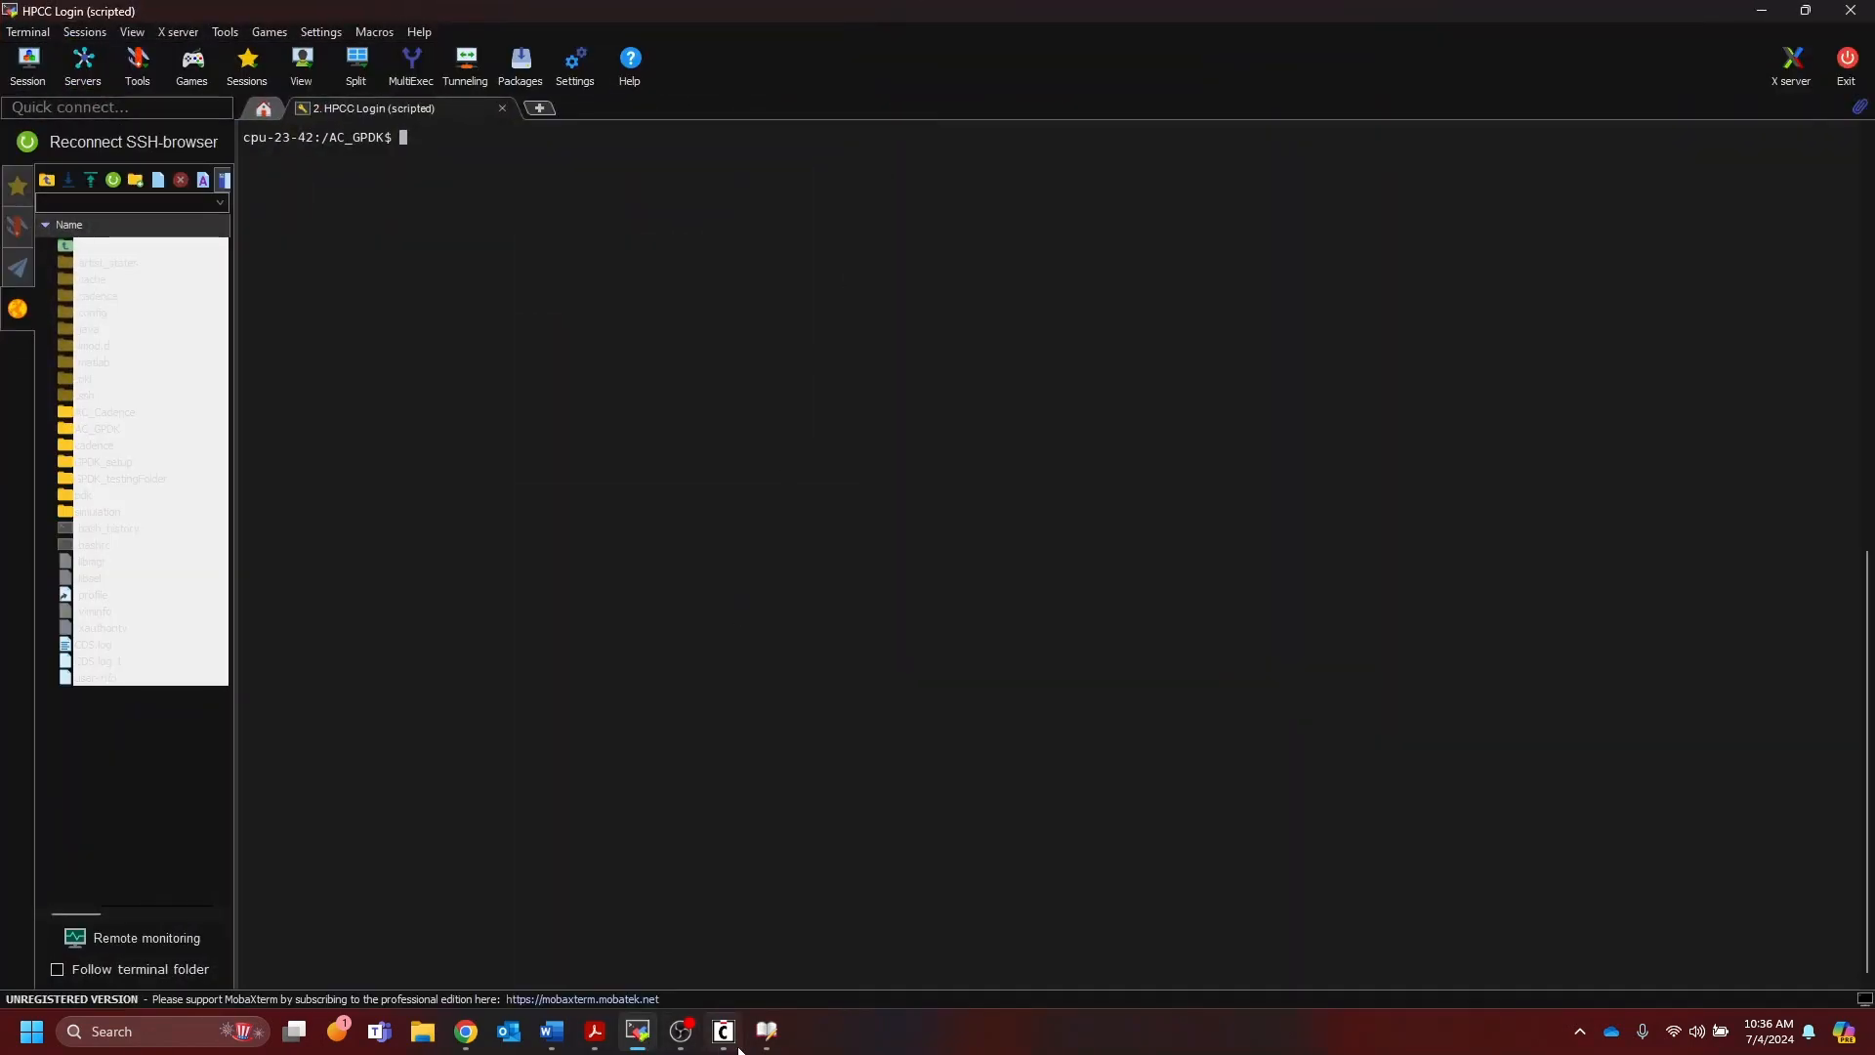
click(766, 1031)
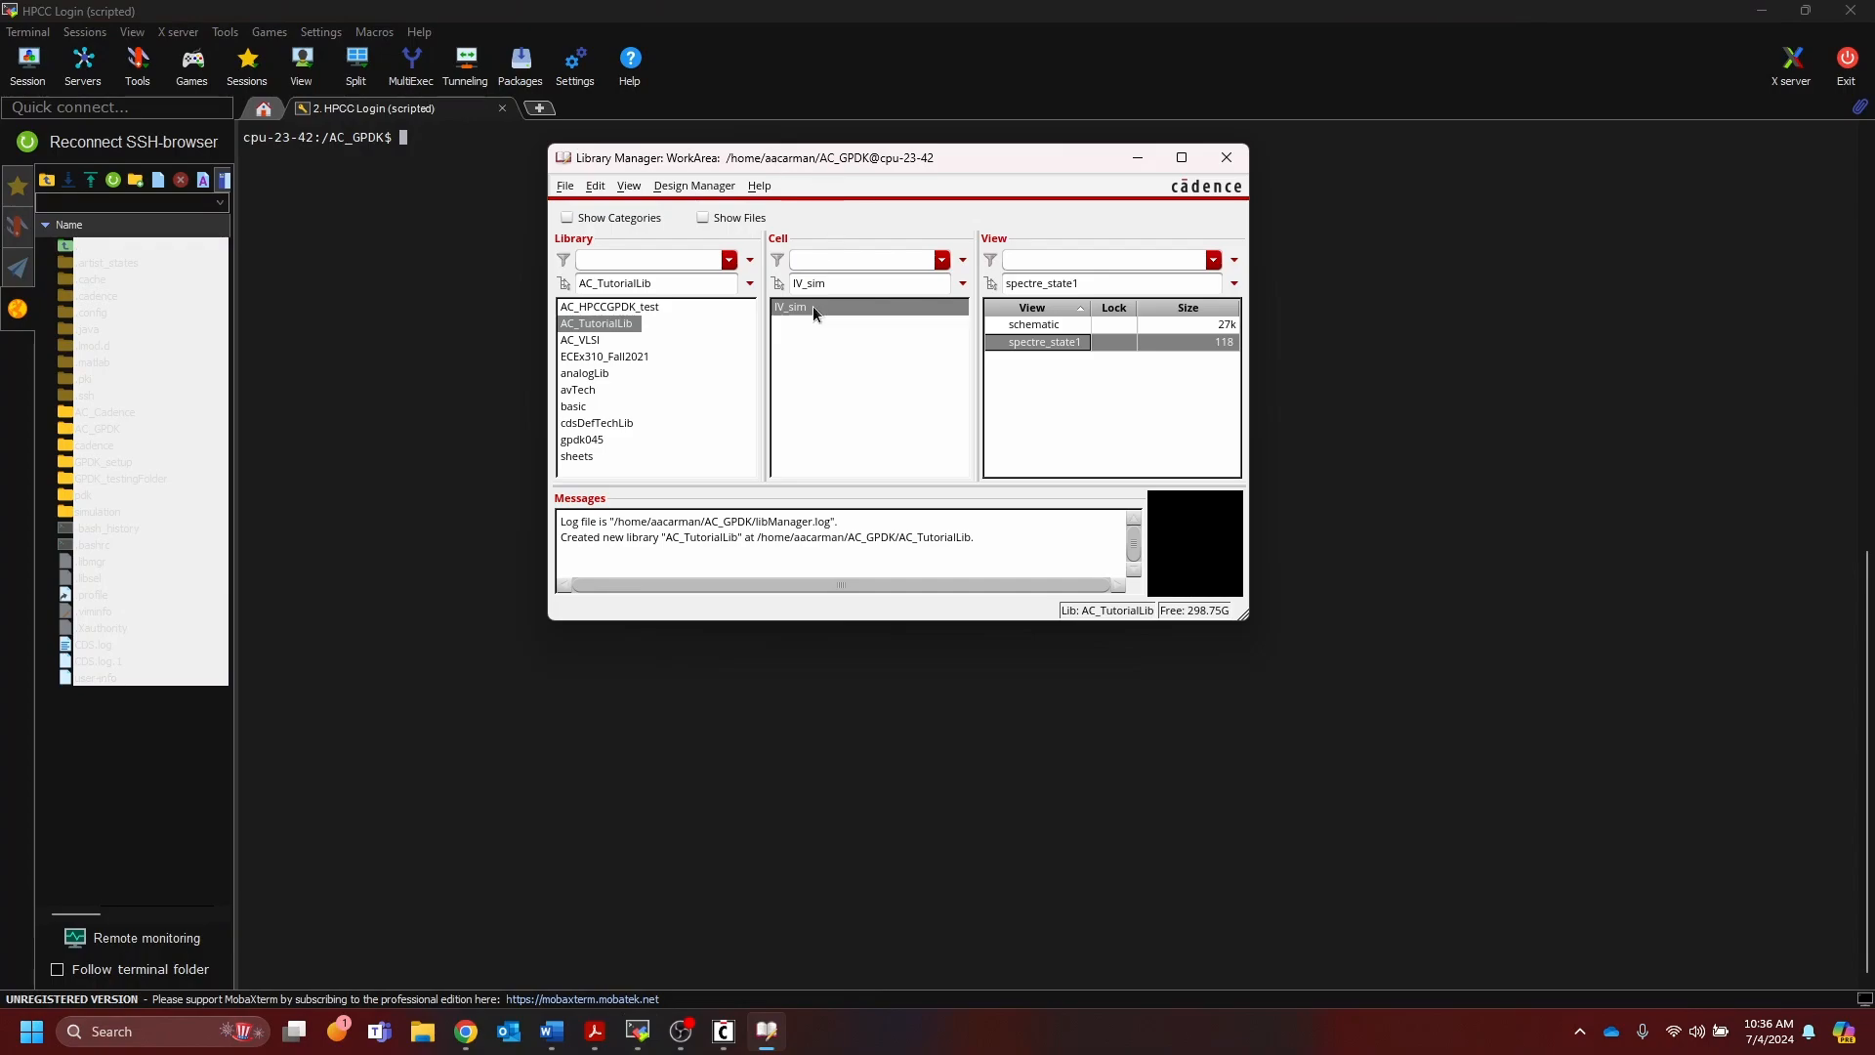
Step: Create a new schematic cellview for a cell named inv in the AC_TutorialLib library
click(566, 187)
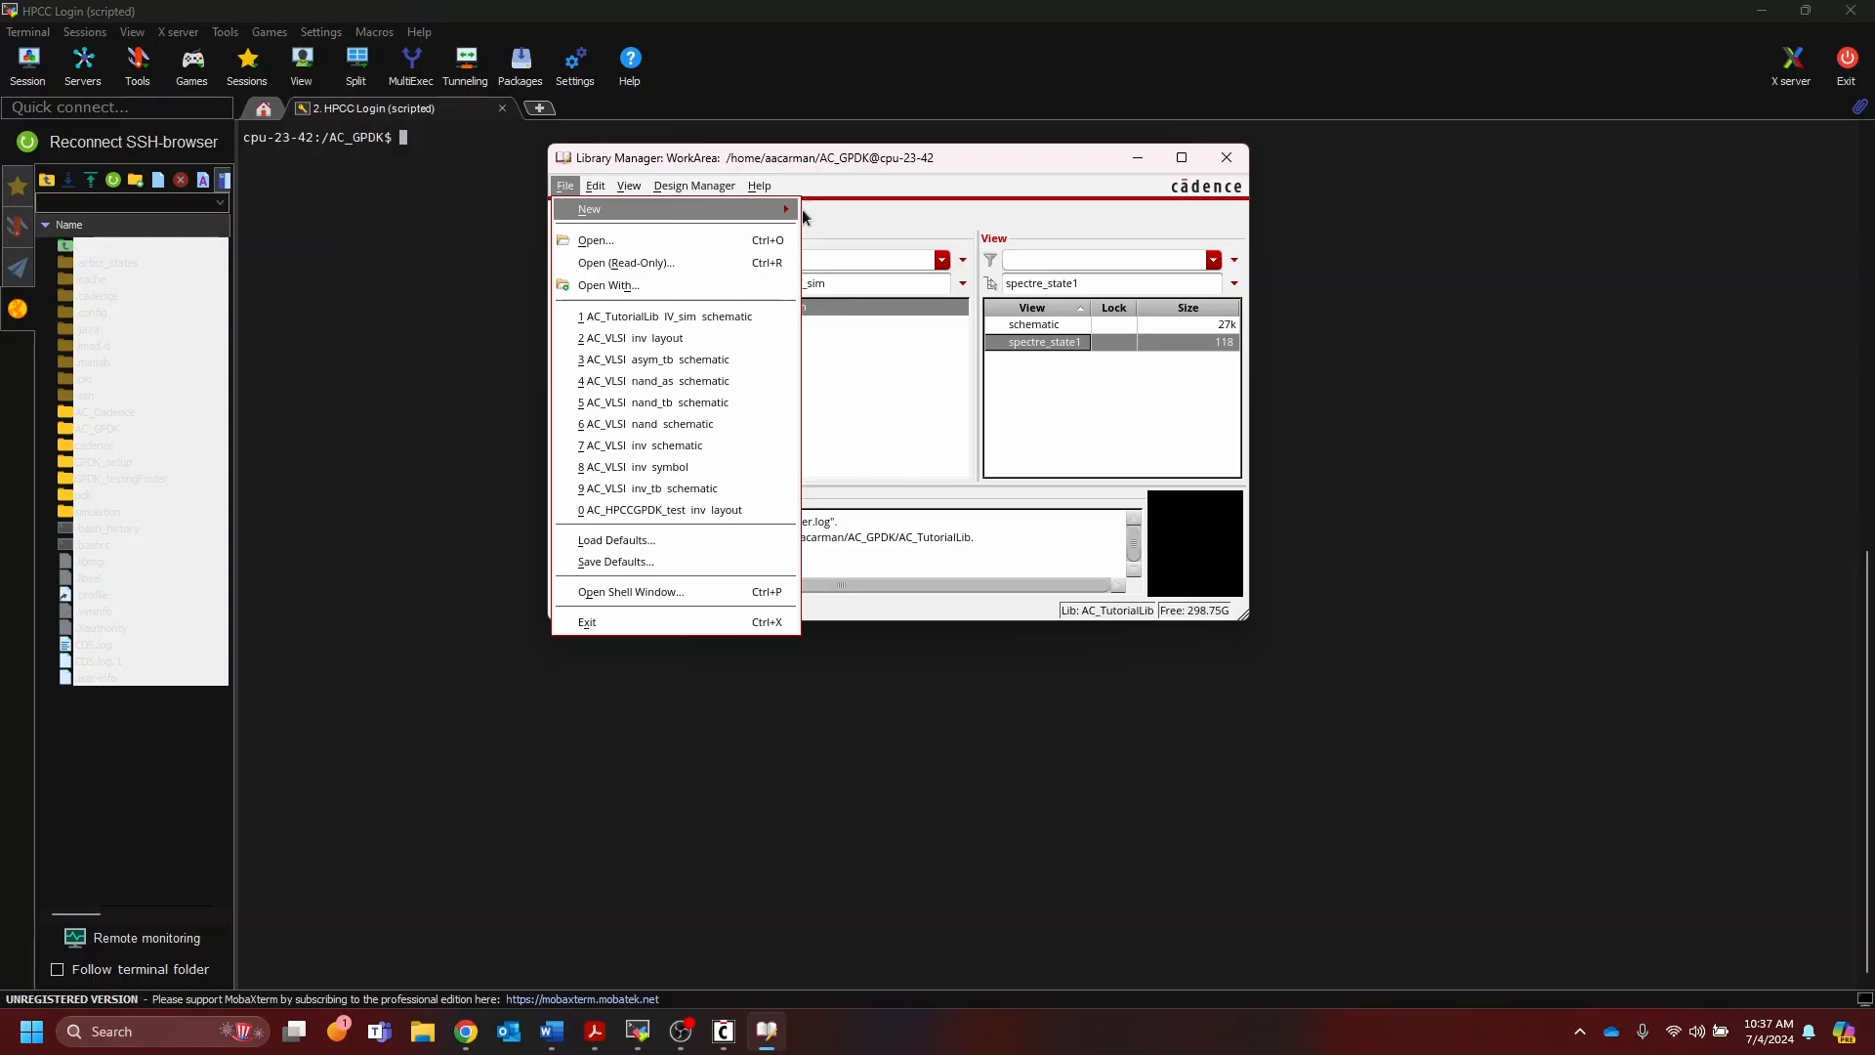
click(841, 237)
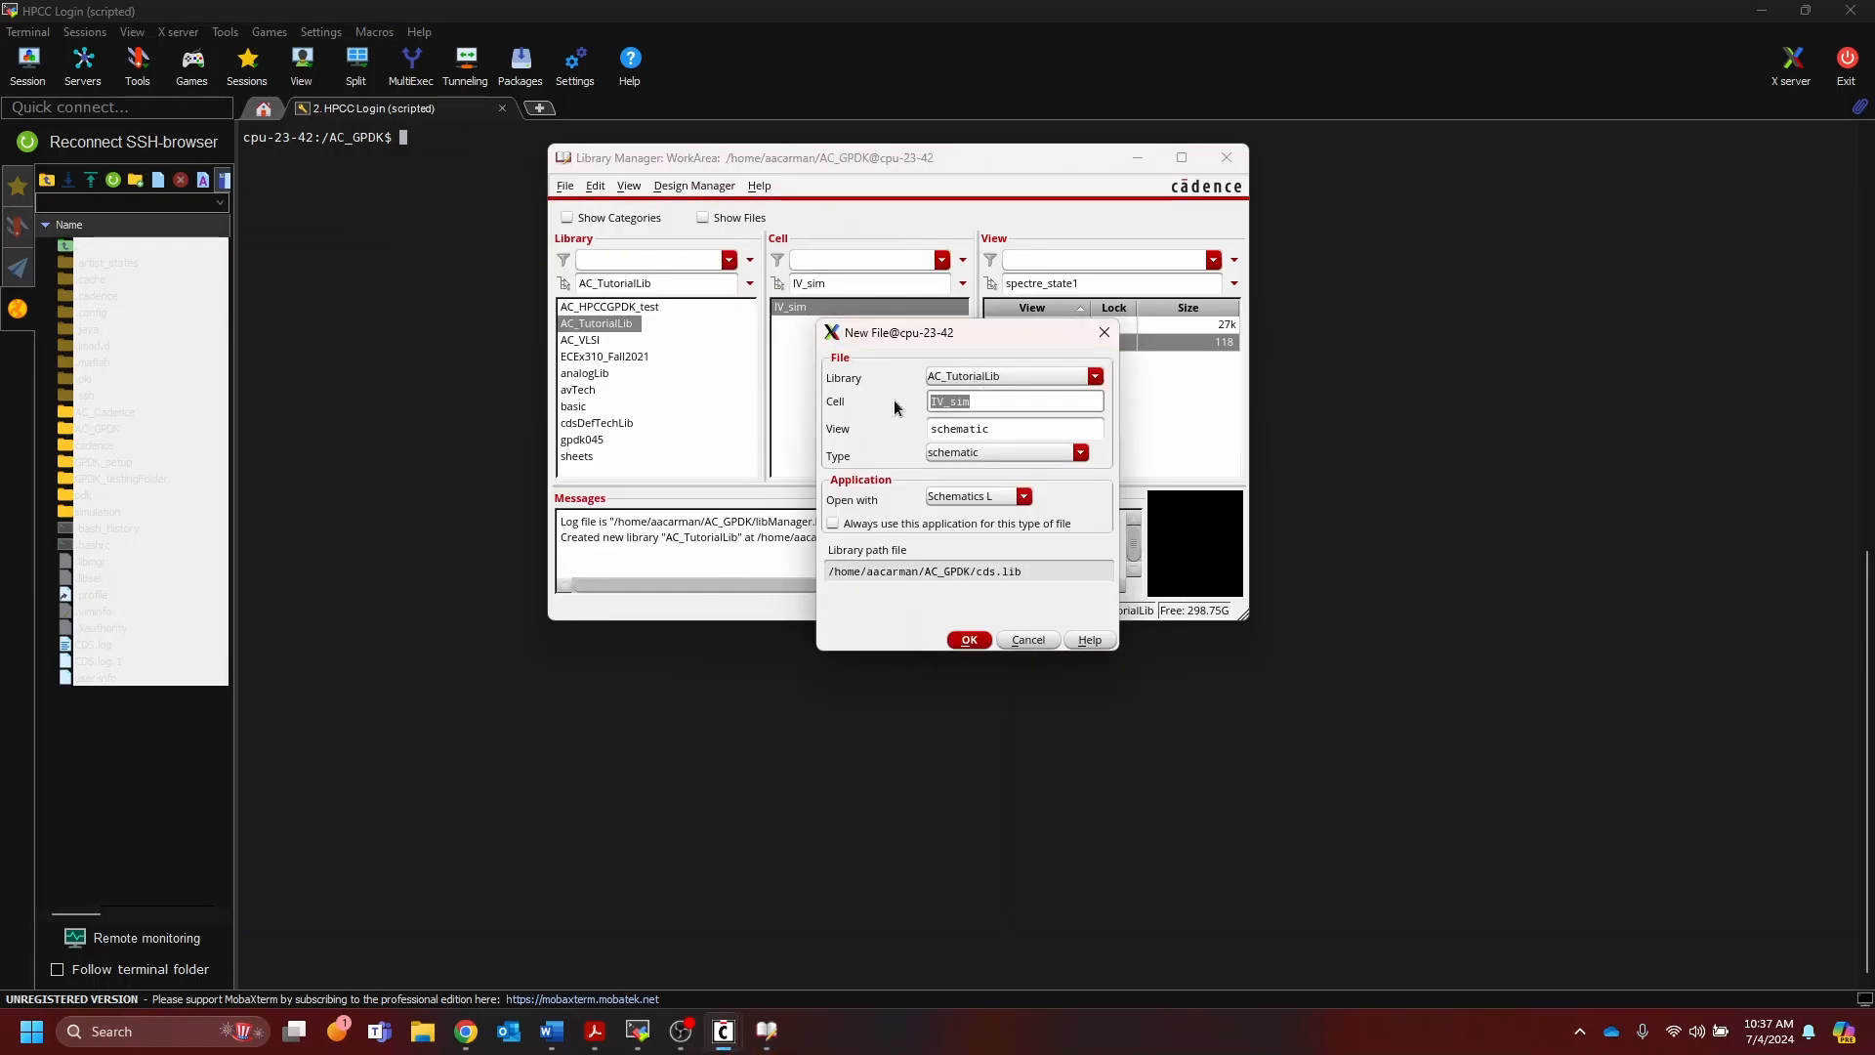
text(inv)
click(970, 640)
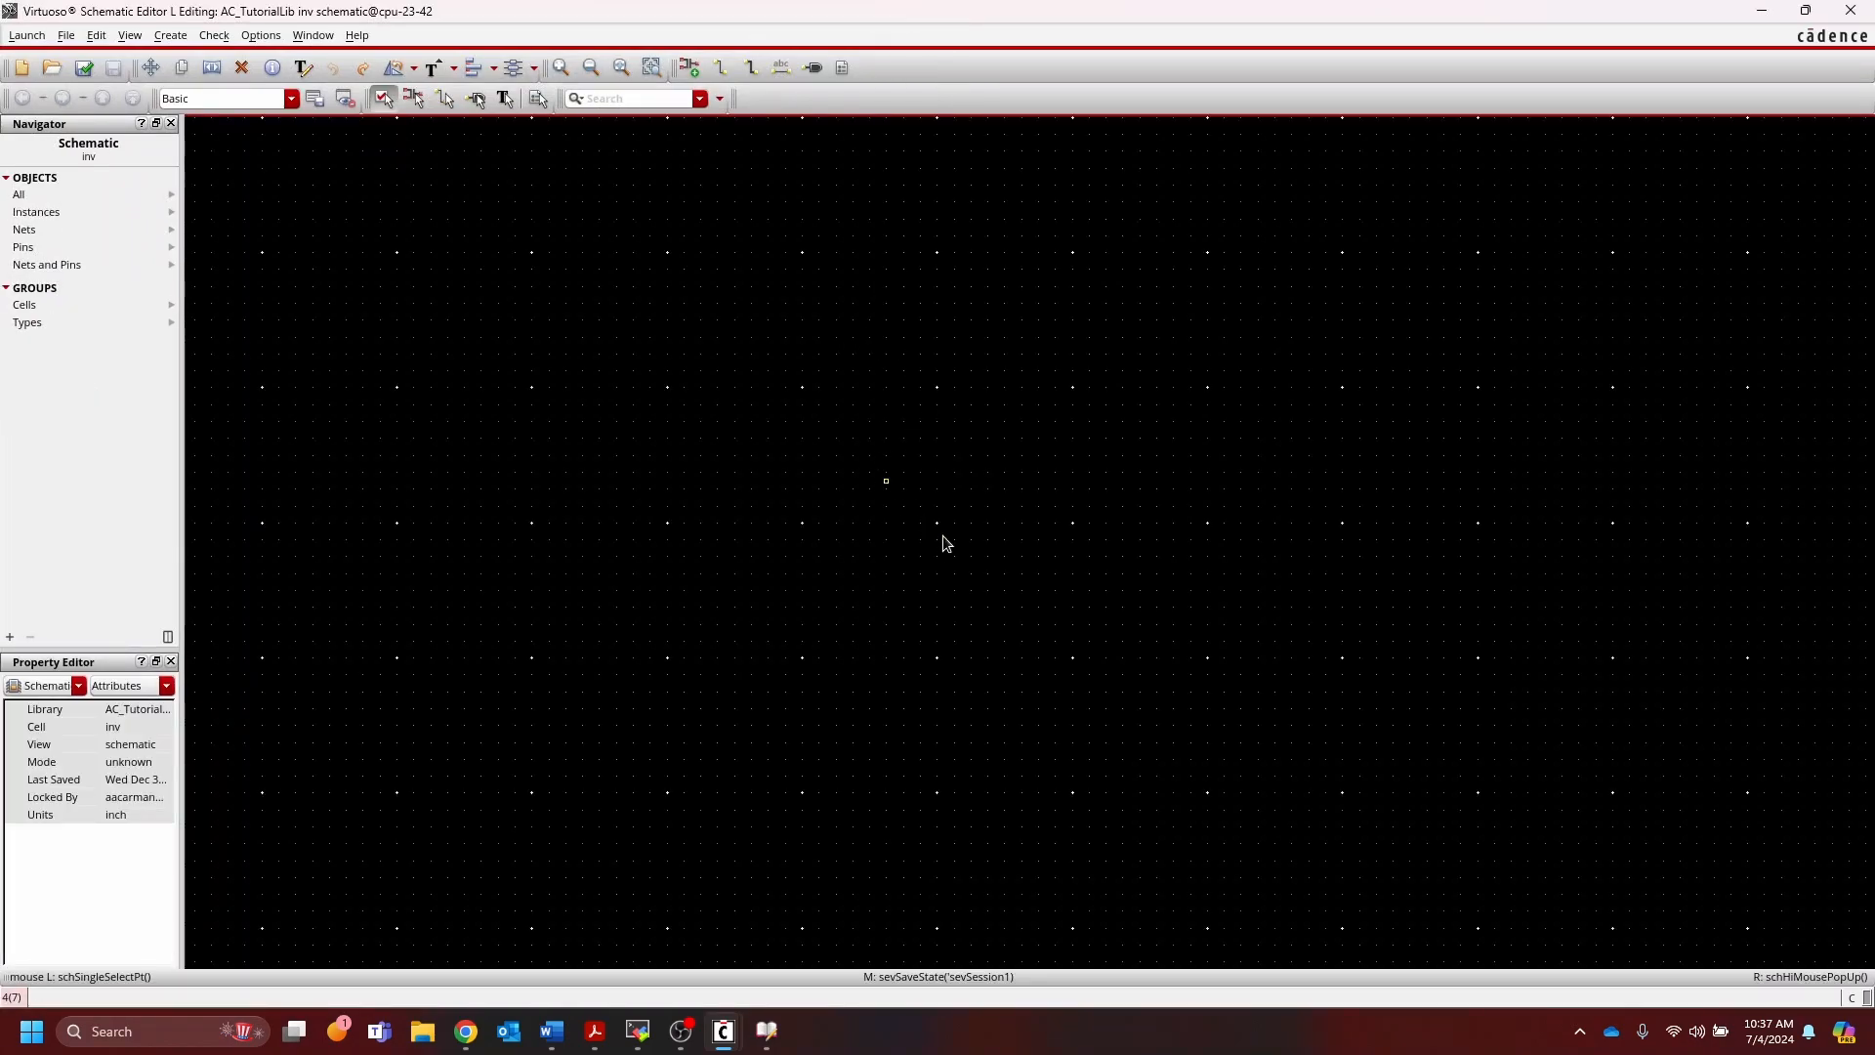
Step: Place an nmos1v symbol from the gpdk045 library near the centre of the inv schematic
key(i)
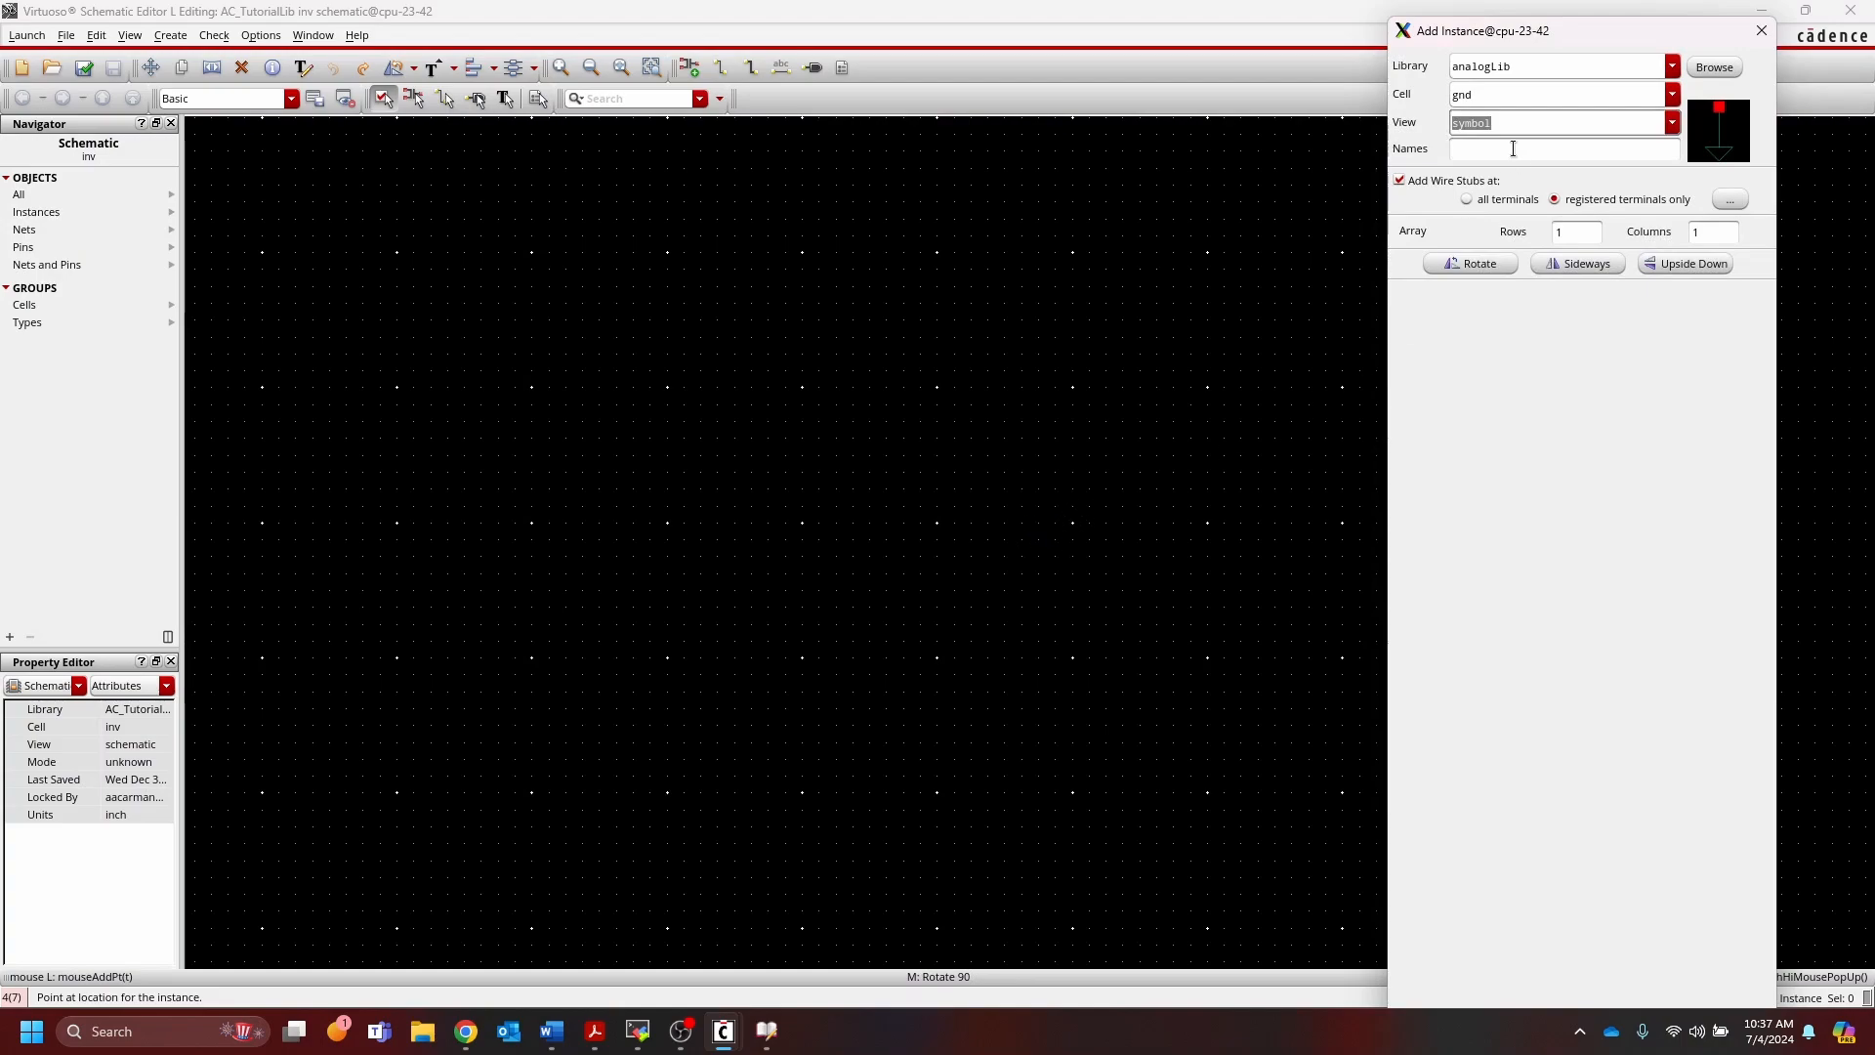
drag(1607, 72, 1339, 73)
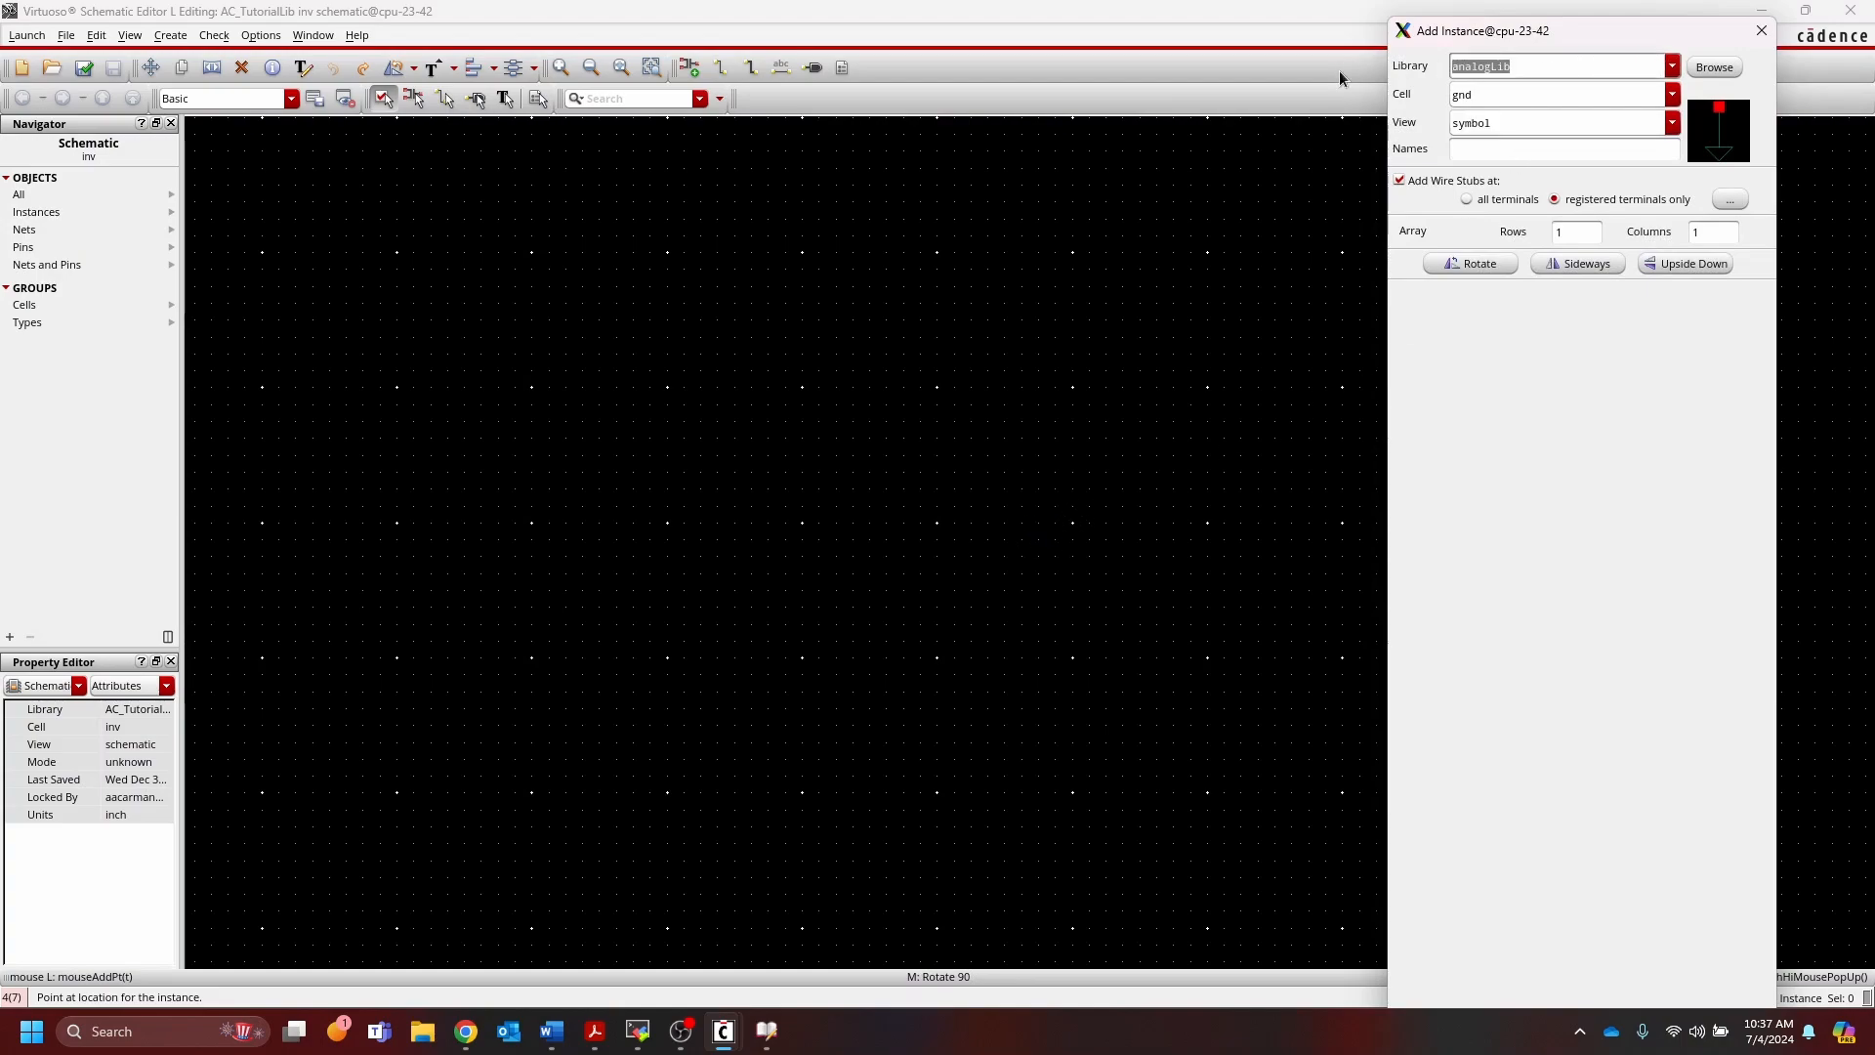
text(gpdk045)
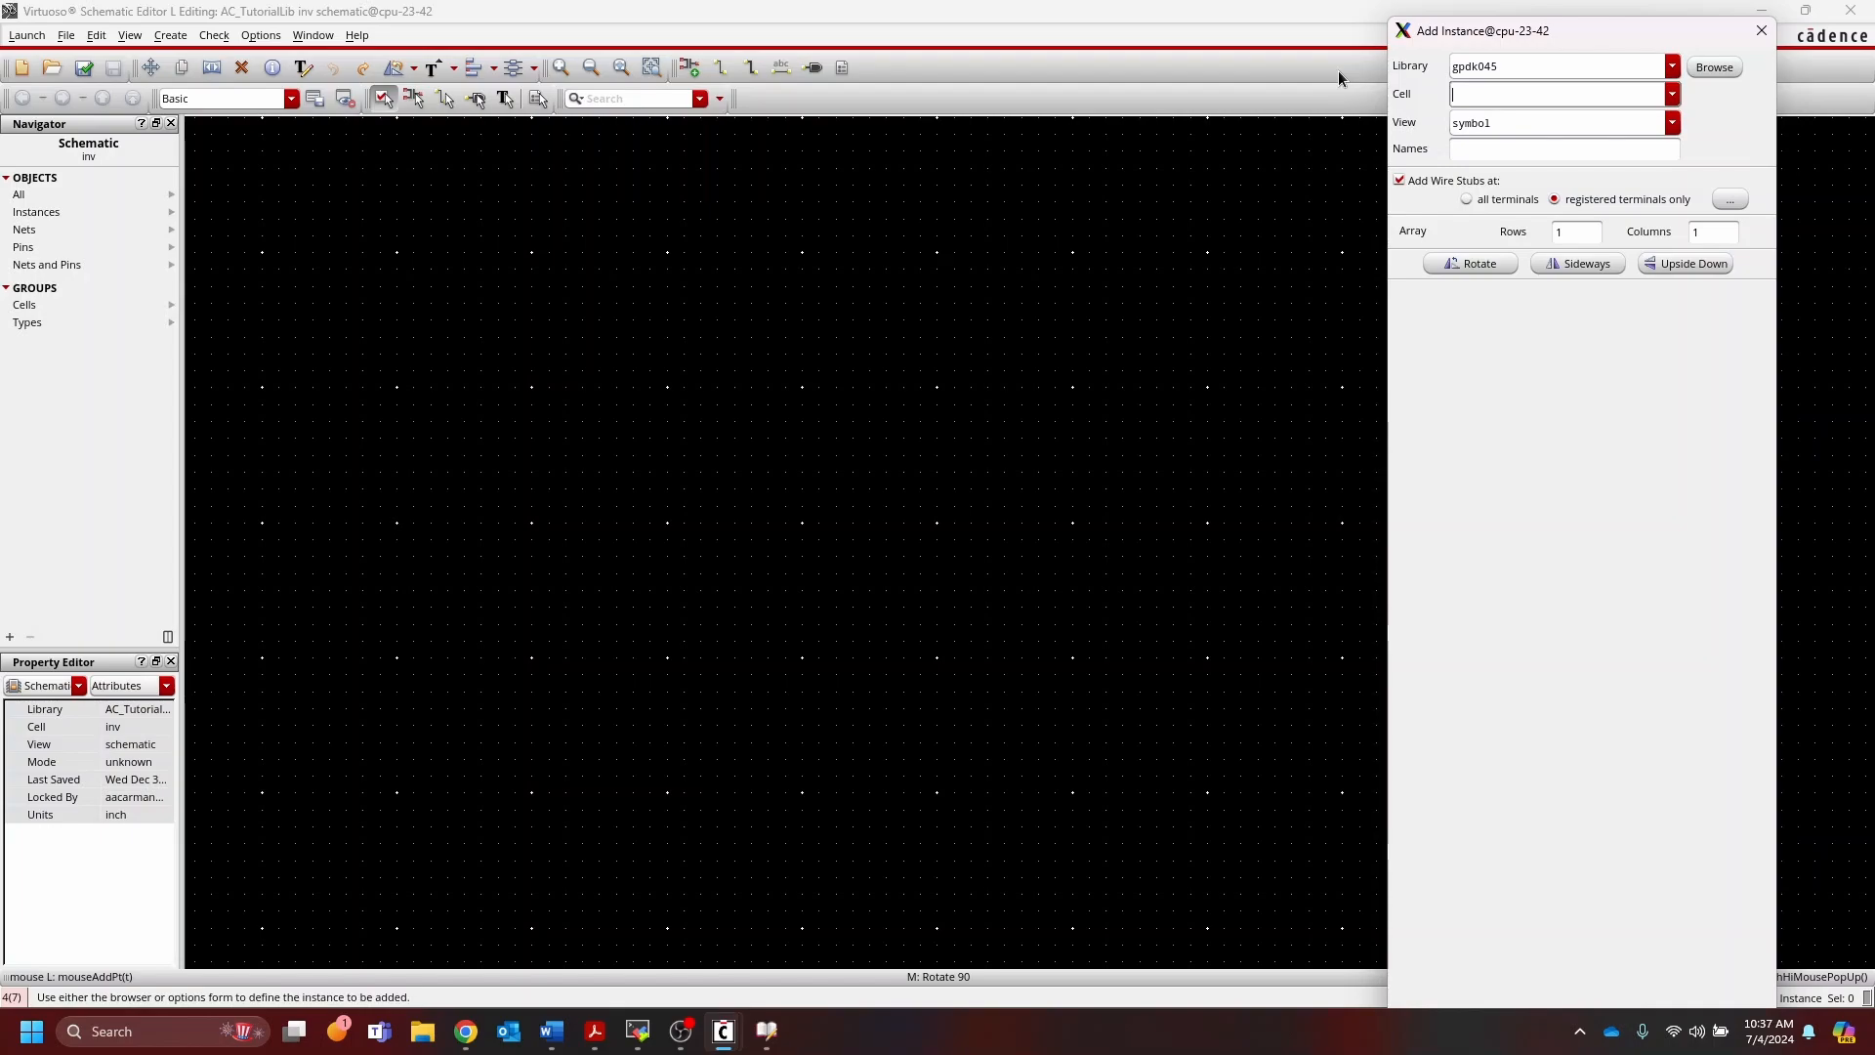
text(nmos1v)
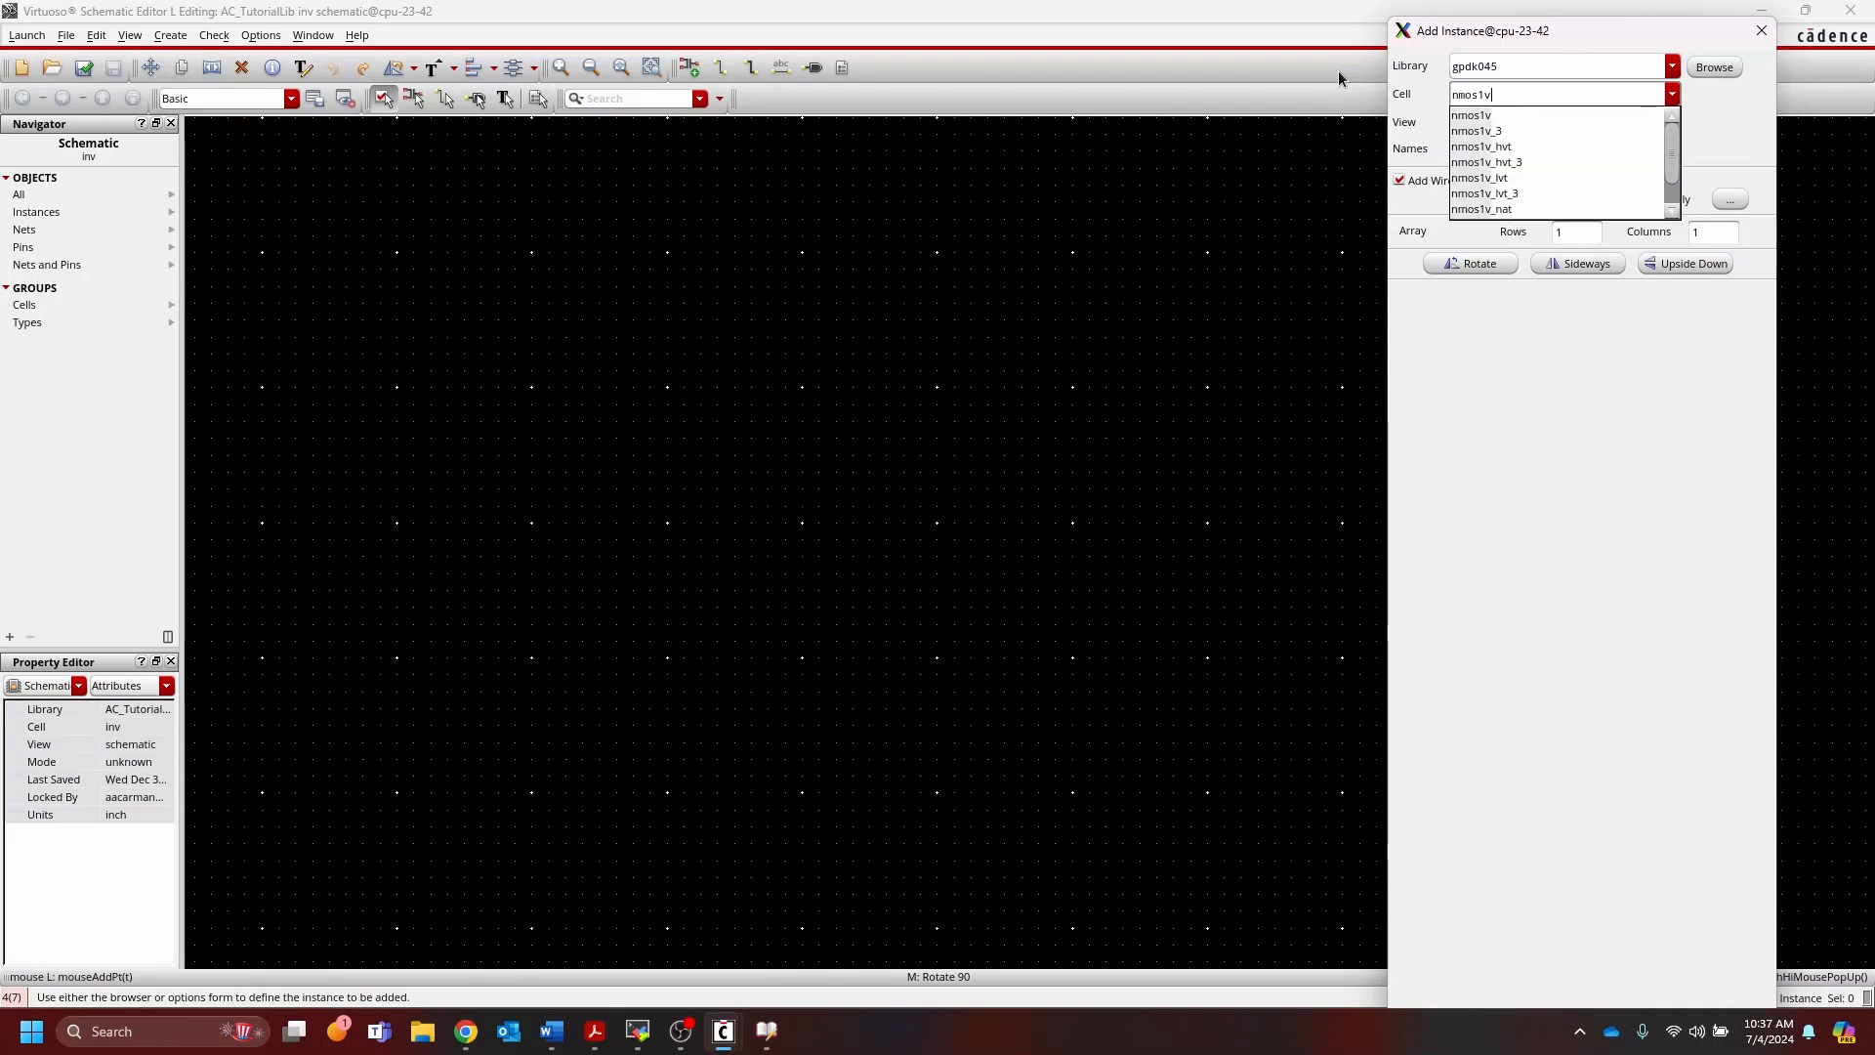
key(Tab)
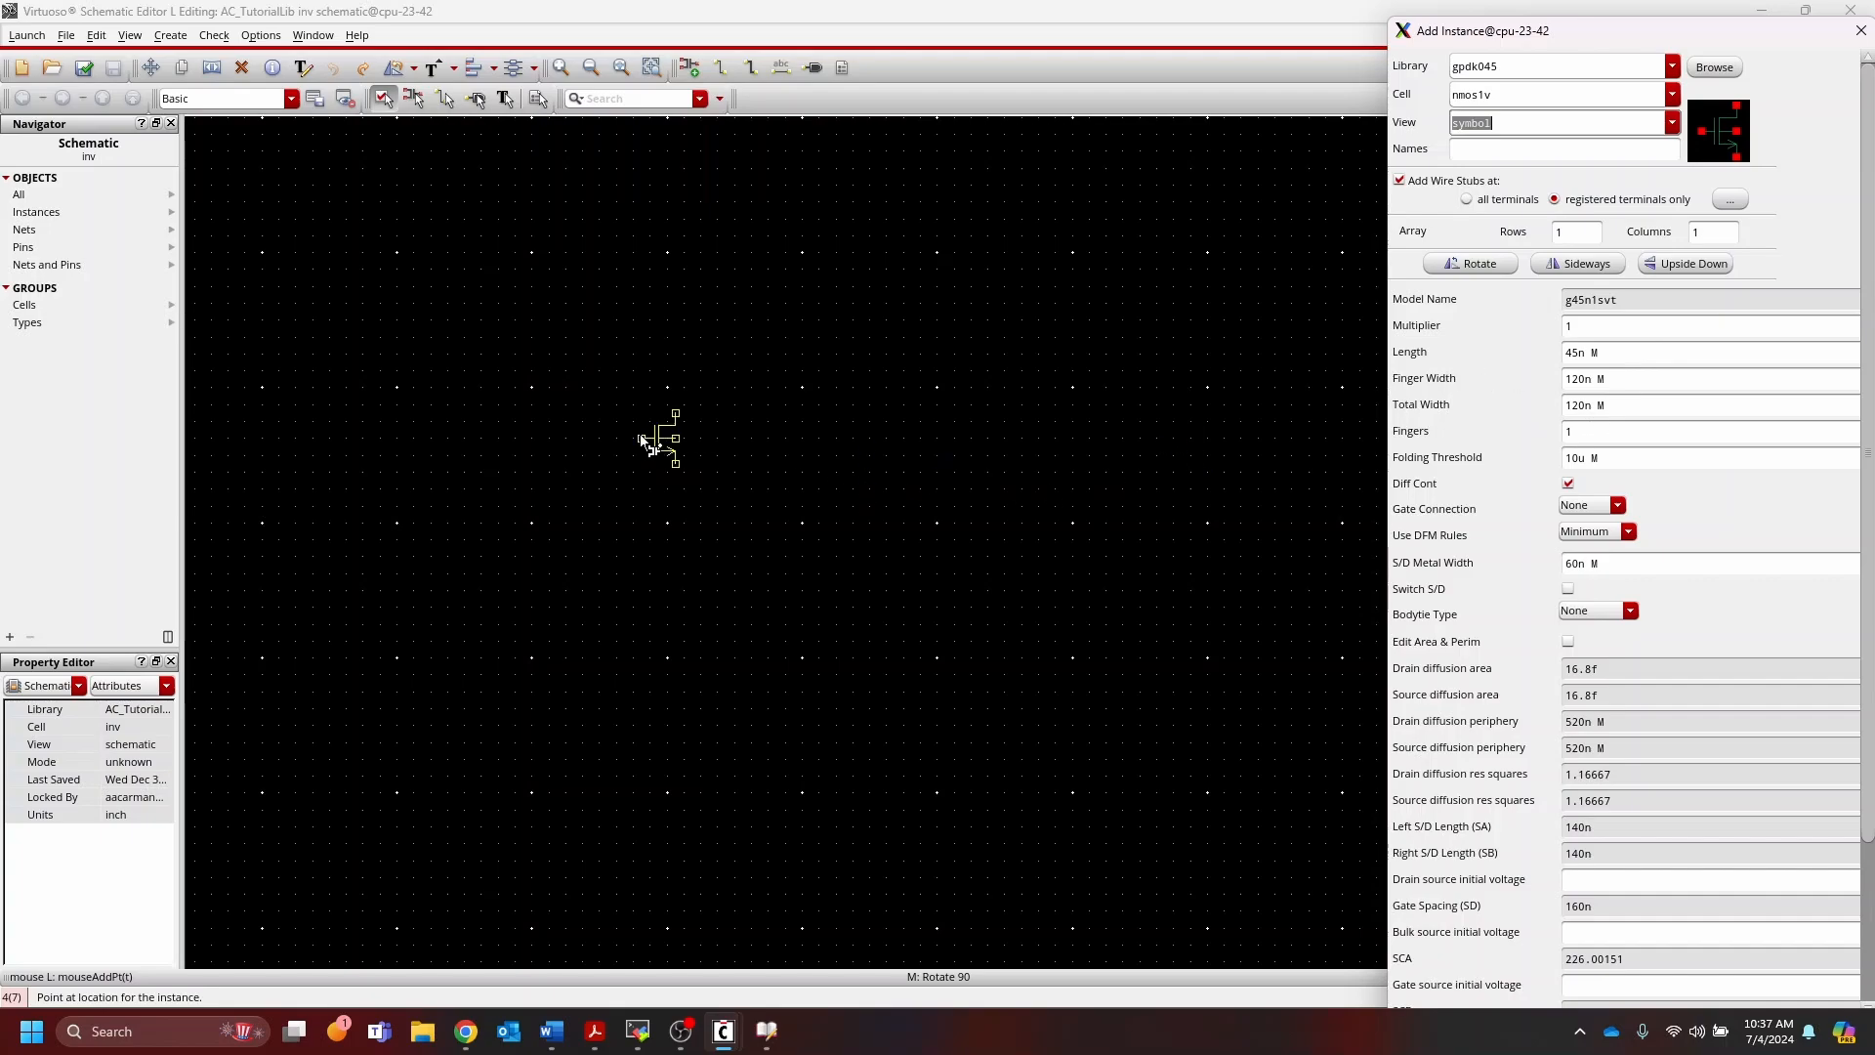
click(908, 525)
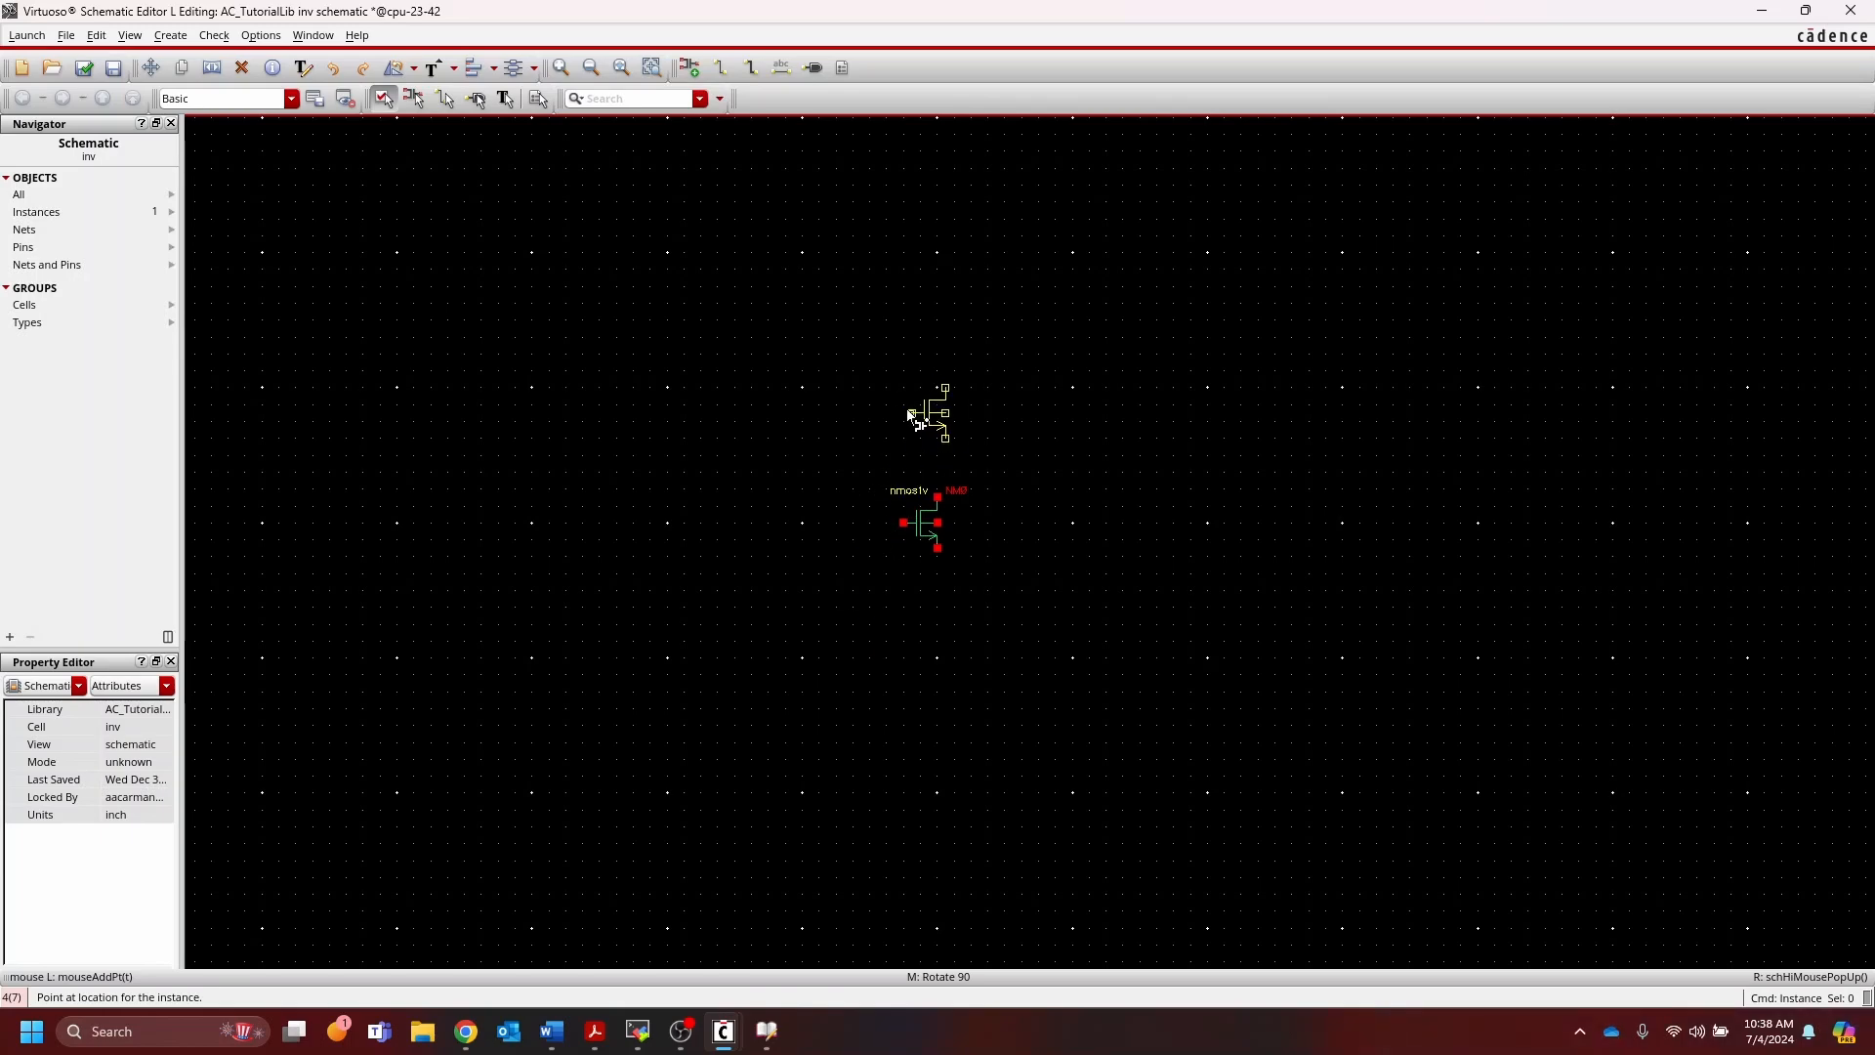
Step: Place a pmos1v symbol from gpdk045 directly above the NMOS transistor, and end instance placement
key(F3)
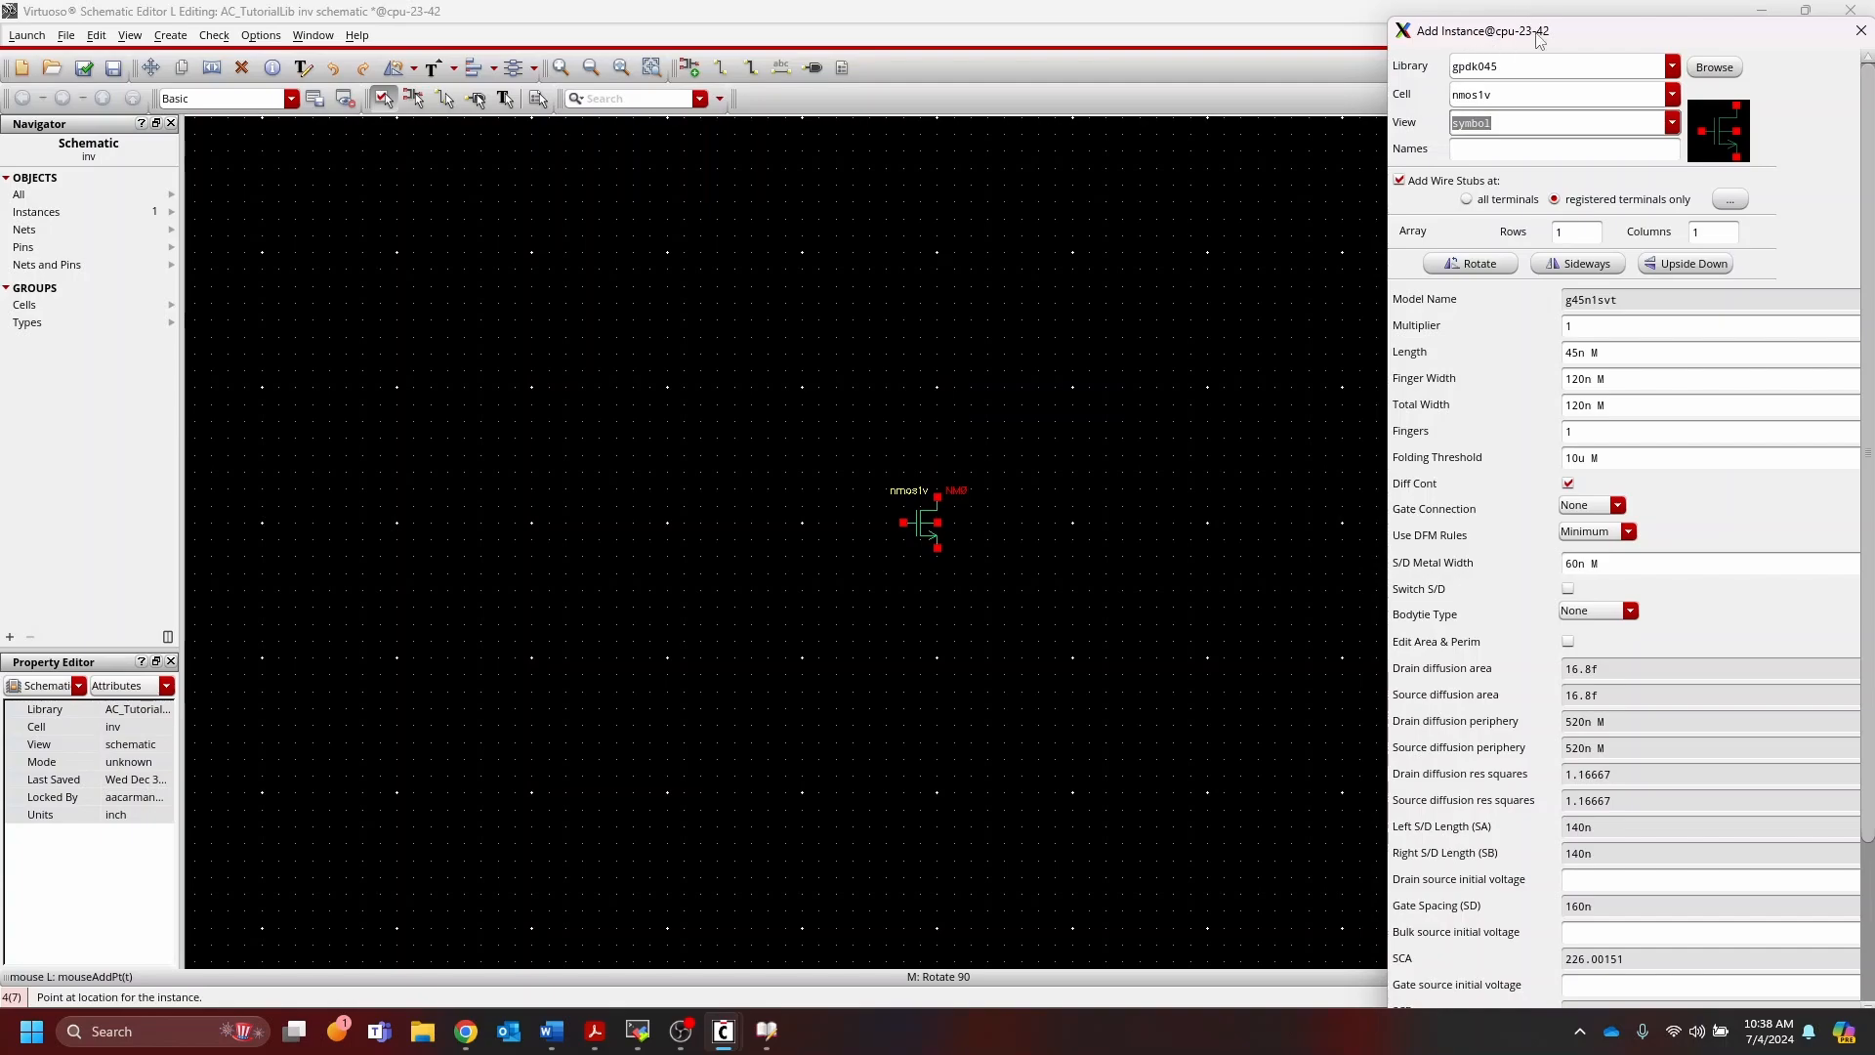
drag(1536, 37, 1456, 36)
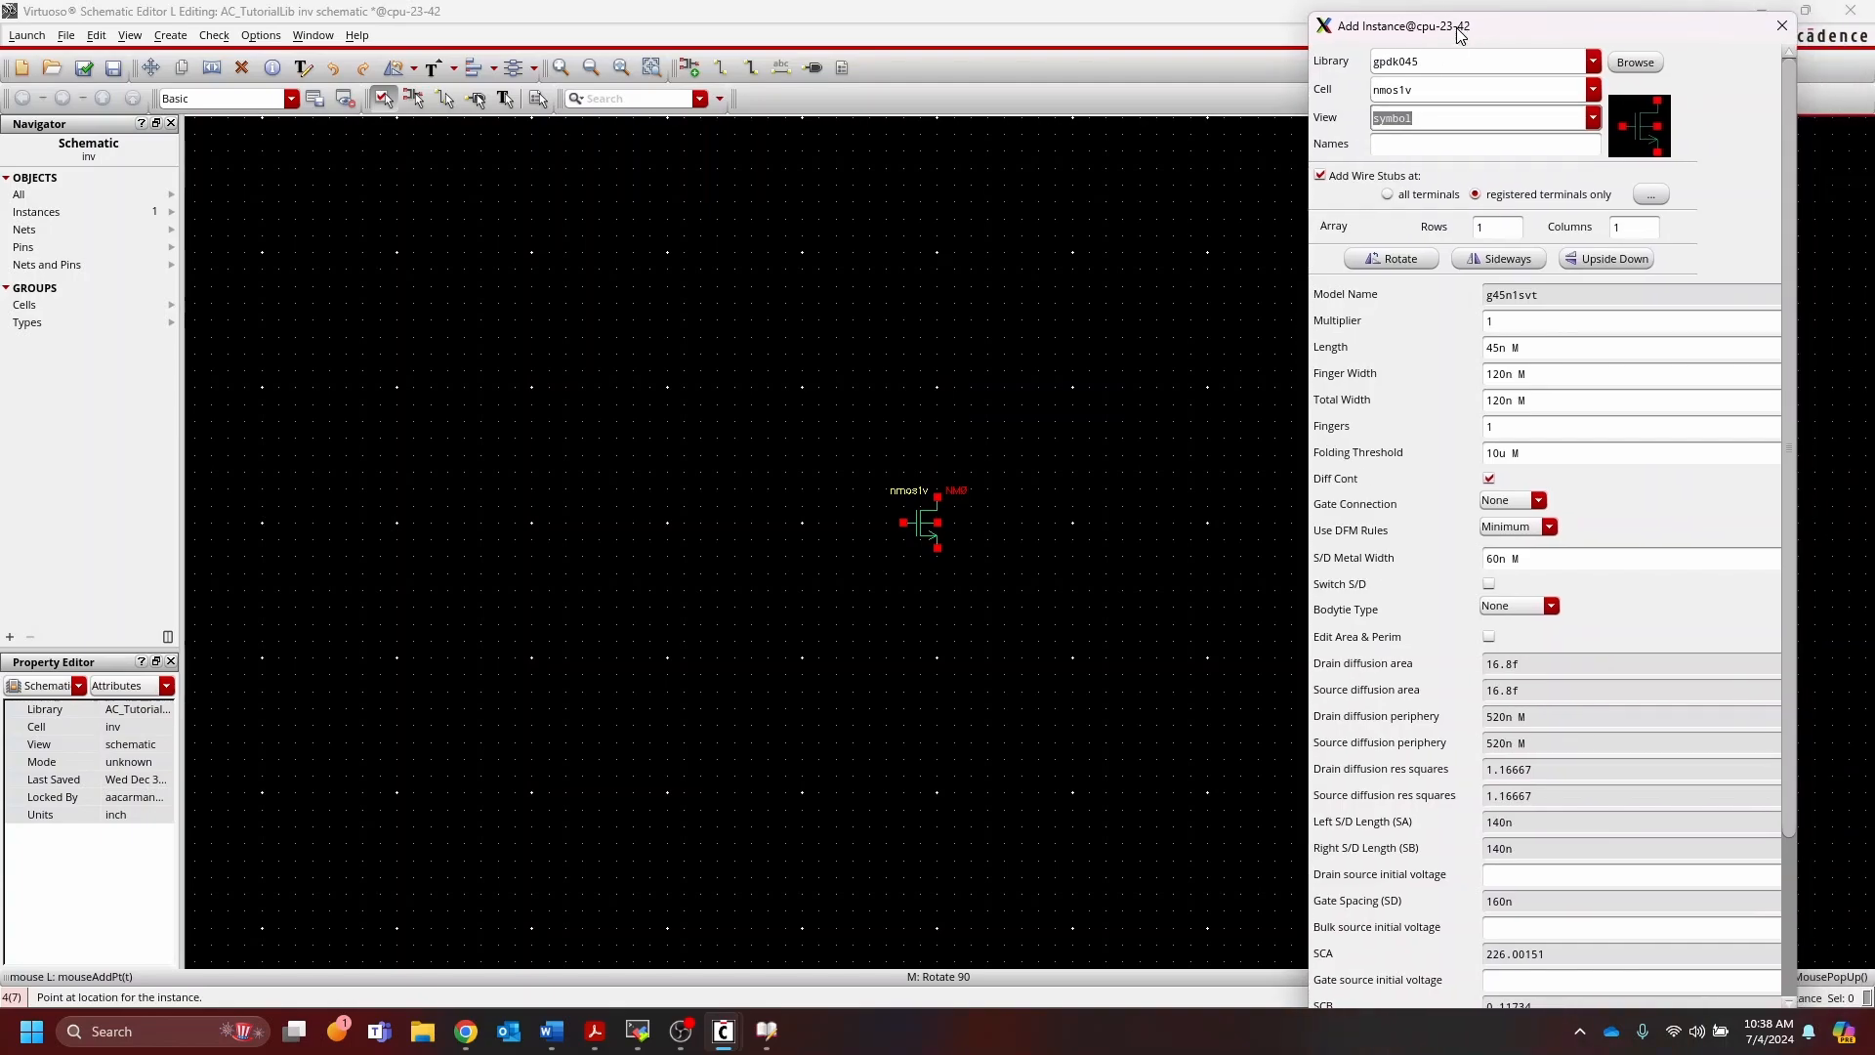
double_click(1453, 85)
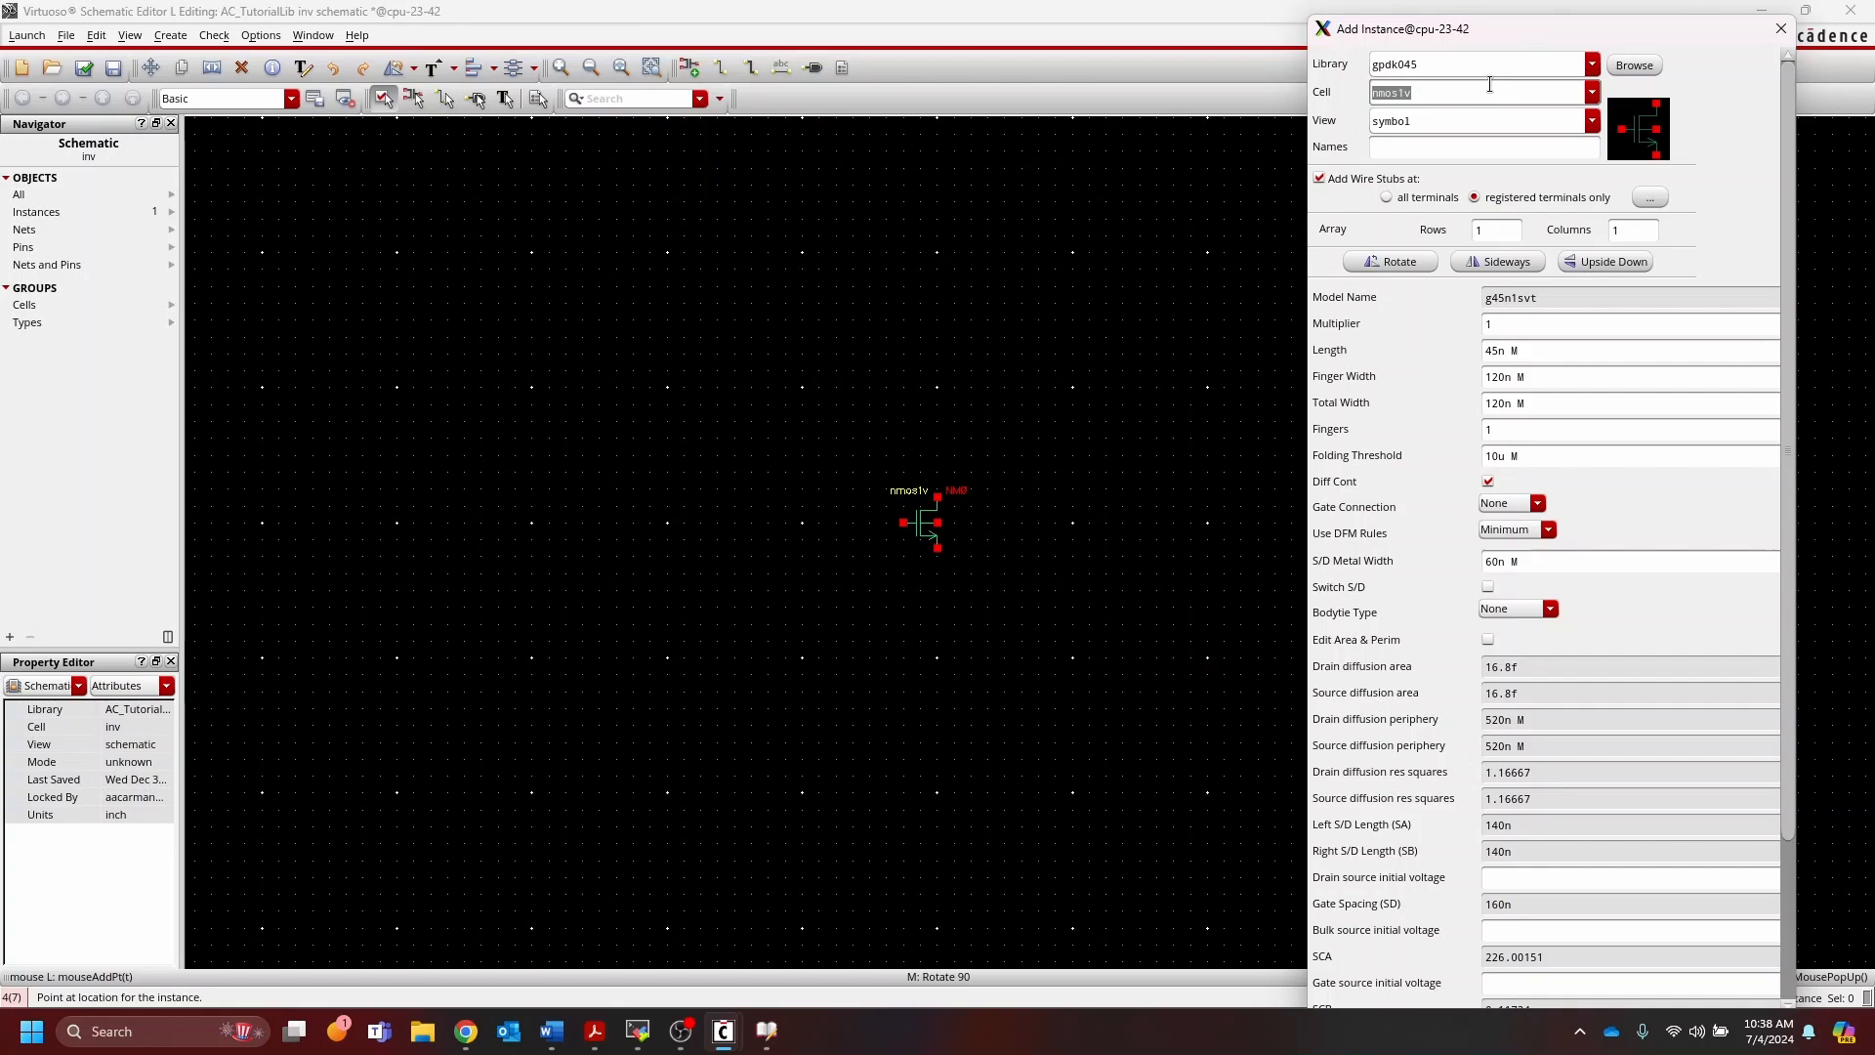
text(pmos1v)
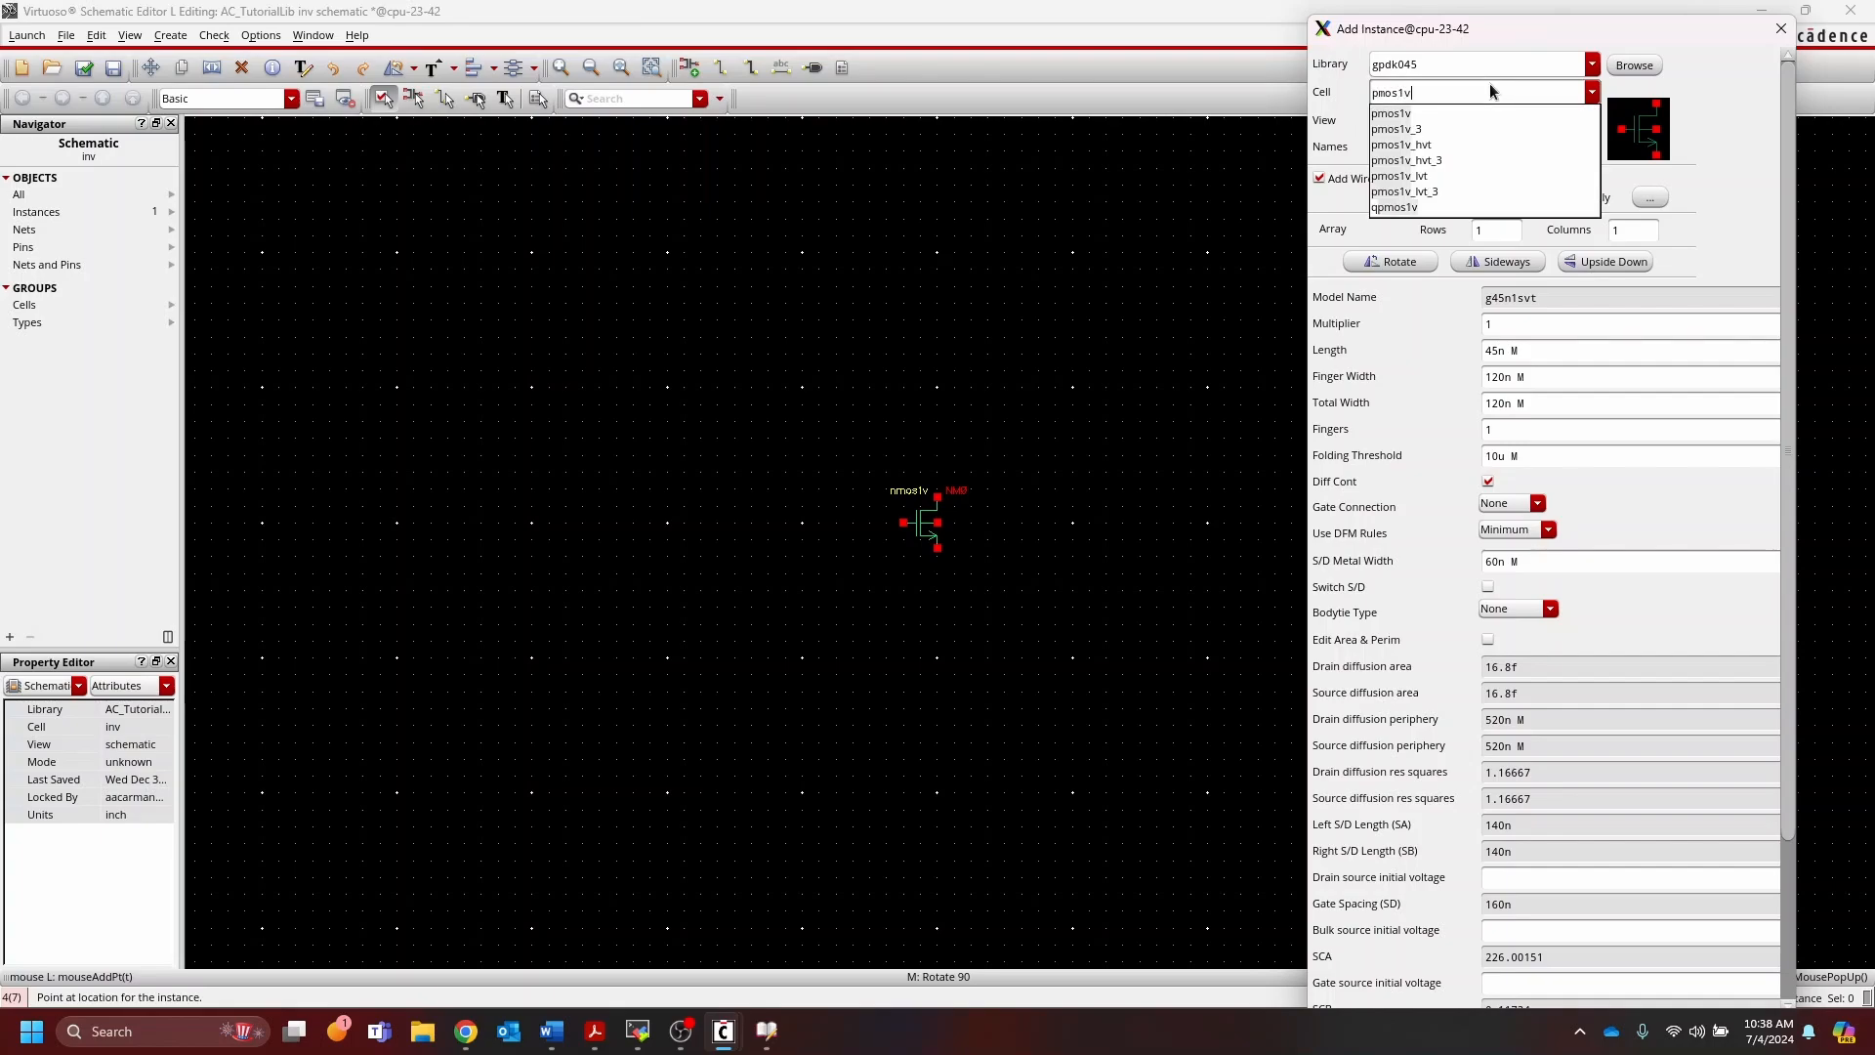
key(Tab)
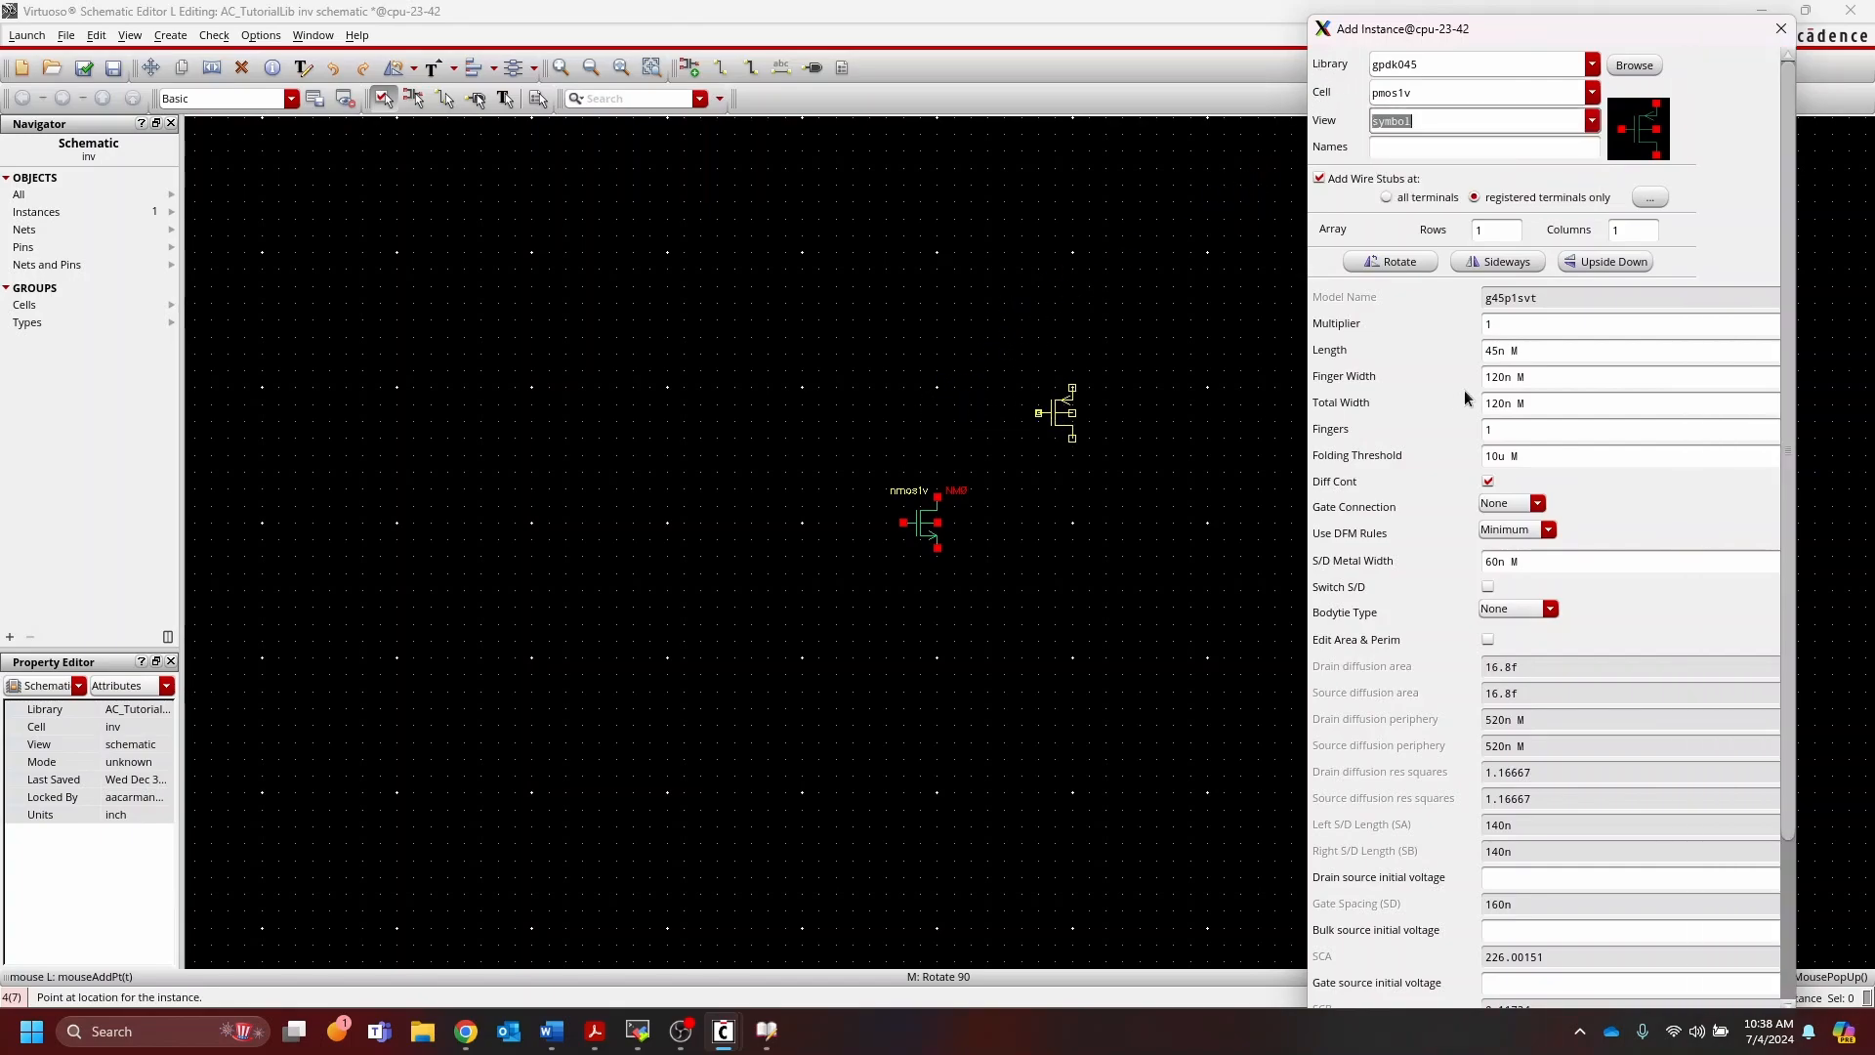
click(904, 426)
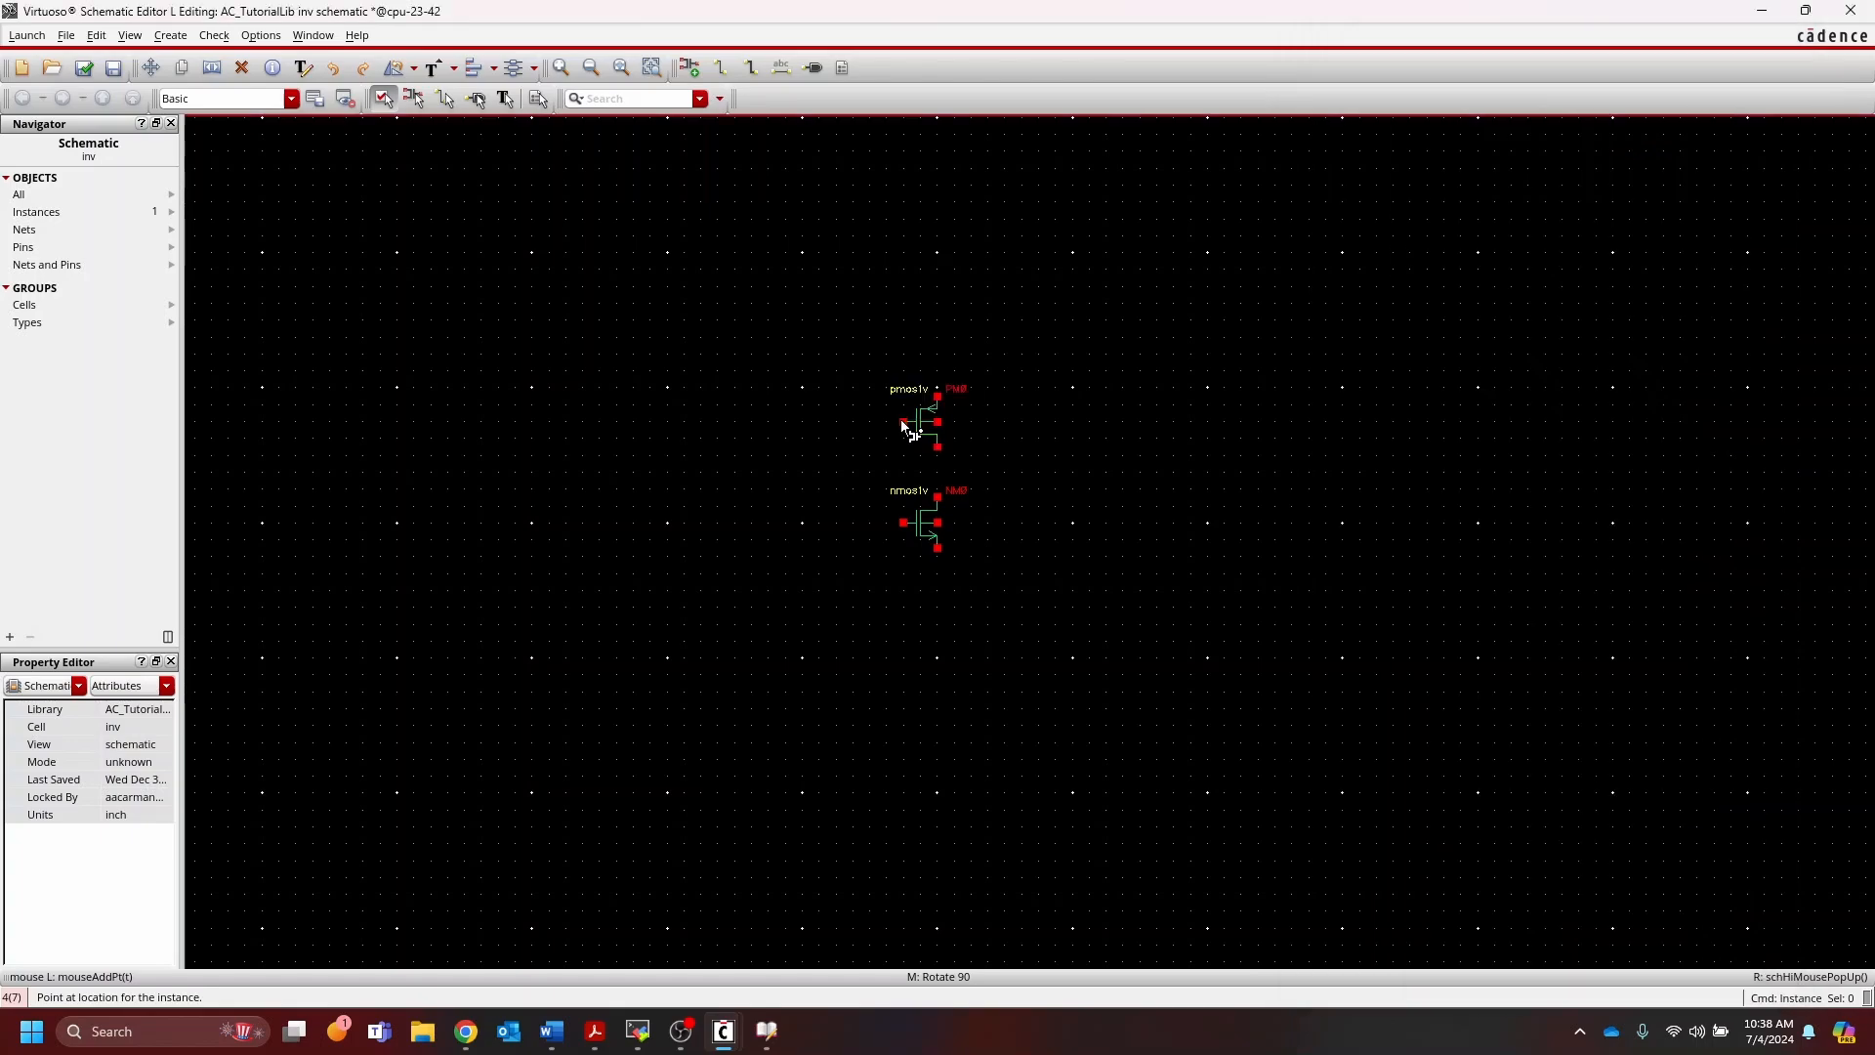
key(Escape)
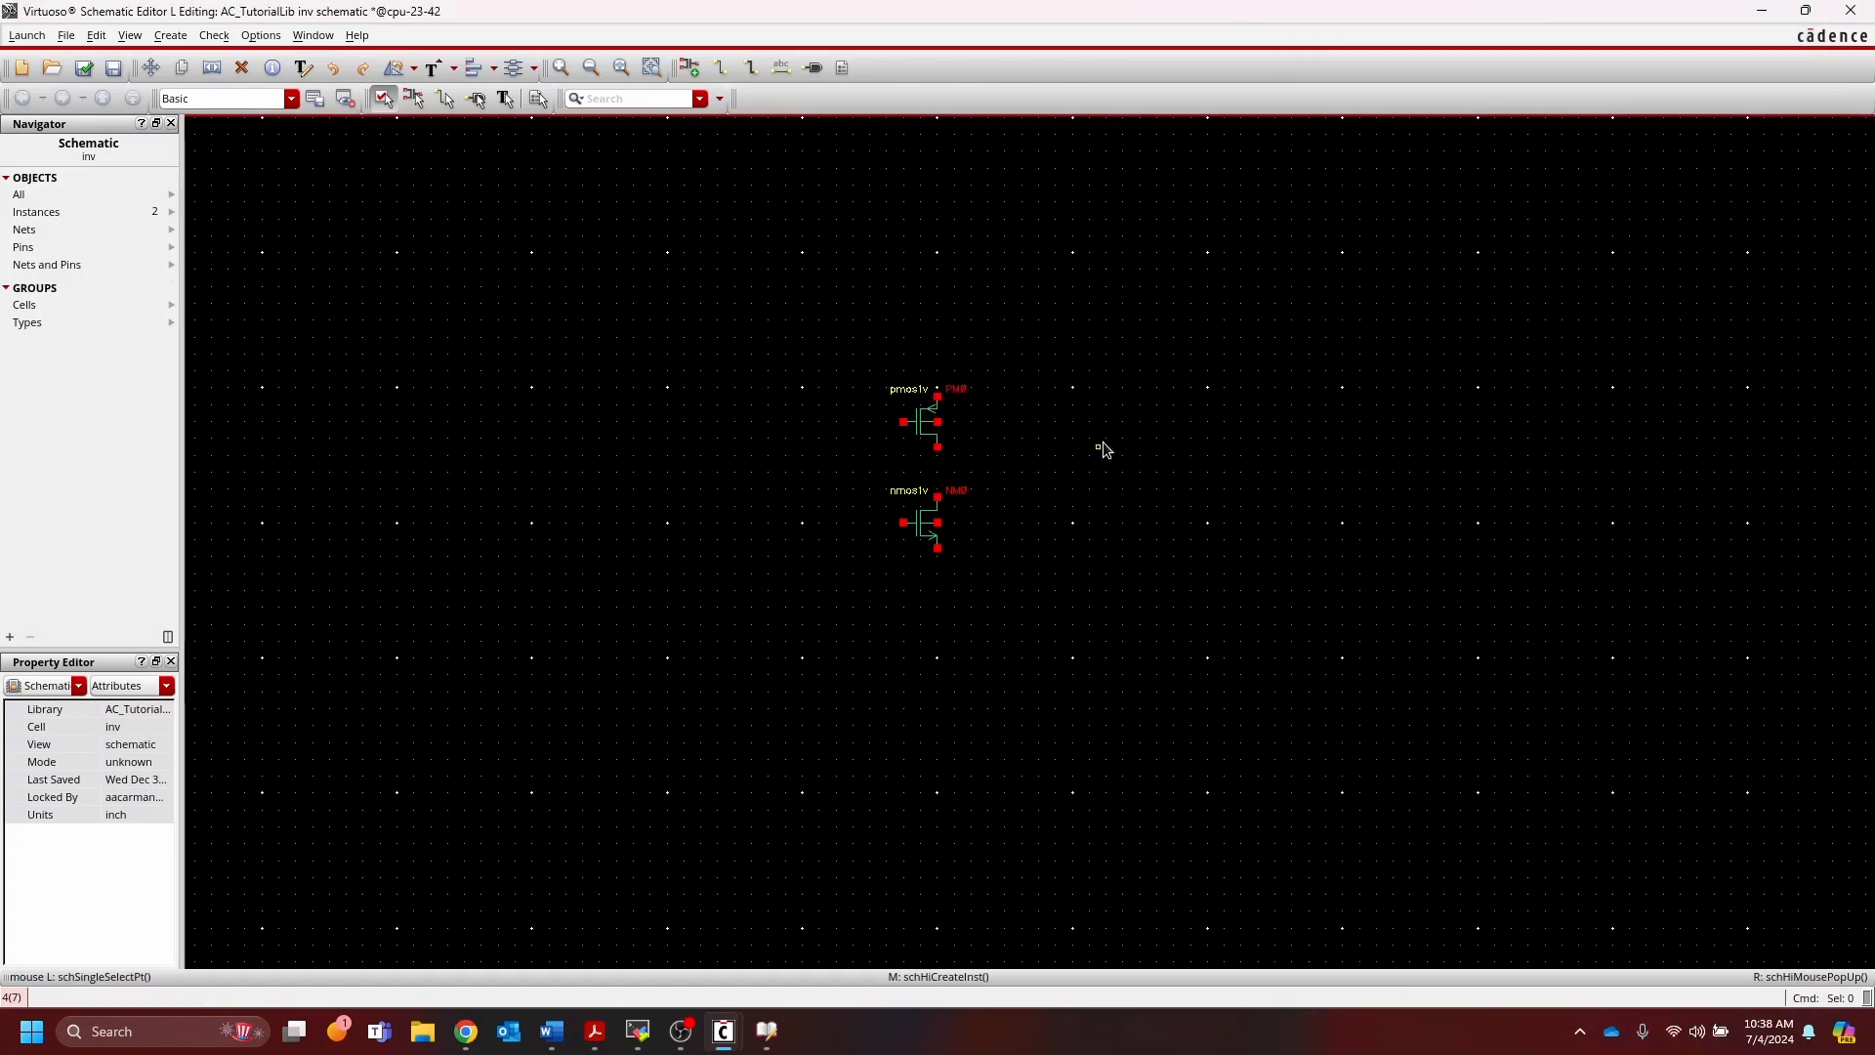
Step: Wire the PMOS gate to the NMOS gate
ctrl+scroll(935, 495, up, 2)
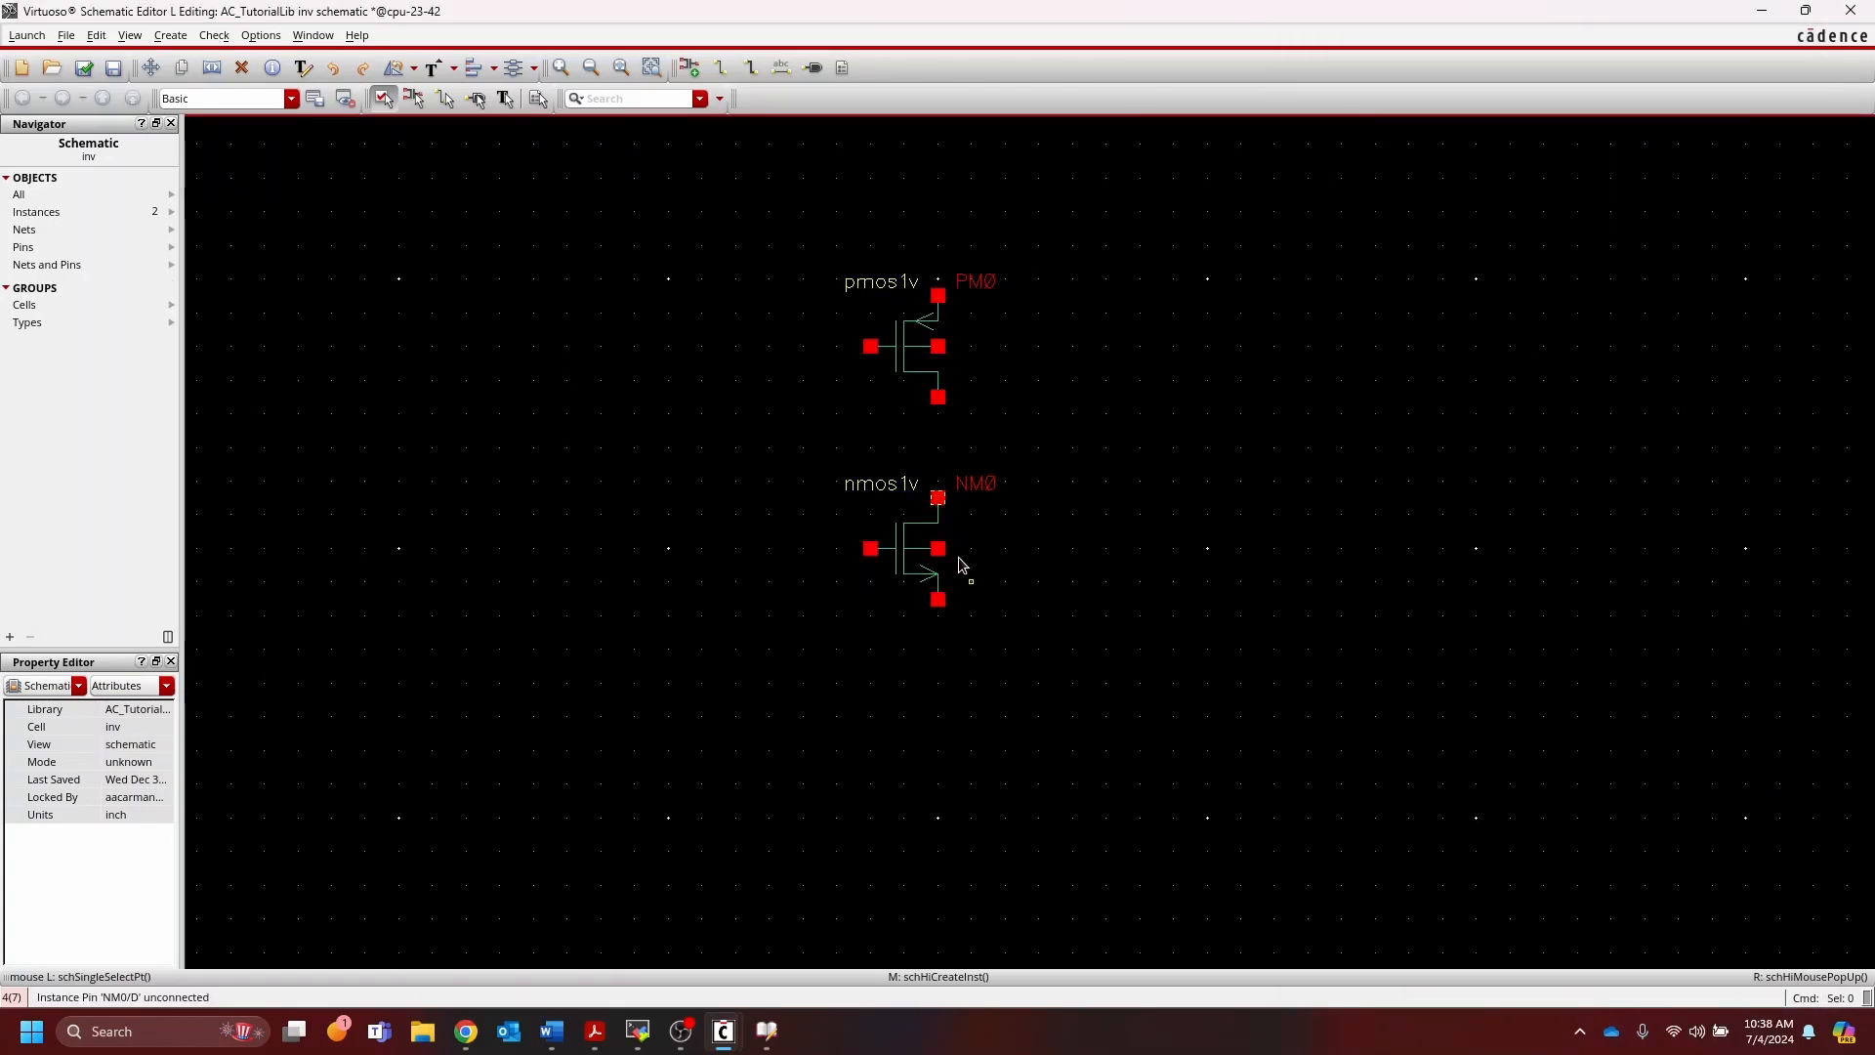
scroll(941, 446, up, 1)
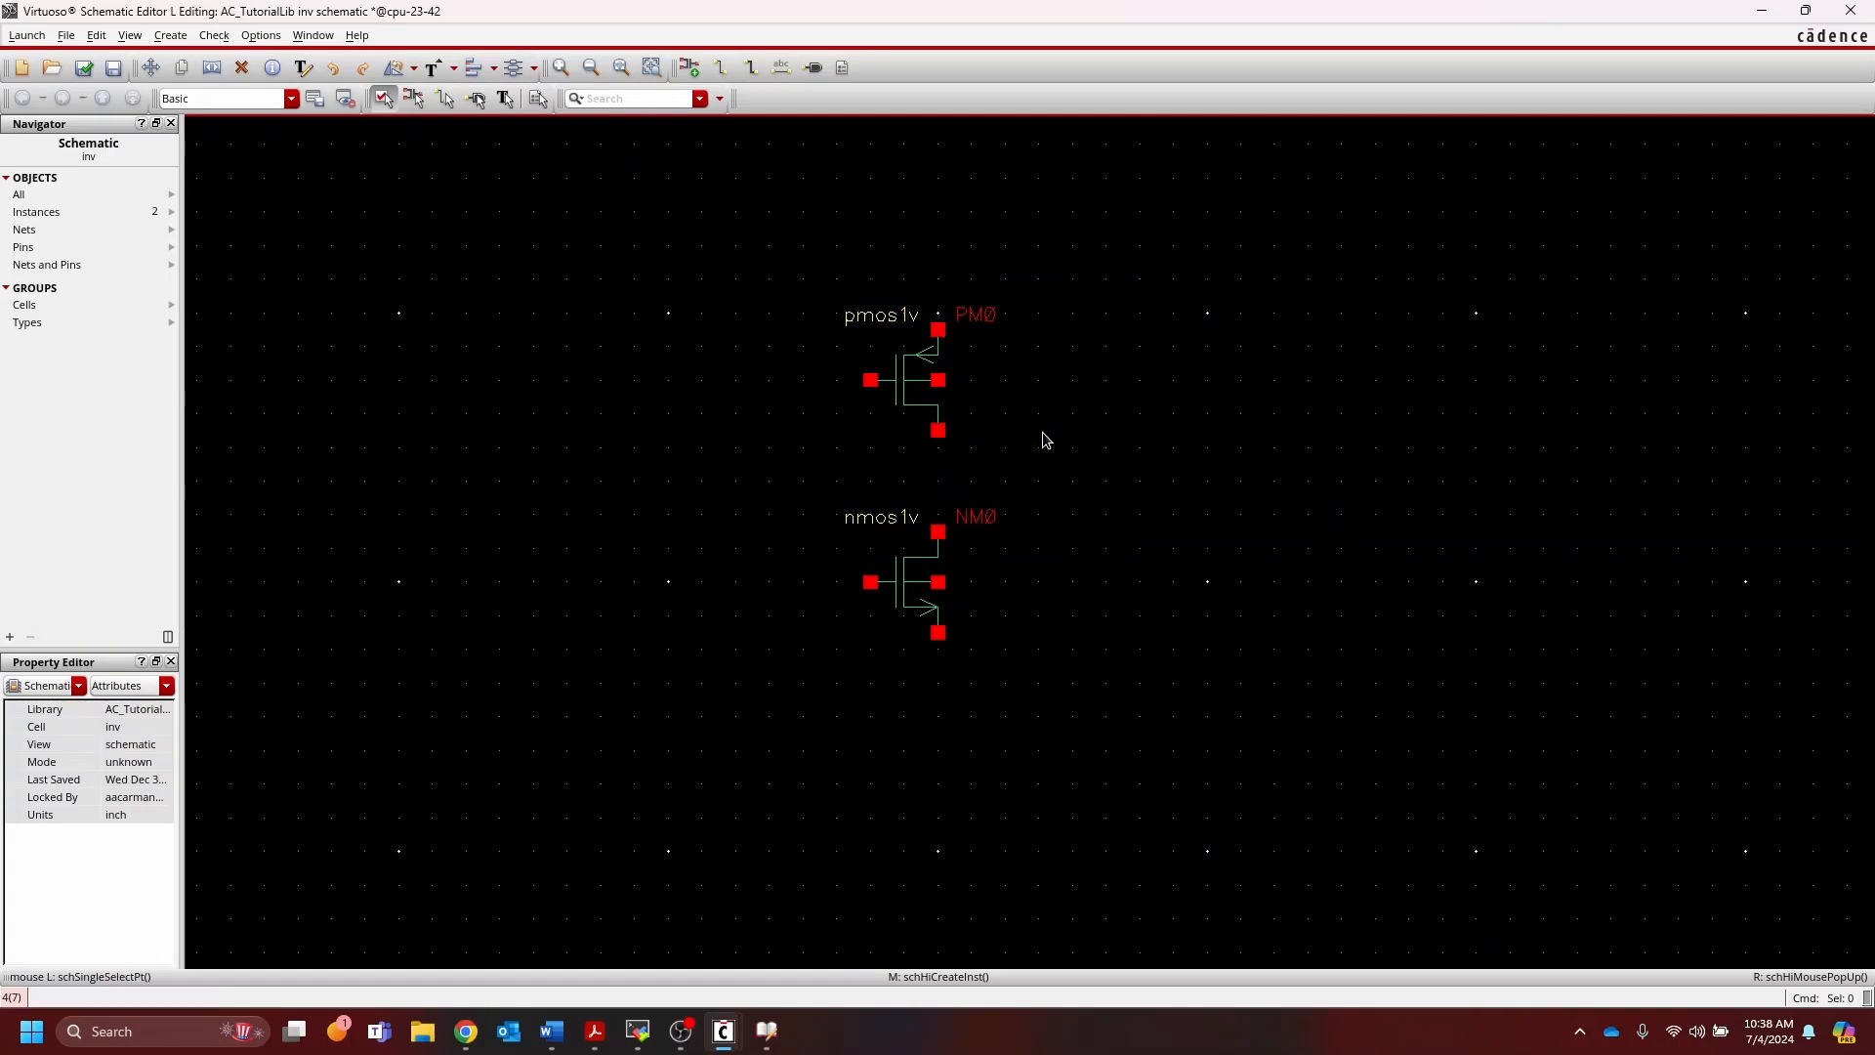
key(w)
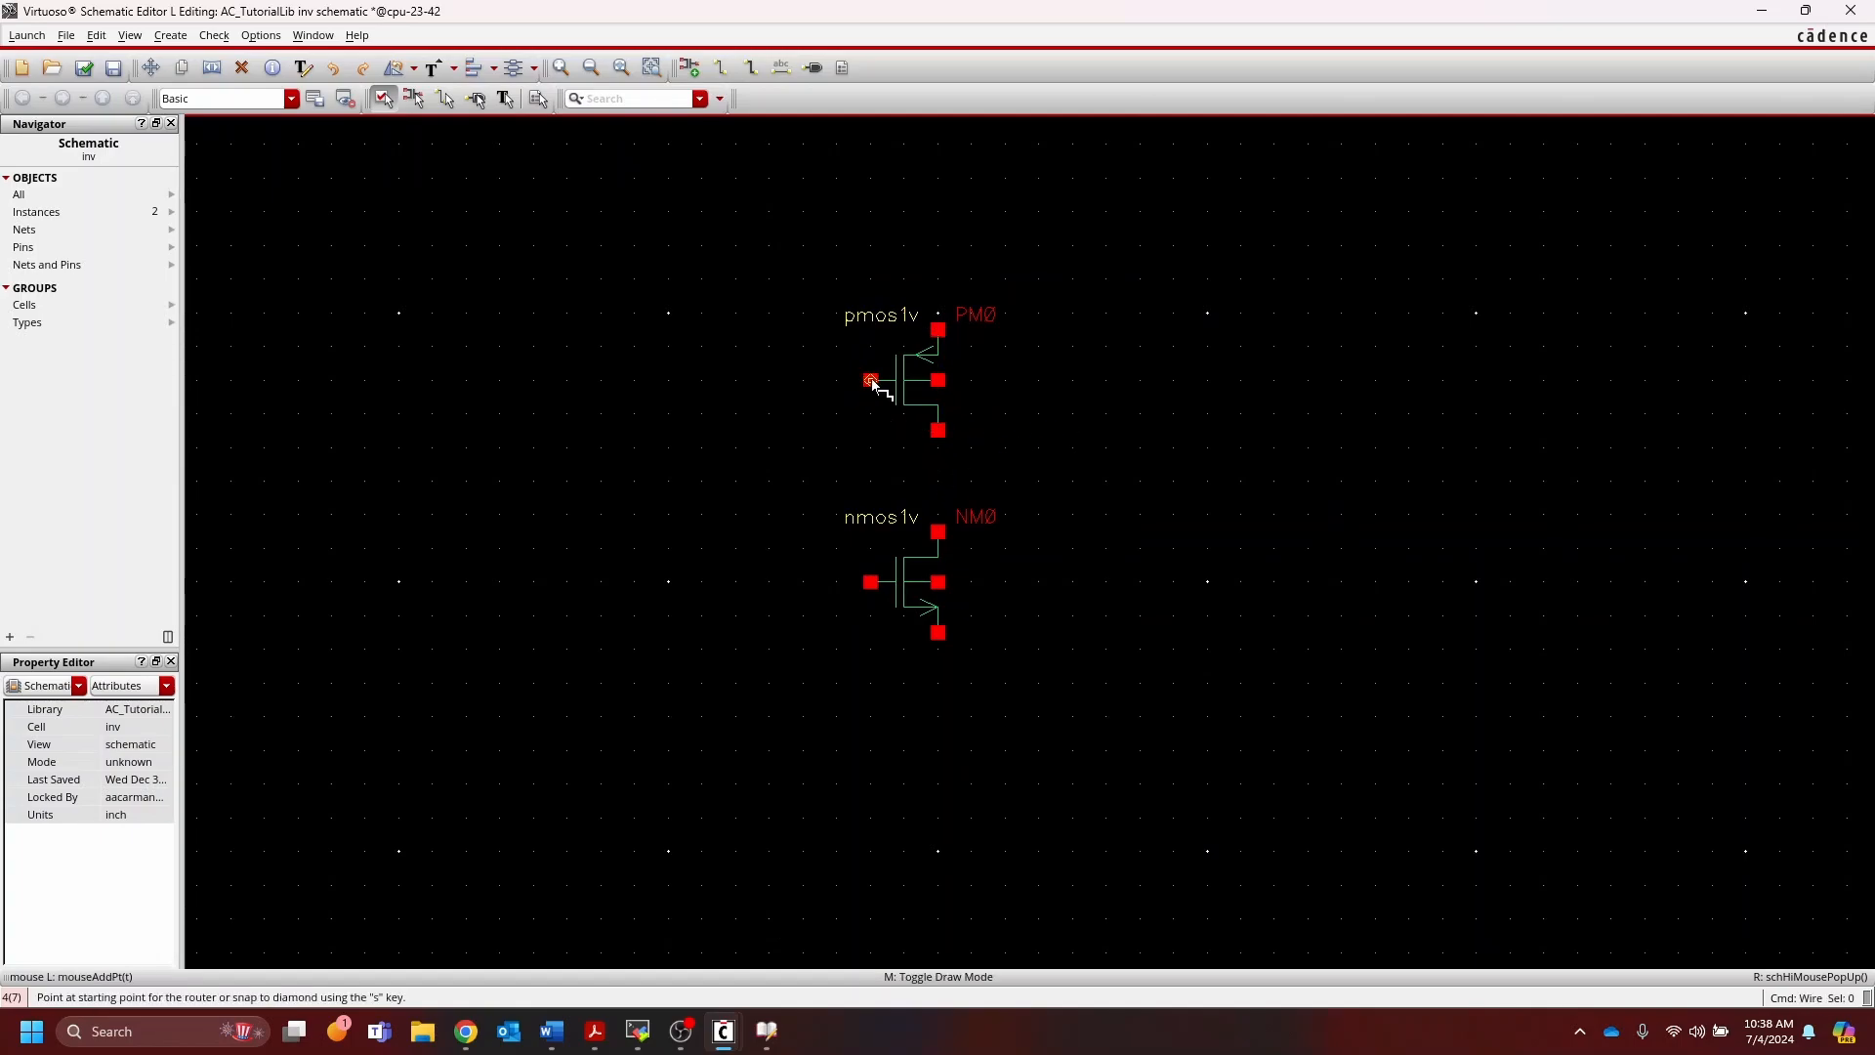
click(870, 380)
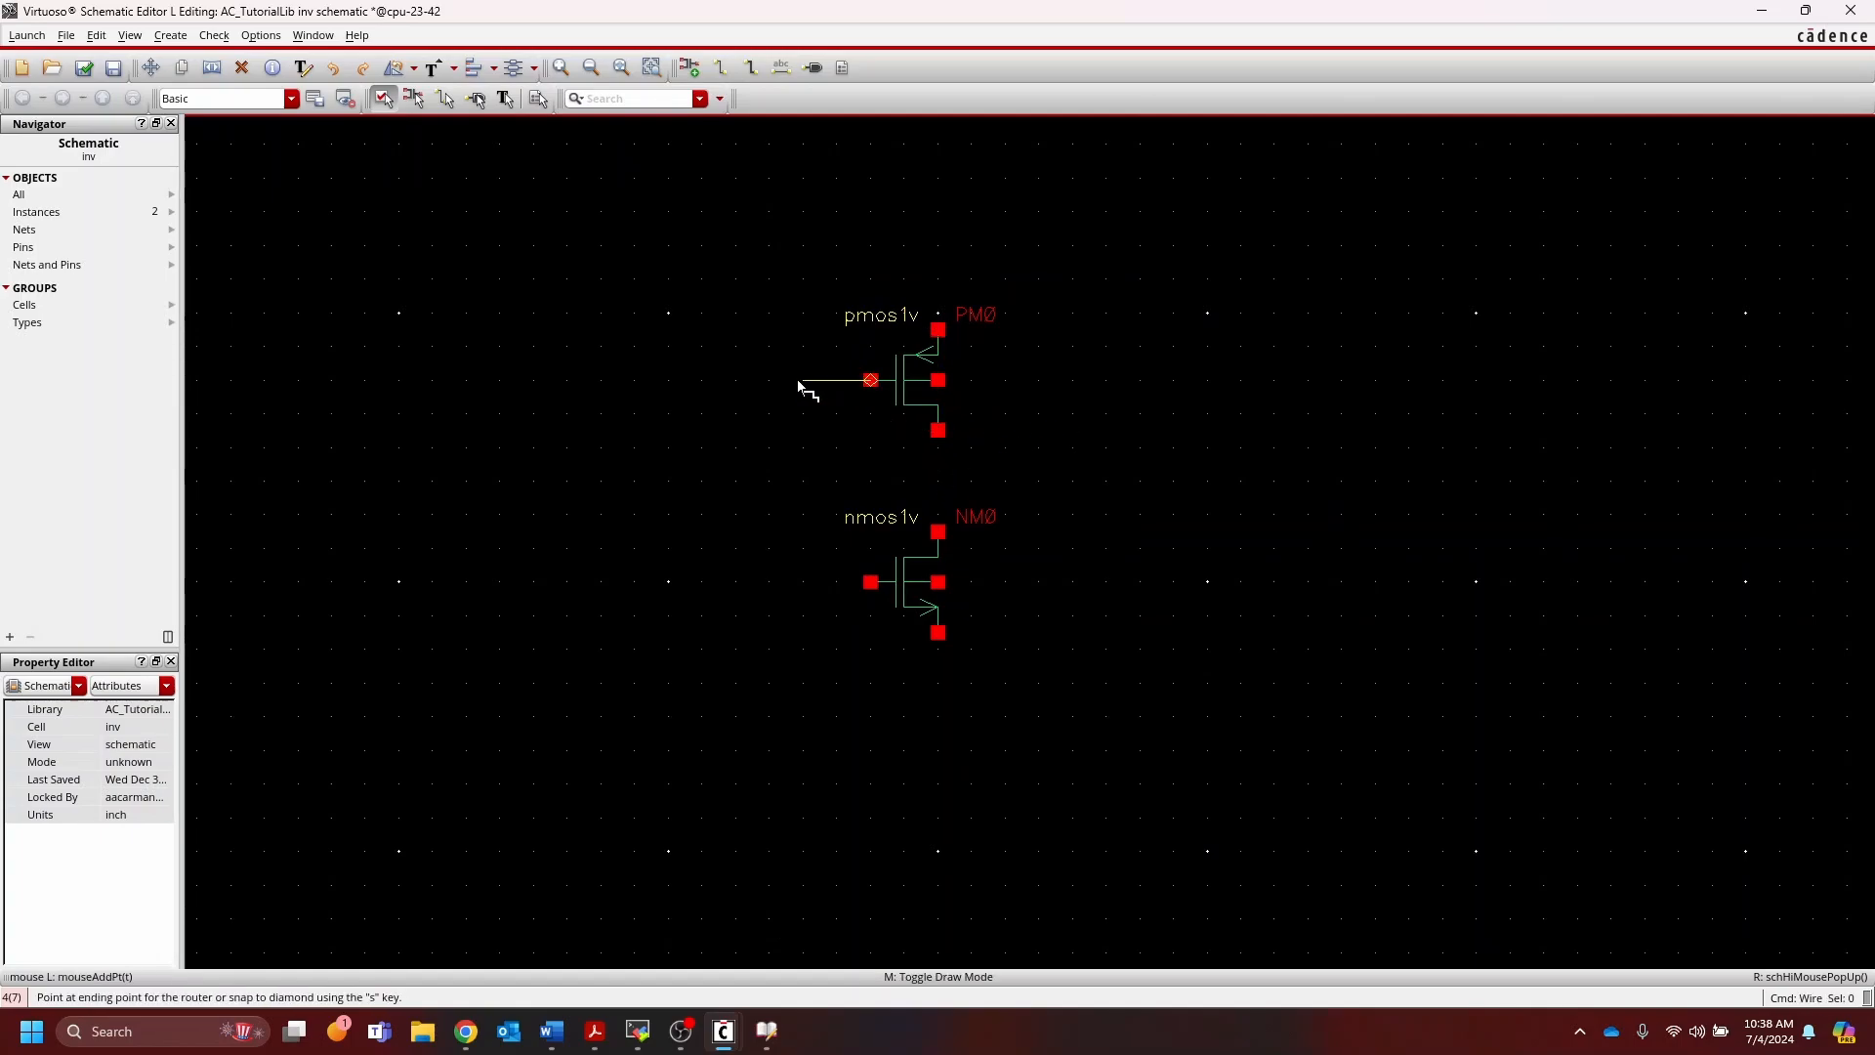
click(870, 582)
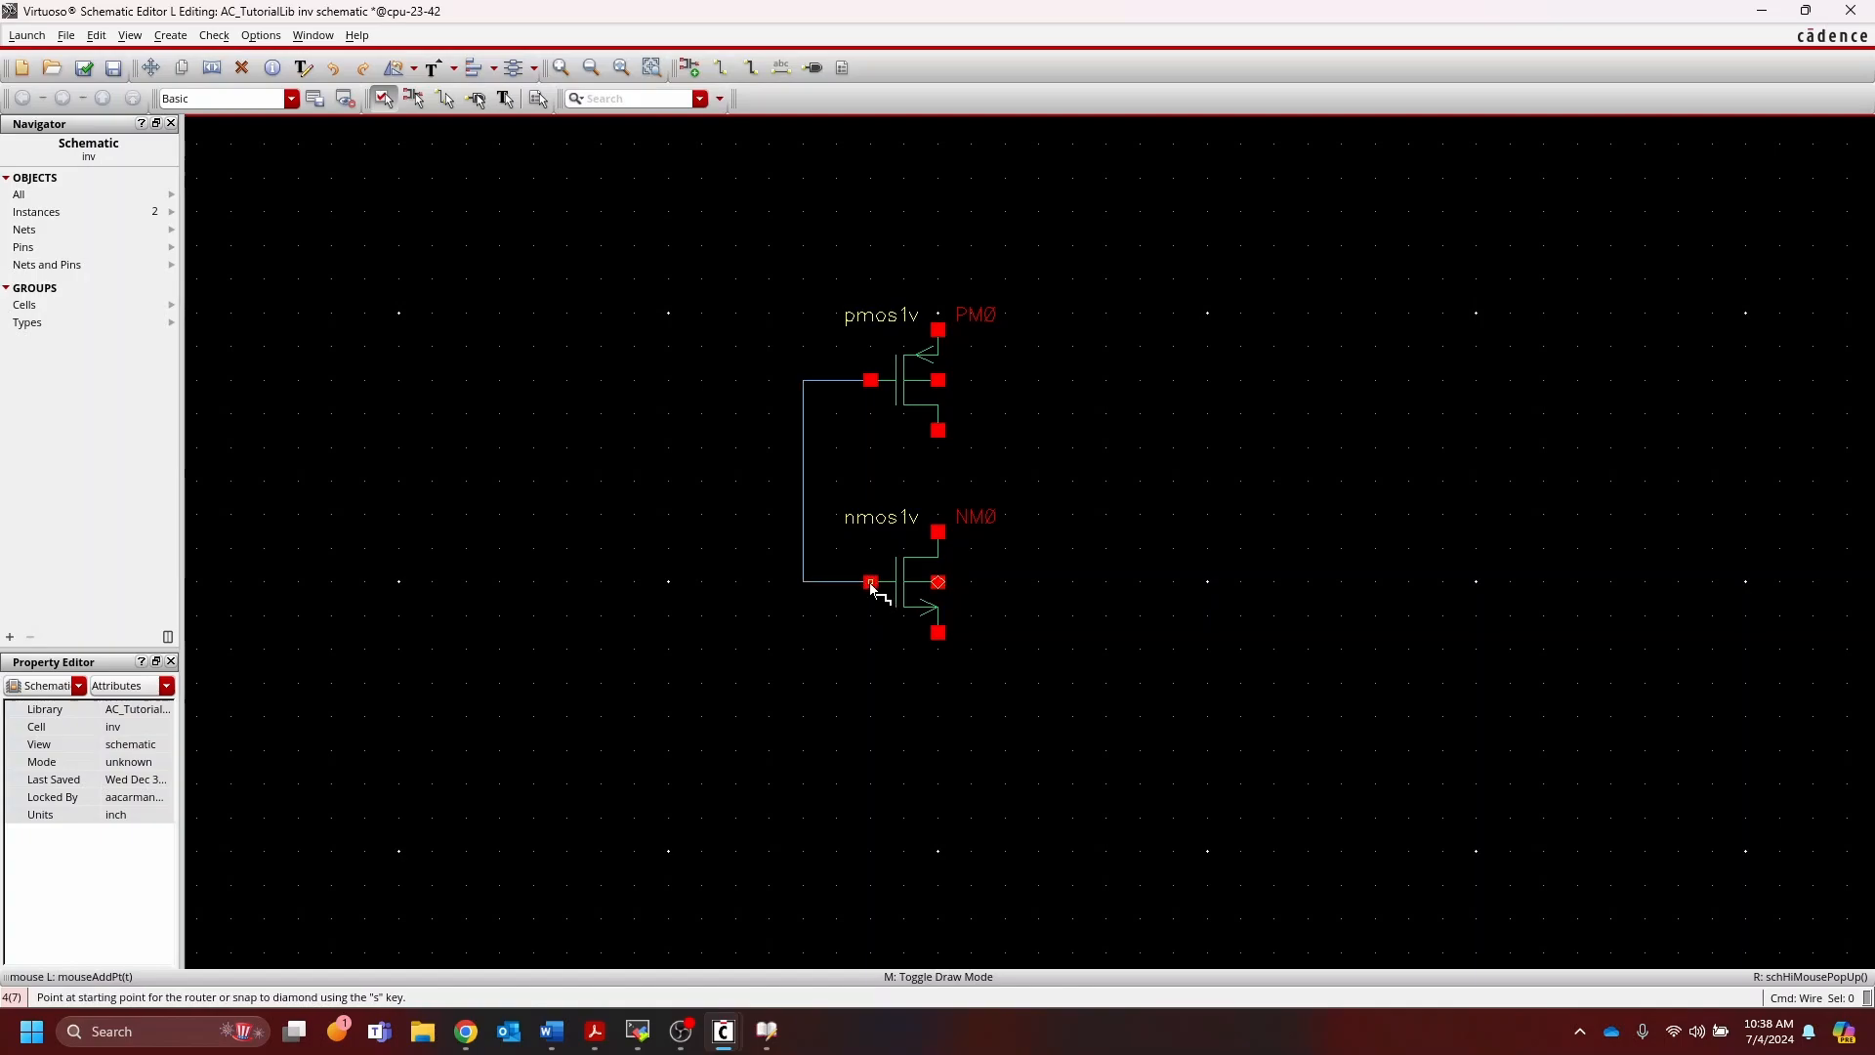
Step: Wire each transistor's body terminal to its own source, for the NMOS below and the PMOS above
click(938, 635)
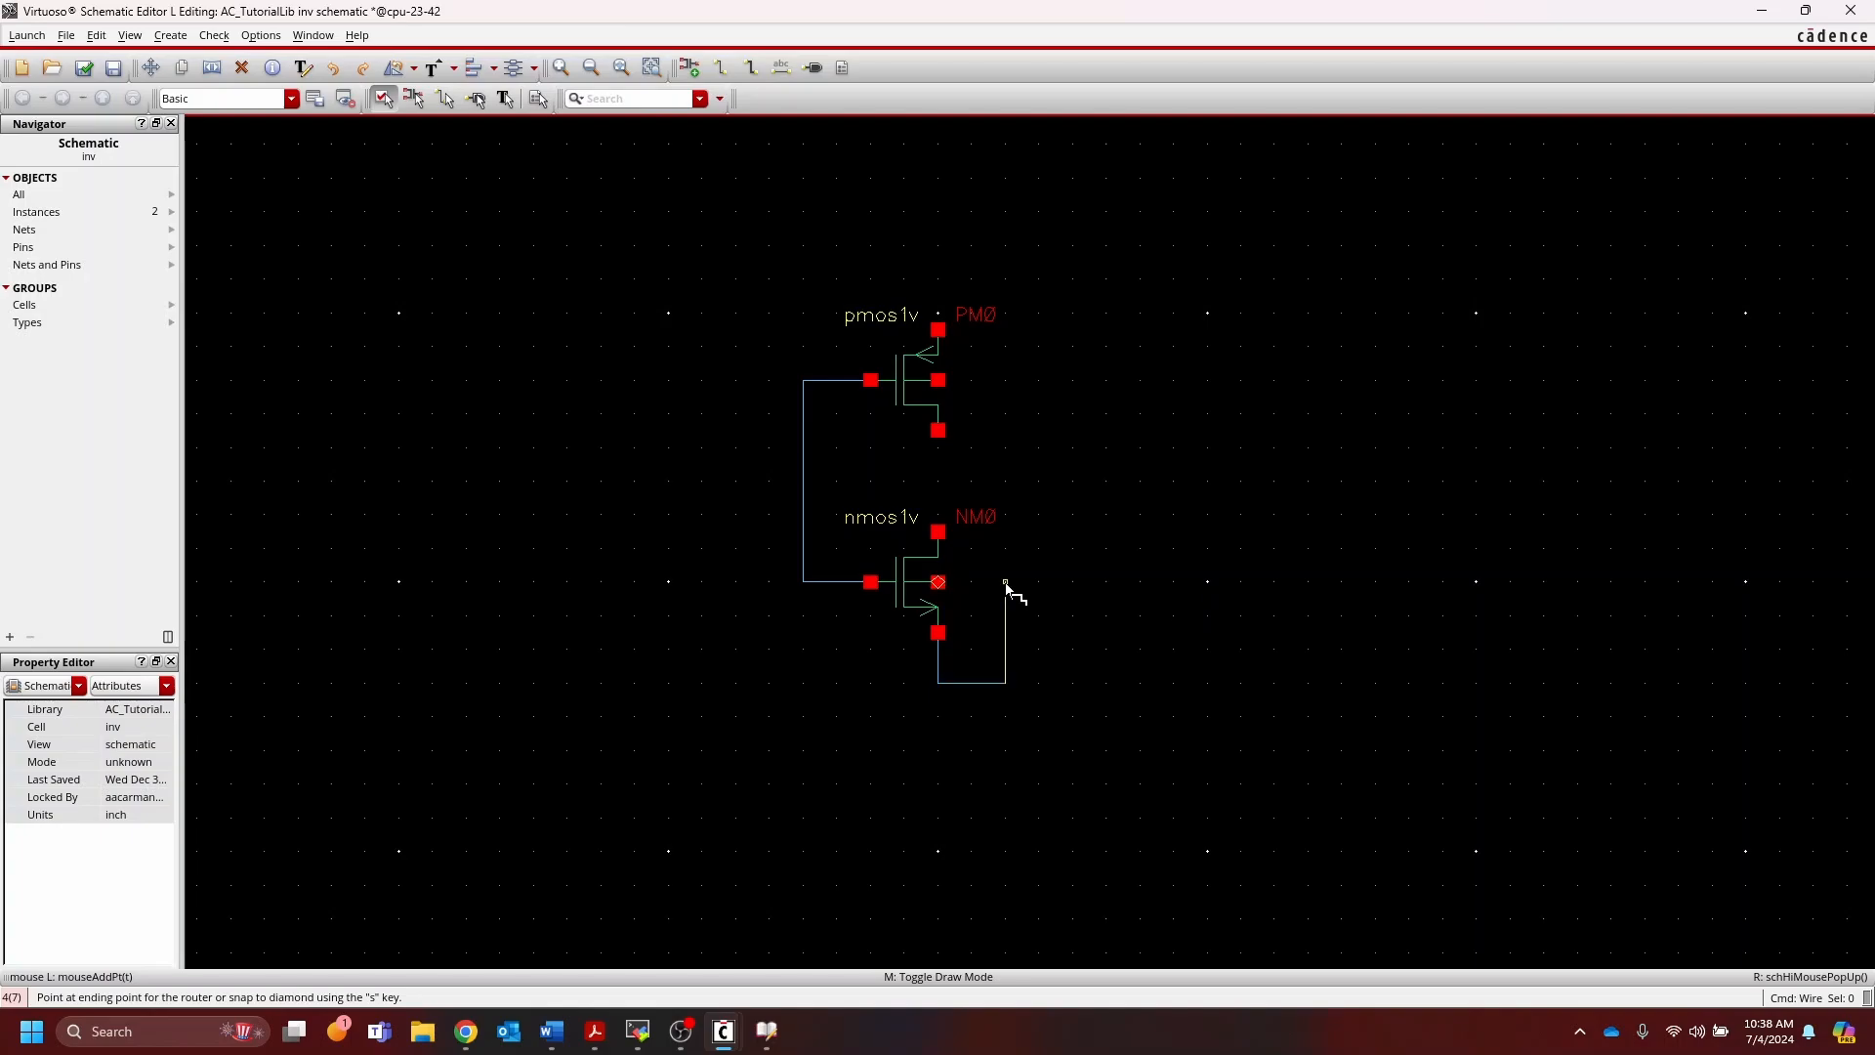
click(943, 584)
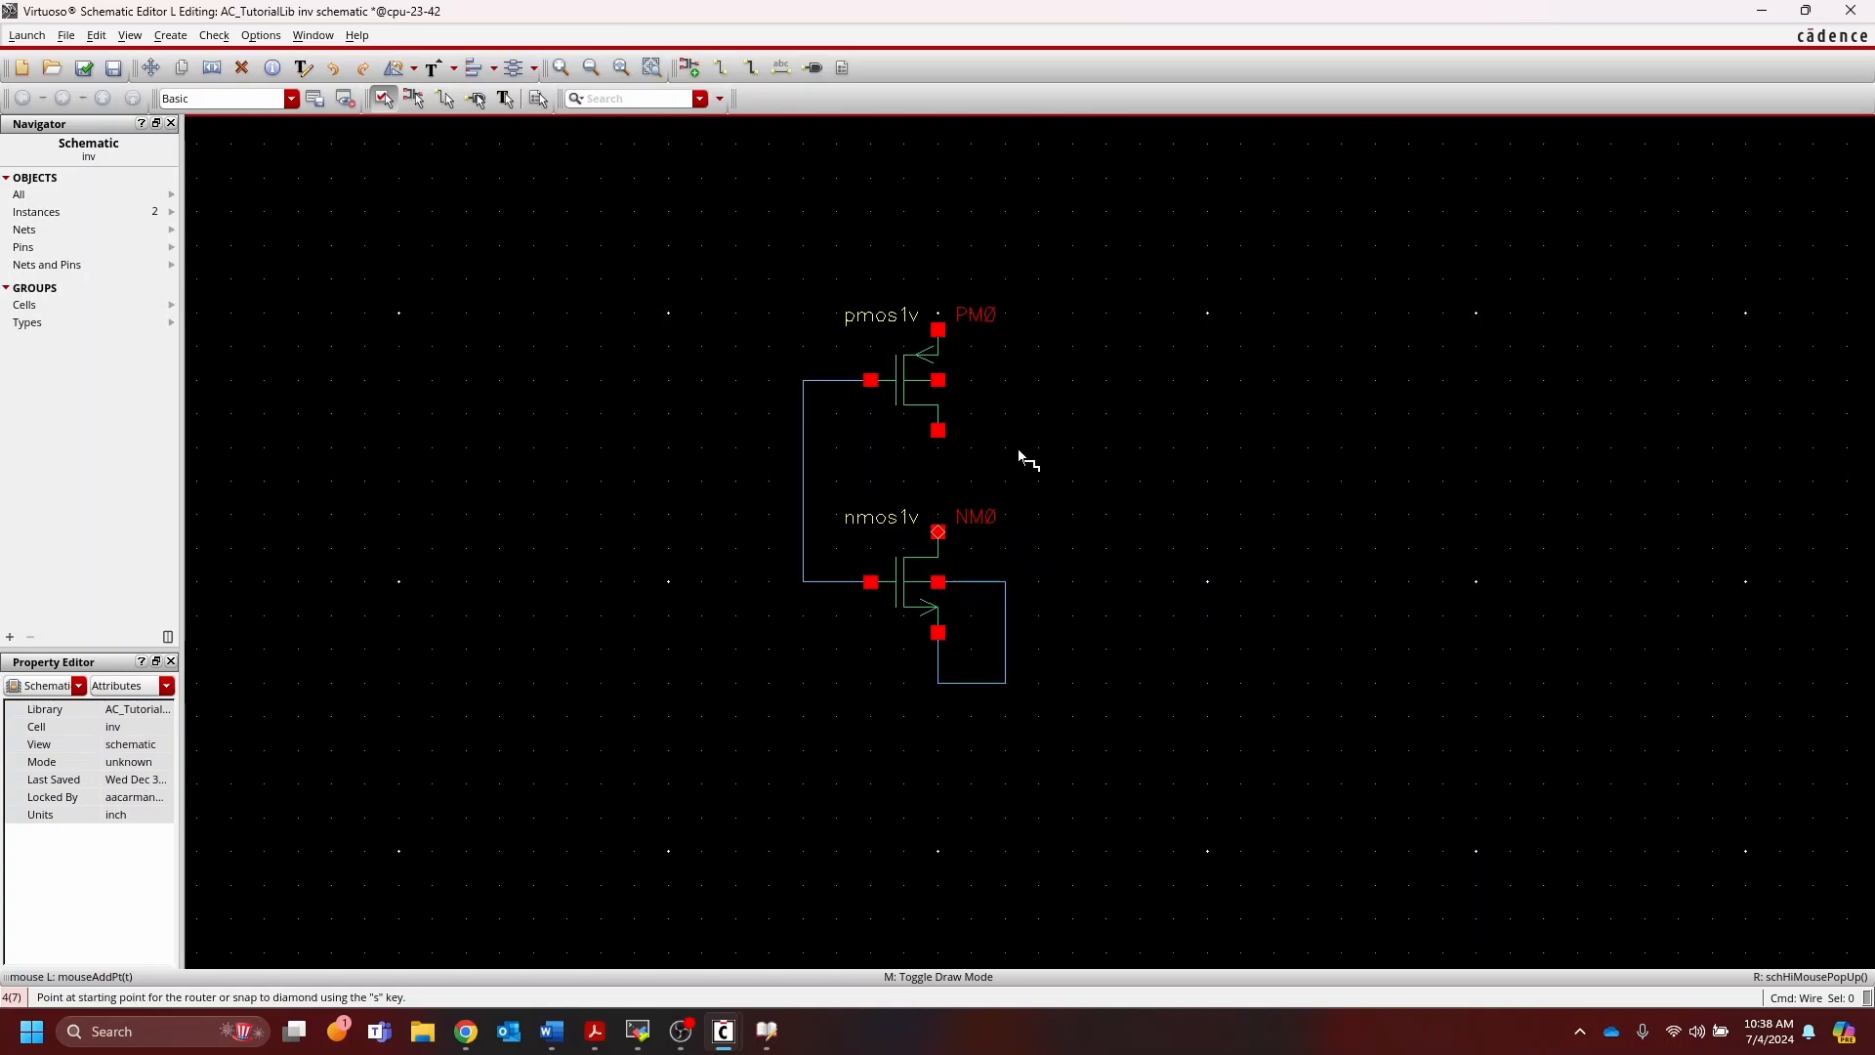
click(943, 381)
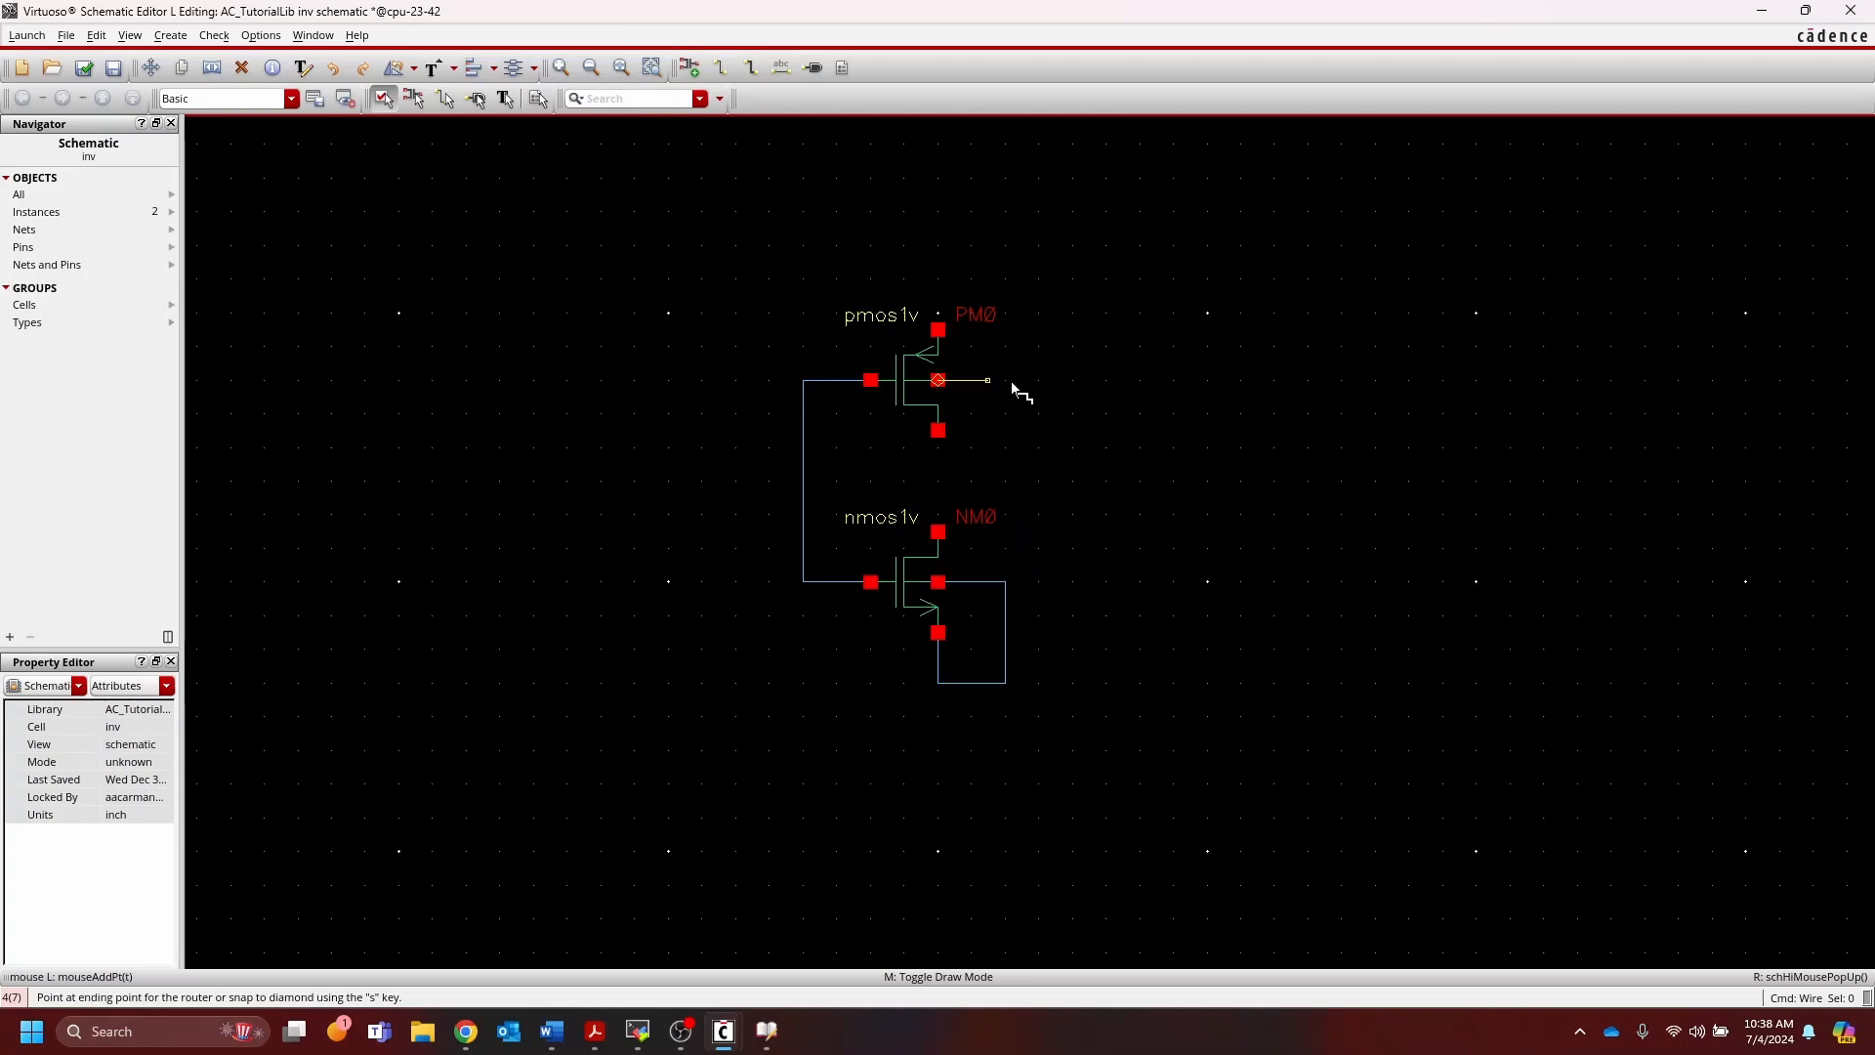
click(1039, 246)
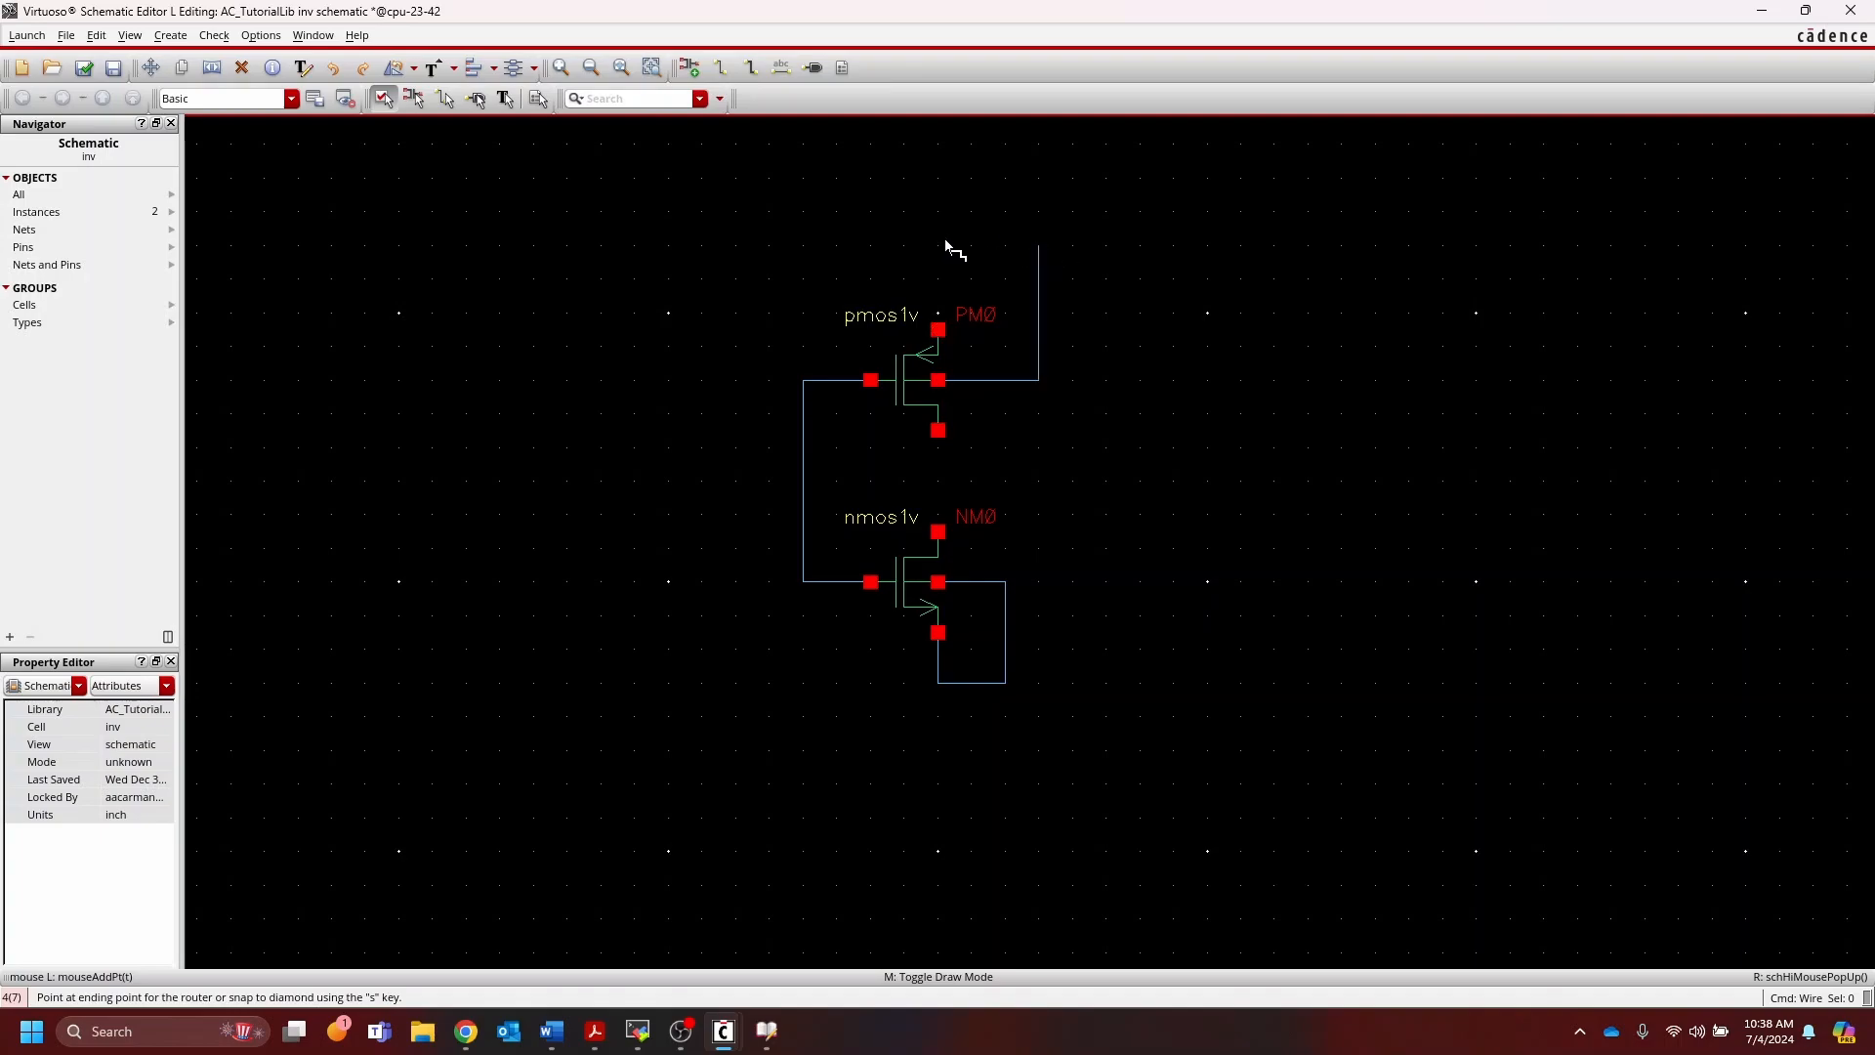
click(939, 329)
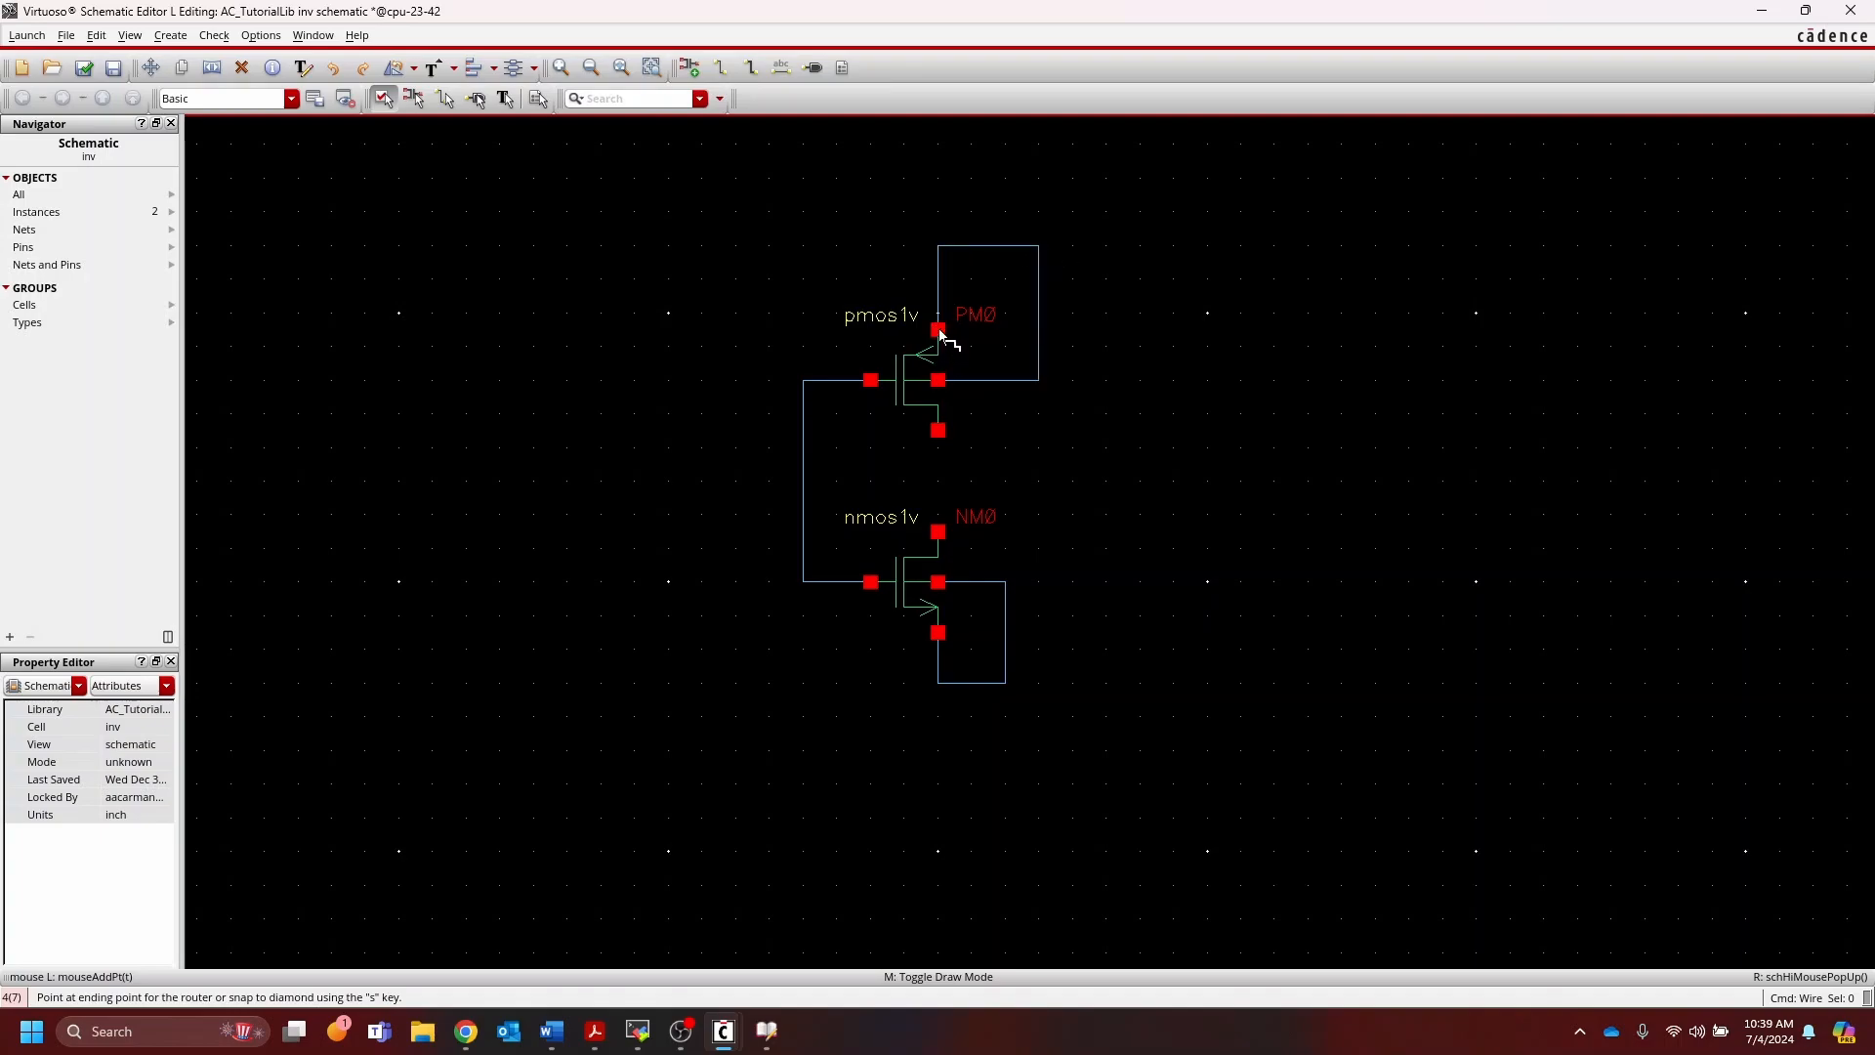
Step: Wire the PMOS drain to the NMOS drain, and extend an open output wire rightward from the middle of that connection
click(938, 430)
click(938, 533)
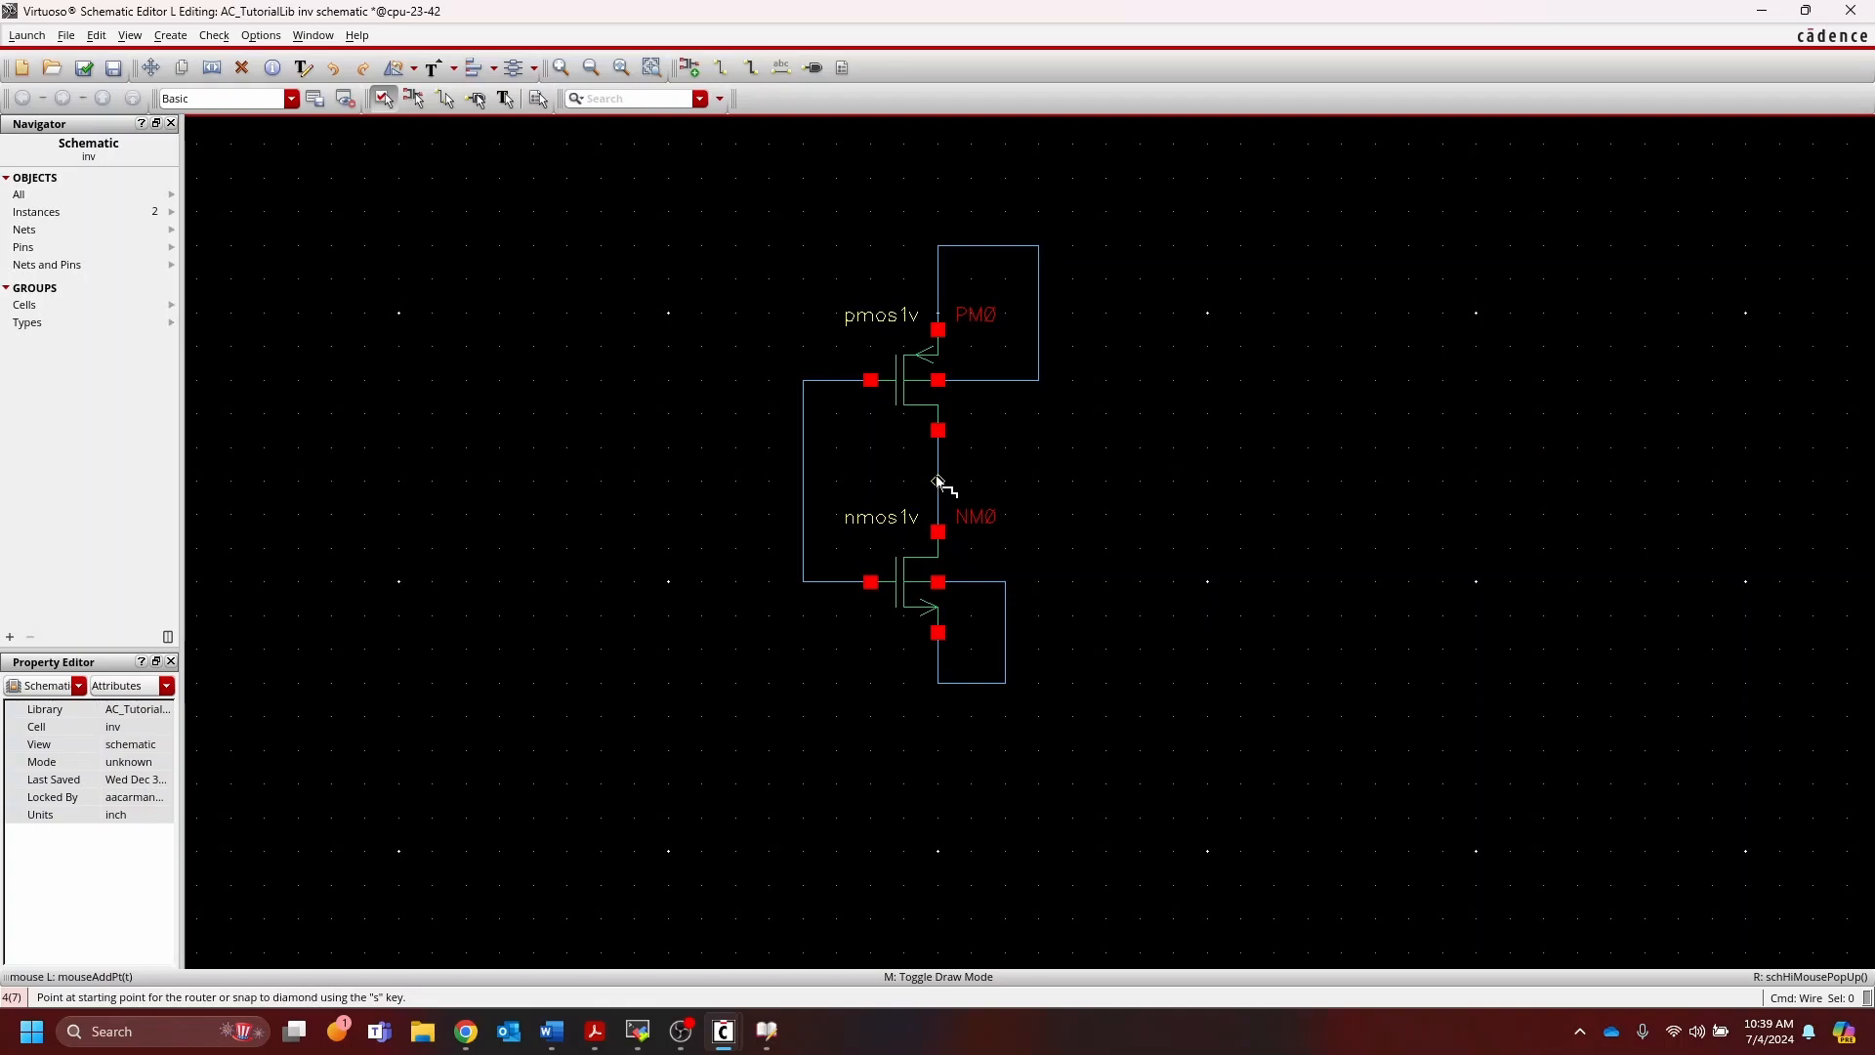
click(938, 480)
double_click(1108, 481)
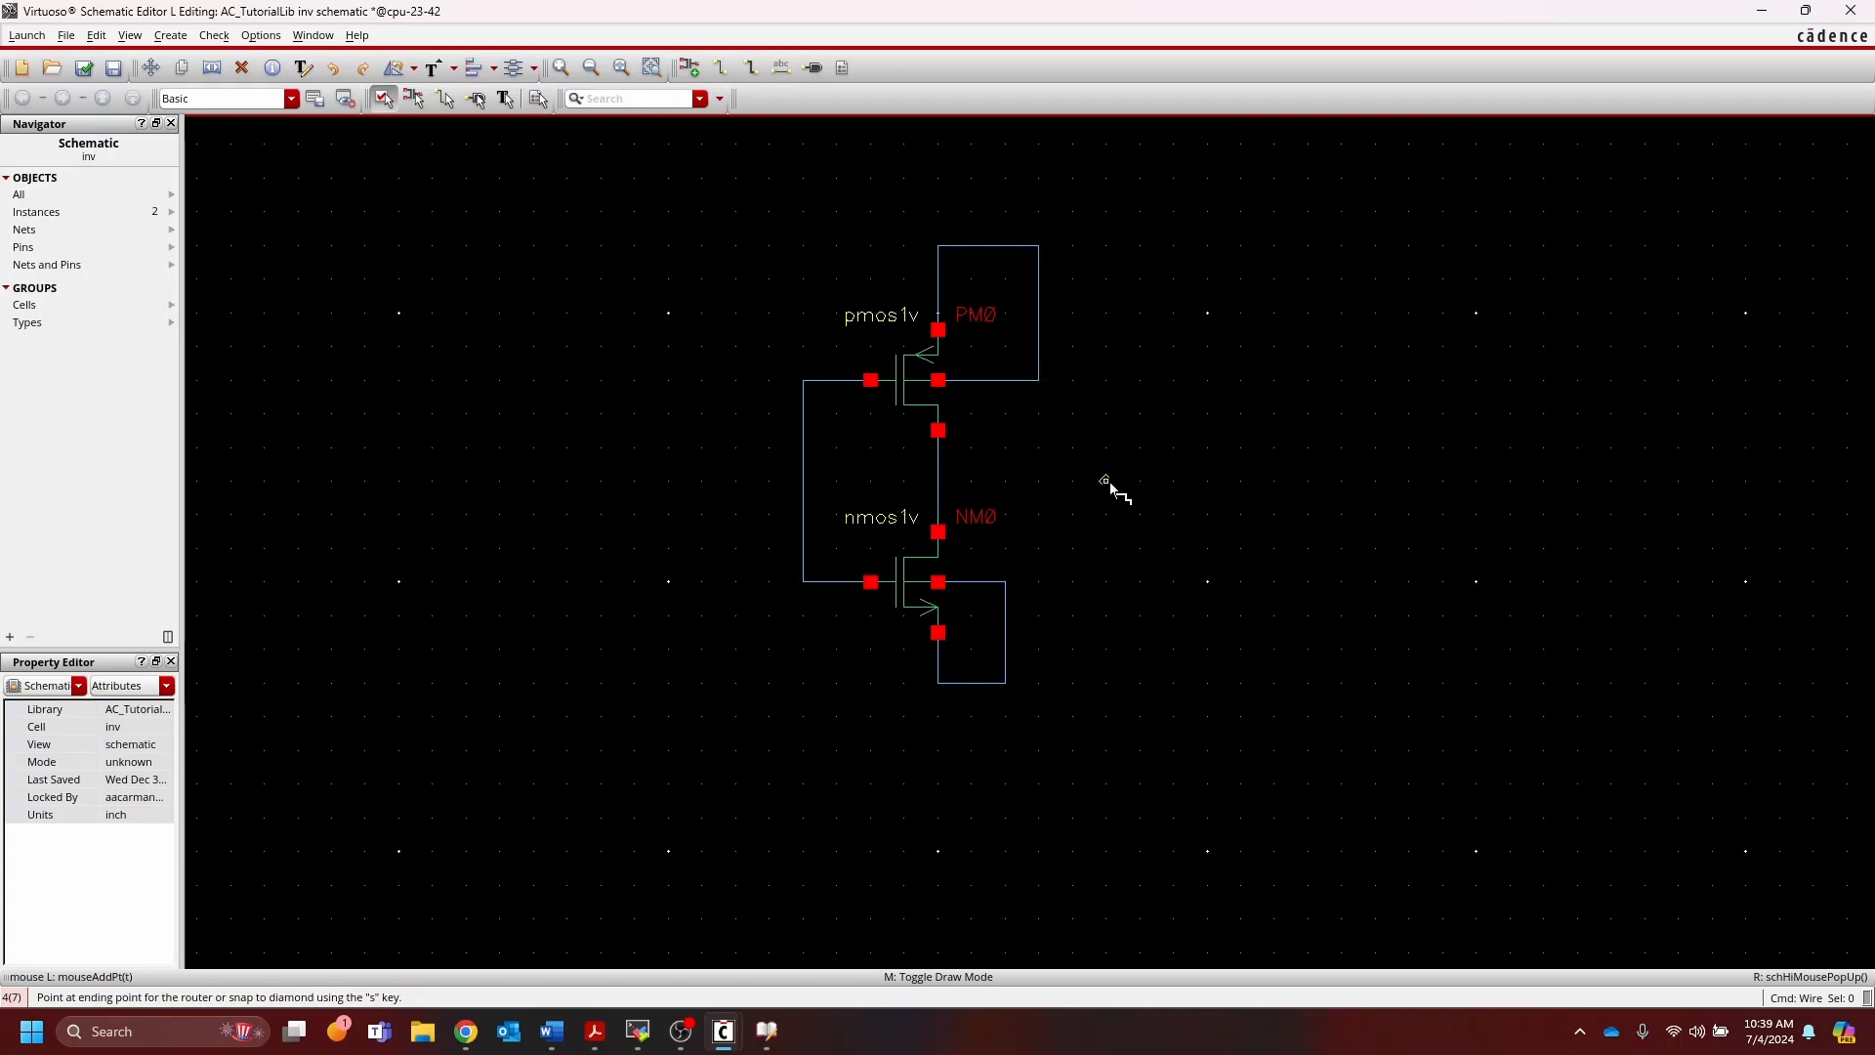
key(Escape)
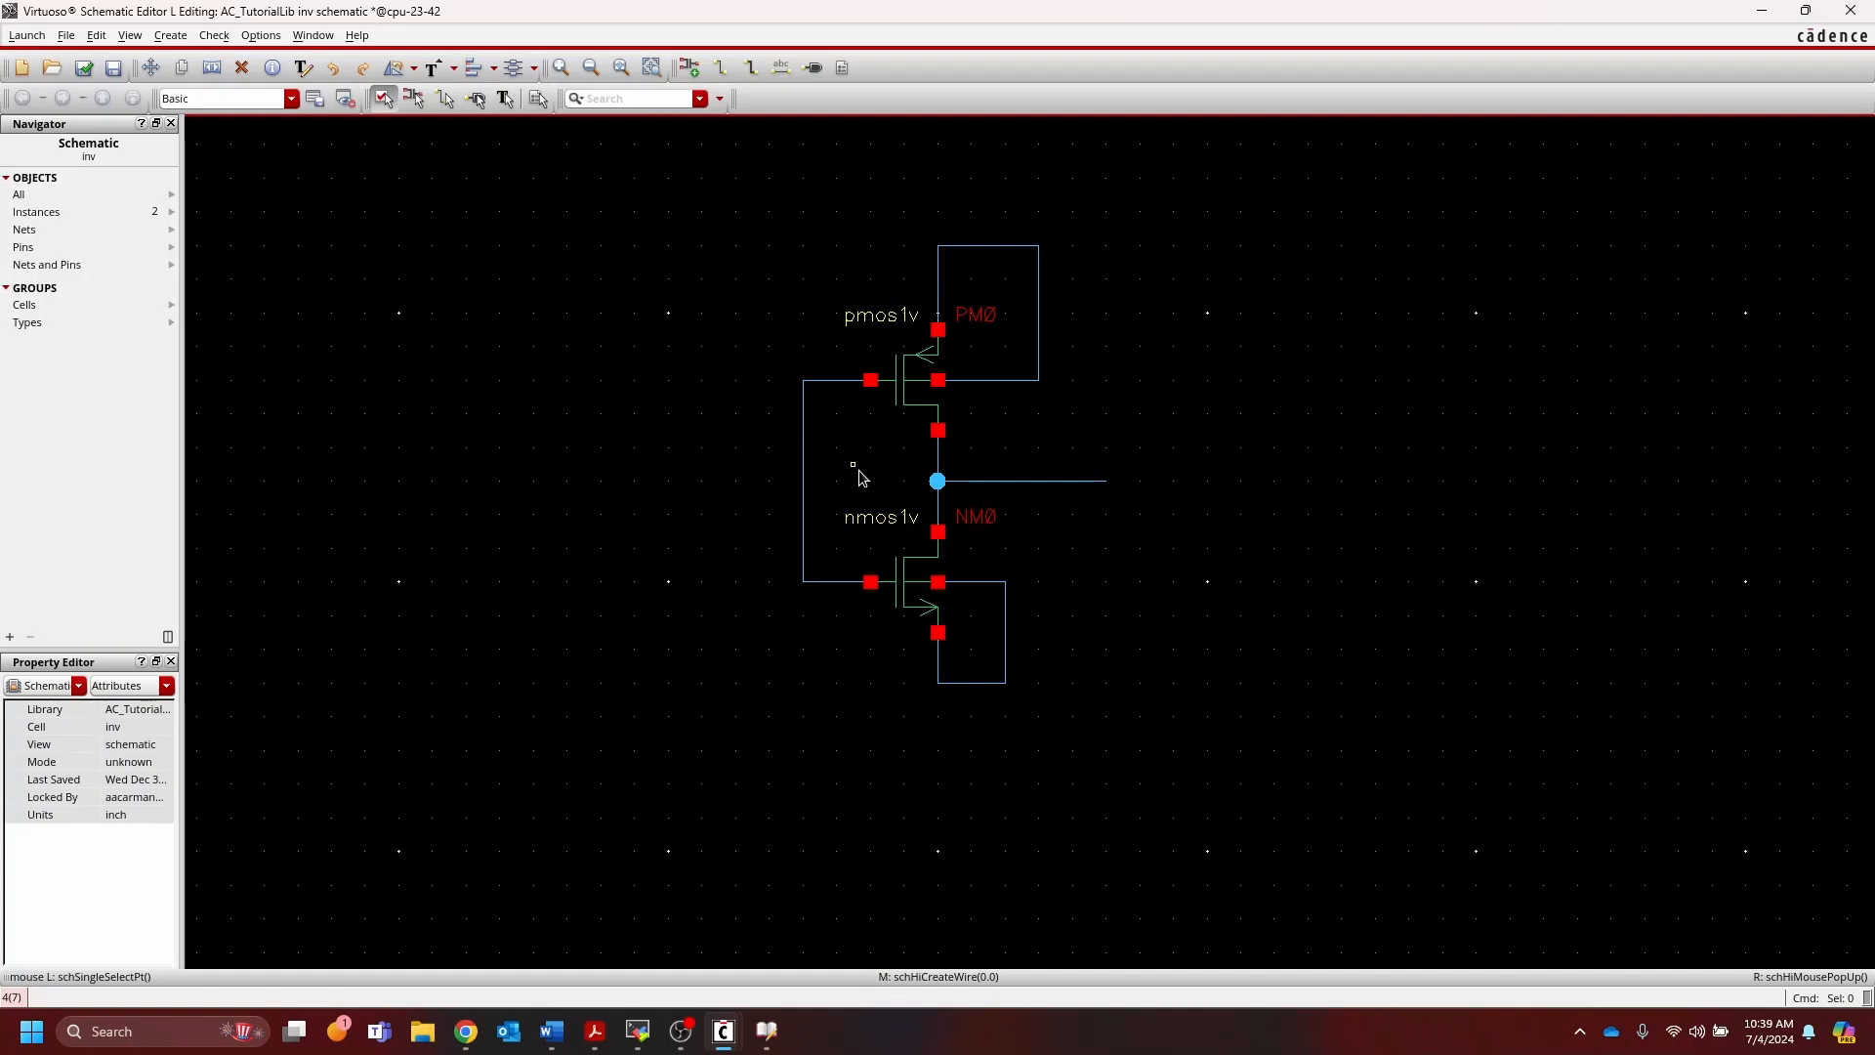
Step: Extend an open input wire leftward from the middle of the shared gate connection
key(w)
click(803, 481)
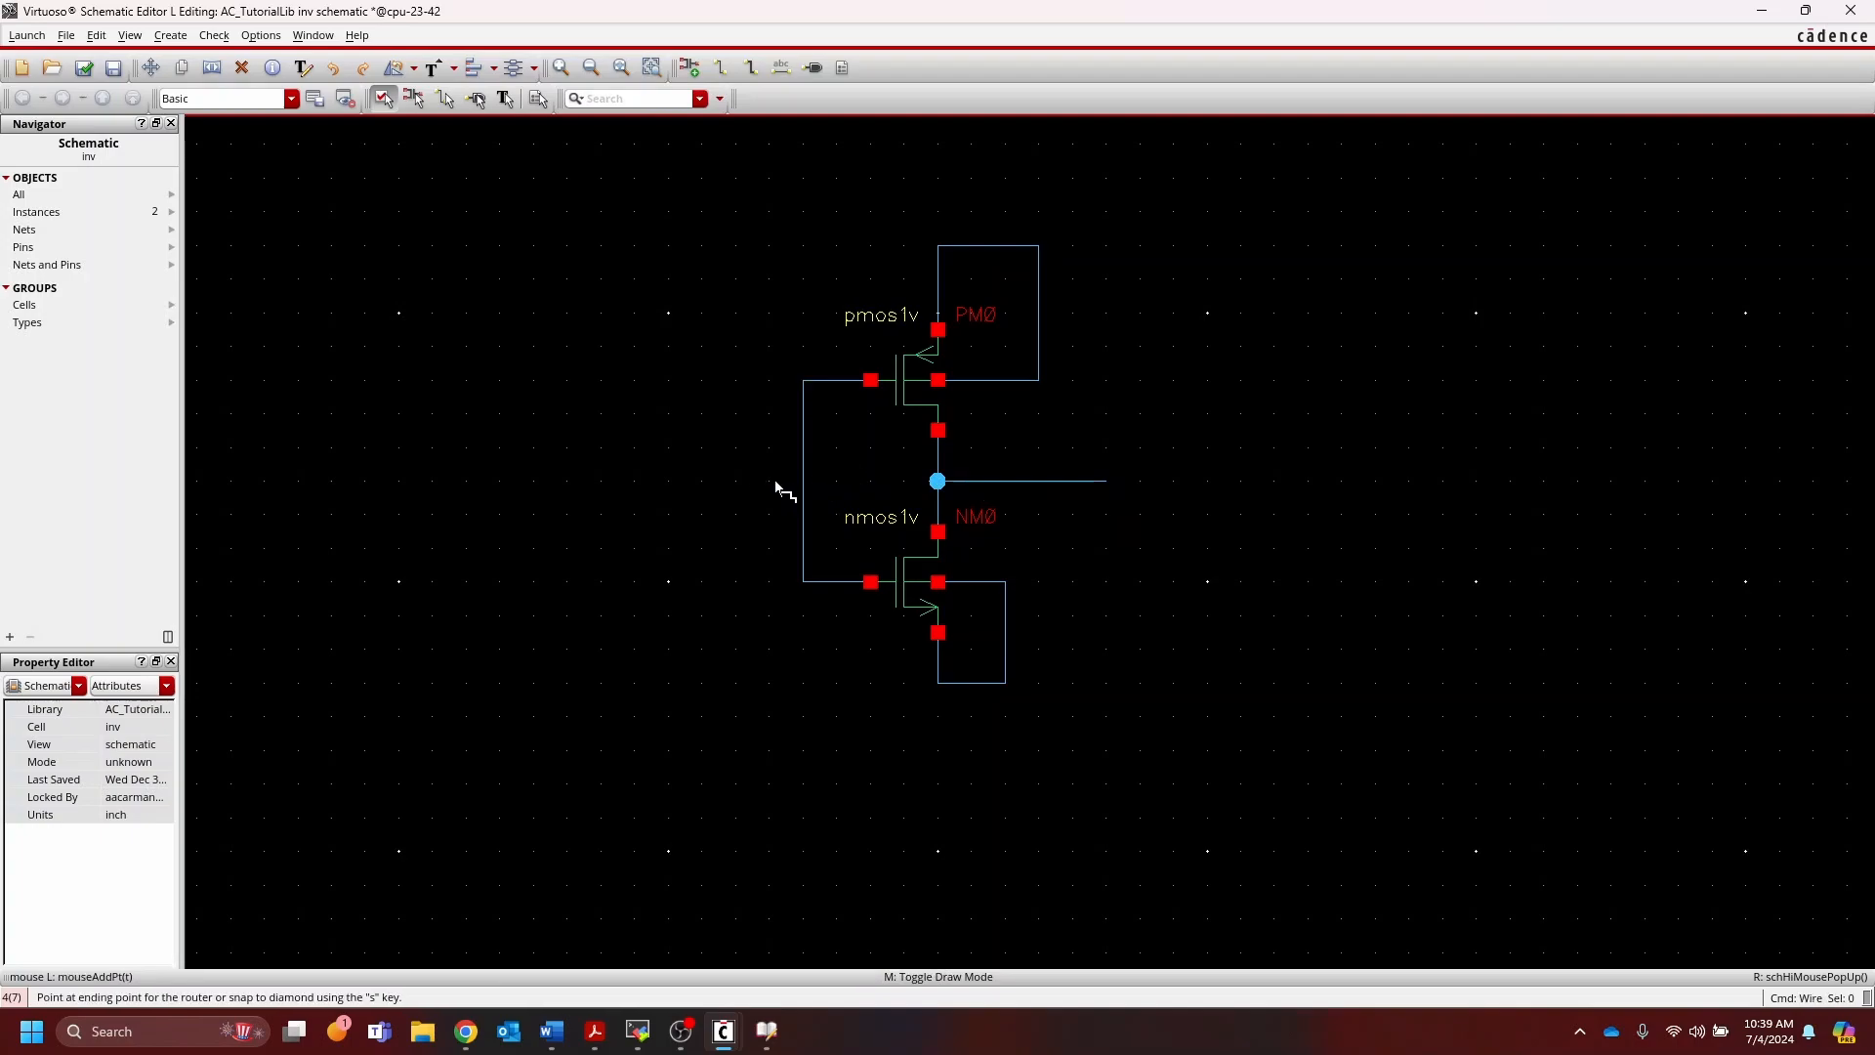
click(668, 481)
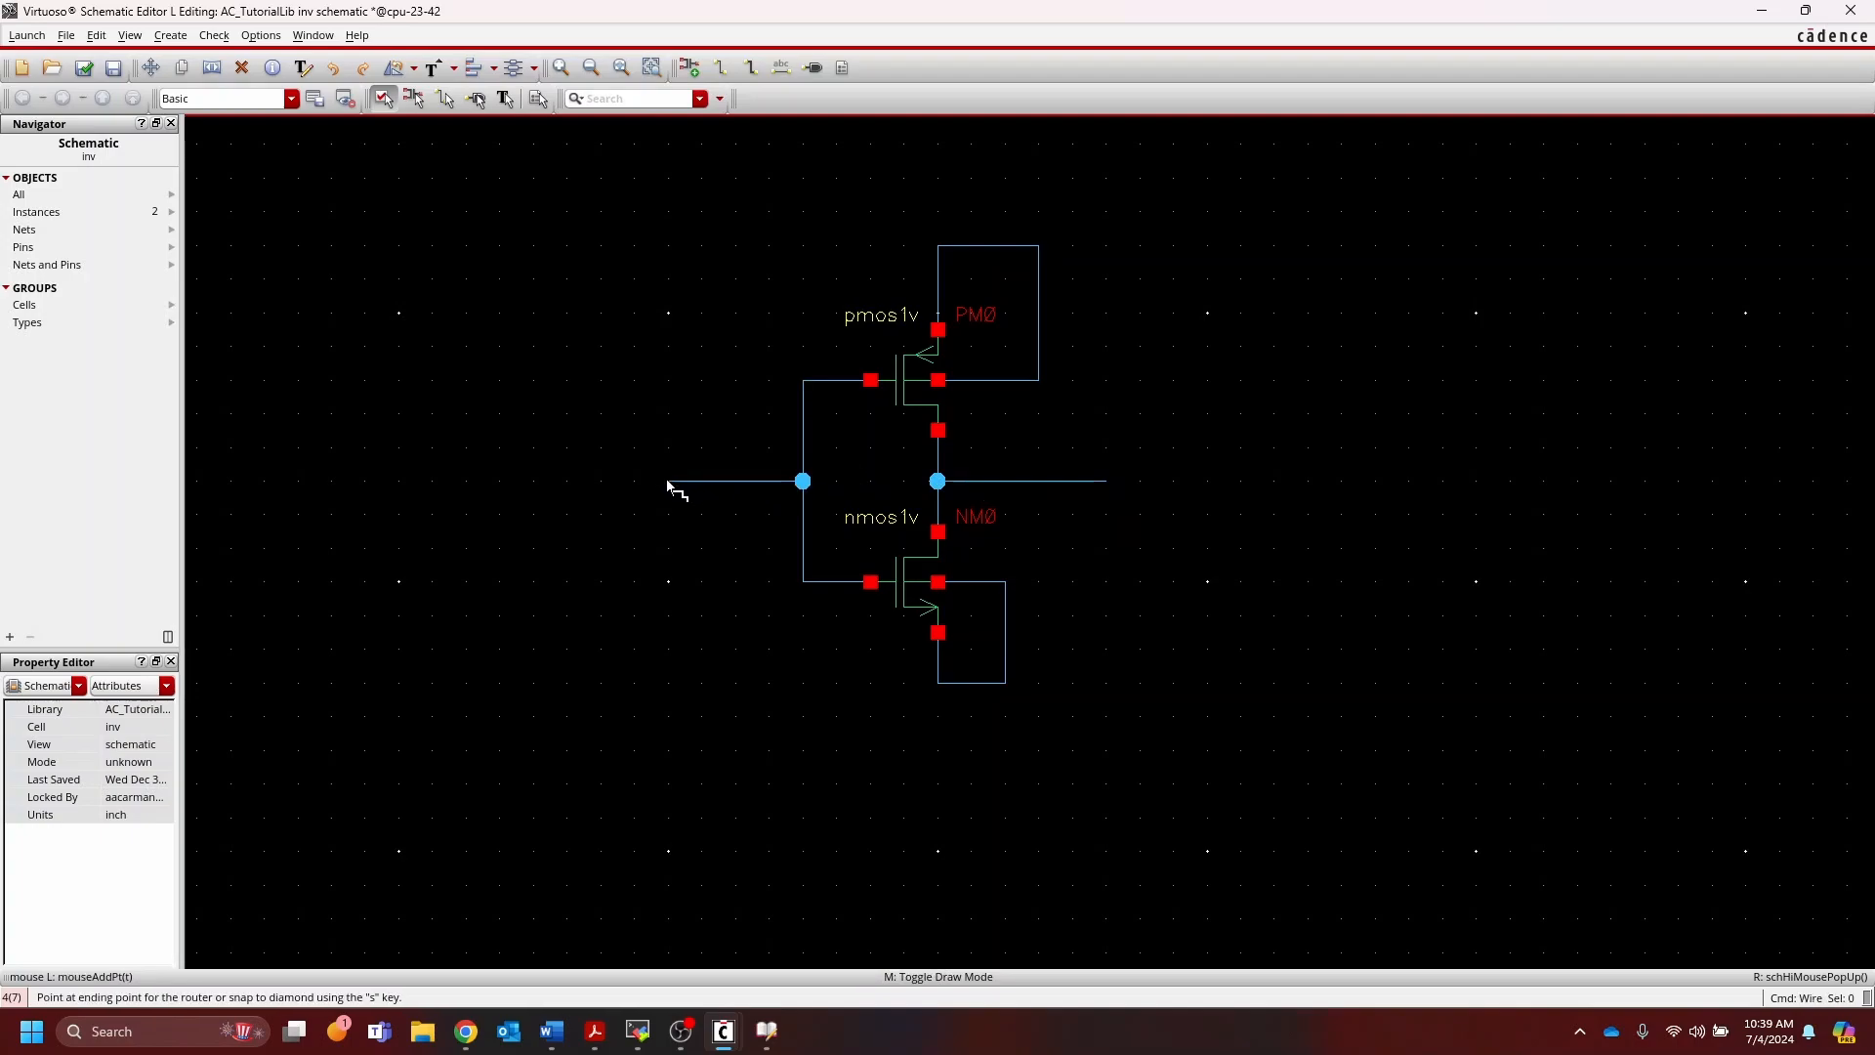
right_click(715, 529)
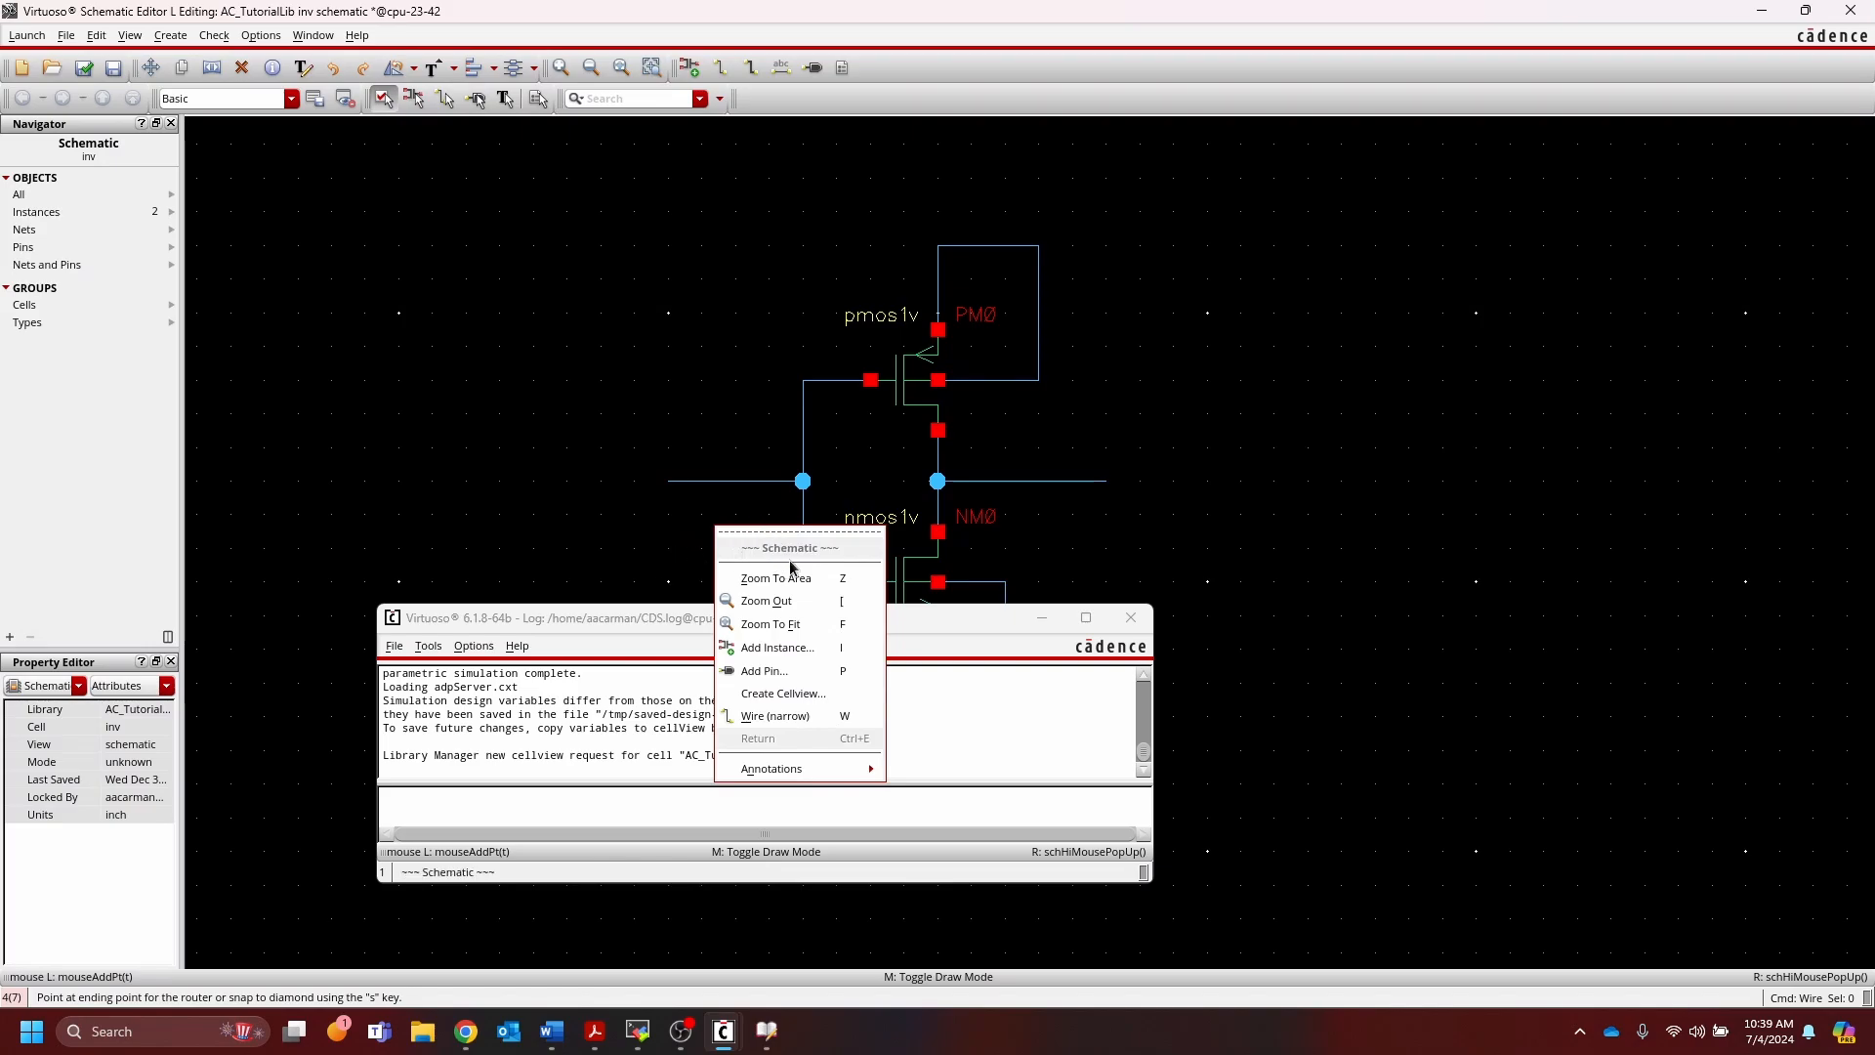
Step: Minimize the log window covering the schematic and place an analogLib gnd symbol on the NMOS source-body wire
key(Escape)
key(Escape)
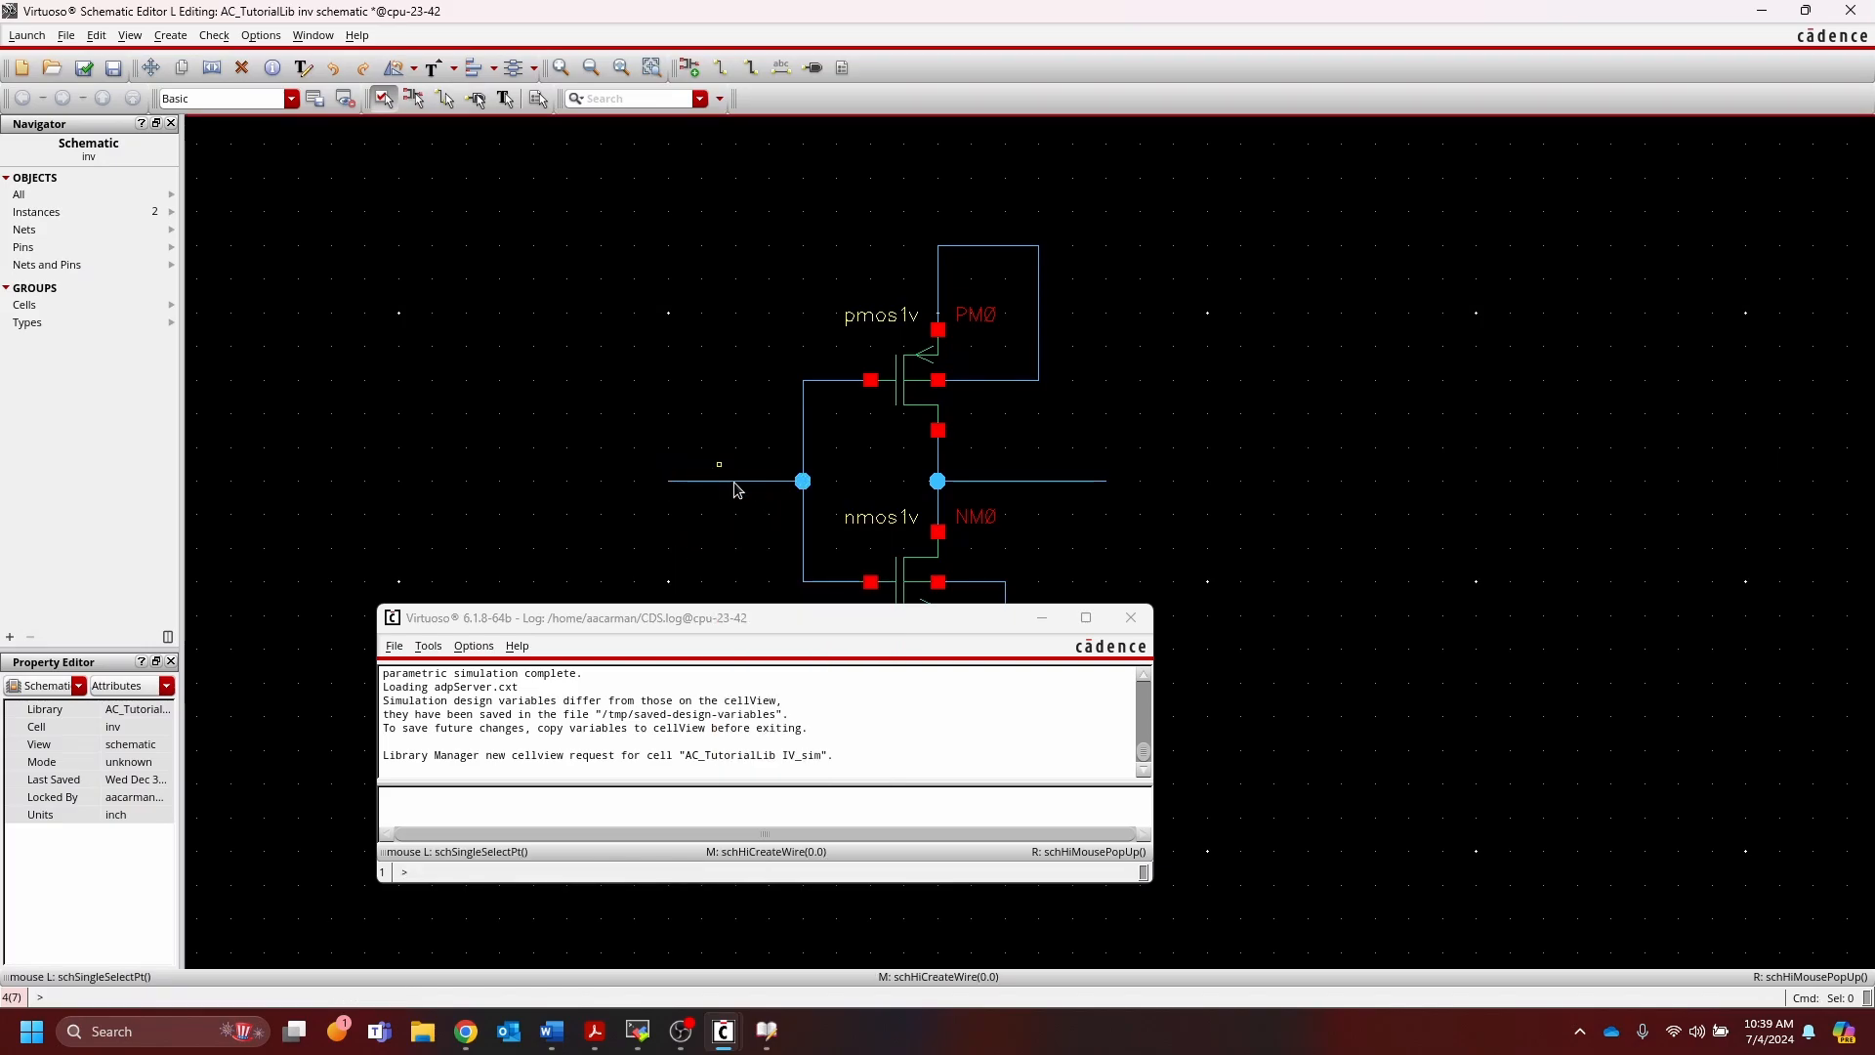
click(1048, 617)
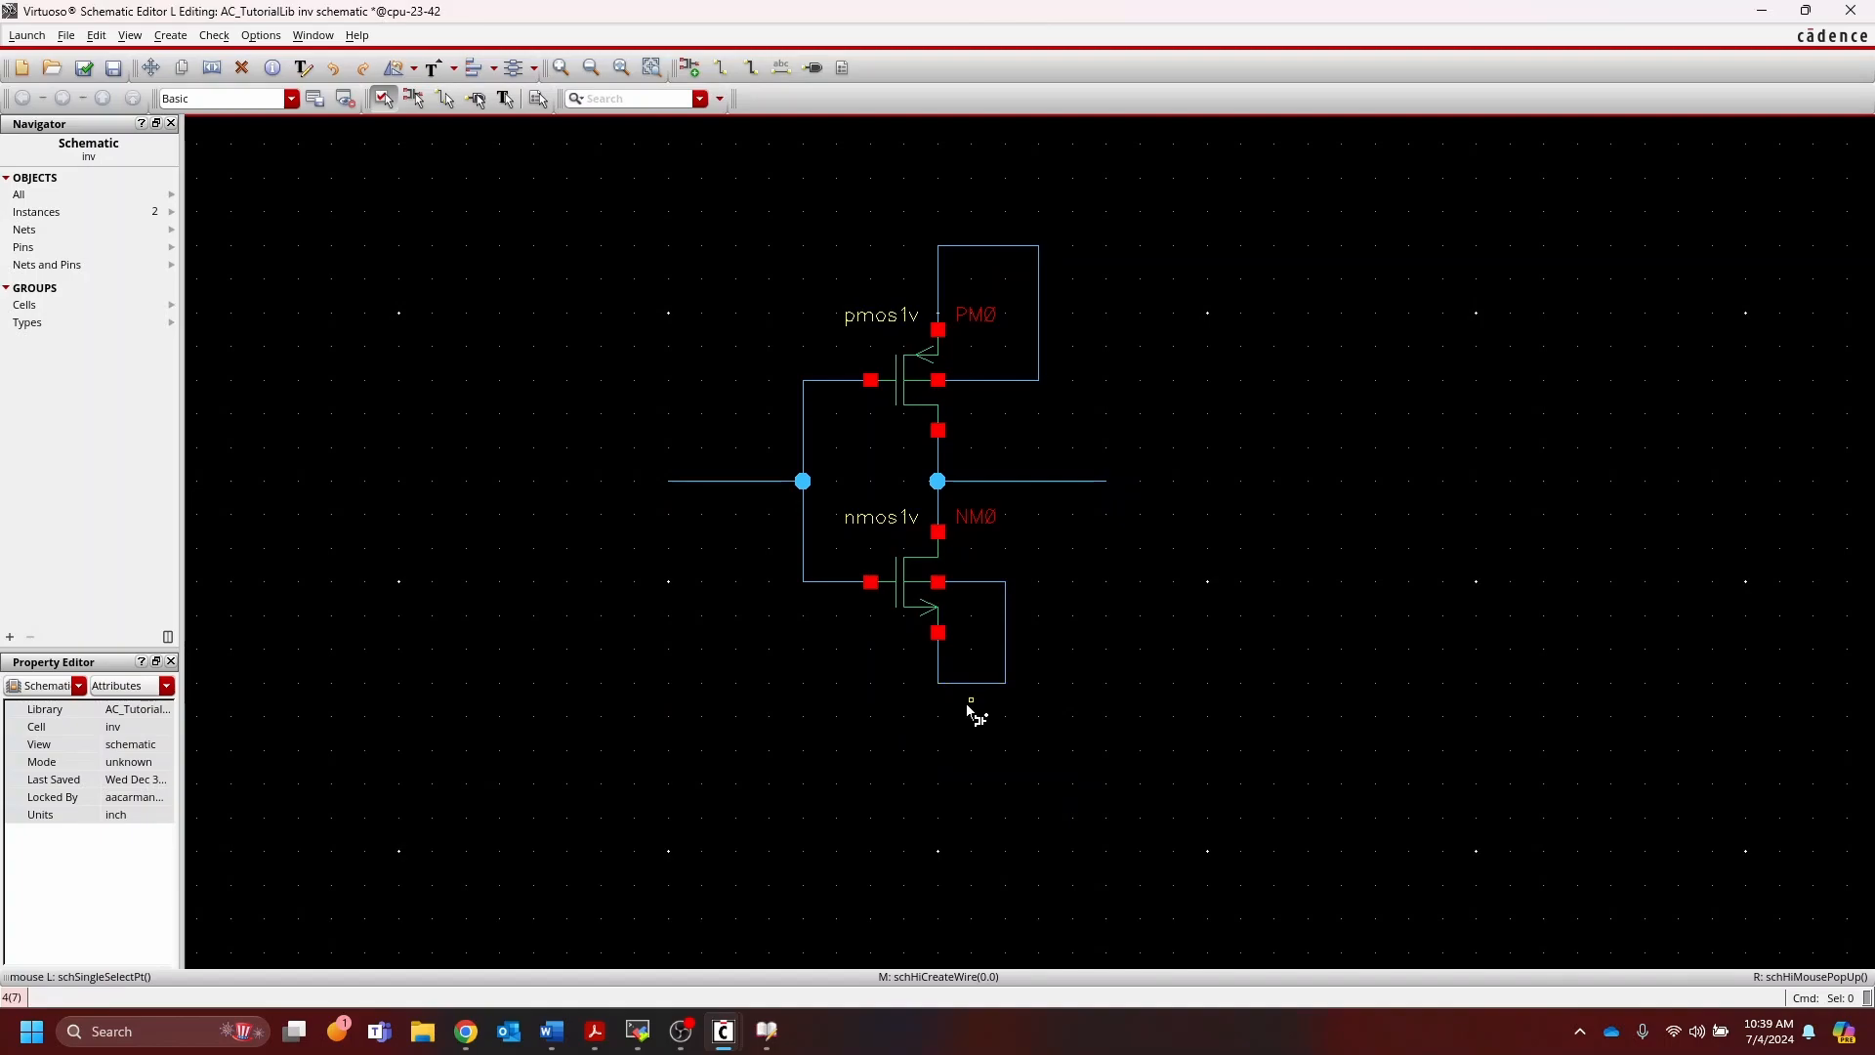
key(i)
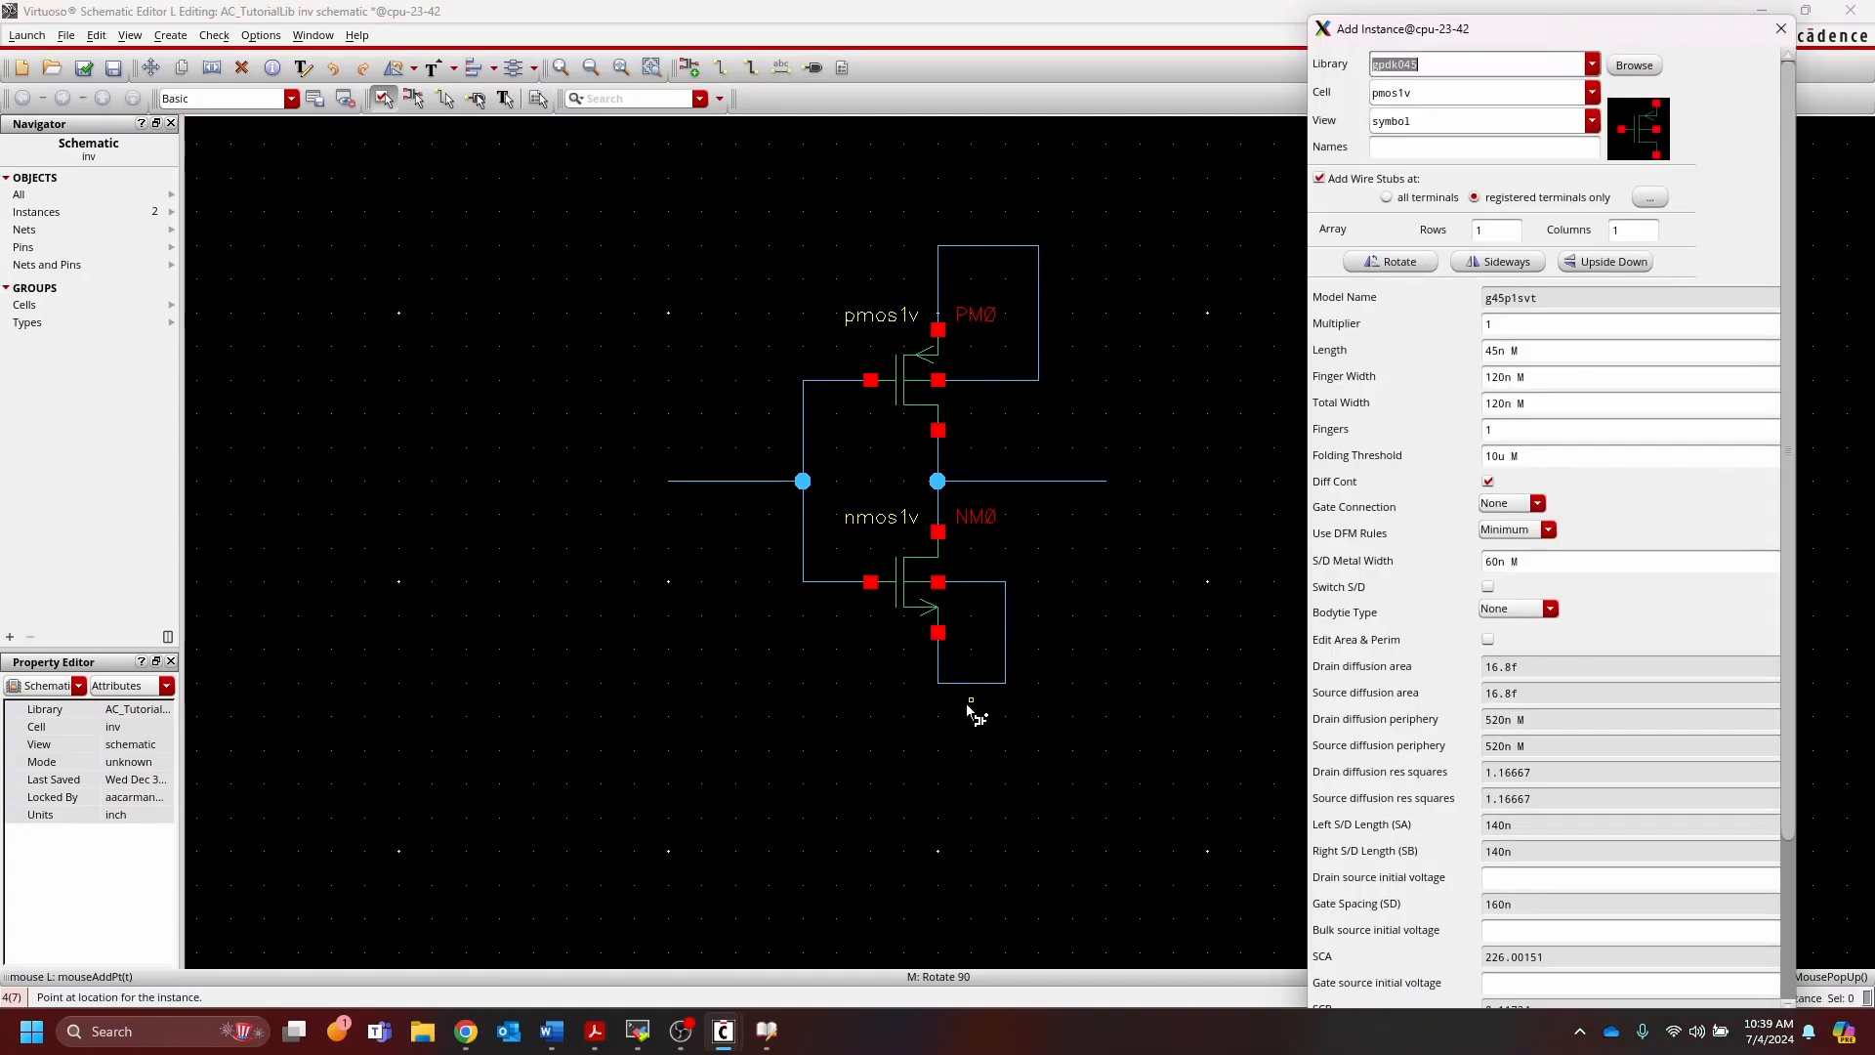
text(anal)
key(Tab)
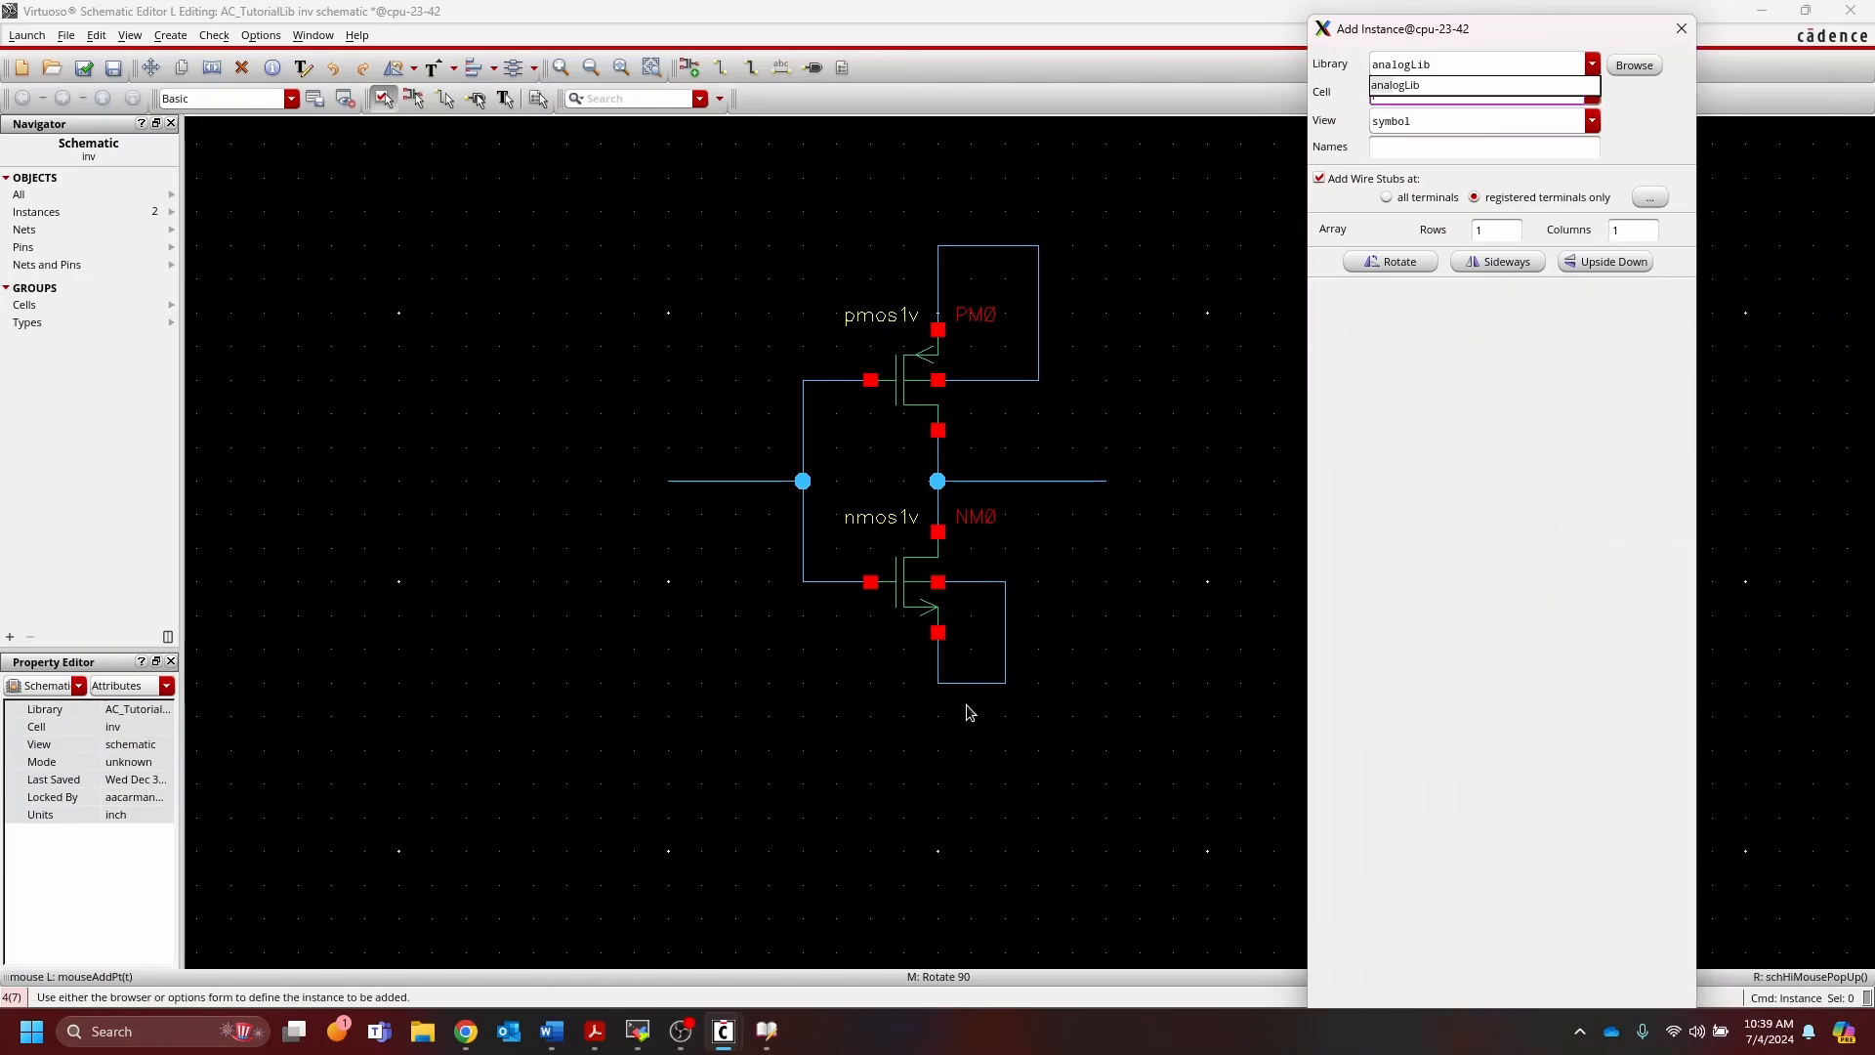
key(Tab)
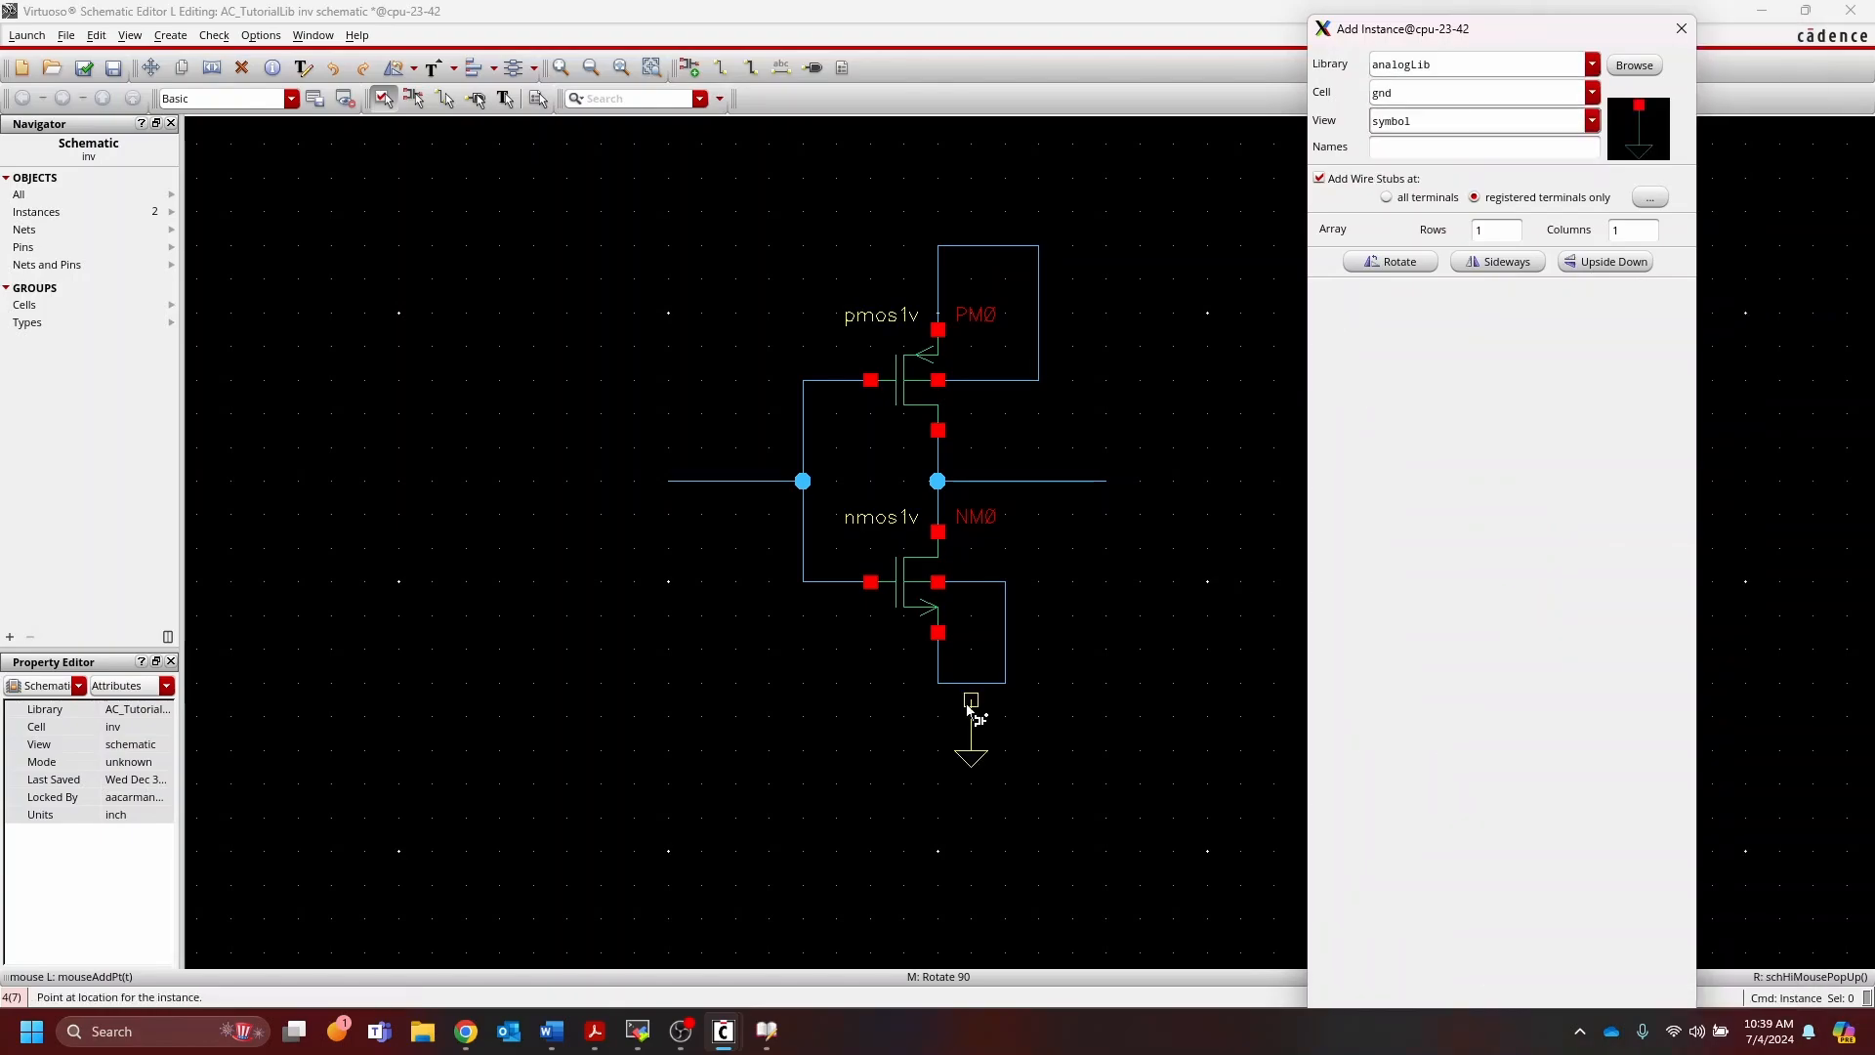
click(972, 685)
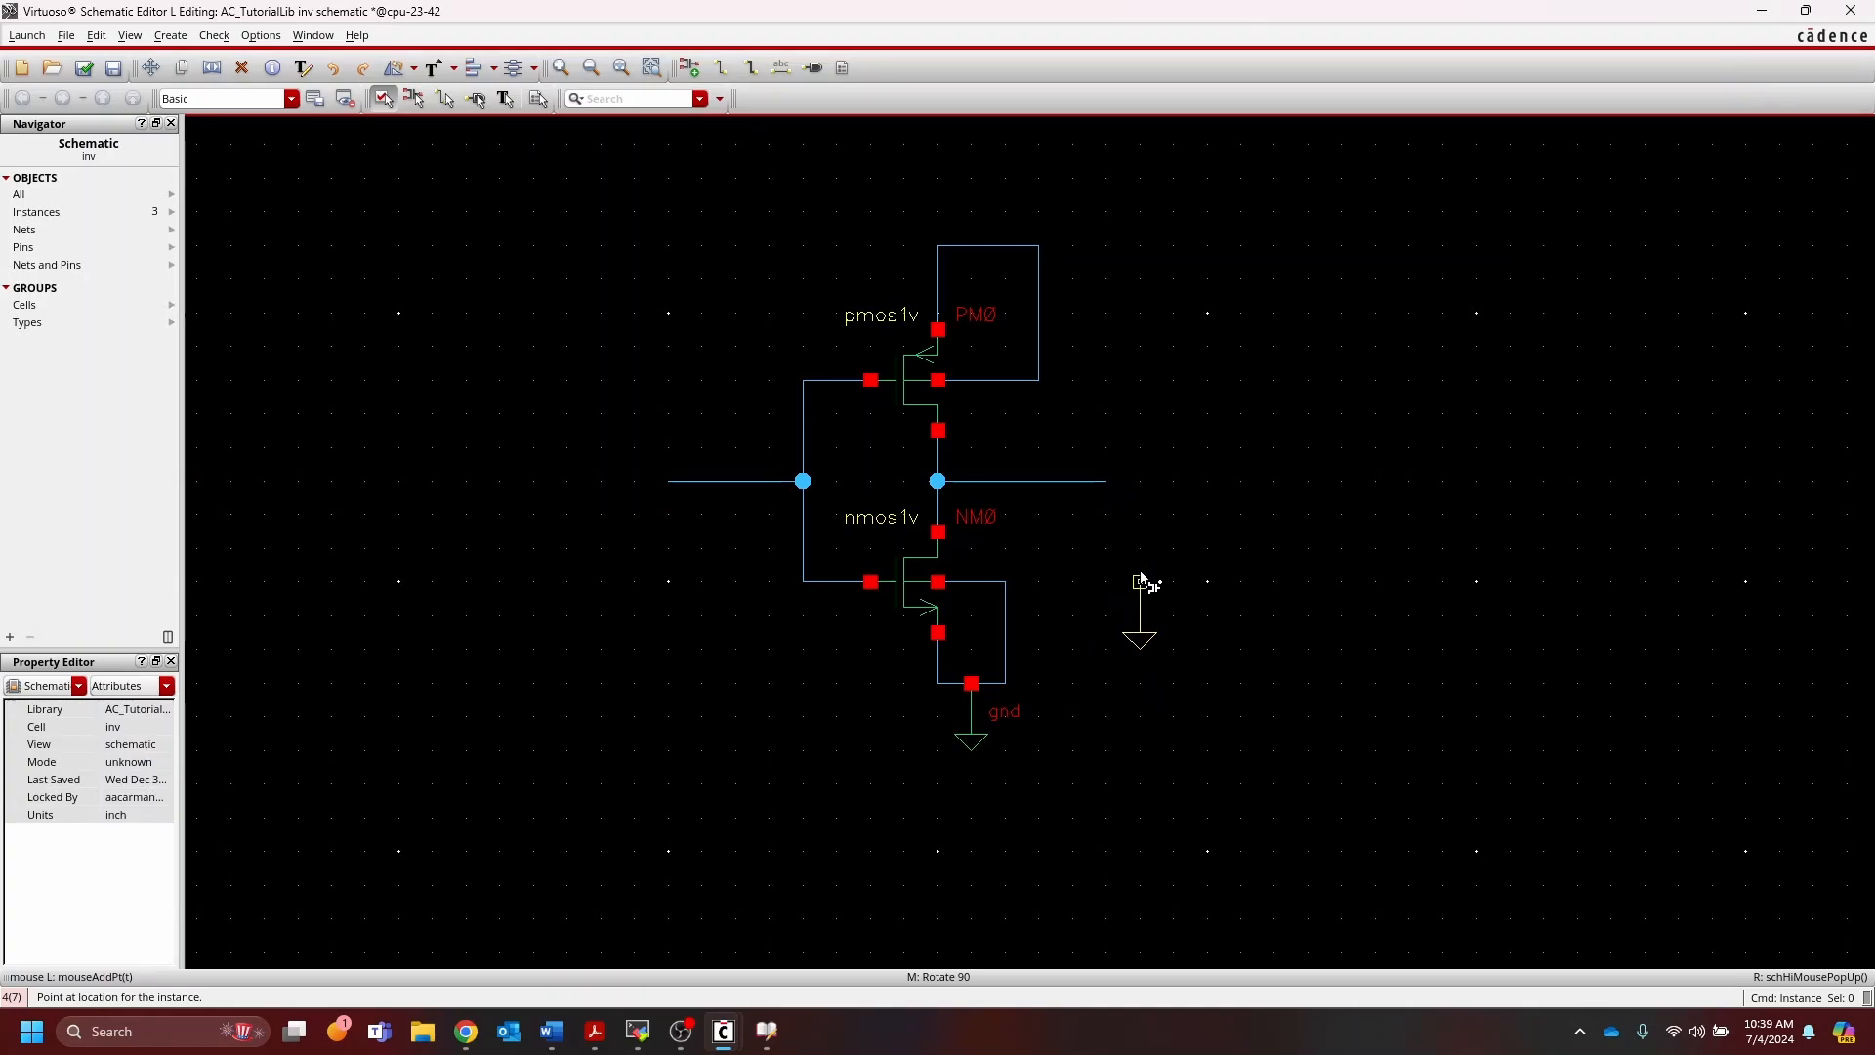
Step: Place an analogLib vdd symbol on the PMOS source-body wire
key(alt+Tab)
key(shift+Tab)
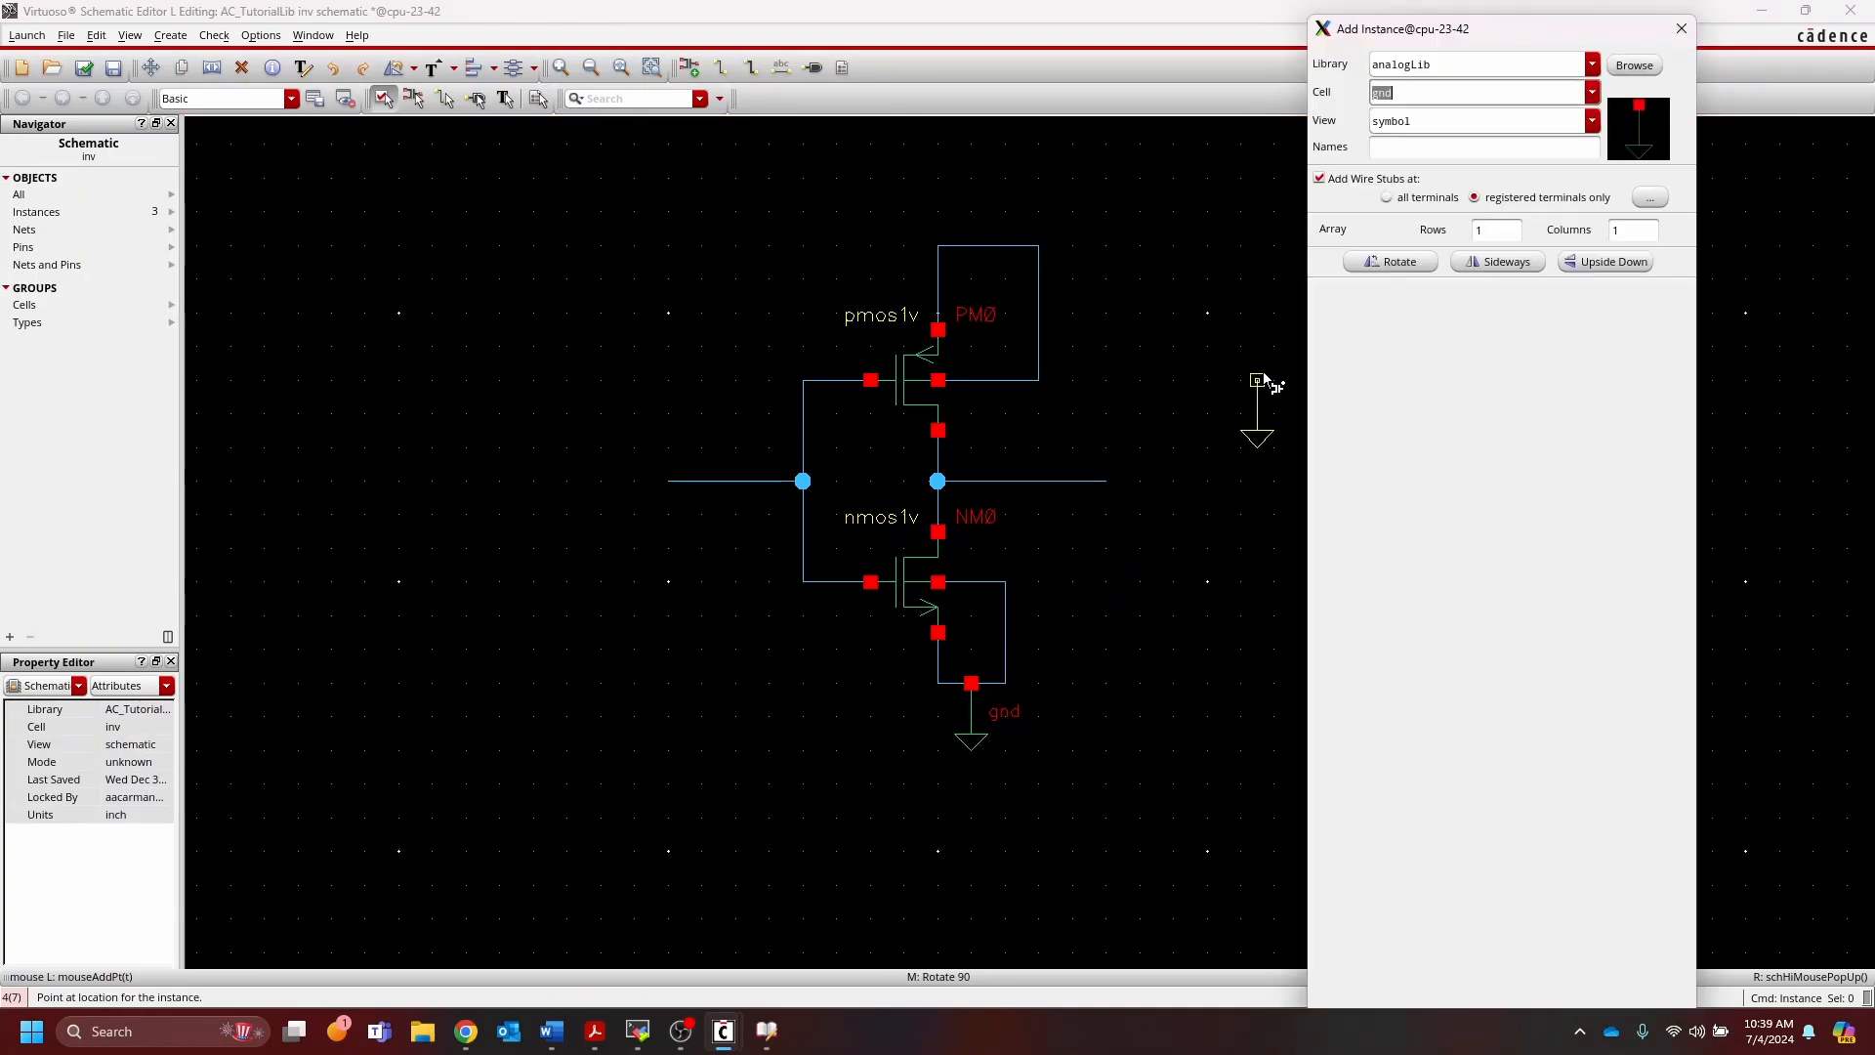
text(vdd)
key(Tab)
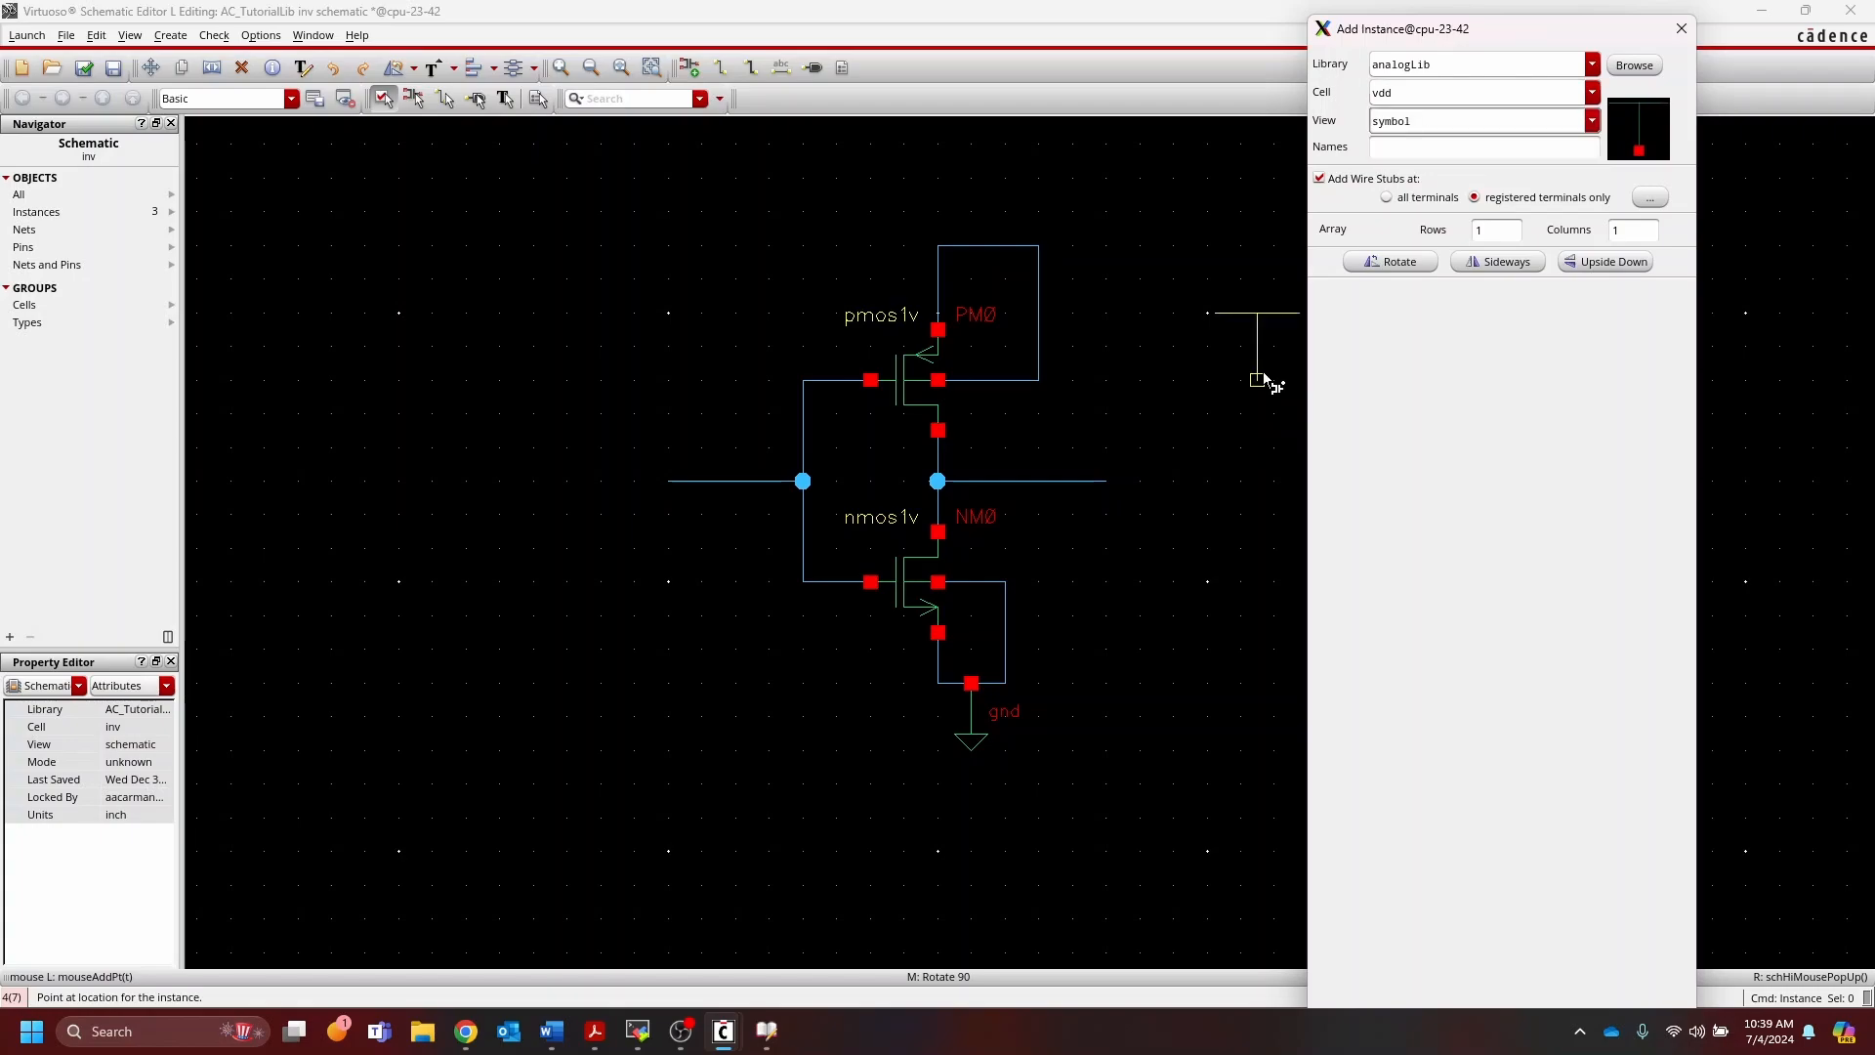
click(988, 245)
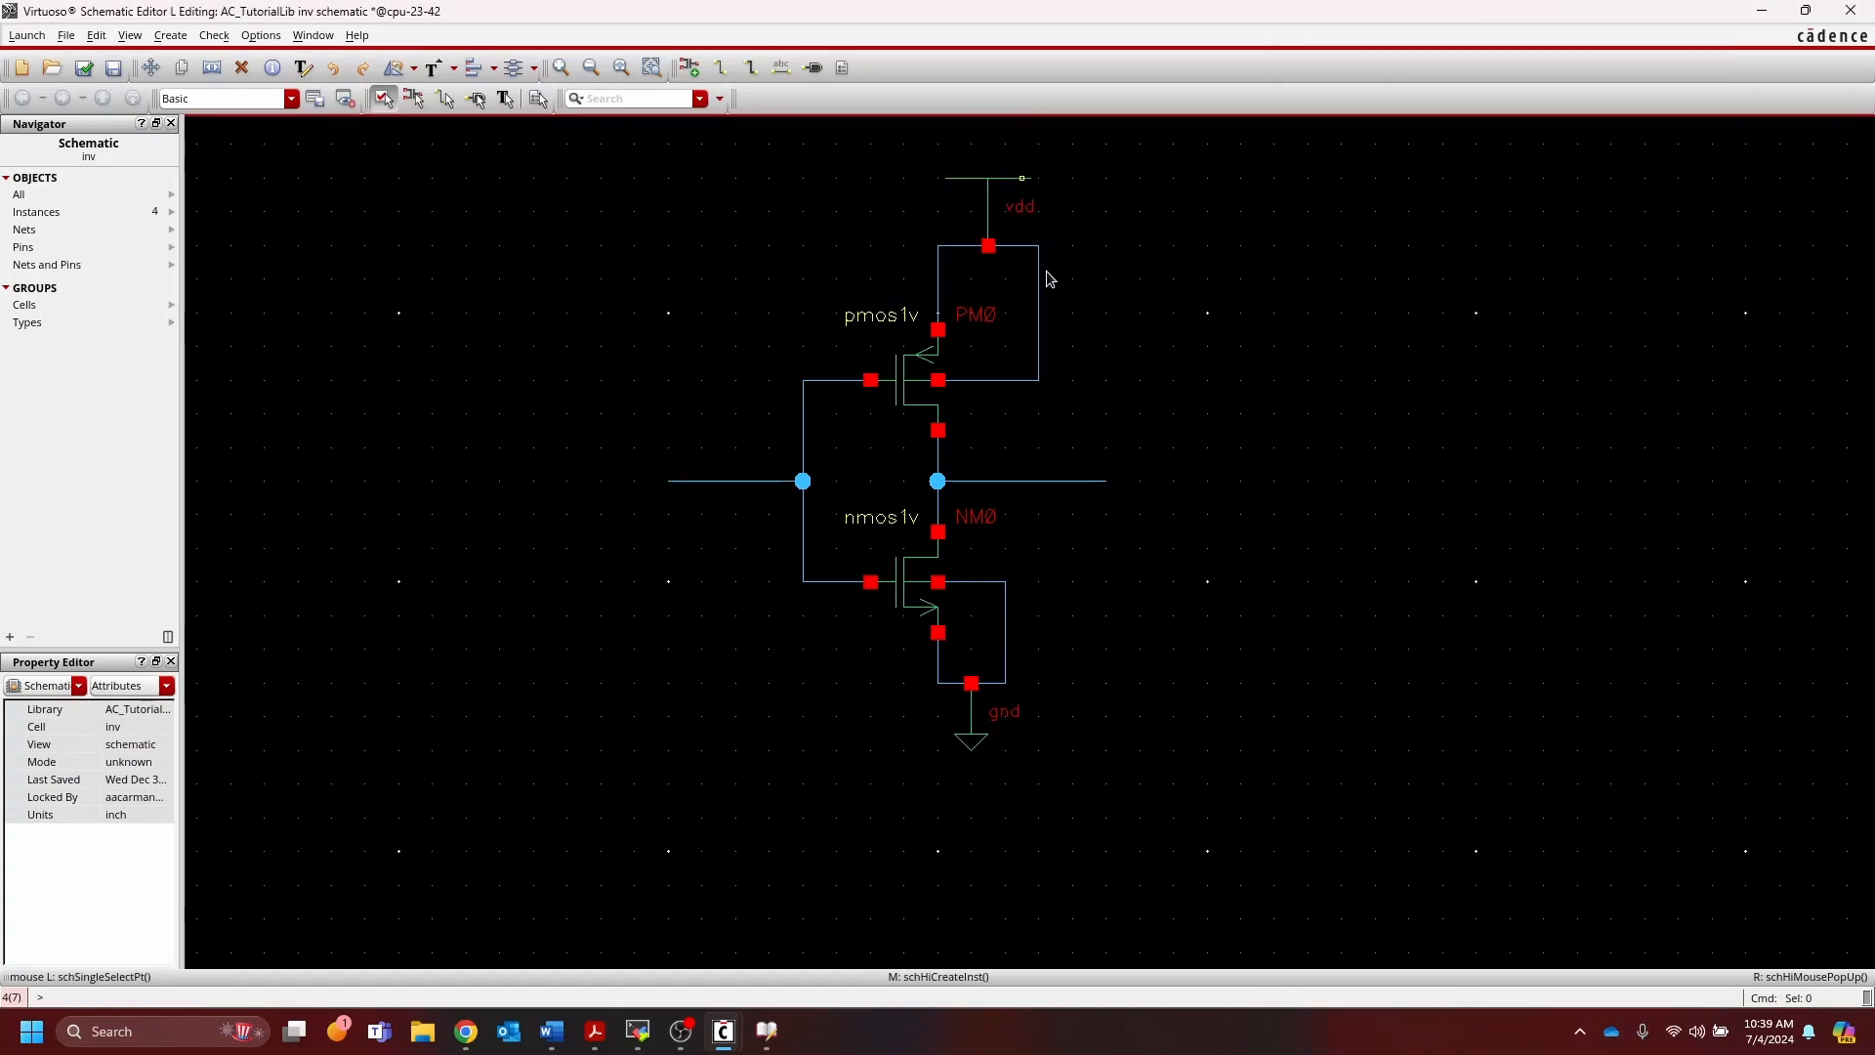
key(Escape)
Step: Place two analogLib vdc sources, one at the open end of the input wire and one standing free at the schematic's upper left
key(i)
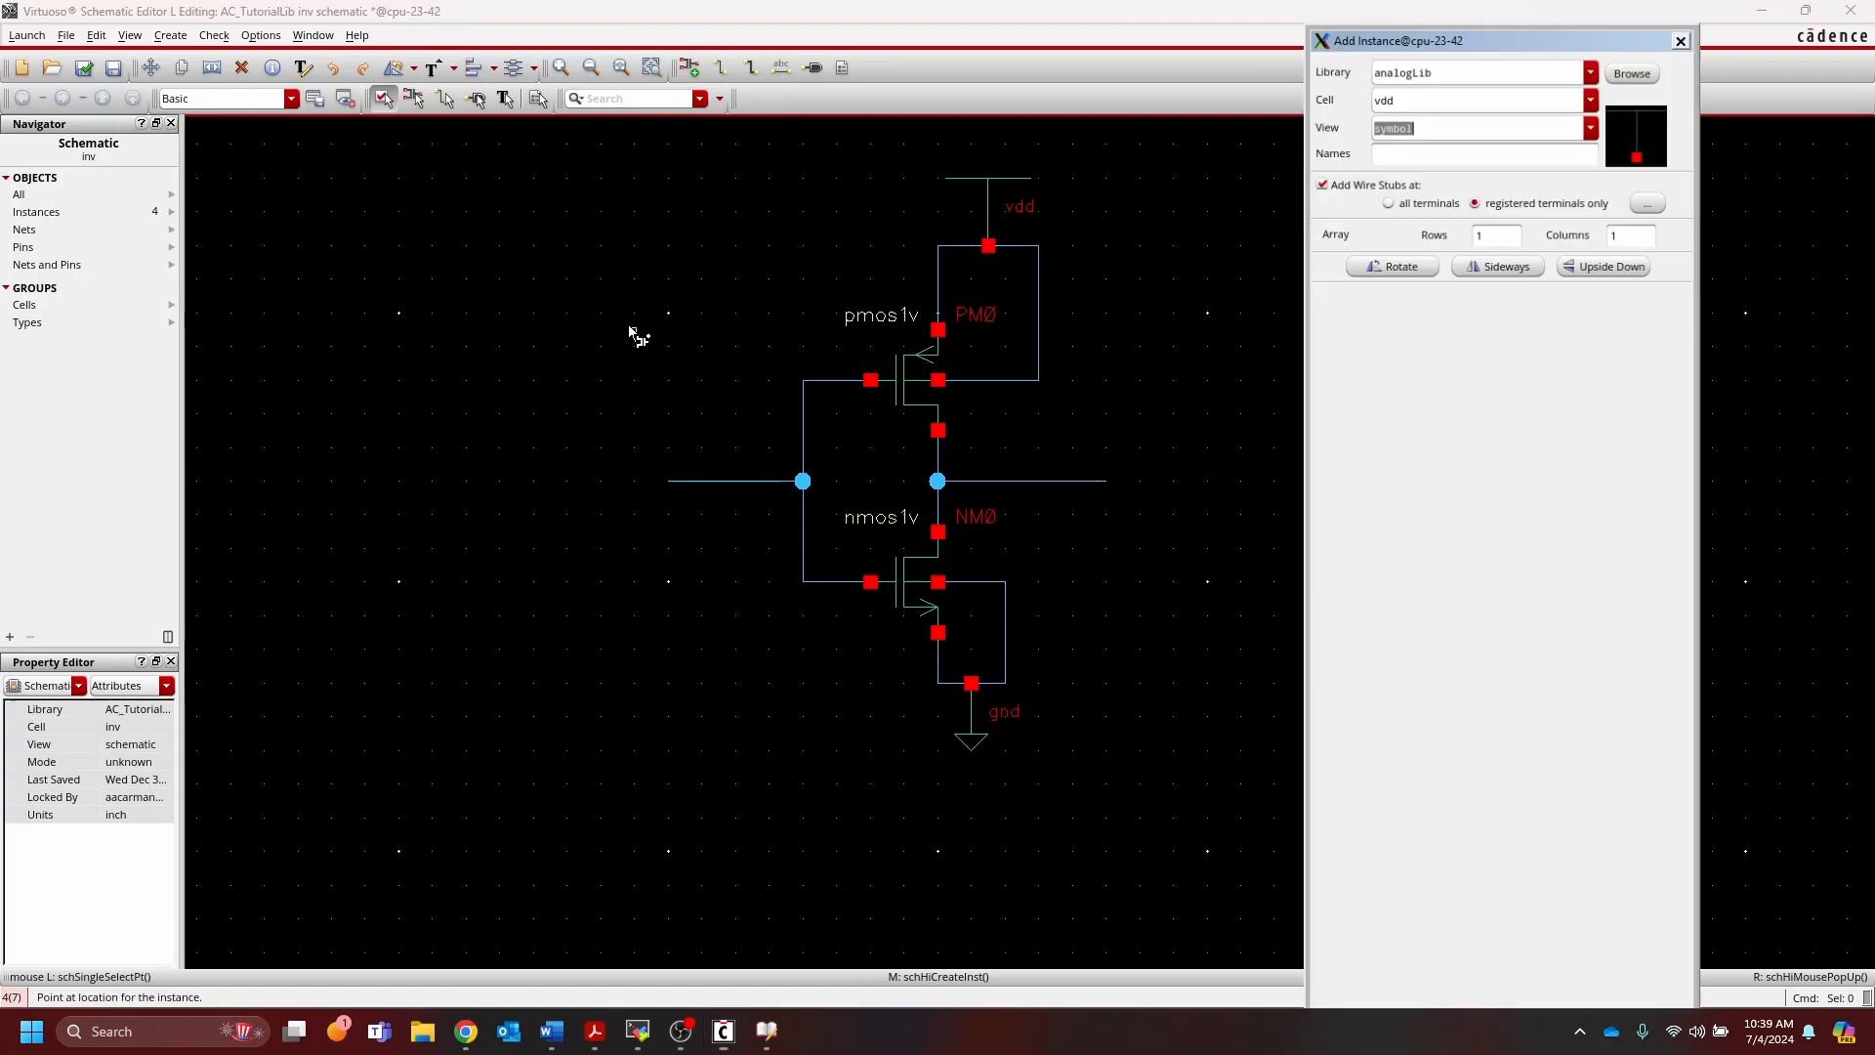
key(shift+Tab)
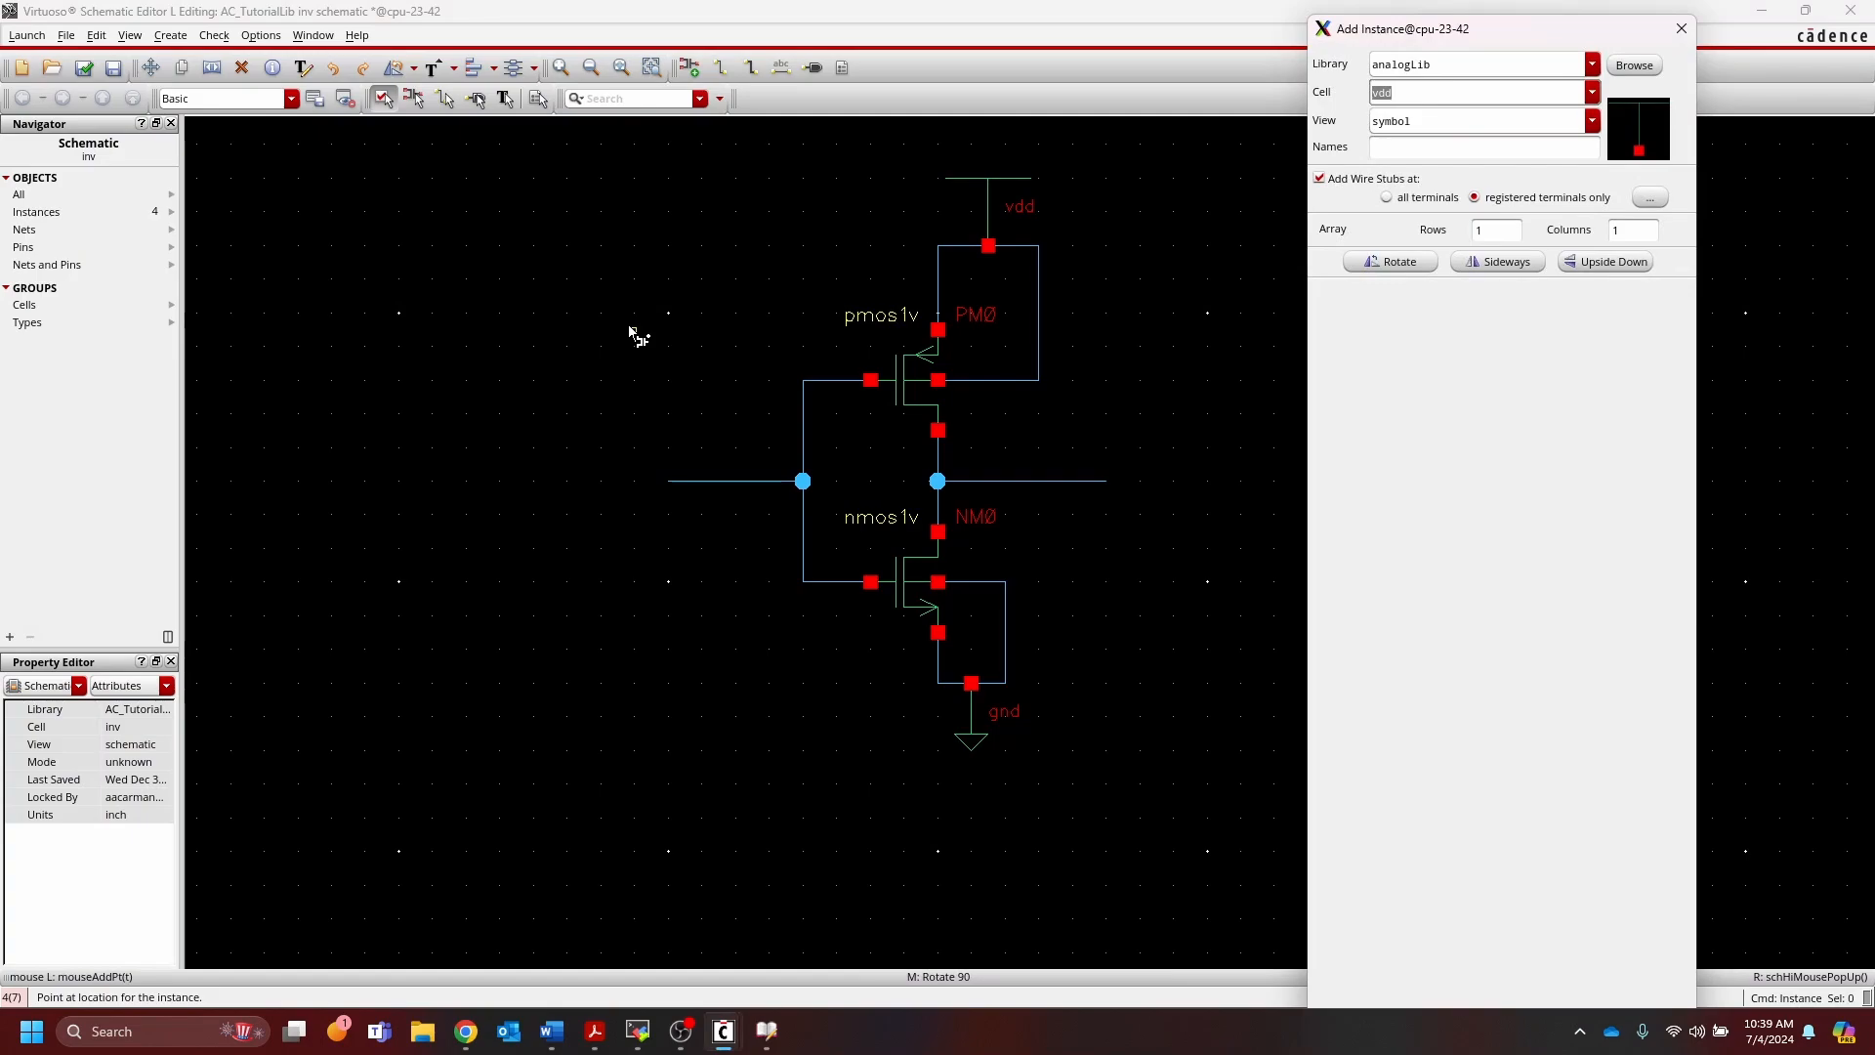
text(vdc)
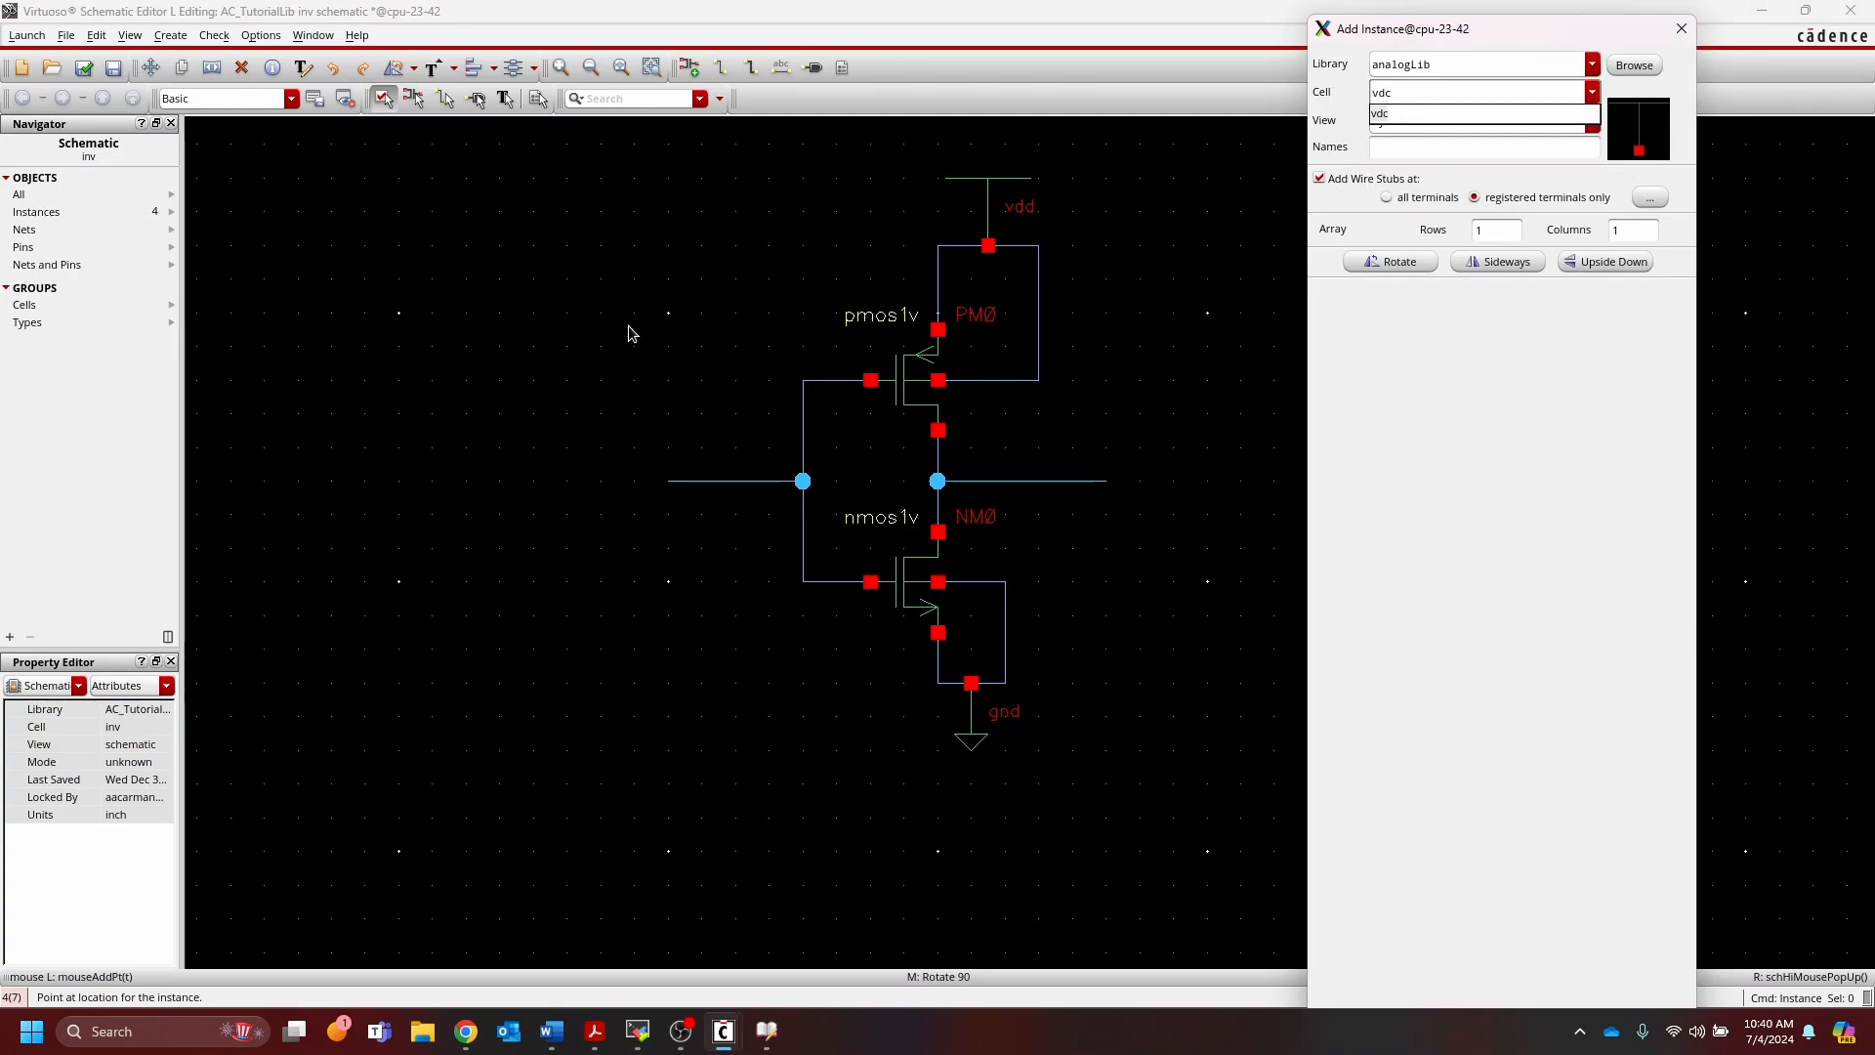
key(Tab)
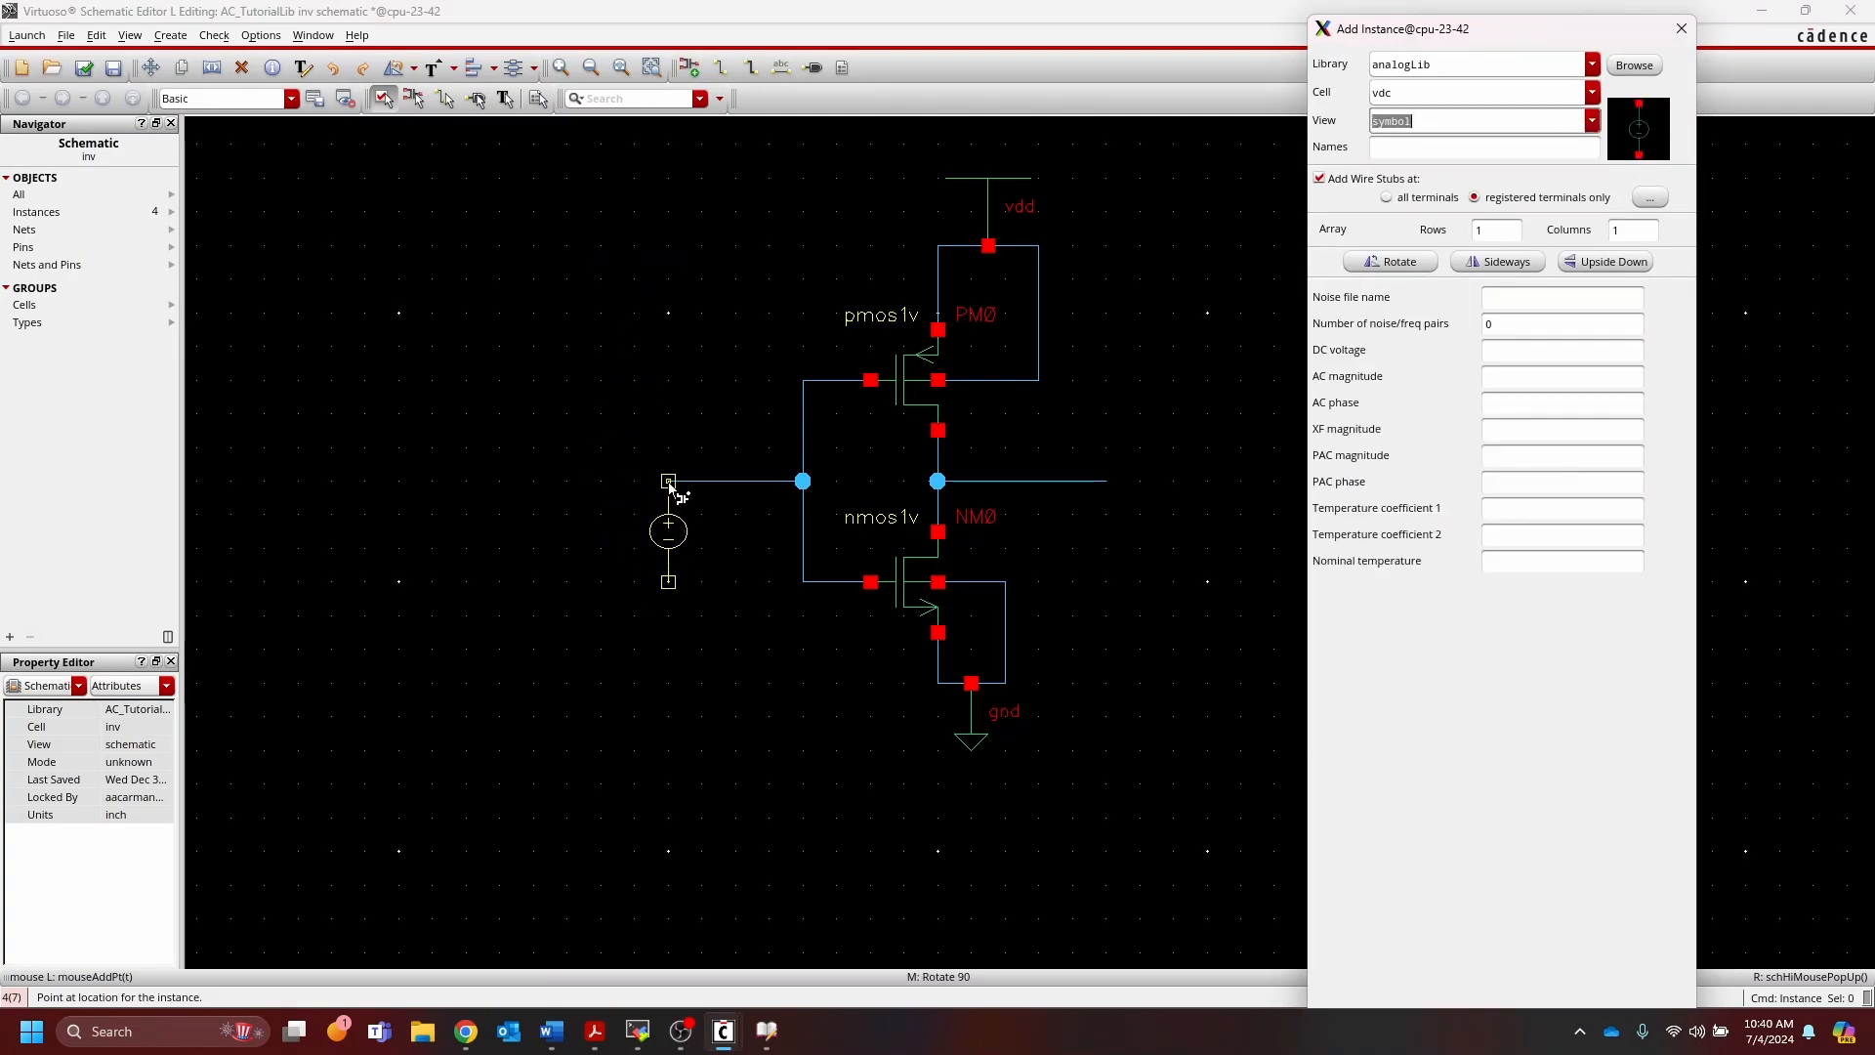
click(670, 482)
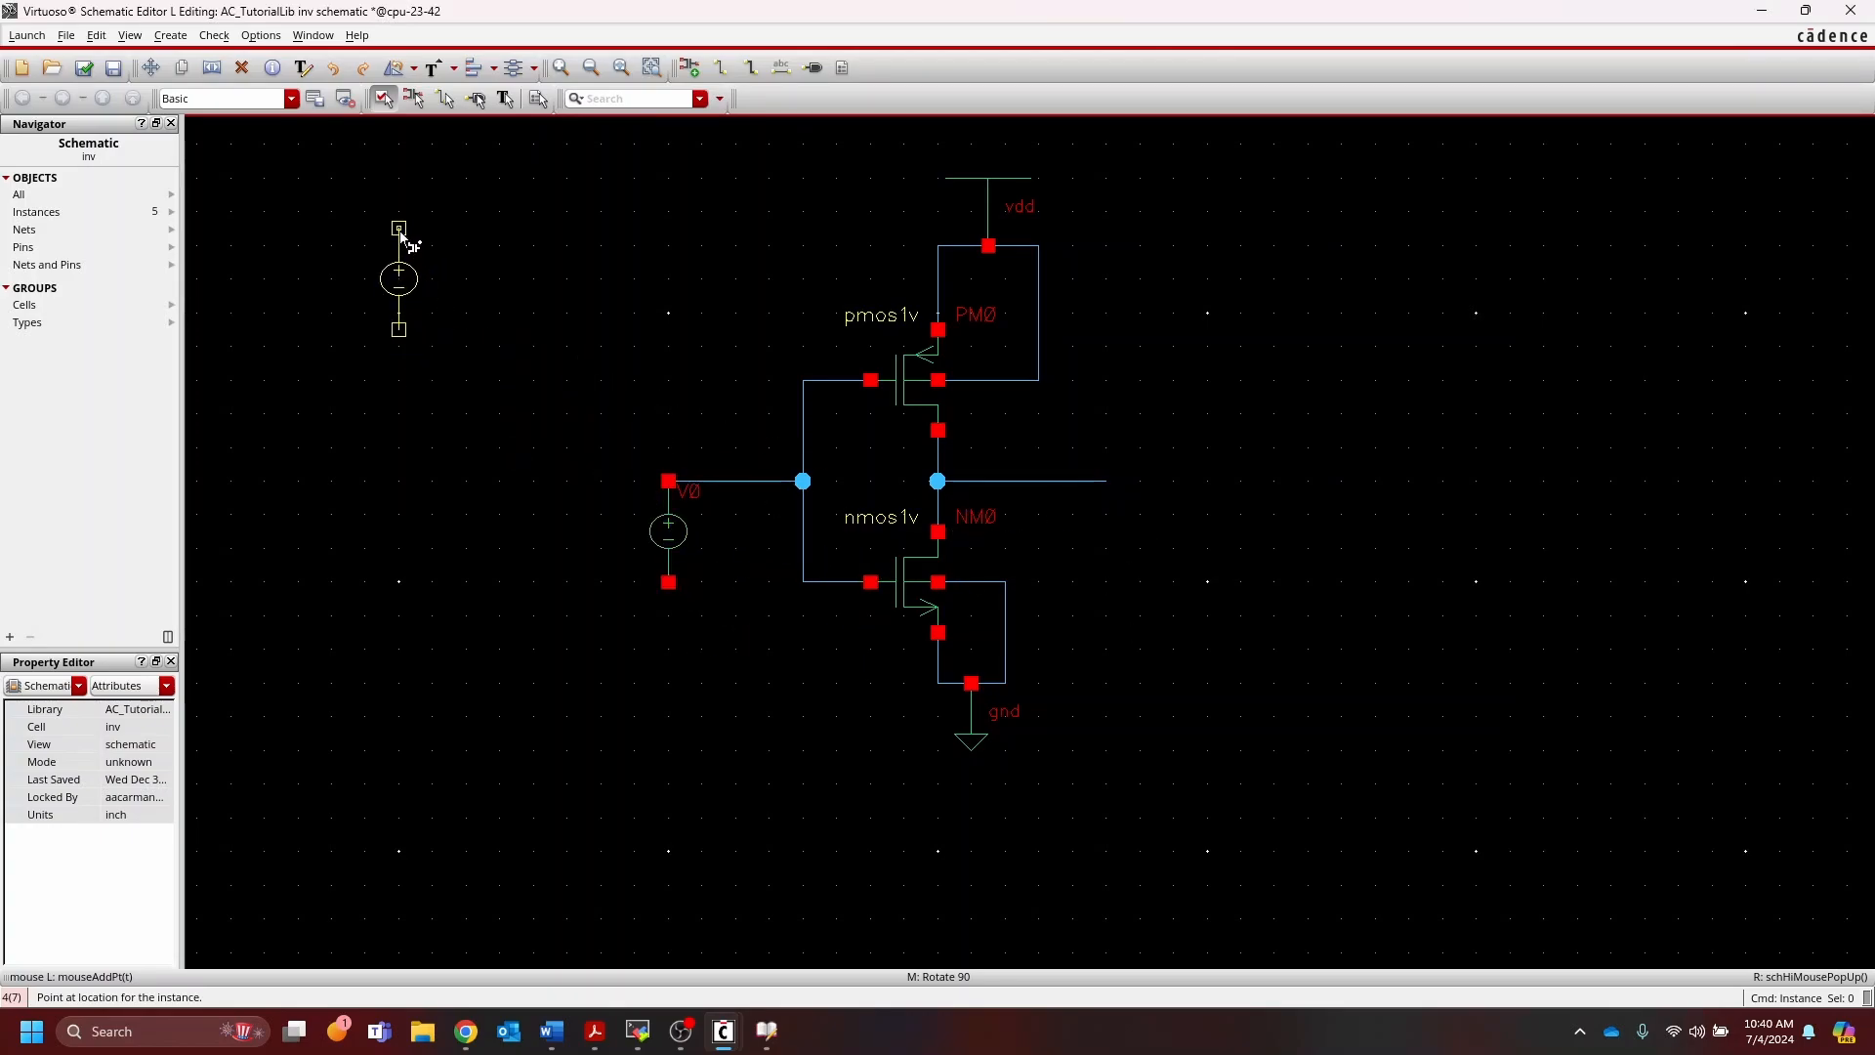
click(400, 232)
key(Escape)
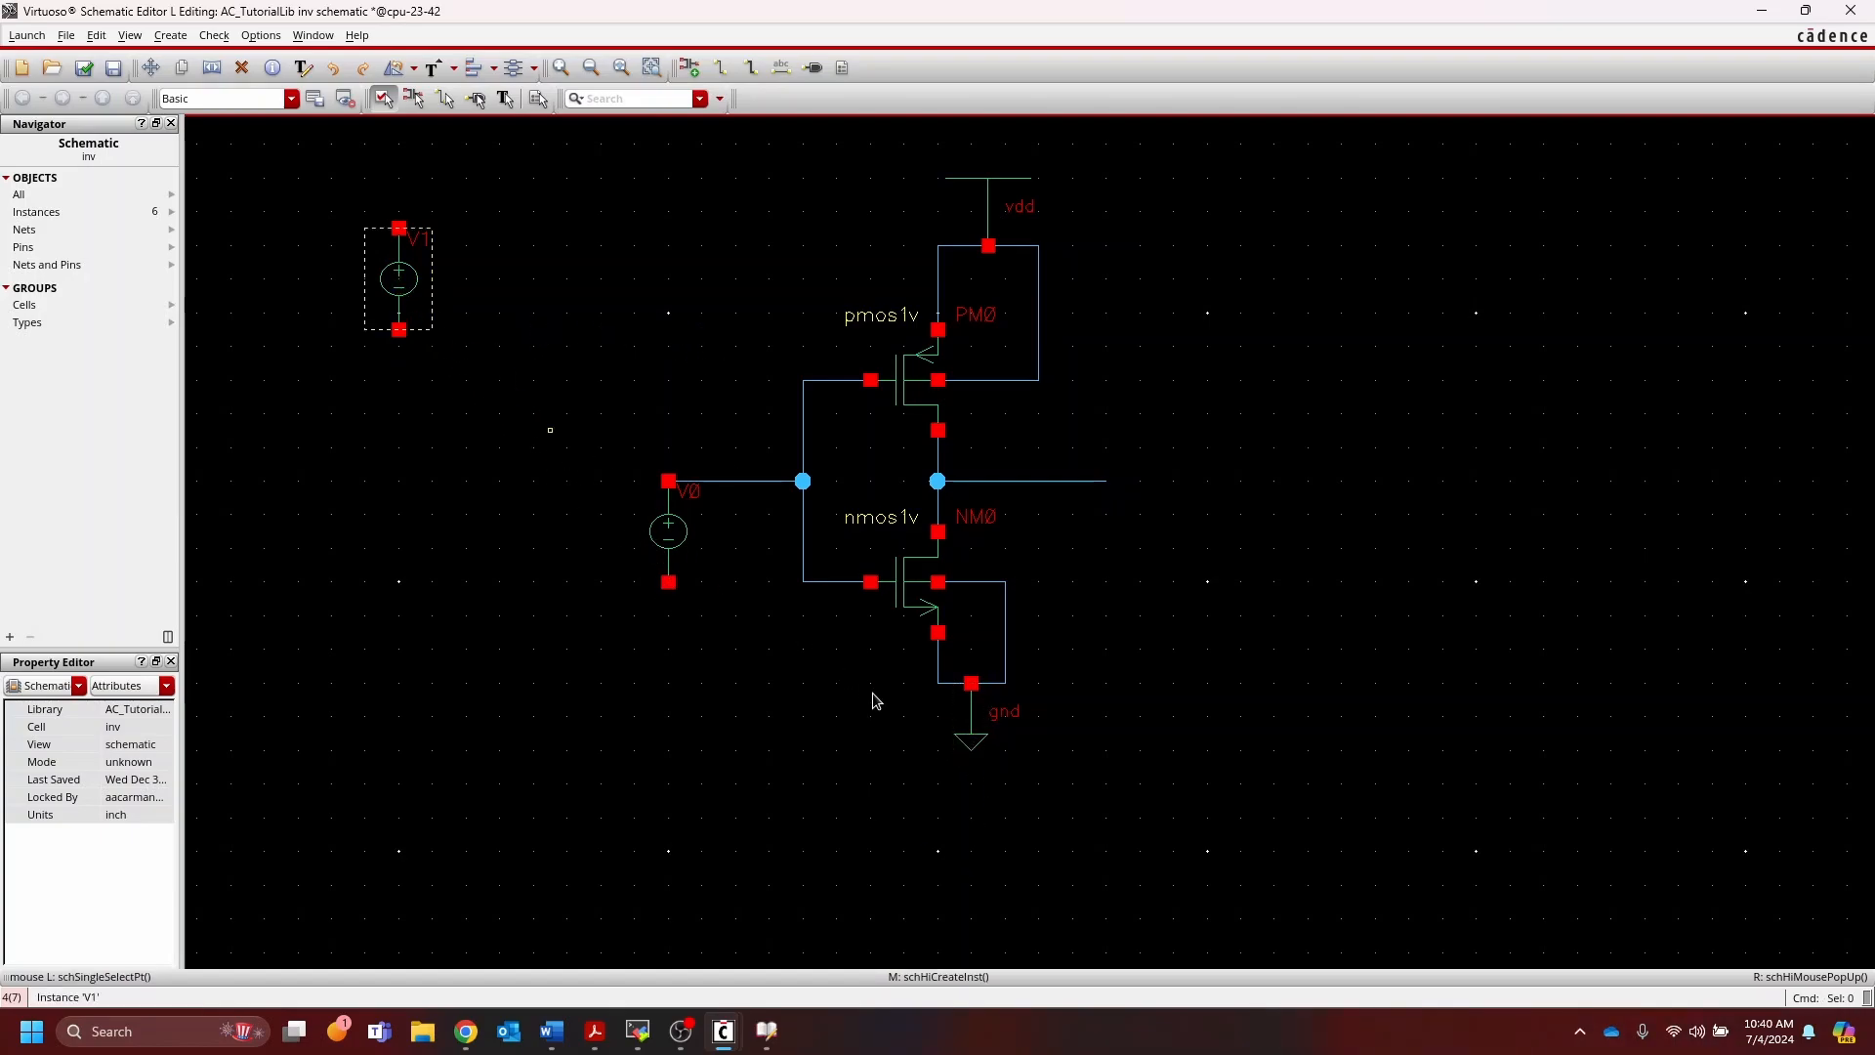
Step: Copy the NMOS gnd symbol onto the negative terminal of the input voltage source
click(971, 734)
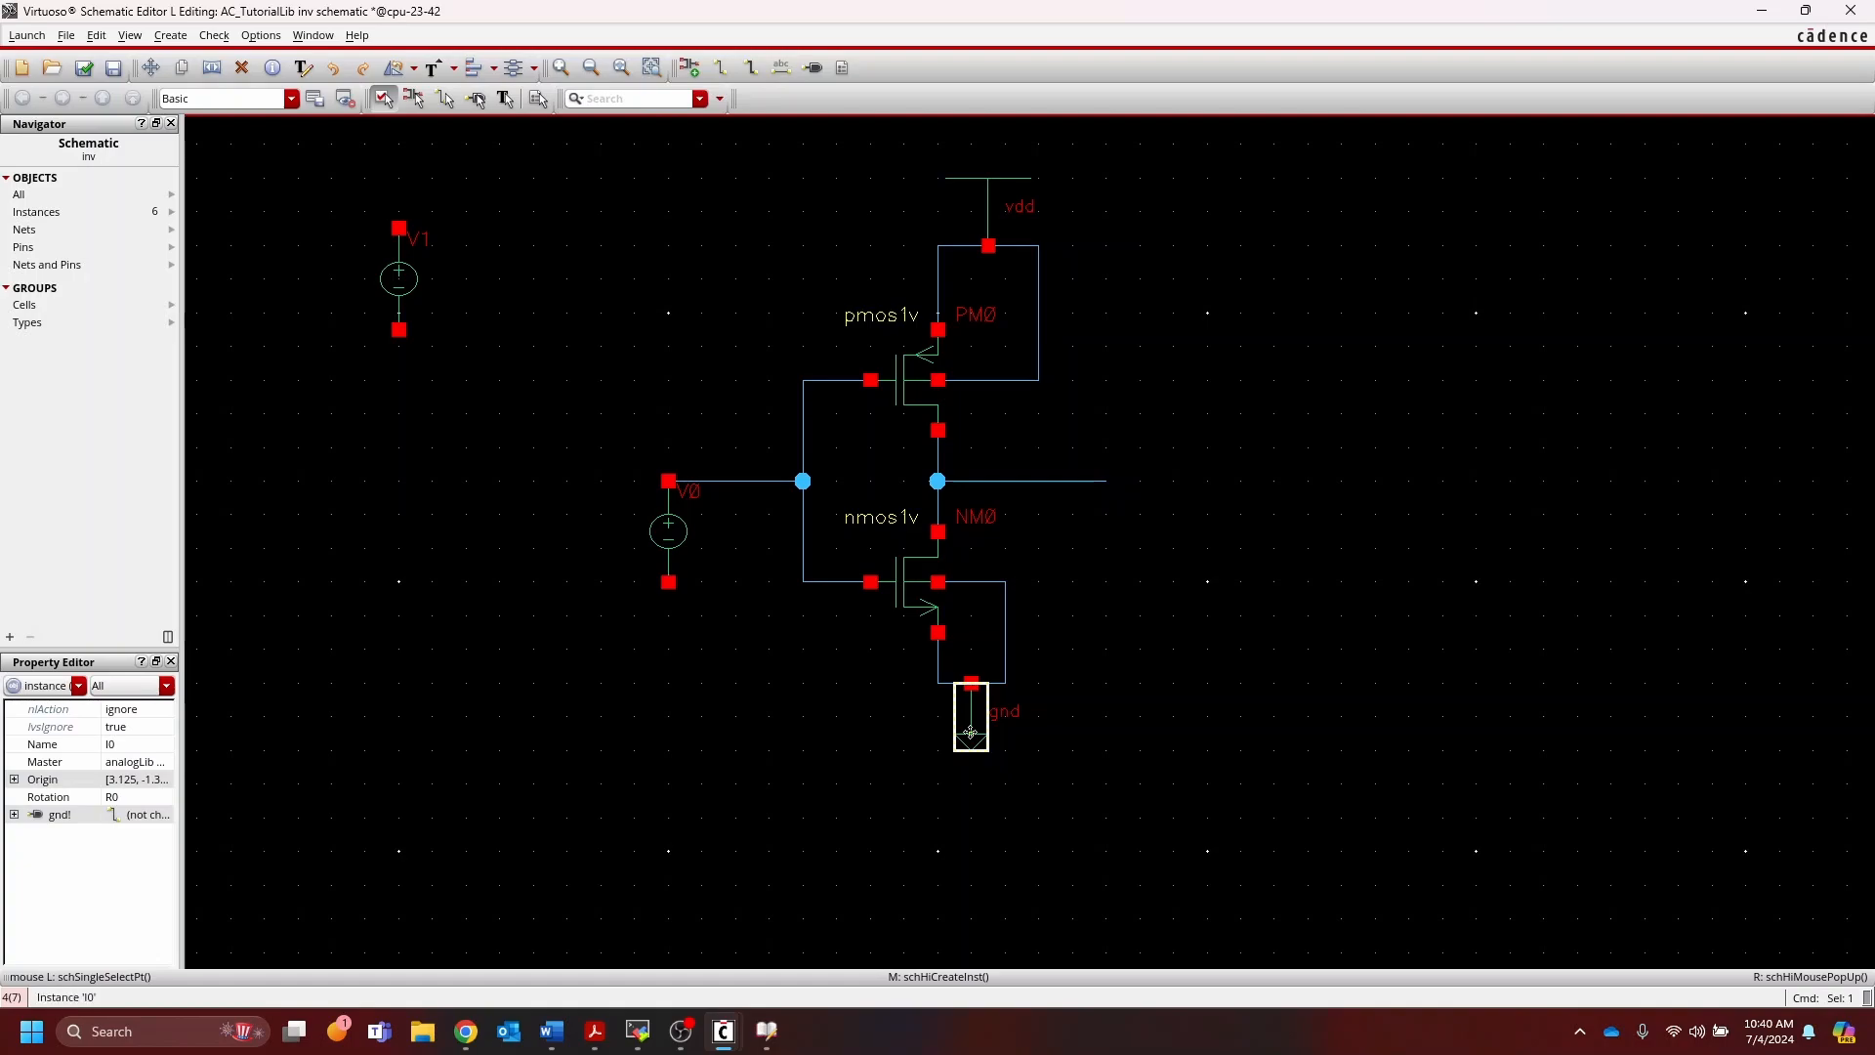
key(c)
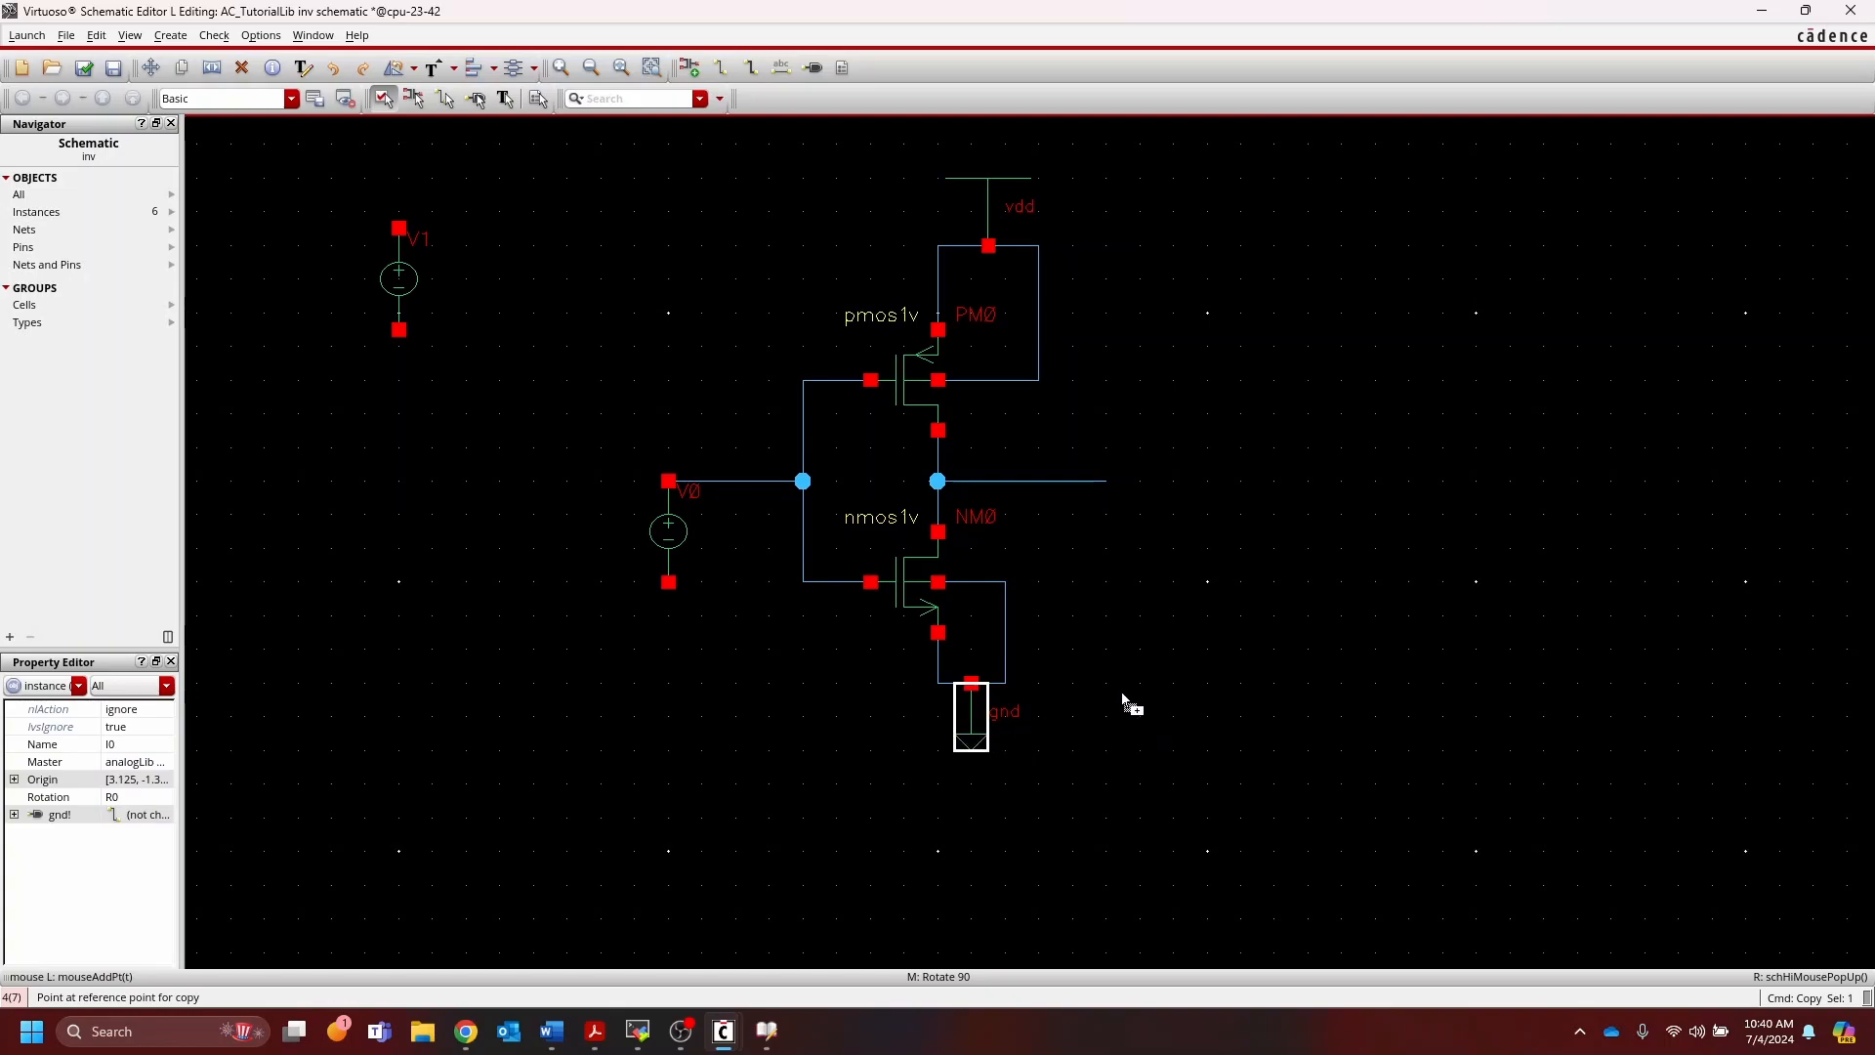
click(971, 721)
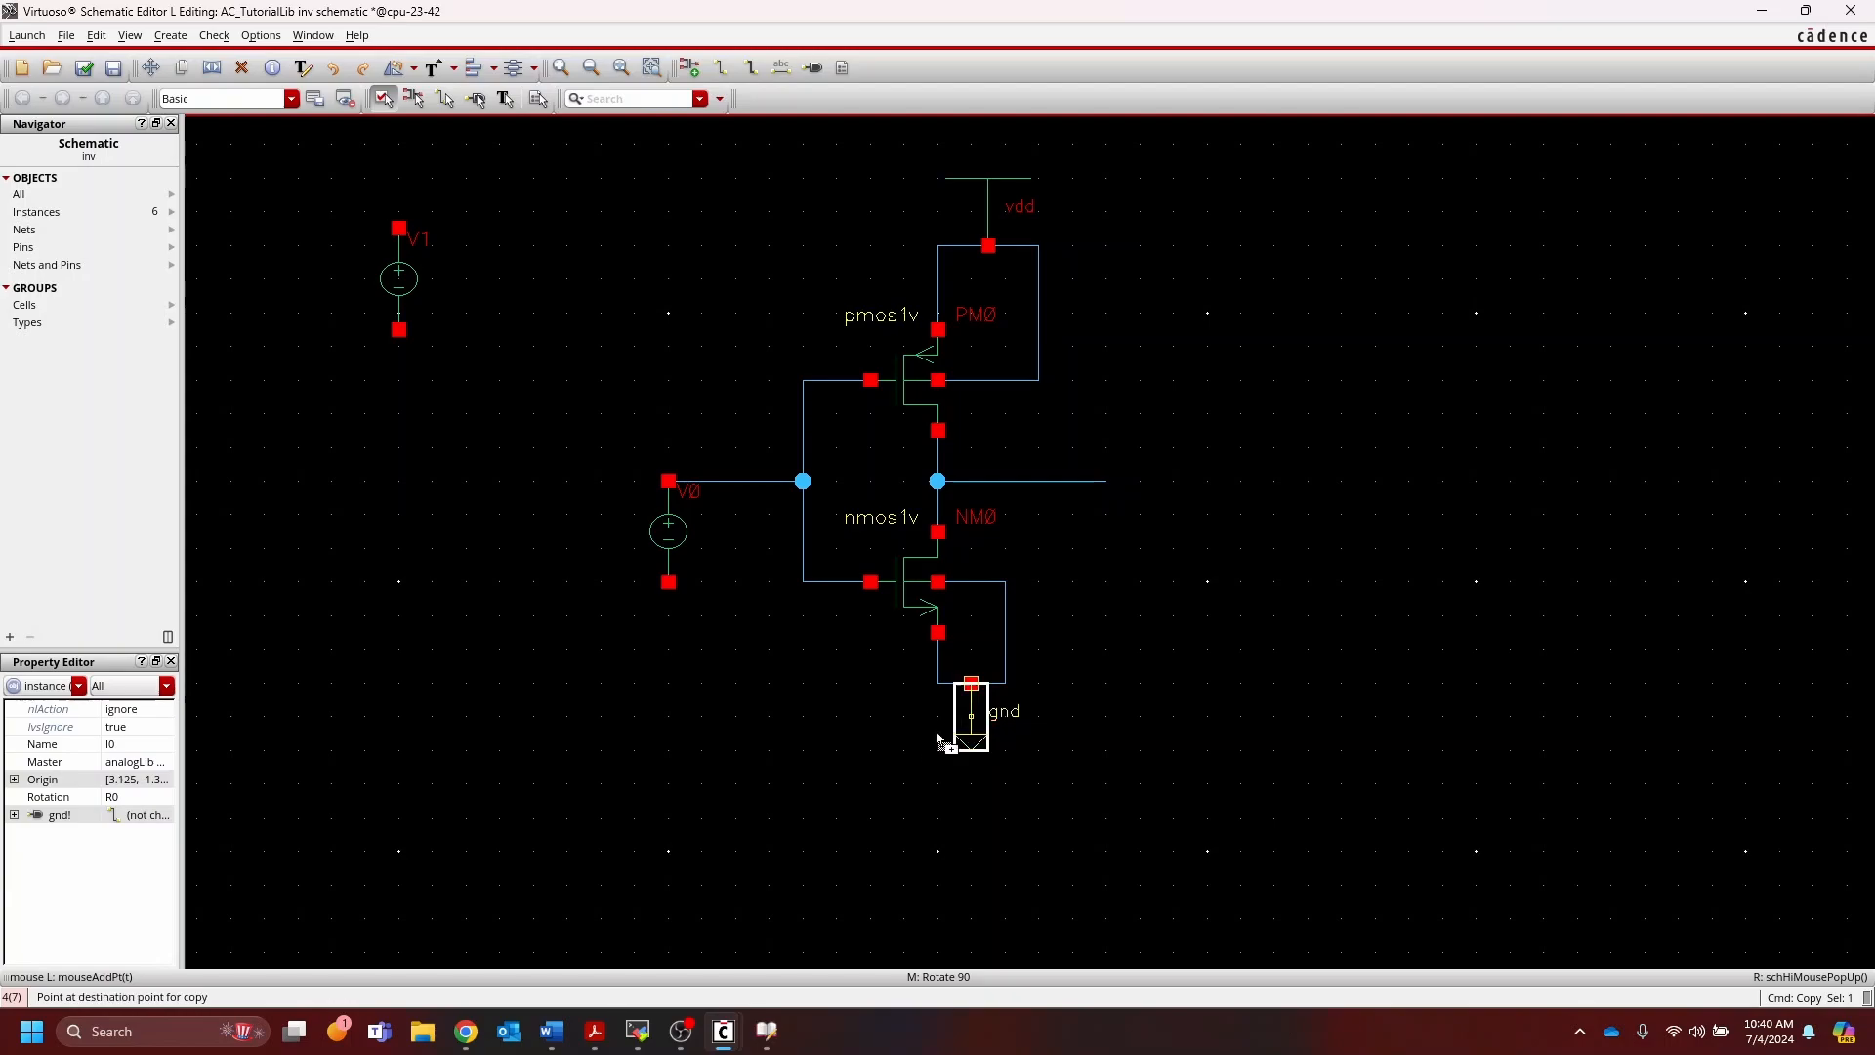
click(670, 617)
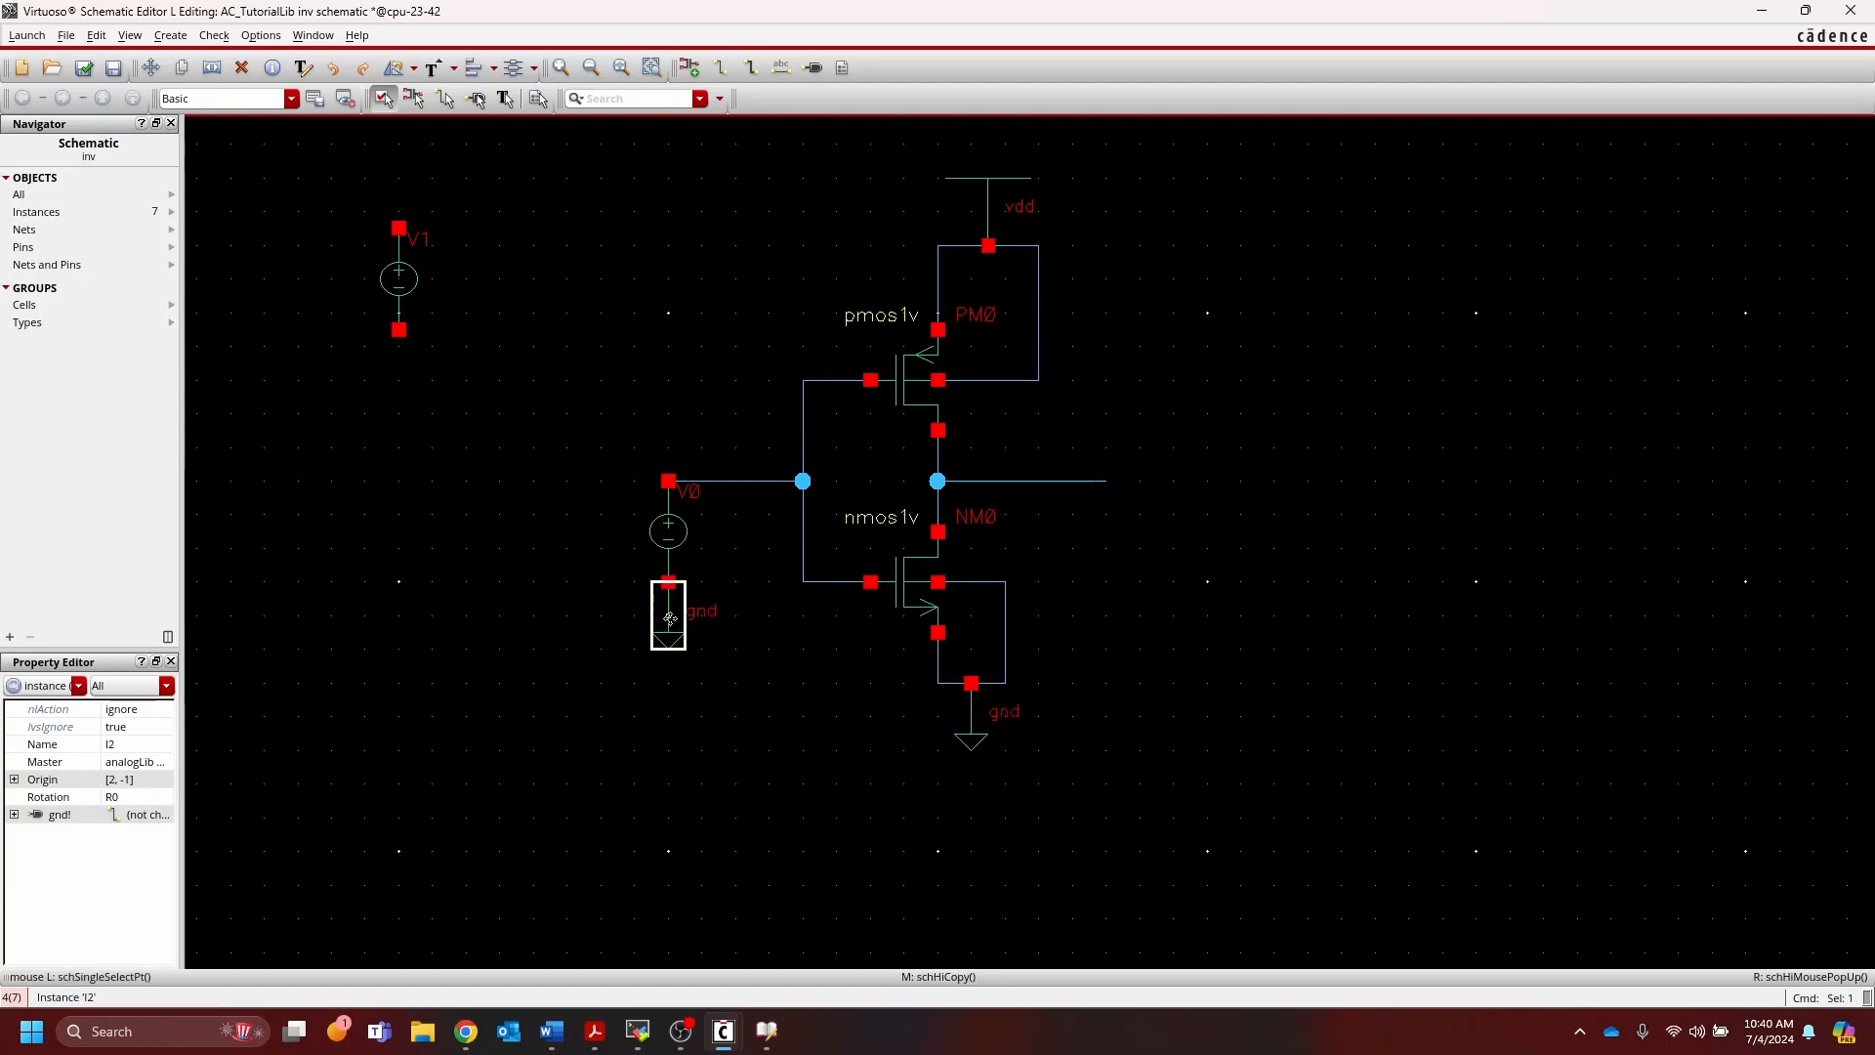
Step: Copy the input source's gnd symbol onto the negative terminal of the free-standing voltage source V1
key(c)
click(670, 617)
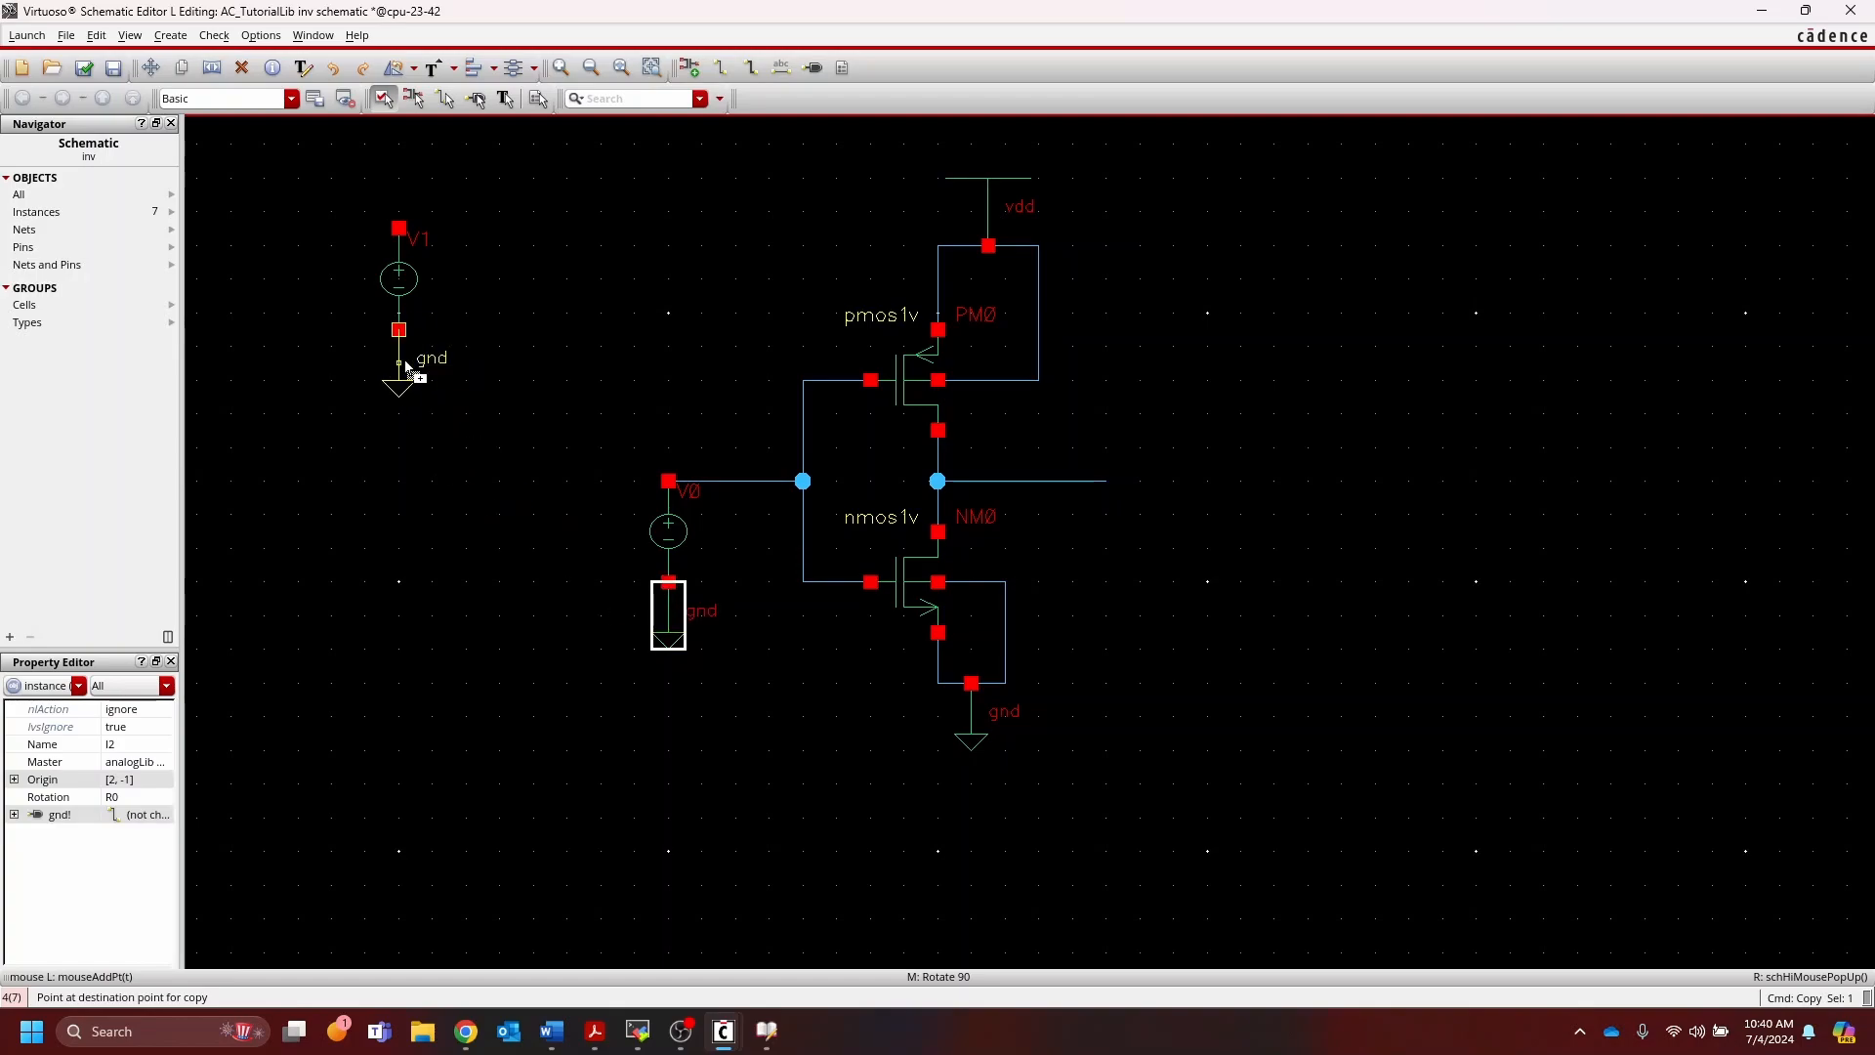
click(406, 362)
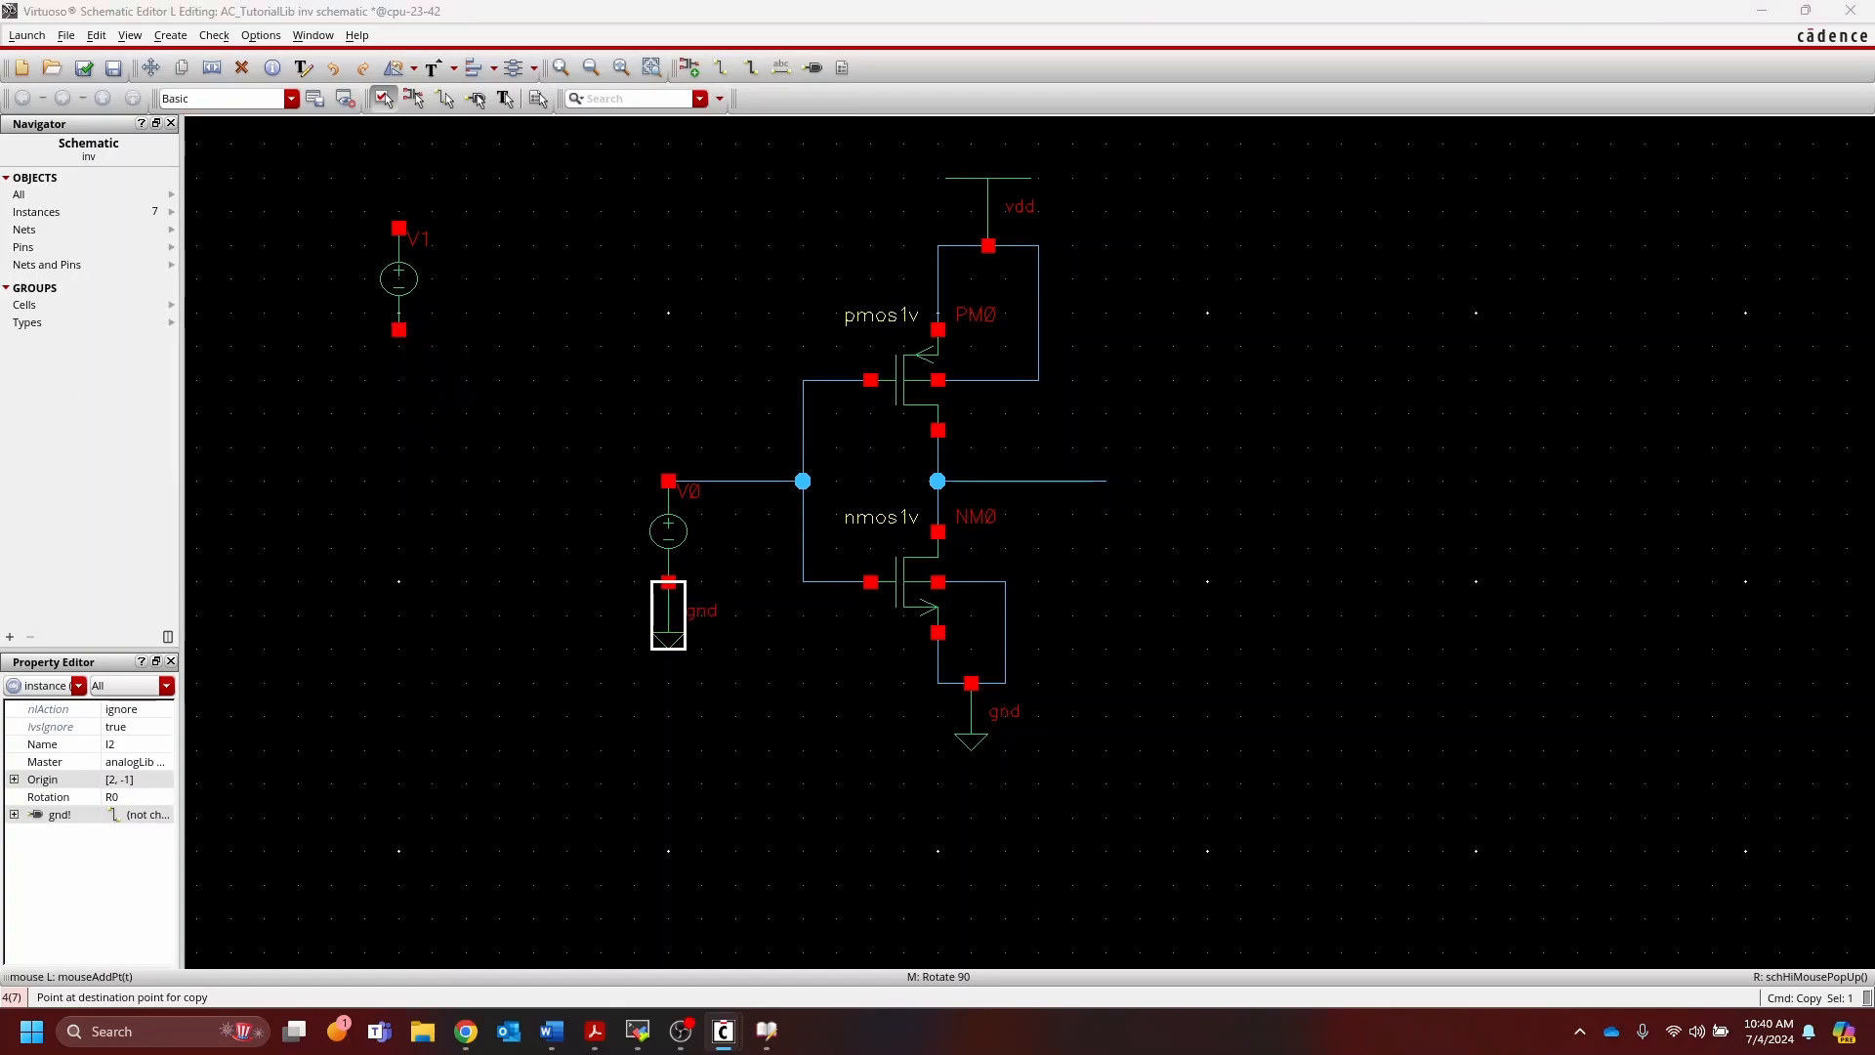
drag(2, 357, 632, 305)
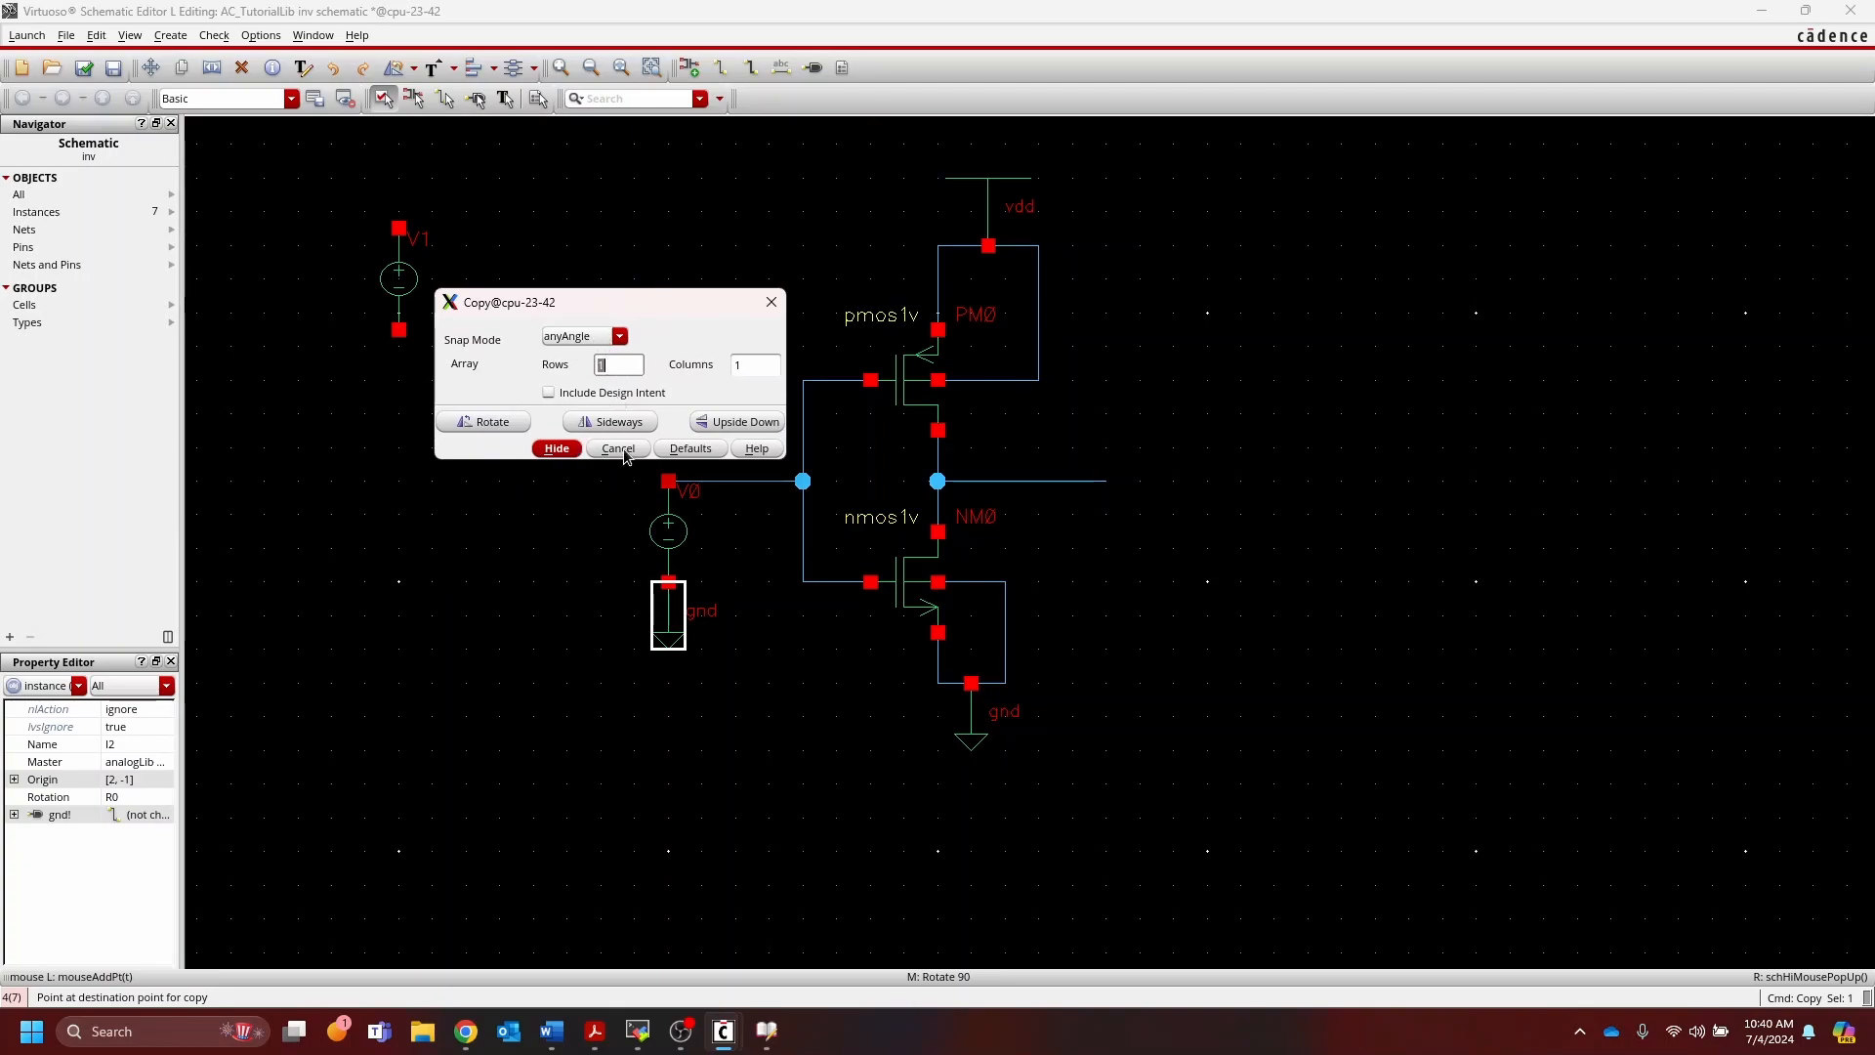
click(559, 451)
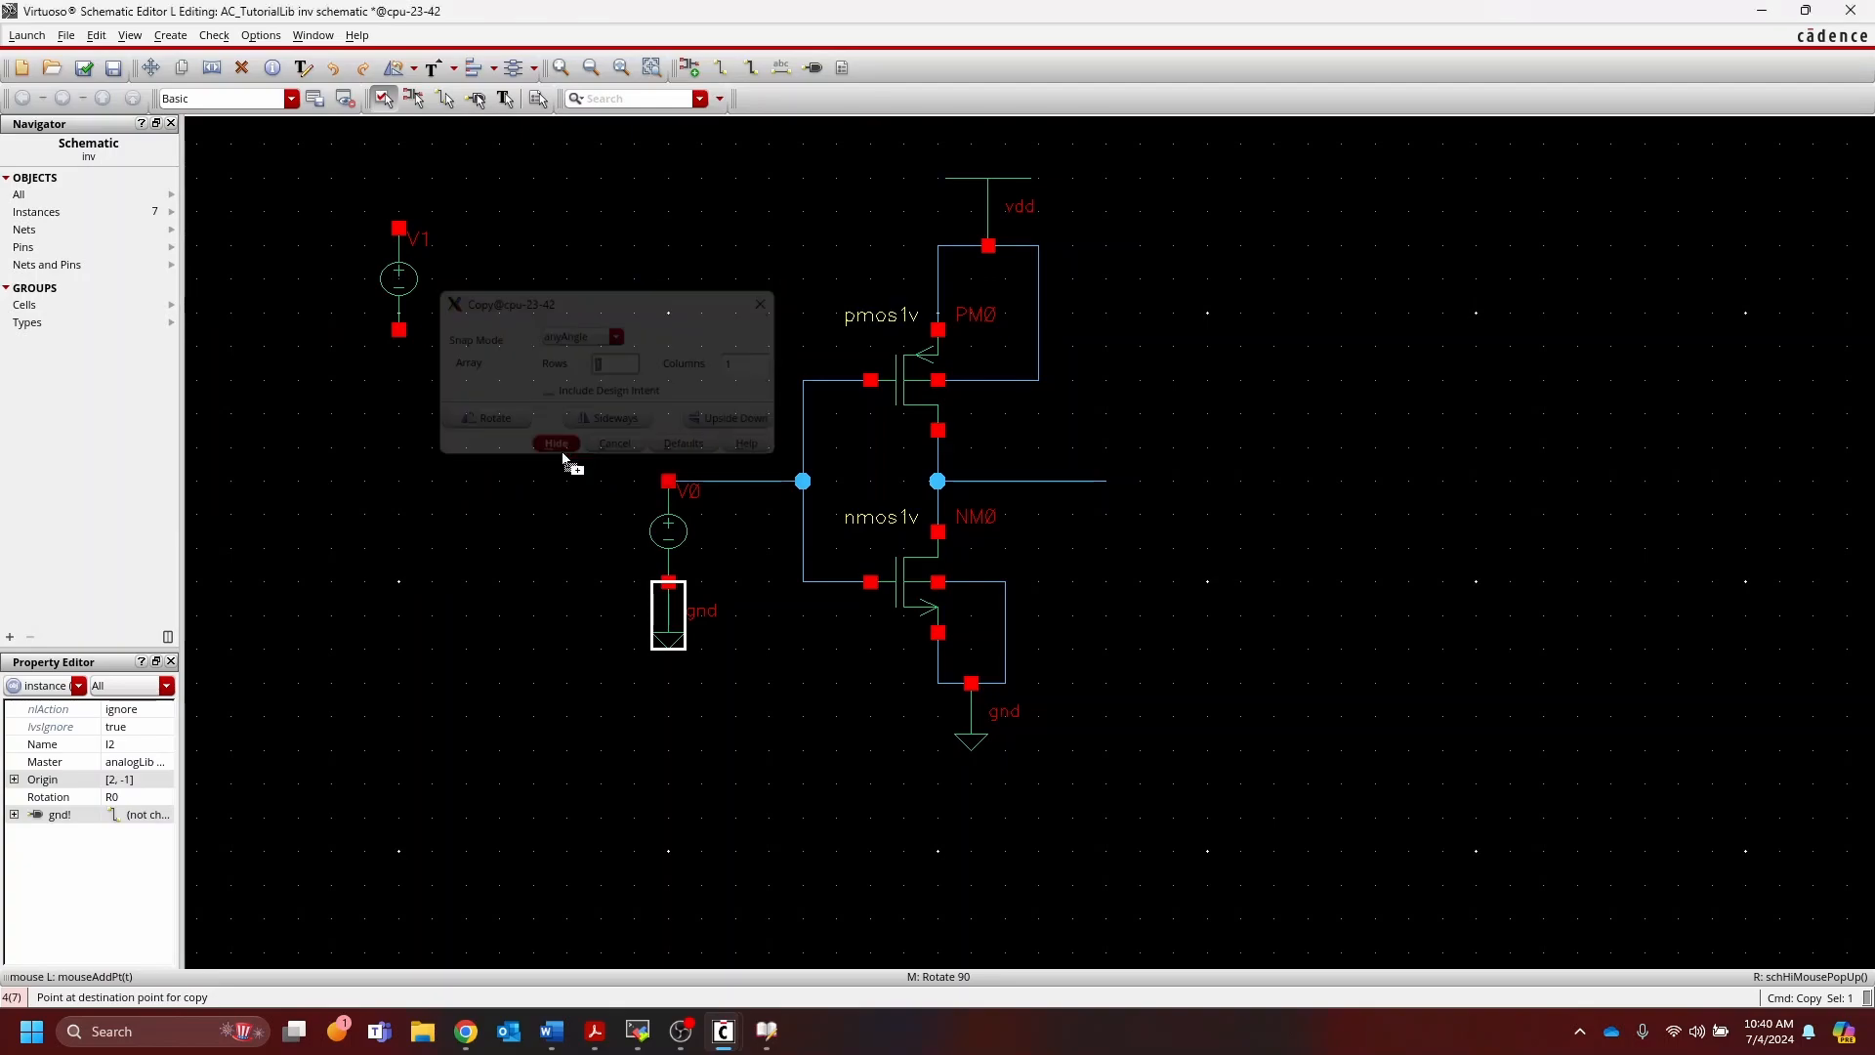
click(396, 365)
key(Escape)
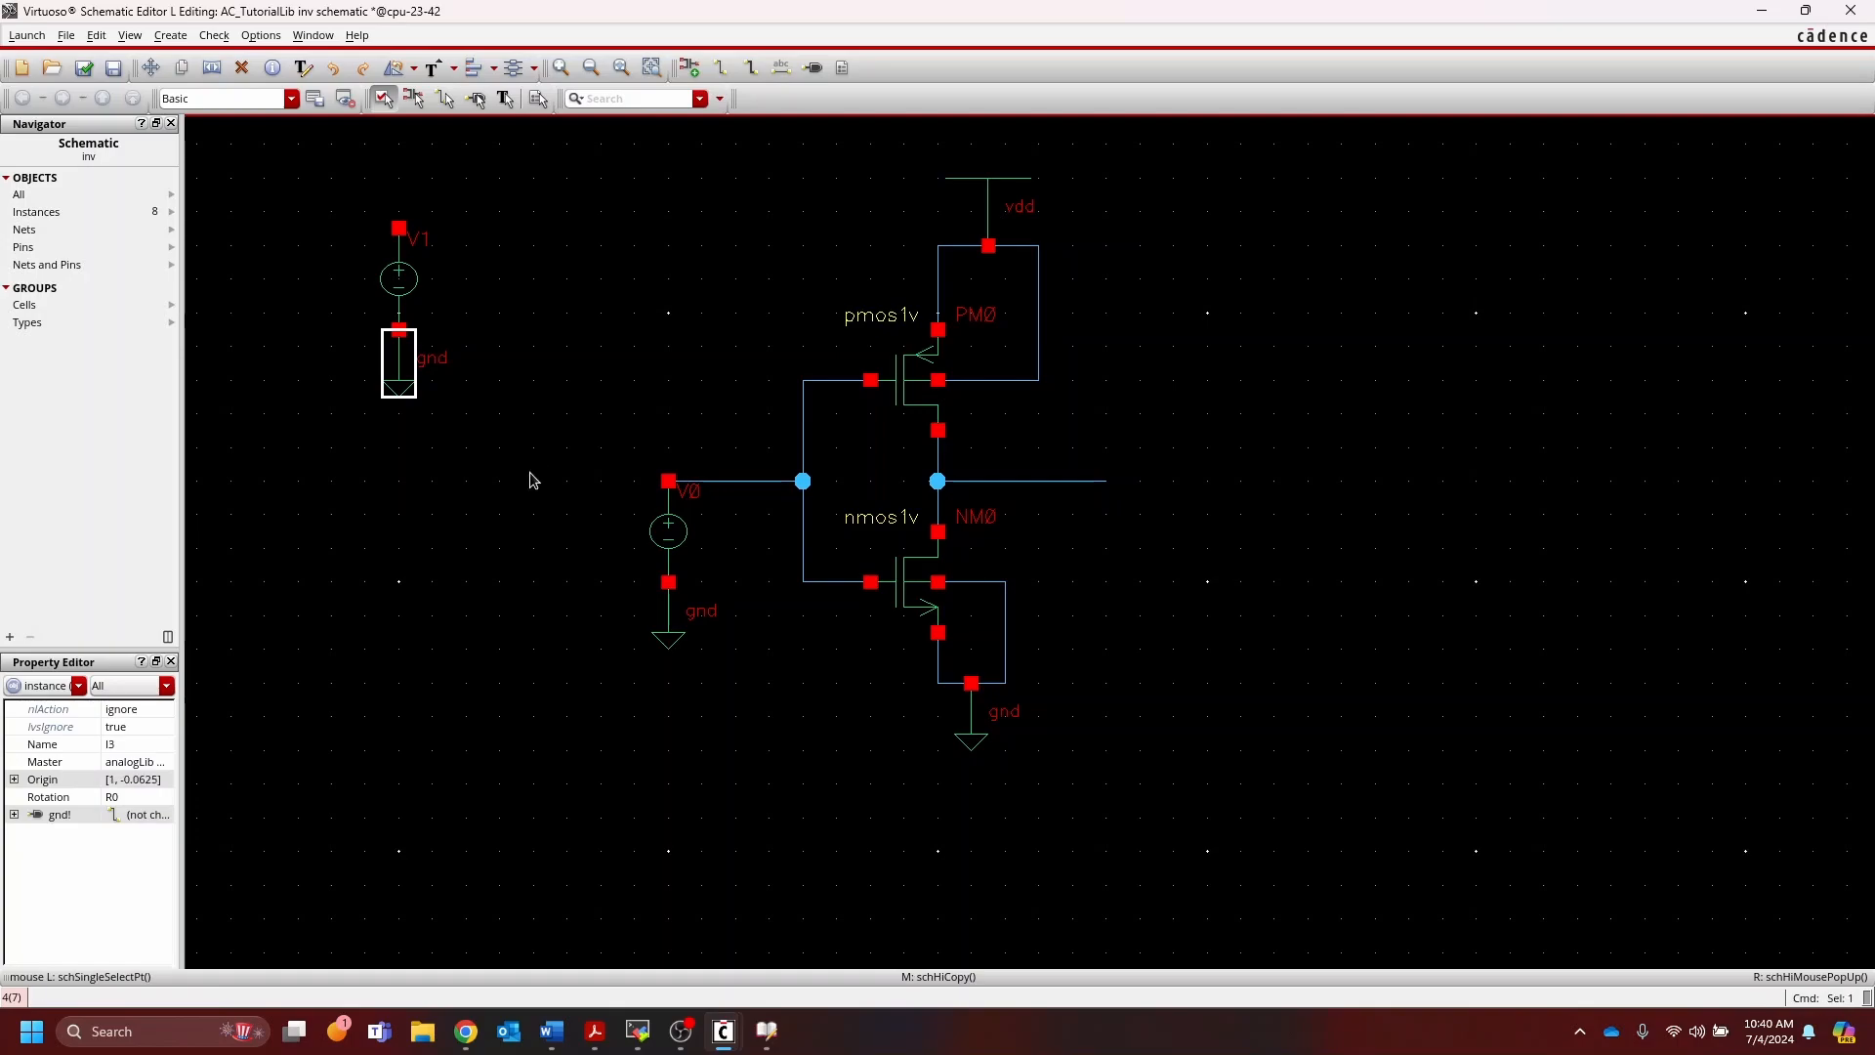
Step: Copy the vdd symbol above the PMOS onto the positive terminal of source V1
scroll(597, 695, down, 1)
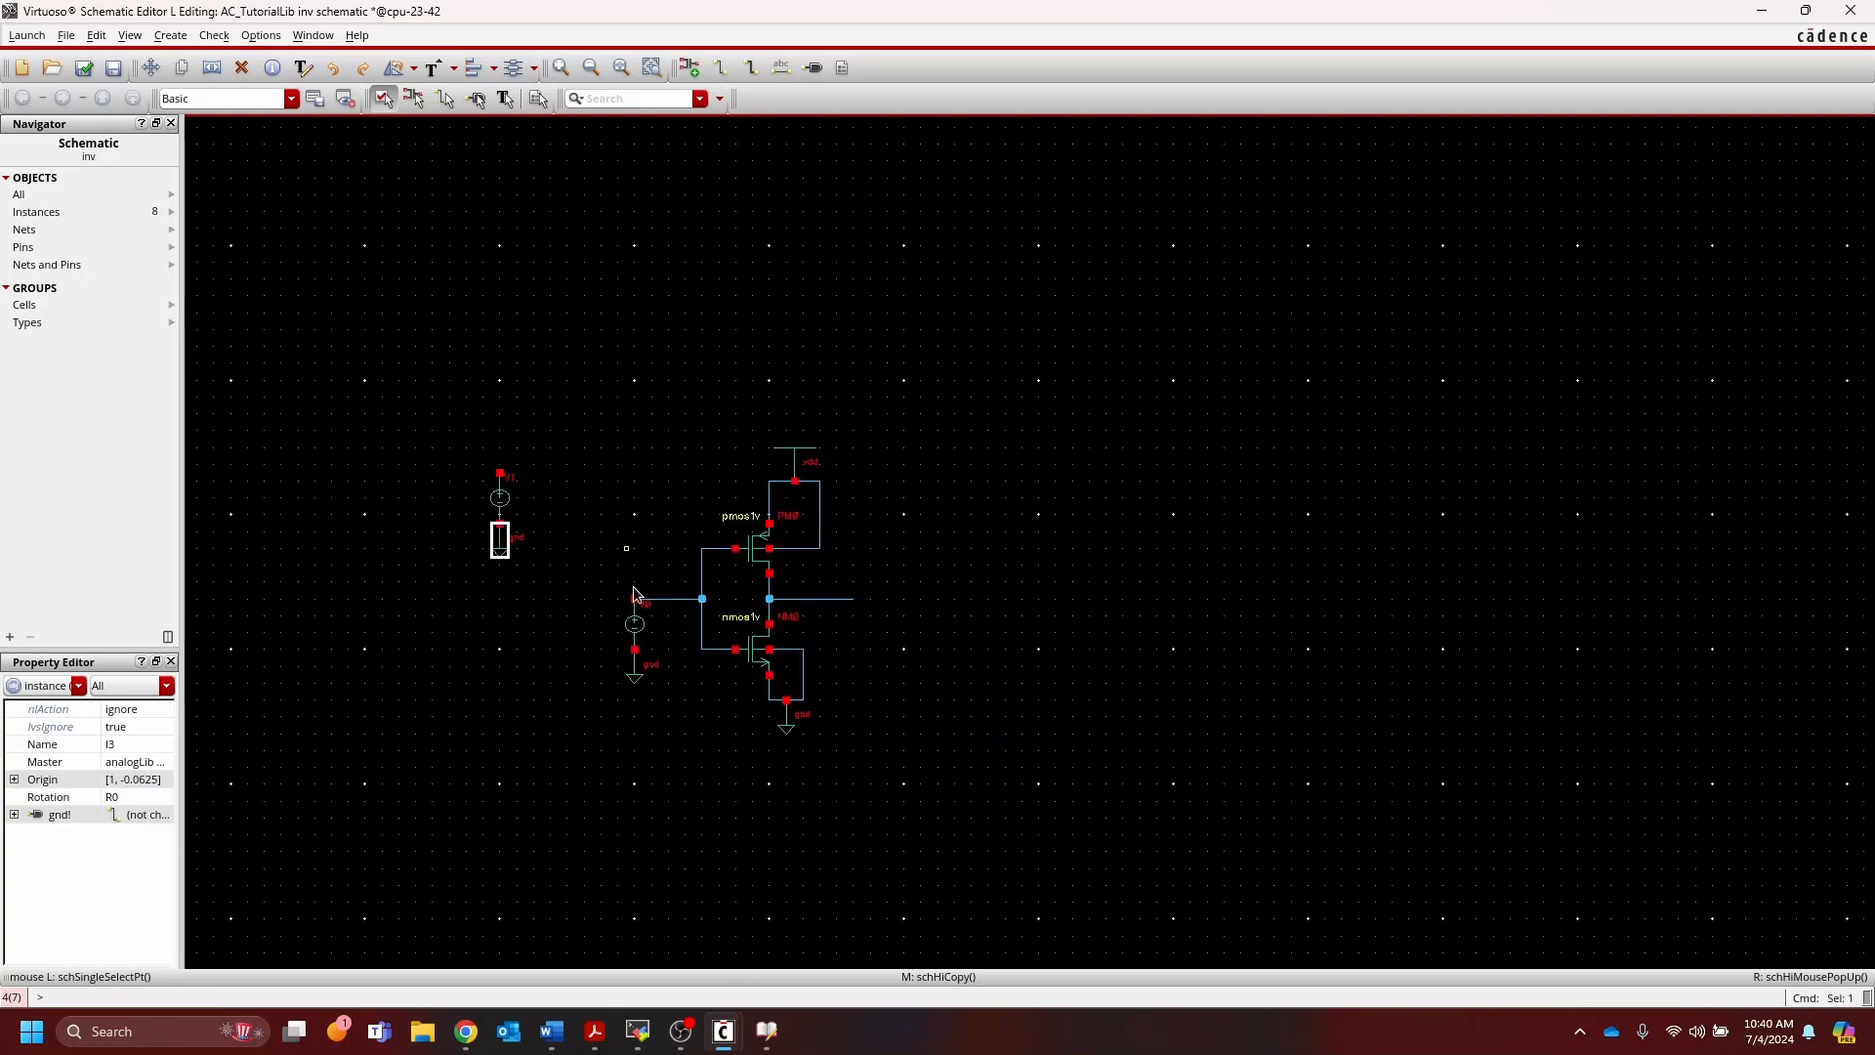
scroll(623, 541, up, 1)
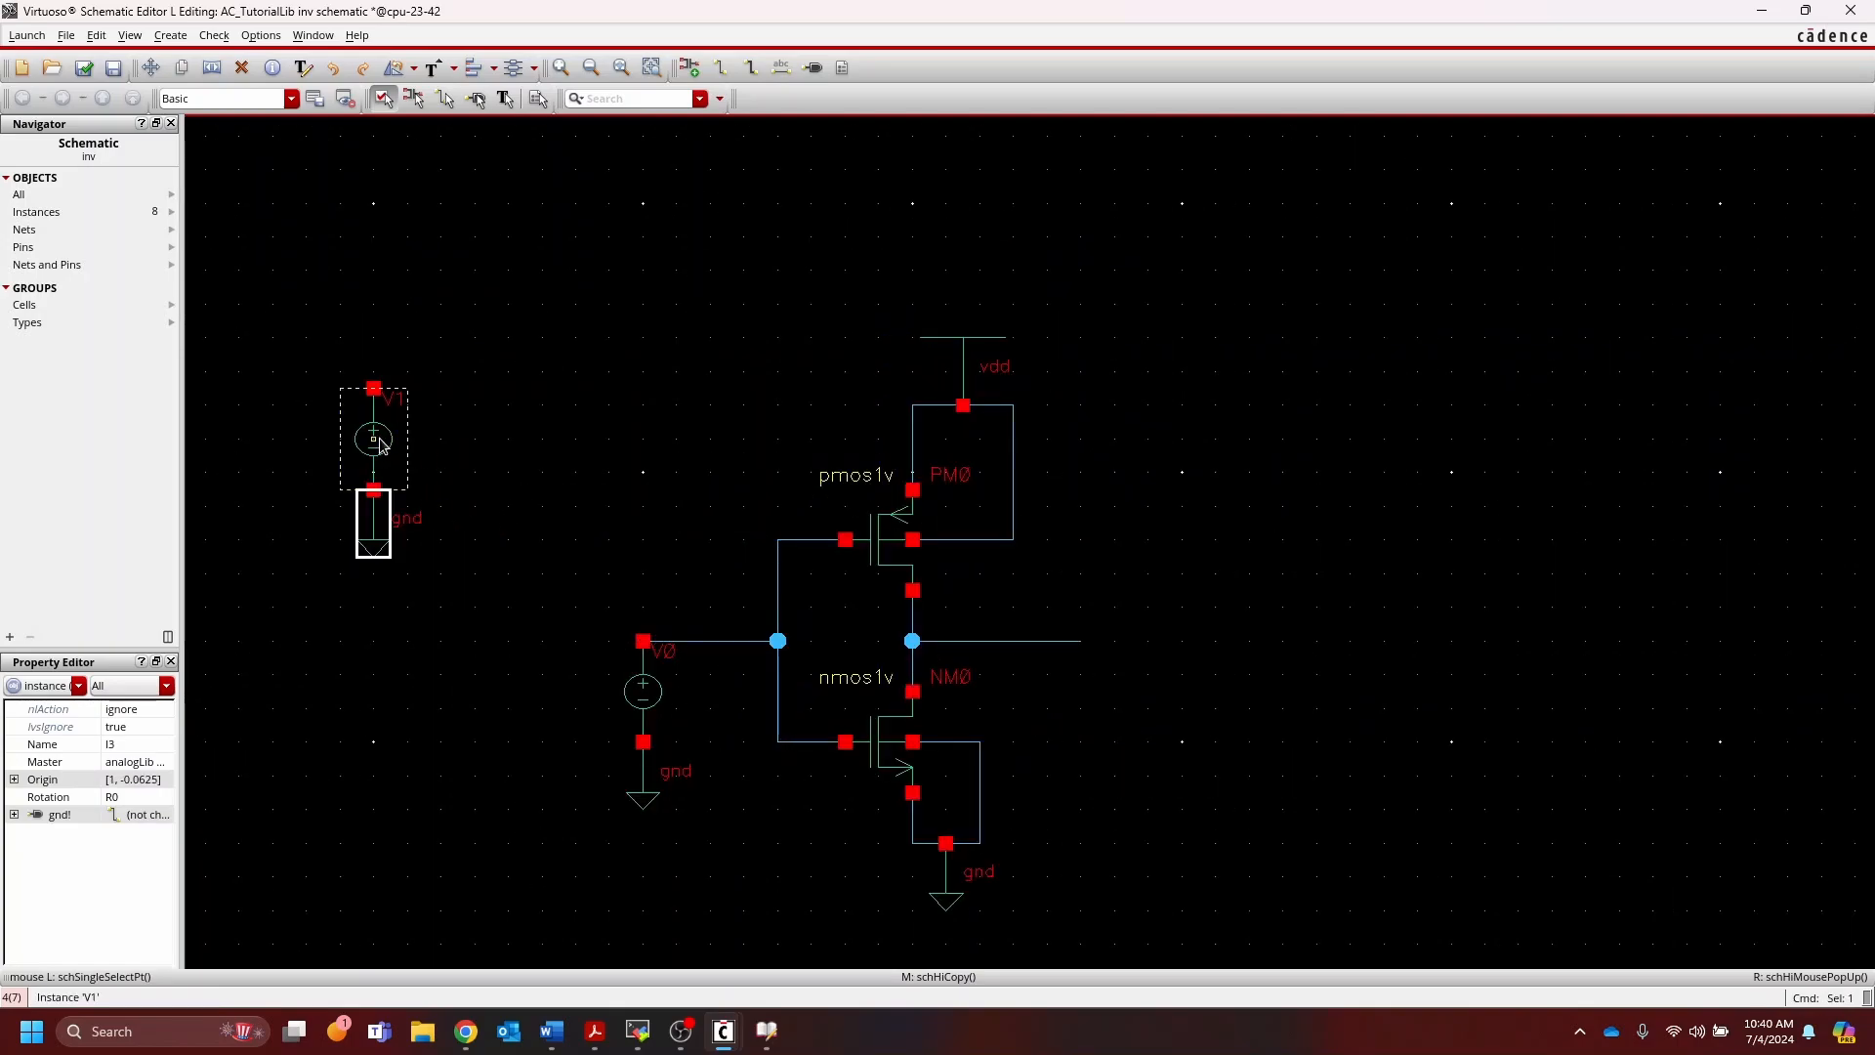
key(ctrl+d)
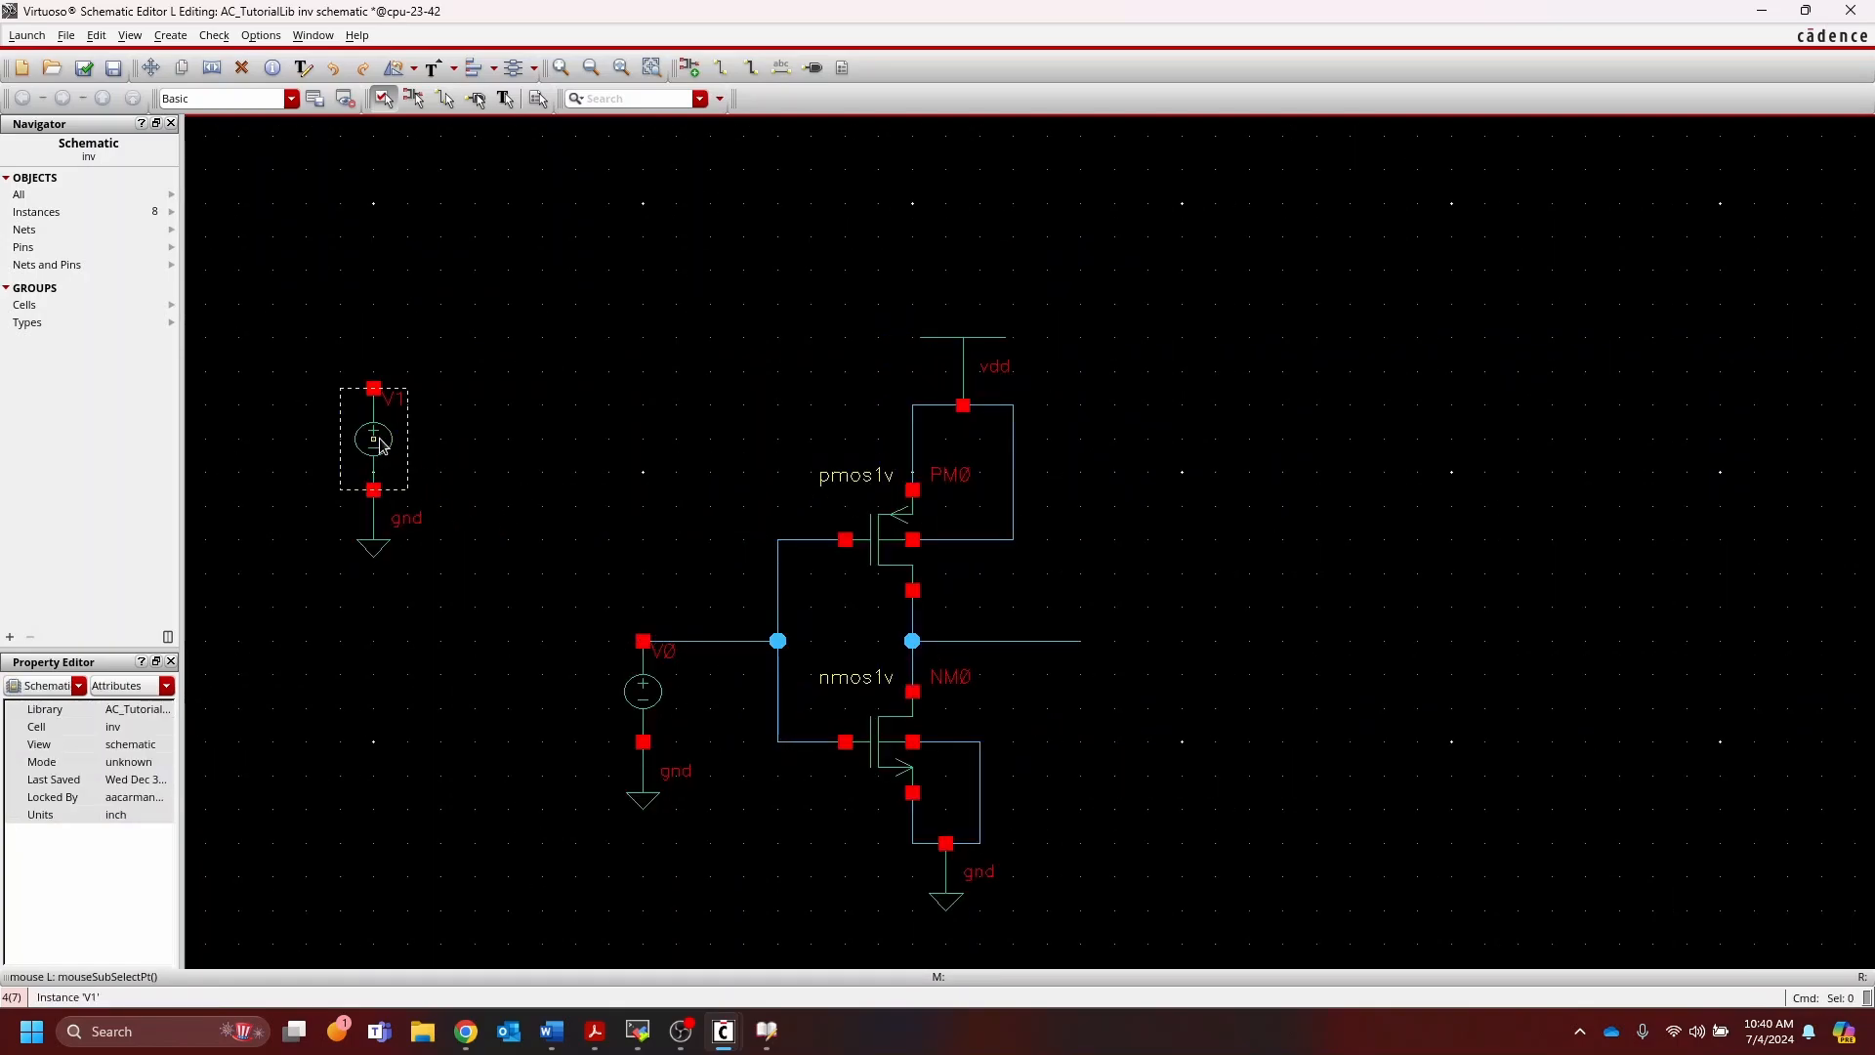
click(963, 374)
key(c)
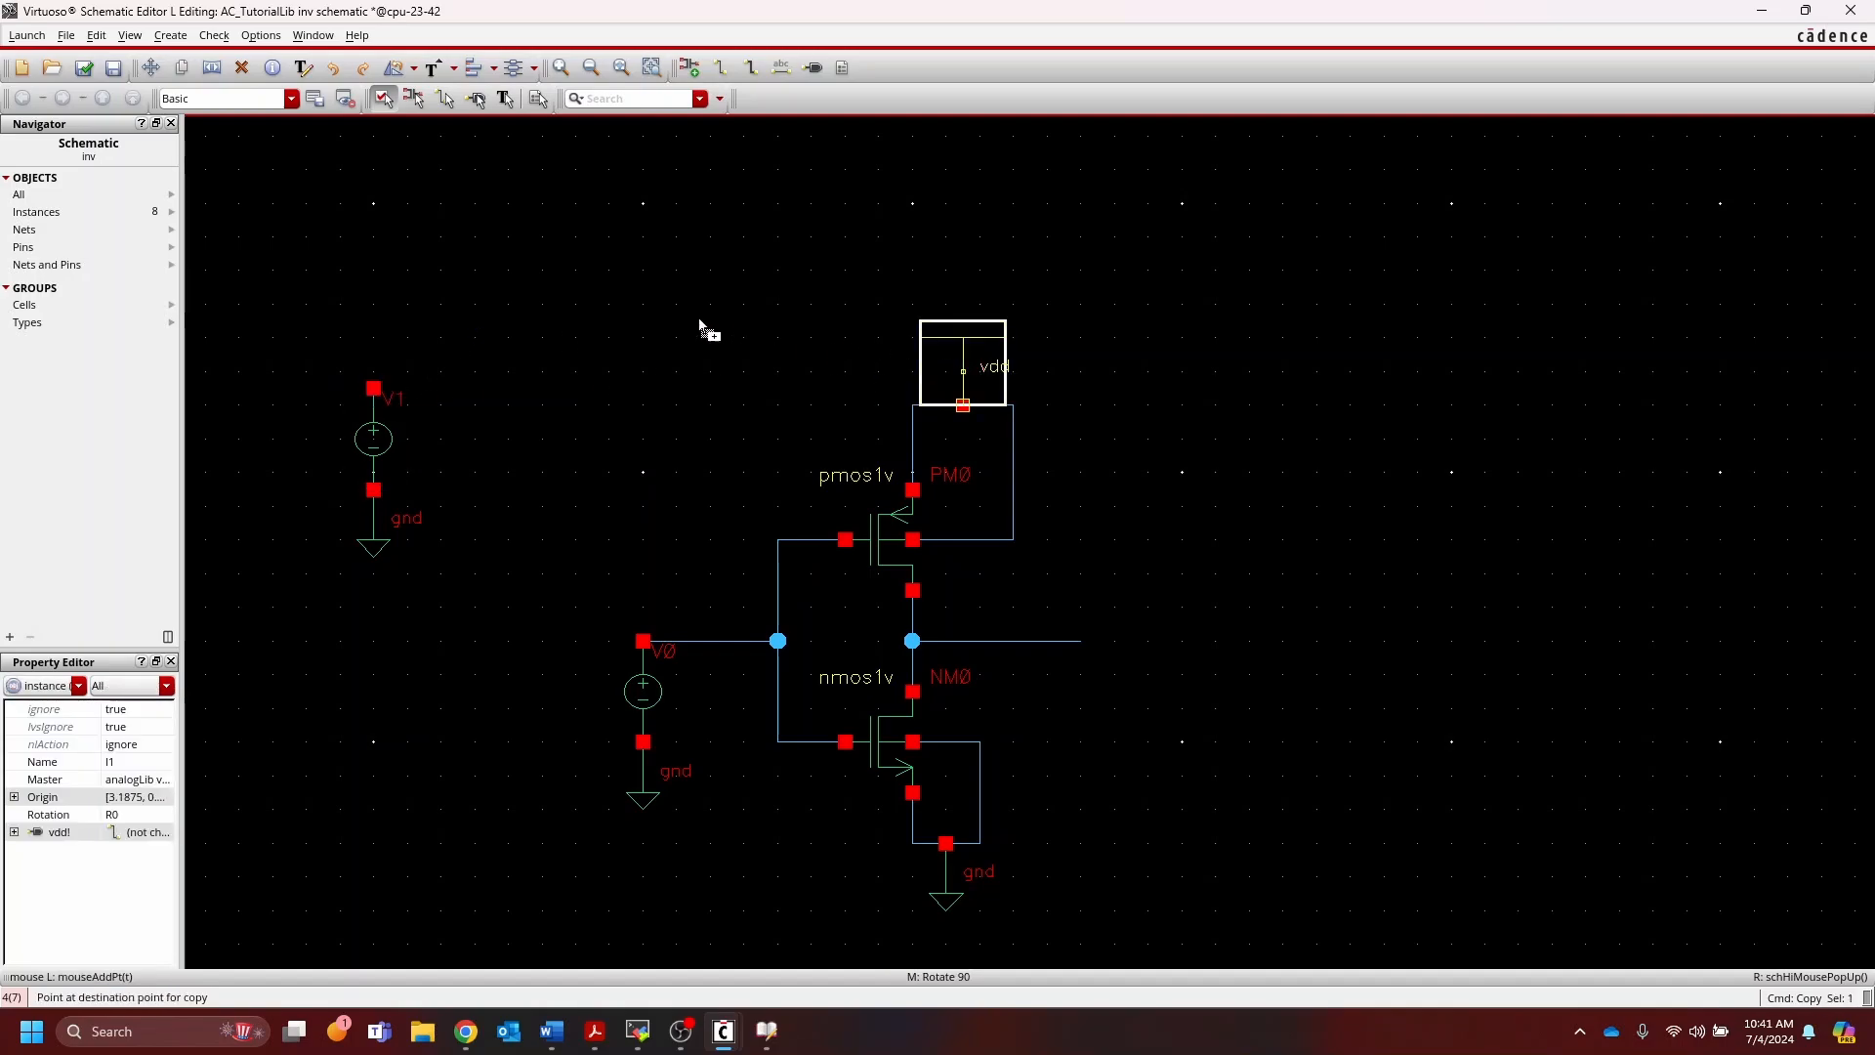
click(373, 358)
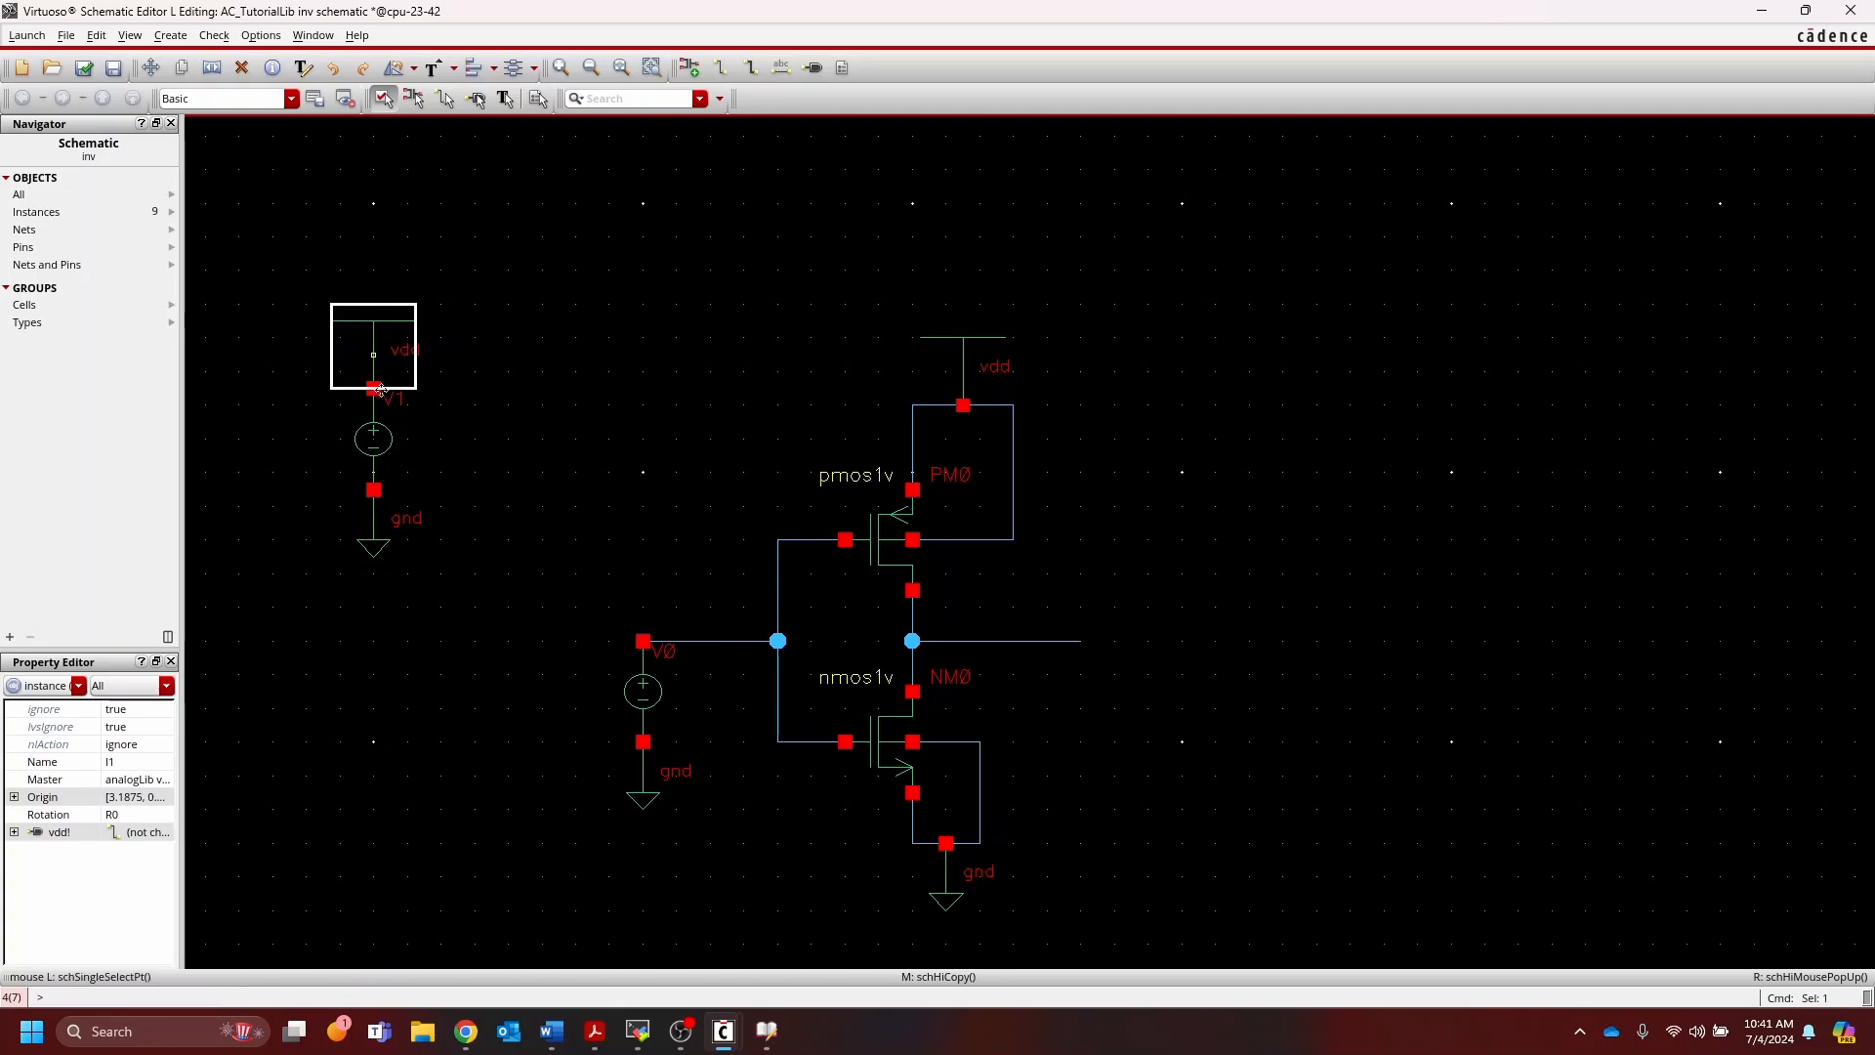
click(559, 408)
Step: Try to wire the positive terminal of source V1 to the PMOS source connection, and delete that wire
key(w)
click(373, 388)
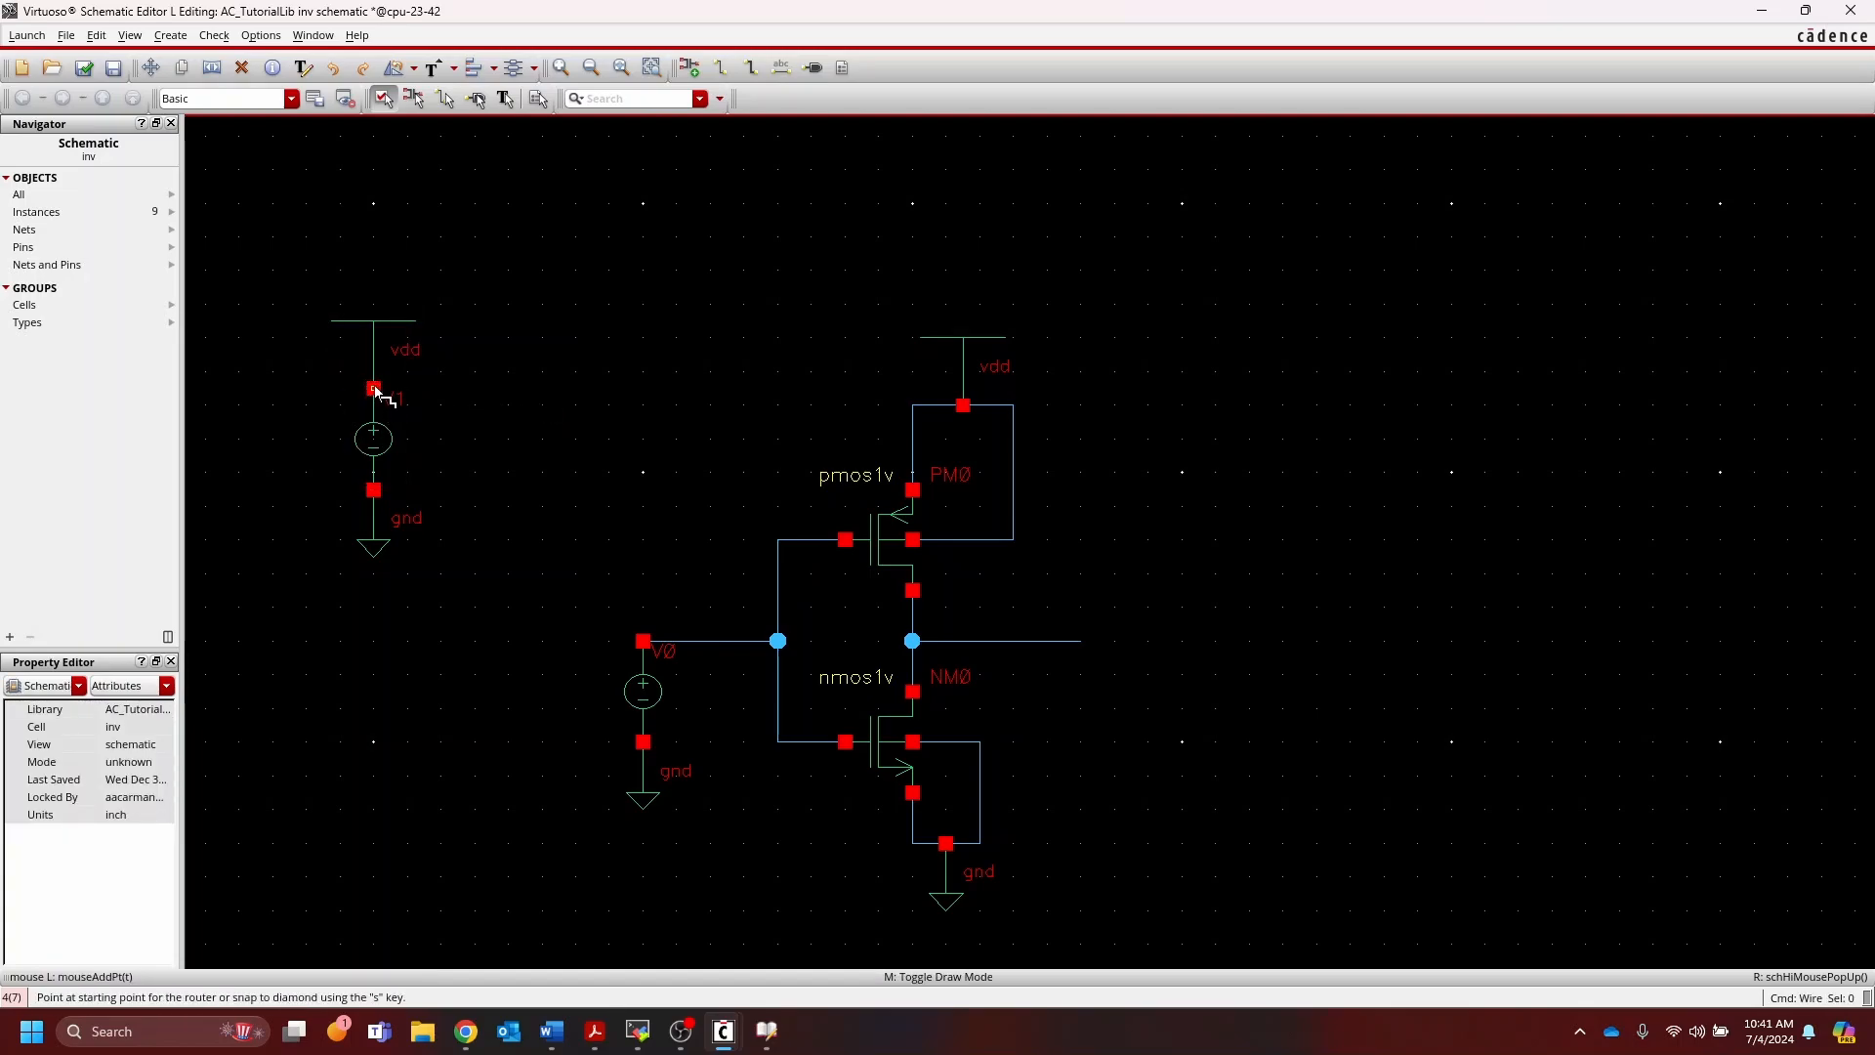
click(899, 407)
key(Escape)
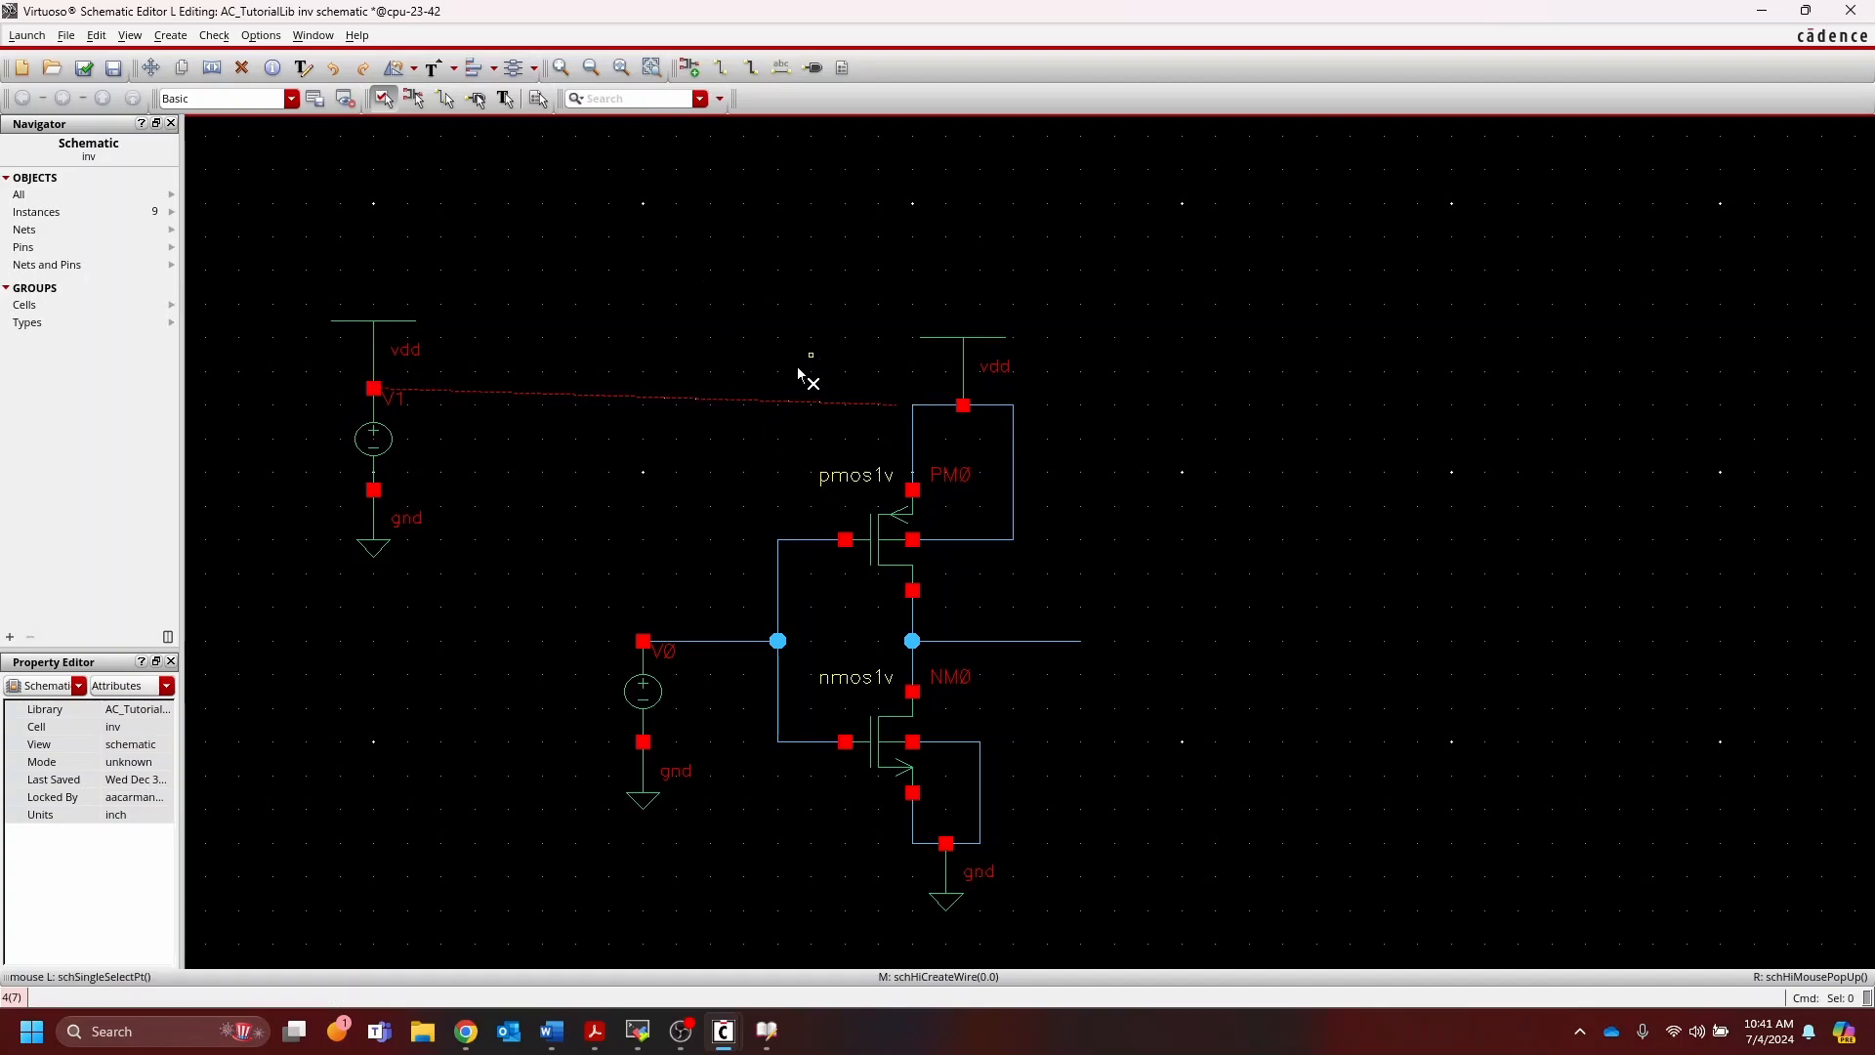
click(766, 400)
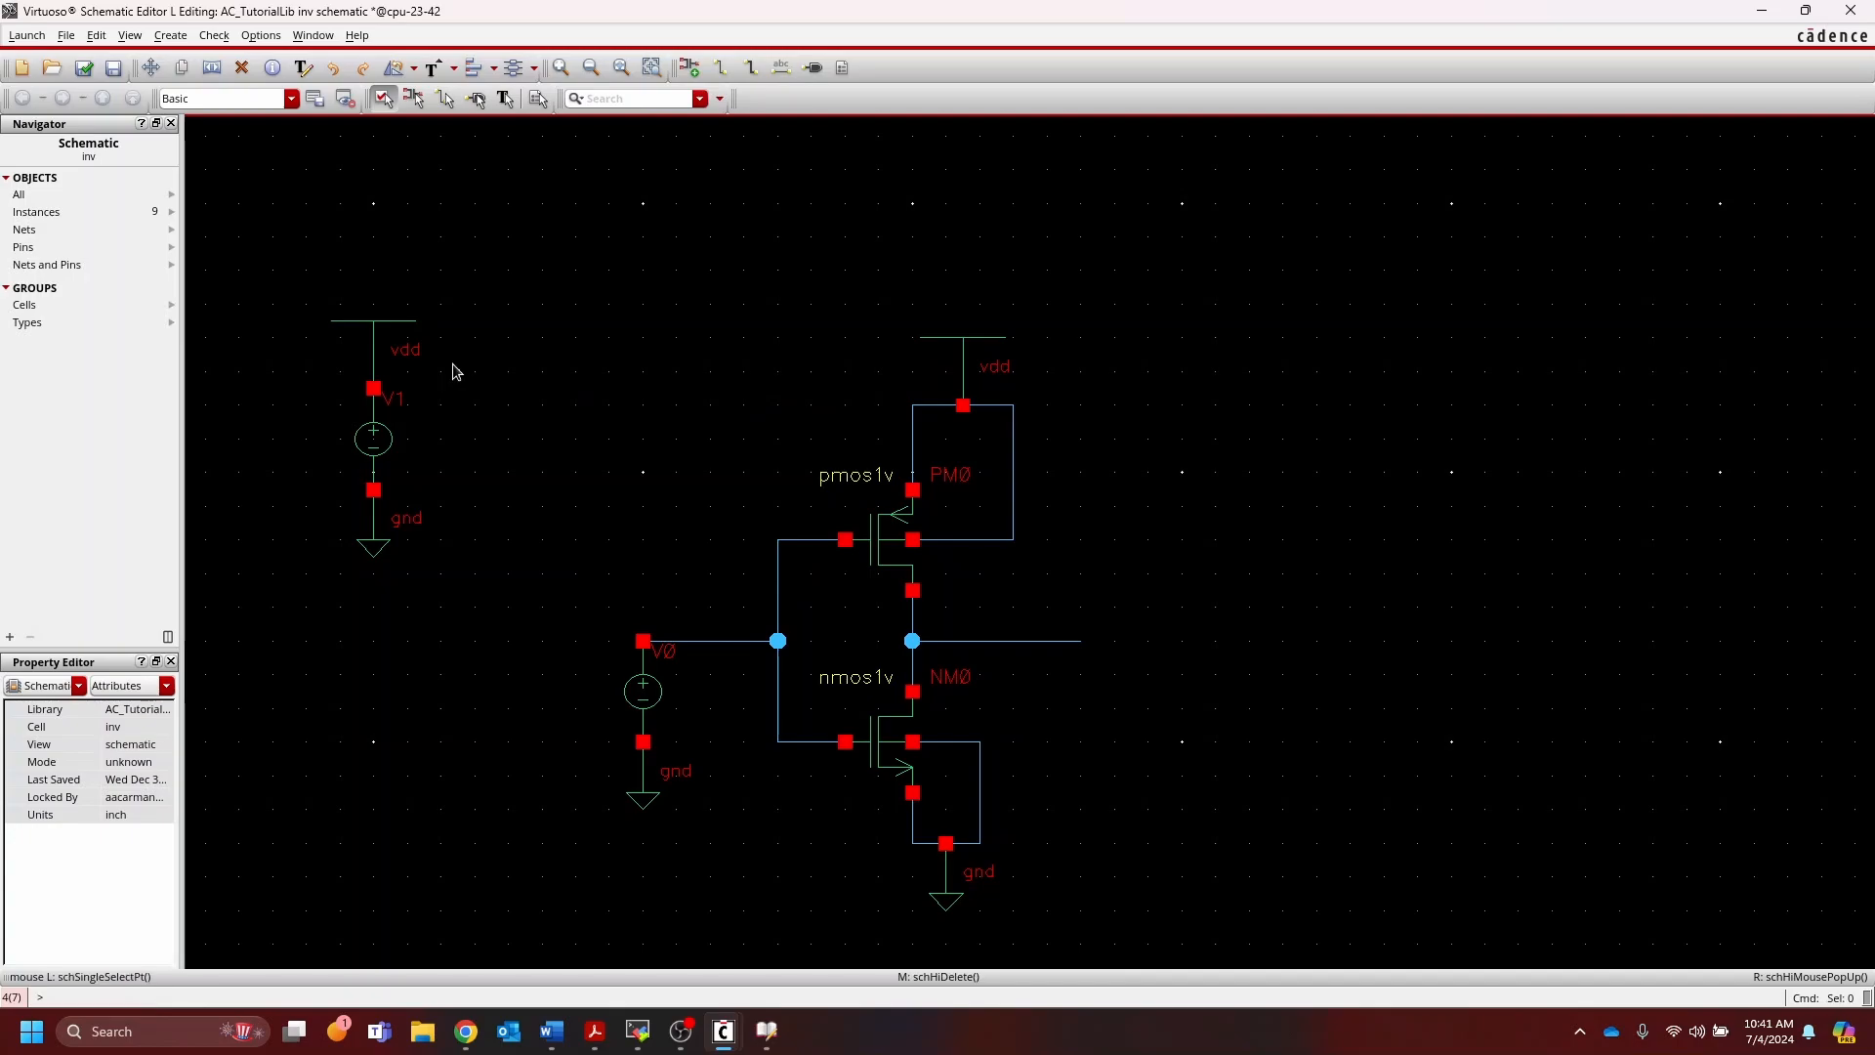
click(387, 382)
click(796, 404)
Step: Set the DC voltage of source V1 to the variable vdd
click(377, 440)
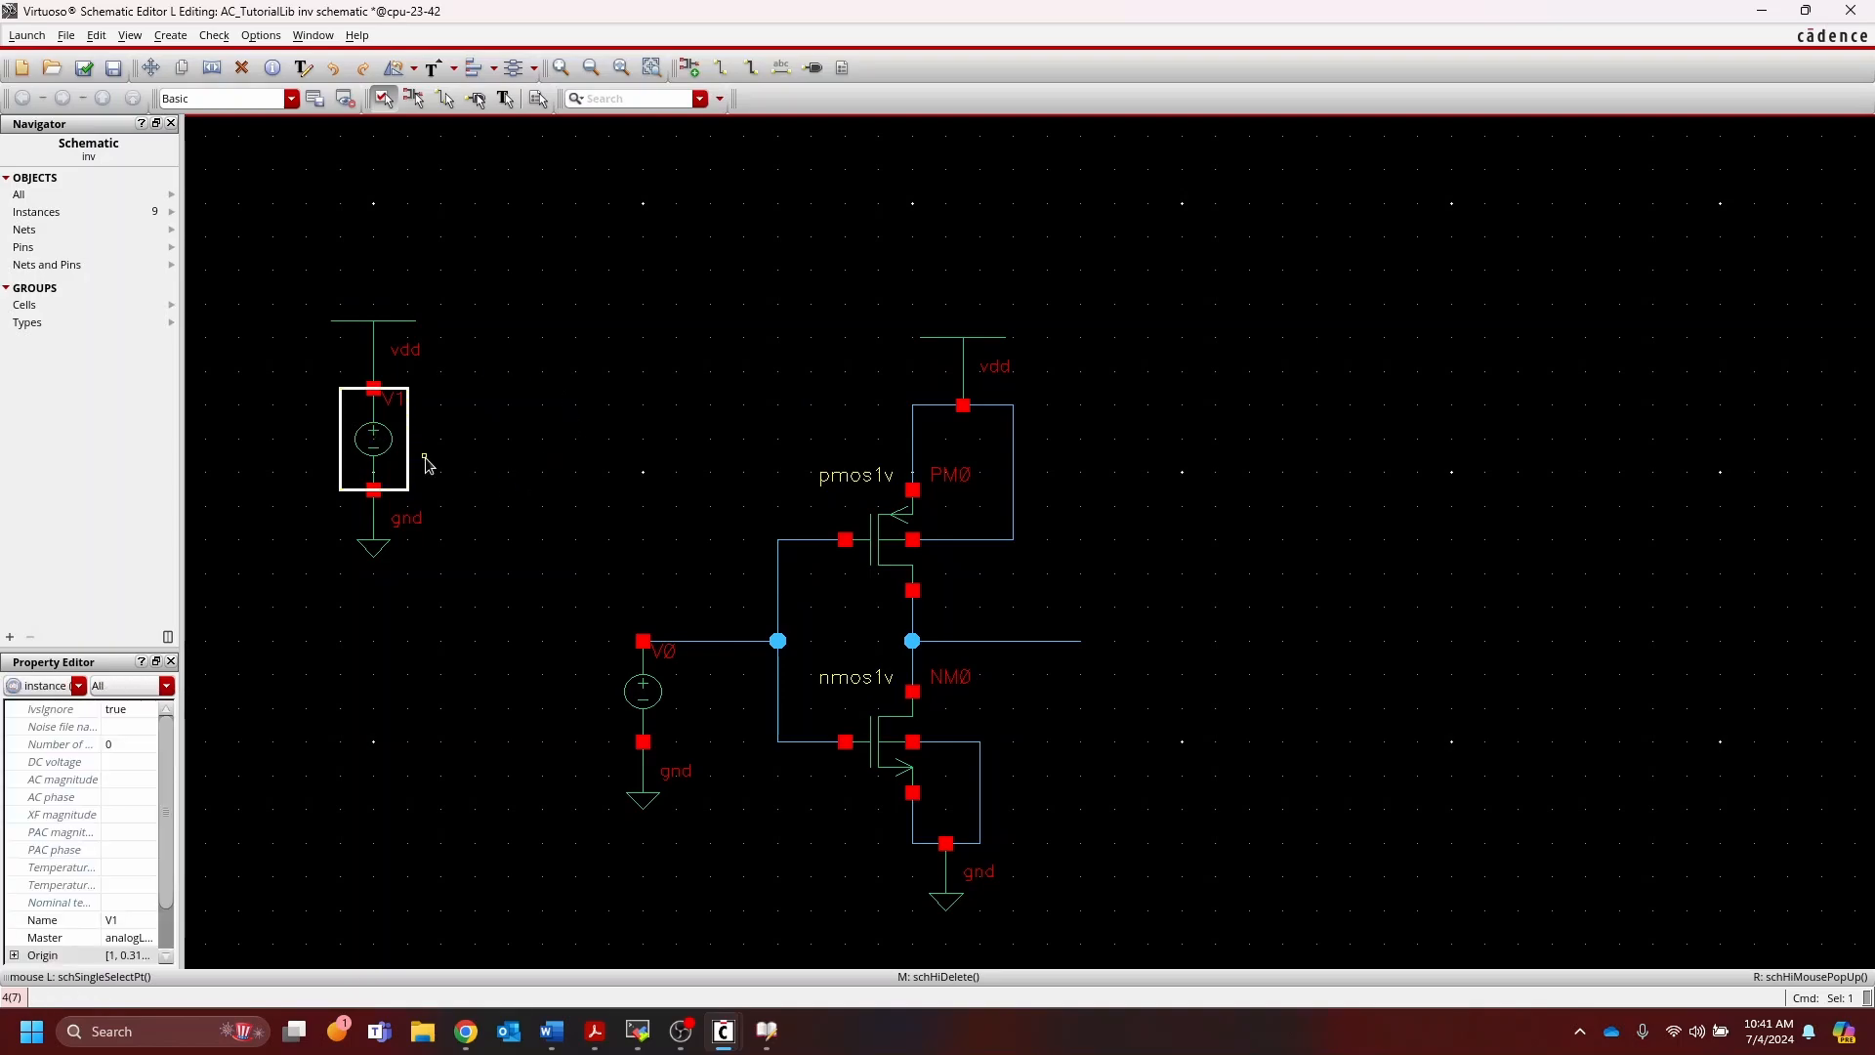
key(q)
click(1328, 576)
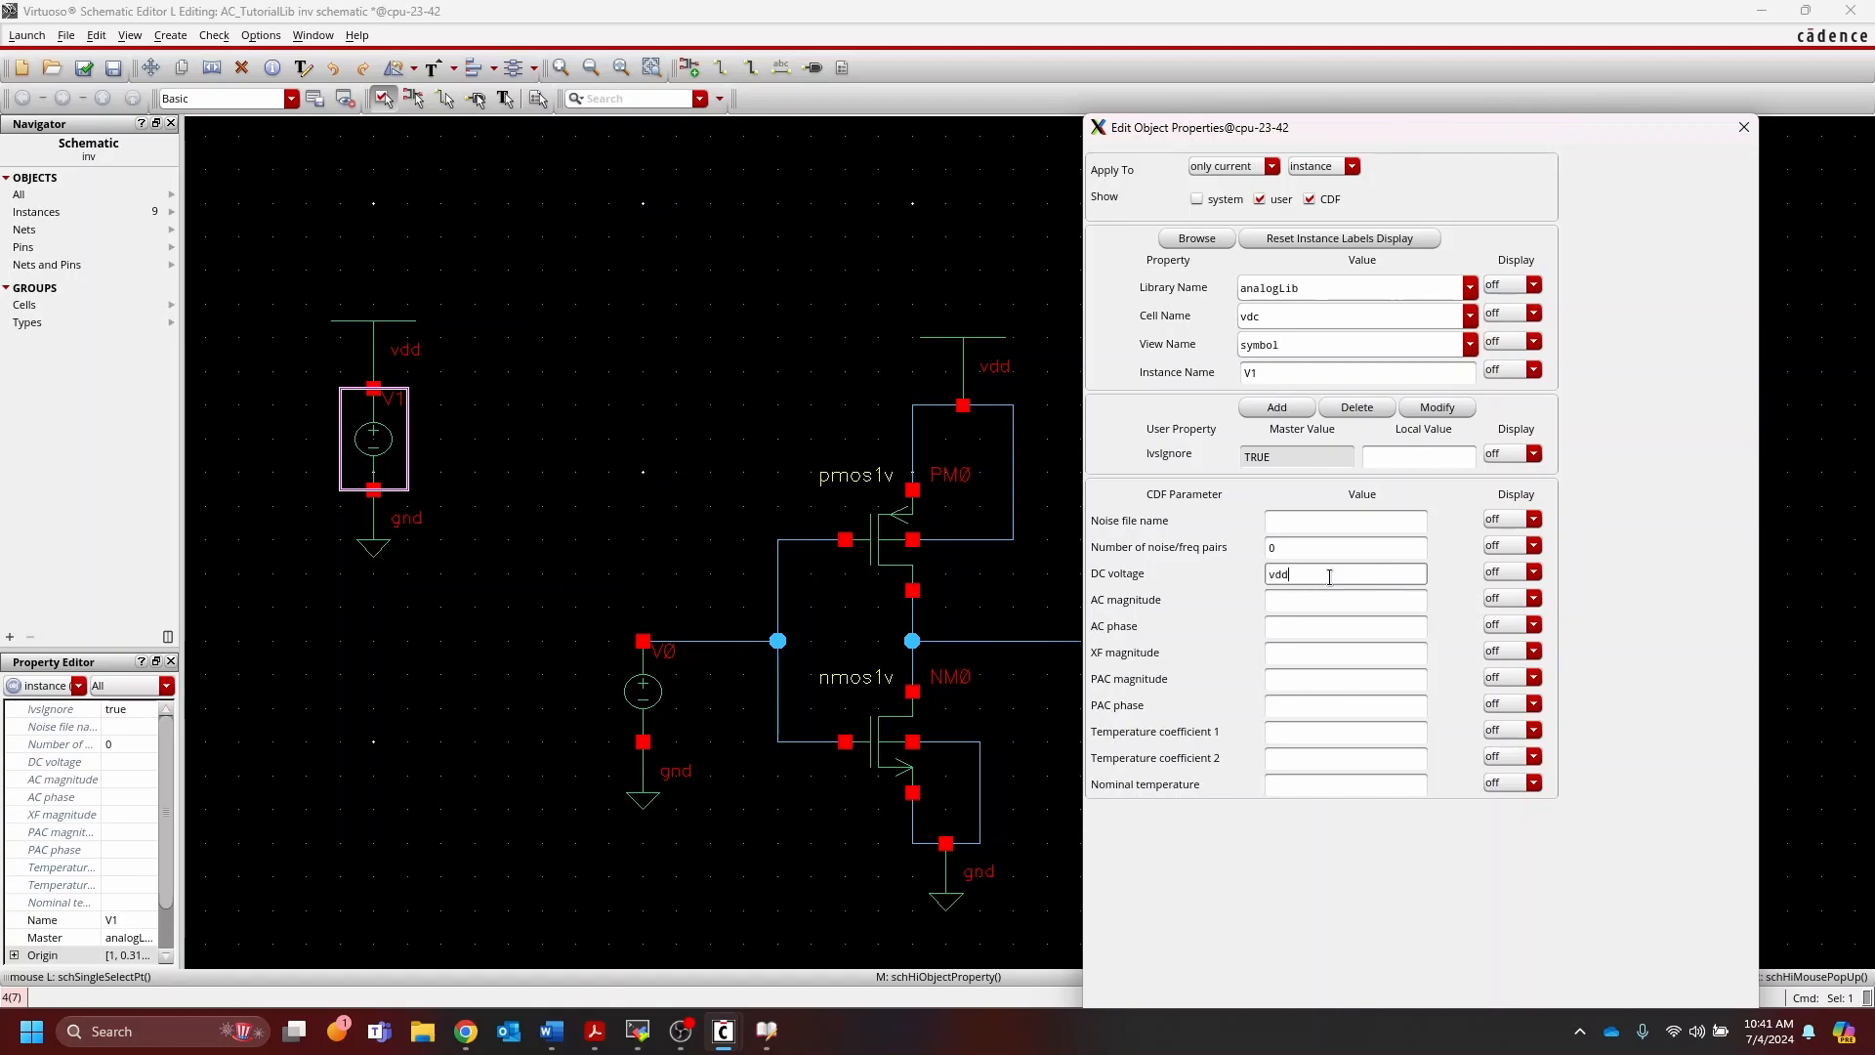
key(Return)
click(1330, 577)
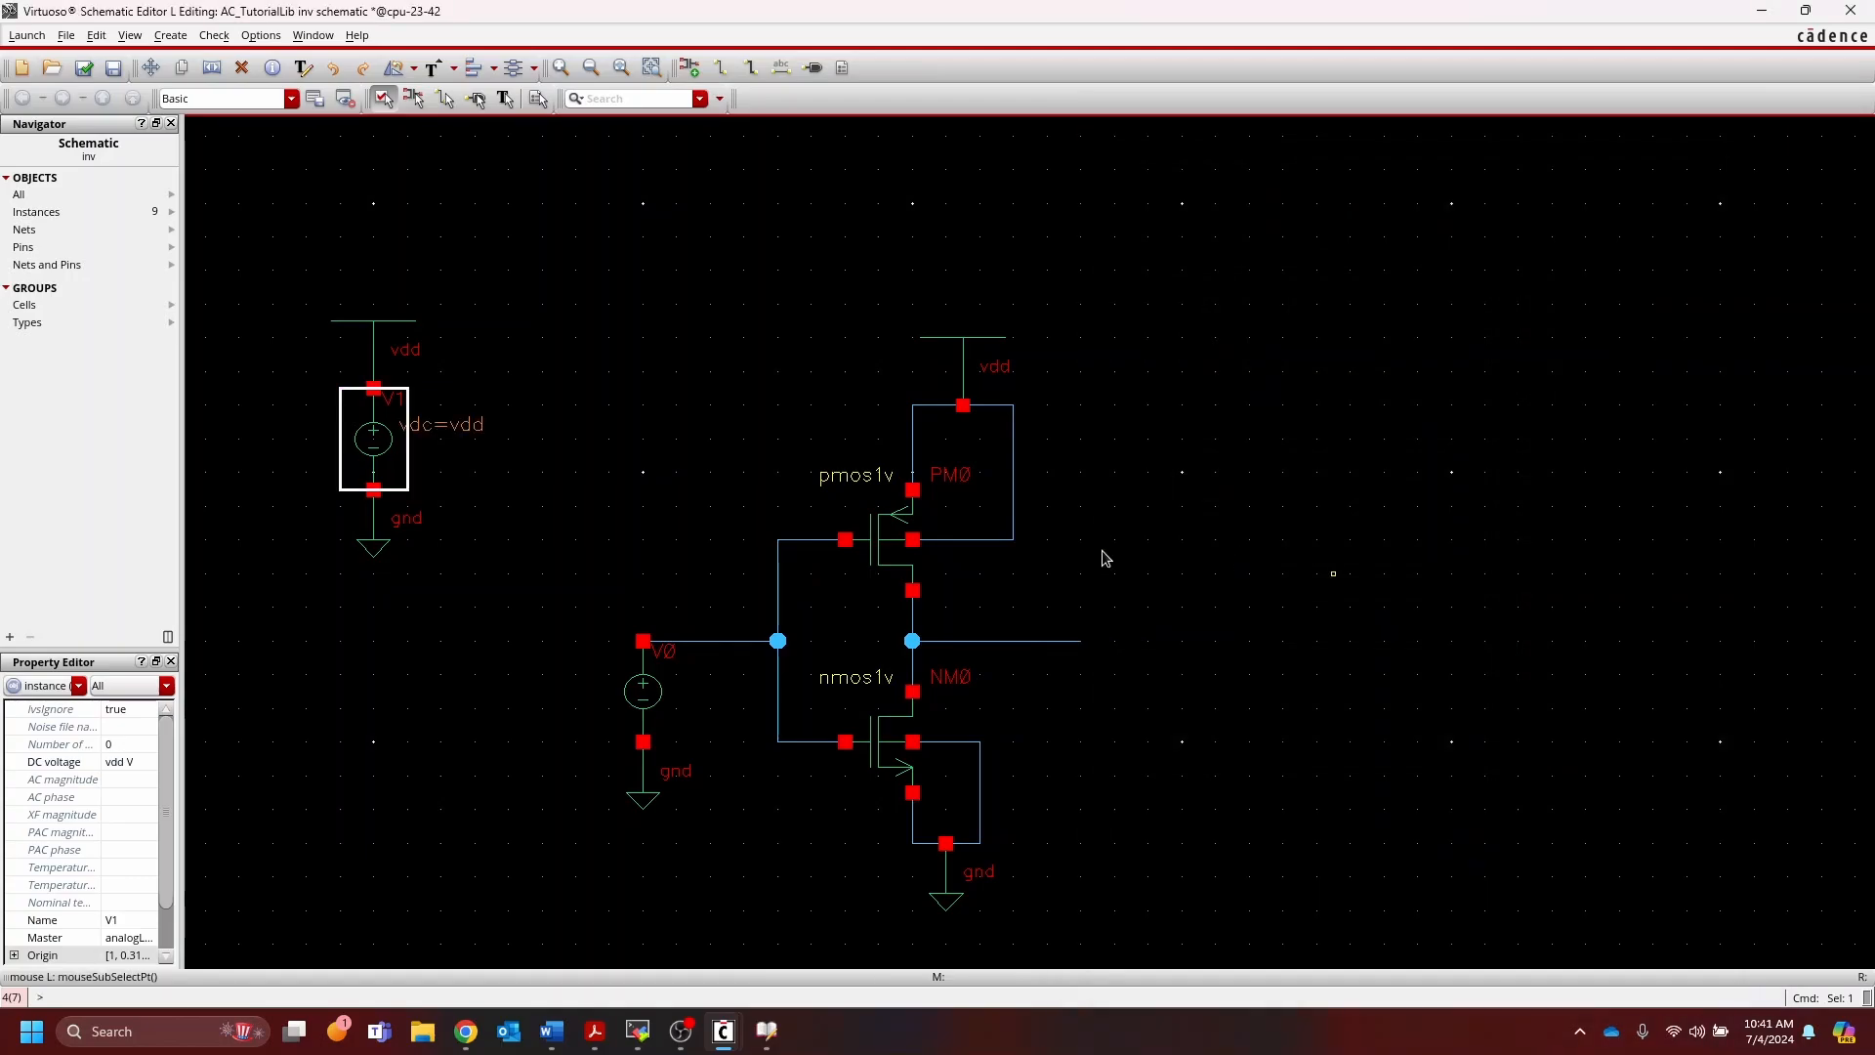
click(378, 443)
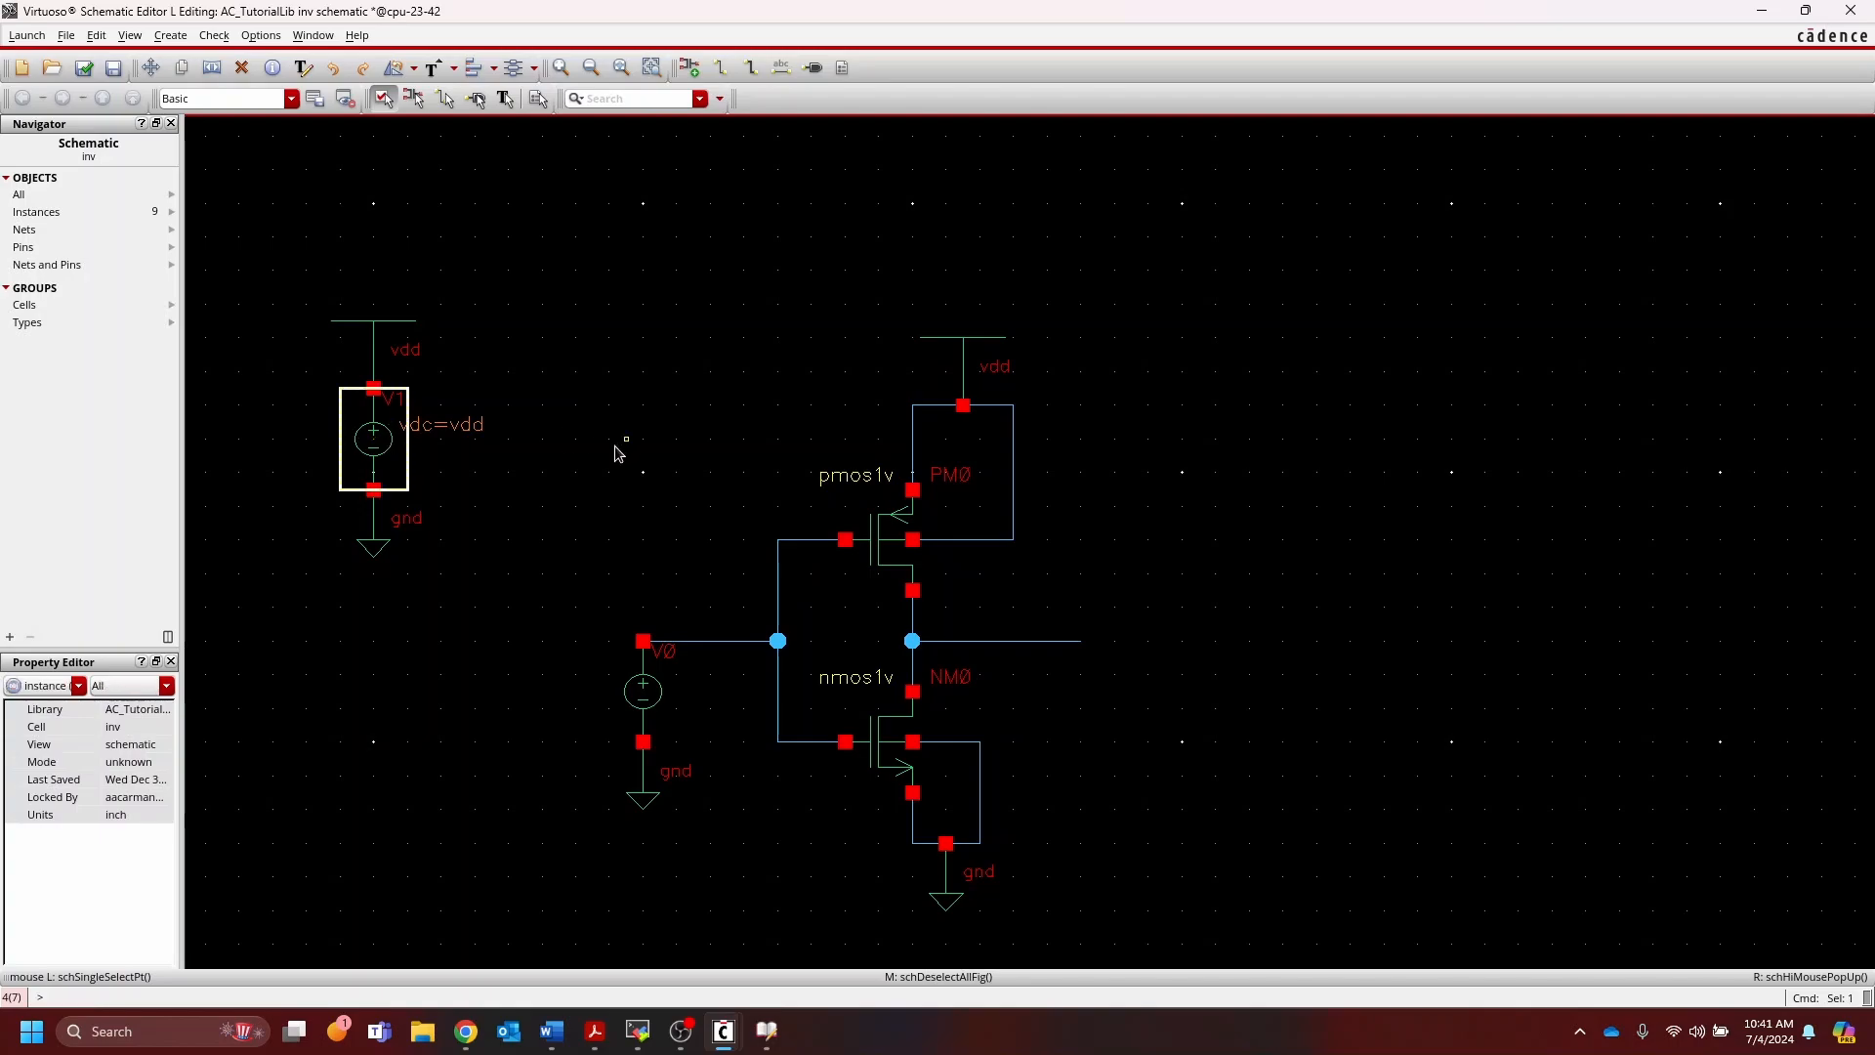
click(616, 451)
click(389, 442)
click(653, 699)
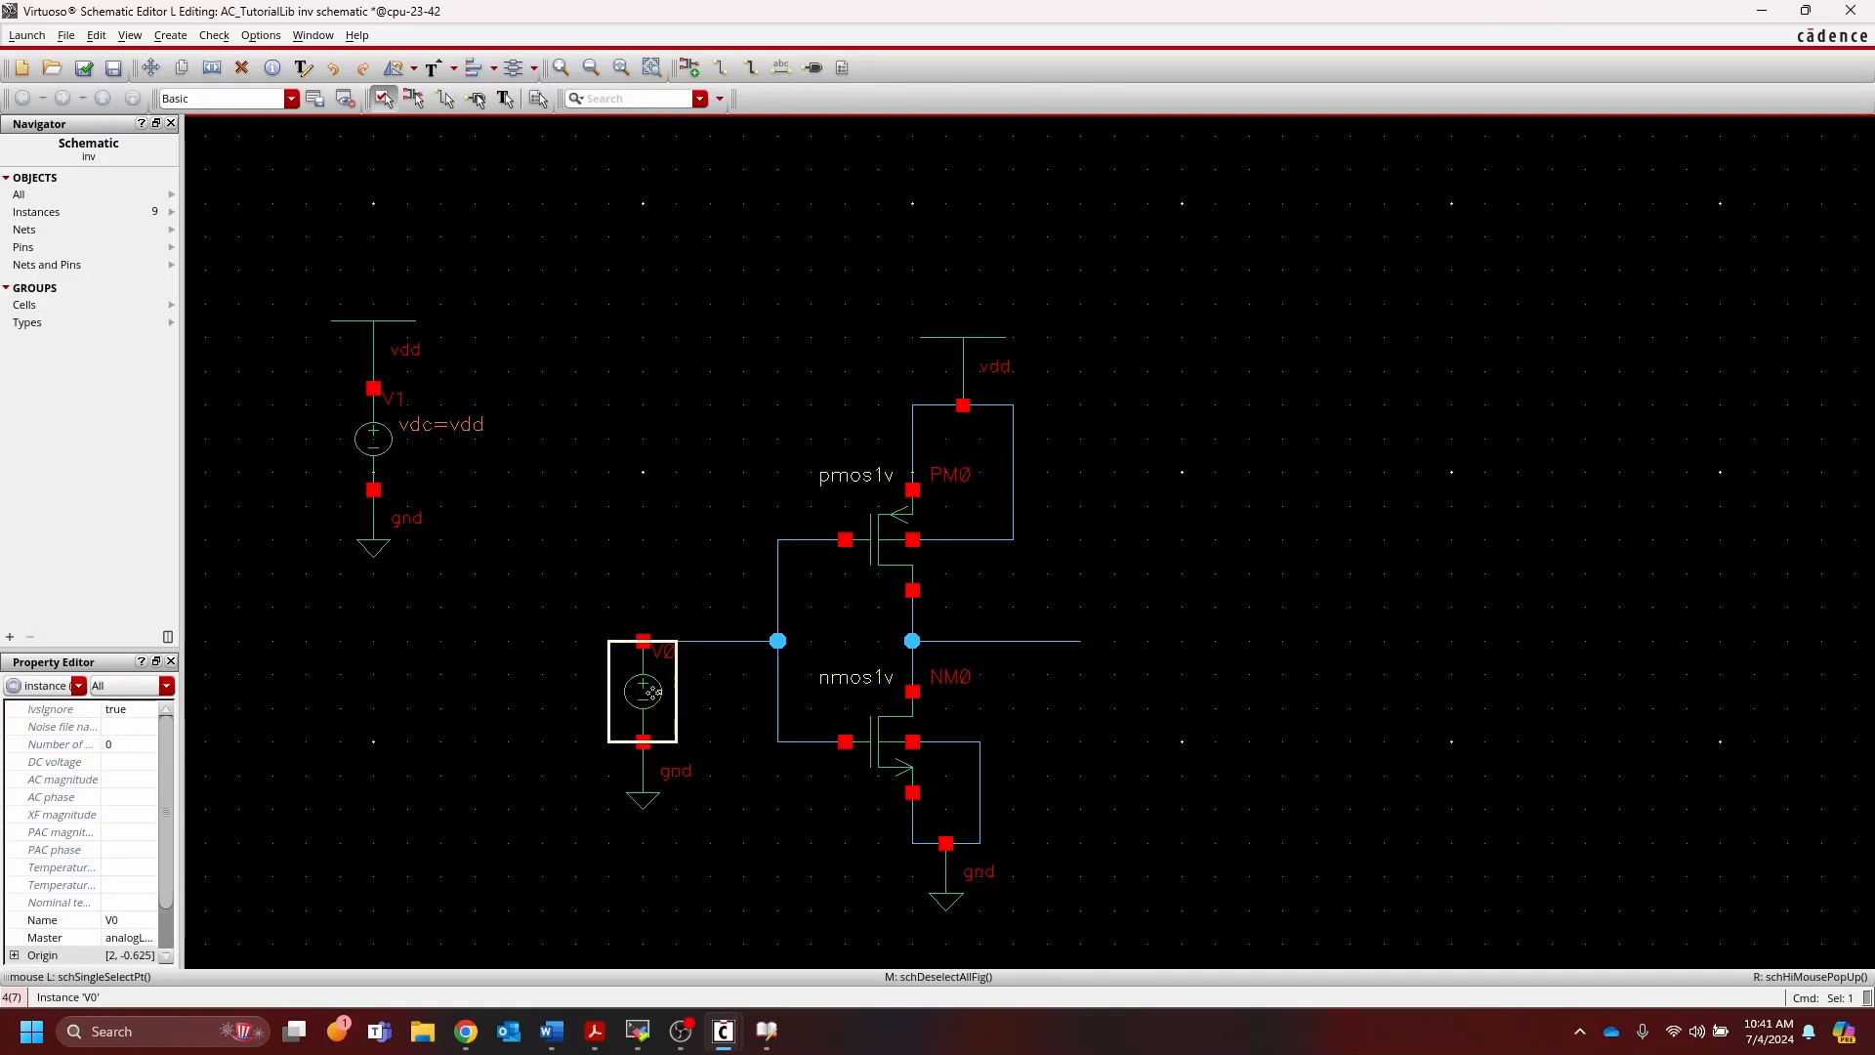
click(368, 434)
click(368, 435)
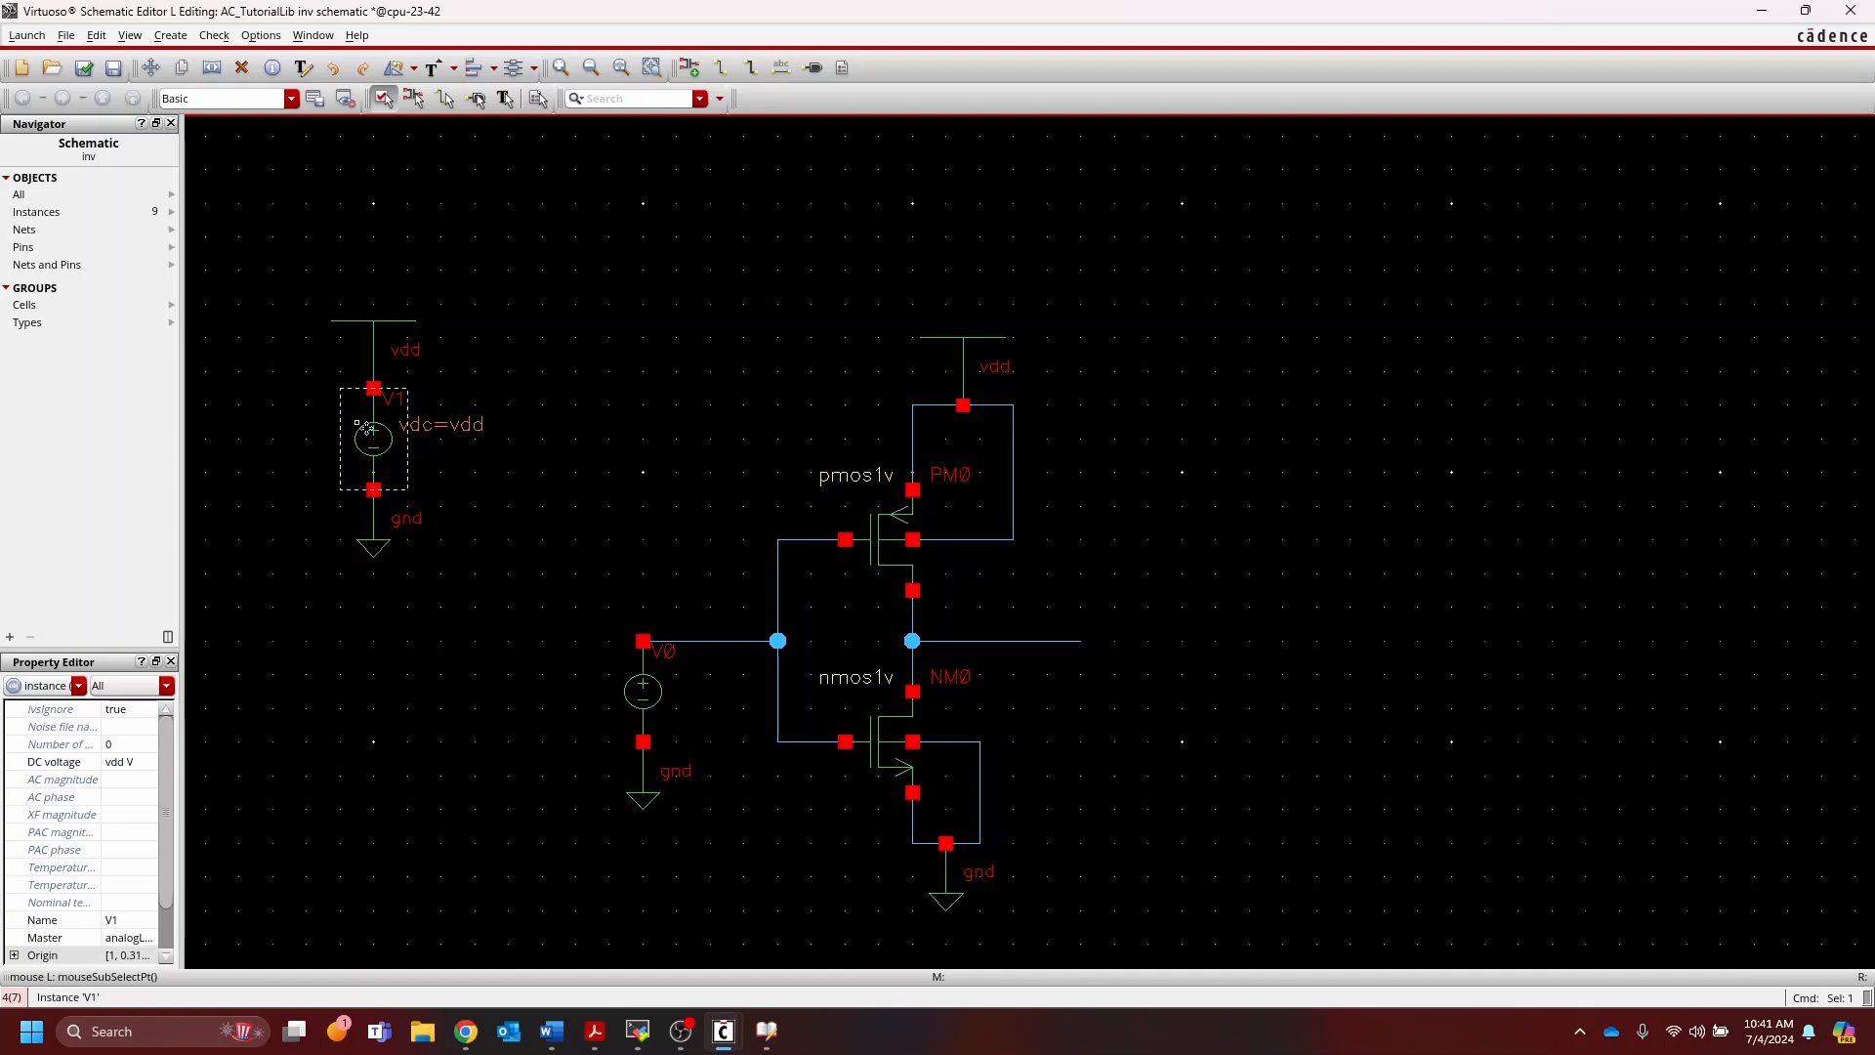
Step: Set the DC voltage of input source V0 to the variable vin, and check and save the schematic
click(653, 697)
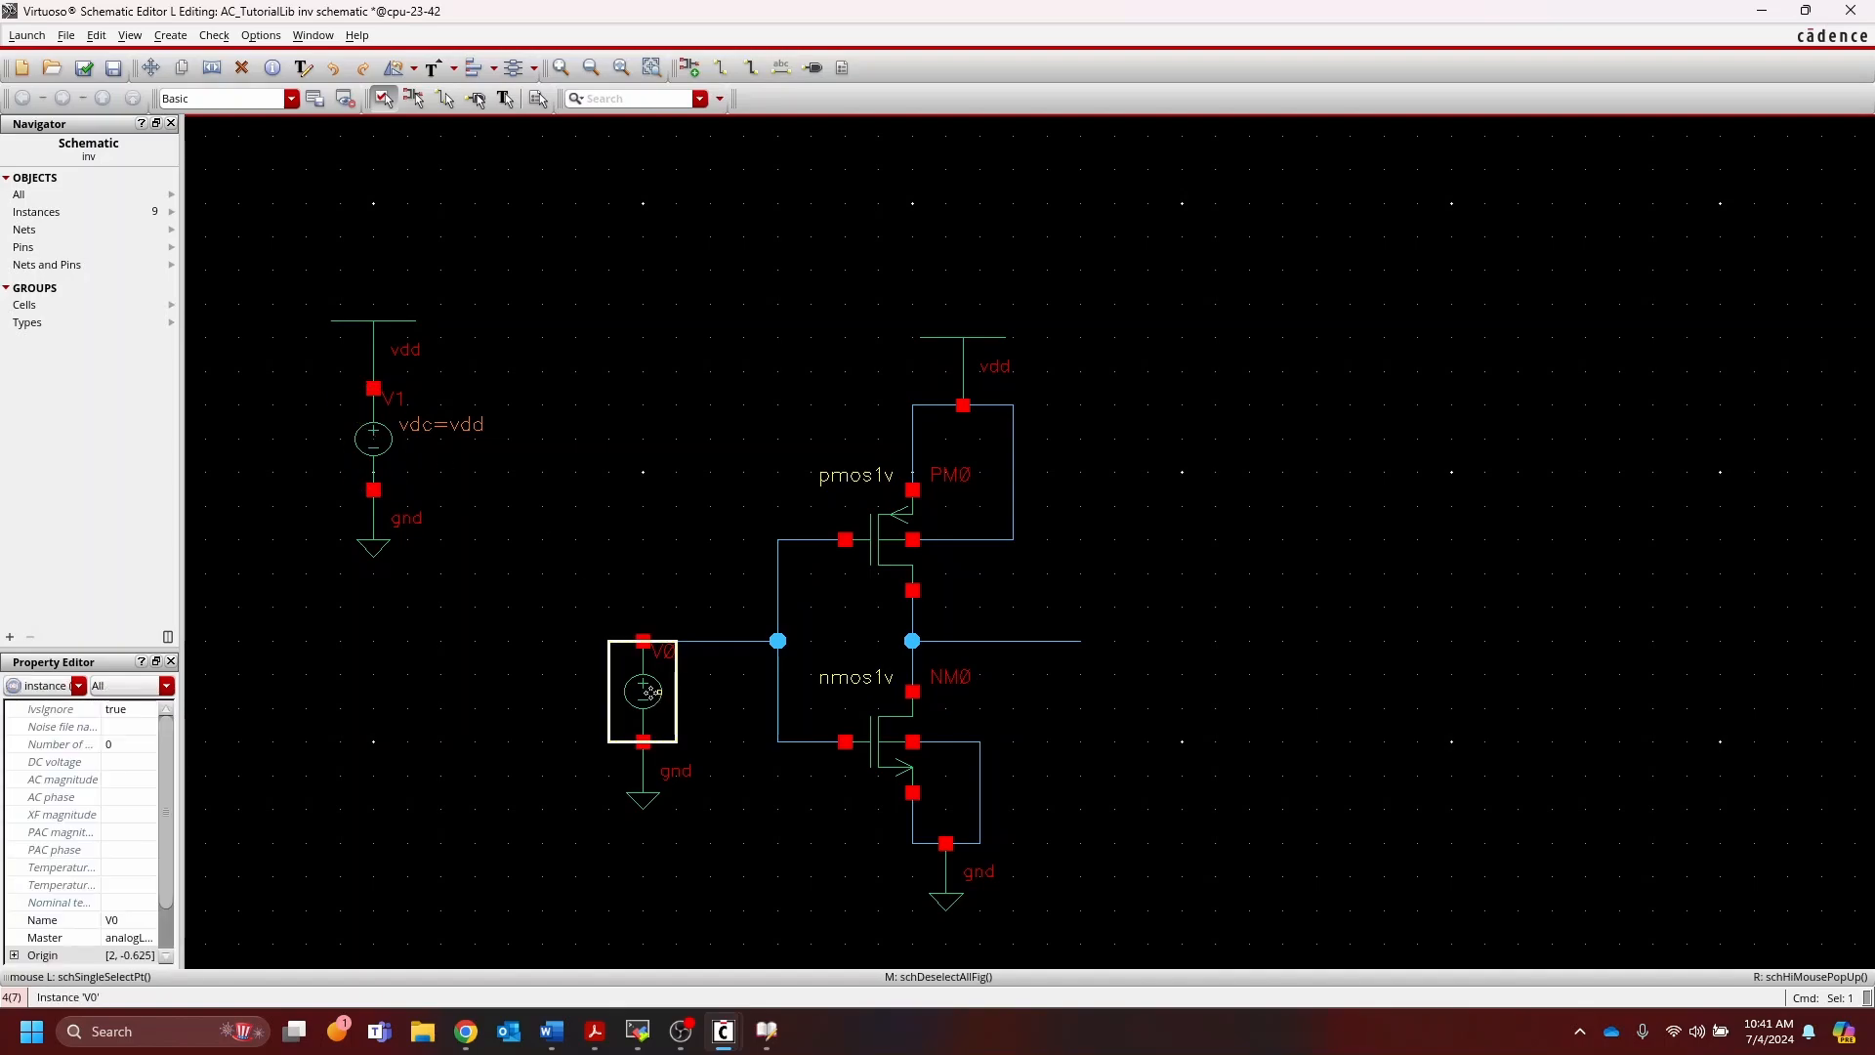
key(q)
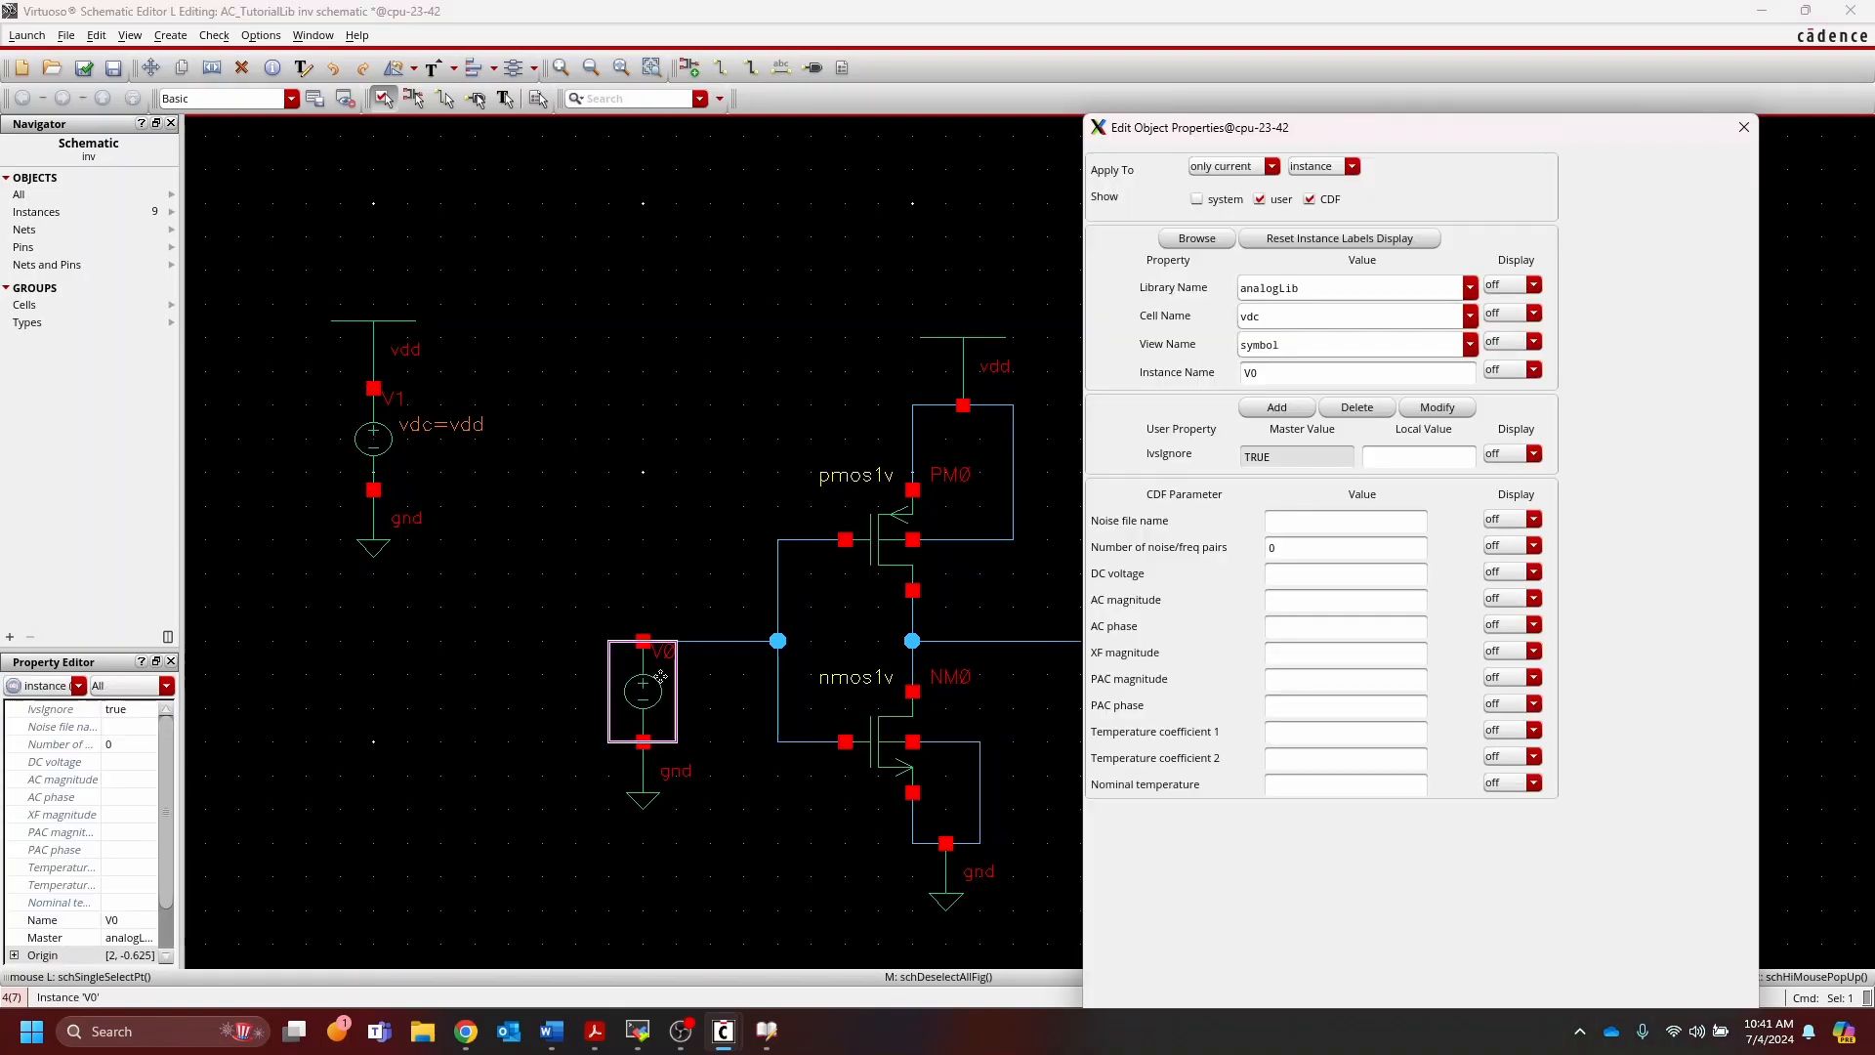
click(1298, 577)
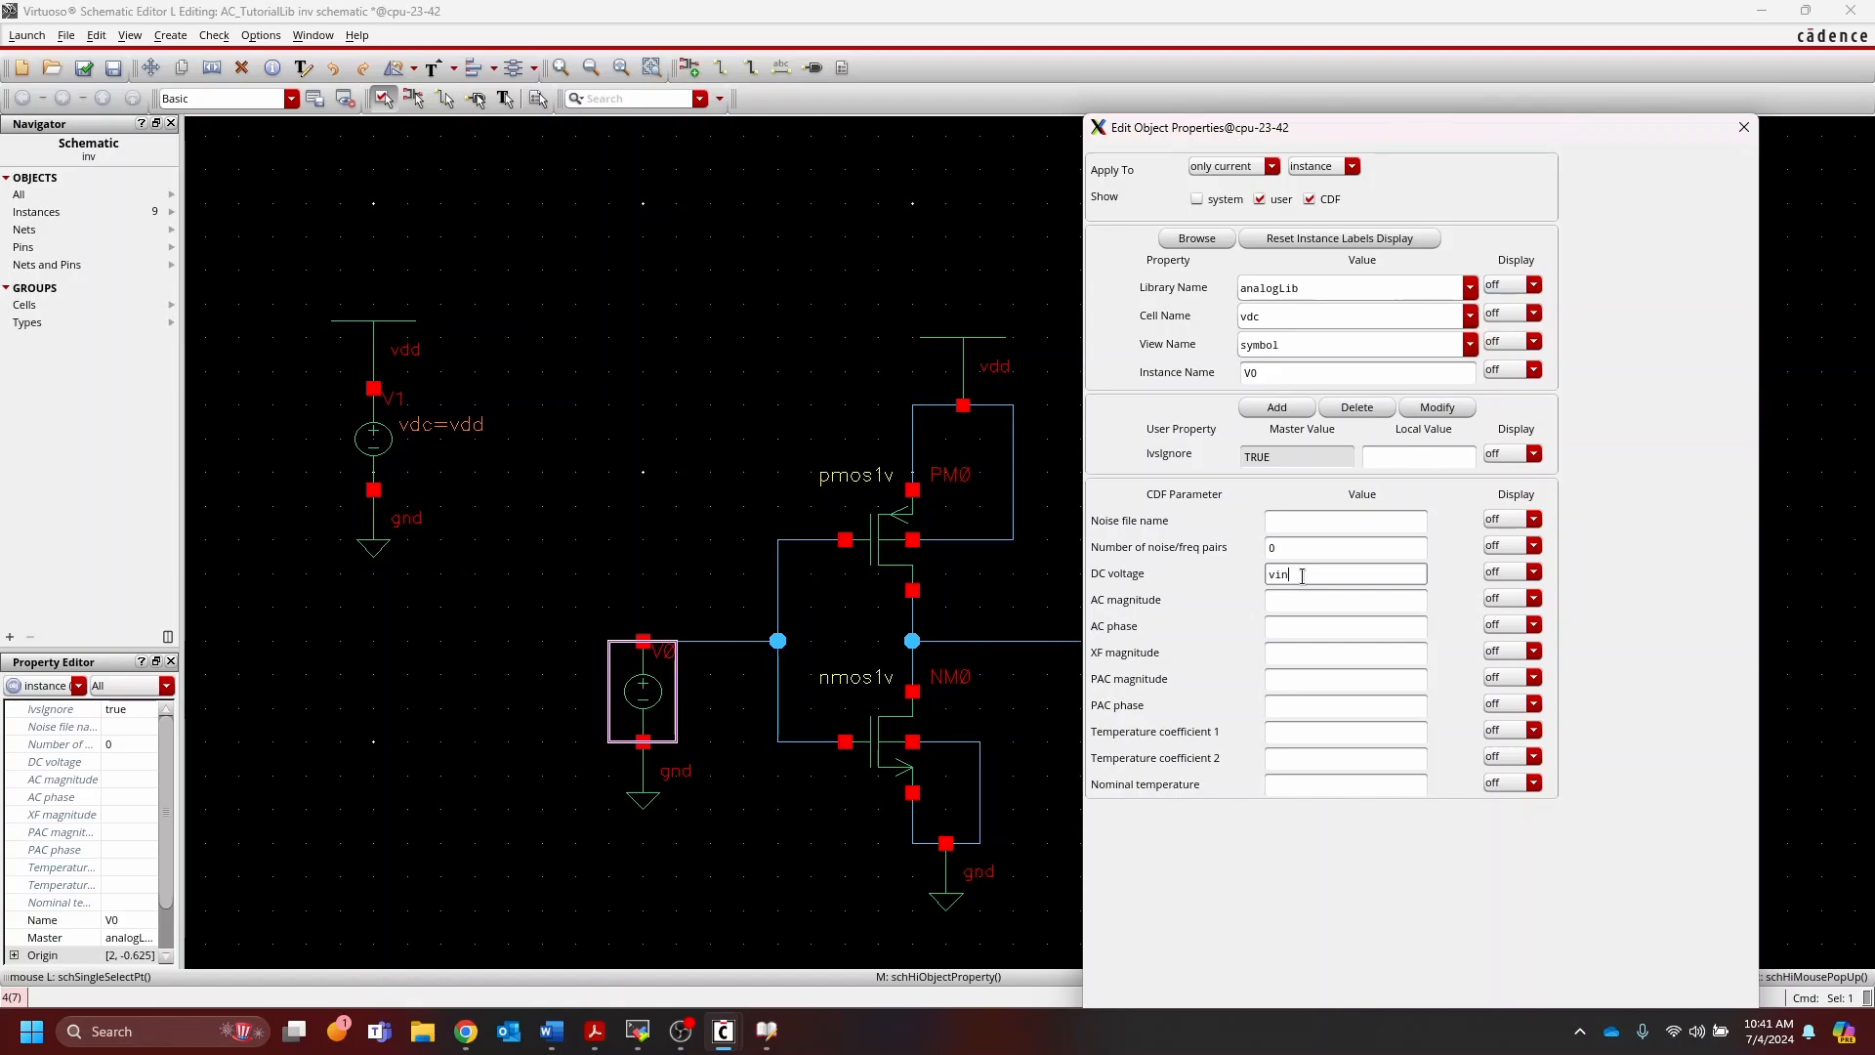
key(Return)
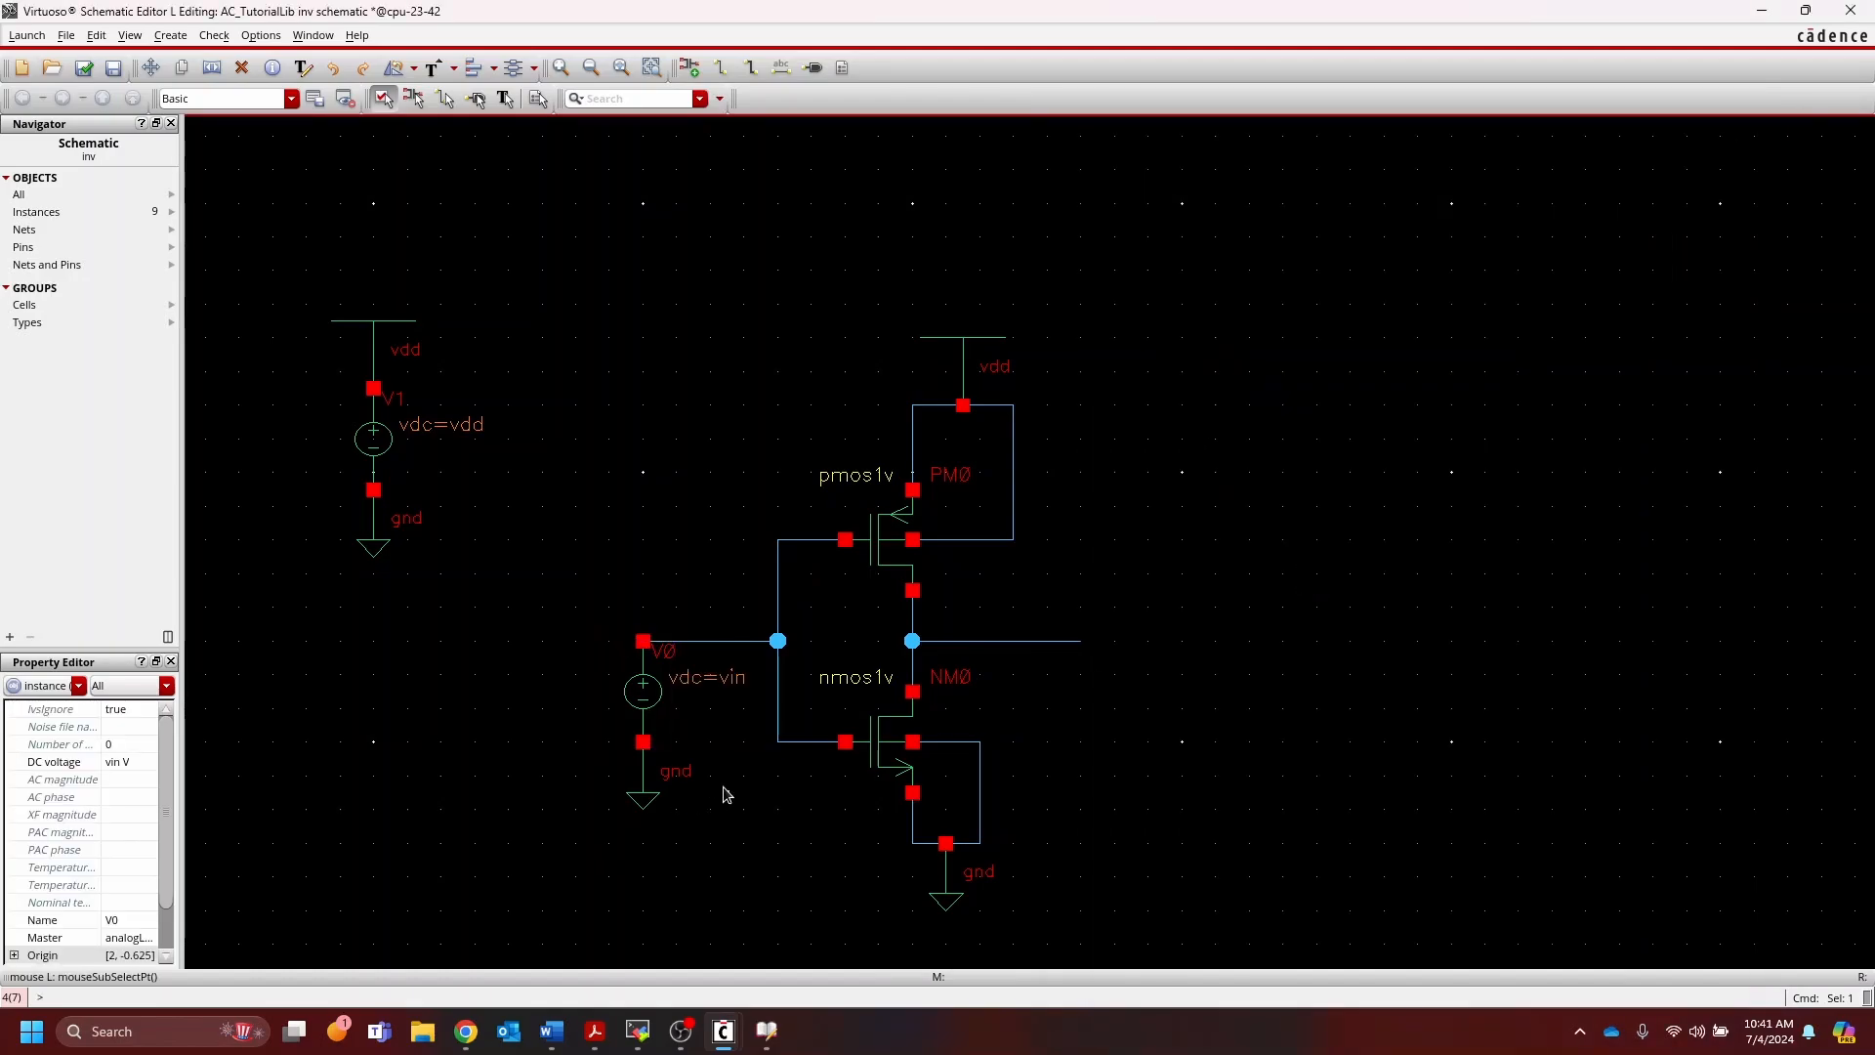
click(727, 794)
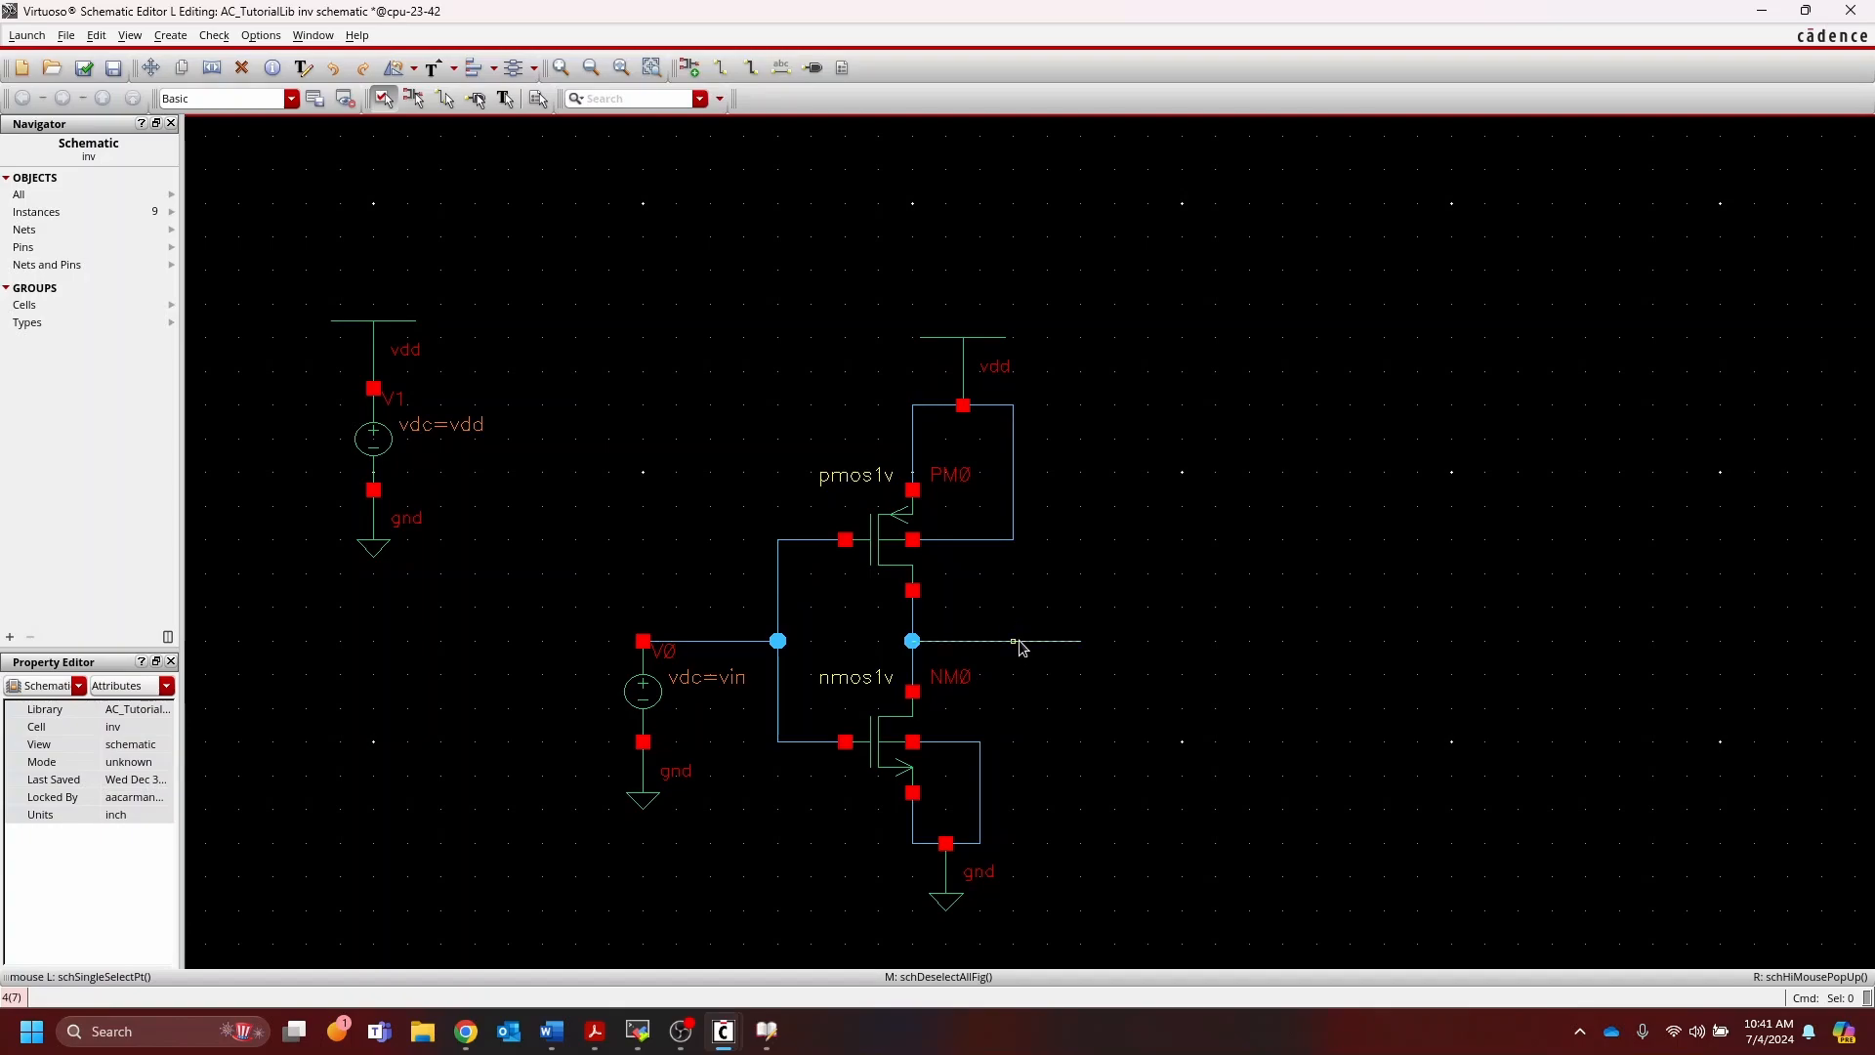
click(84, 69)
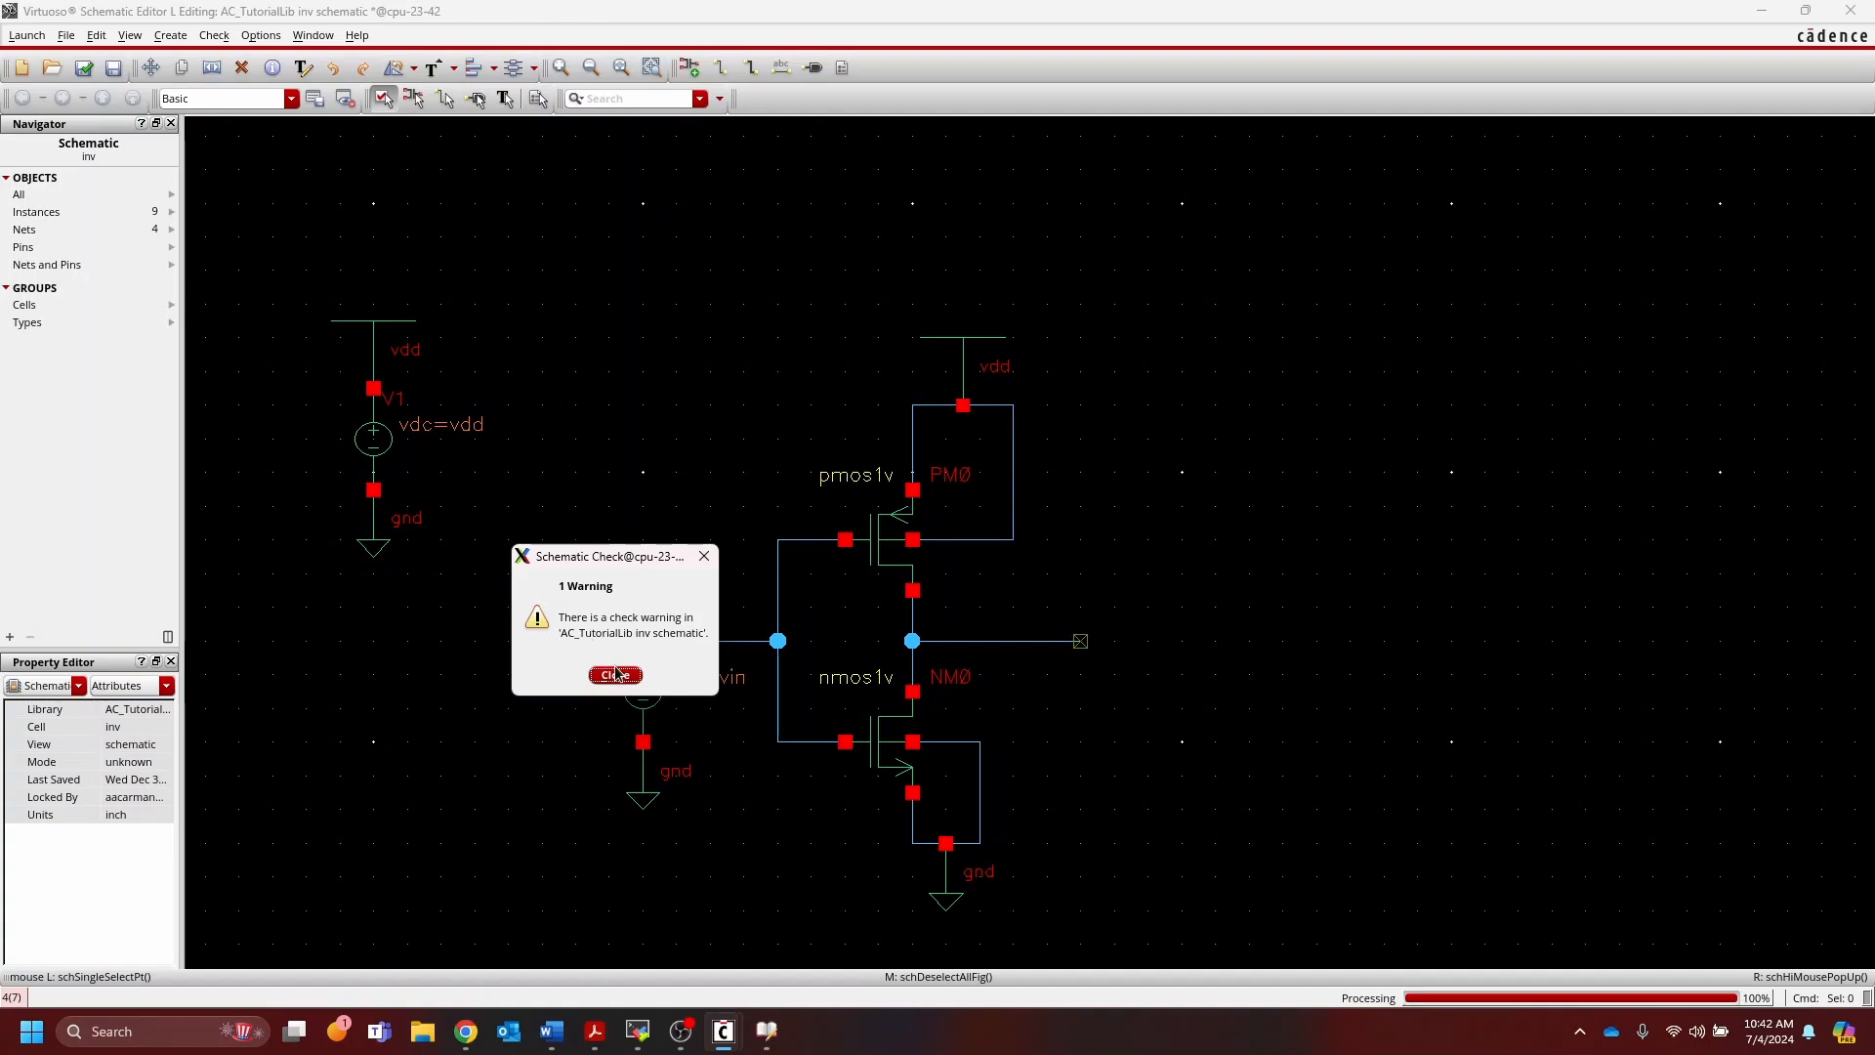
click(614, 676)
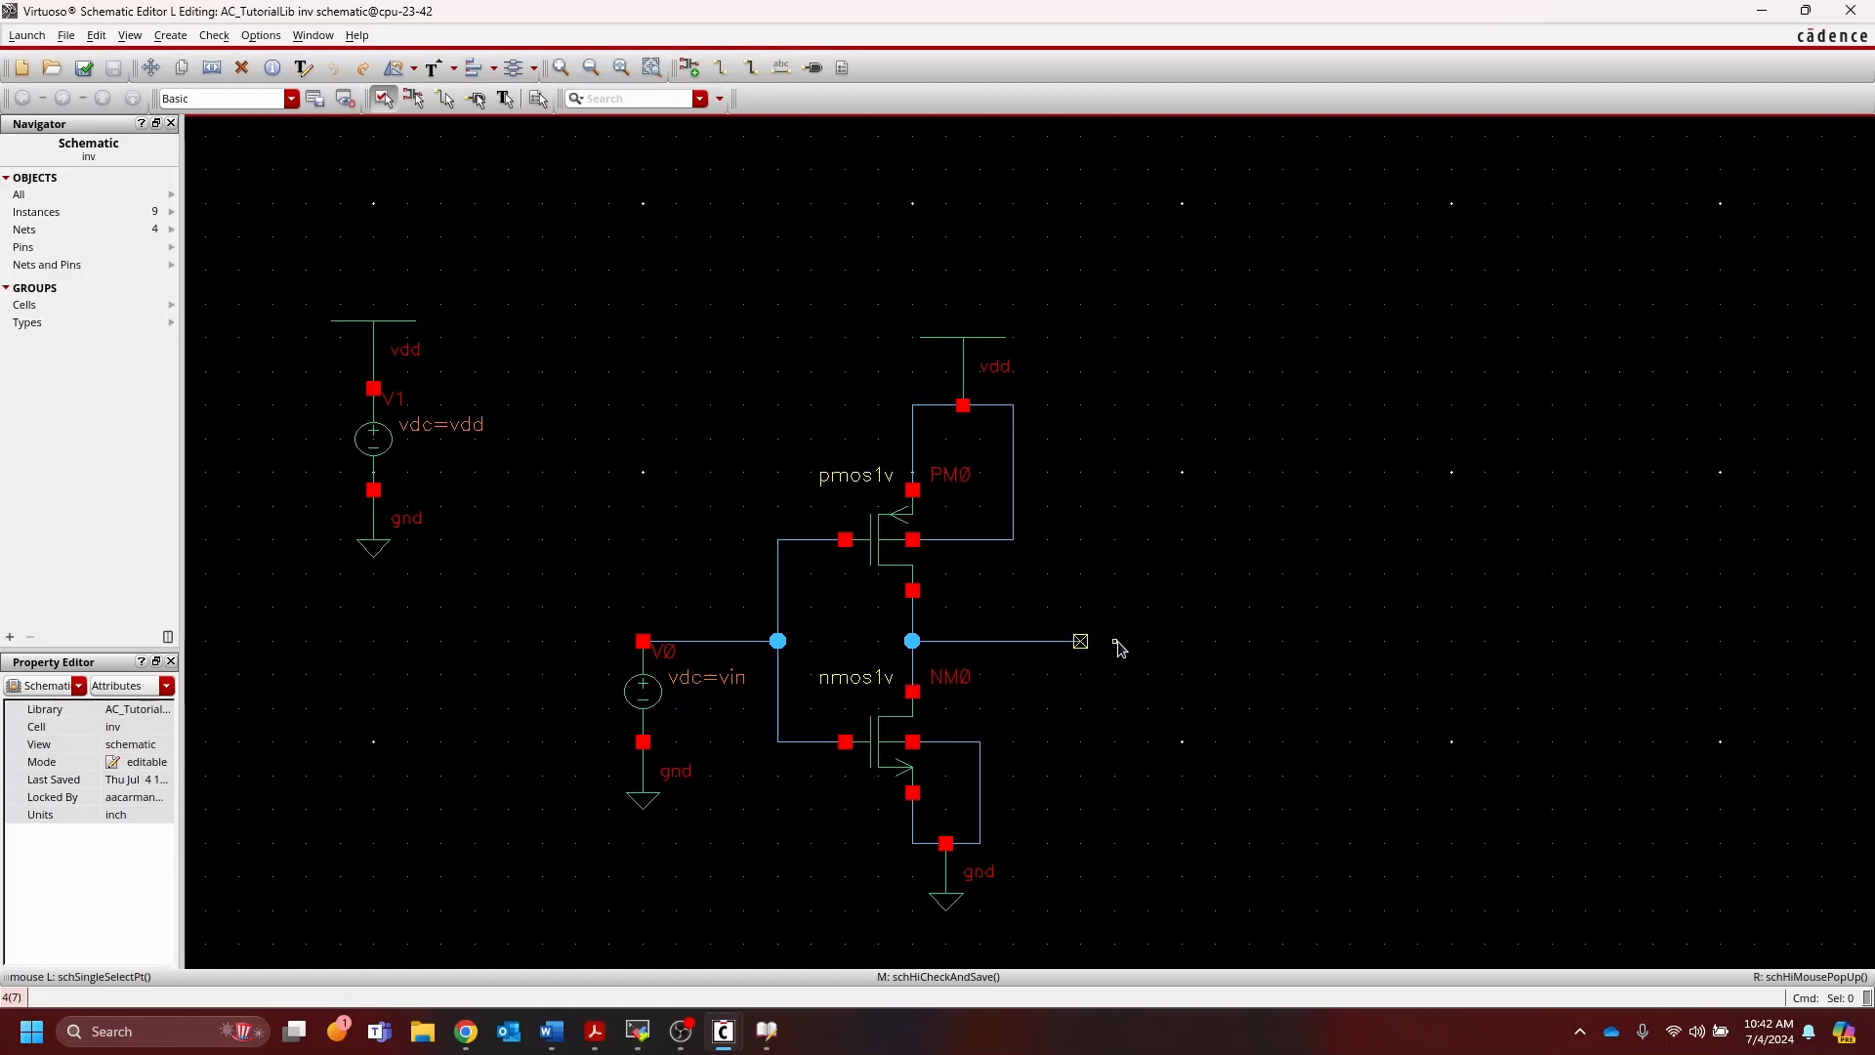
Step: Place a noConn symbol from the basic library, rotated to lie horizontally, on the open end of the inverter's output wire
key(i)
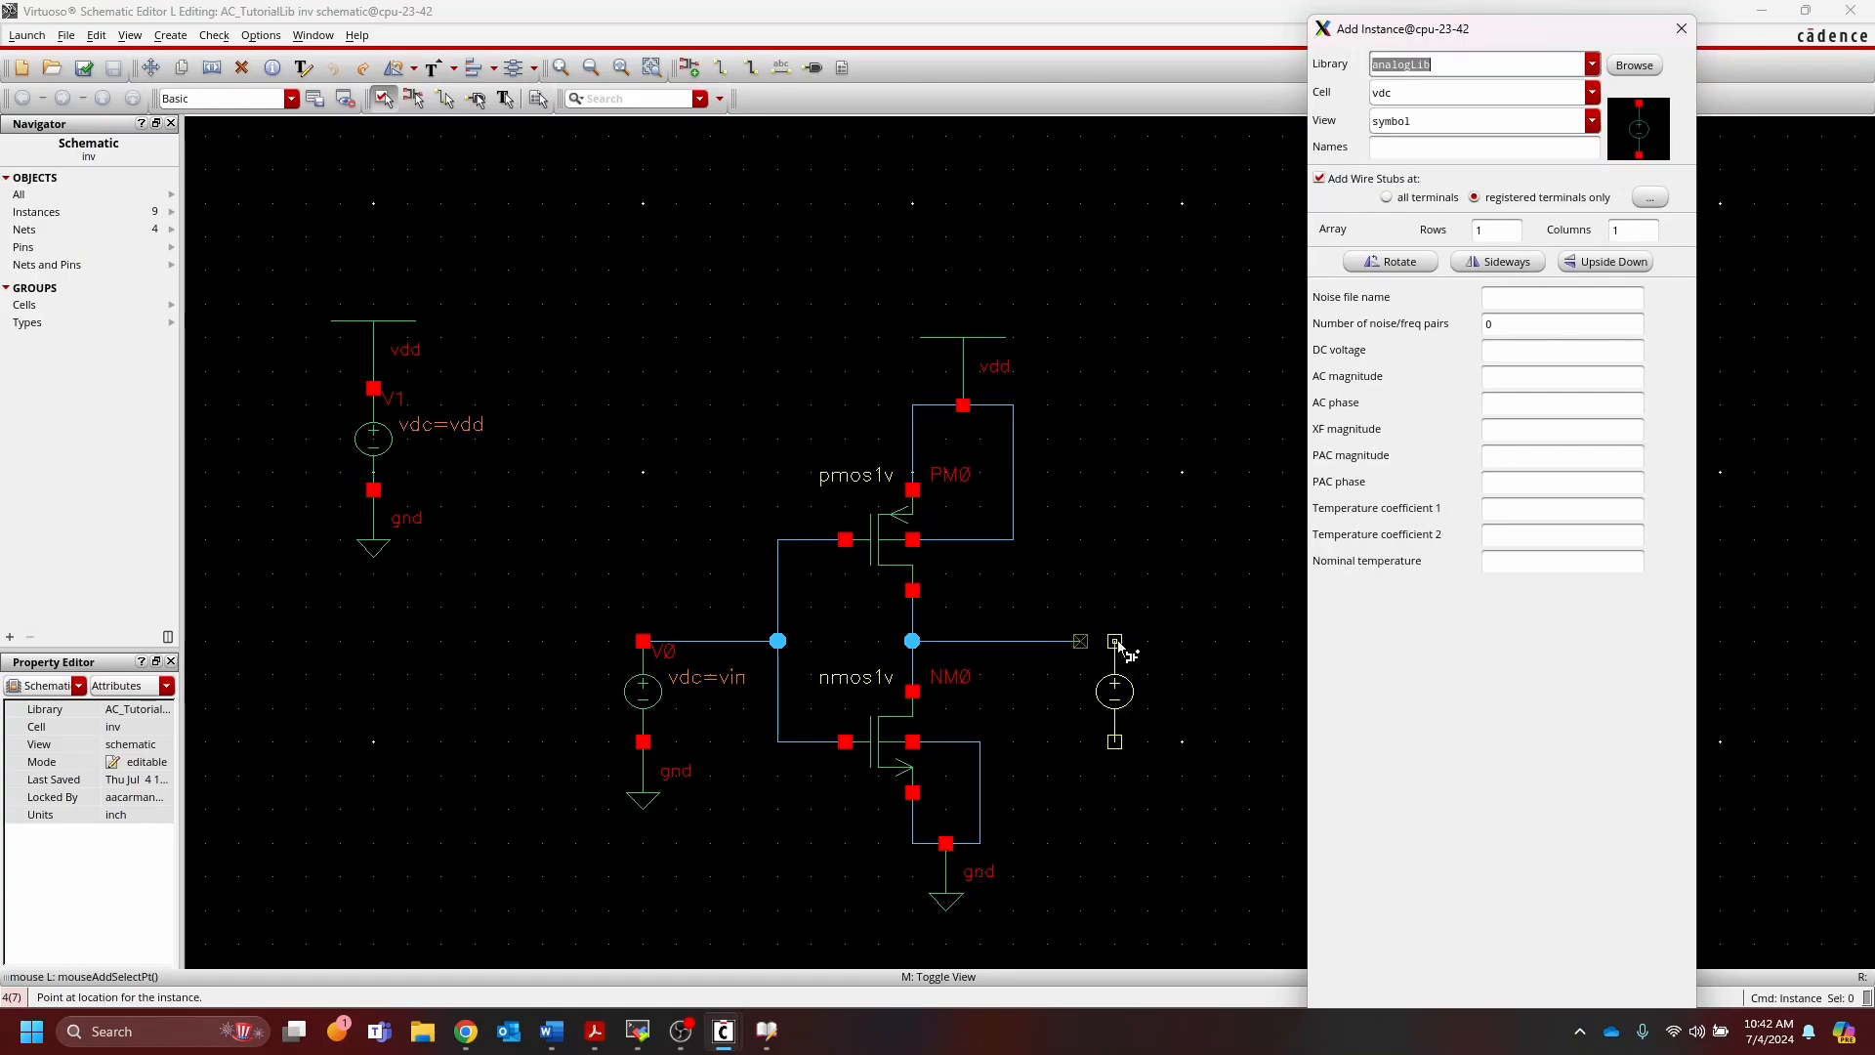
text(basic)
key(Tab)
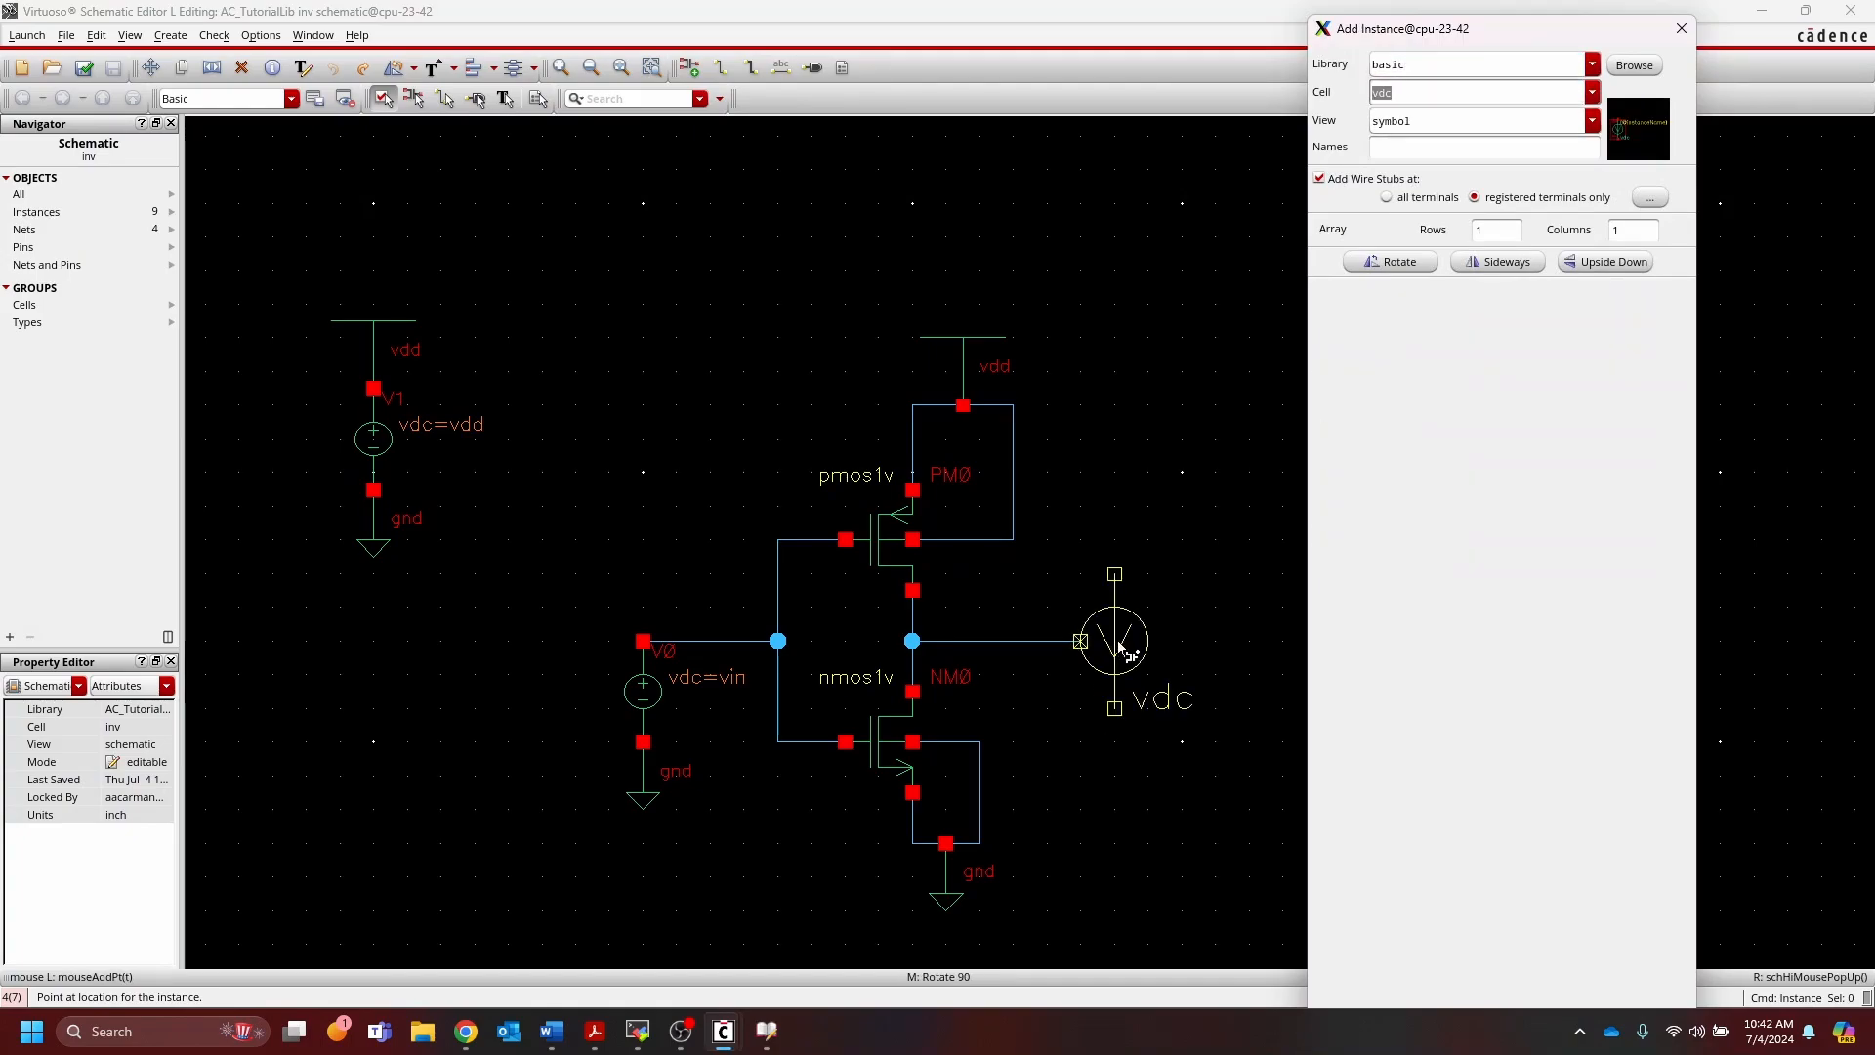
text(noConn)
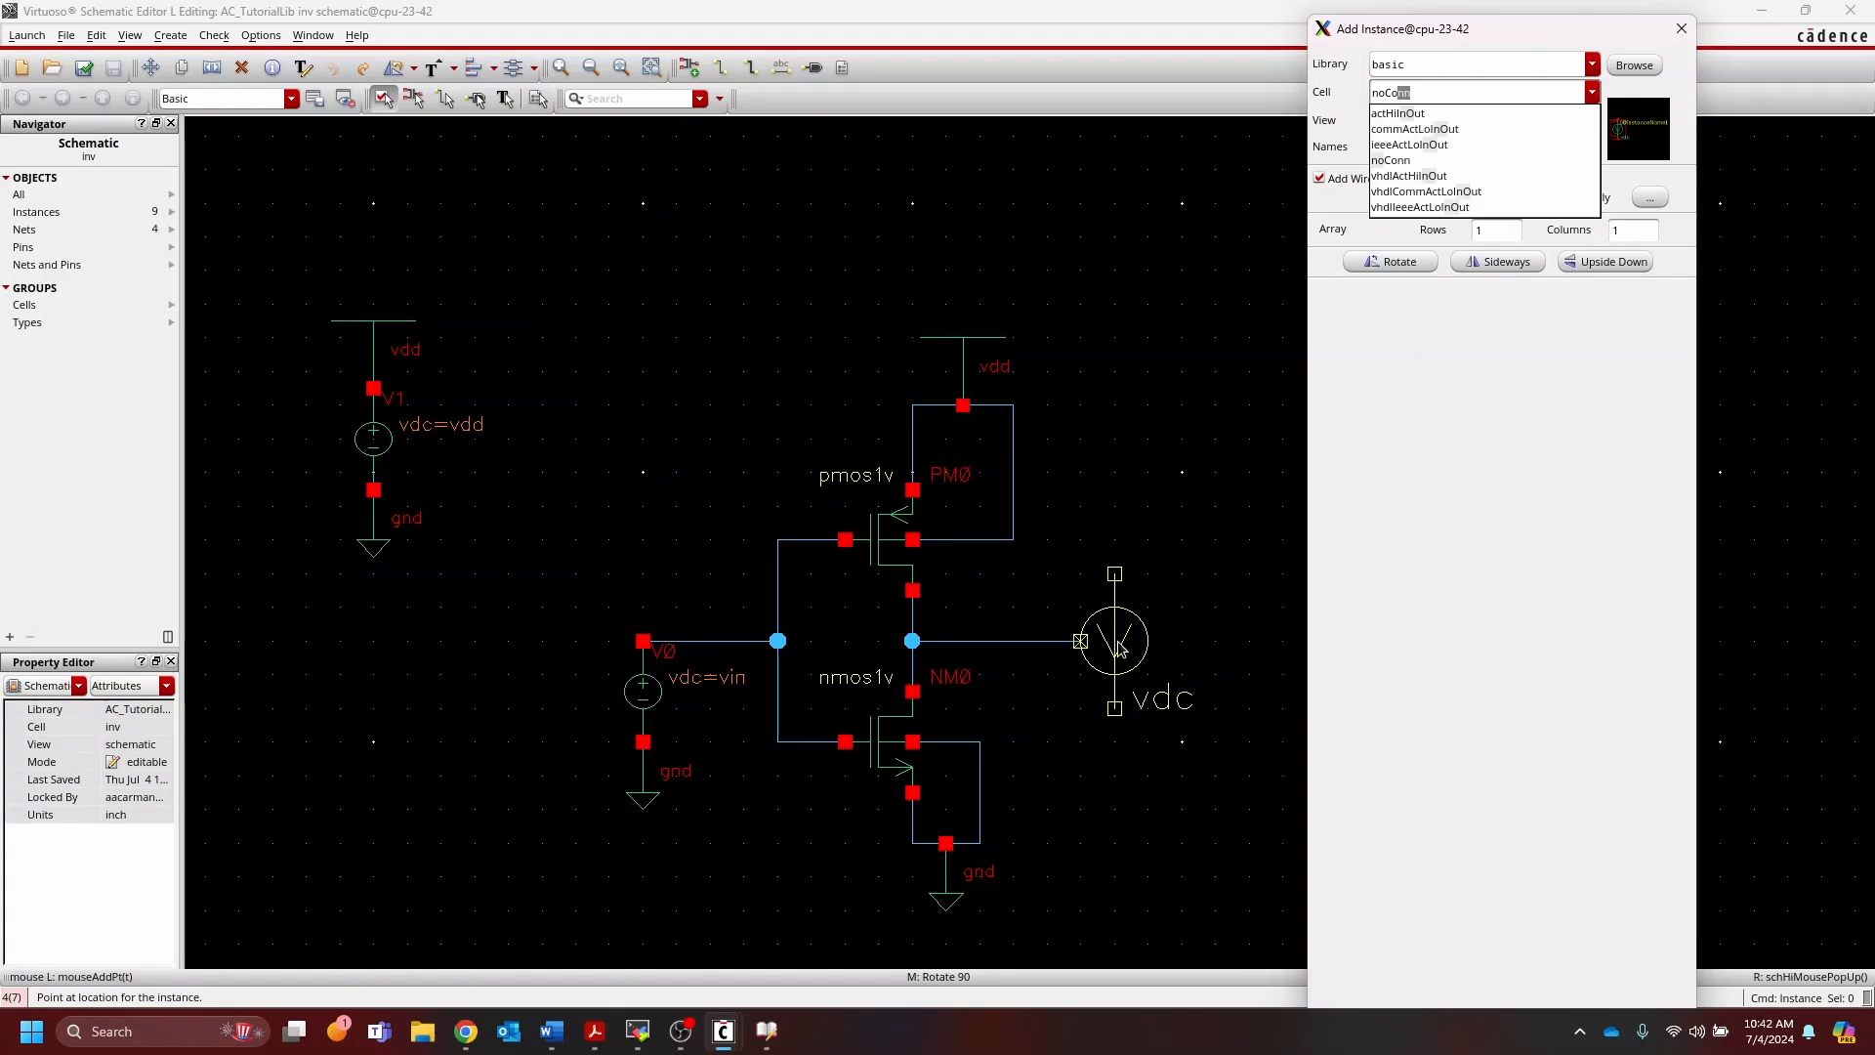
key(Tab)
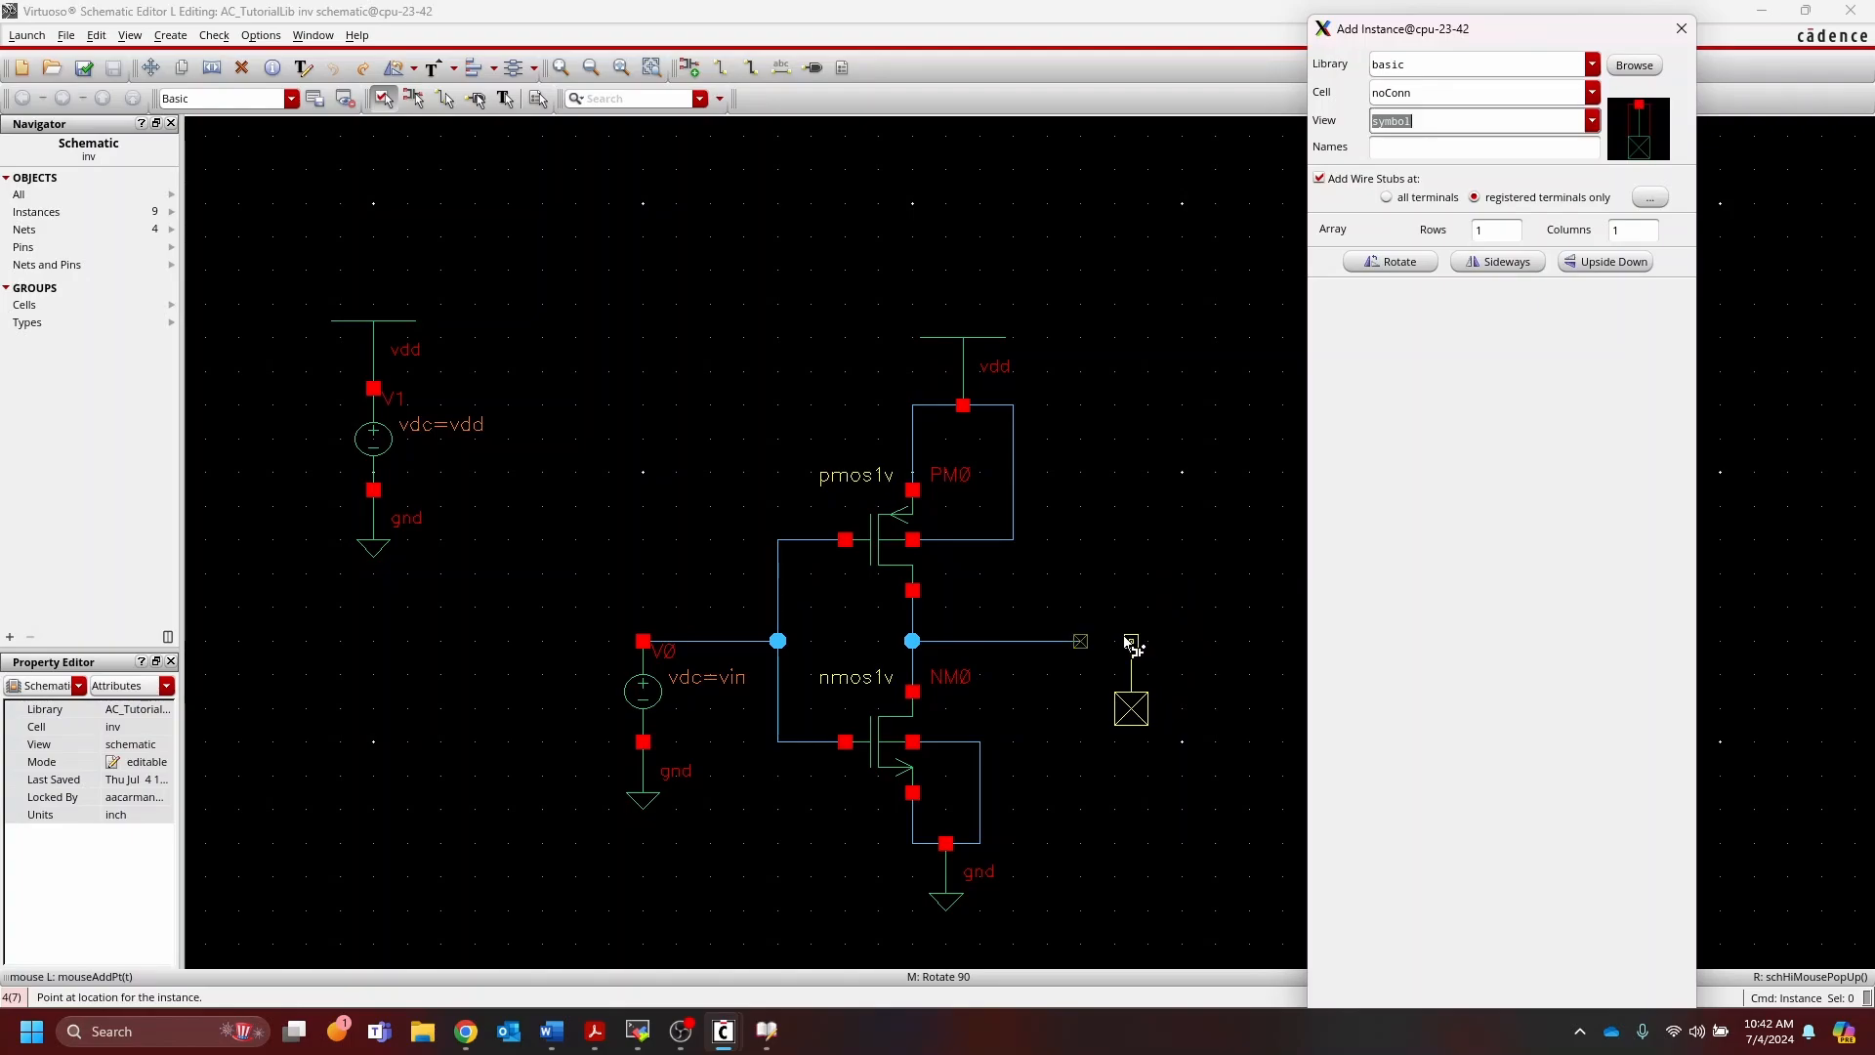
click(1396, 267)
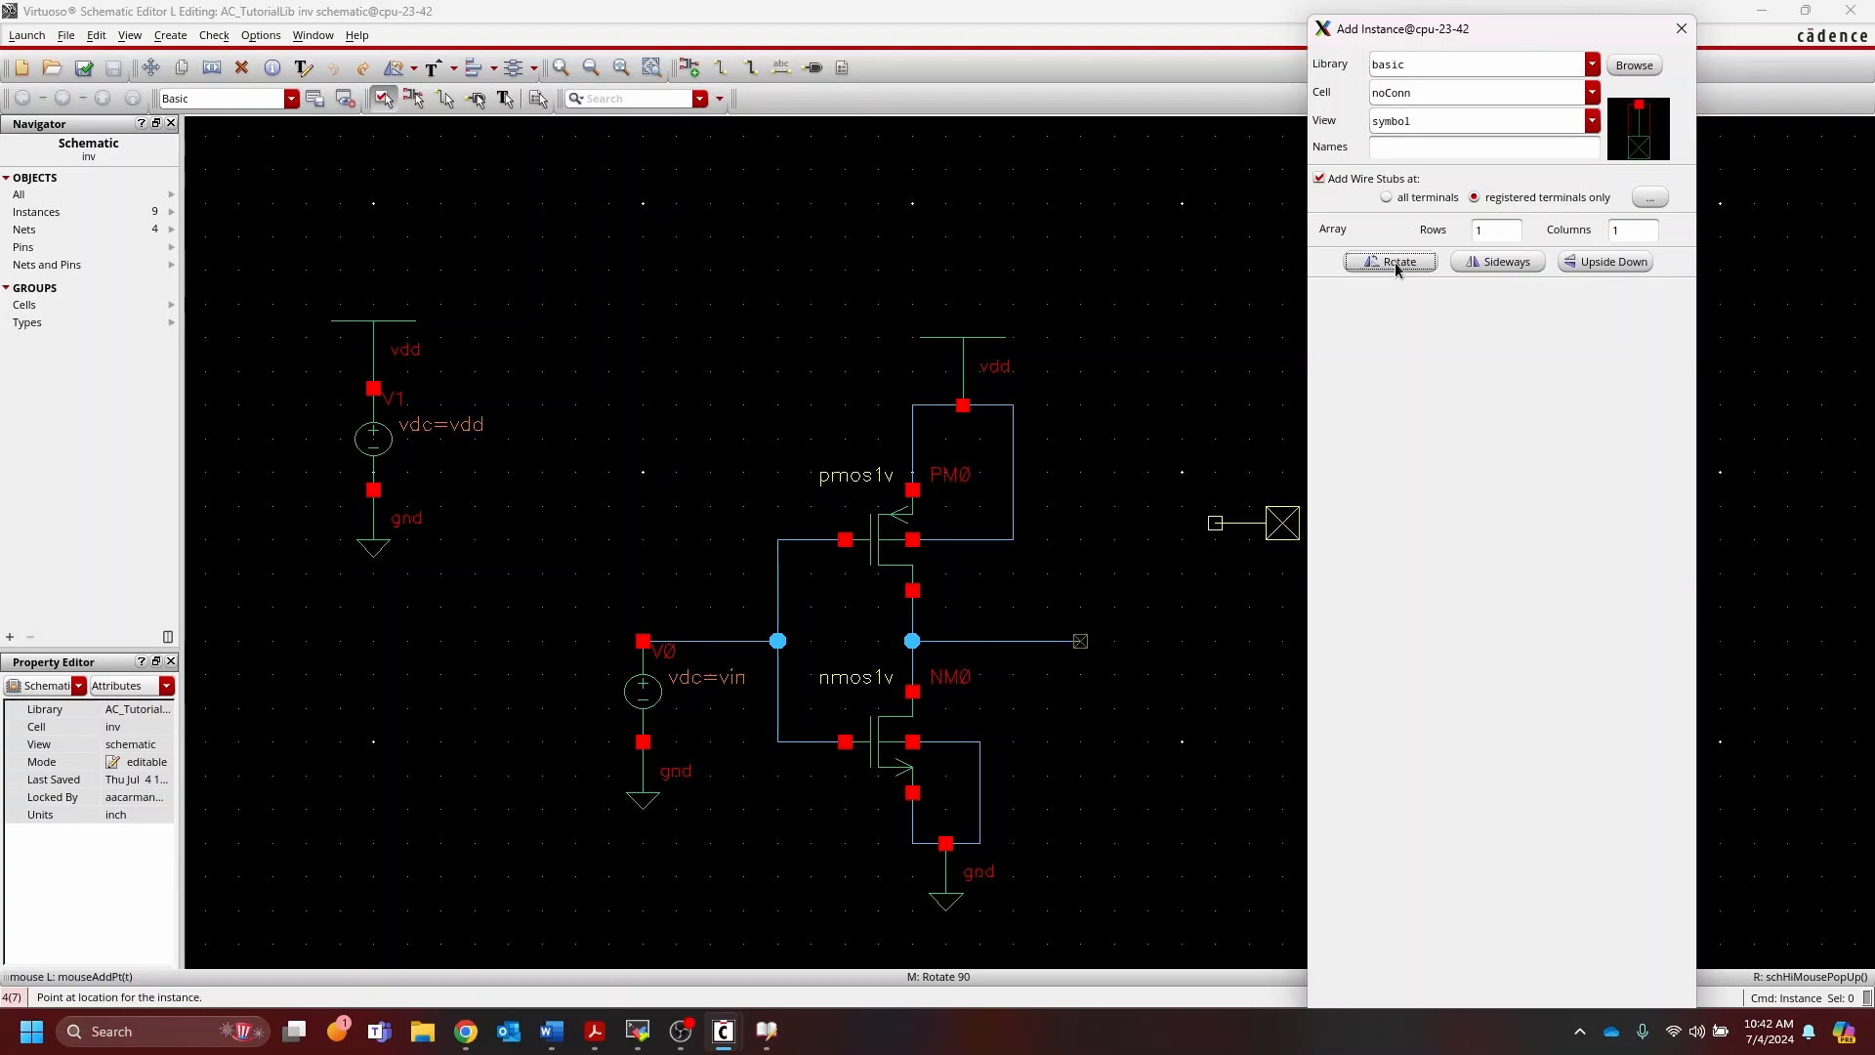
click(1397, 267)
click(1400, 266)
click(1401, 266)
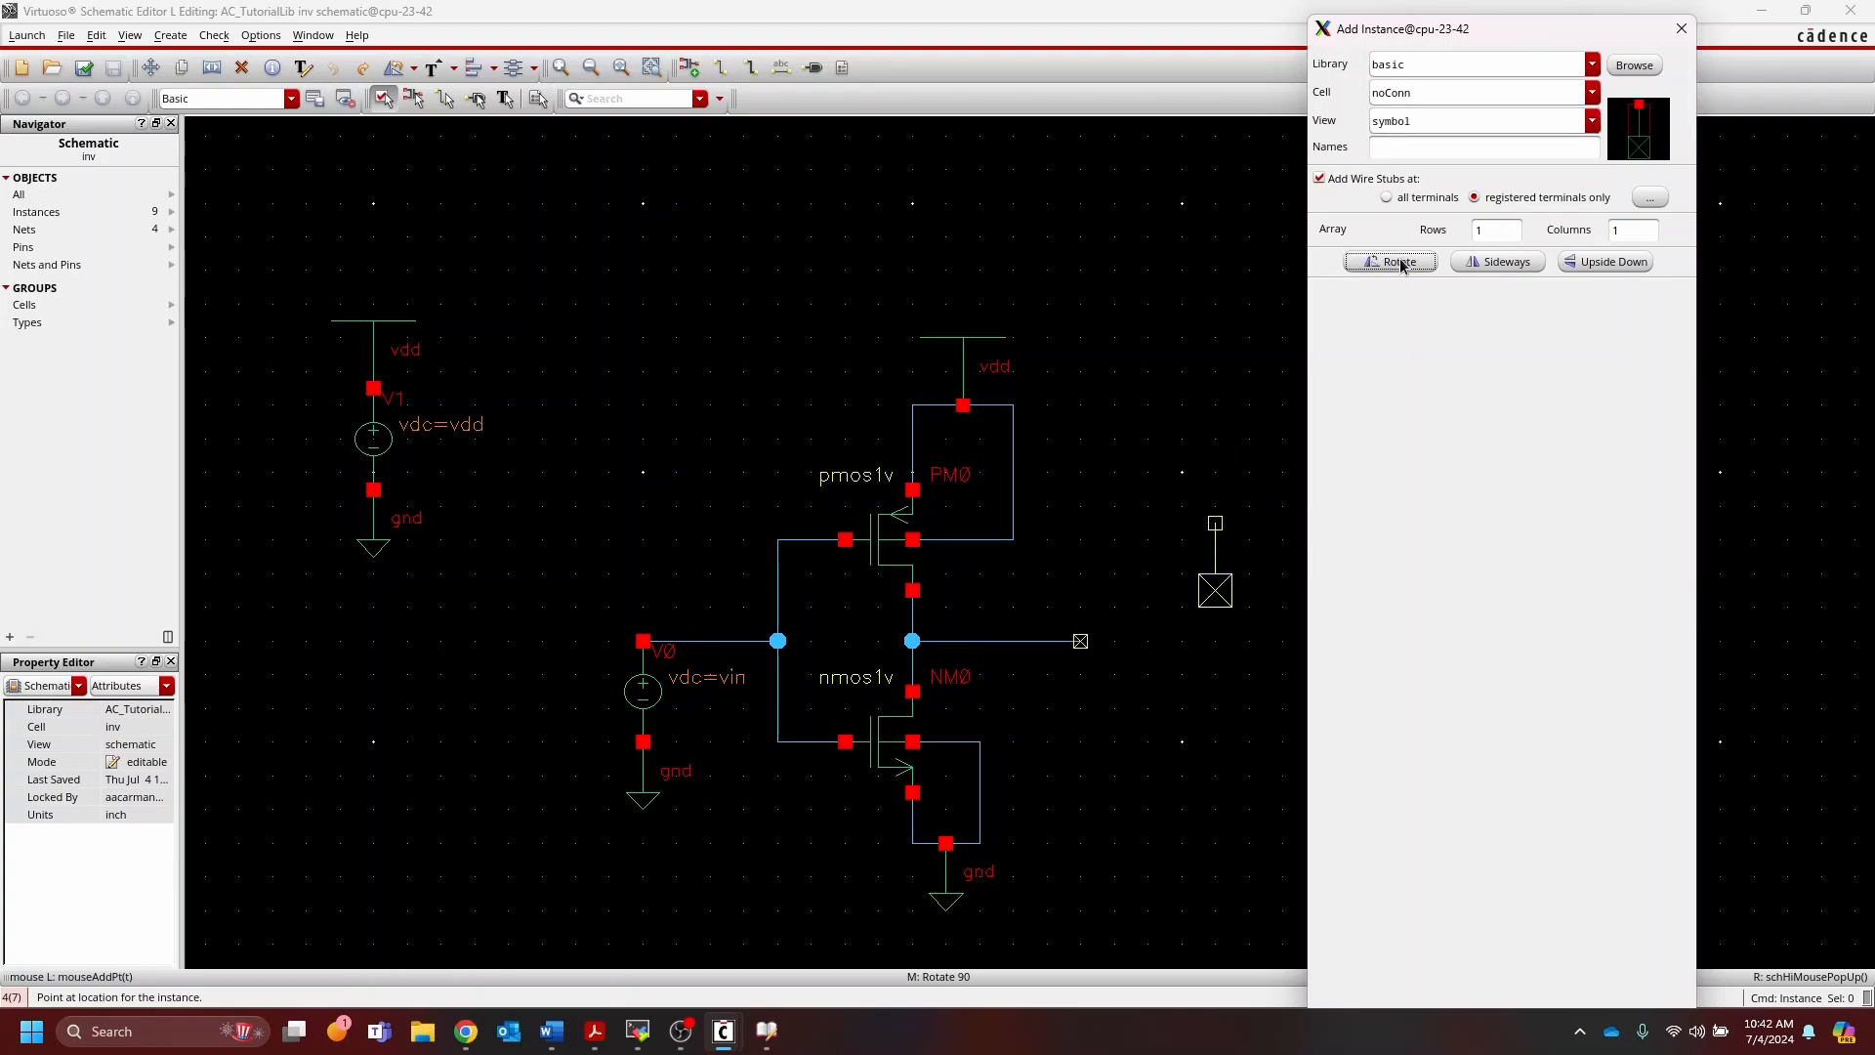
click(1400, 265)
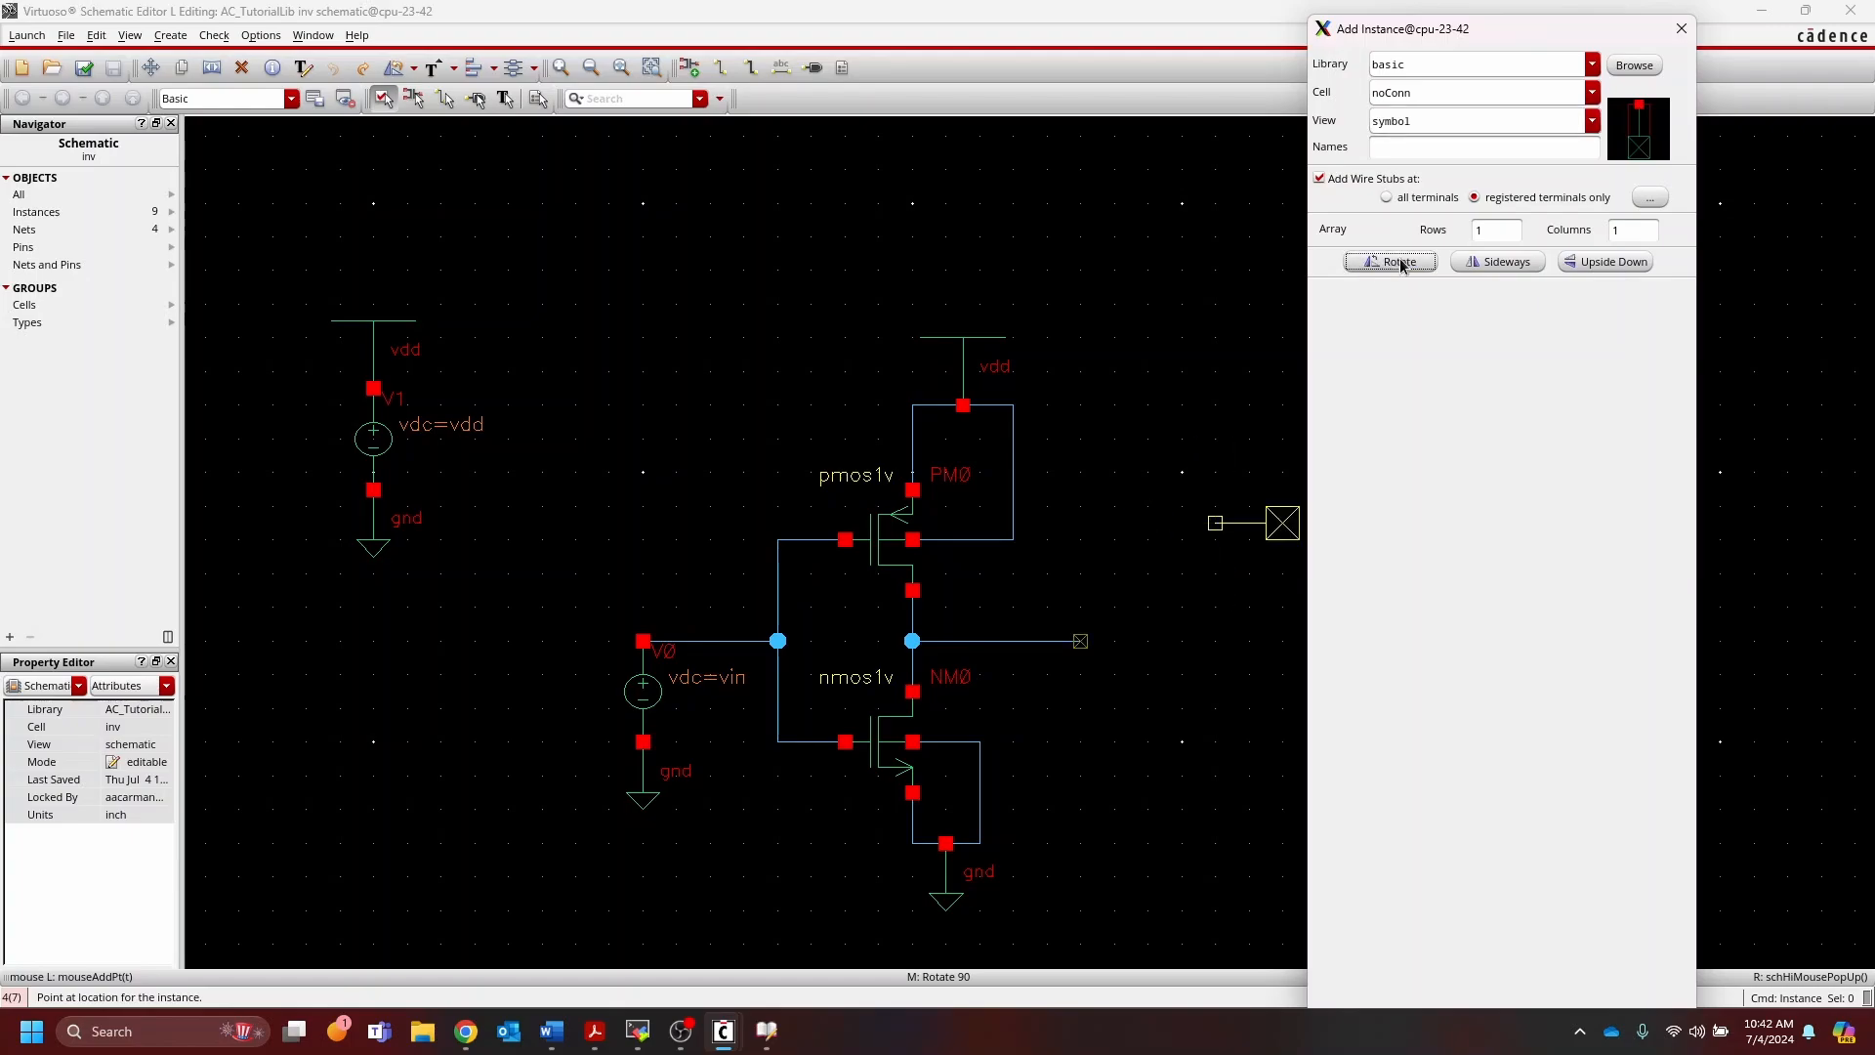
click(1081, 642)
click(1082, 647)
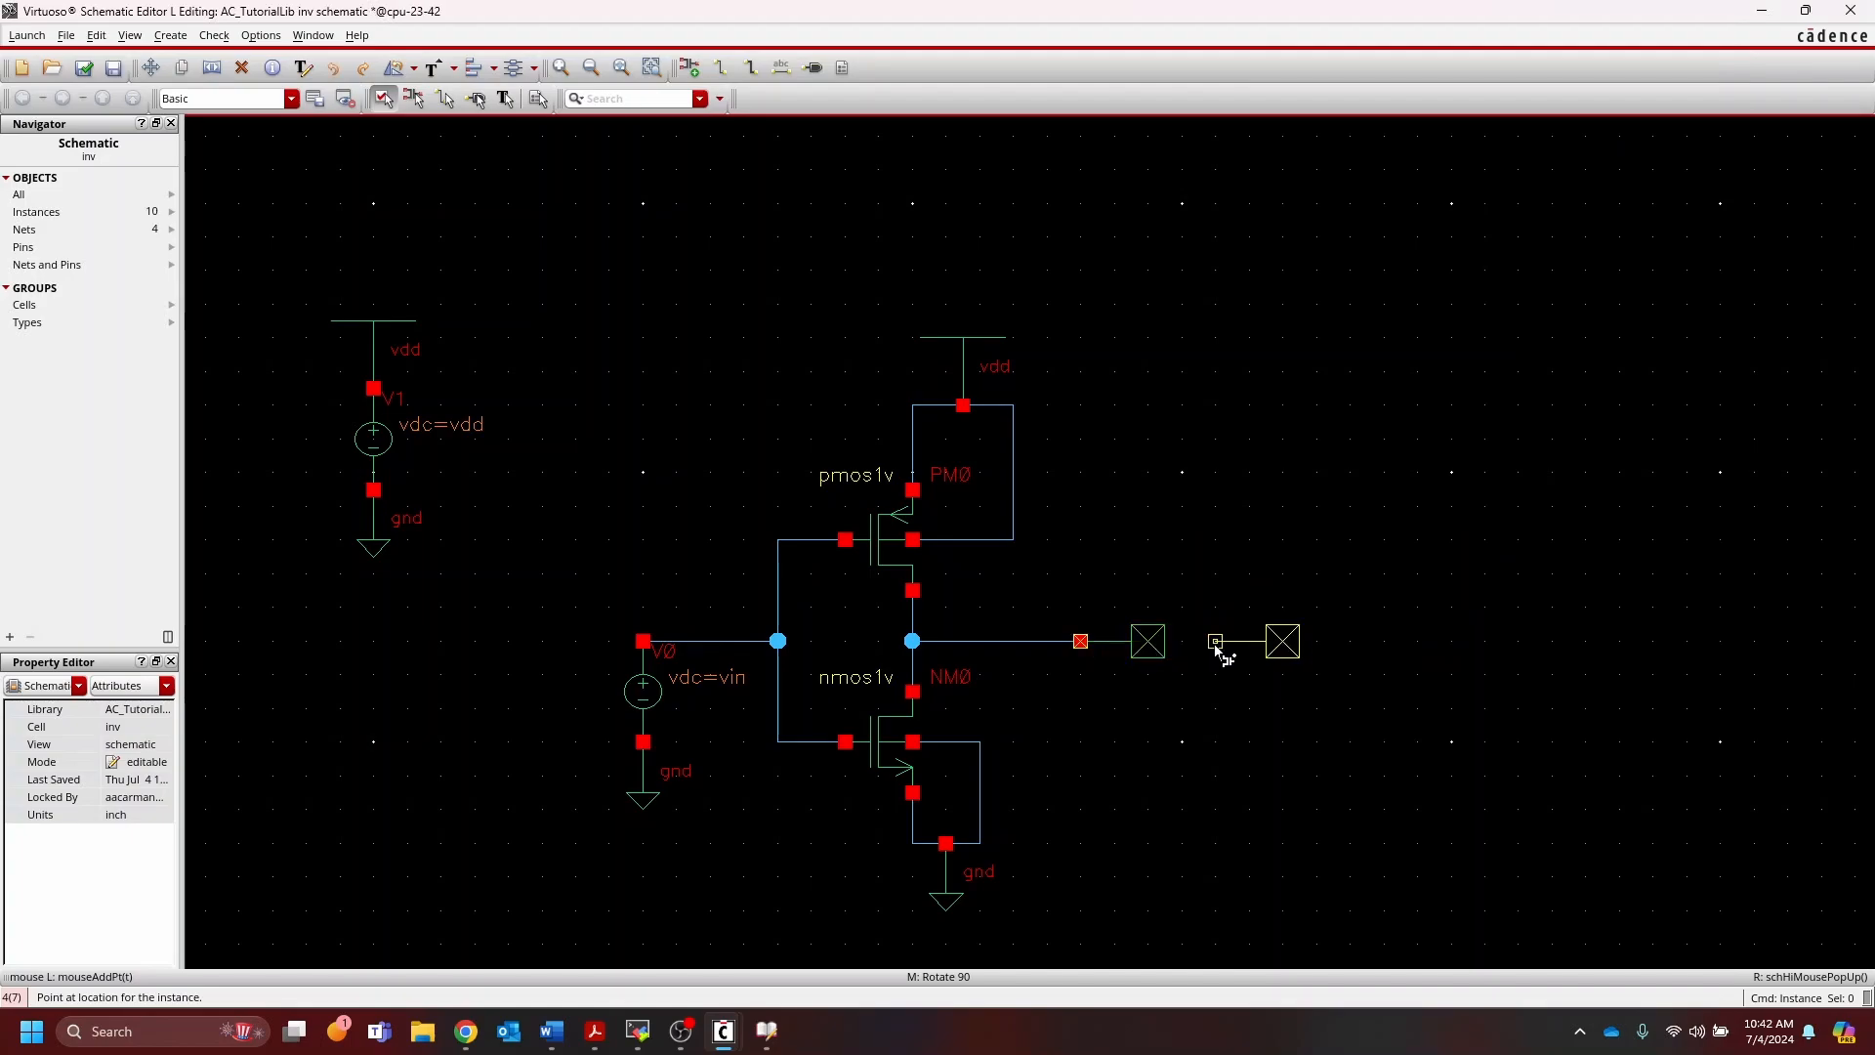
key(Escape)
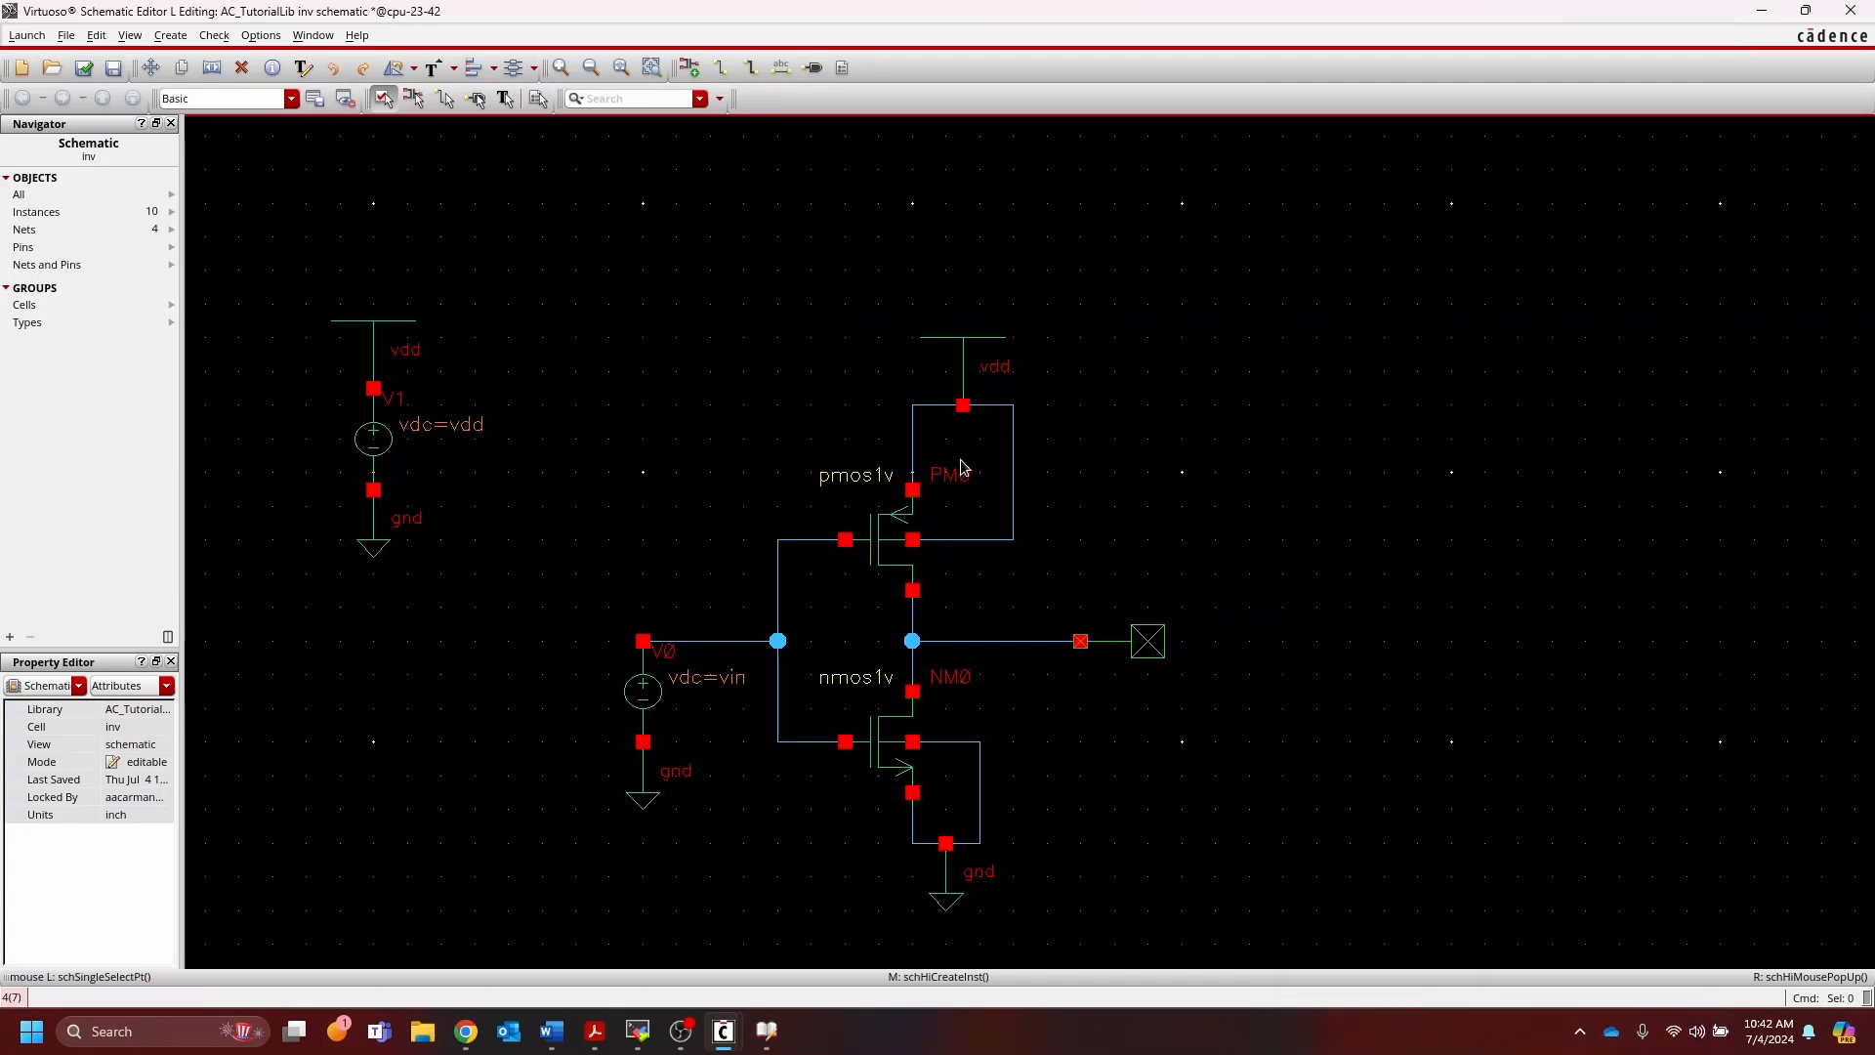
Step: Check and save the schematic again and review the check result in the Virtuoso log window
click(82, 72)
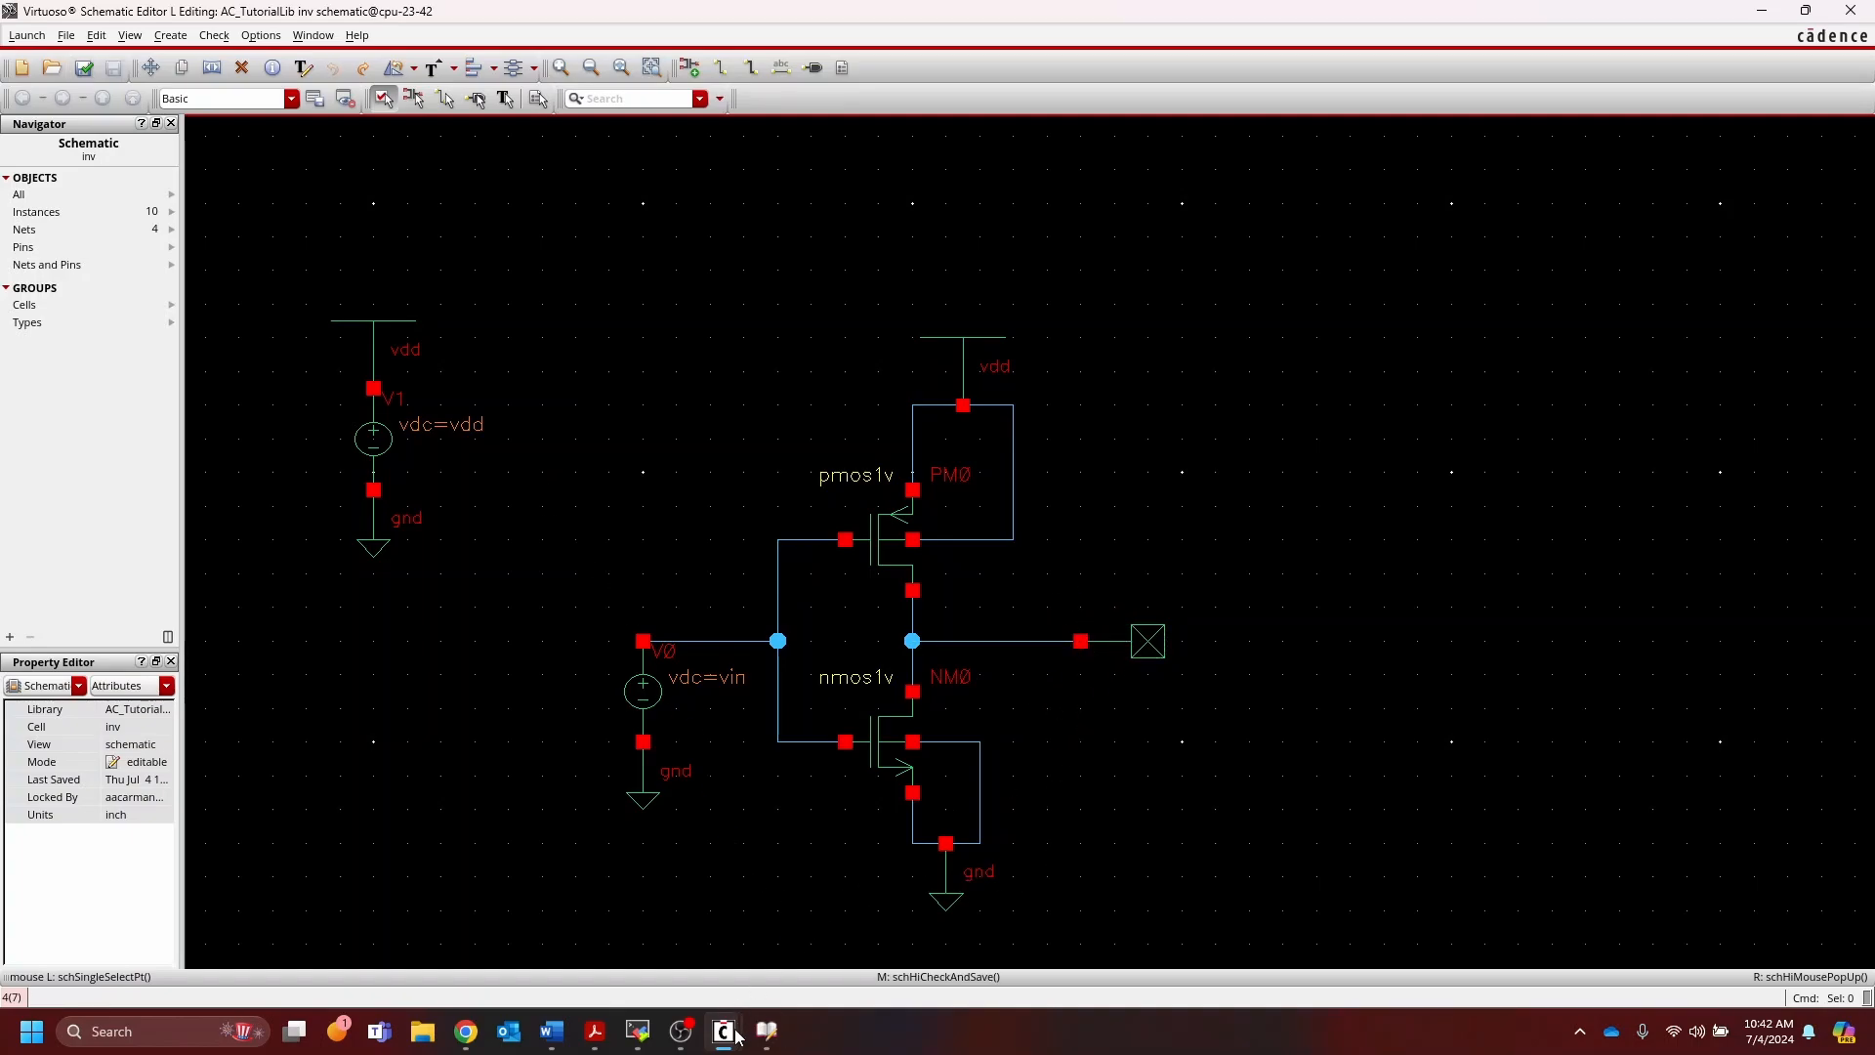
mouse_move(737, 1037)
click(635, 952)
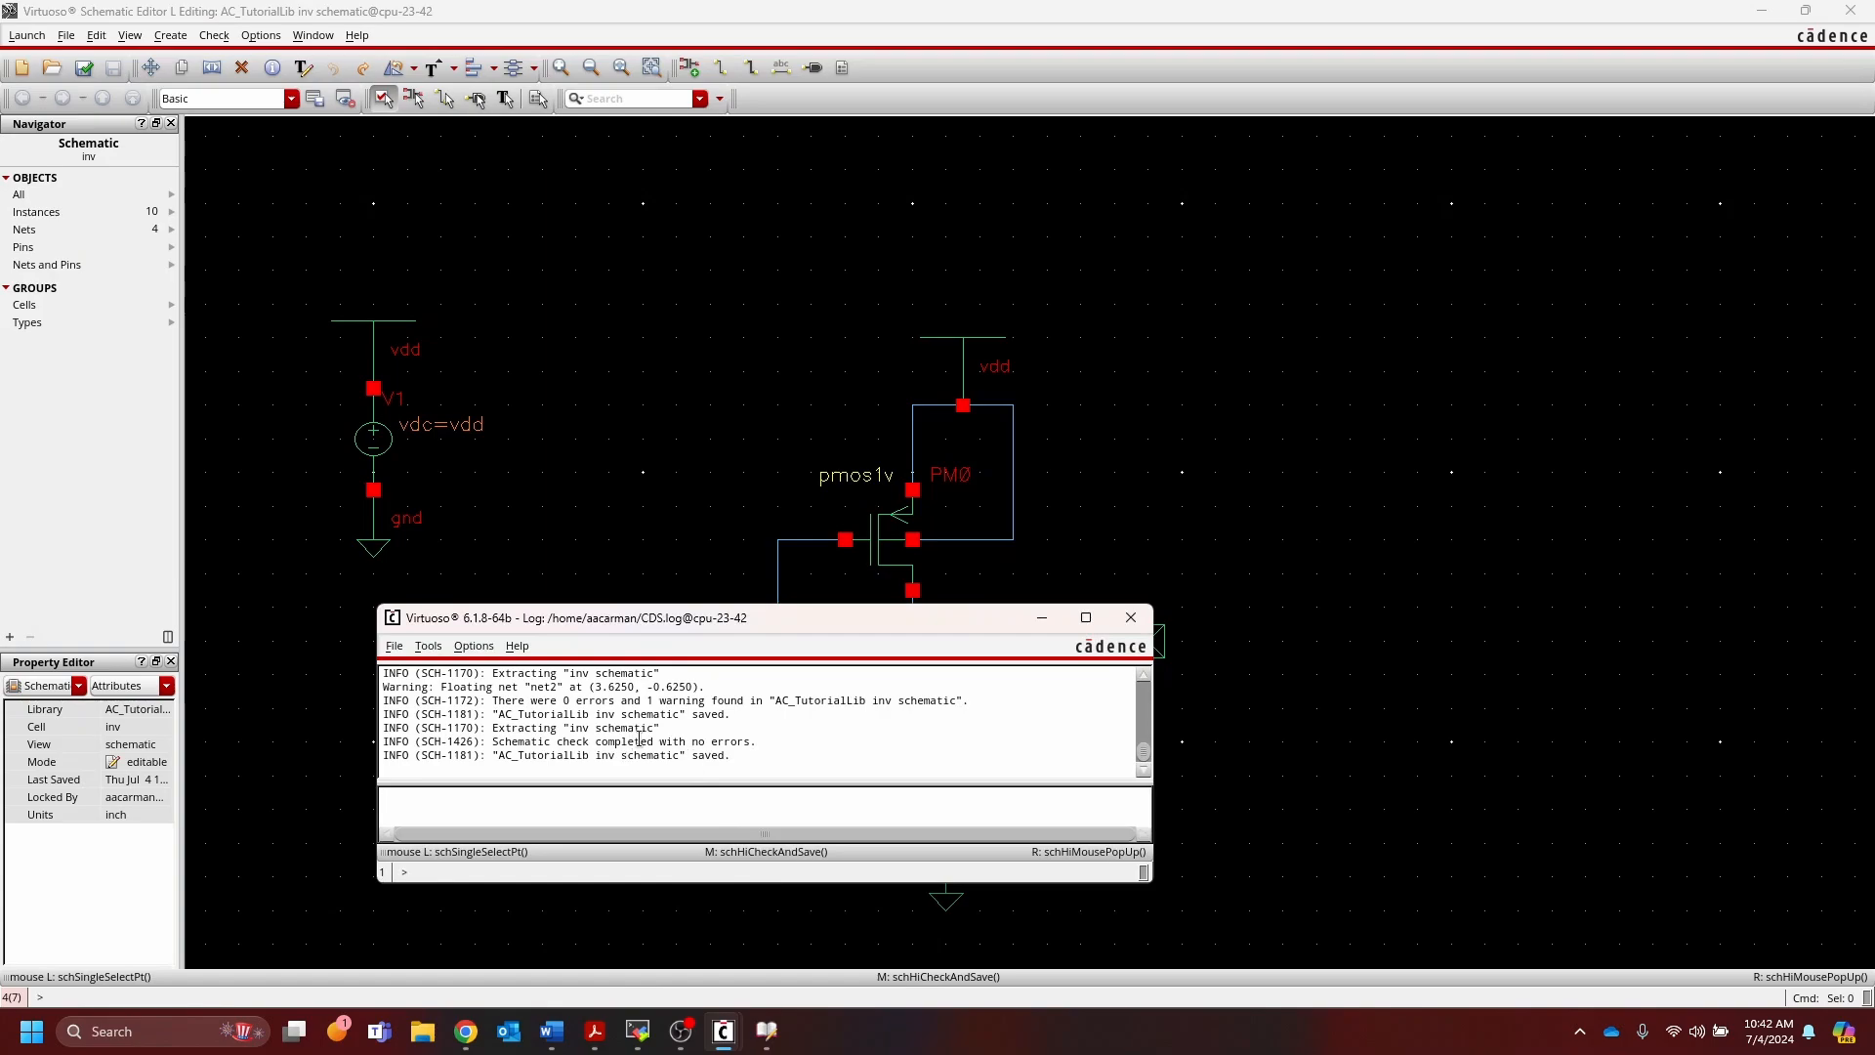
drag(640, 739, 784, 742)
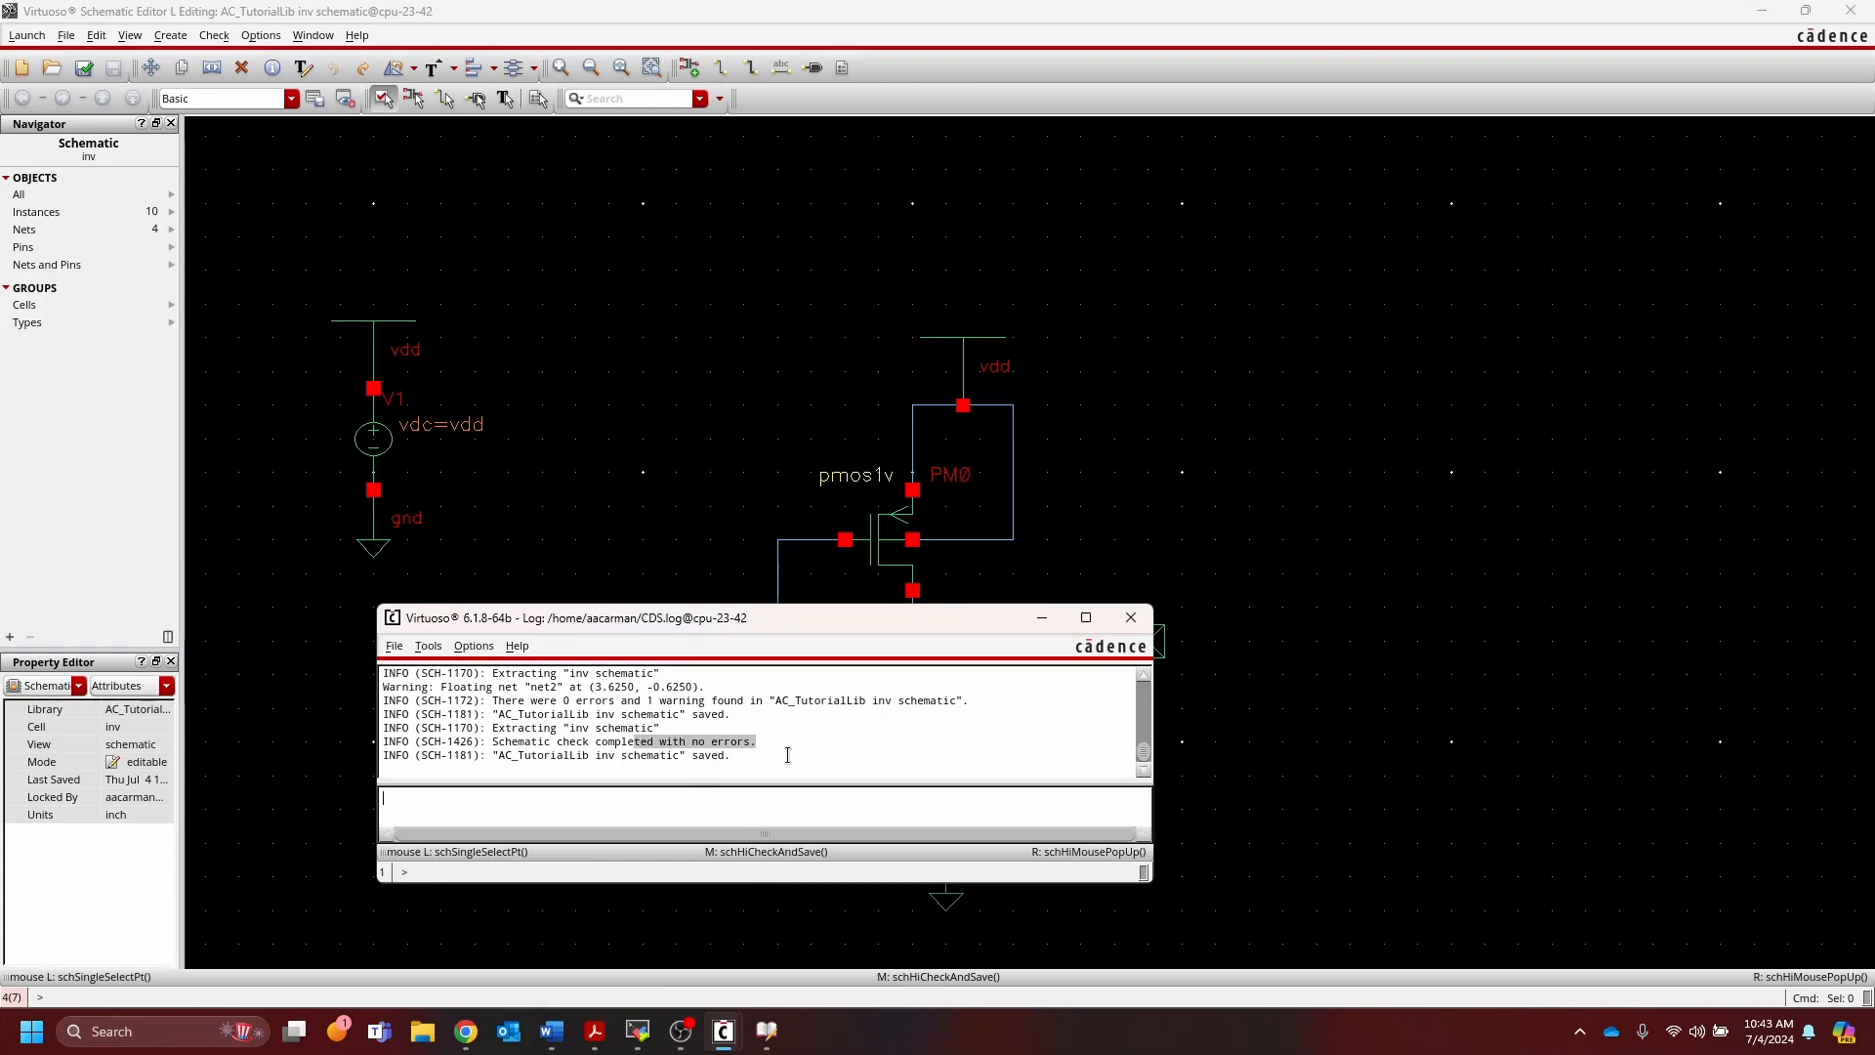
click(1041, 617)
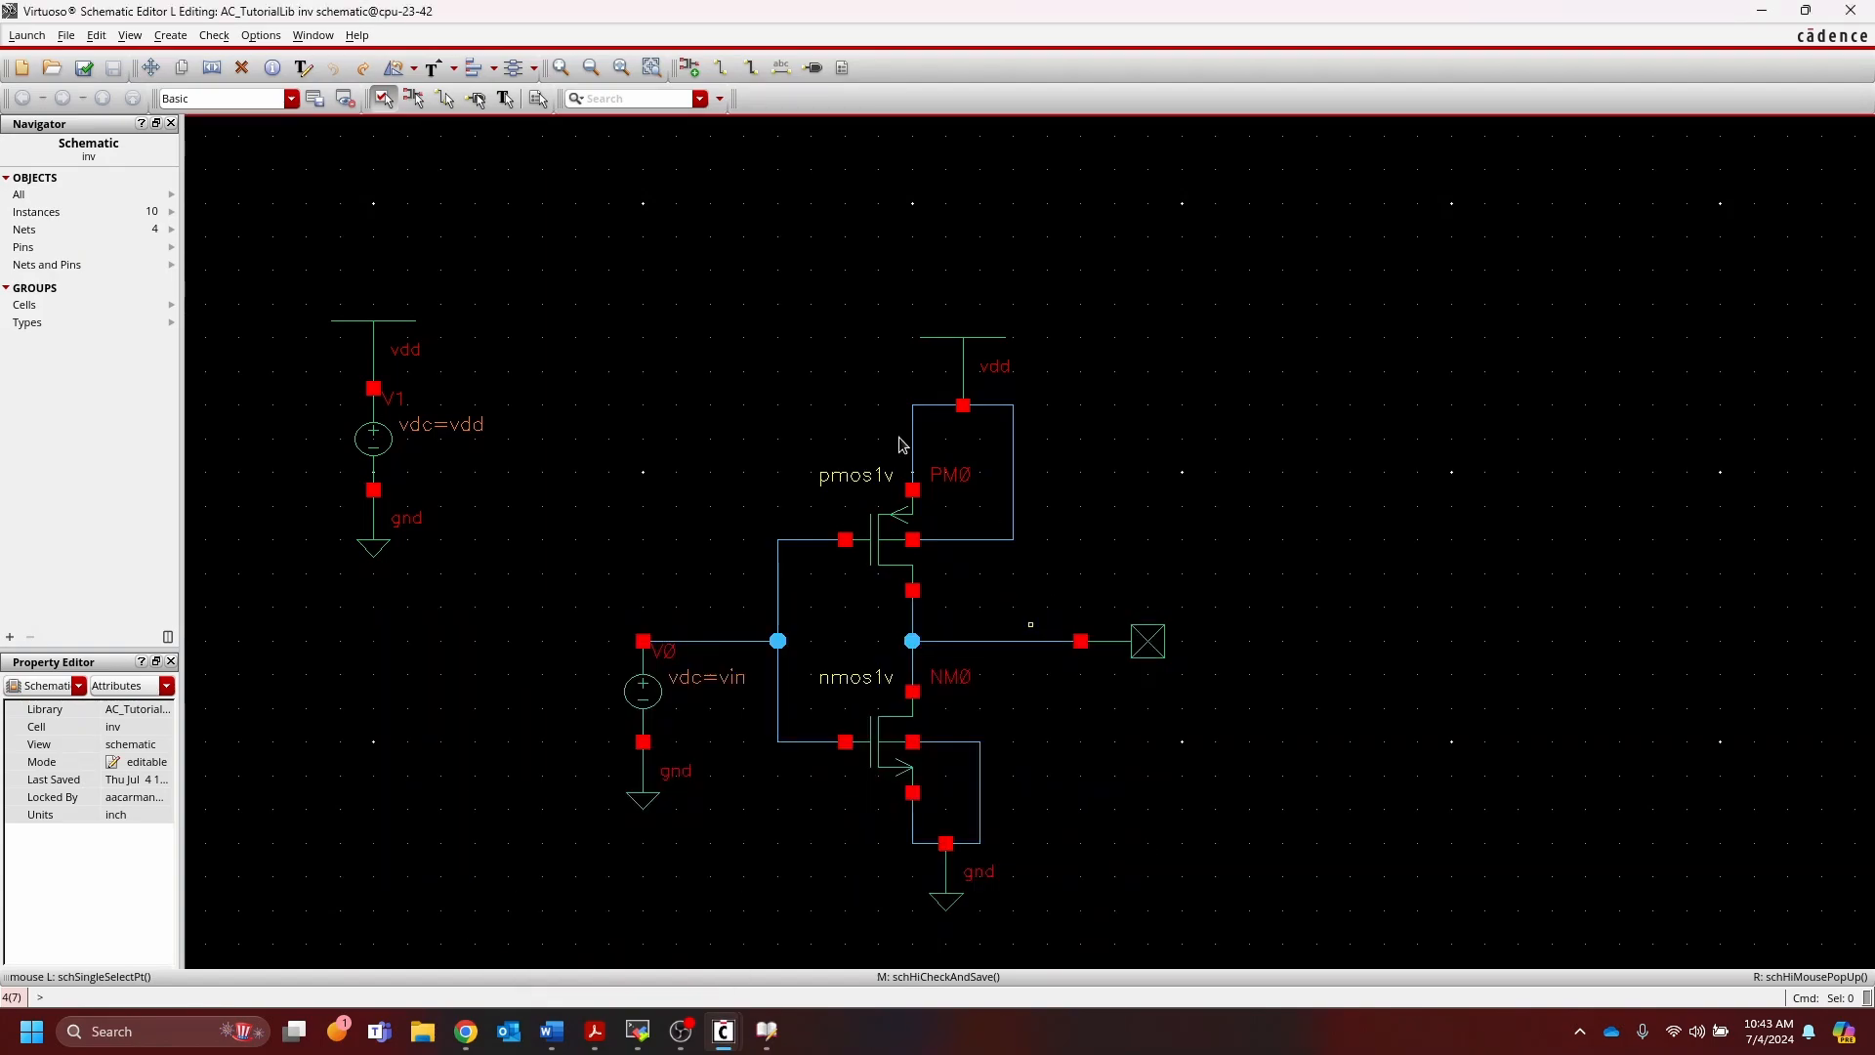
Step: Launch ADE L for the inv schematic and copy the design variables from the cellview
click(32, 37)
click(39, 63)
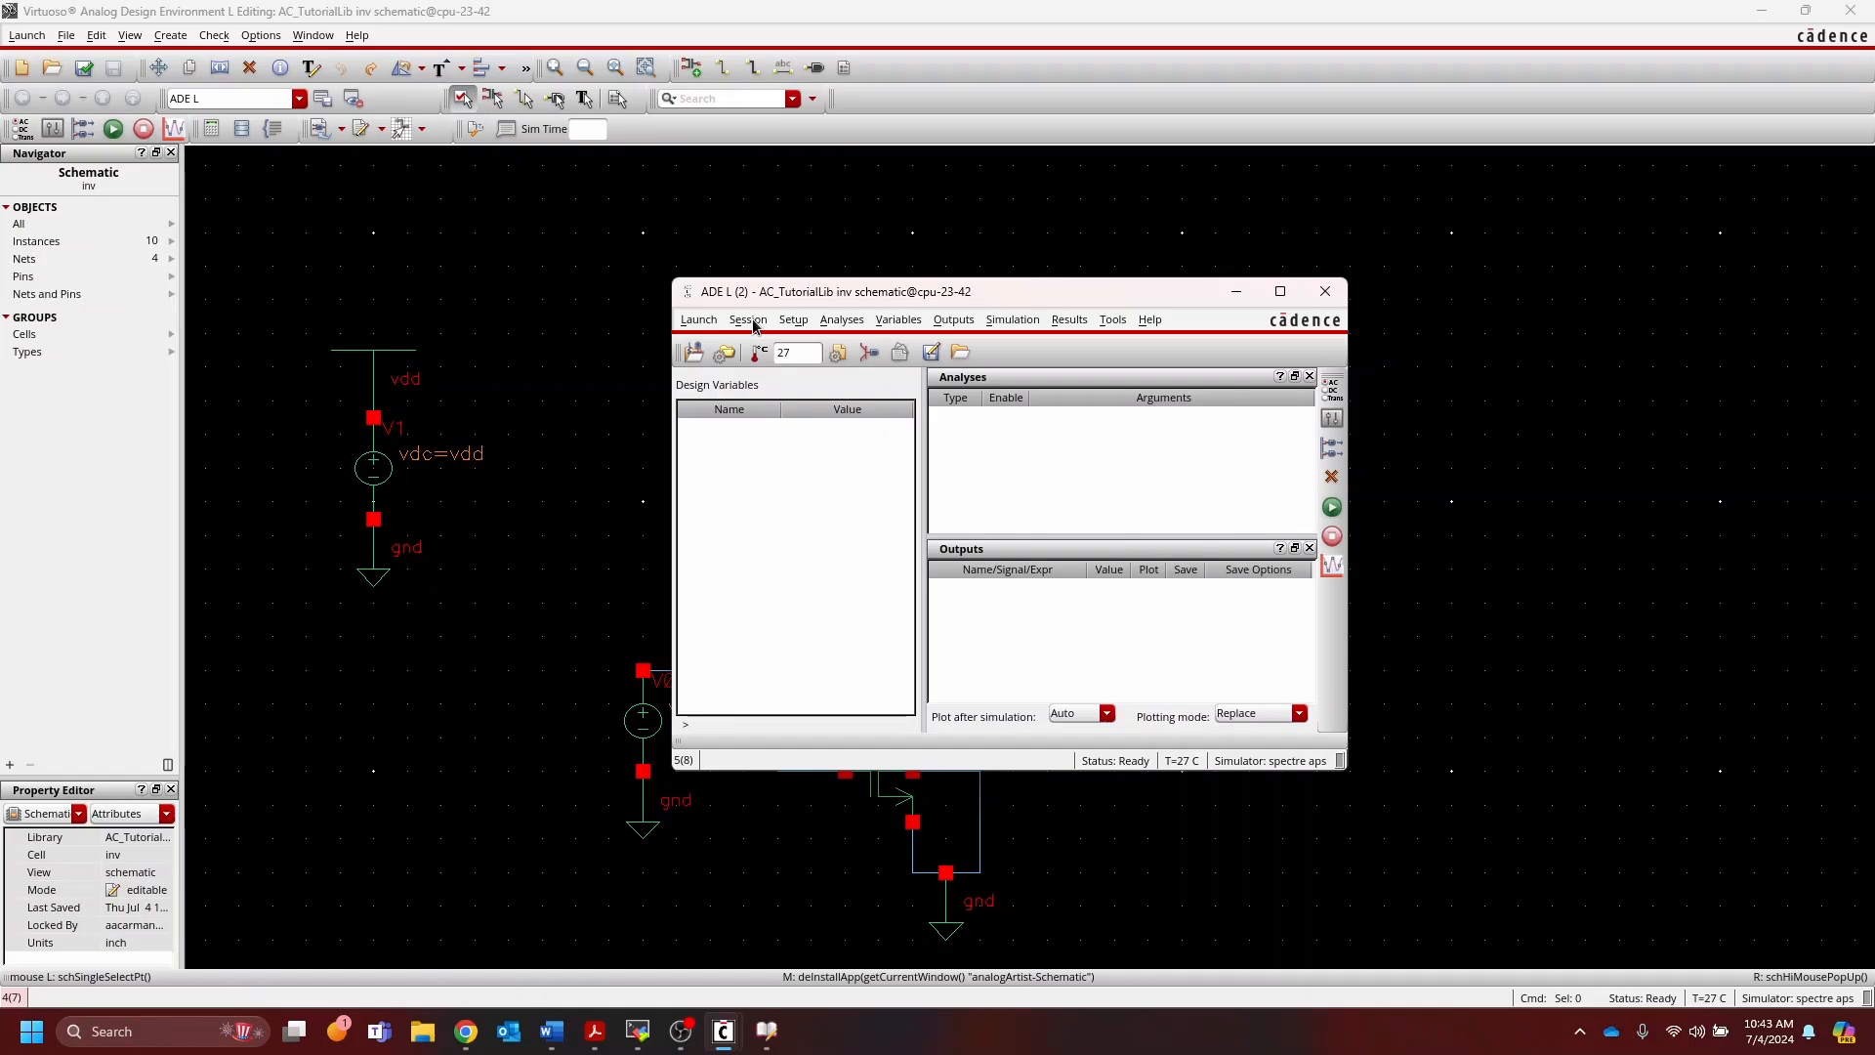
right_click(756, 488)
click(791, 480)
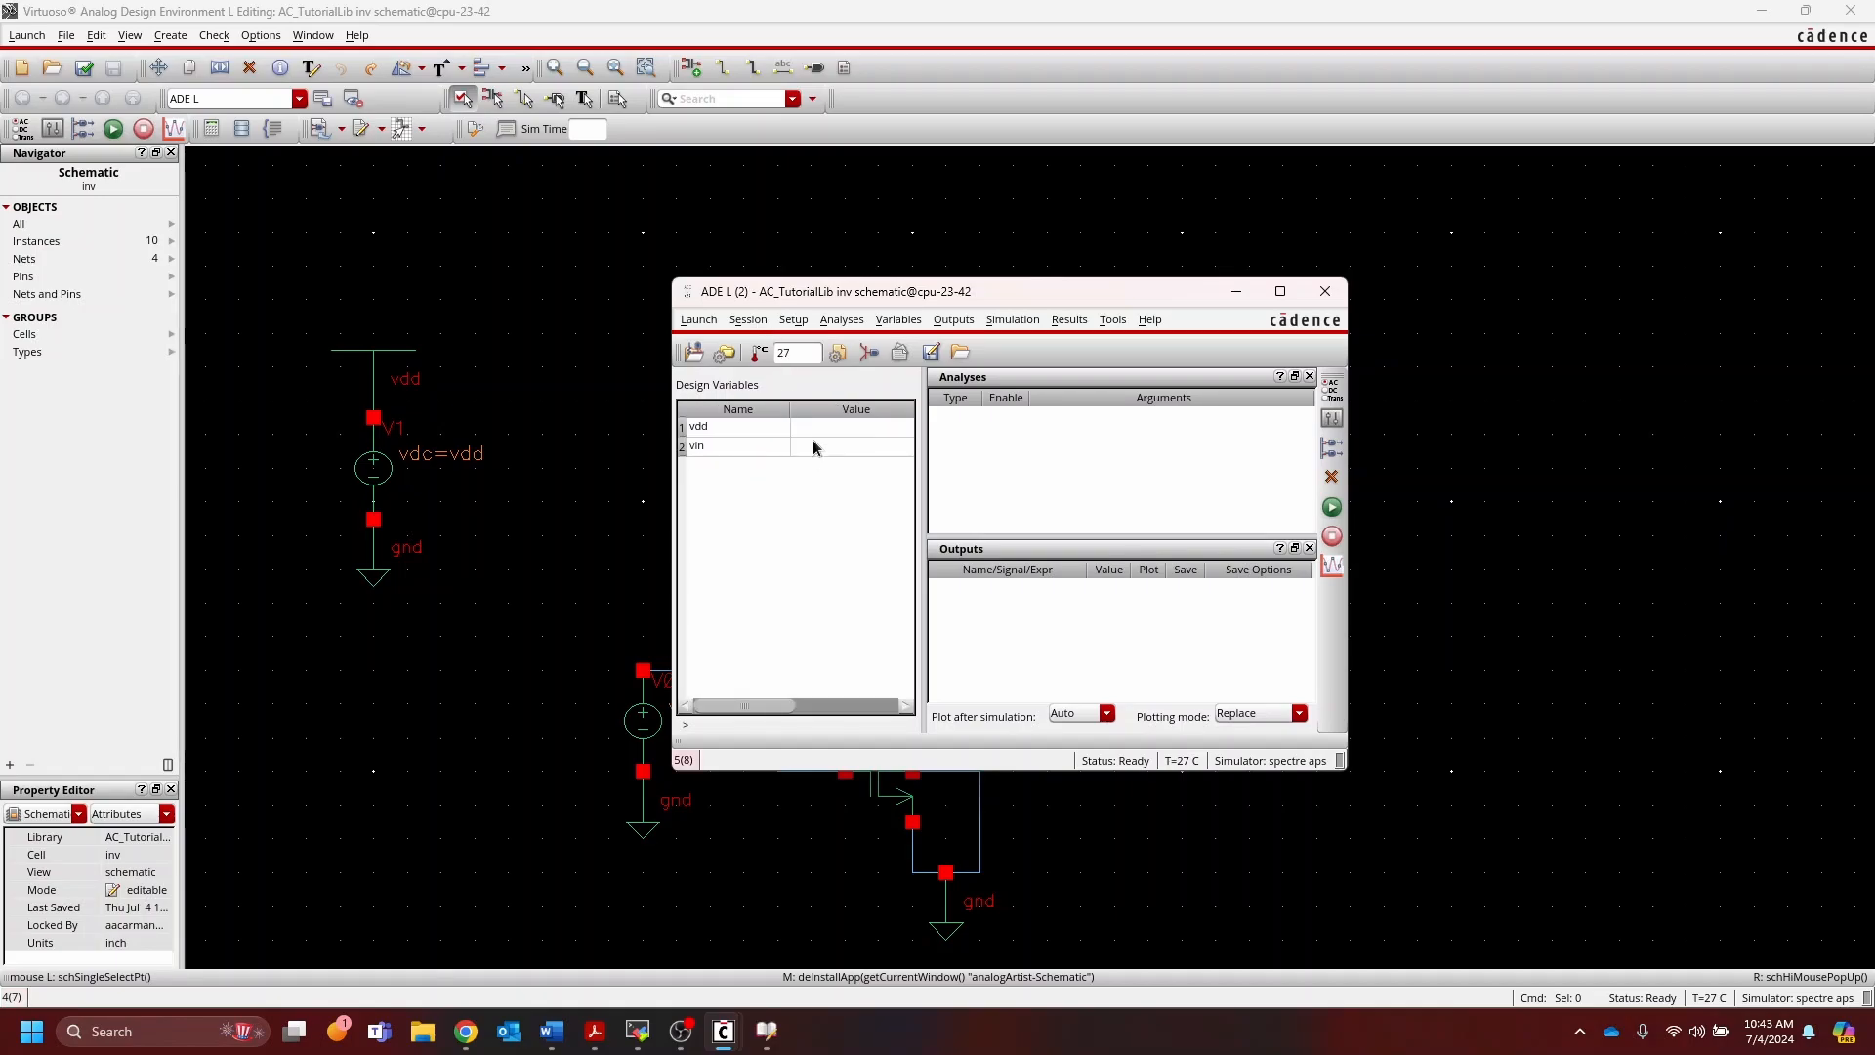
Step: Set the design variable vdd to 1 and vin to 0.5
double_click(828, 428)
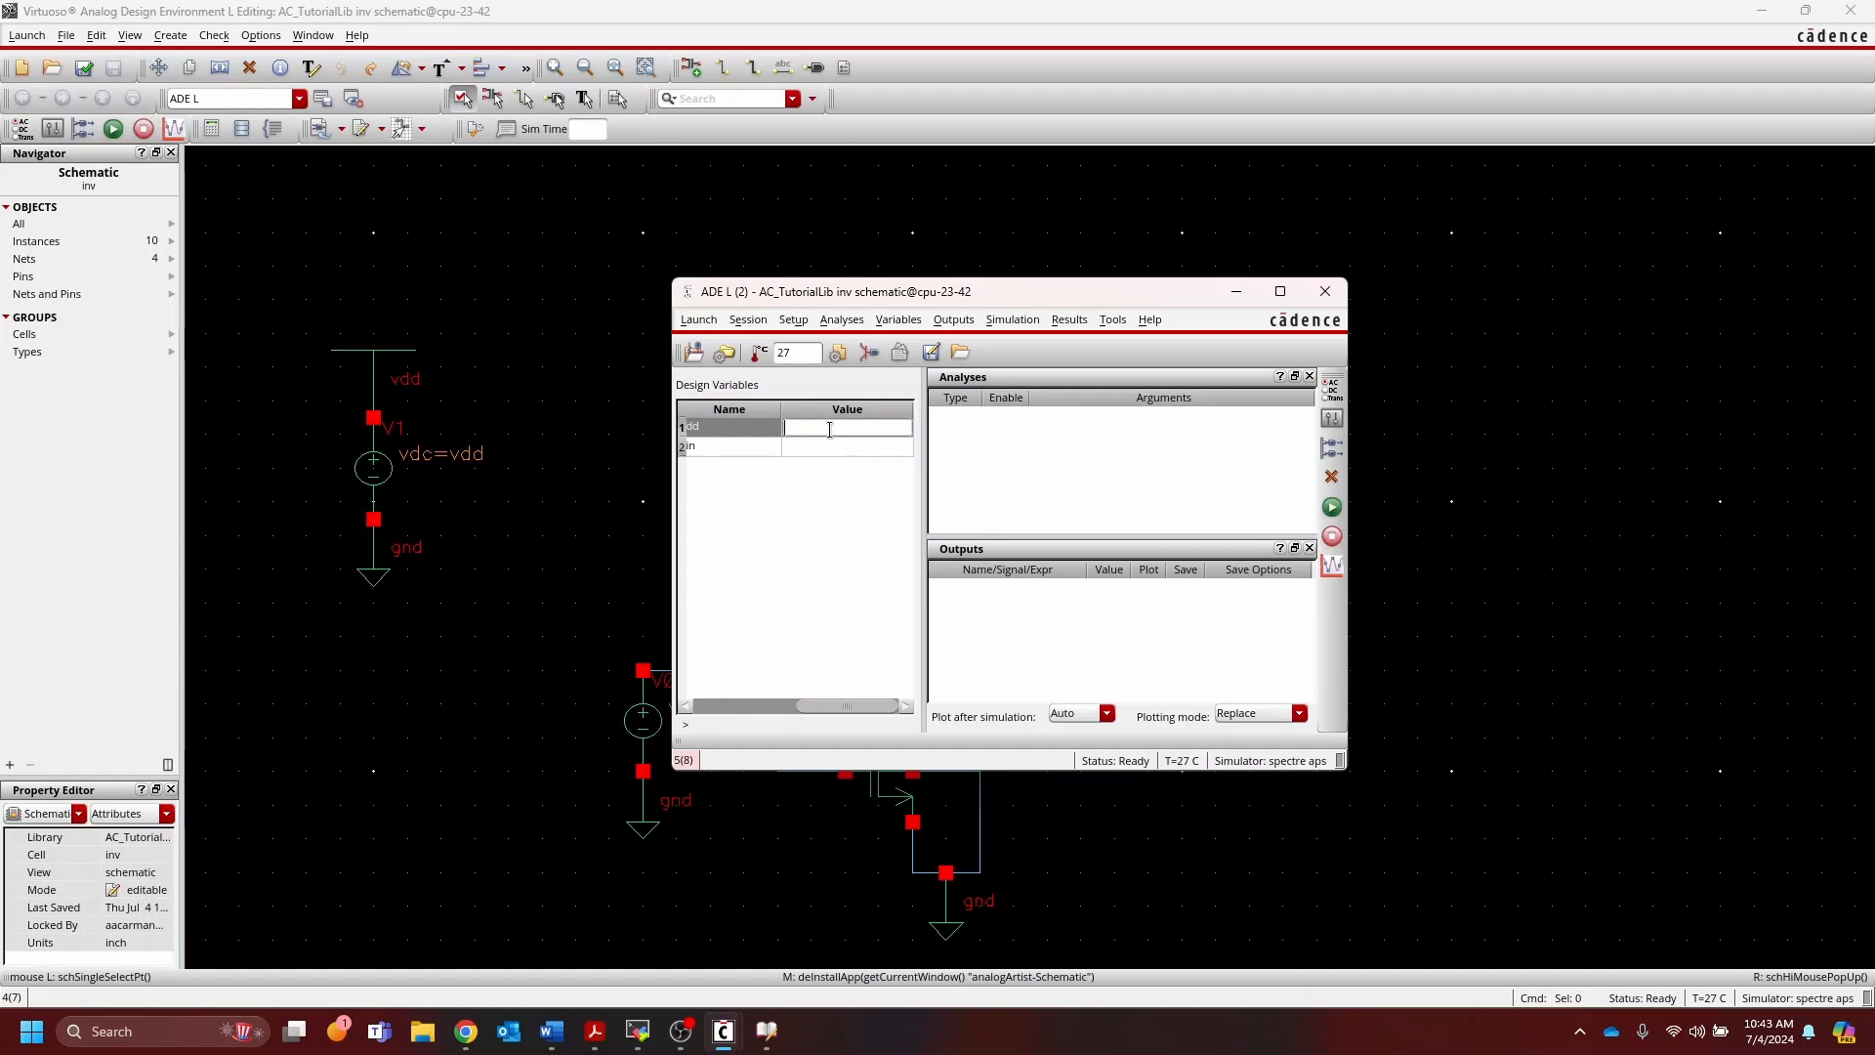
text(1)
key(Return)
click(825, 451)
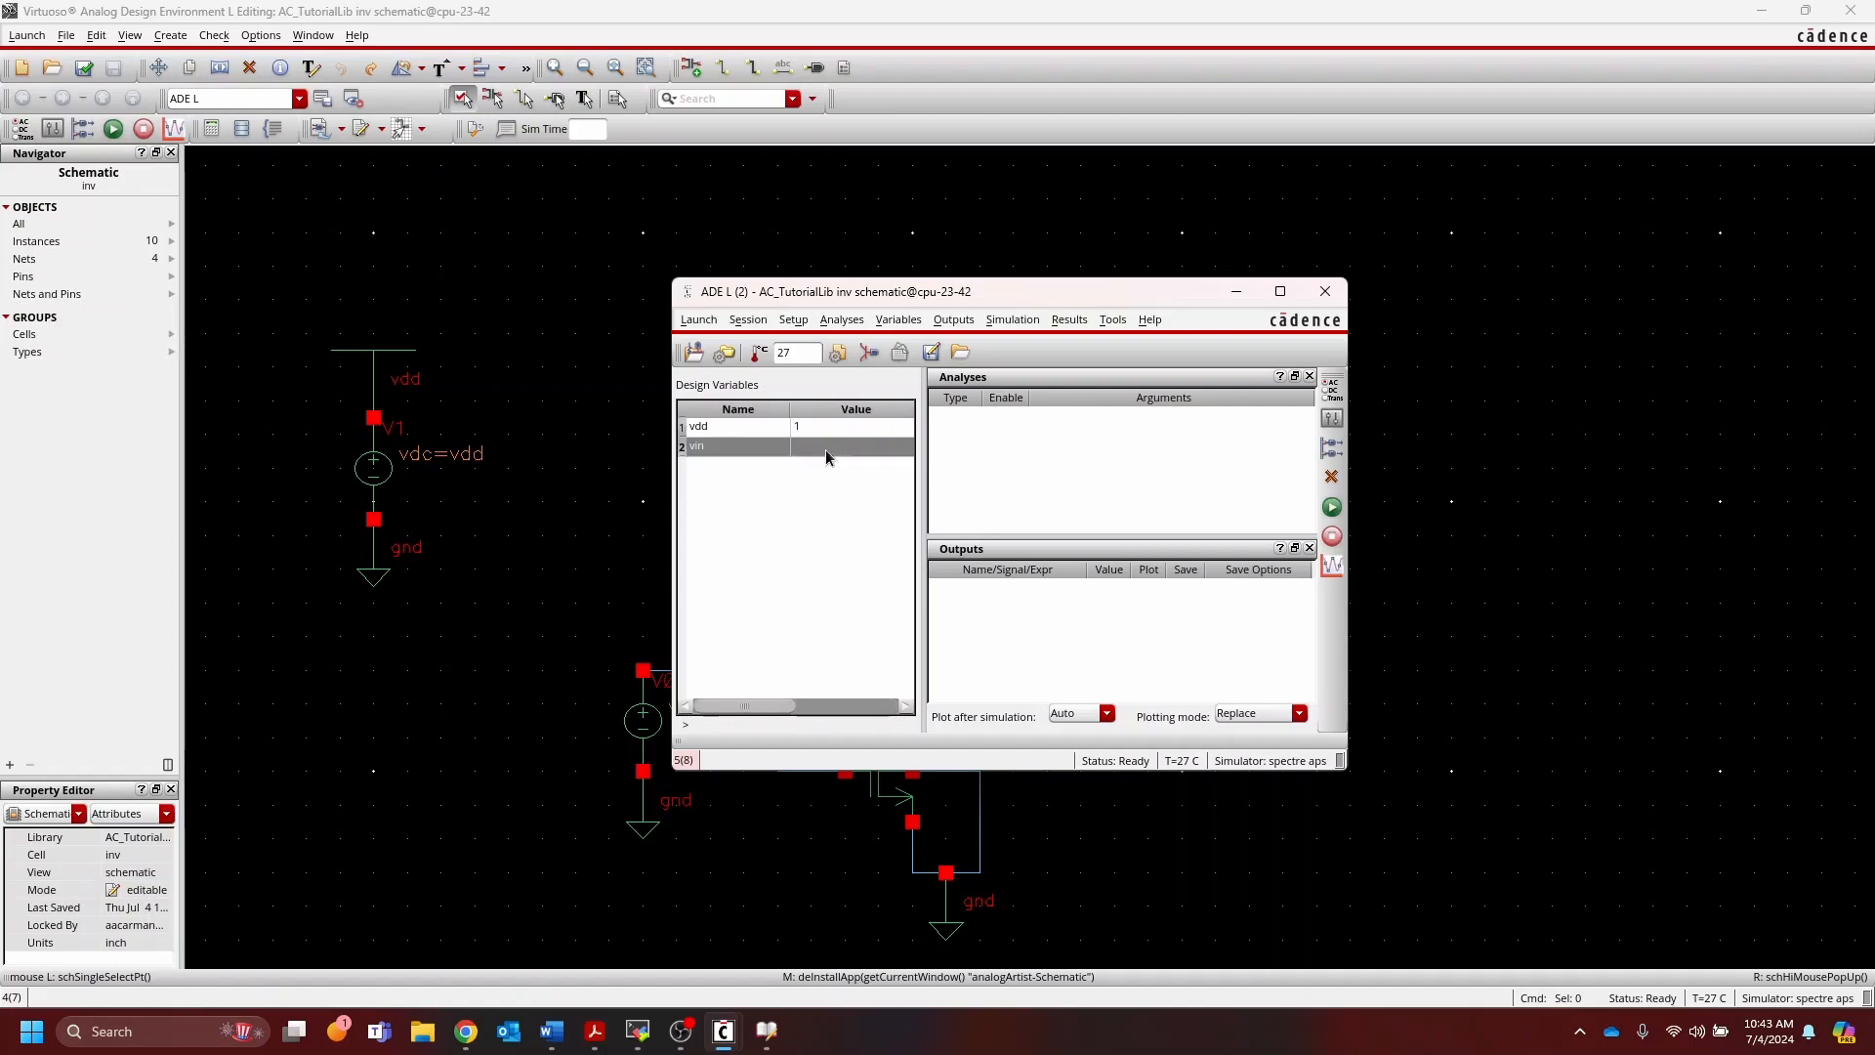
double_click(825, 451)
text(0.5)
key(Return)
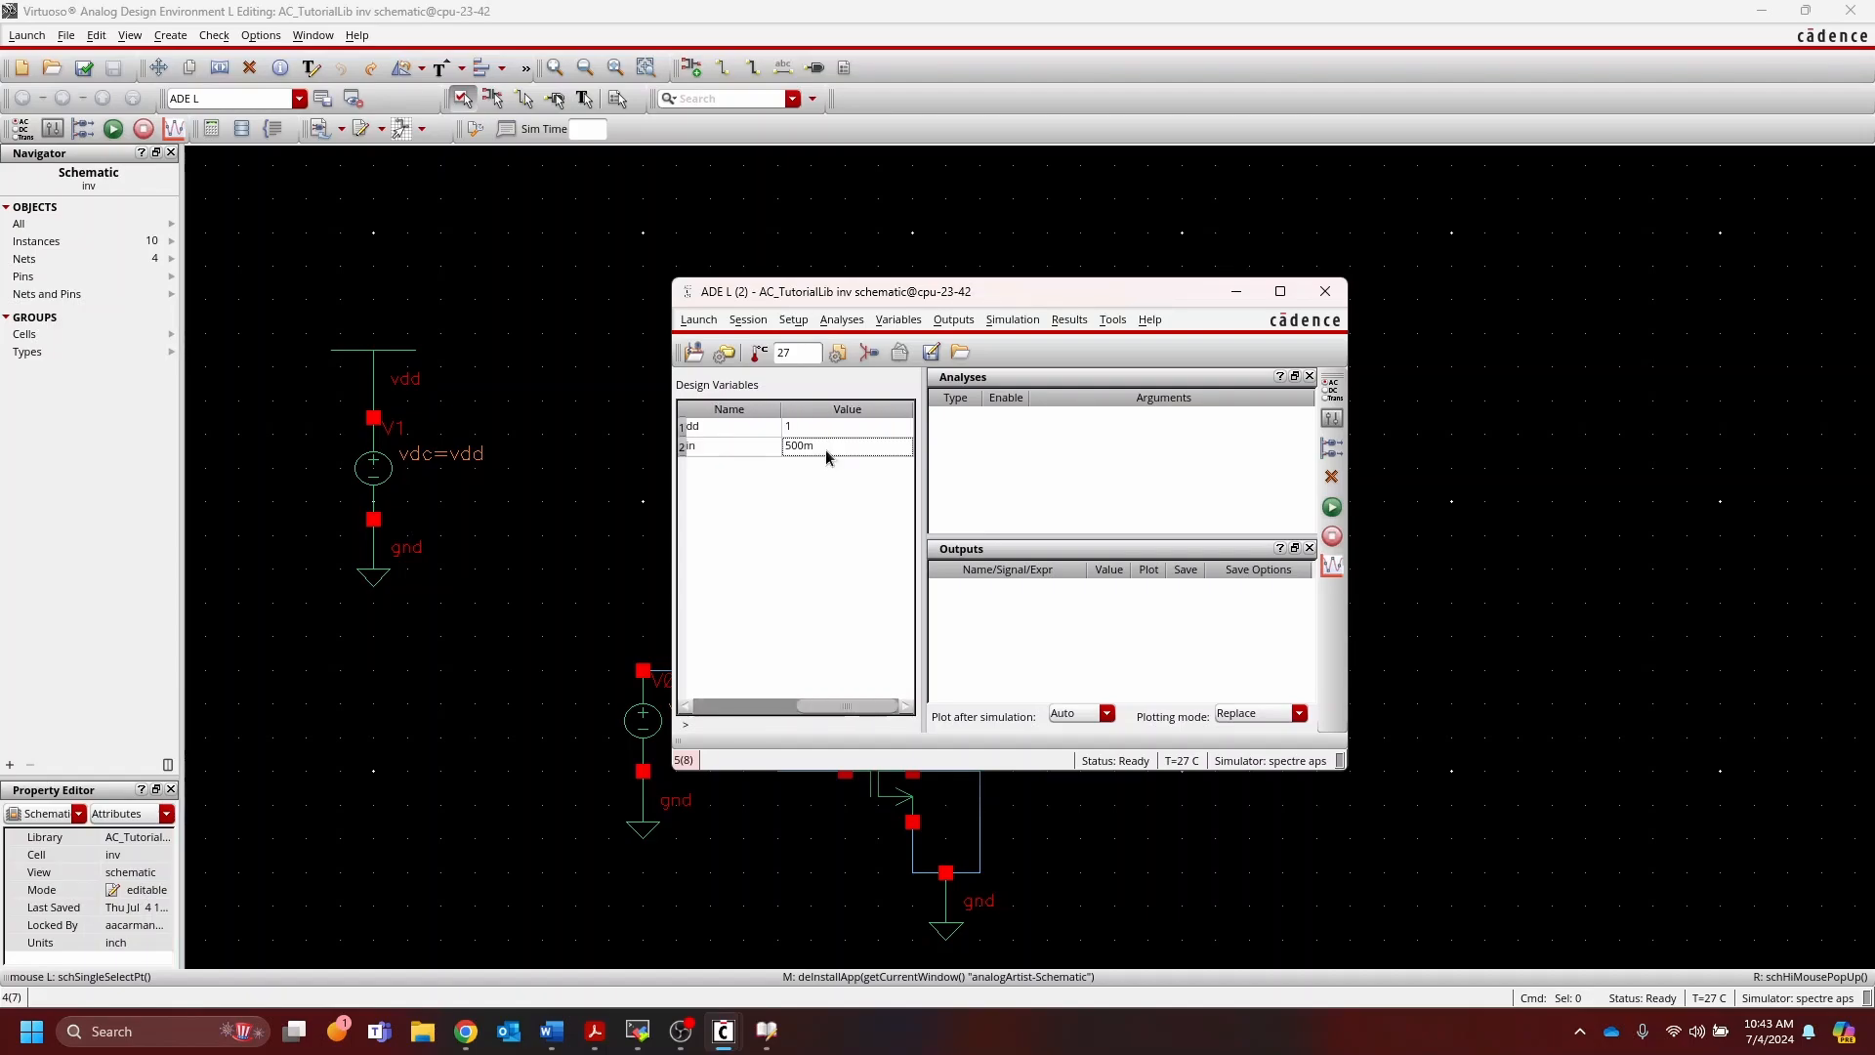
click(934, 451)
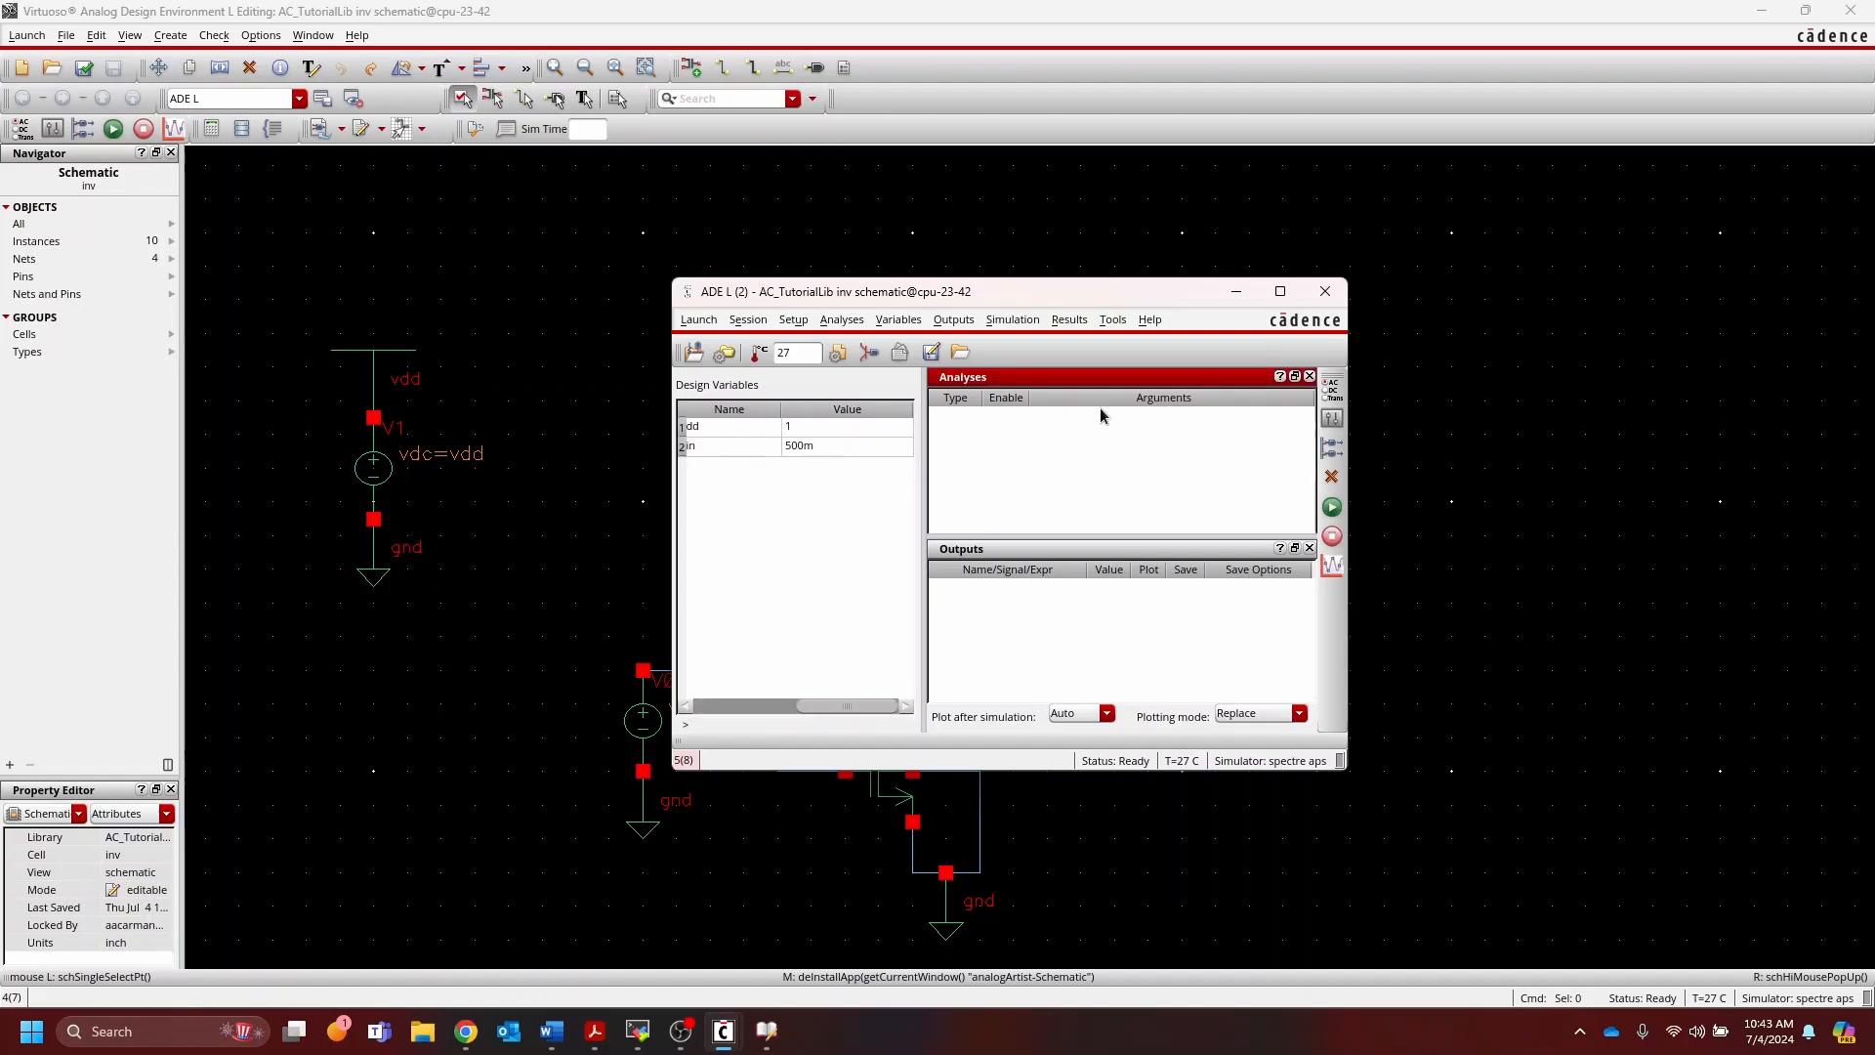
Step: Start a dc analysis with saving of the DC operating point enabled
click(1334, 398)
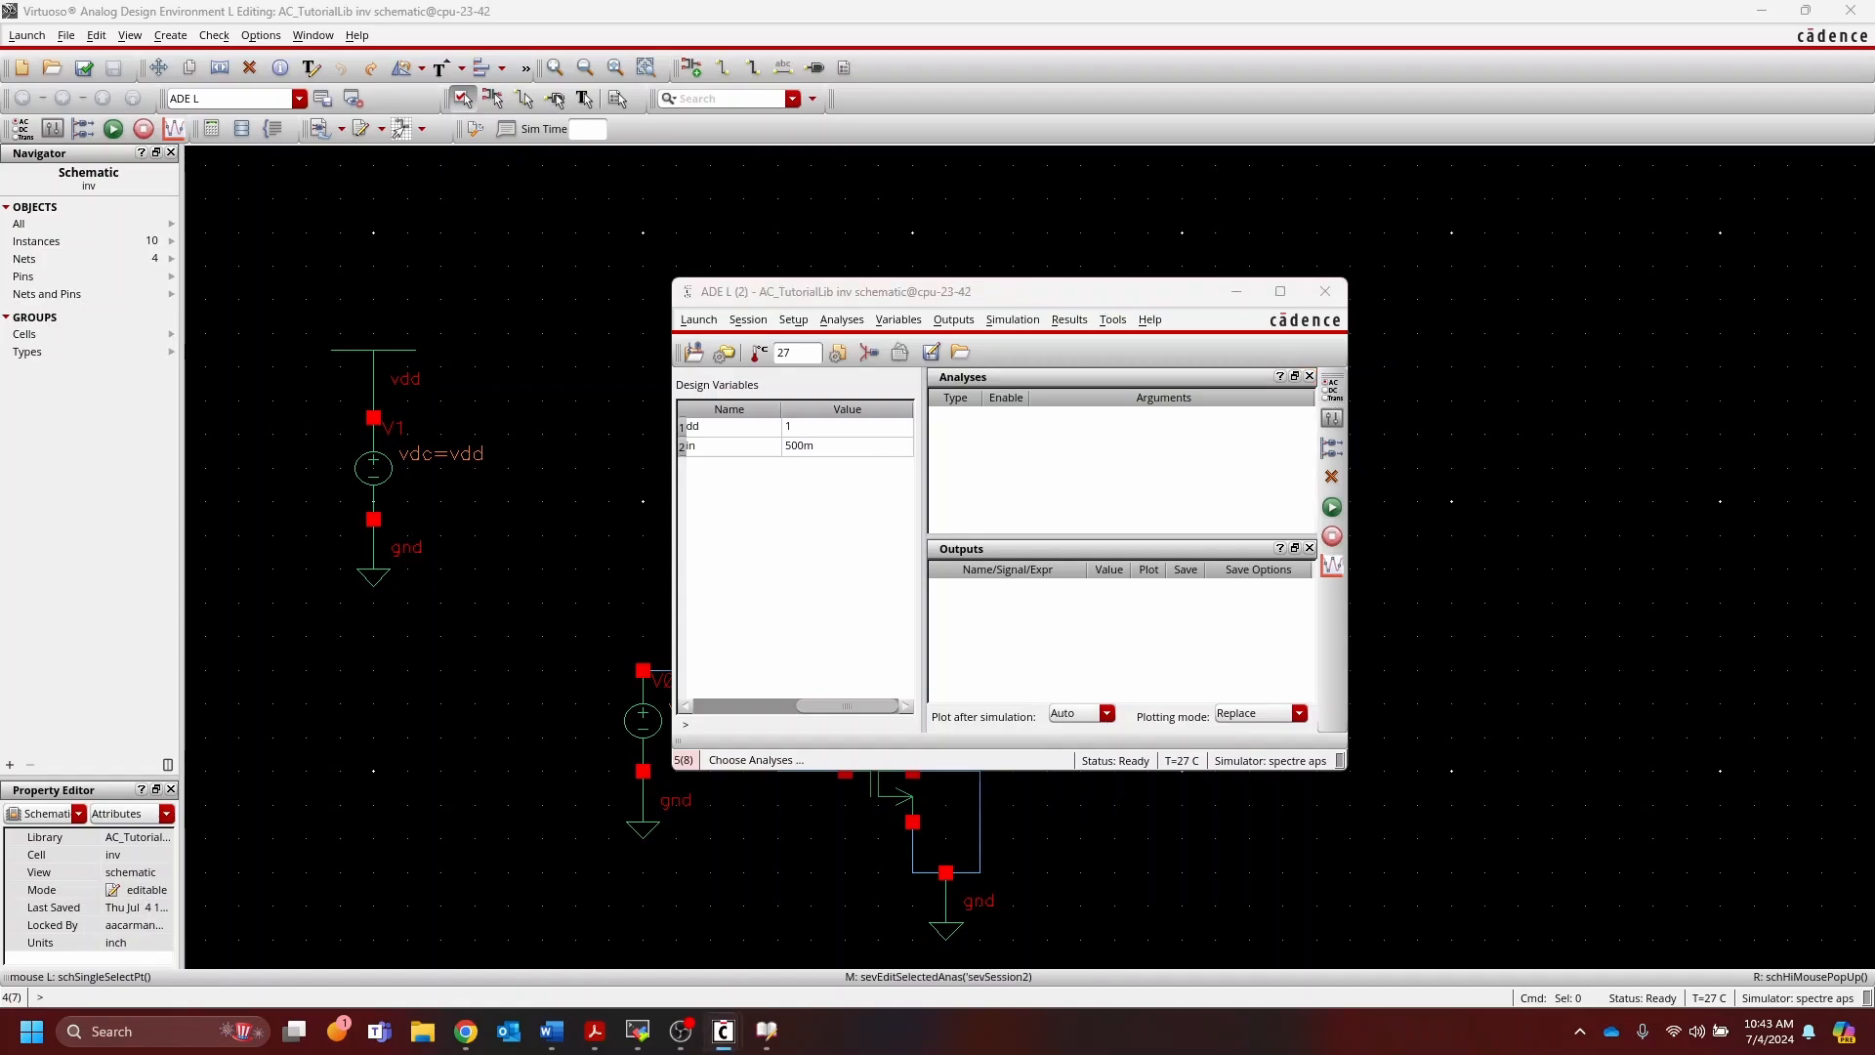
drag(950, 295, 545, 291)
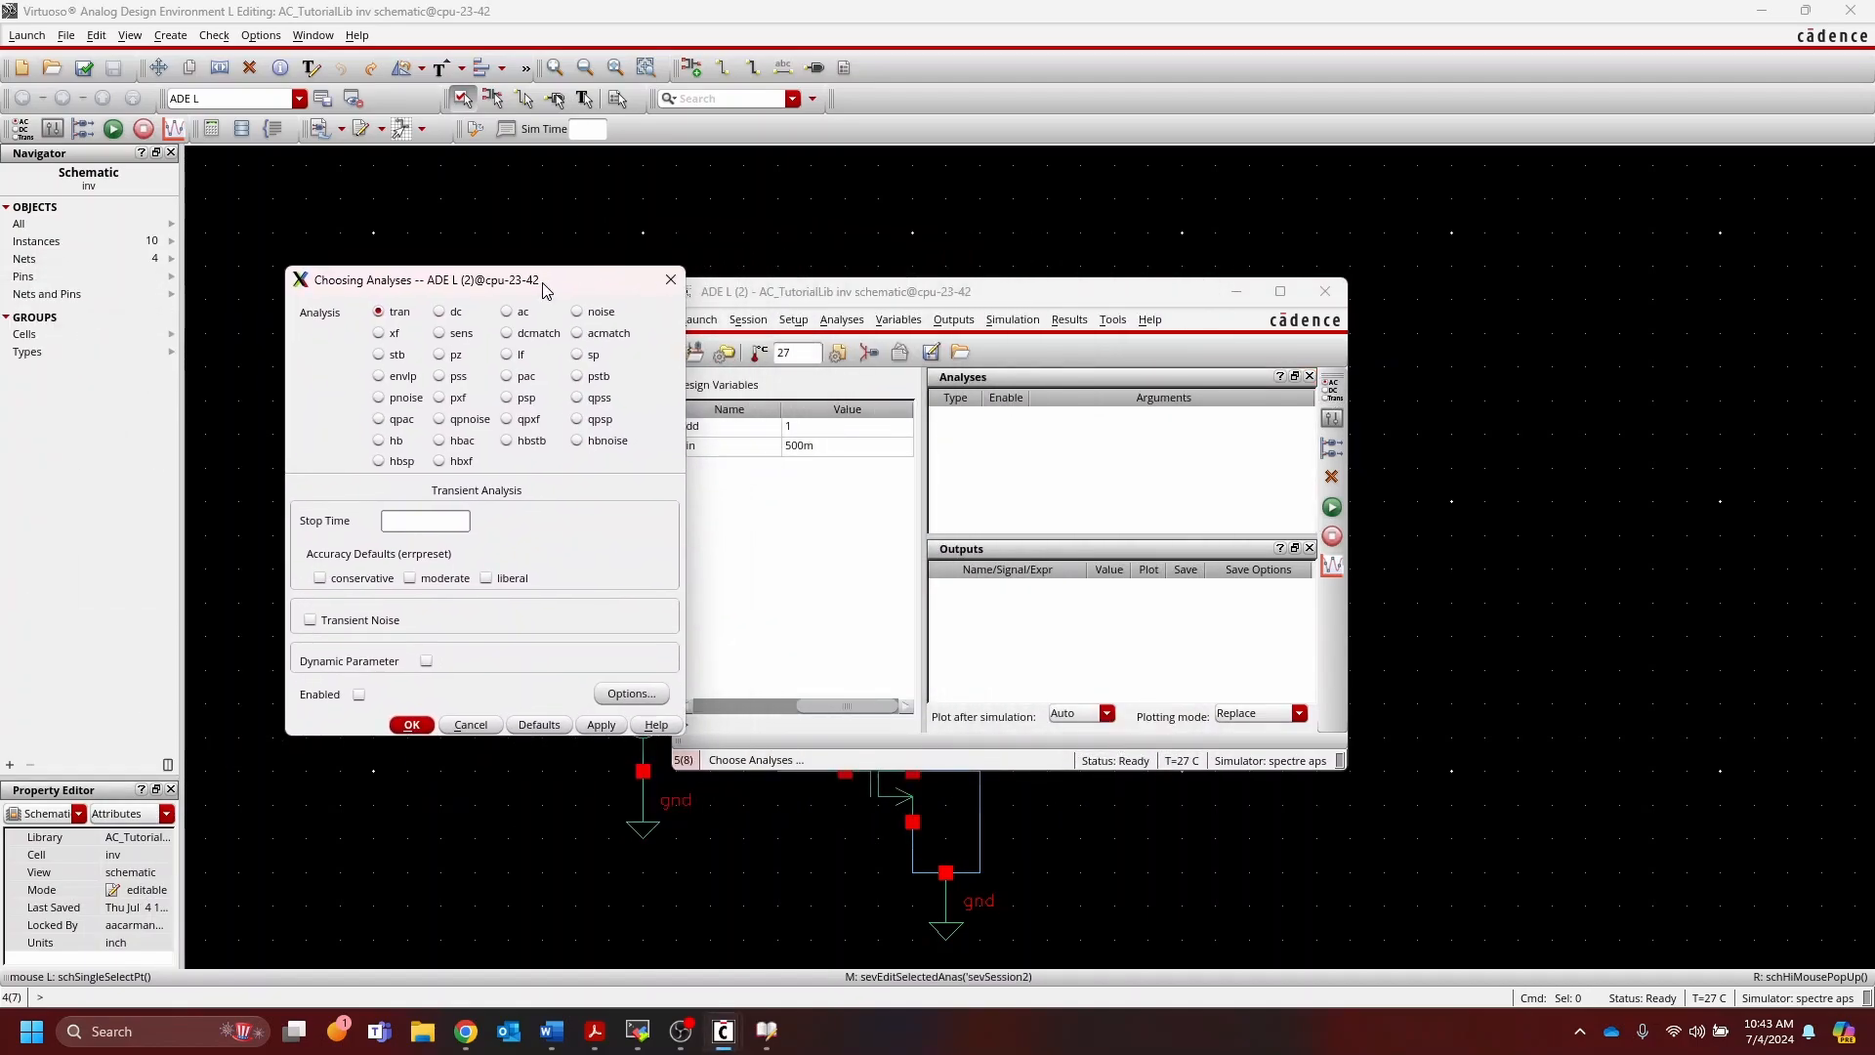
click(438, 312)
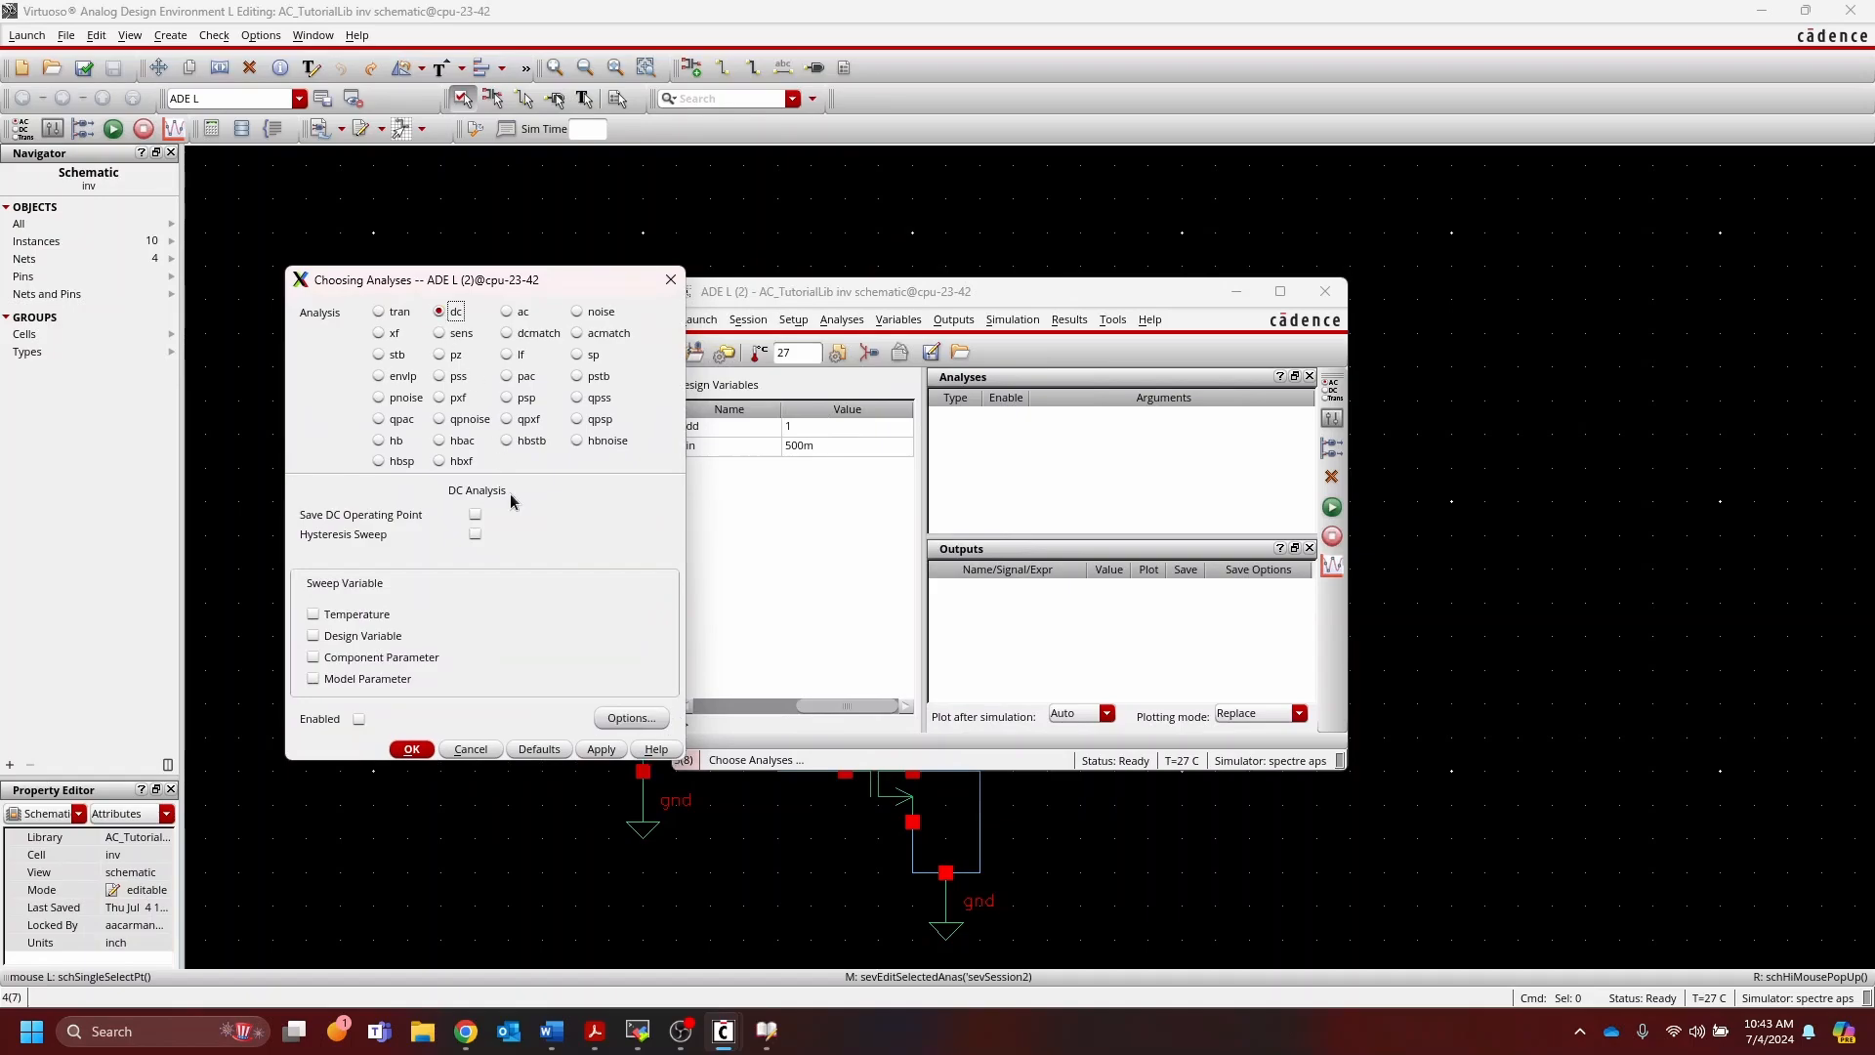
click(475, 514)
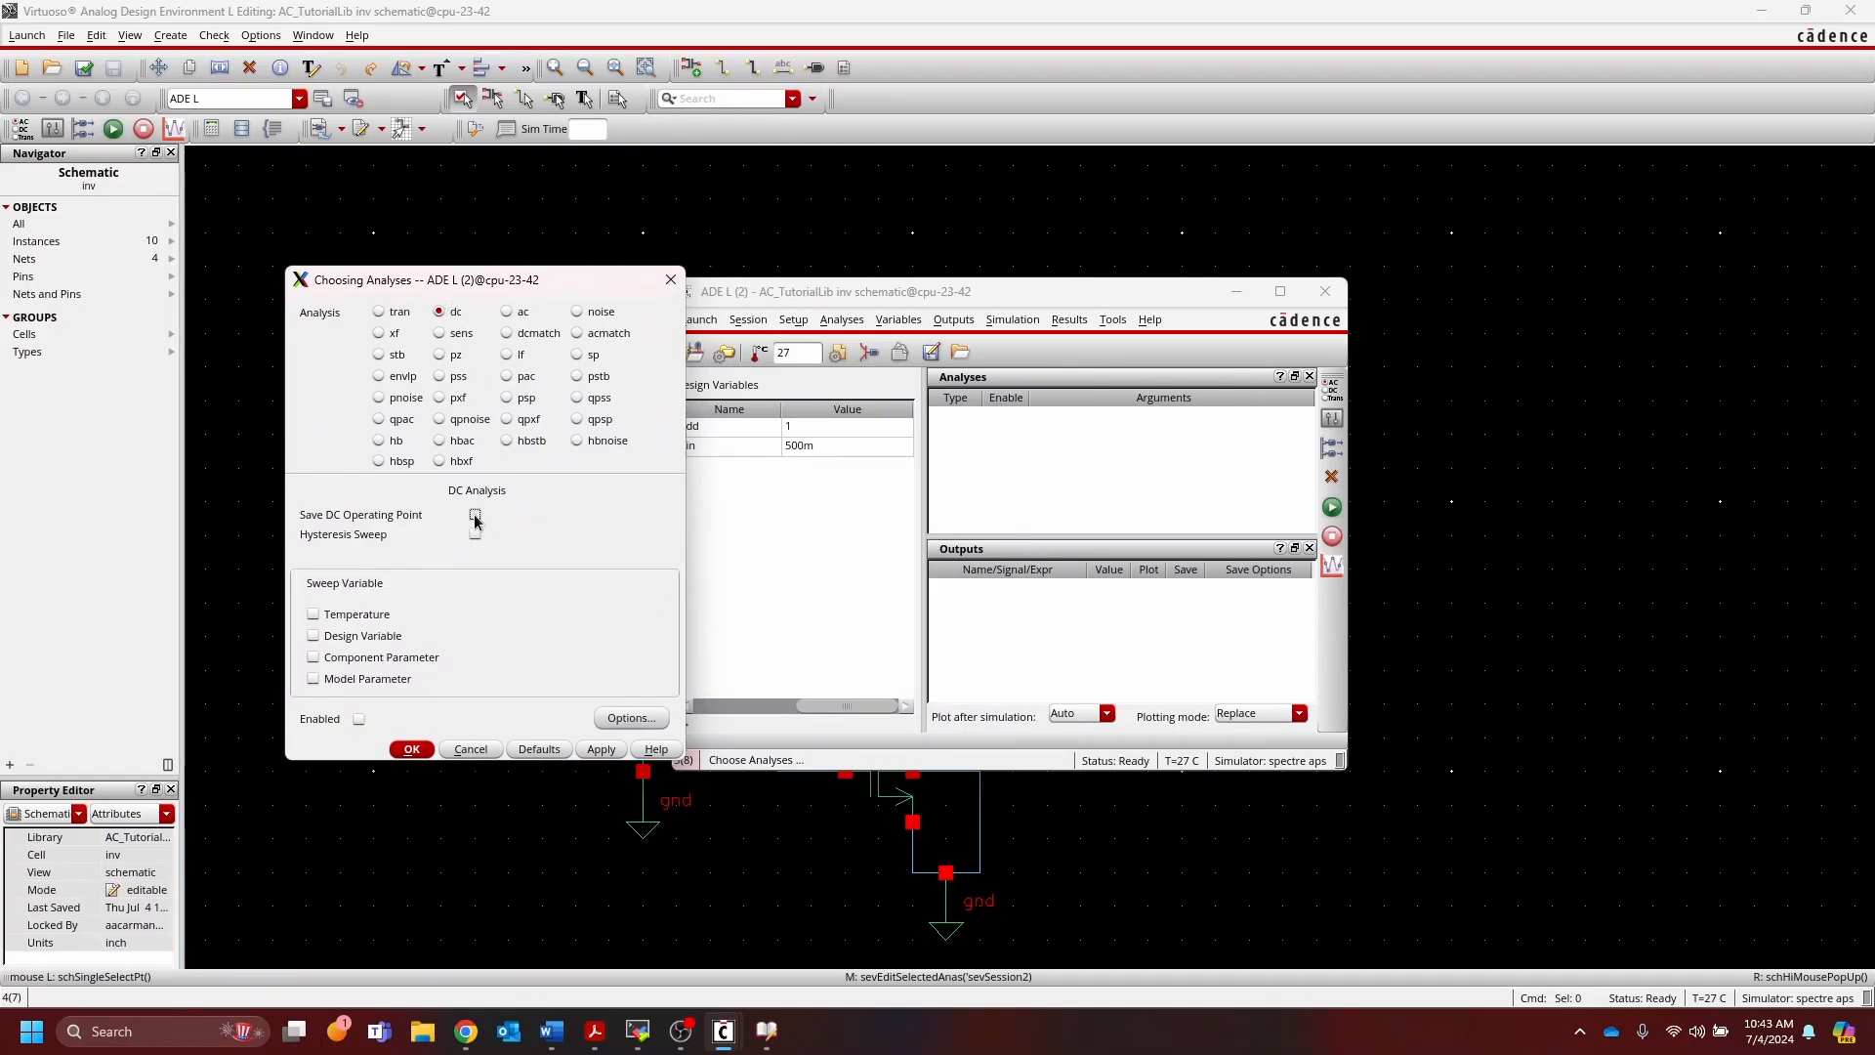
Step: Set the dc analysis to sweep the design variable vin from 0 to vdd and accept it
click(358, 640)
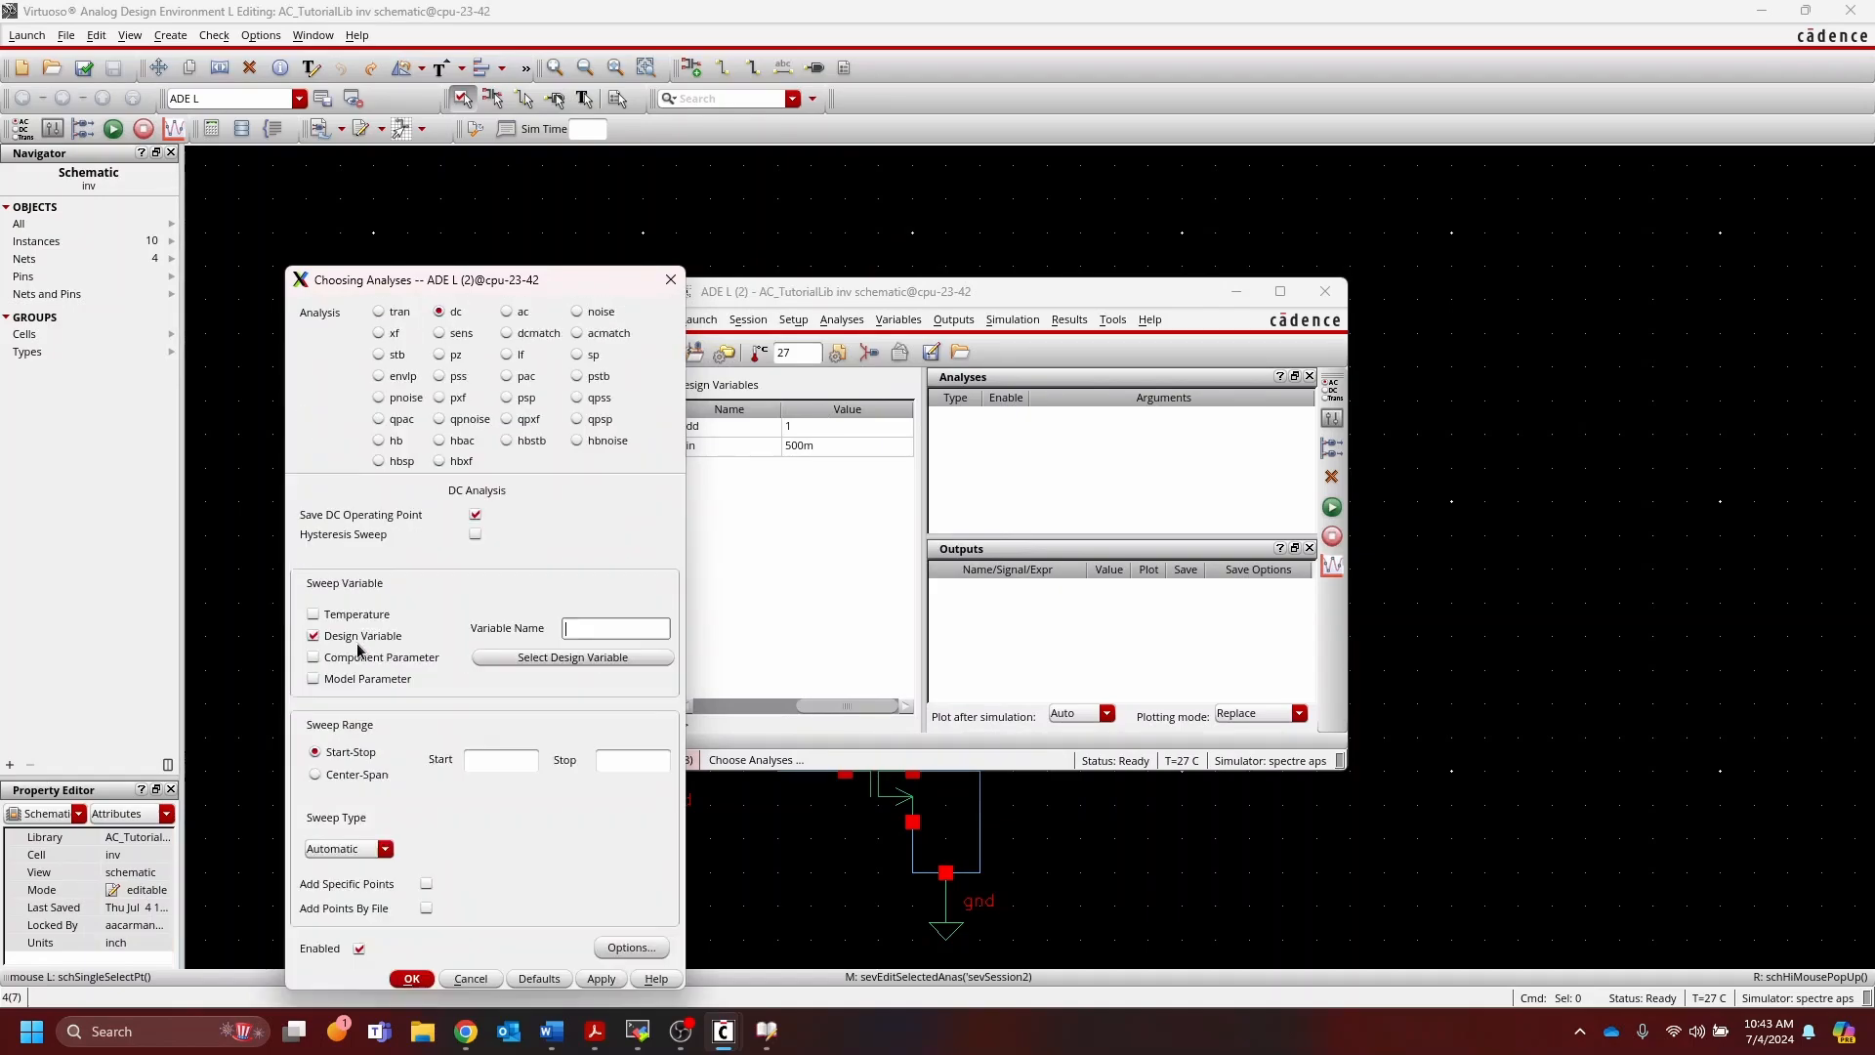
click(602, 630)
click(505, 762)
text(0)
click(627, 759)
text(vd)
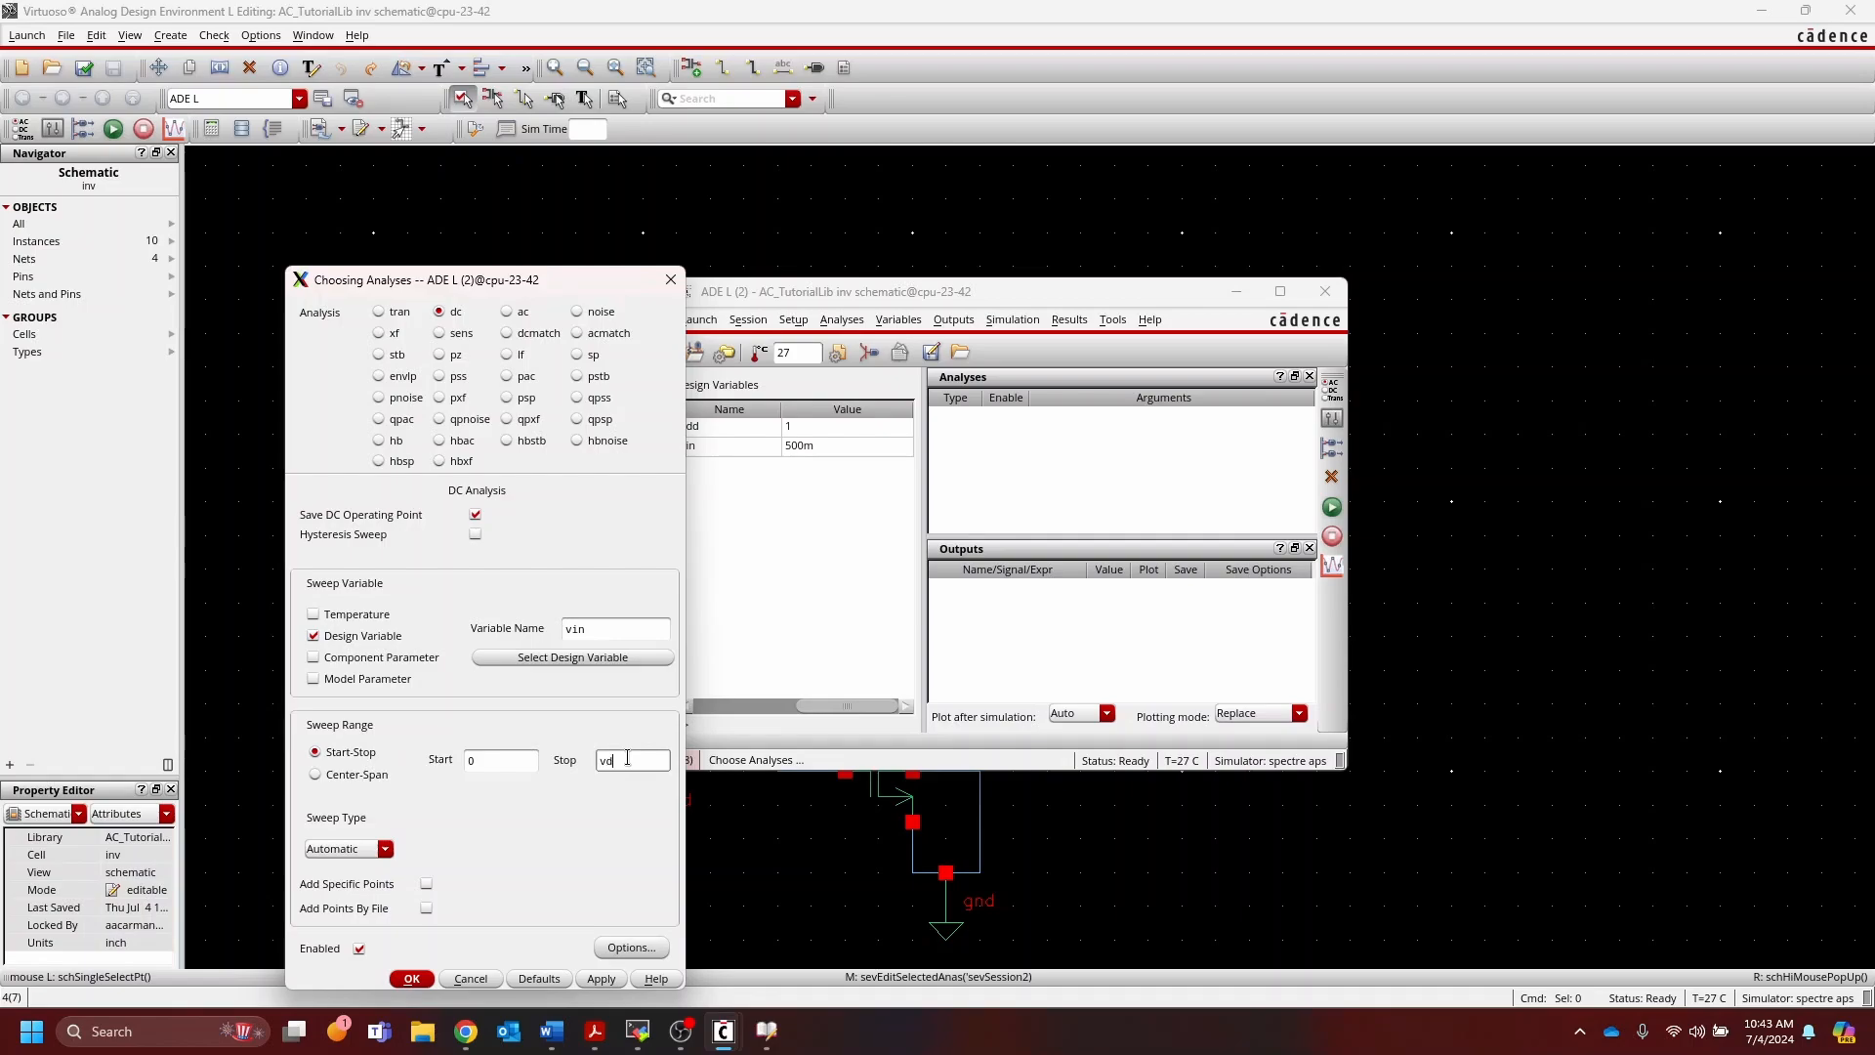
text(d)
click(411, 978)
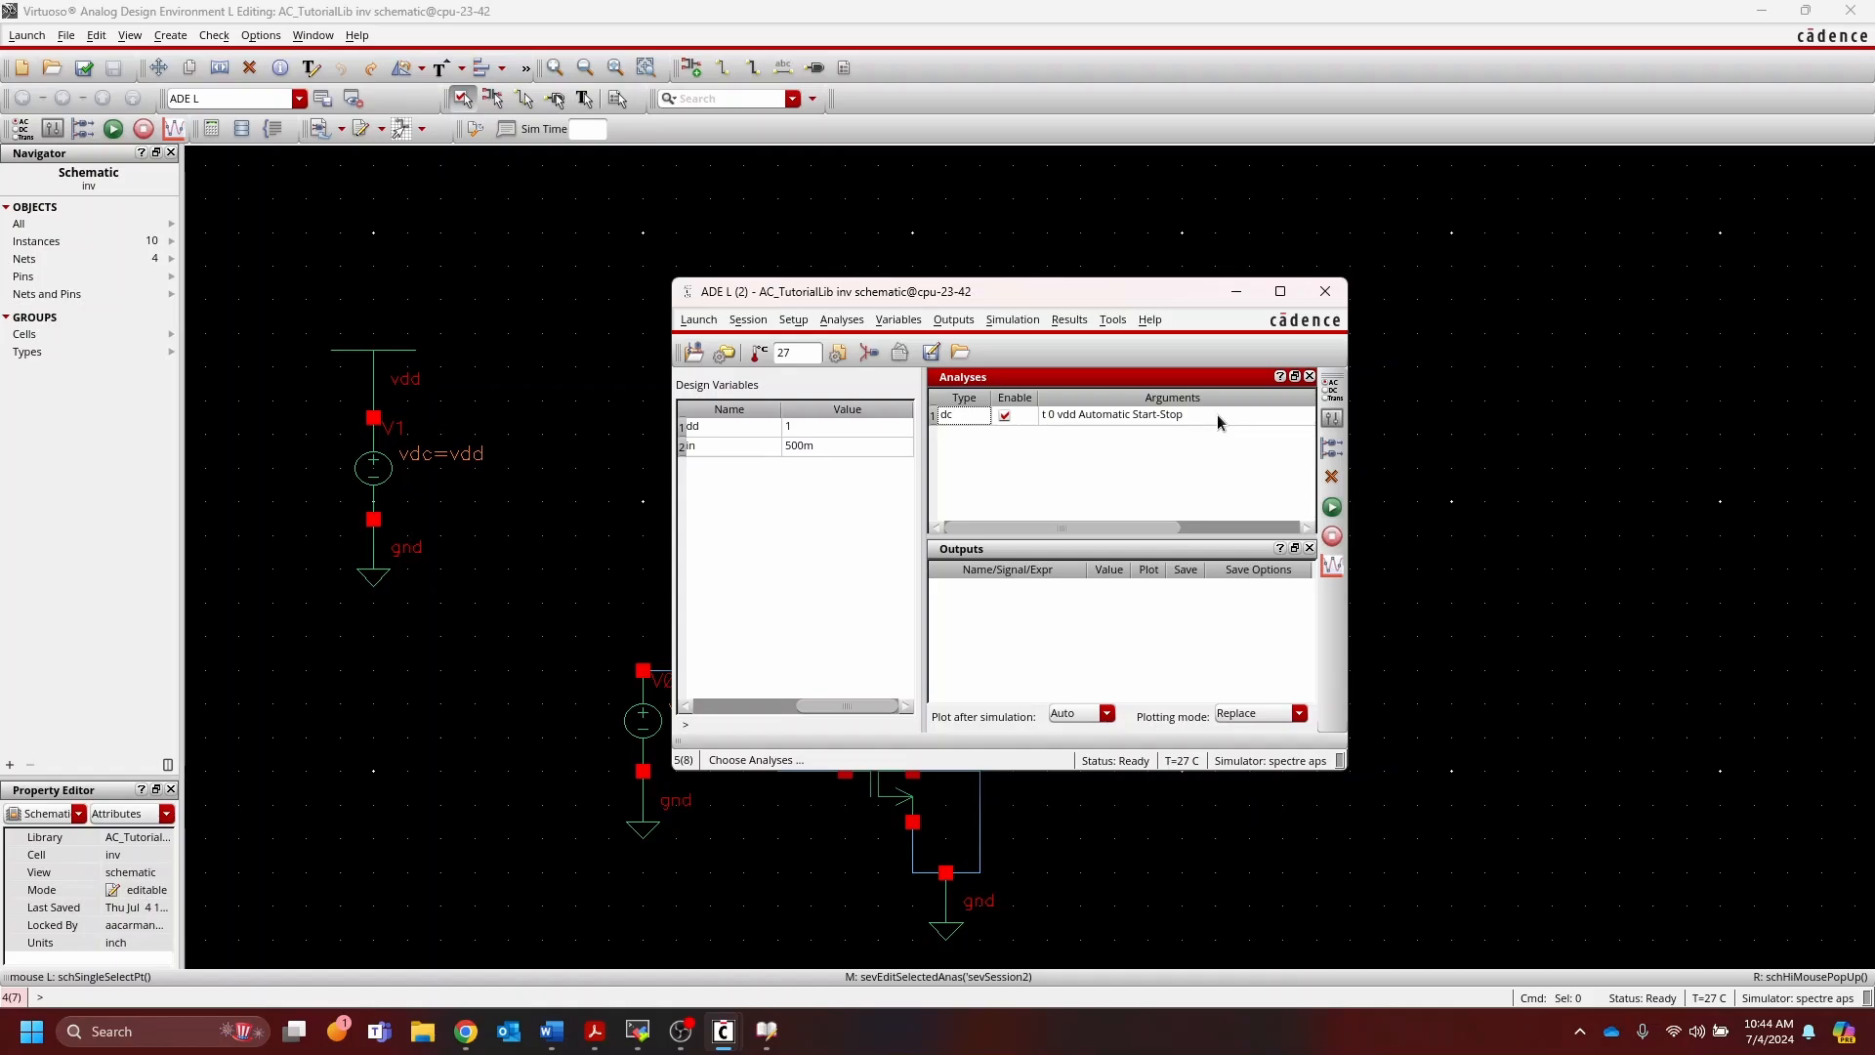
Step: Try PAR("vdd") as the dc sweep's stop value, then set it to VAR("vdd") and accept the analysis
double_click(1069, 414)
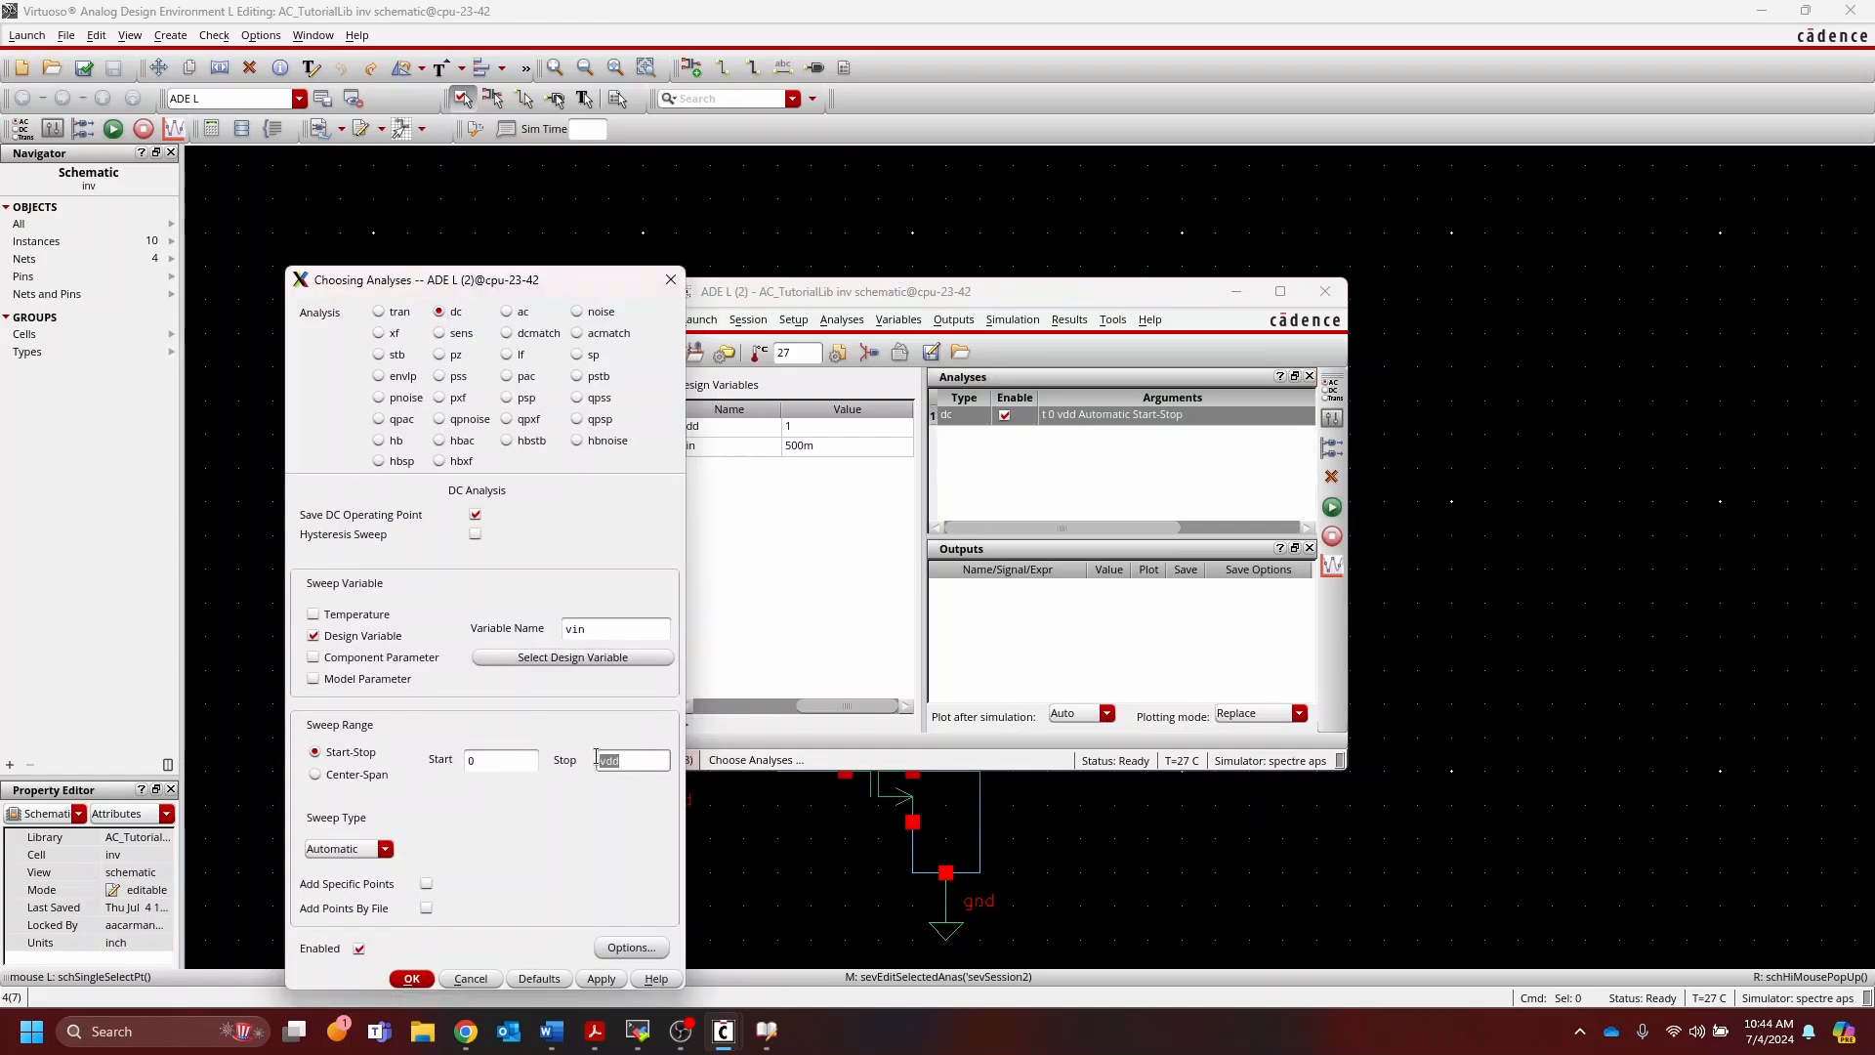
text(PAR(")
key(Return)
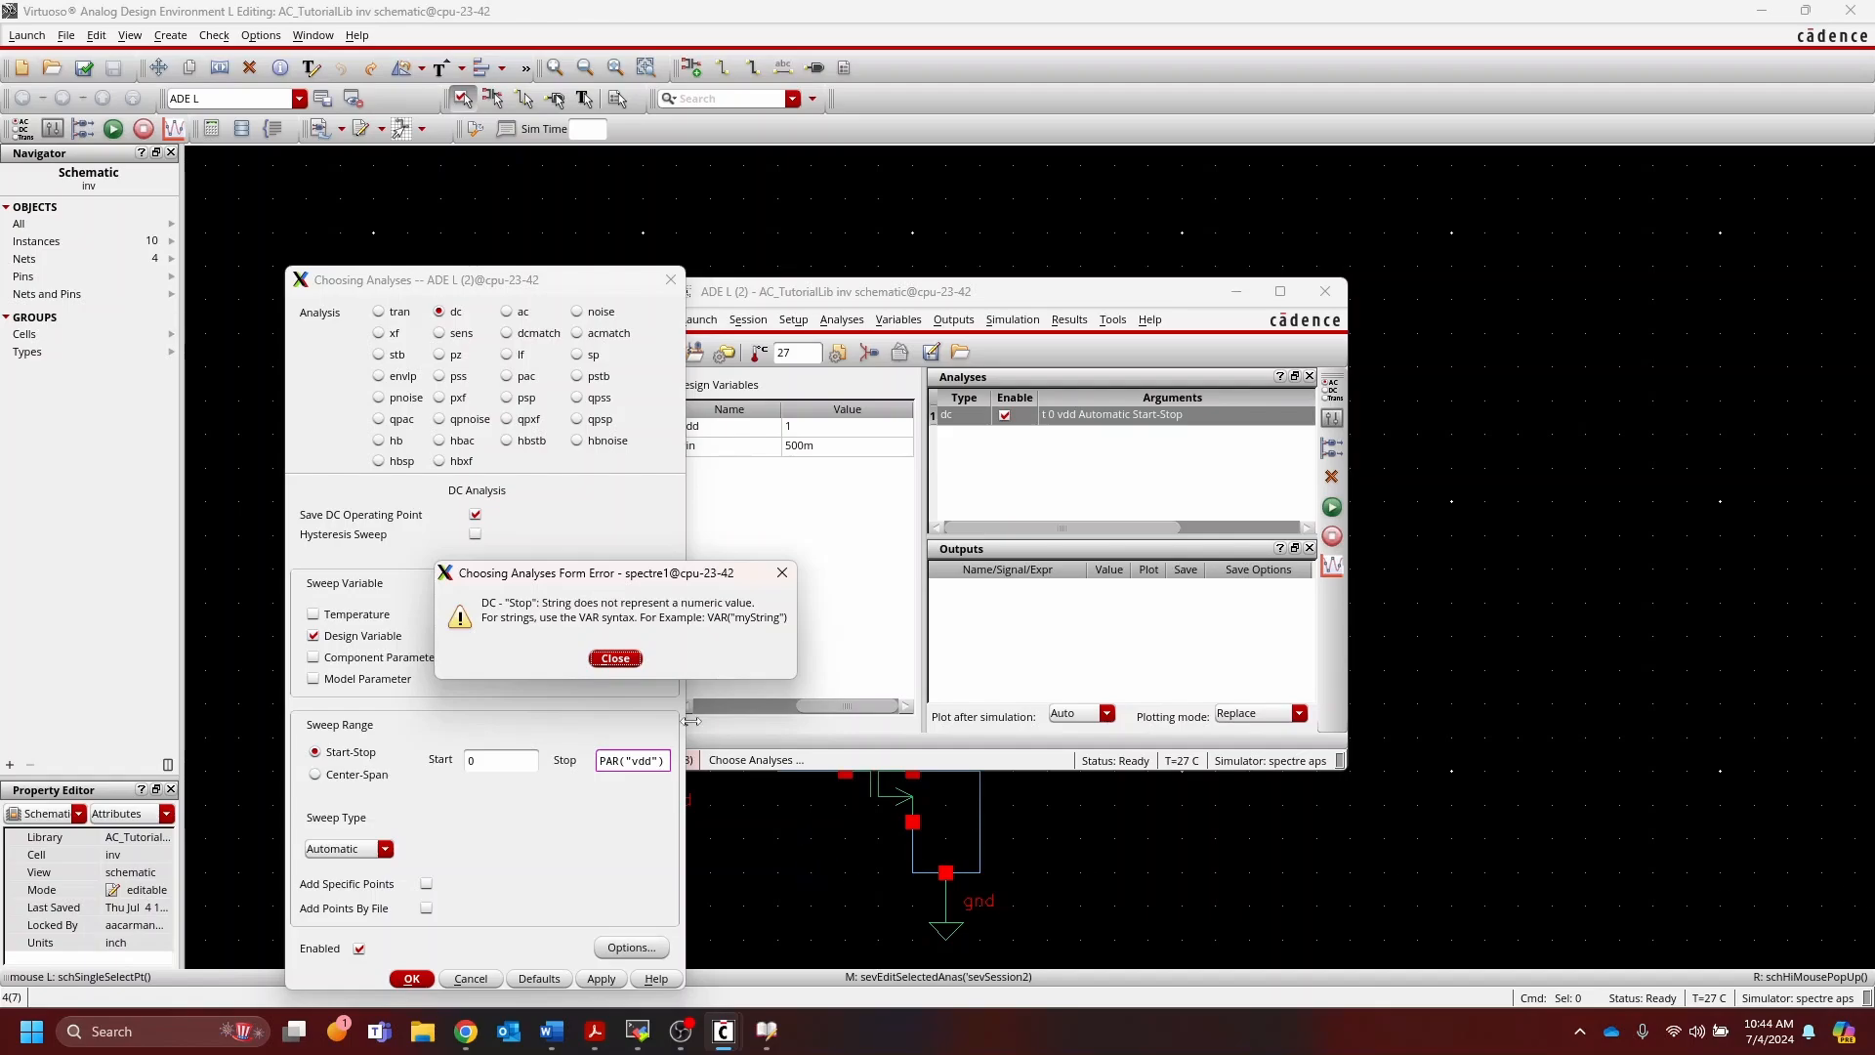
click(615, 658)
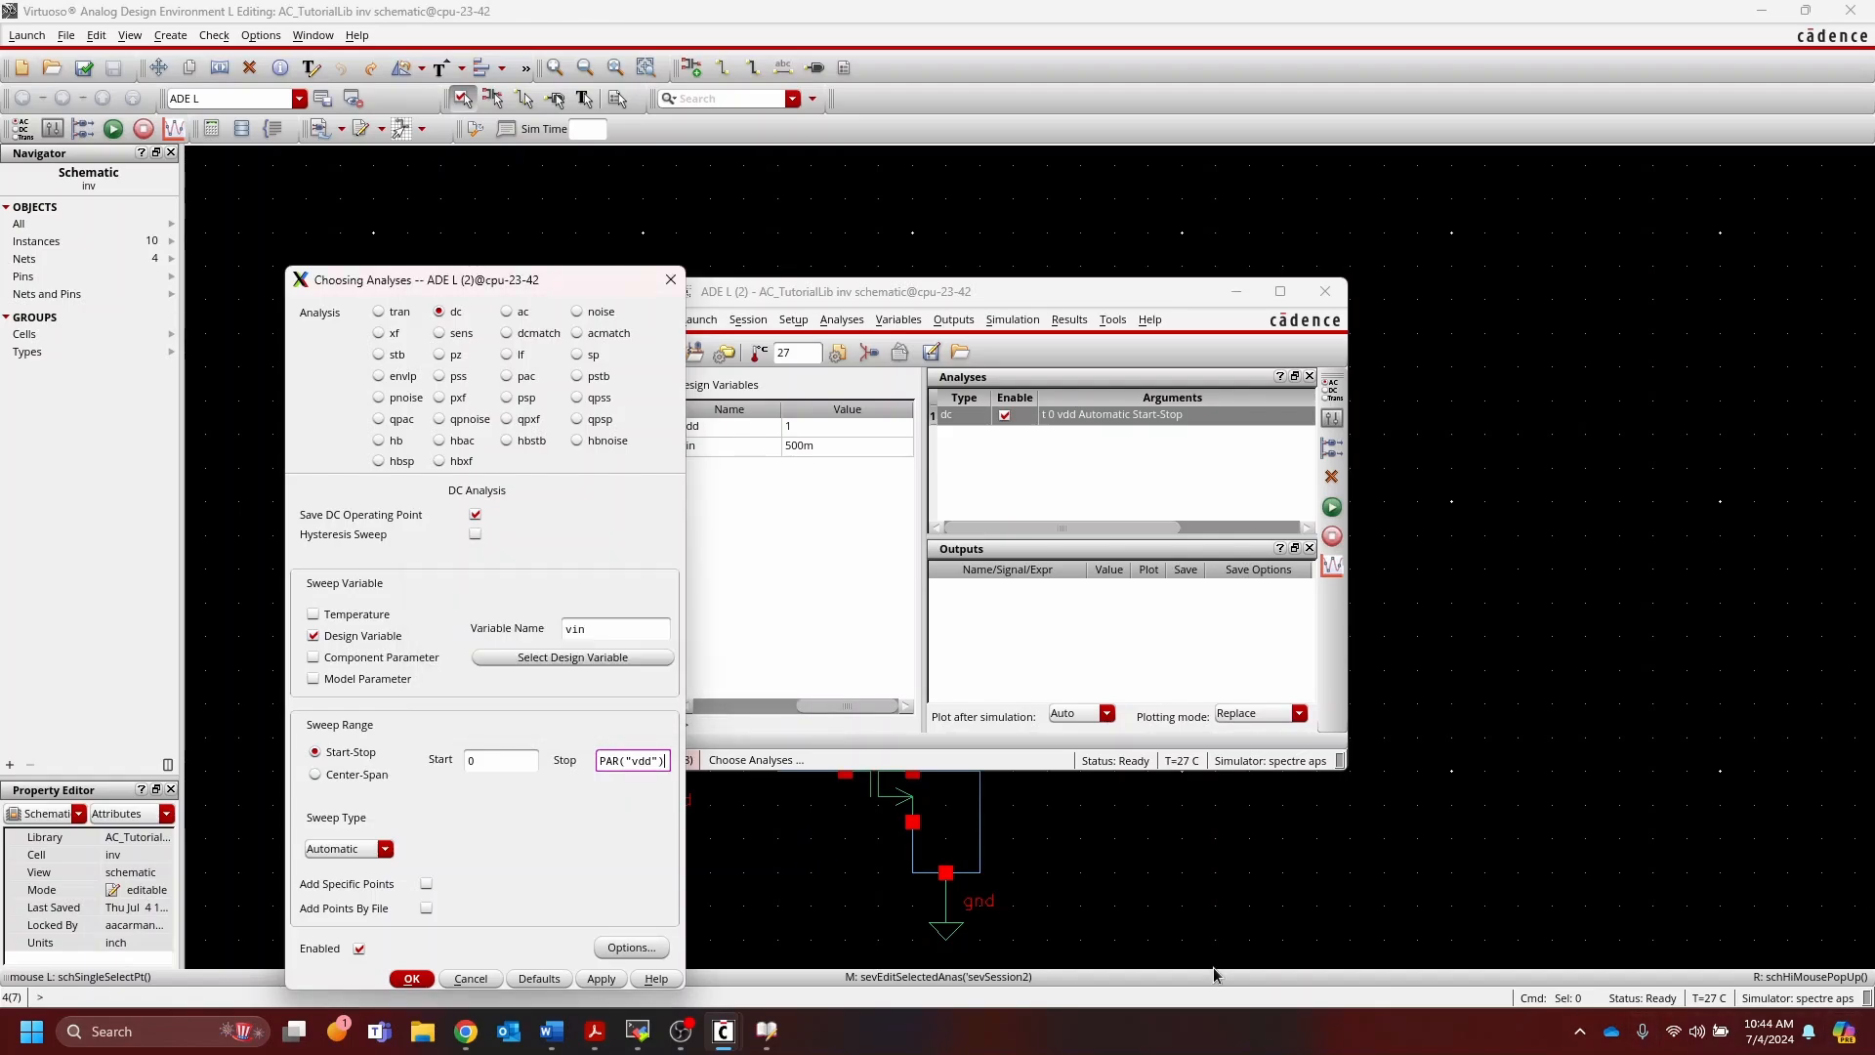
key(Delete)
text(V)
click(413, 980)
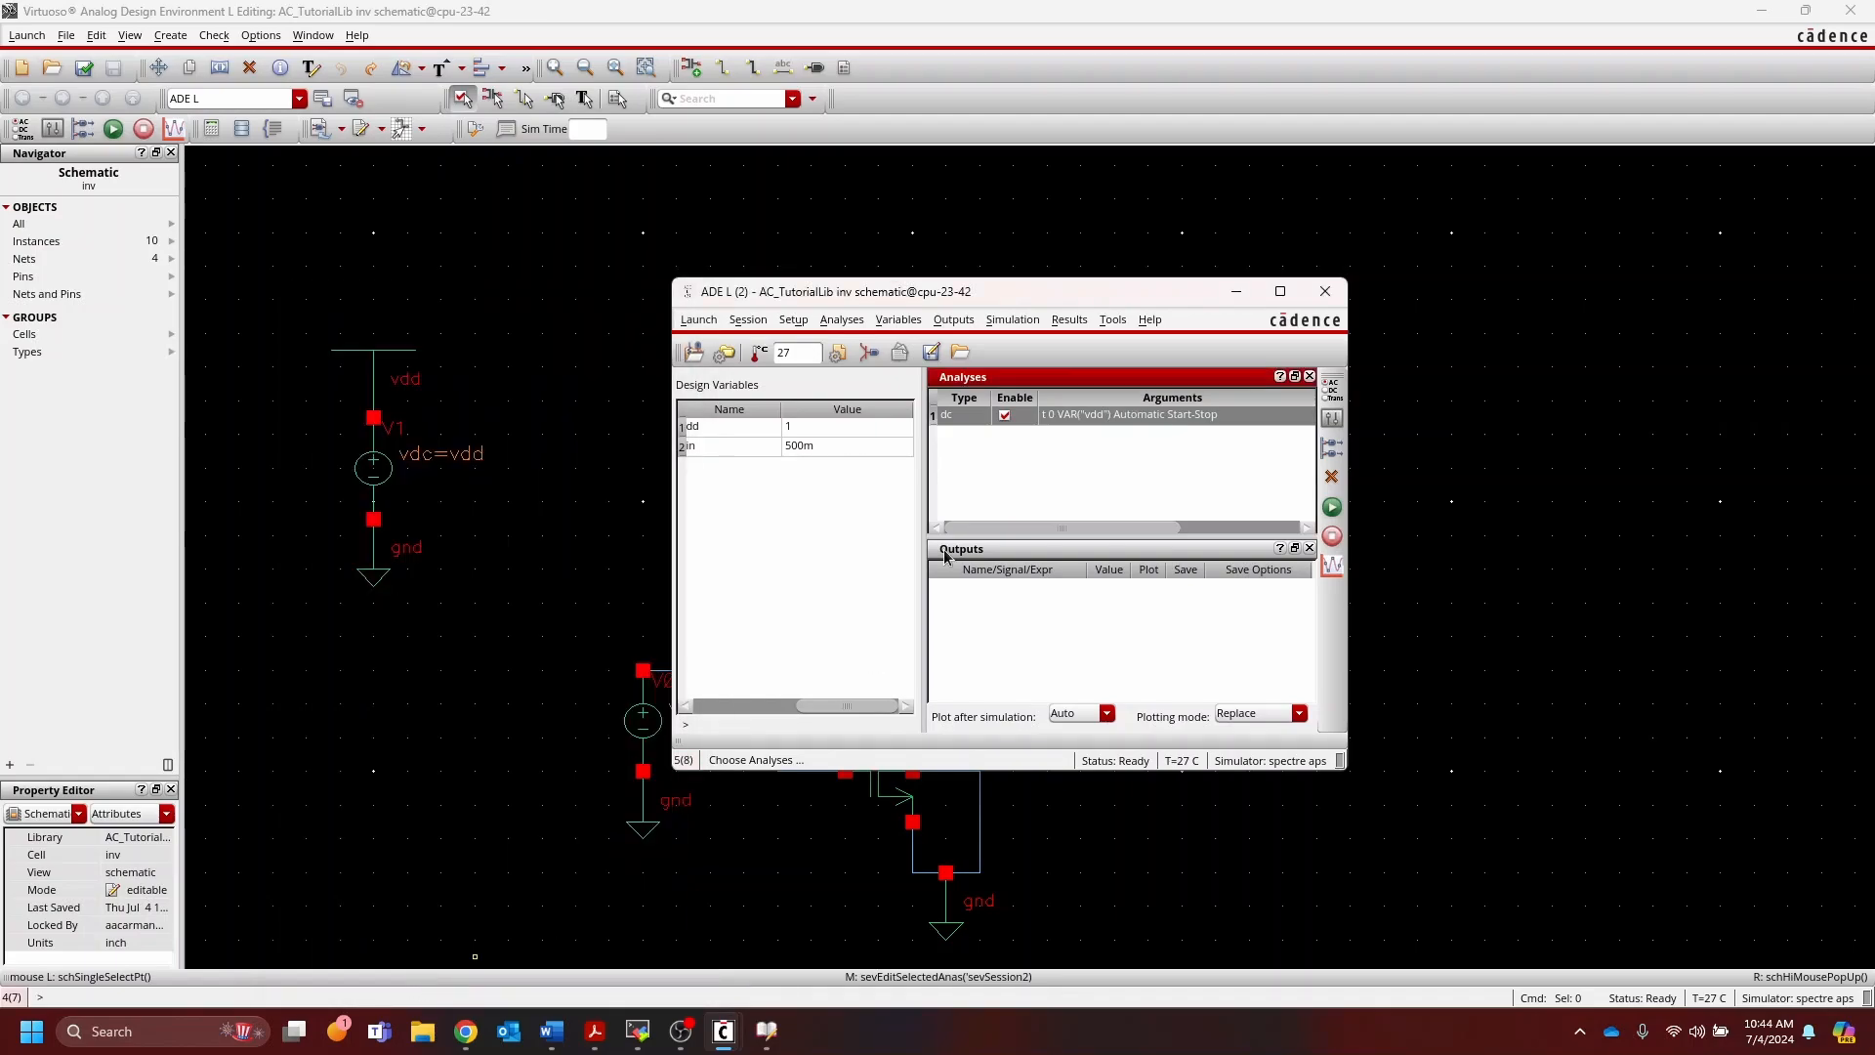
double_click(1092, 416)
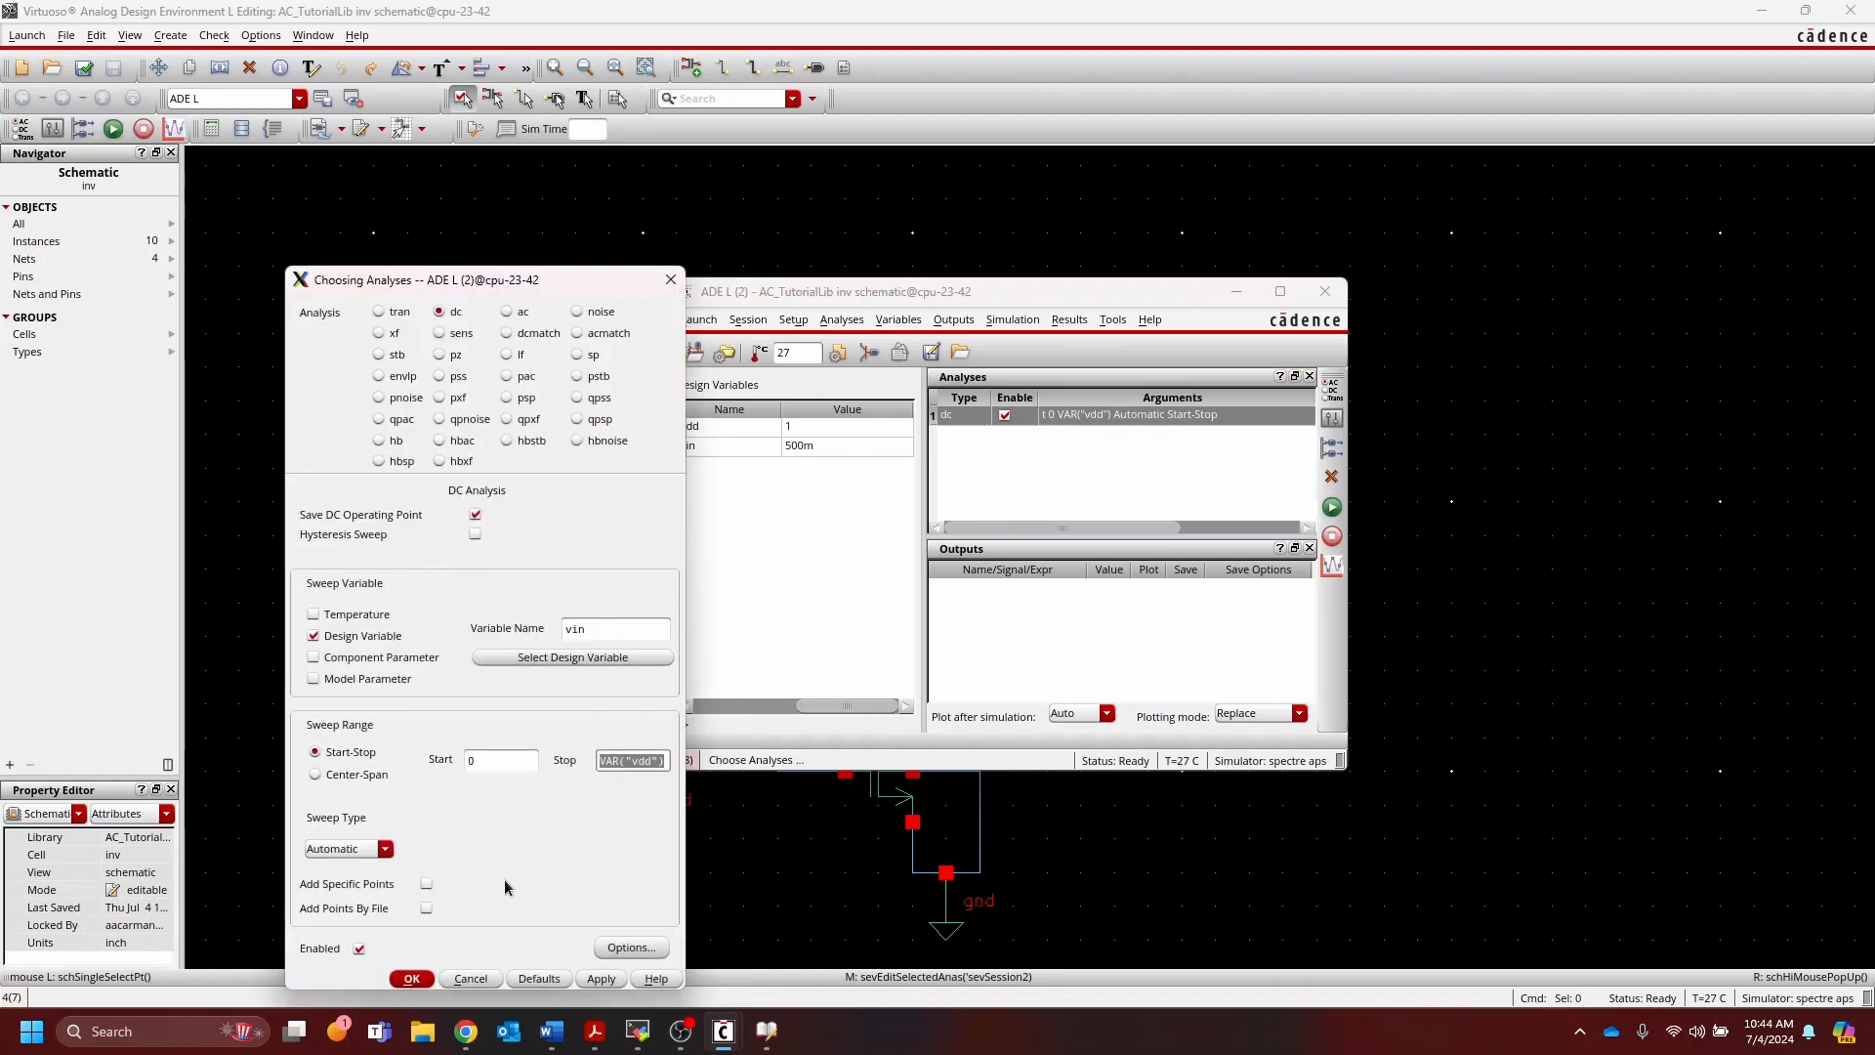
click(422, 981)
Step: Netlist and run the simulation, and arrange the Virtuoso log window below ADE L to follow its progress
click(1249, 486)
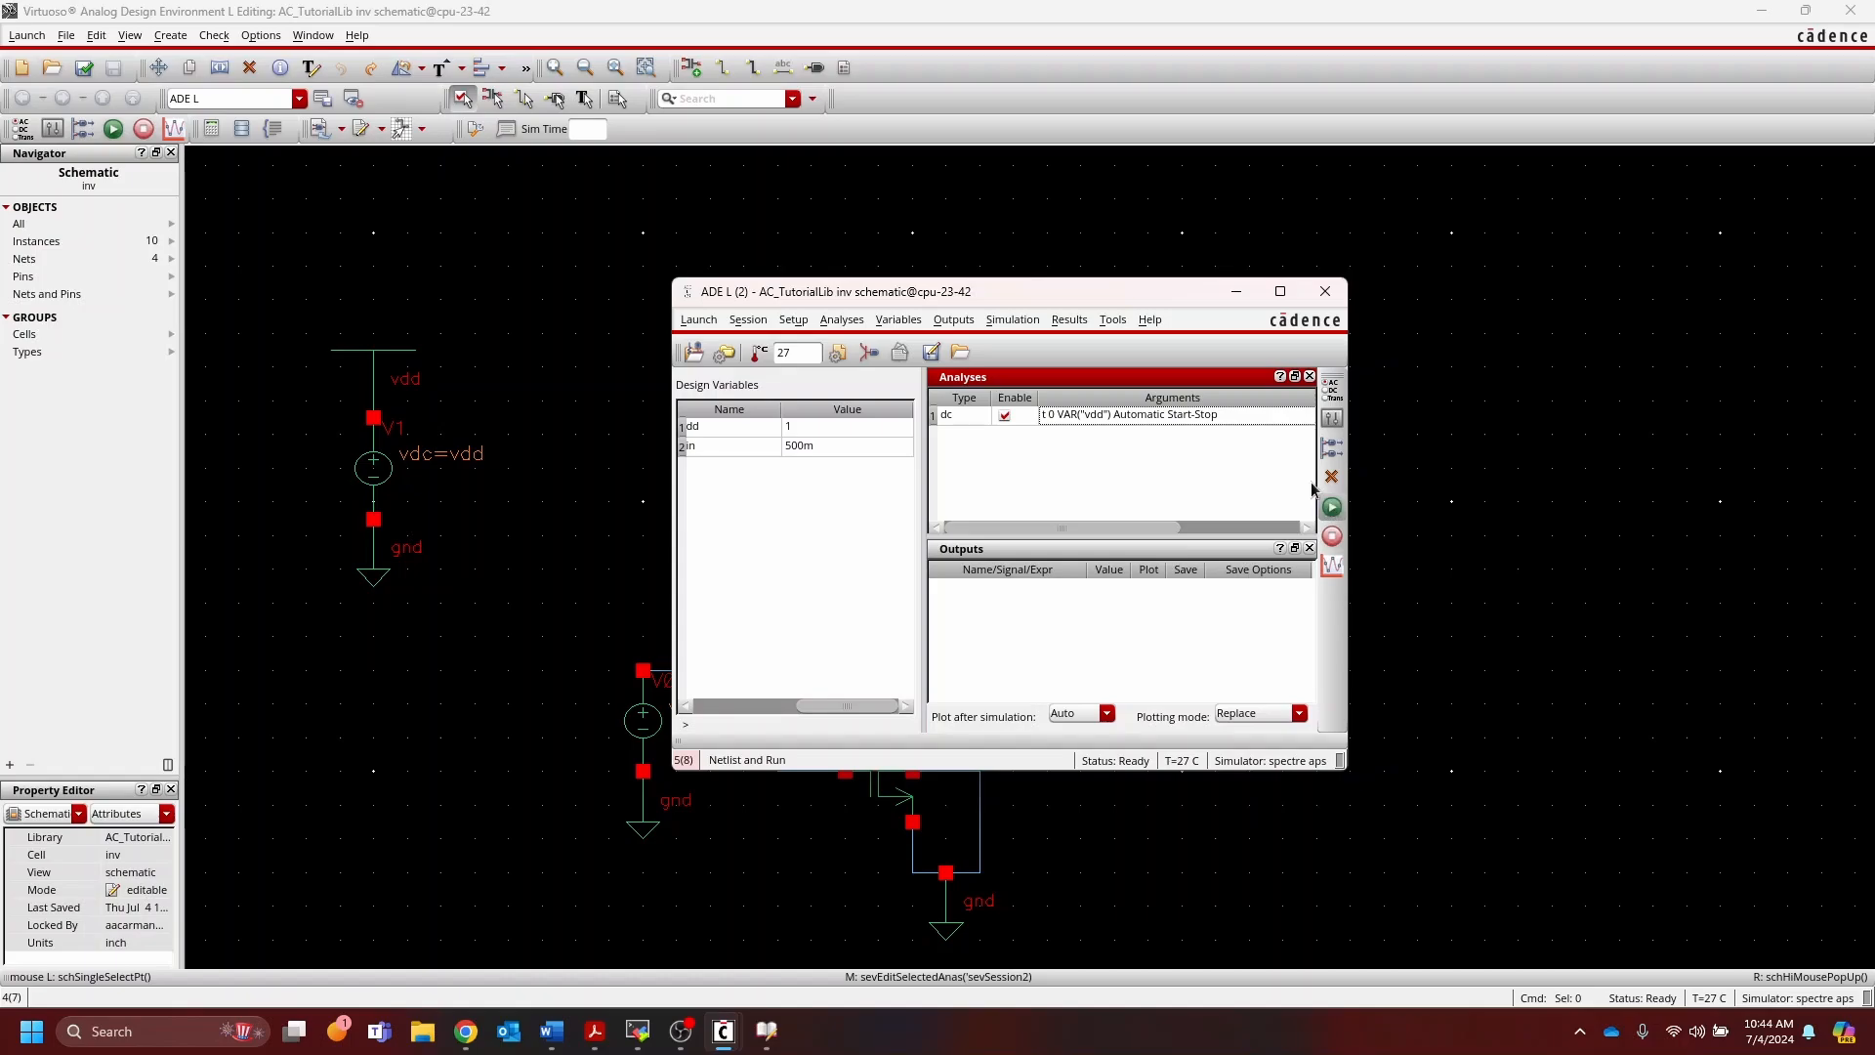
mouse_move(723, 1037)
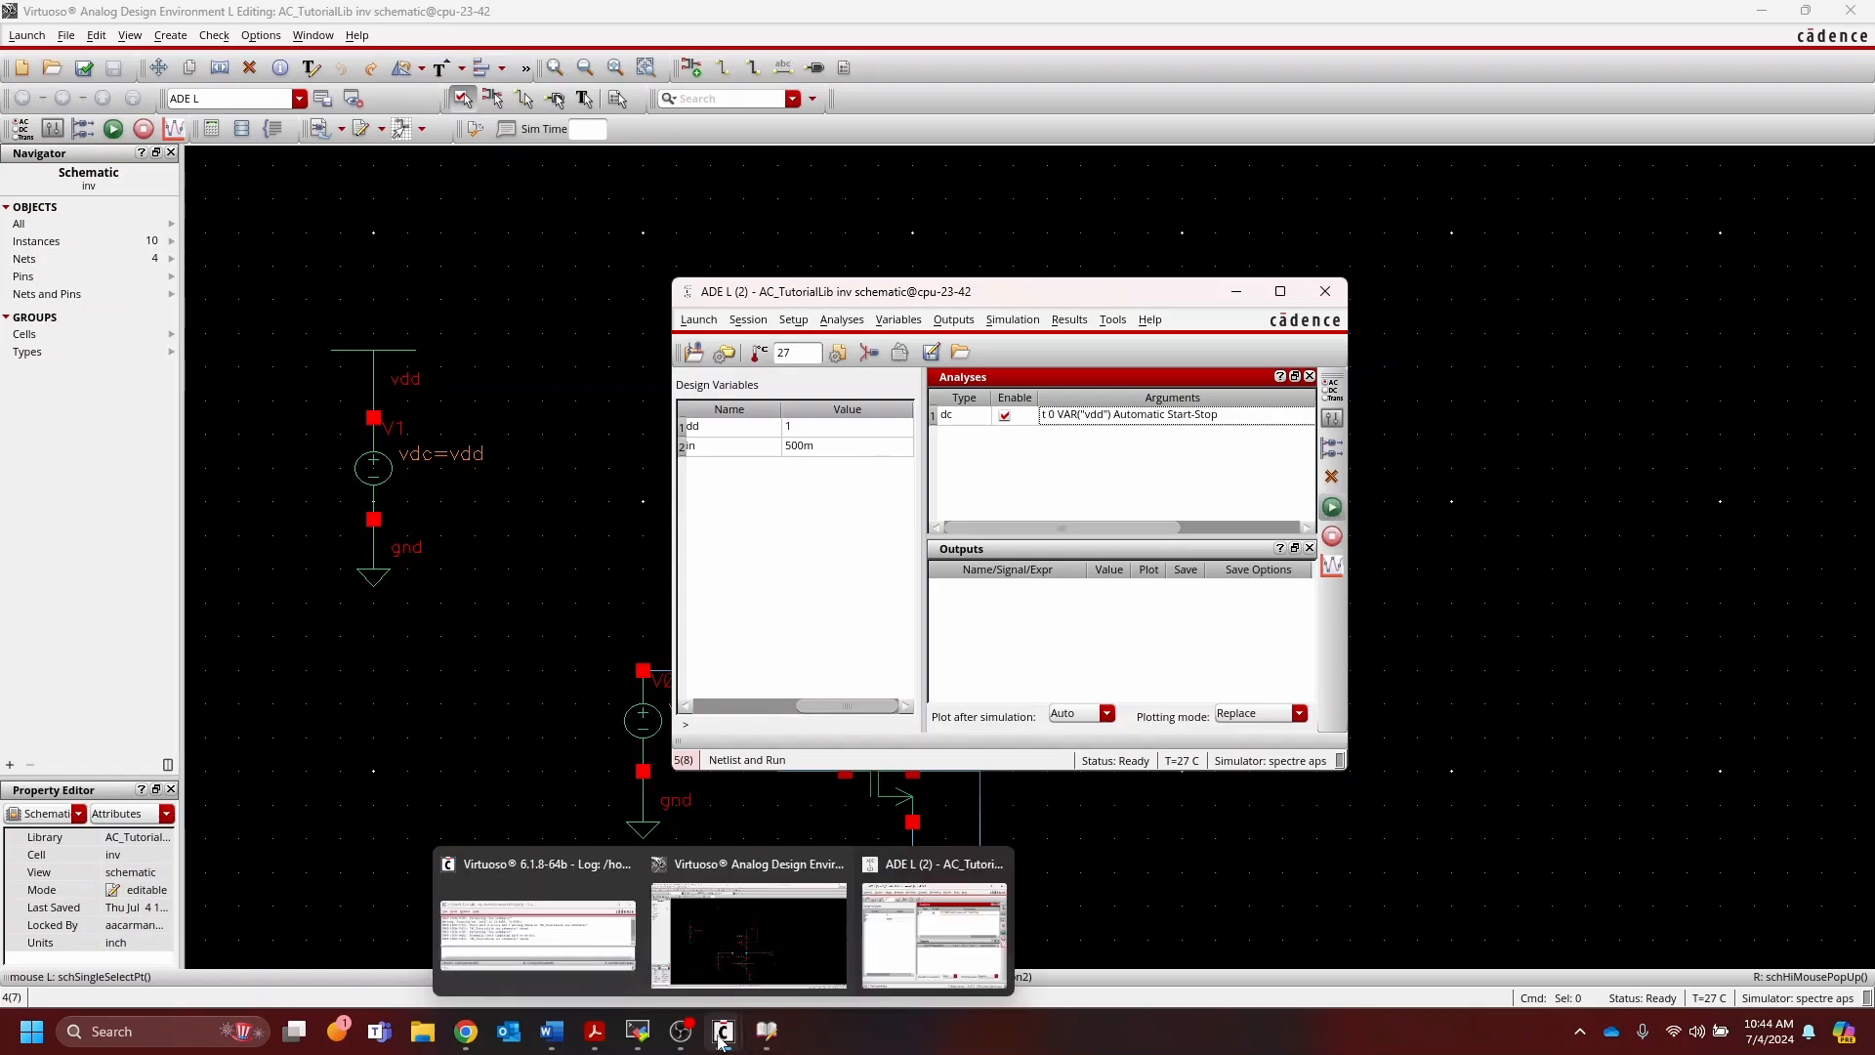
click(611, 964)
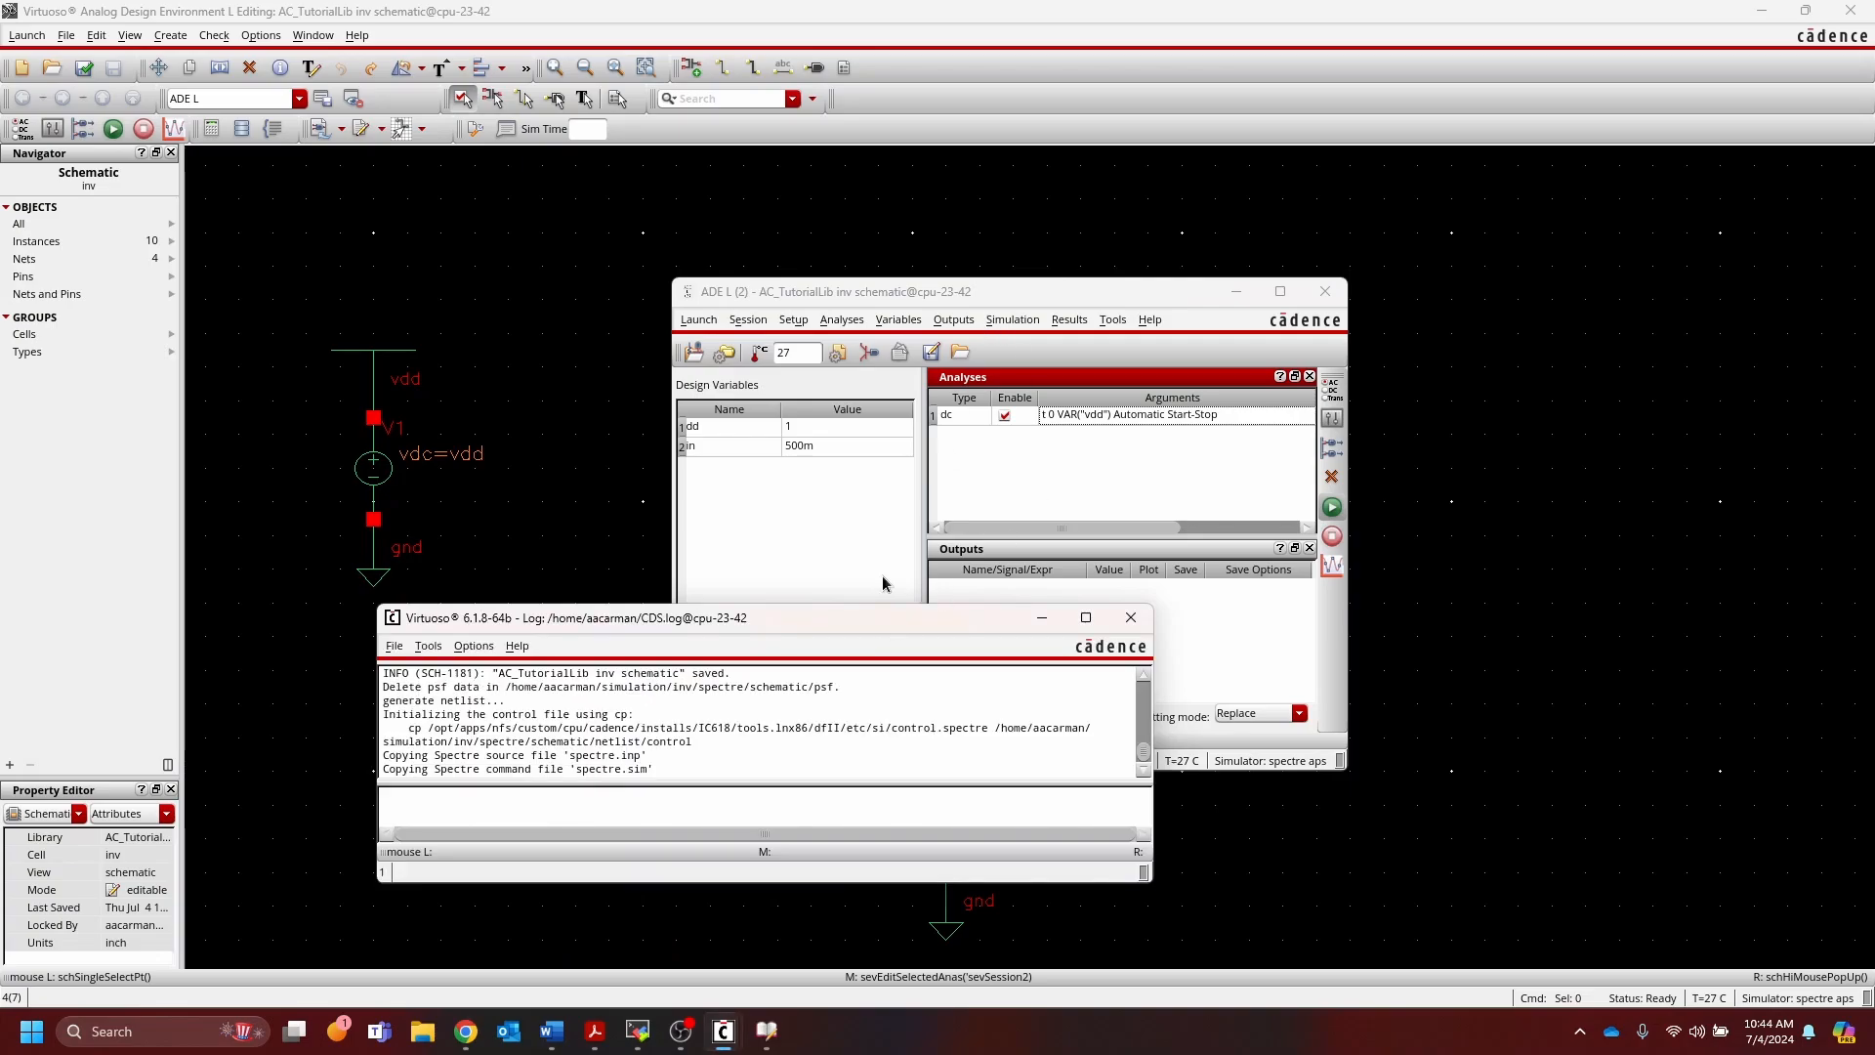
drag(893, 619, 984, 674)
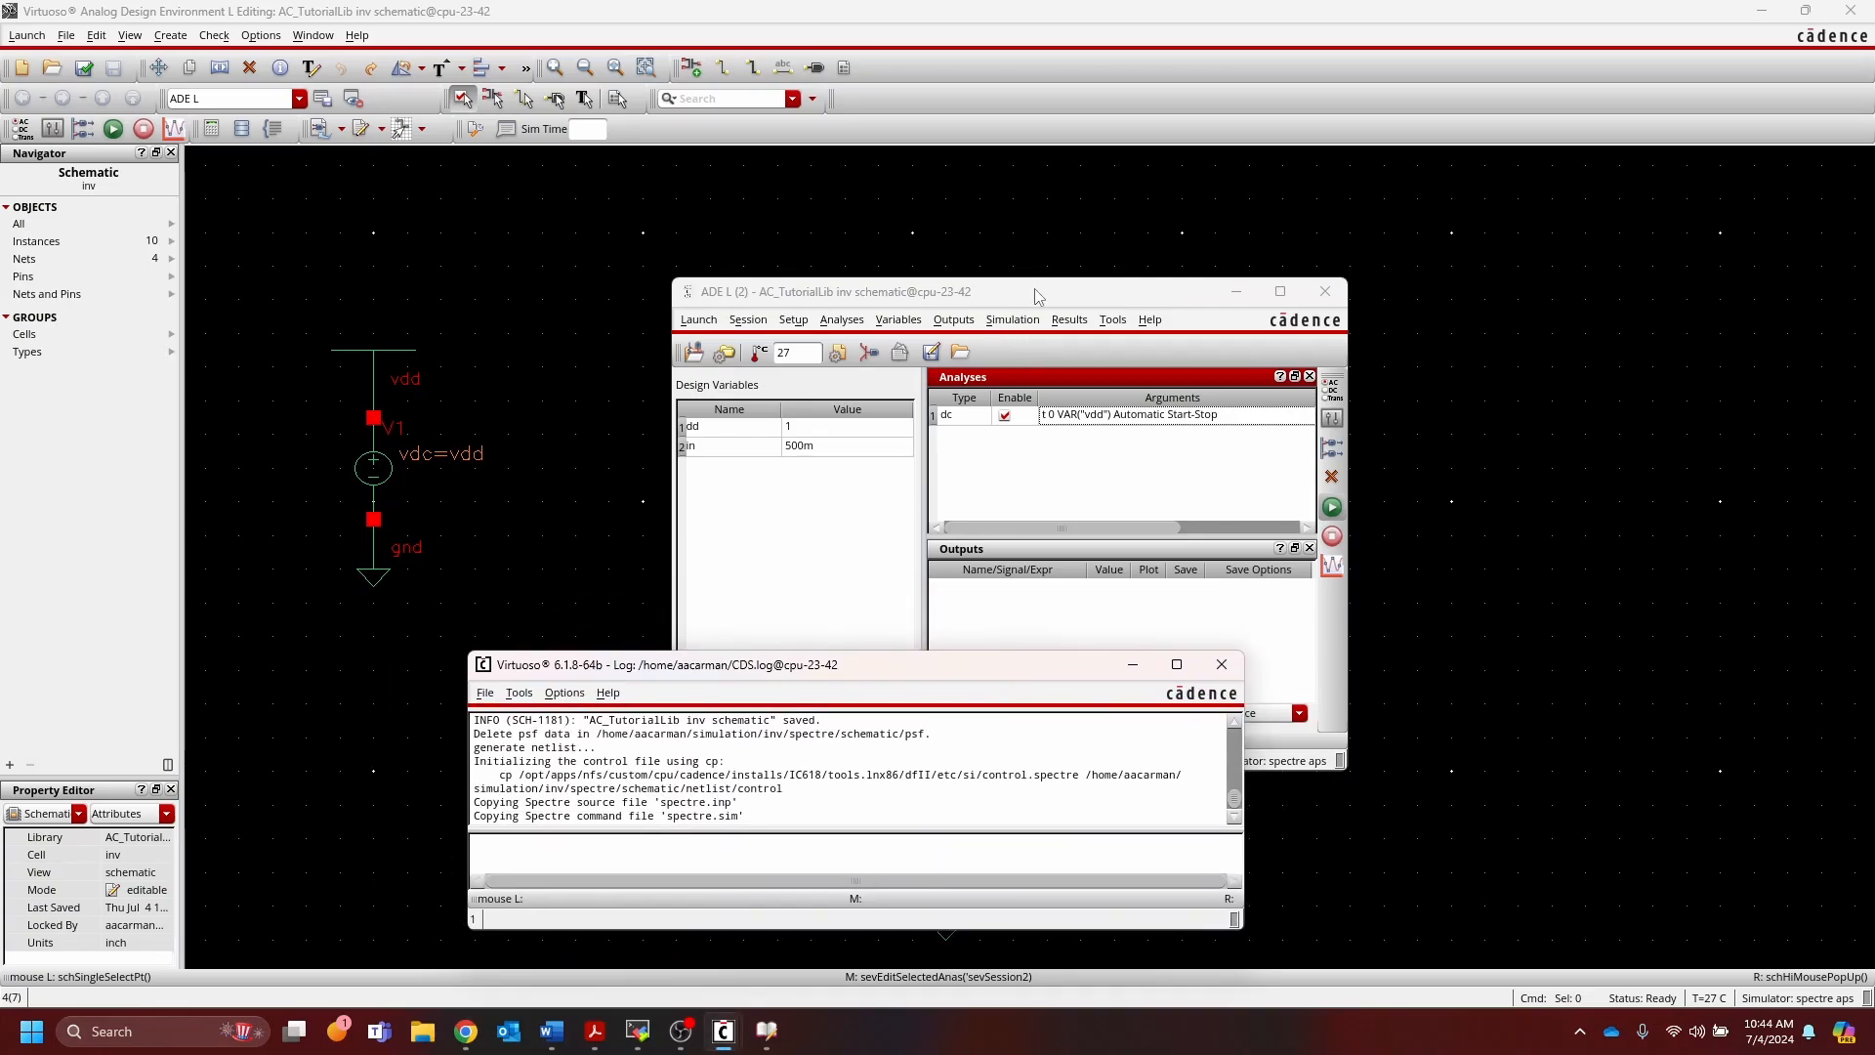
drag(1037, 291, 1082, 224)
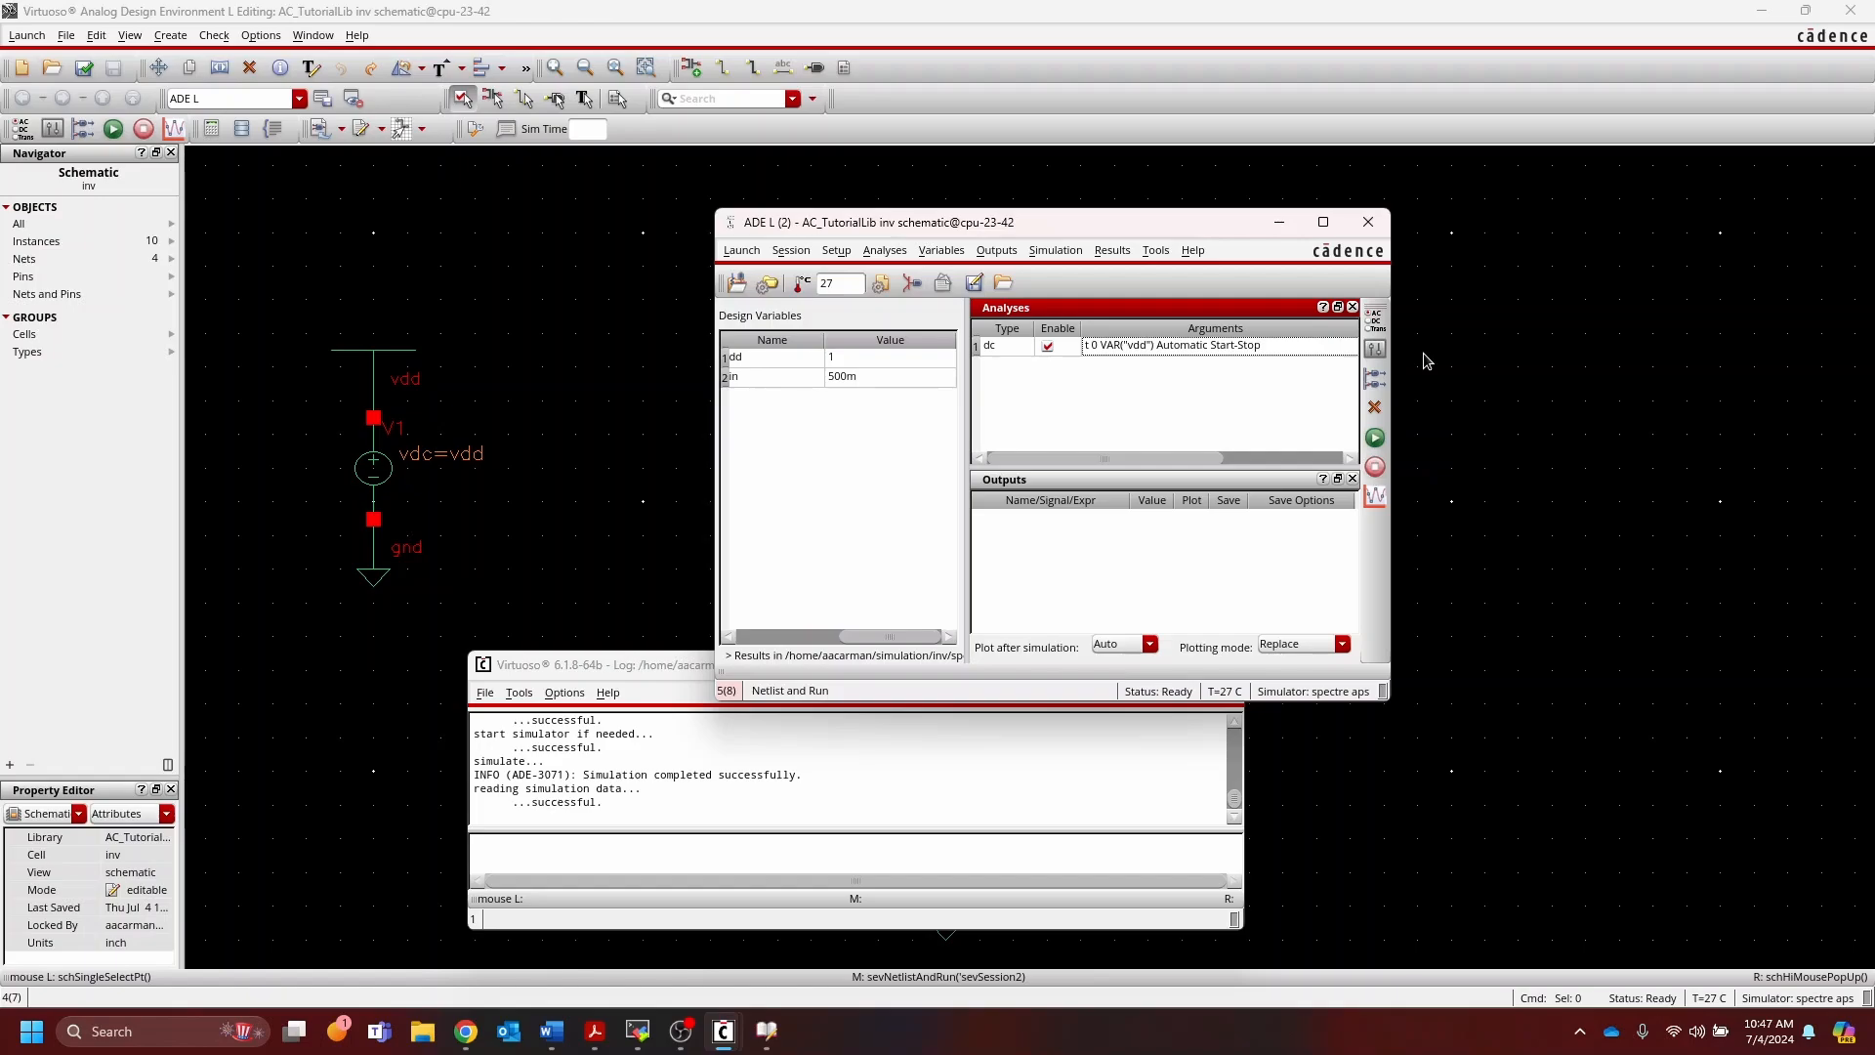
Step: Open the Direct Plot form for the dc voltage results and enable adding plotted signals to the outputs
click(1112, 250)
mouse_move(1172, 306)
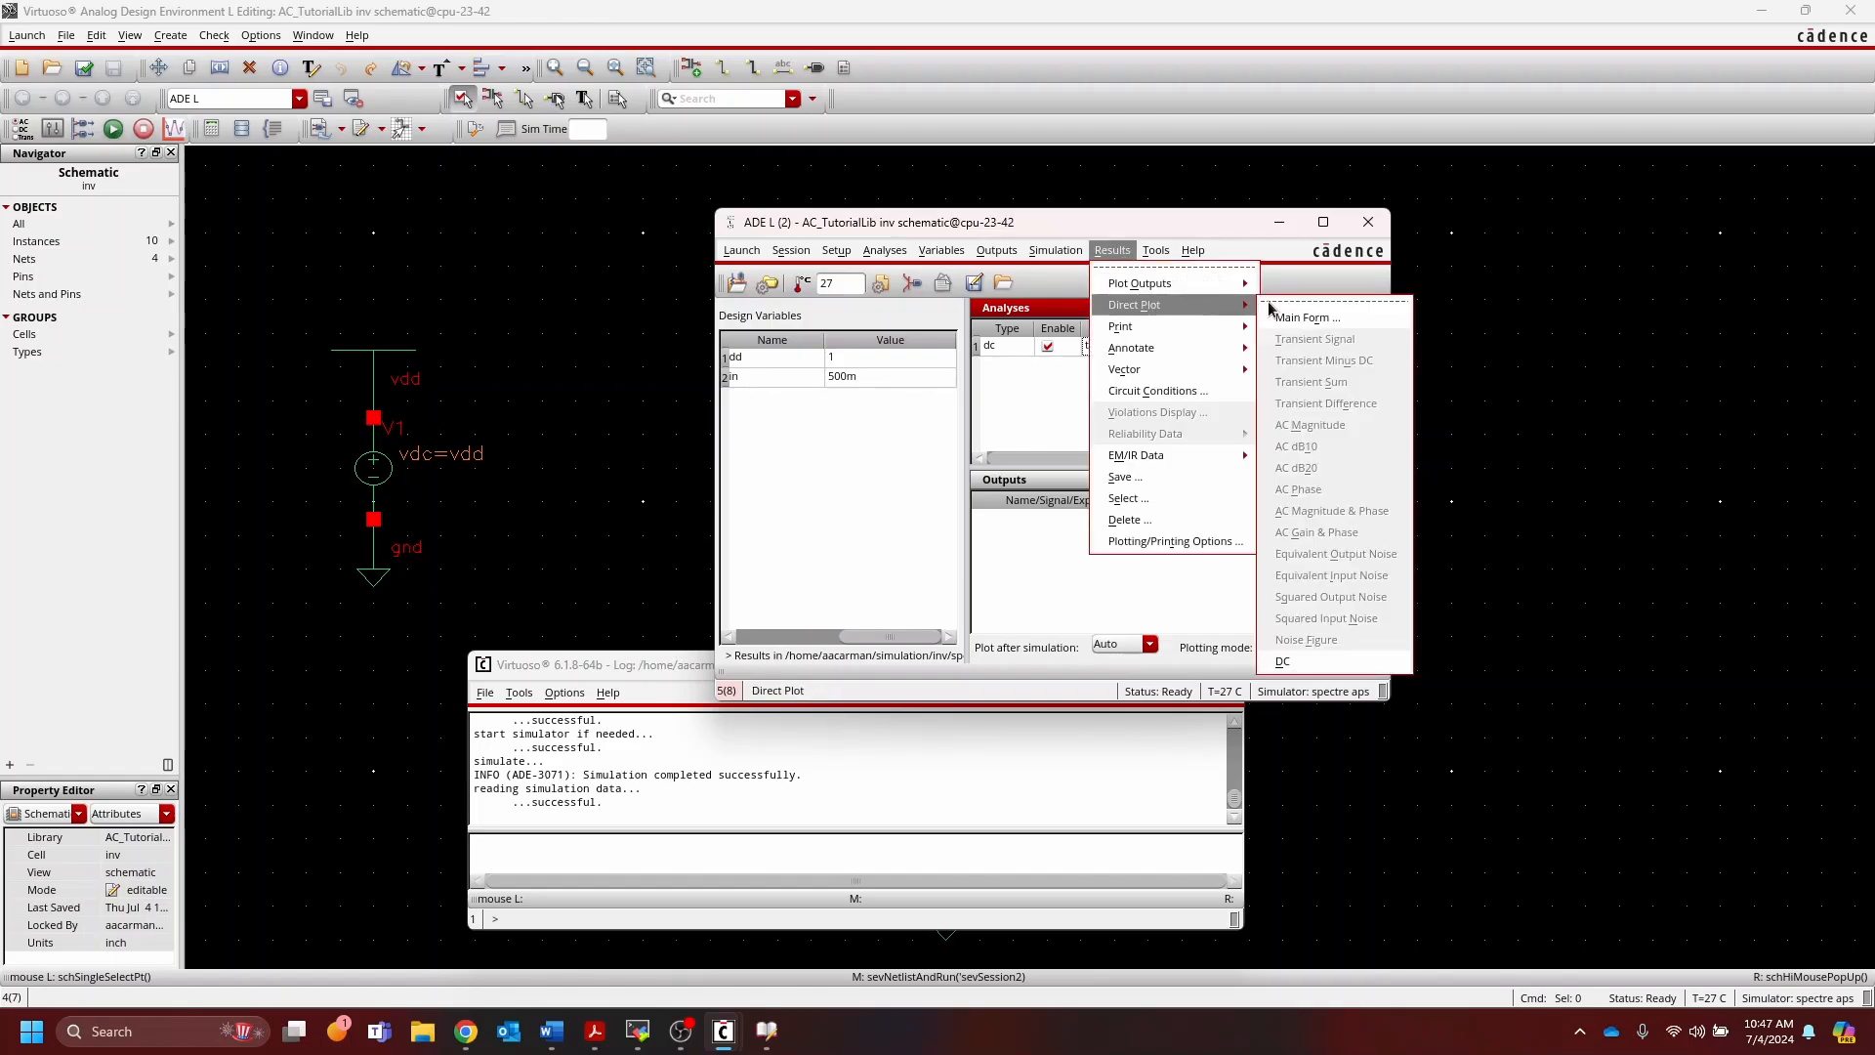
click(1296, 317)
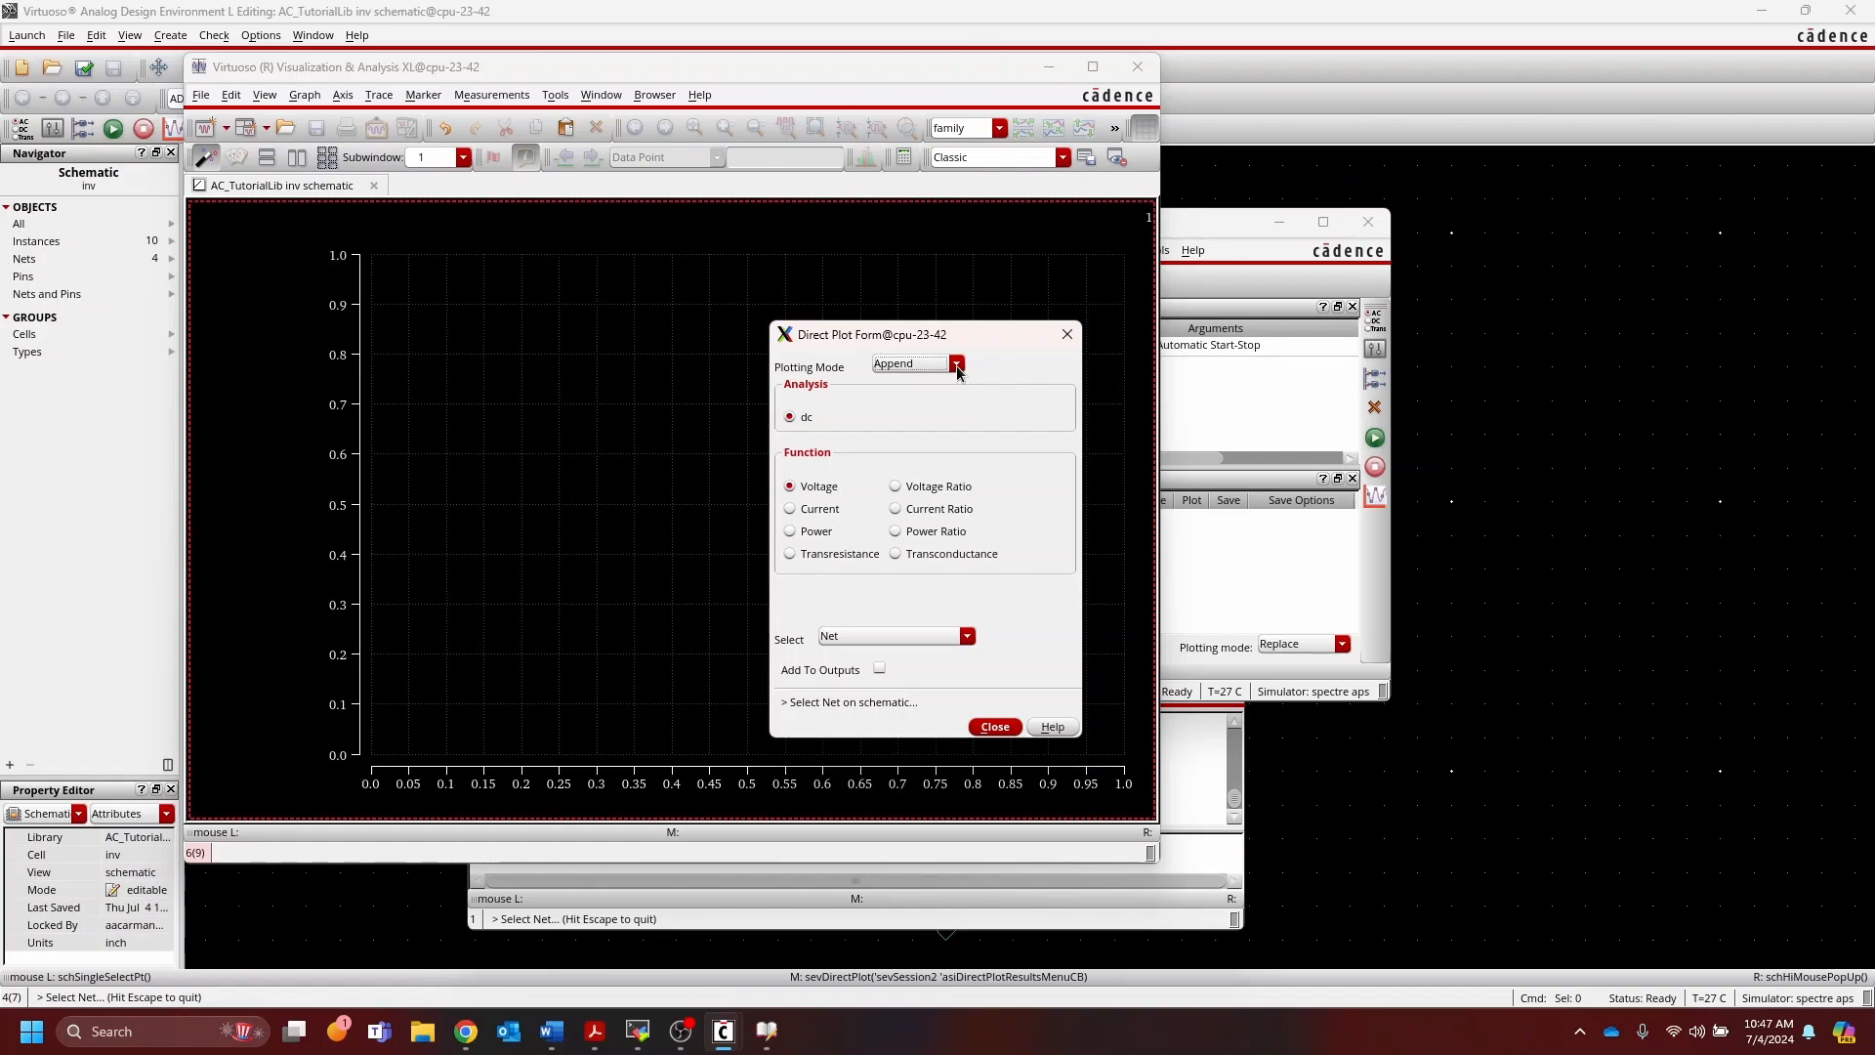
click(806, 419)
click(880, 670)
Step: Plot the dc voltage of the inverter's output net and inspect the transfer curve around its switching point
click(1372, 17)
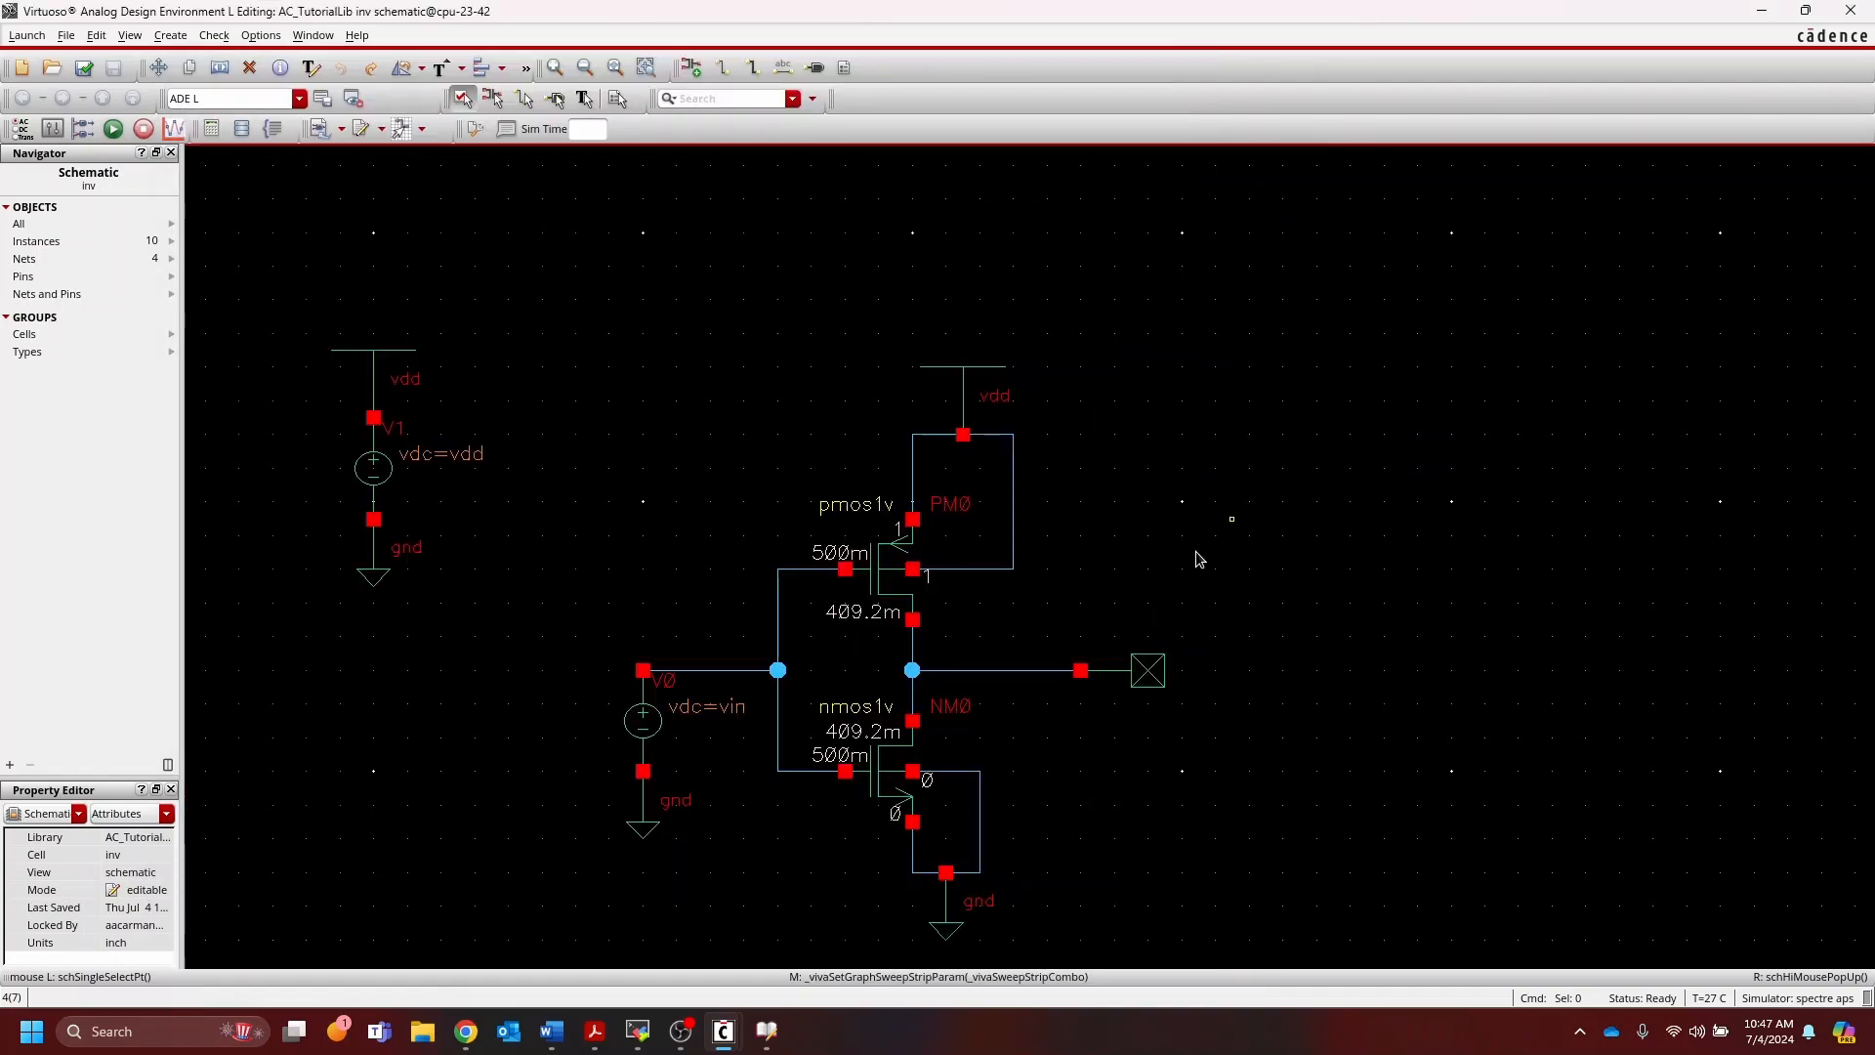
click(1025, 673)
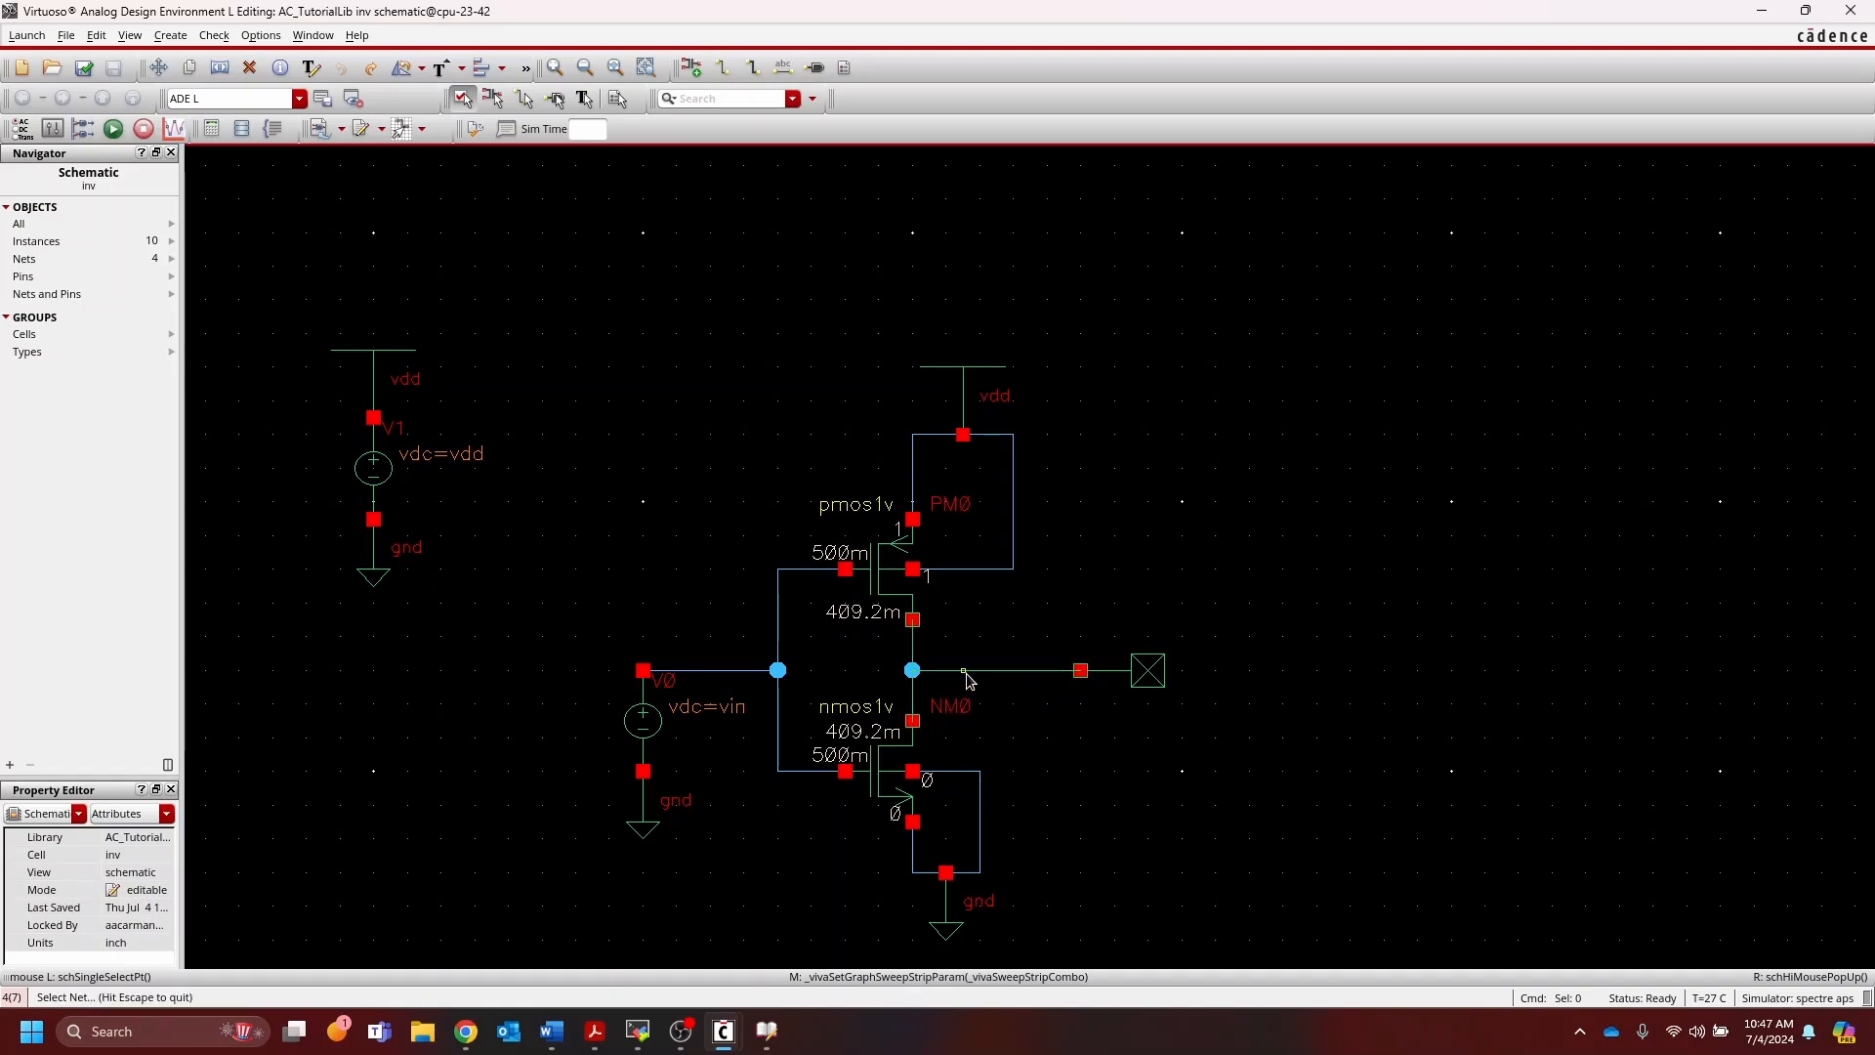
key(Escape)
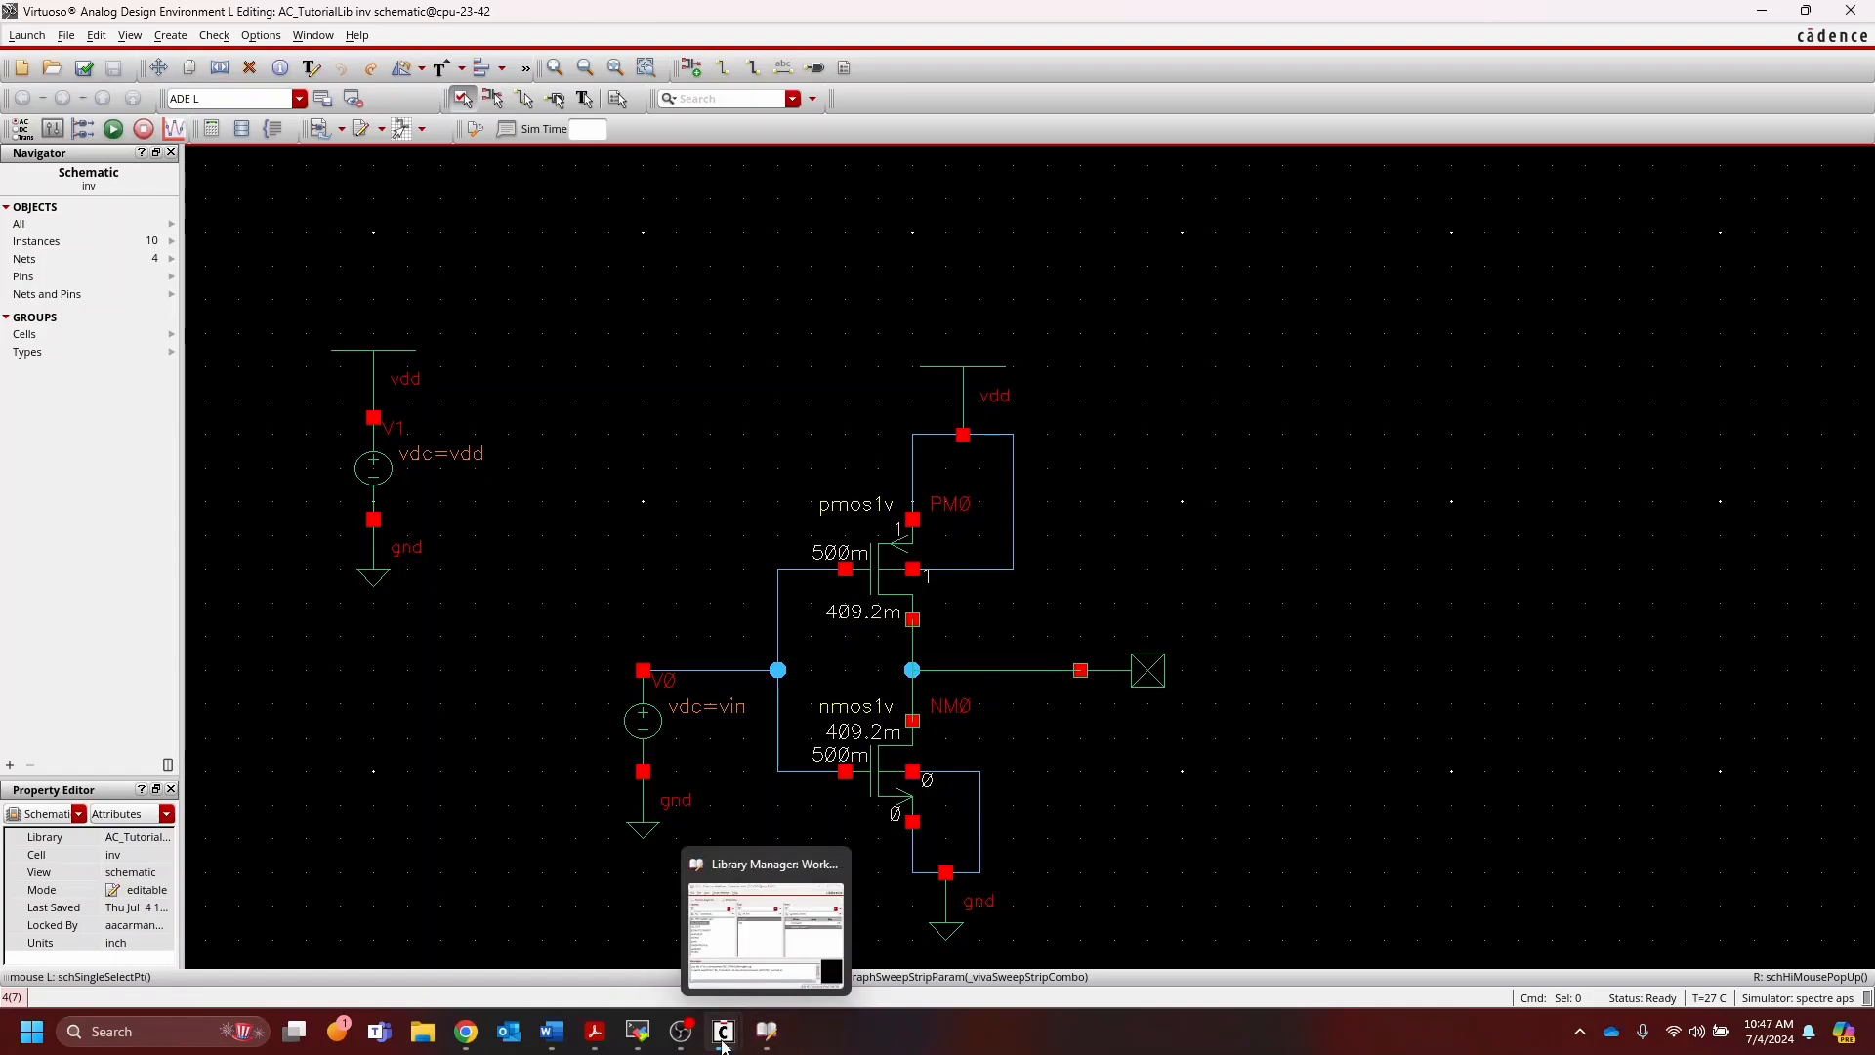
mouse_move(723, 1030)
click(975, 930)
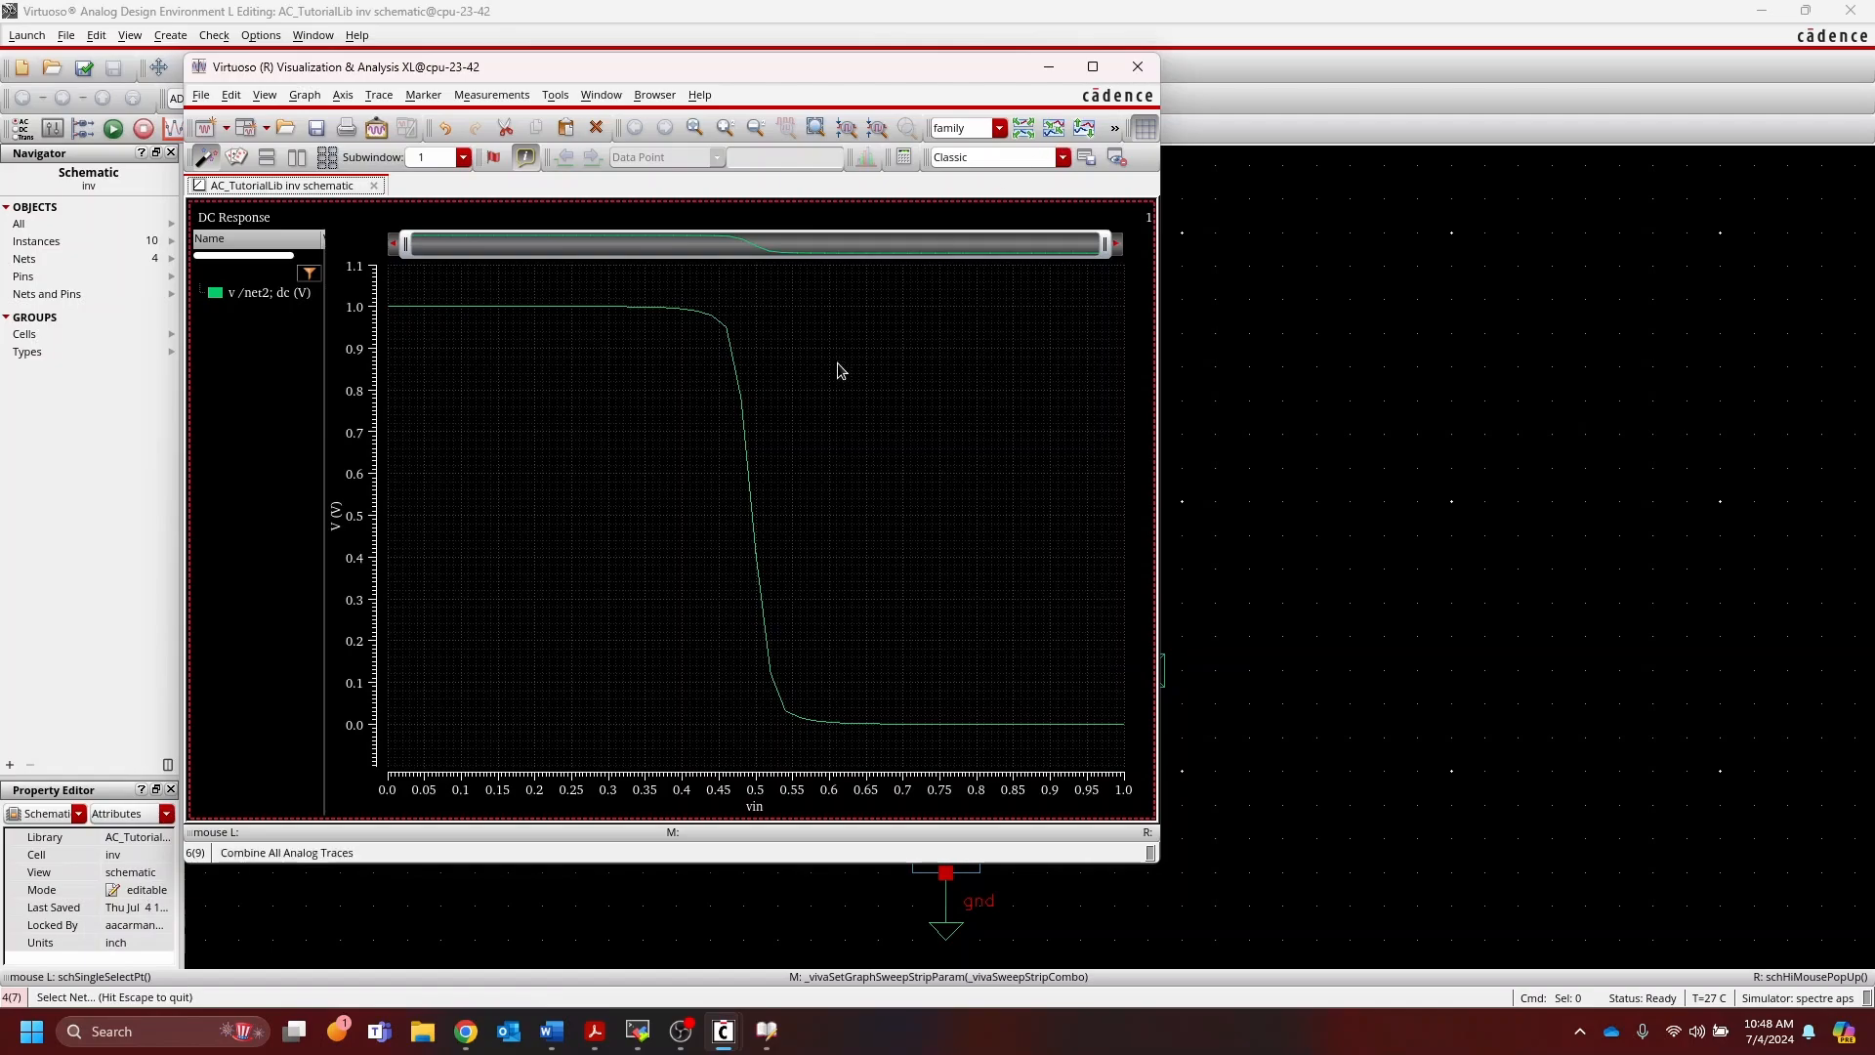
mouse_move(753, 515)
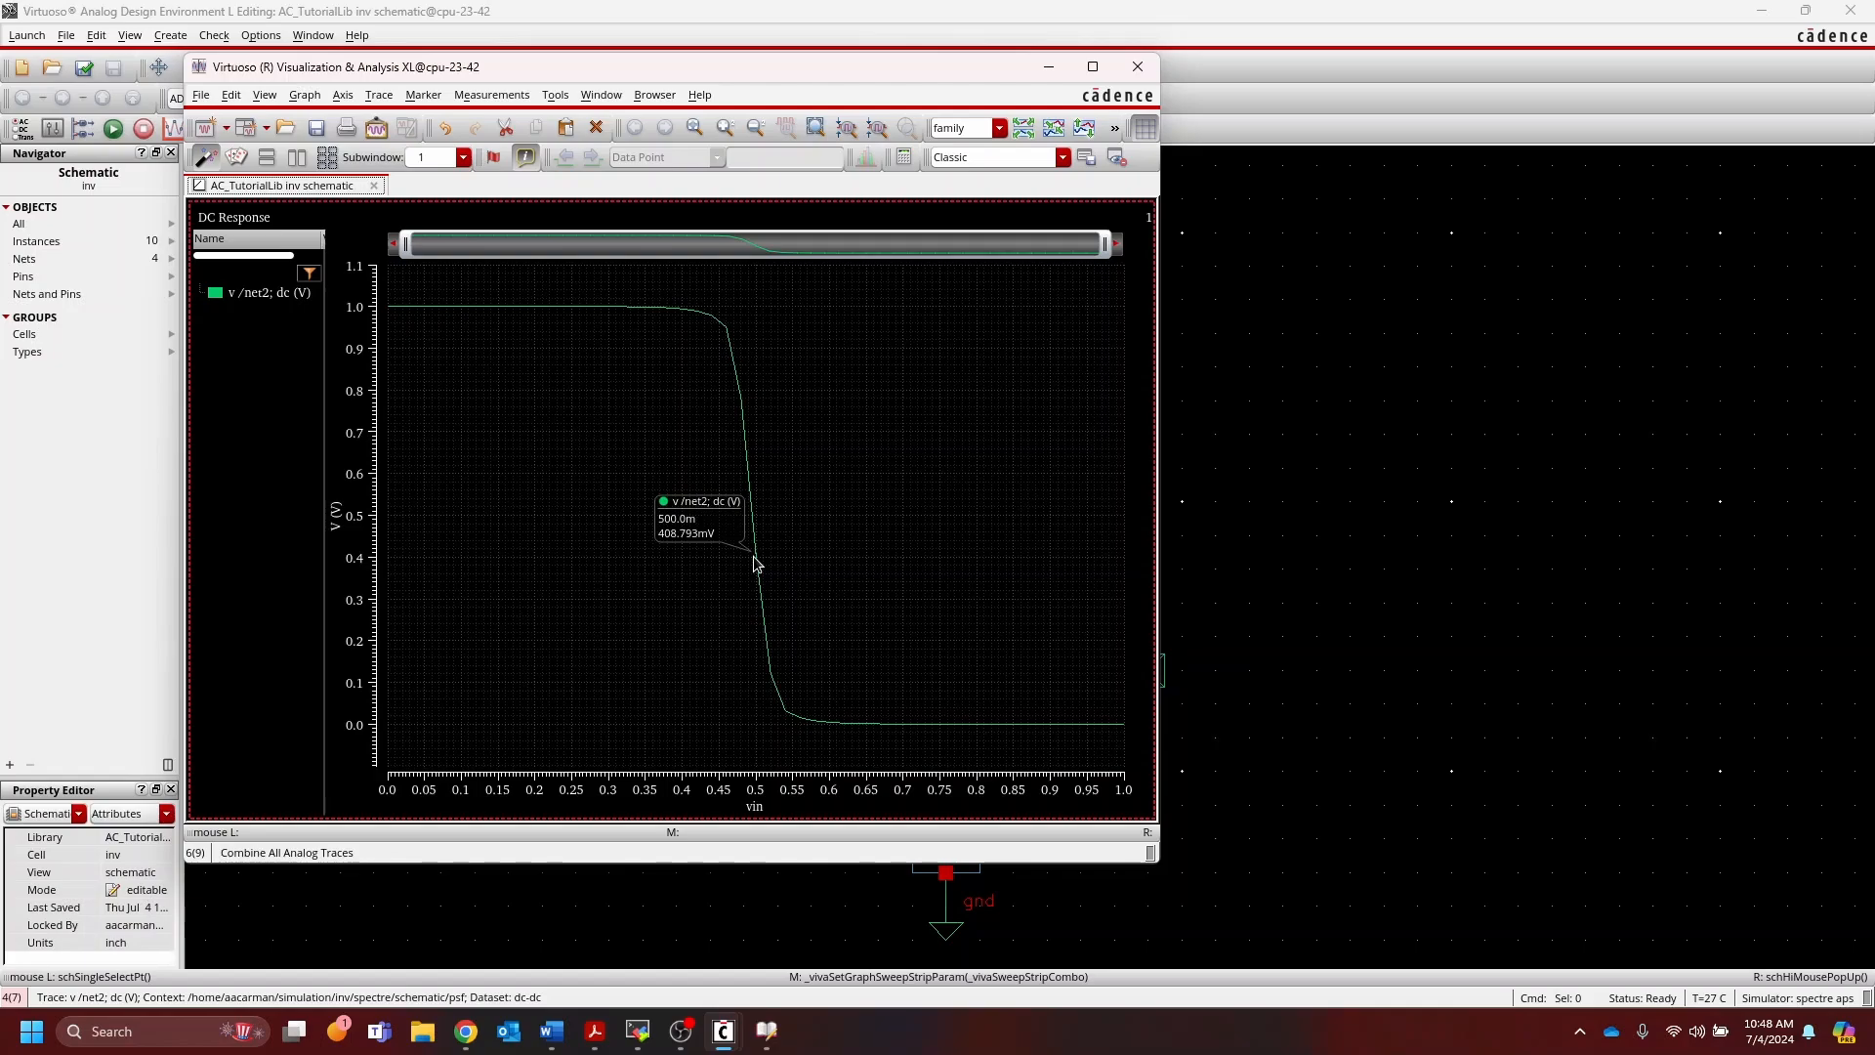
mouse_move(759, 565)
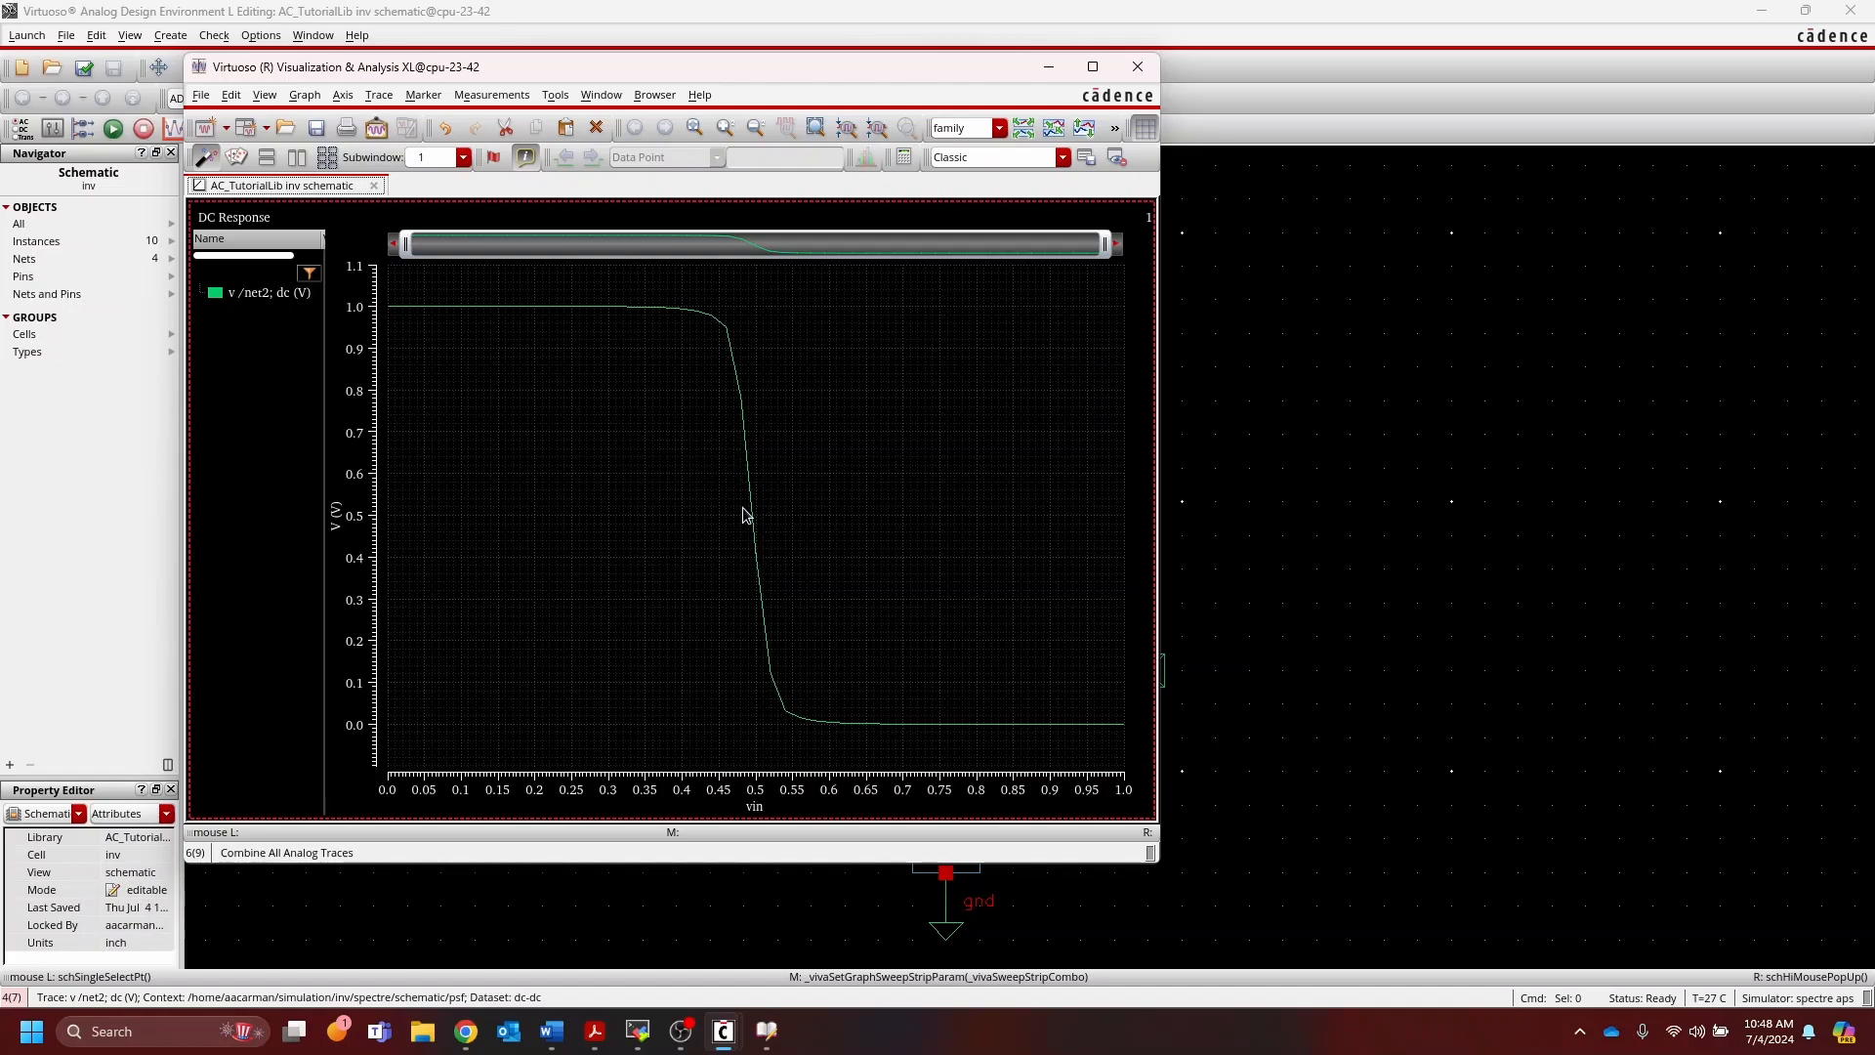
Step: Return to the inv schematic and close the Direct Plot form
click(1334, 49)
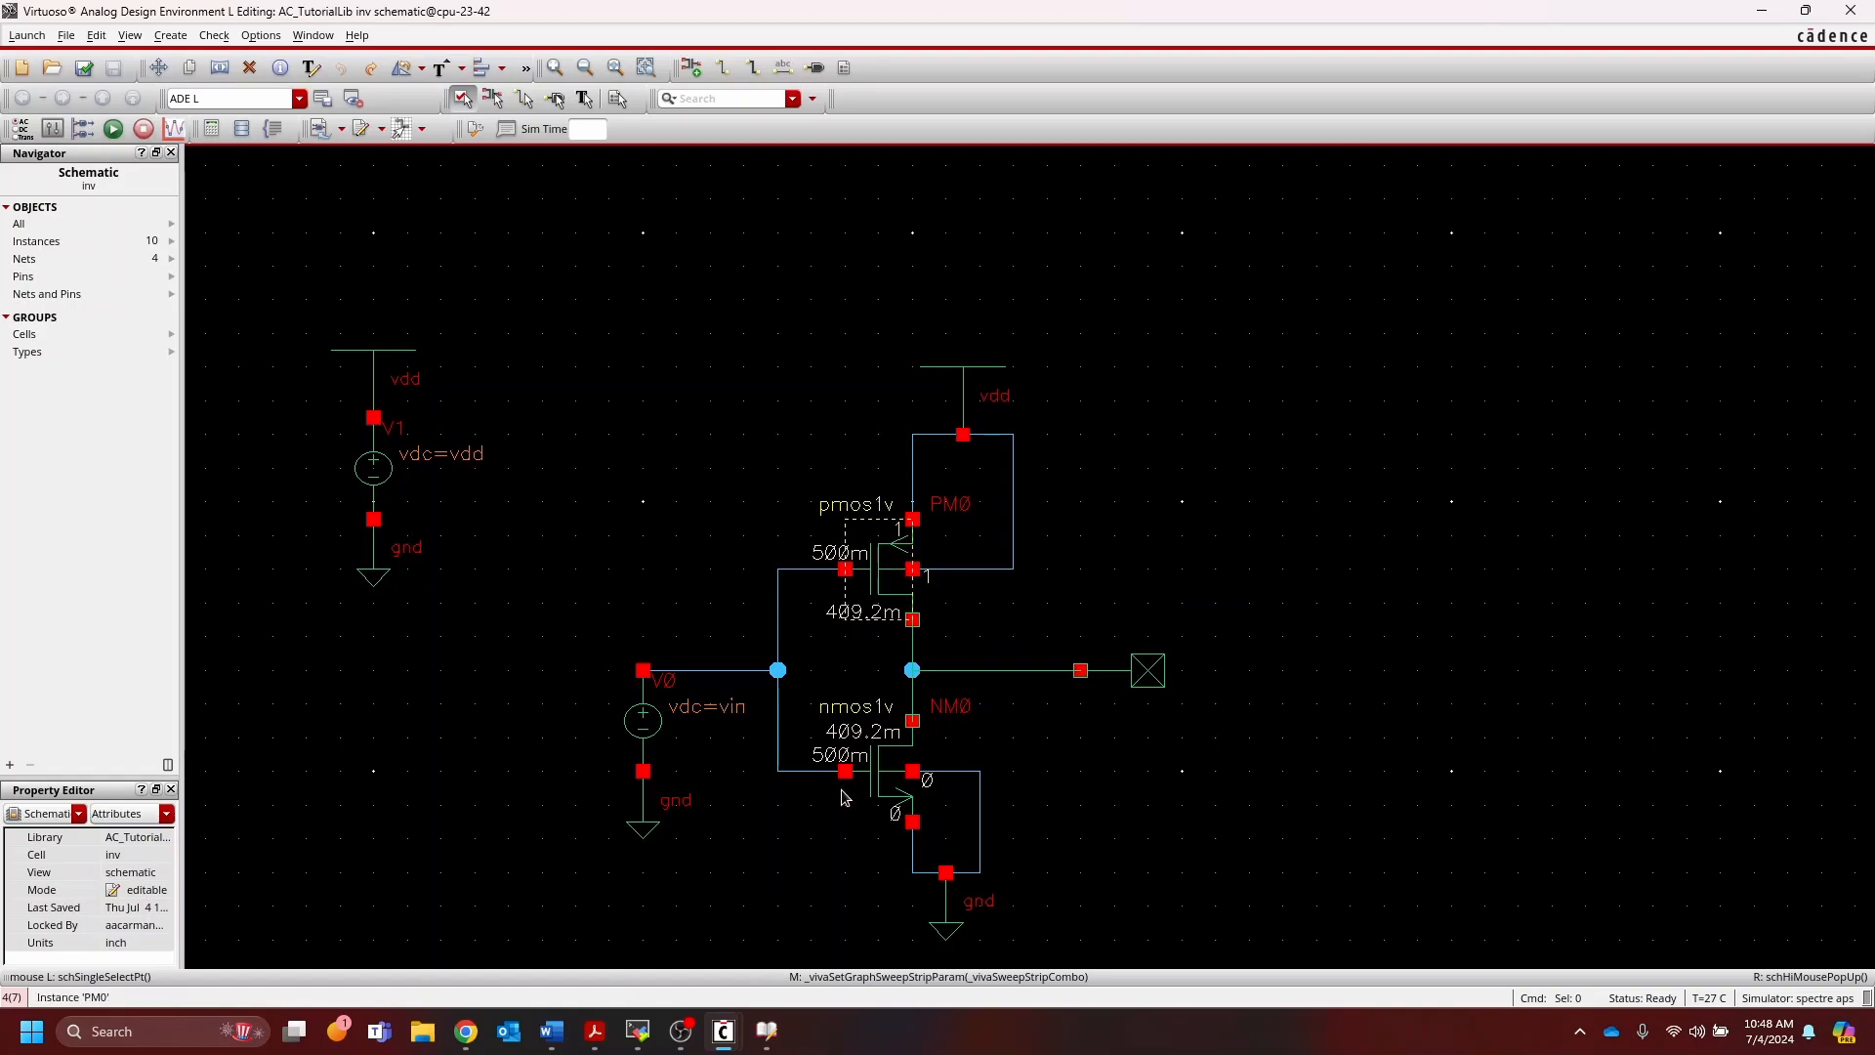
mouse_move(722, 1031)
click(1053, 933)
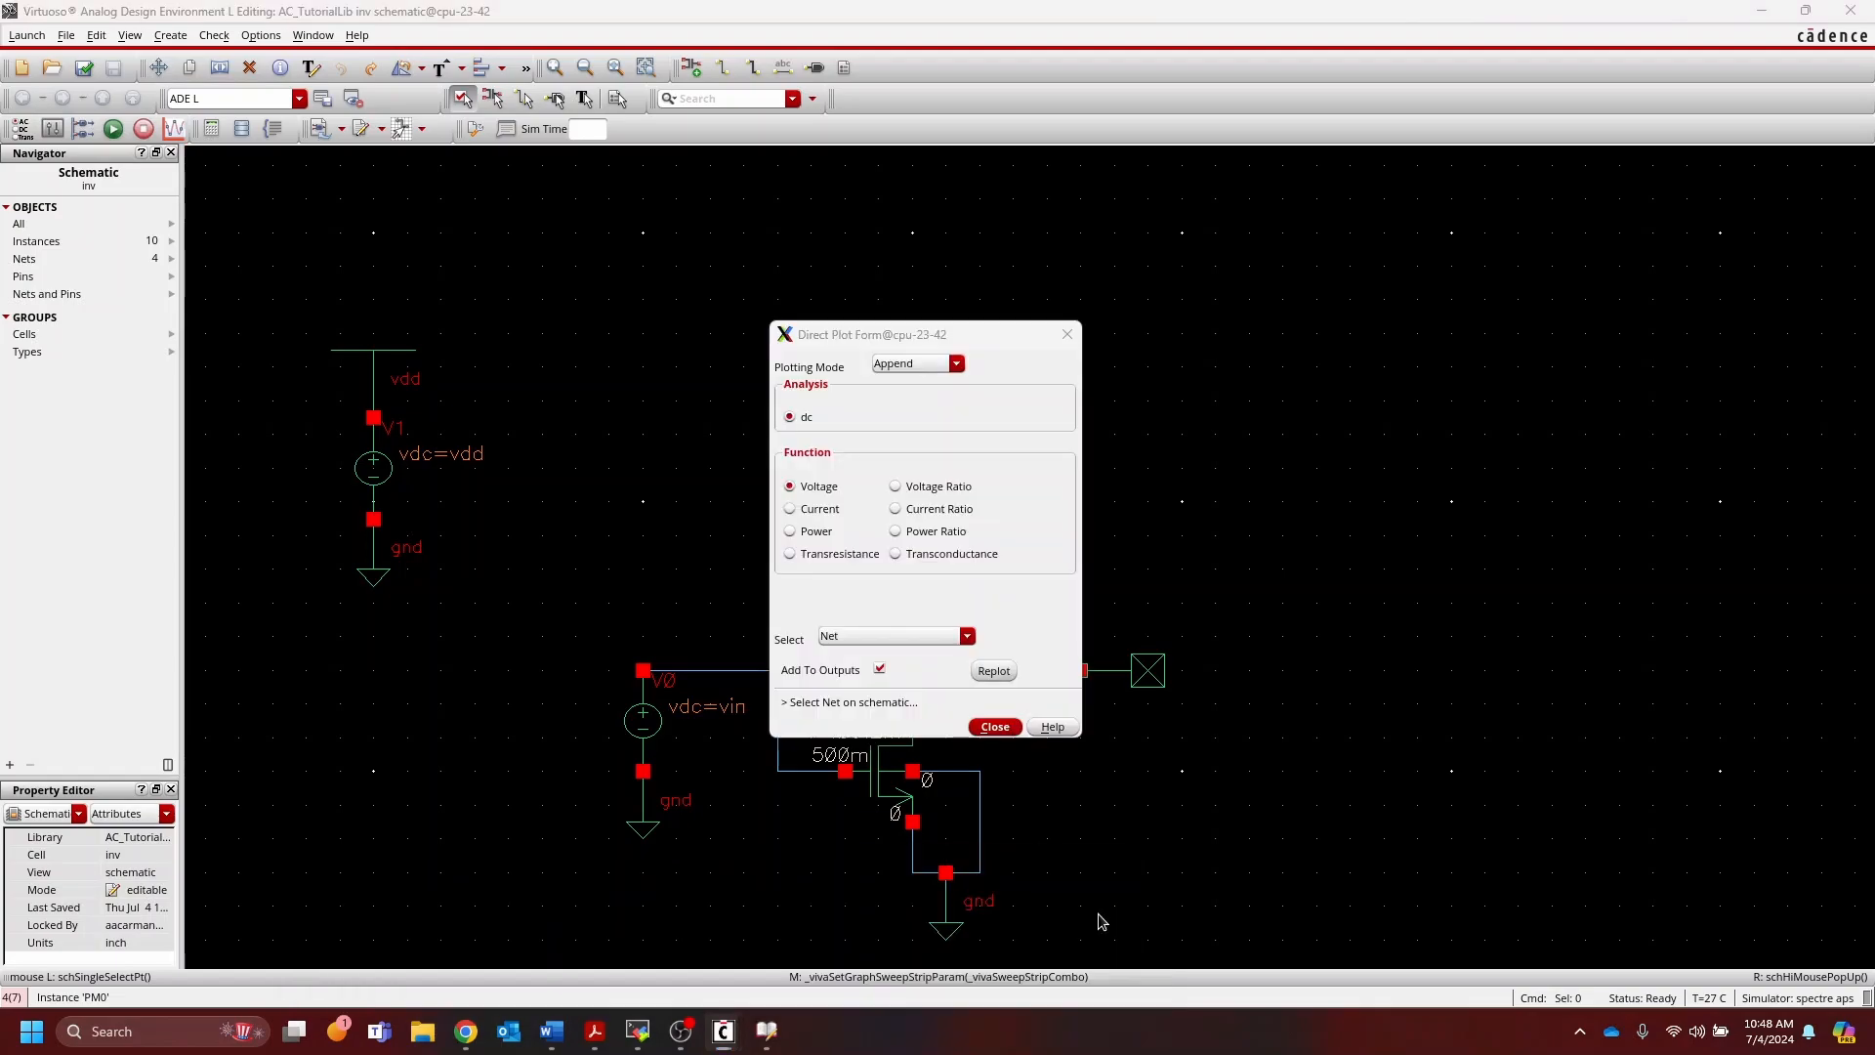
click(1014, 726)
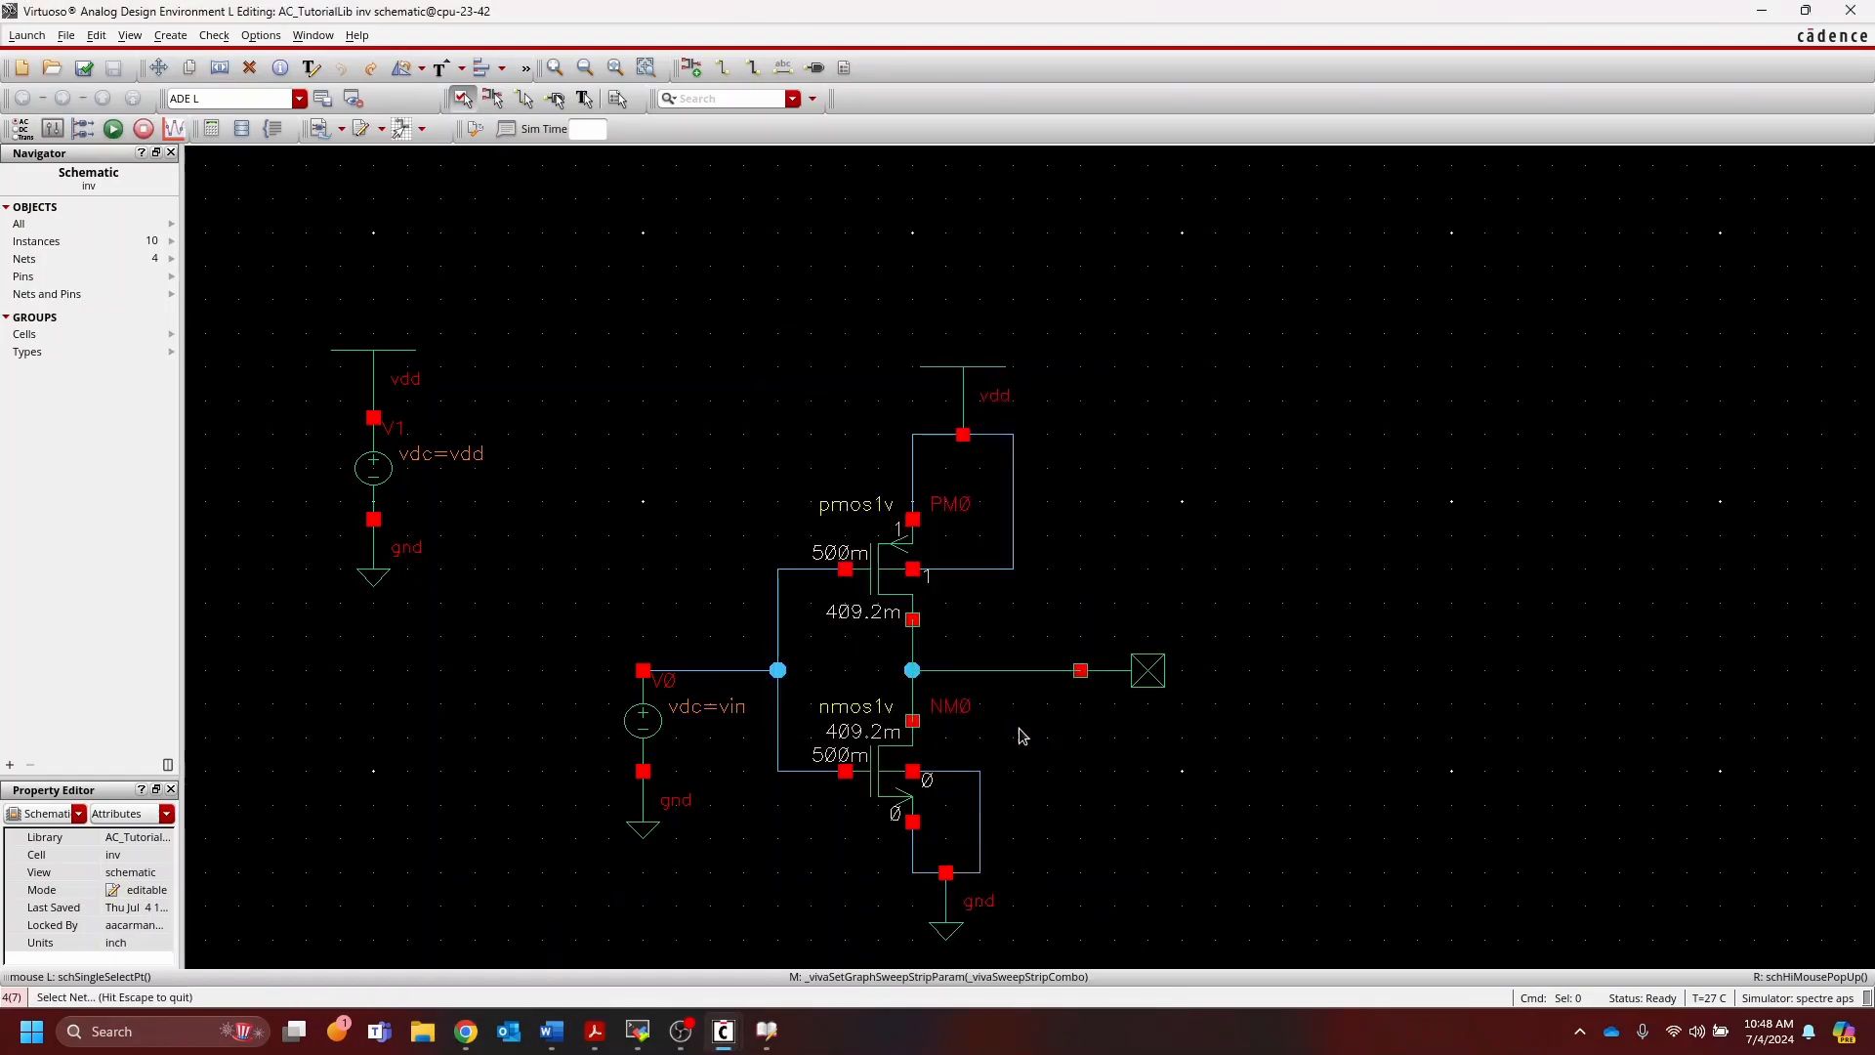
Step: Examine the object properties of the pmos1v transistor PM0, then close them and deselect it
click(879, 565)
key(q)
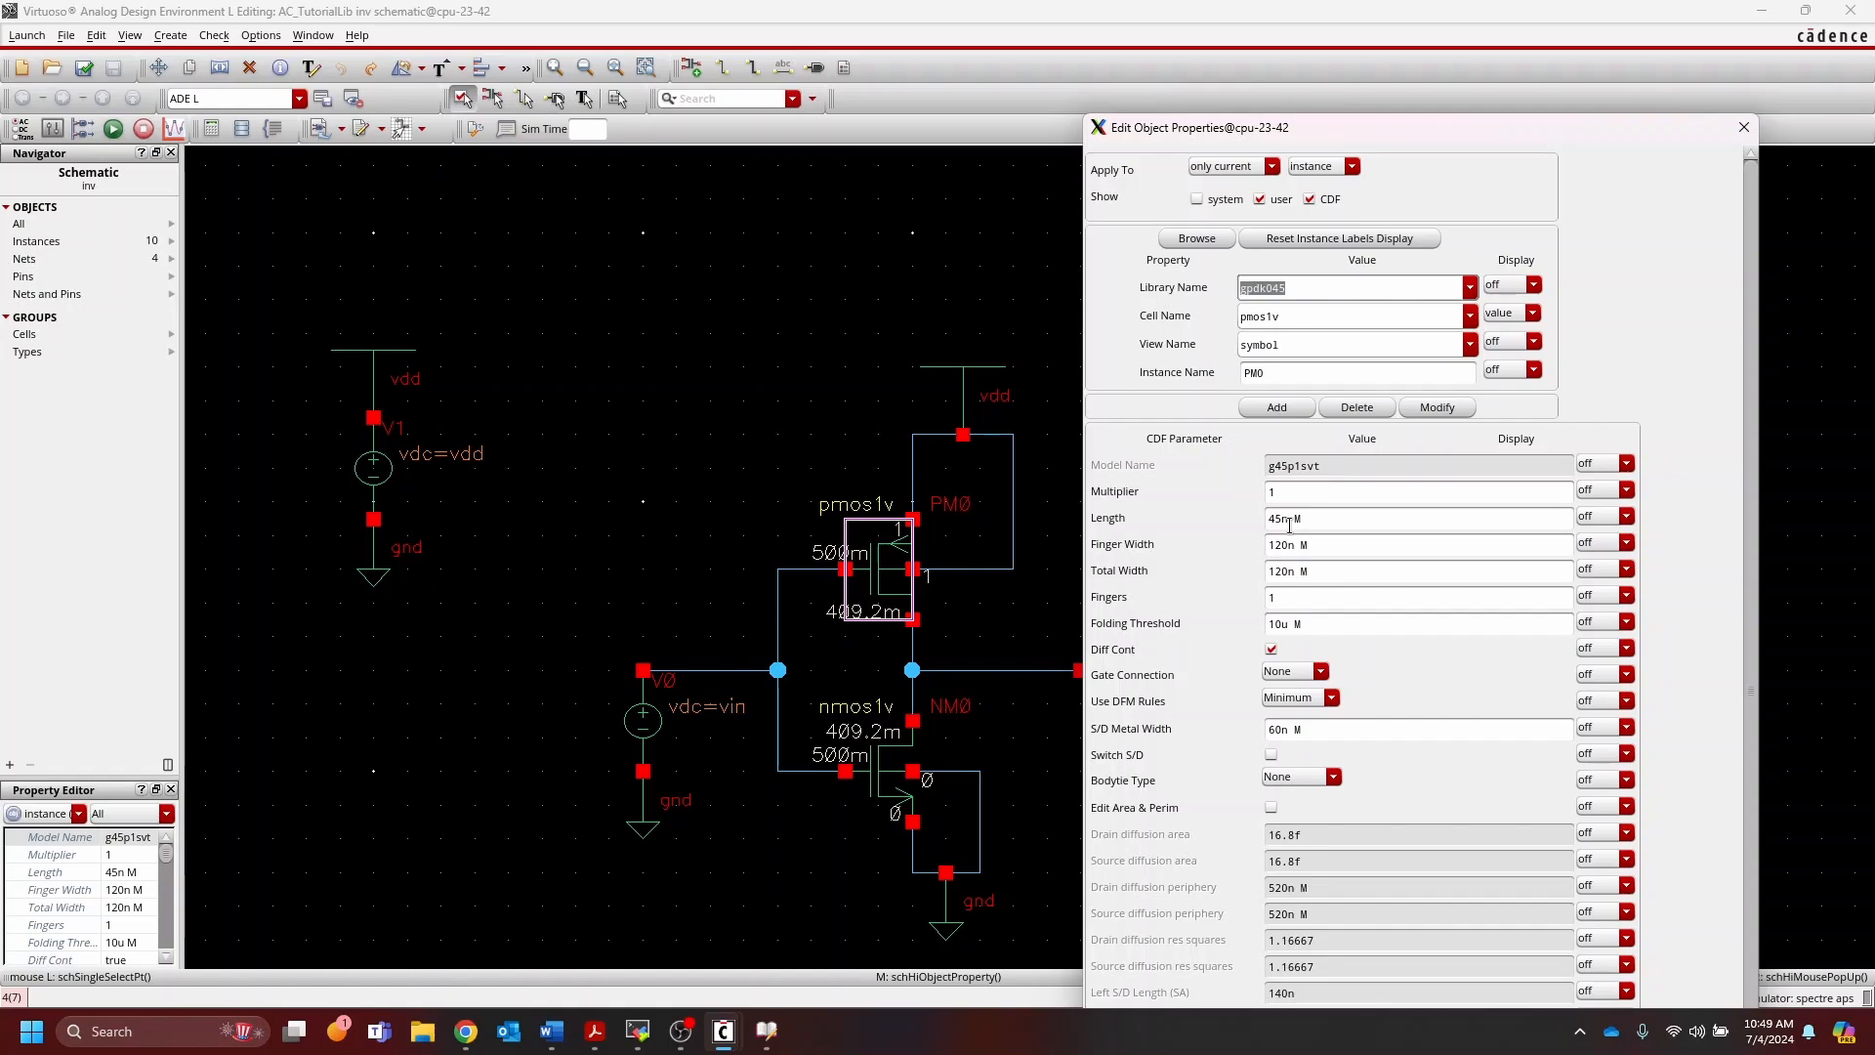
click(1744, 127)
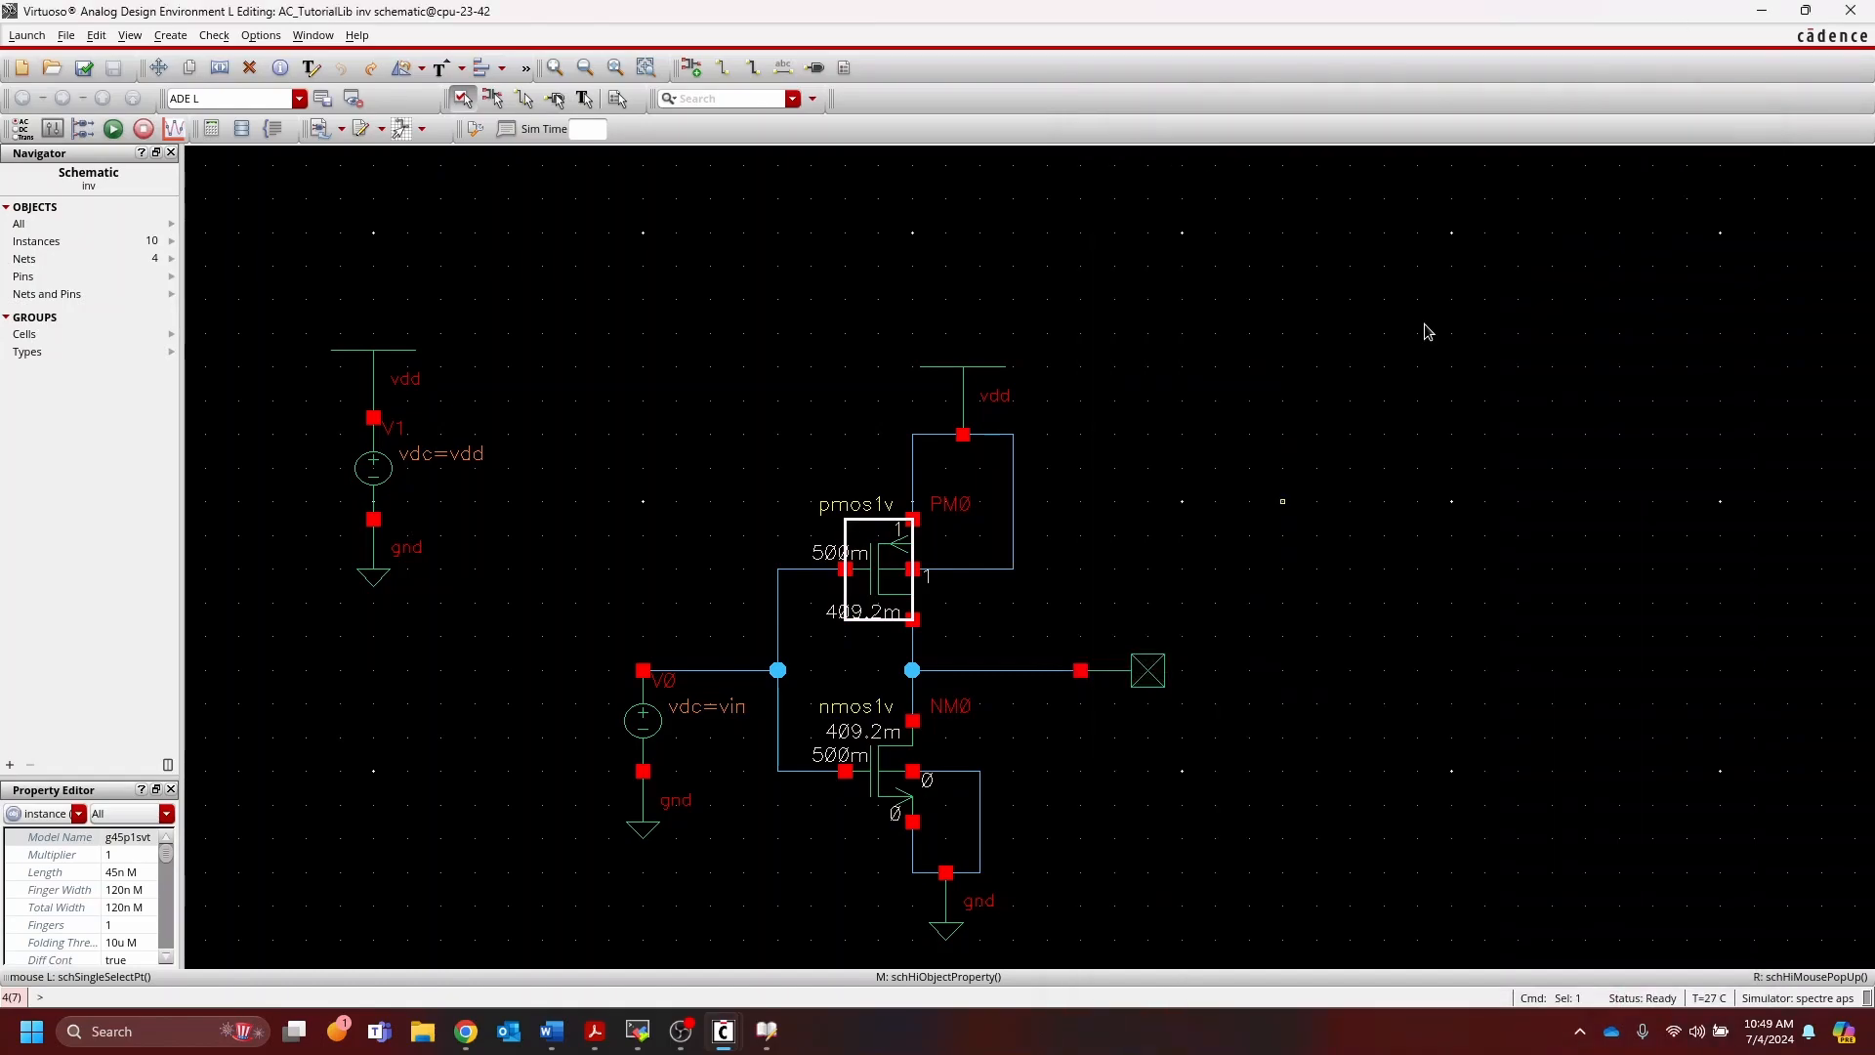
click(1156, 533)
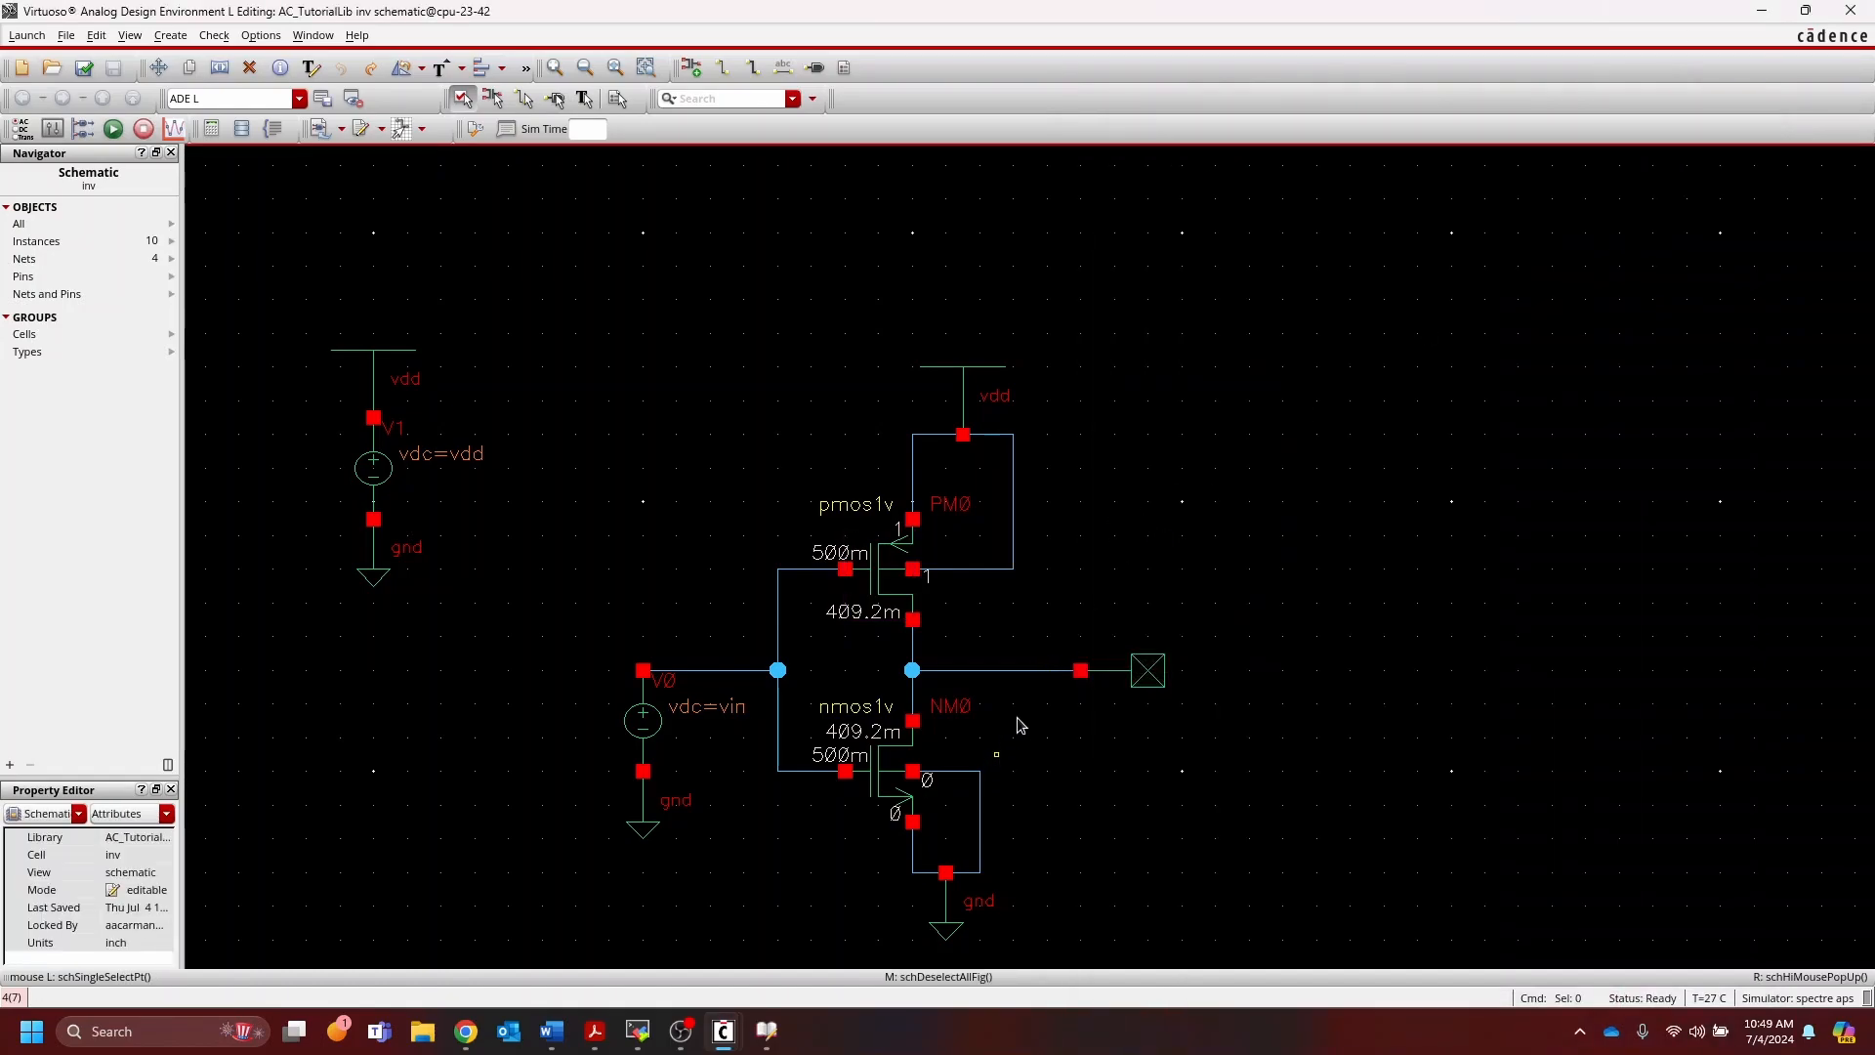
Step: Try to multiply the finger width of PM0 by a variable as m*120n M, then restore 120n M
click(880, 576)
key(q)
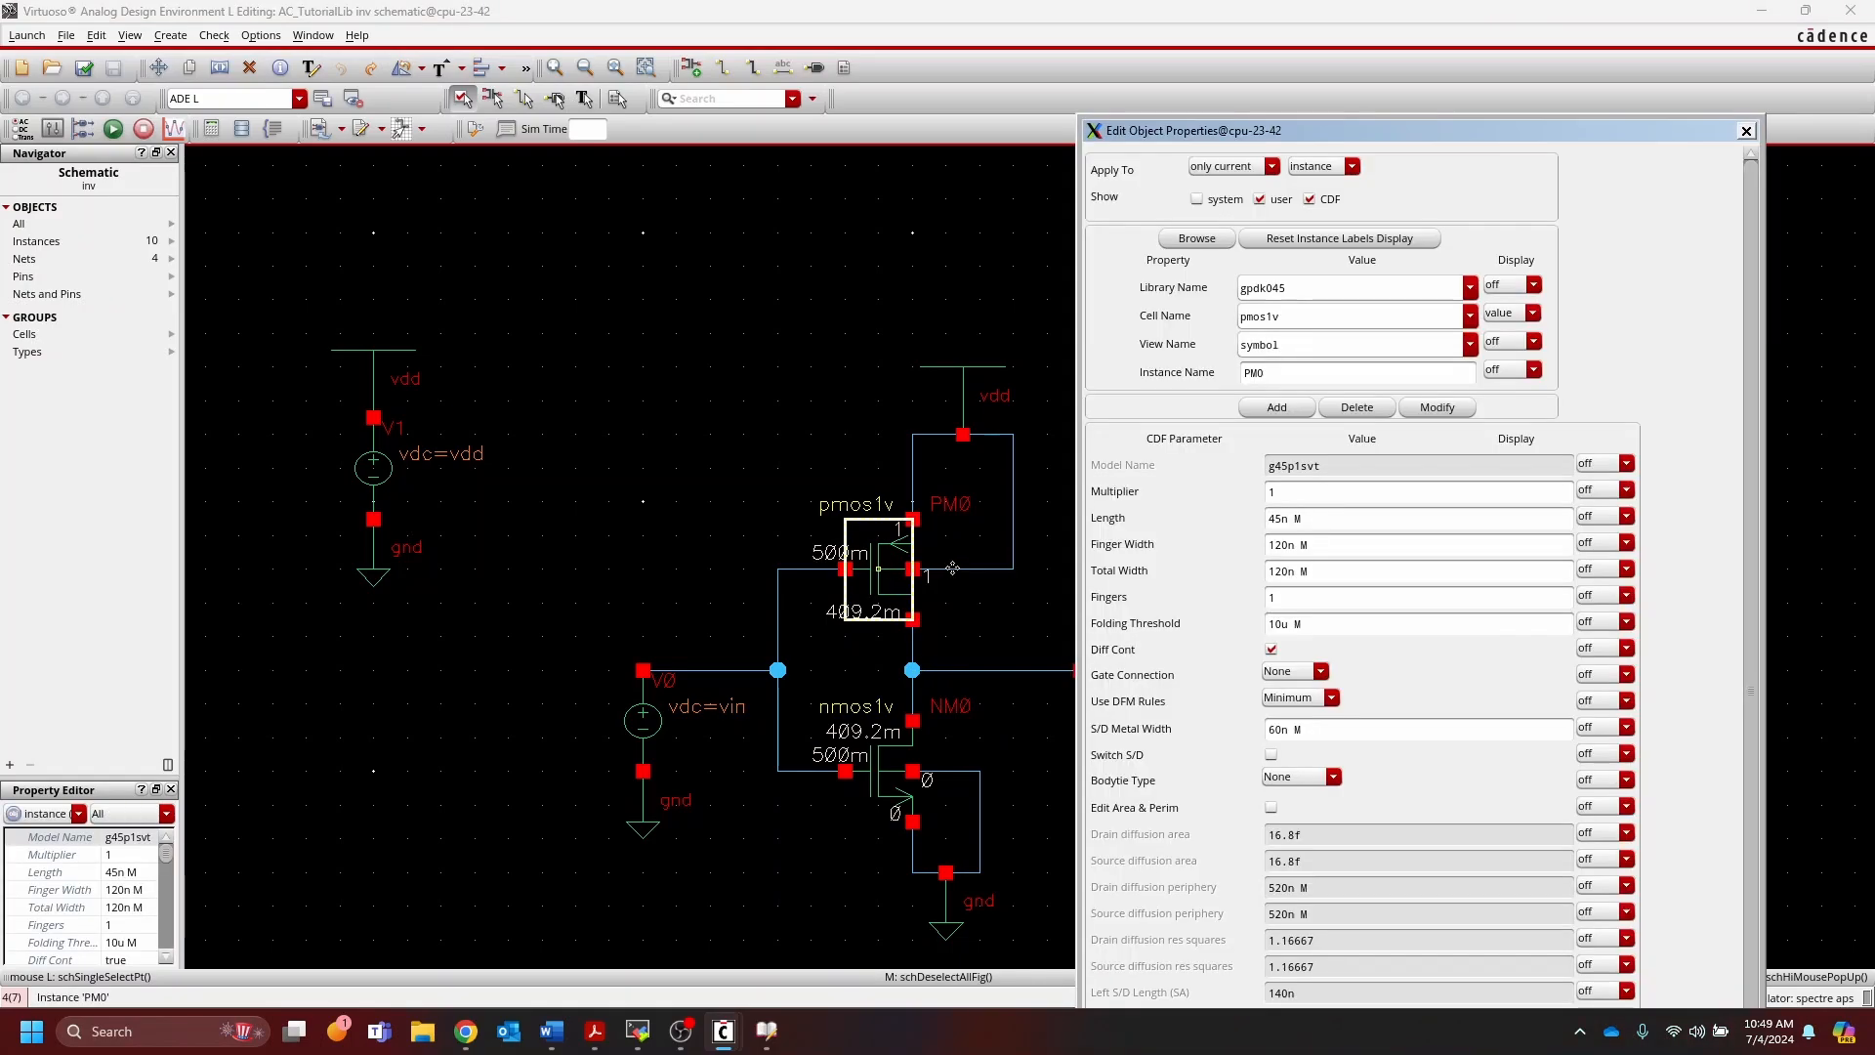
click(1273, 547)
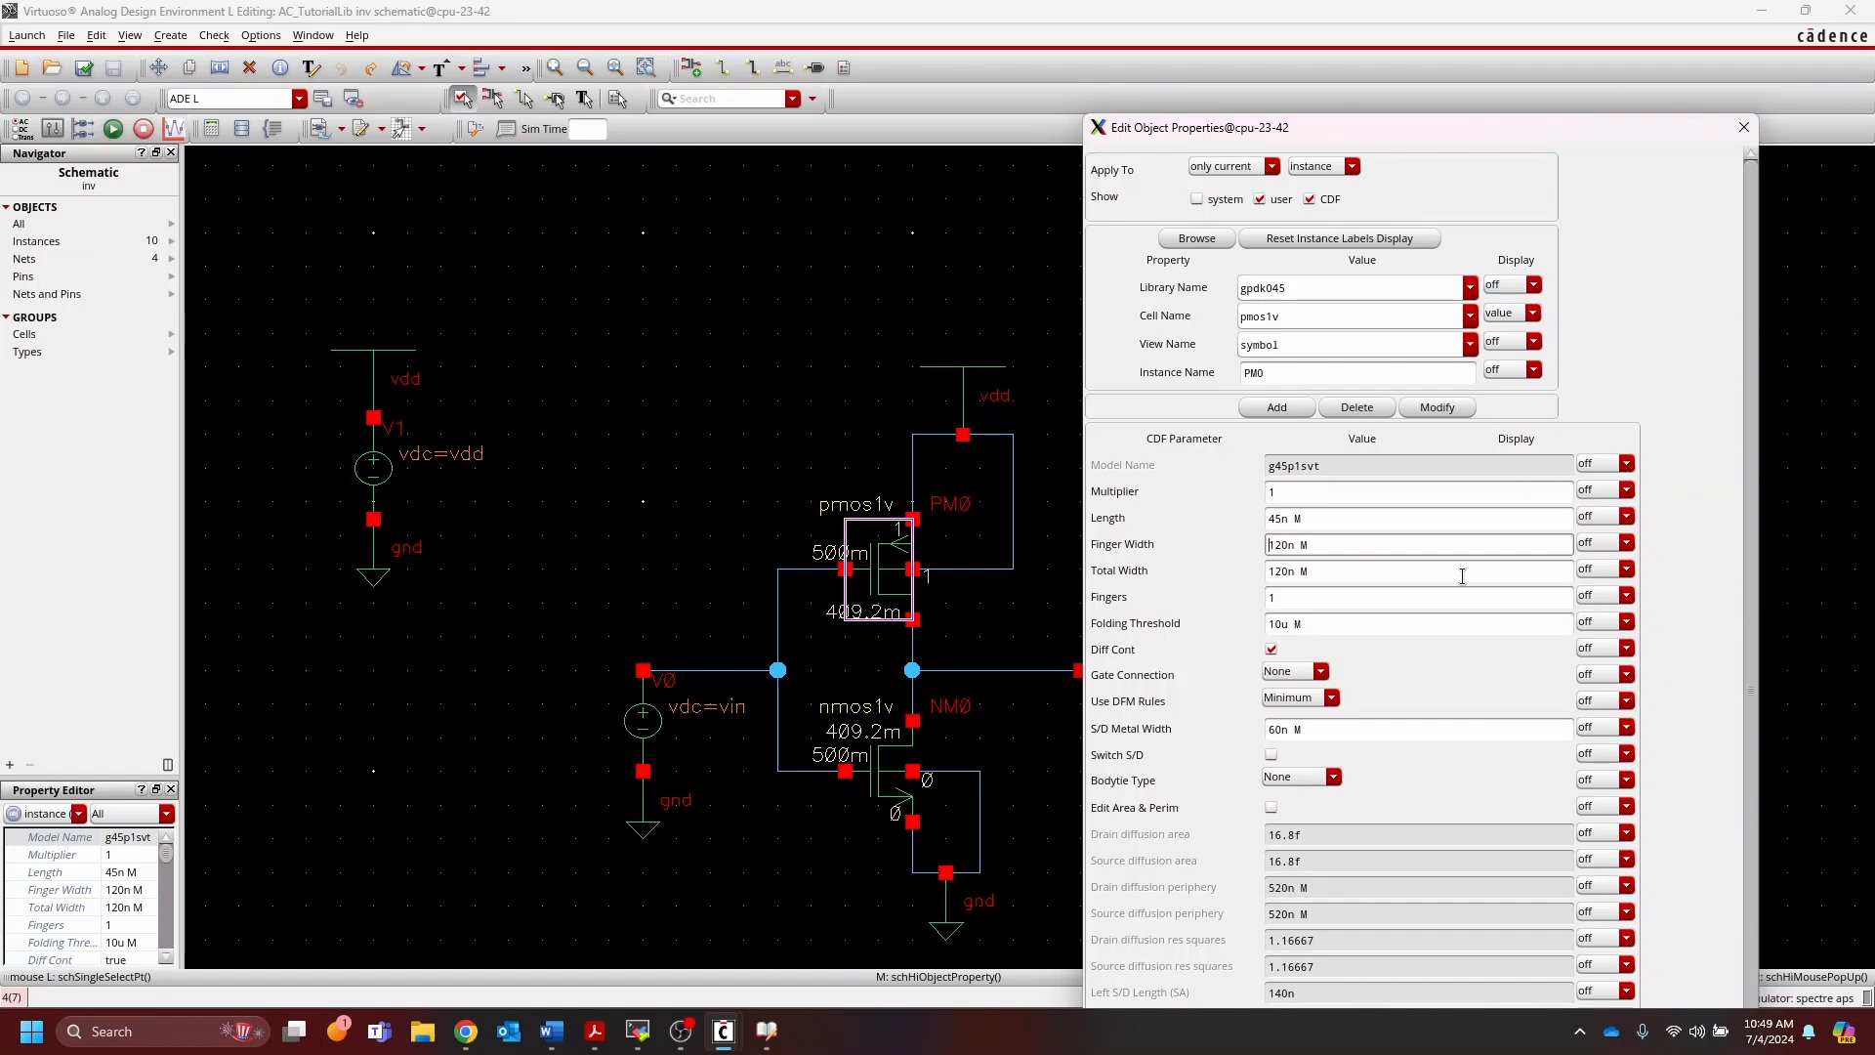
text(m*)
key(Tab)
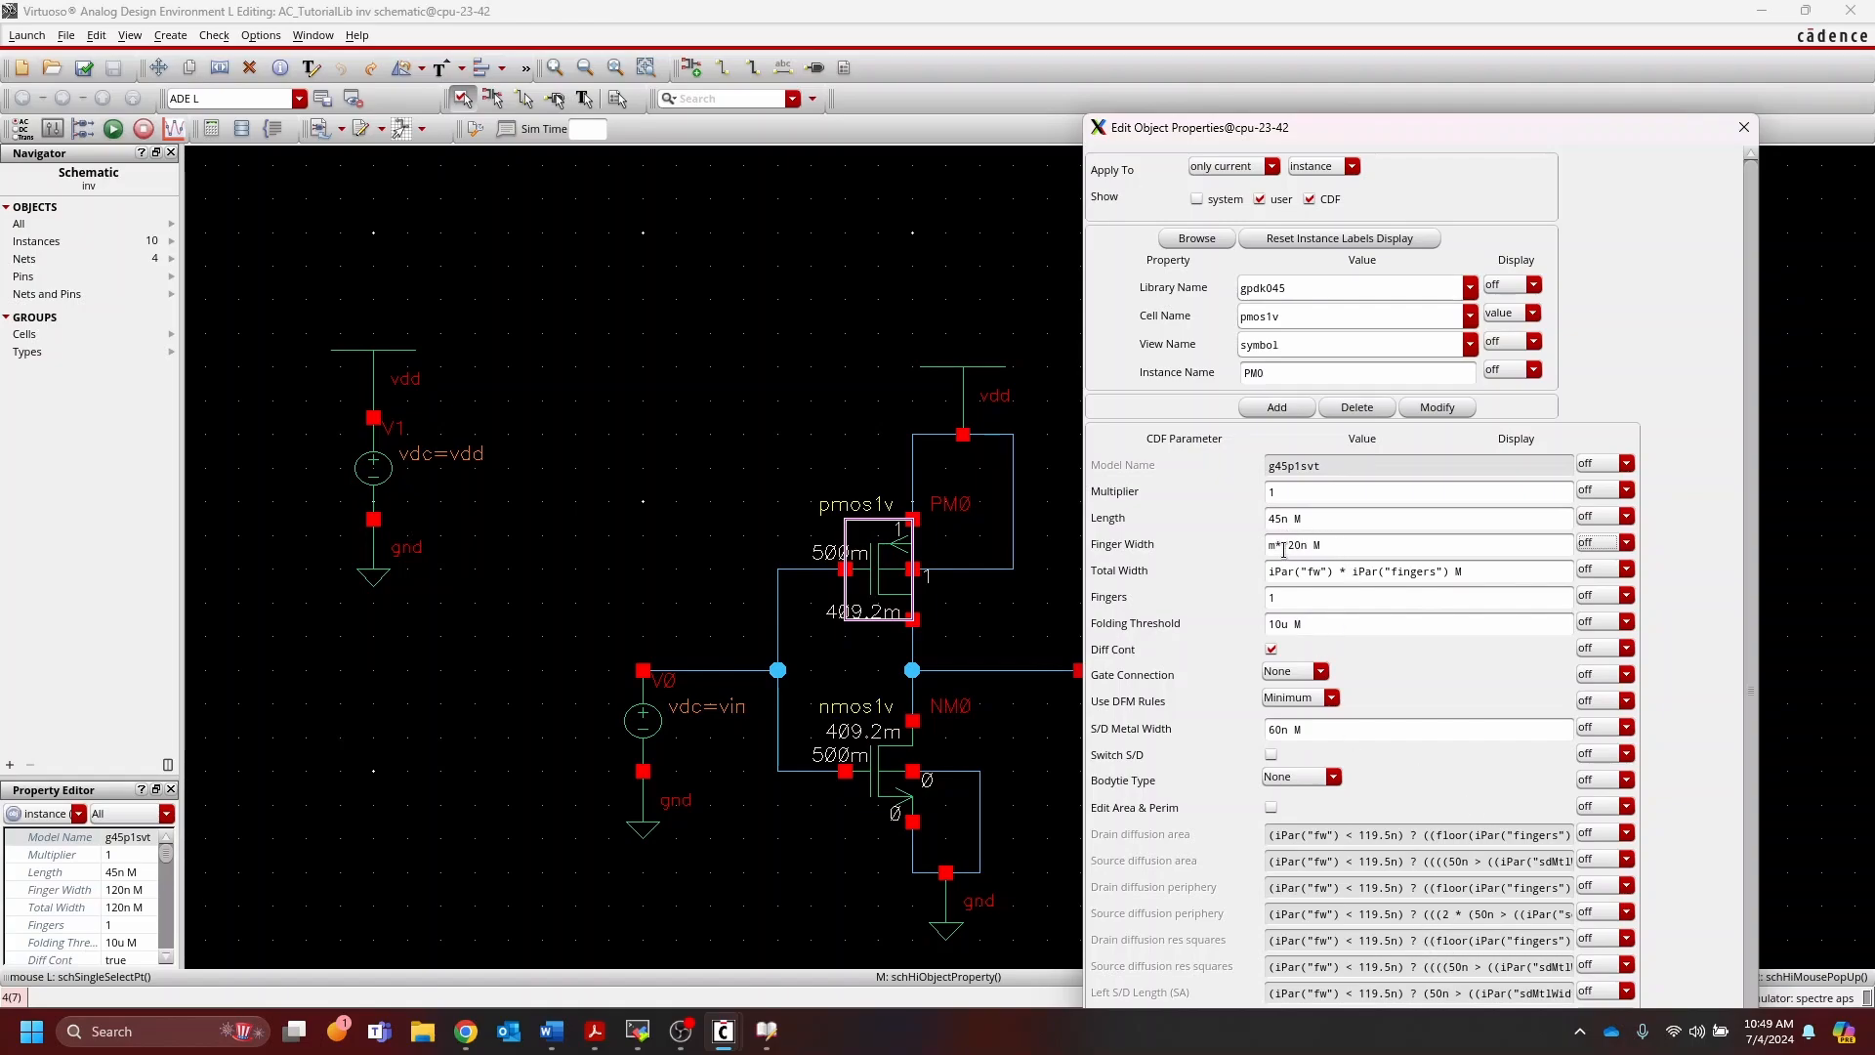
text(*)
click(1285, 545)
key(BackSpace)
key(BackSpace)
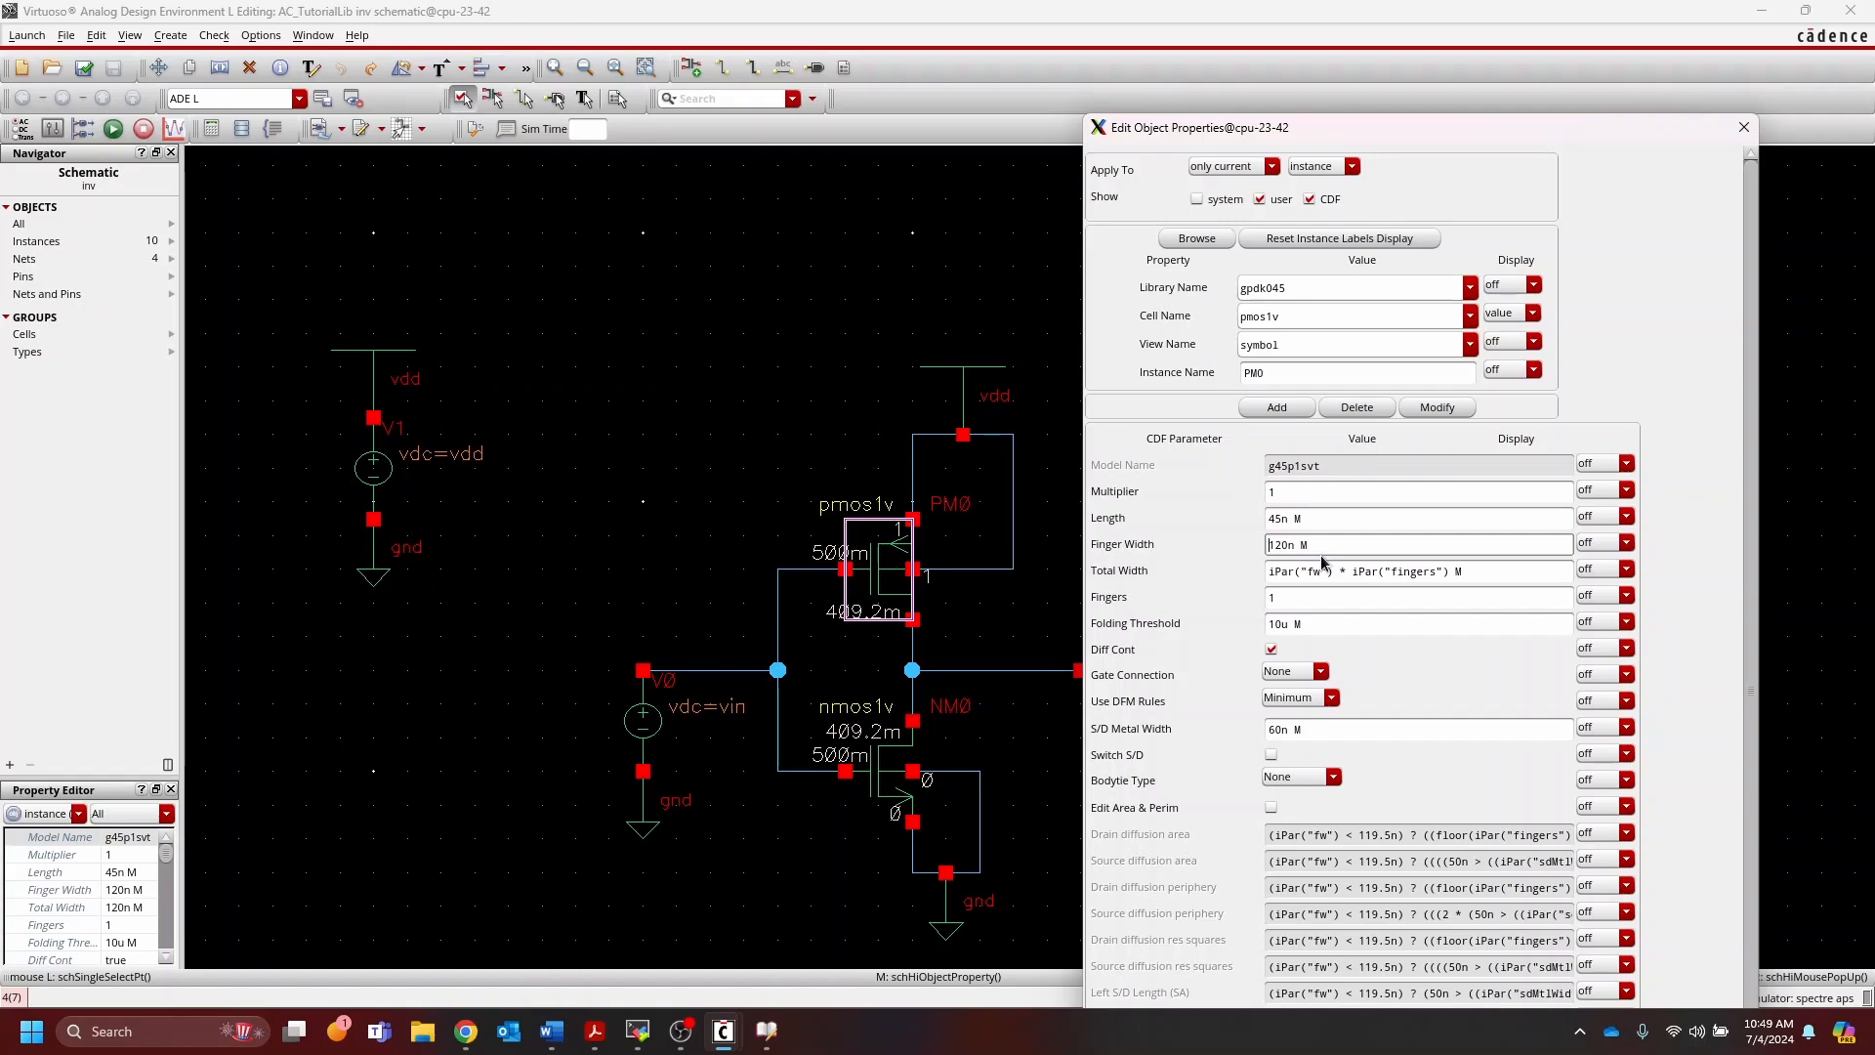
key(Tab)
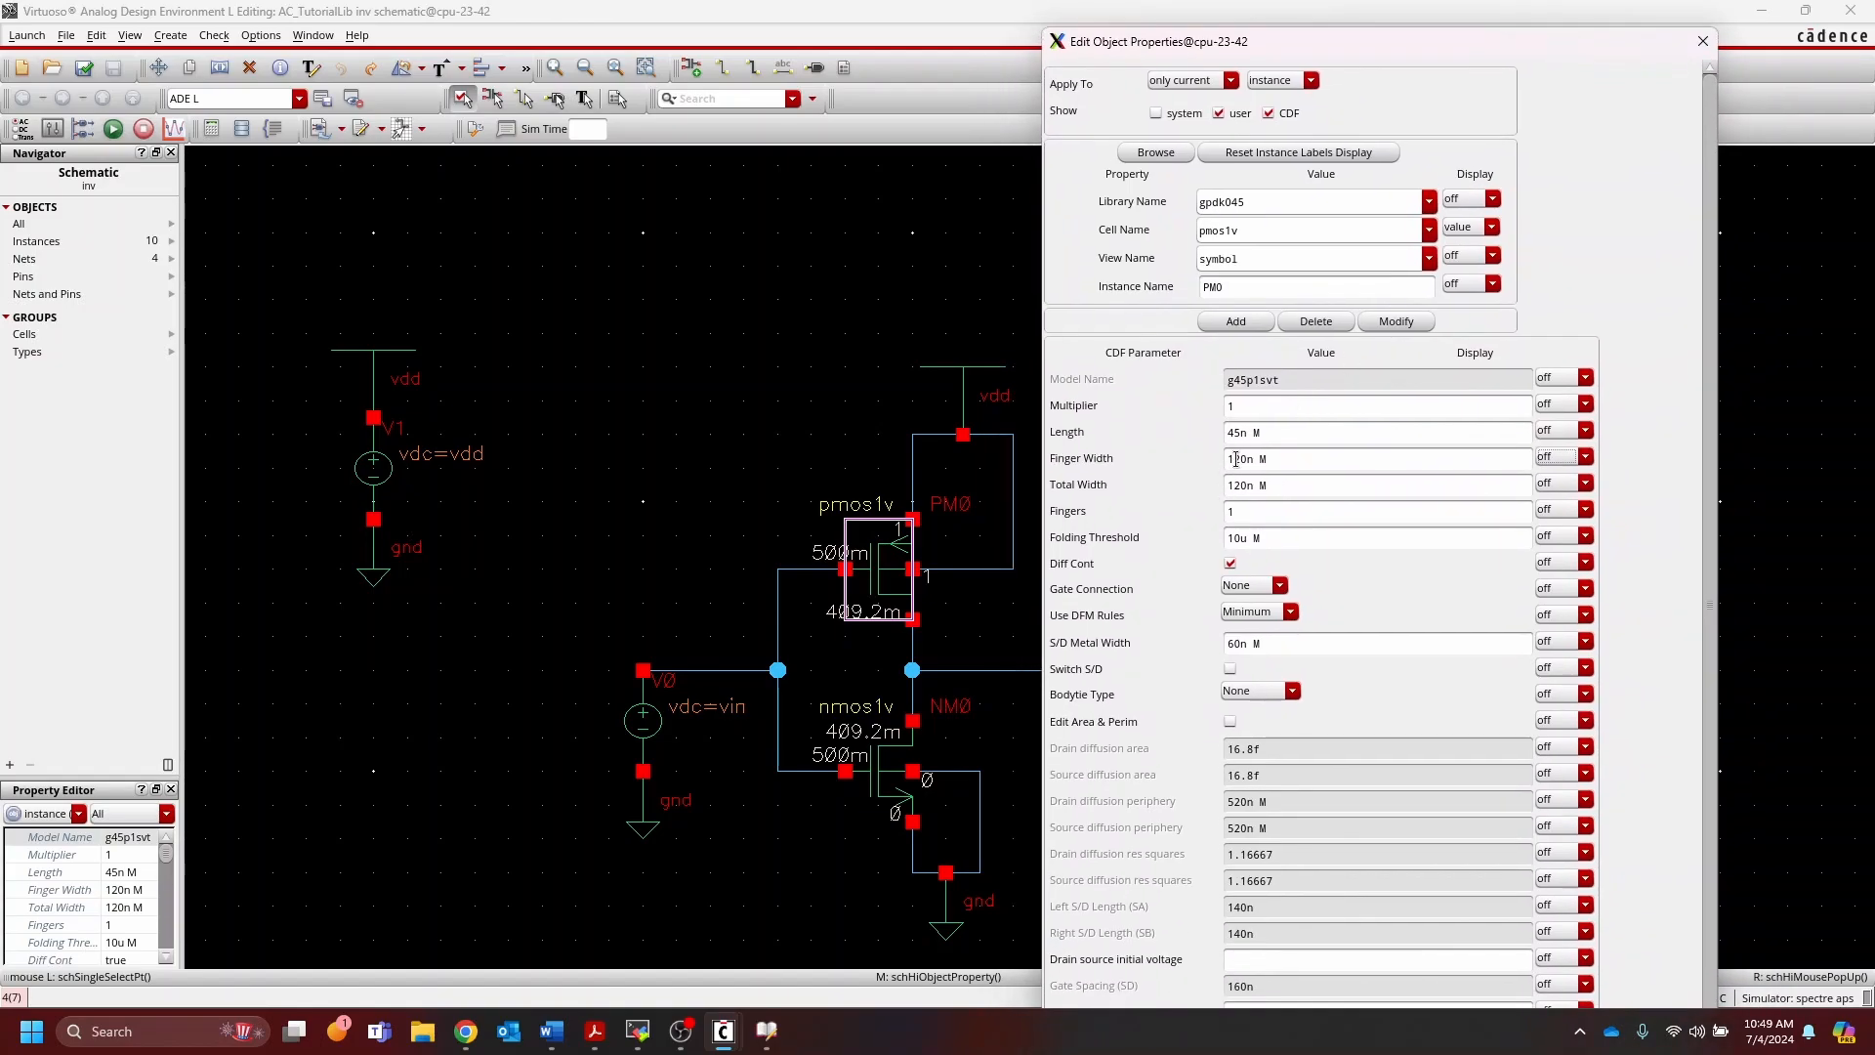
Step: Try to set the finger width of PM0 to 121n M
click(1244, 460)
key(Delete)
text(1)
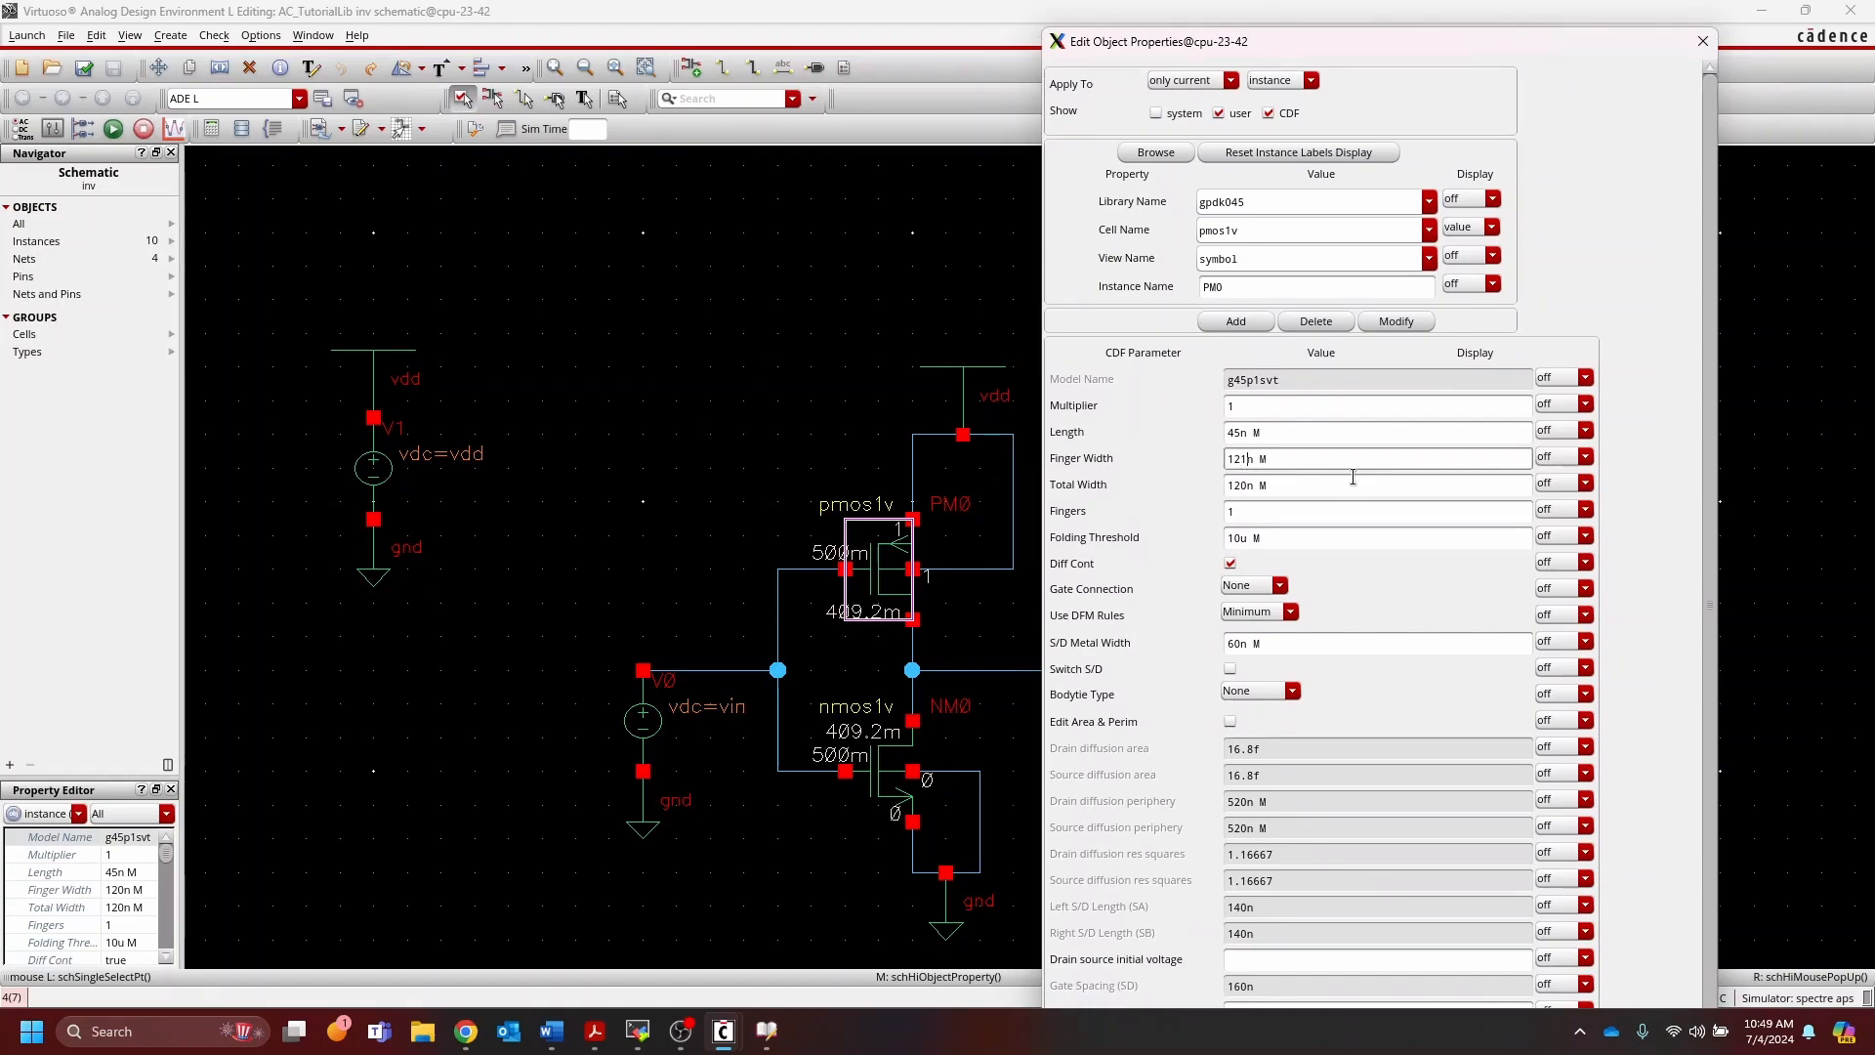
key(Tab)
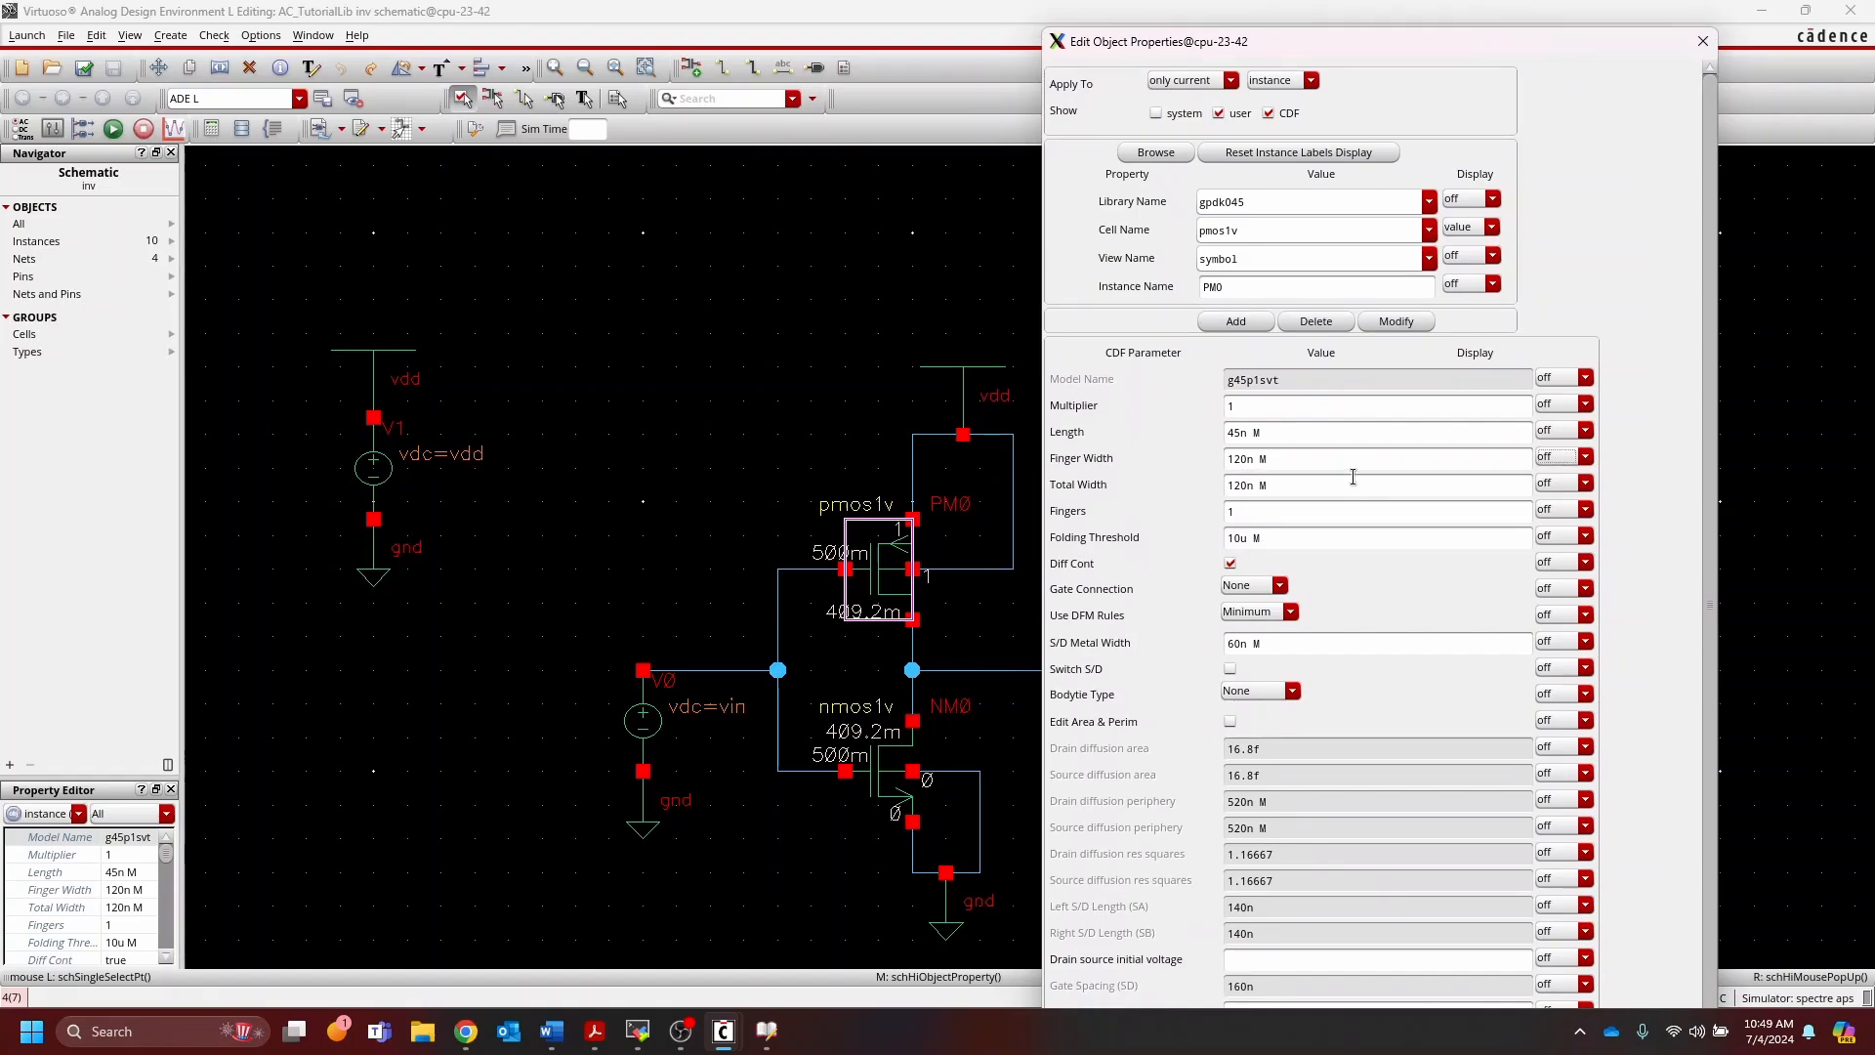
Step: Set the finger width of PM0 to 140n M
click(1264, 458)
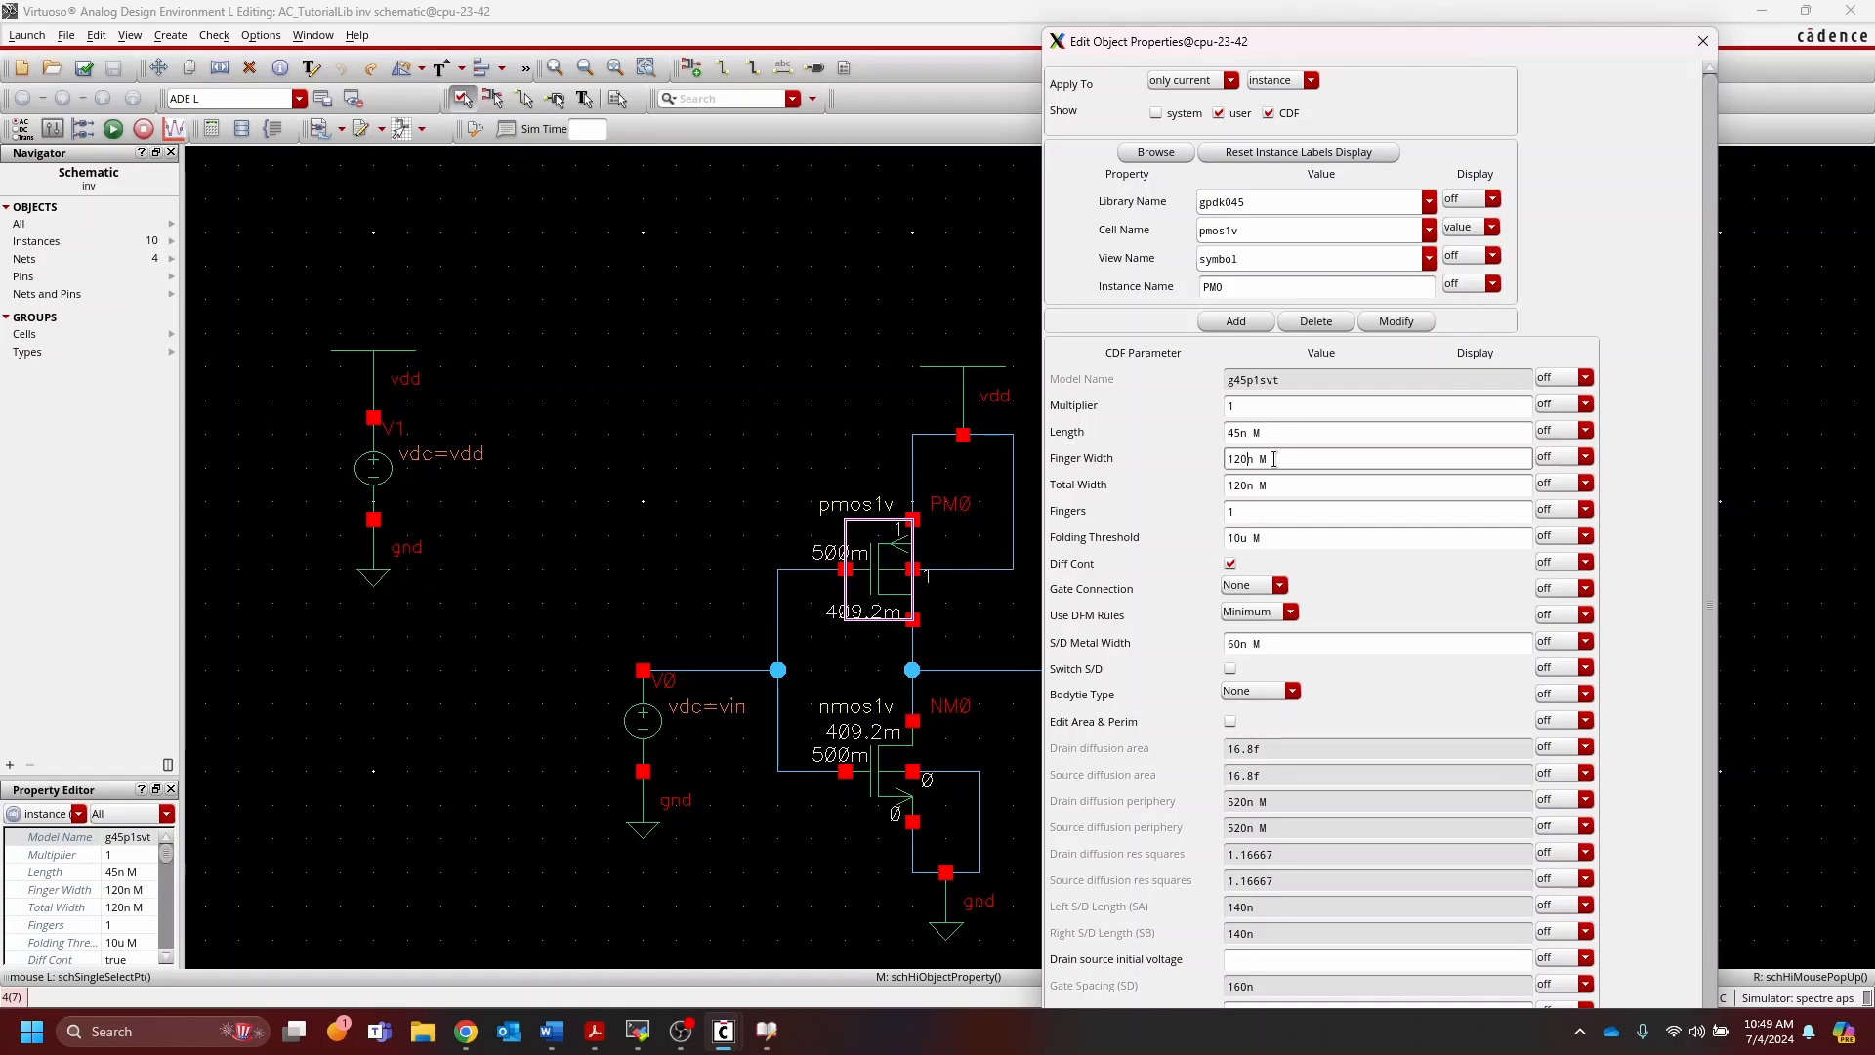
key(Left)
key(Left)
key(Left)
key(BackSpace)
key(BackSpace)
text(40)
key(Tab)
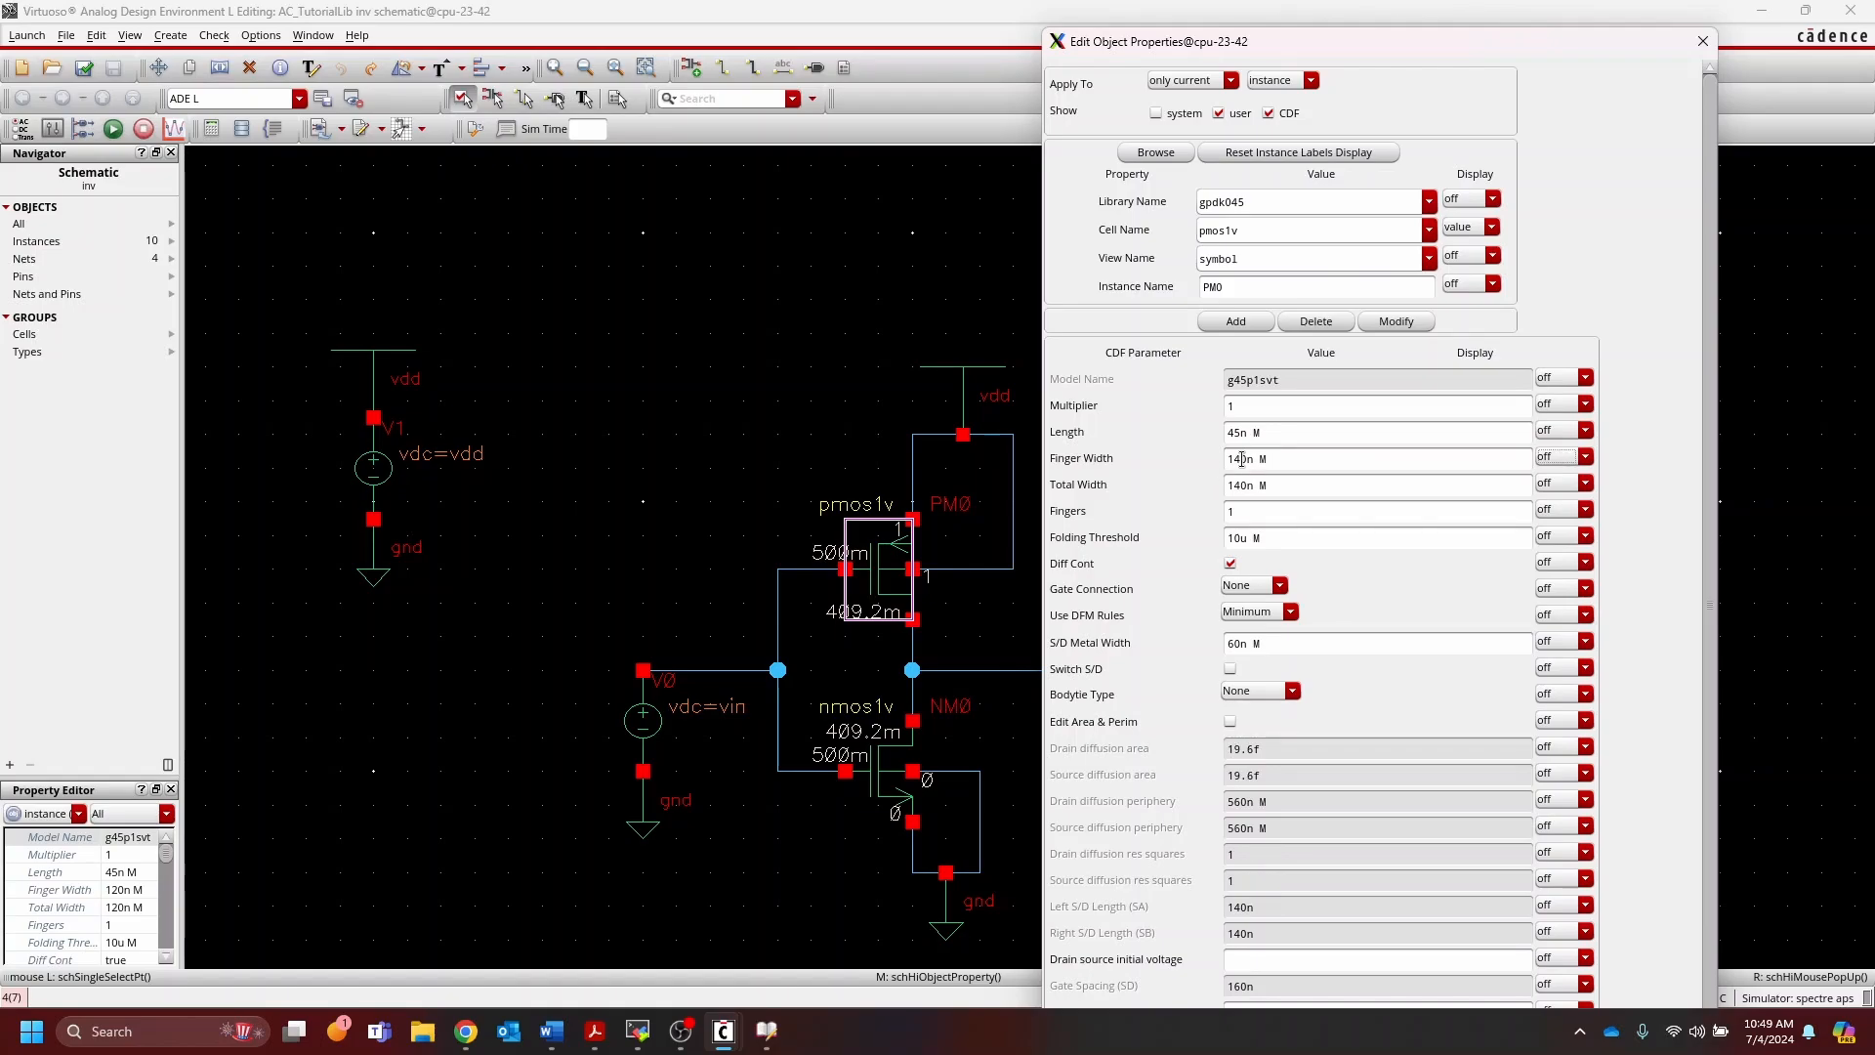
Step: Change the finger width of PM0 to 135n M
click(1303, 464)
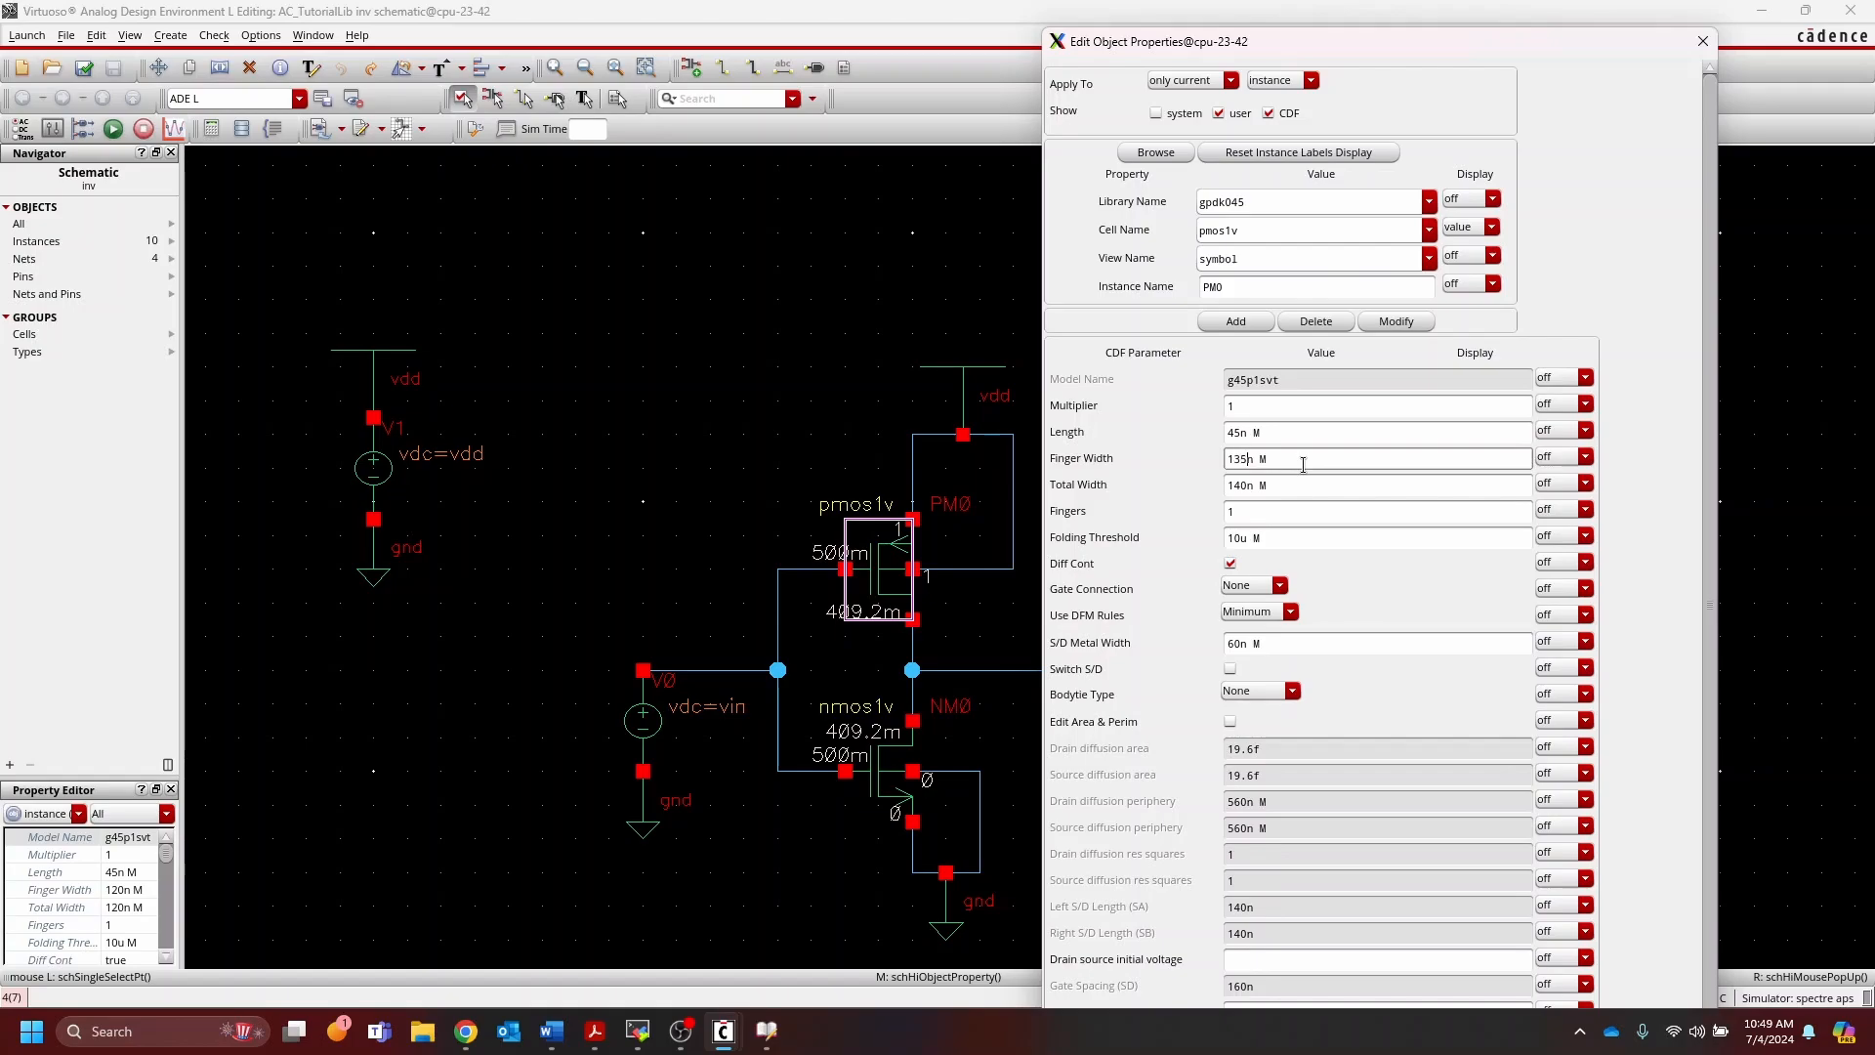
key(Tab)
drag(1248, 458, 1297, 456)
key(Left)
key(BackSpace)
text(3)
key(BackSpace)
text(5)
key(Tab)
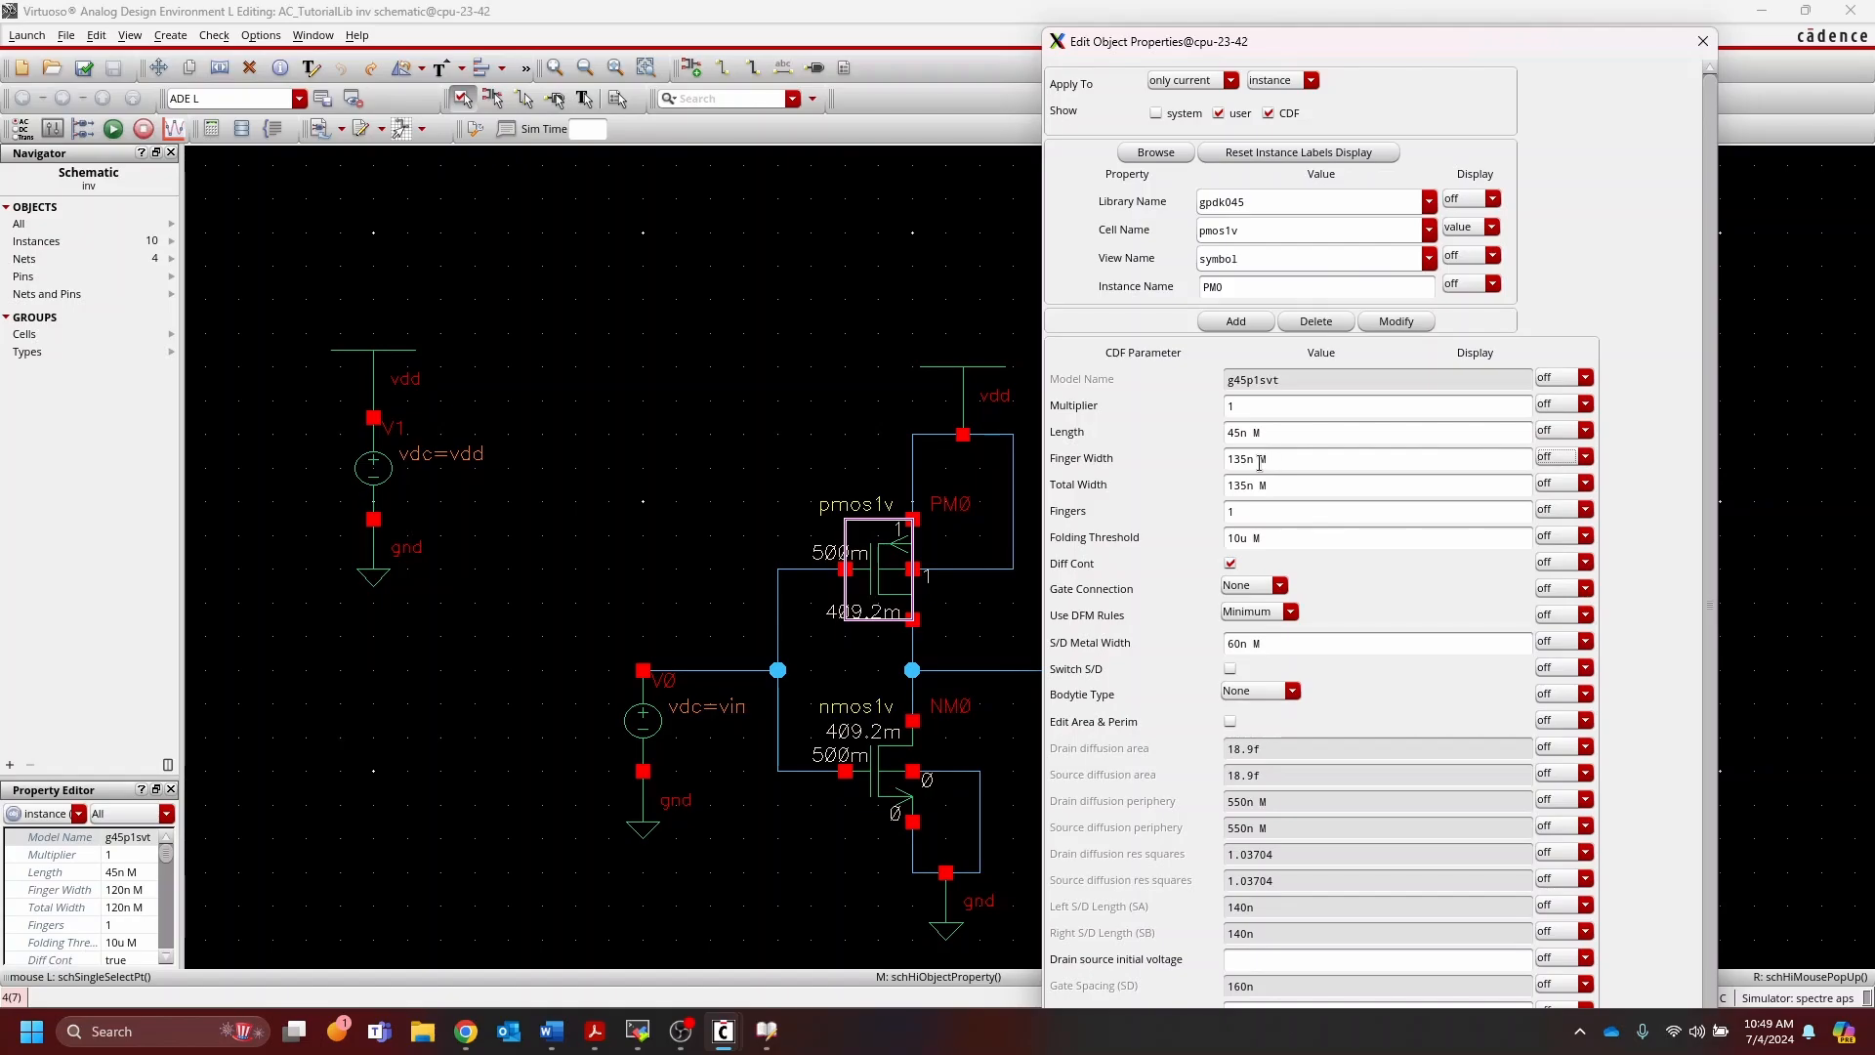
Step: Reduce the finger width of PM0 to 125n M
click(1251, 458)
key(BackSpace)
key(BackSpace)
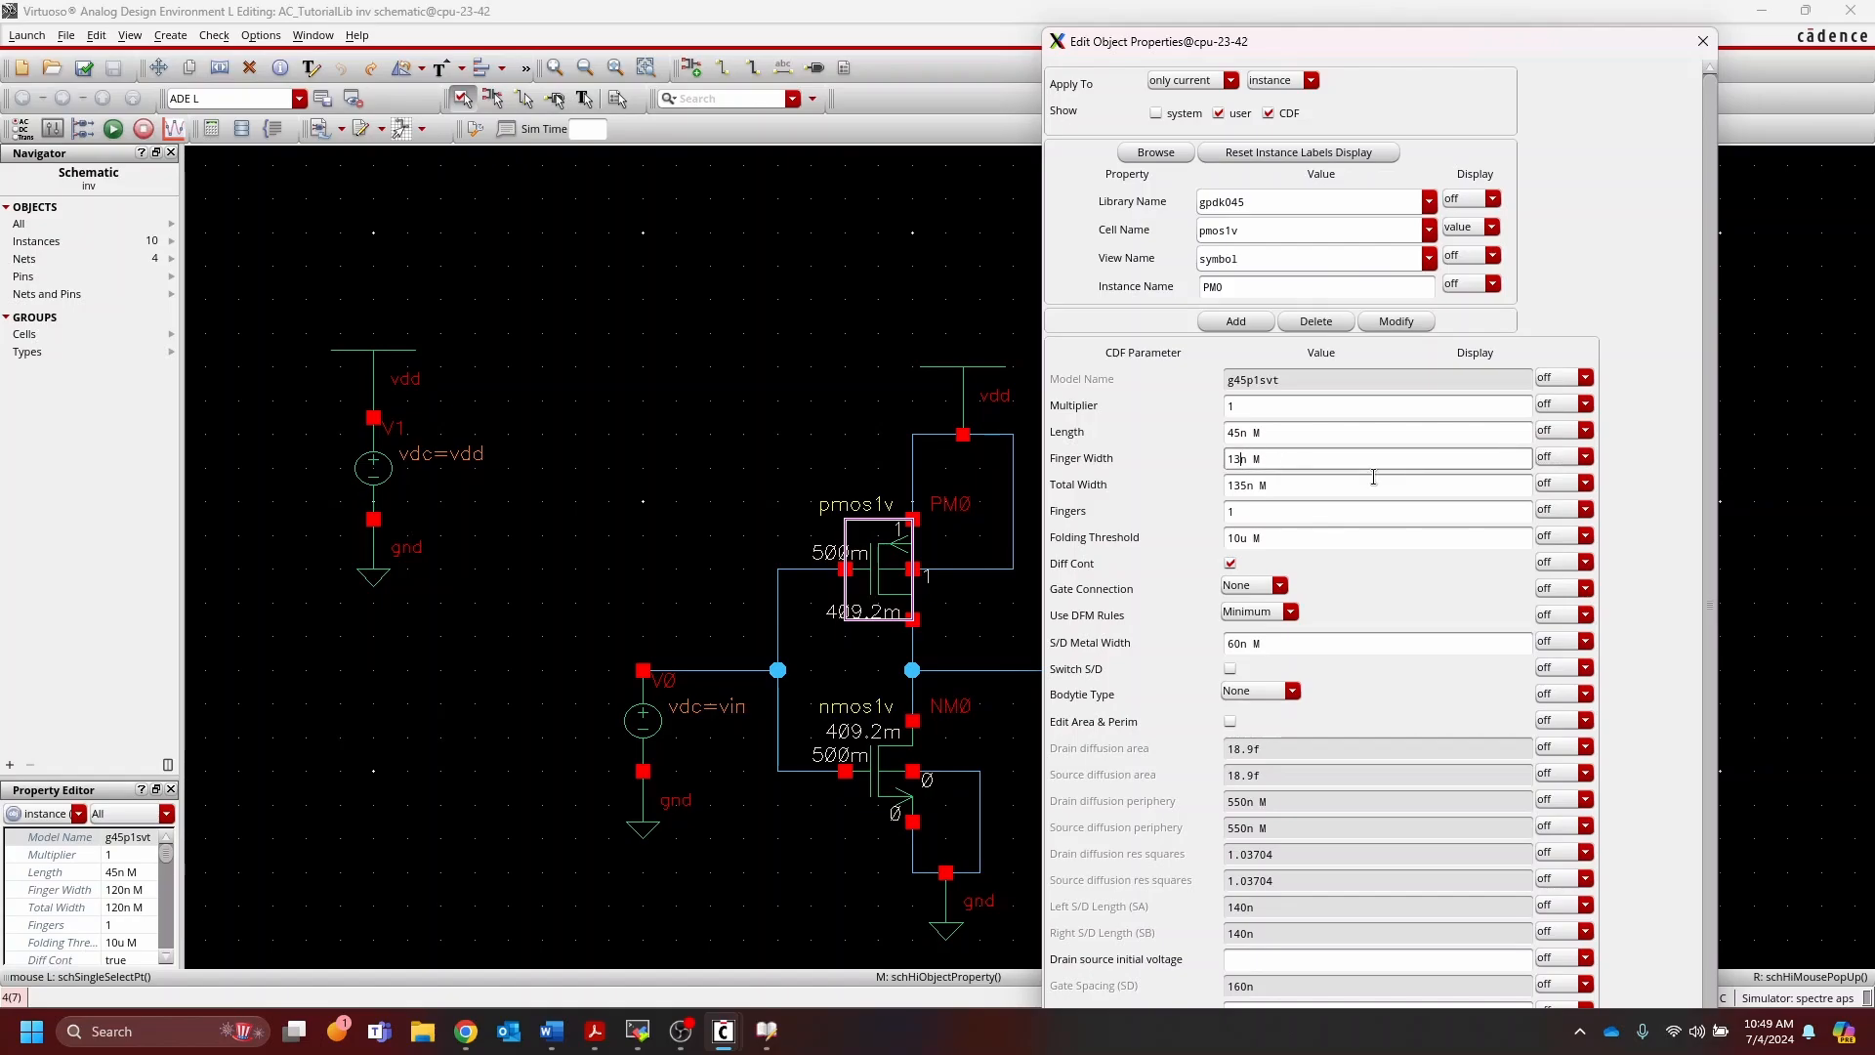
text(25)
key(Tab)
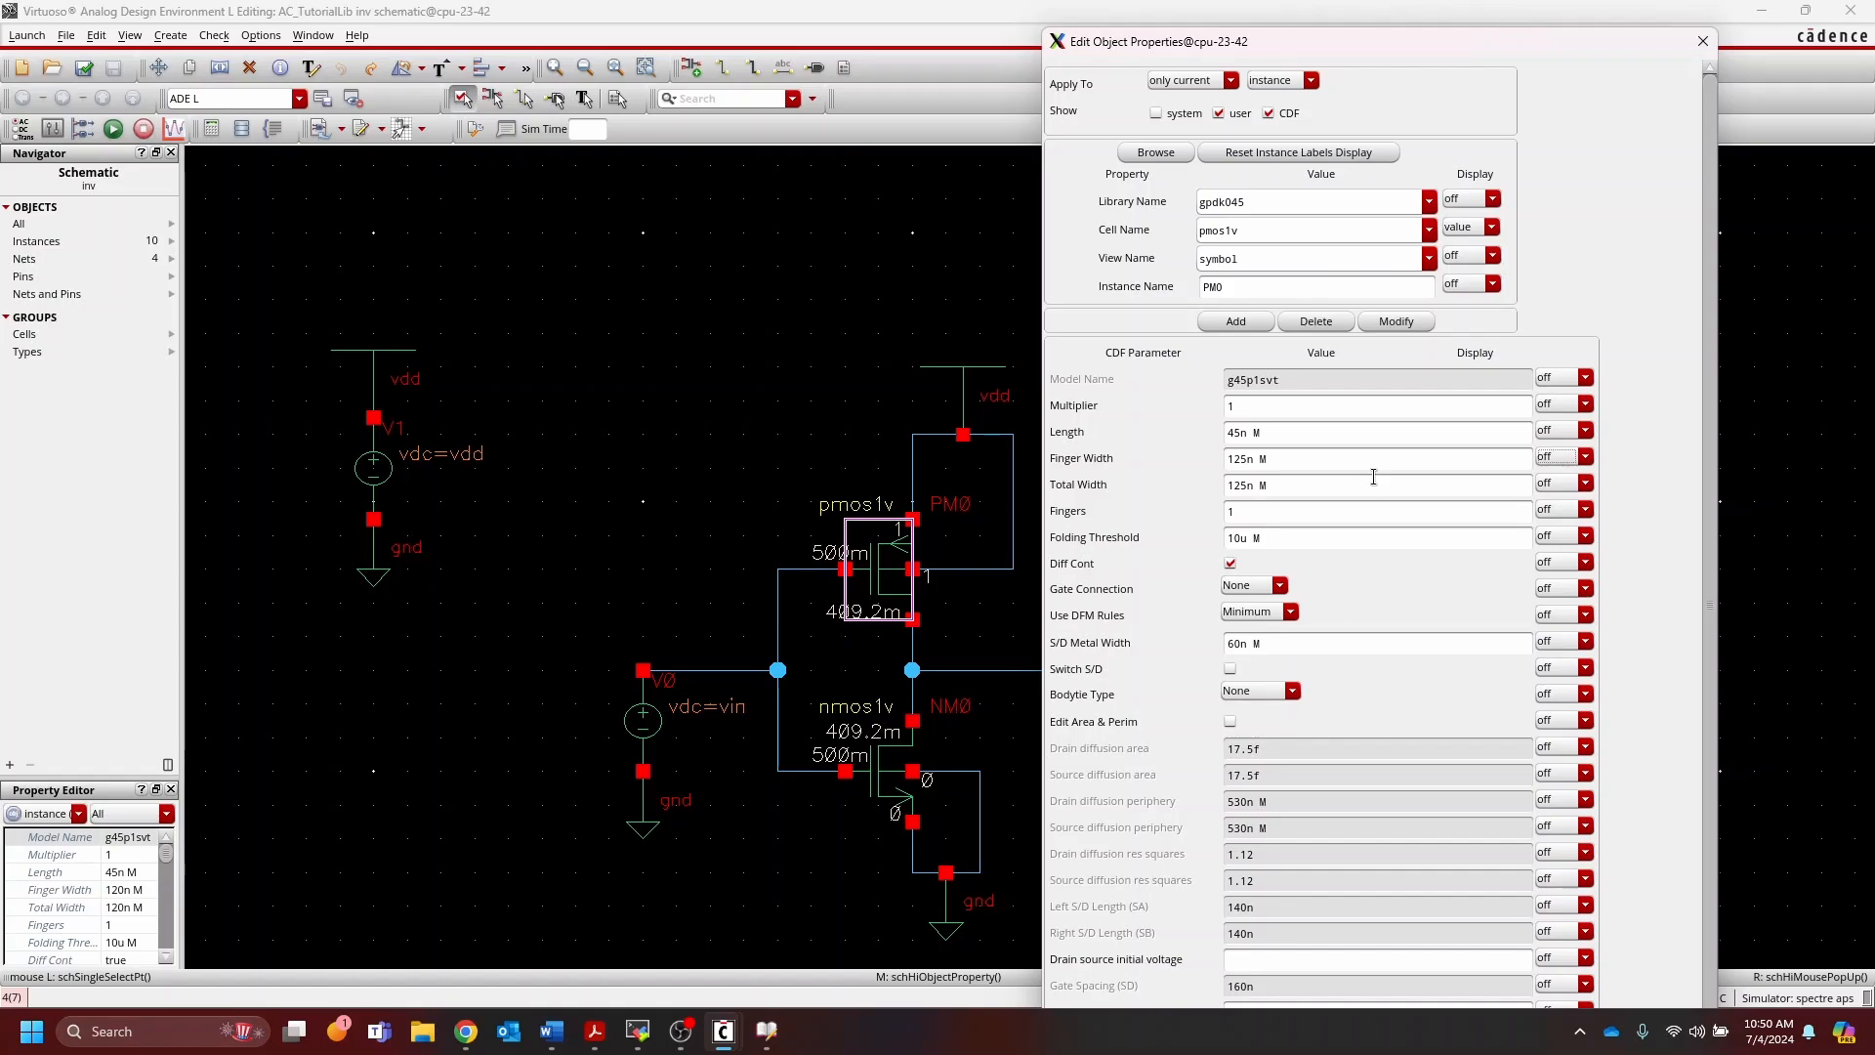
Step: Return the finger width of PM0 to 120n M, then accept the properties and deselect the transistor
click(1251, 458)
key(BackSpace)
text(0)
key(Return)
click(1269, 526)
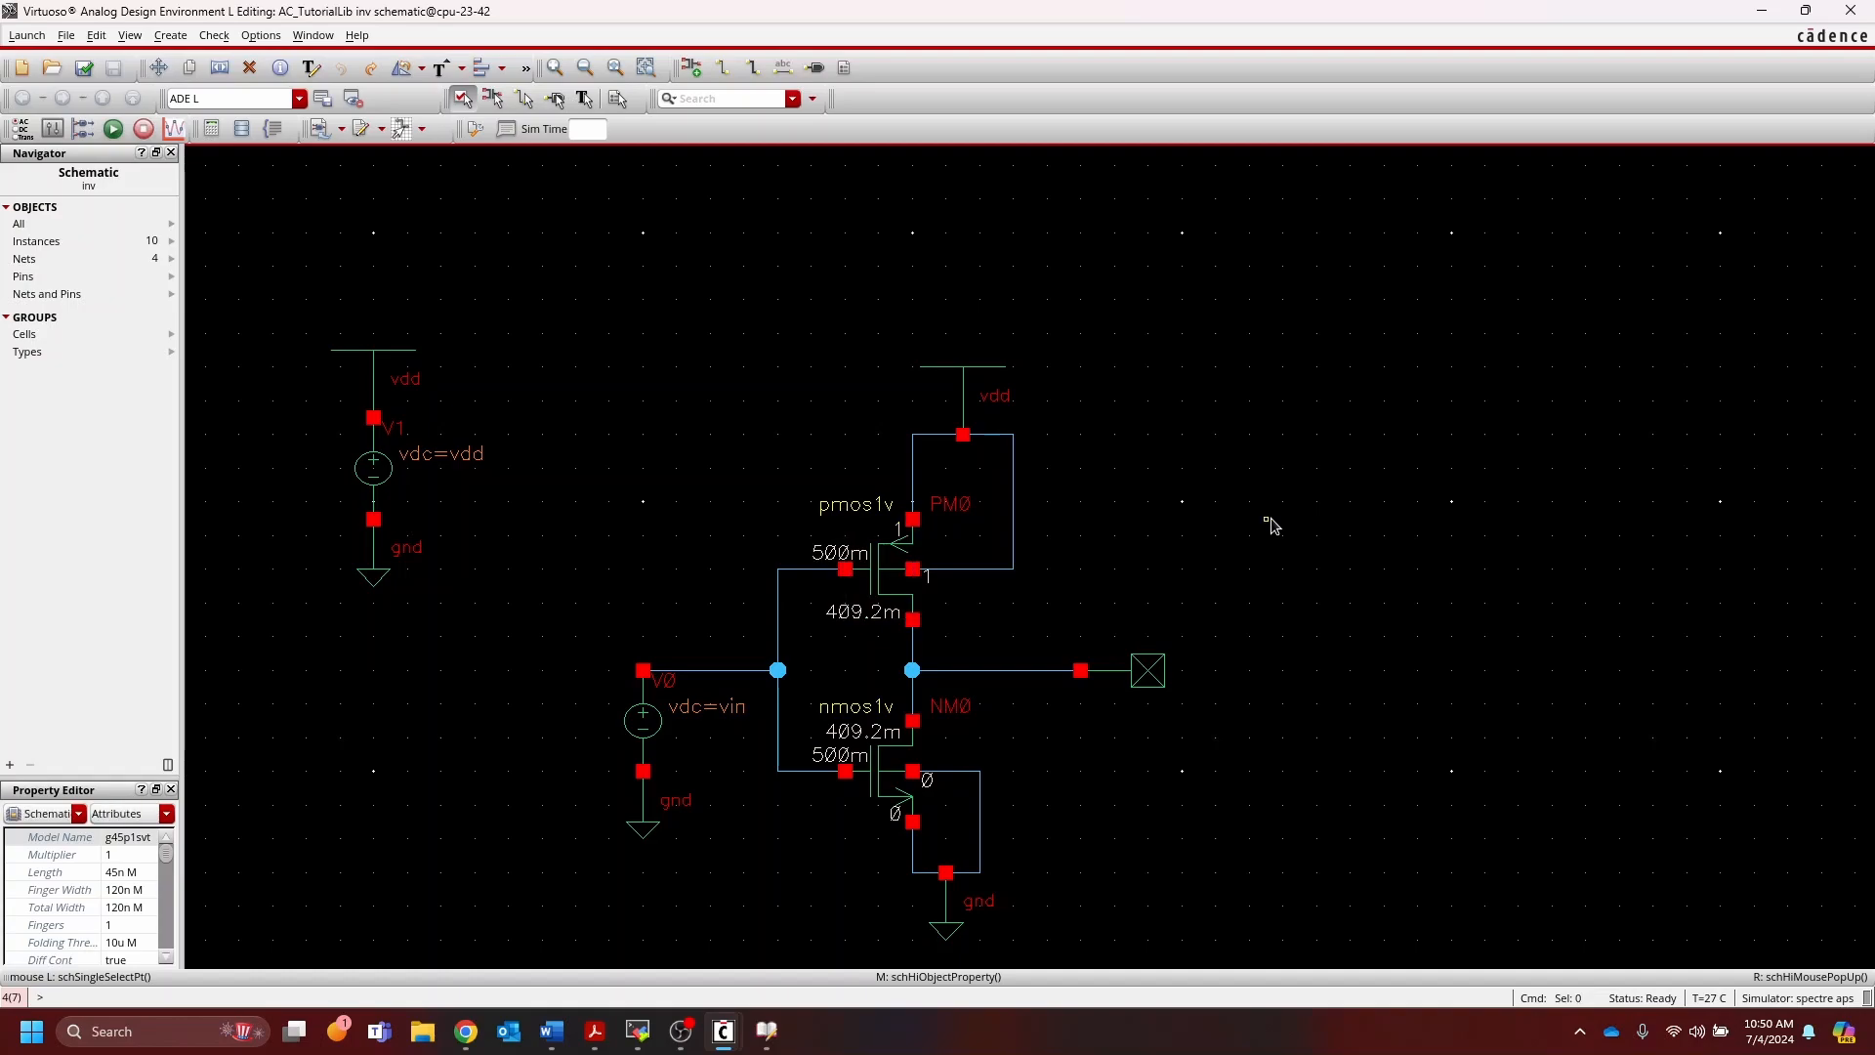
Step: Bring the DC Response plot back to the front and inspect the transfer curve around its switching region
key(alt+Tab)
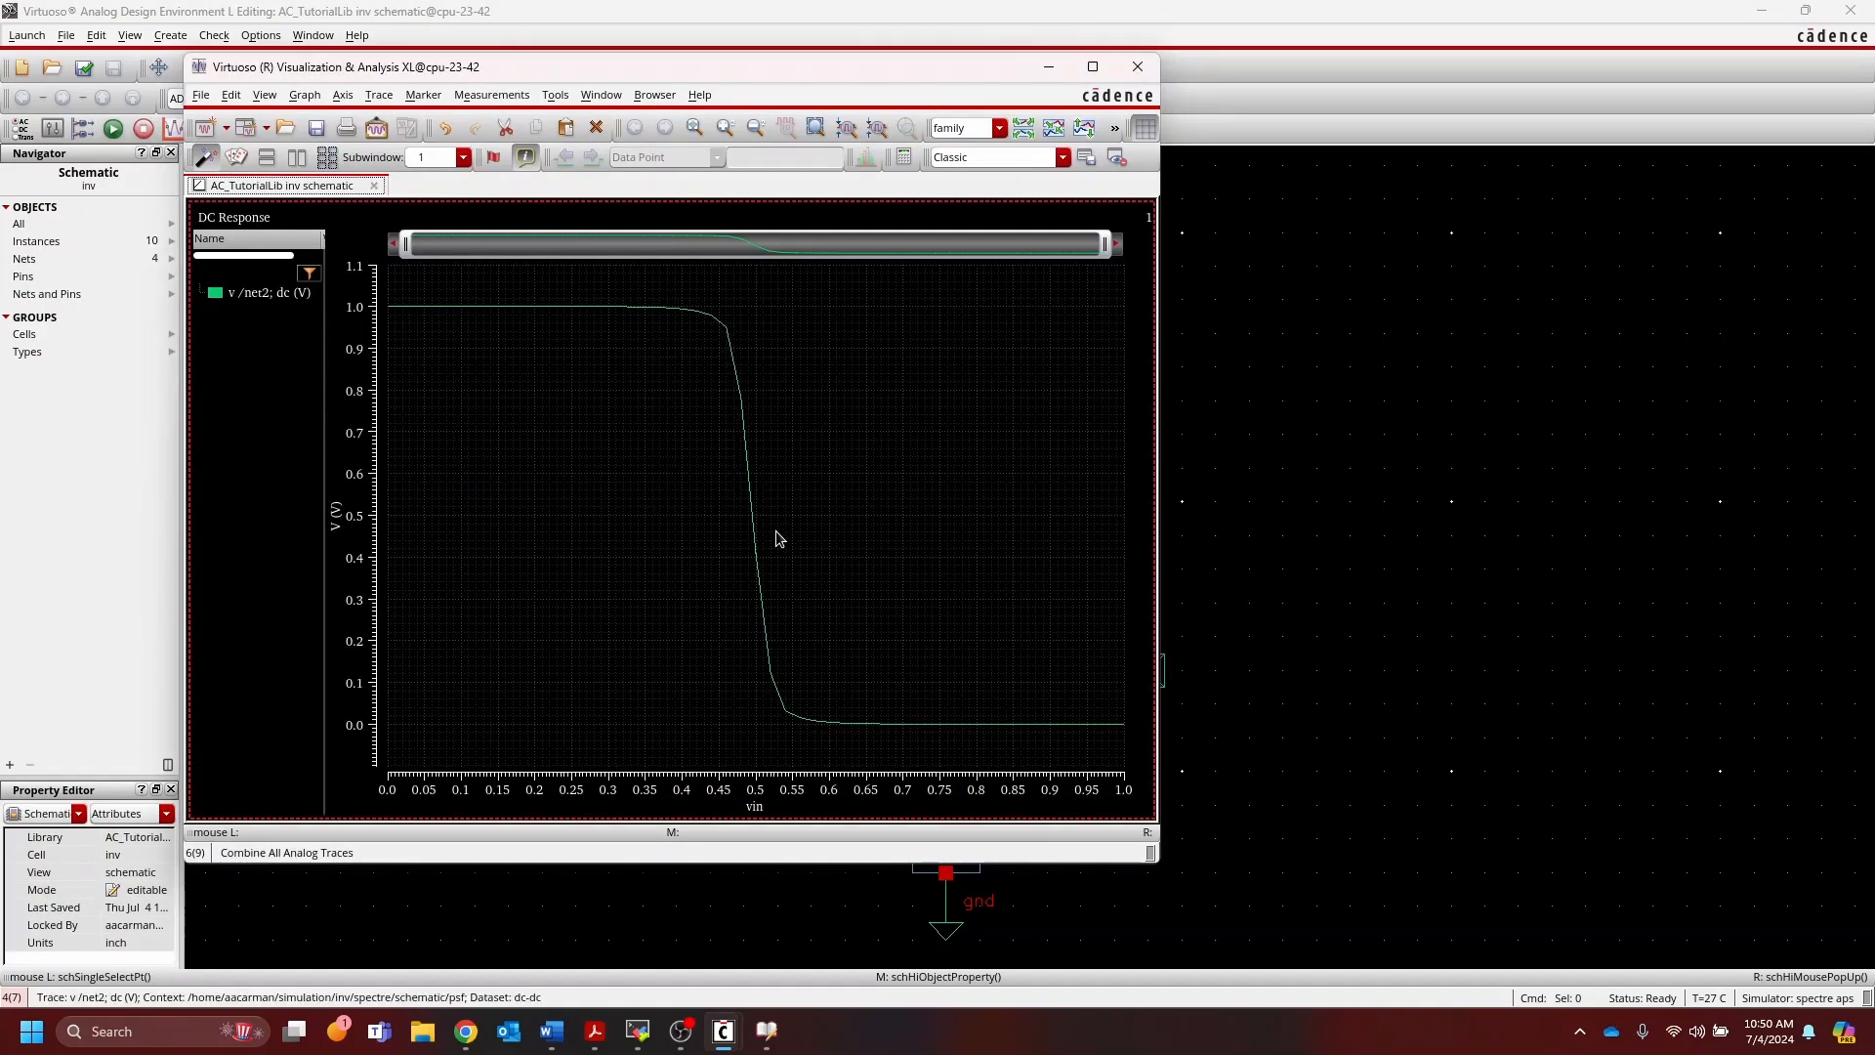
mouse_move(756, 549)
mouse_move(693, 320)
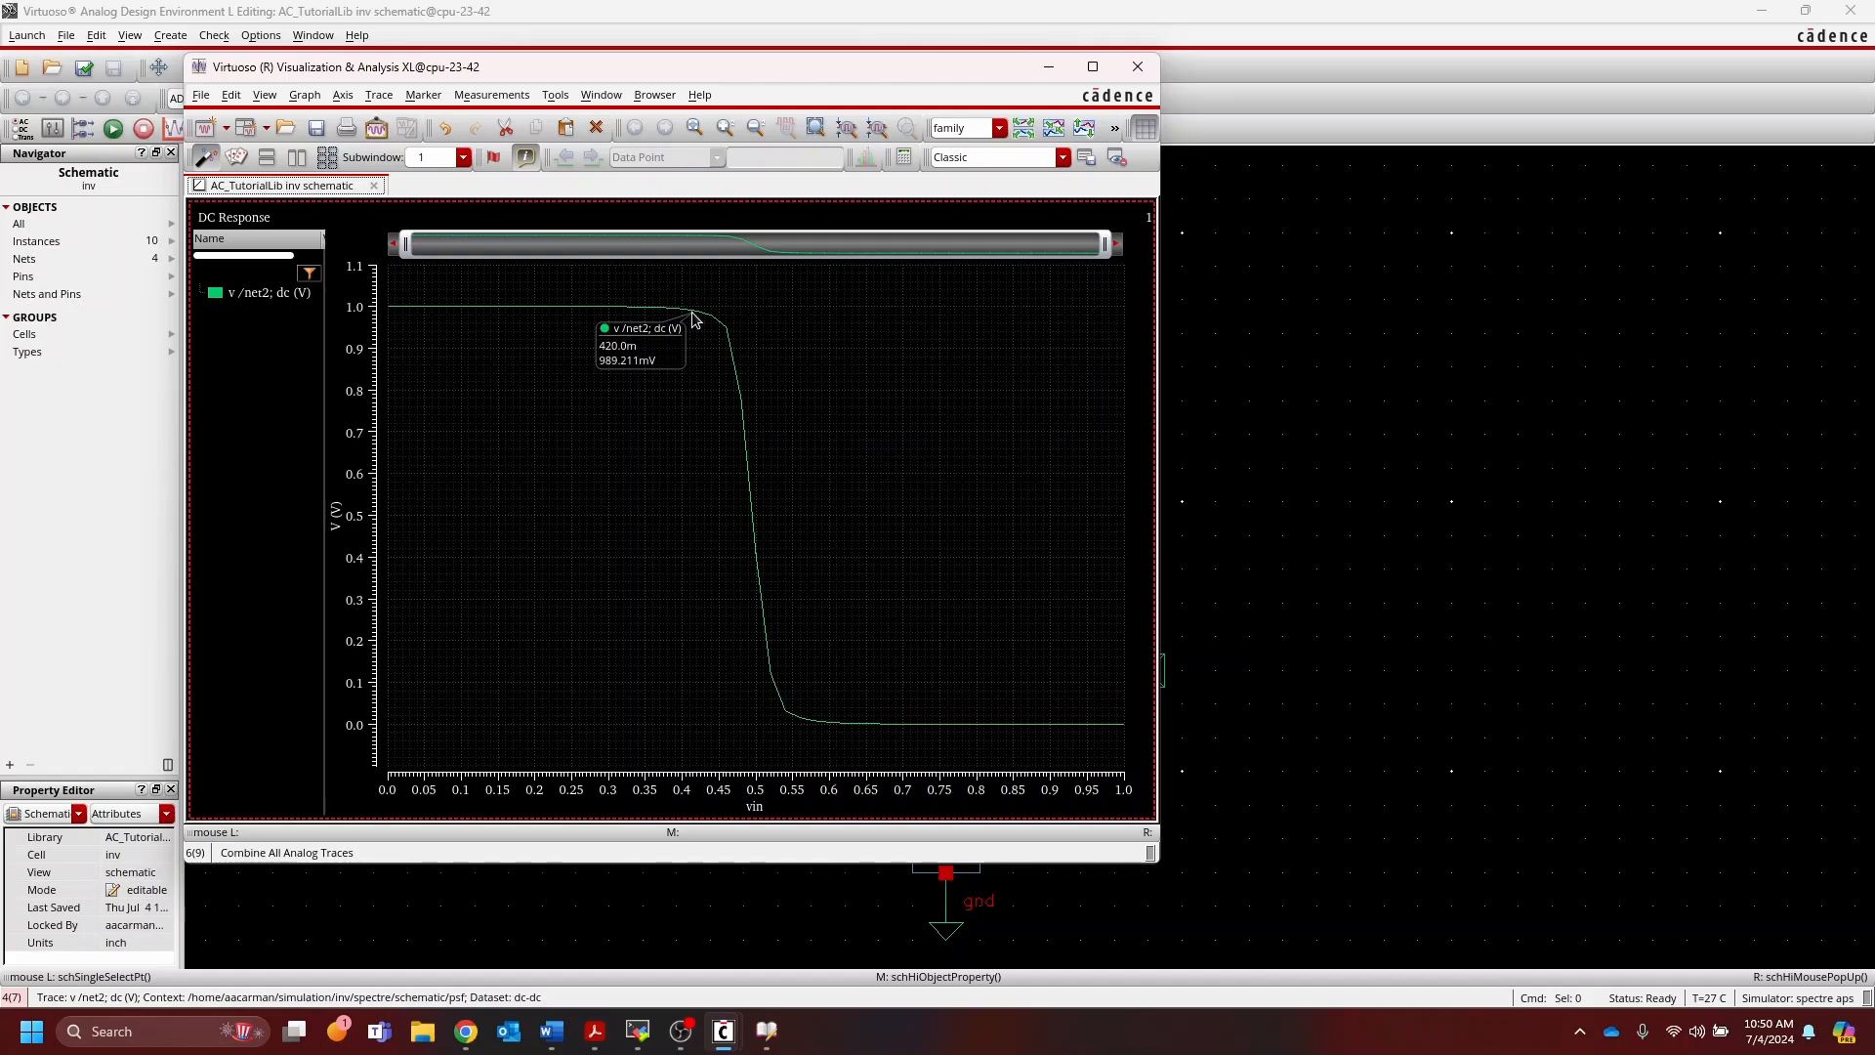
click(693, 313)
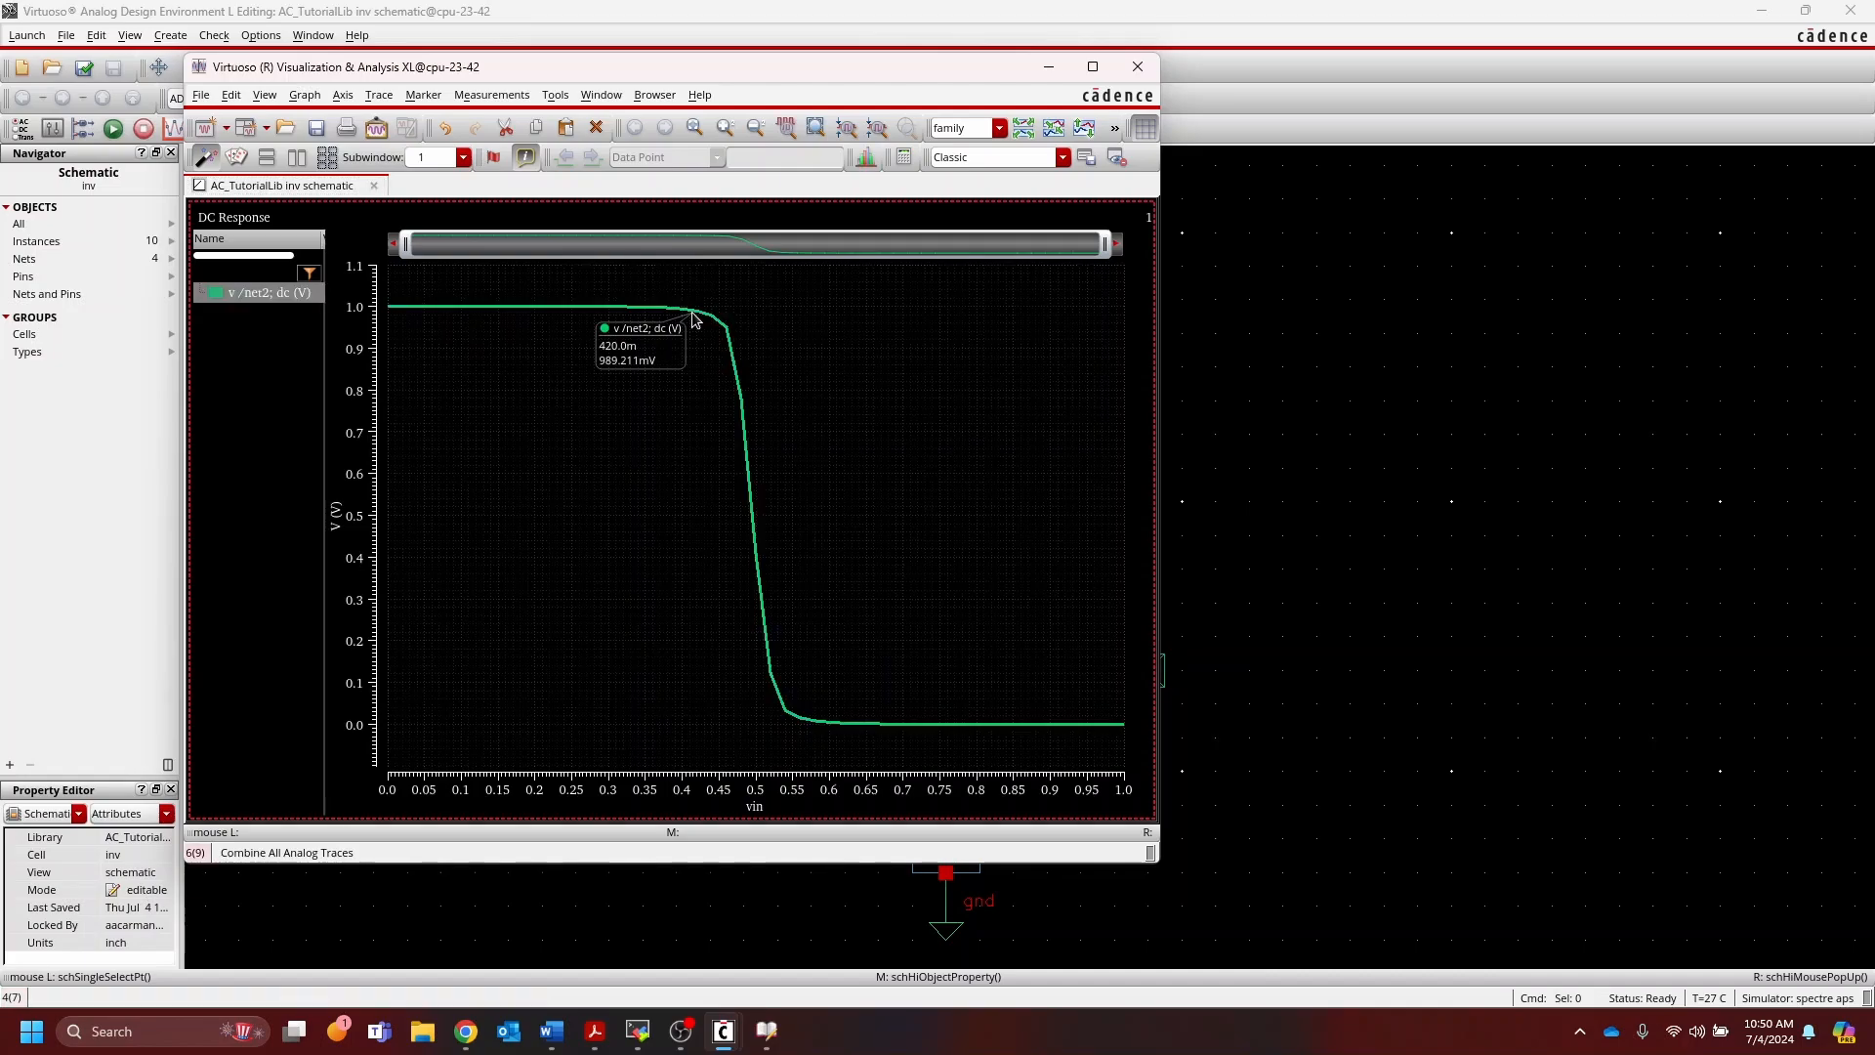
right_click(692, 317)
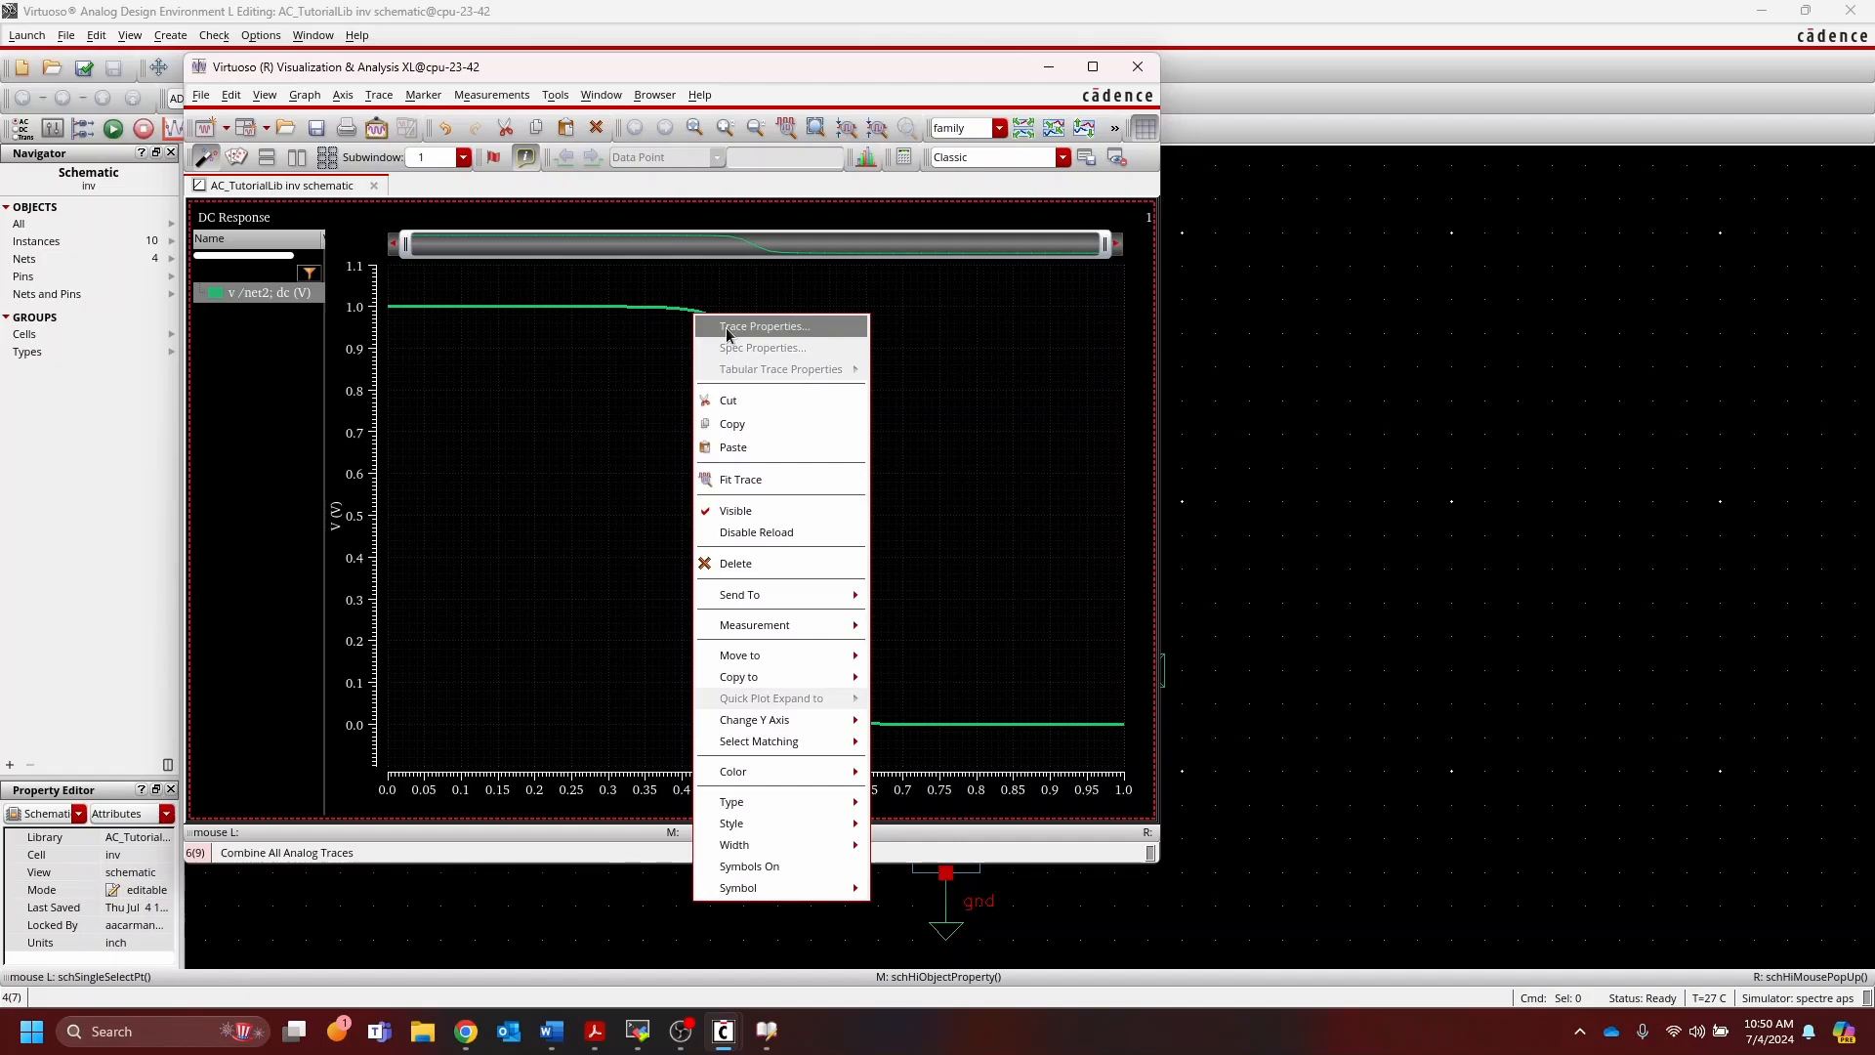
click(725, 326)
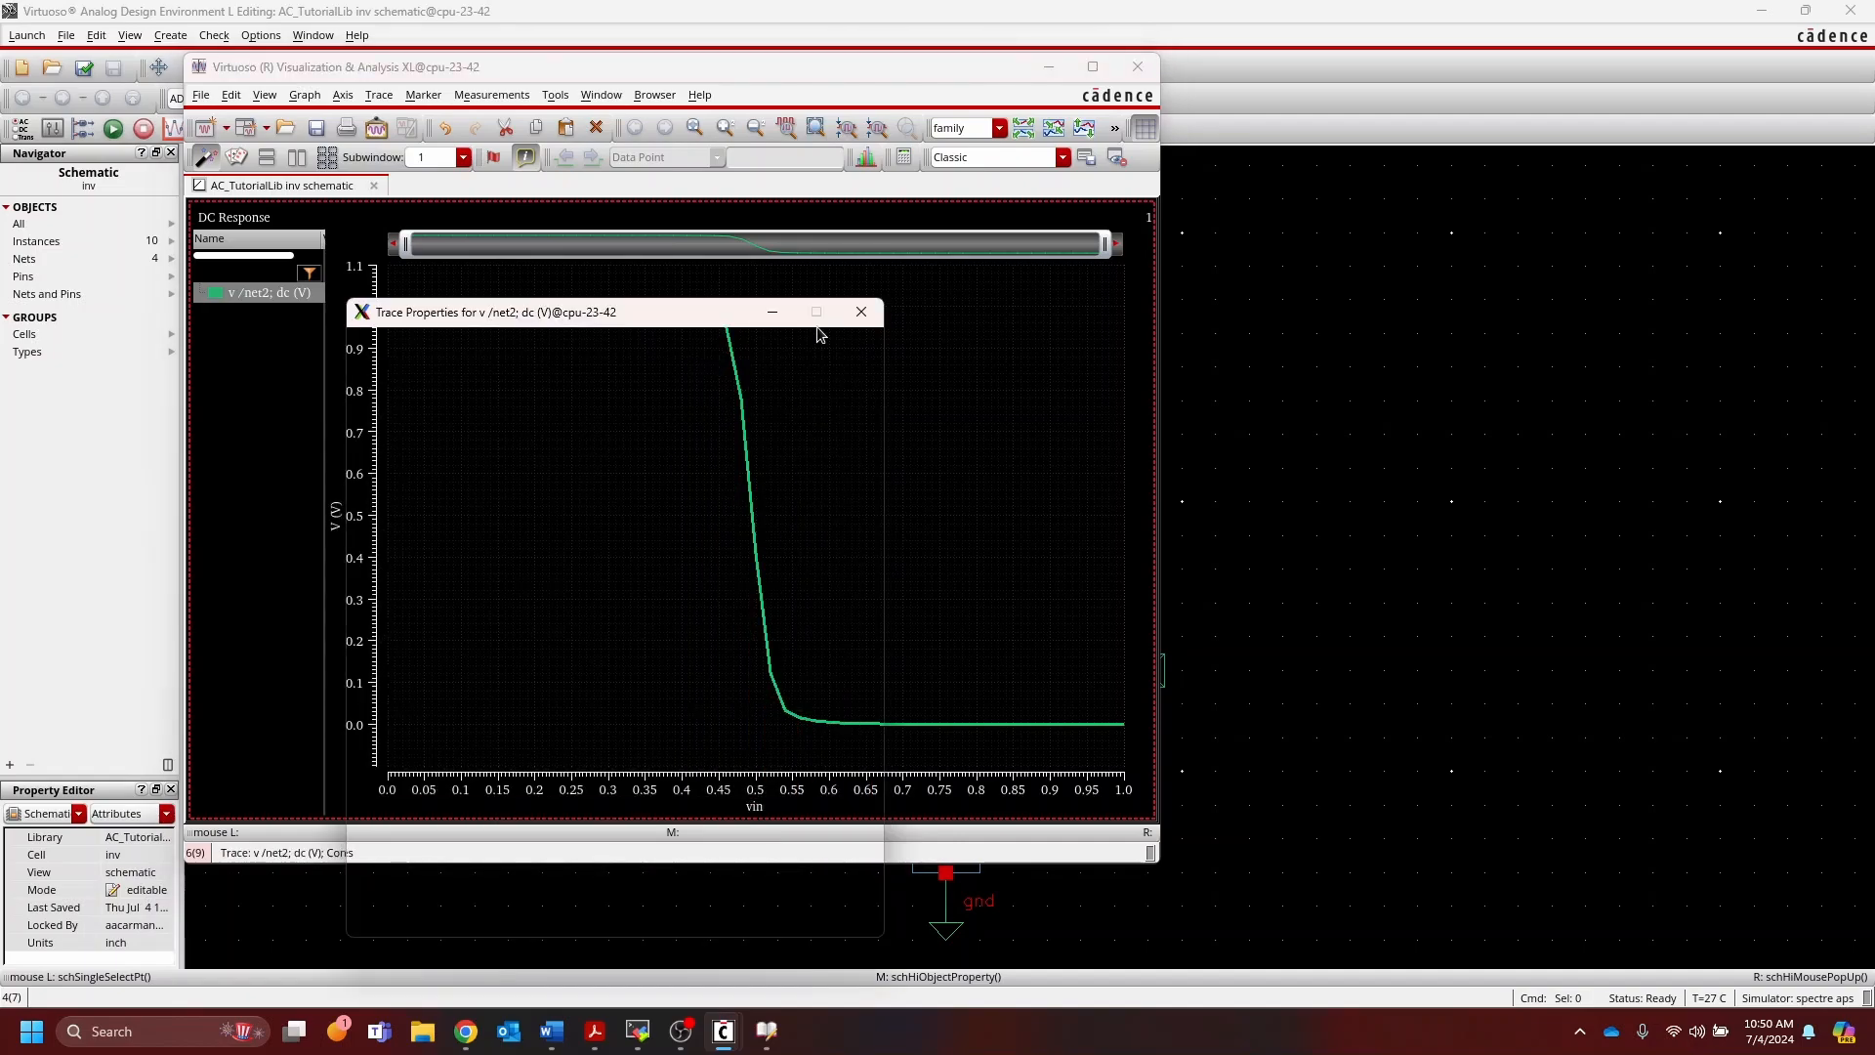
click(861, 312)
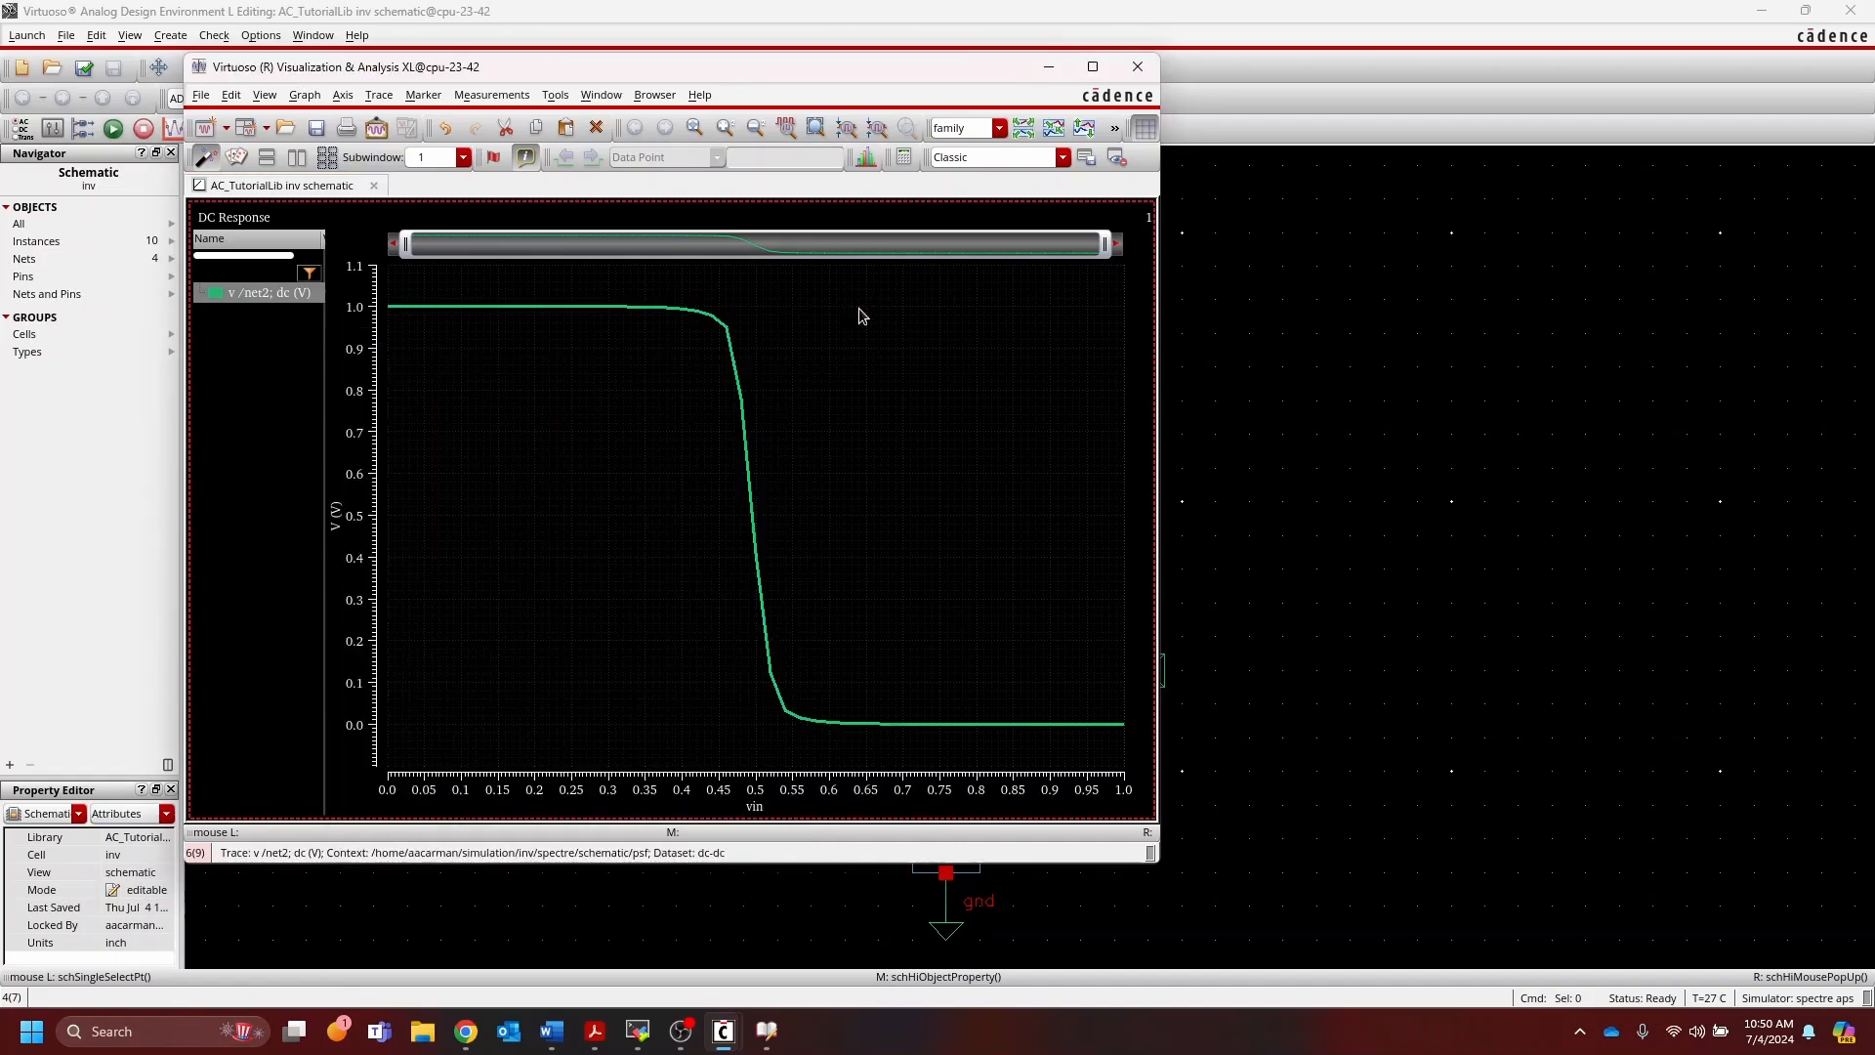
Step: Set the line width of the v /net2 dc trace to ExtraThick and deselect the trace
right_click(721, 328)
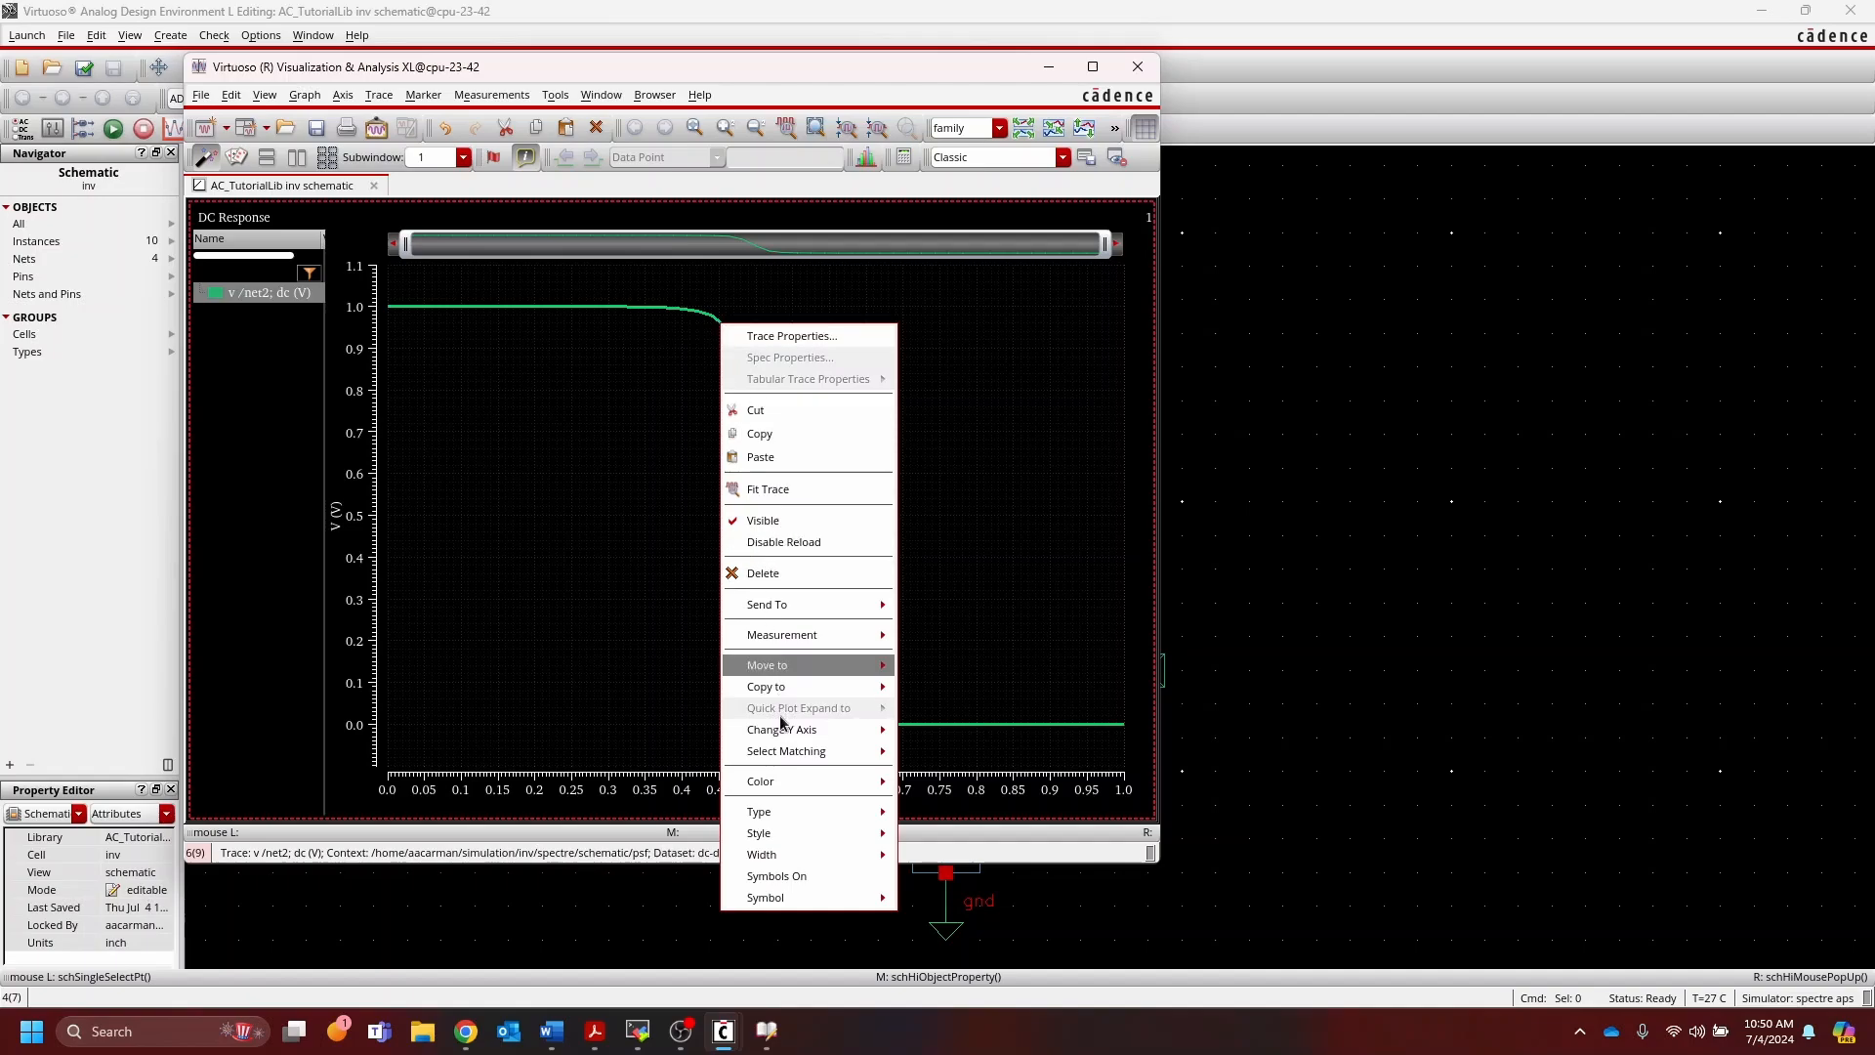
mouse_move(814, 854)
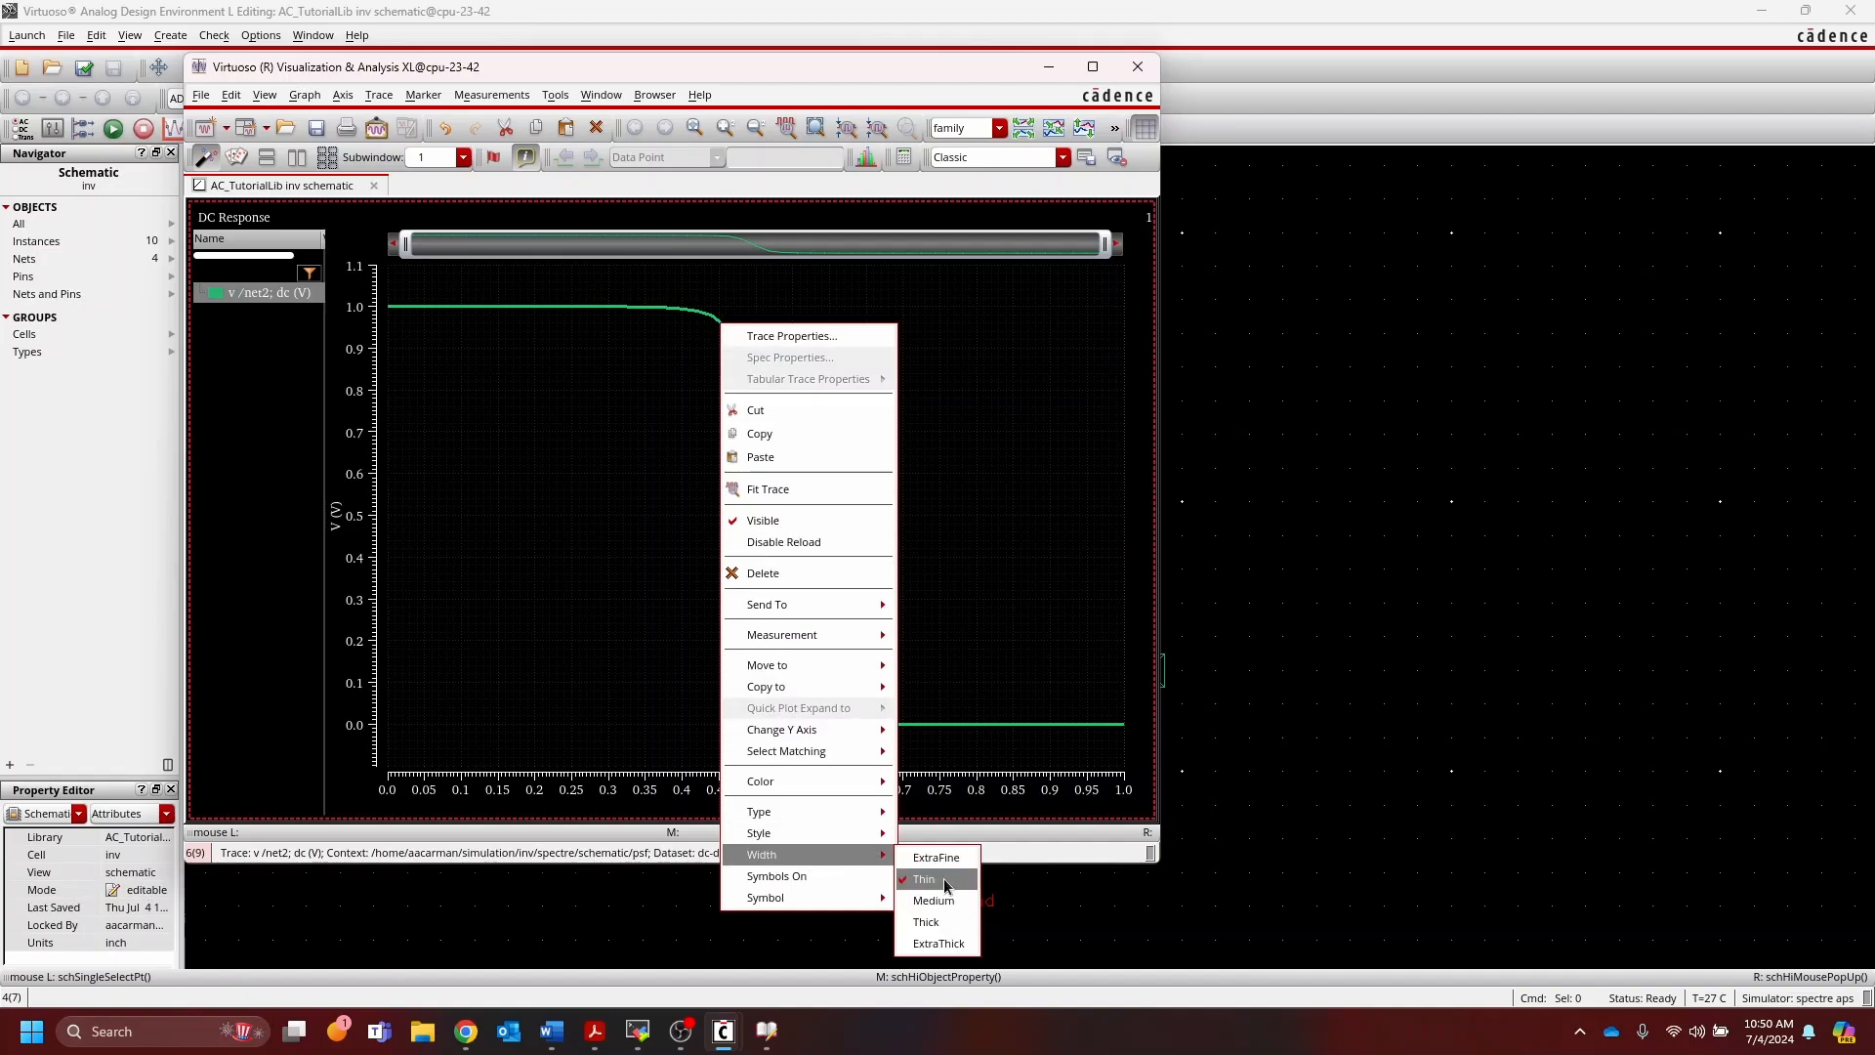
click(952, 943)
click(925, 554)
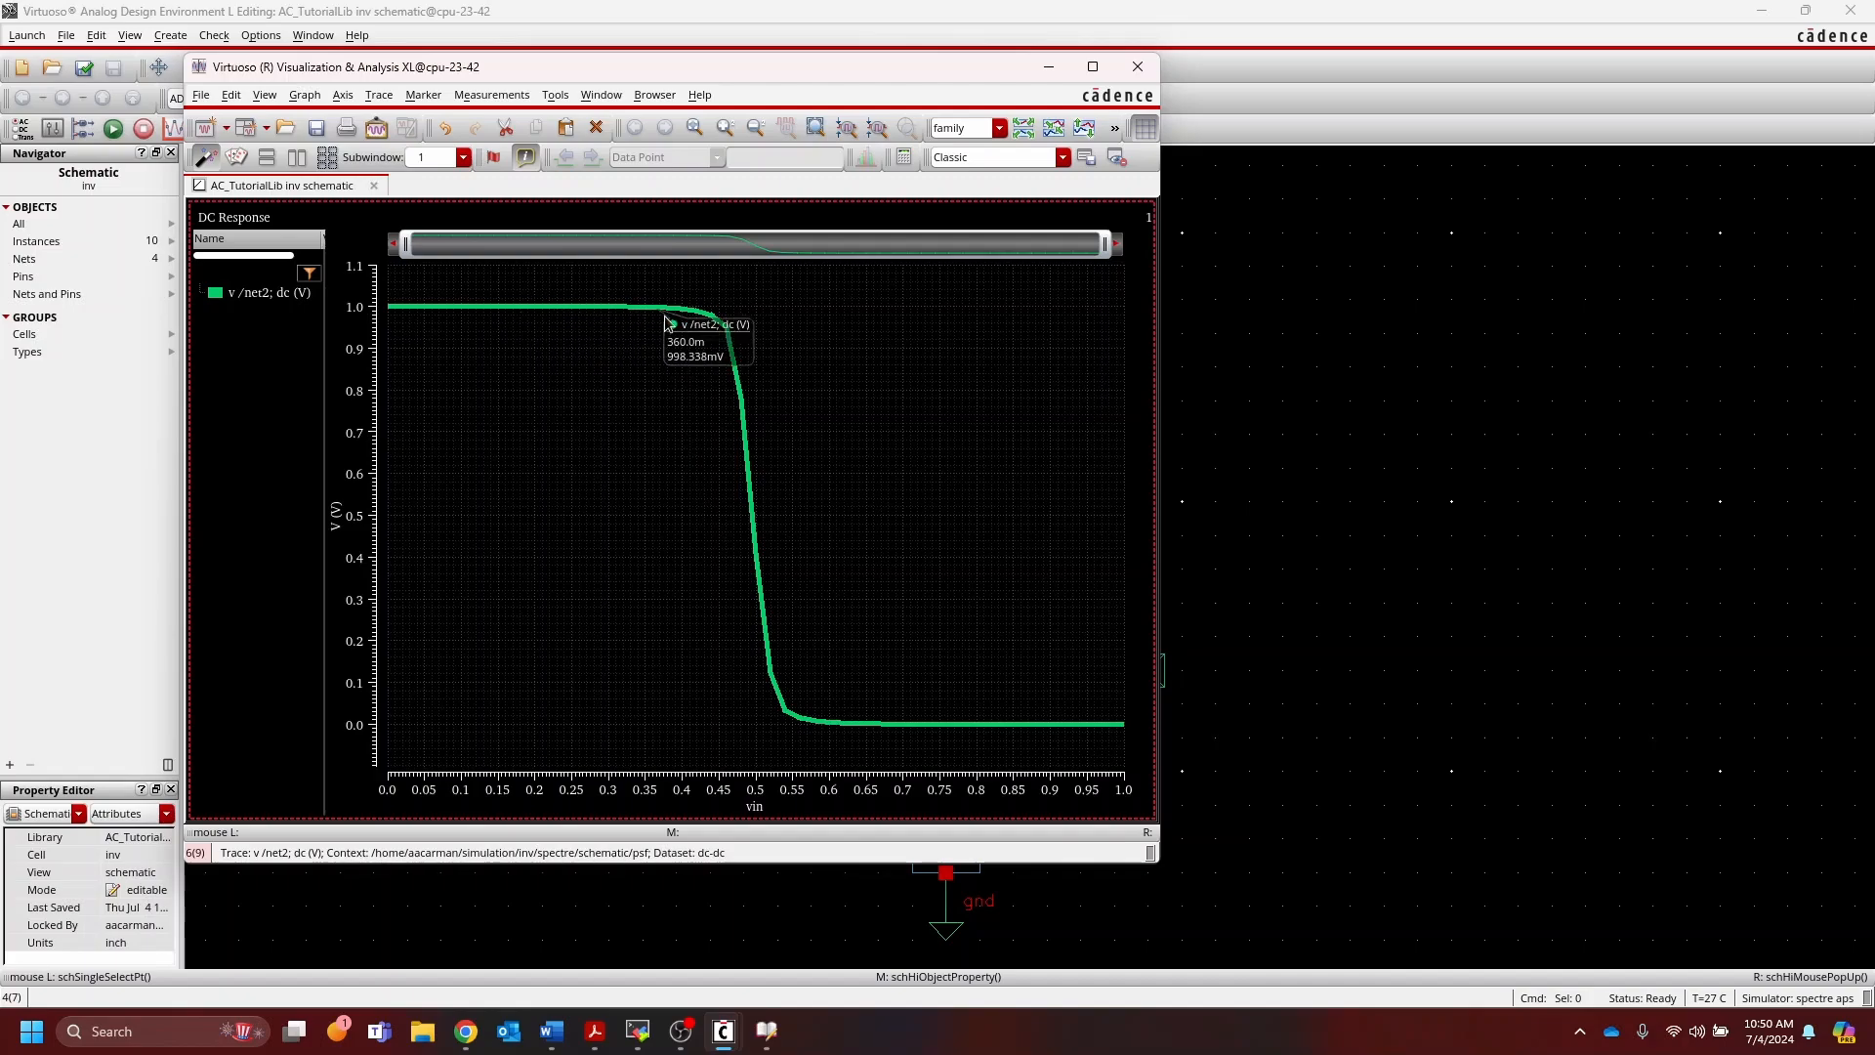
Step: Inspect the low-output end of the transfer curve, then switch to the ADE L window for inv
mouse_move(893, 724)
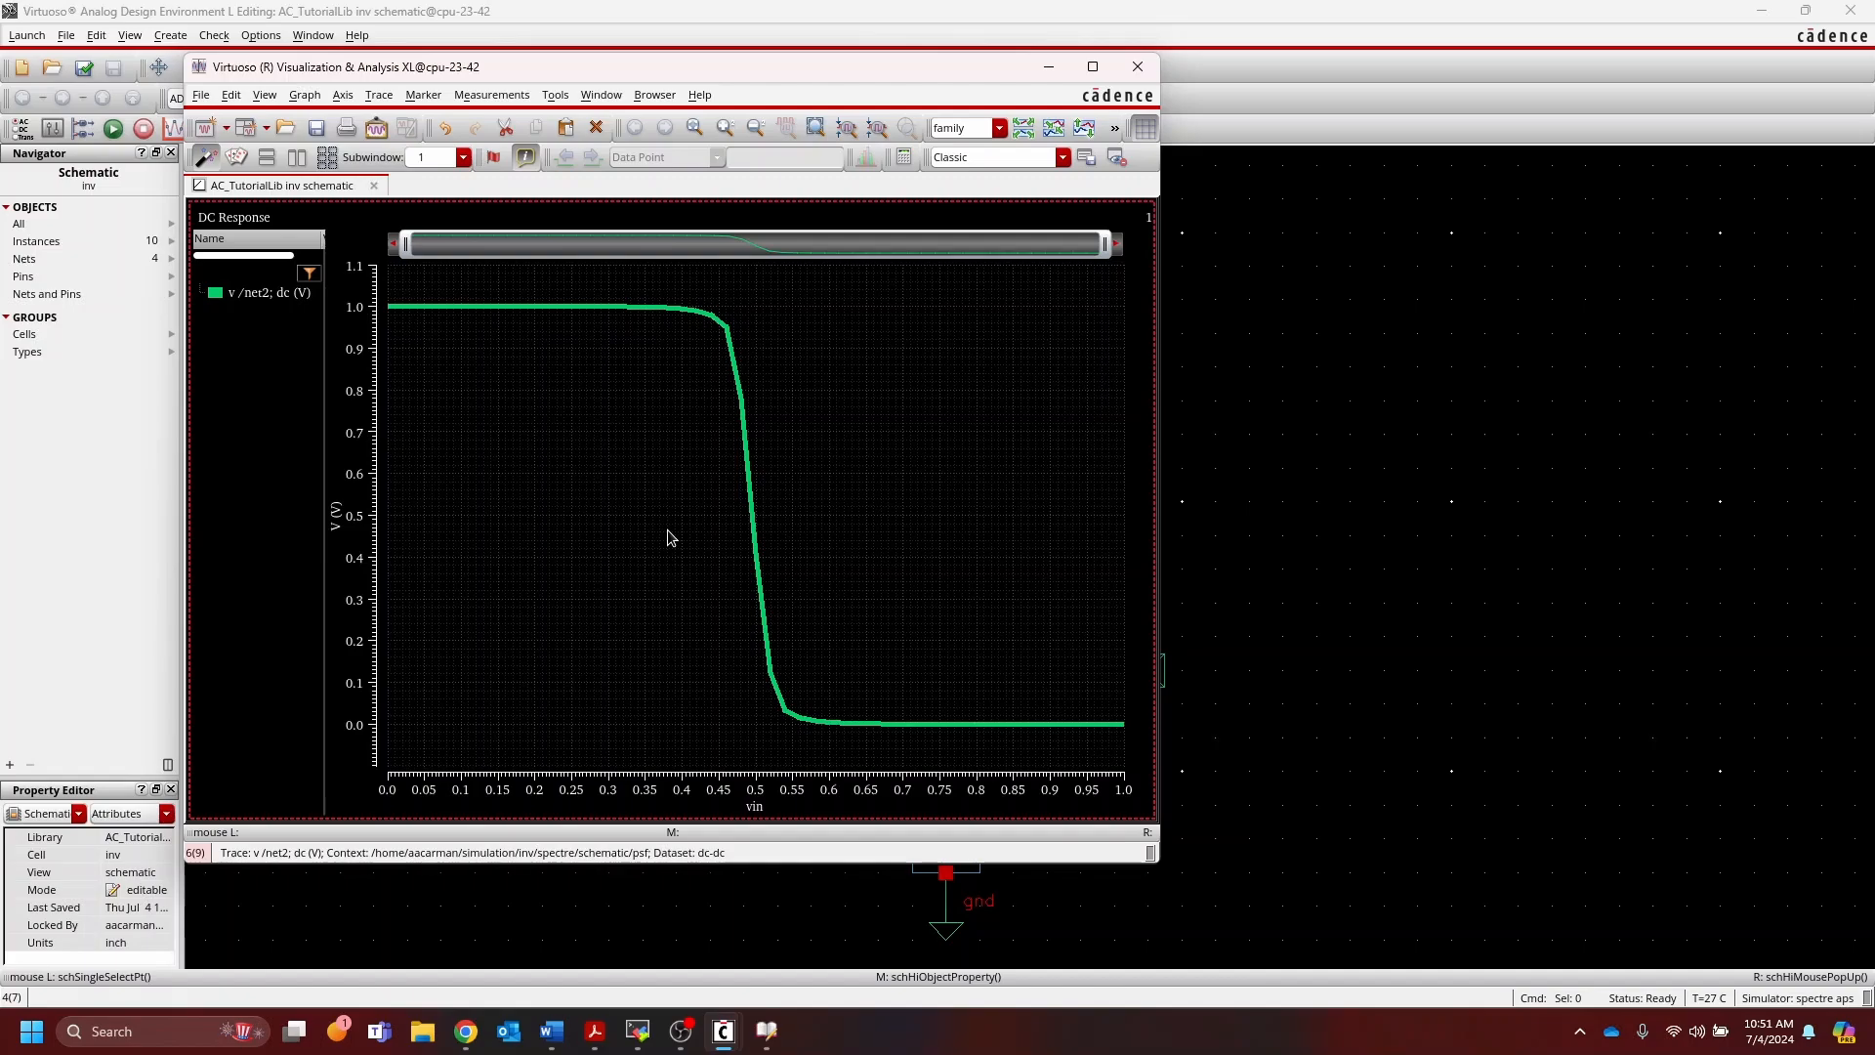
key(alt+Tab)
click(818, 381)
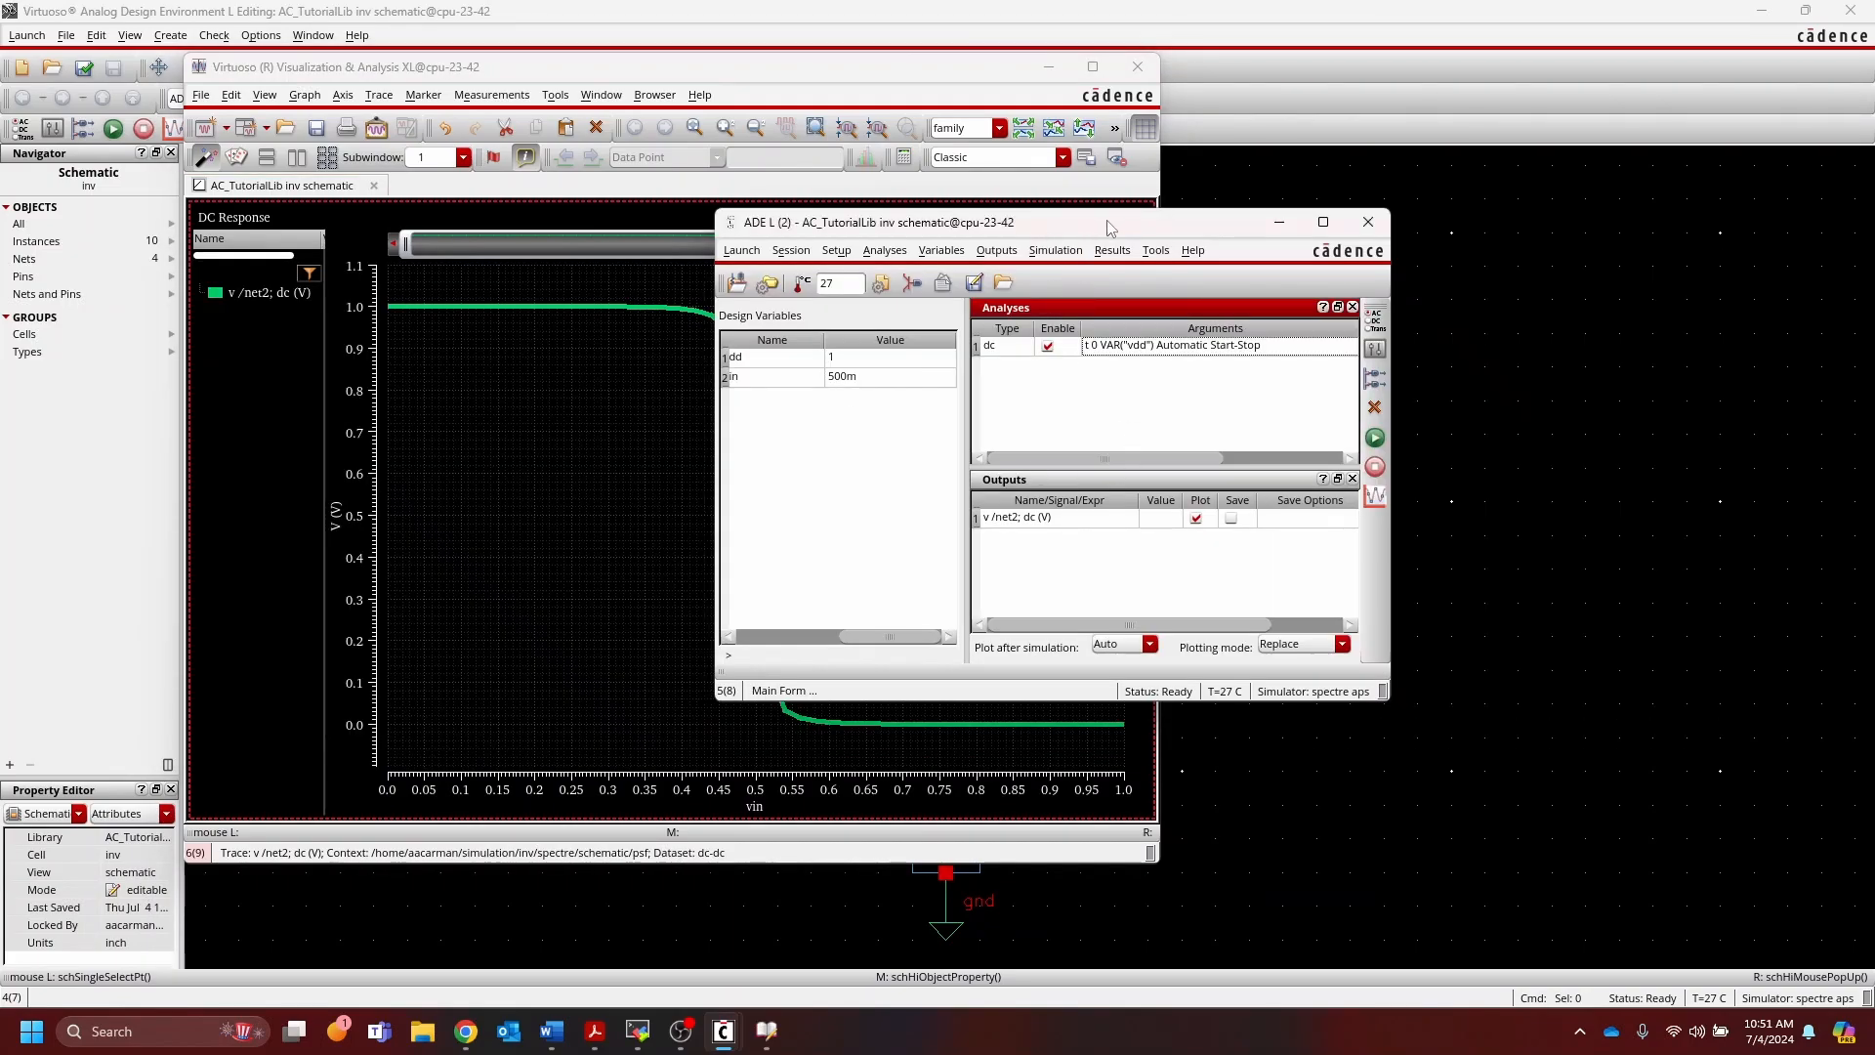